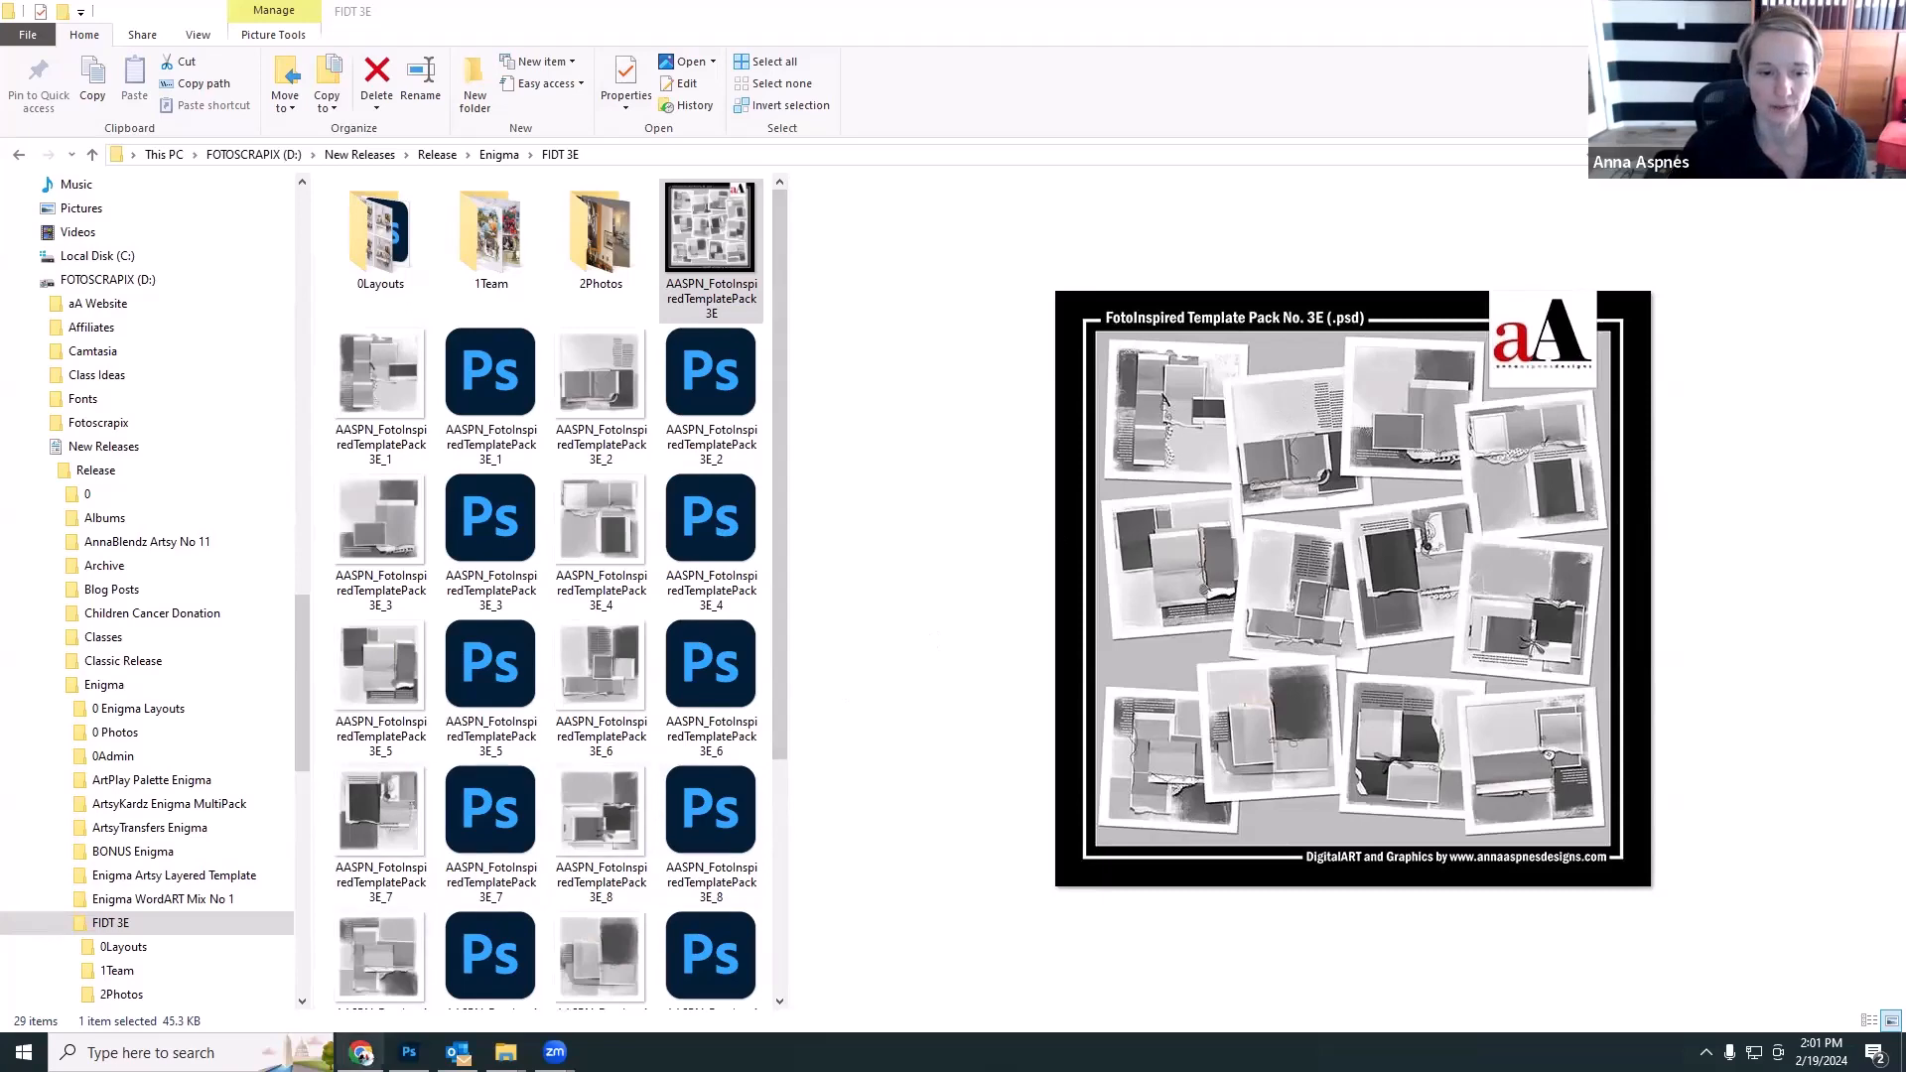
Switch to Chrome and bring up the FotoInspired product page of the Oscraps shop.
left_click(360, 1052)
left_click(397, 32)
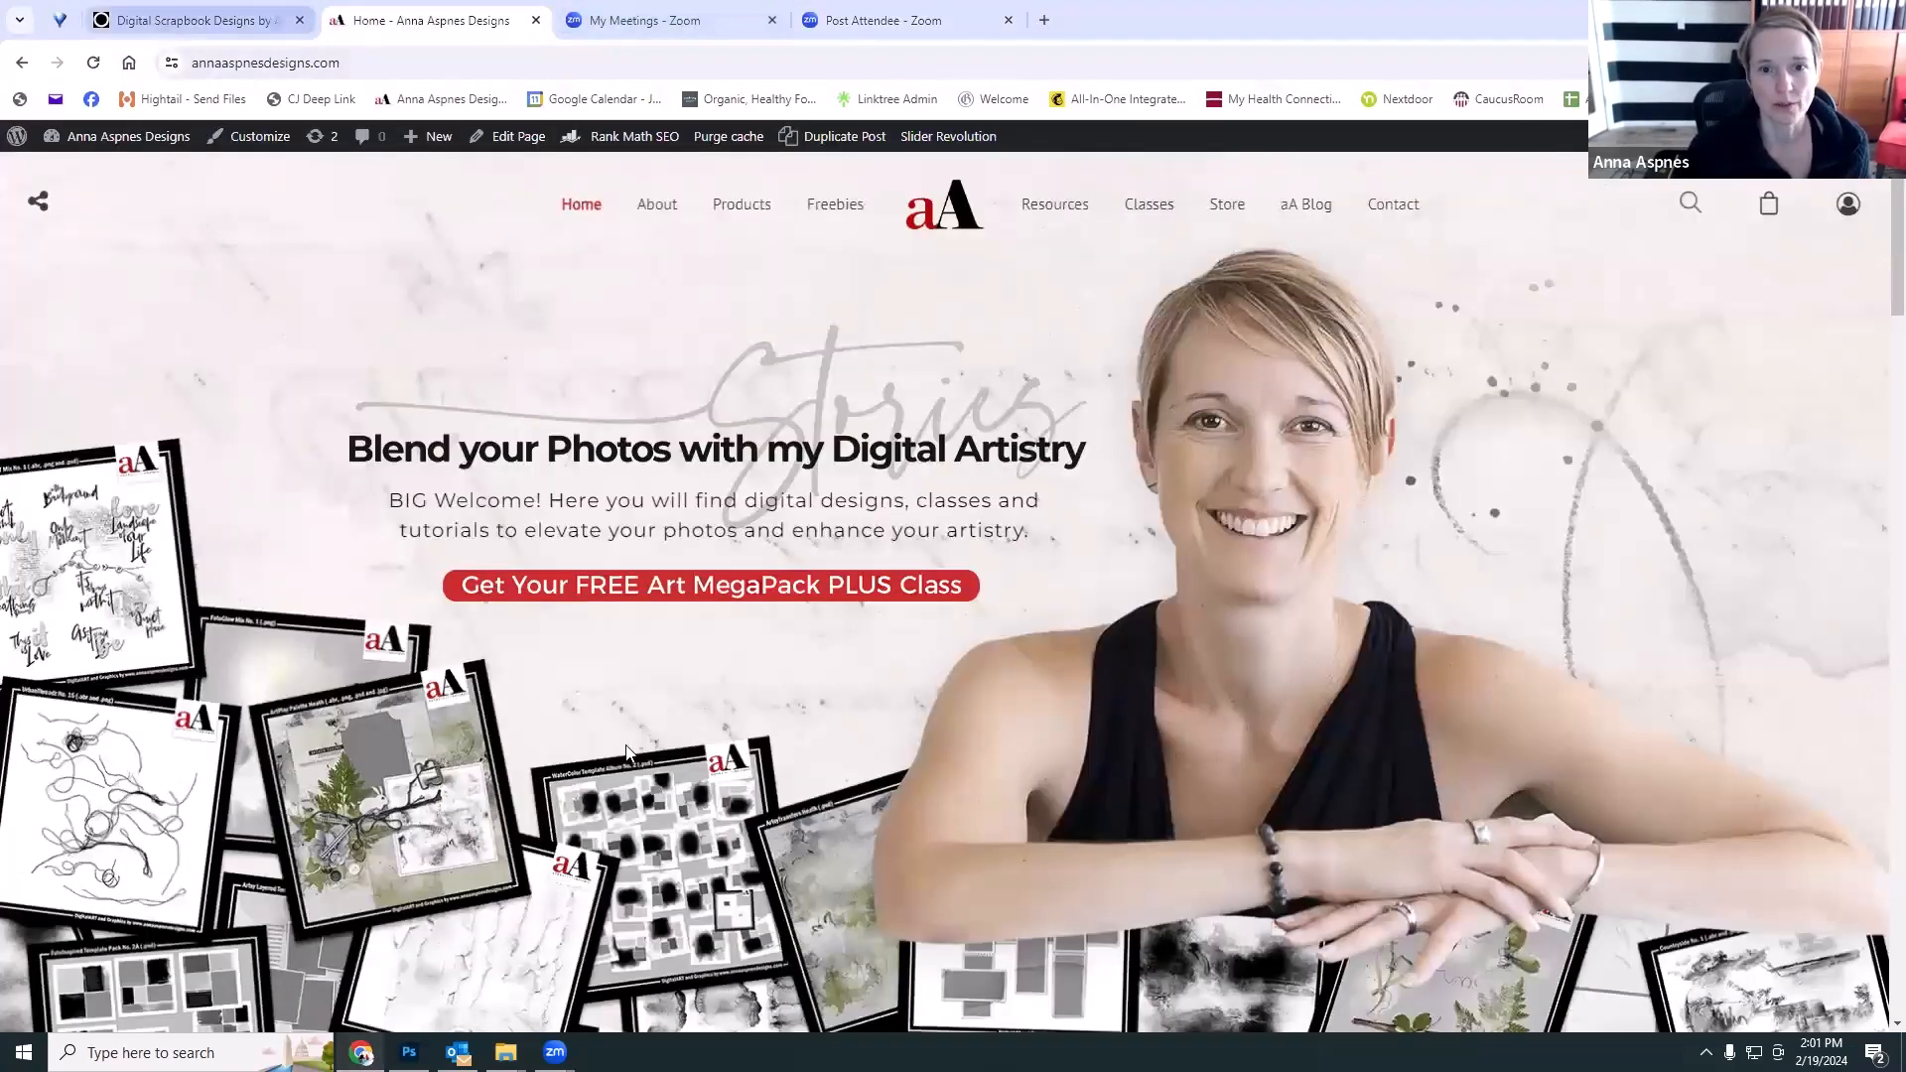
key("ctrl+shift+Tab")
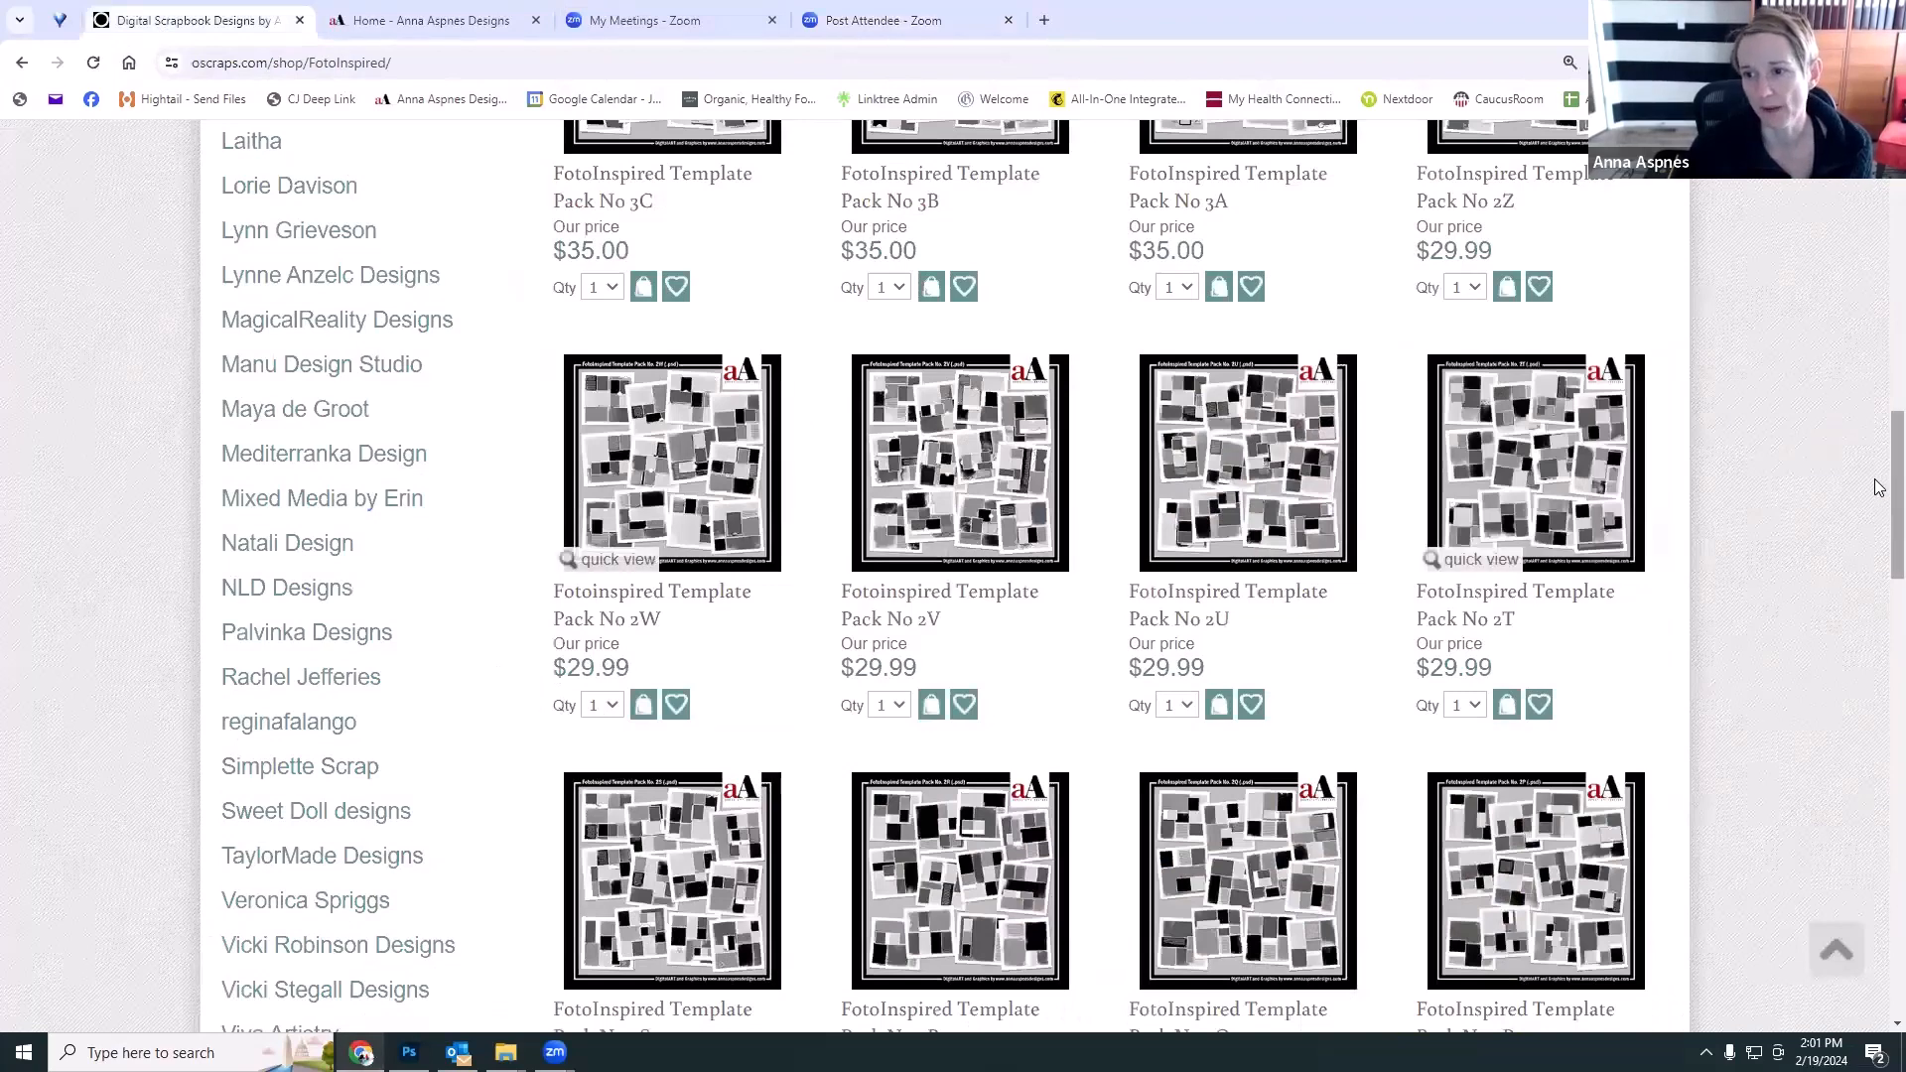
Look through the FotoInspired Template Pack listings on the first results page of the shop.
scroll(1879, 467, "up", 4)
scroll(510, 501, "up", 5)
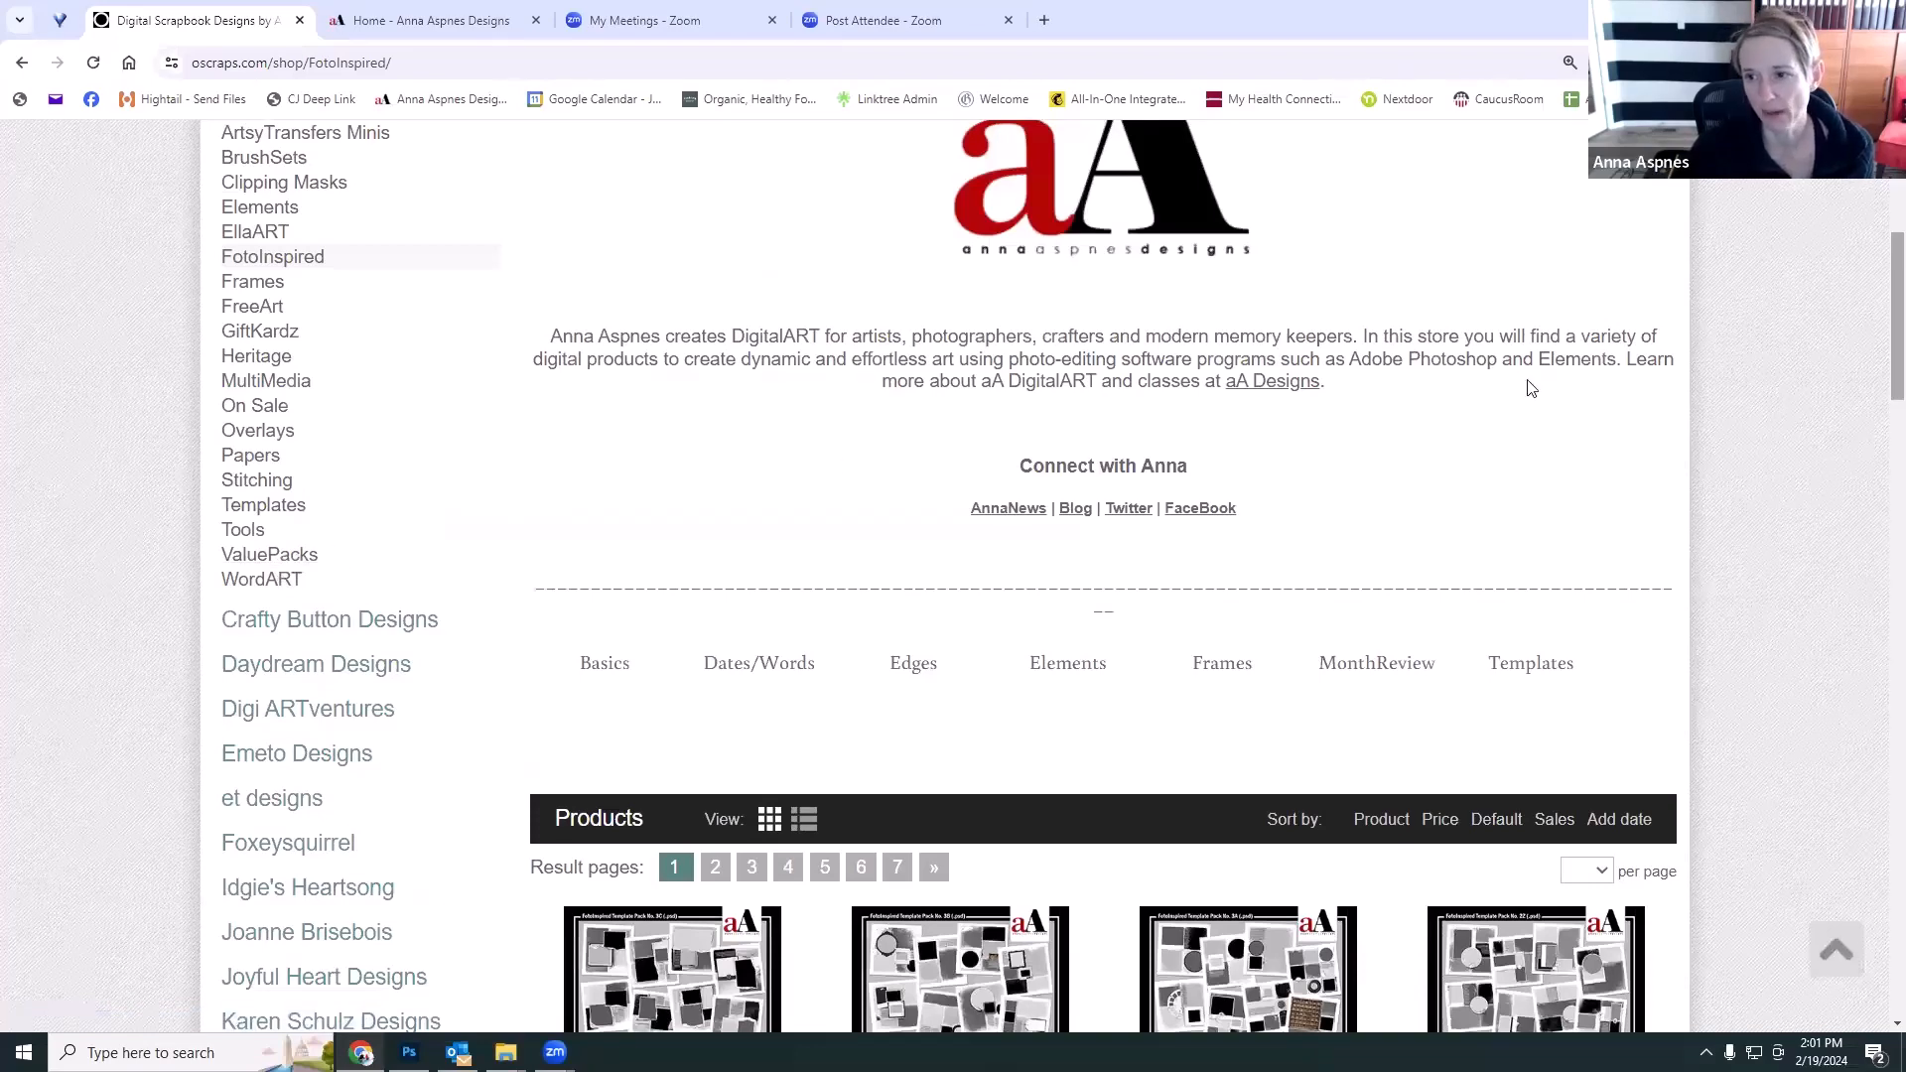
scroll(1102, 576, "down", 2)
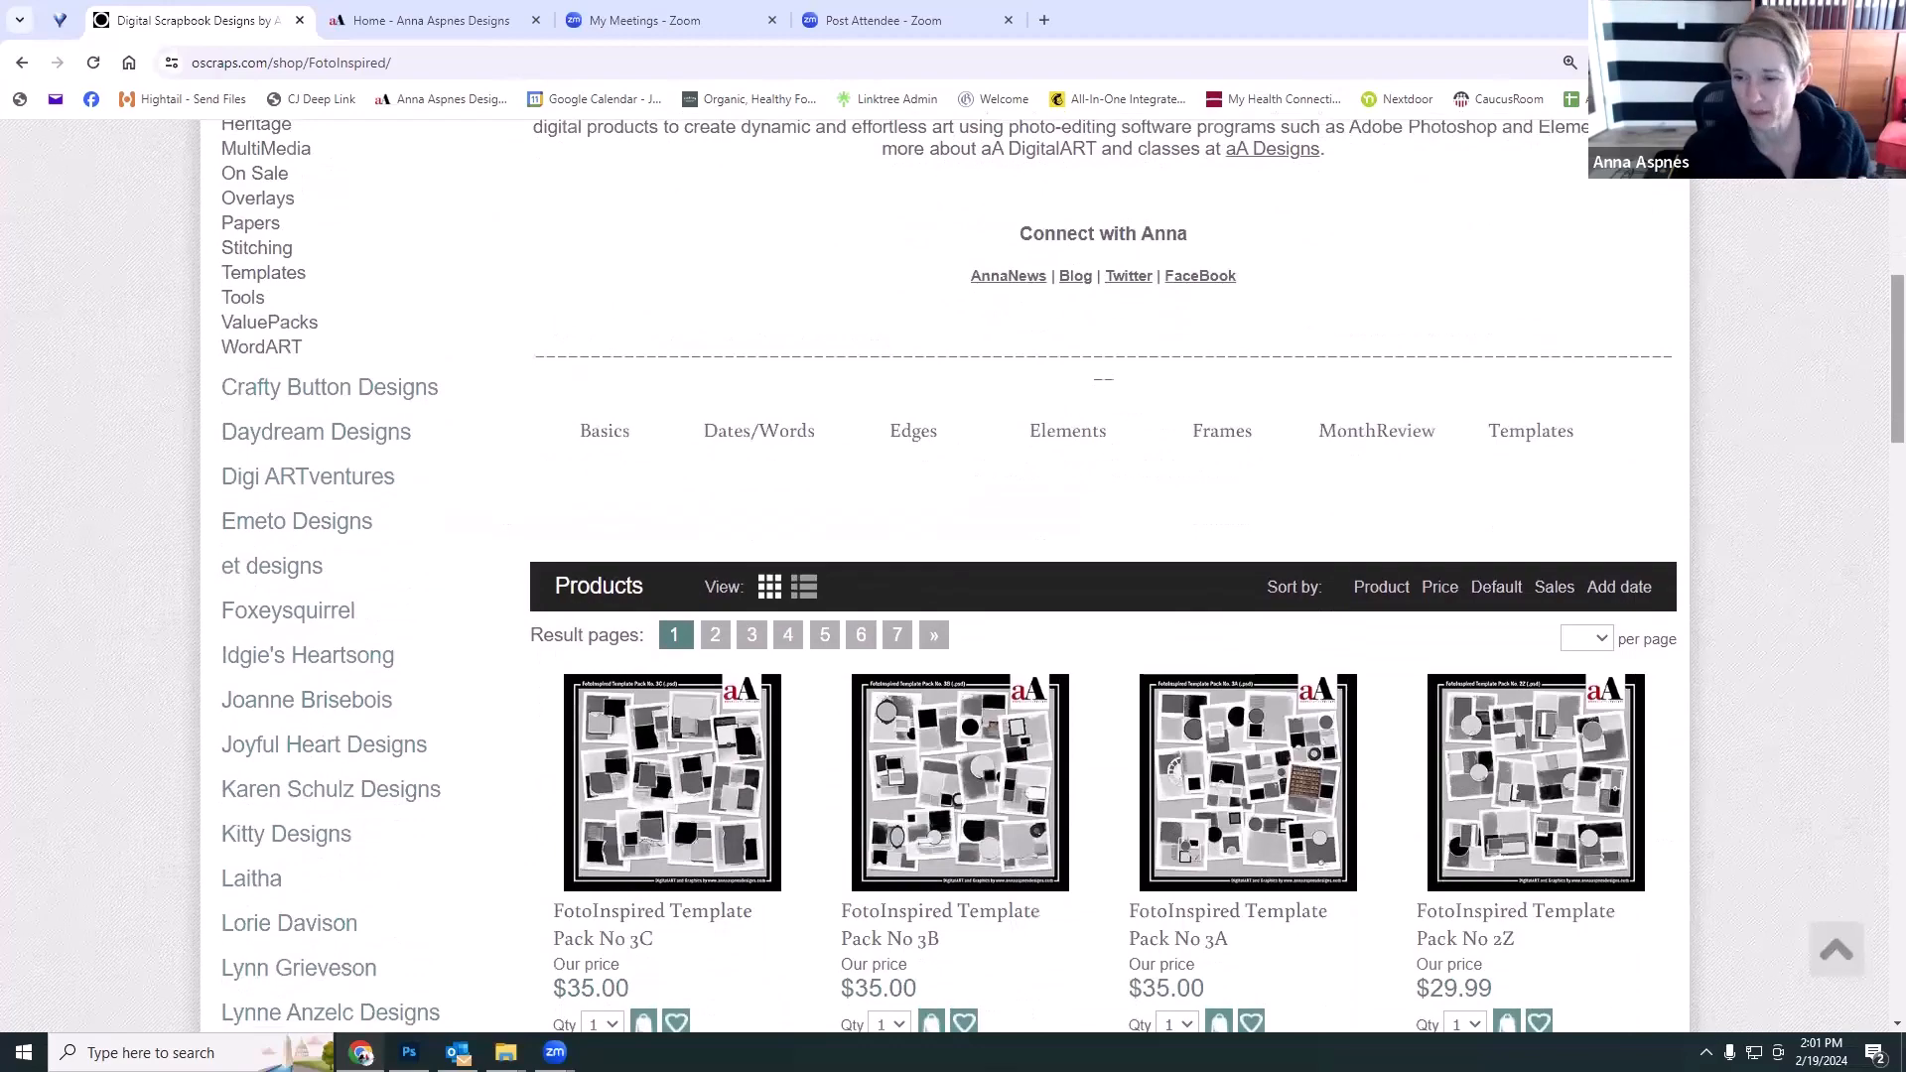
scroll(1102, 576, "up", 1)
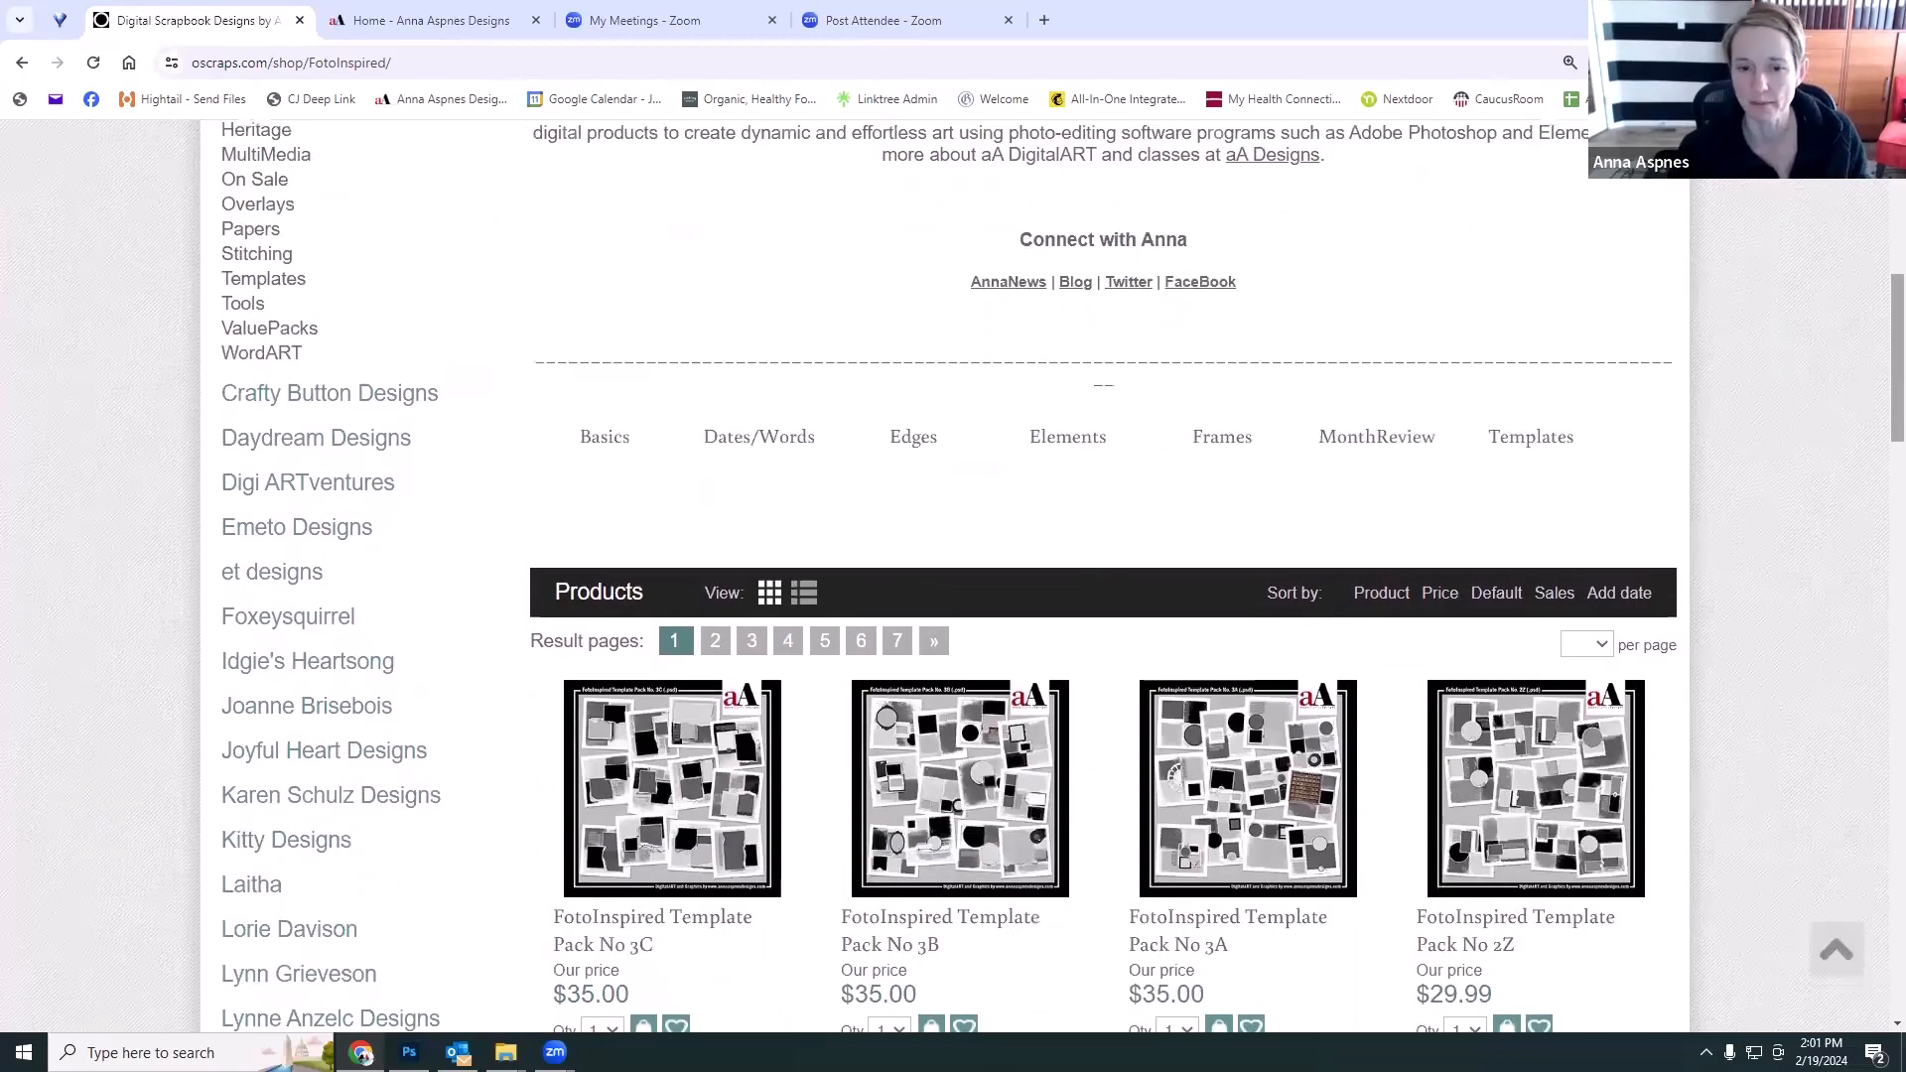
scroll(1037, 533, "down", 3)
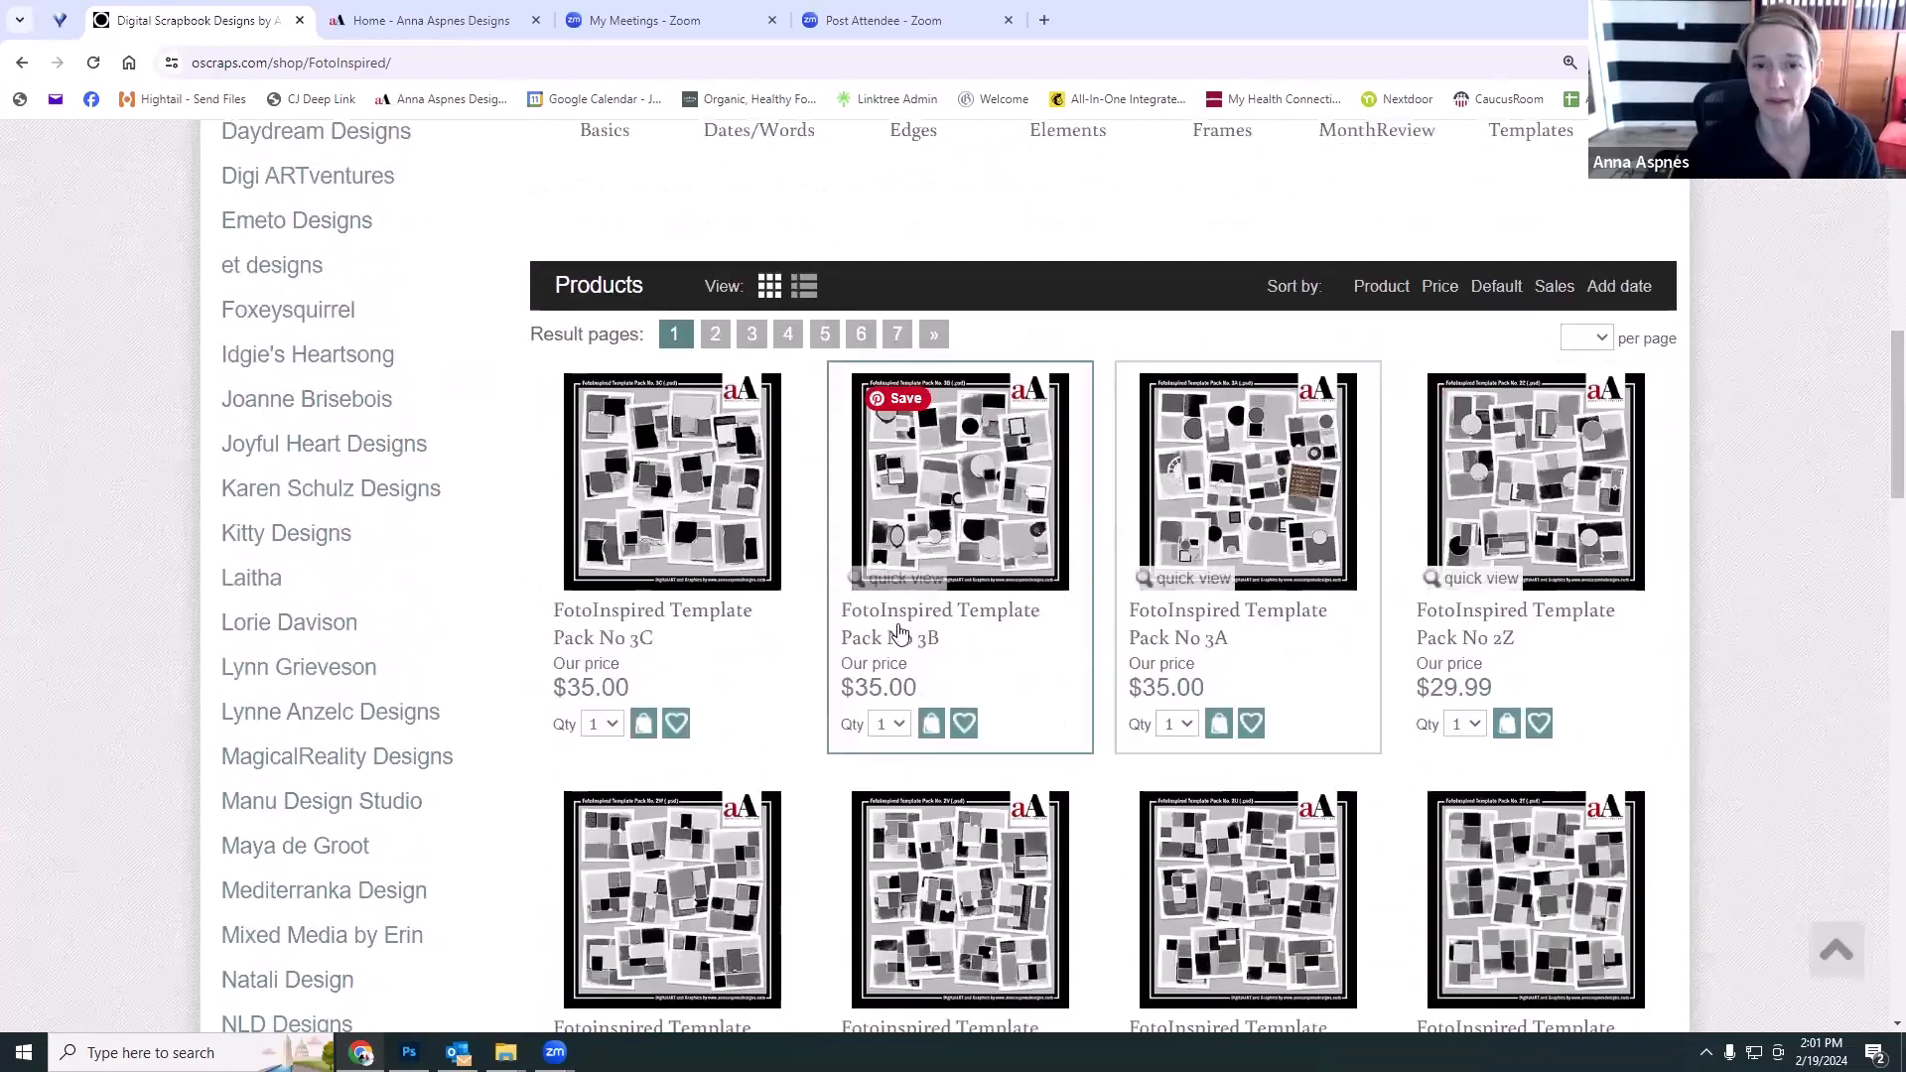
scroll(1595, 609, "down", 5)
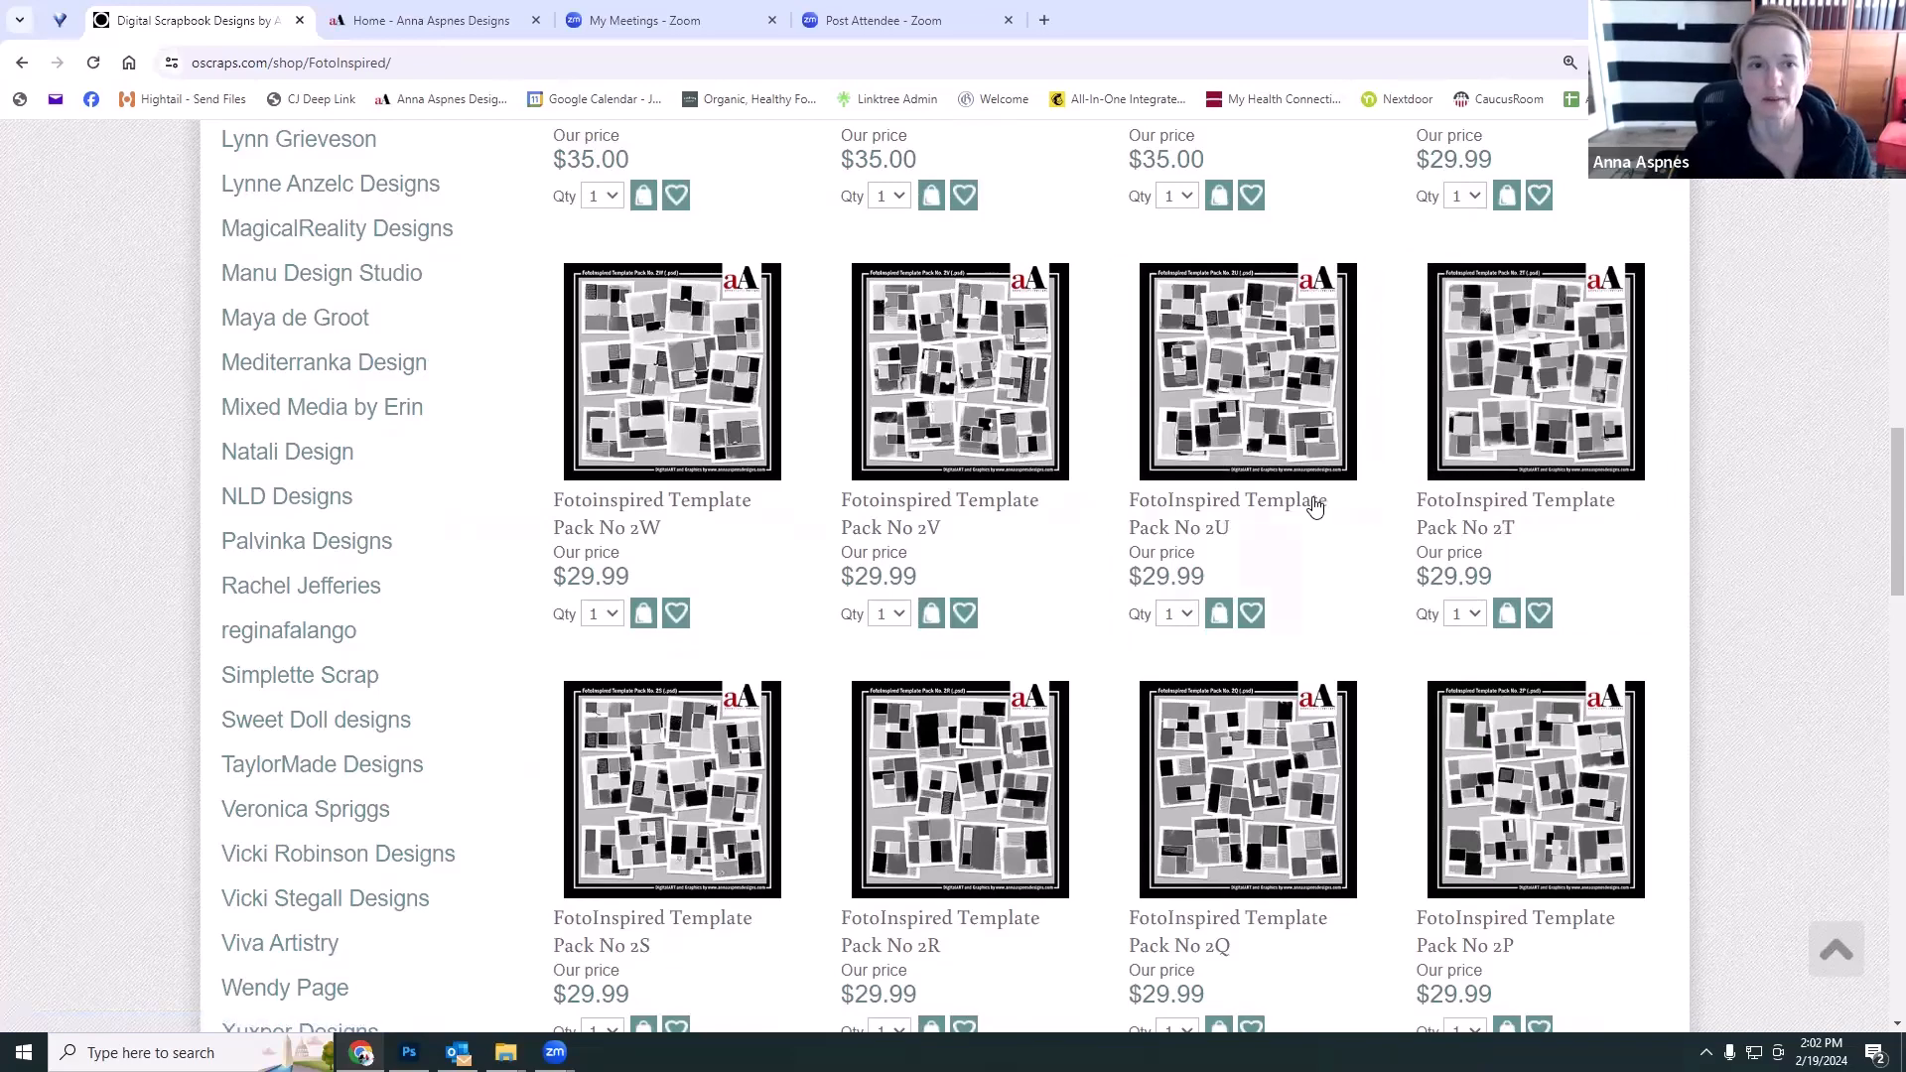
scroll(1321, 506, "up", 2)
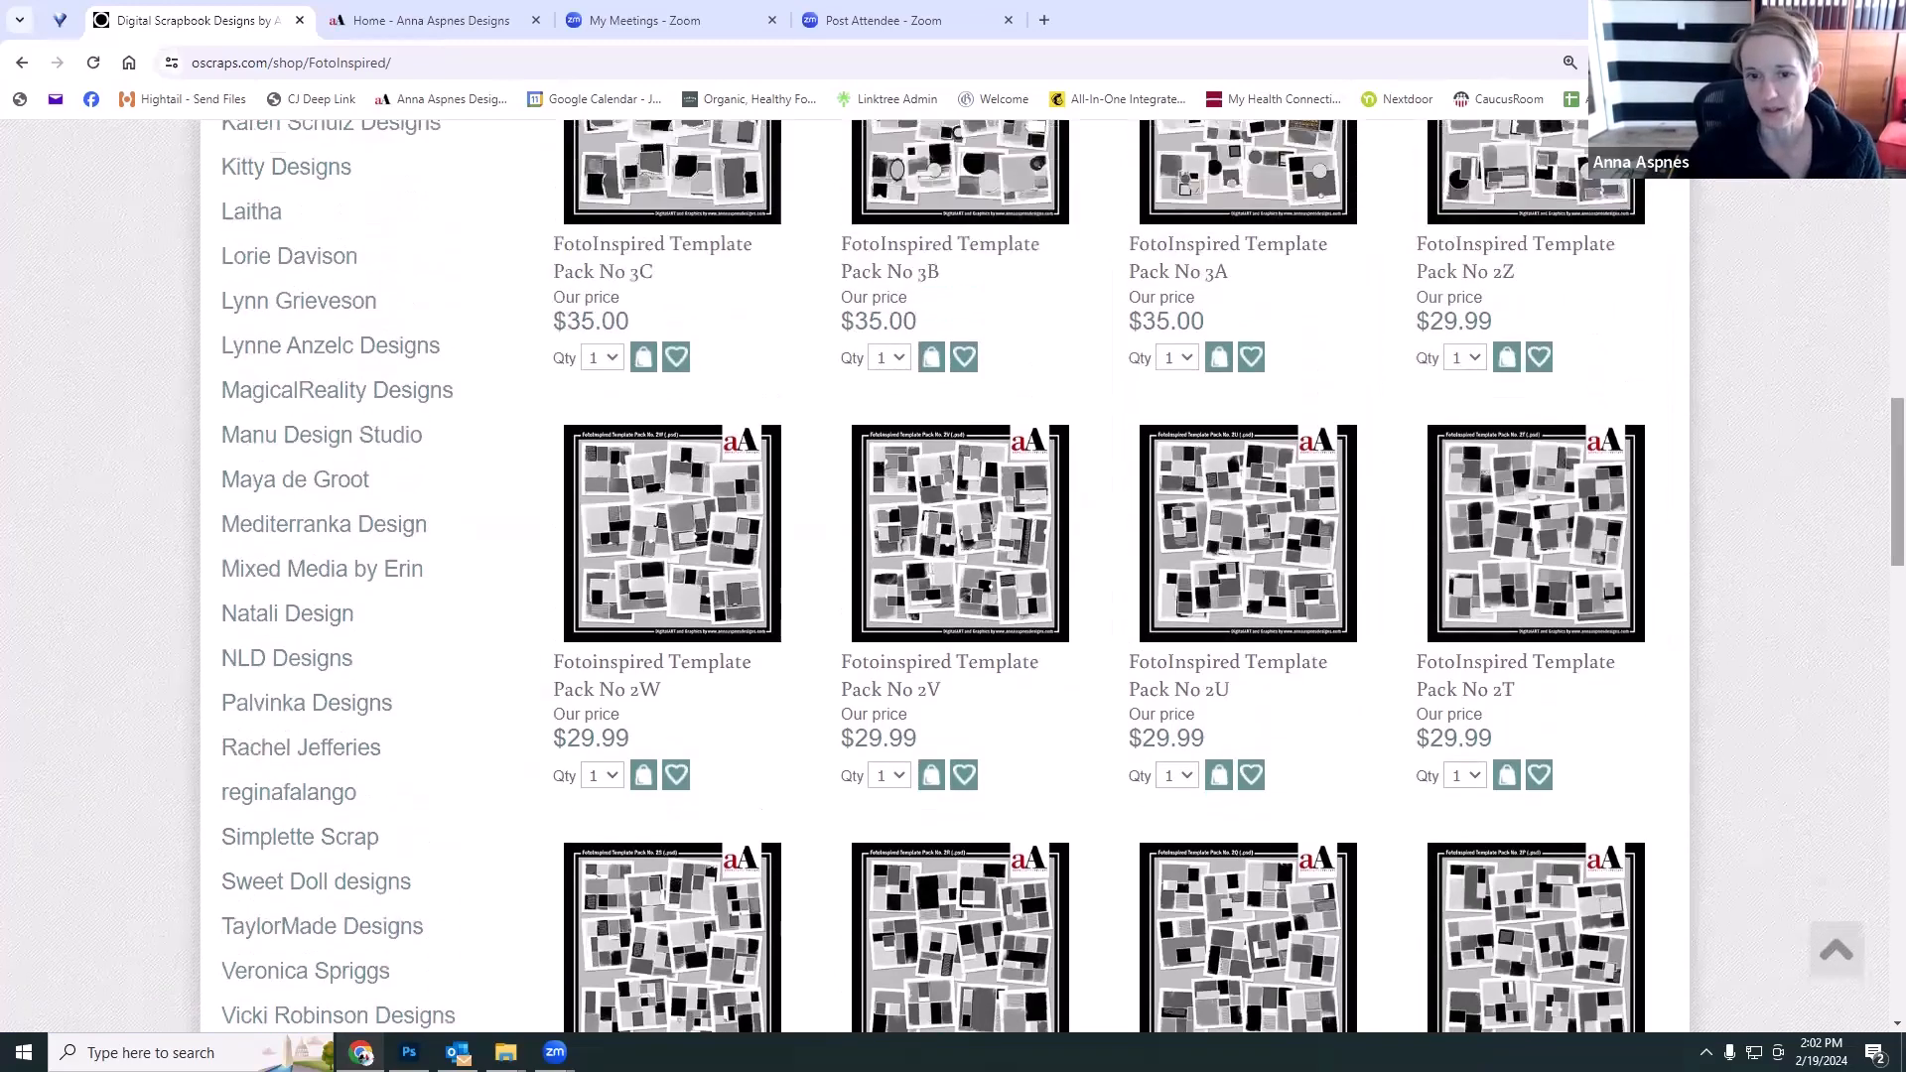
scroll(1102, 576, "up", 6)
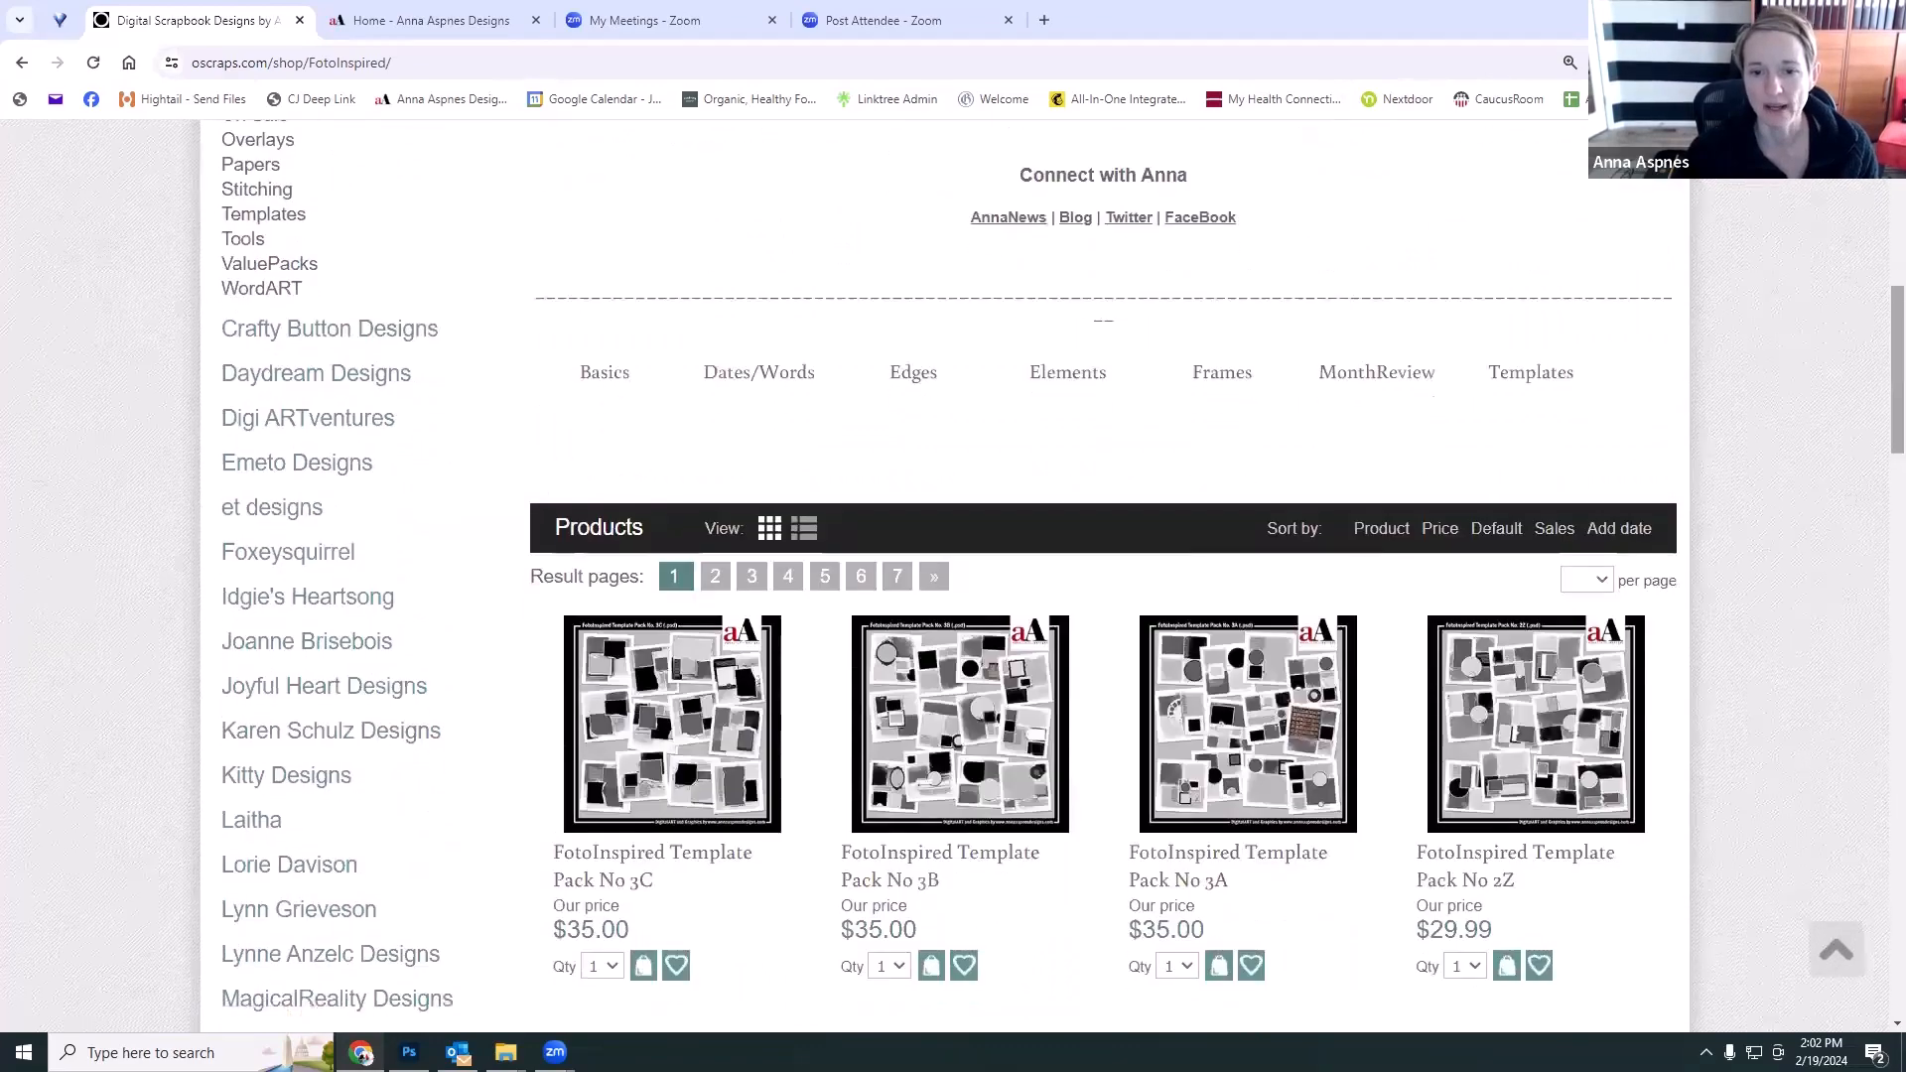
scroll(1102, 576, "down", 1)
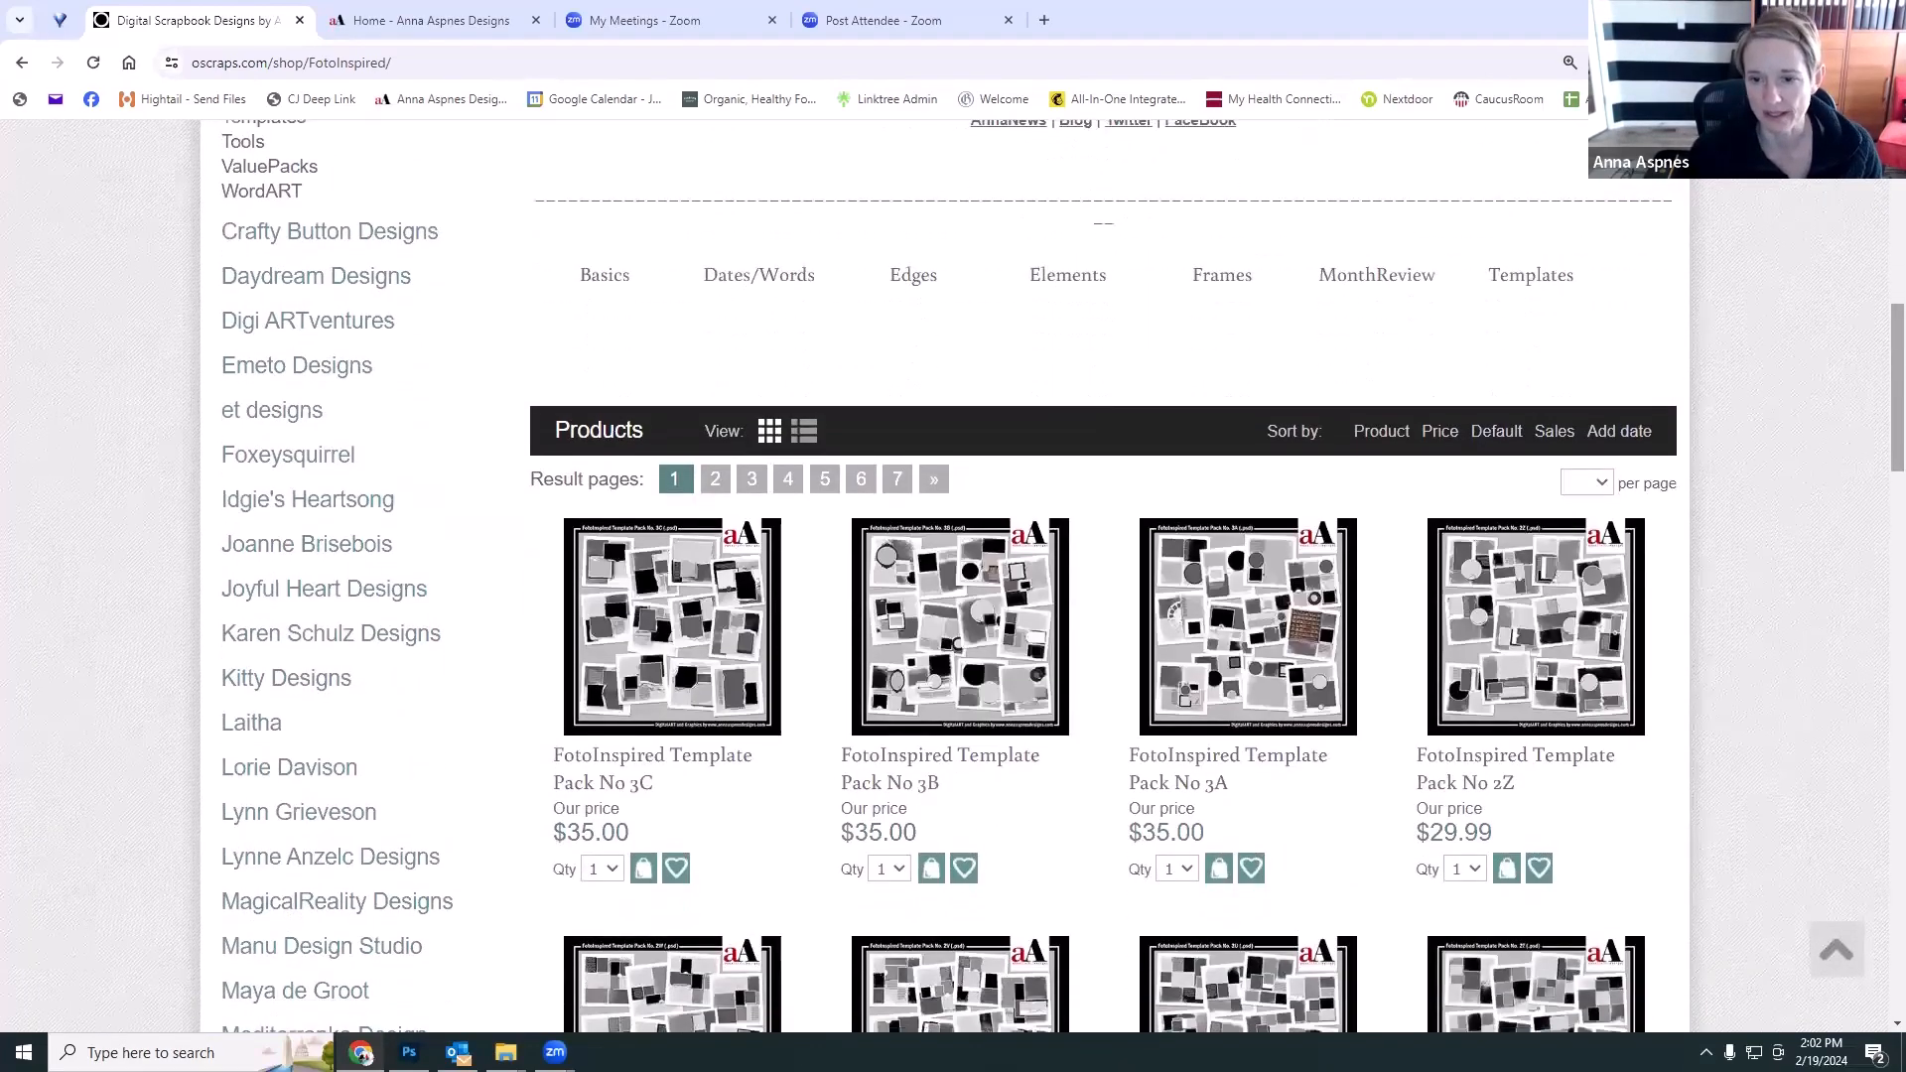
scroll(1102, 575, "down", 1)
scroll(1102, 575, "up", 1)
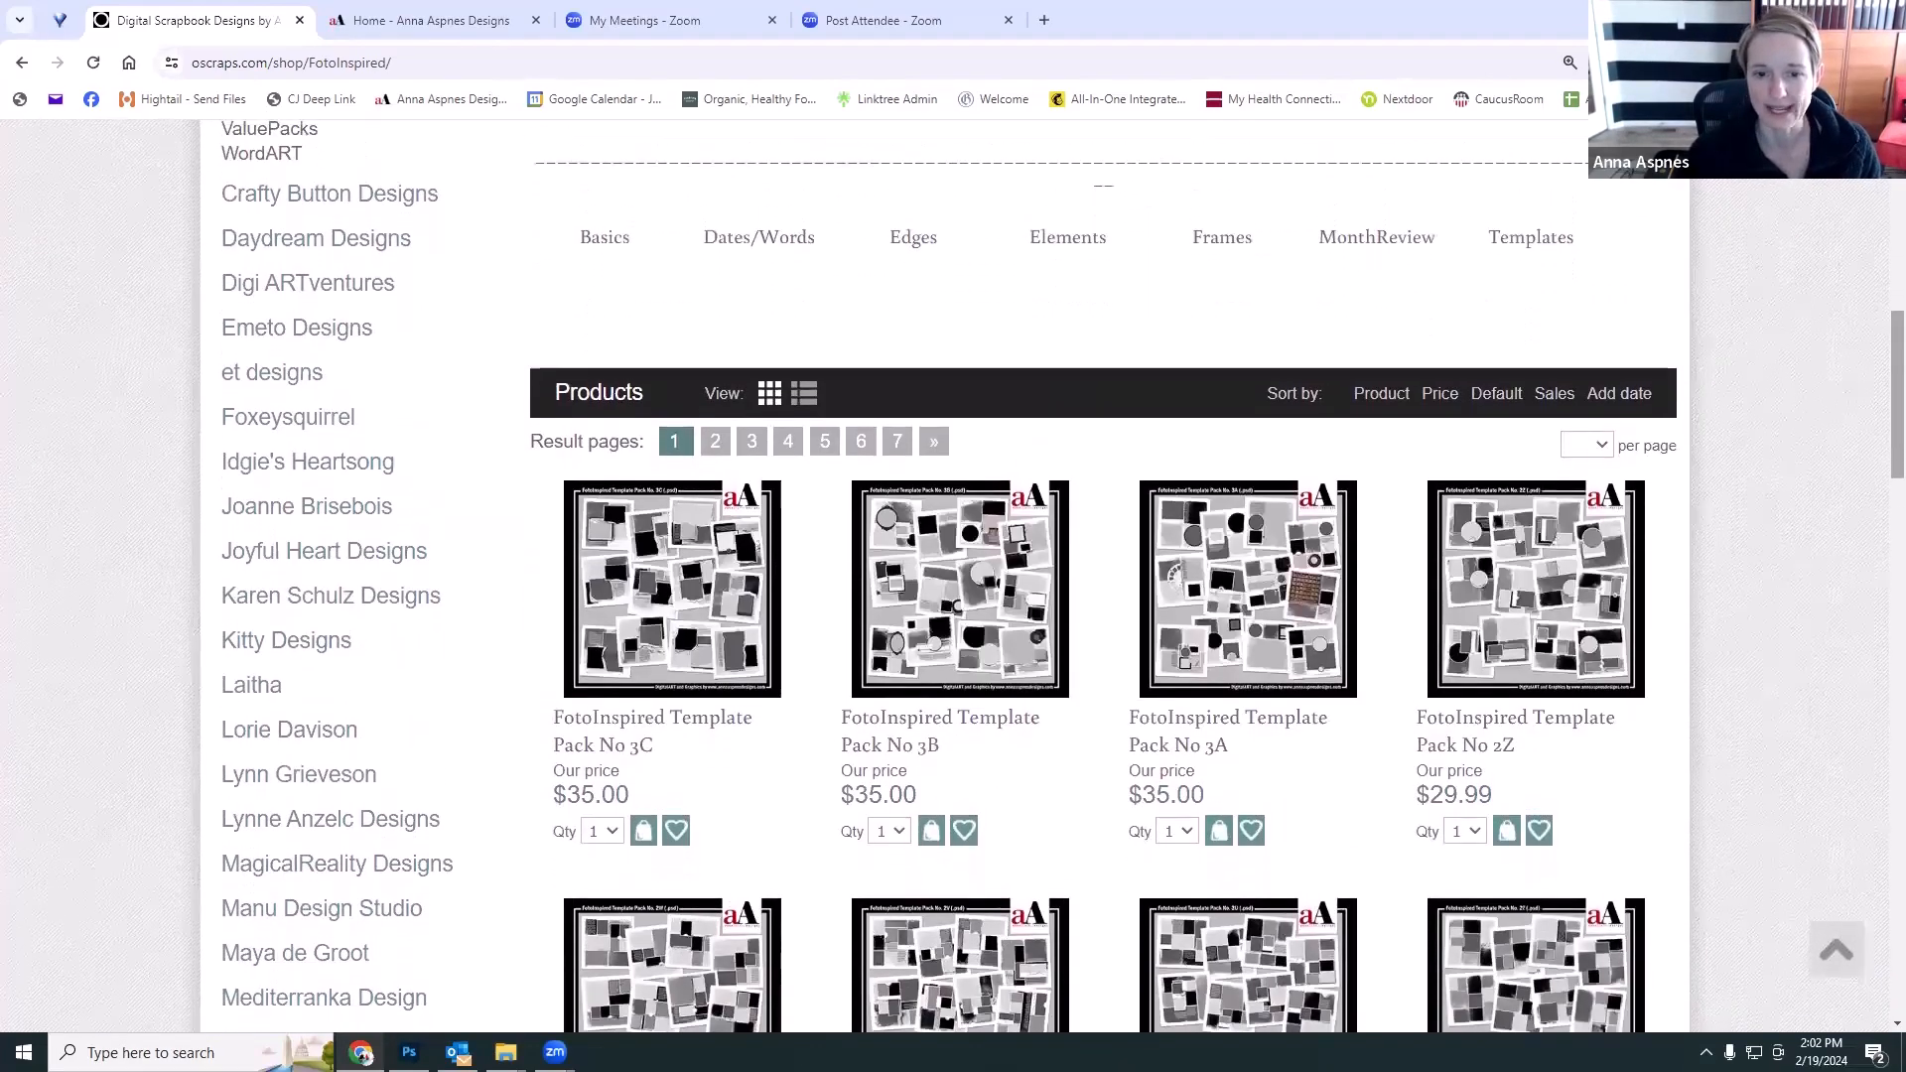
scroll(1102, 575, "down", 1)
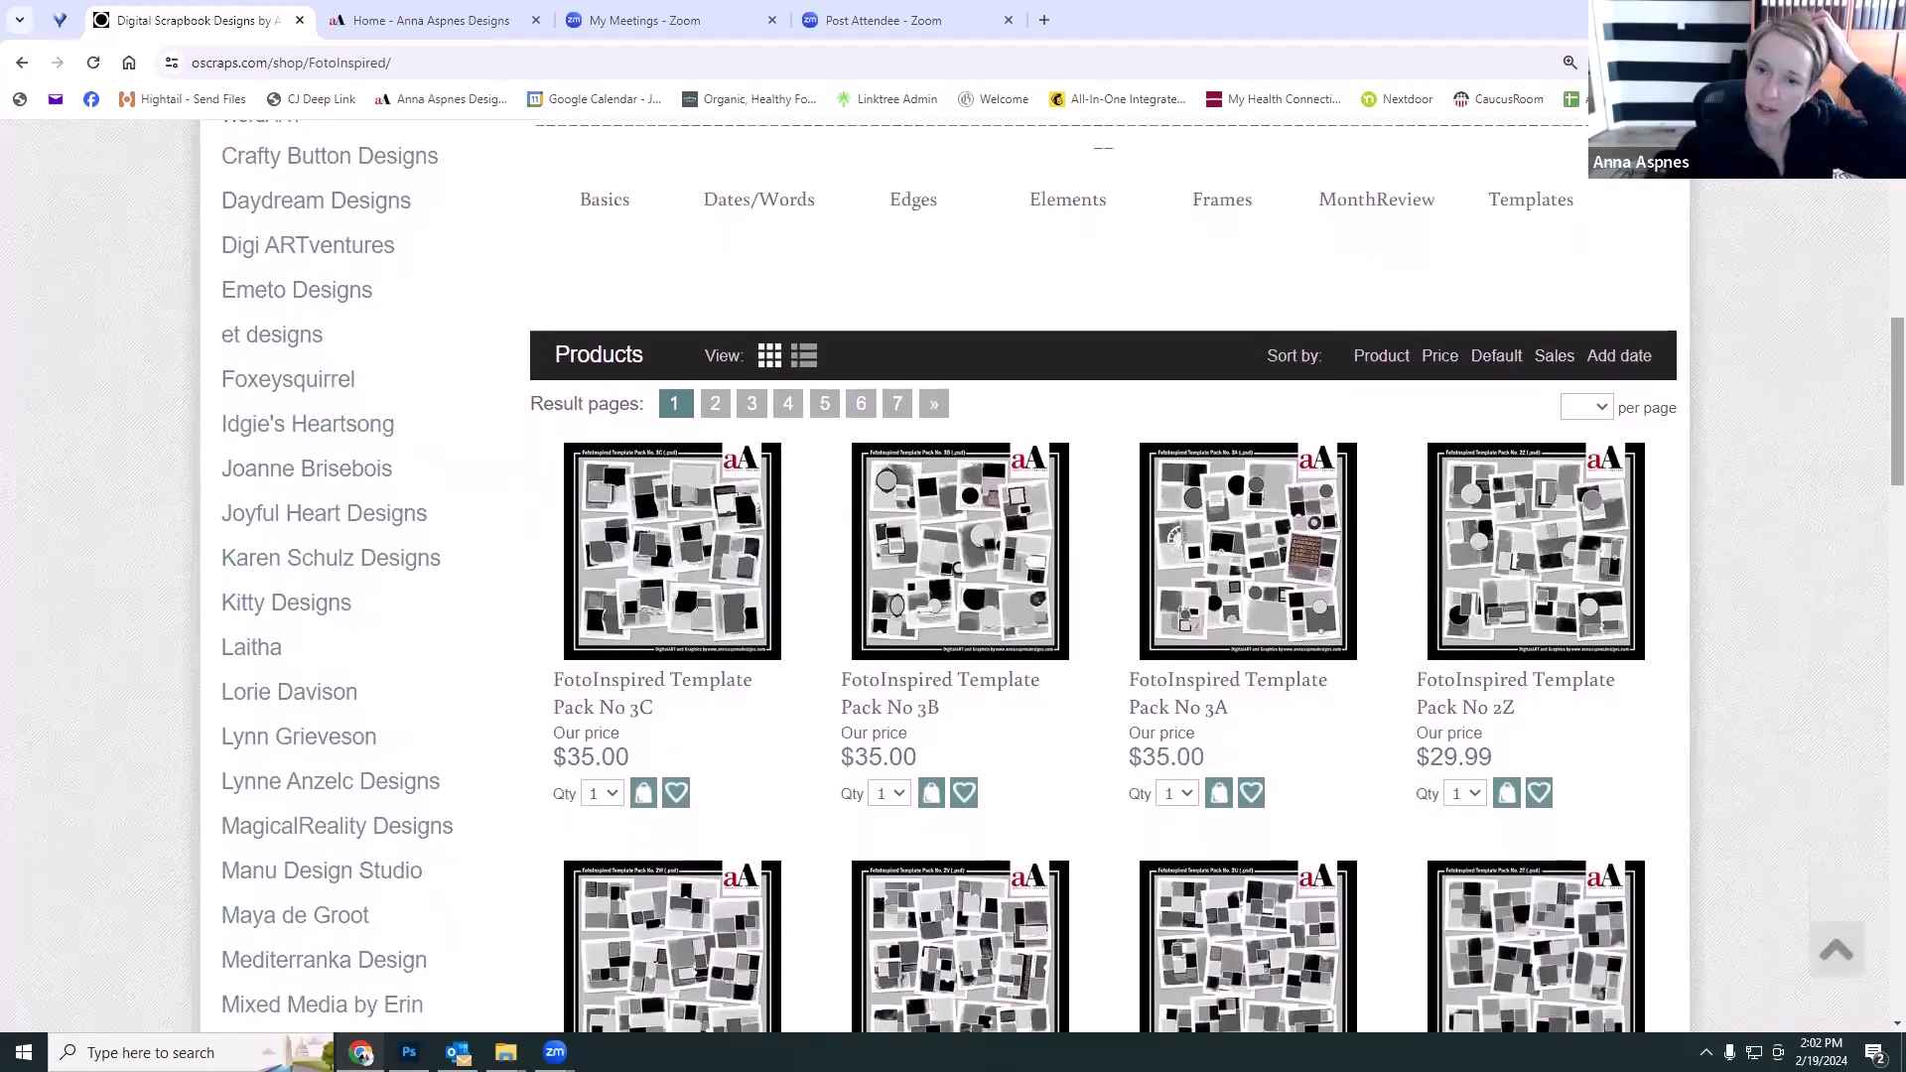
scroll(1102, 576, "up", 1)
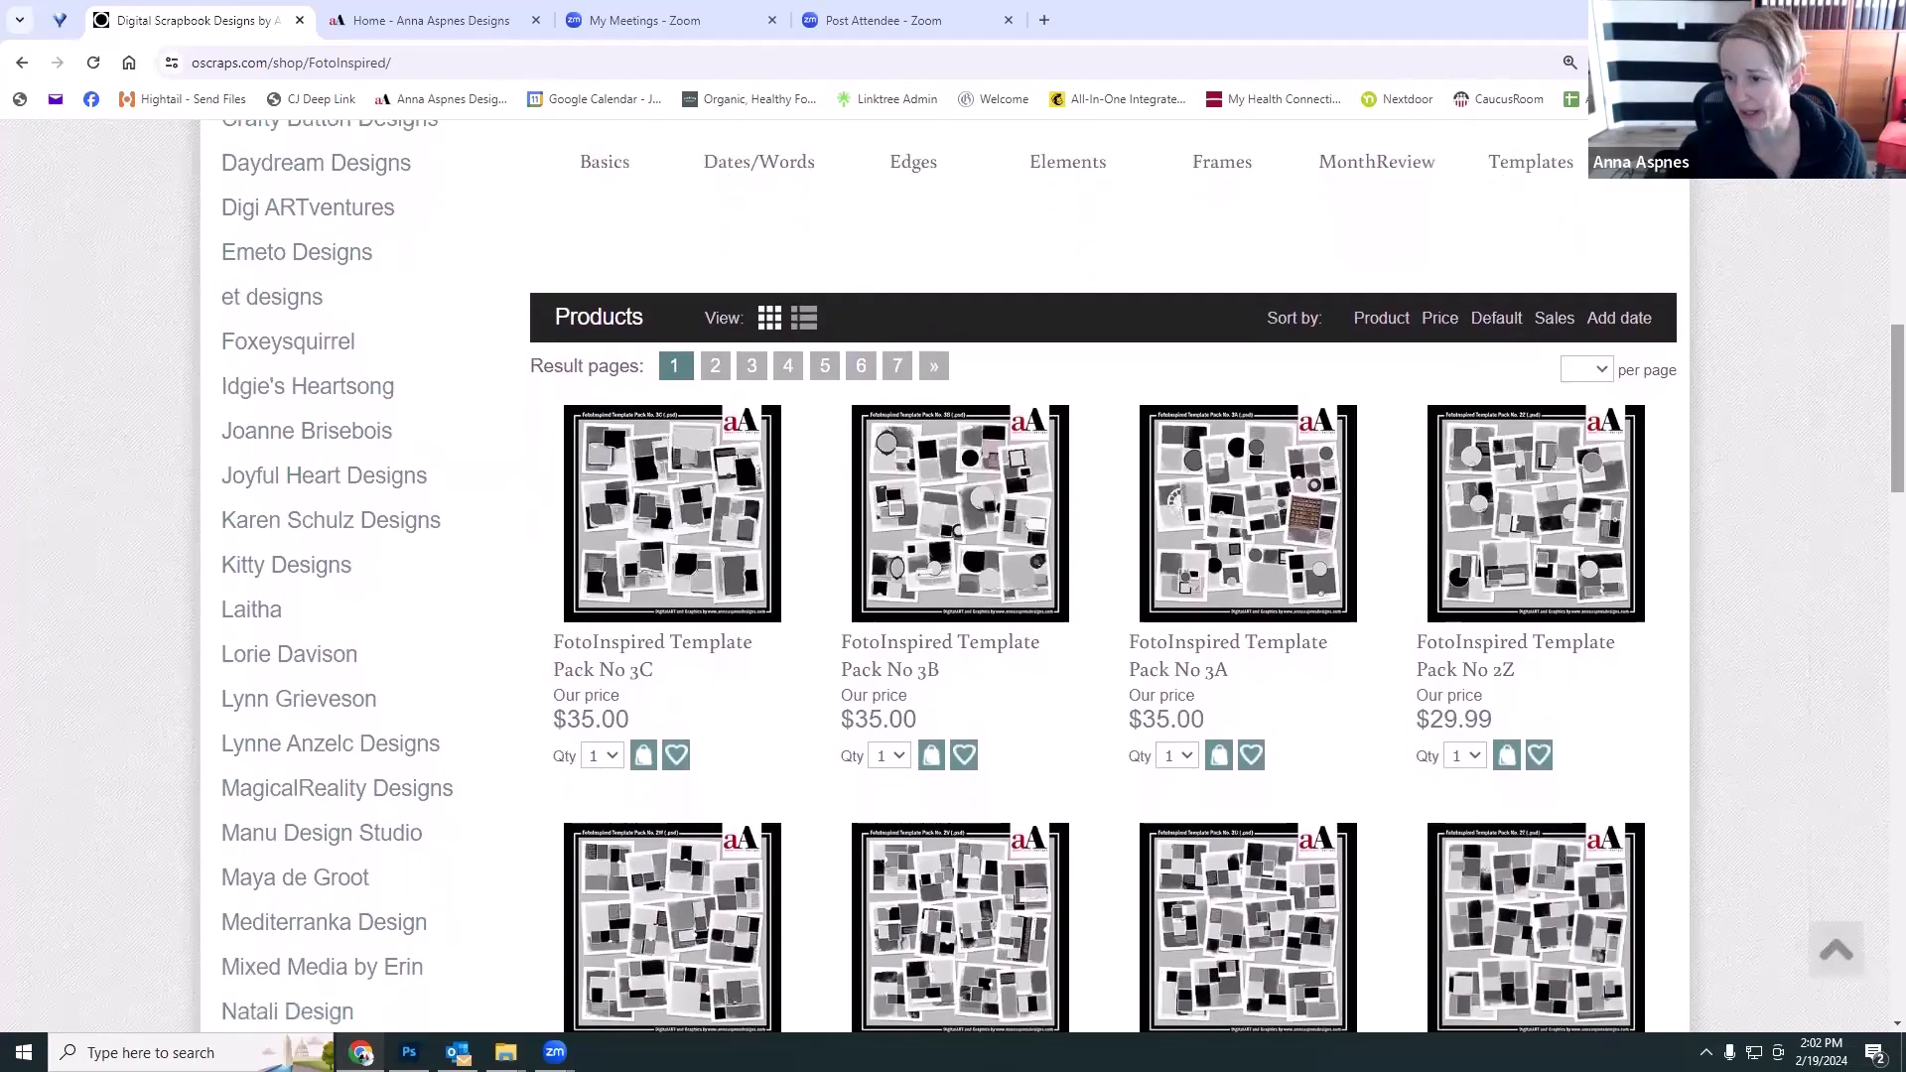
scroll(1102, 576, "down", 3)
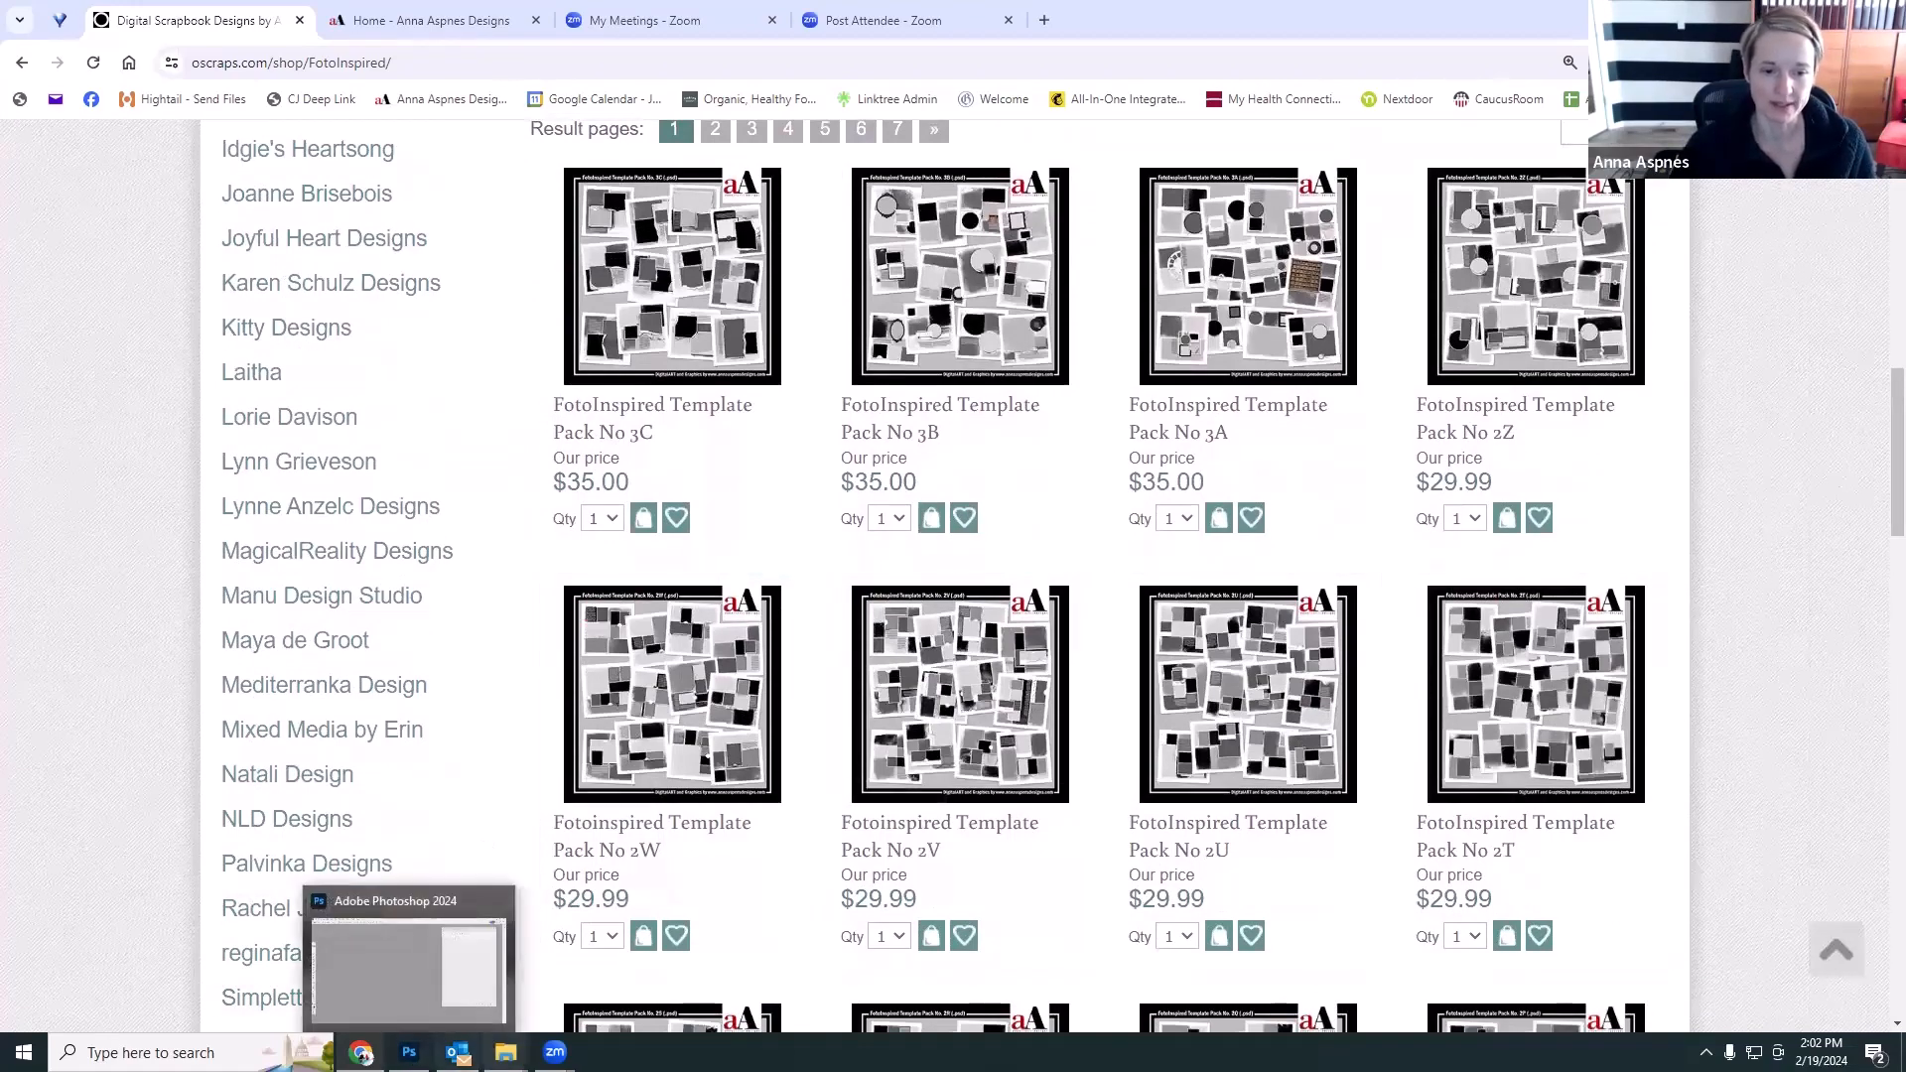
Return to File Explorer to view the AASPN_FotoInspiredTemplatePack3E_2 image on its own, close it, and widen the file list.
mouse_move(504, 1054)
left_click(479, 1014)
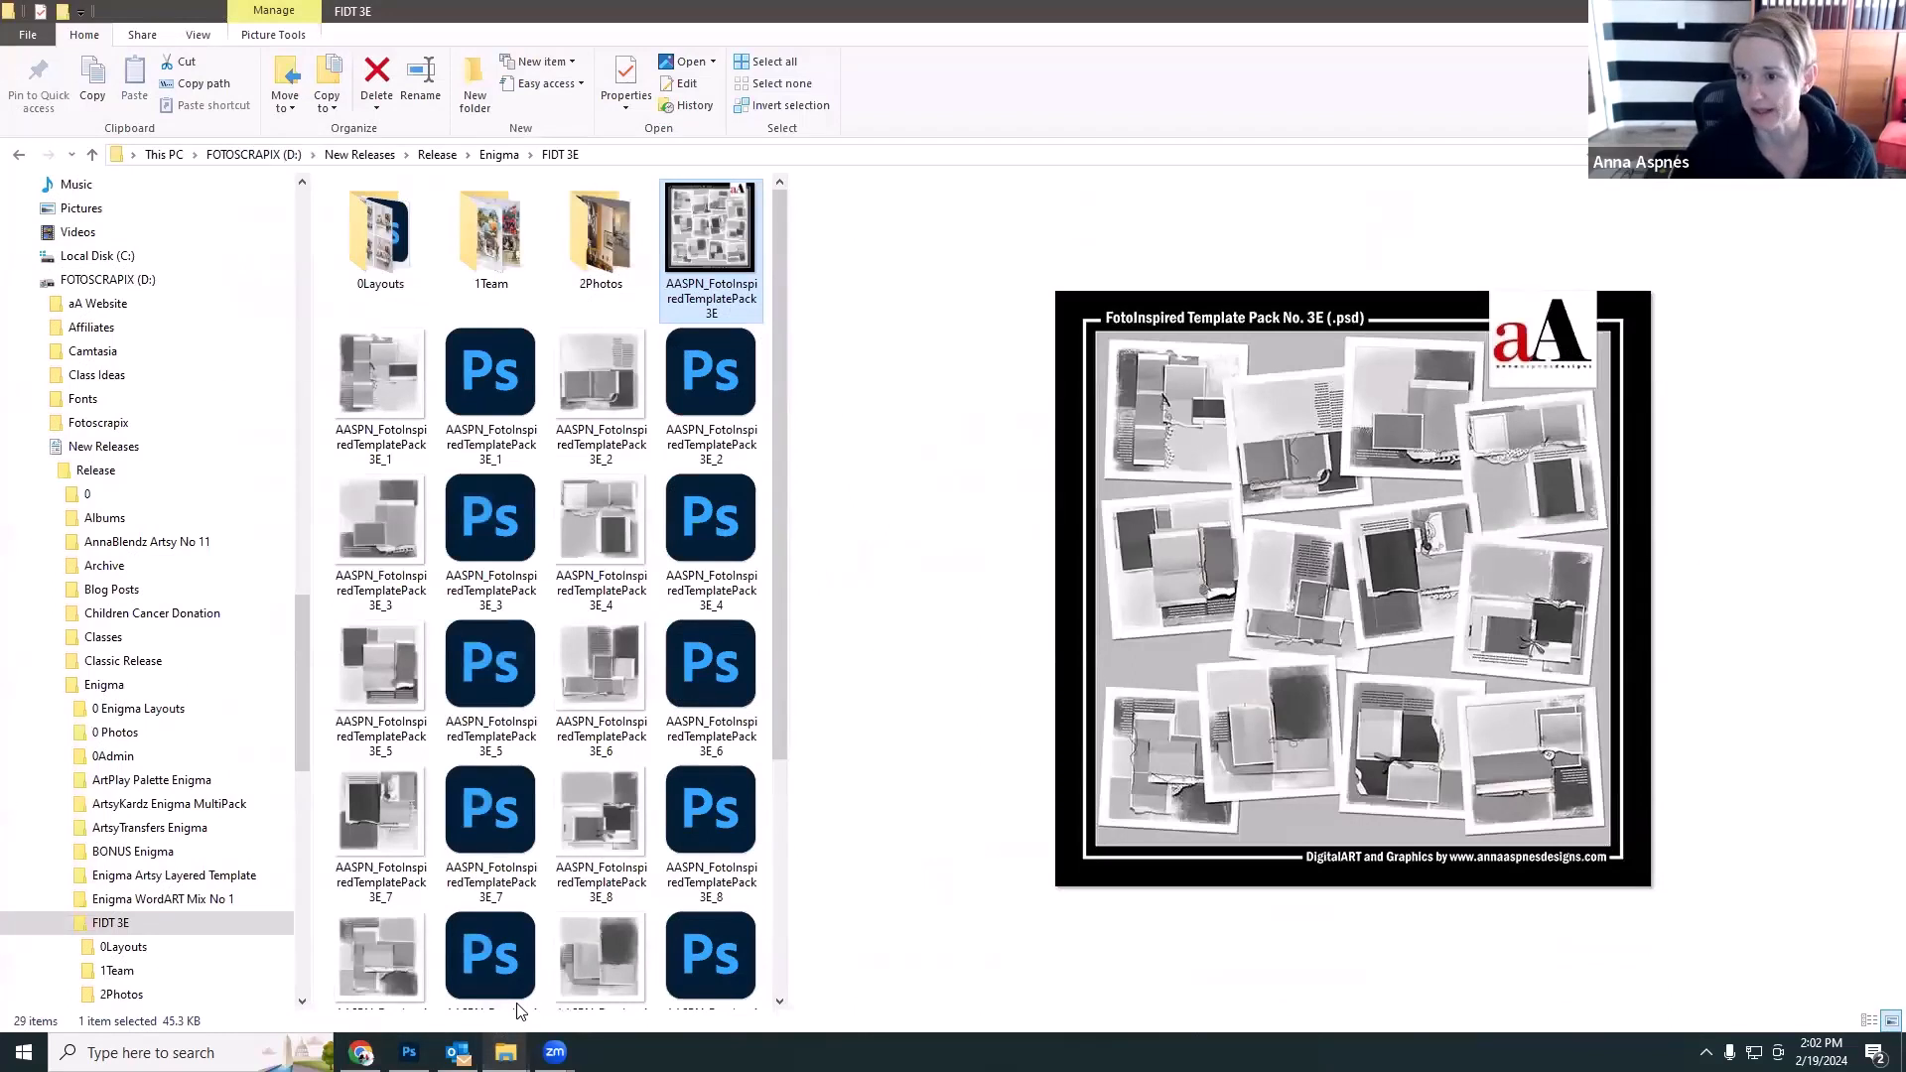
left_click(612, 394)
double_click(612, 394)
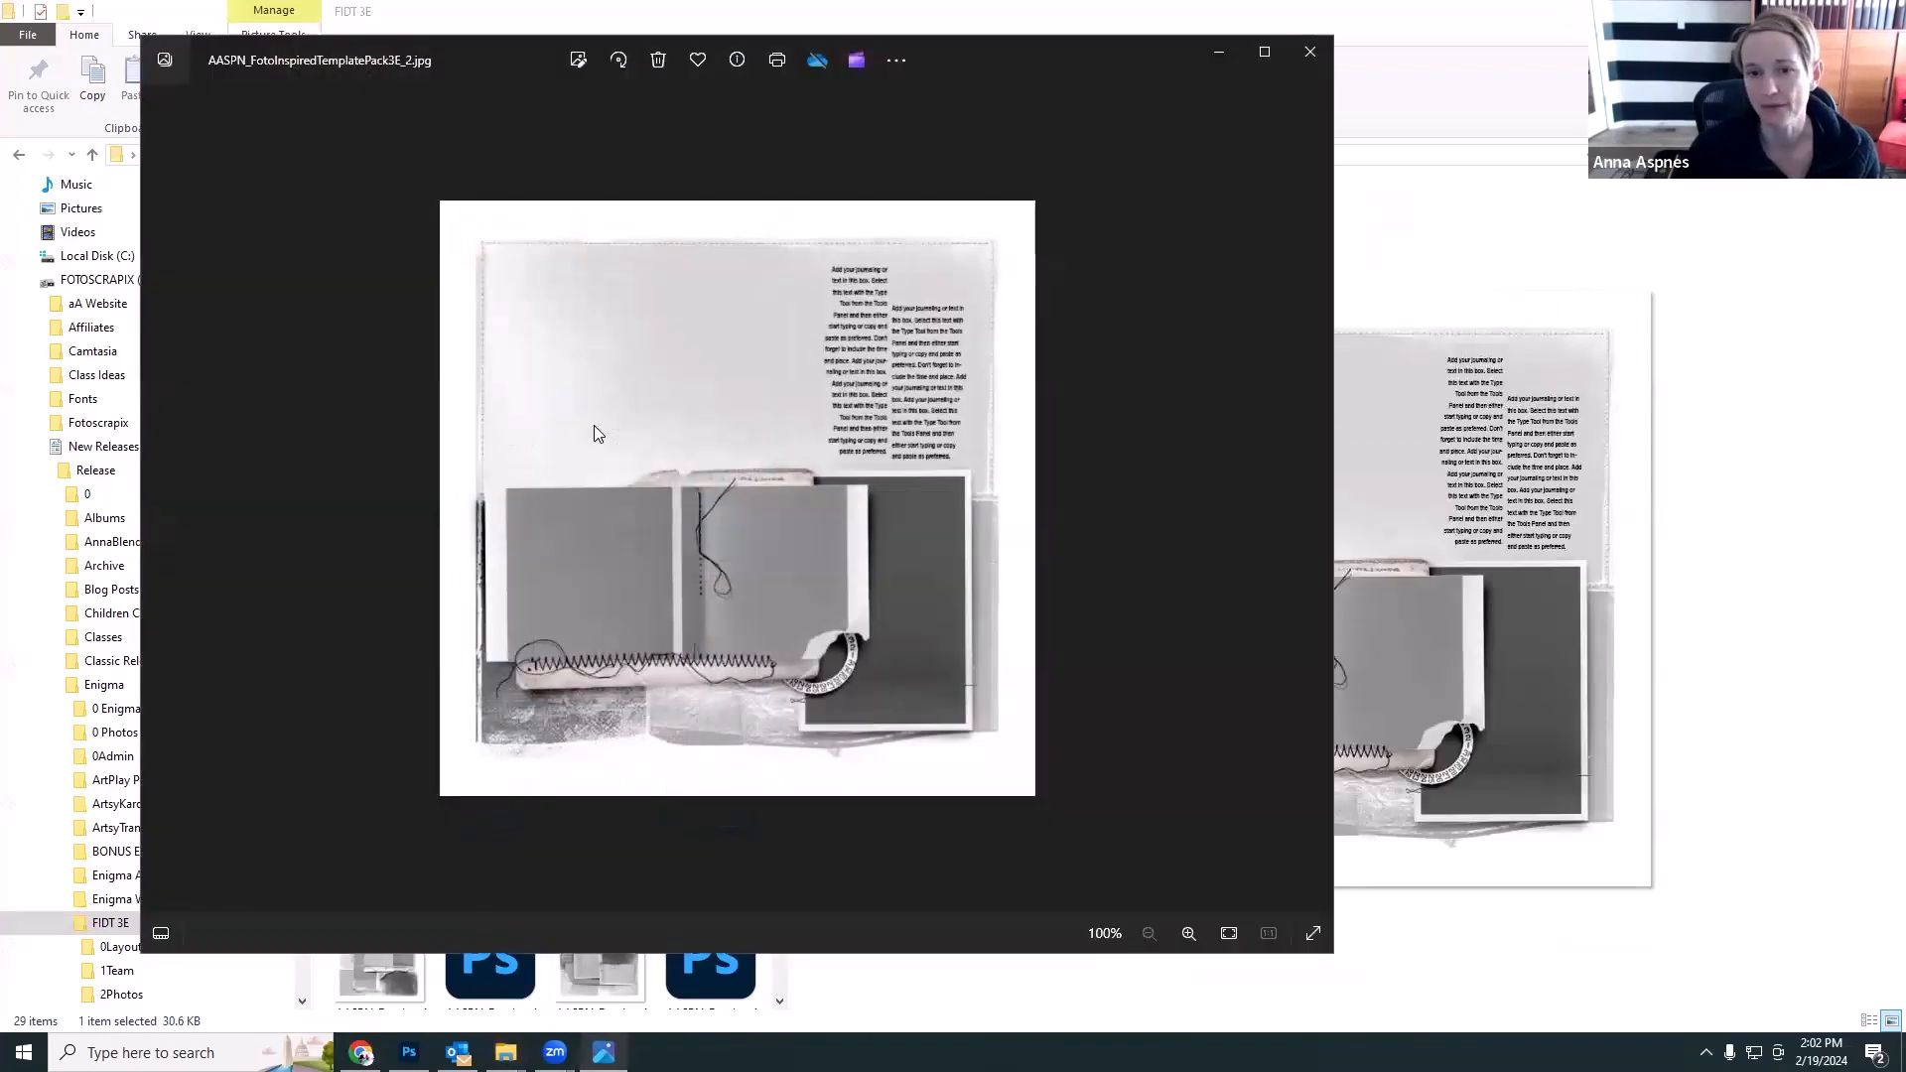
left_click(1309, 52)
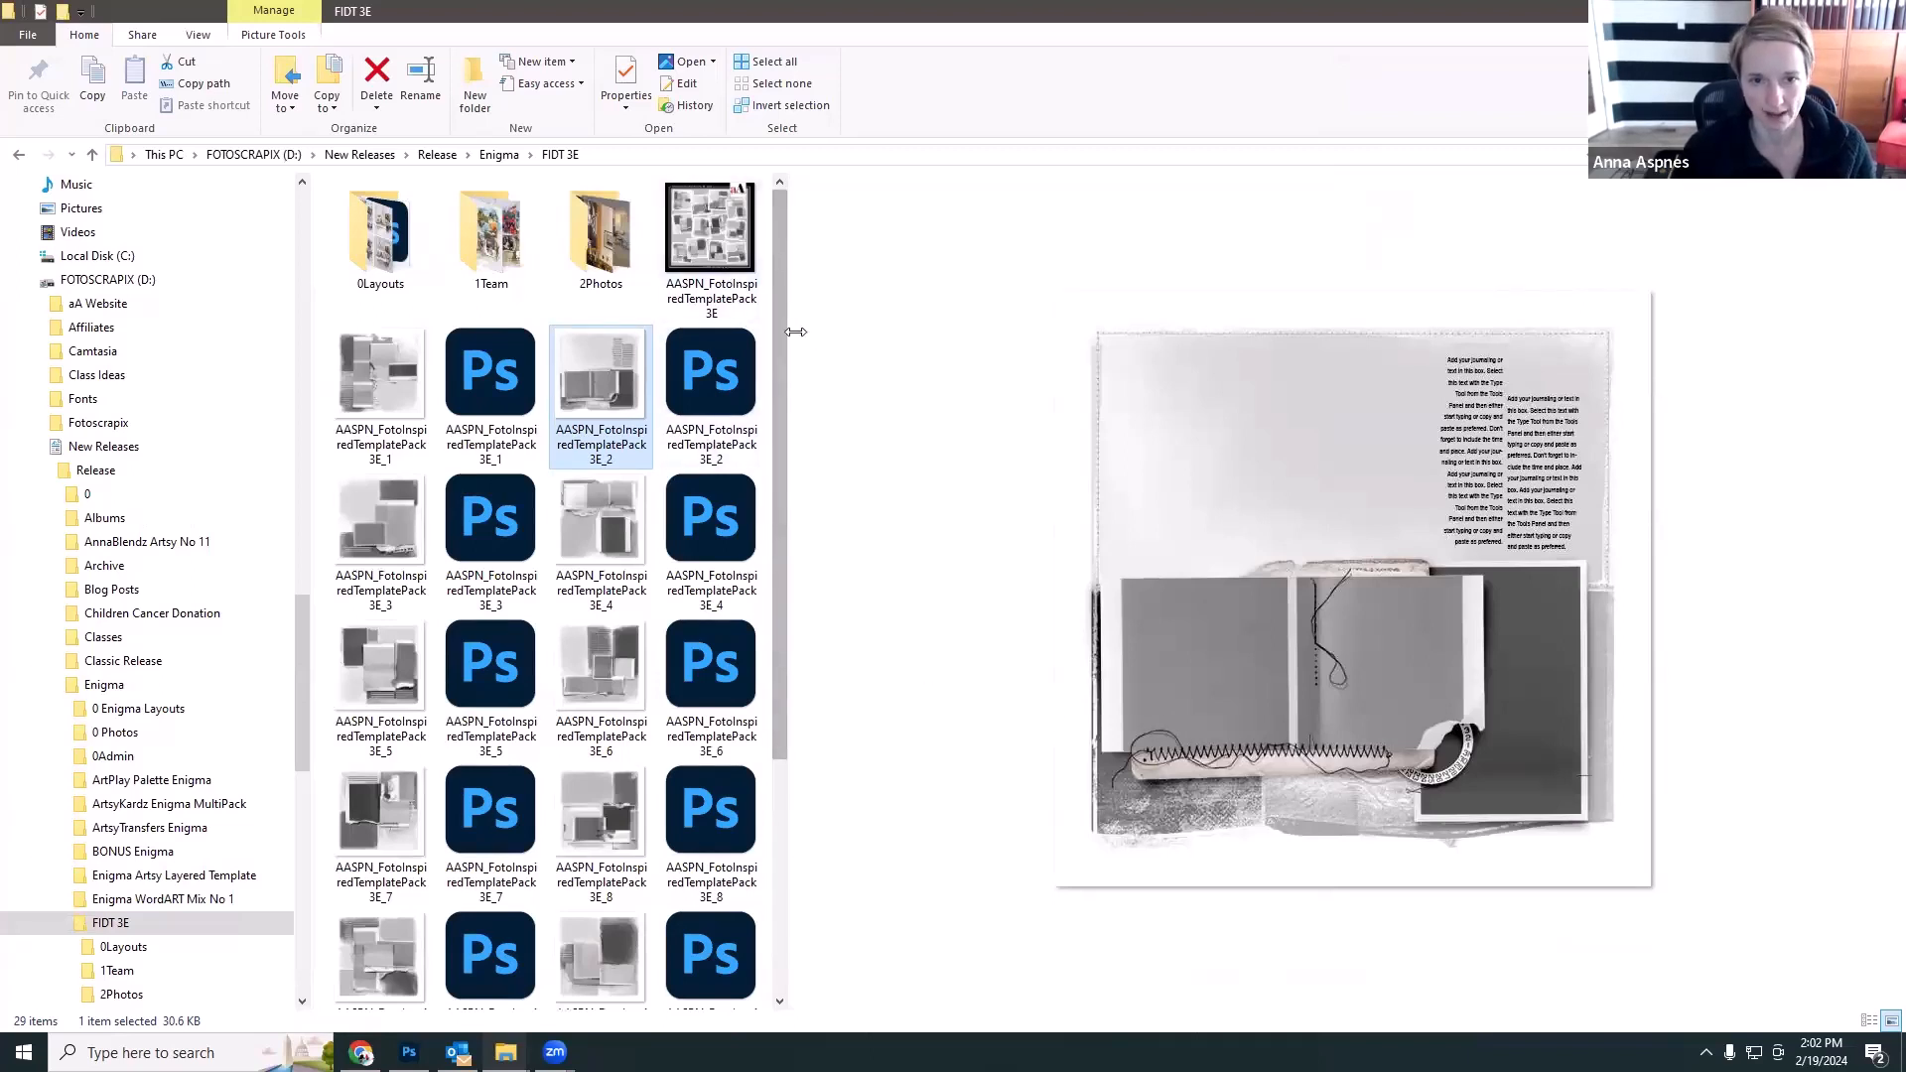
left_click_drag(787, 333, 1017, 323)
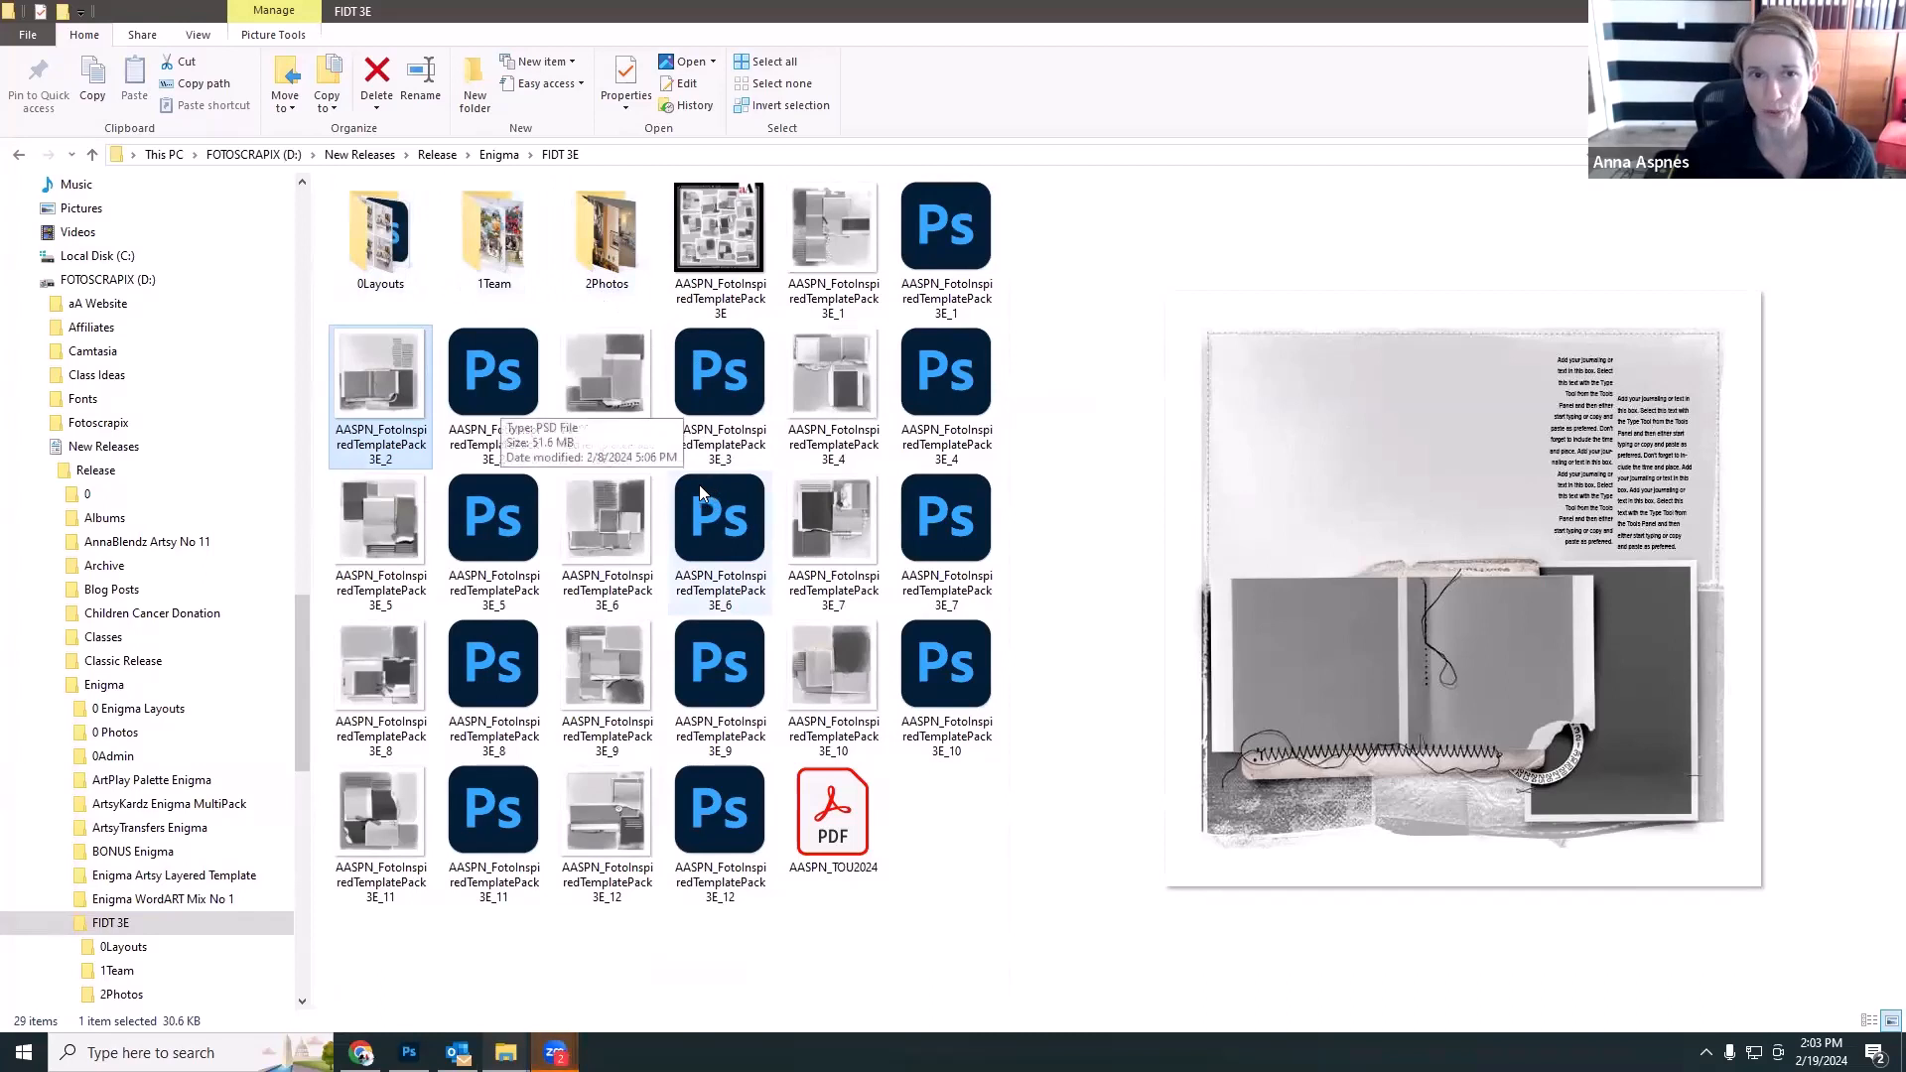
Preview the images 0Layout1 to 0Layout4 in the 0Layouts folder, and go back to the FIDT 3E folder.
double_click(383, 256)
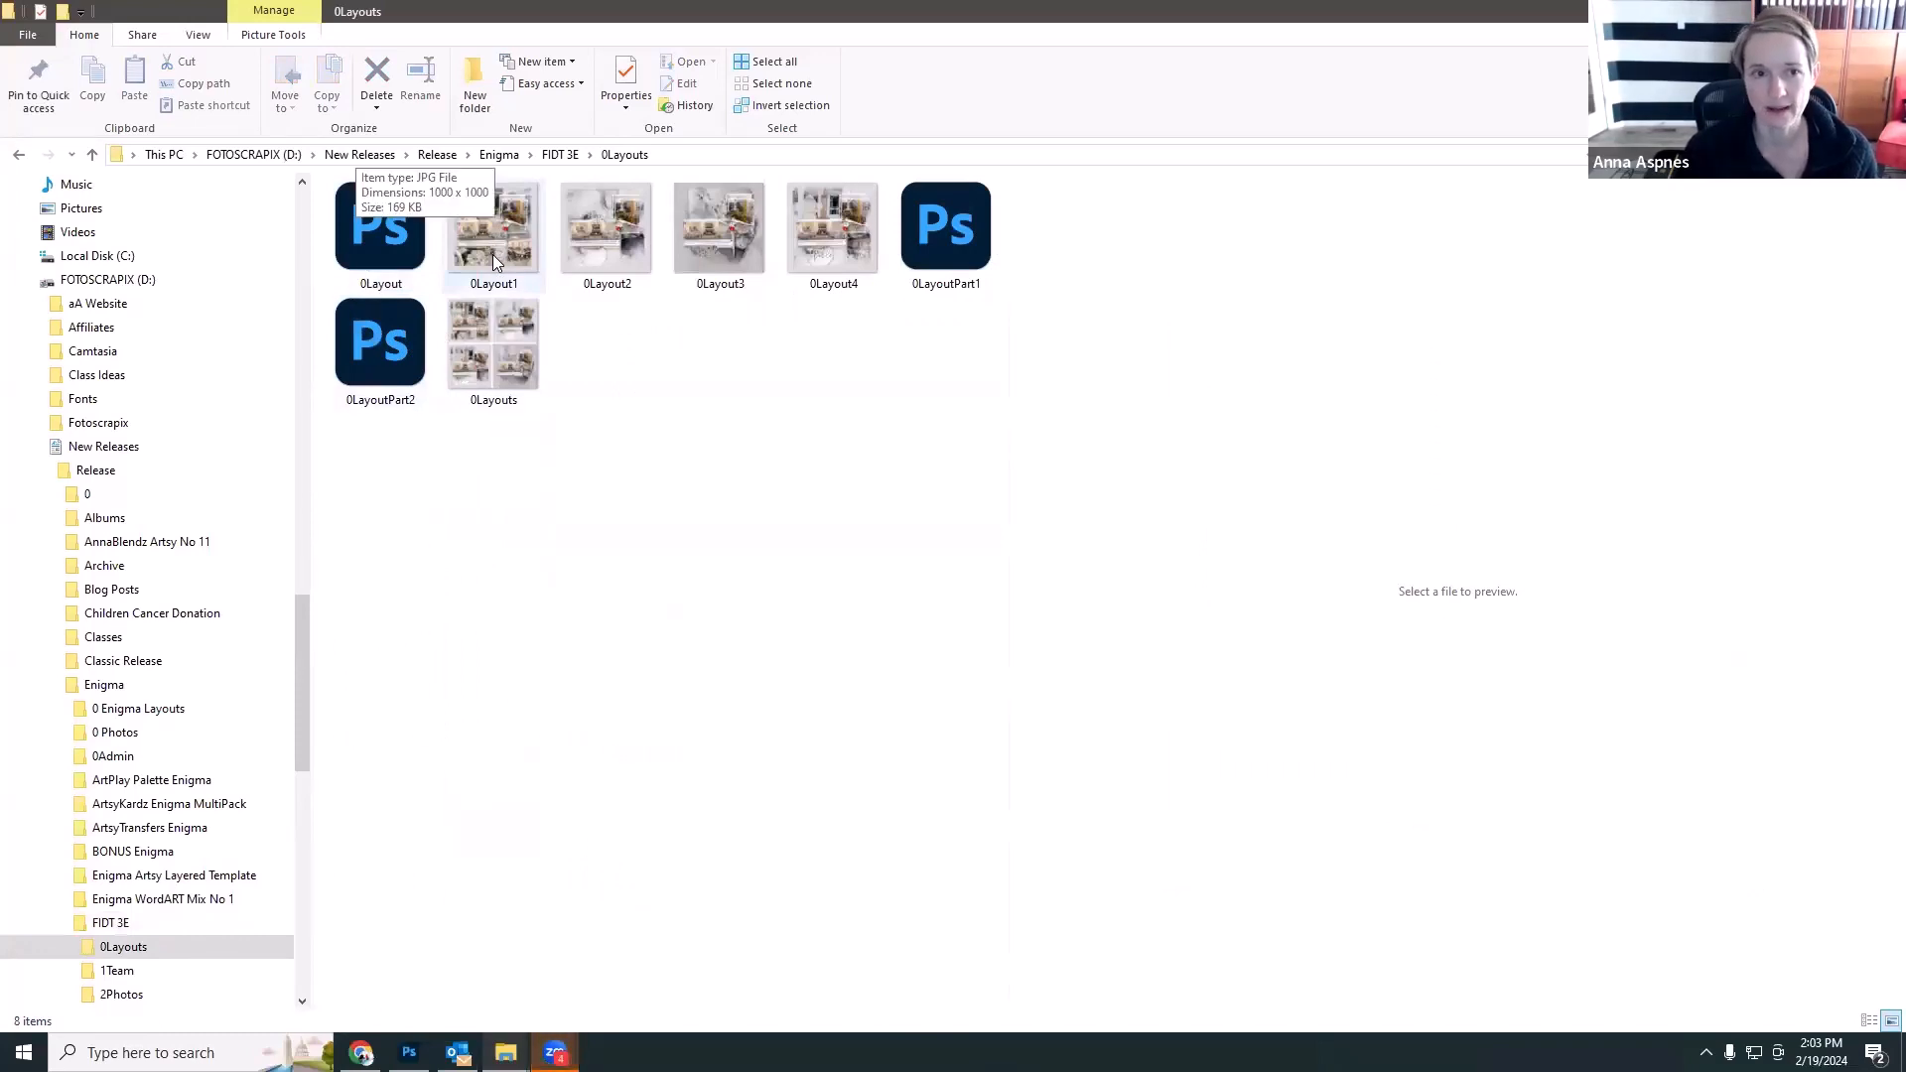
left_click(603, 253)
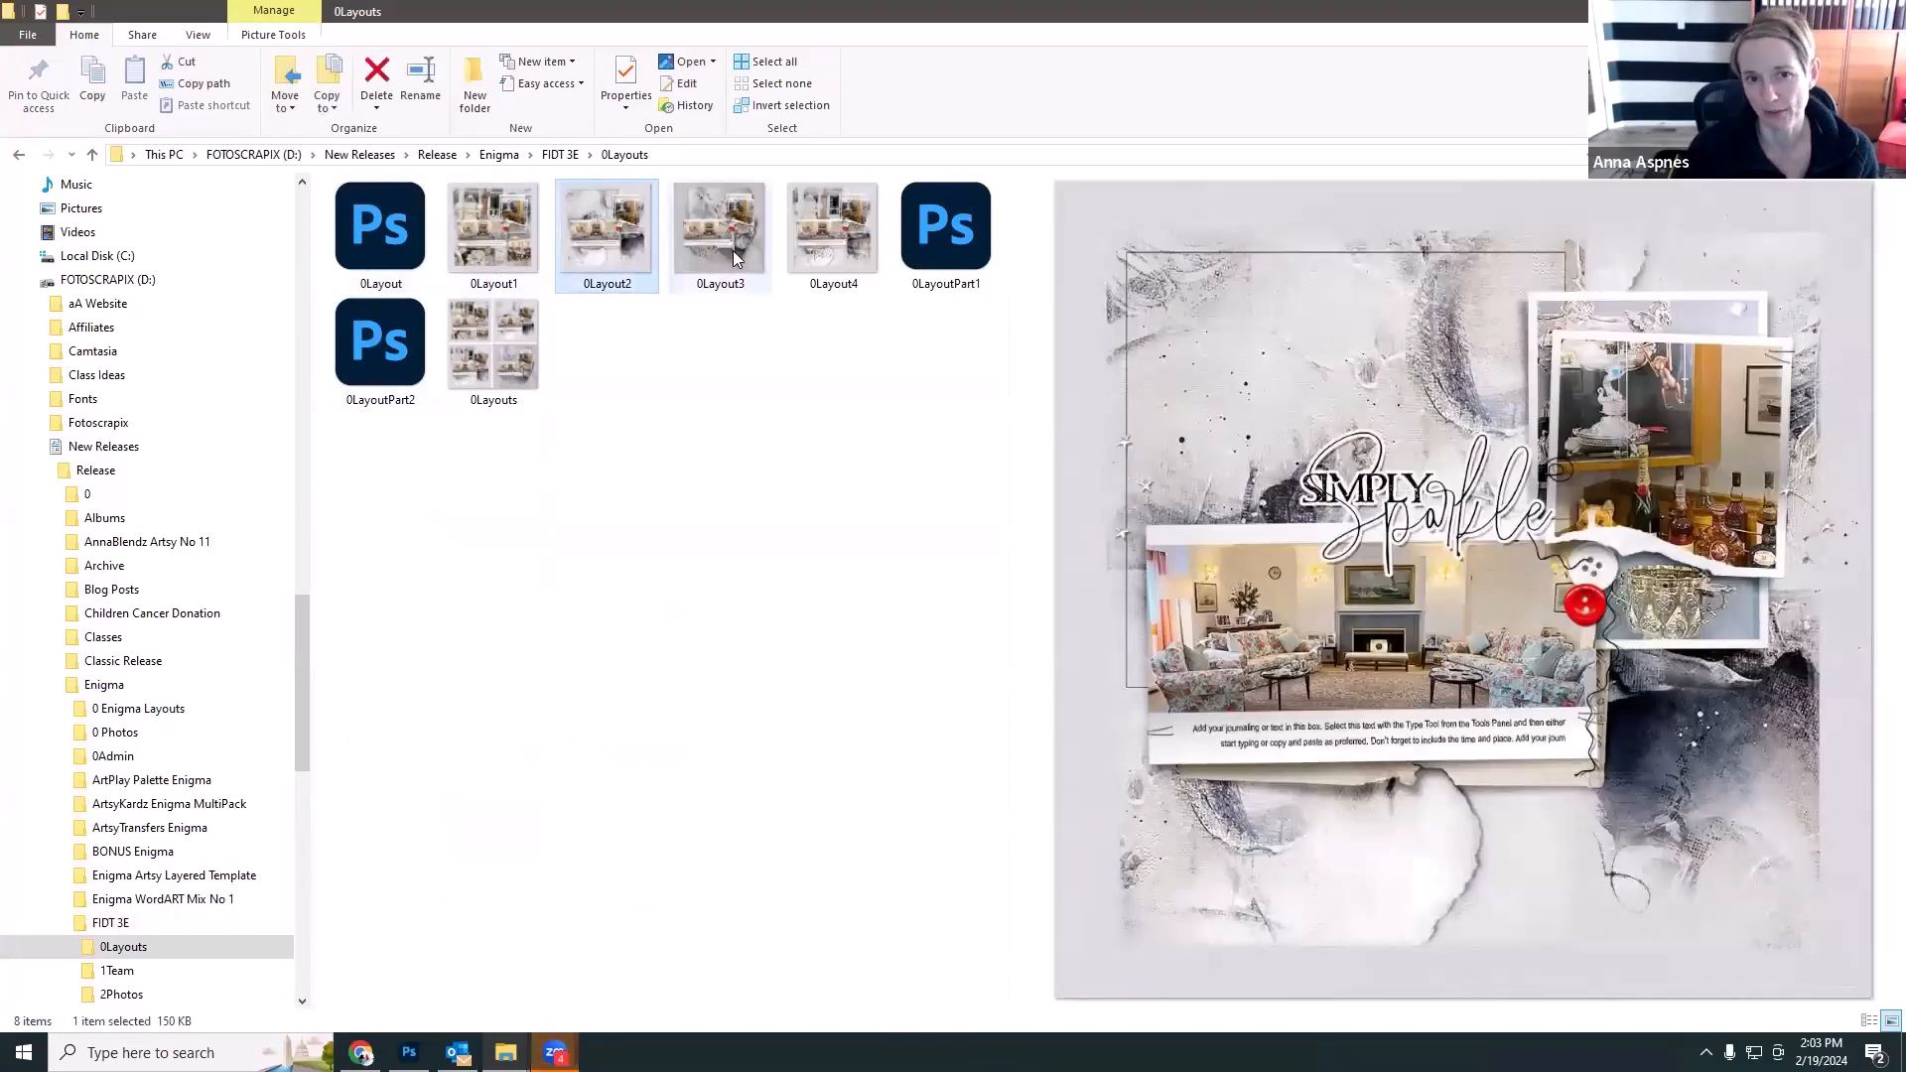
left_click(465, 244)
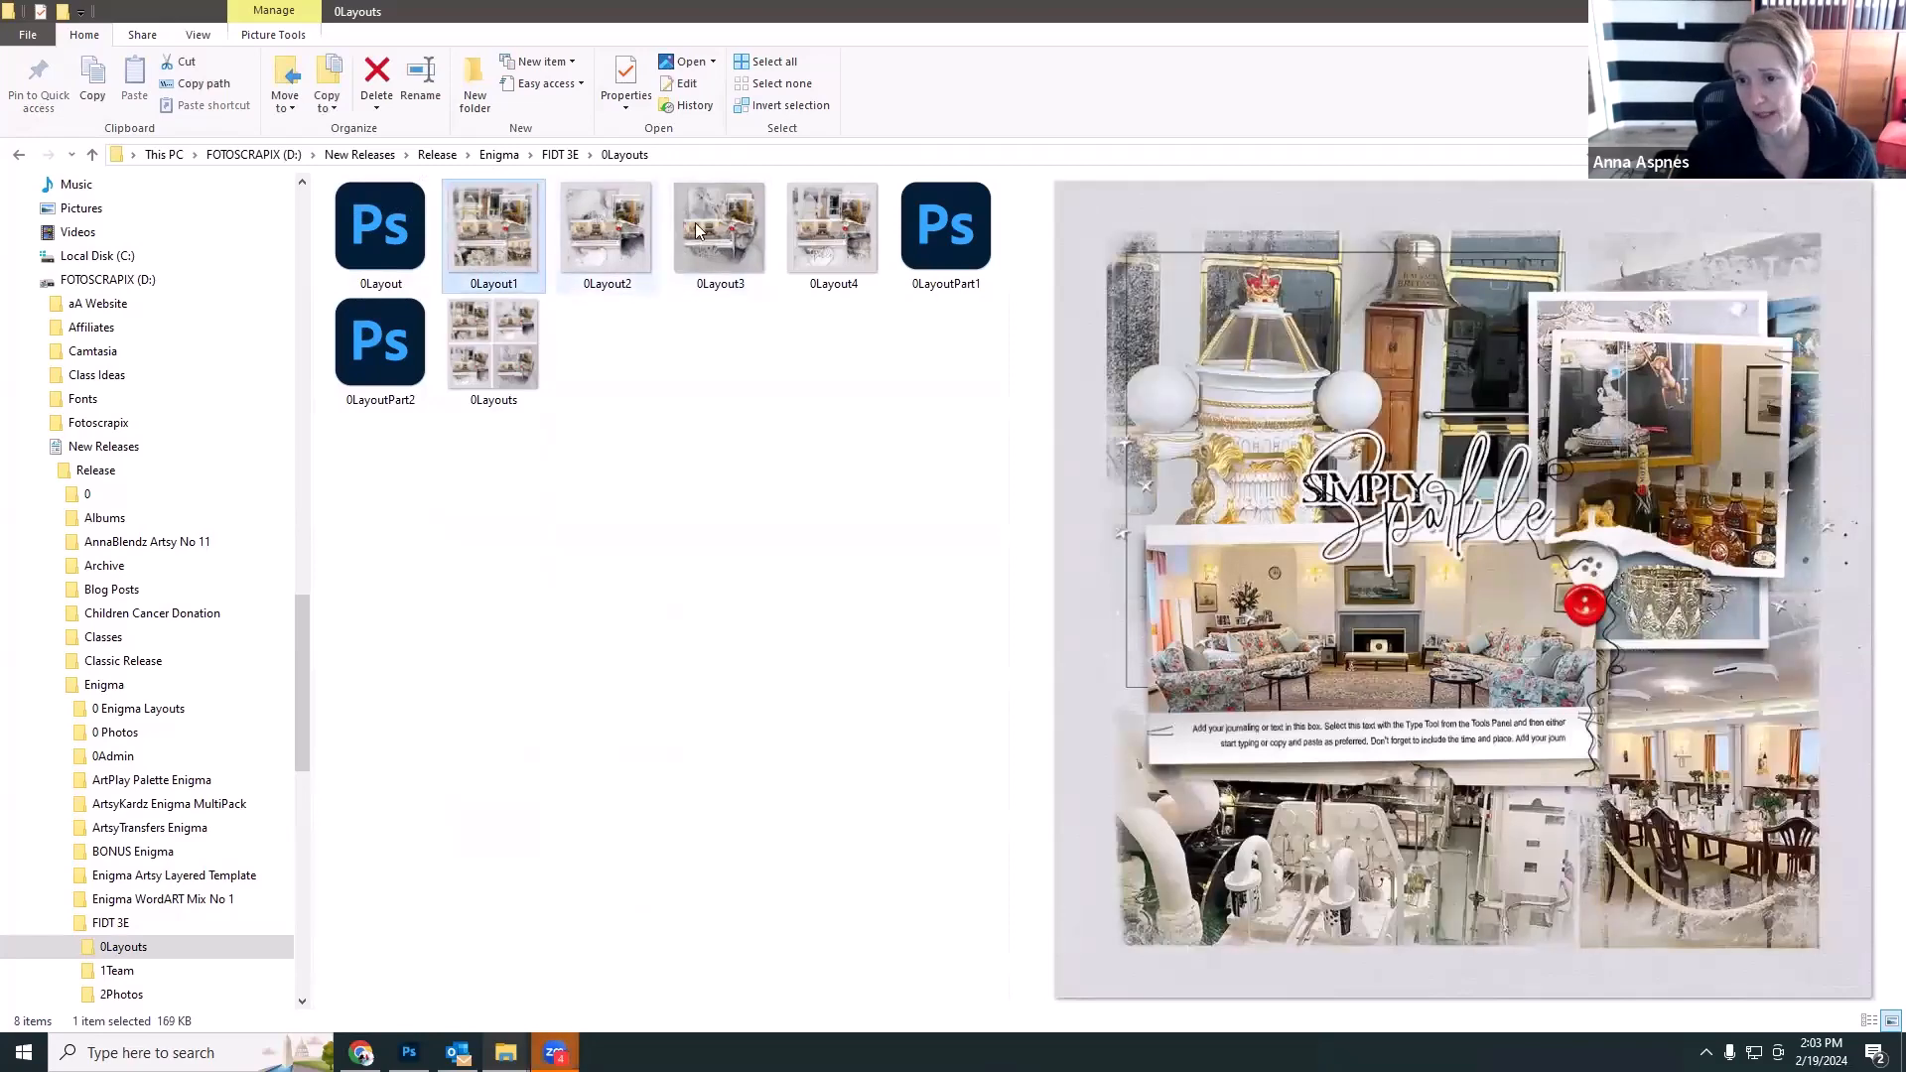
left_click(589, 236)
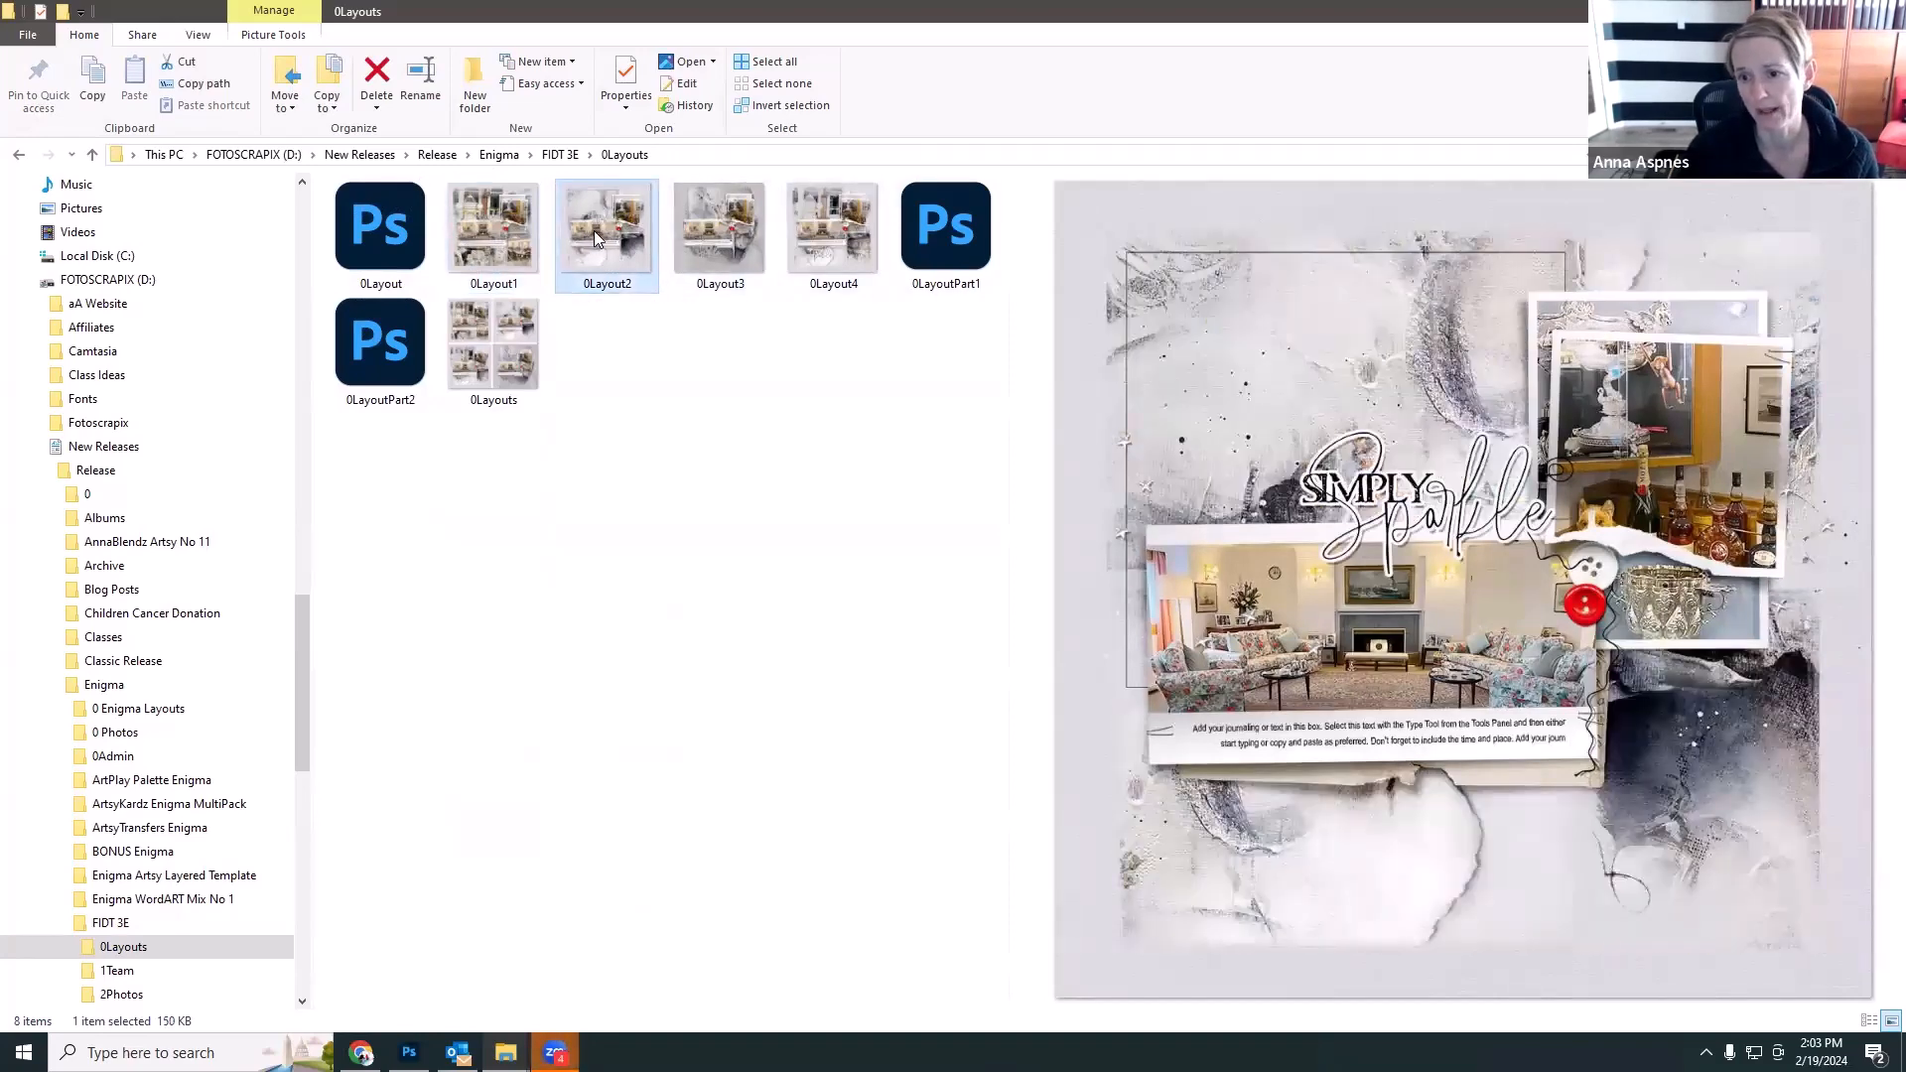
left_click(757, 234)
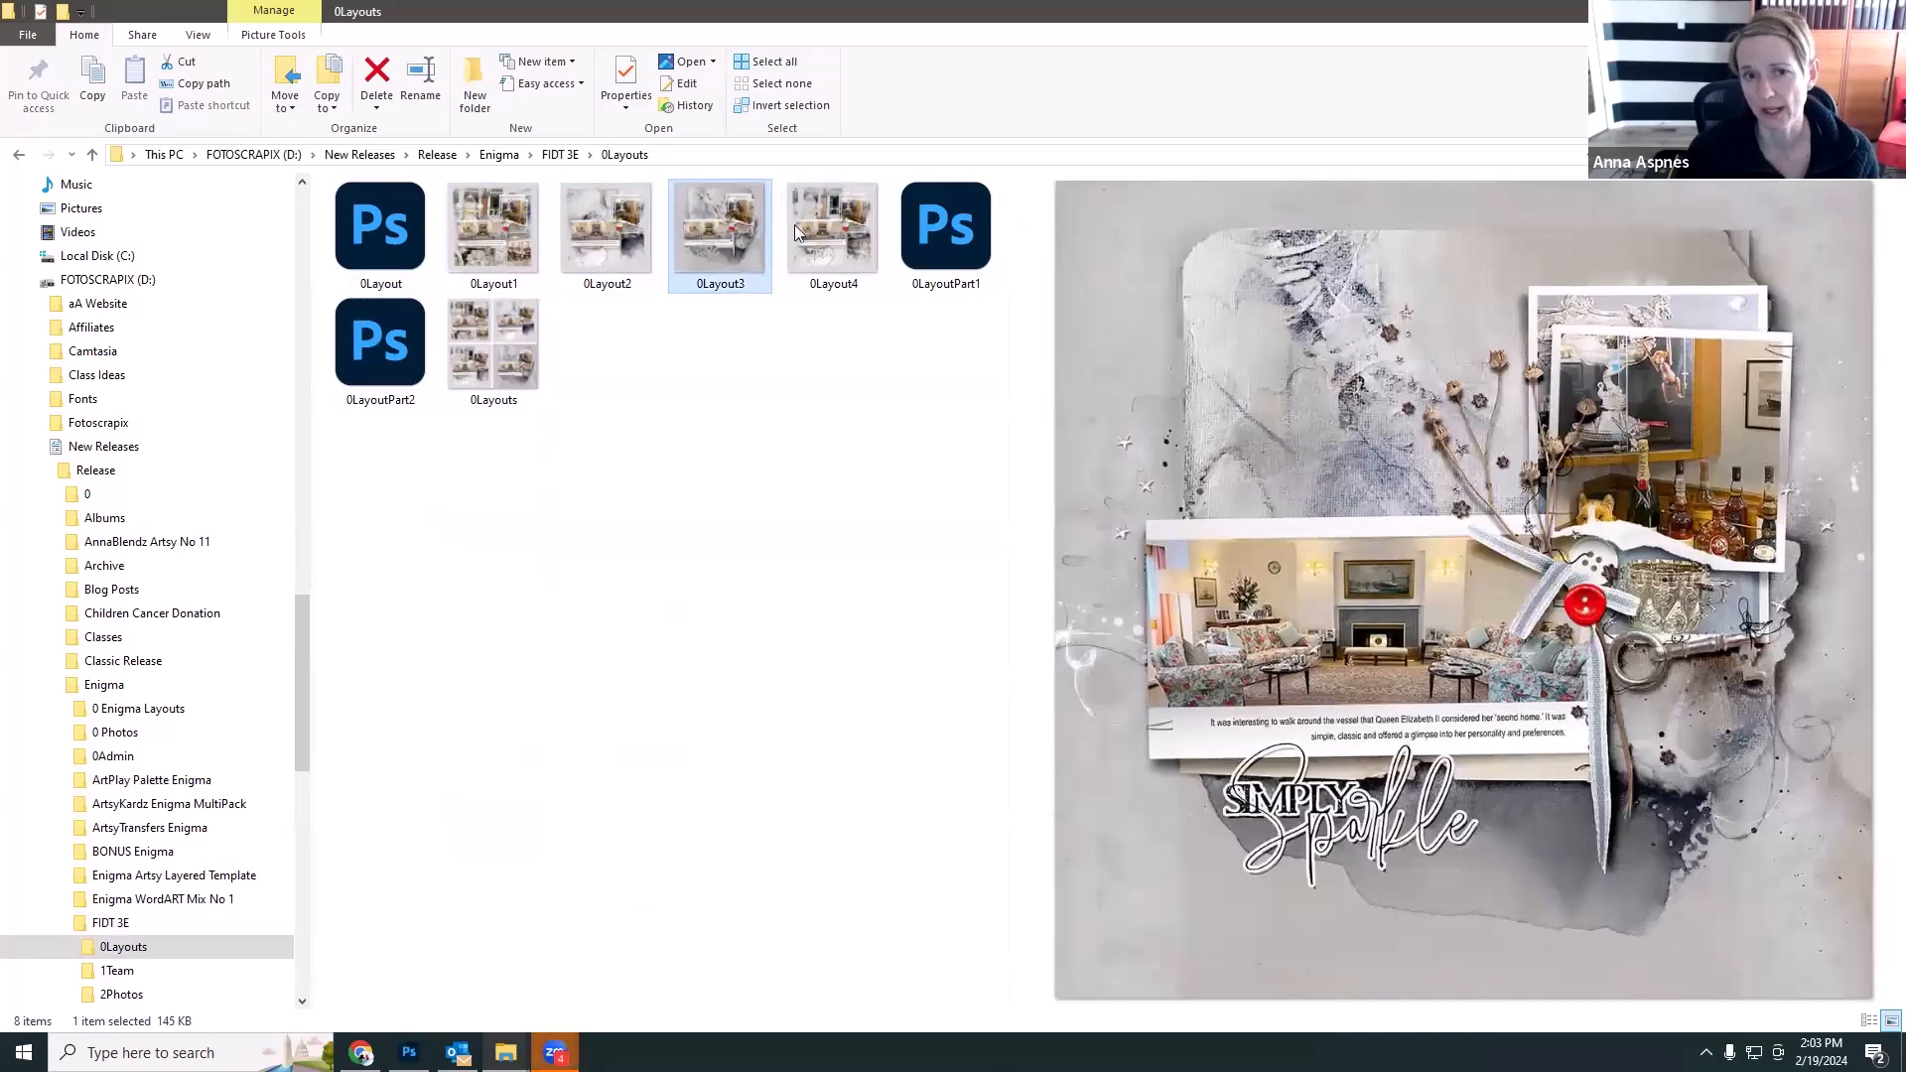
left_click(836, 224)
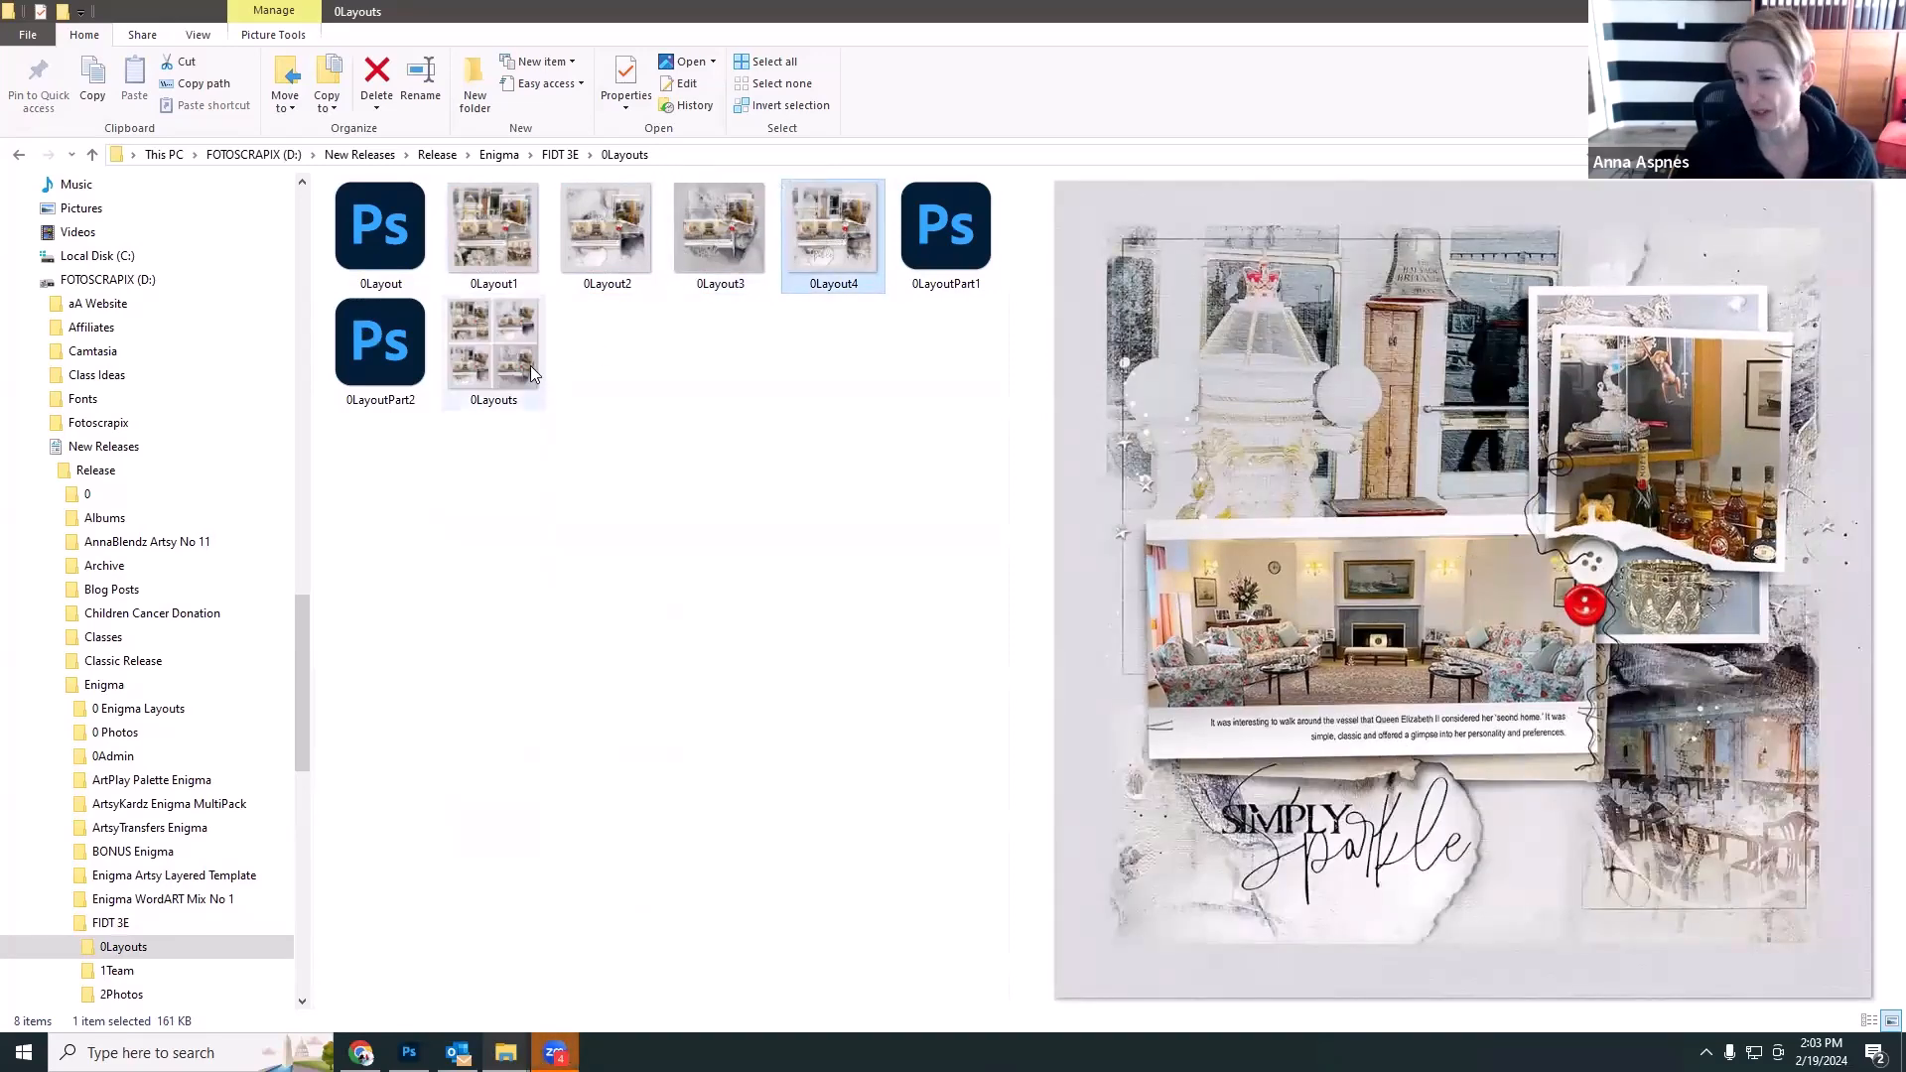
left_click(559, 156)
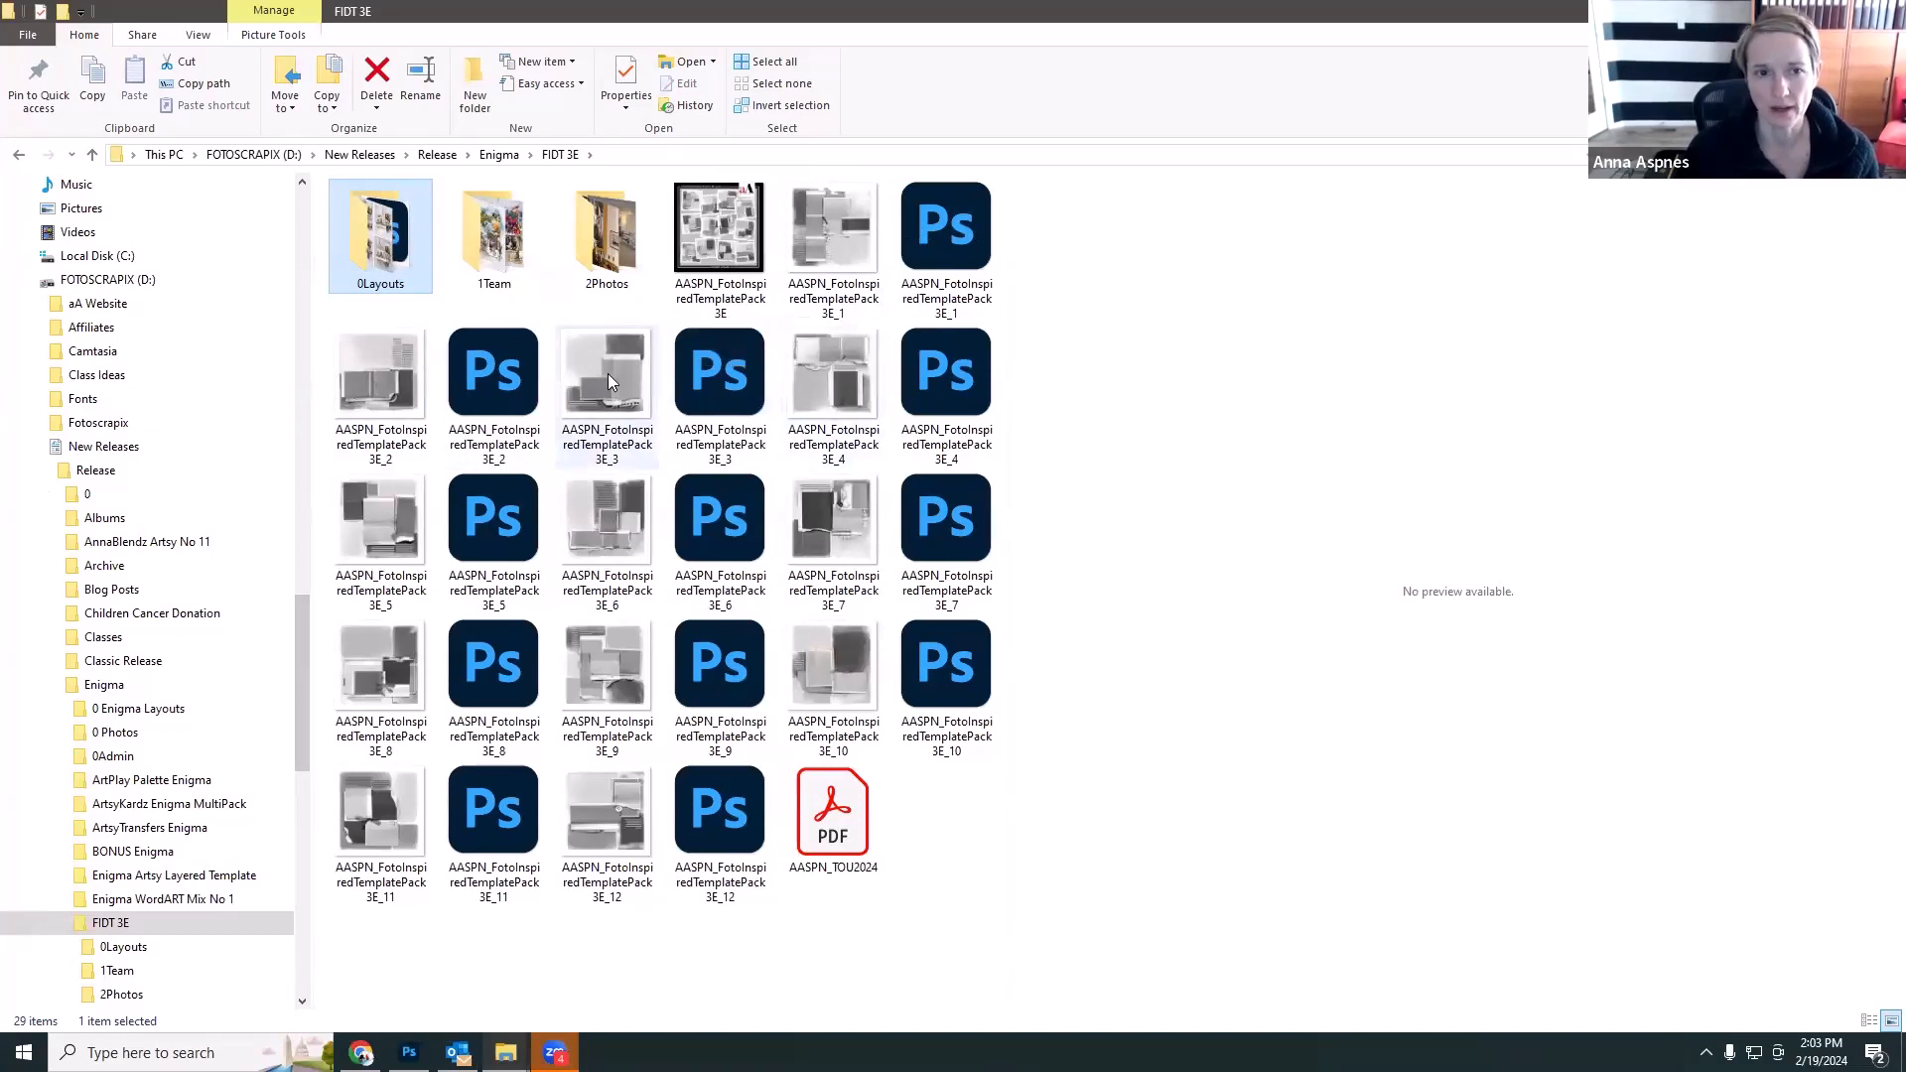
Preview the 0Layout1 image once more in the 0Layouts folder, and return to the FIDT 3E folder.
double_click(385, 237)
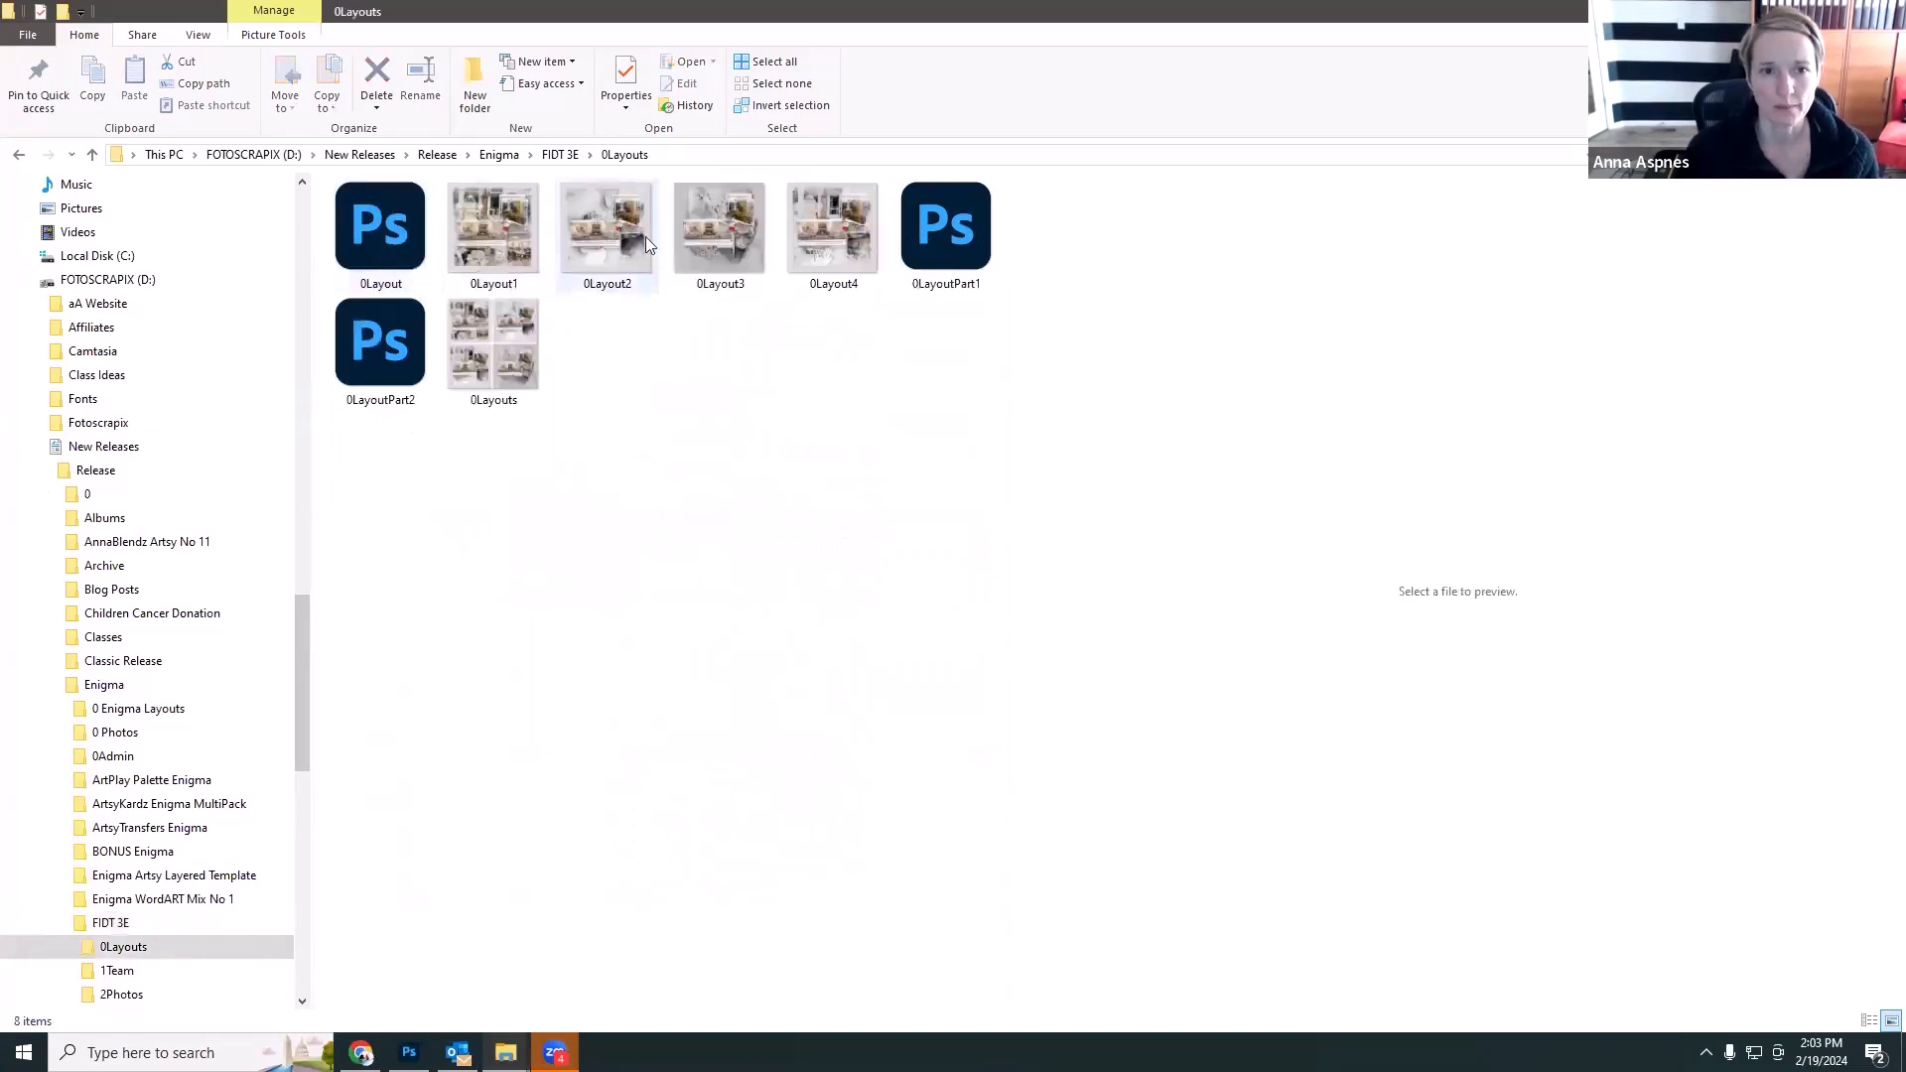
left_click(492, 248)
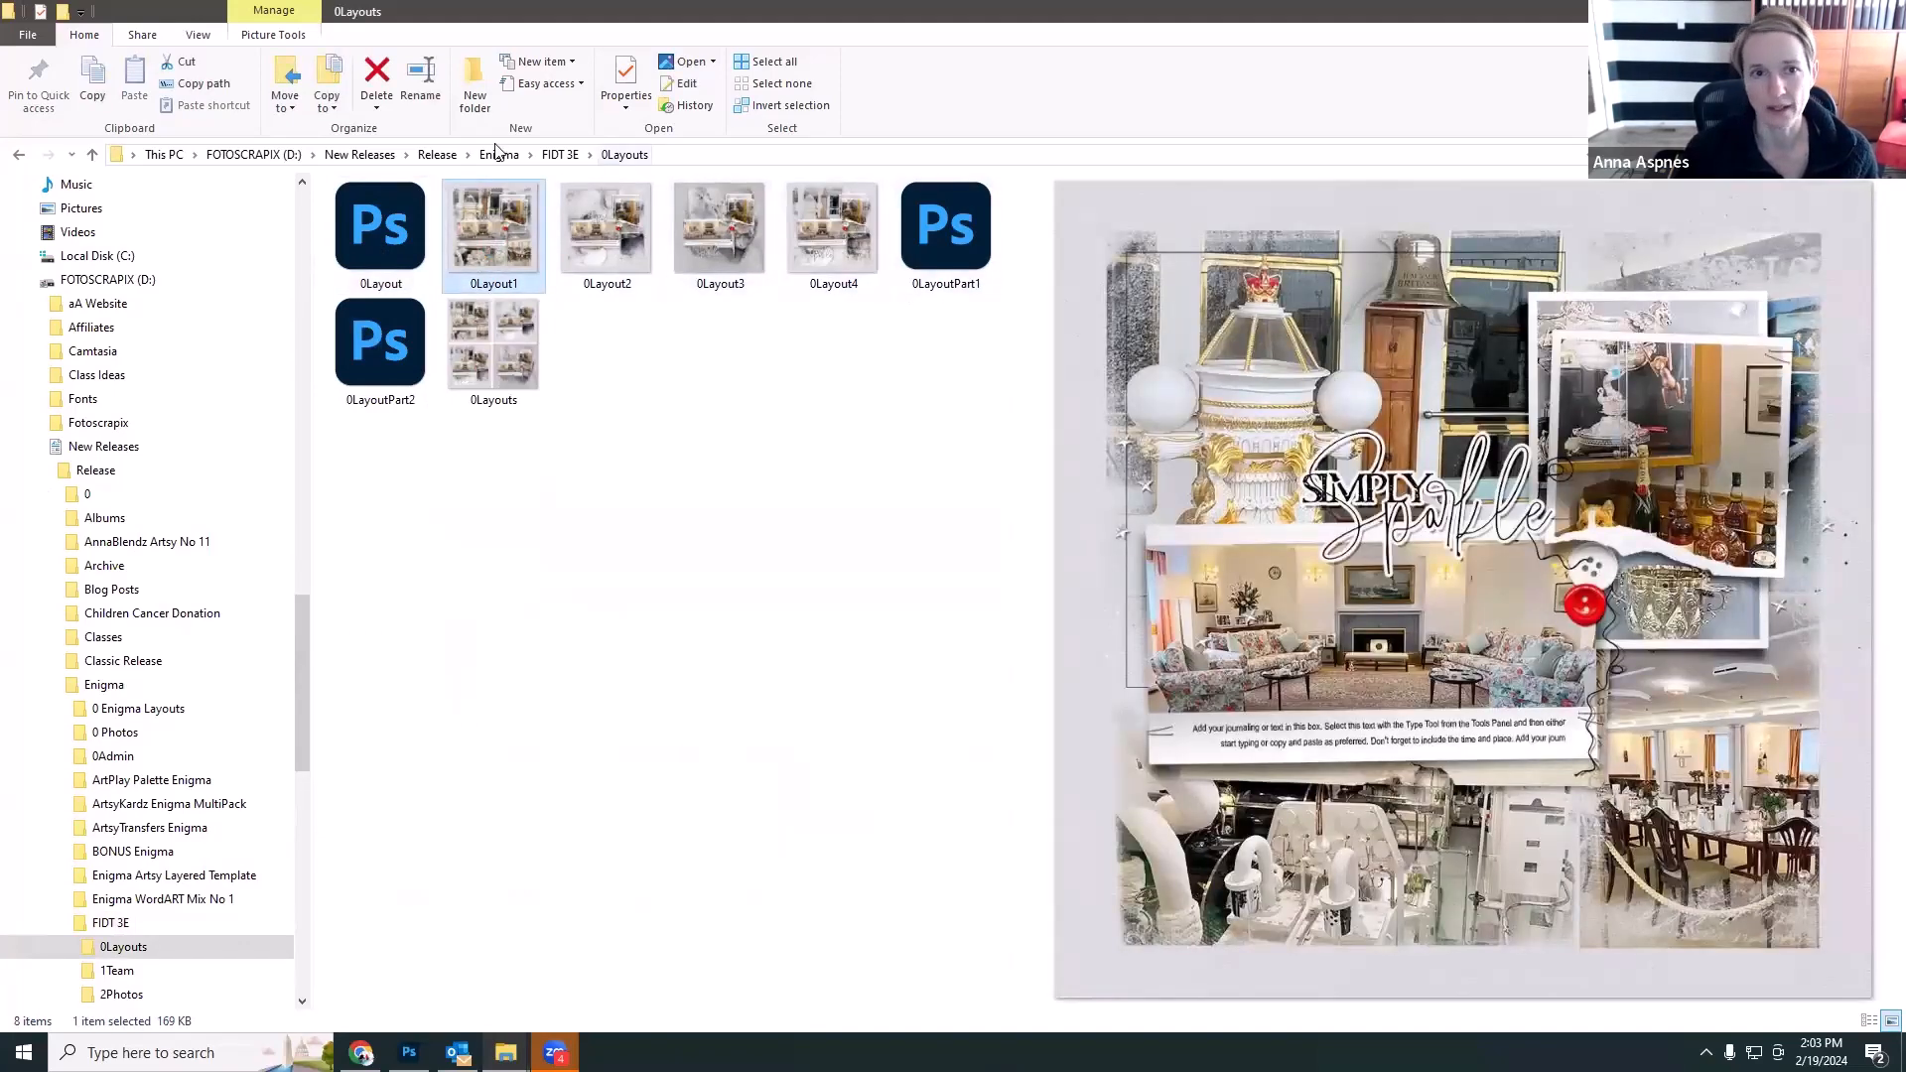
left_click(559, 155)
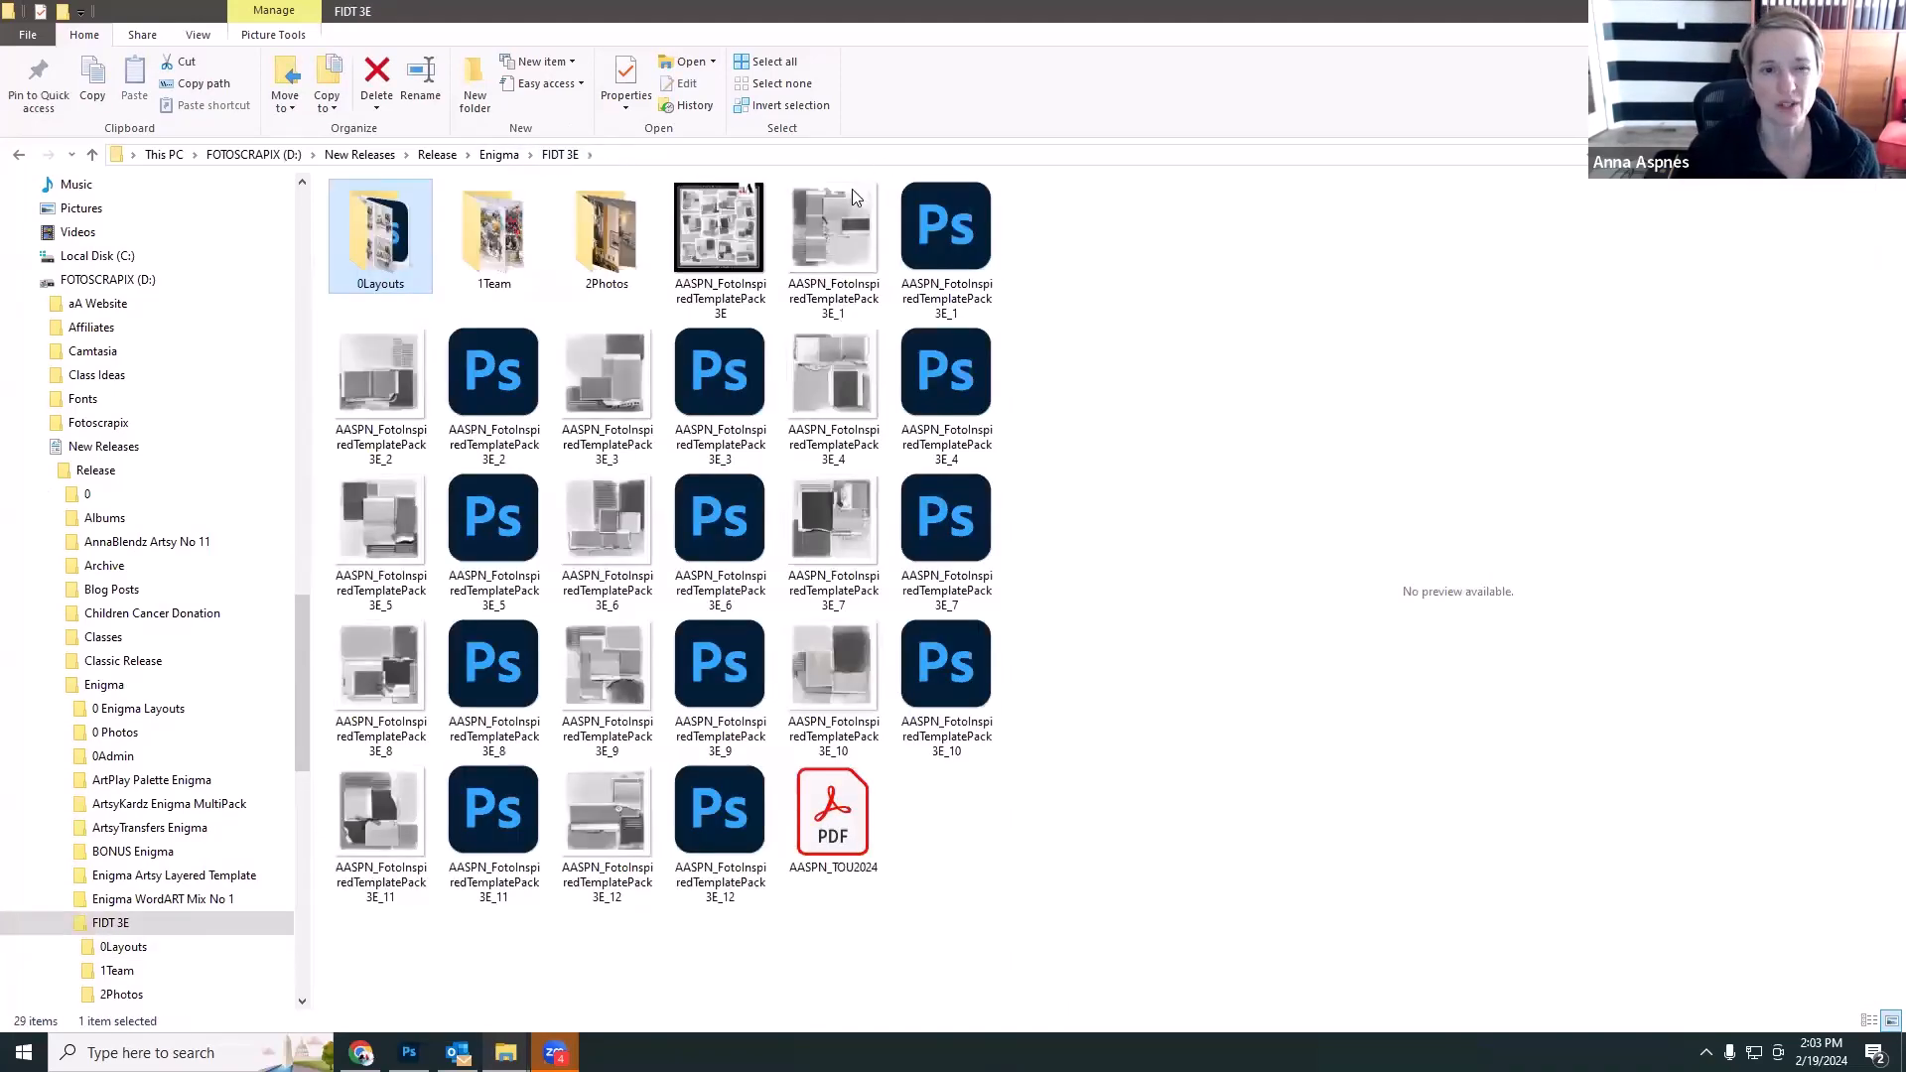
Open AASPN_FotoInspiredTemplatePack3E_3.psd in Photoshop, and arrange its floating document window alongside the layer list.
left_click(947, 381)
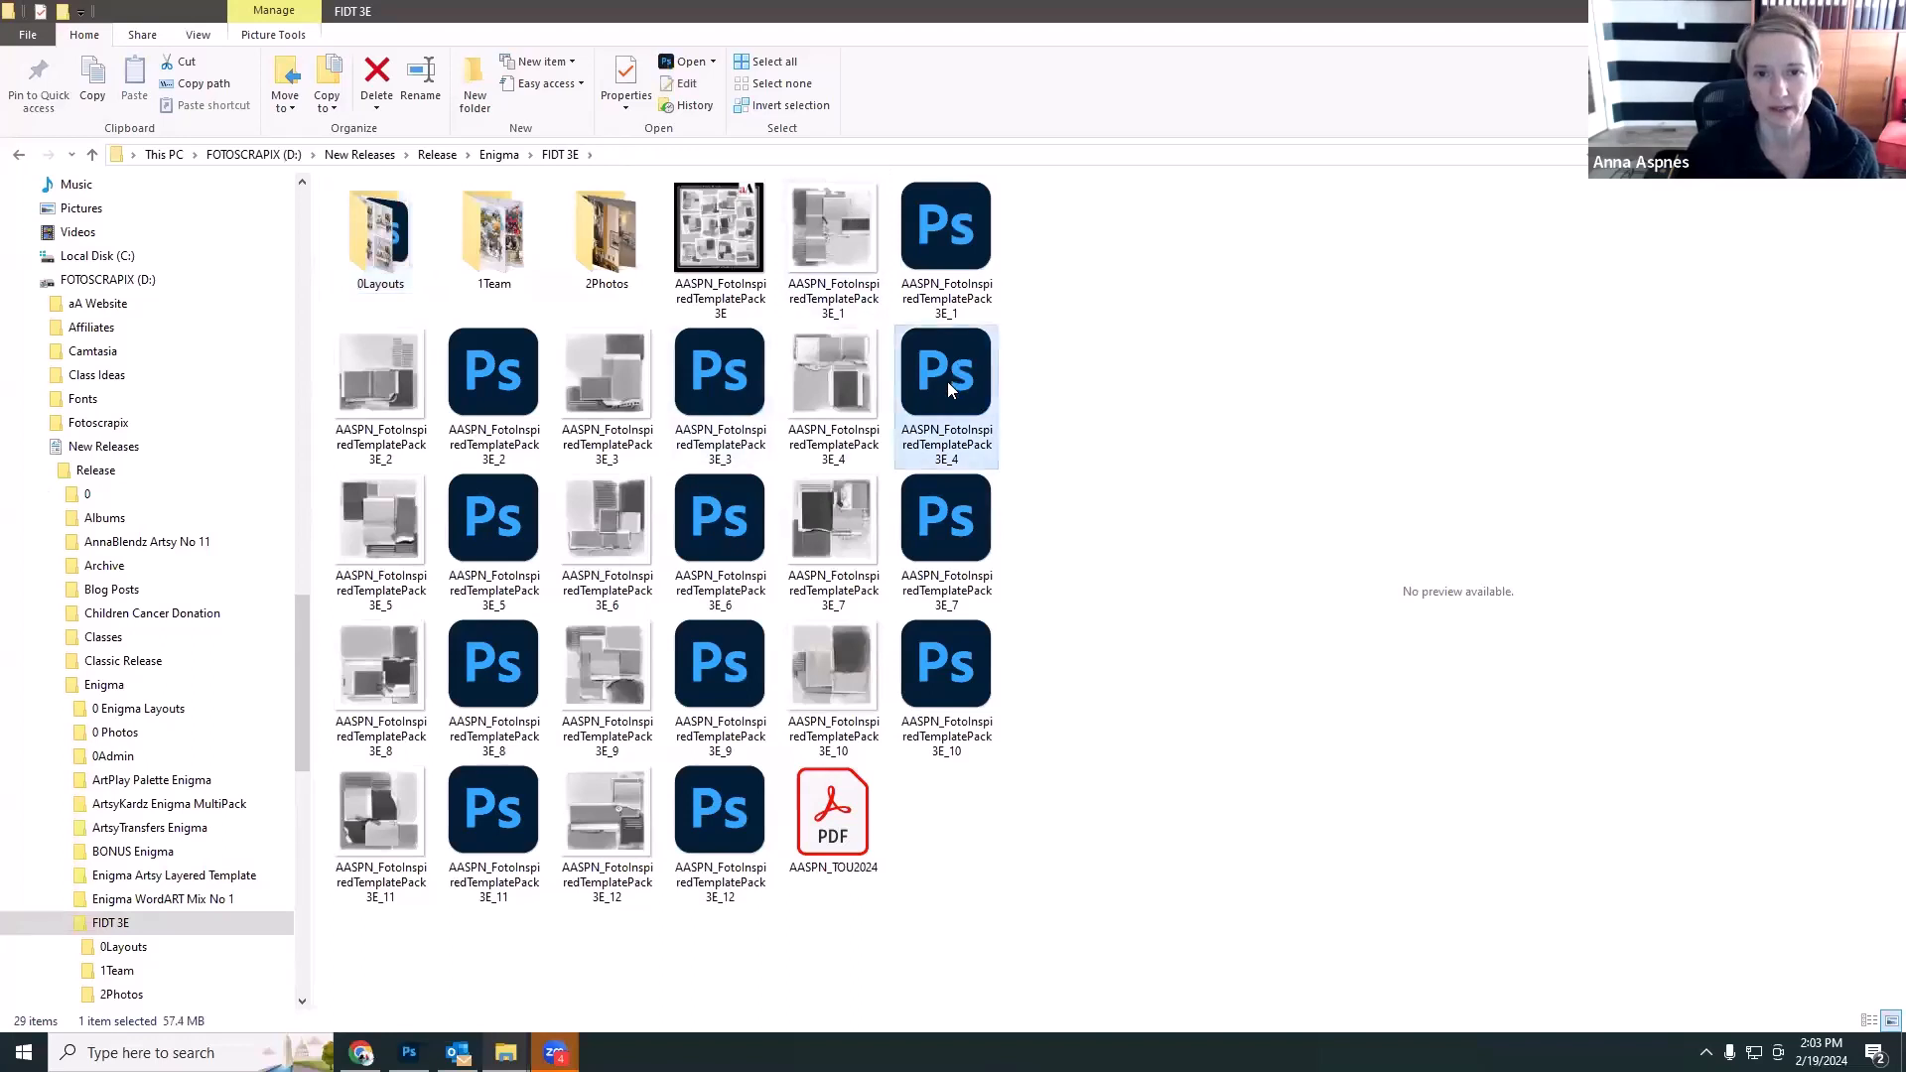
double_click(695, 382)
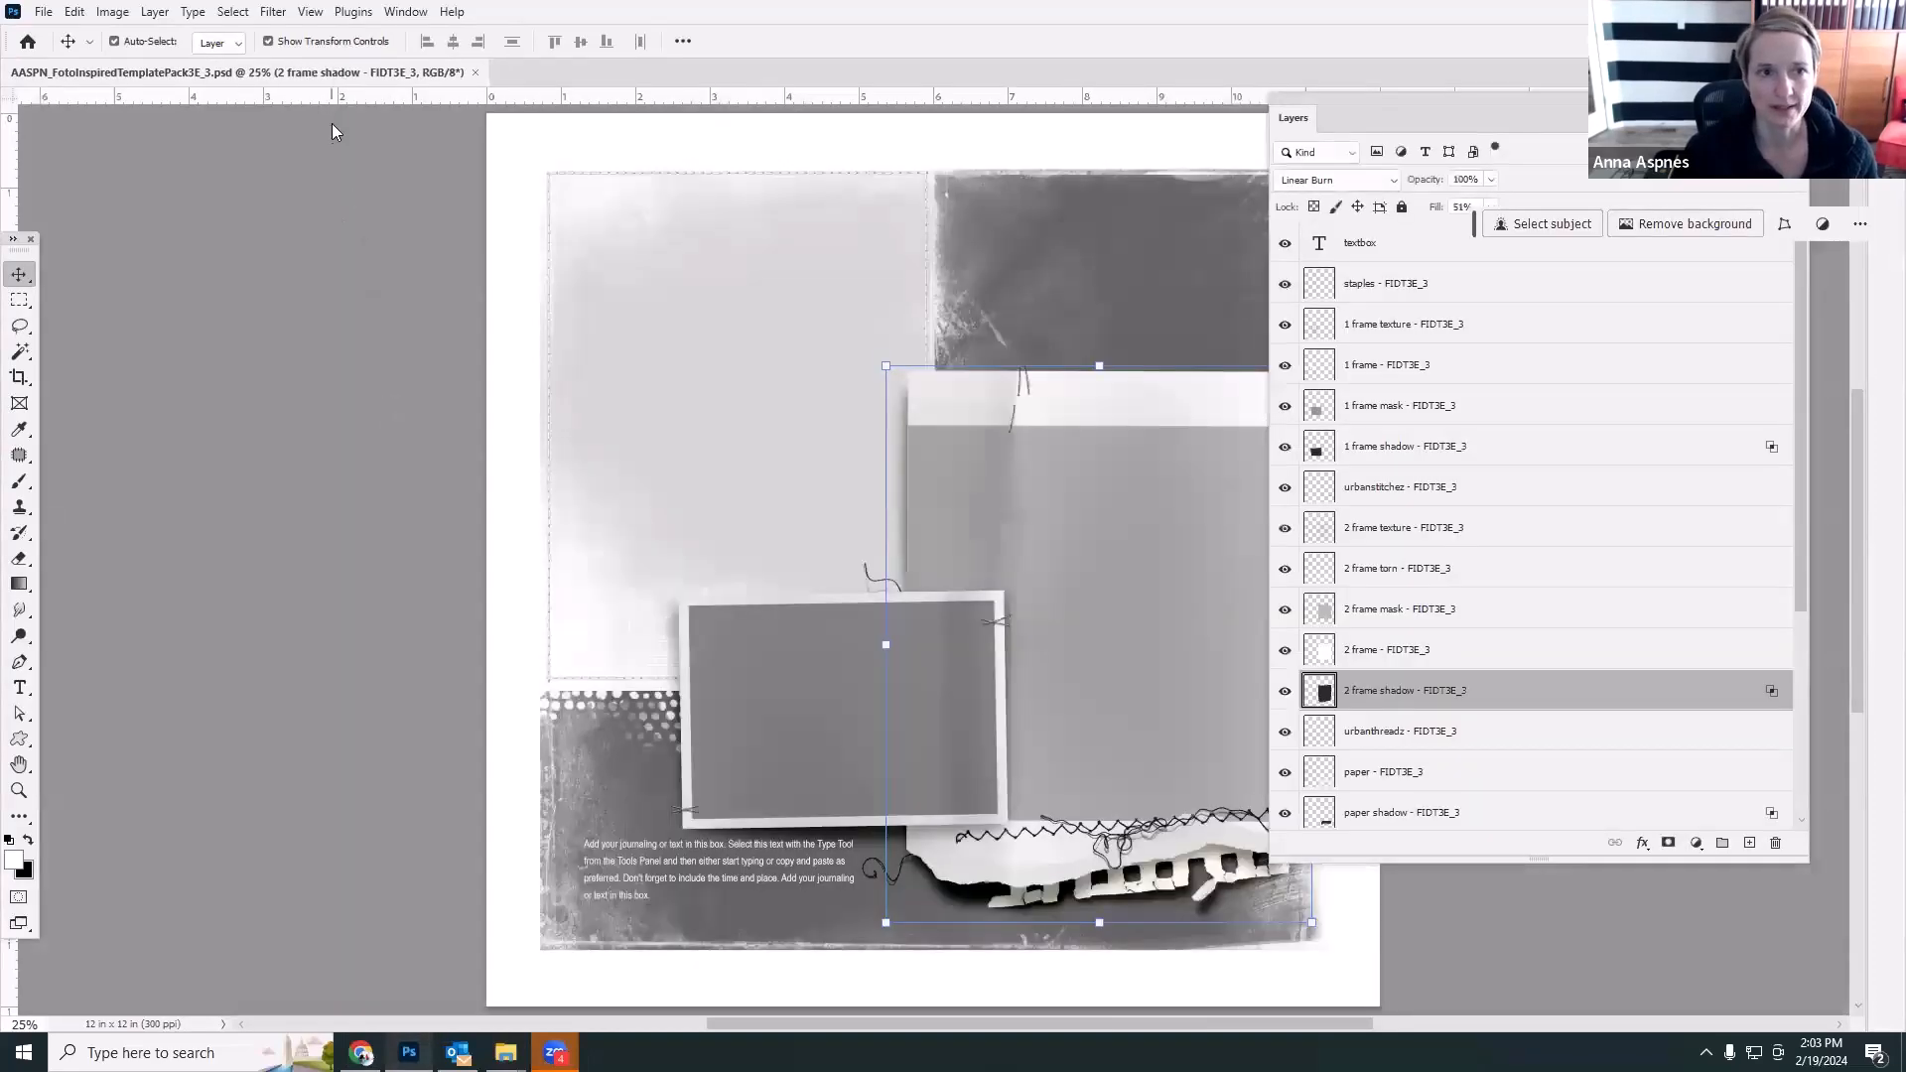
left_click_drag(340, 71, 552, 88)
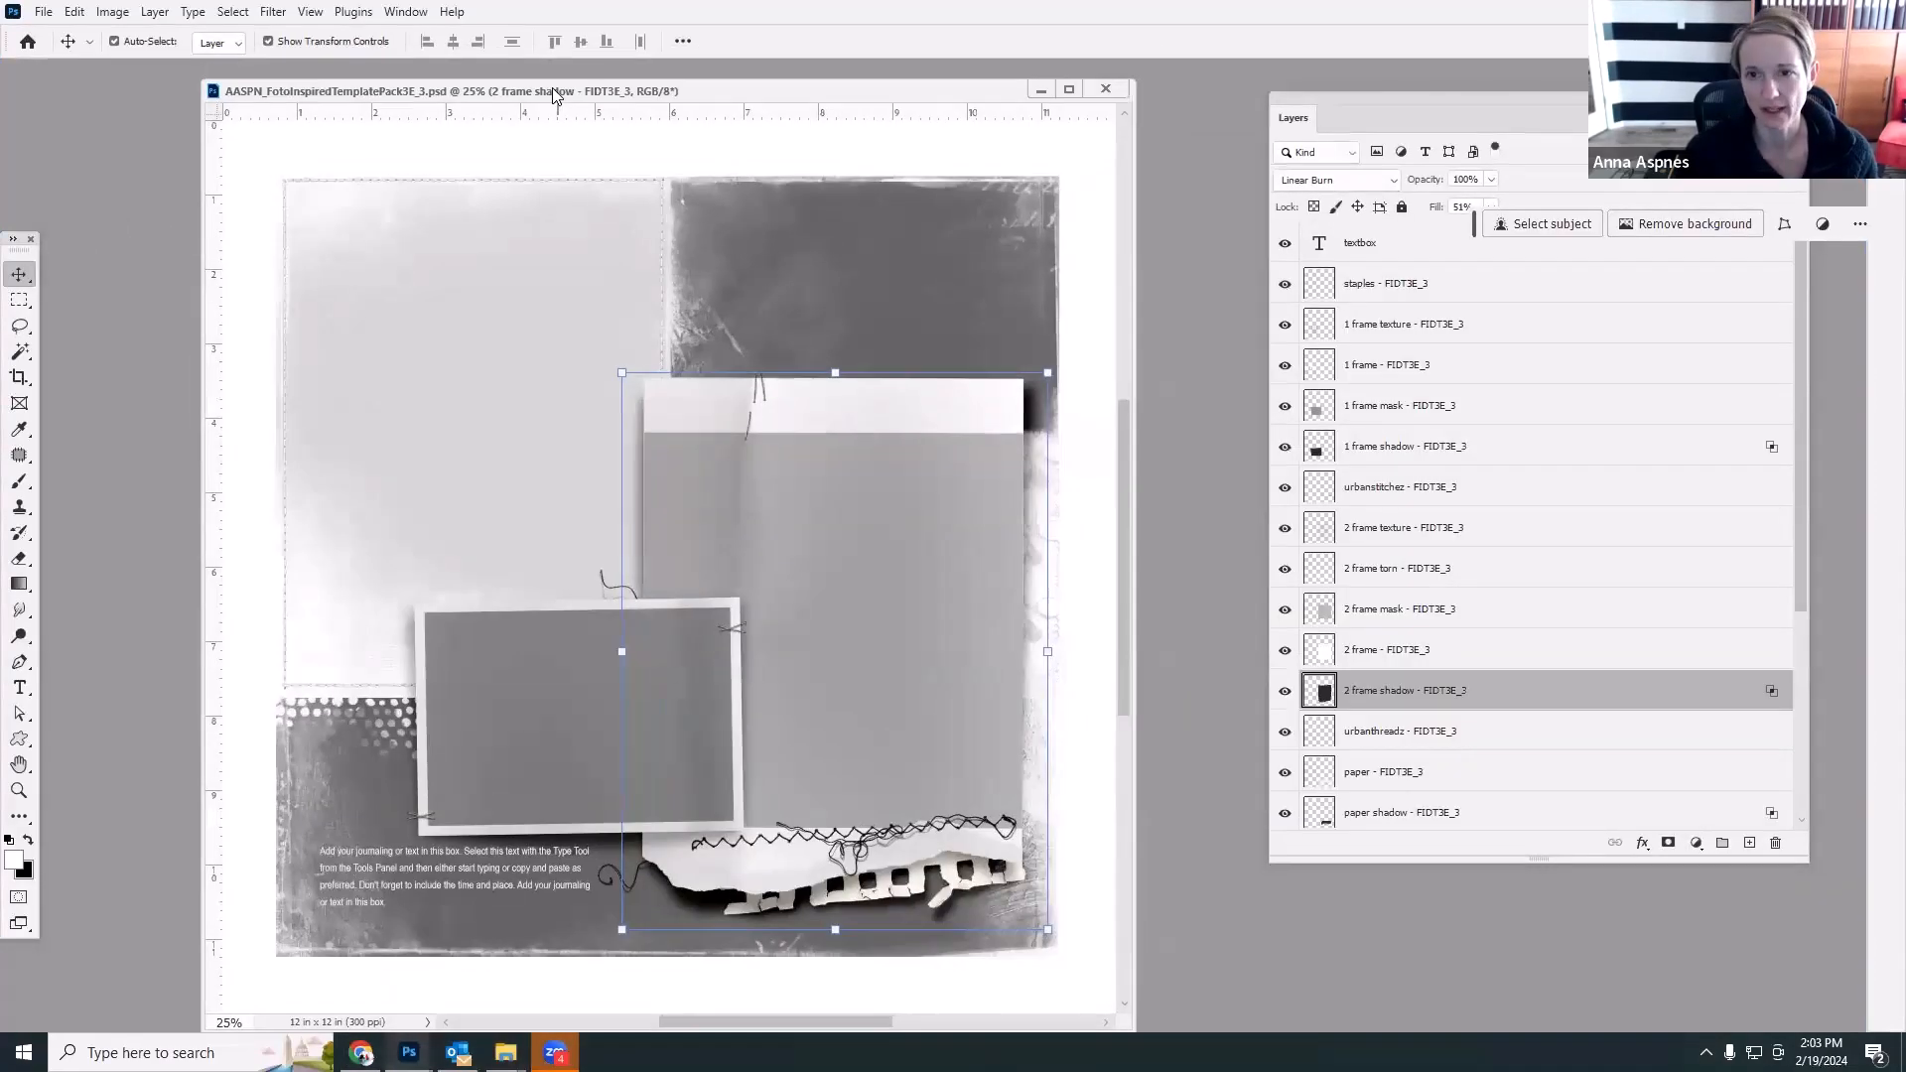
left_click_drag(1295, 97, 1106, 57)
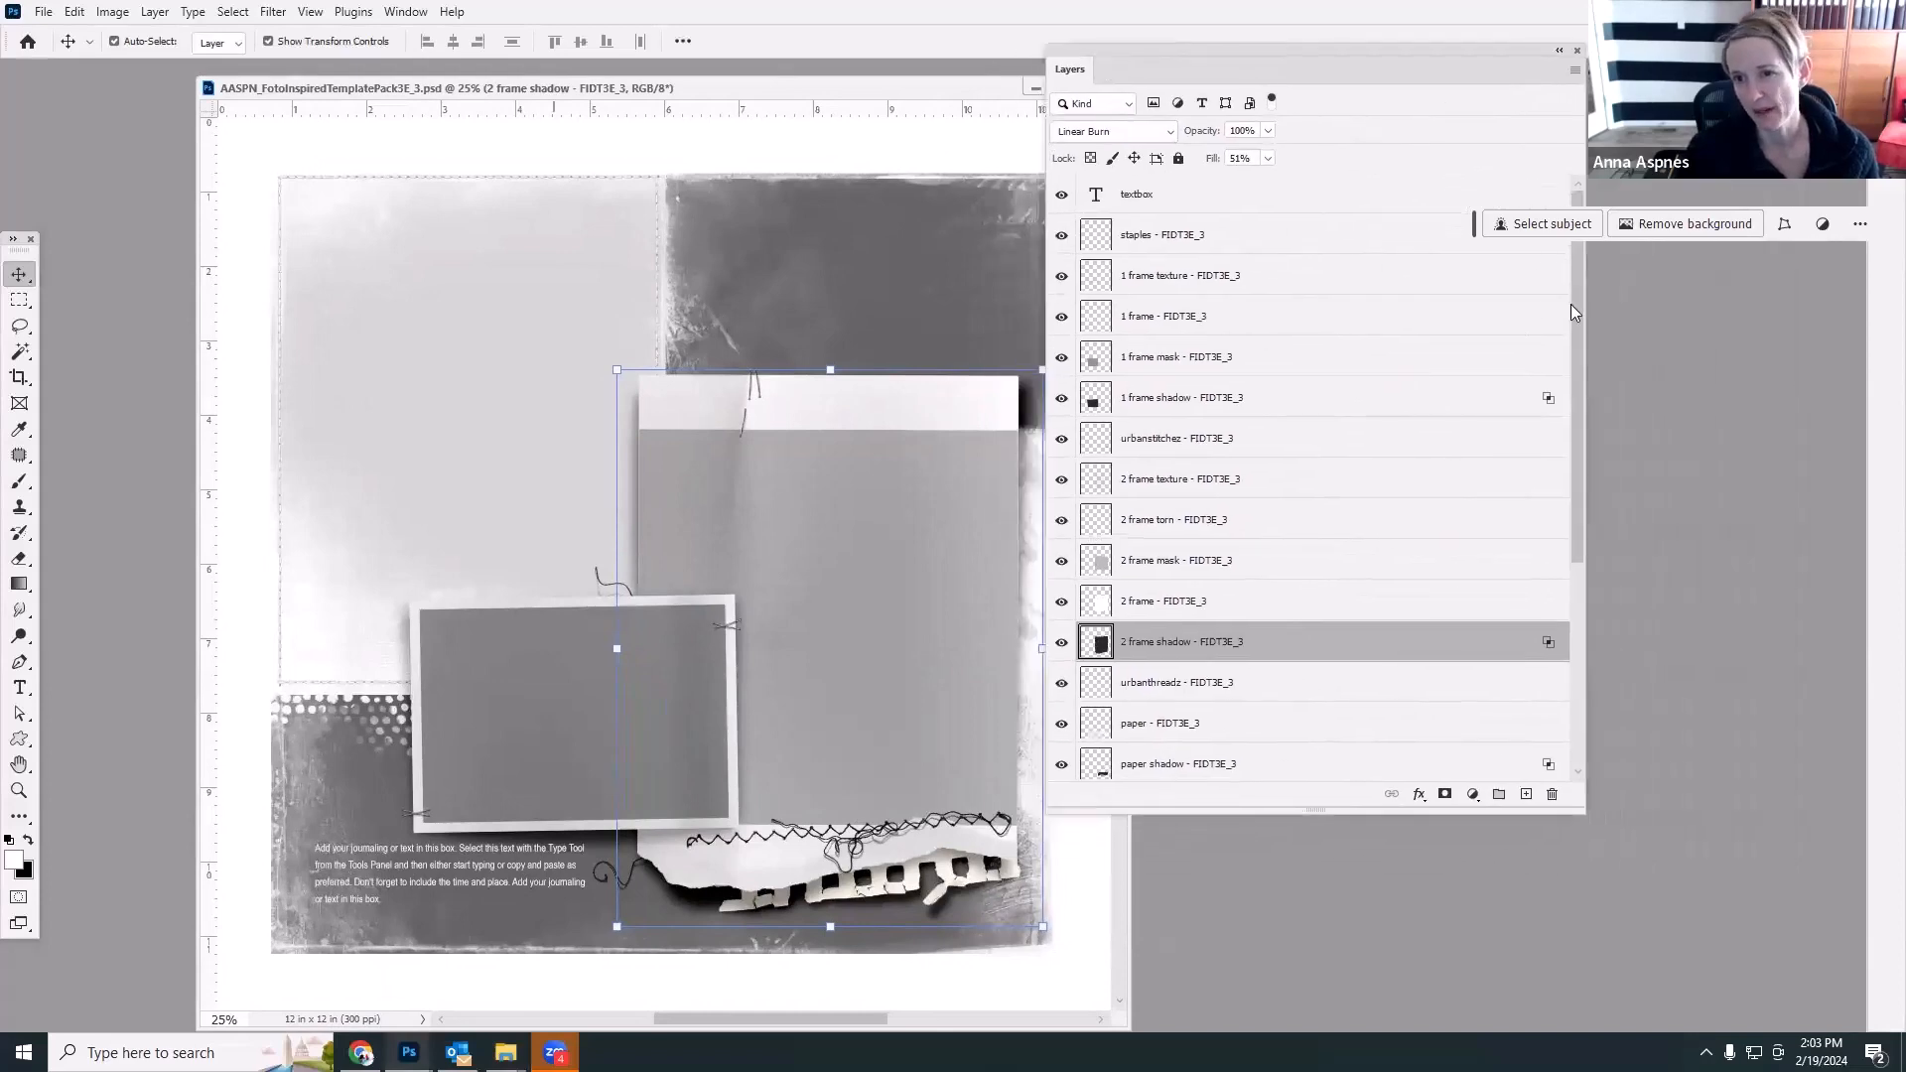
Look over the template's layer stack down to the background, and select the staples - FIDT3E_3 layer.
left_click_drag(1570, 304, 1564, 516)
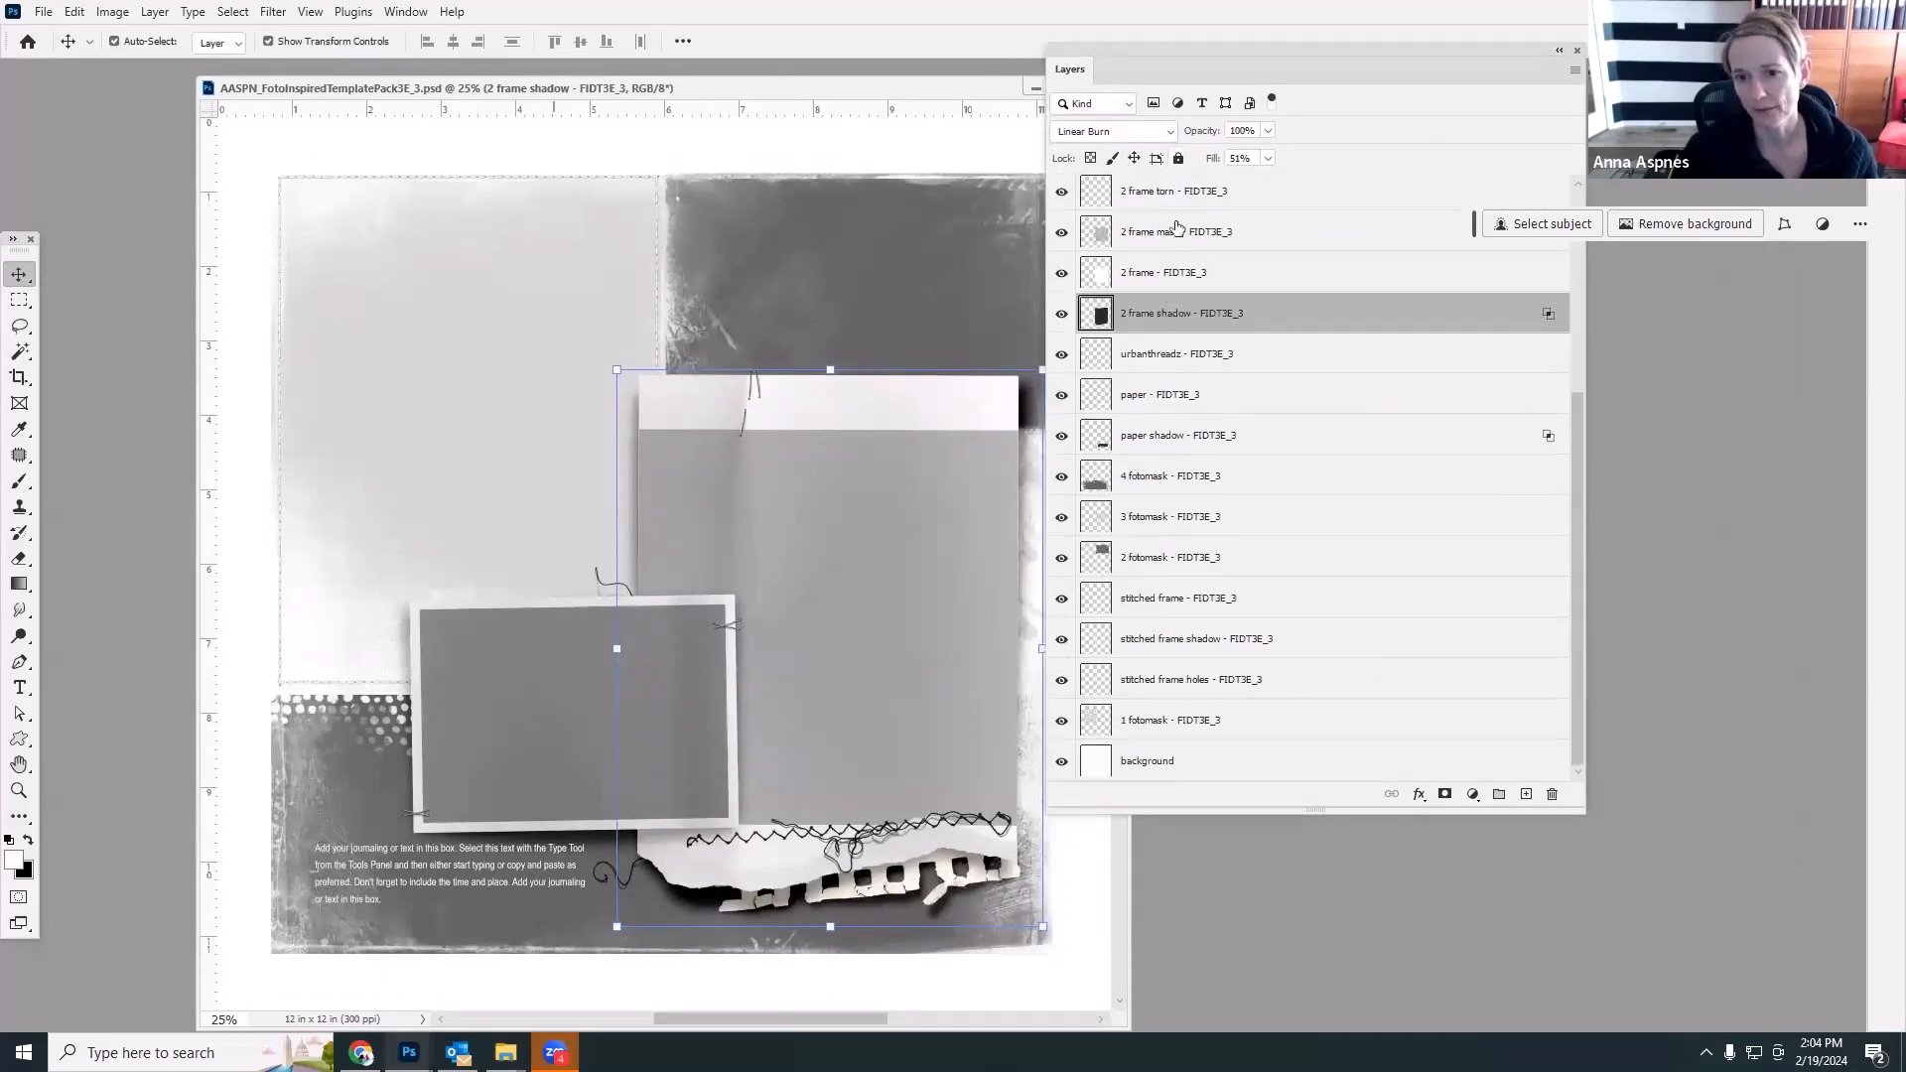
left_click_drag(1585, 716, 1563, 473)
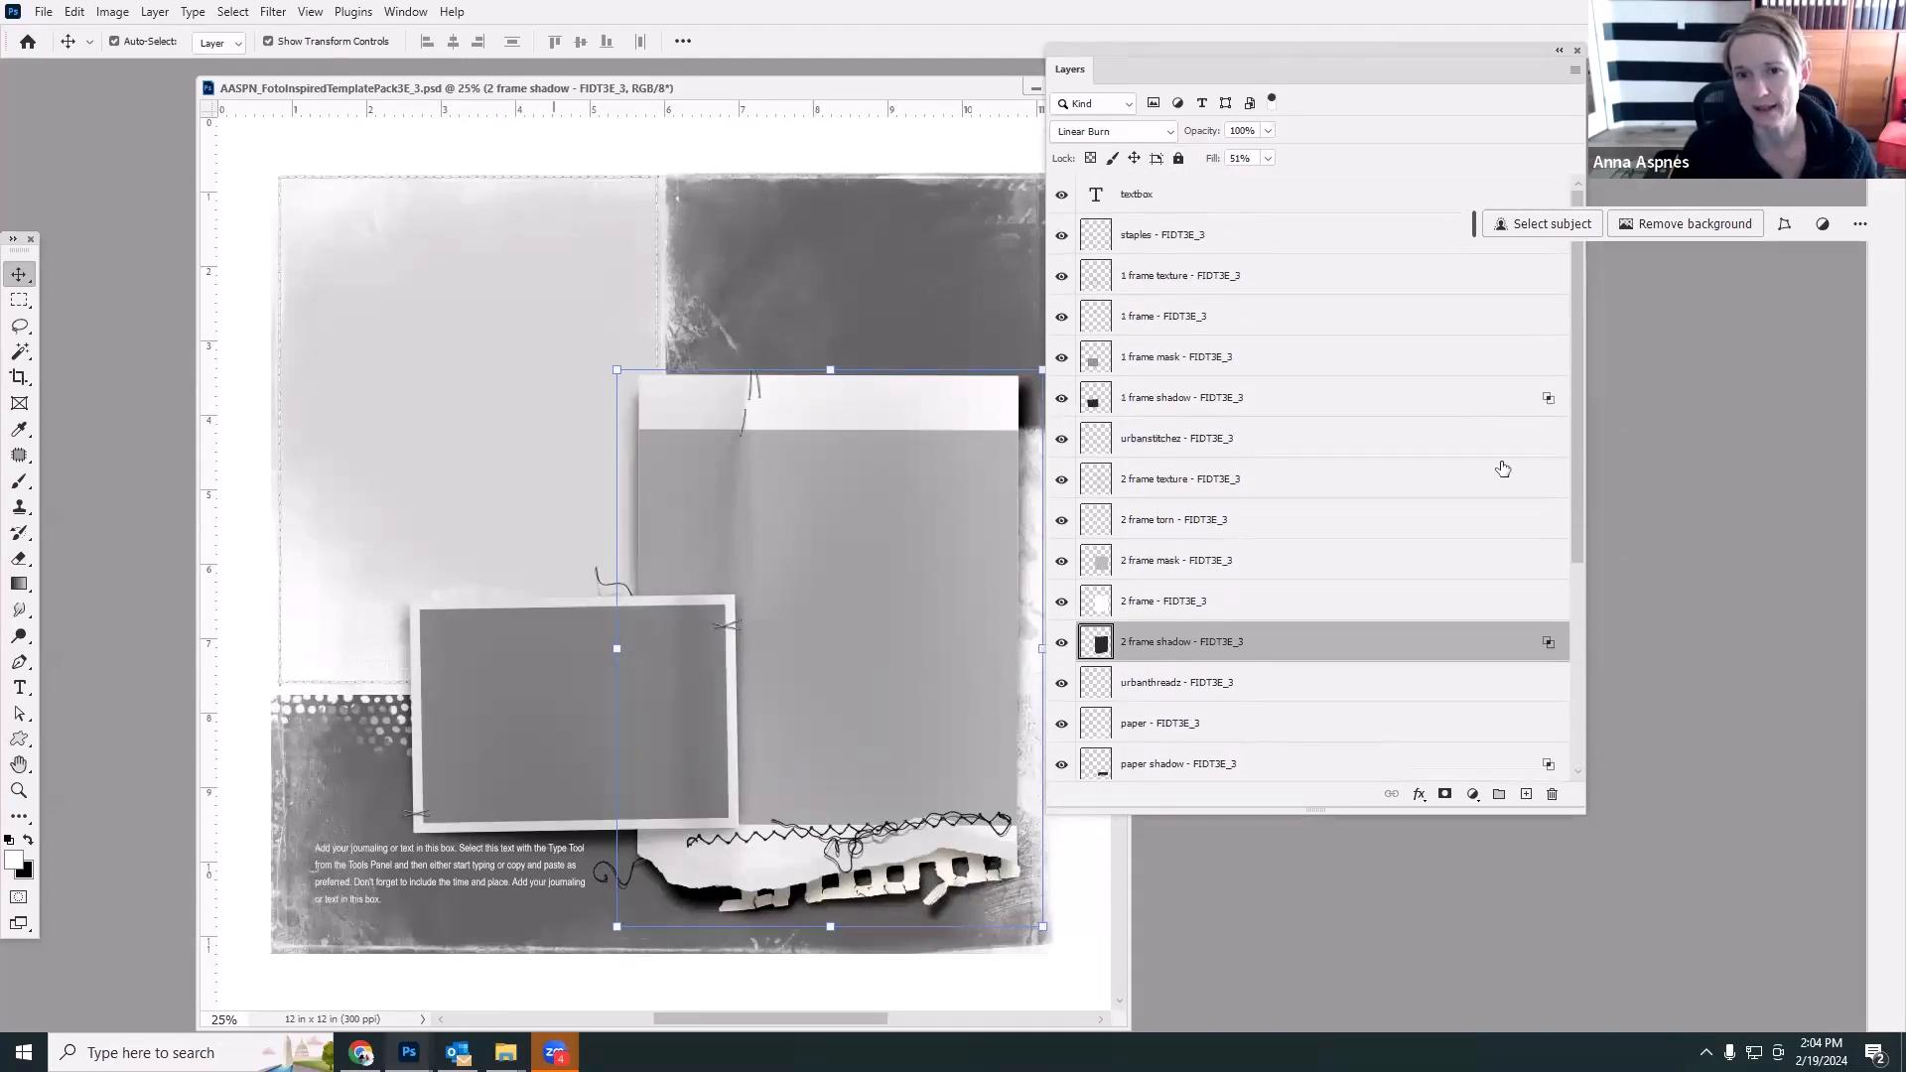
left_click(1153, 236)
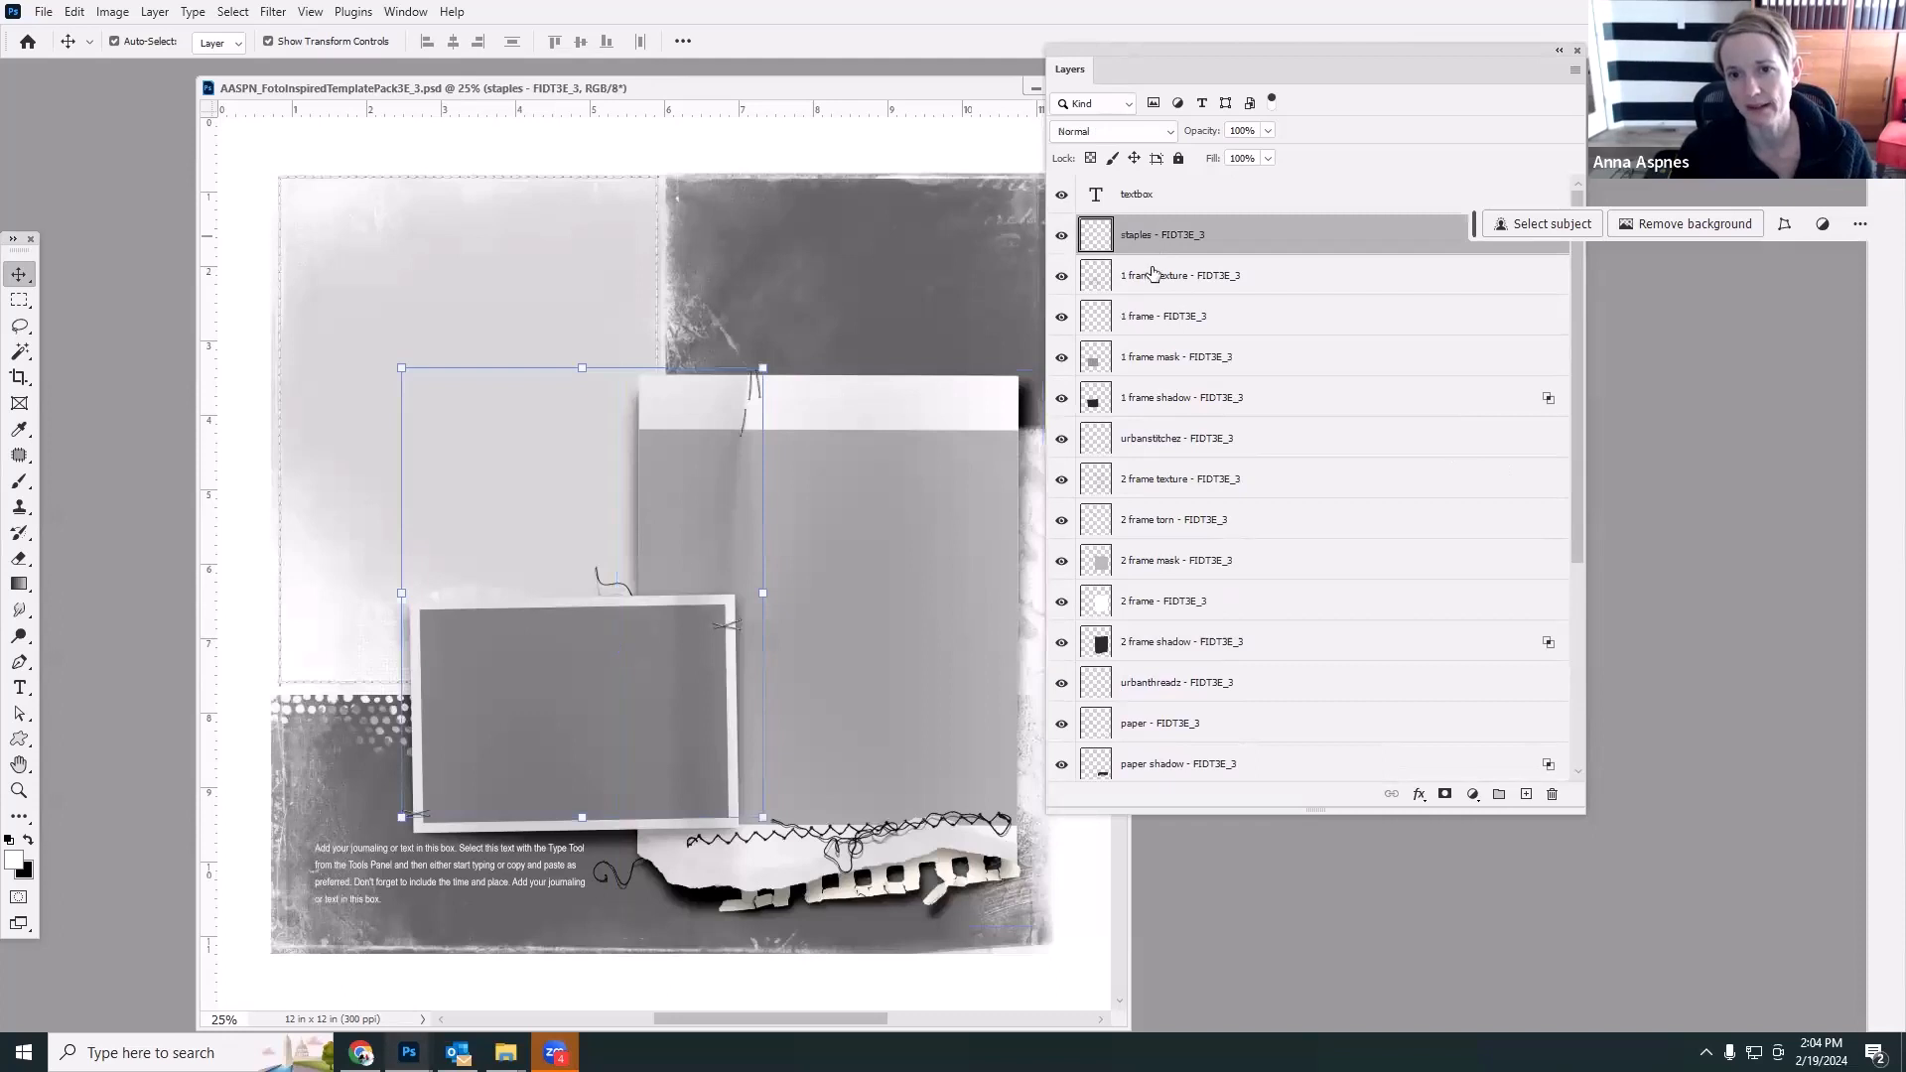
Group the layers from 1 frame texture - FIDT3E_3 down to 2 frame shadow - FIDT3E_3.
left_click(1154, 278)
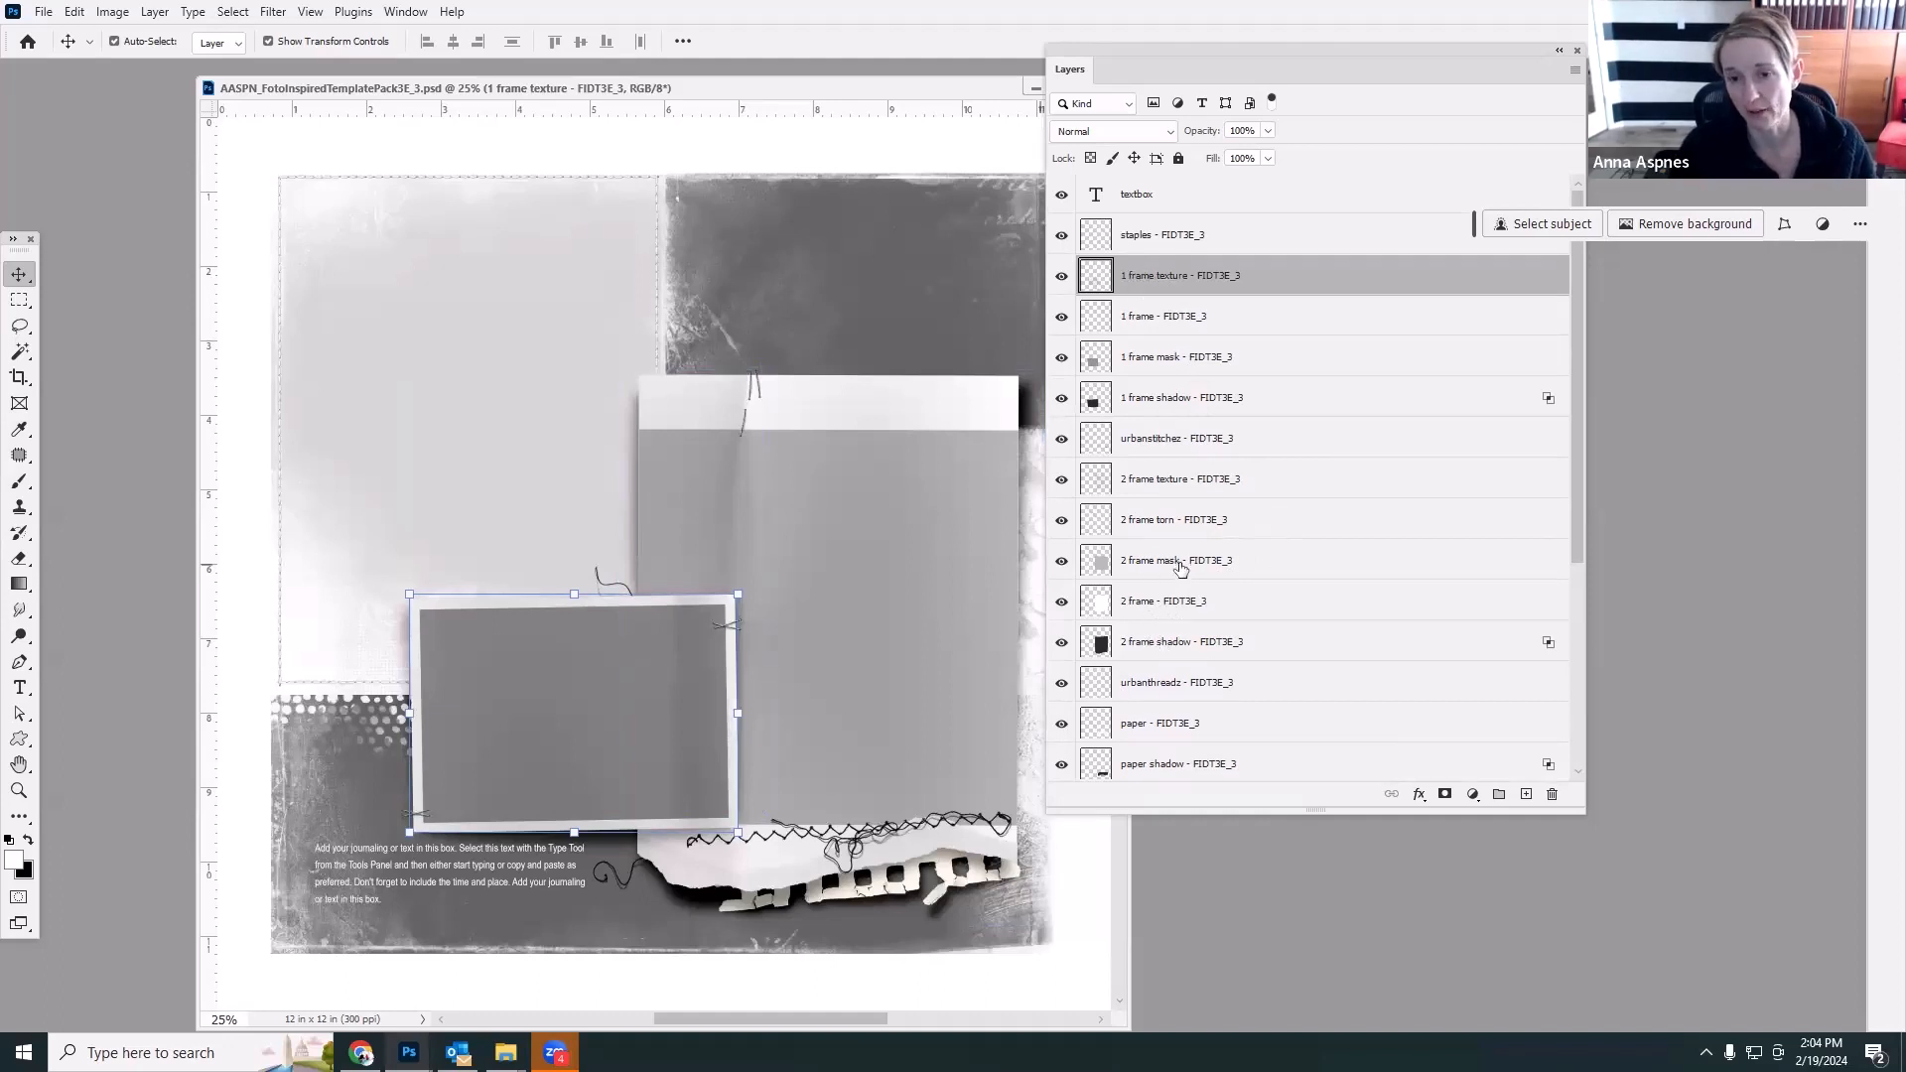
left_click(1160, 645, "shift")
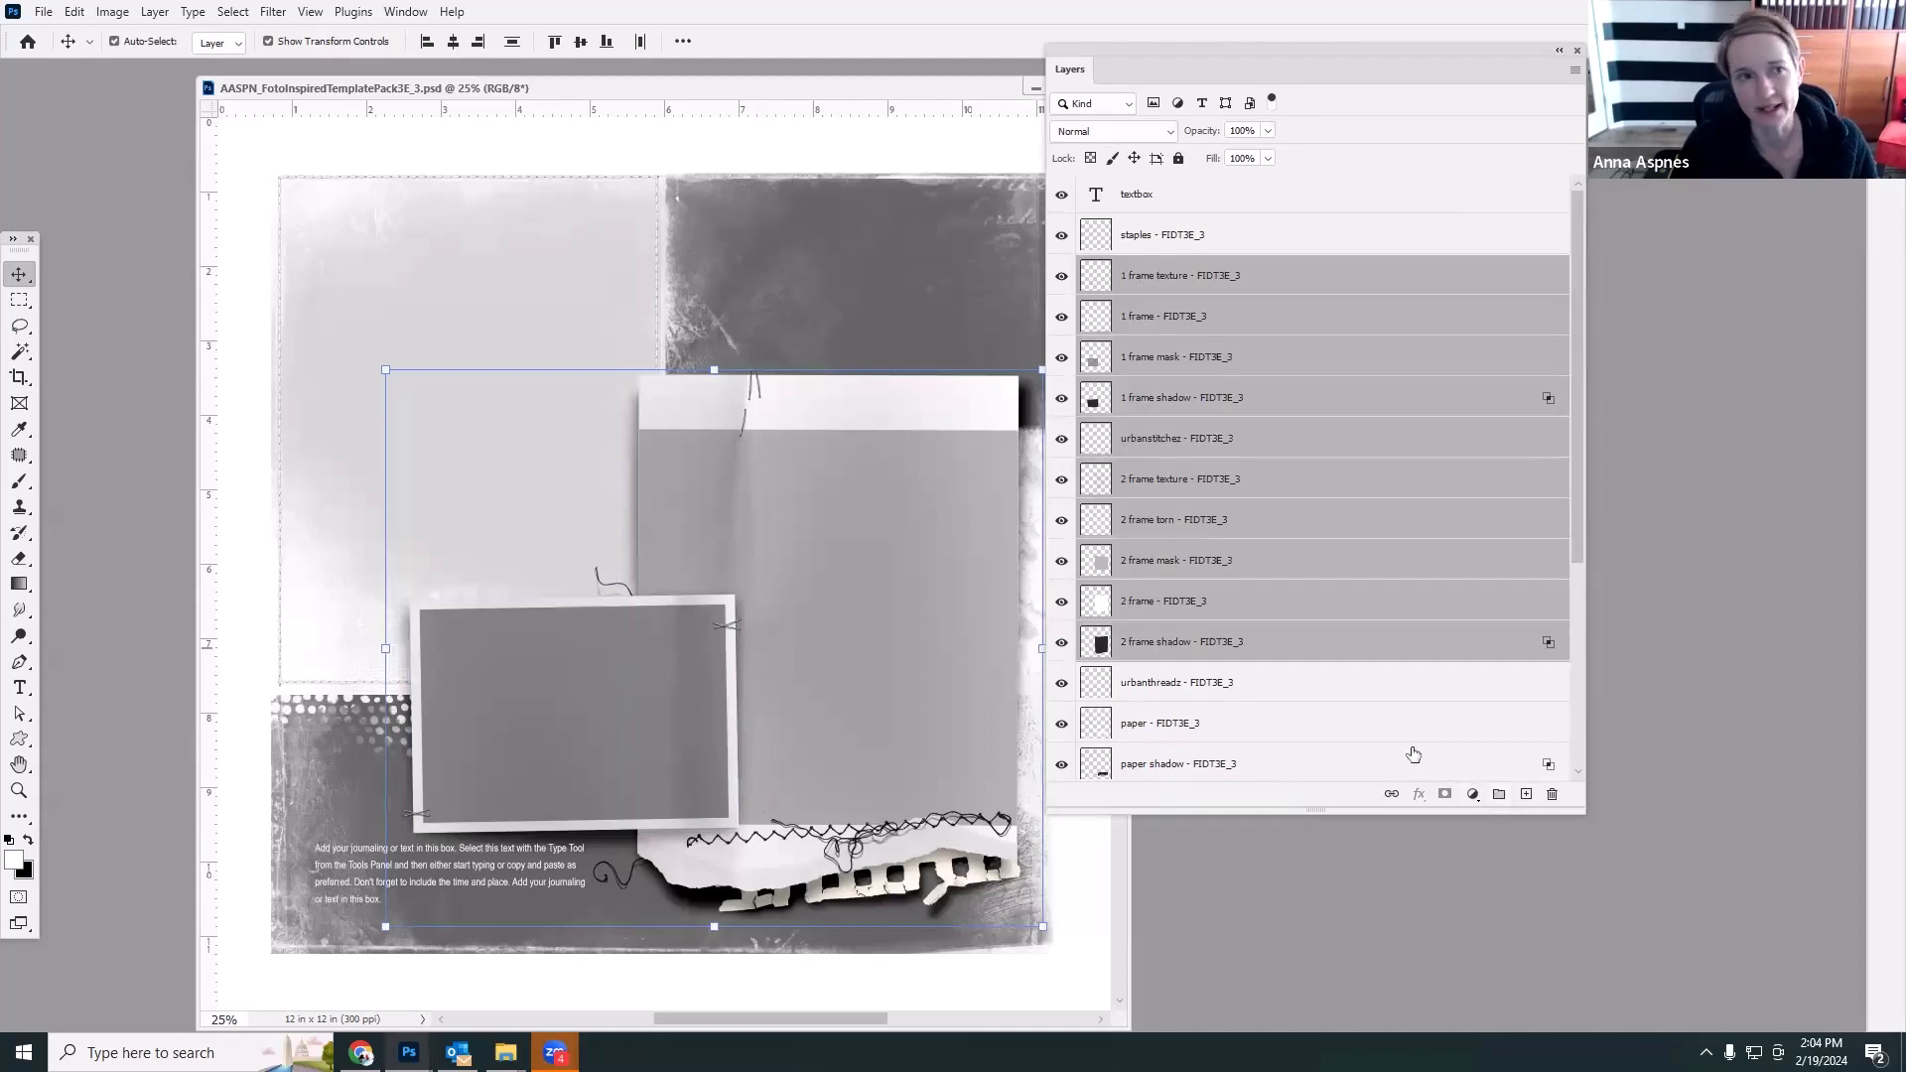
left_click(154, 12)
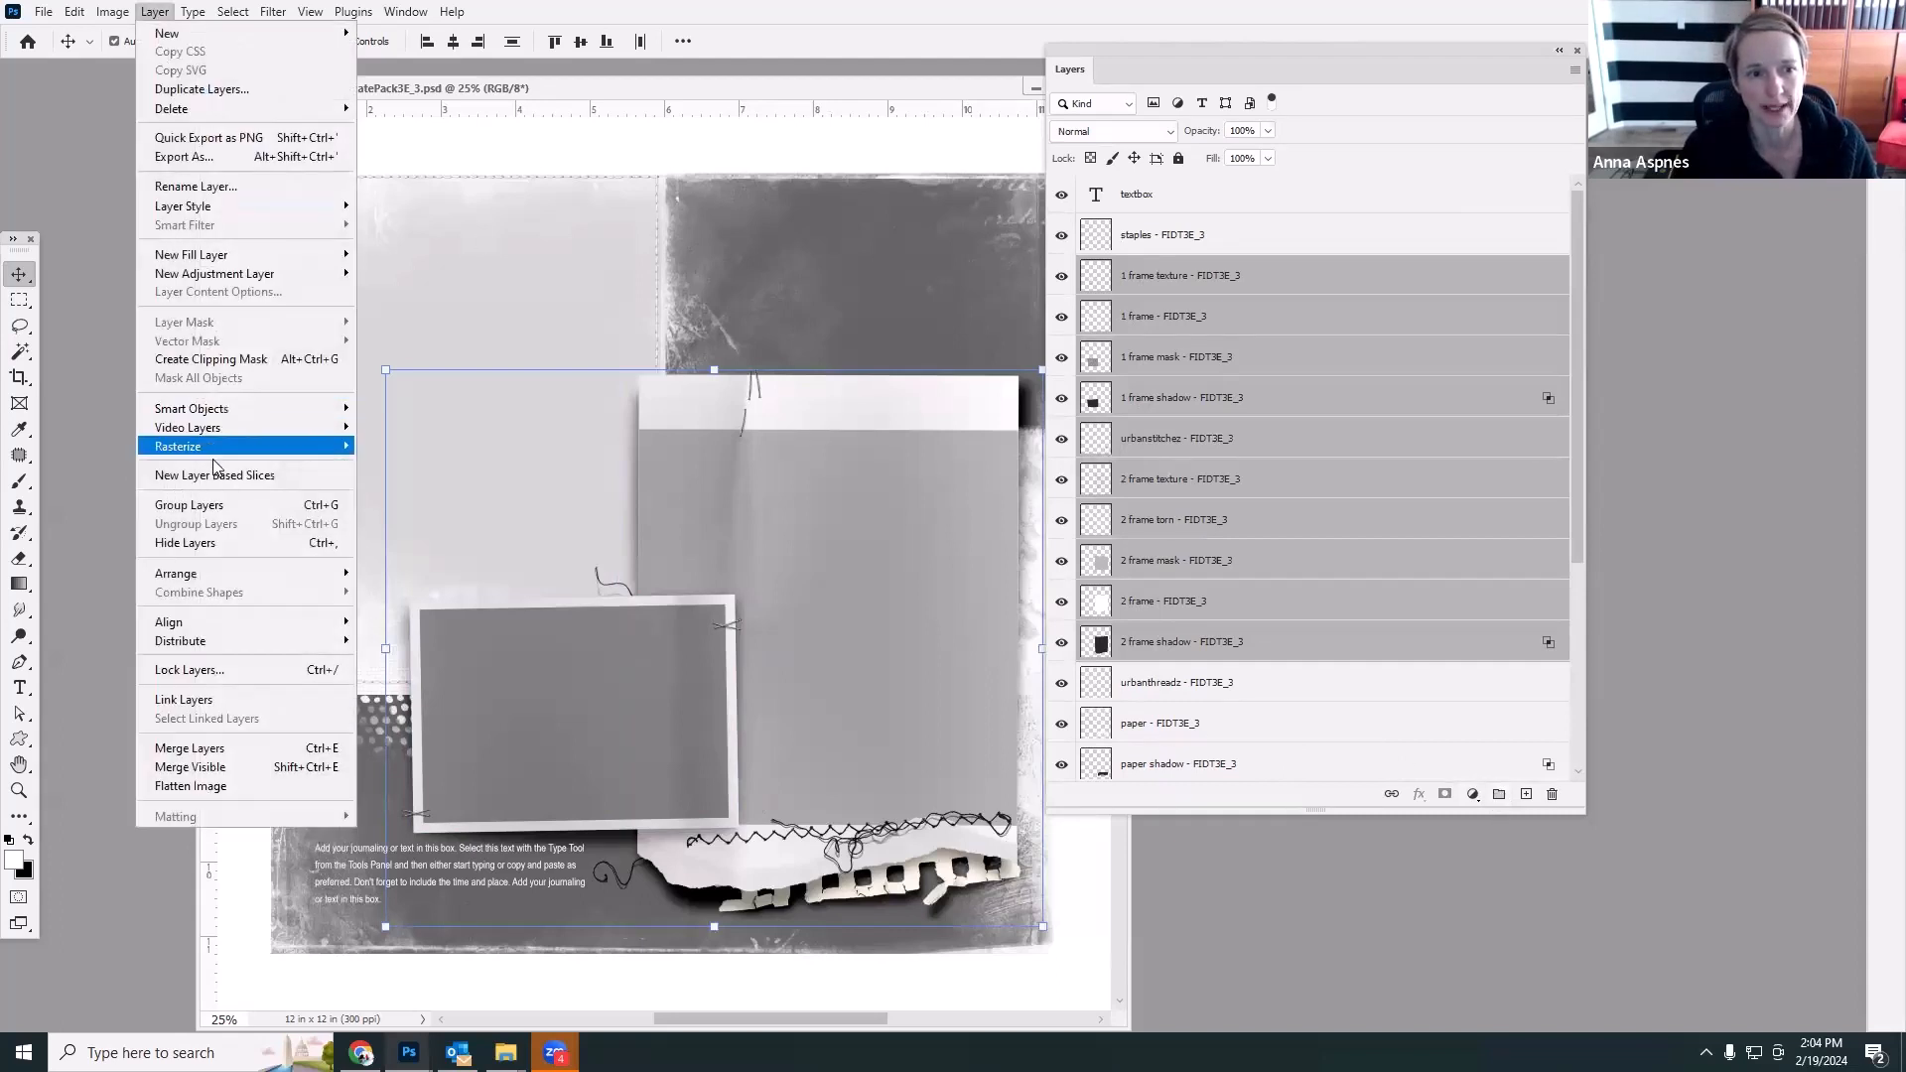
left_click(1499, 794)
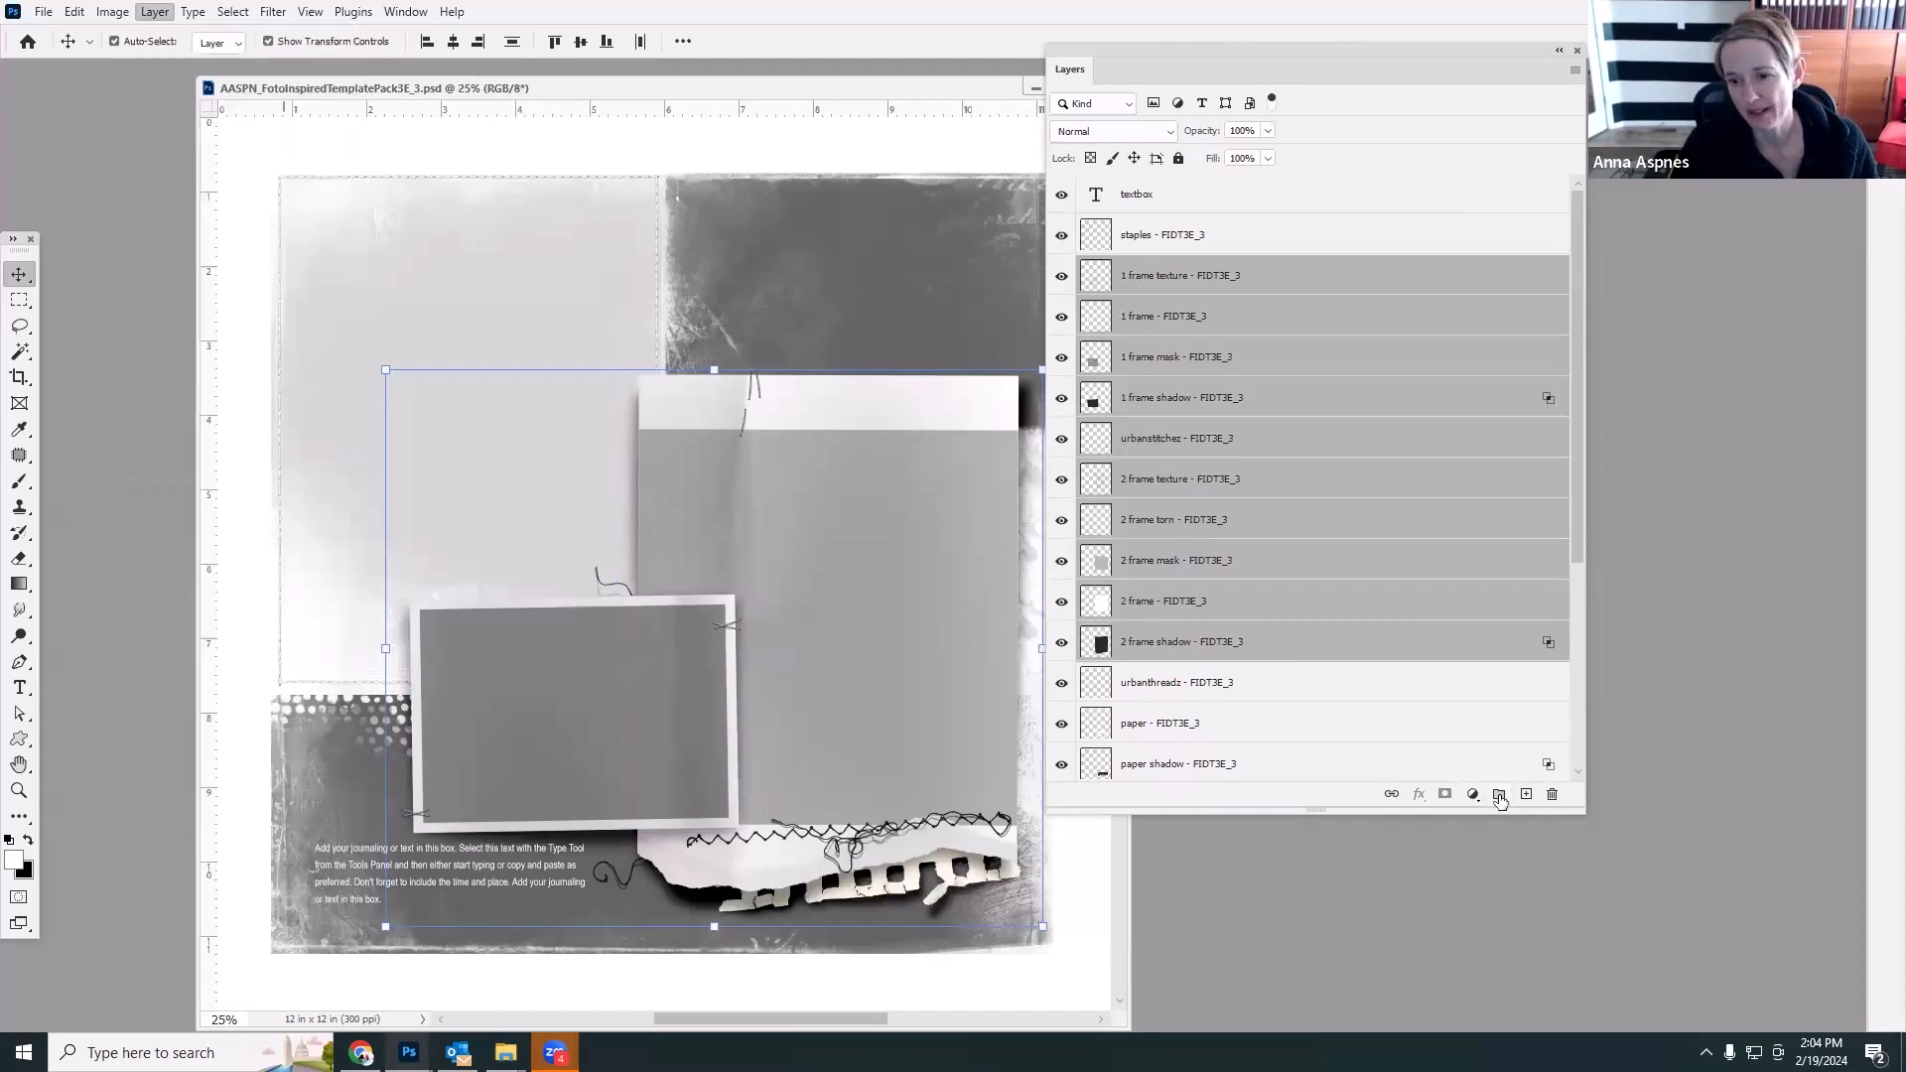
left_click(1499, 794)
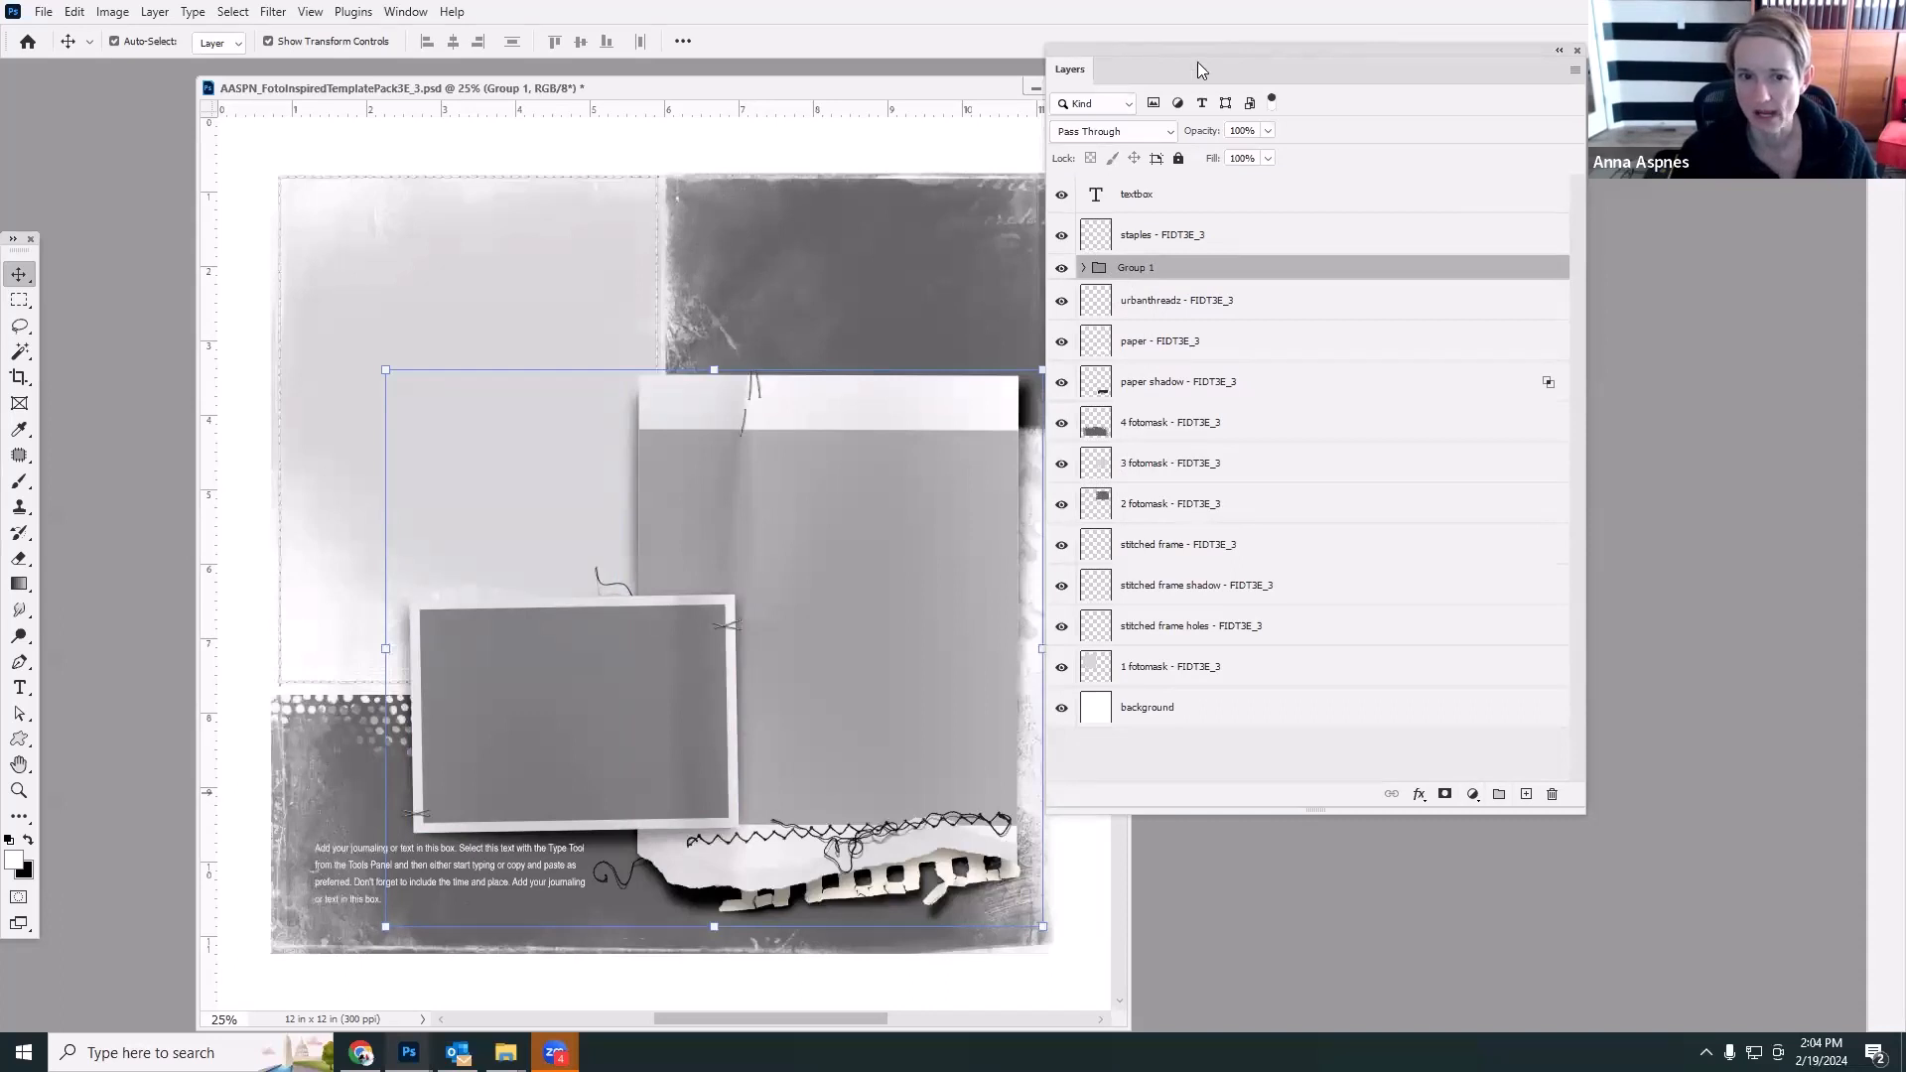
Open AASPN_FotoInspiredTemplatePack3E_4.psd, and arrange its floating document window alongside the repositioned layer list.
left_click_drag(1198, 61, 1258, 73)
left_click_drag(914, 83, 867, 91)
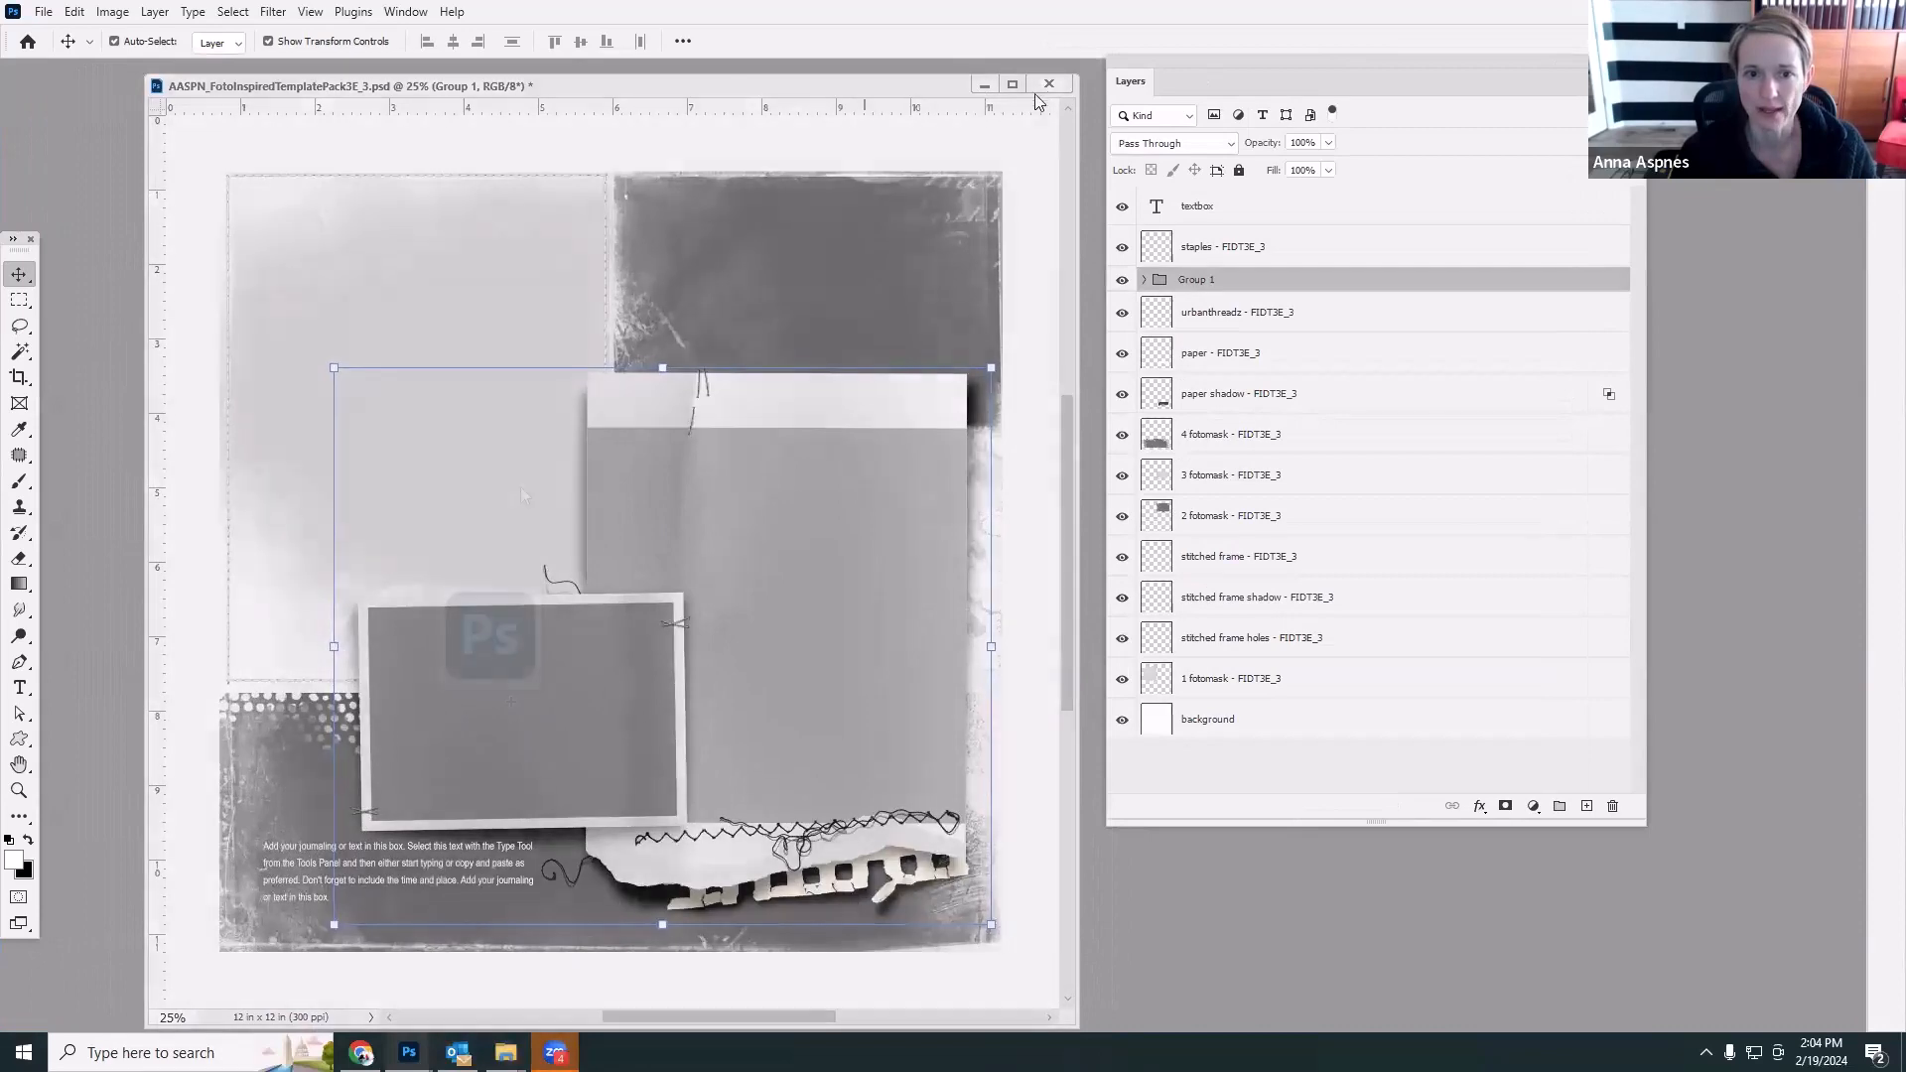
left_click_drag(521, 486, 528, 482)
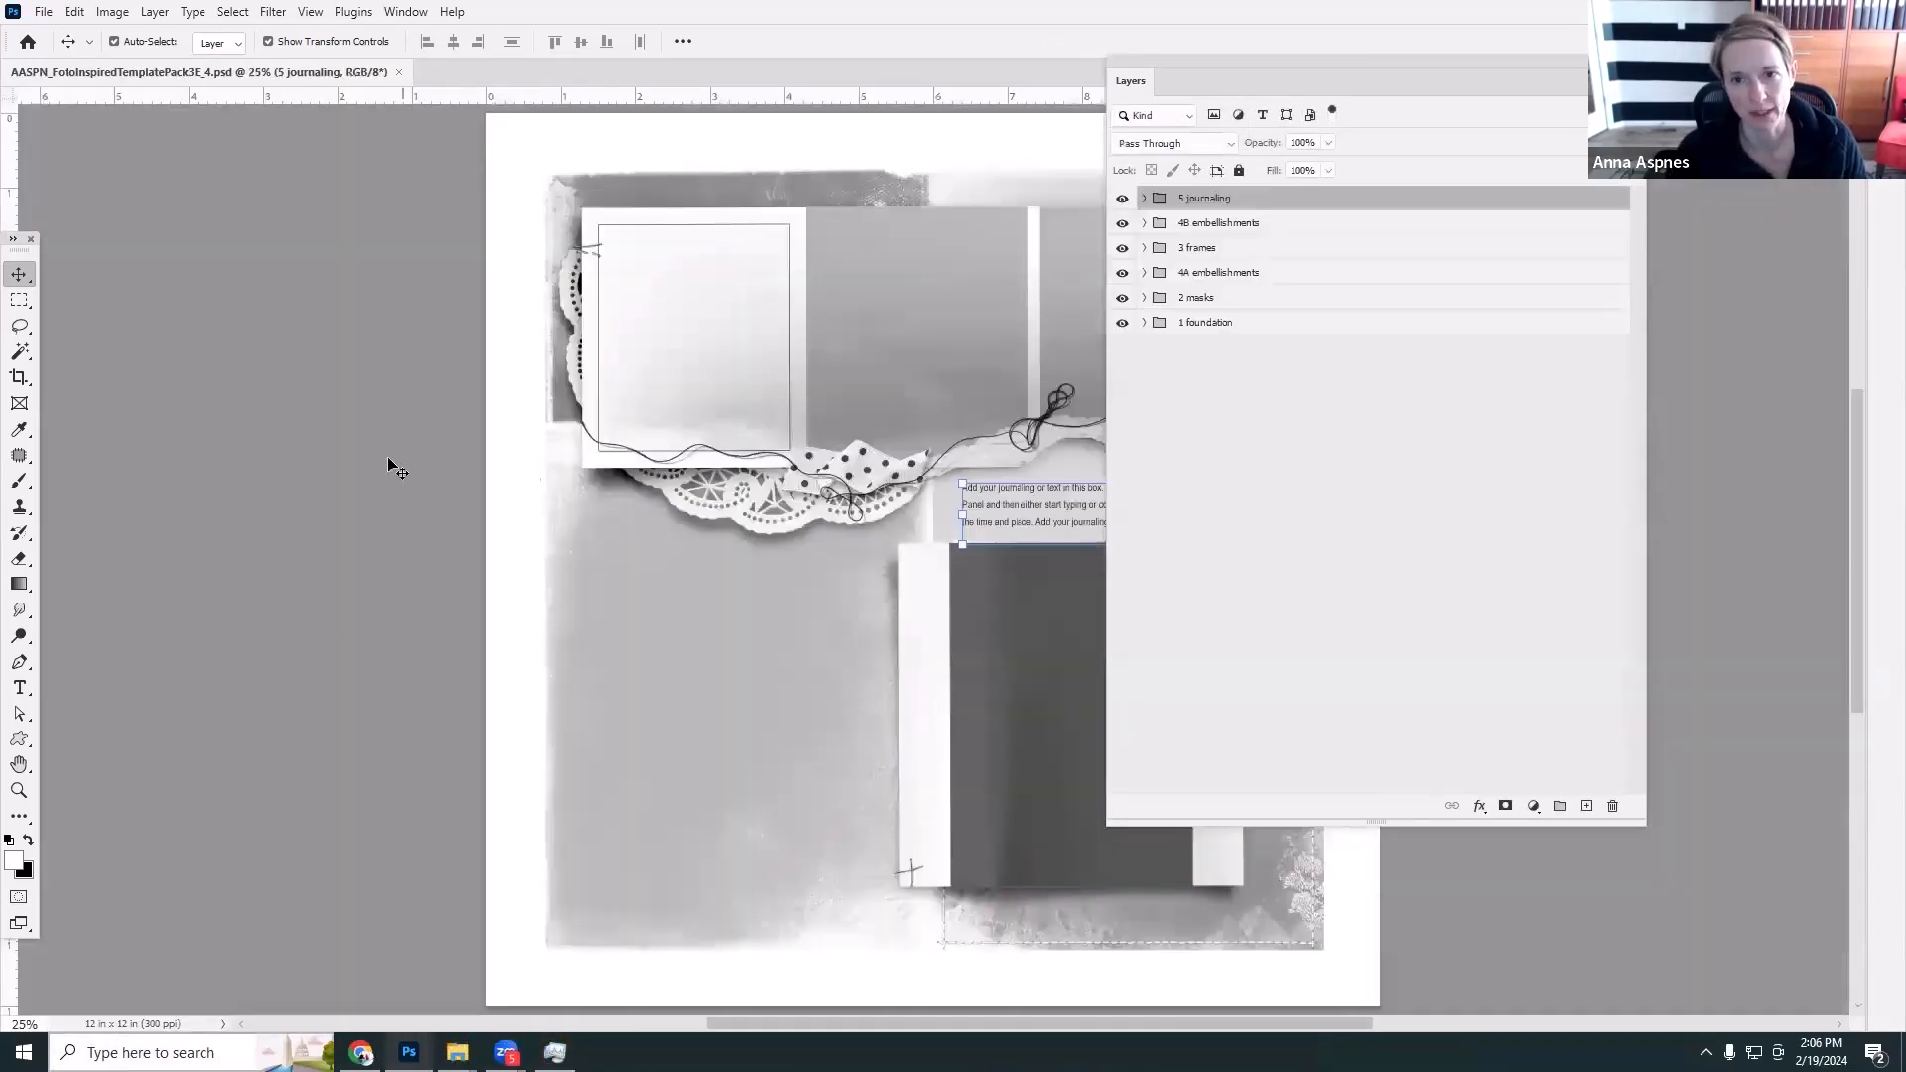
left_click_drag(313, 77, 336, 121)
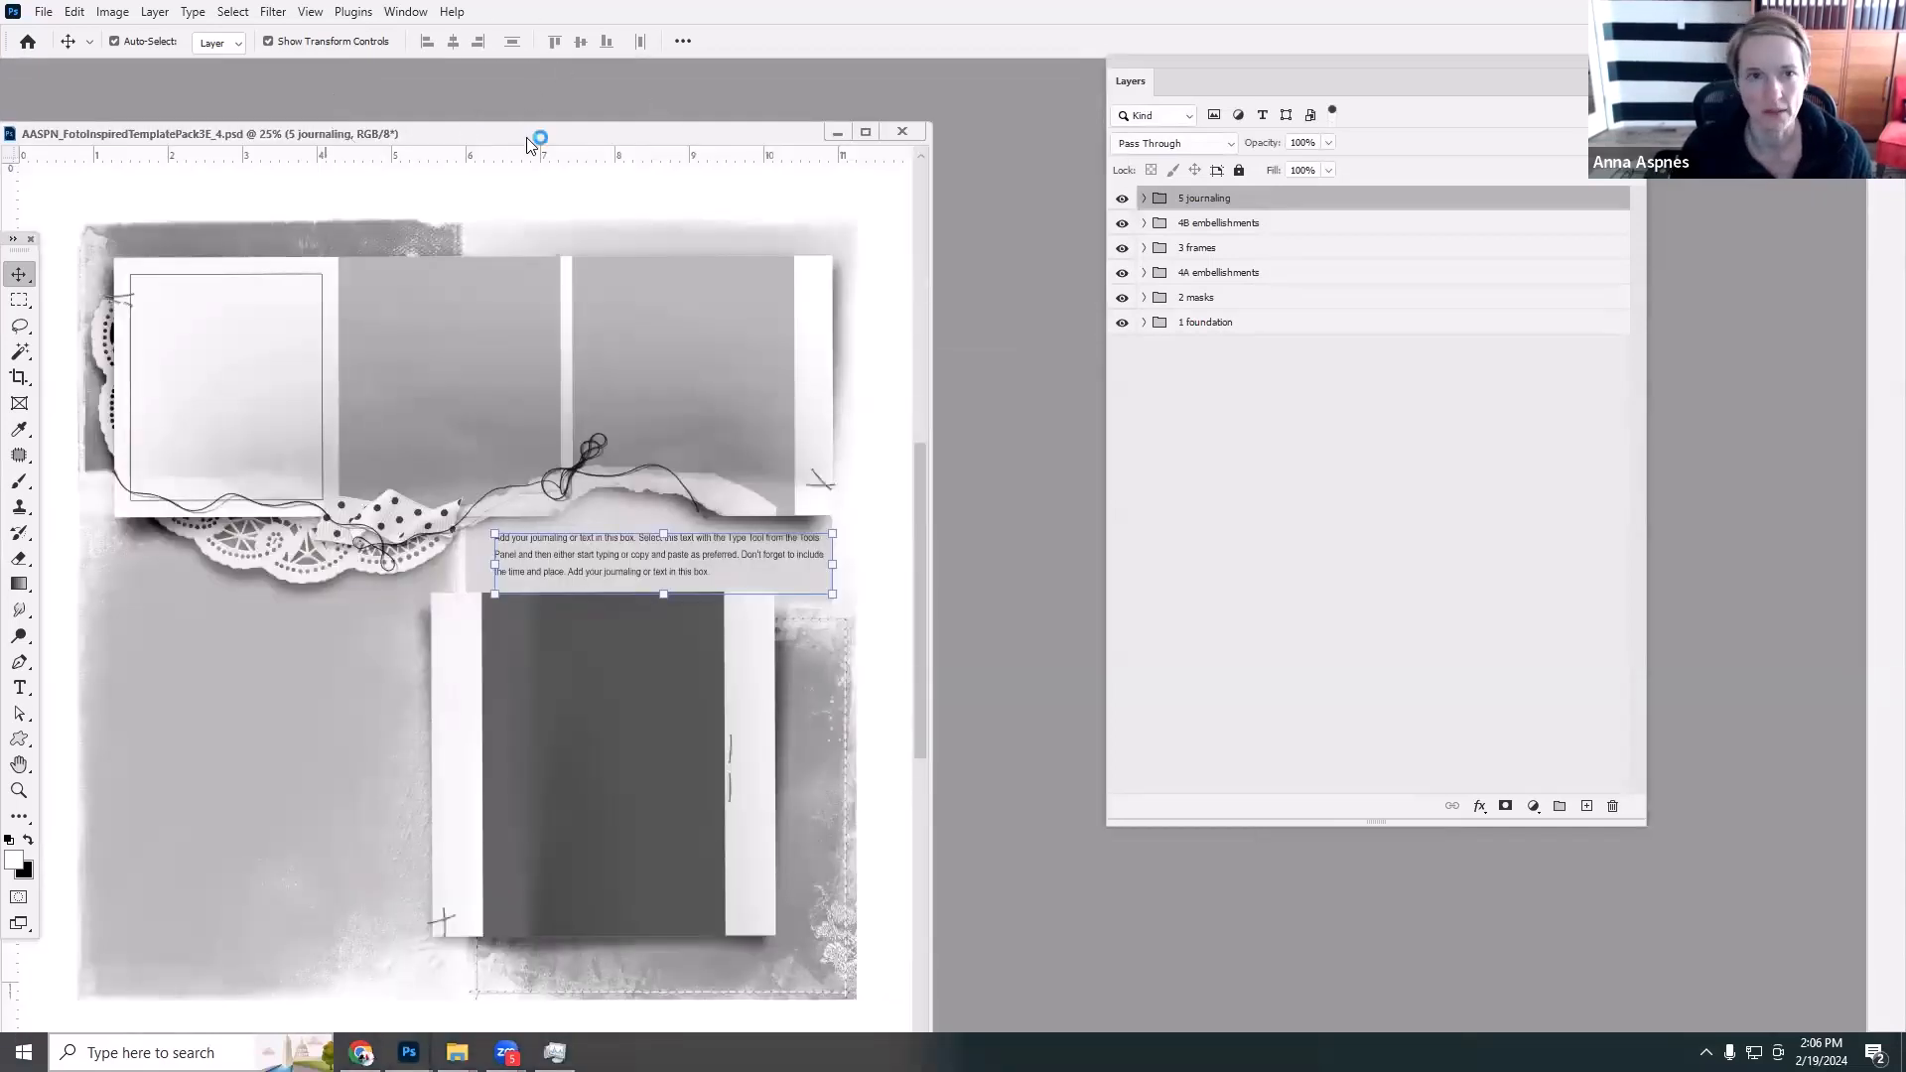
left_click_drag(503, 138, 650, 93)
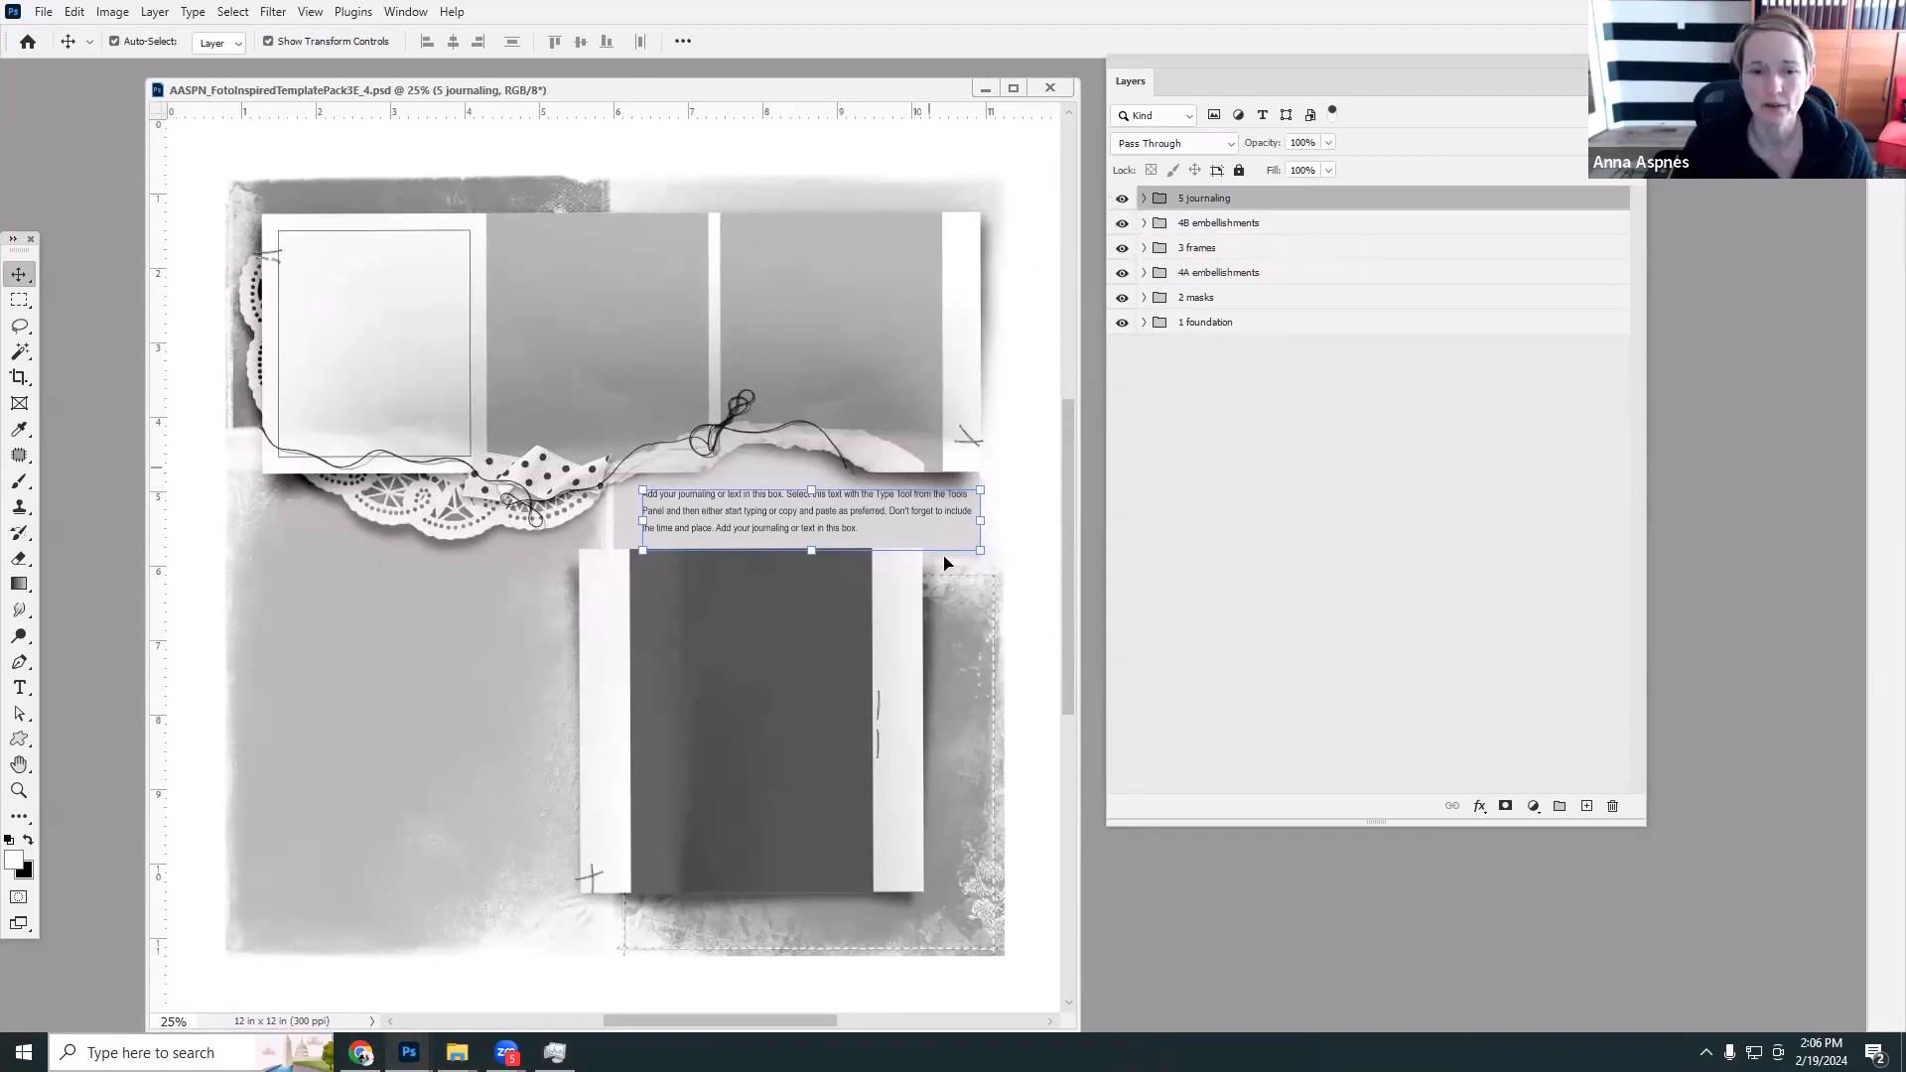
Hide all groups above 1 foundation, and toggle the 2 masks group on and off, leaving it shown.
left_click_drag(1123, 198, 1120, 299)
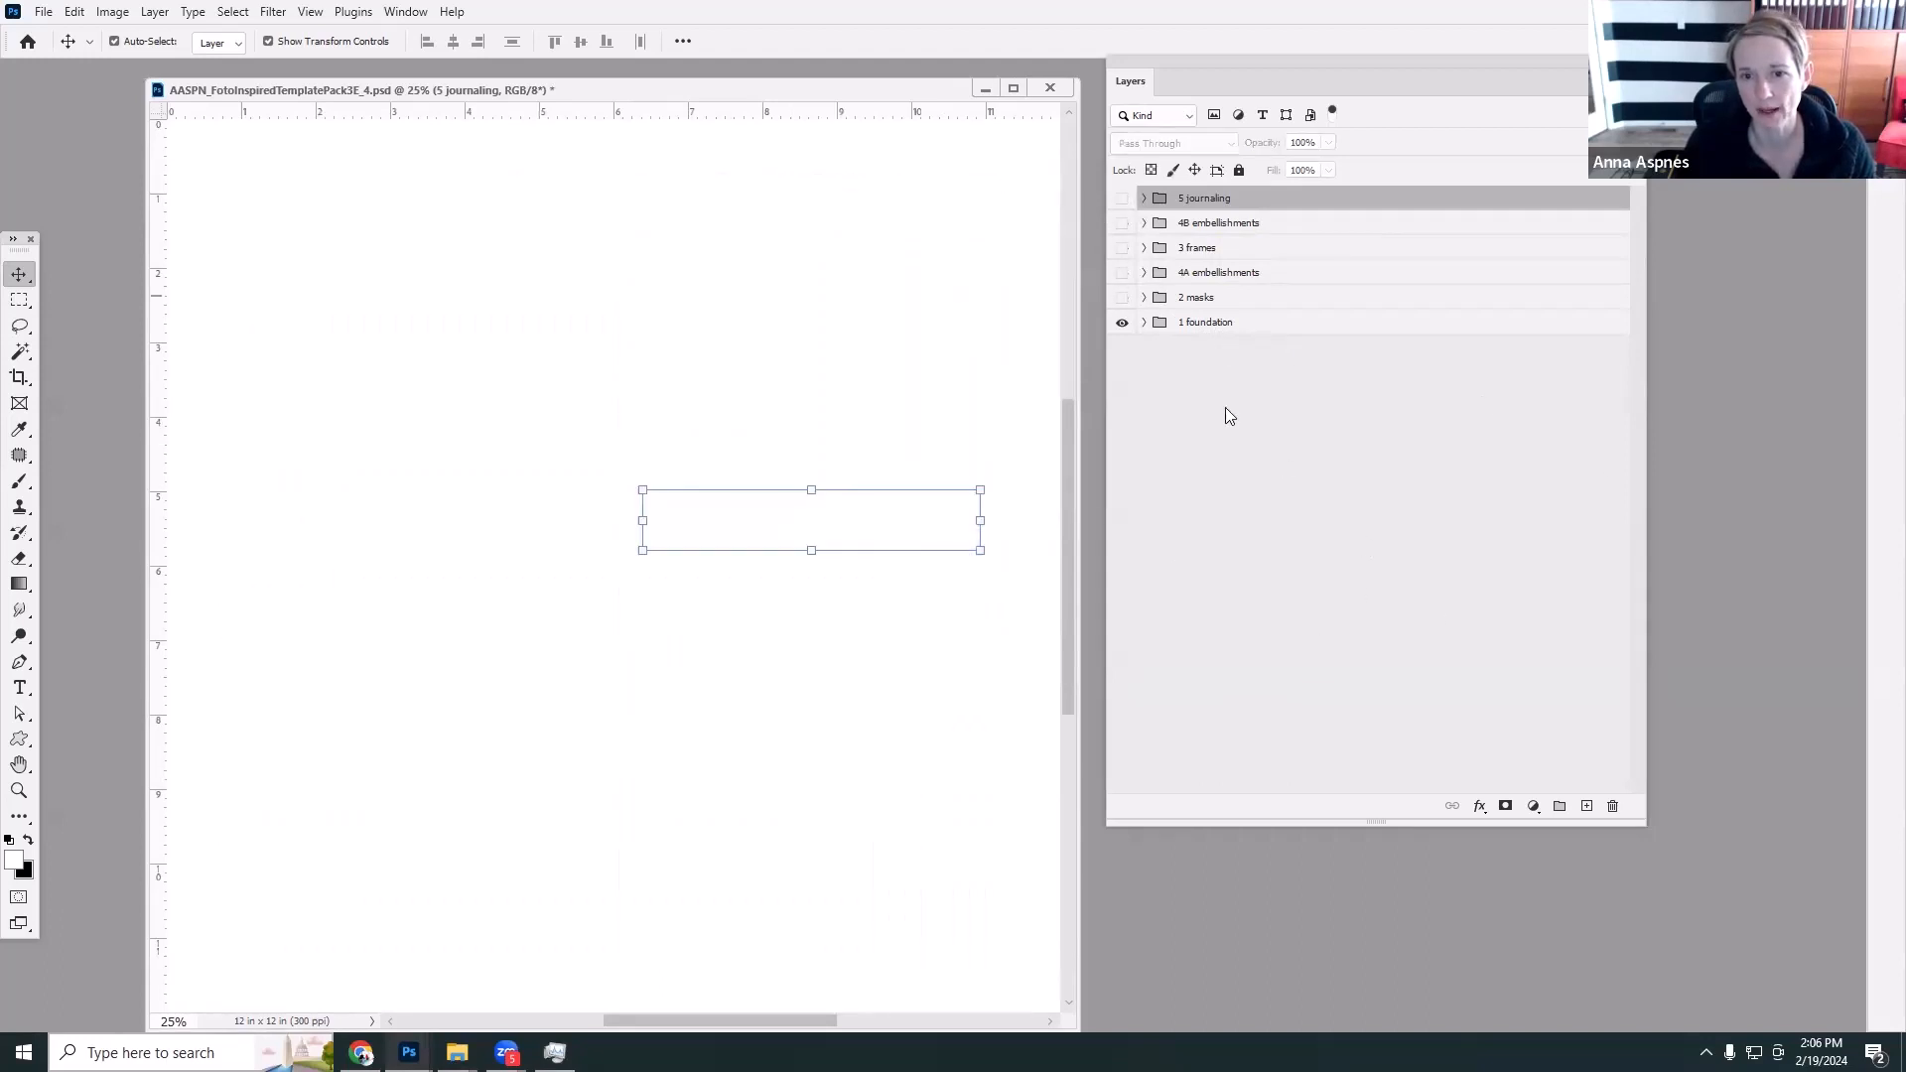
left_click(1122, 298)
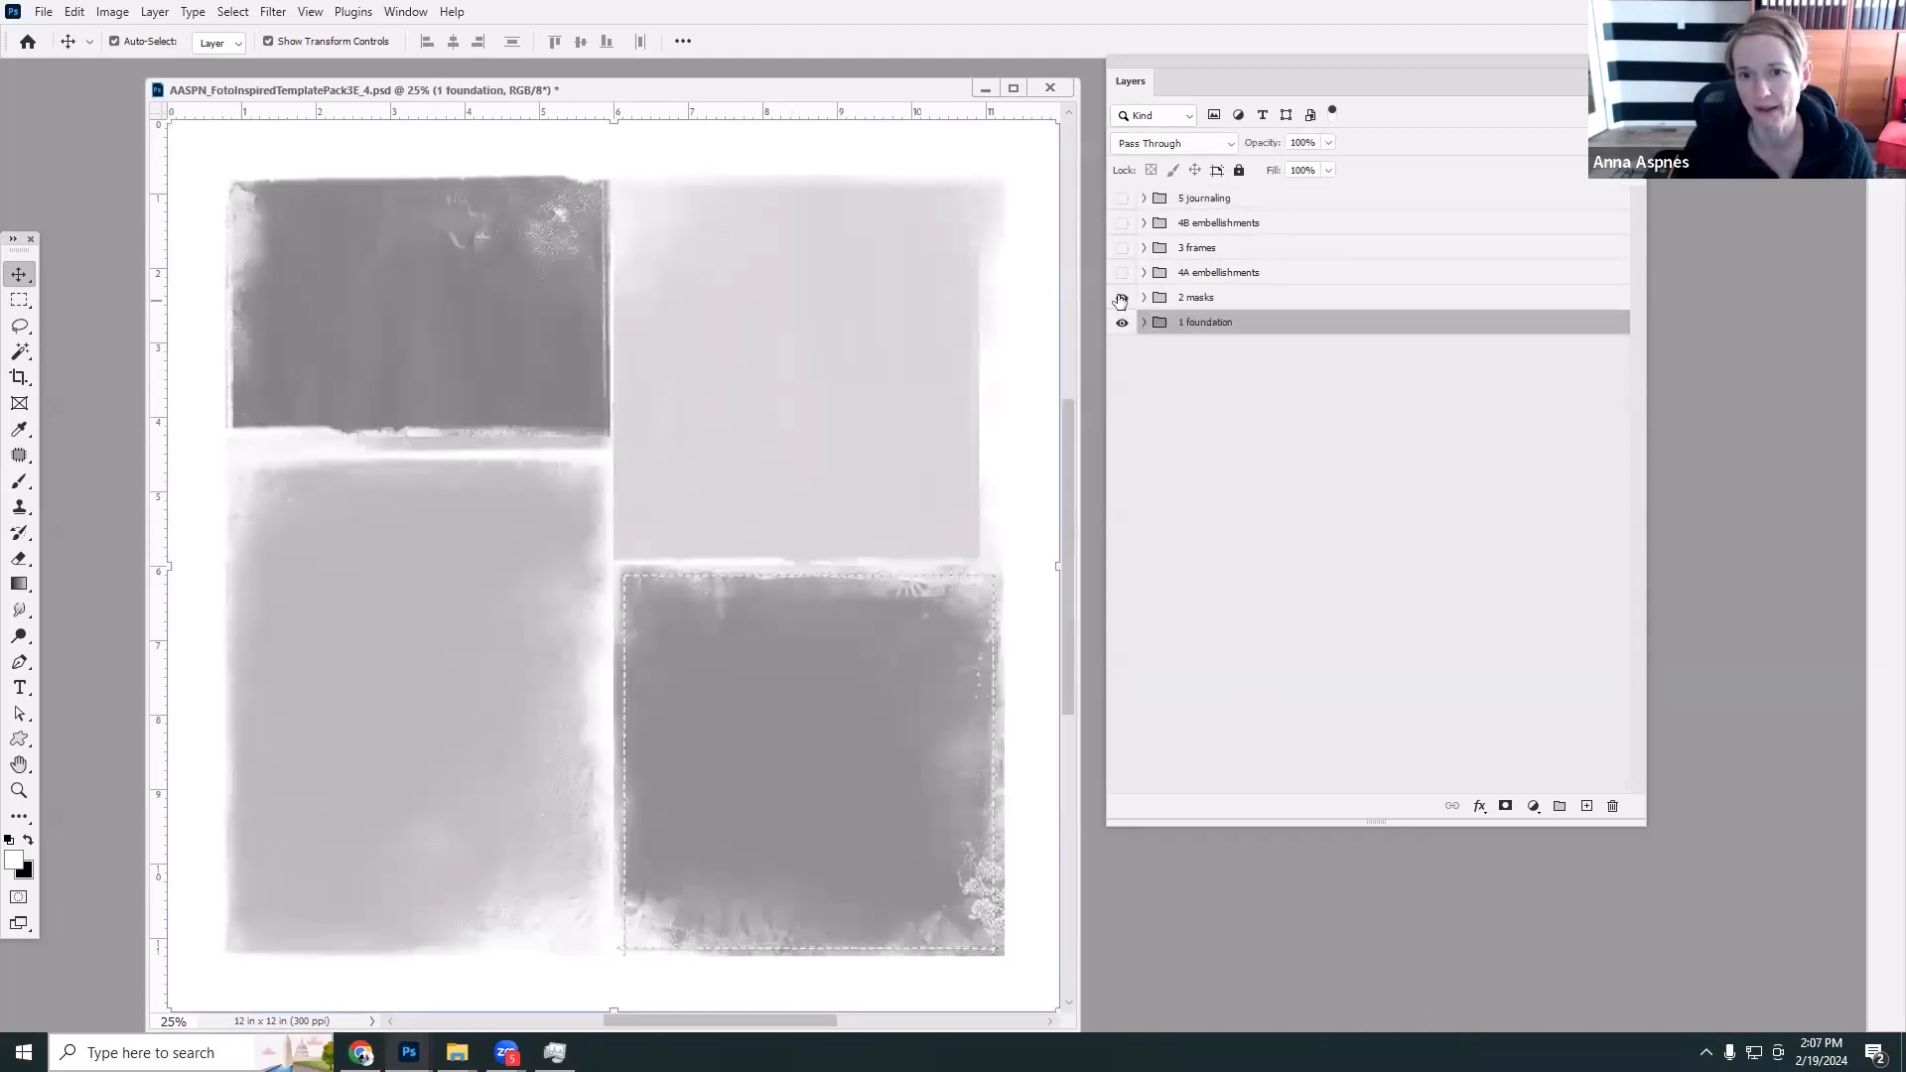
left_click(1122, 299)
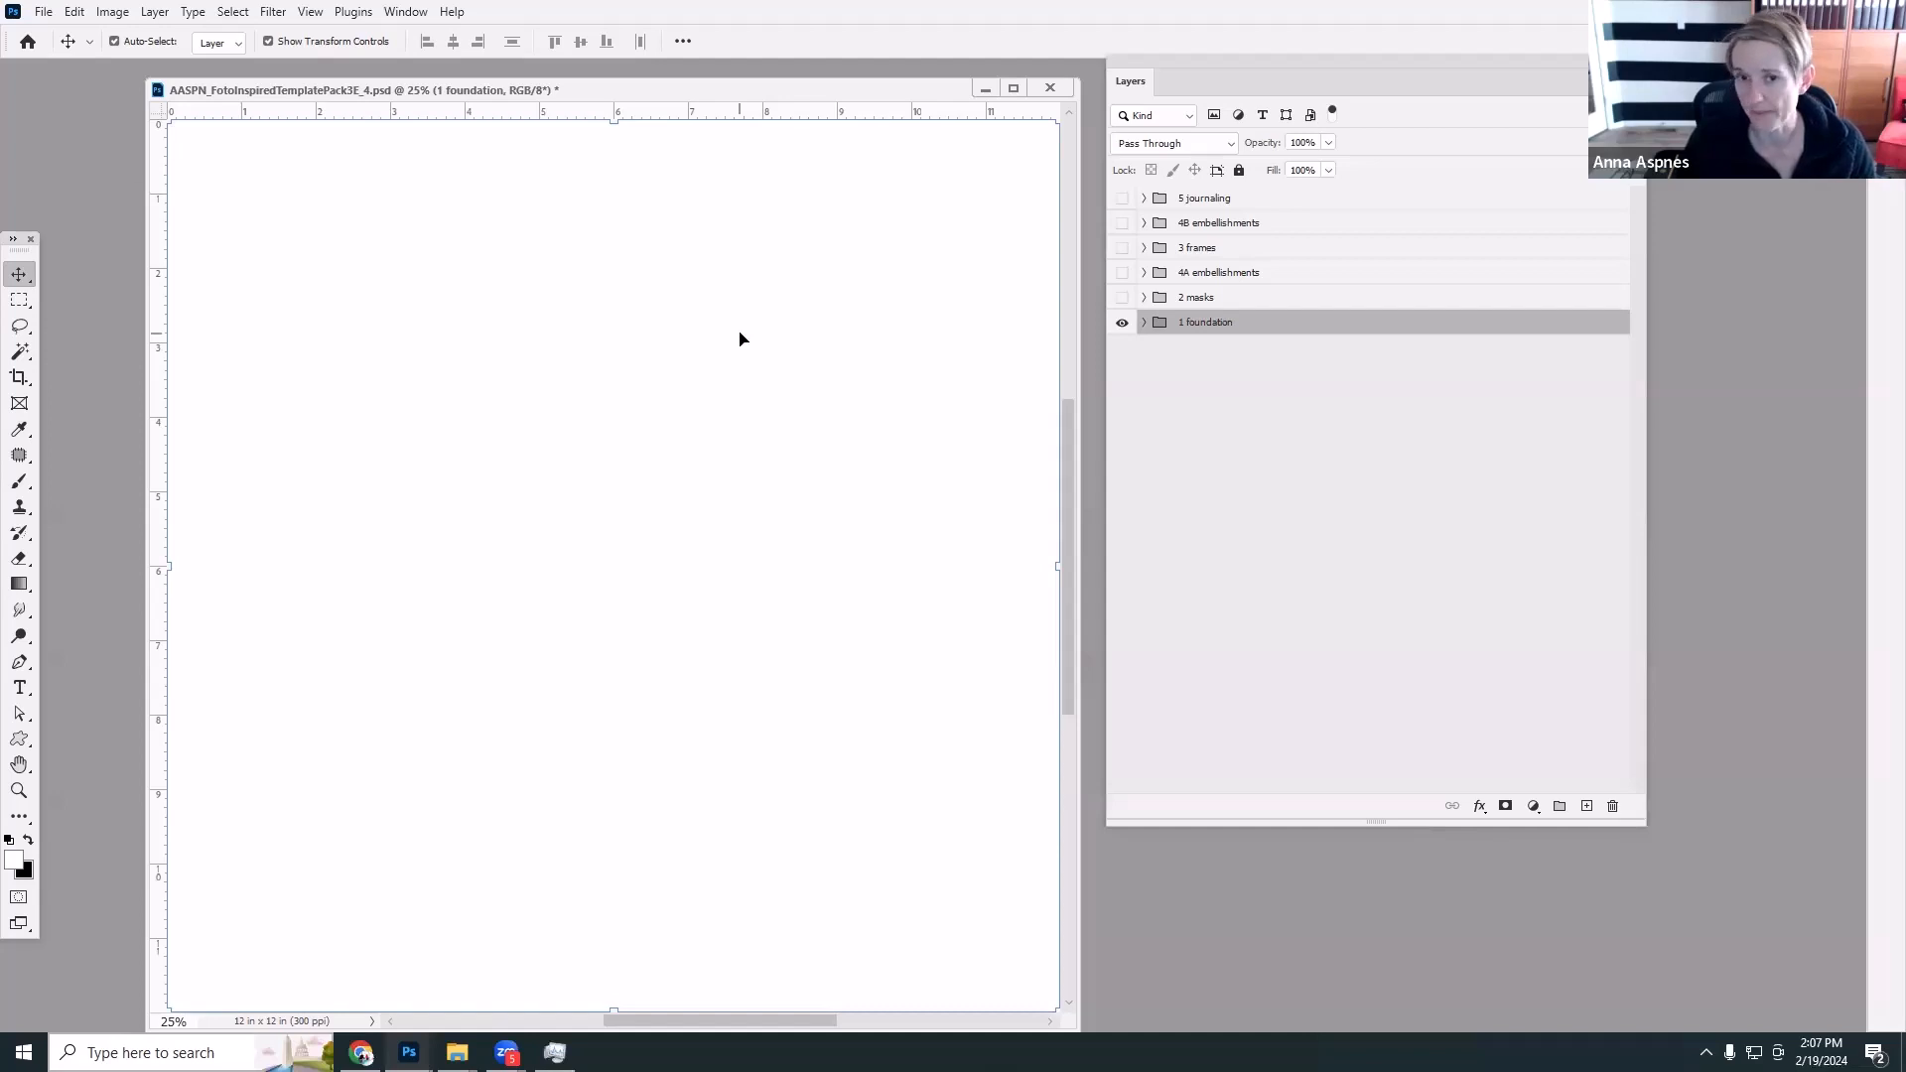
left_click(1123, 299)
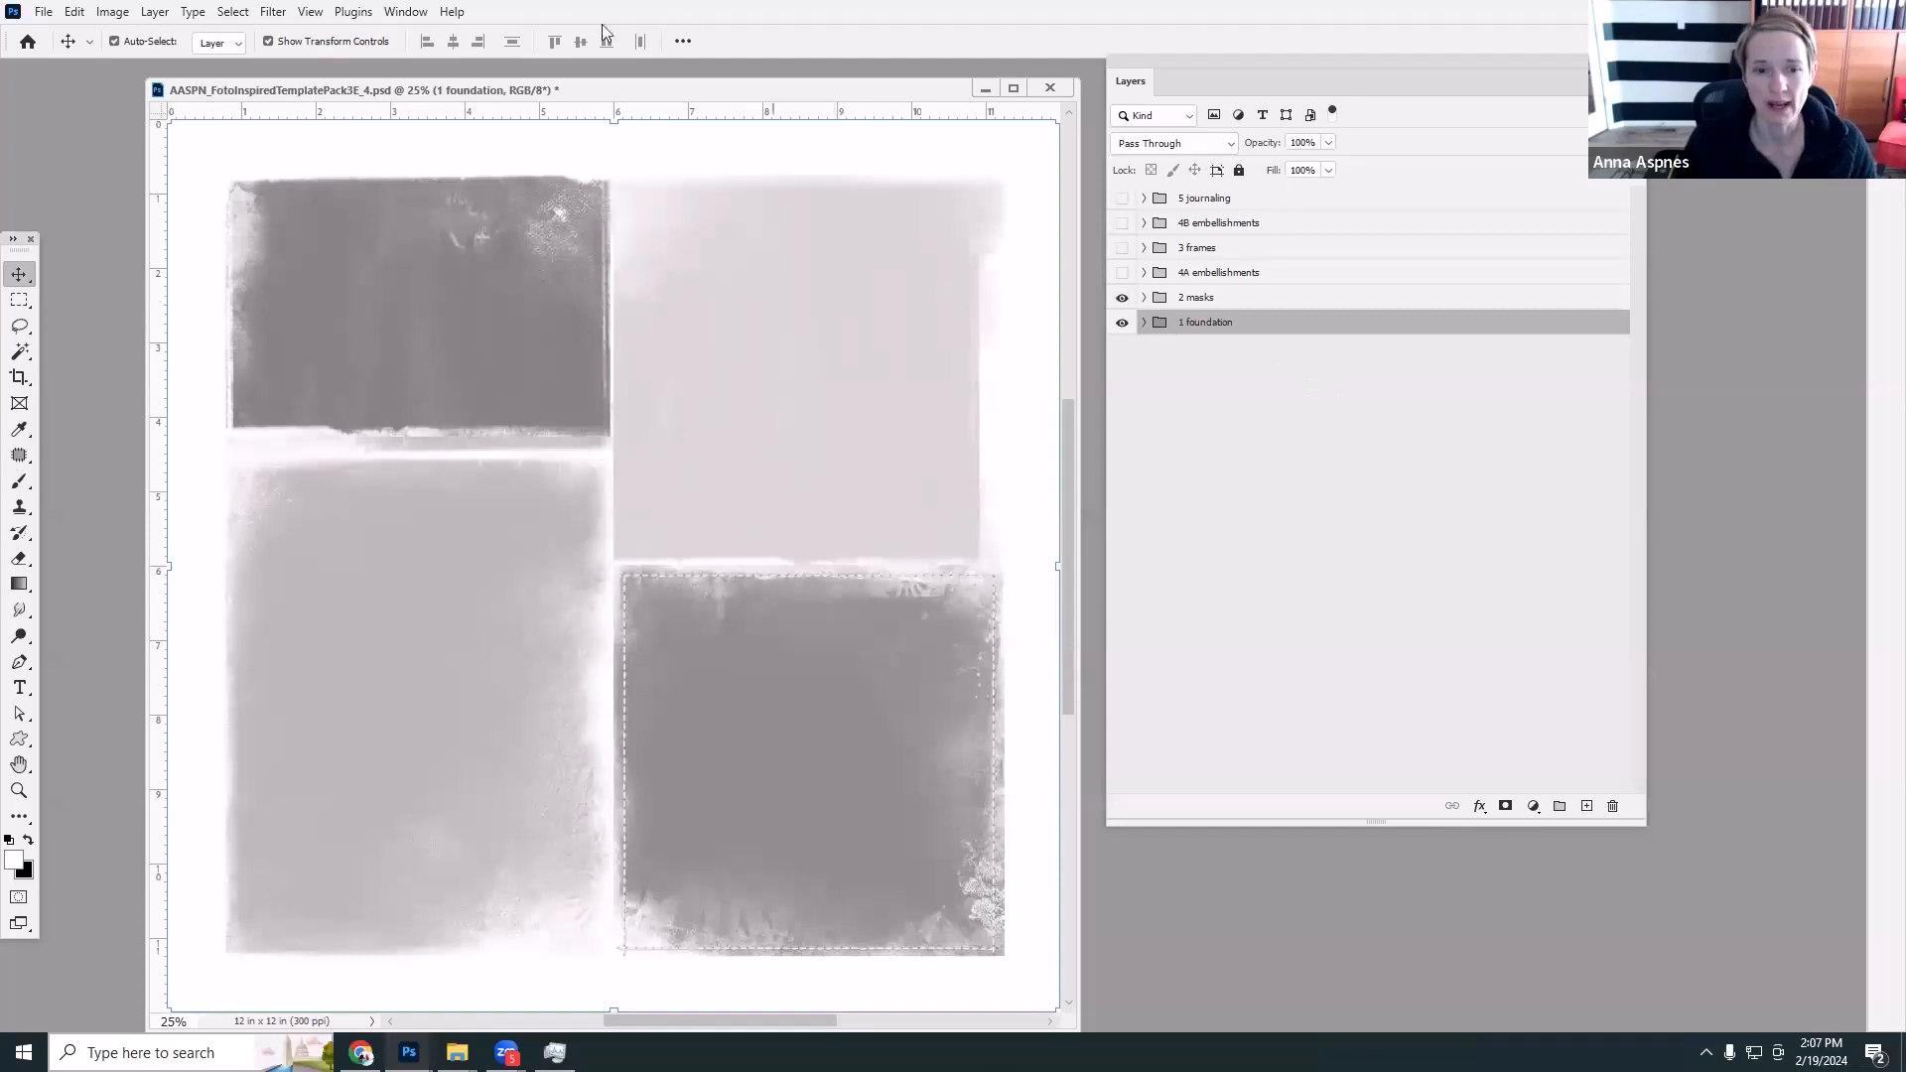
mouse_move(607, 86)
left_mouse_down()
mouse_move(607, 65)
mouse_move(601, 82)
left_mouse_up()
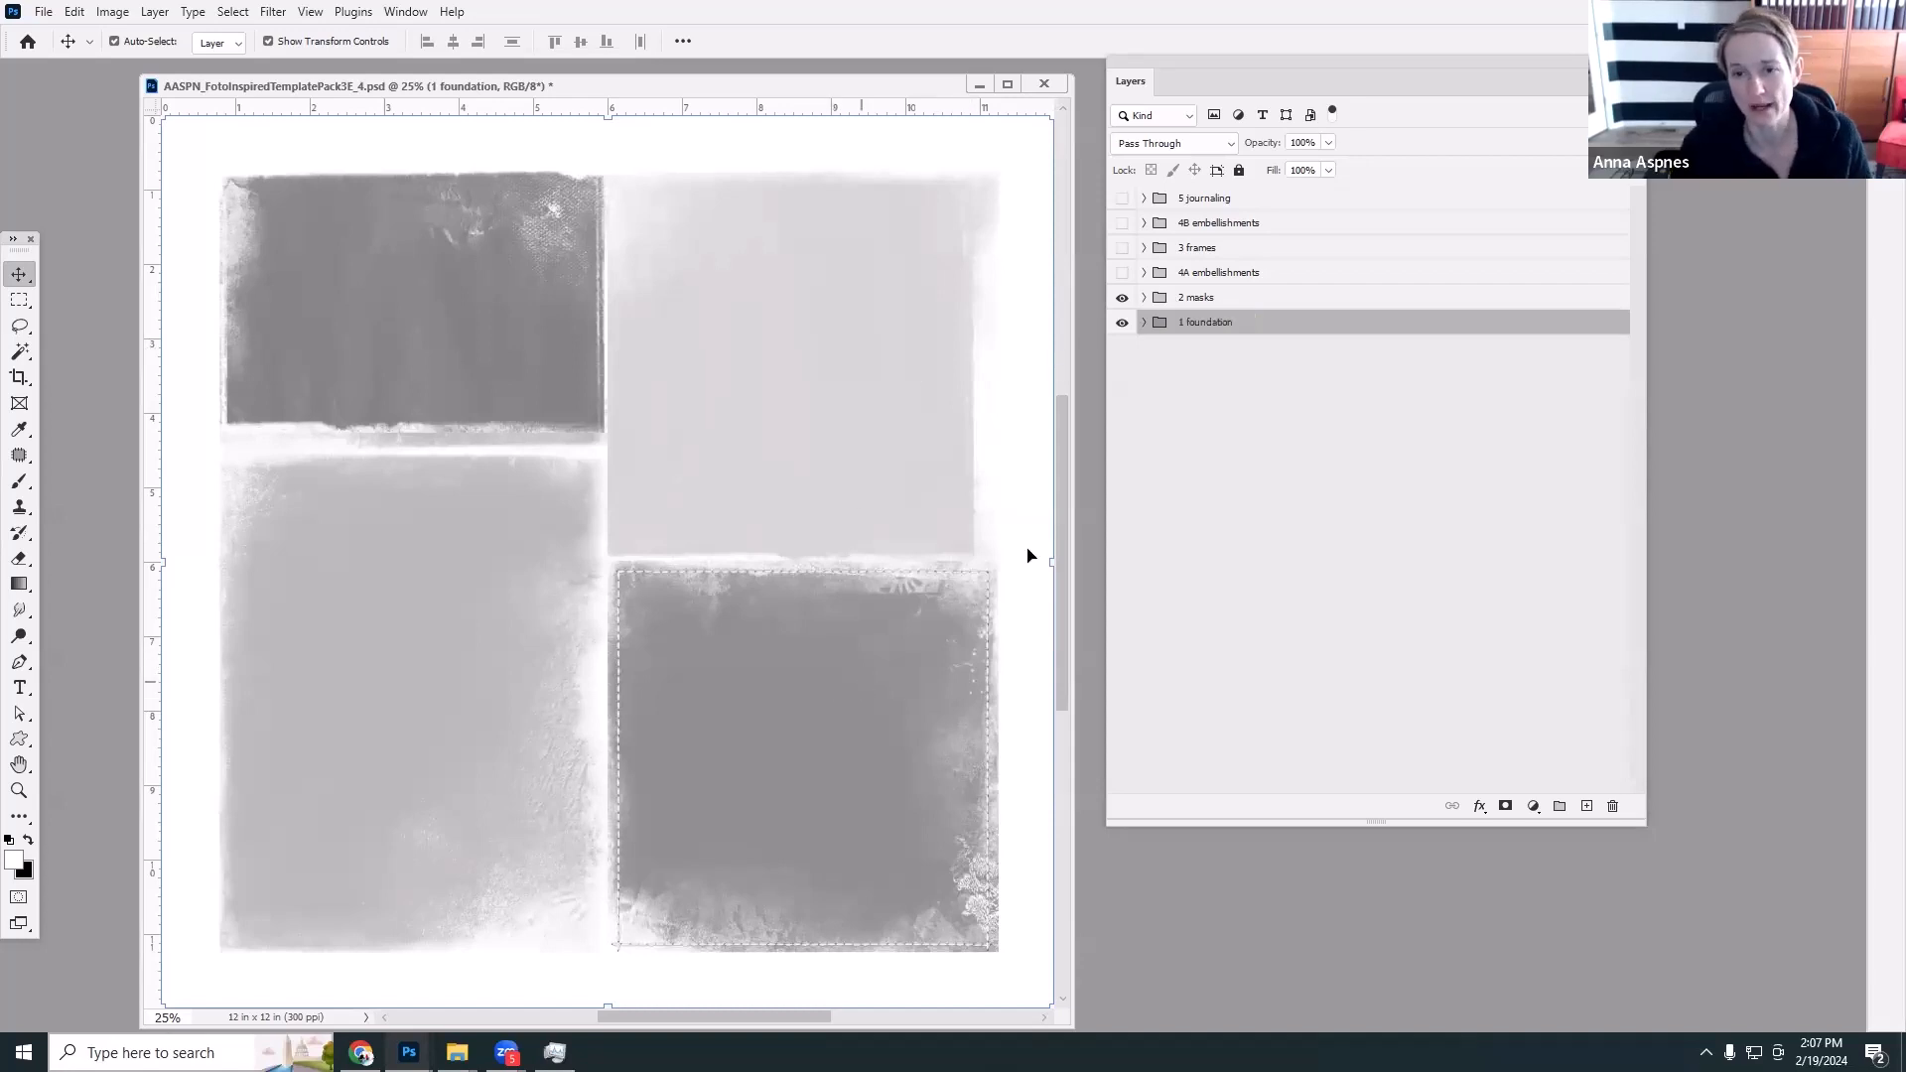
Expand the 2 masks group, hide its three stitched frame layers, and show the holes, shadow and frame again one by one.
left_click(1143, 297)
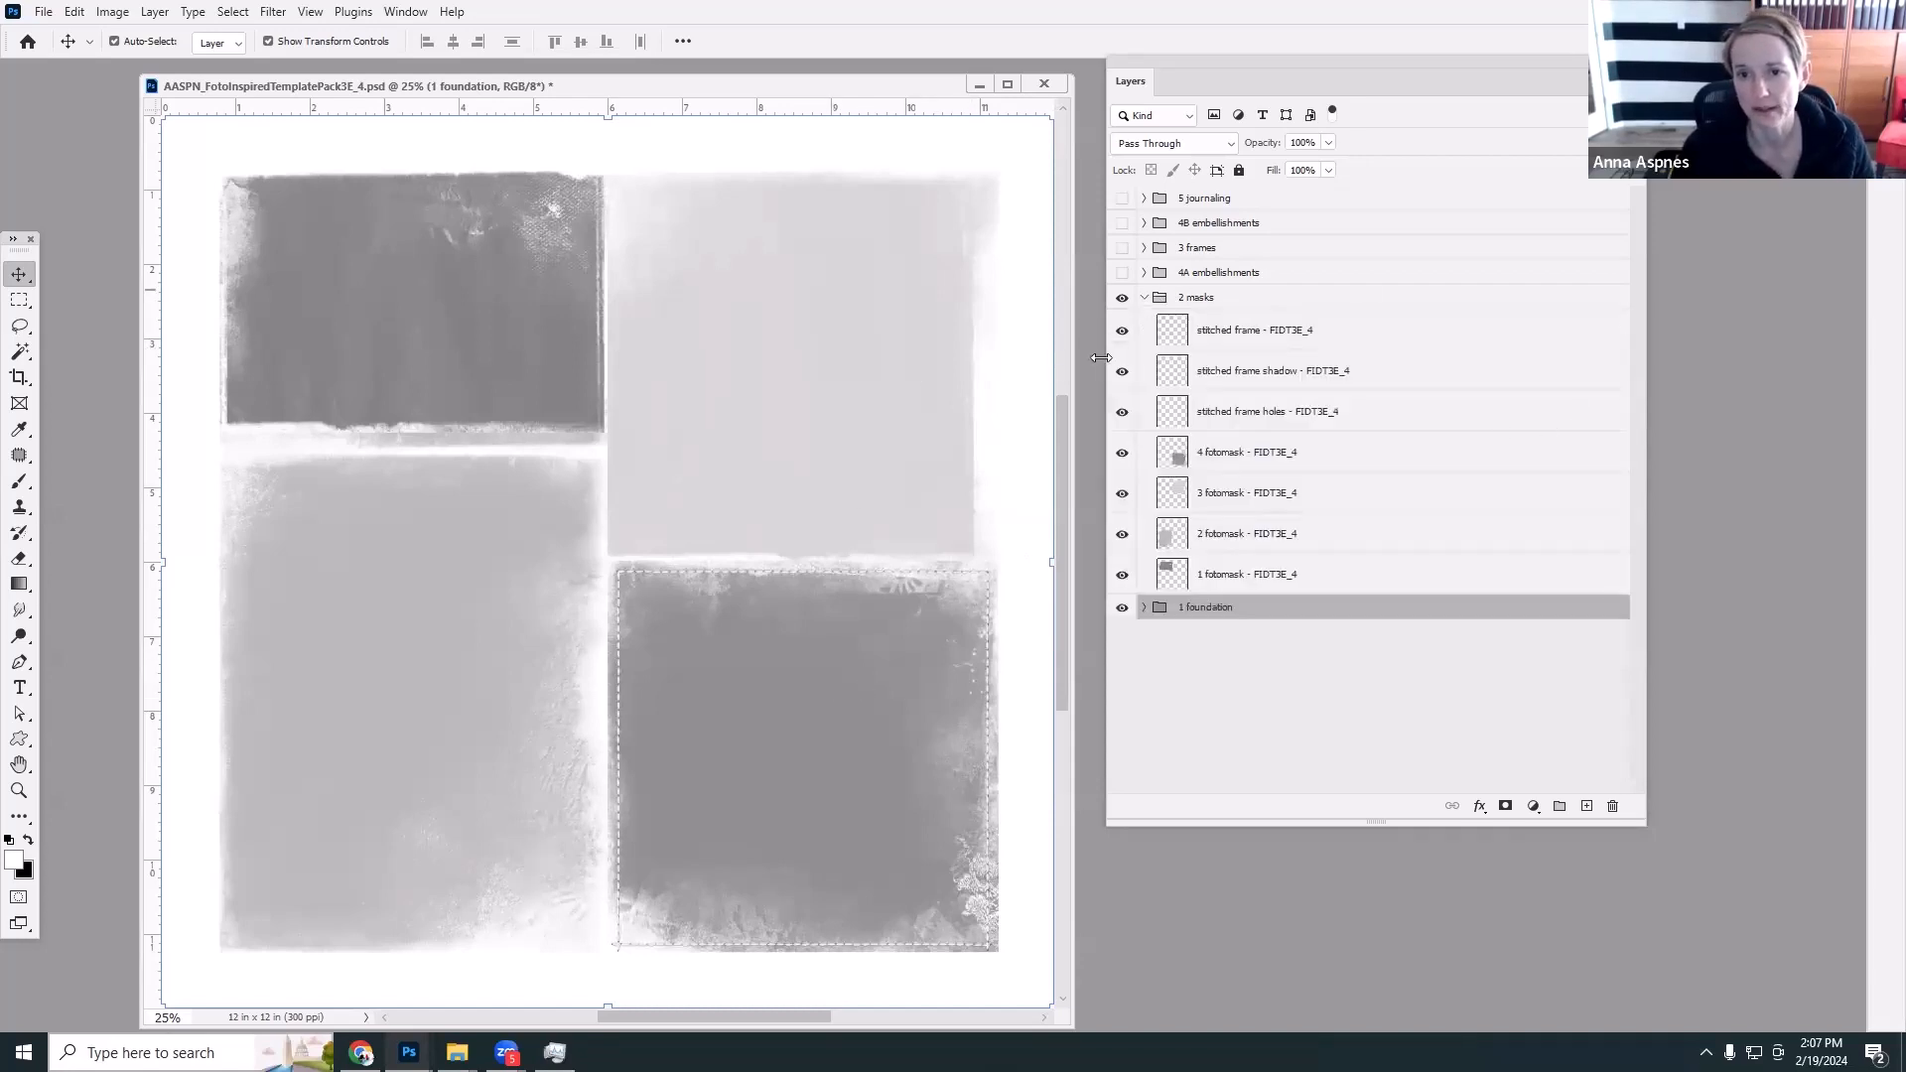
left_click_drag(1121, 334, 1121, 419)
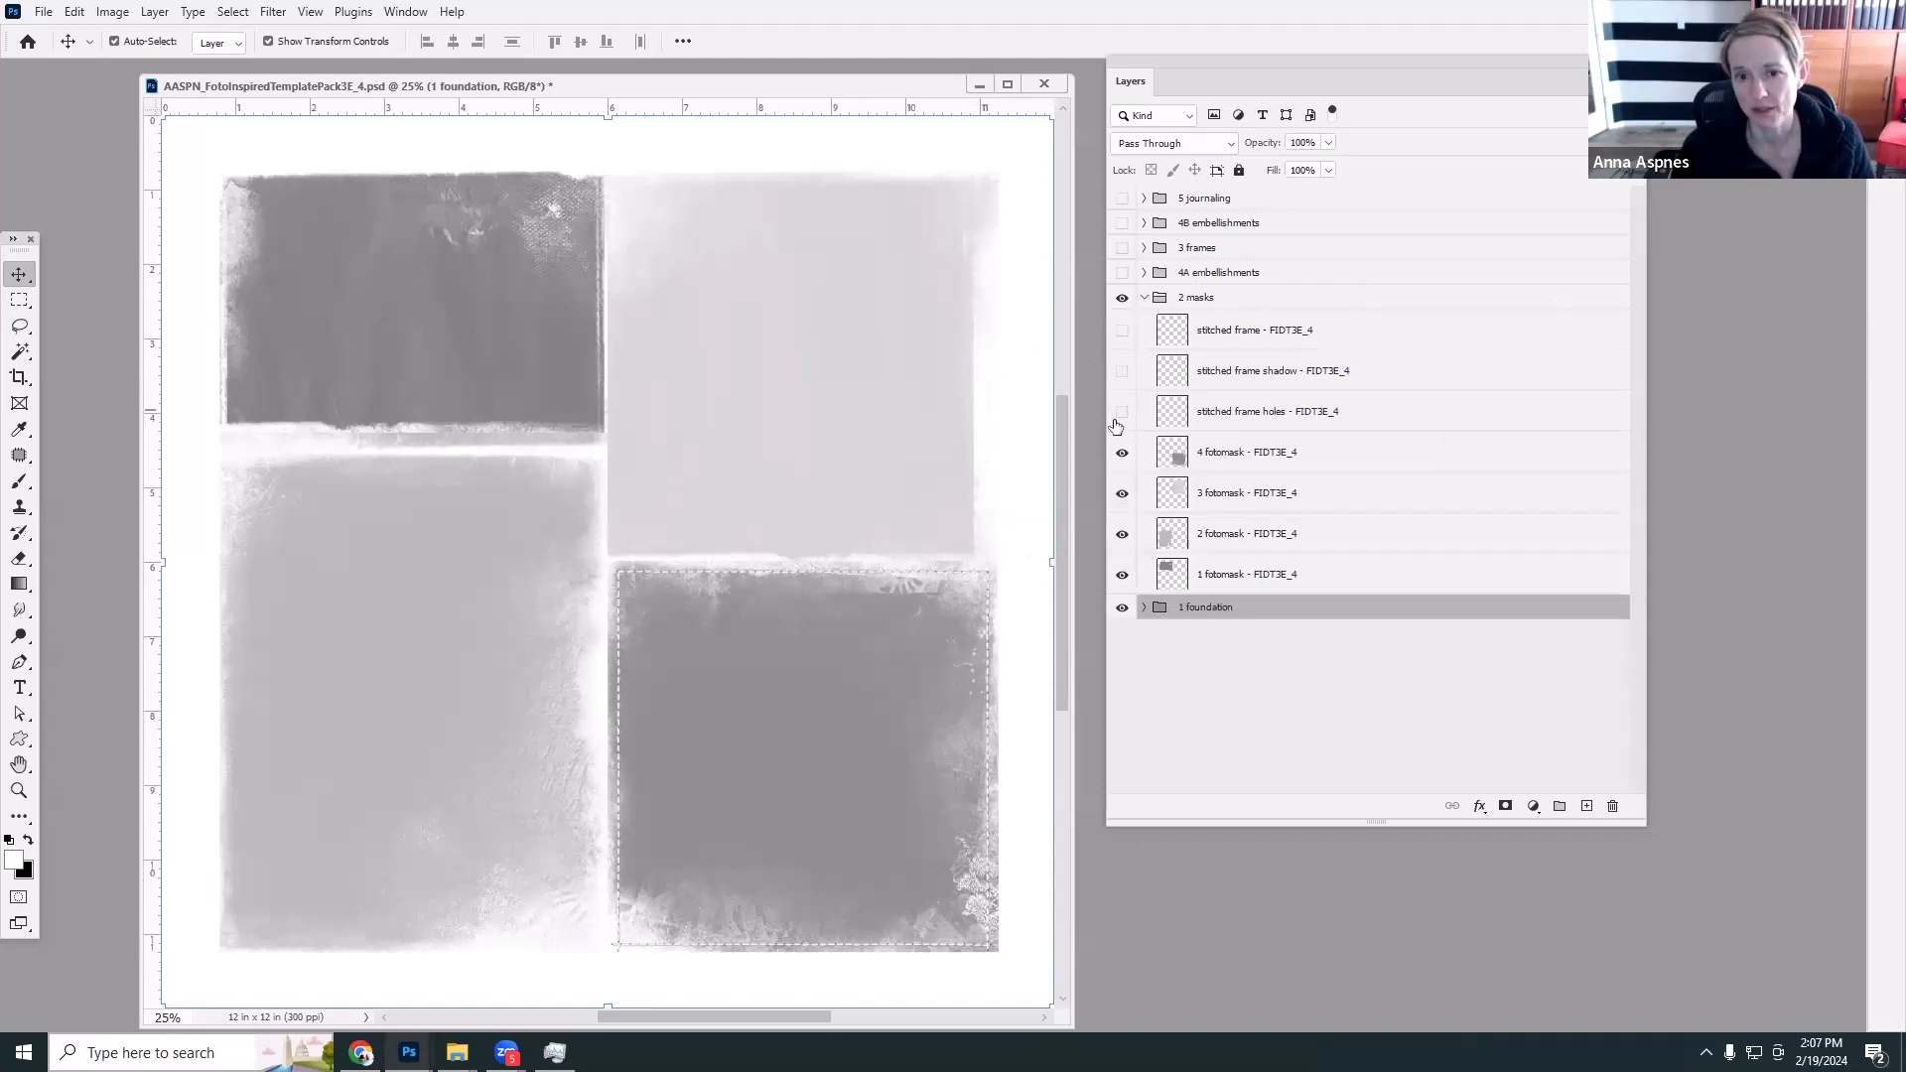
left_click(1122, 330)
left_click(1121, 330)
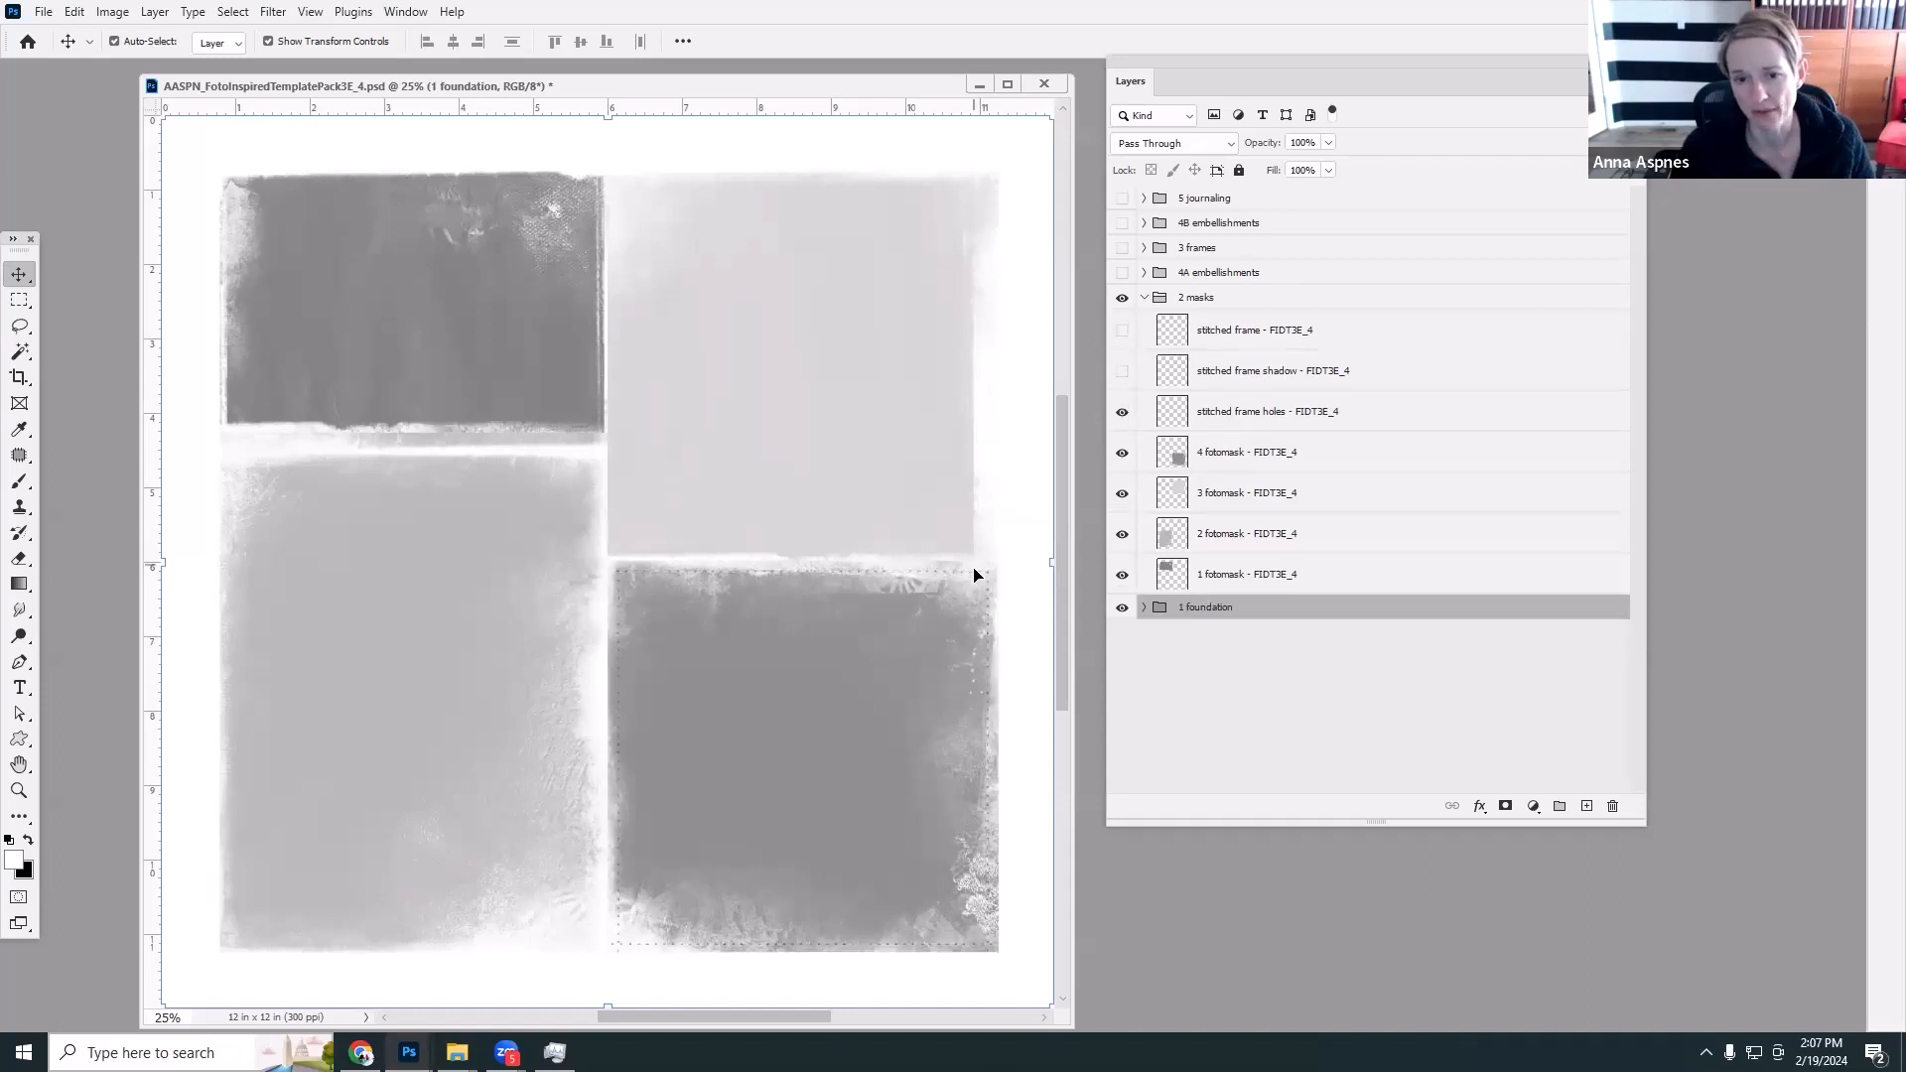
left_click(1122, 372)
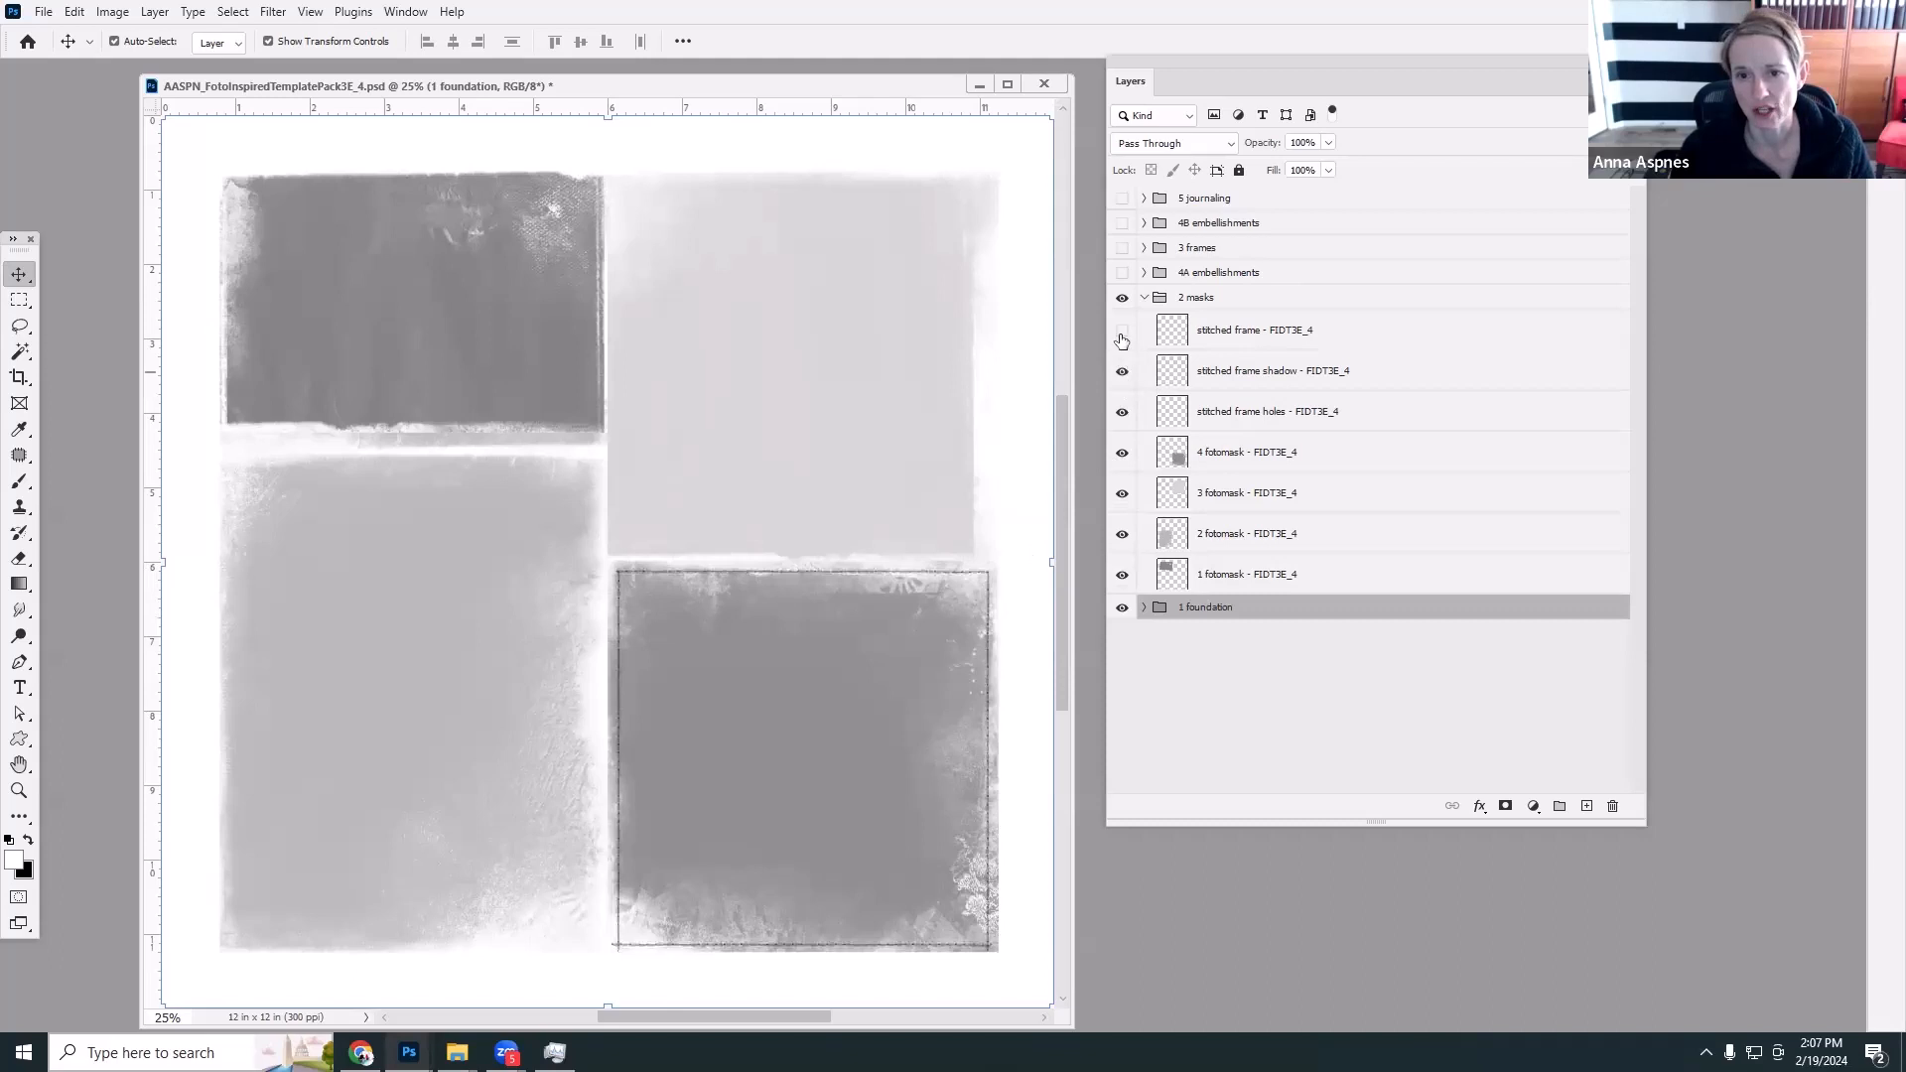
left_click(1122, 333)
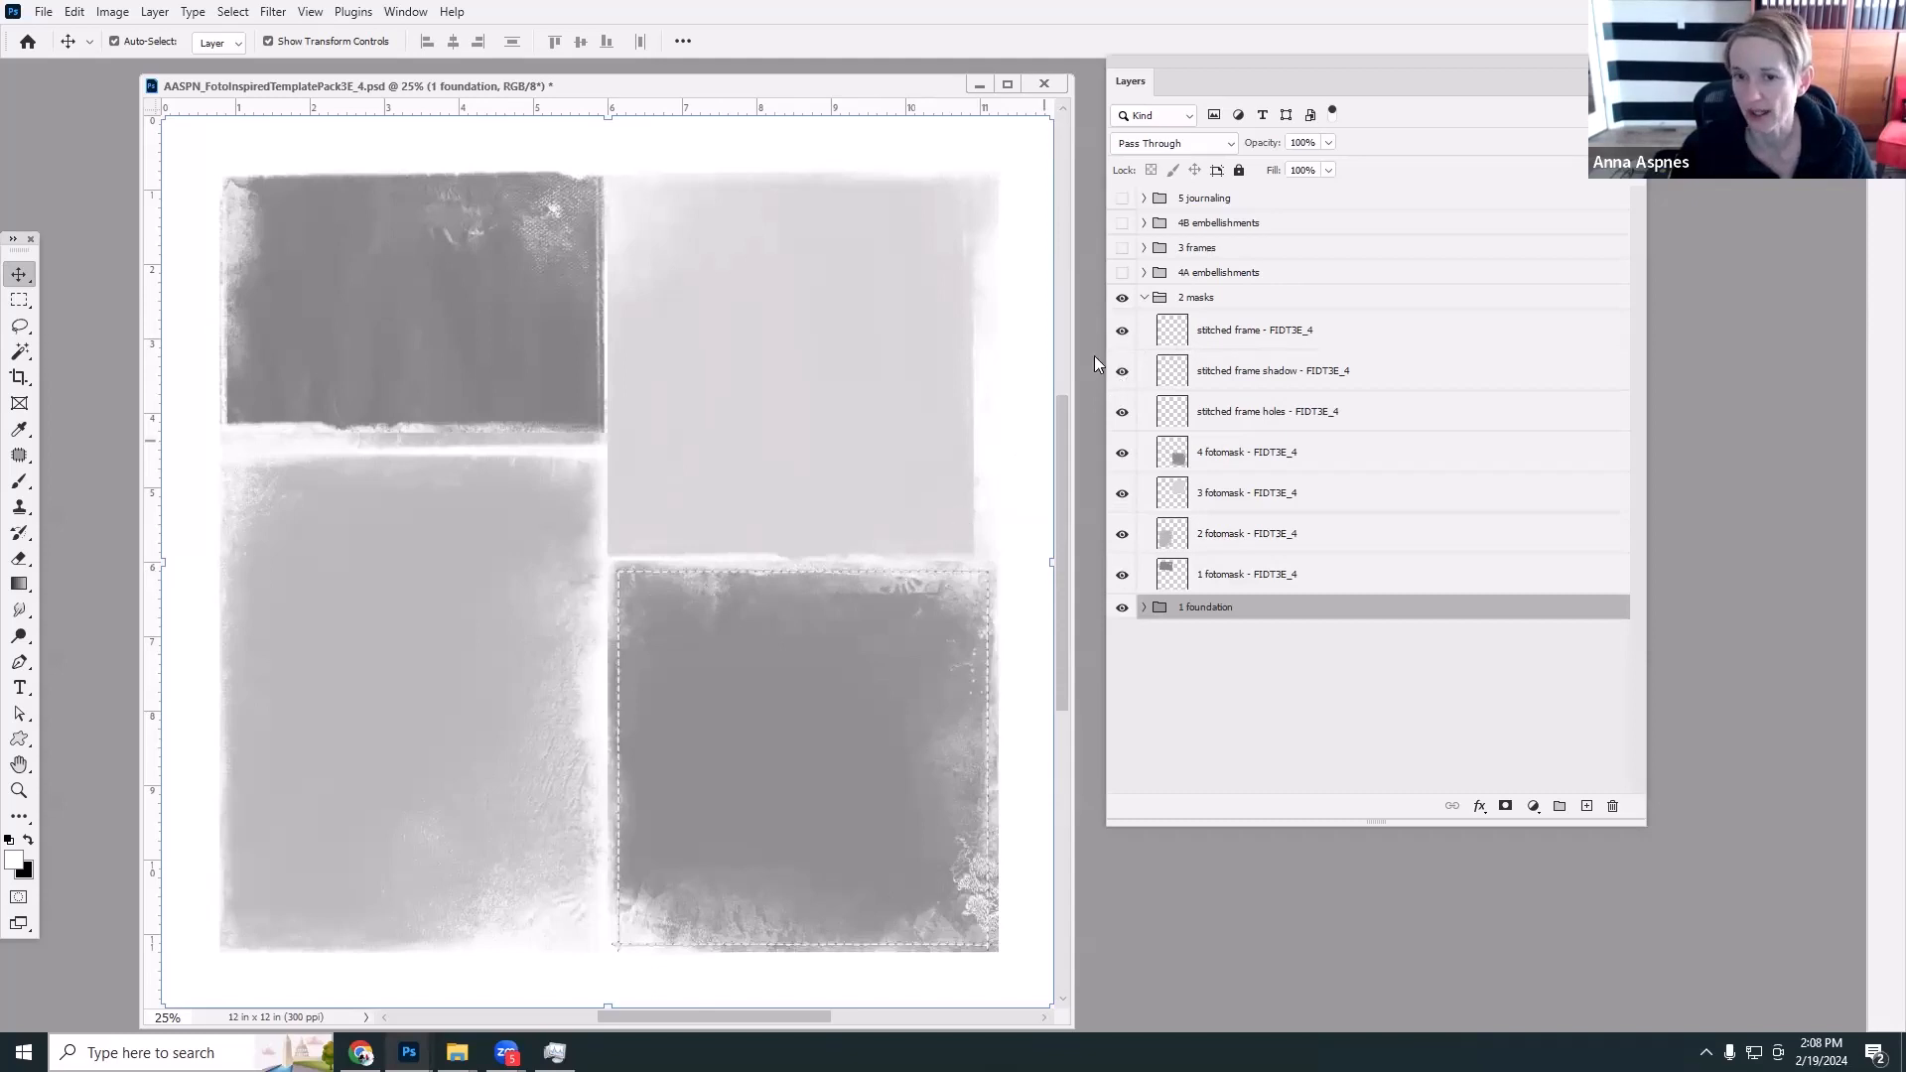
Select the stitched frame holes layer, and inspect it by hiding and re-showing the stitched frame and its shadow.
left_click(1247, 373)
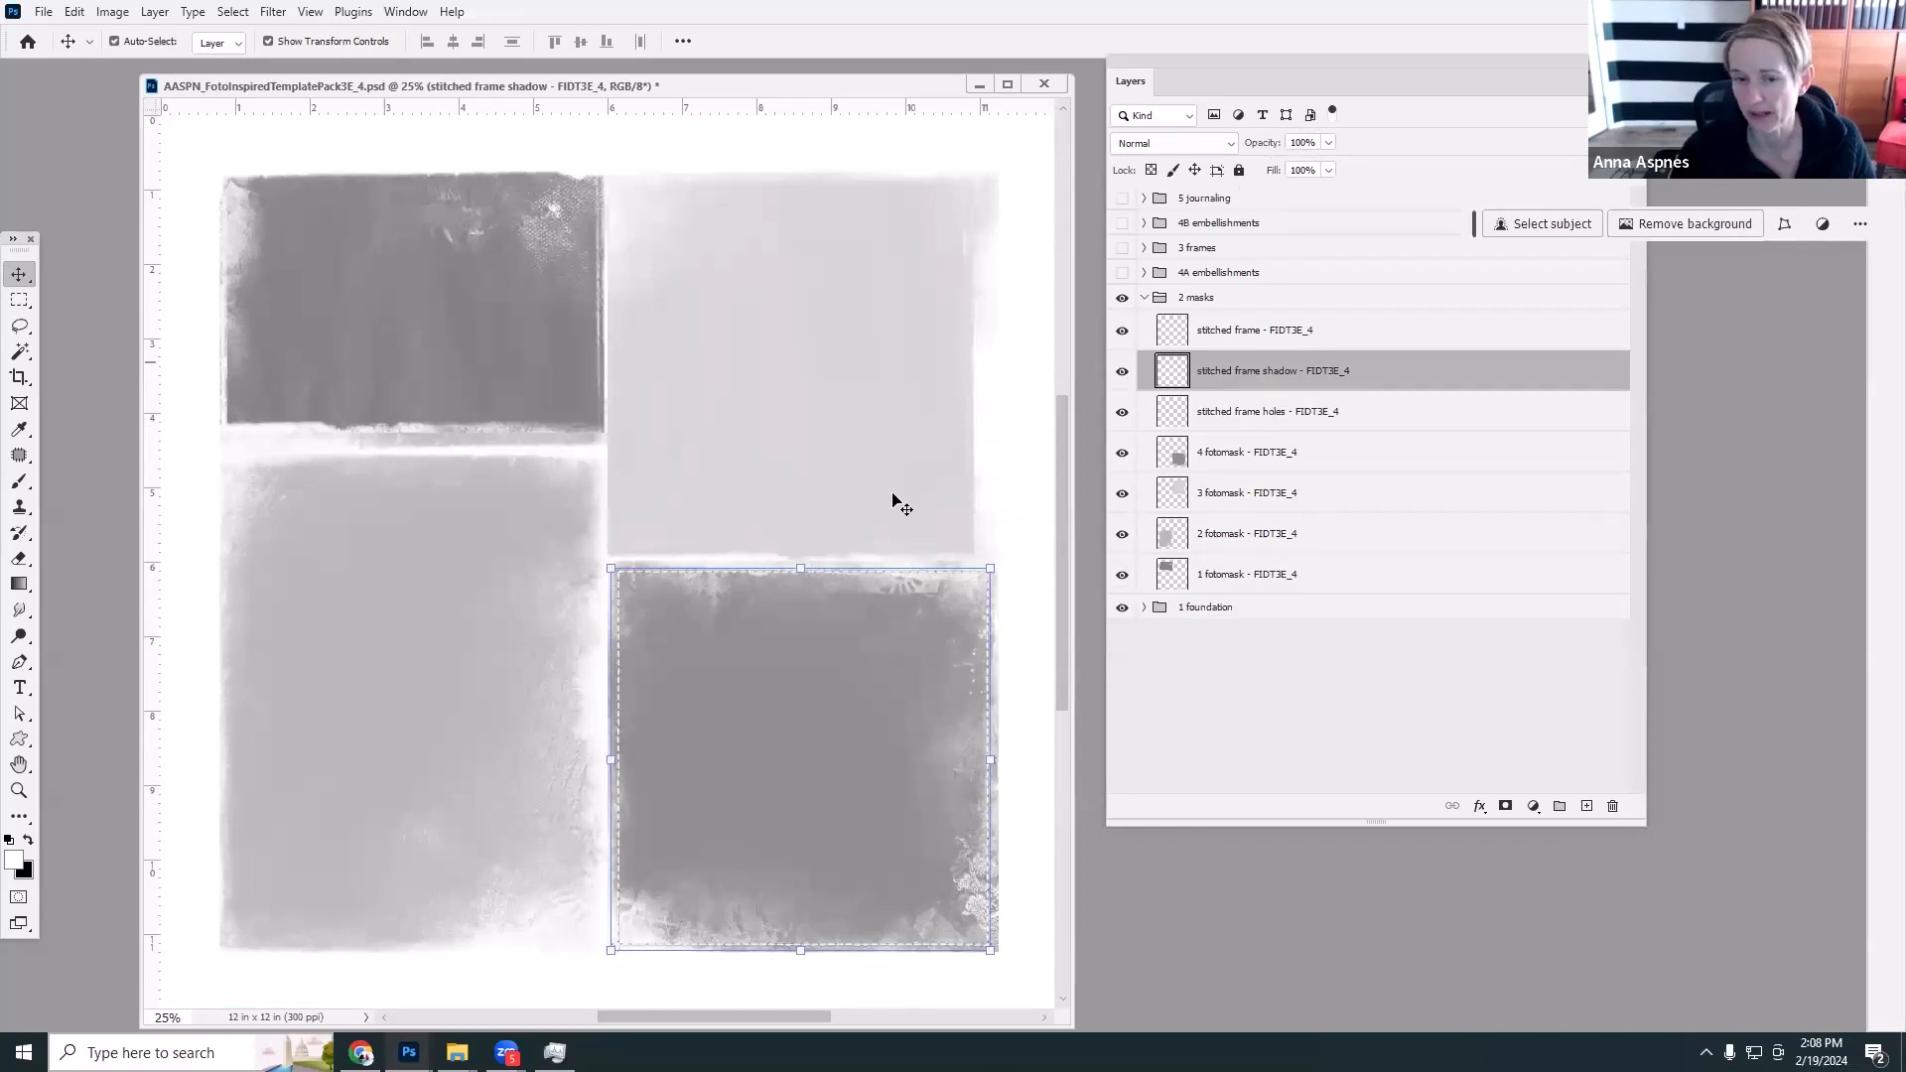
left_click(1213, 417)
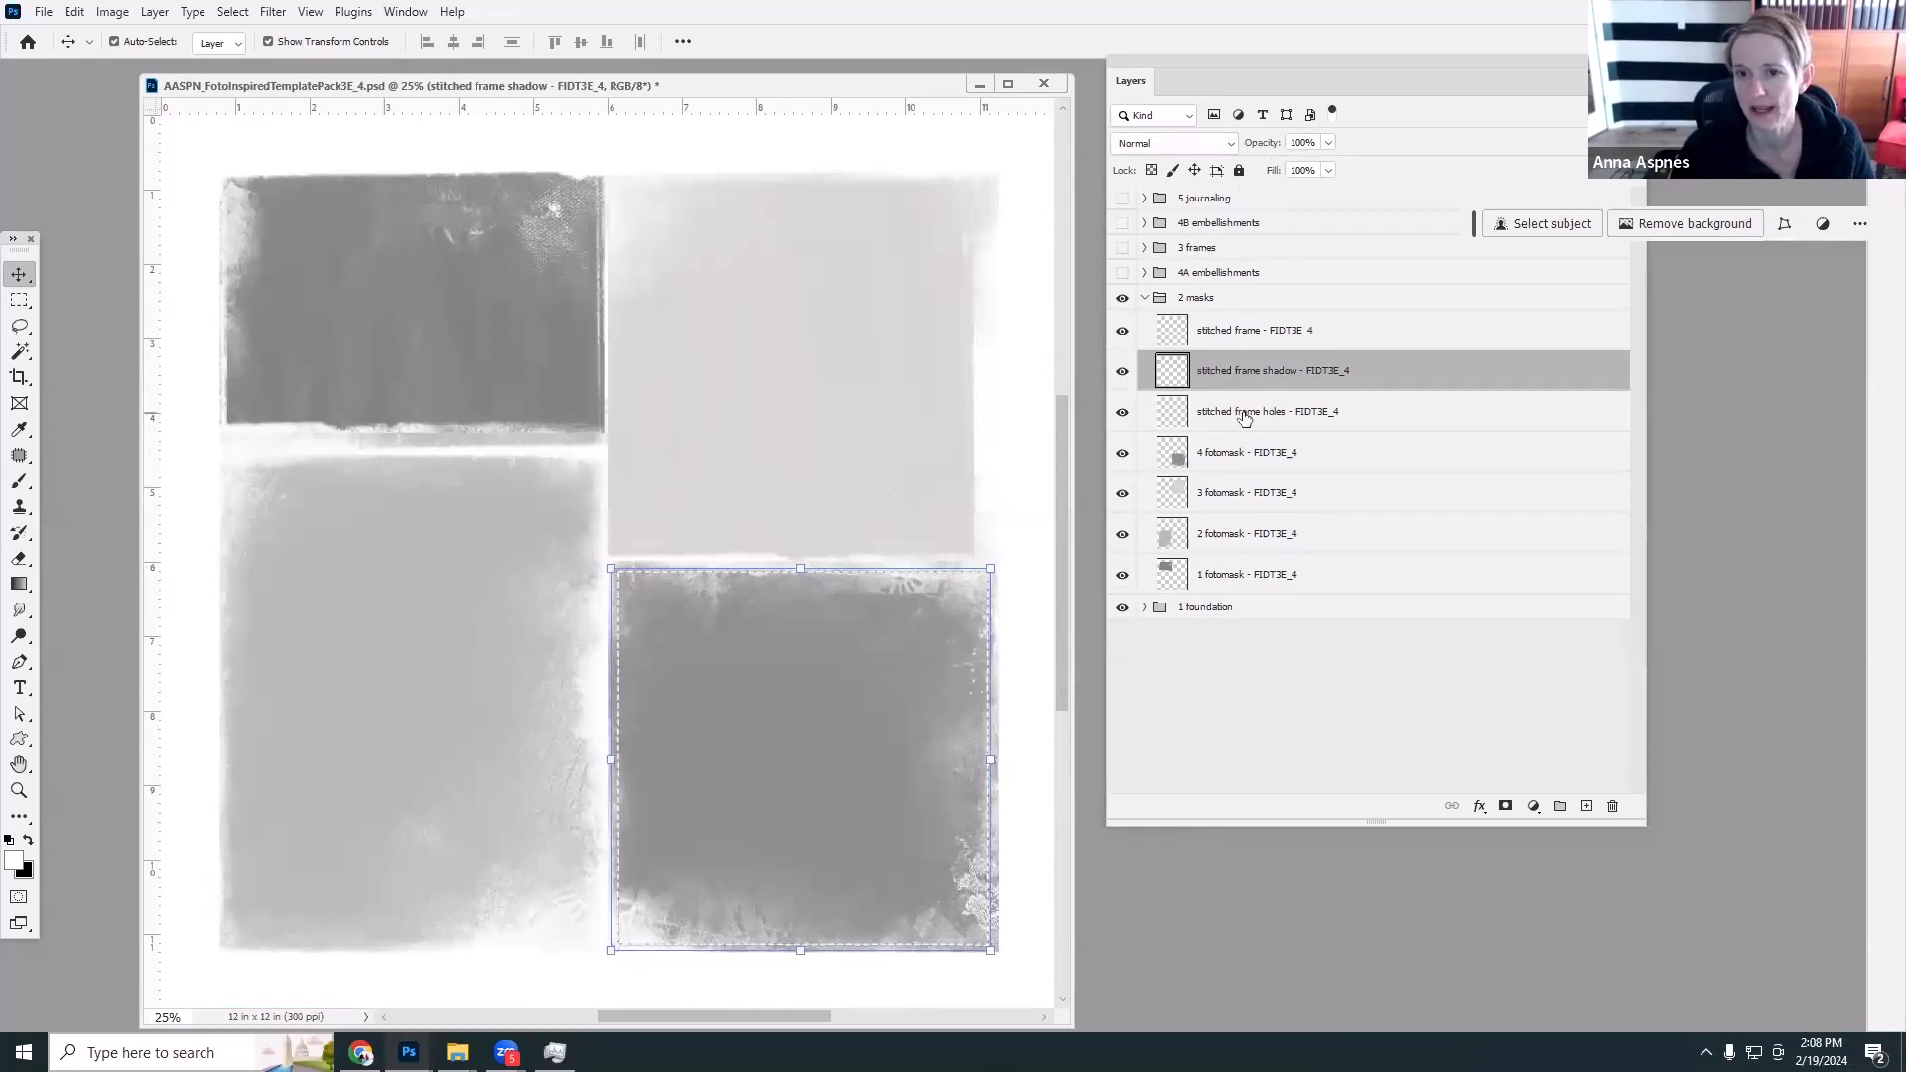
left_click(1122, 331)
left_click(1122, 371)
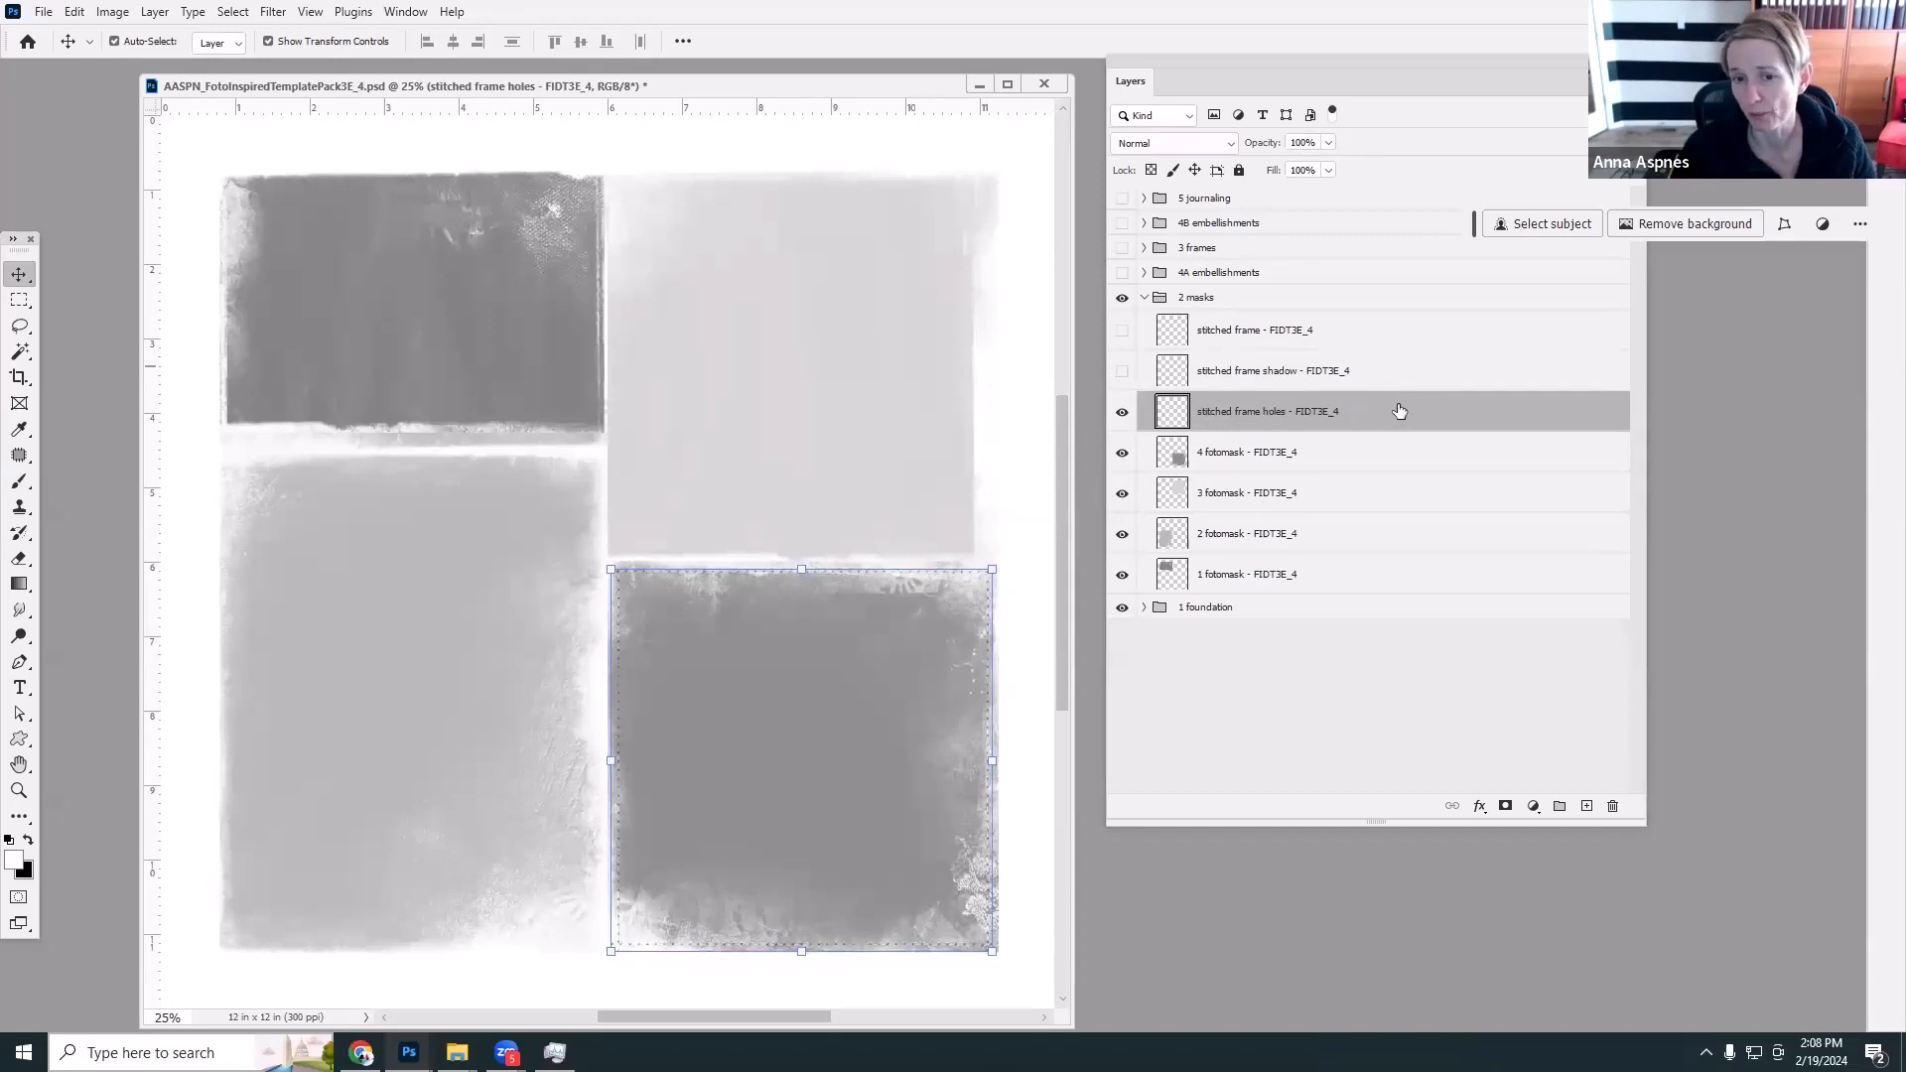
left_click(1123, 337)
left_click(1124, 376)
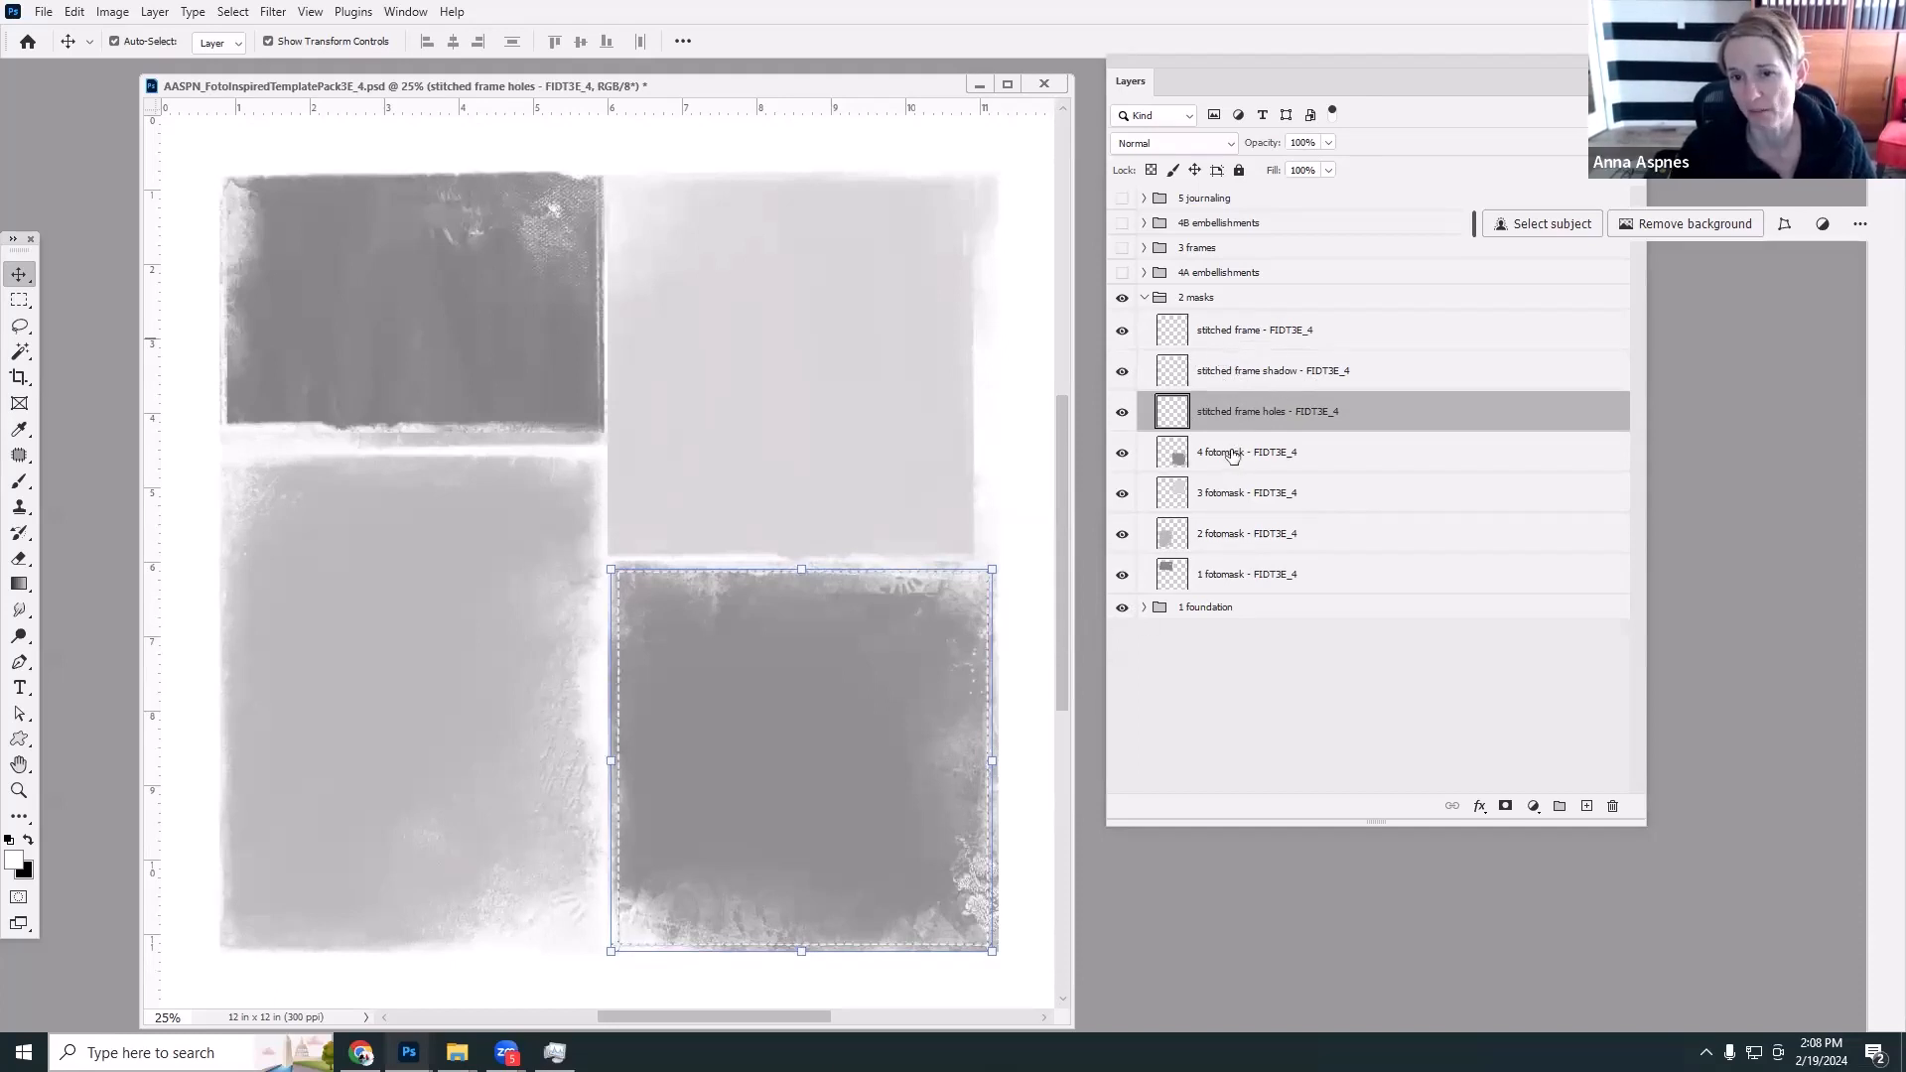
Toggle the visibility of the 4, 3, 2 and 1 fotomask layers in turn to identify each mask on the page.
left_click(1123, 453)
left_click(1122, 454)
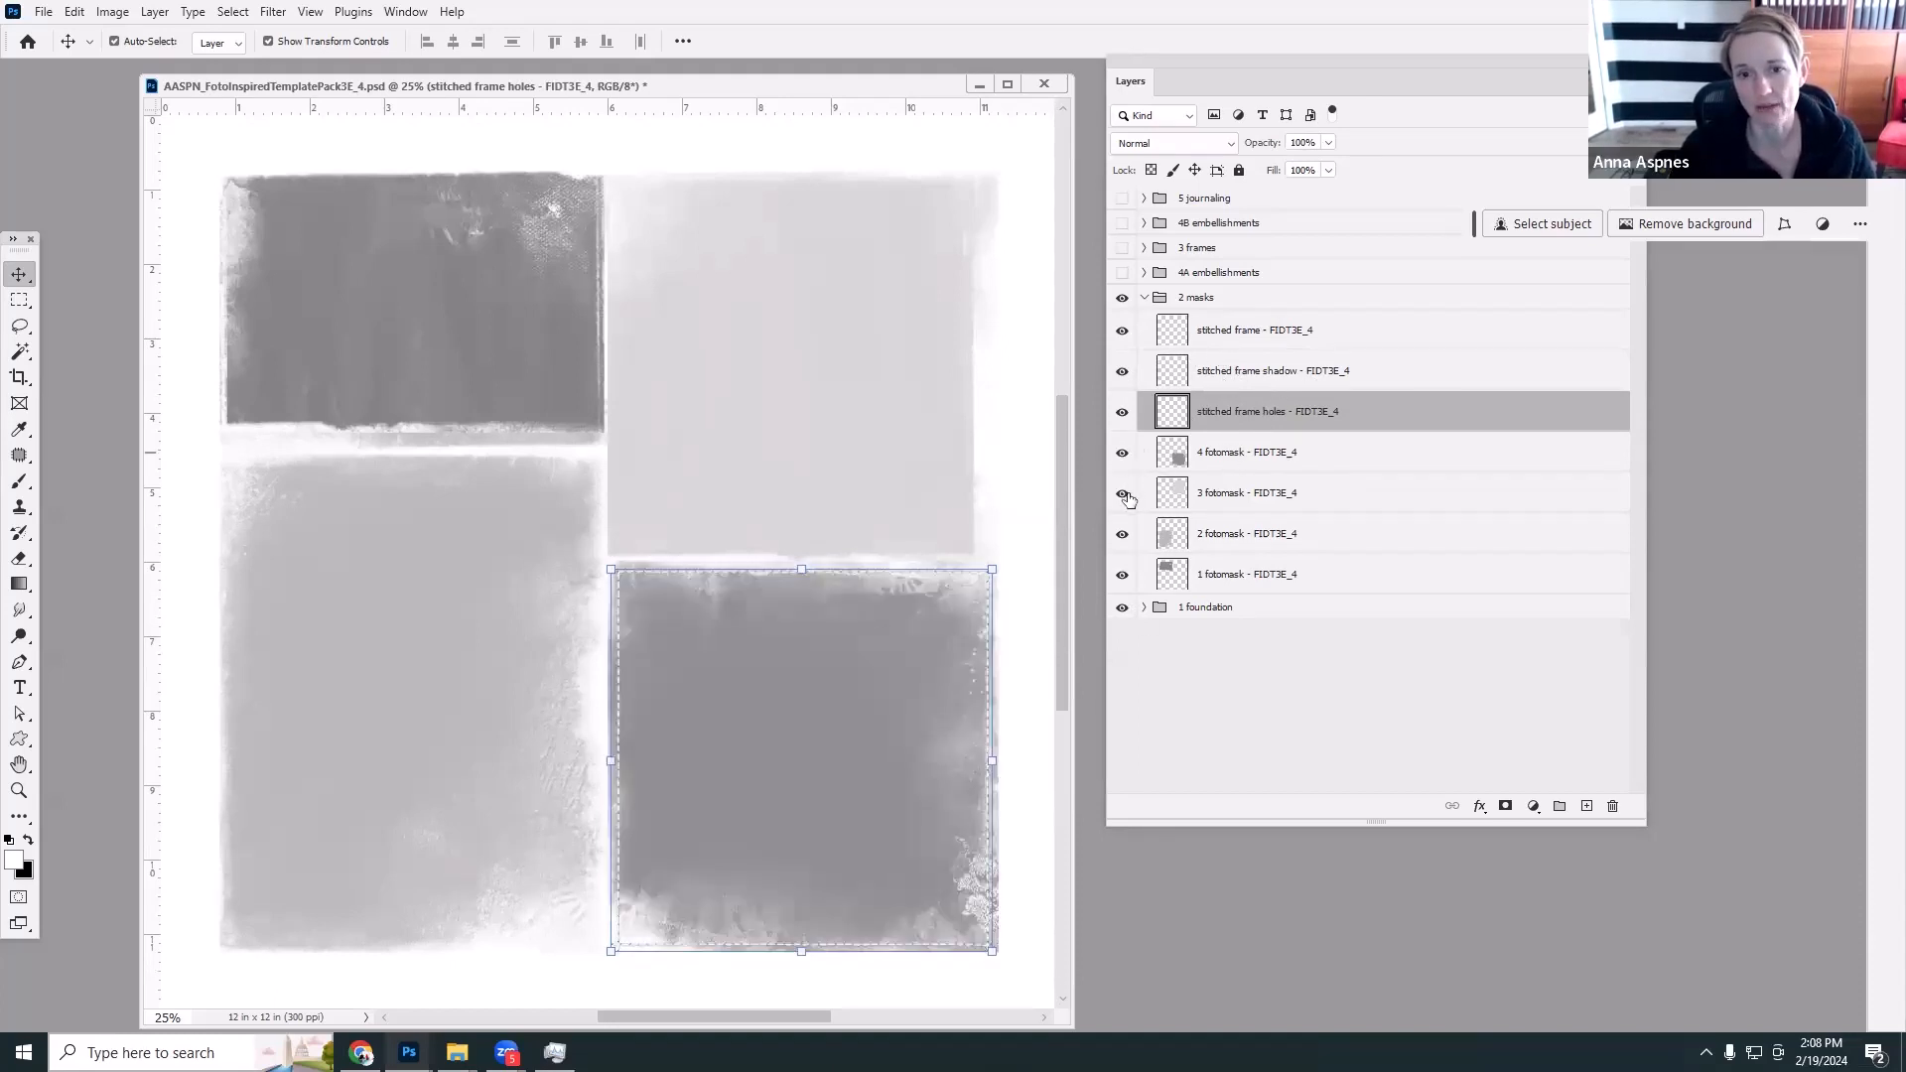
left_click(1123, 495)
left_click(1123, 495)
left_click(1122, 536)
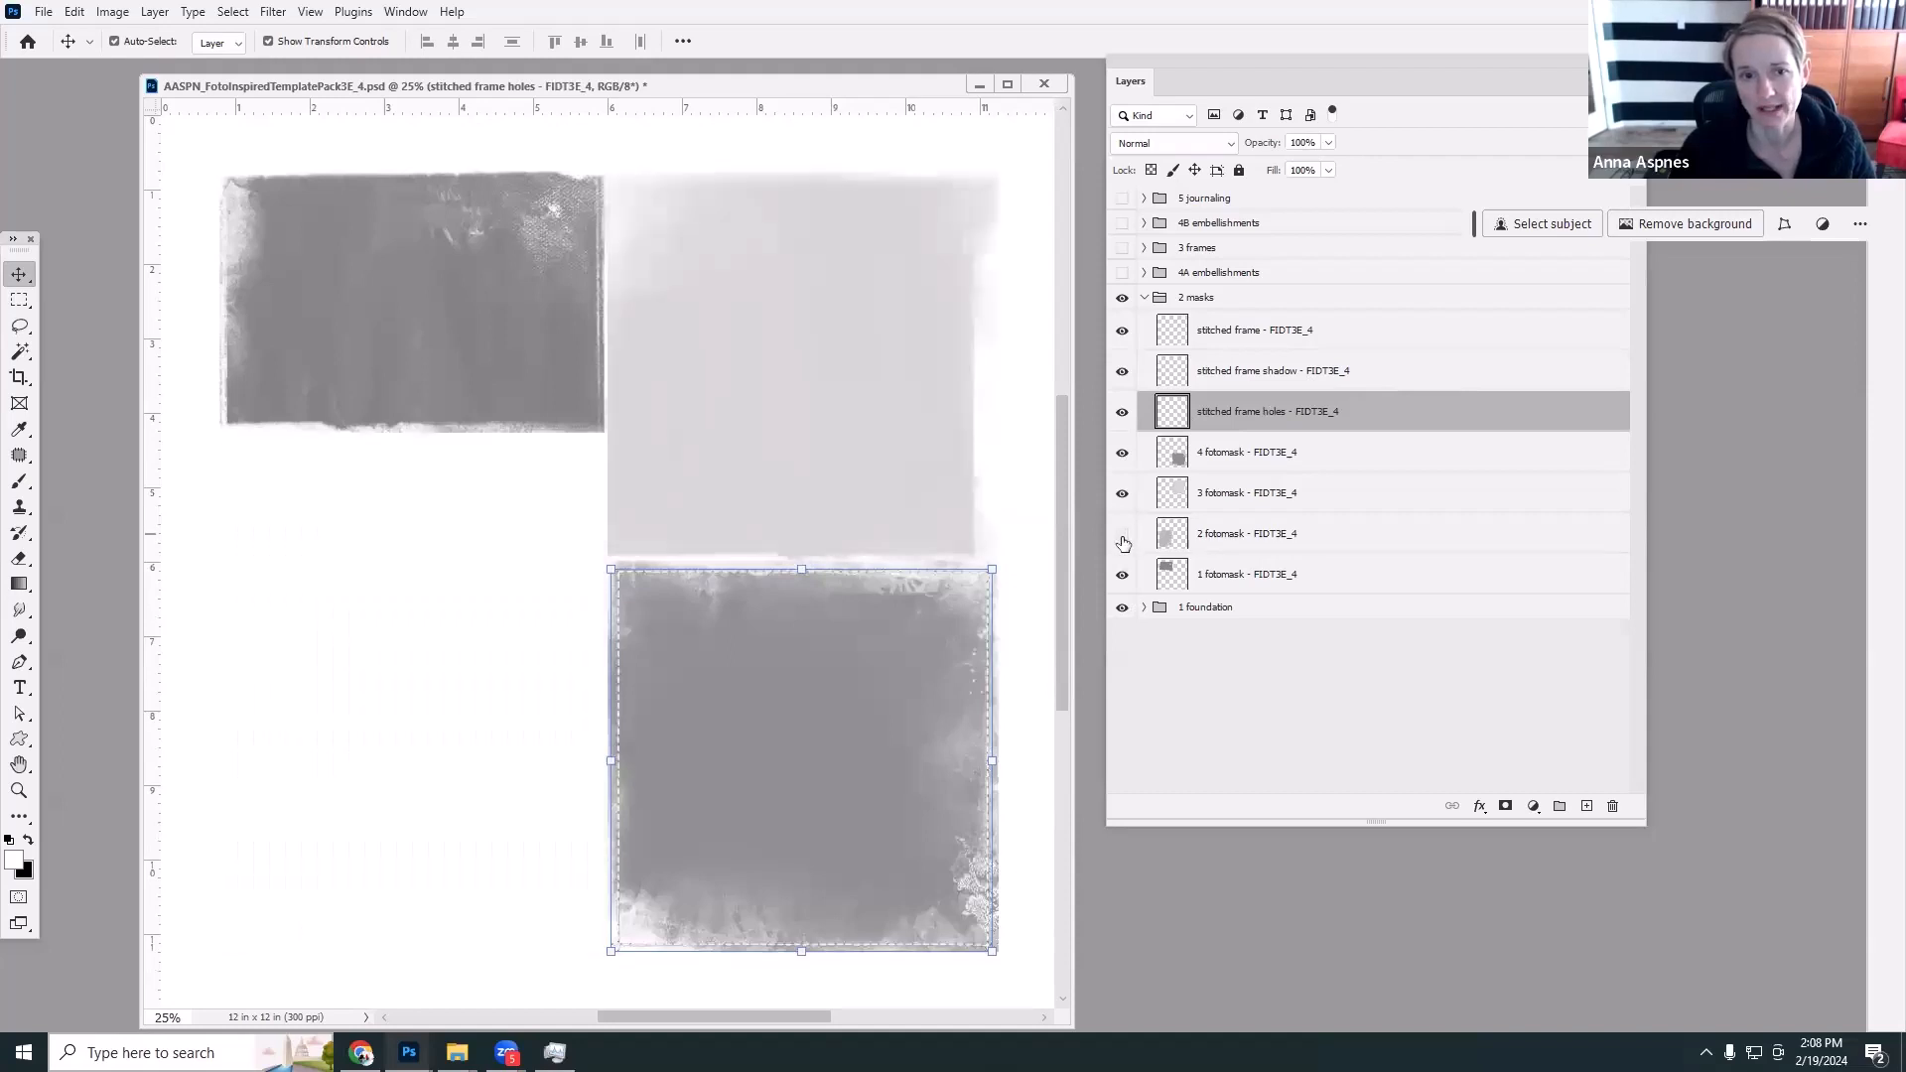
left_click(1122, 536)
left_click(1122, 576)
left_click(1123, 576)
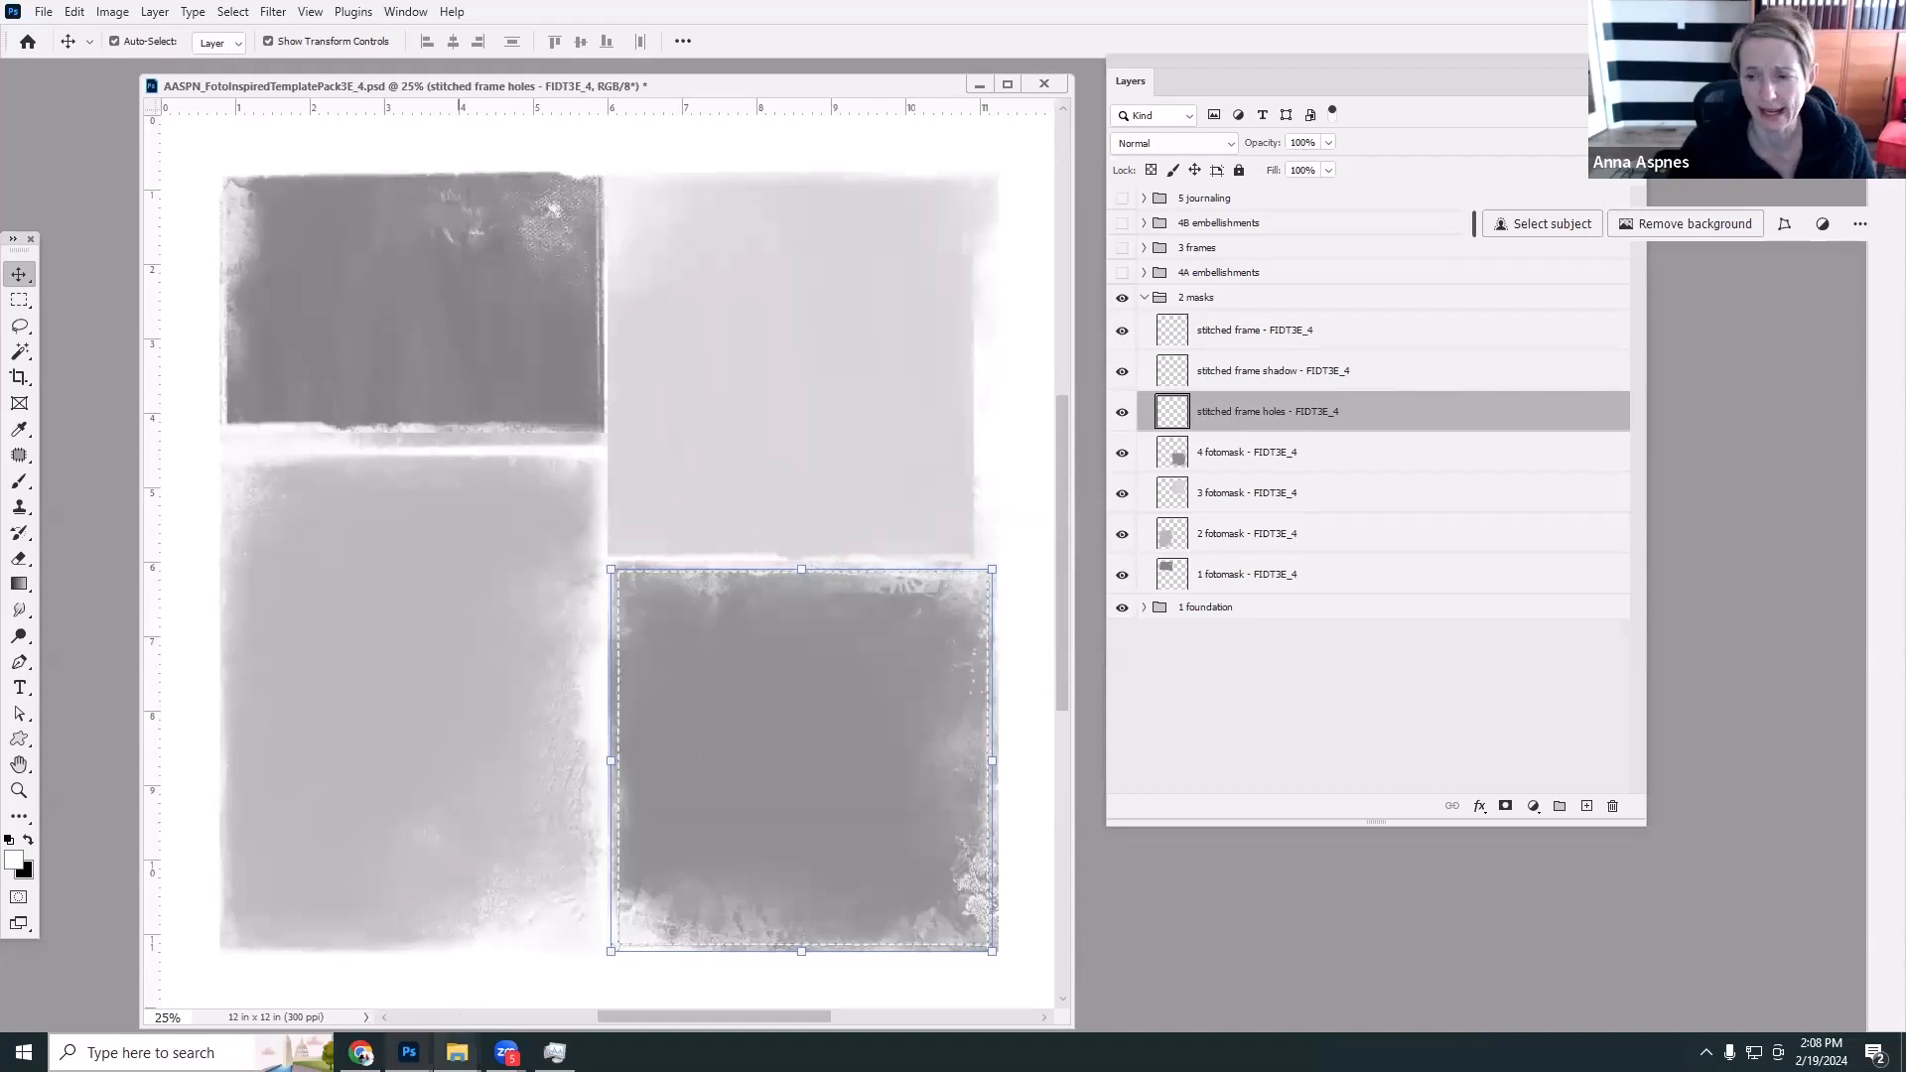
Open the photo IMG_6646 from the 2Photos folder of FIDT 3E in Photoshop.
mouse_move(444, 1035)
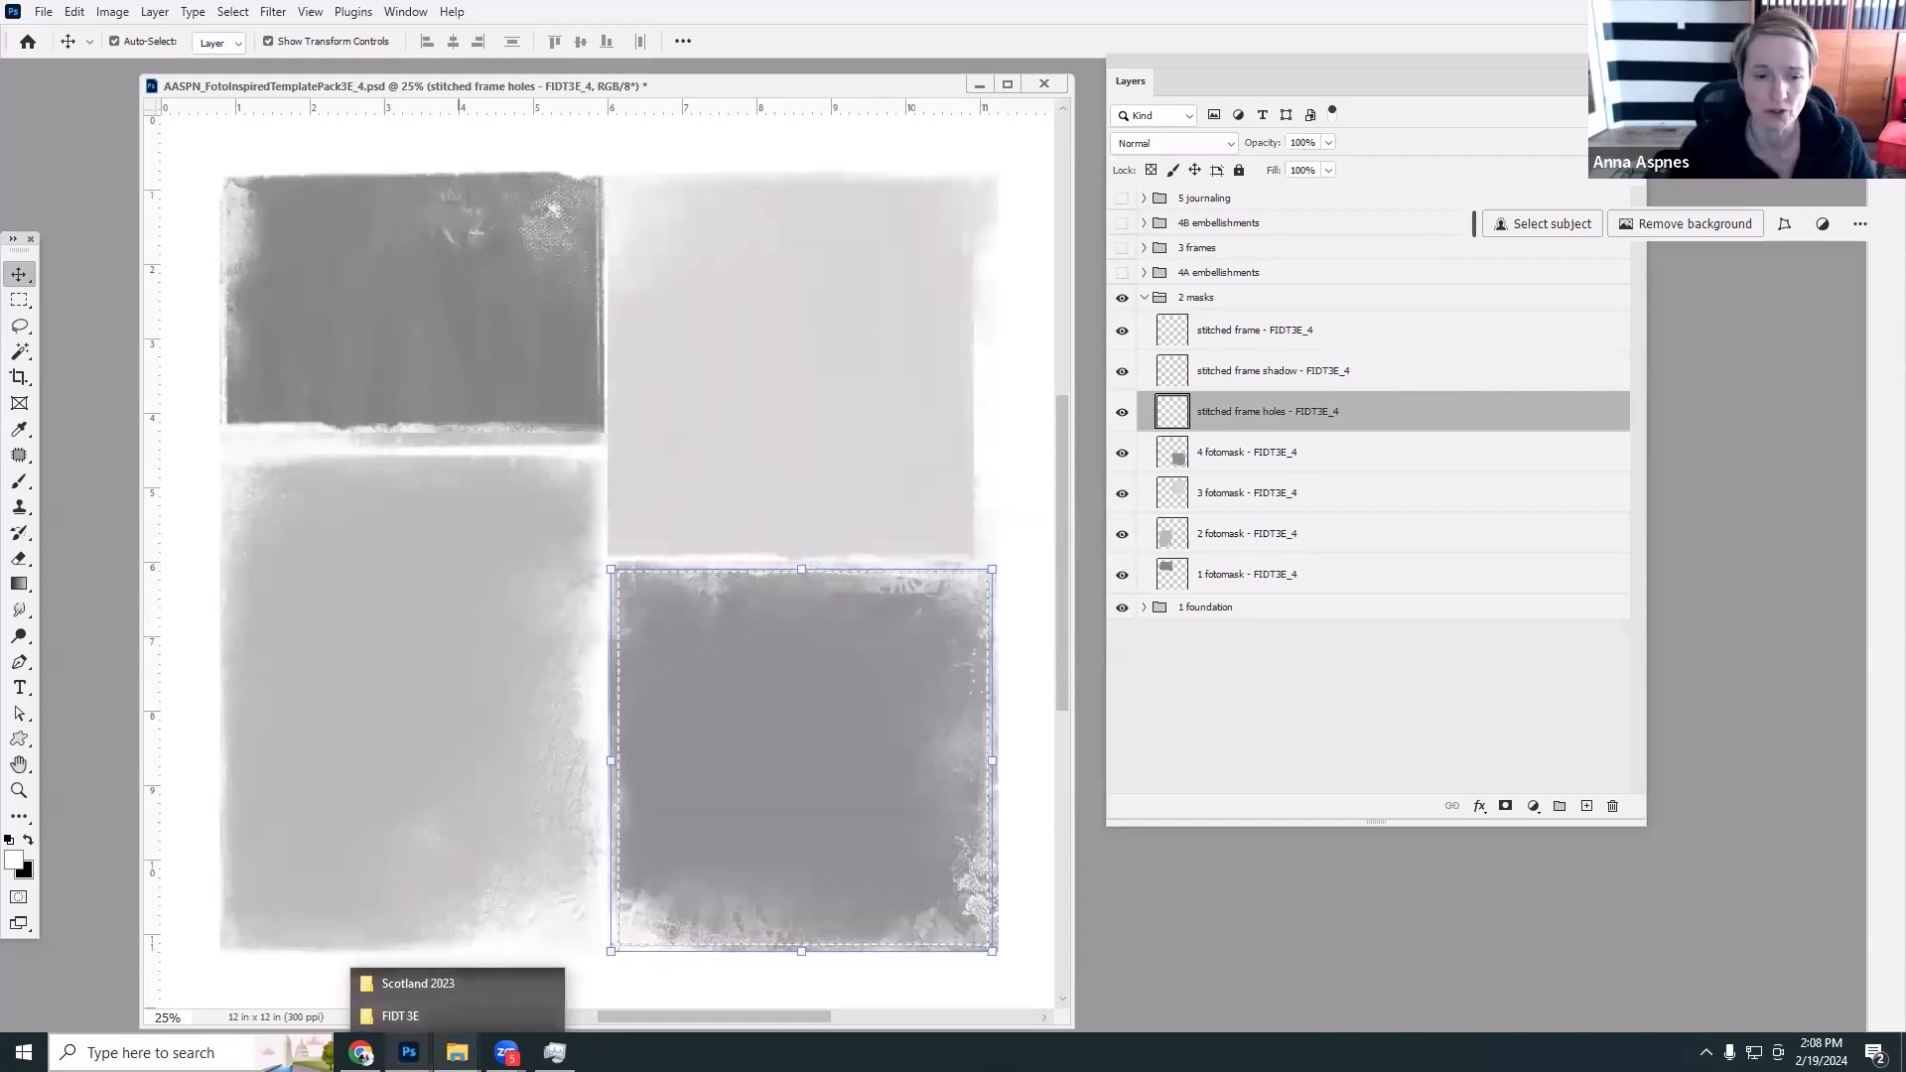
left_click(431, 1015)
double_click(609, 238)
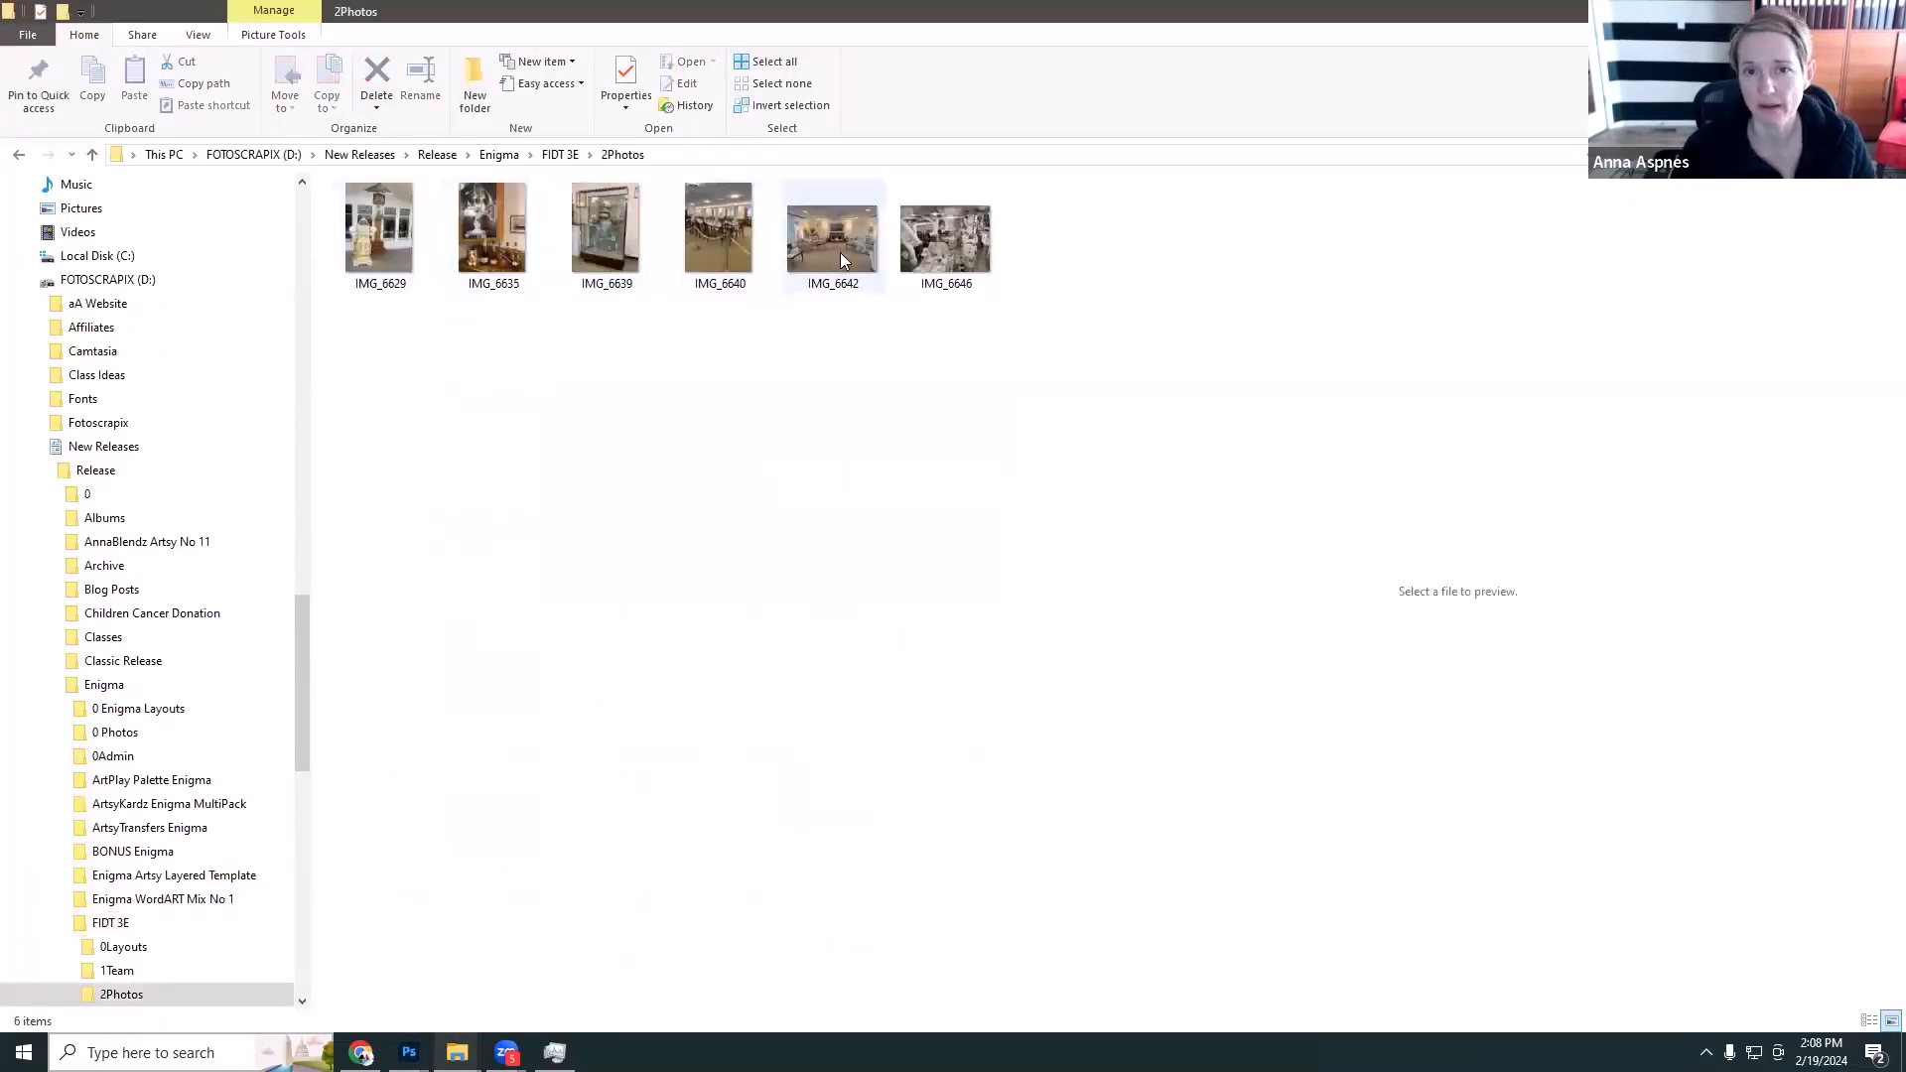
left_click(950, 245)
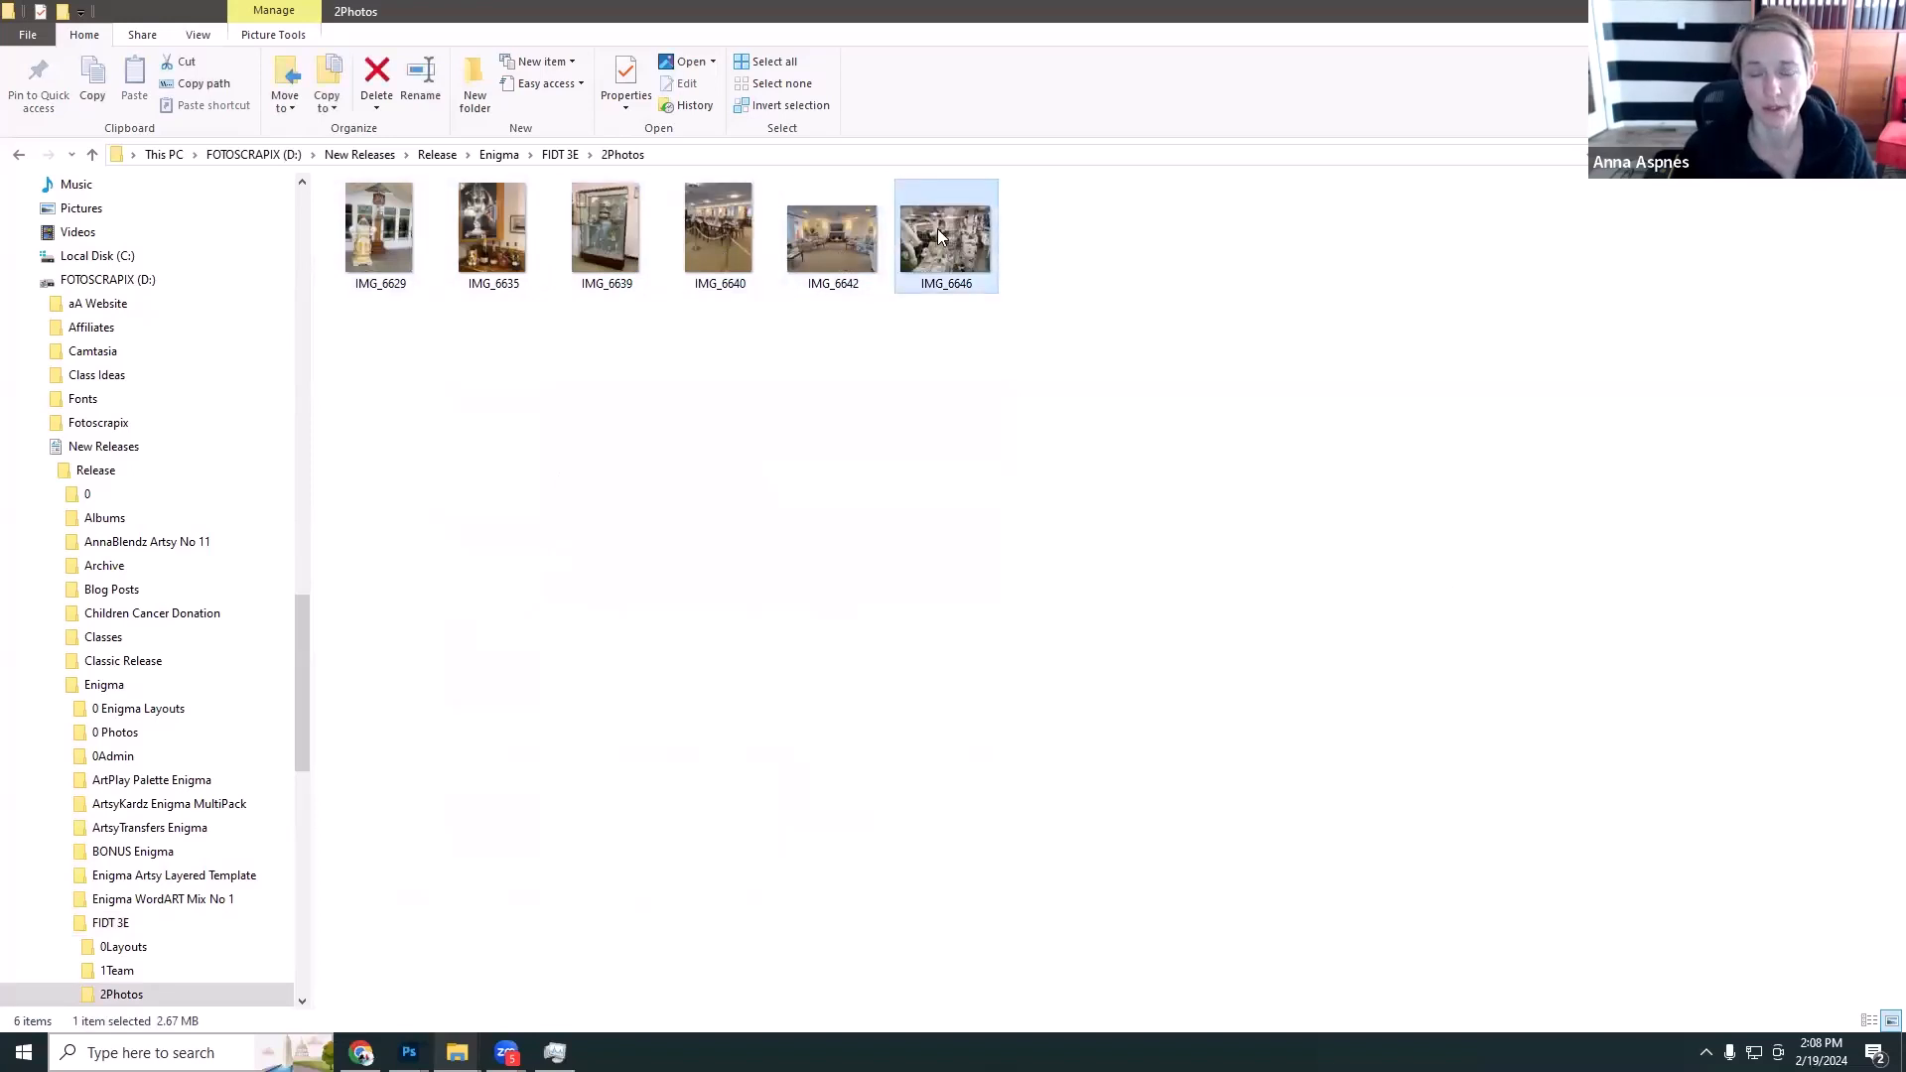
left_click_drag(970, 256, 72, 139)
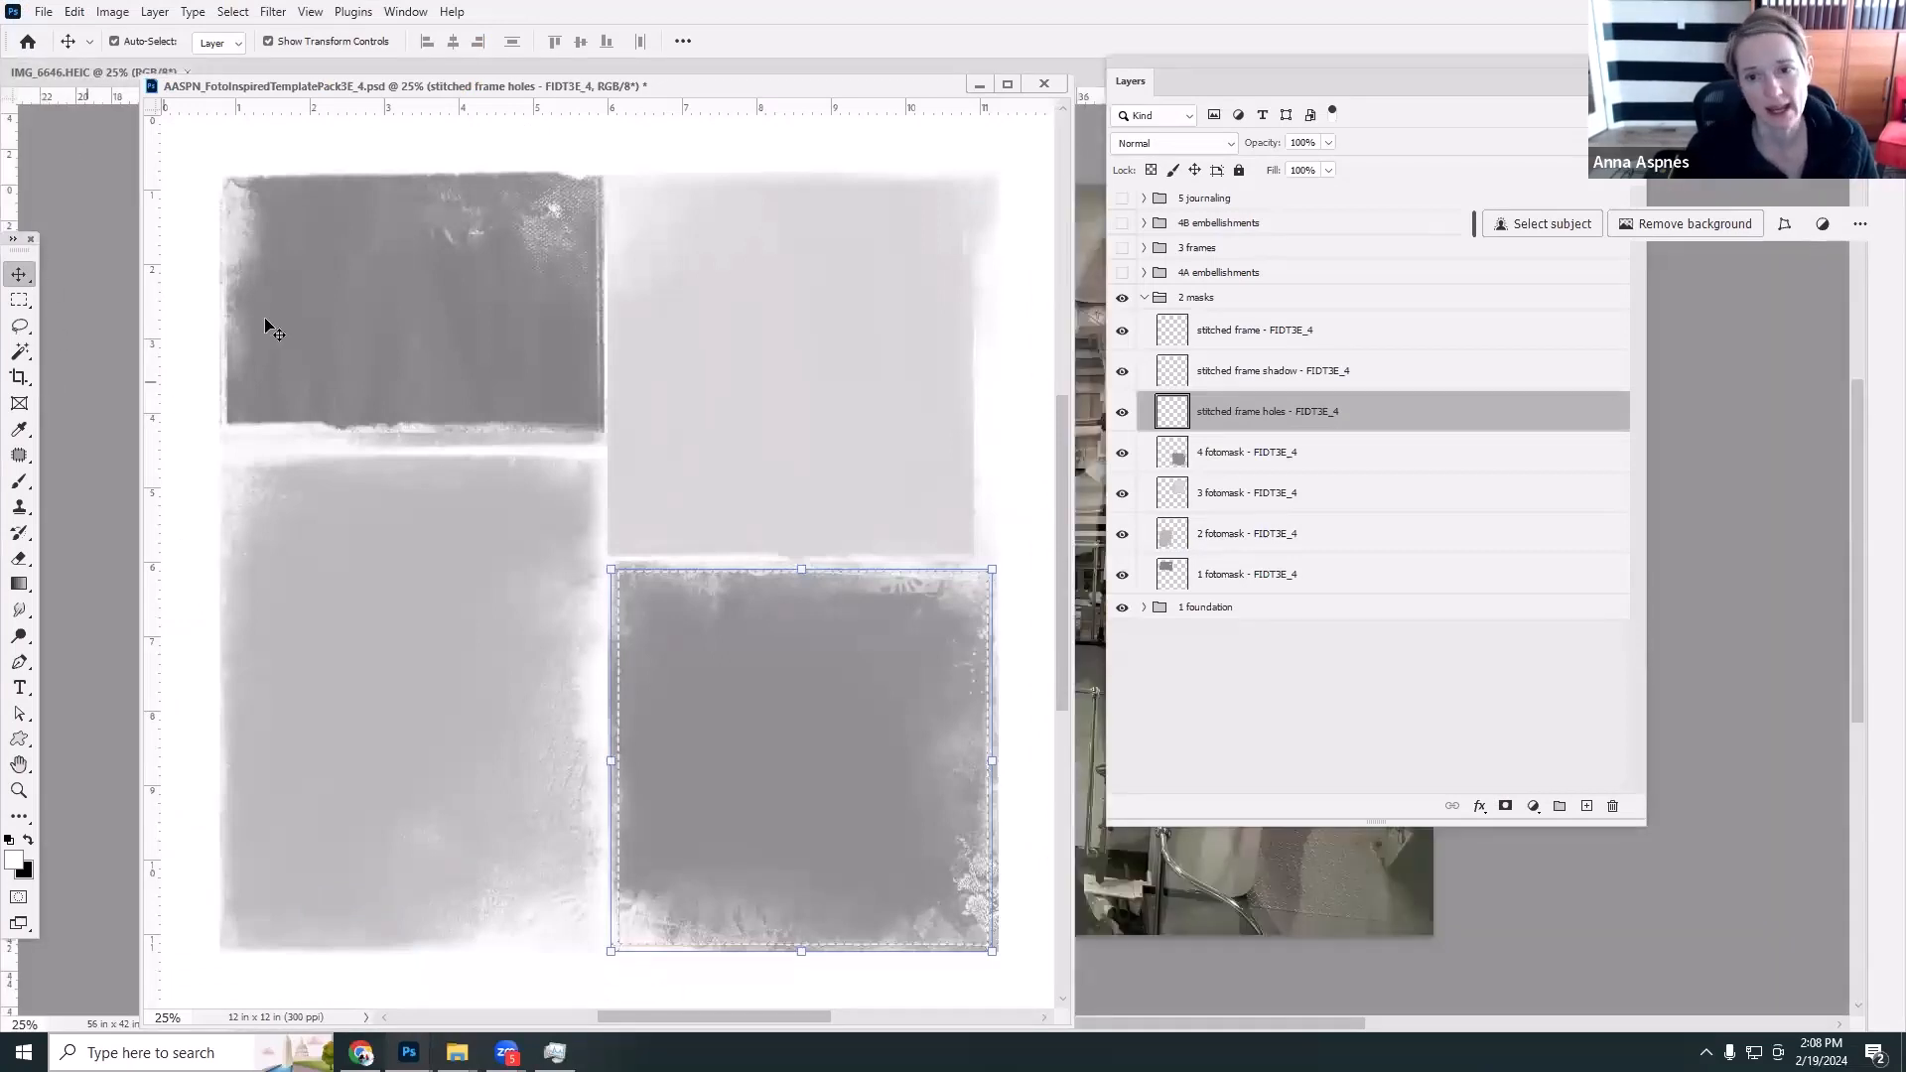
Copy the IMG_6646 photo directly above the 1 fotomask layer, converting its colors, position it over that mask, and select the photo layer.
left_click(1199, 582)
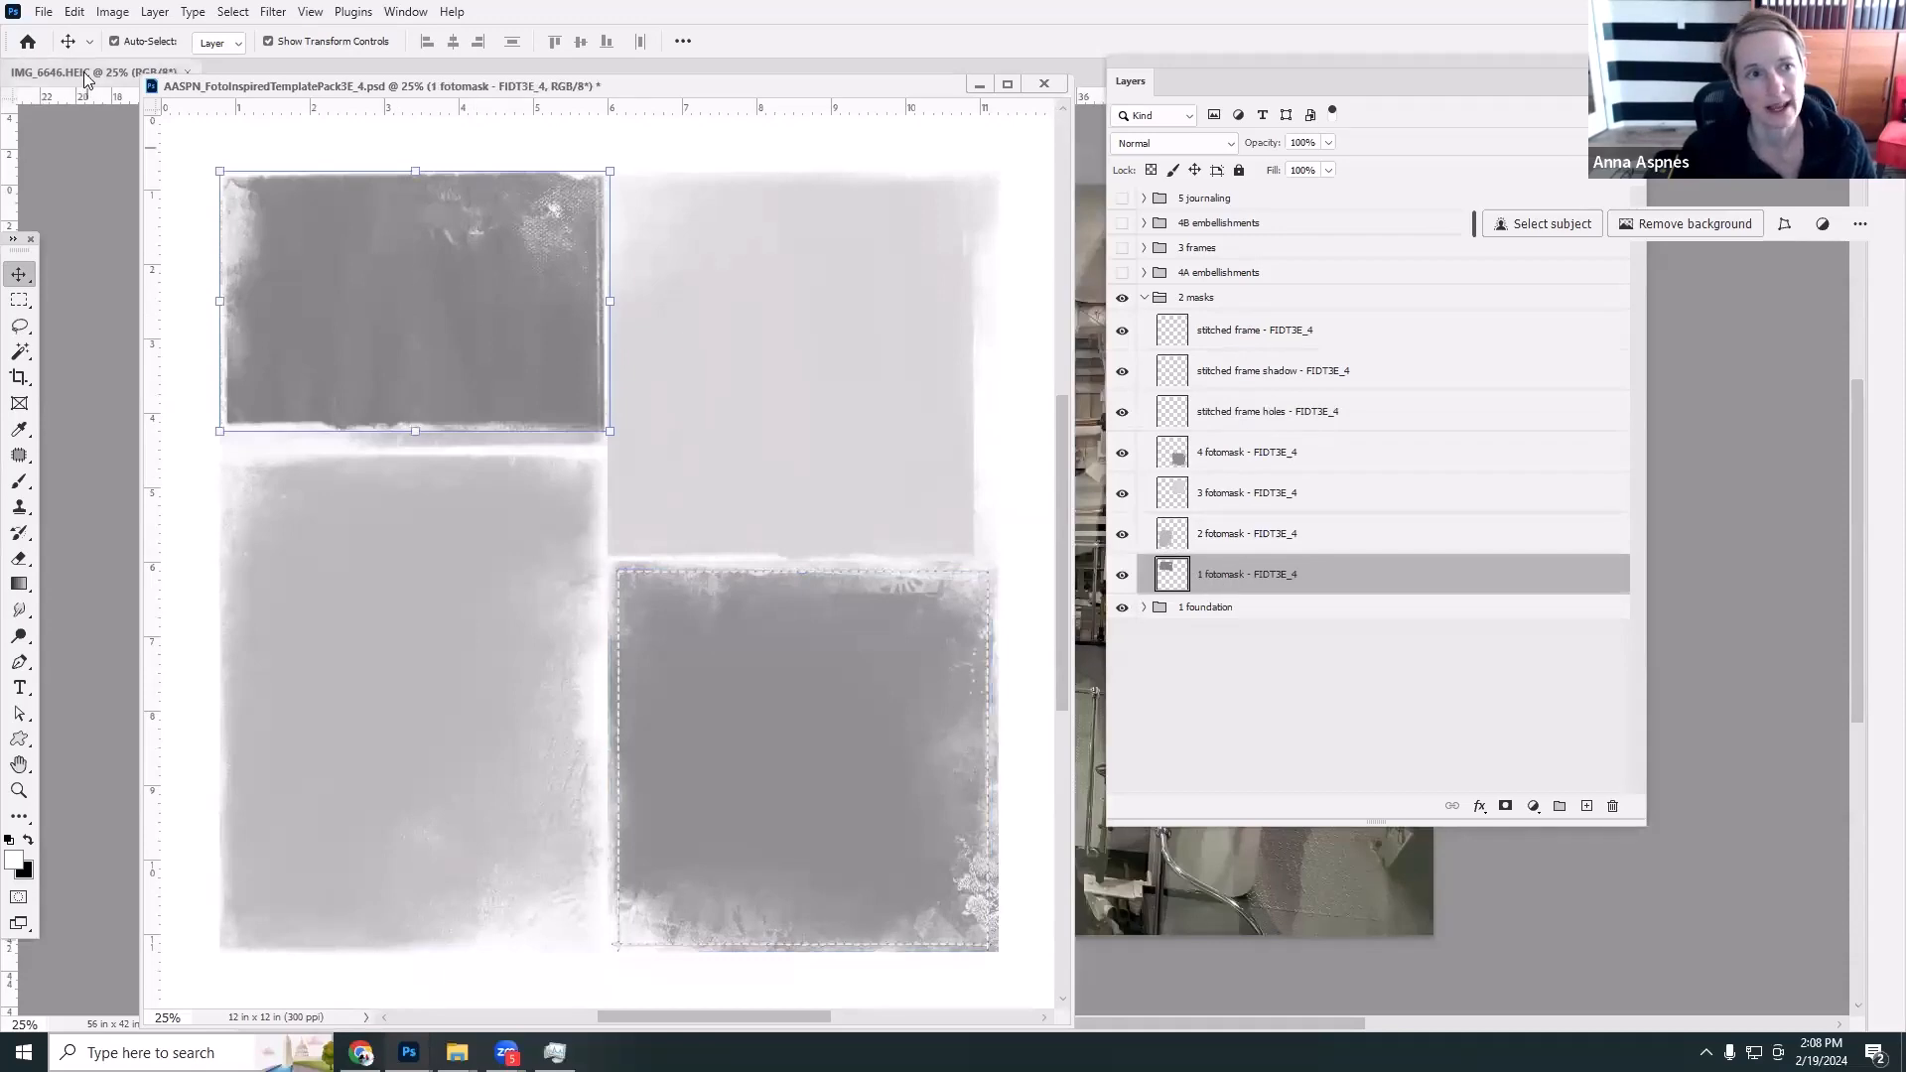
left_click_drag(88, 73, 397, 290)
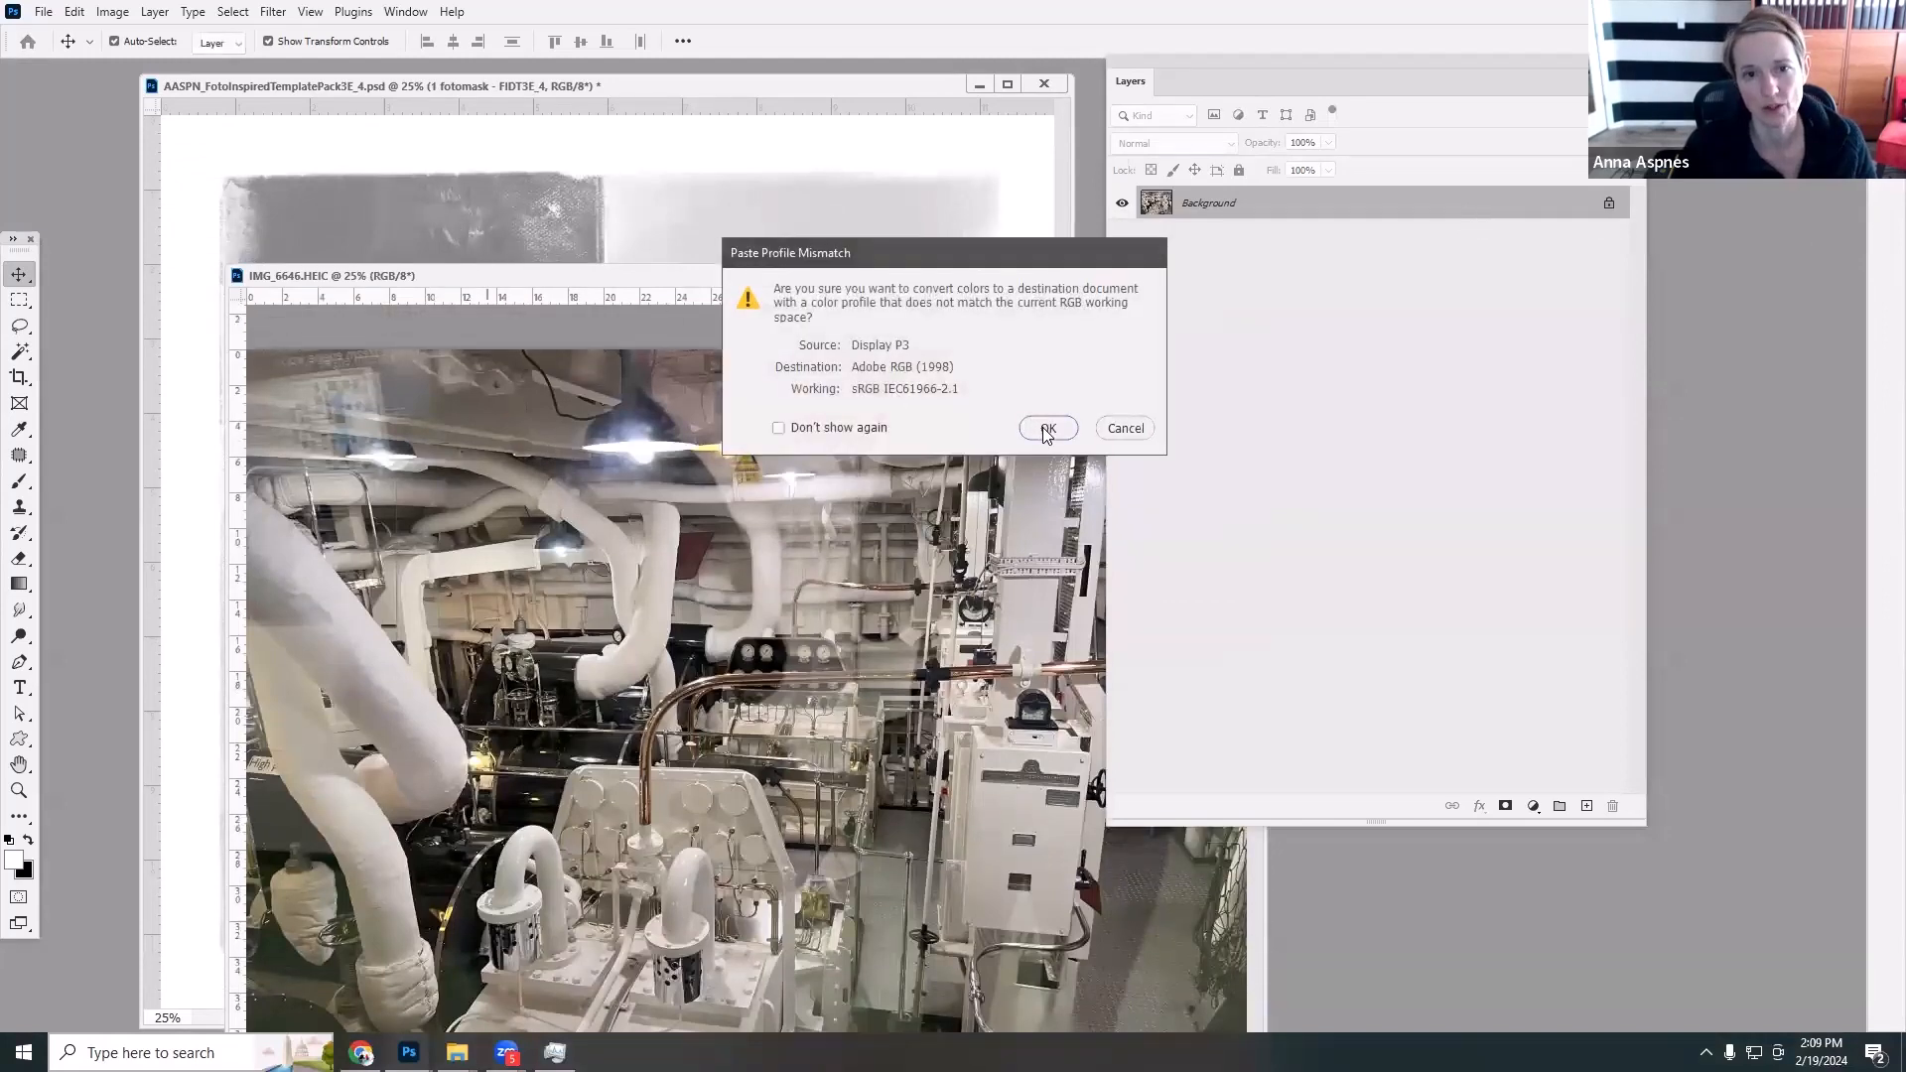
left_click(1037, 425)
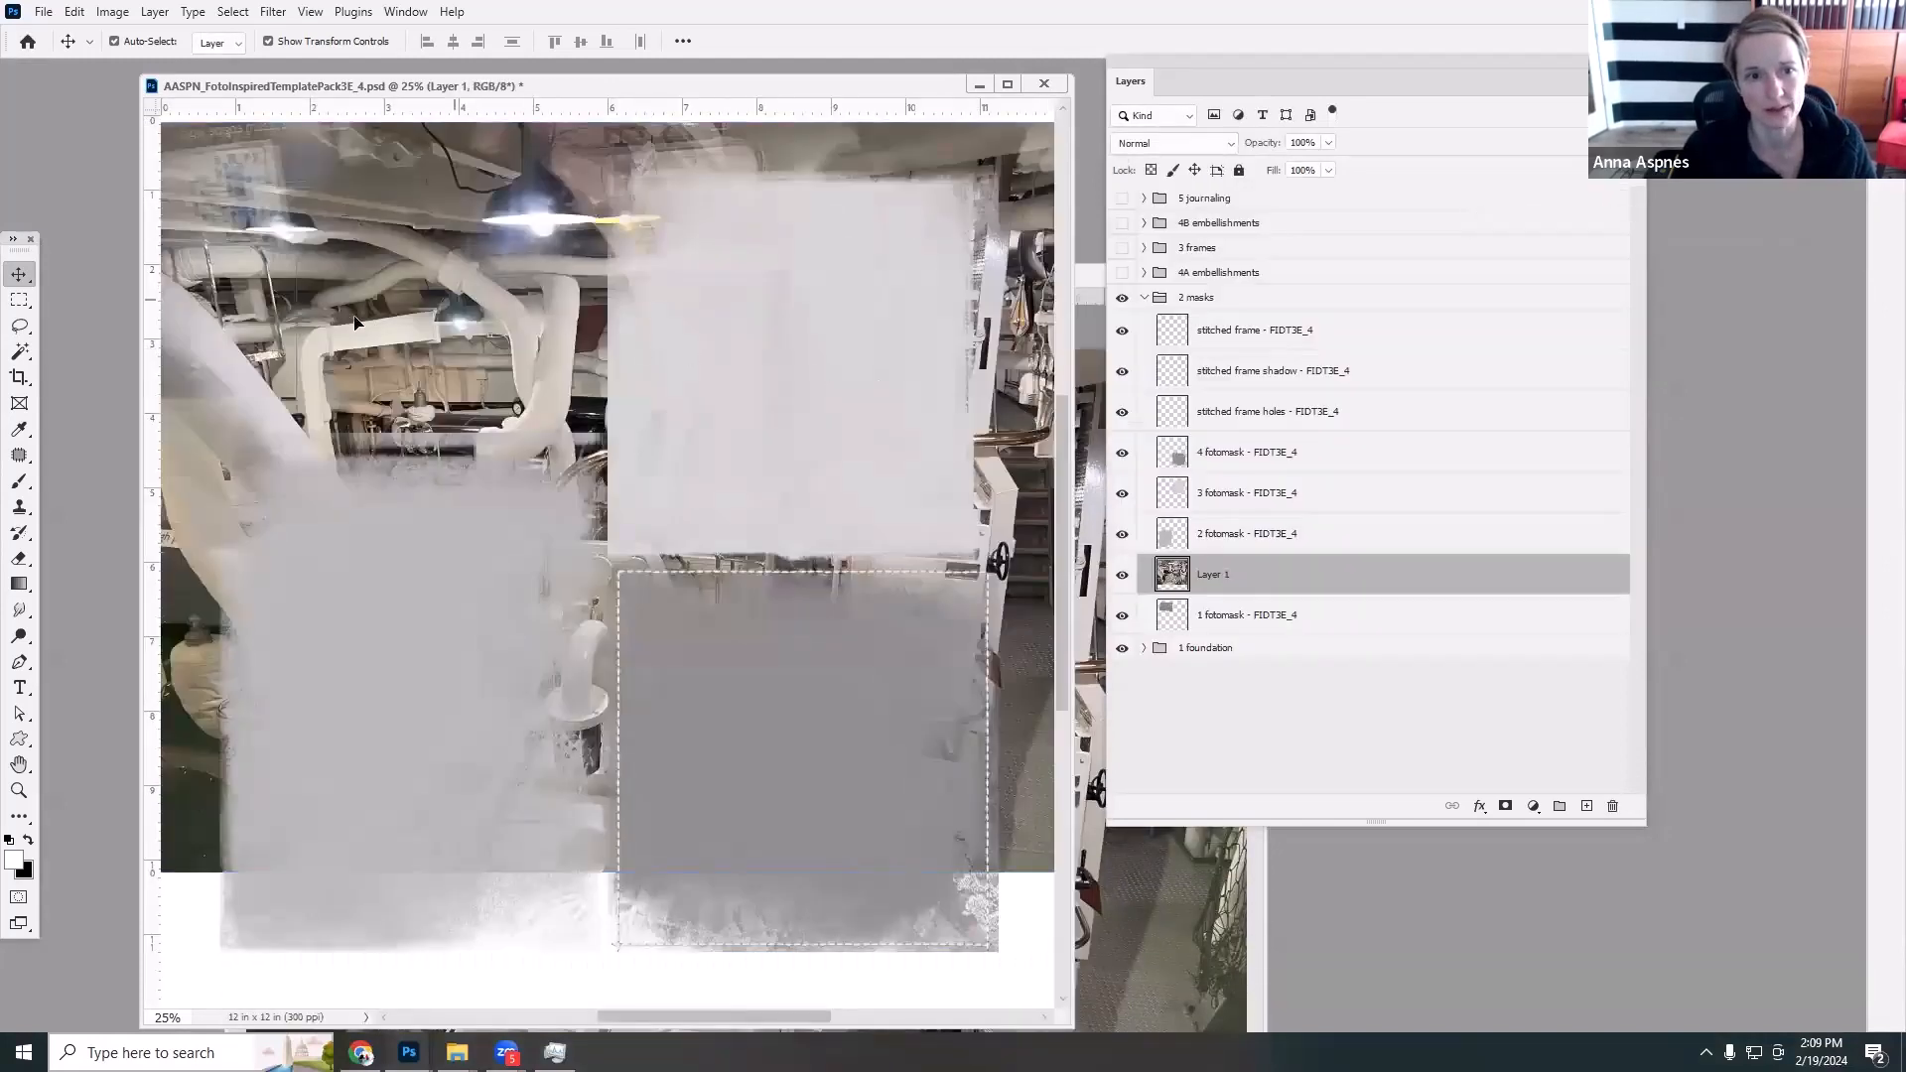
left_click_drag(475, 303, 411, 297)
left_click(1205, 624)
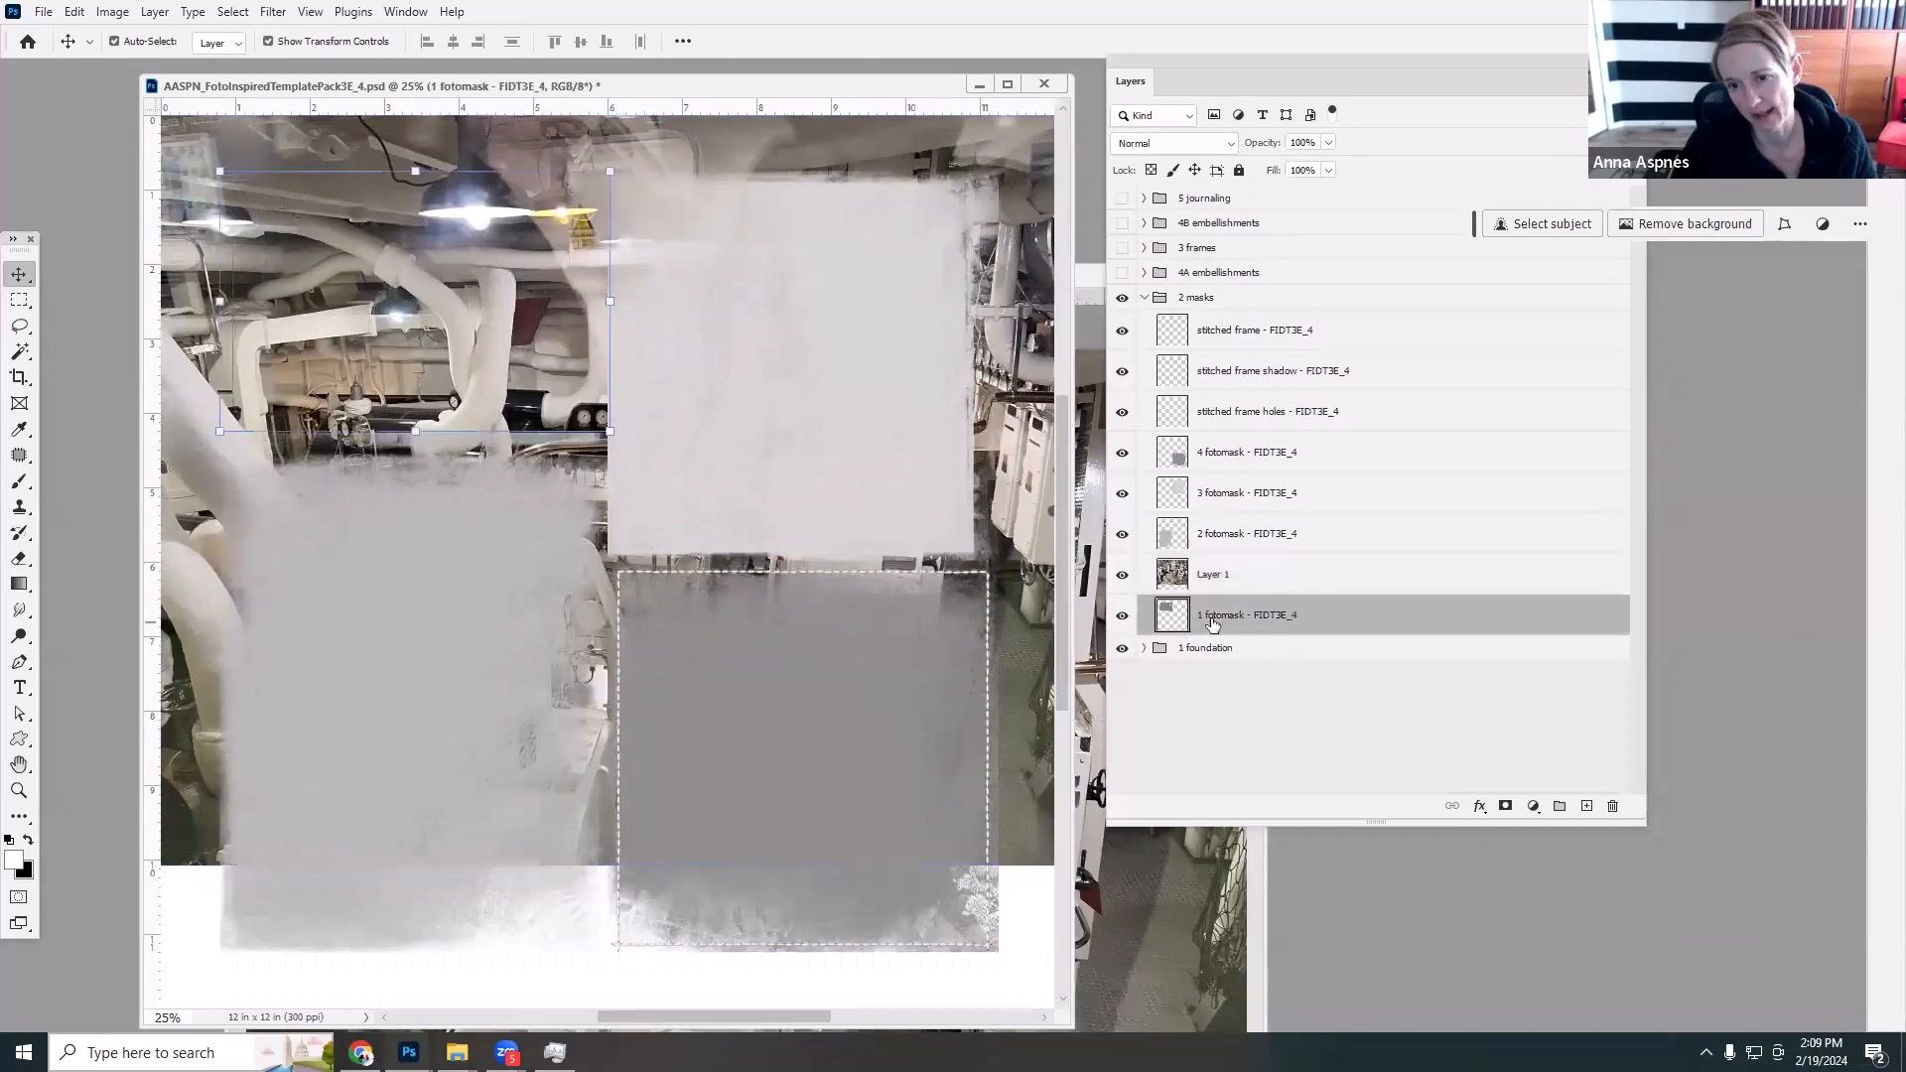
left_click(1181, 576)
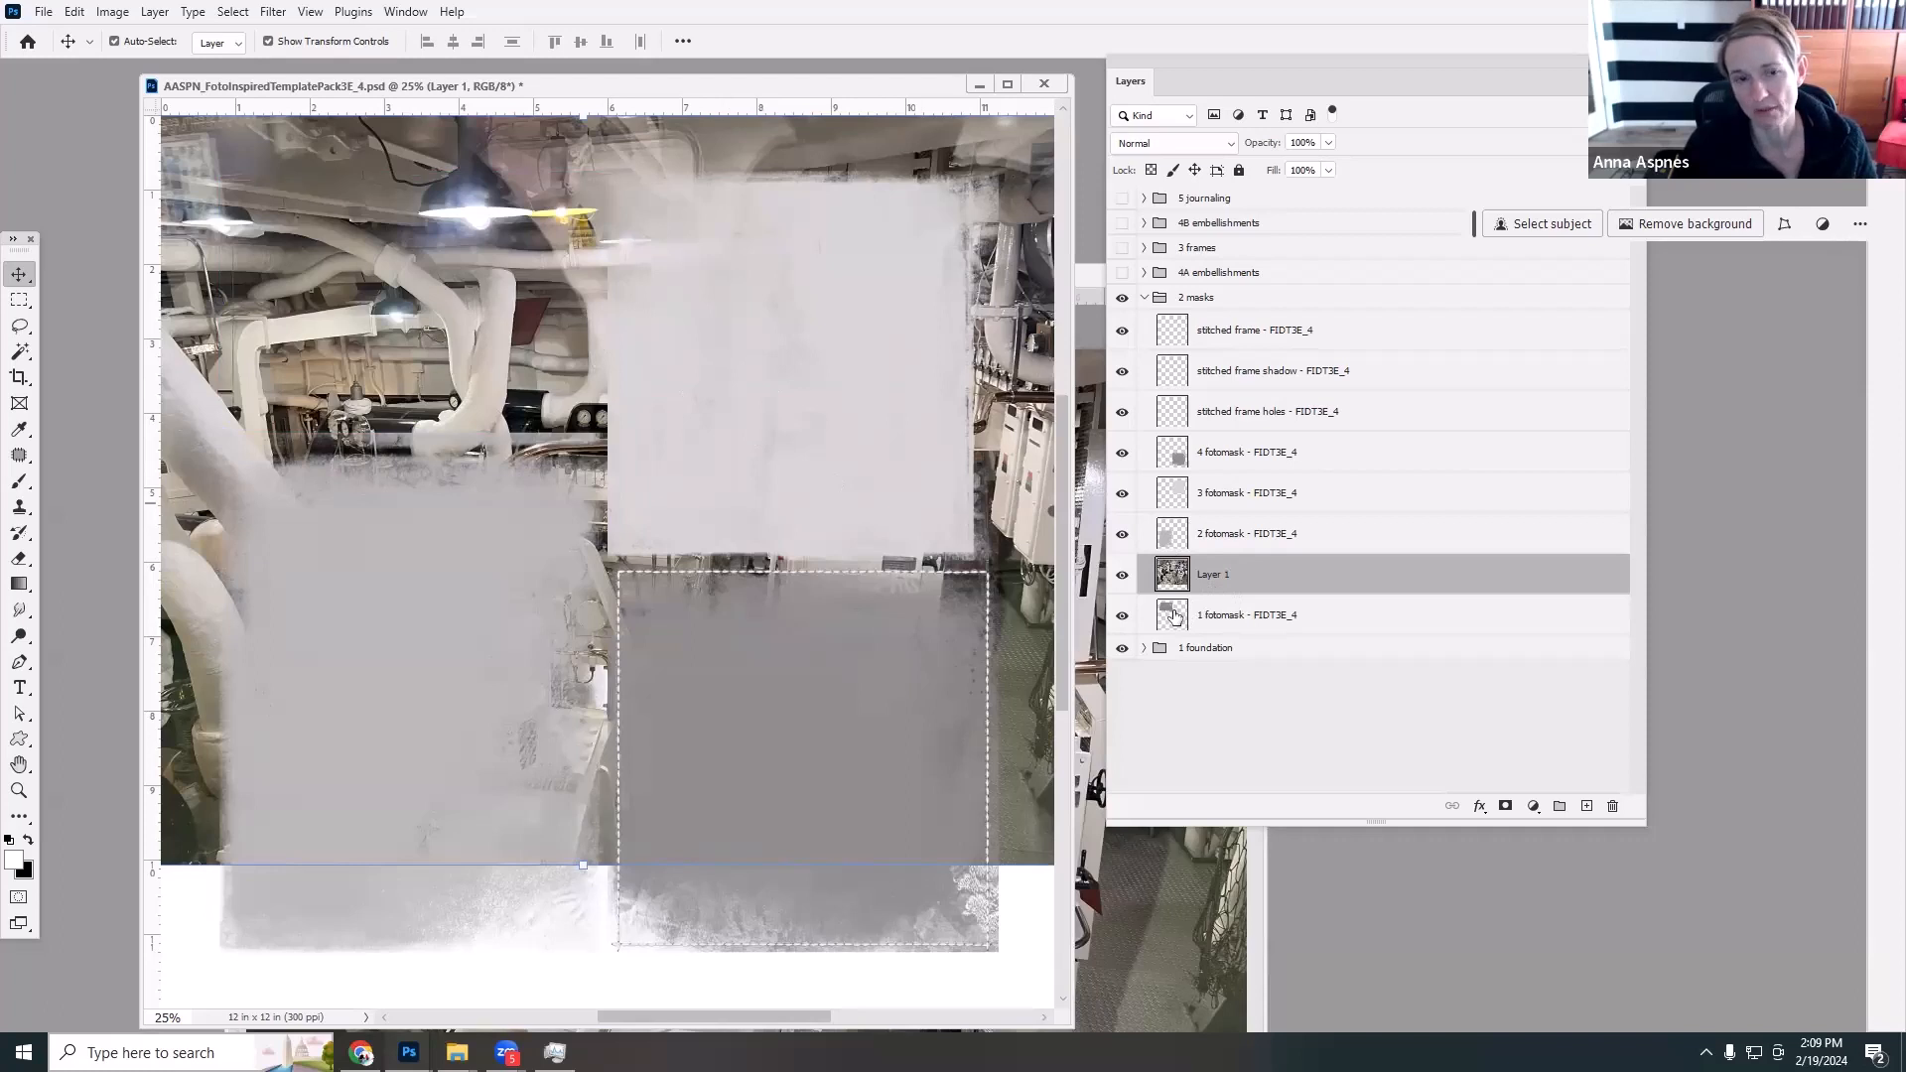
Hide the copied photo layer, move the IMG_6646 photo window aside to uncover the template, and select the 1 fotomask layer.
left_click(1122, 575)
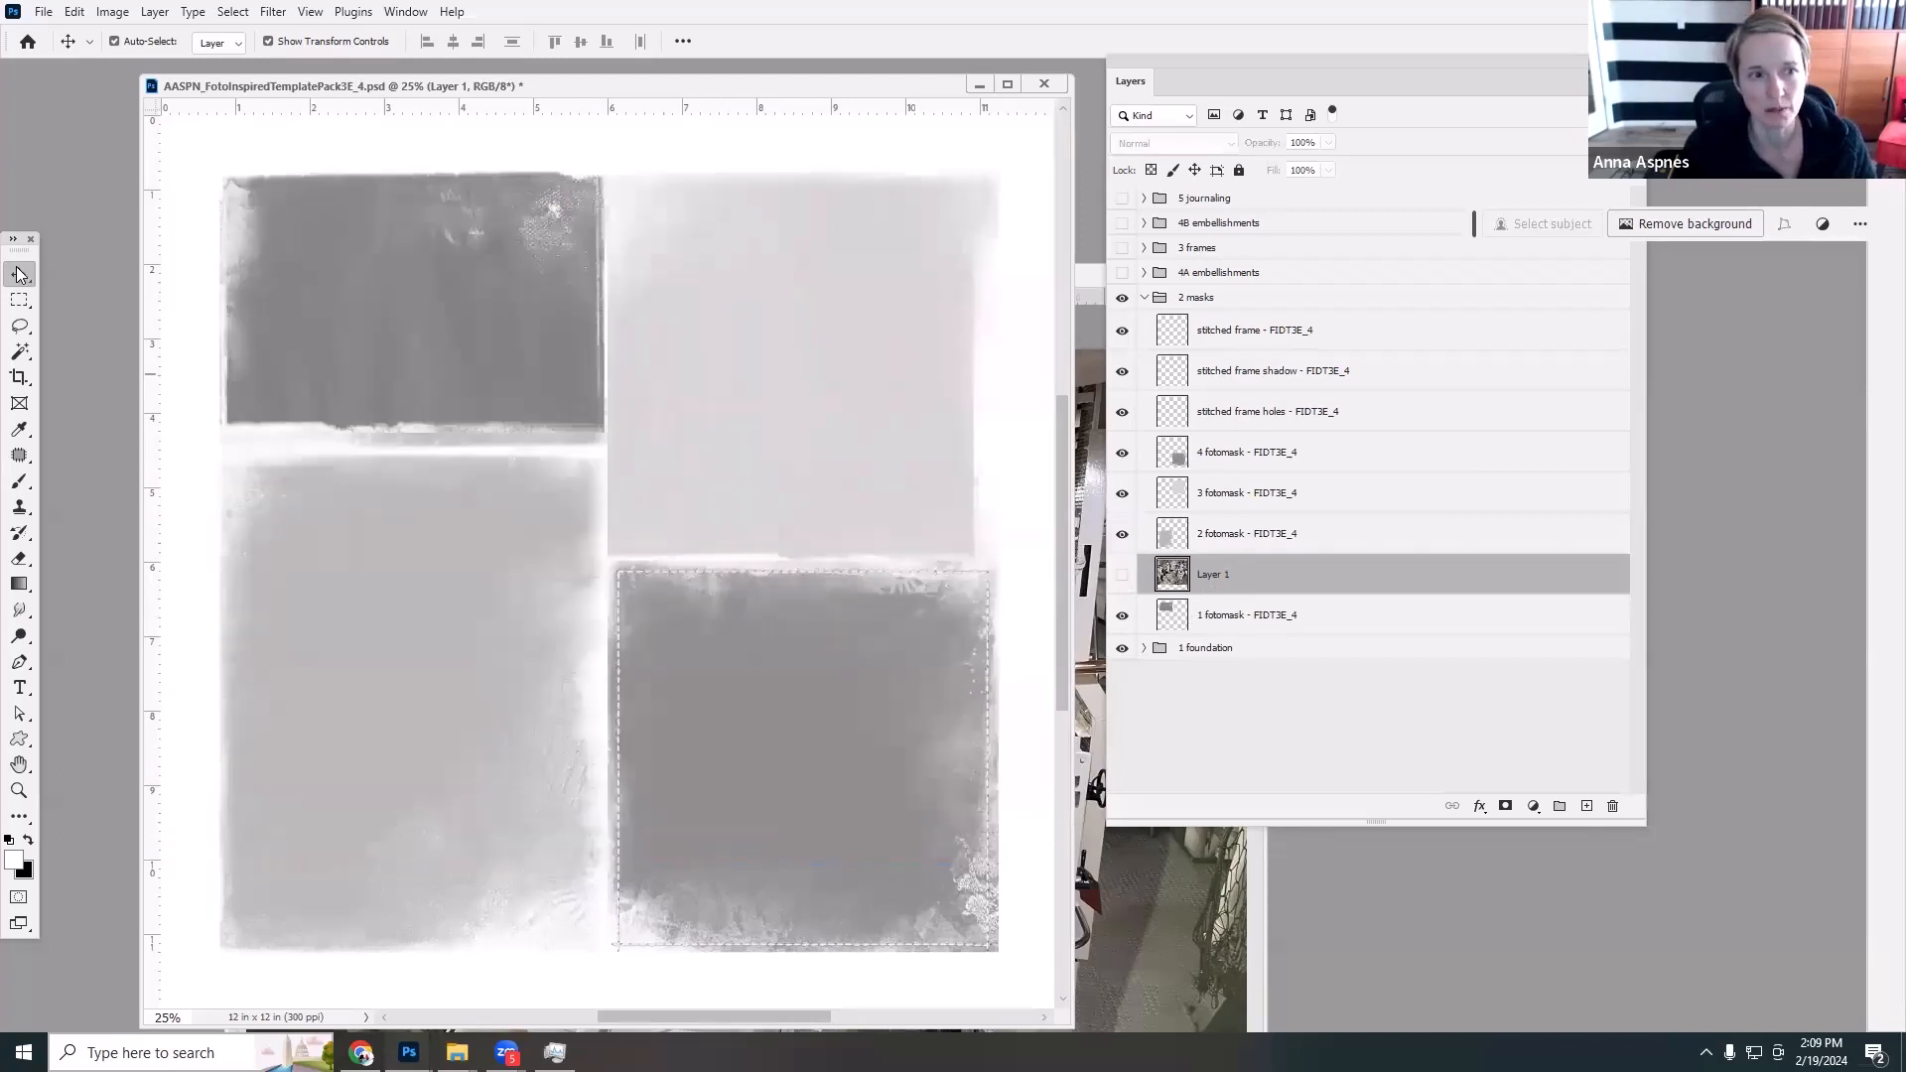
left_click(1096, 442)
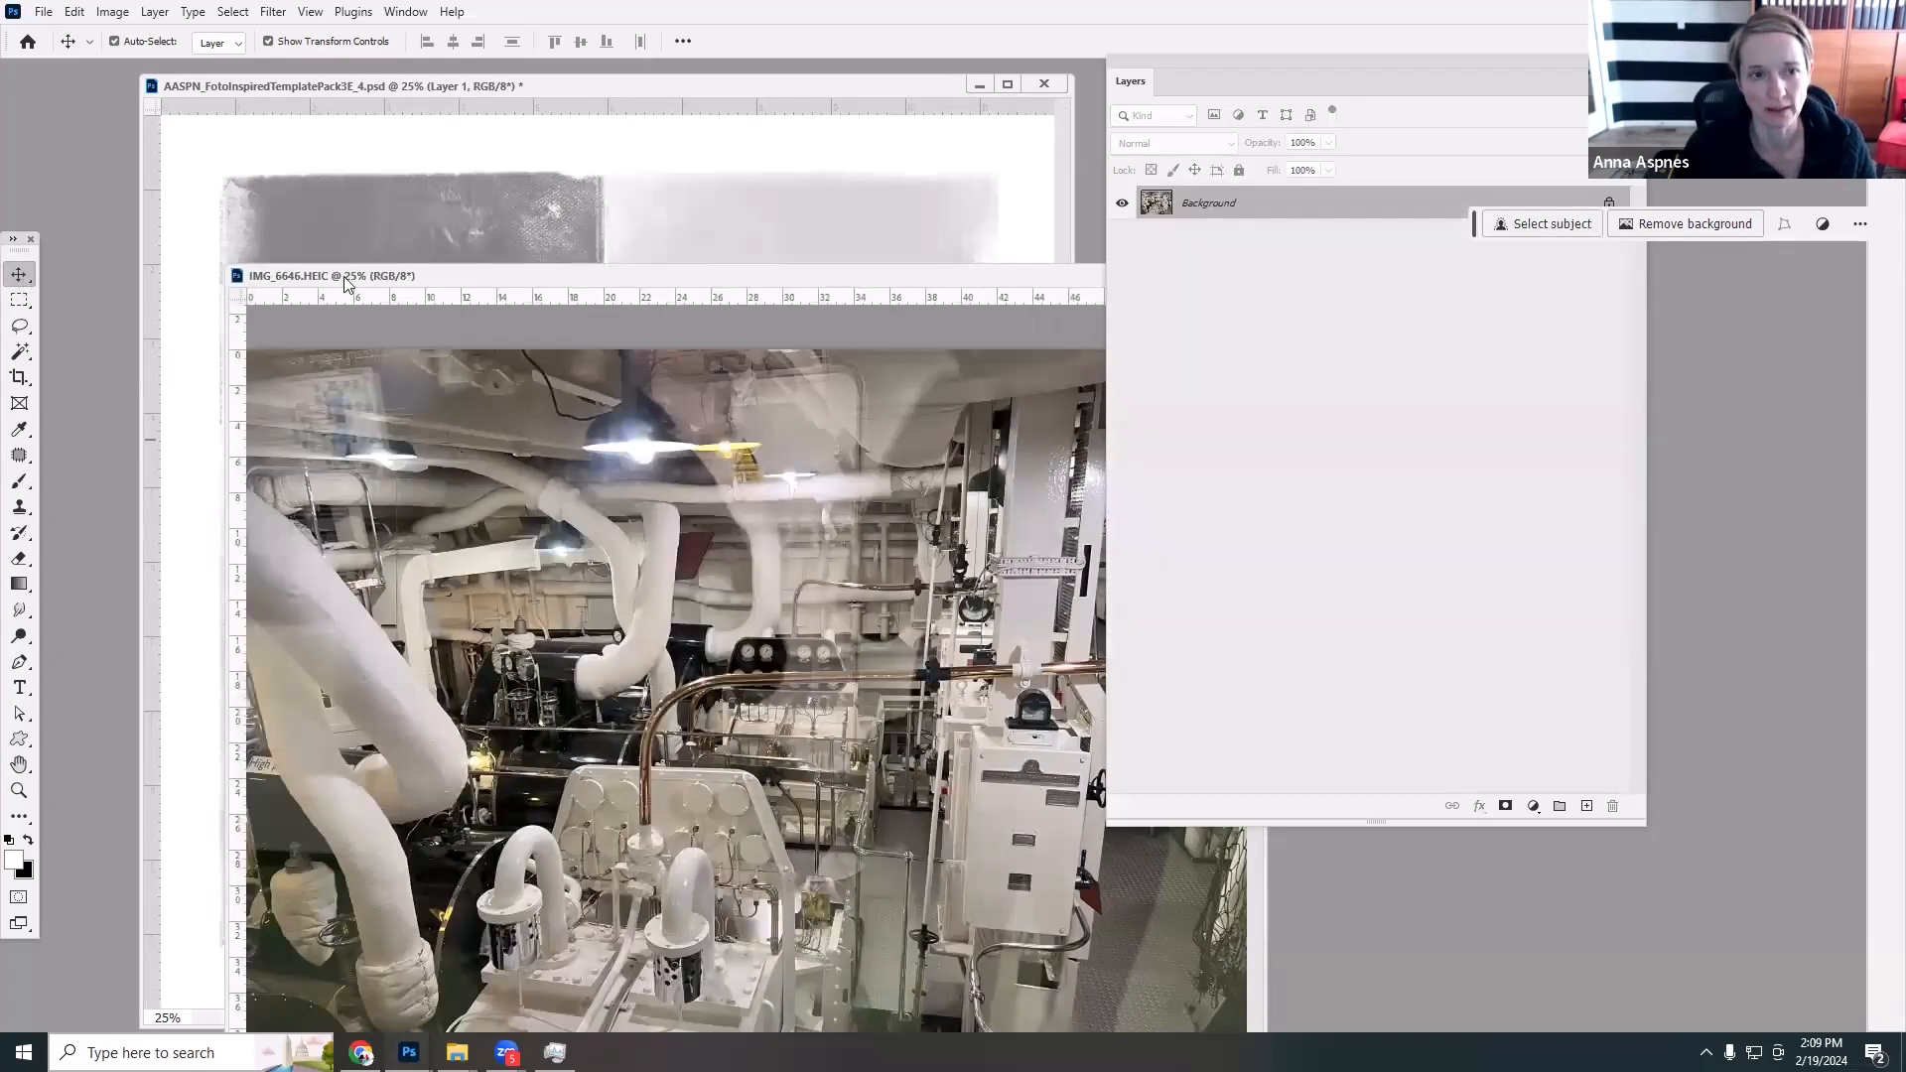
left_click_drag(350, 279, 356, 297)
left_click_drag(482, 294, 651, 312)
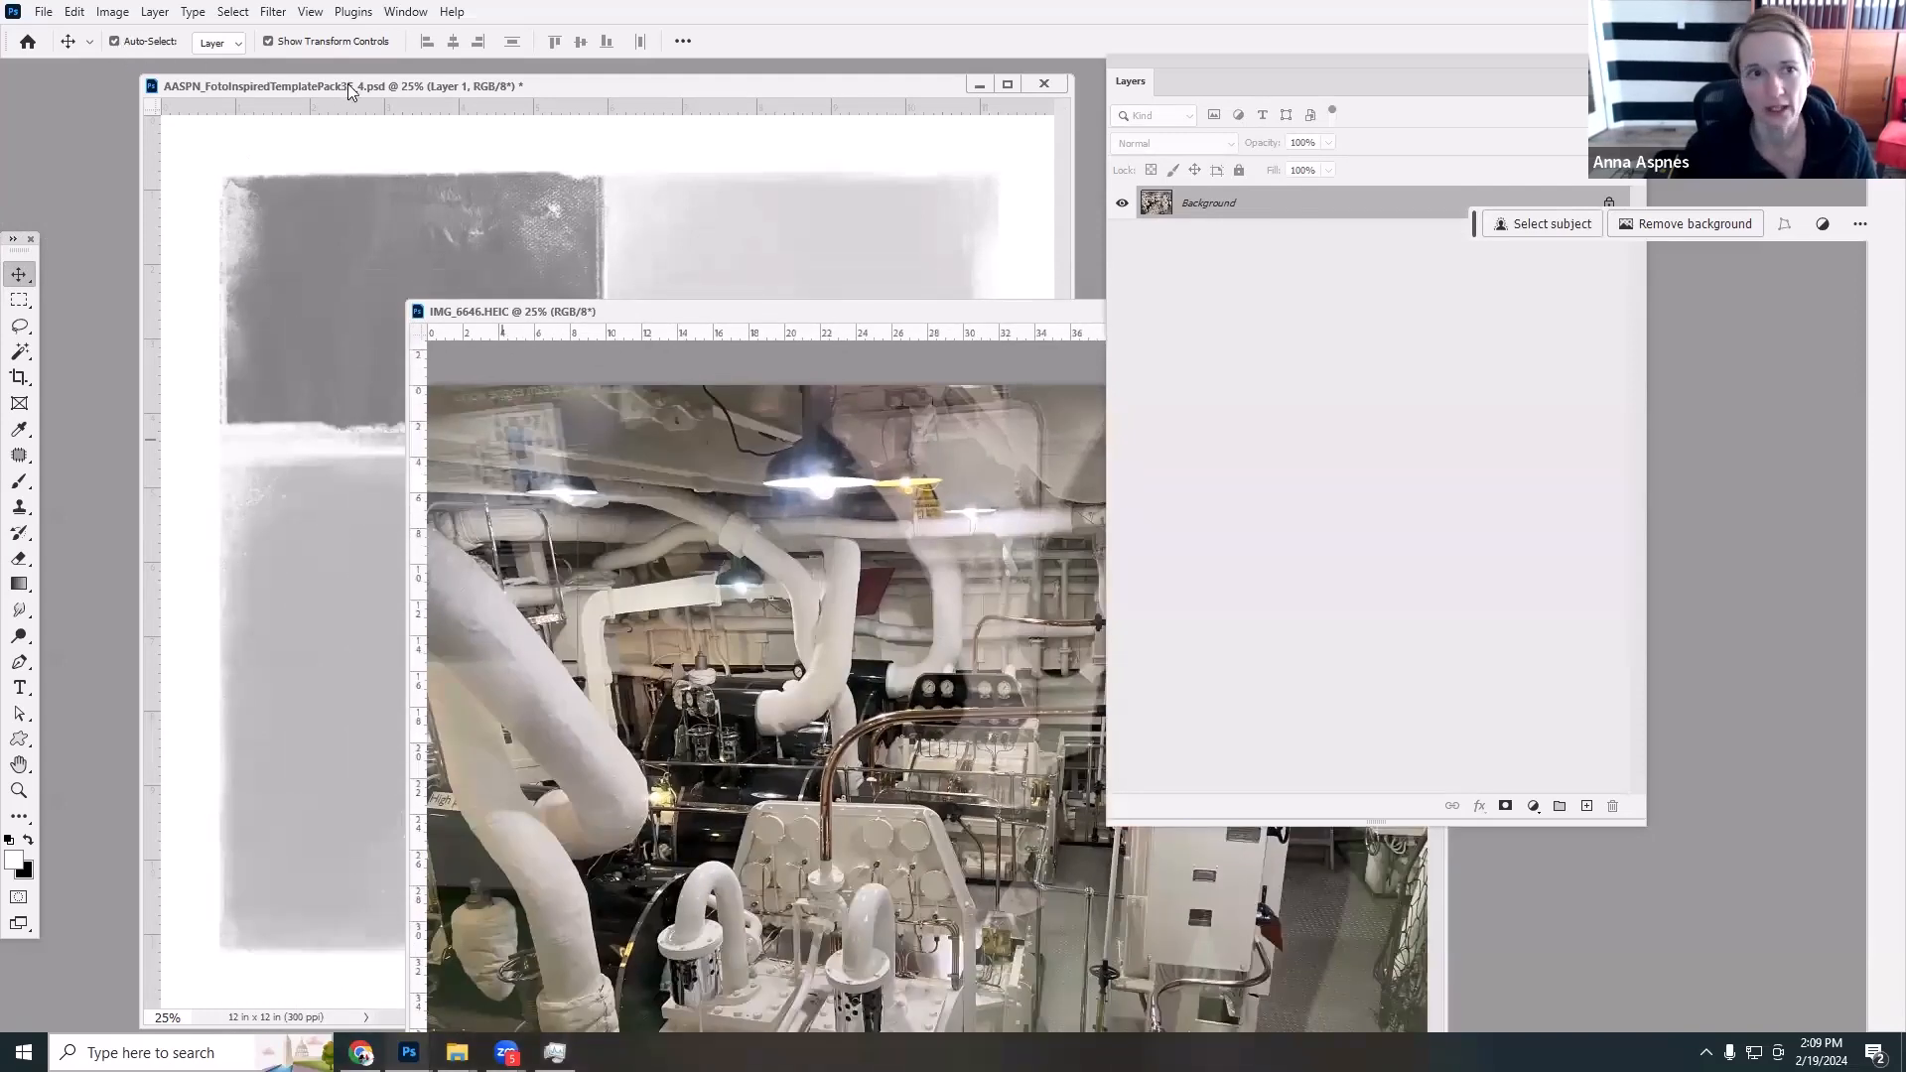
left_click(519, 120)
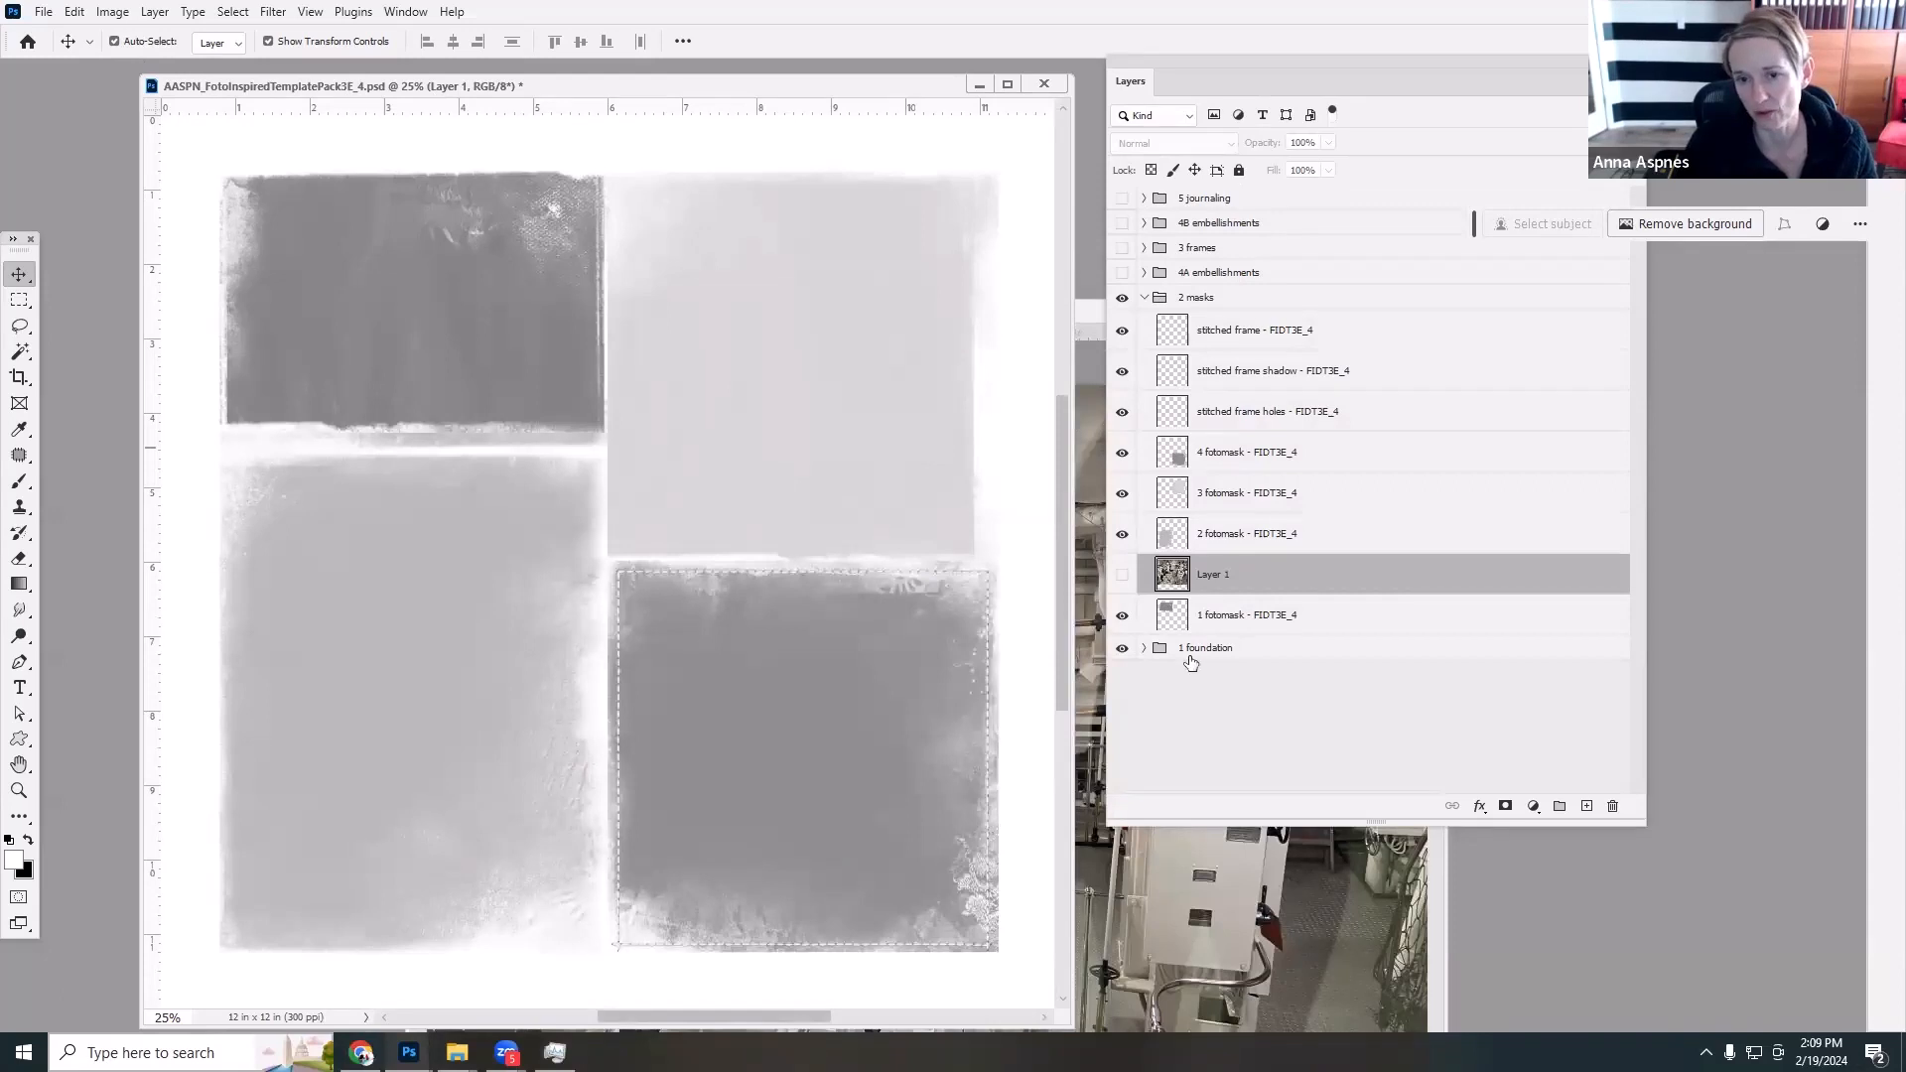
left_click(453, 305)
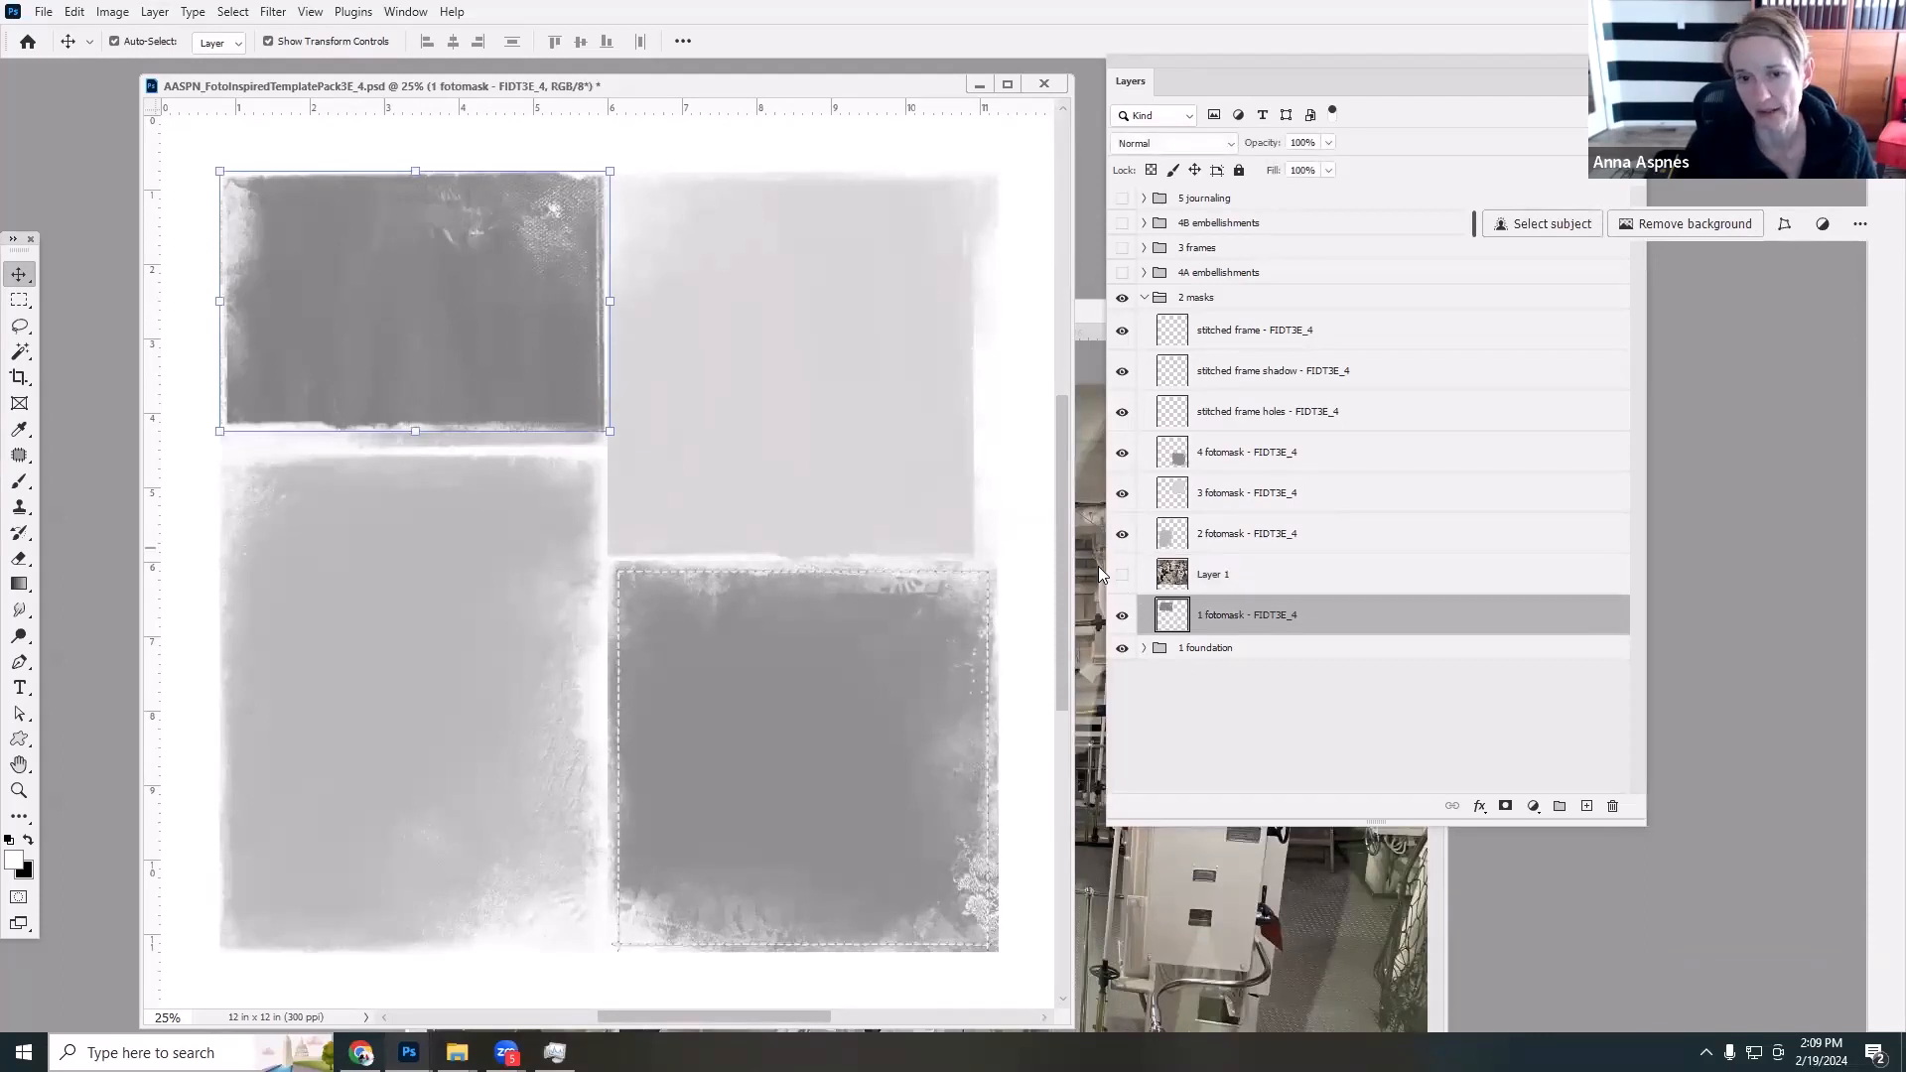
Copy the IMG_6646 photo again directly above the 1 fotomask layer, converting its colors, and delete the hidden earlier copy.
left_click(1090, 401)
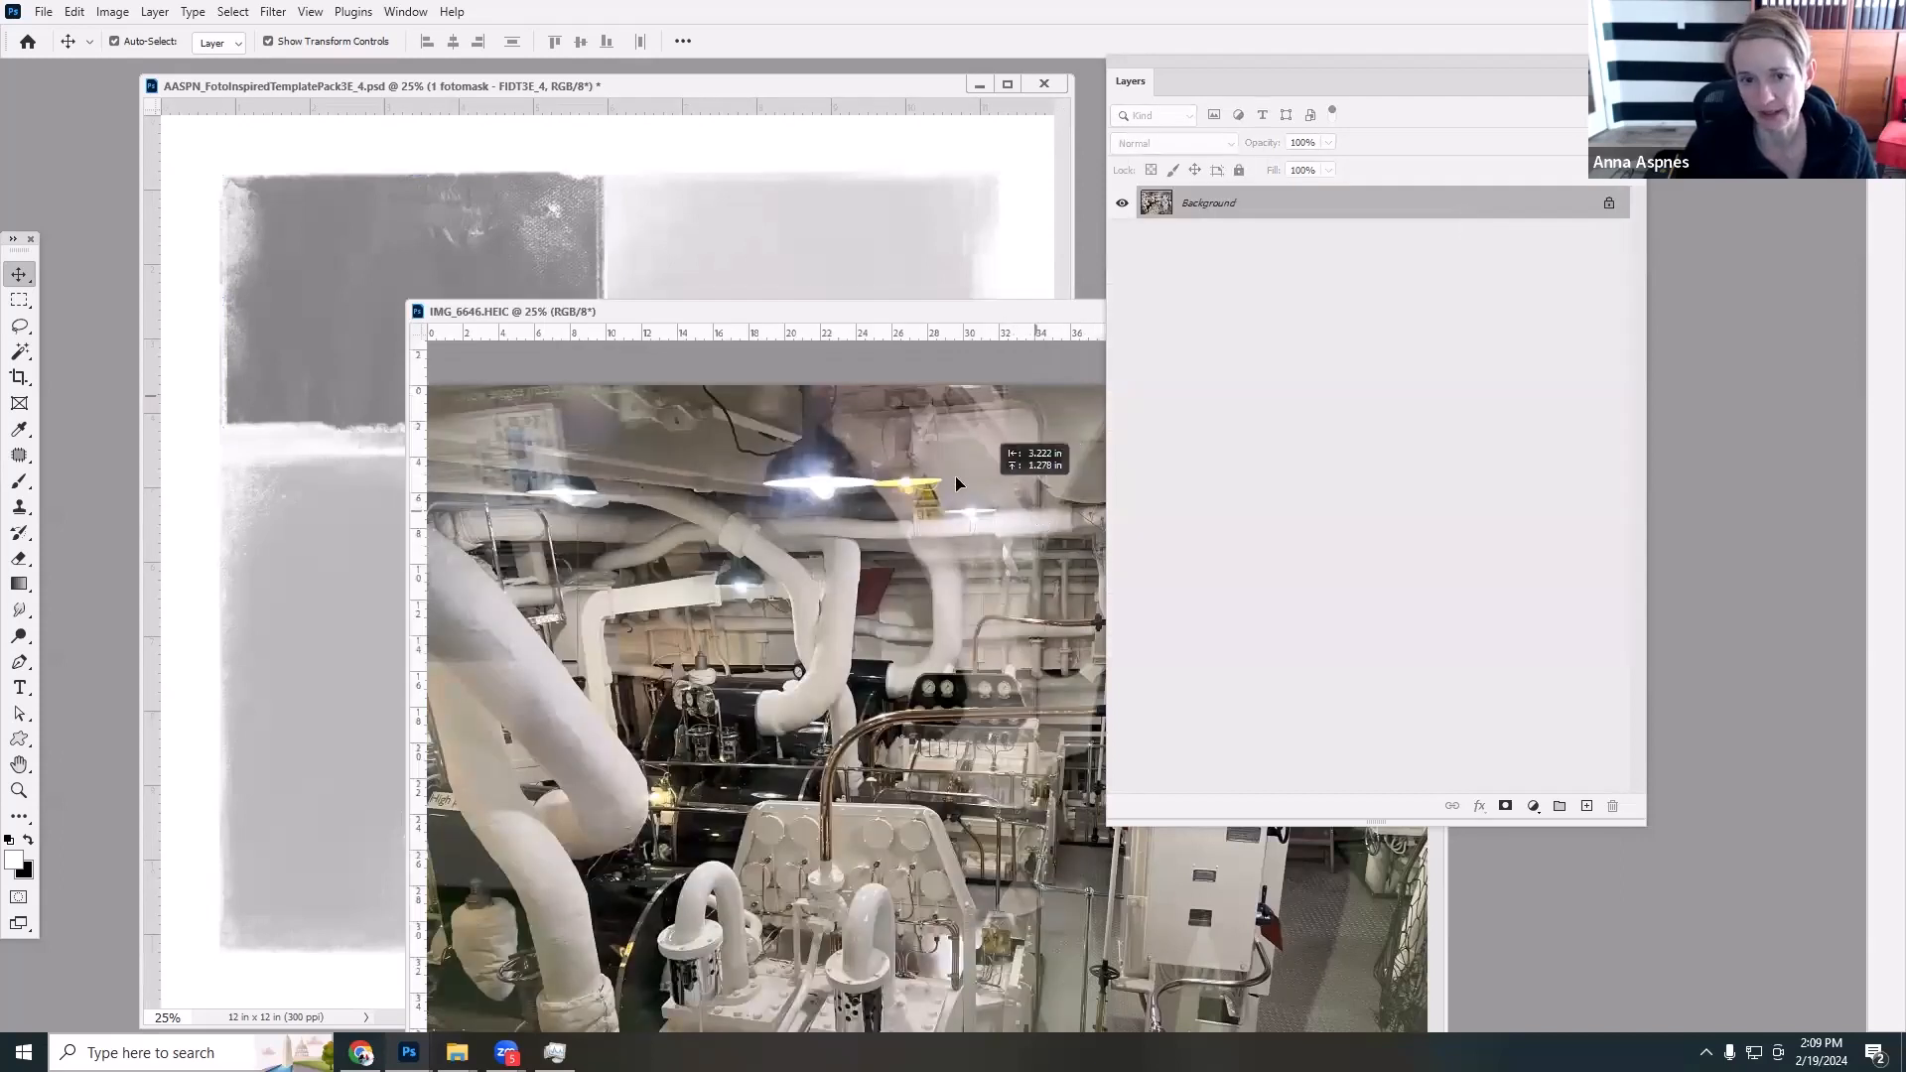
scroll(764, 360, "up", 1)
left_click_drag(568, 277, 568, 277)
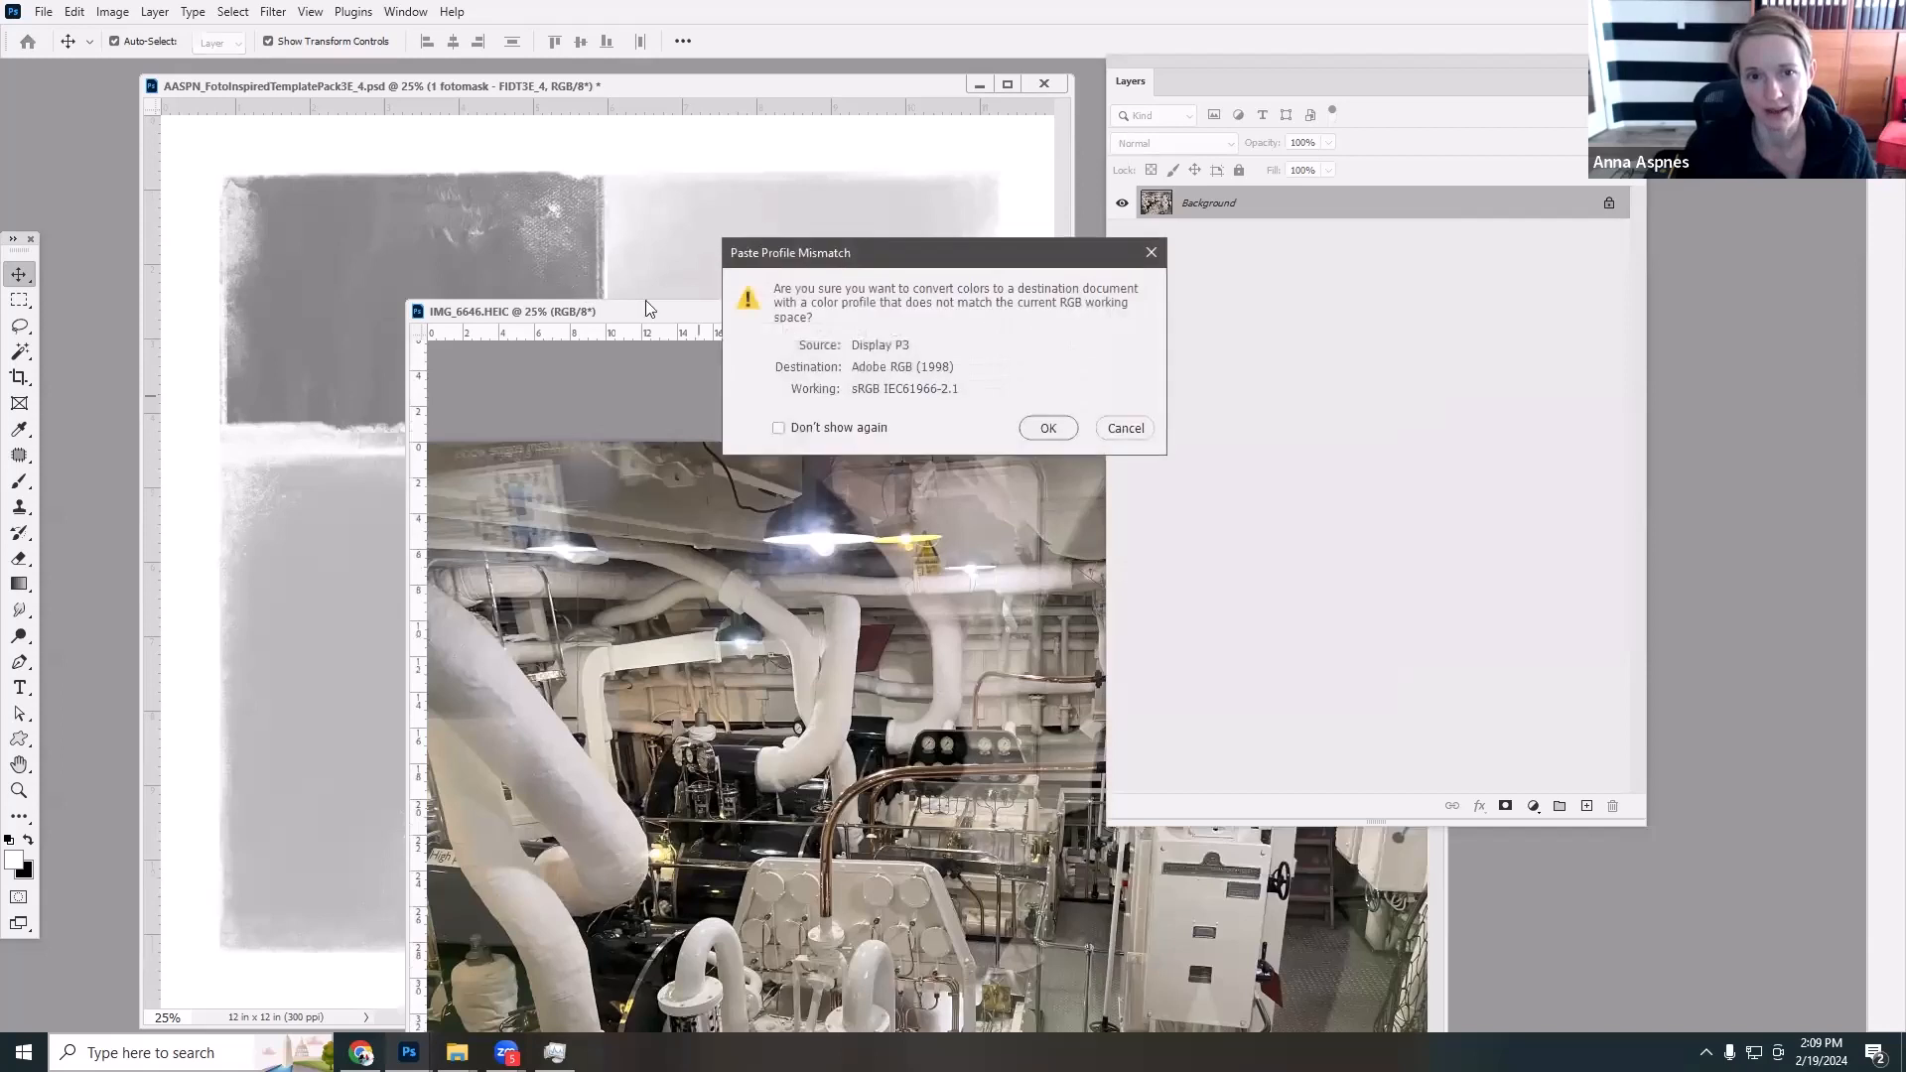
left_click(1048, 433)
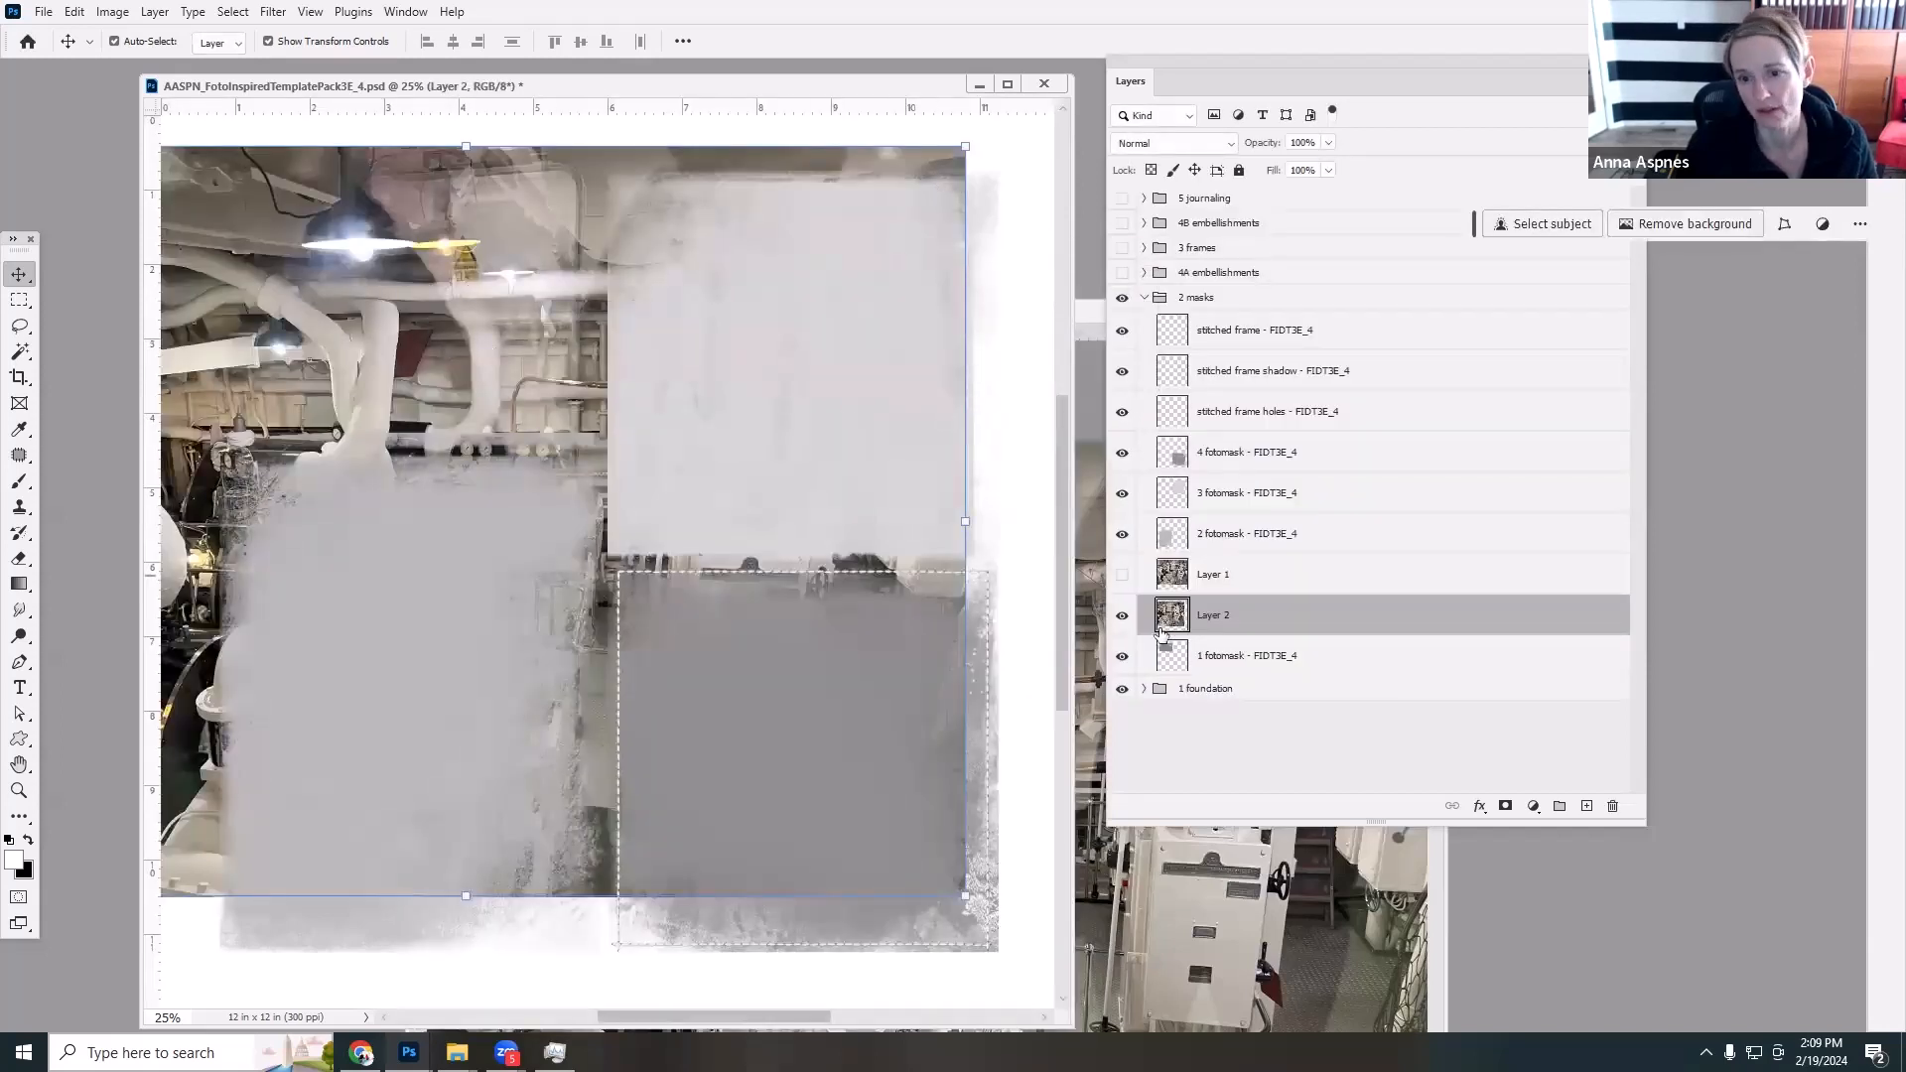
left_click_drag(1187, 578, 1612, 806)
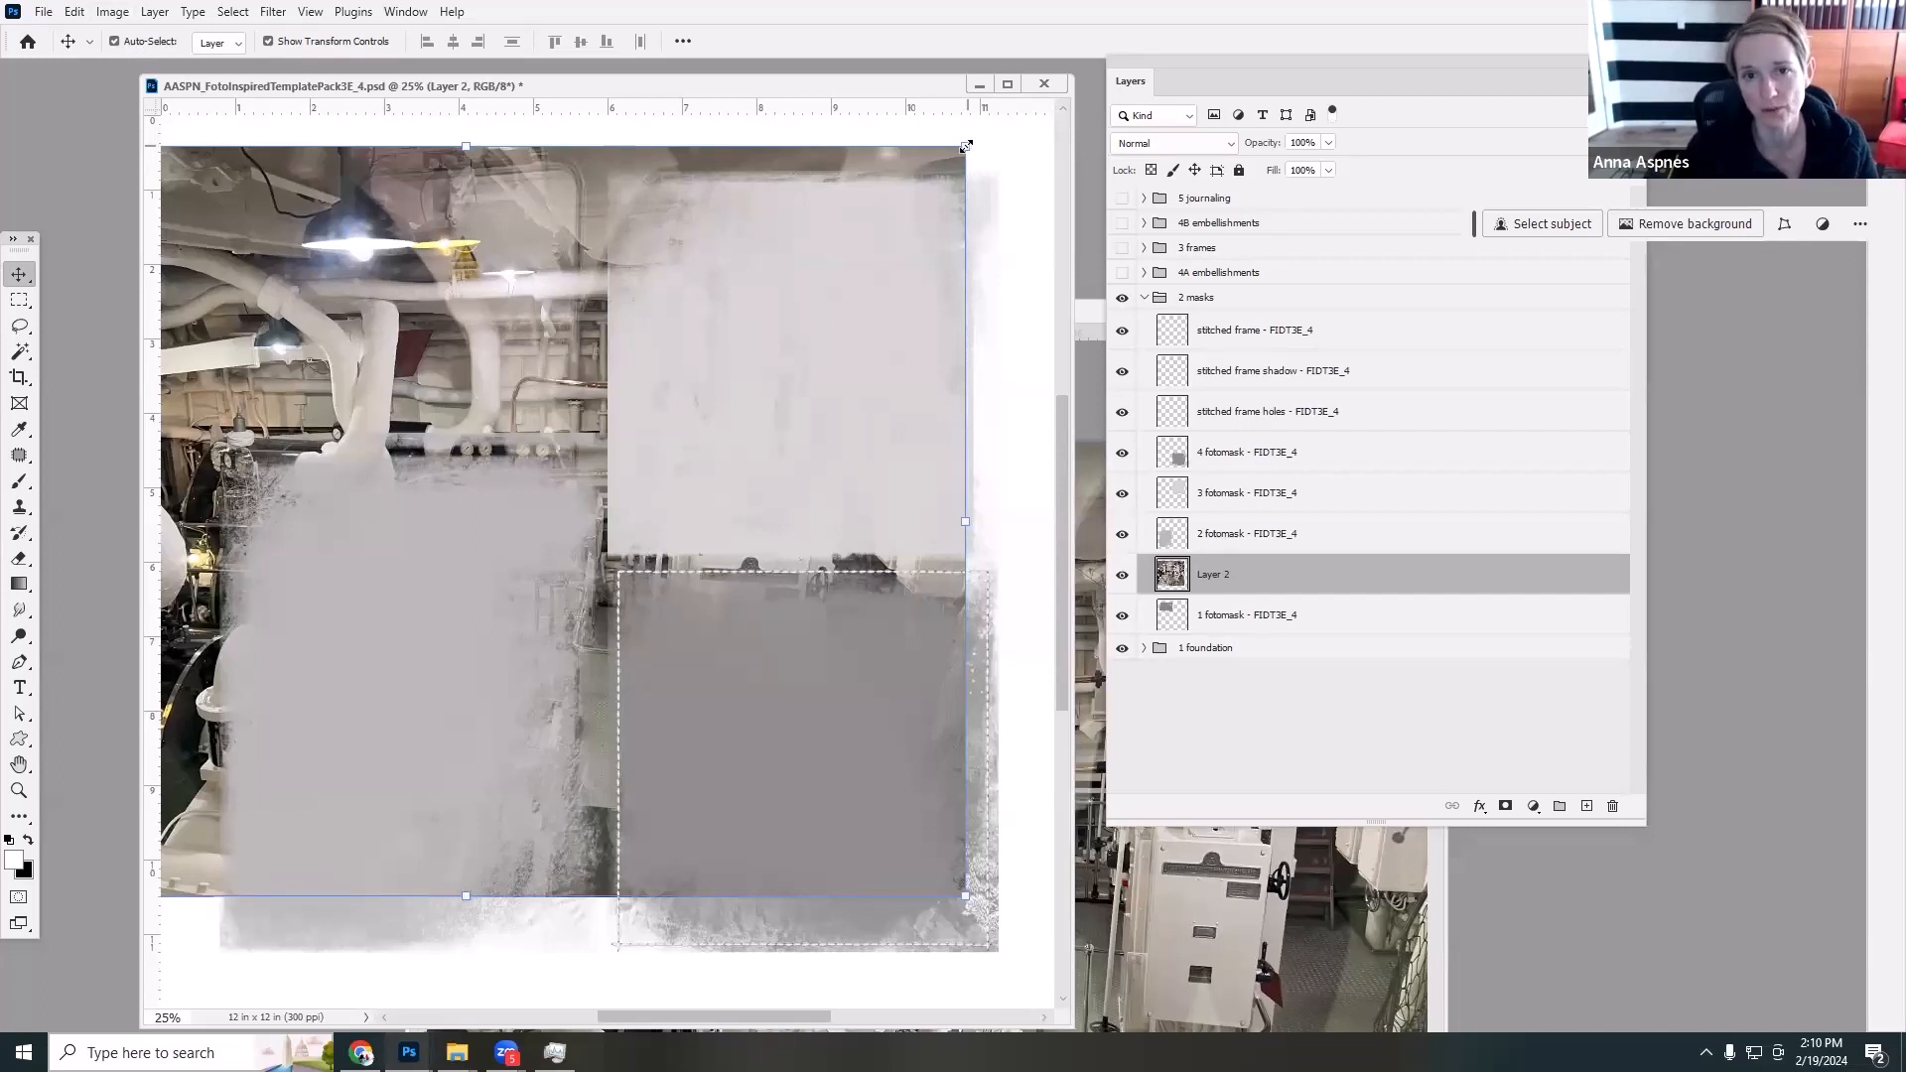
Scale the photo proportionally to about 40% so it just covers the 1 fotomask, and apply the transform.
left_click_drag(966, 148, 608, 156)
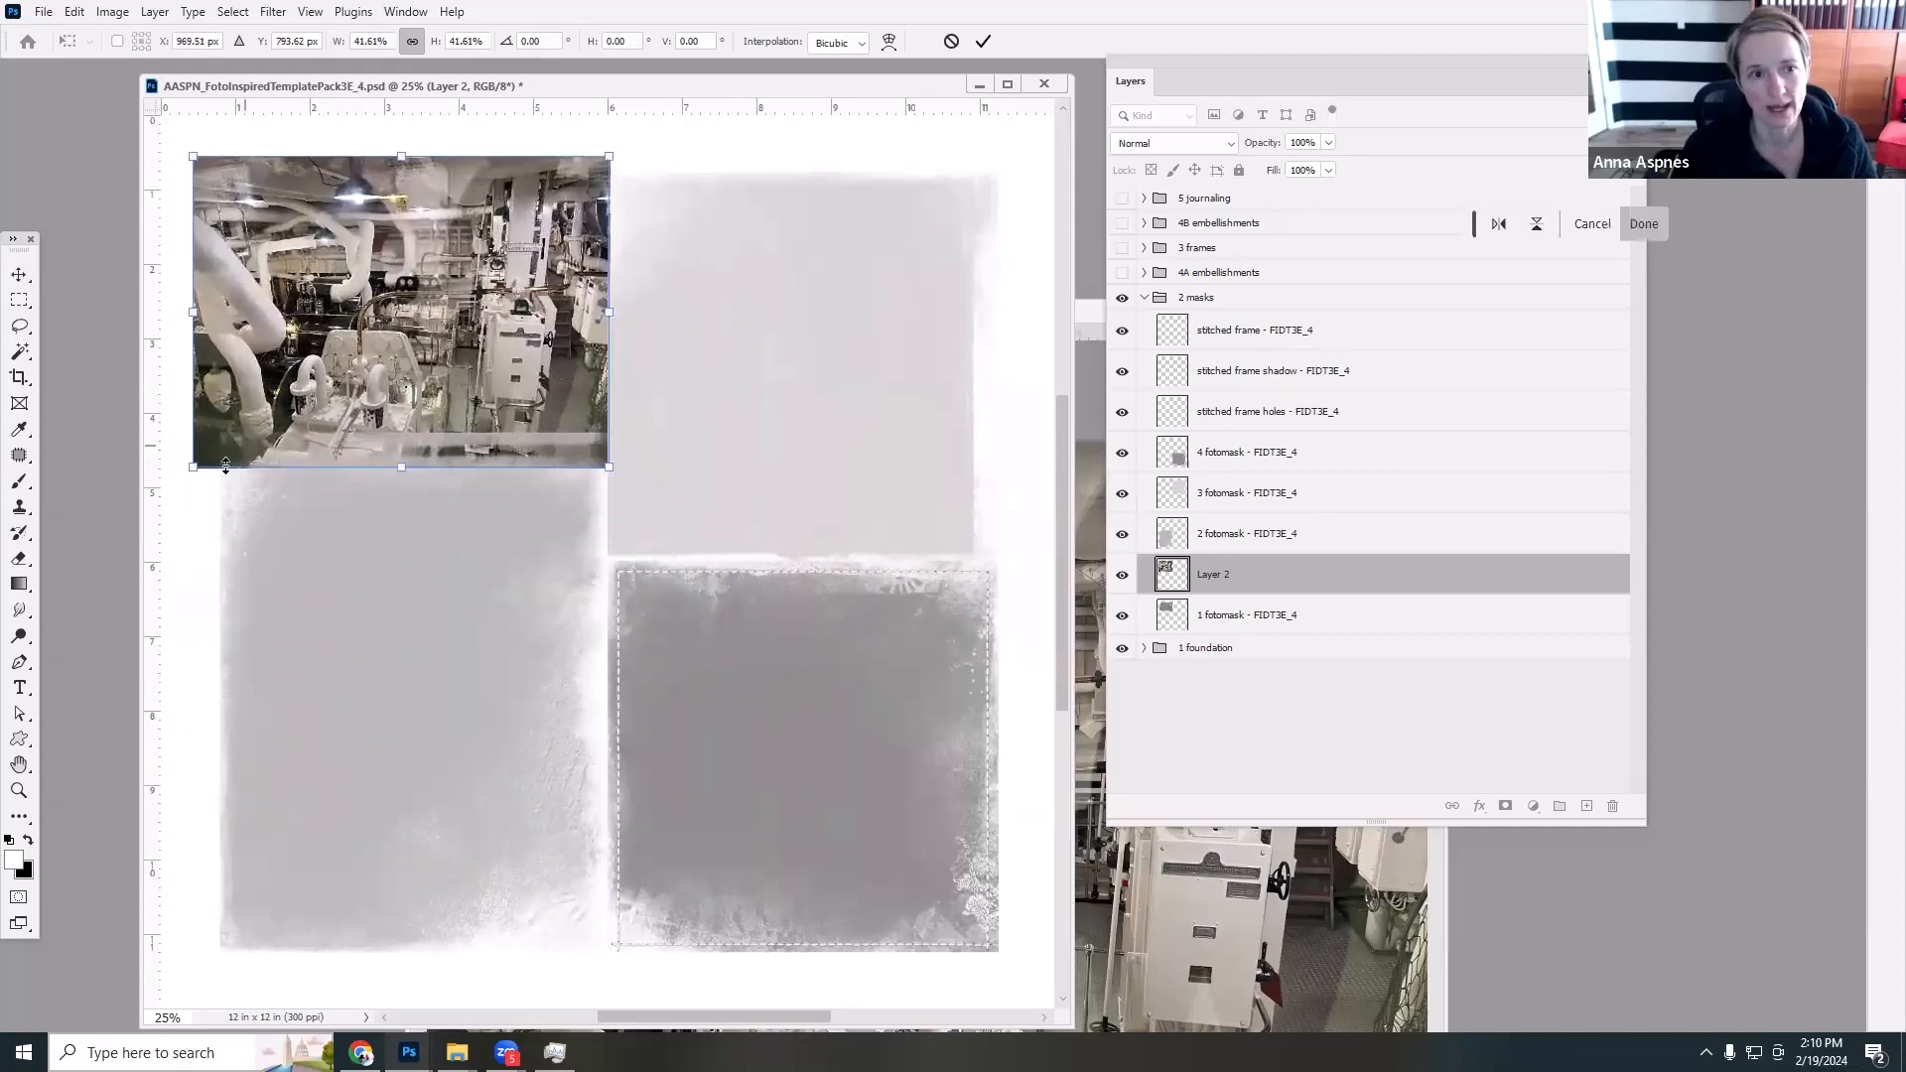
left_click_drag(242, 447, 258, 437)
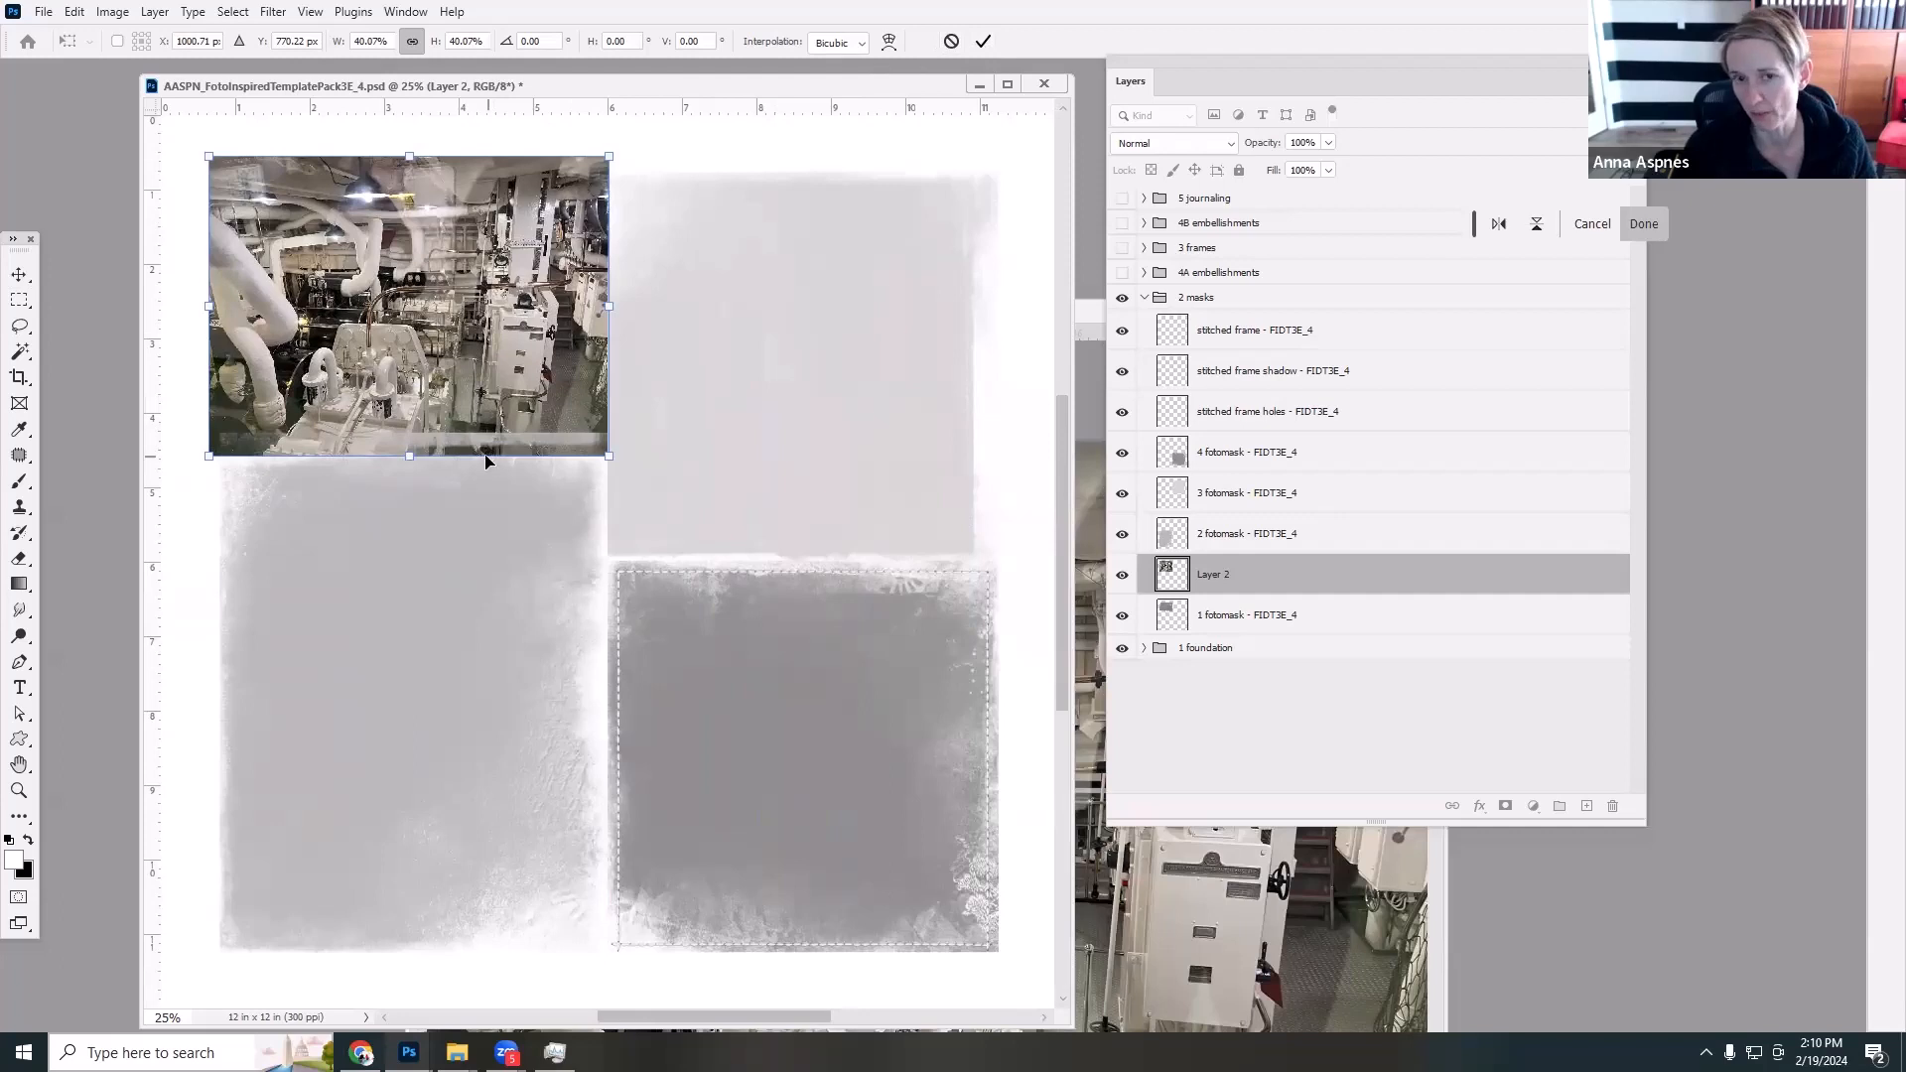
left_click(987, 40)
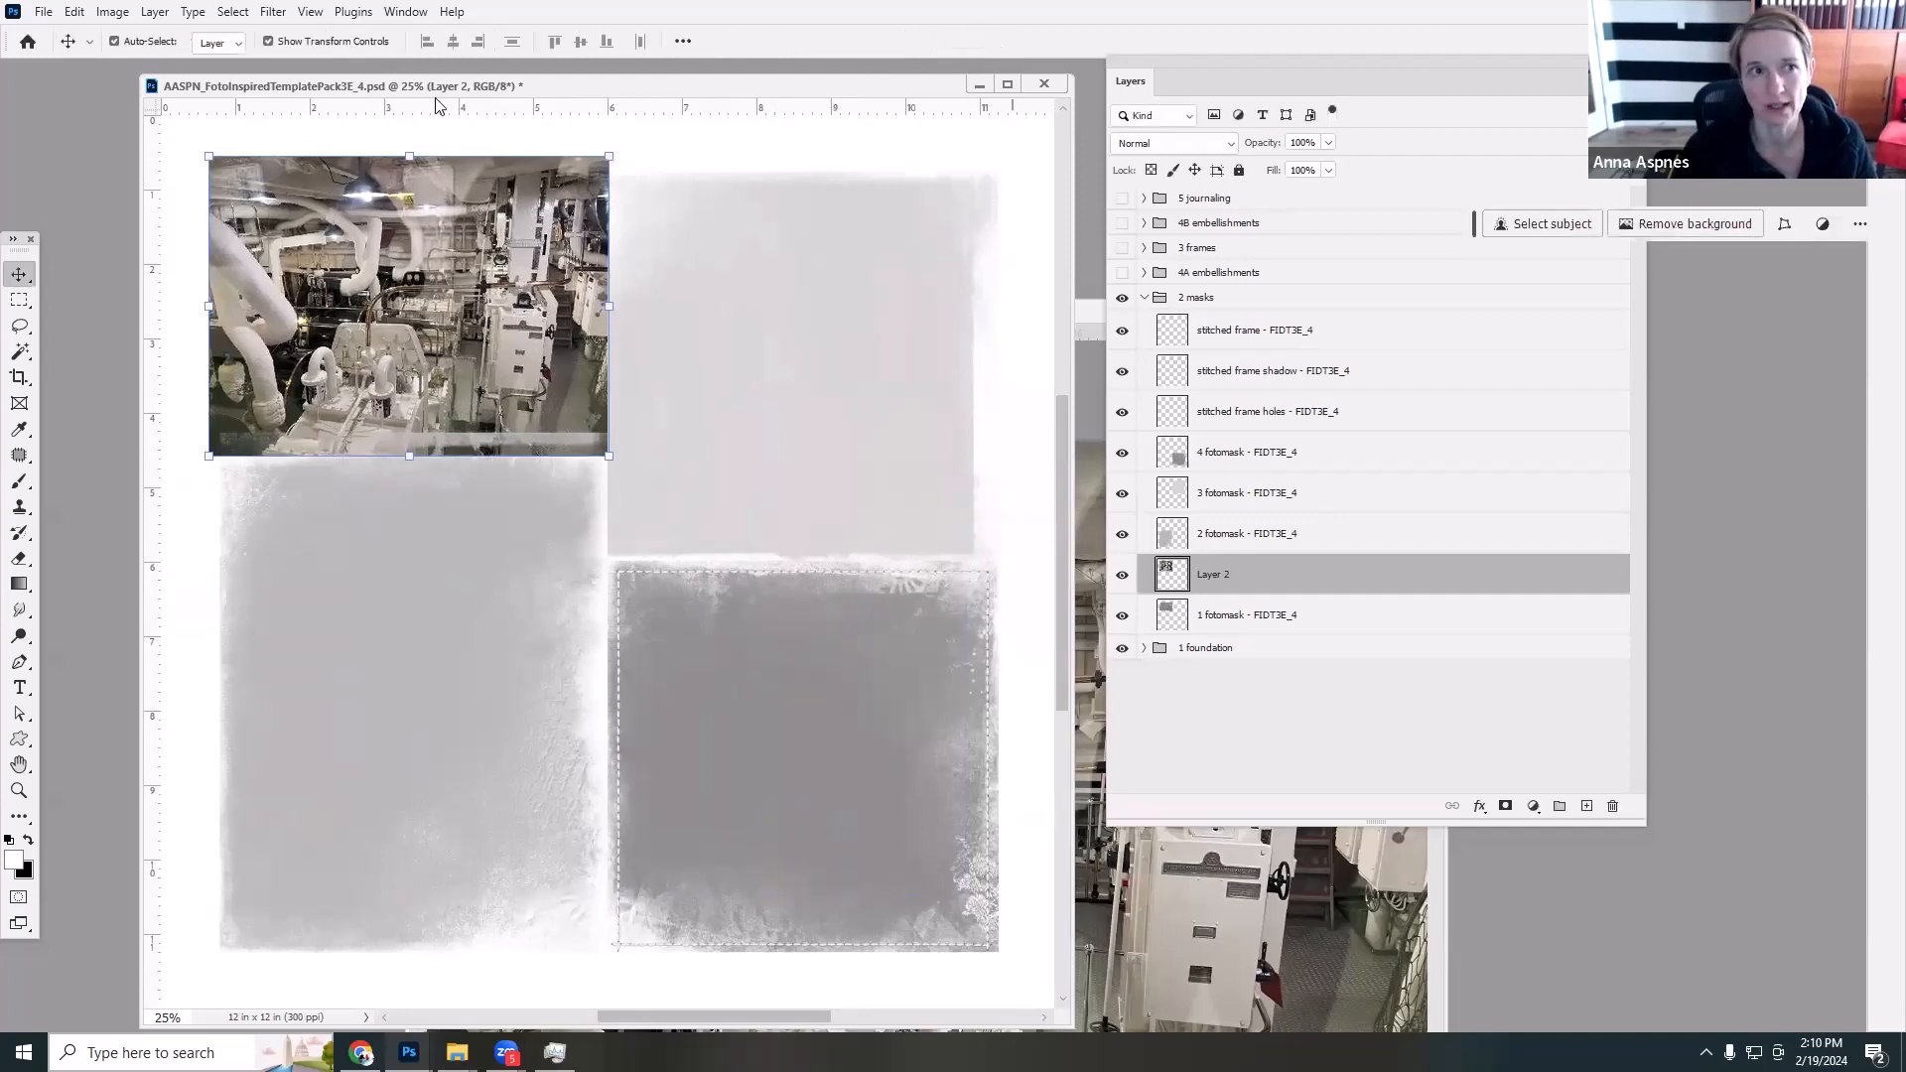
Clip the photo to the 1 fotomask layer with a clipping mask, and check it by hiding and re-showing the photo.
left_click(155, 12)
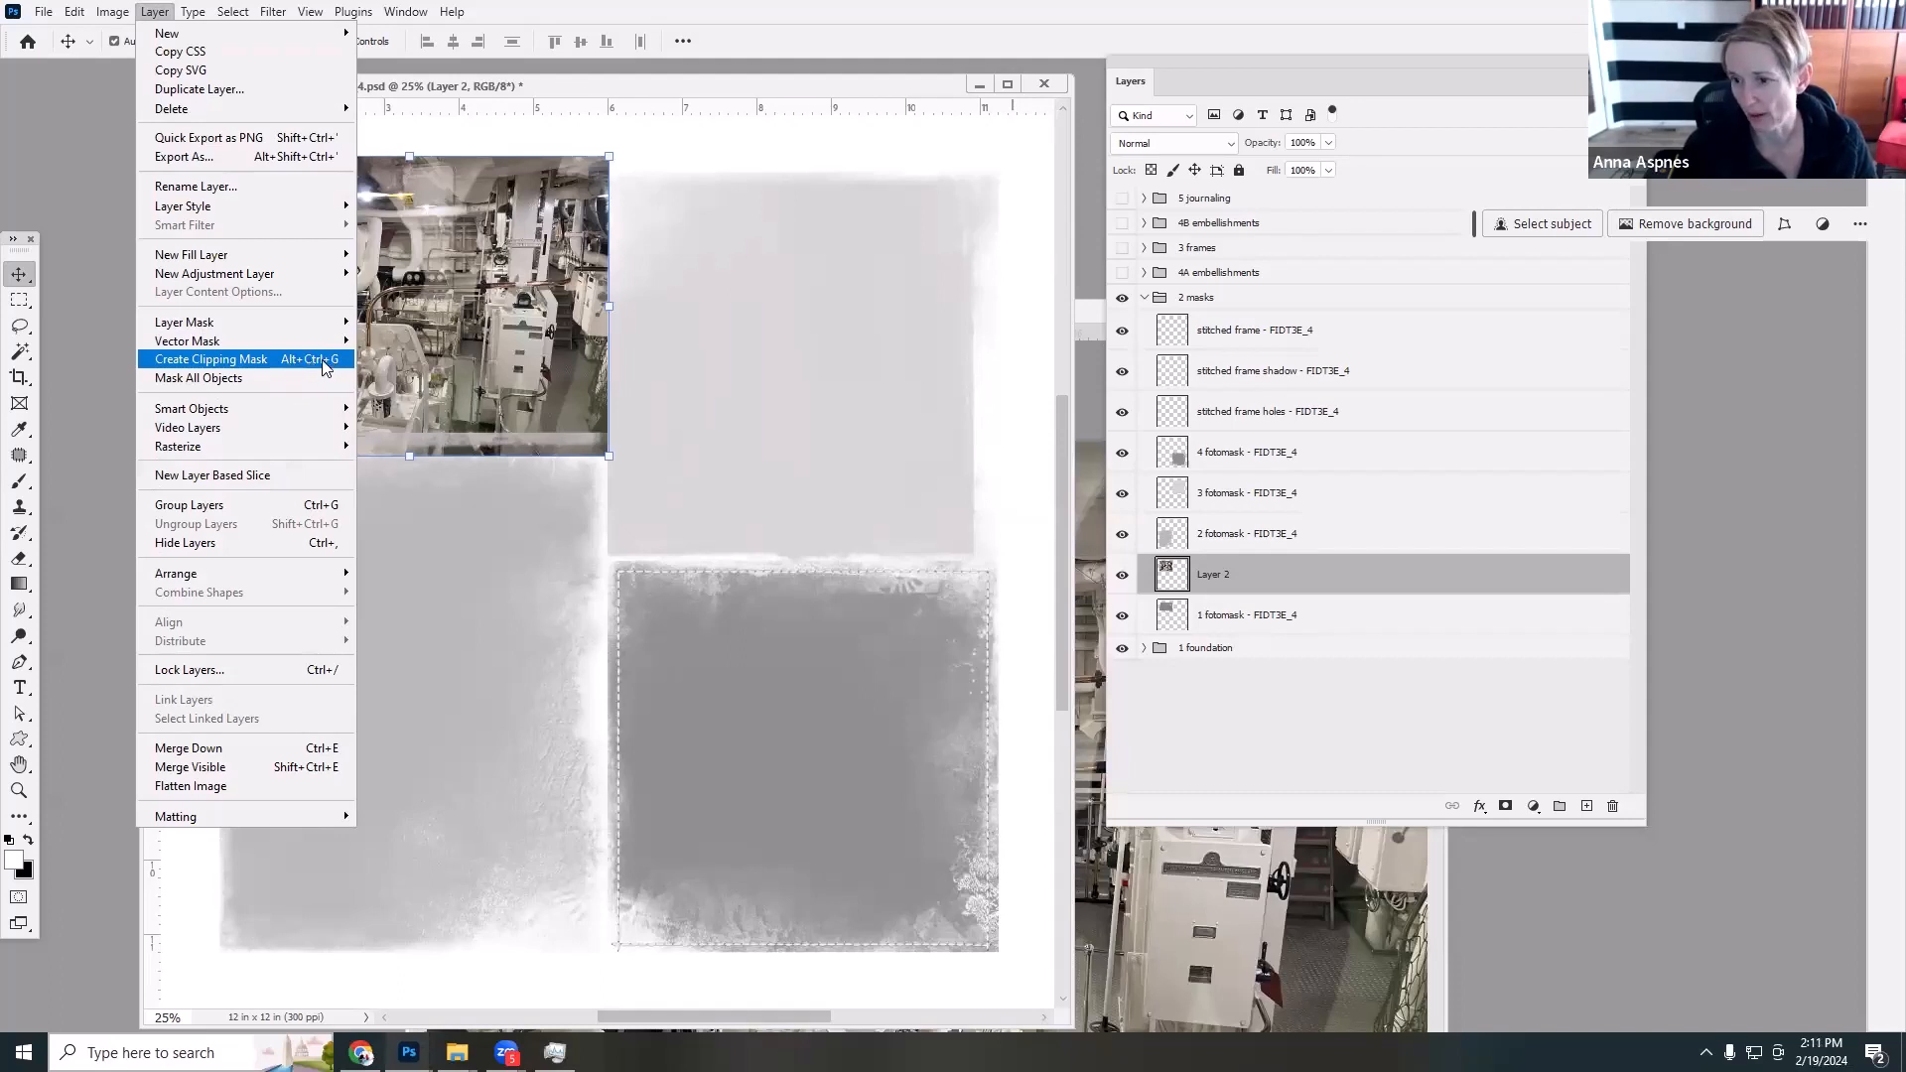
left_click(624, 228)
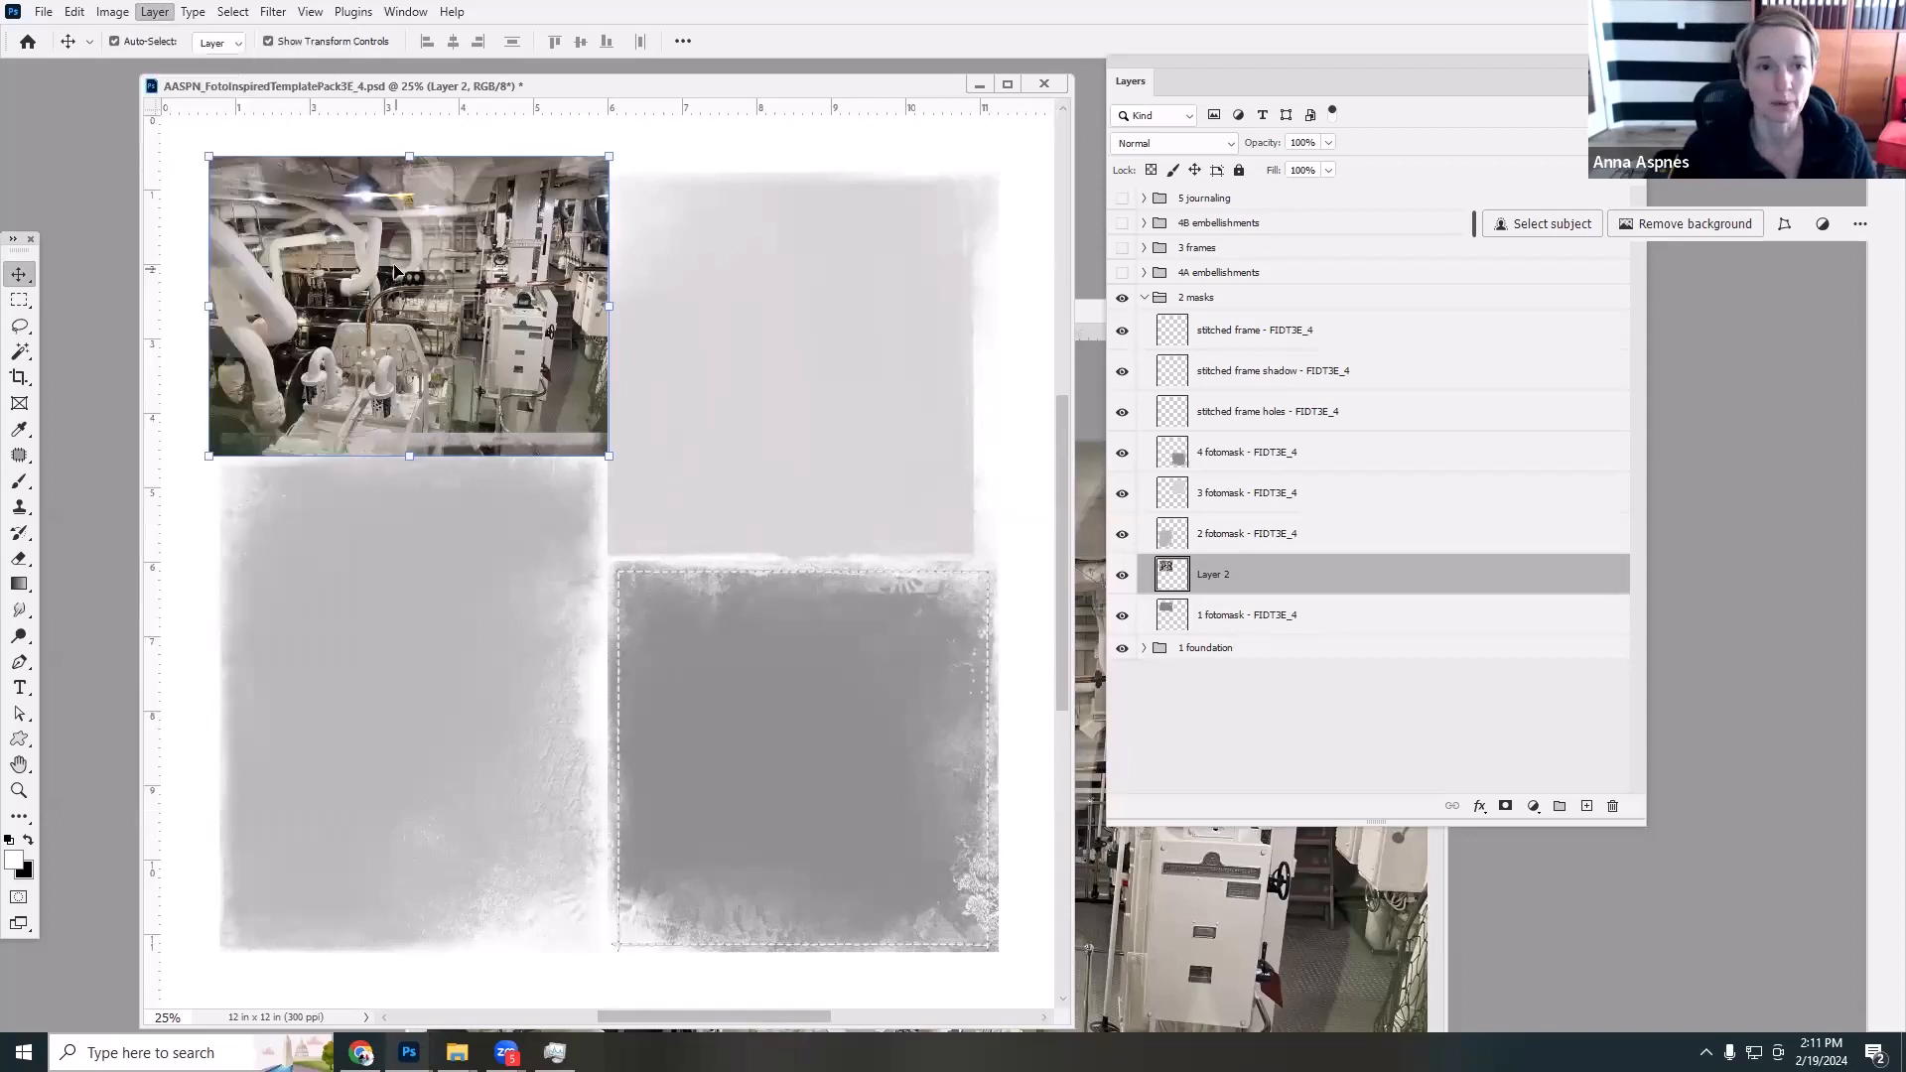
left_click(154, 12)
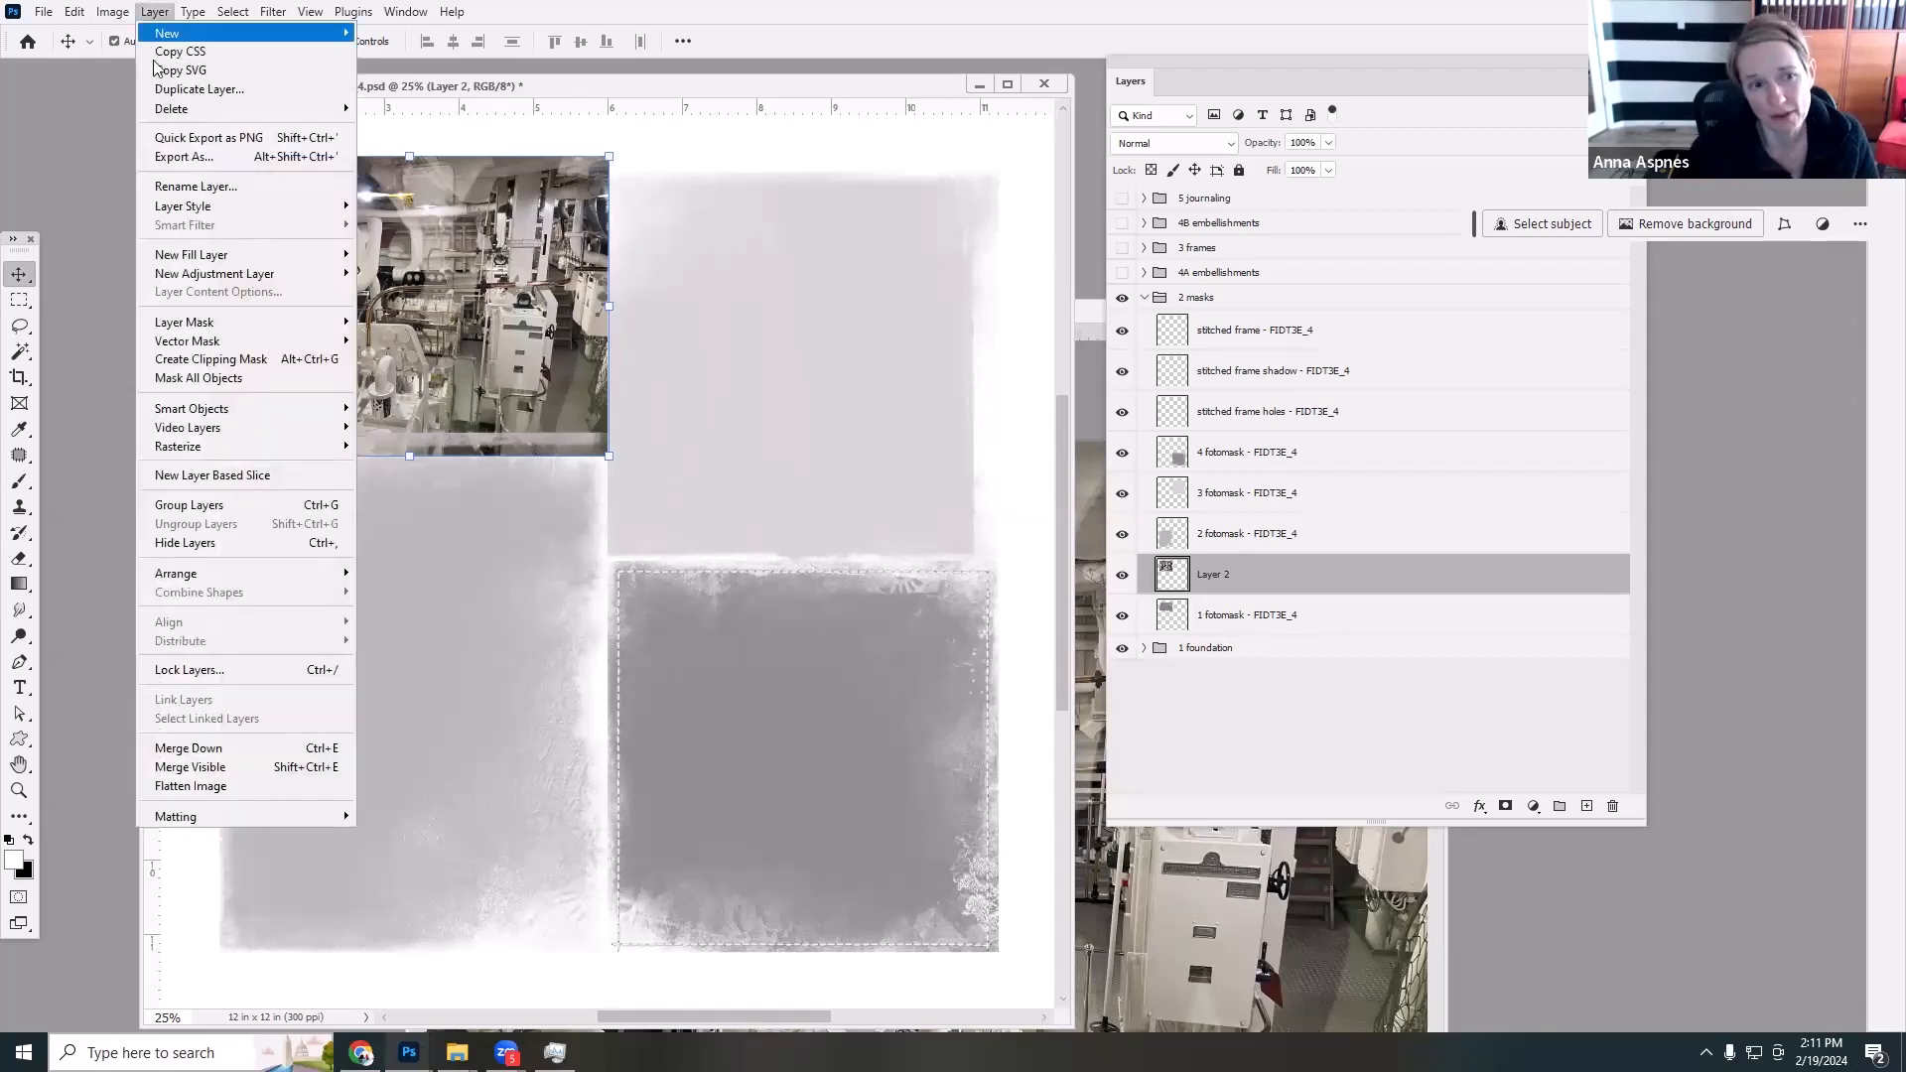
left_click(236, 363)
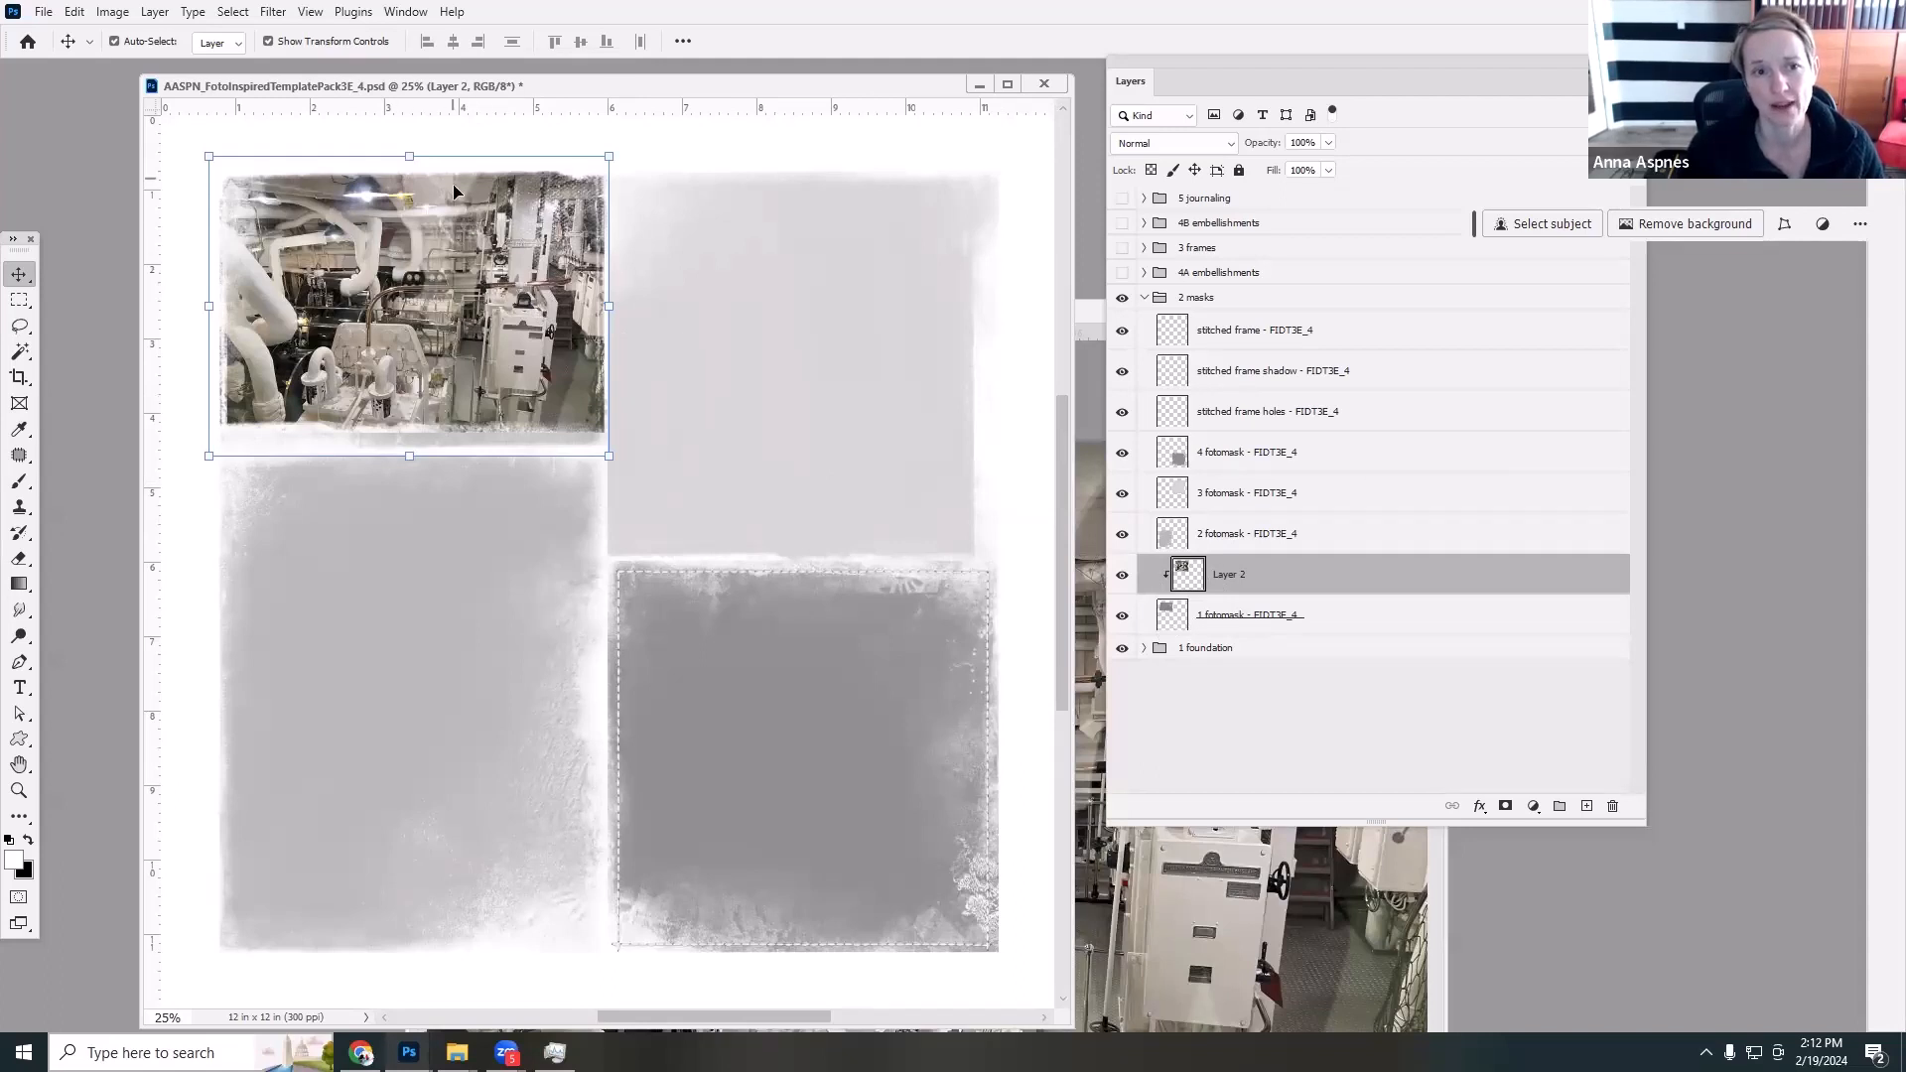
left_click(1123, 576)
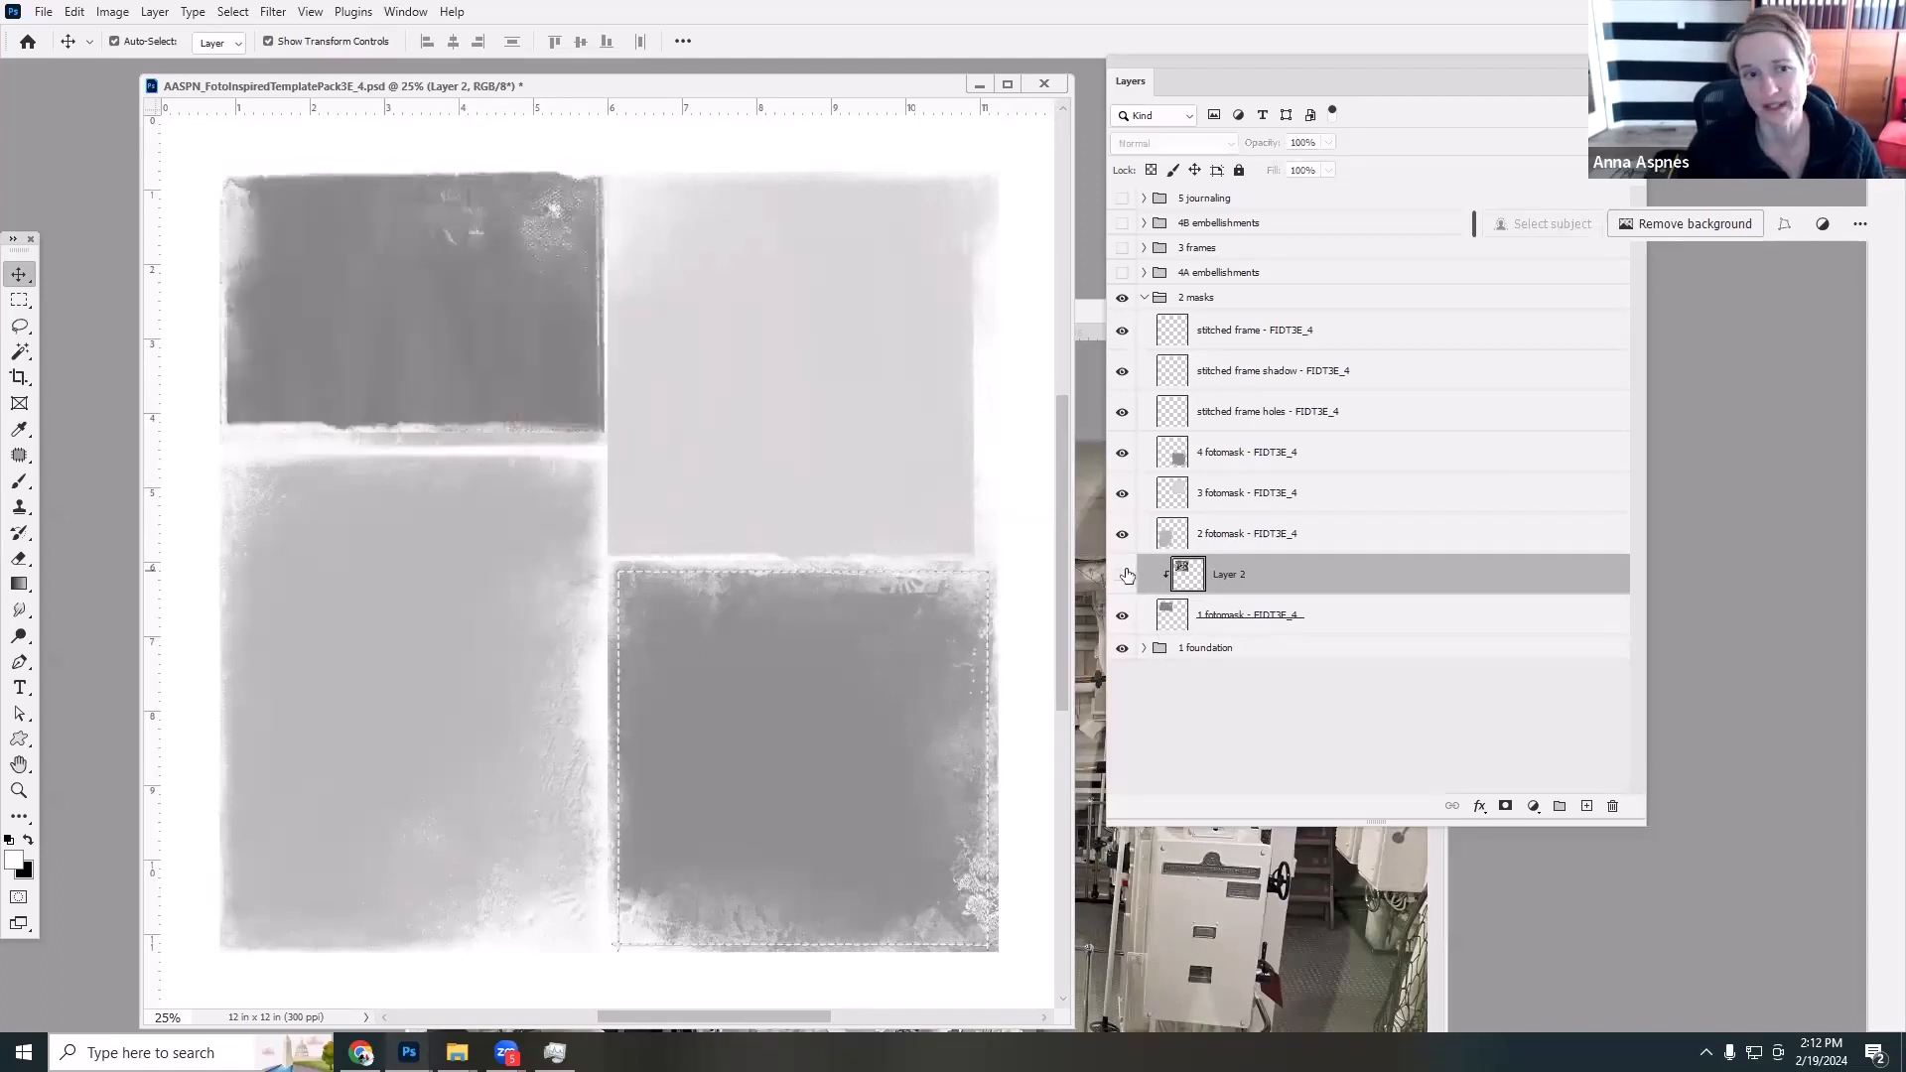
left_click(1123, 576)
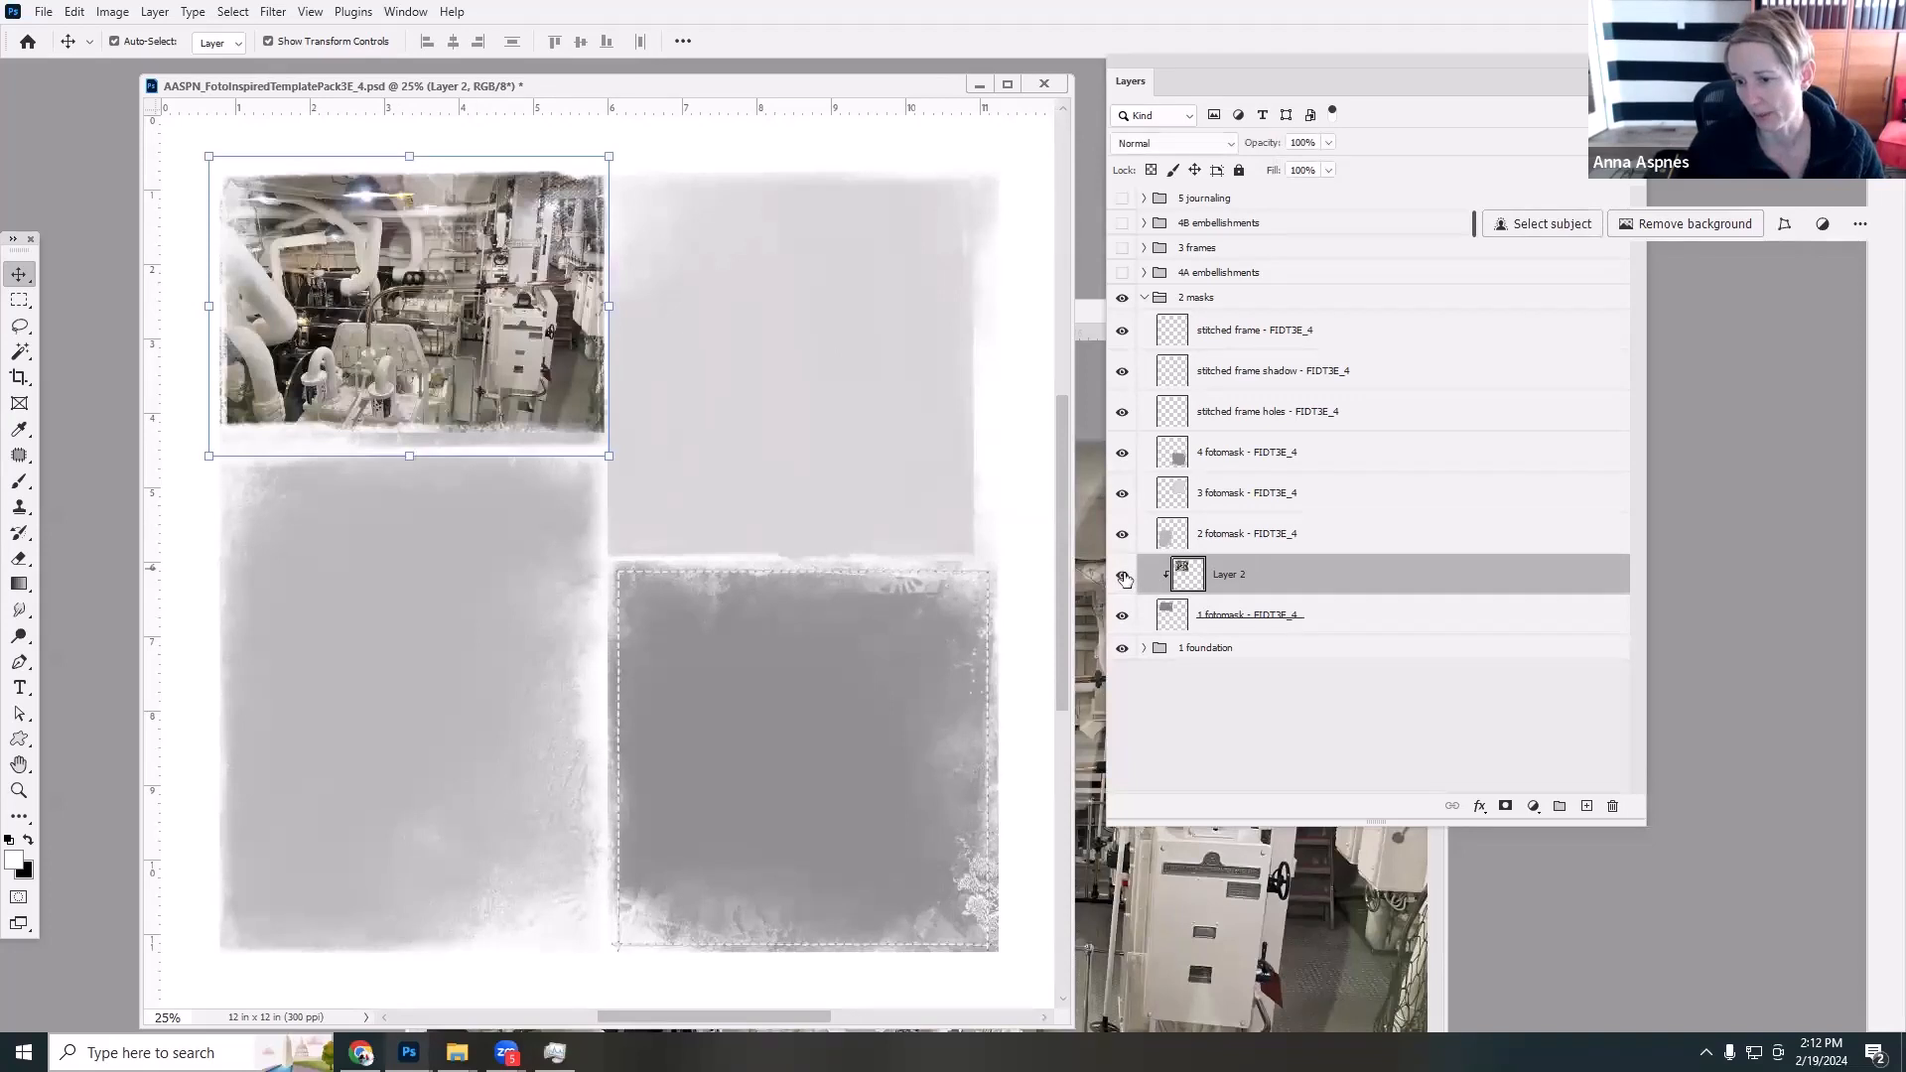
Step through the 4 and 3 fotomask layers to identify them, and select the 2 fotomask layer.
left_click(477, 613)
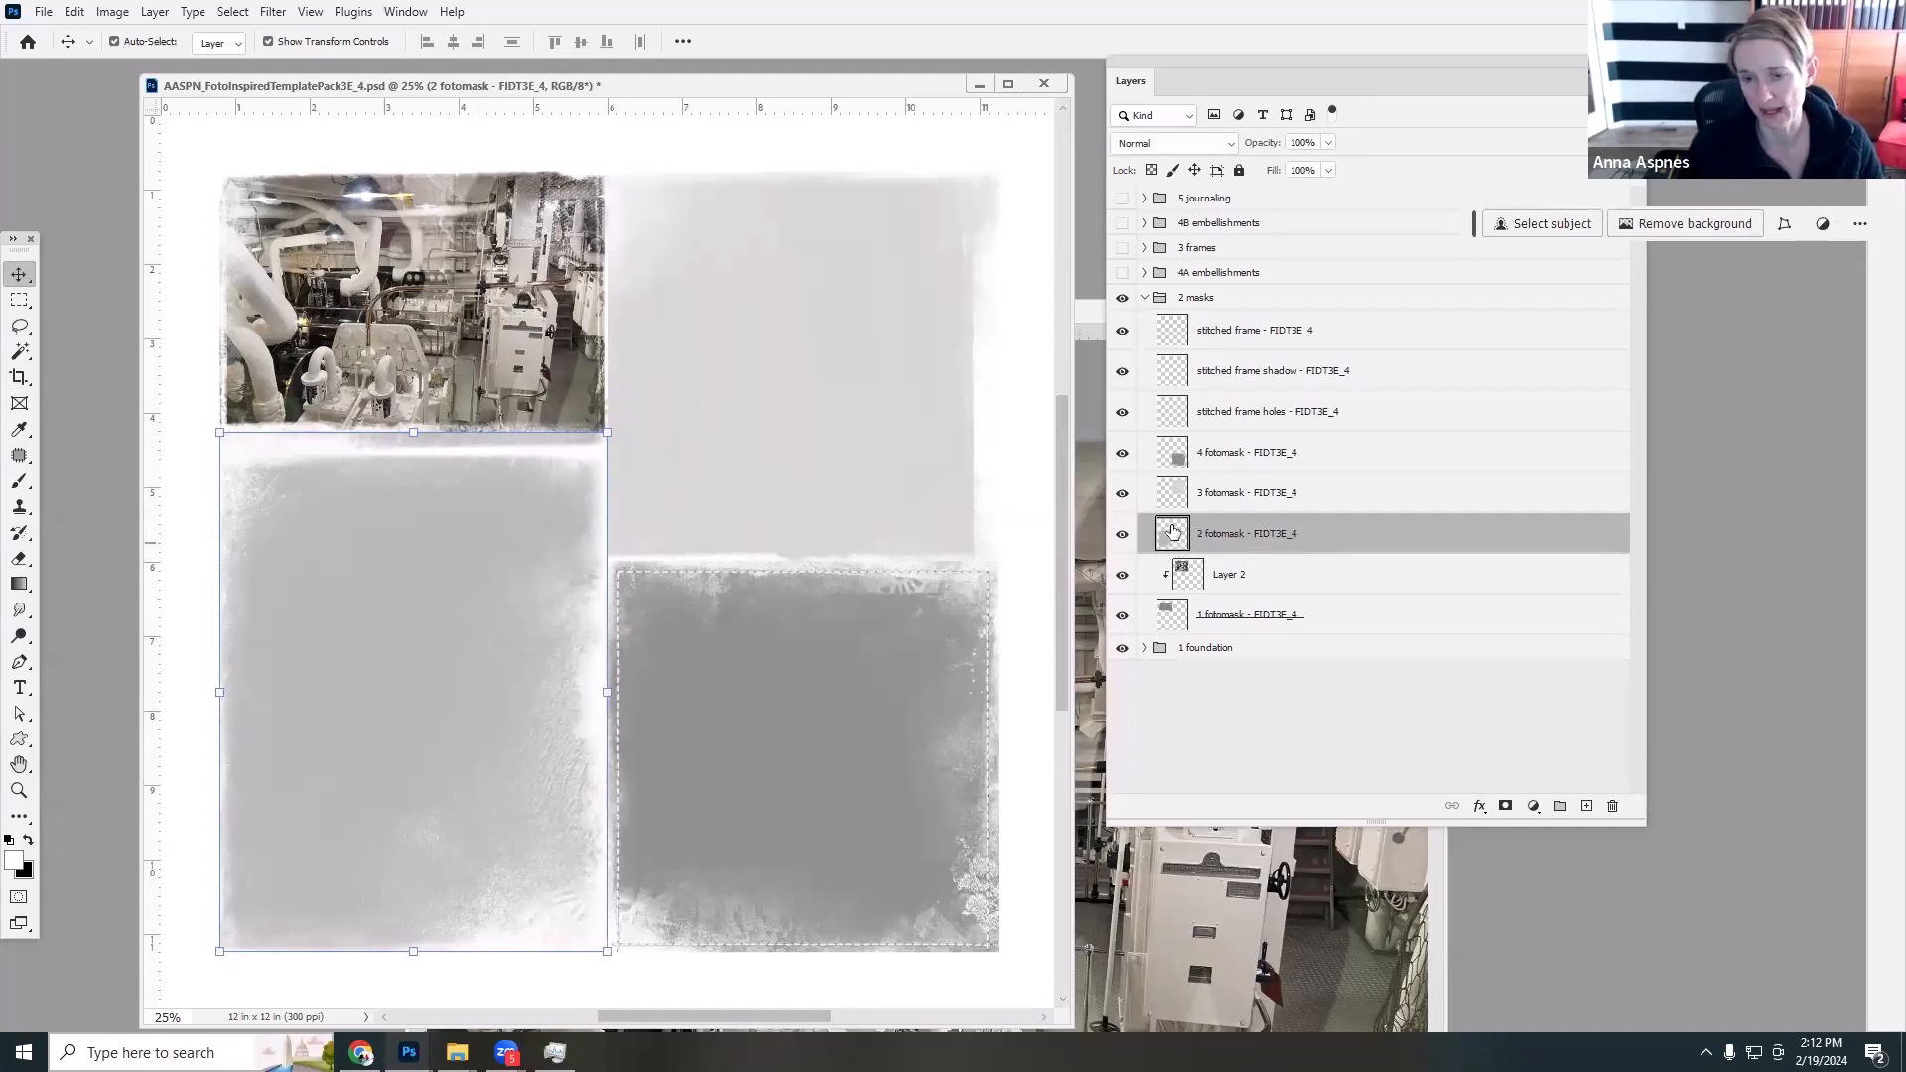
left_click(1189, 469)
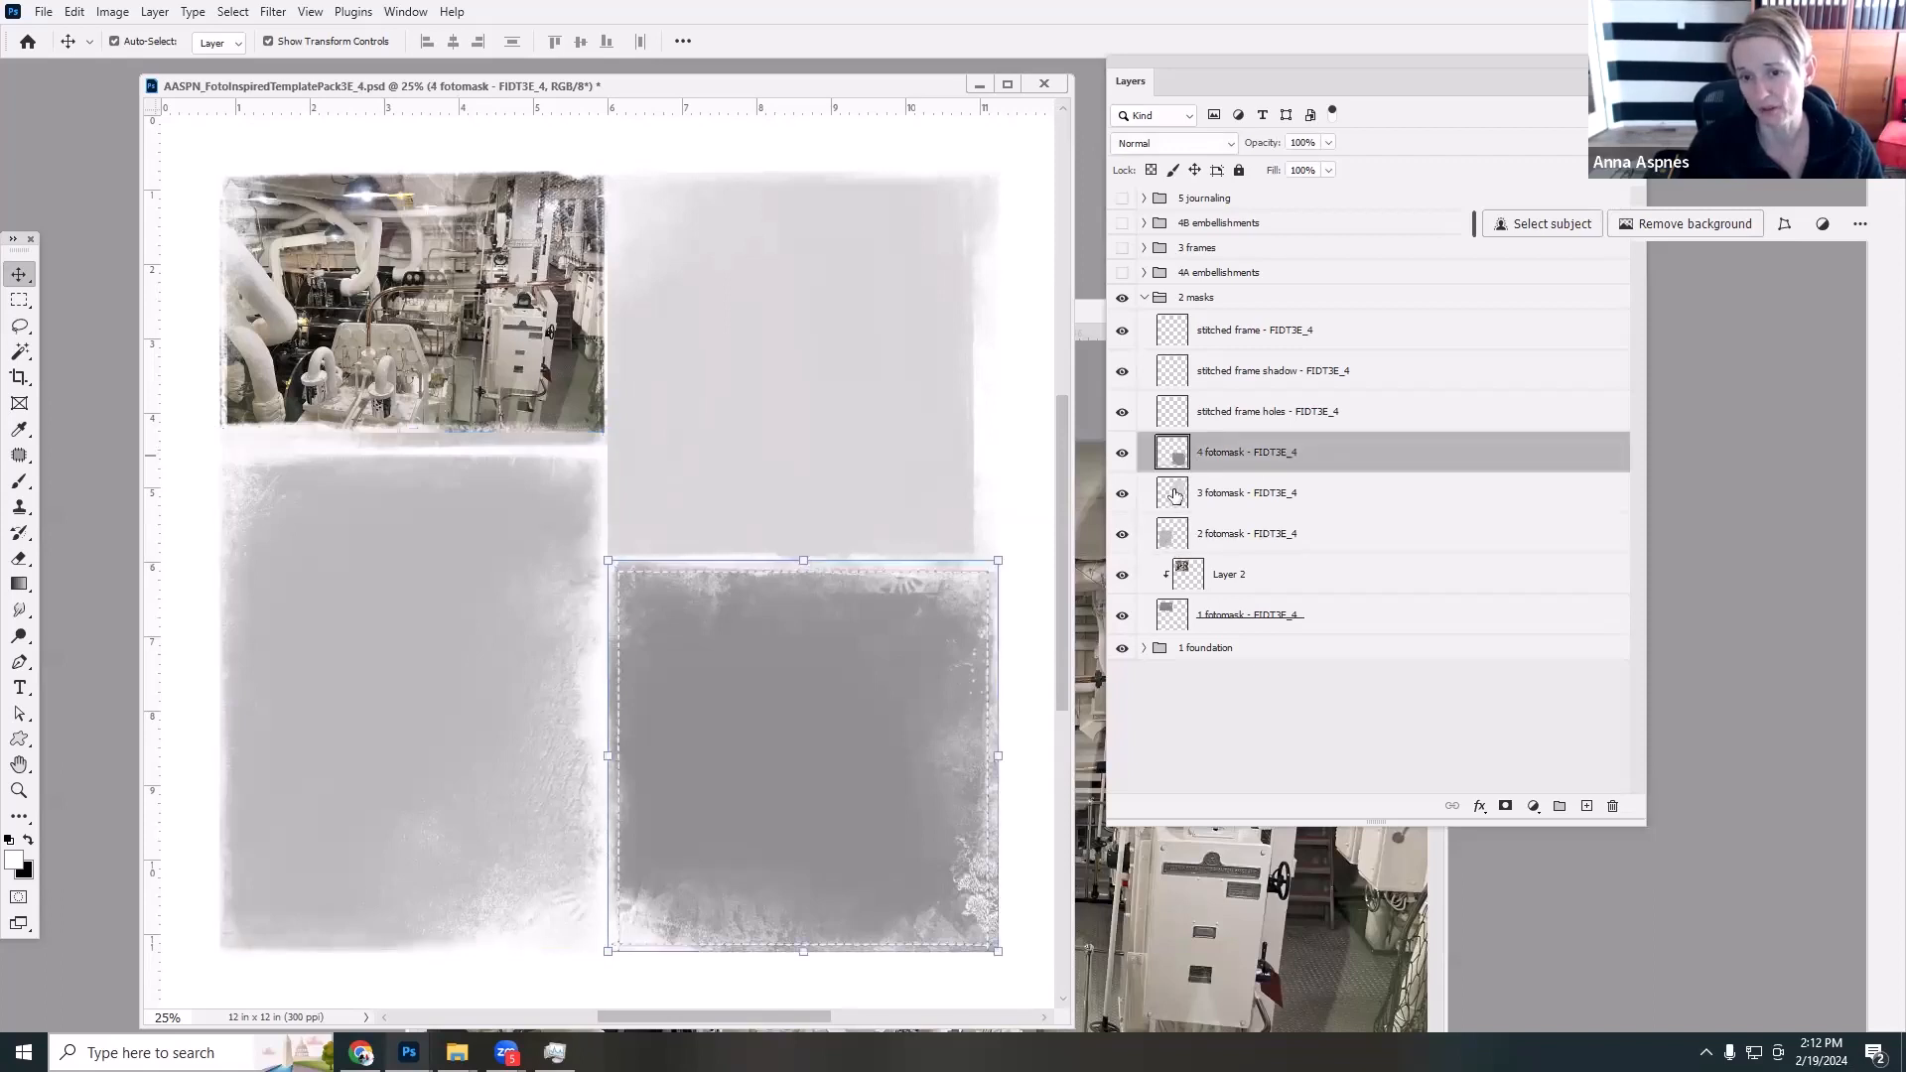
left_click(1174, 495)
left_click(1182, 463)
left_click(1175, 536)
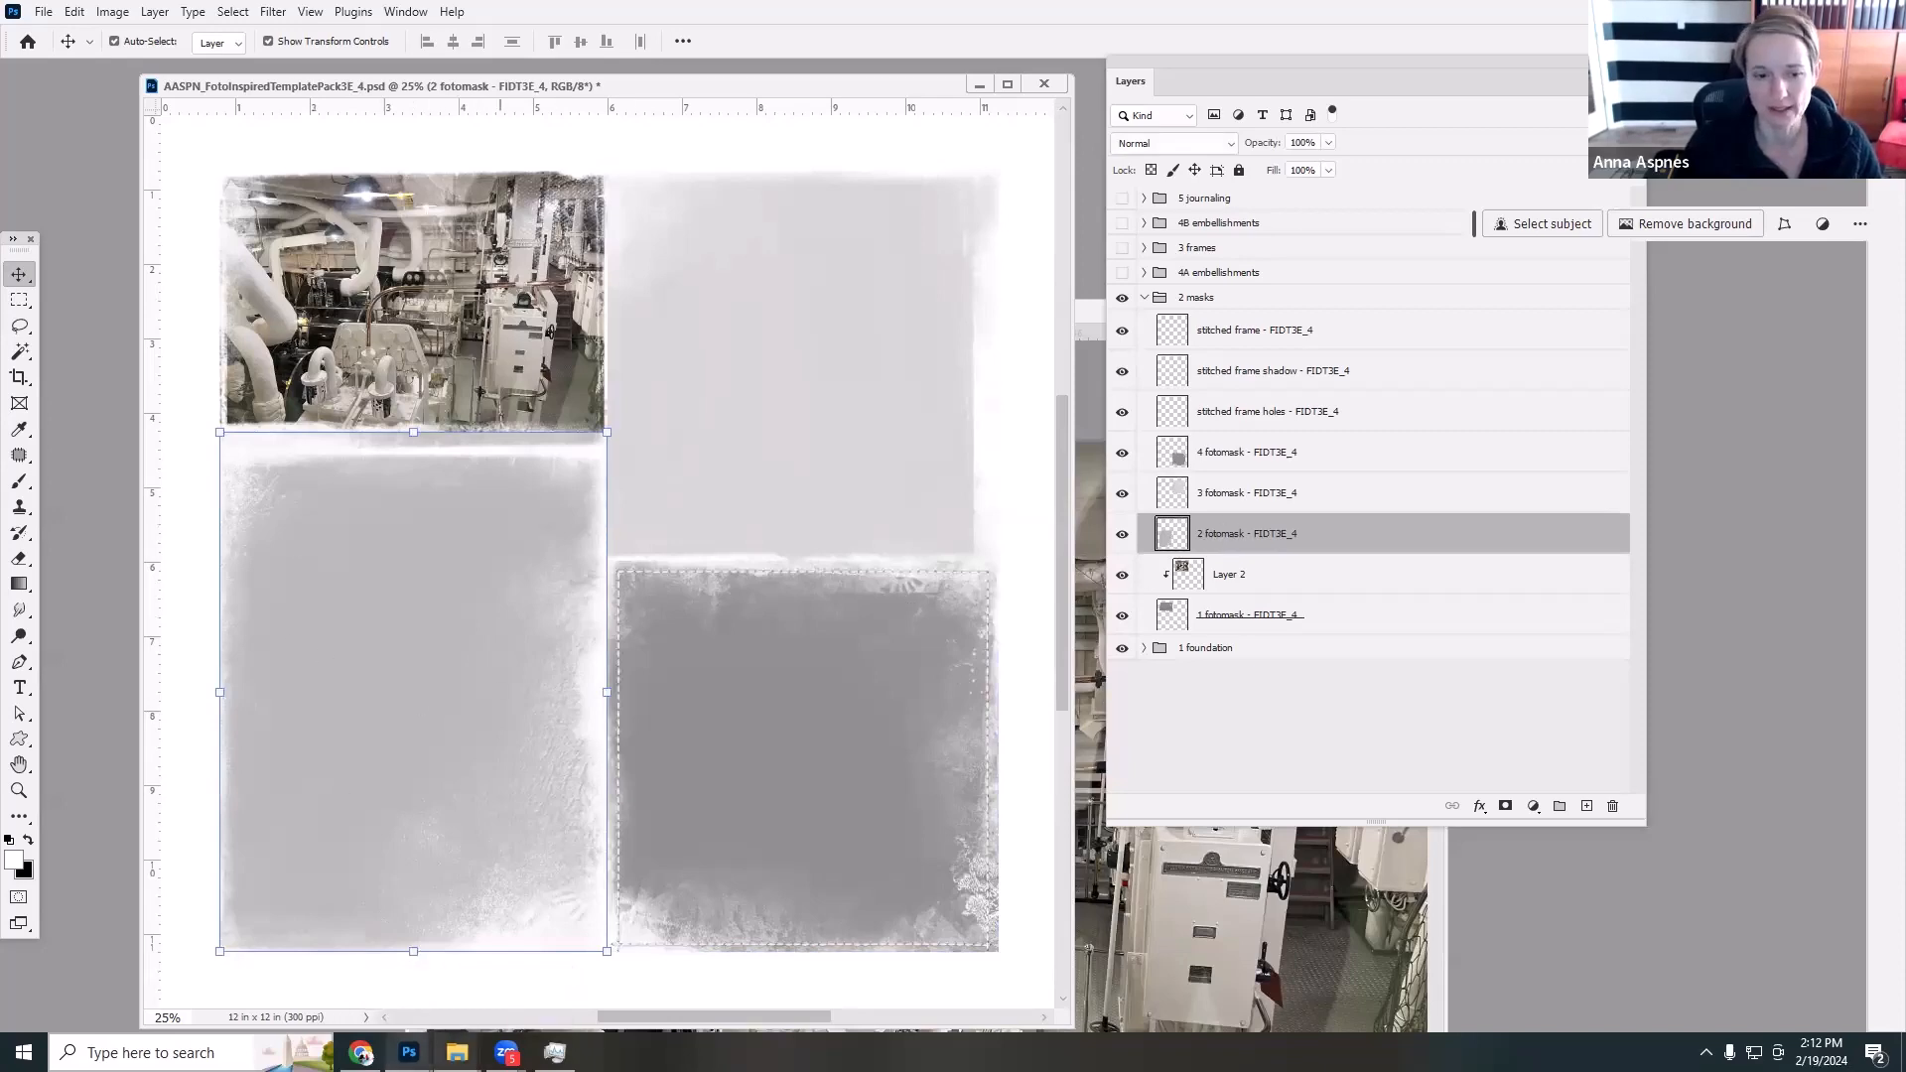
Switch to File Explorer and open the Paperie folder of ArtPlay Palette Enigma A inside the Enigma folder.
left_click(457, 1052)
left_click(440, 1015)
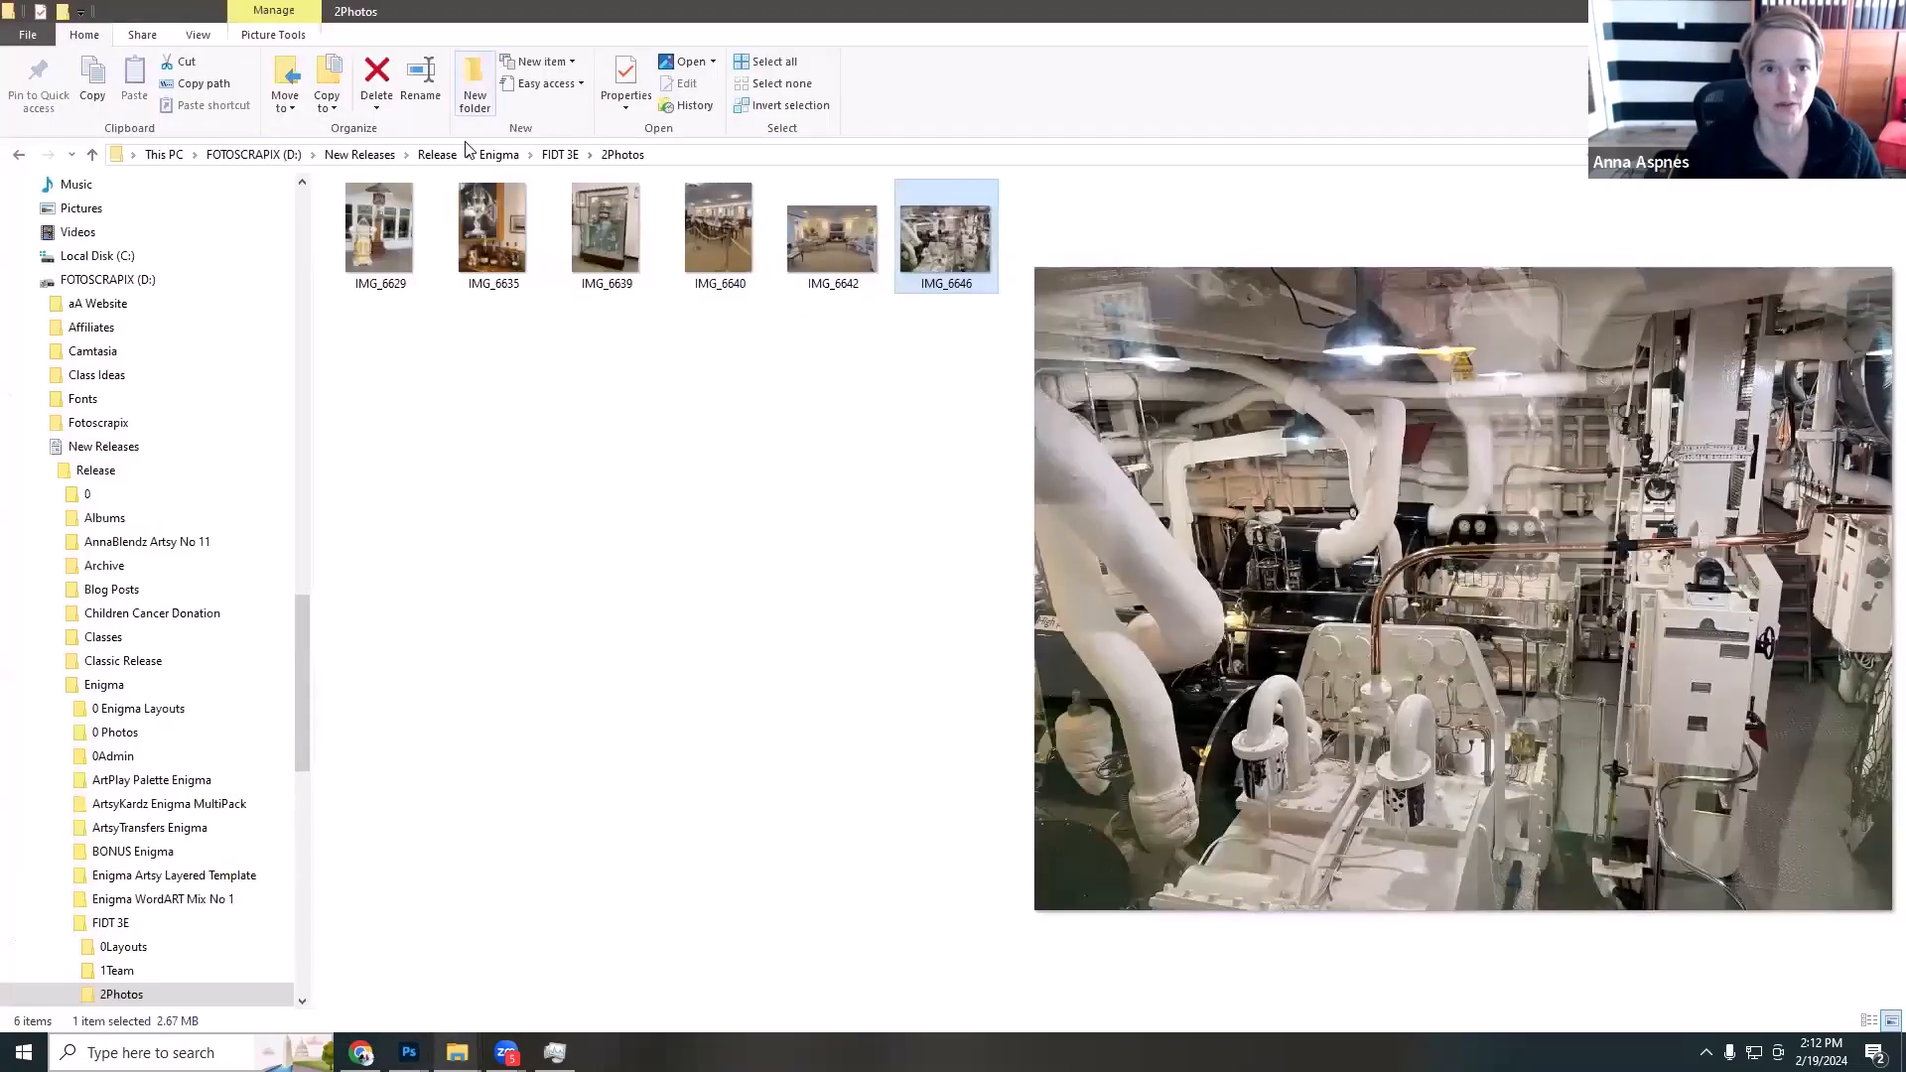
left_click(498, 154)
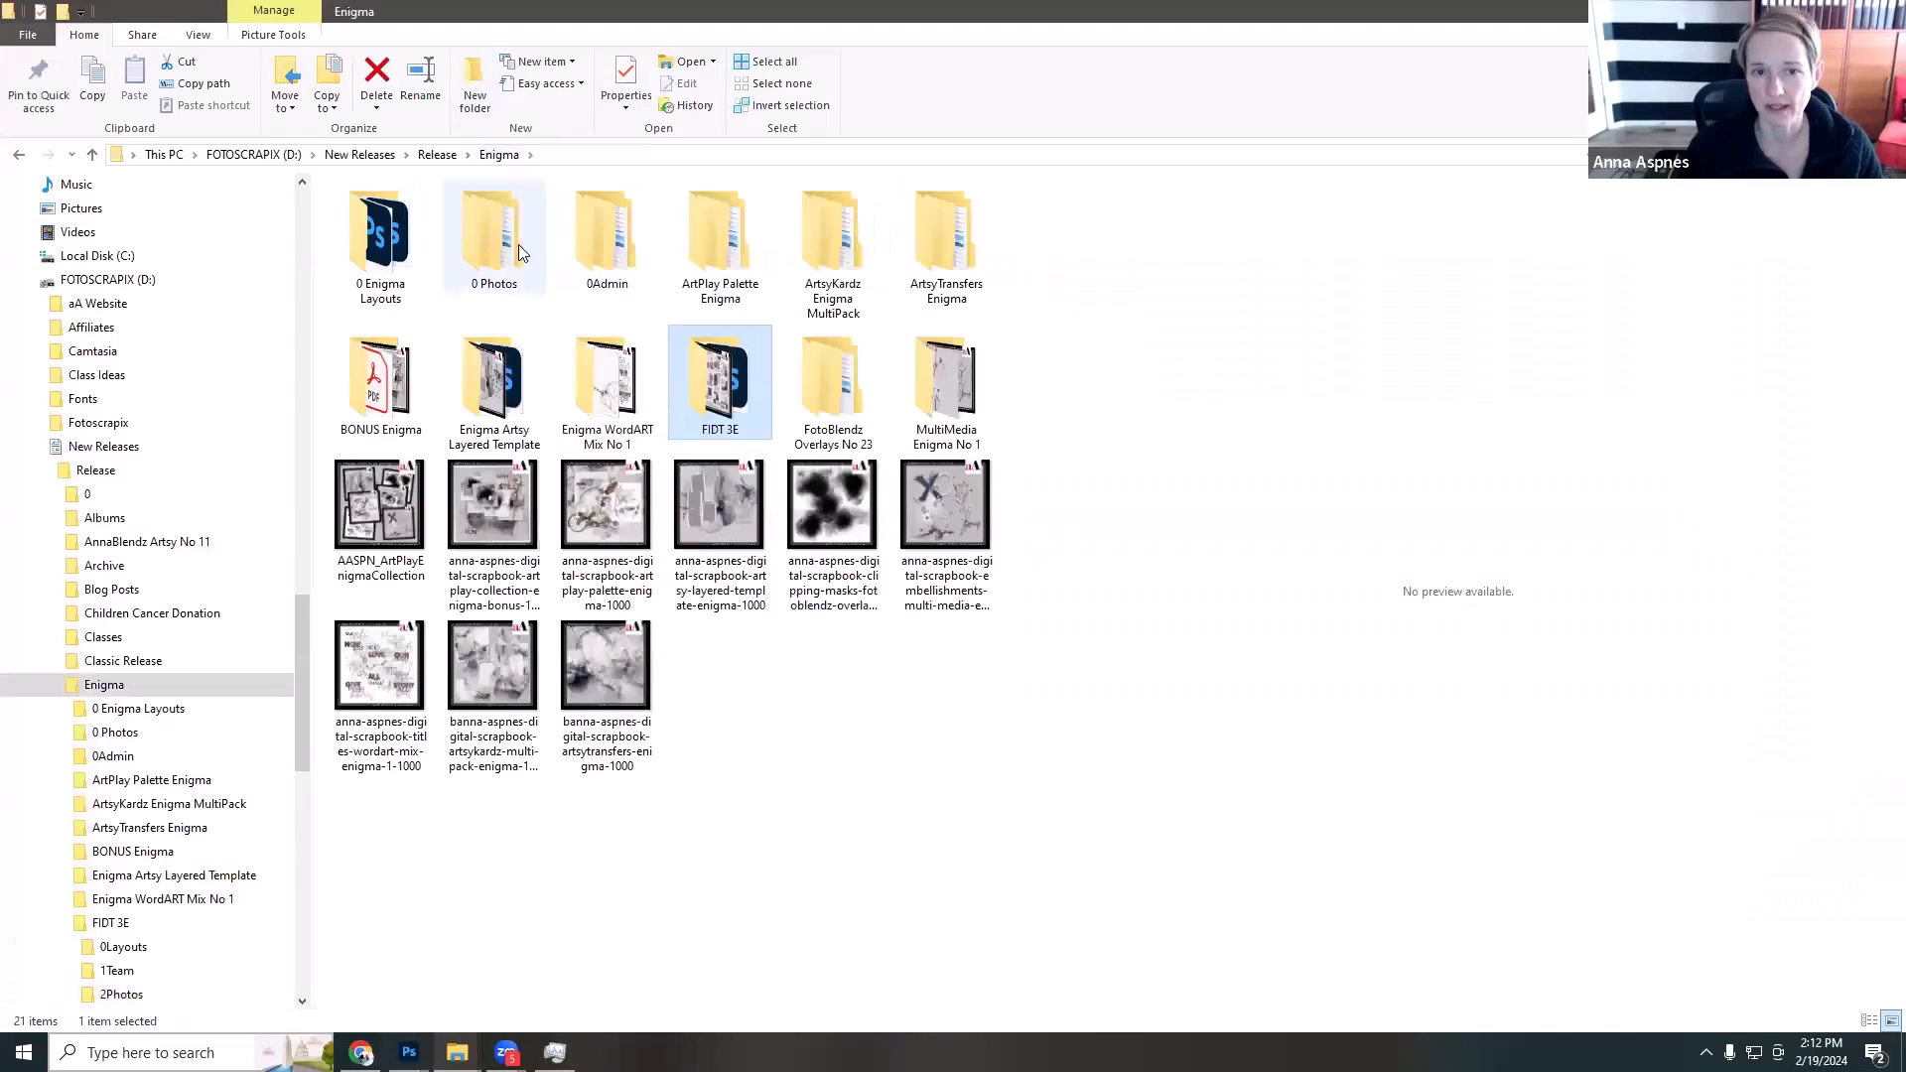
double_click(722, 255)
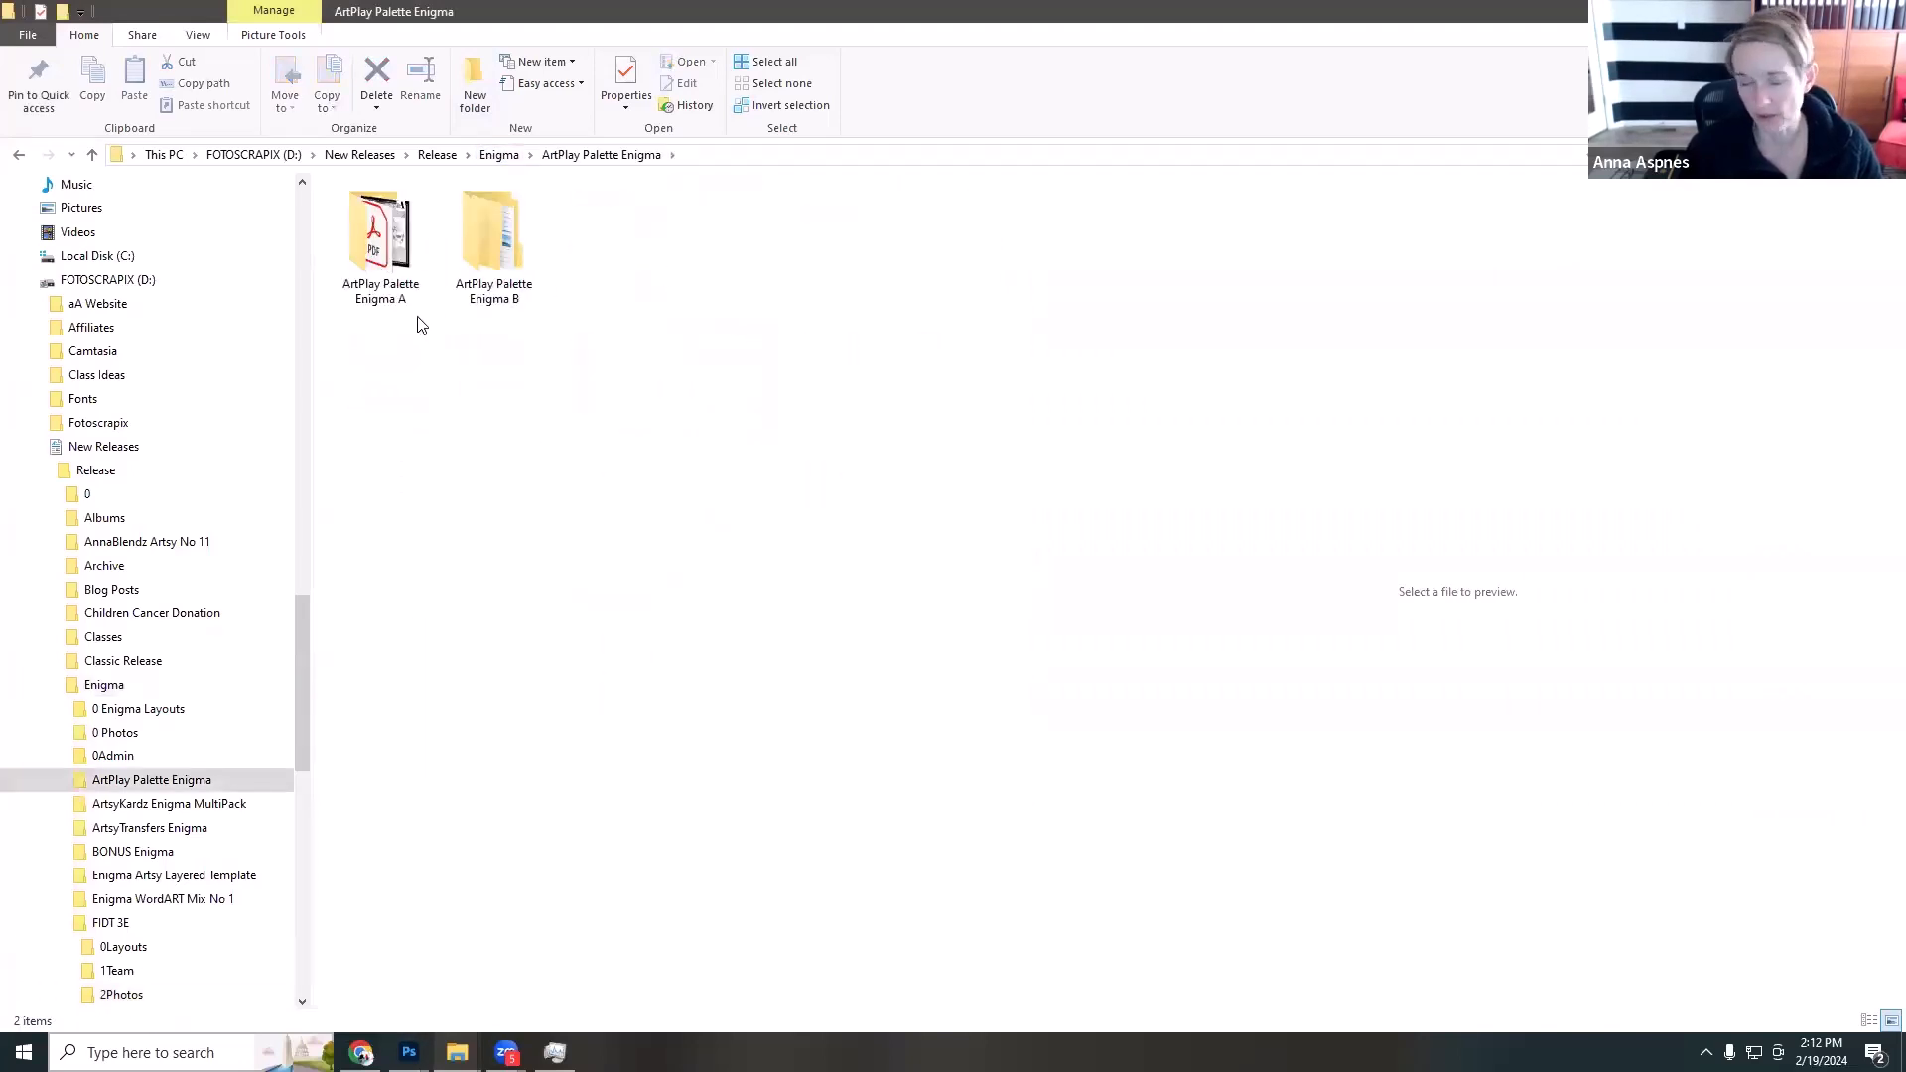
double_click(377, 237)
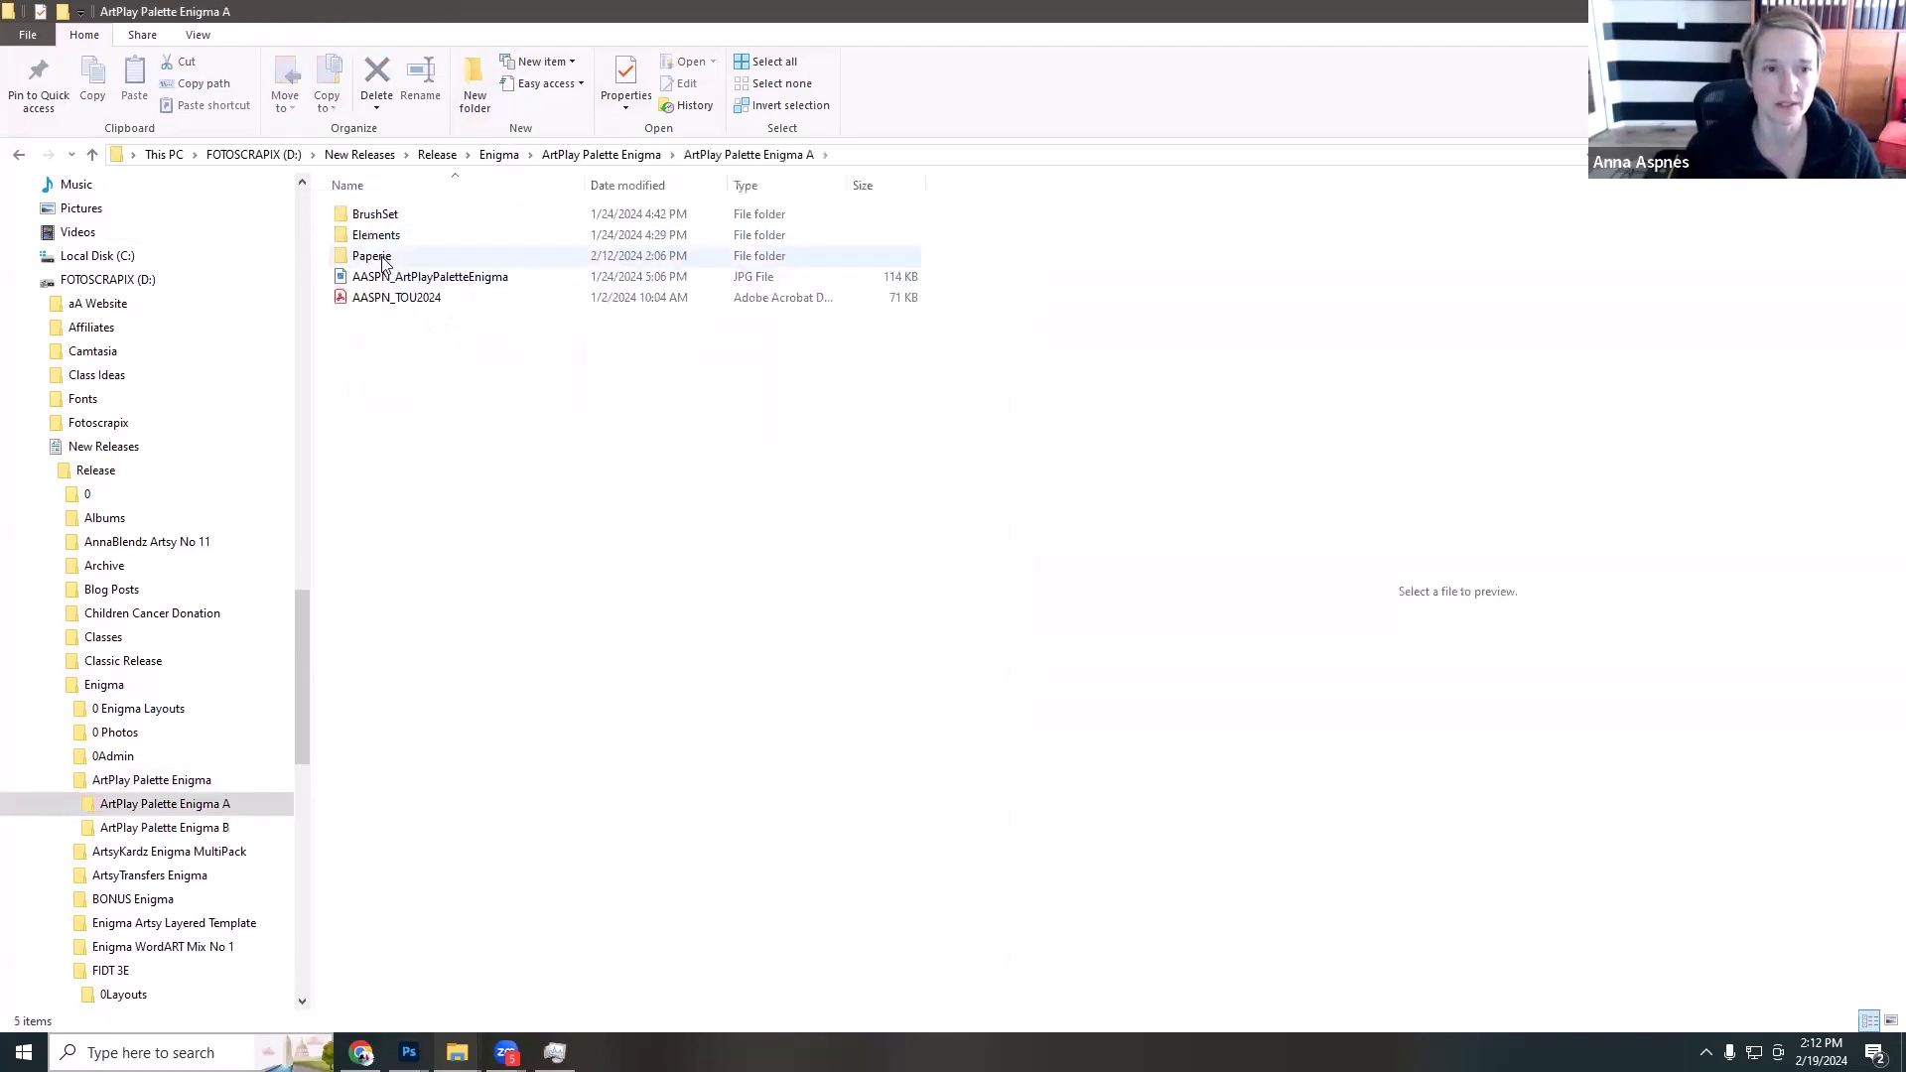
double_click(380, 258)
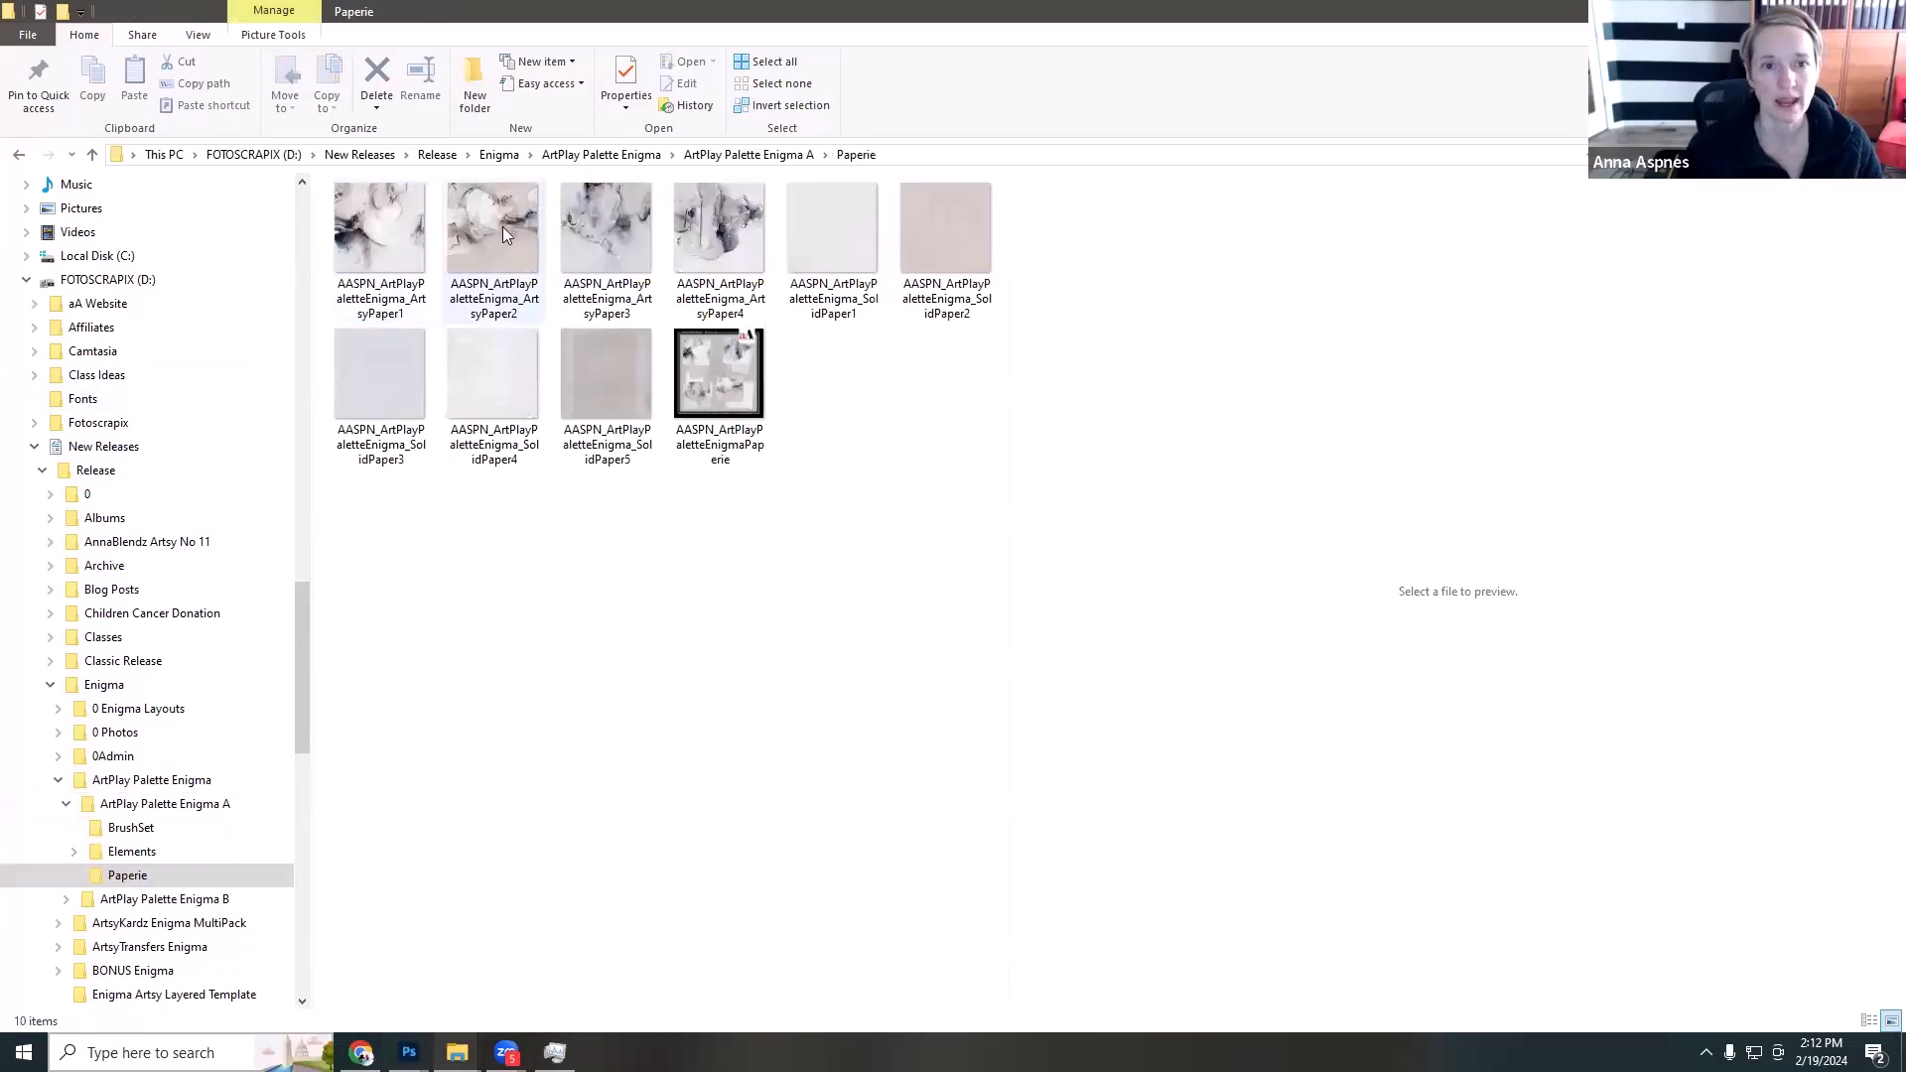
Place AASPN_ArtPlayPaletteEnigma_ArtsyPaper1 in the Photoshop template directly above the 2 fotomask layer, and clip it to that mask.
left_click(361, 218)
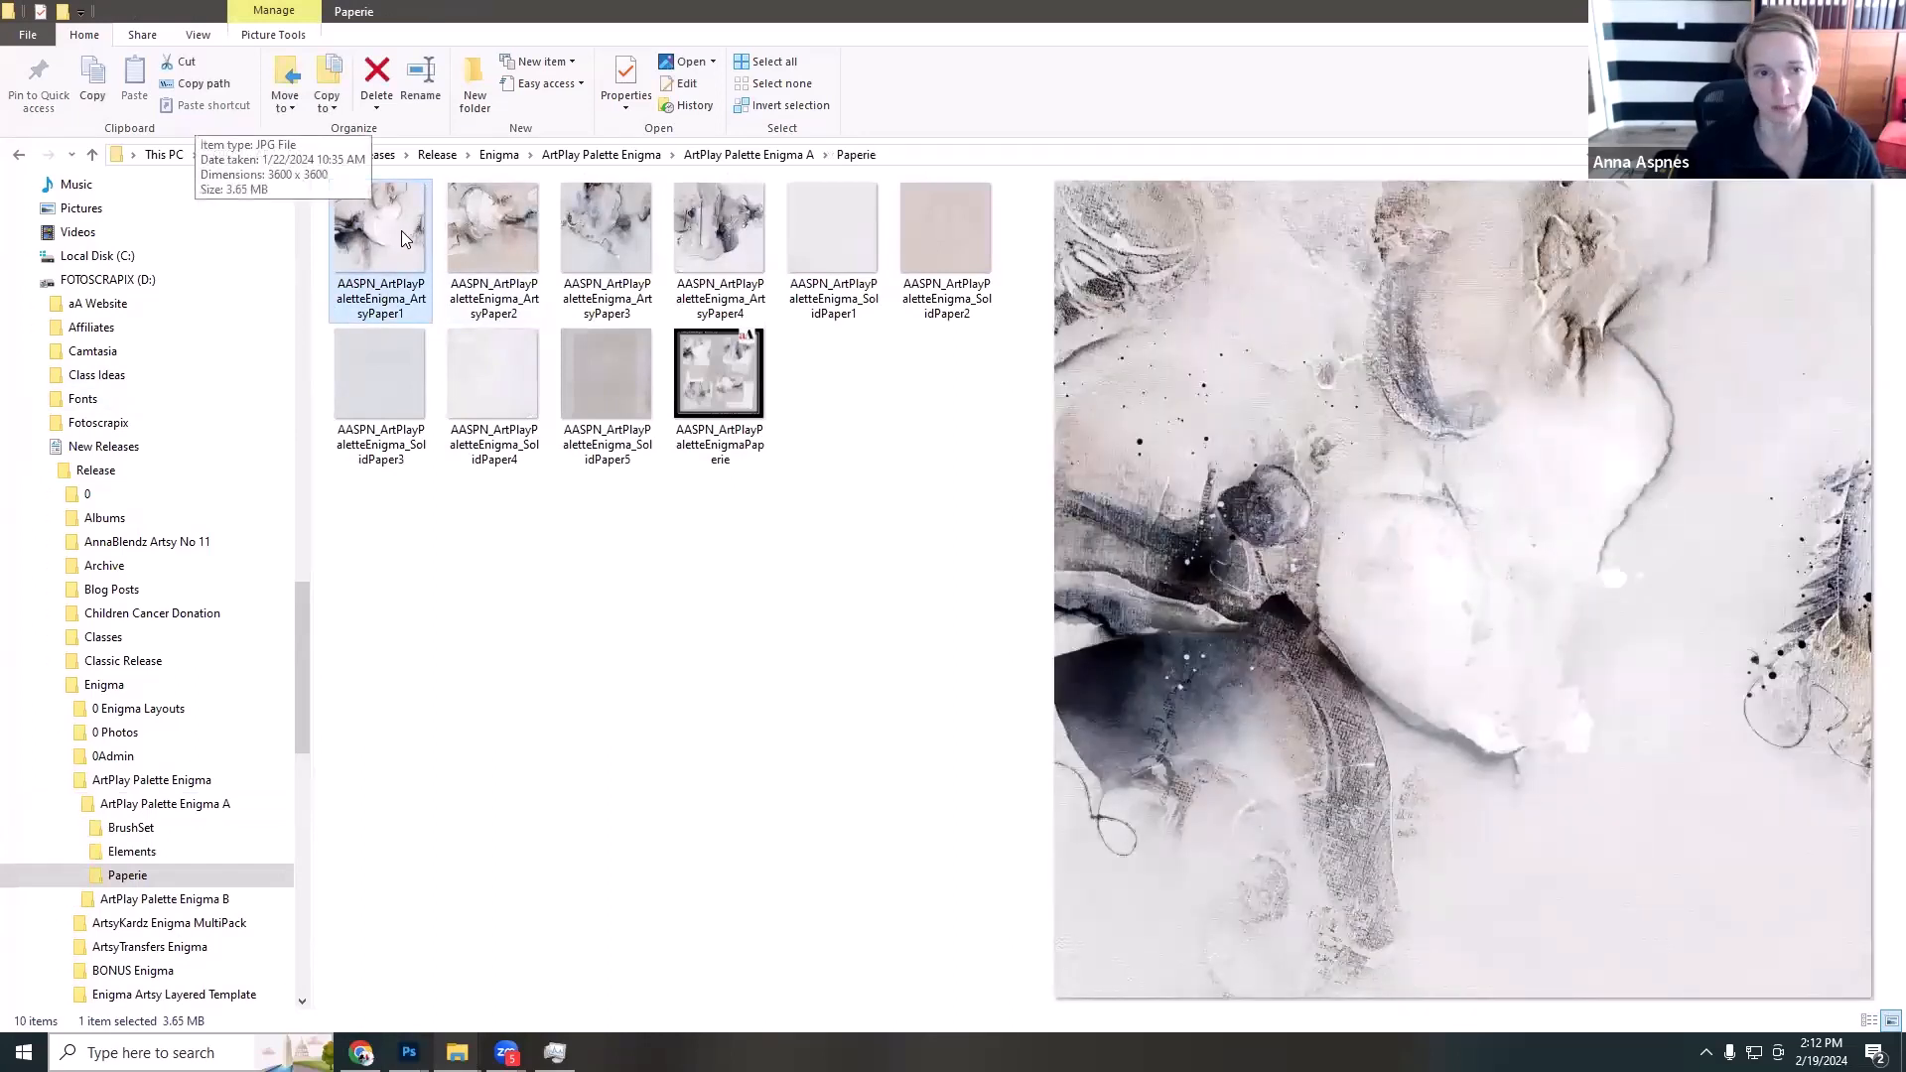
left_click_drag(395, 230, 445, 554)
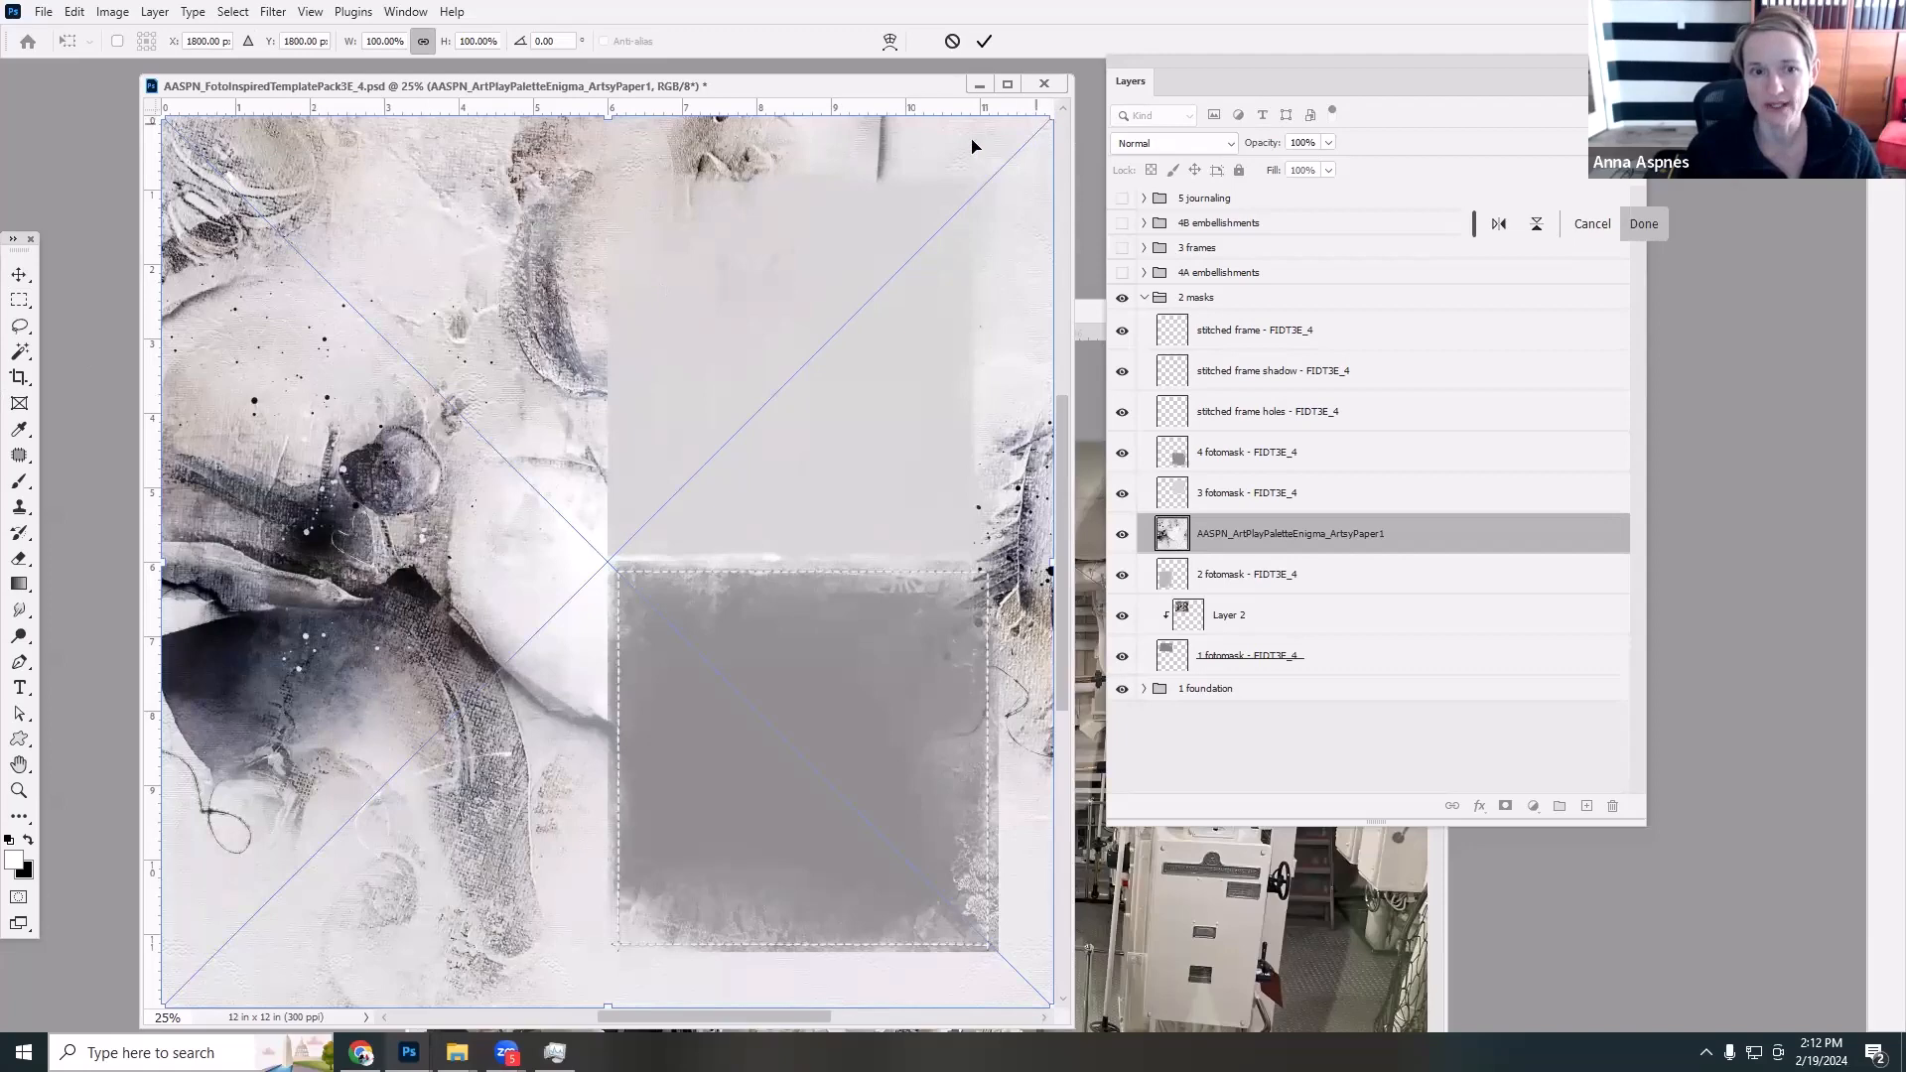
left_click(983, 41)
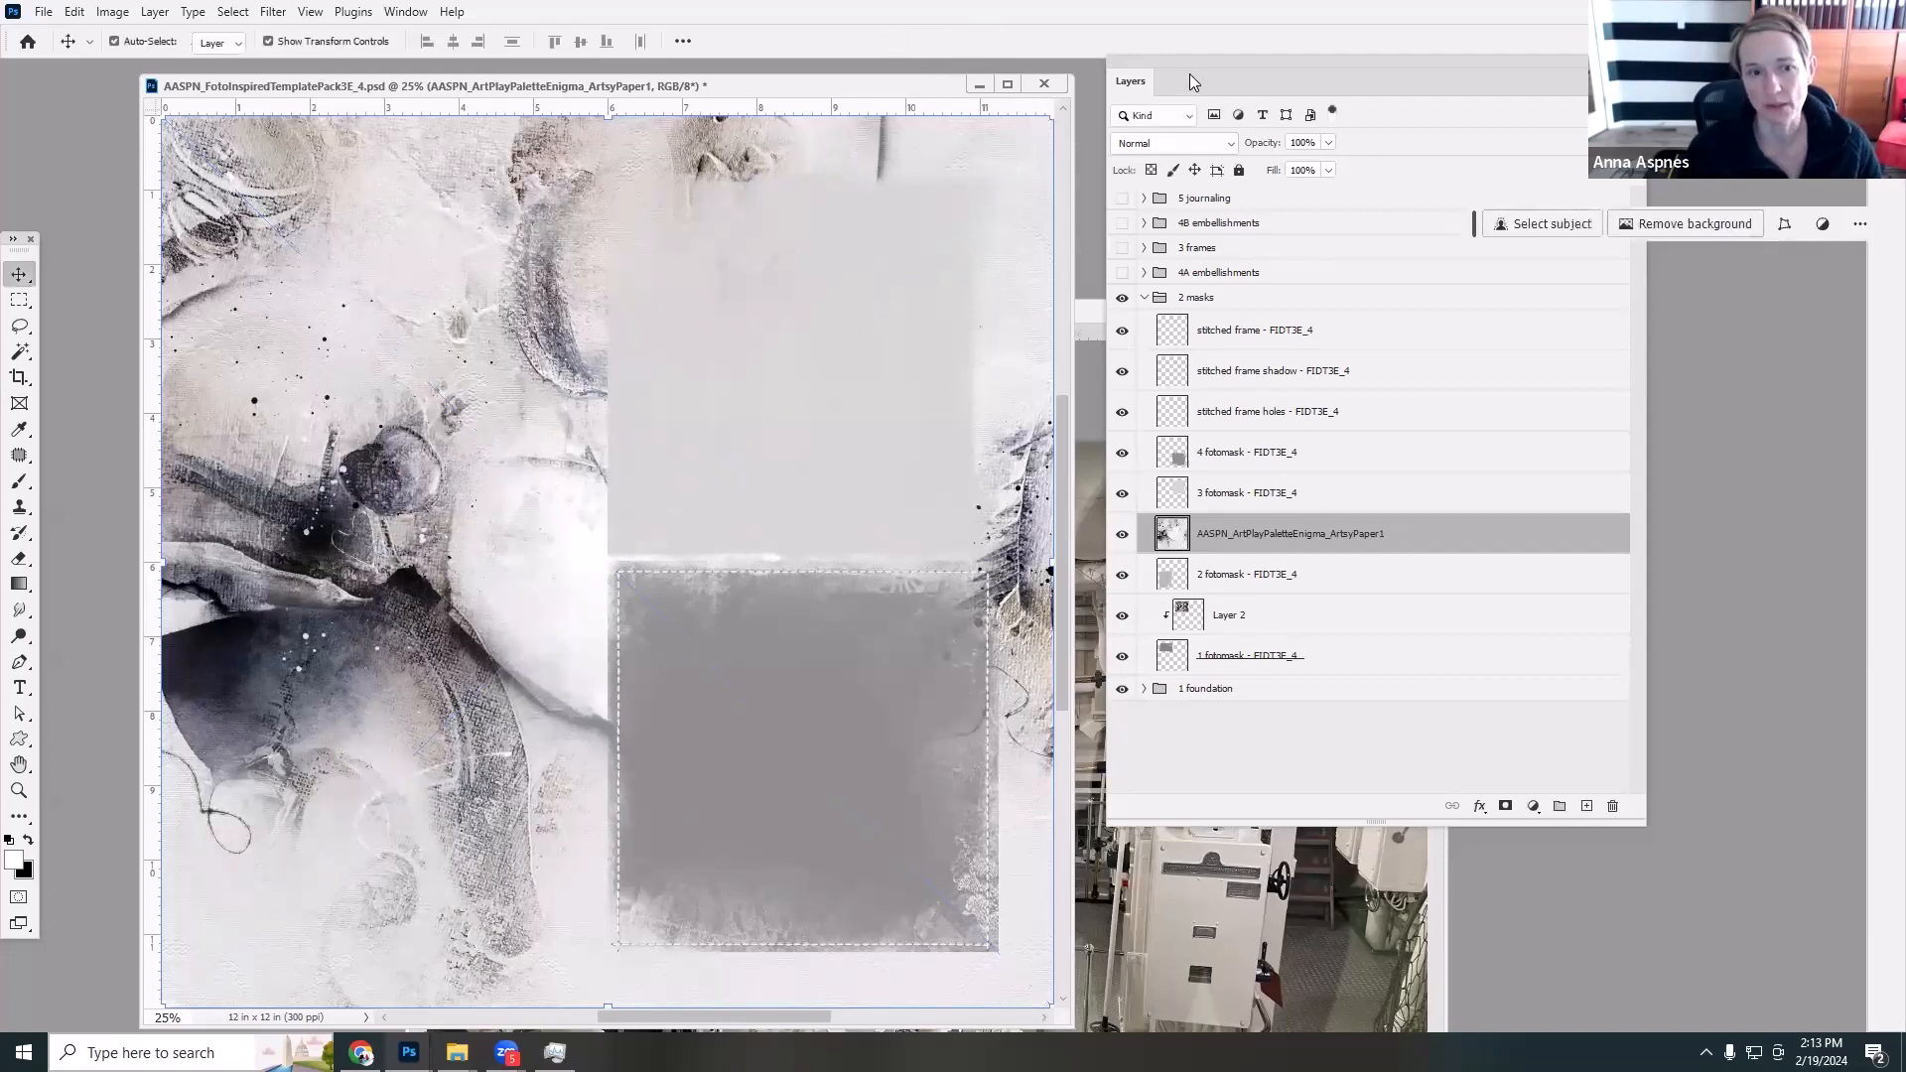
left_click(157, 11)
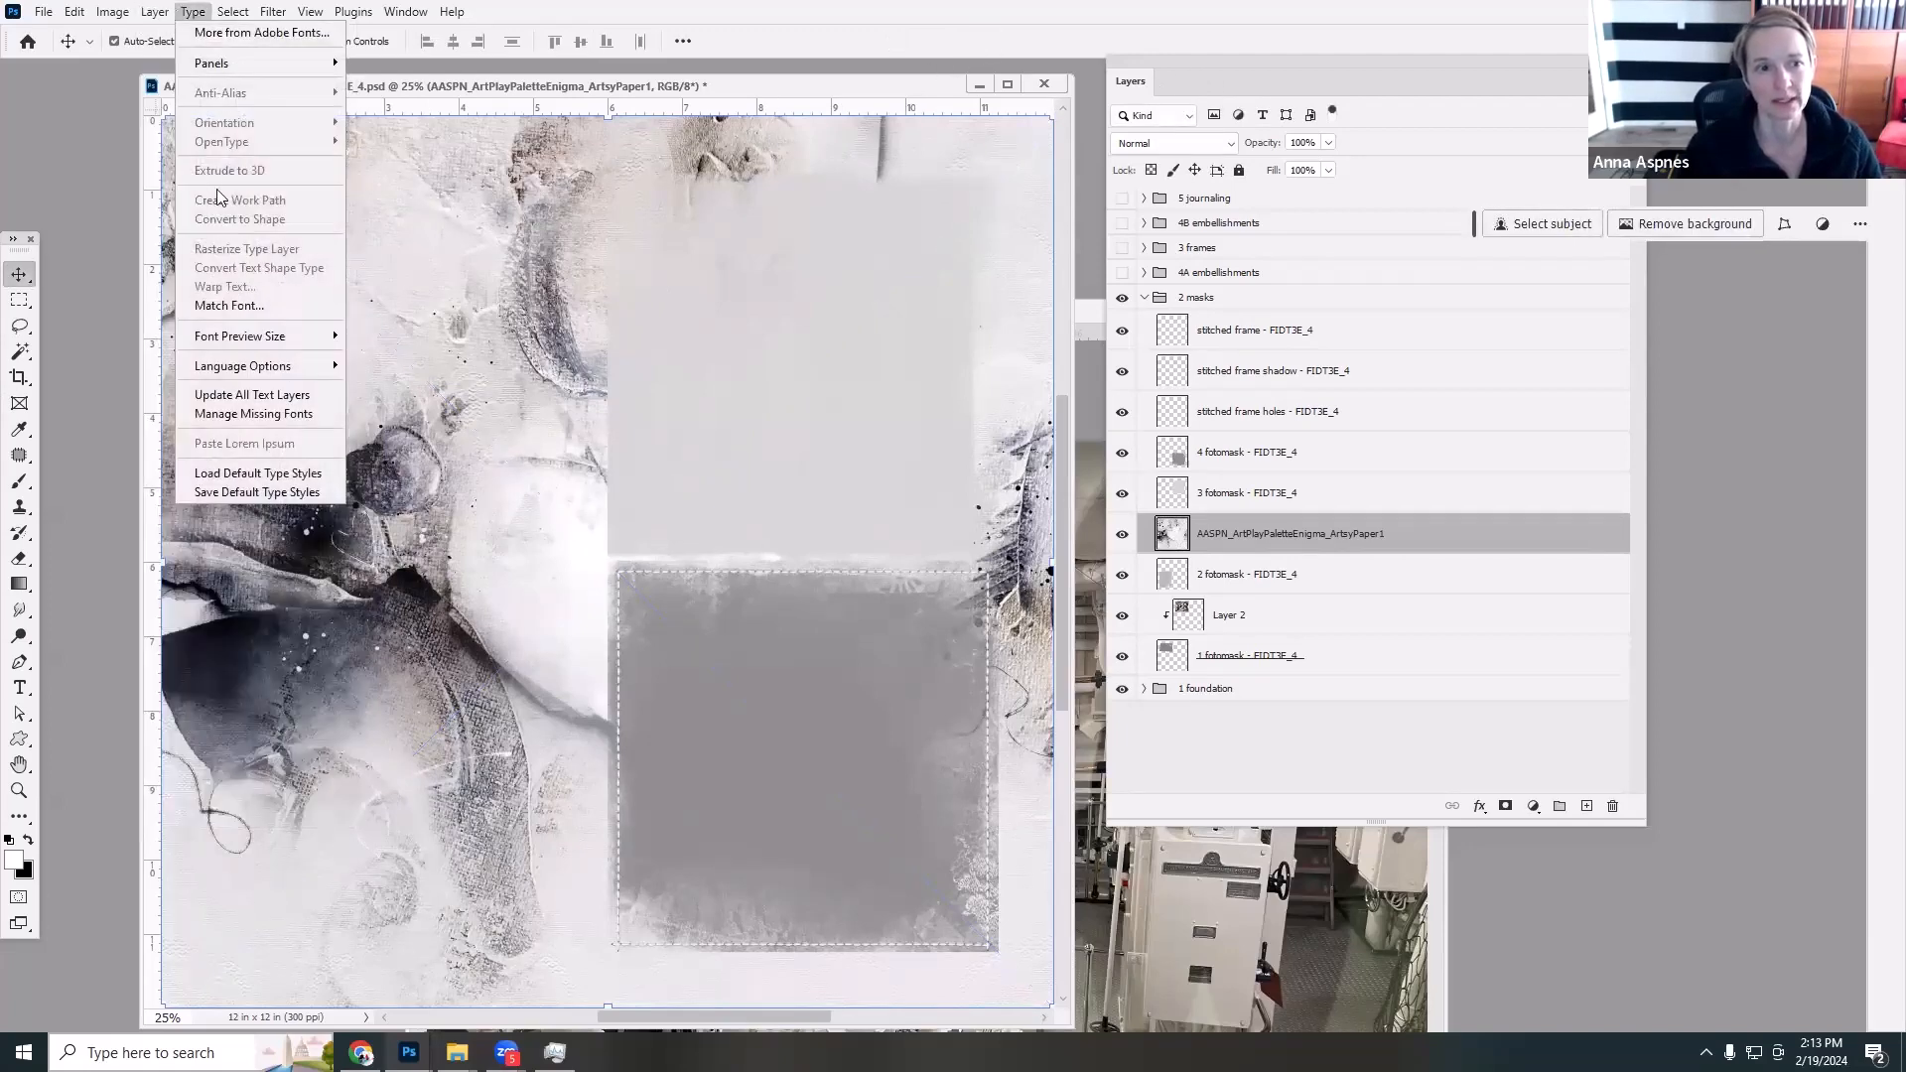
mouse_move(147, 12)
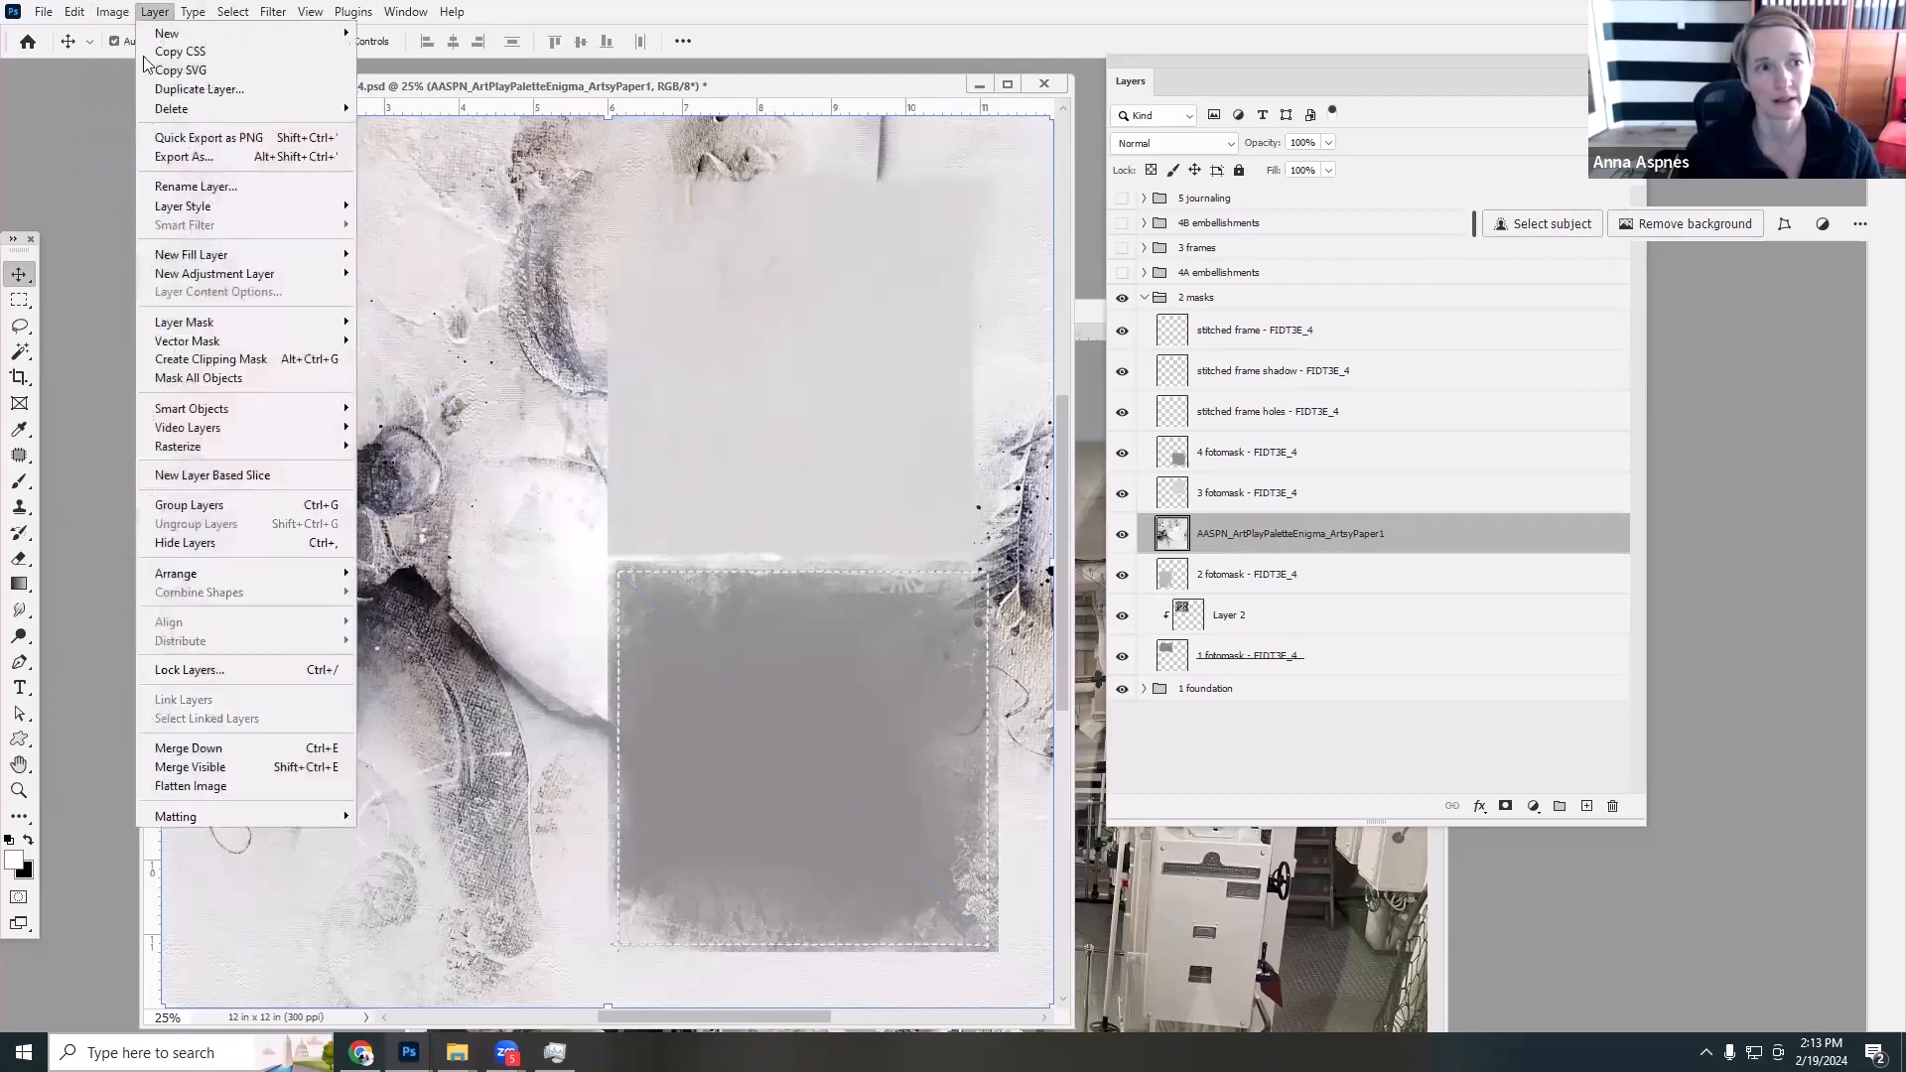
left_click(199, 359)
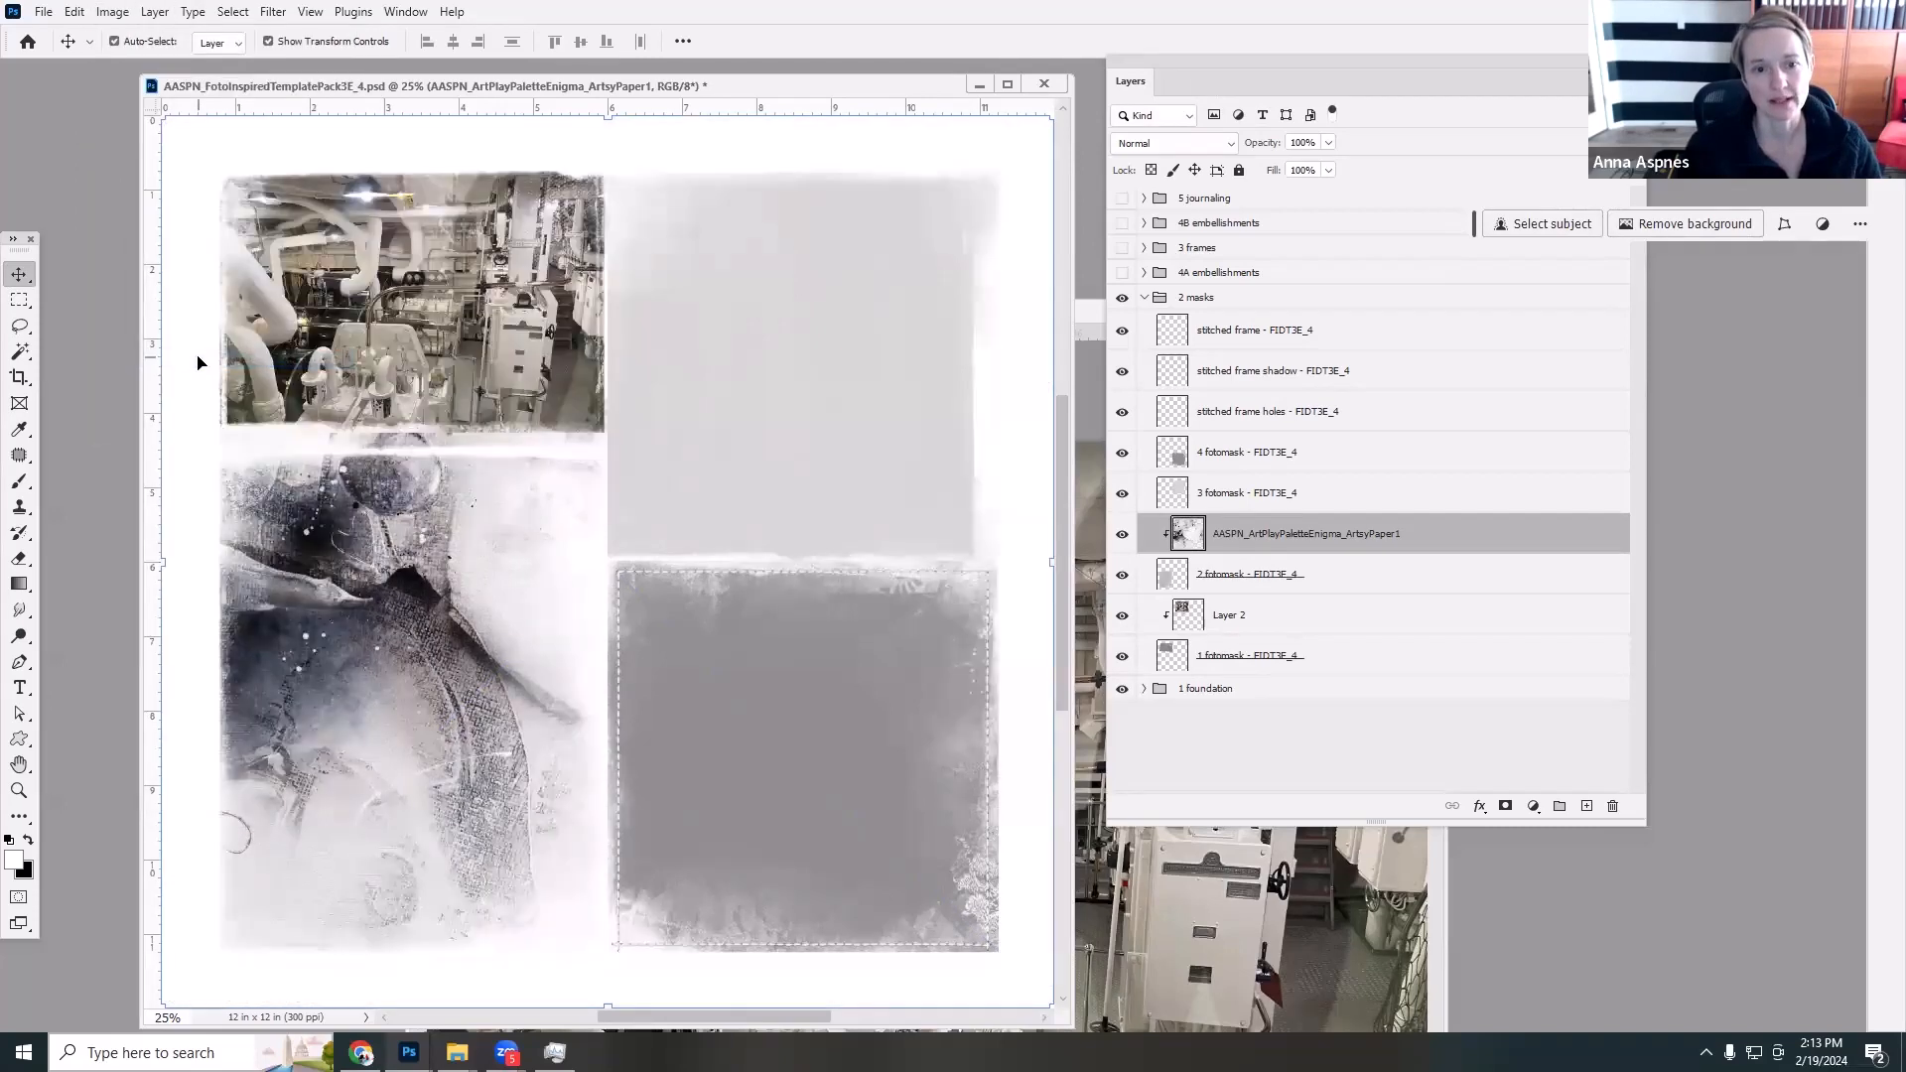
Reposition the artsy paper lower within the 2 fotomask, and try scaling it down to about 86% with a slight rotation.
left_click_drag(534, 603, 477, 625)
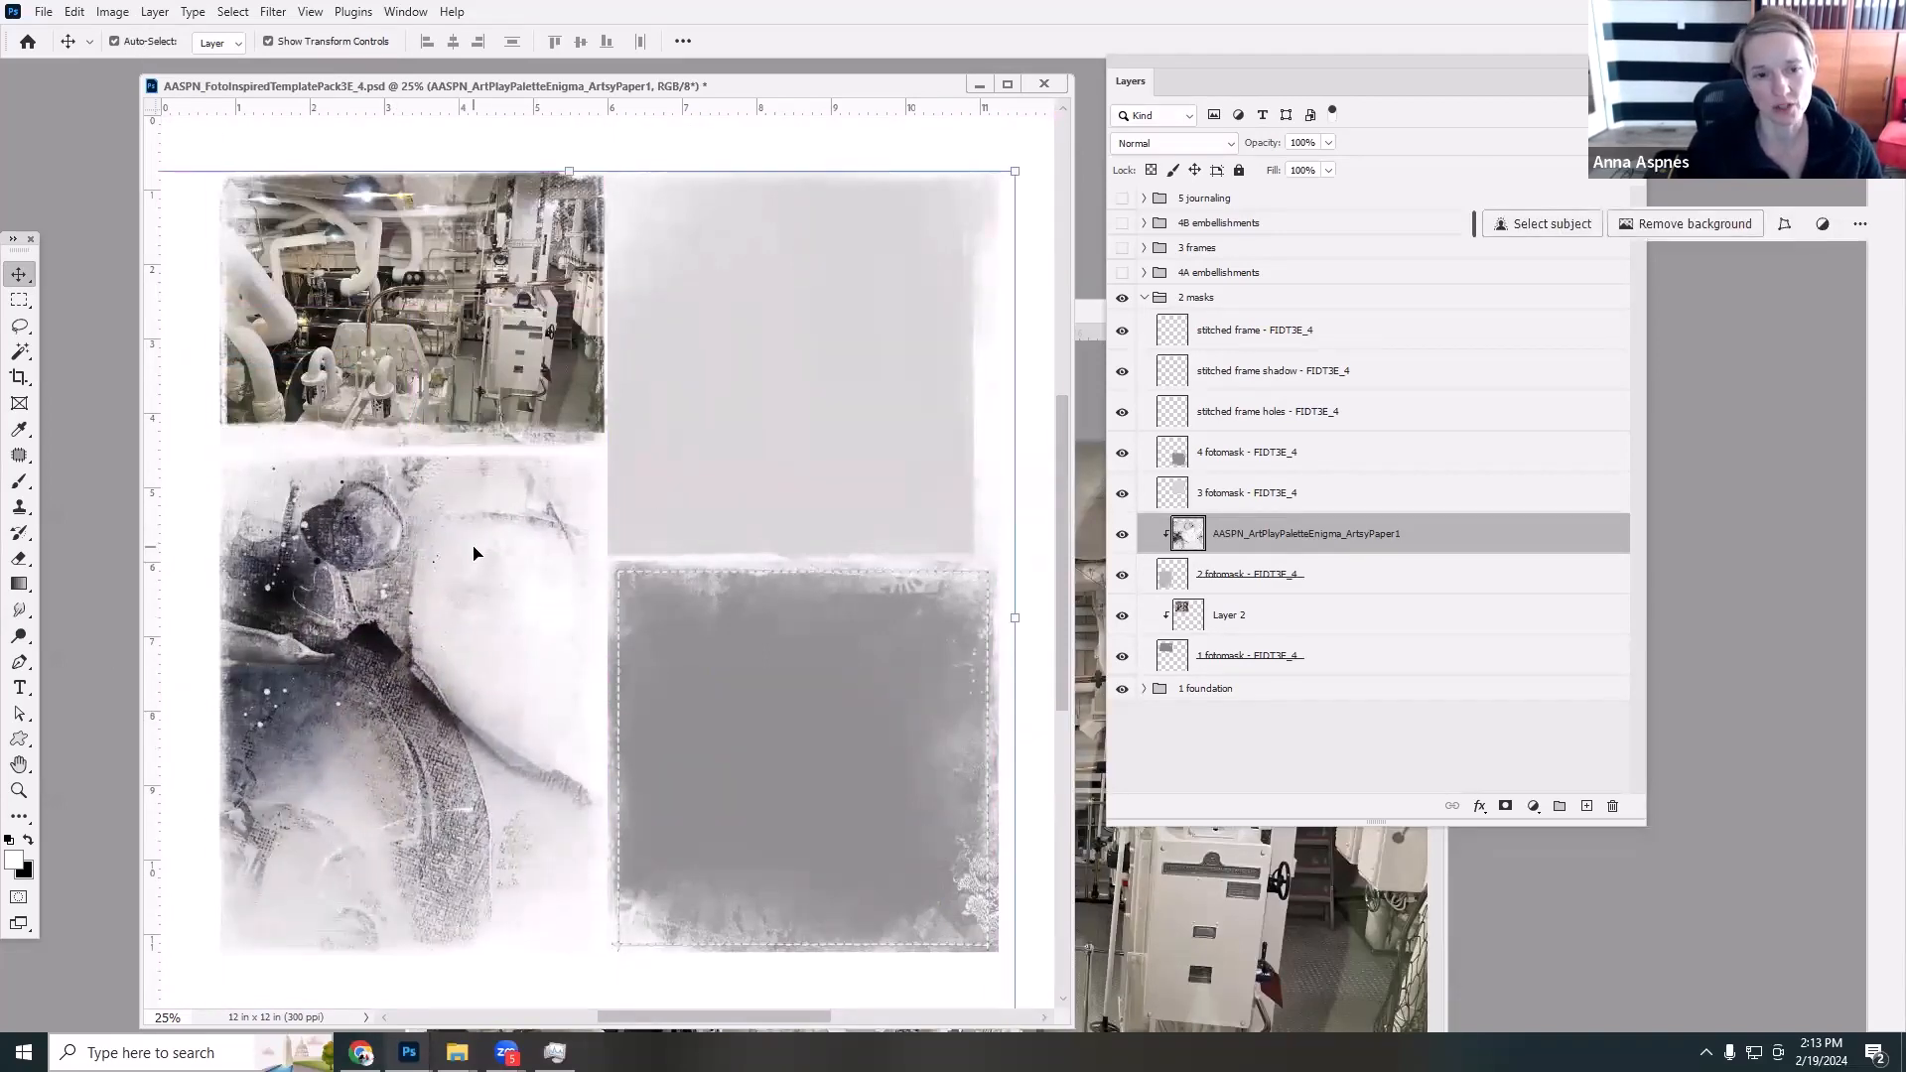
left_click_drag(474, 553, 516, 606)
left_click_drag(507, 537, 507, 603)
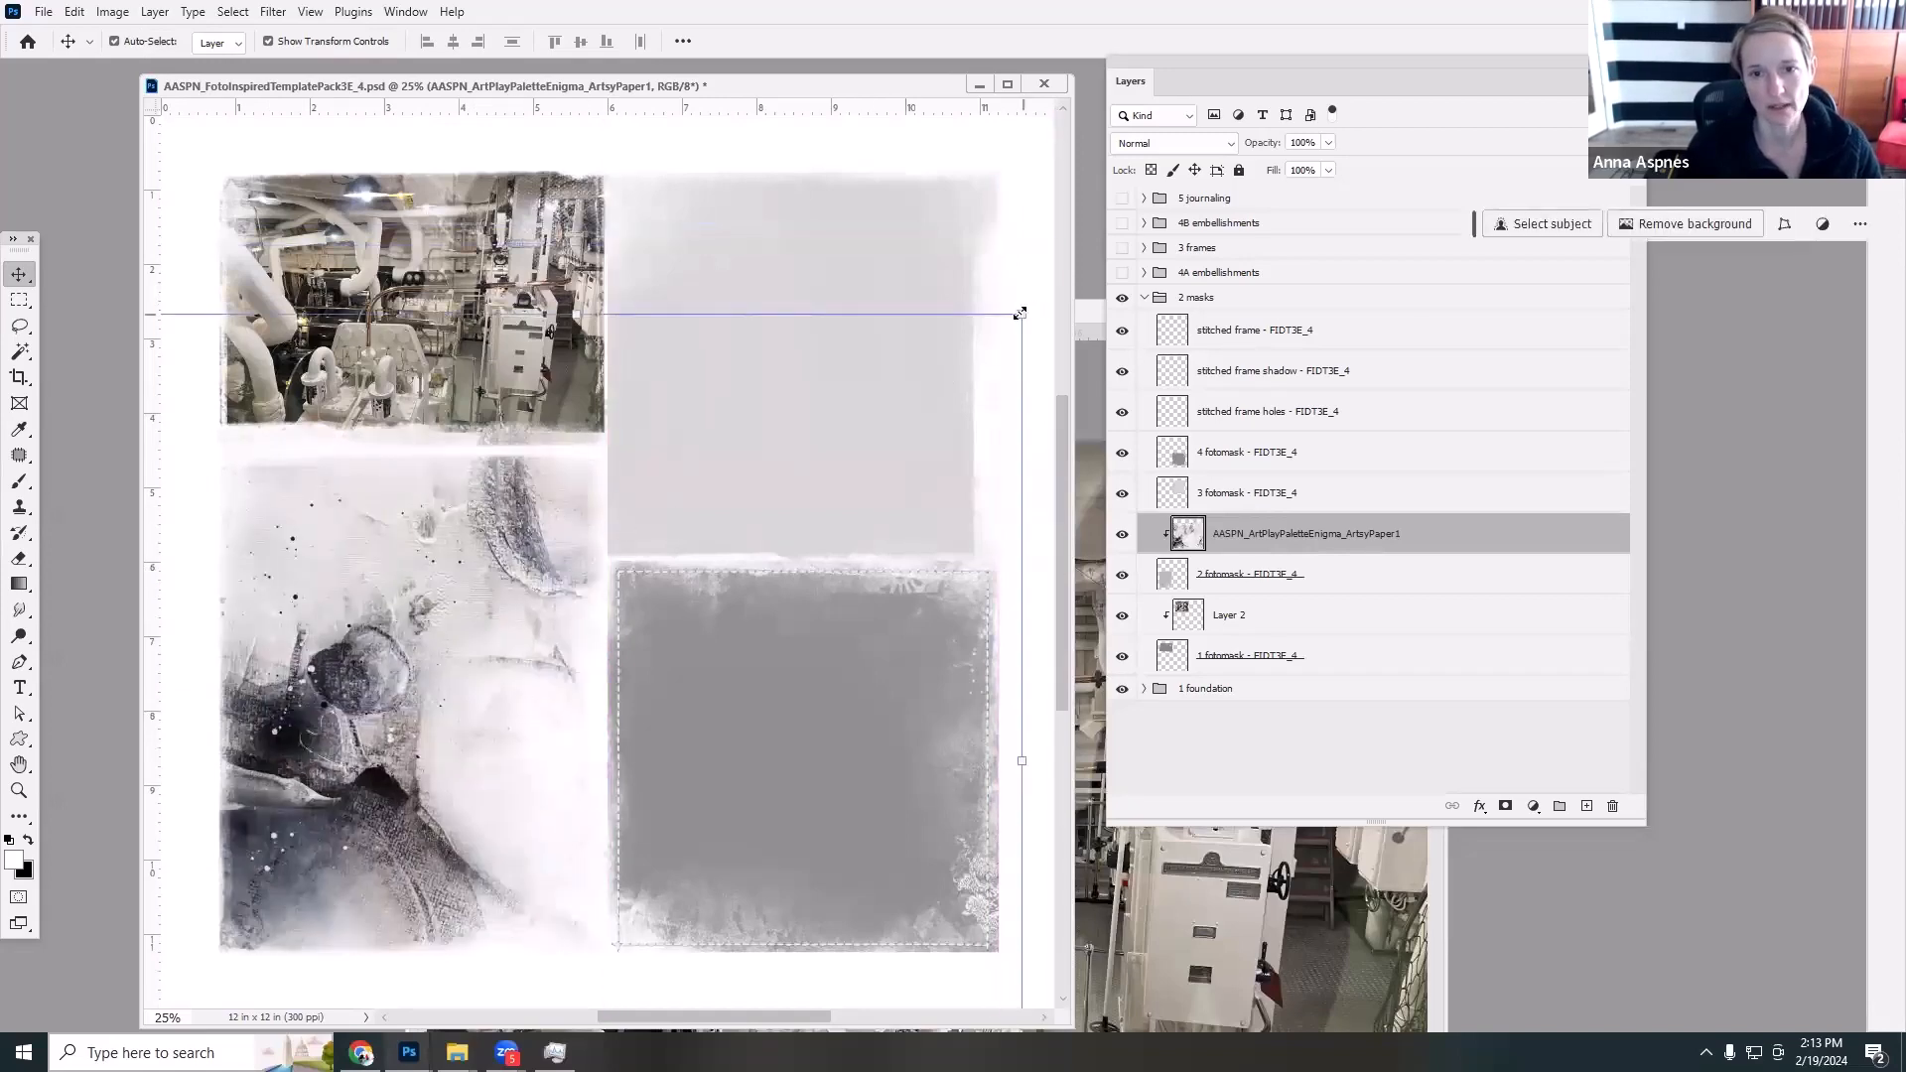
left_click_drag(1022, 311, 728, 459)
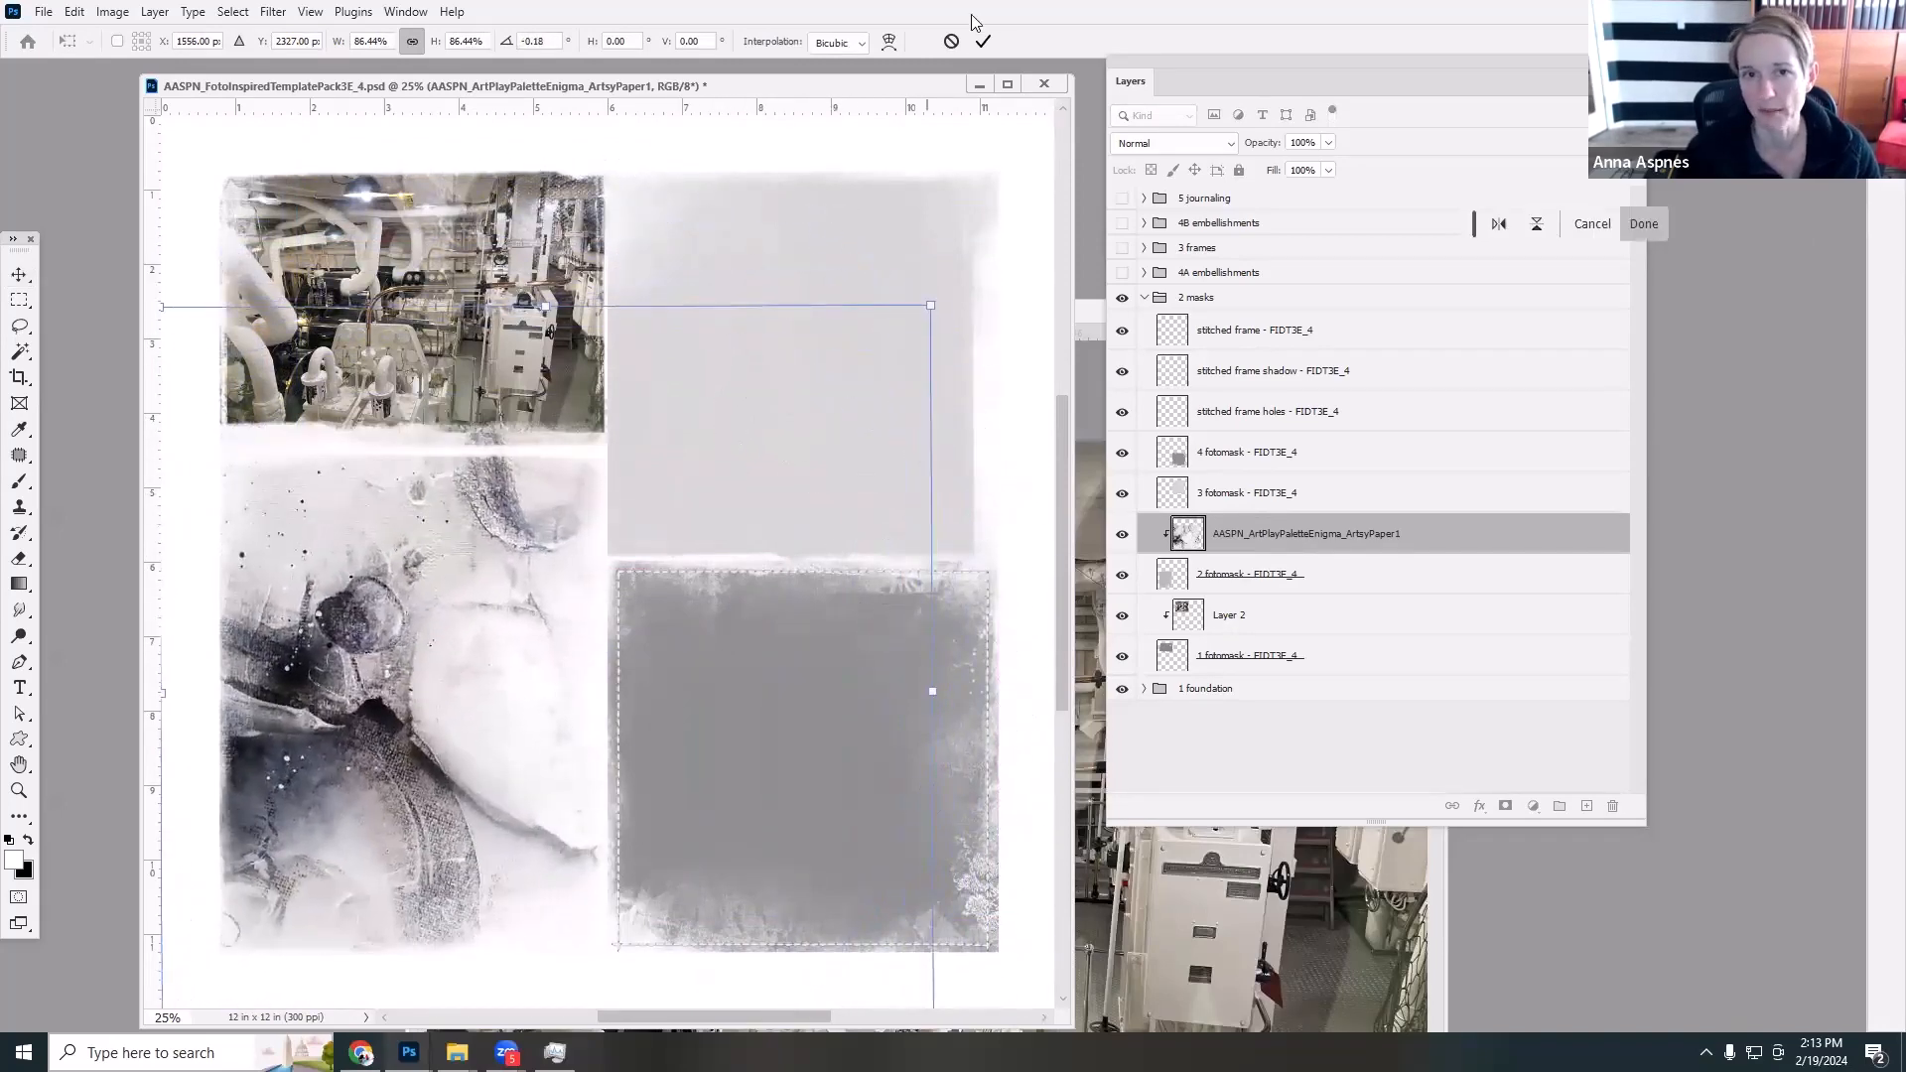
left_click(951, 42)
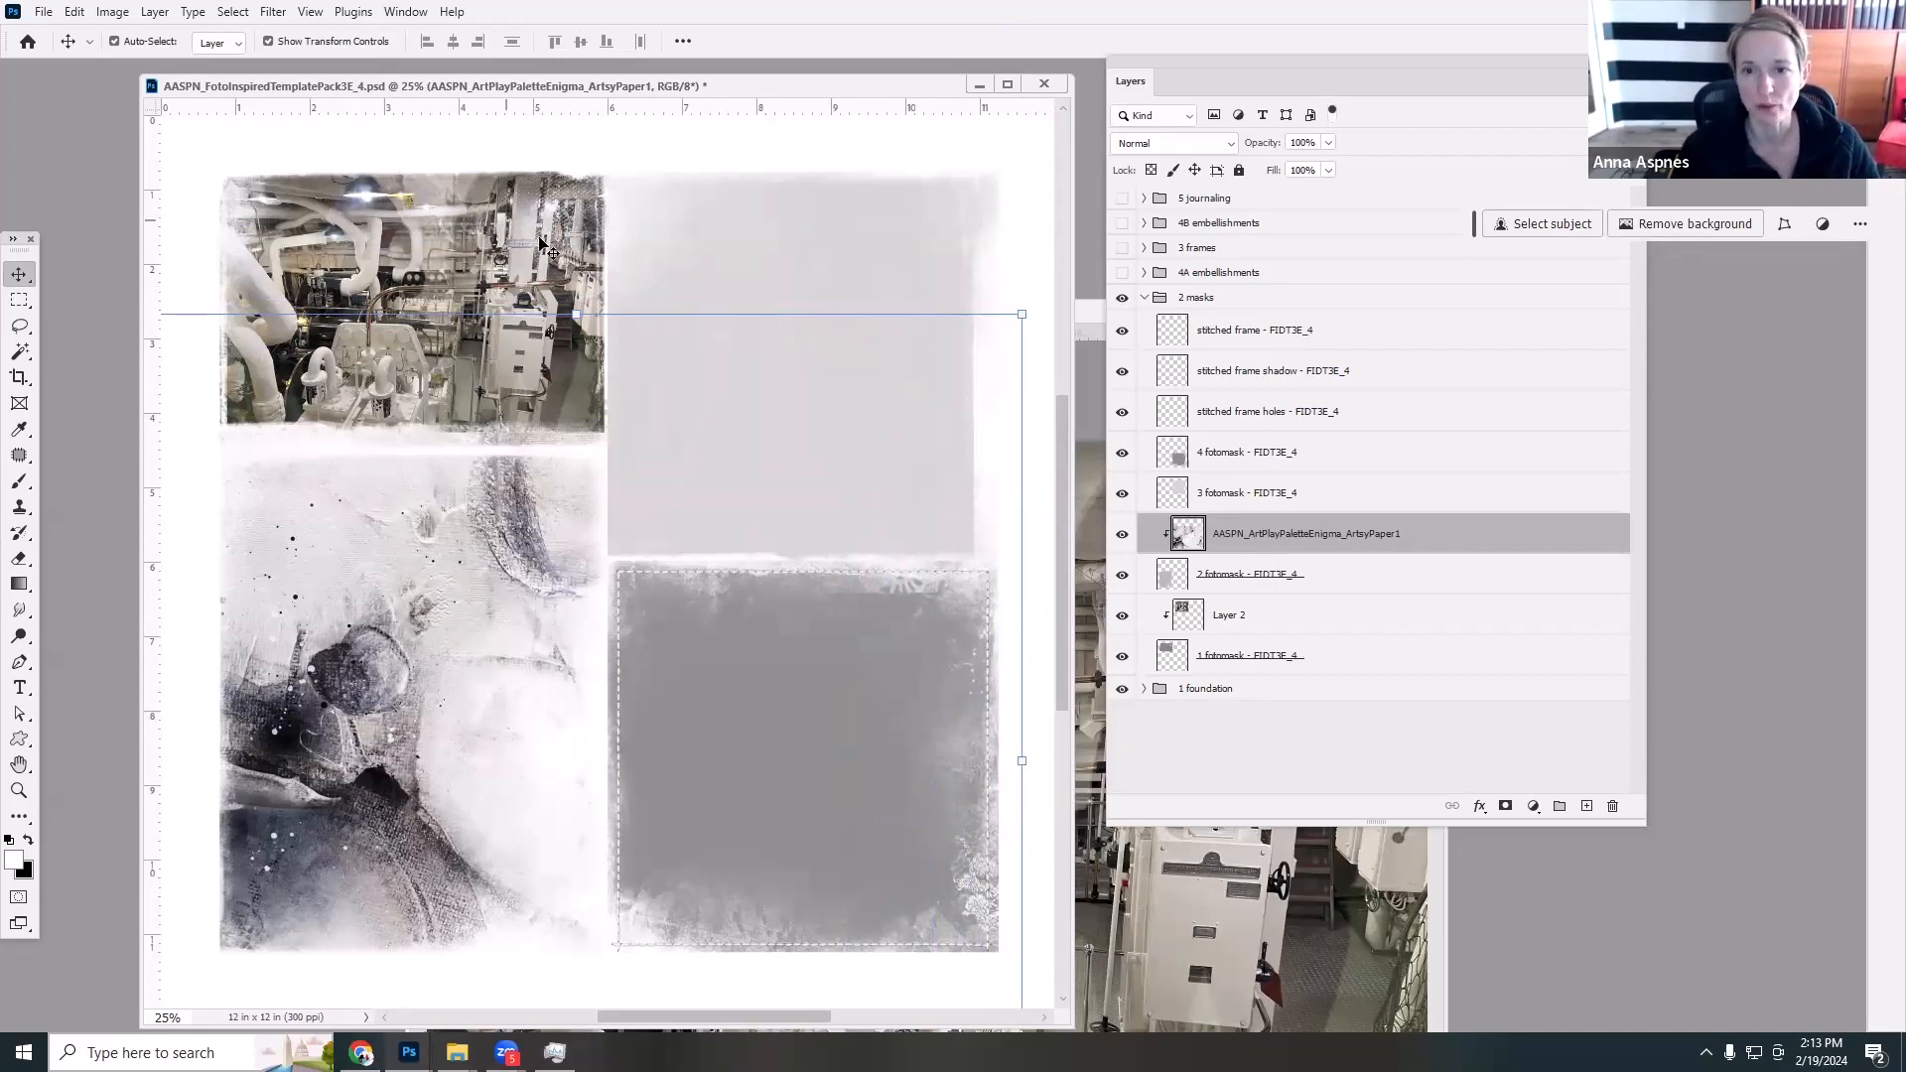
Collapse the 2 masks group, and show and expand the 3 frames group.
left_click(1144, 296)
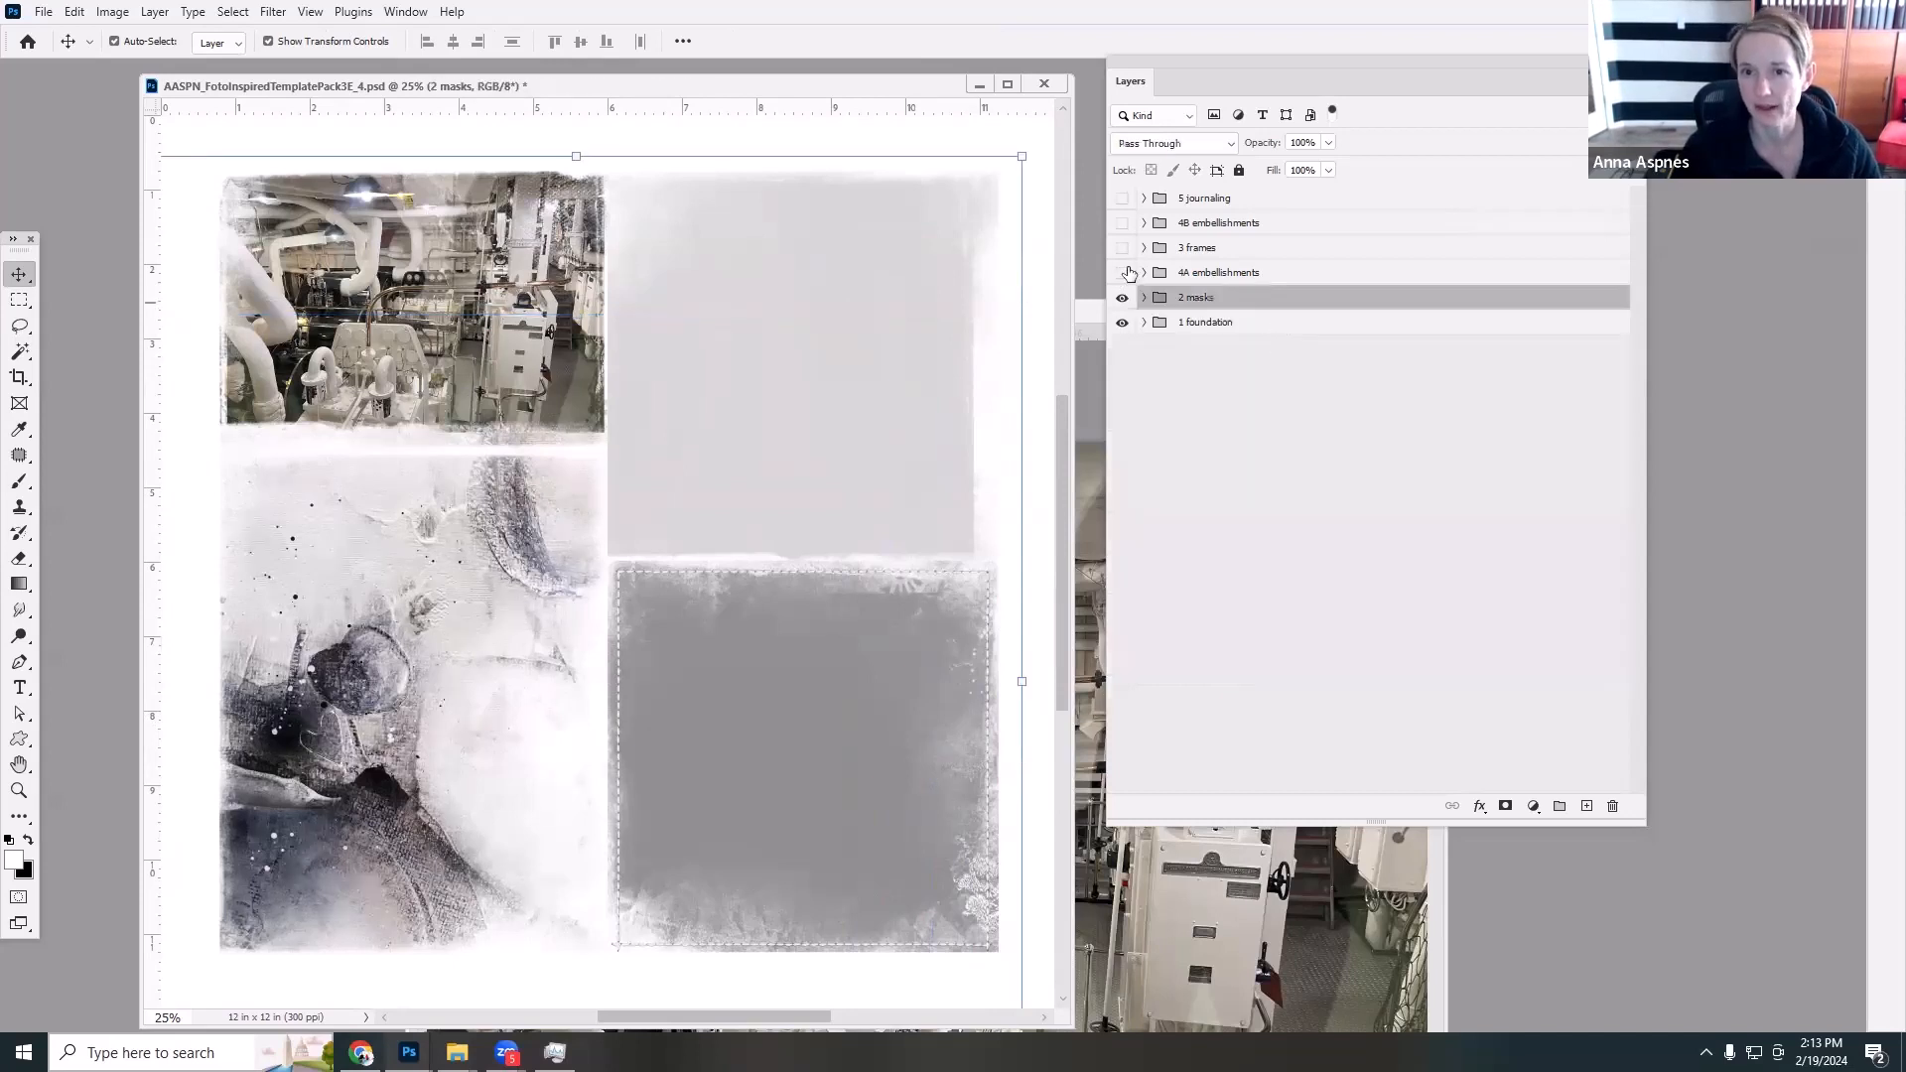
left_click(1122, 248)
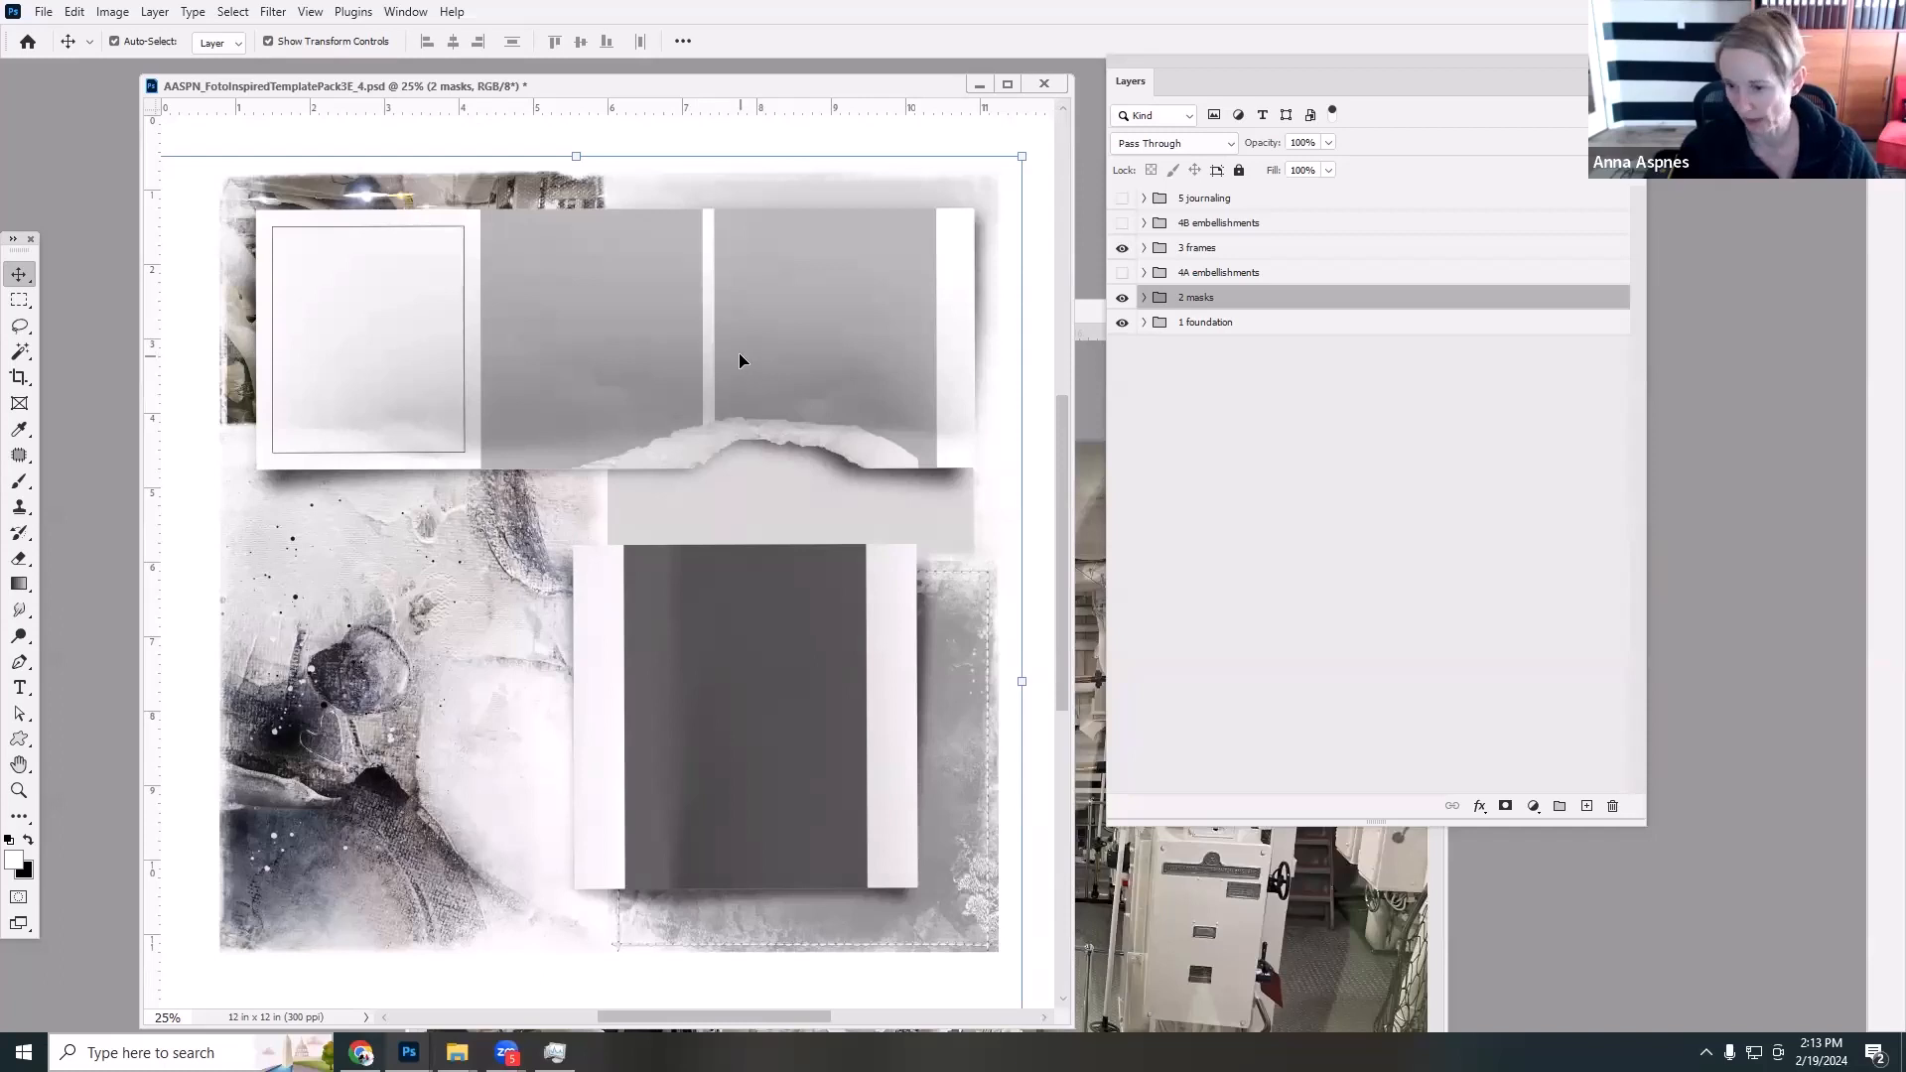
left_click(1144, 248)
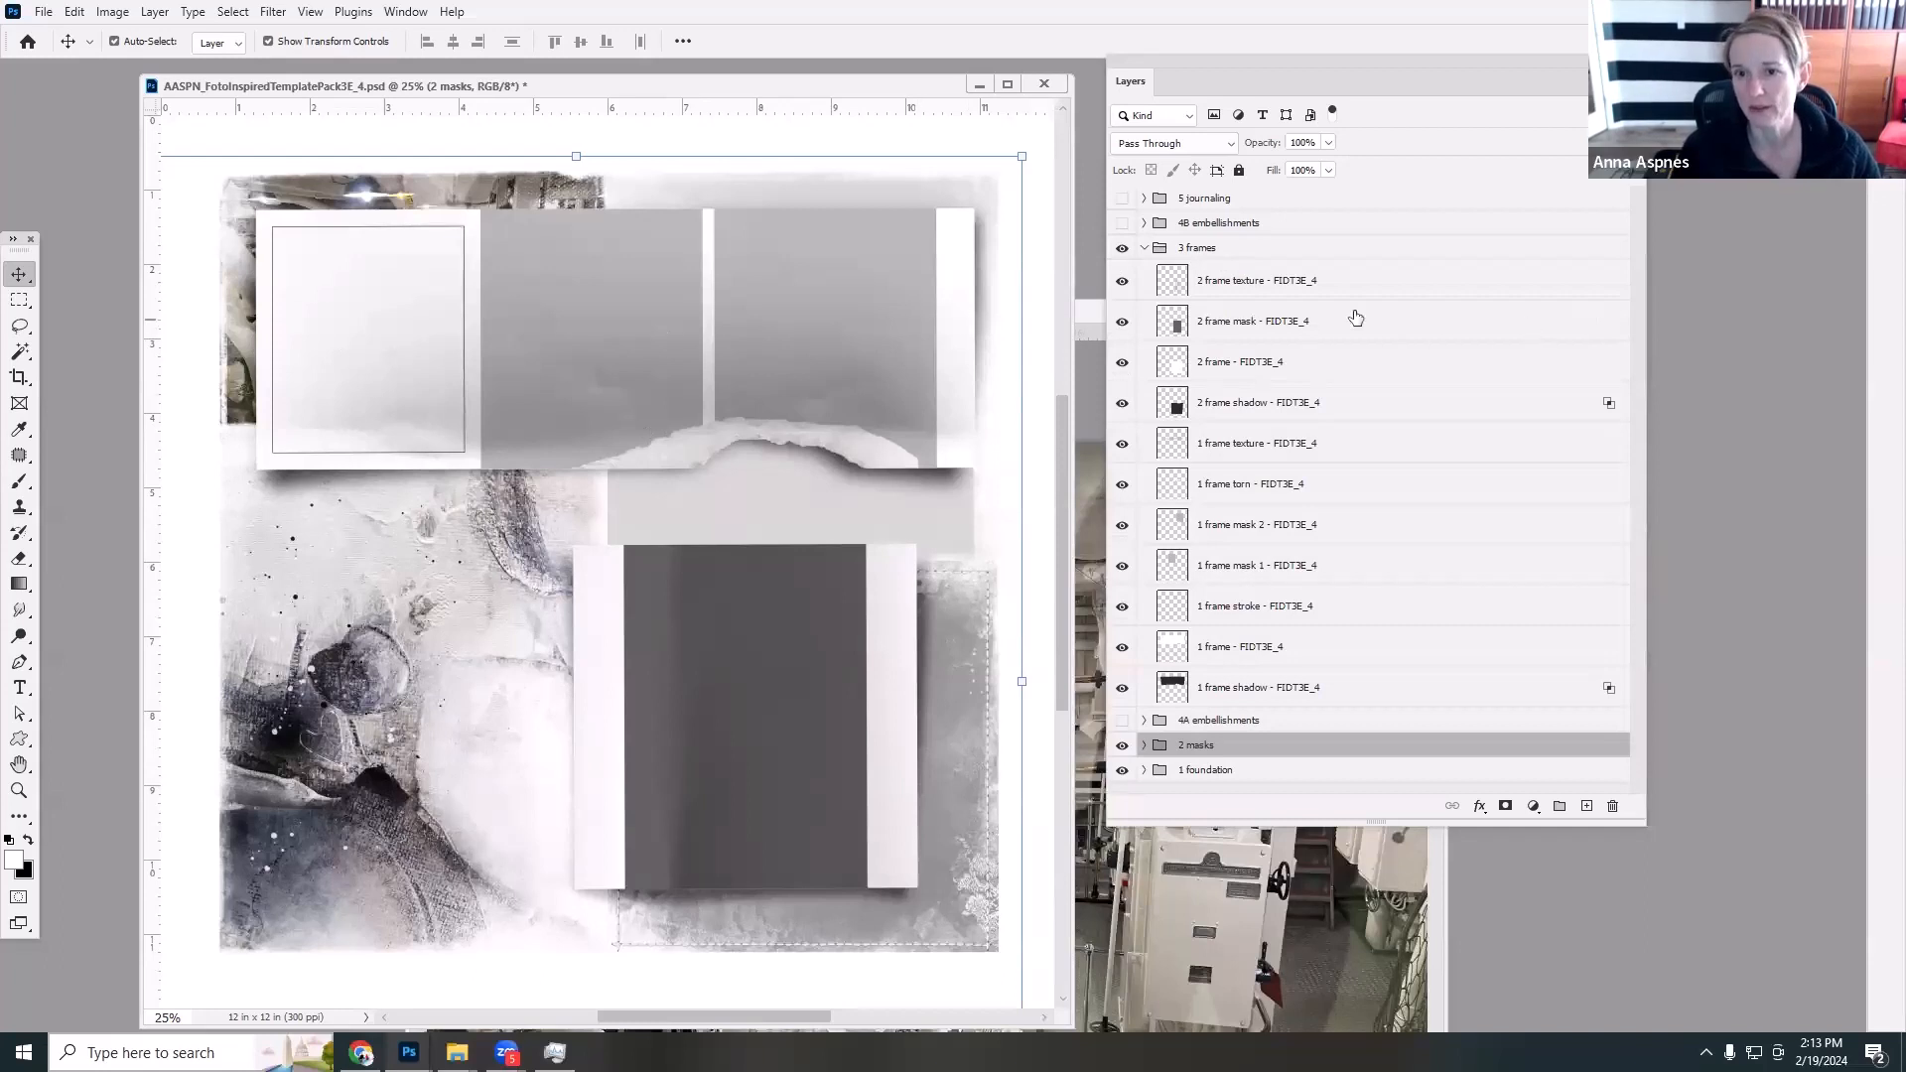
Examine what the 2 frame texture layer adds to the lower frame by hiding and re-showing it.
left_click(1232, 292)
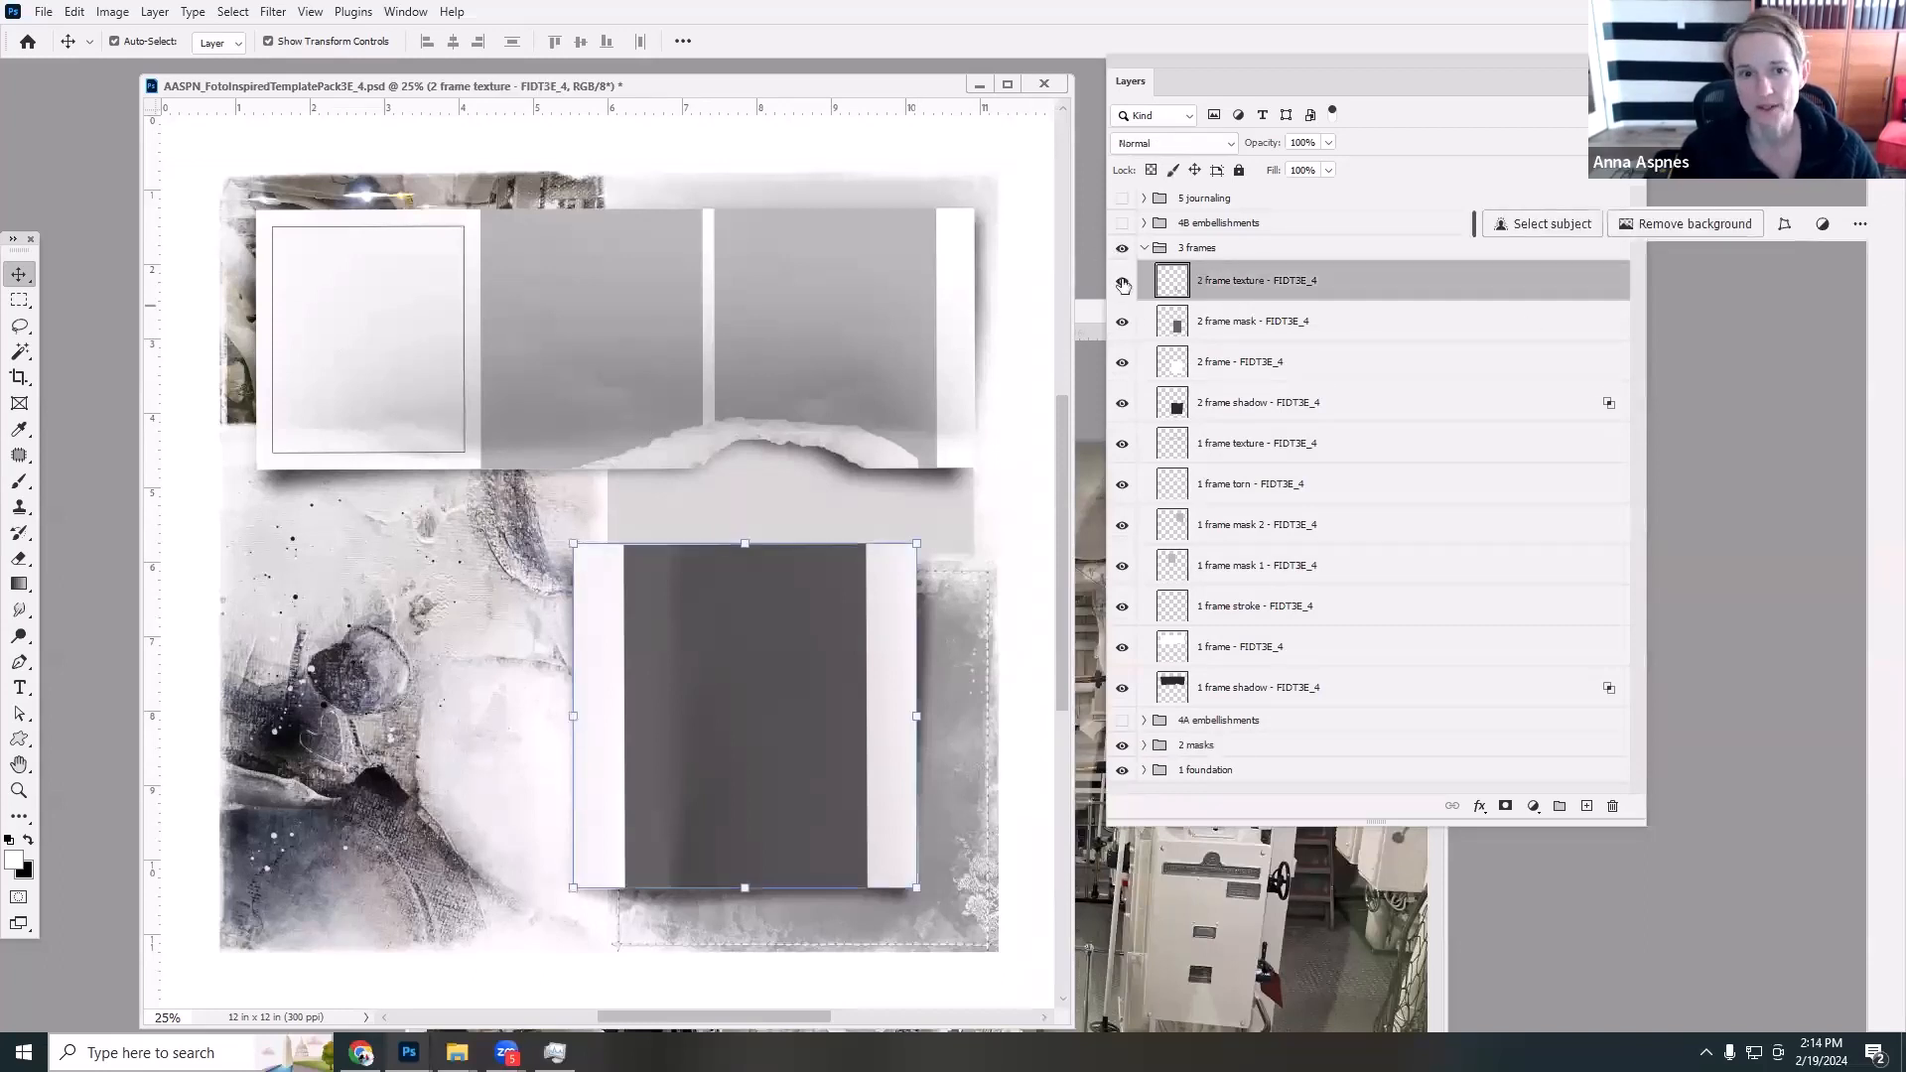
left_click(1122, 282)
left_click(1122, 282)
left_click(1121, 282)
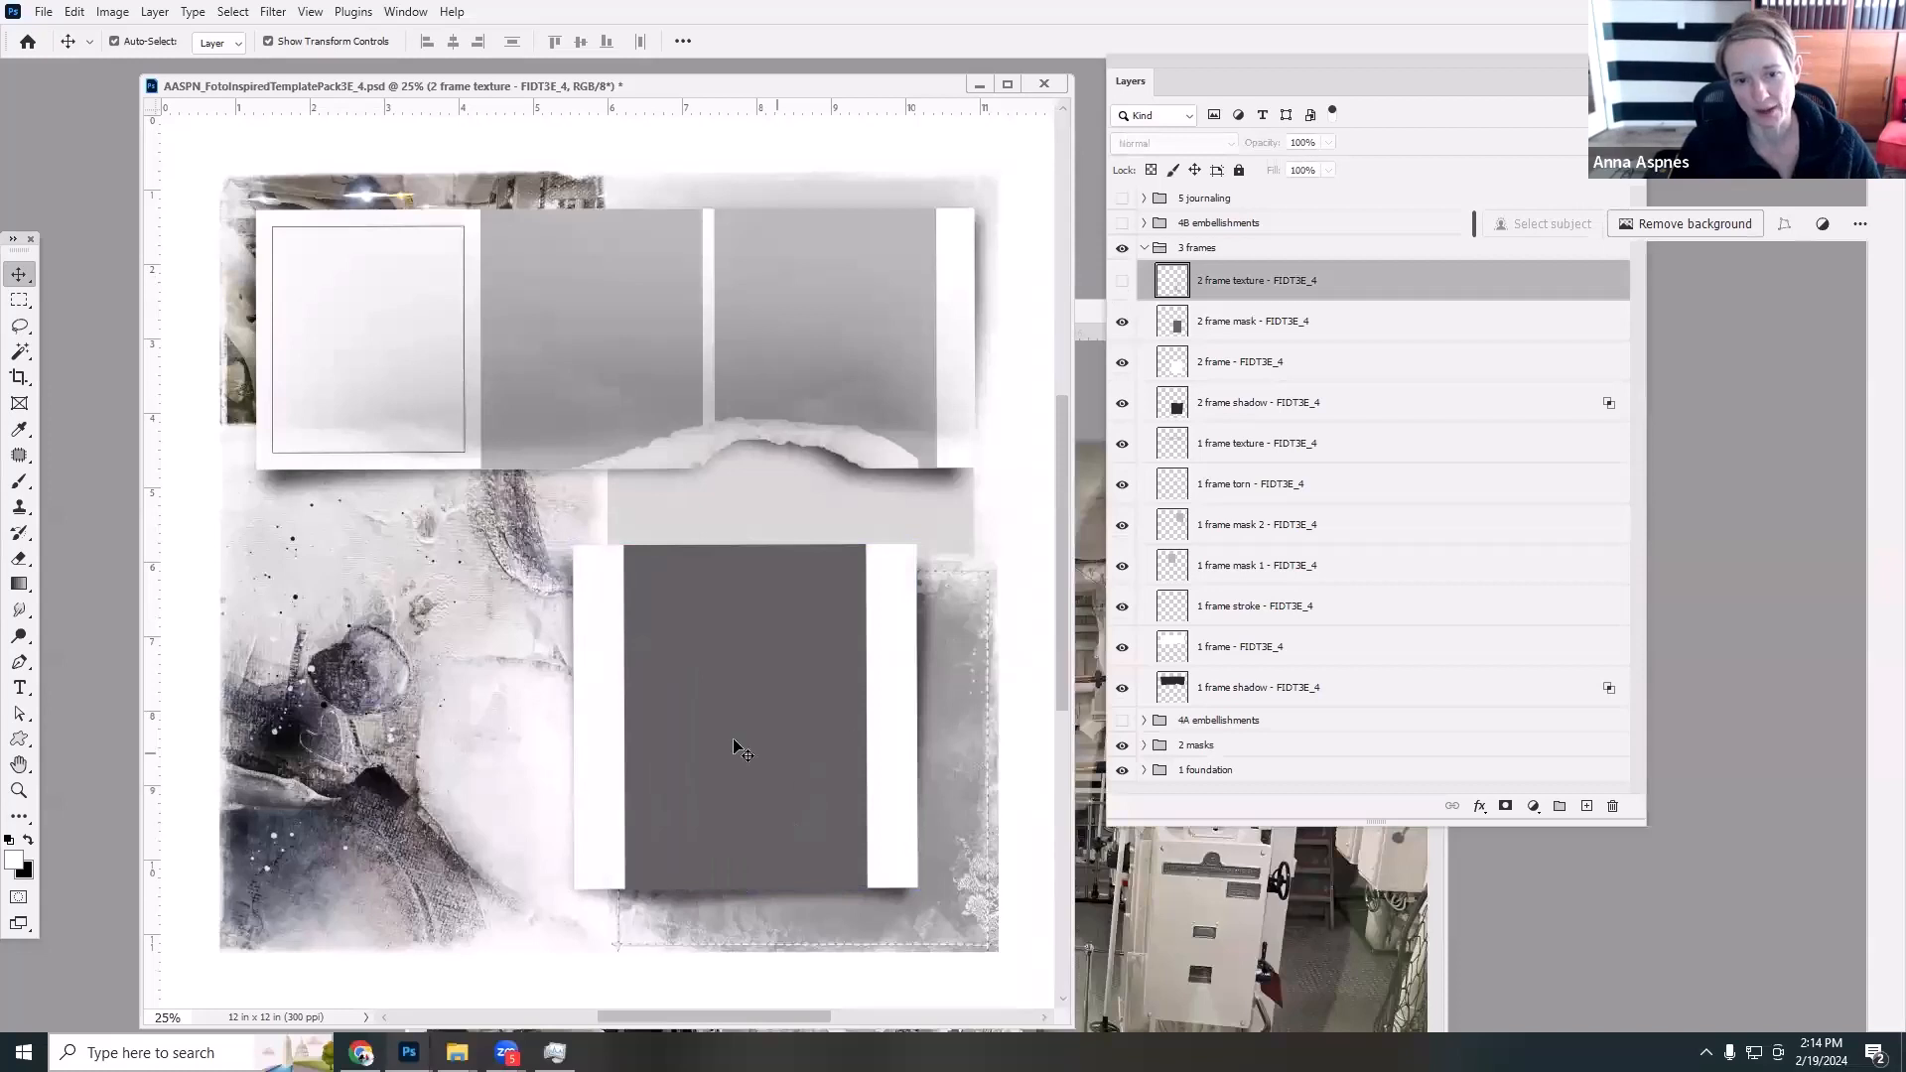
left_click(1121, 282)
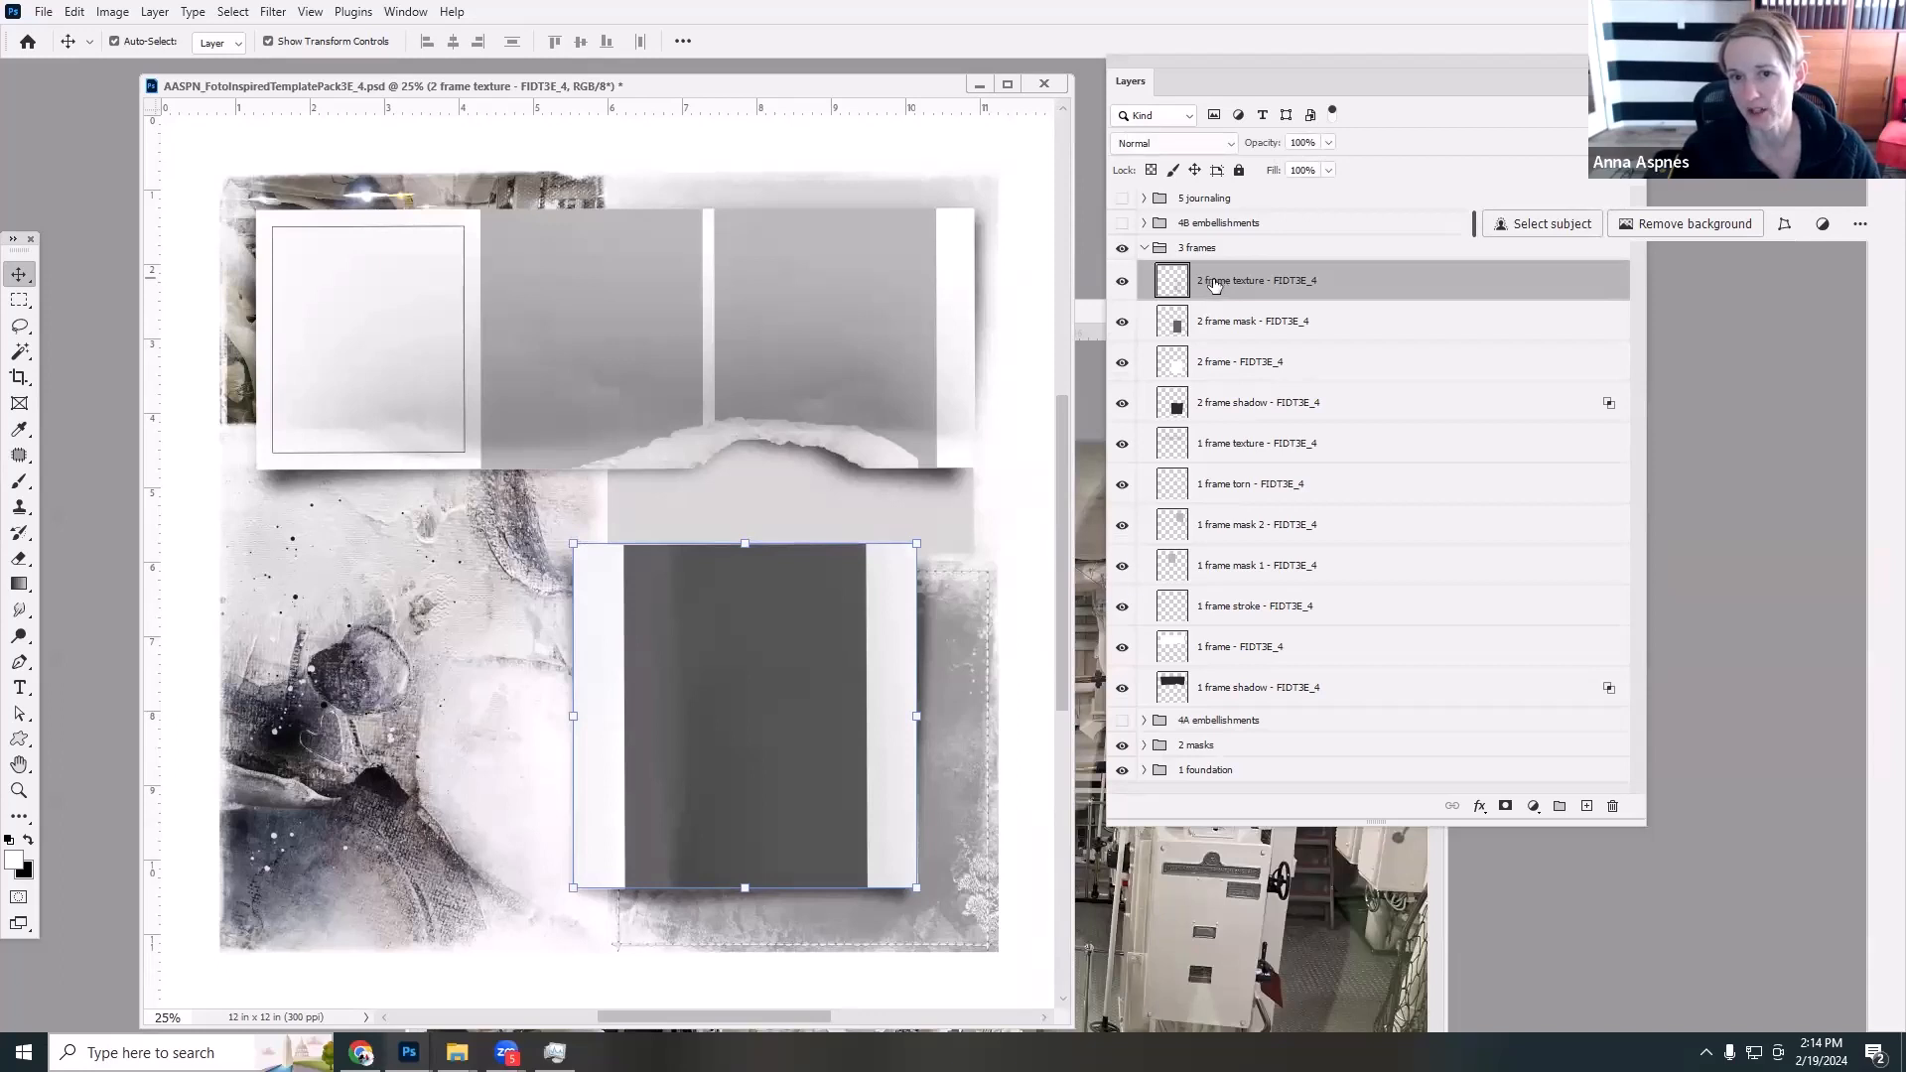
Duplicate the 2 frame texture layer, reduce the copy's opacity to 58%, and hide the copy.
left_click_drag(1204, 288, 1587, 808)
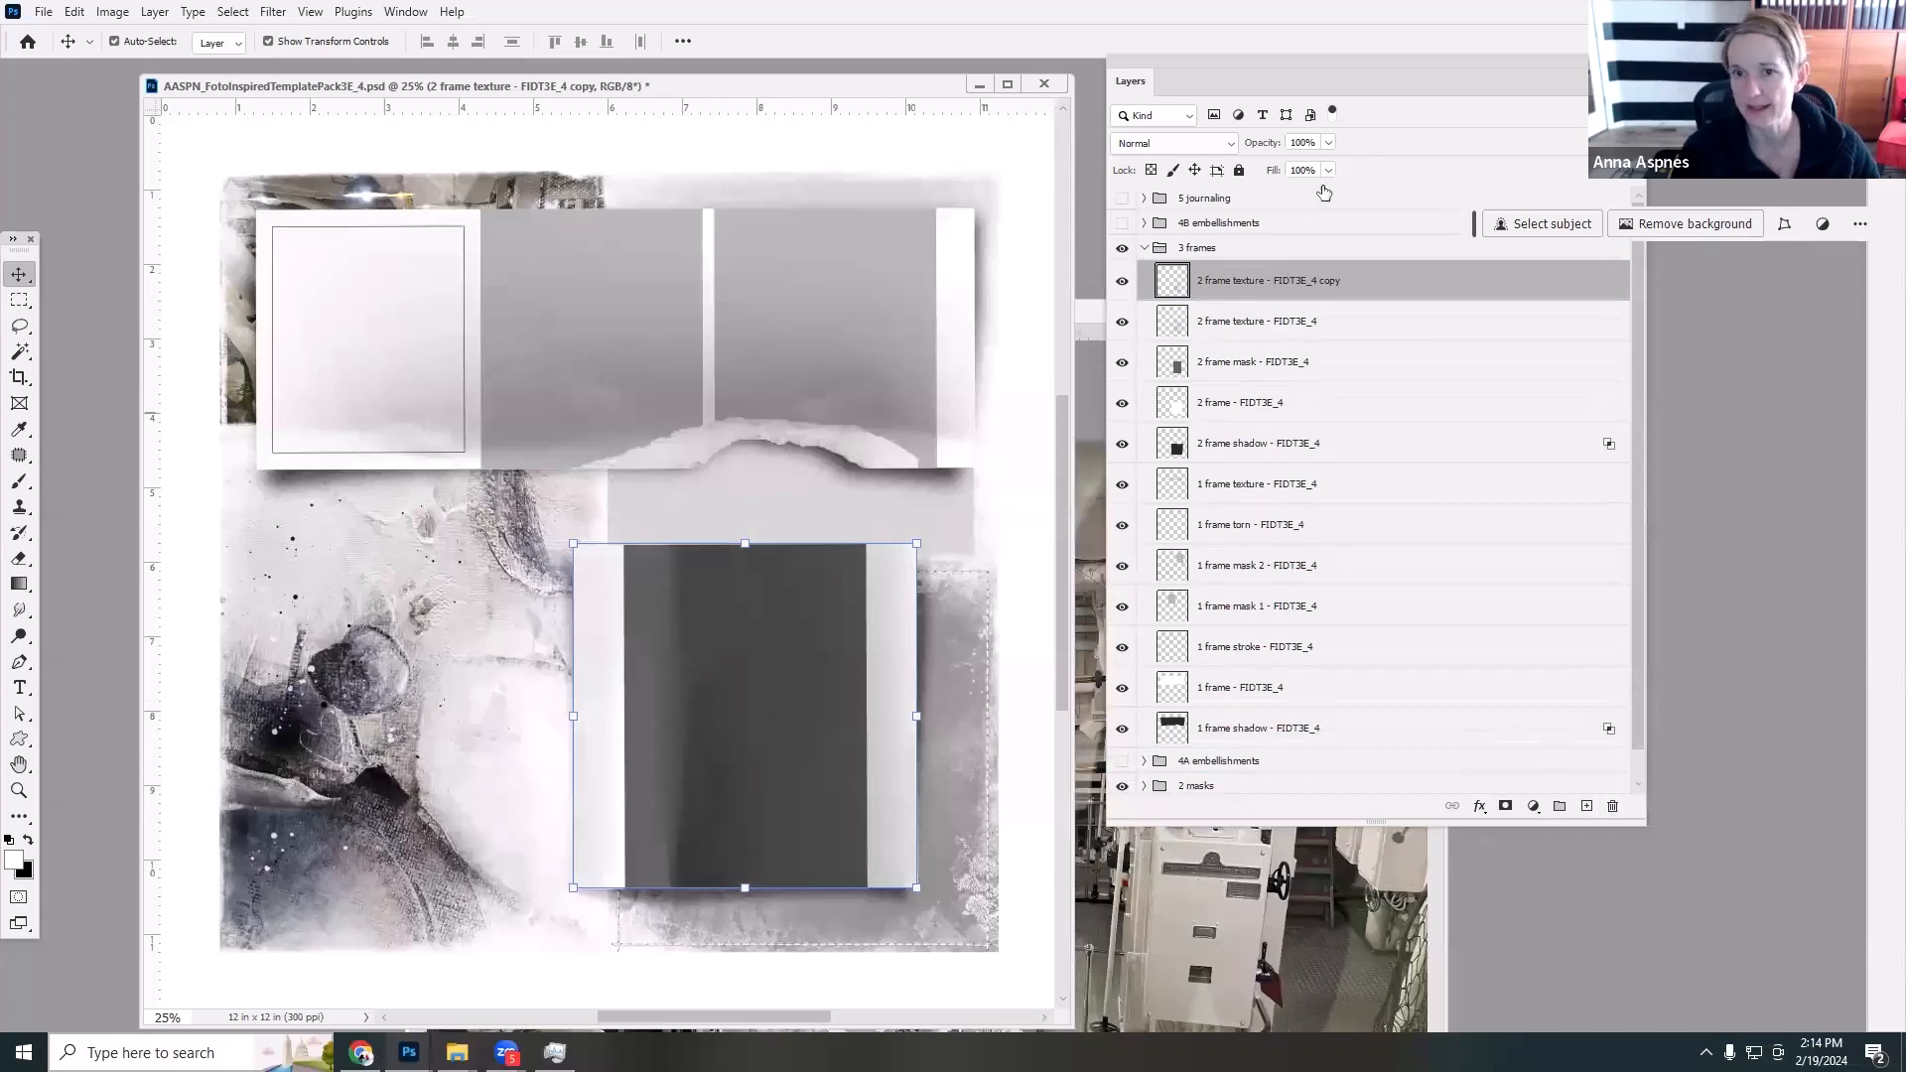
left_click(1329, 143)
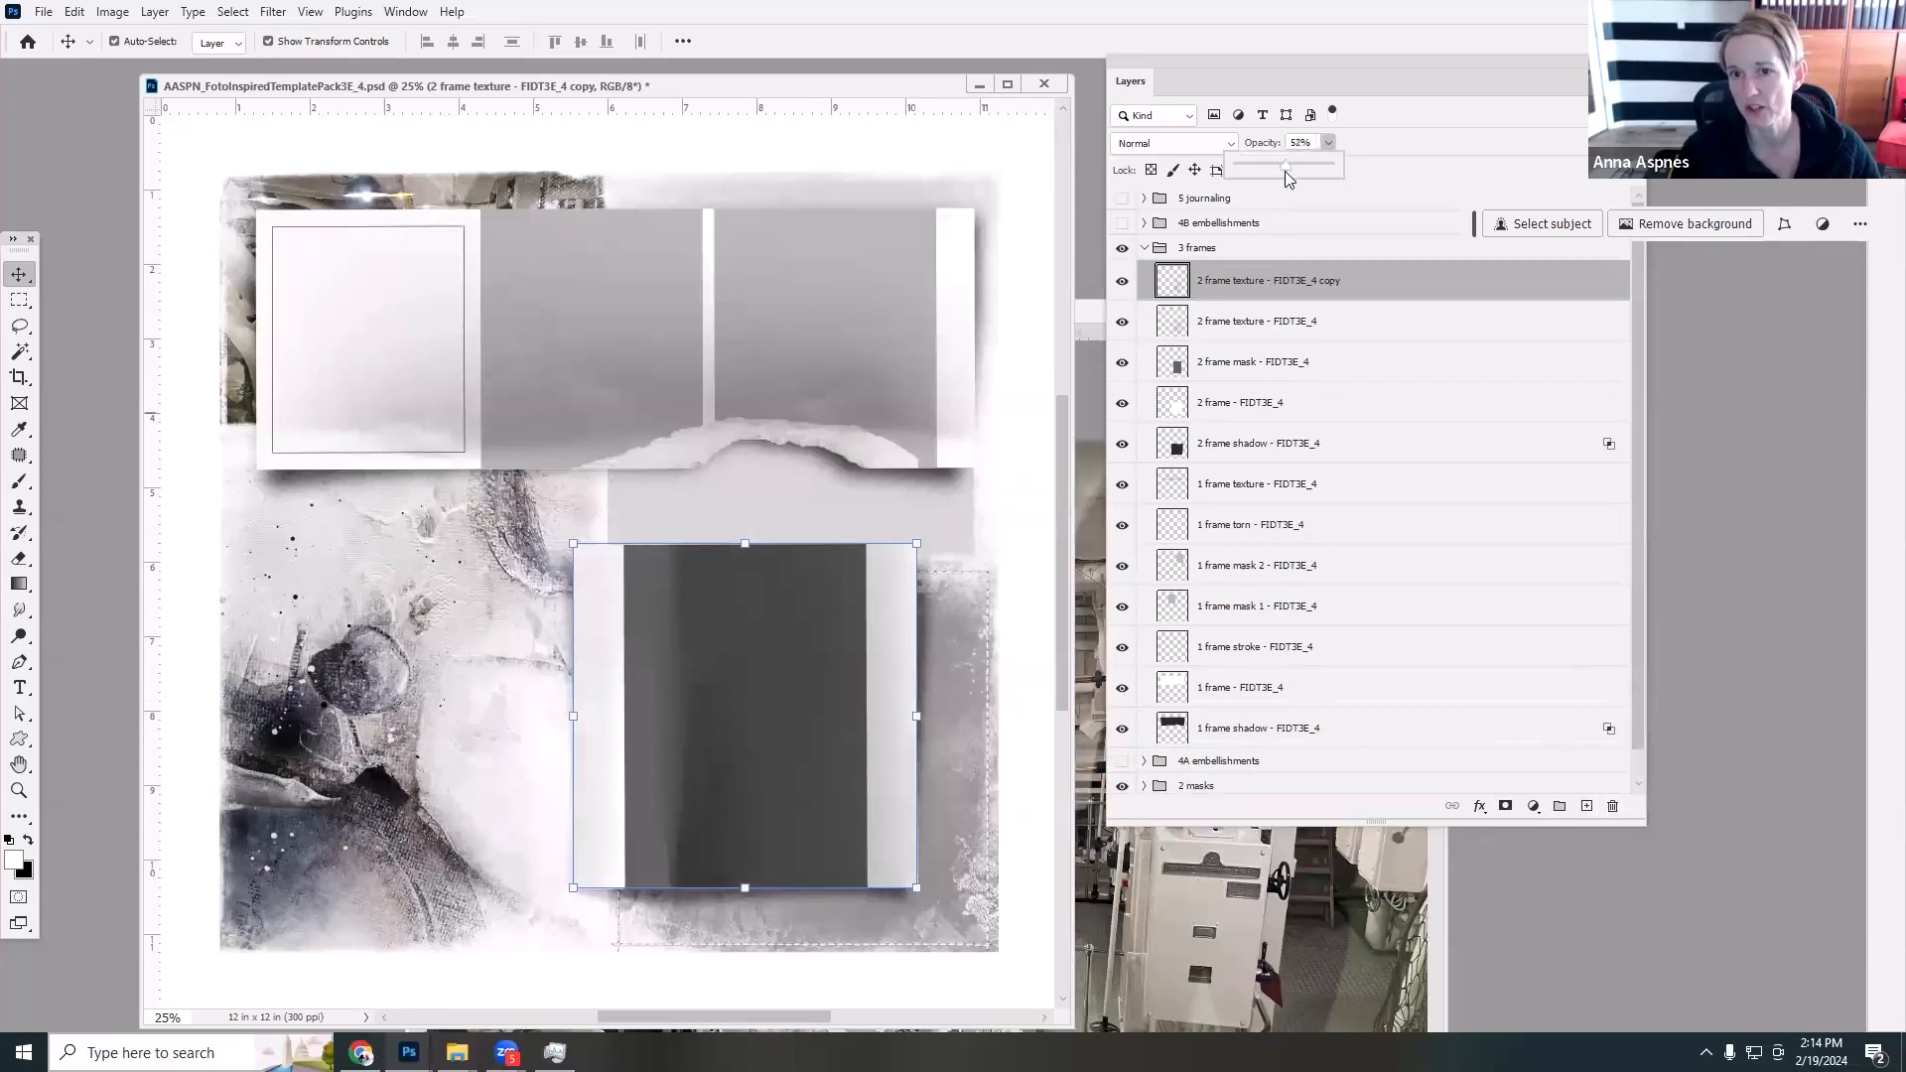
left_click_drag(1285, 171, 1291, 170)
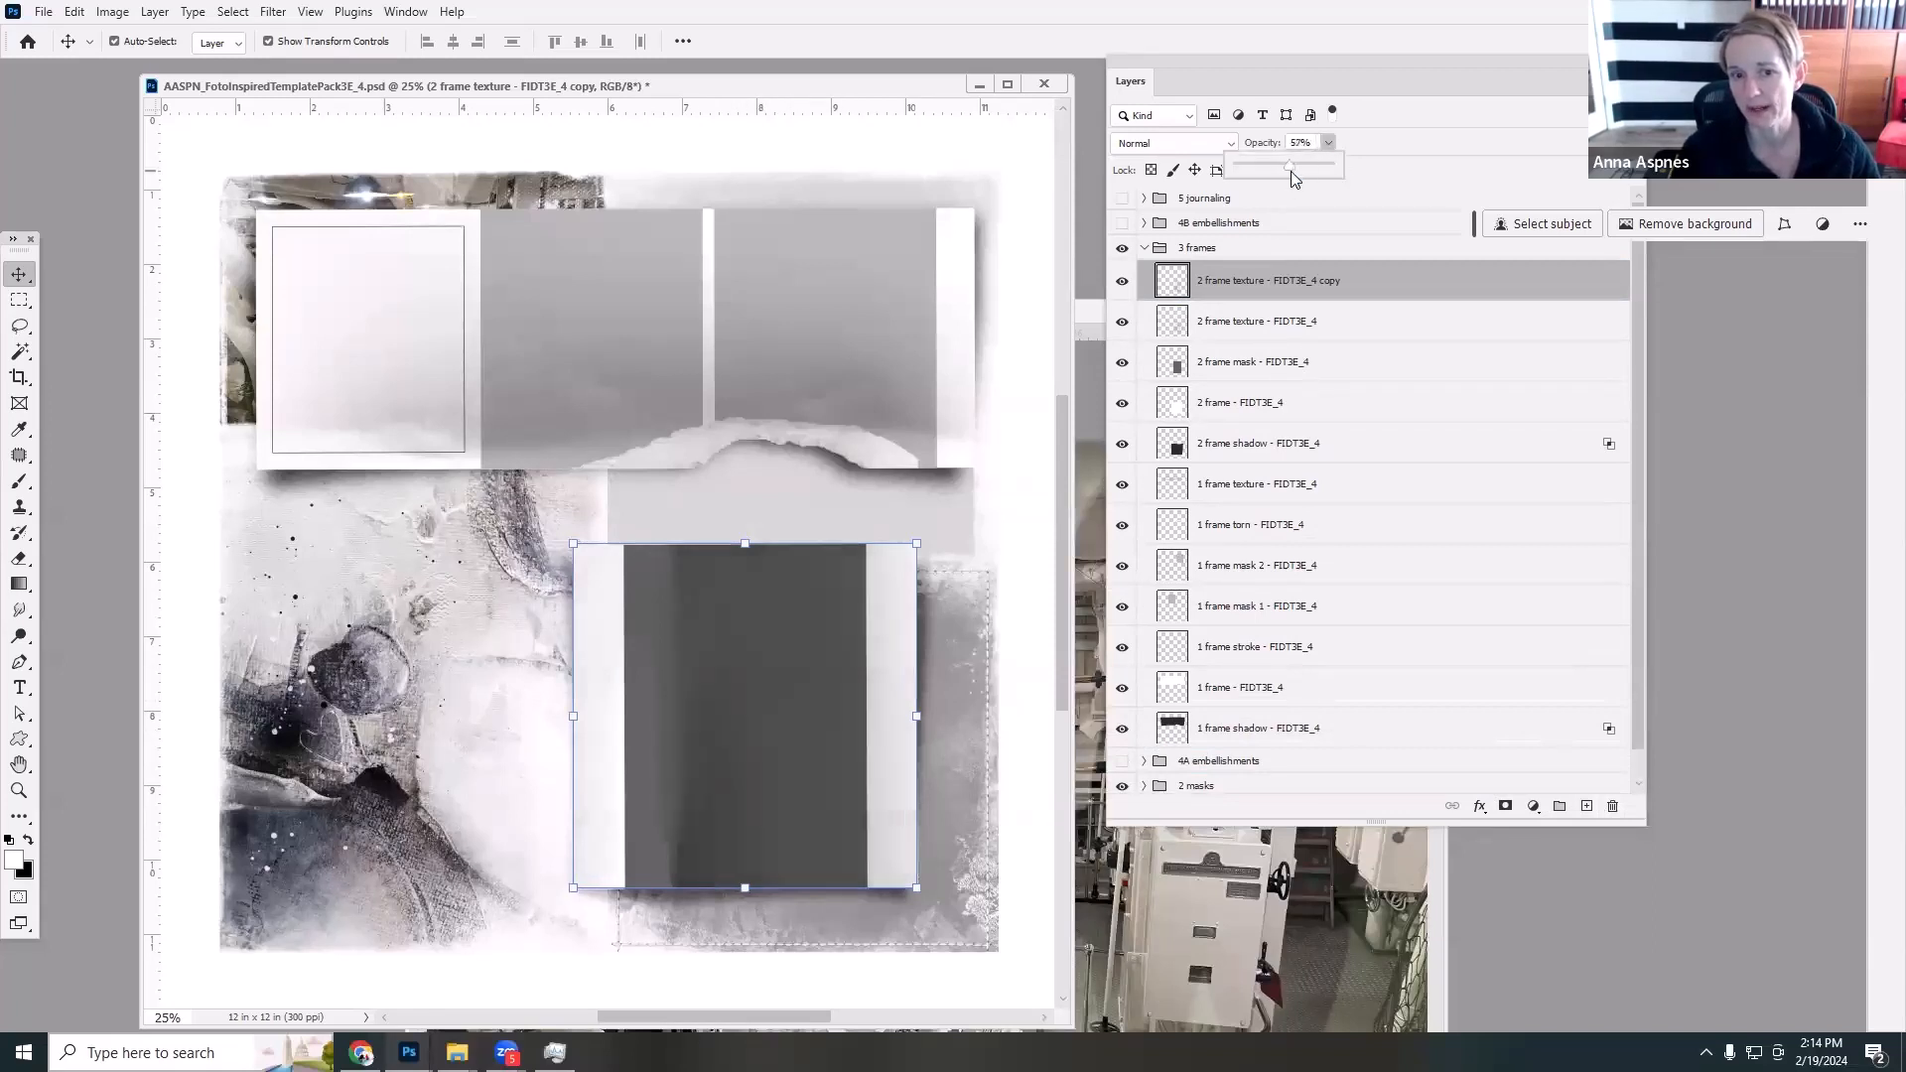
left_click(1122, 281)
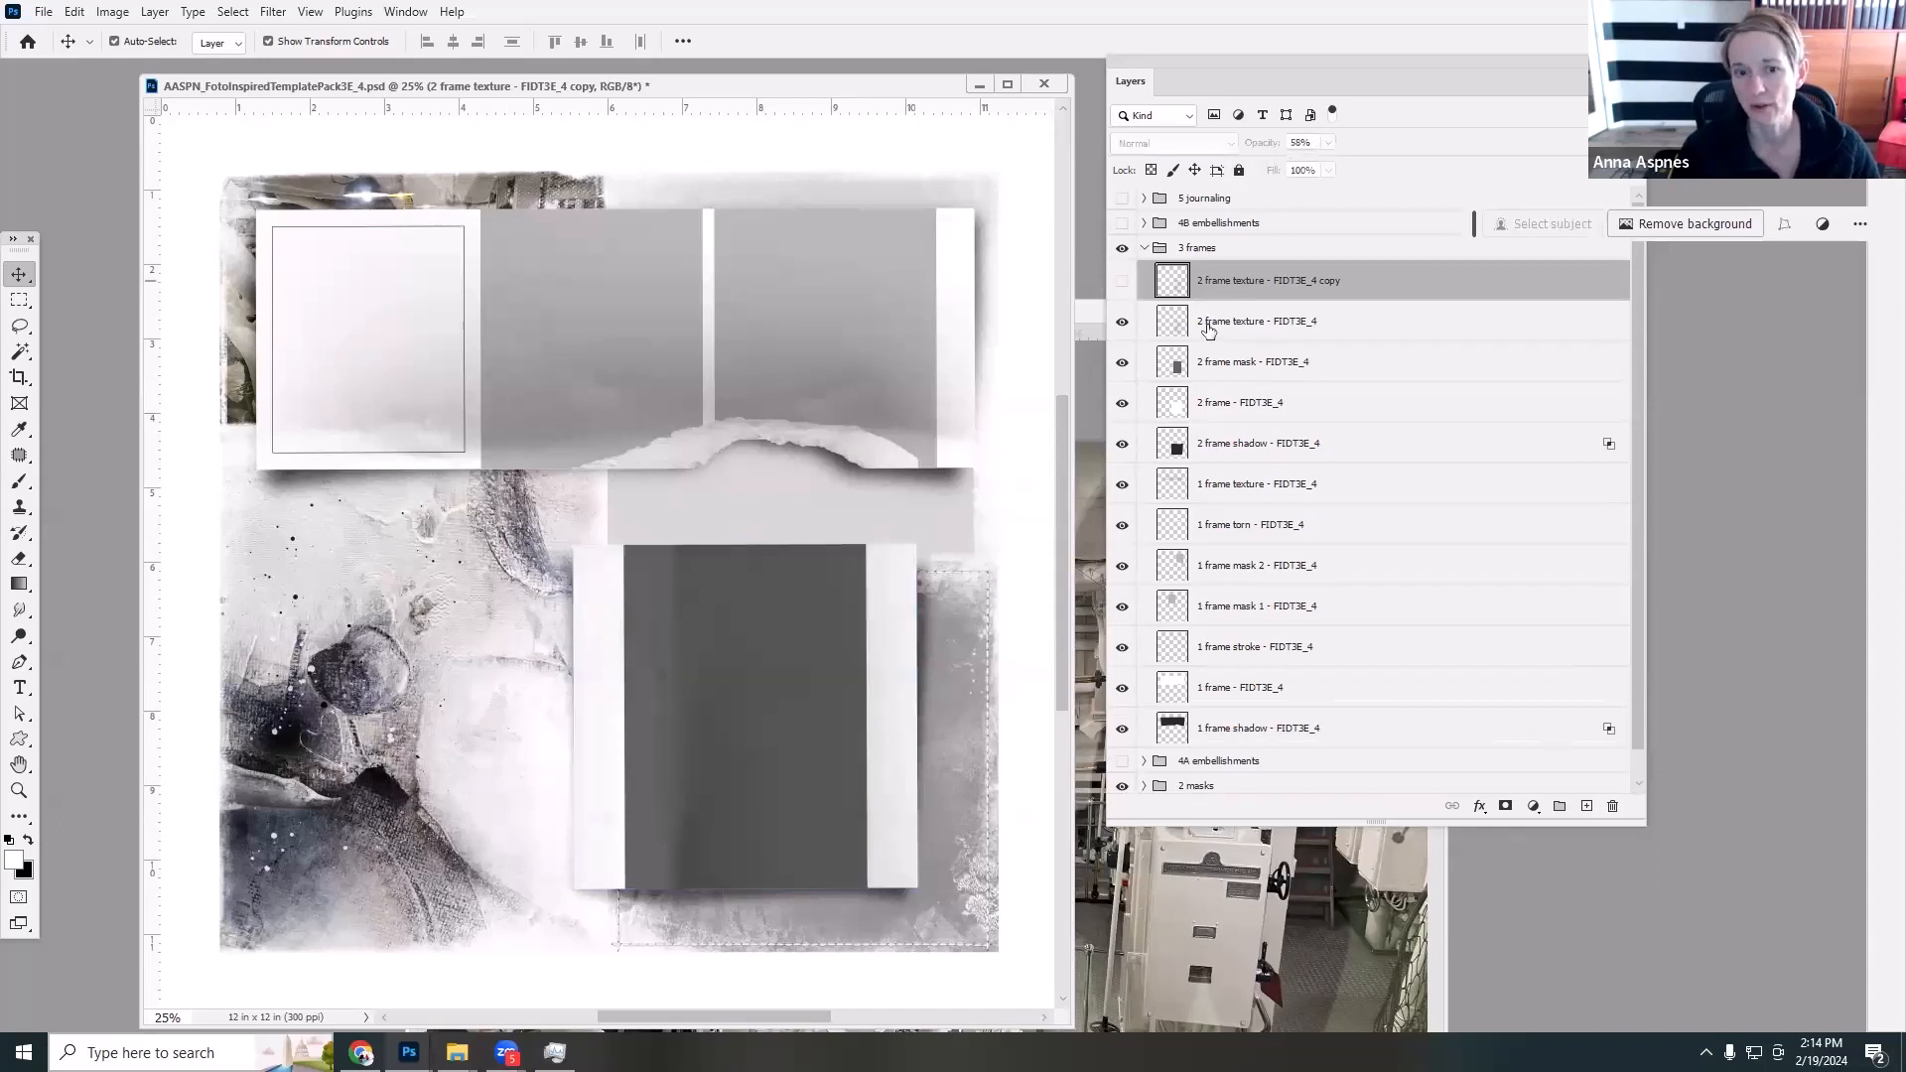
Start a custom-color Fill on the original 2 frame texture layer, sampling a dark tone from the clipped artsy paper.
left_click(1208, 328)
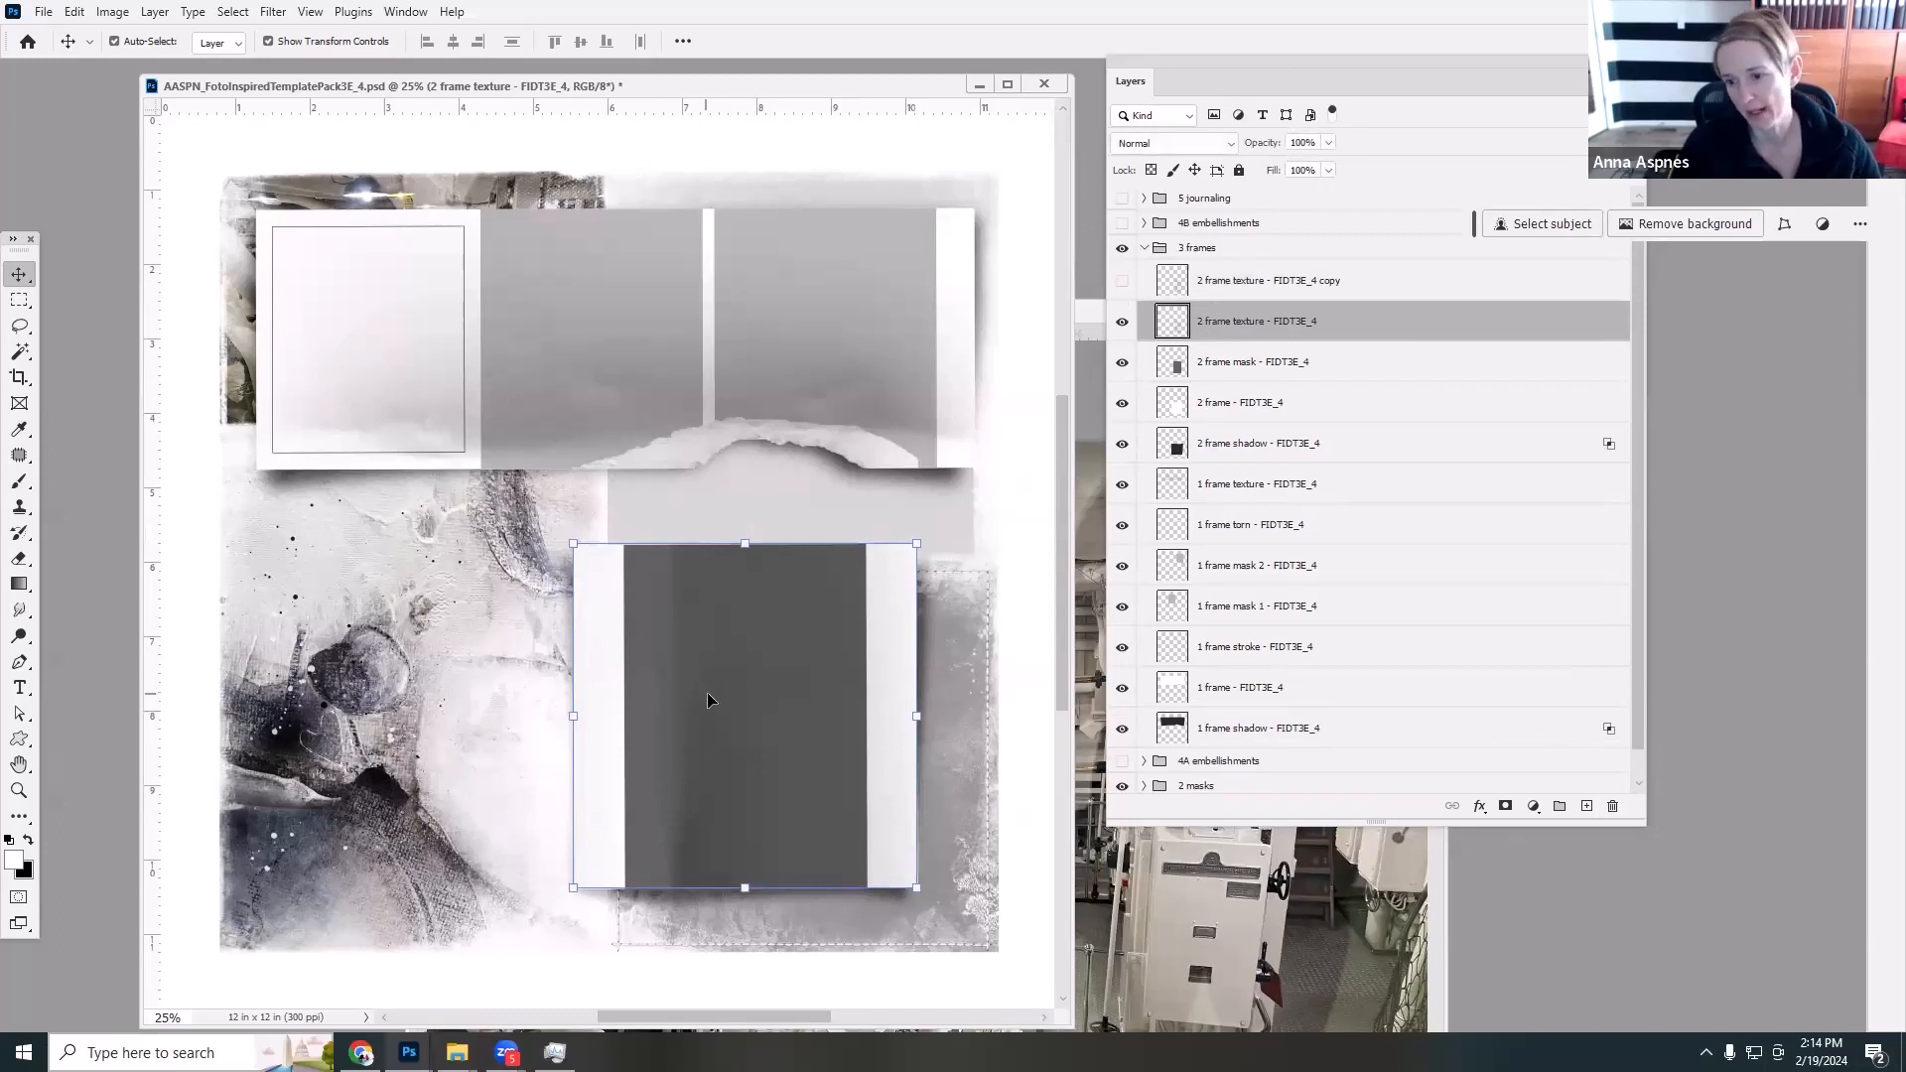
left_click(74, 14)
left_click(112, 323)
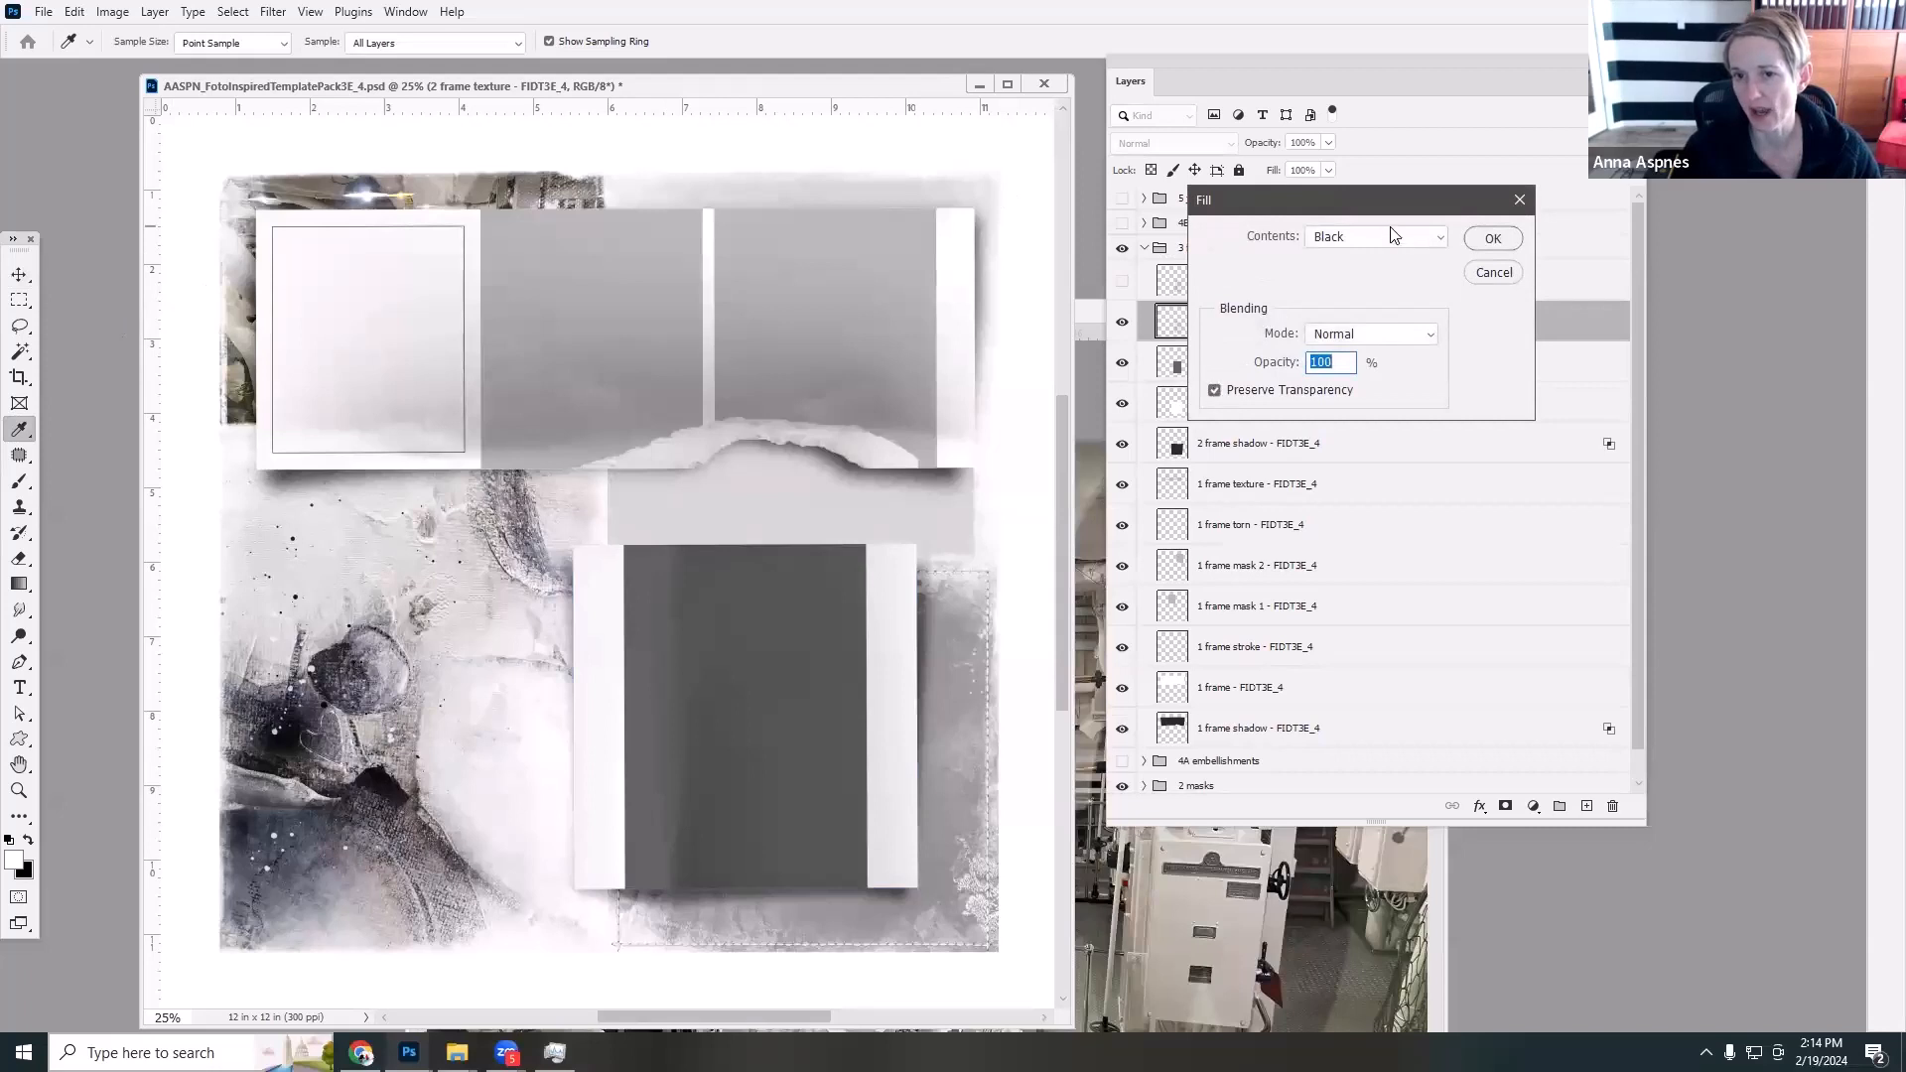
left_click(1440, 246)
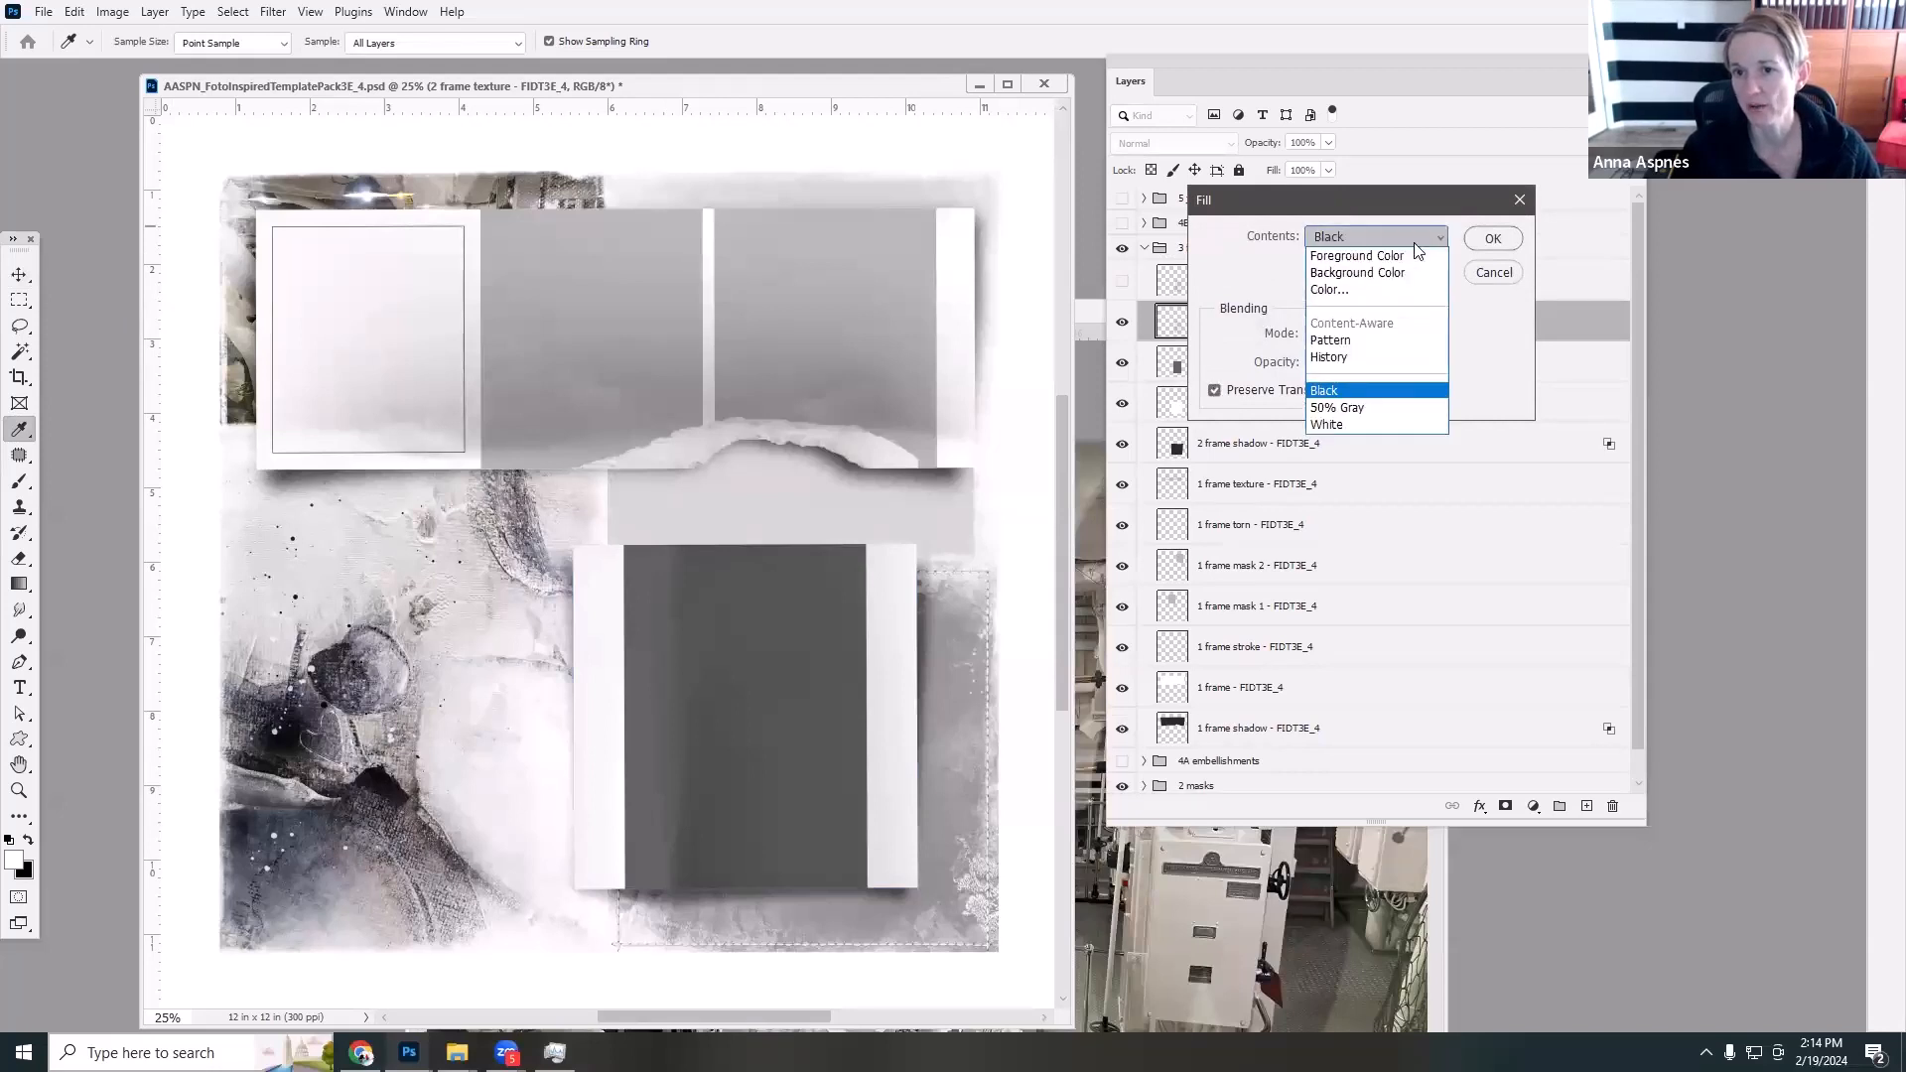
left_click(1329, 290)
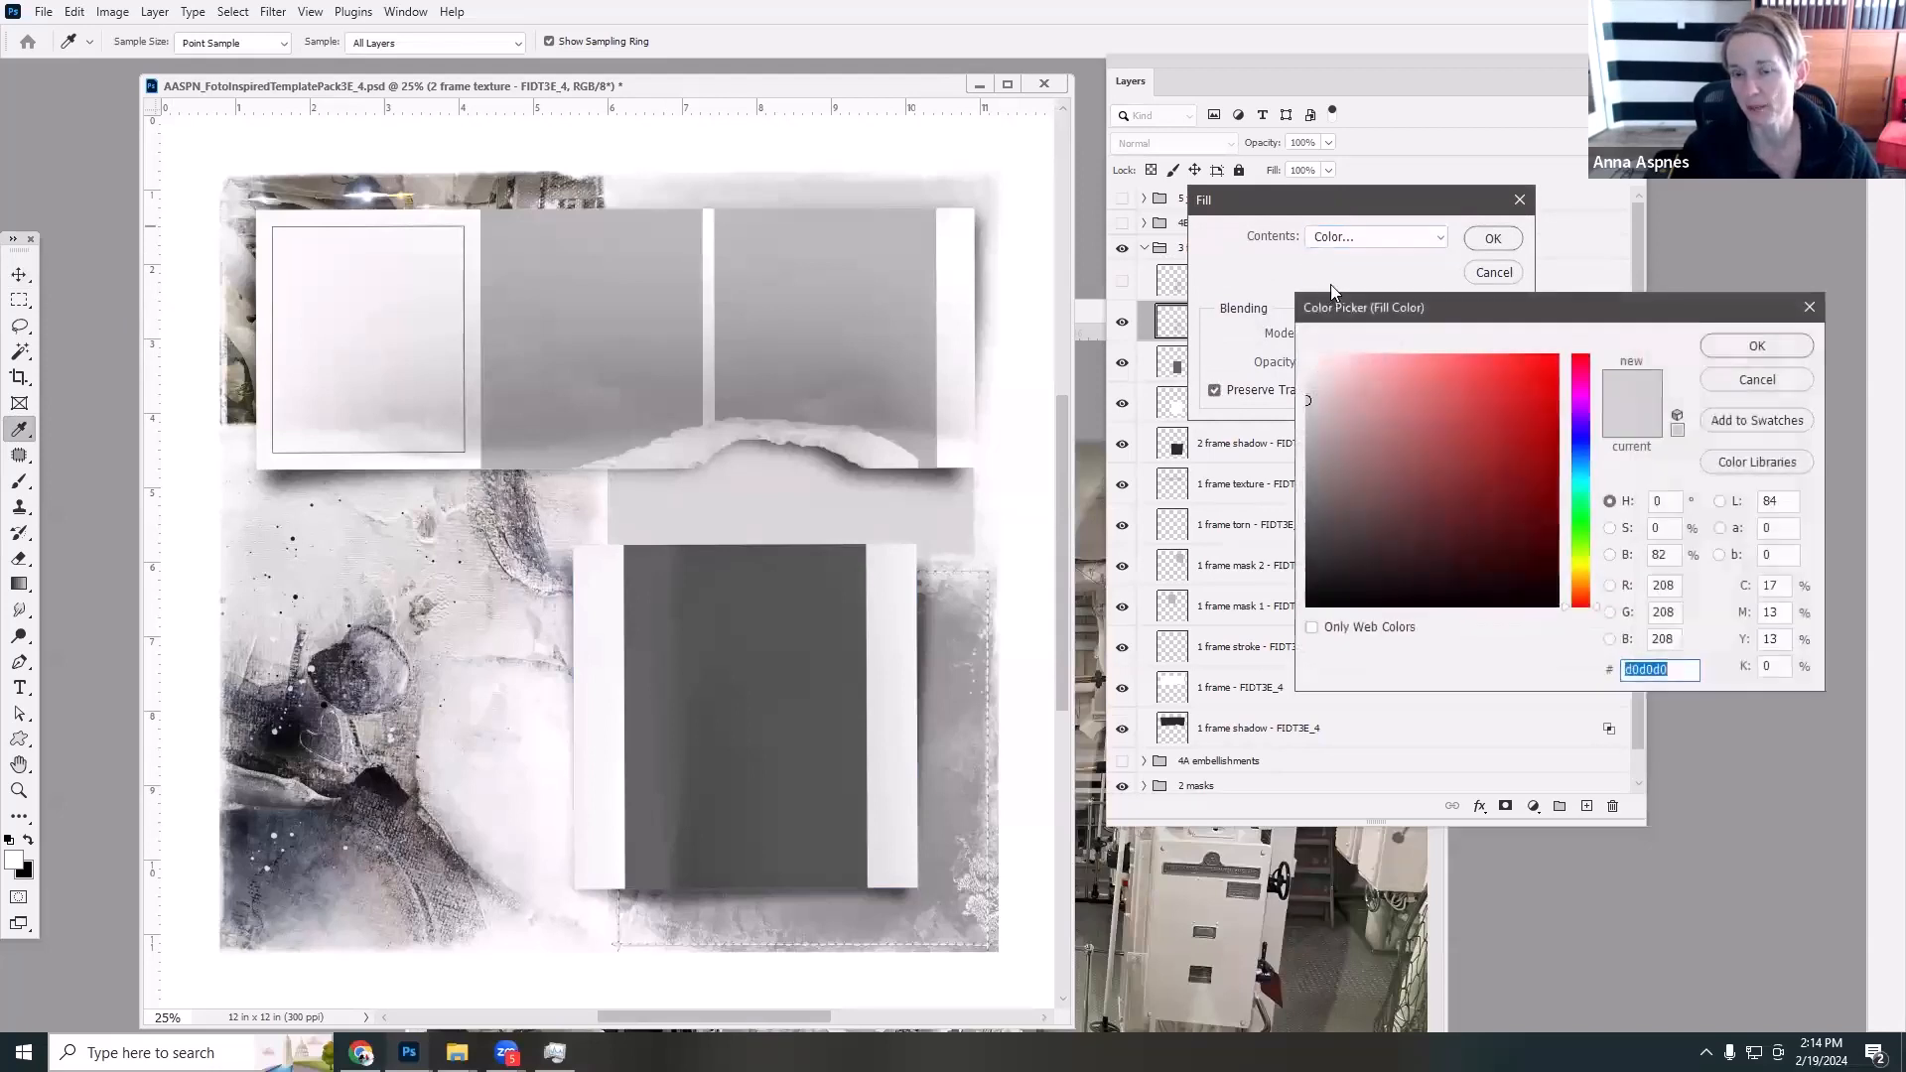
left_click(309, 704)
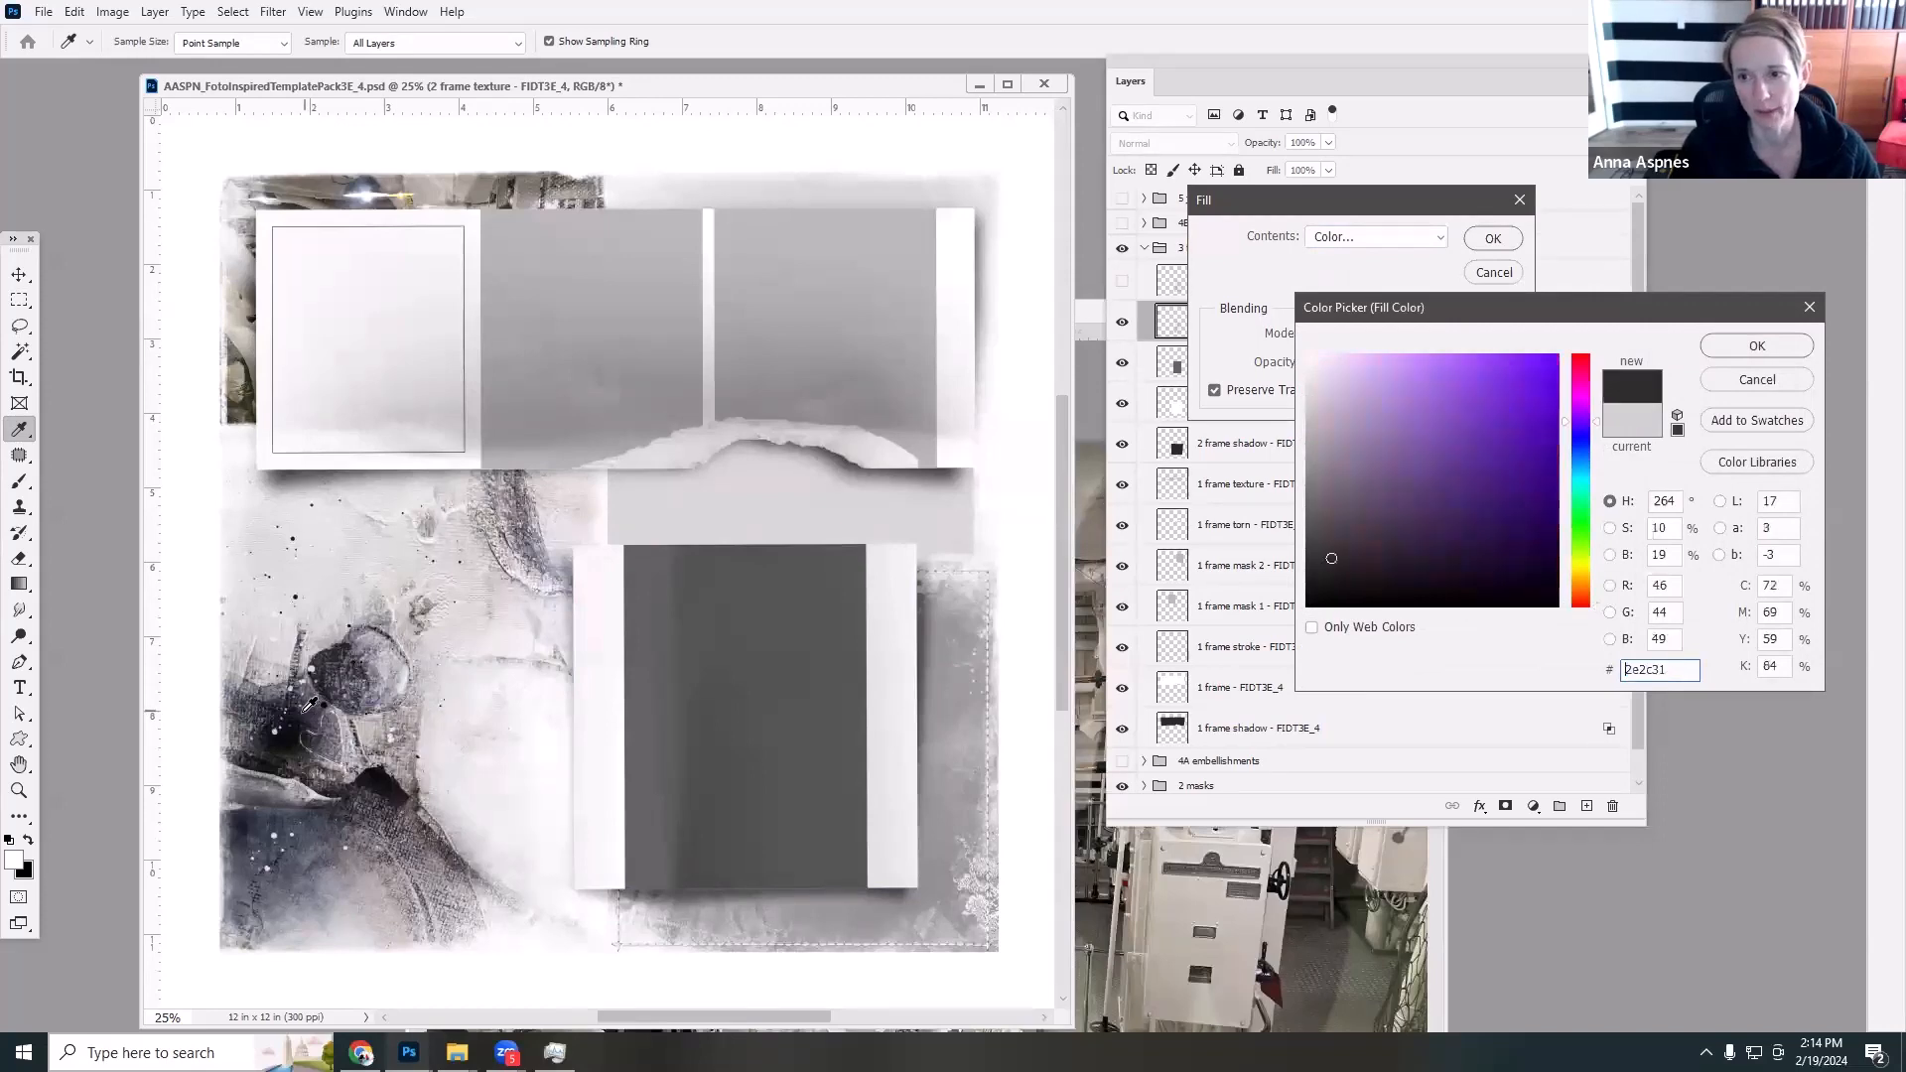
Adjust the fill color to dark blue 272f48 and apply it to the 2 frame texture layer with transparency preserved.
left_click(1346, 539)
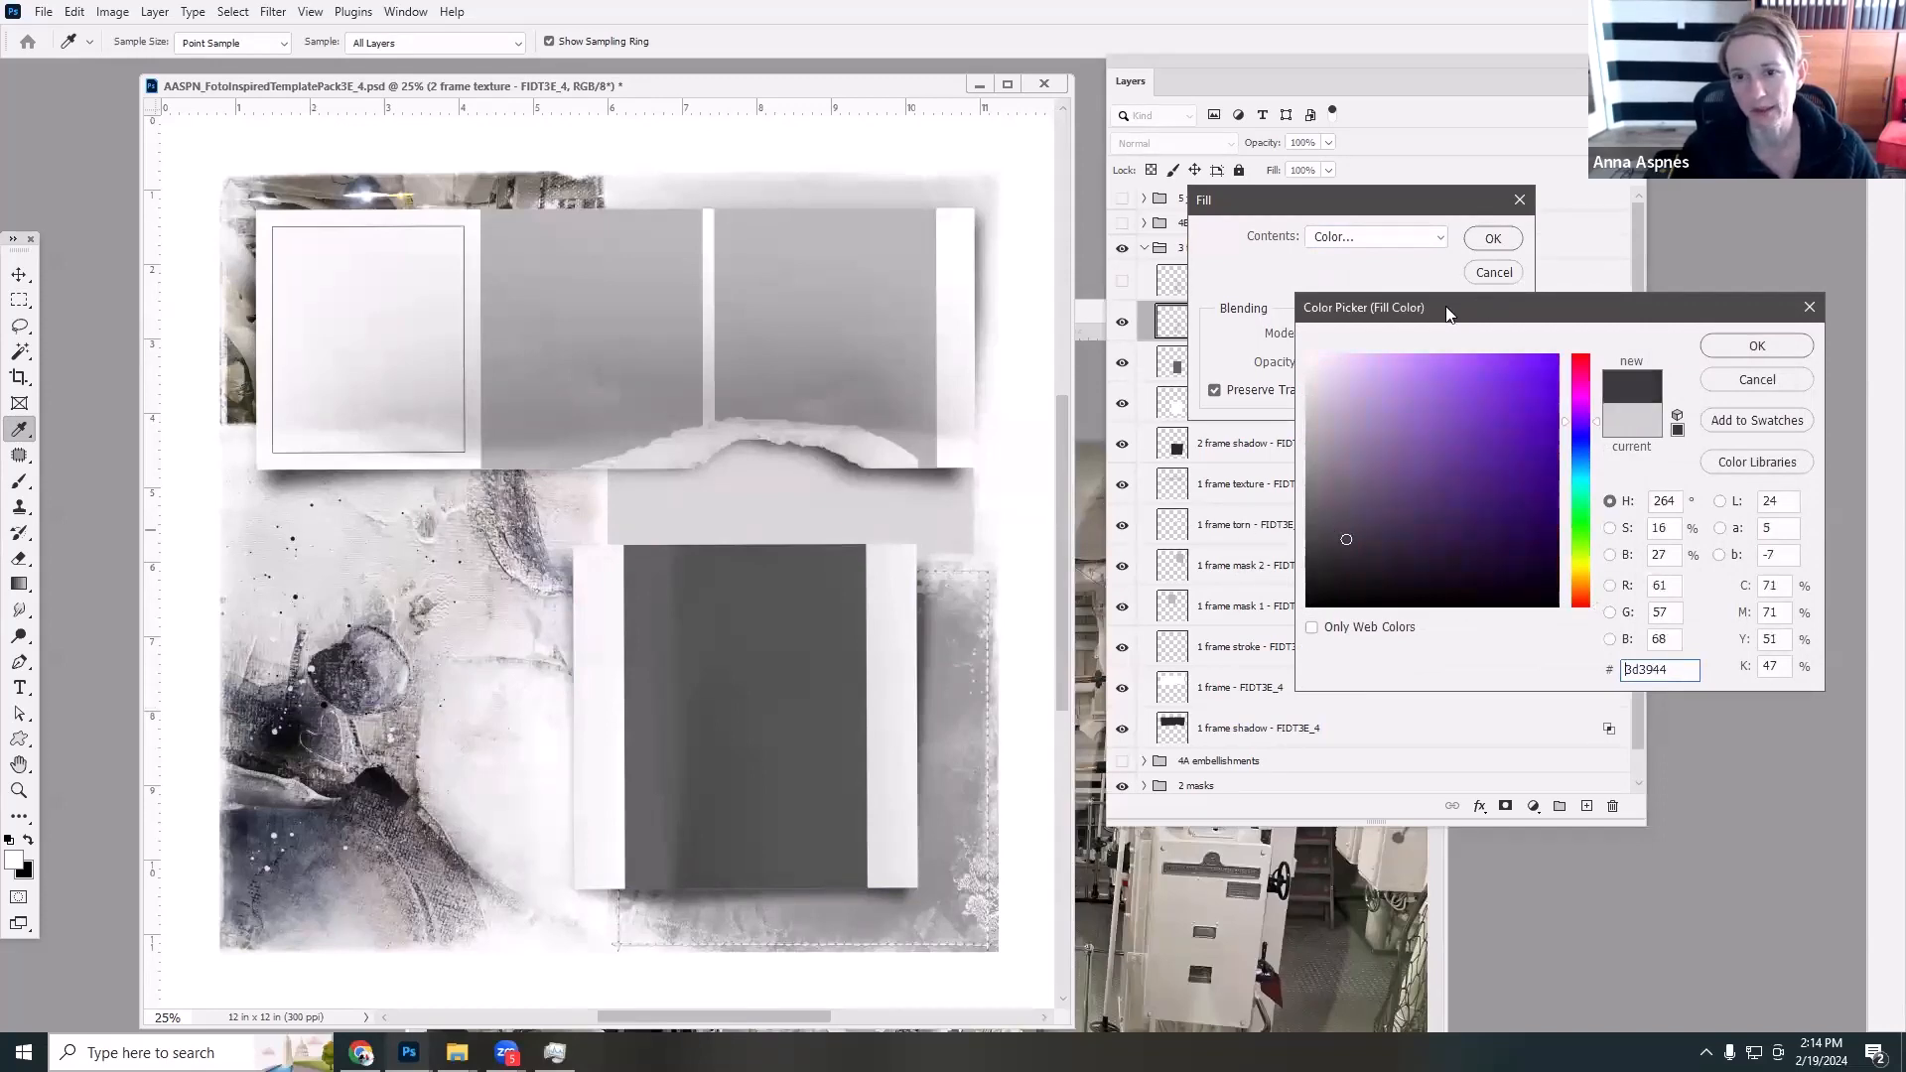
left_click_drag(1447, 314, 1286, 279)
left_click(1418, 399)
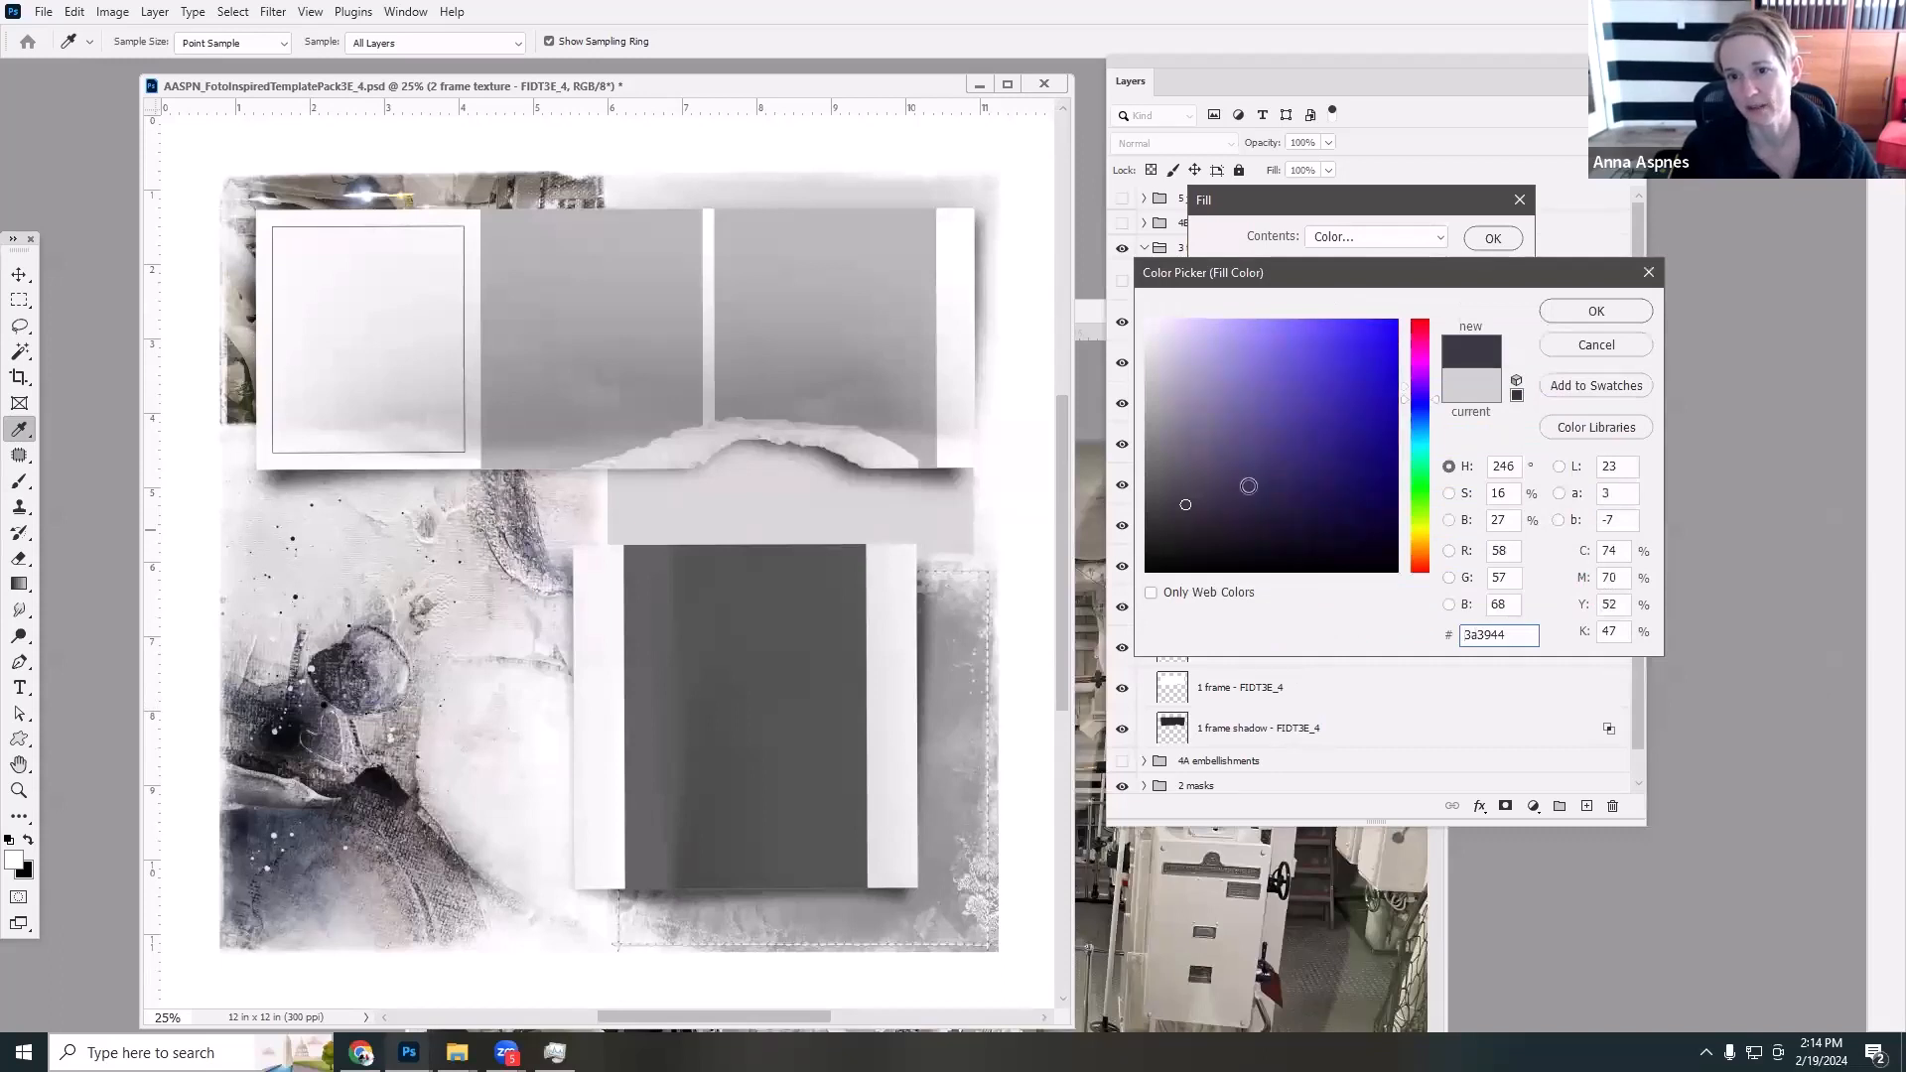
left_click(1422, 413)
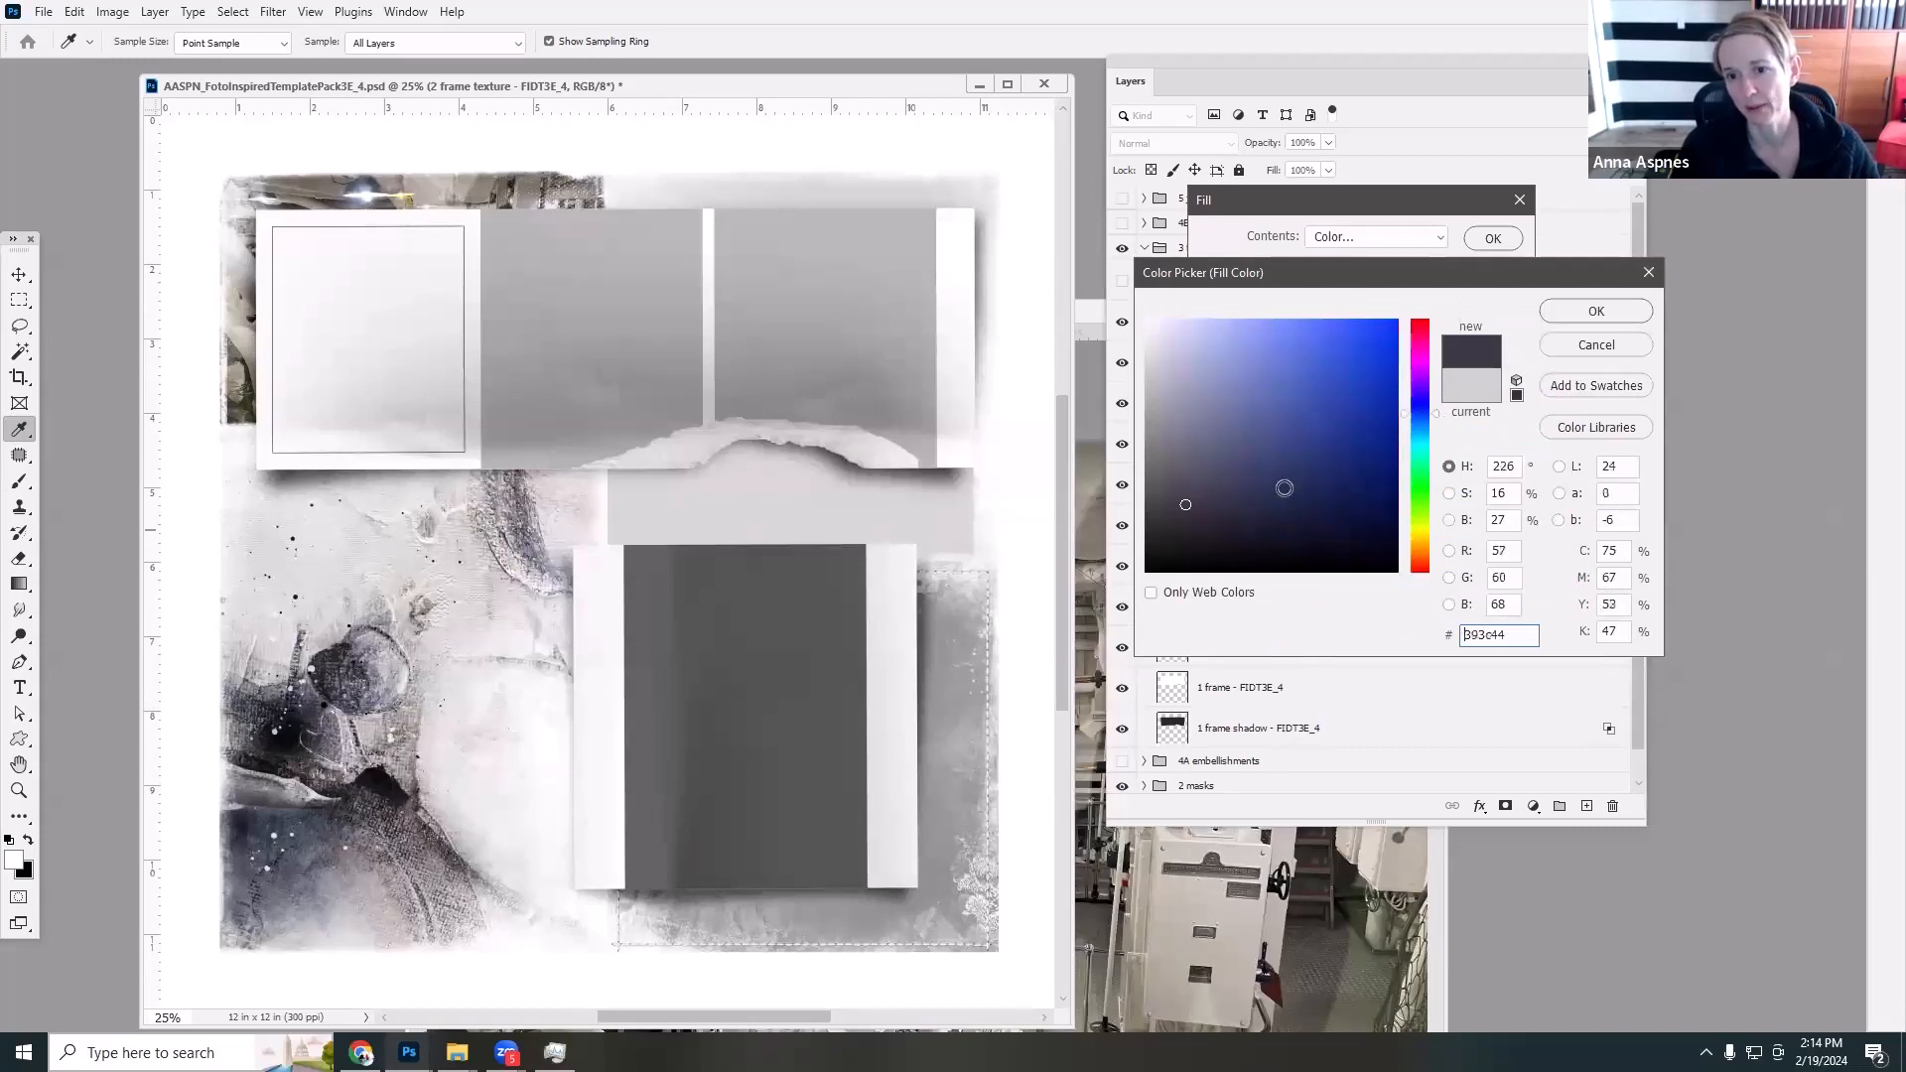
left_click(1231, 500)
left_click(1249, 499)
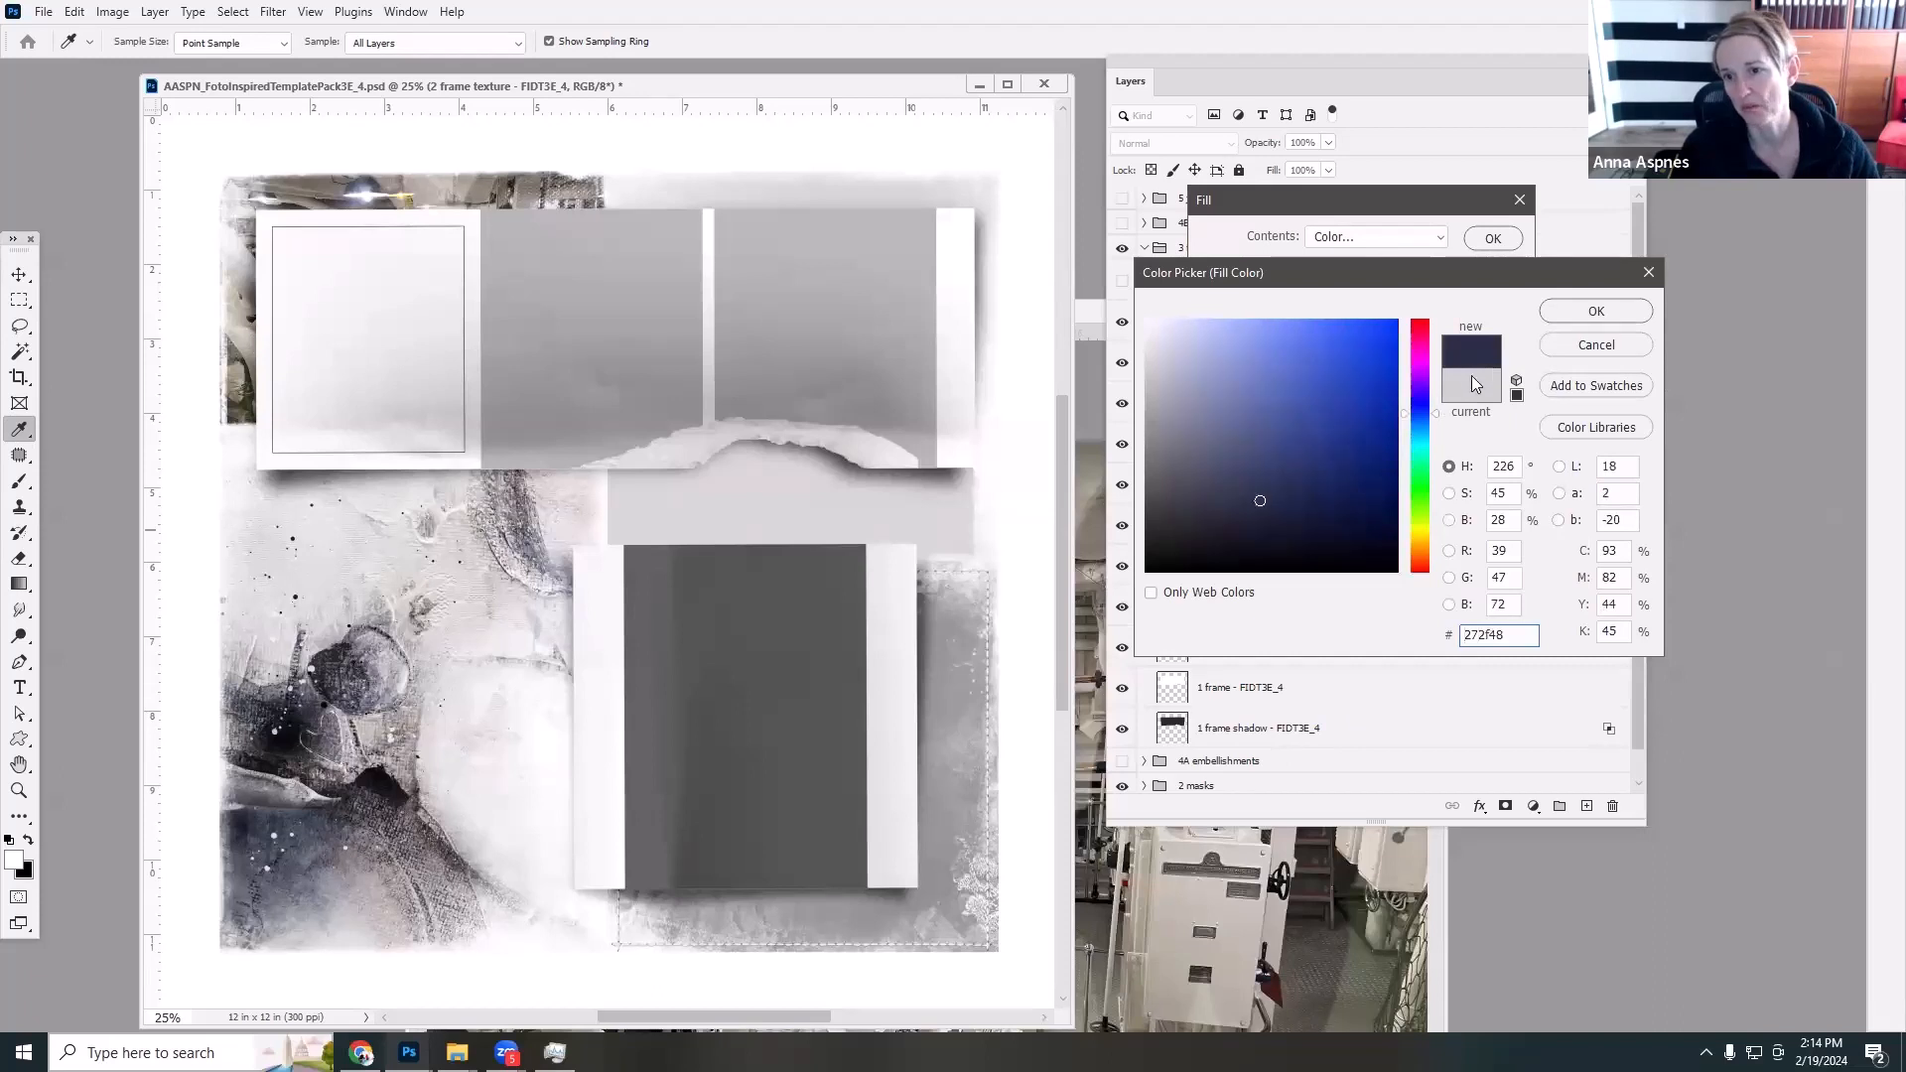
left_click(1597, 314)
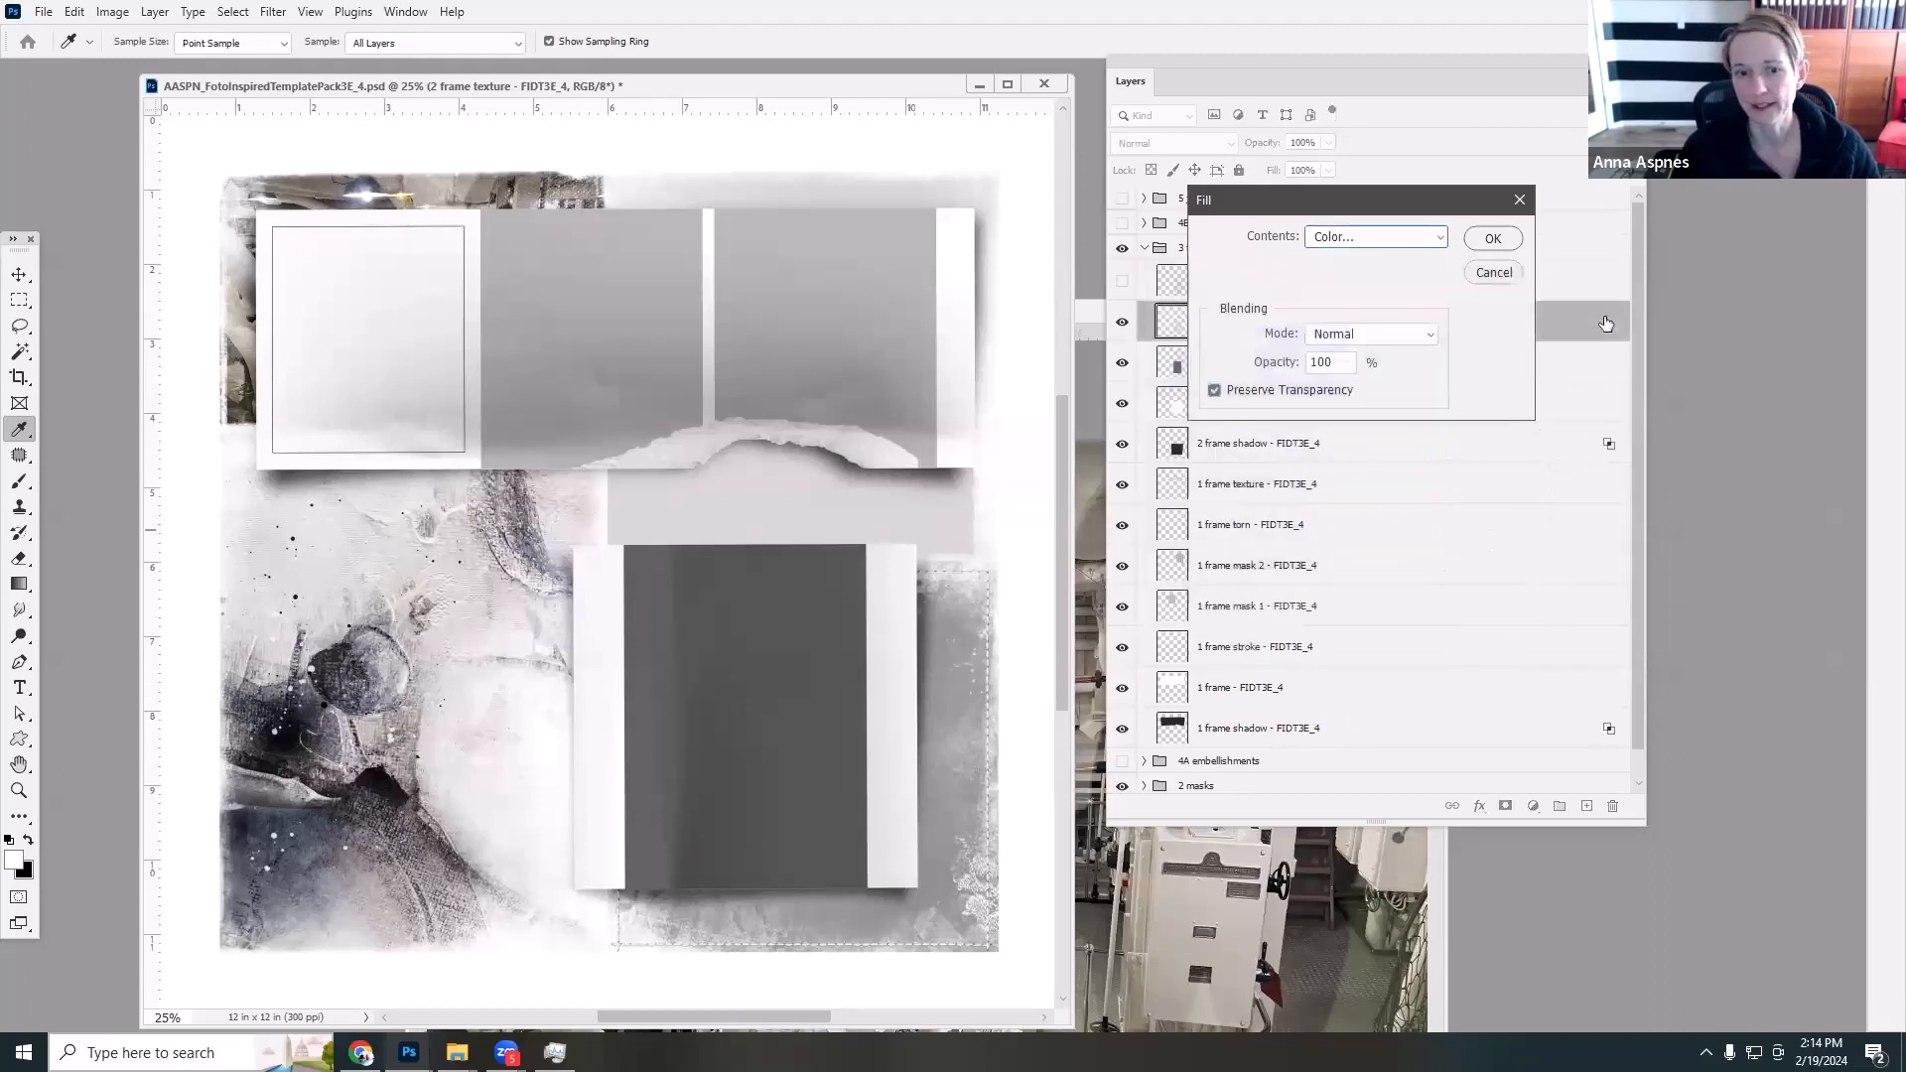
left_click(1493, 239)
key("v")
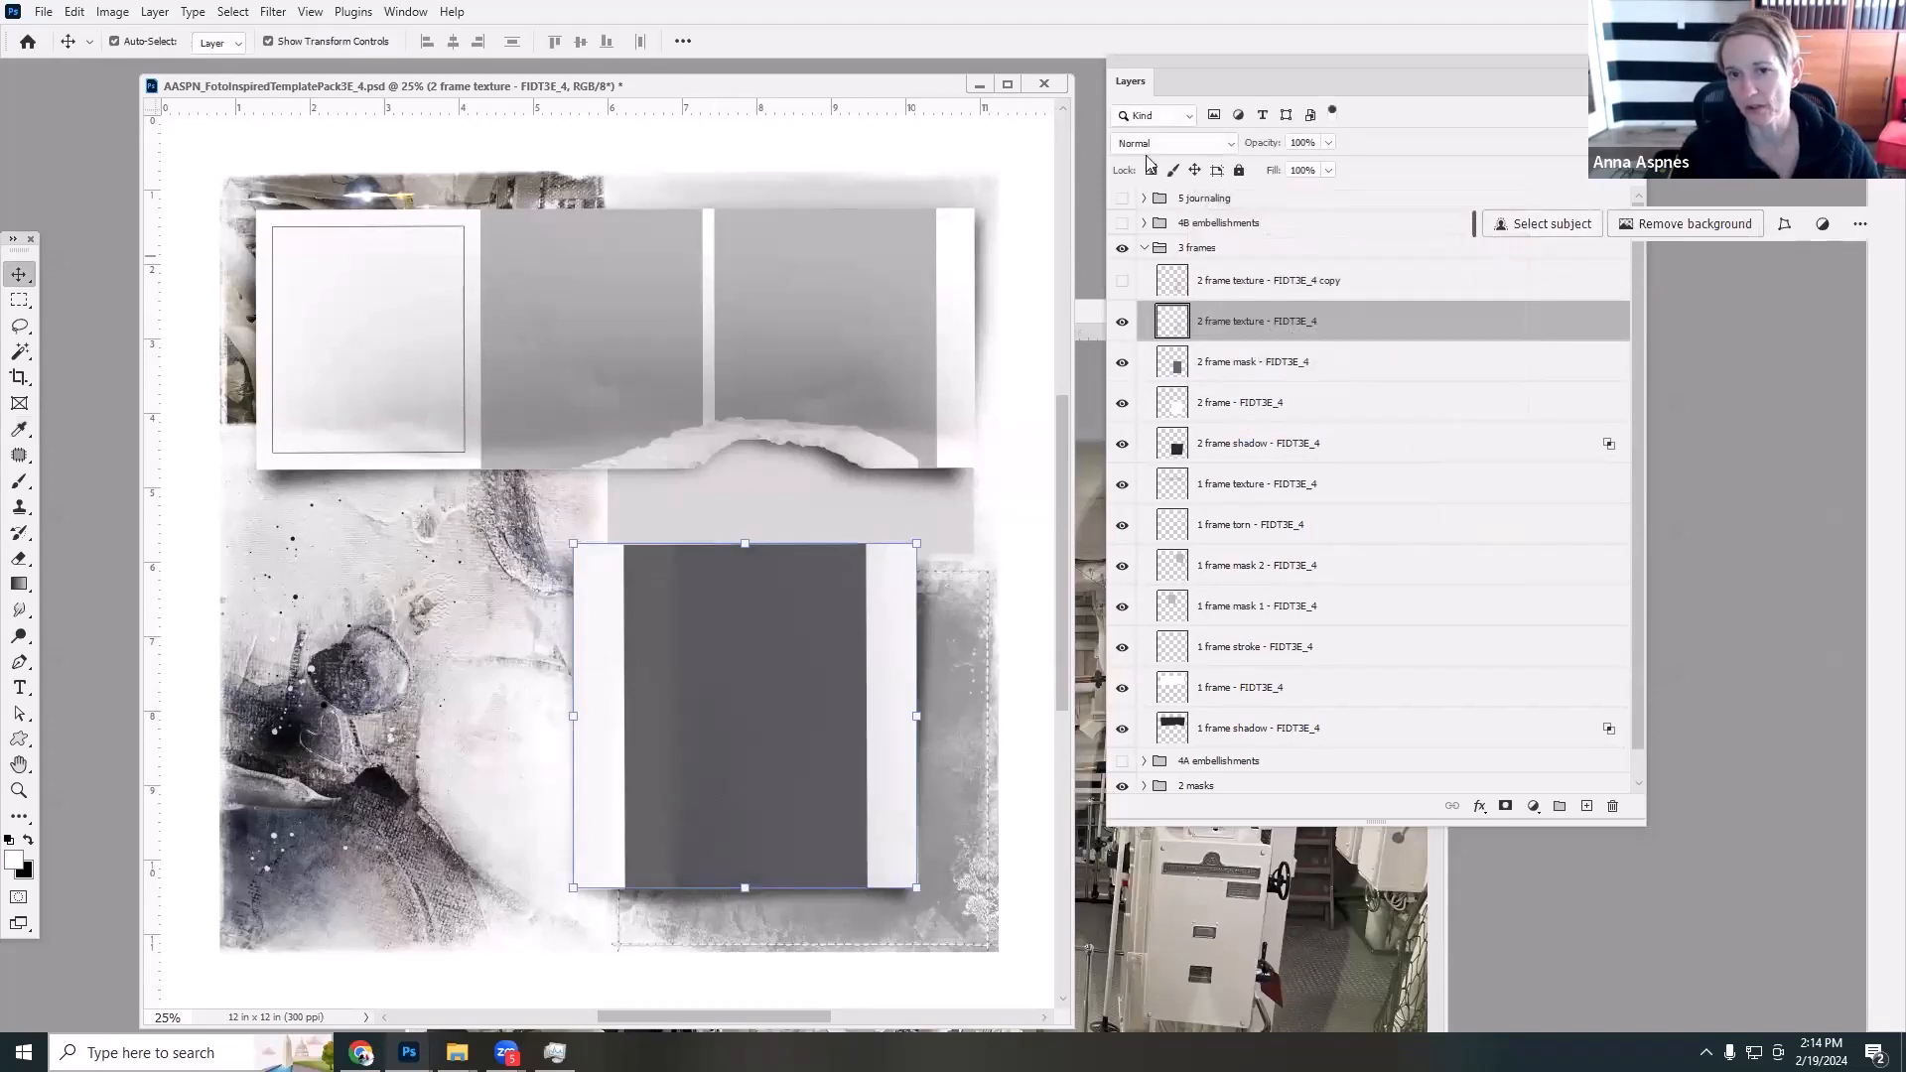
Look through the available blend modes for the 2 frame texture layer, leaving it at Normal.
left_click(1232, 142)
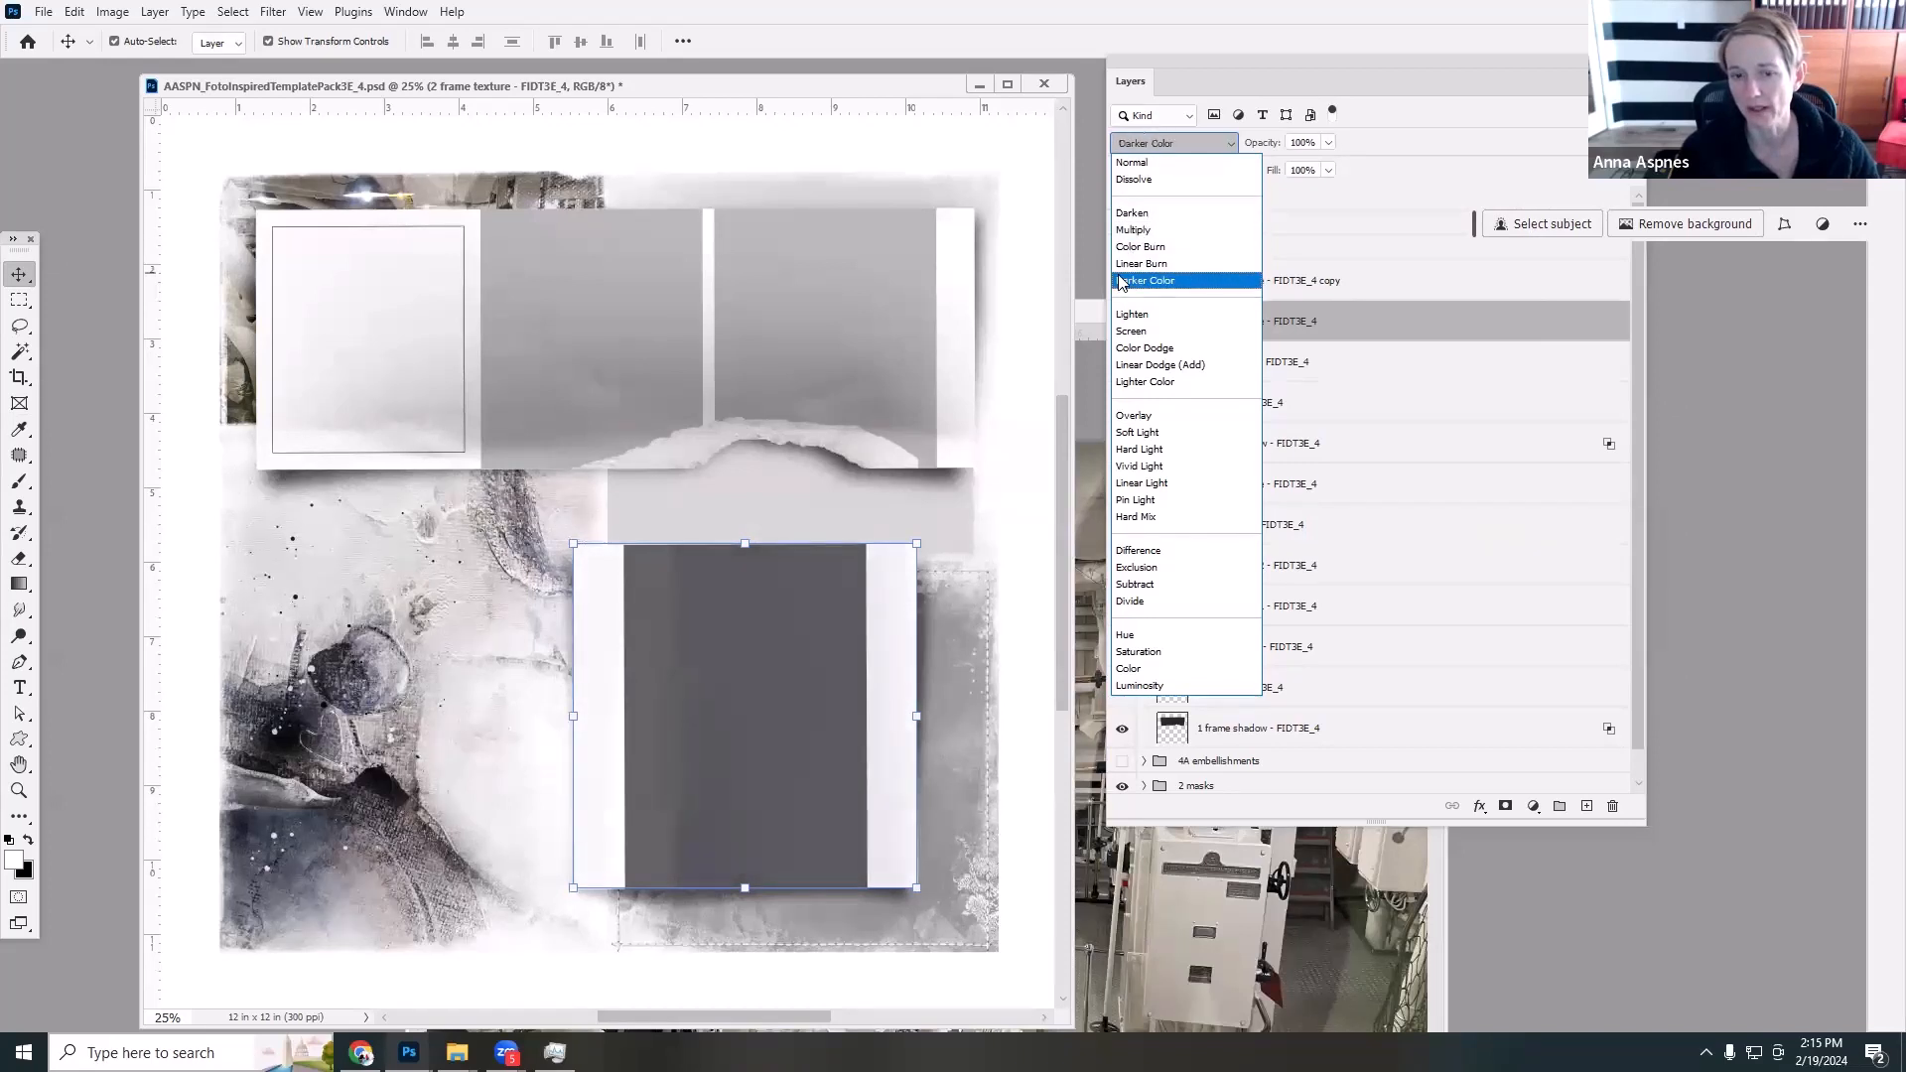
left_click(1304, 320)
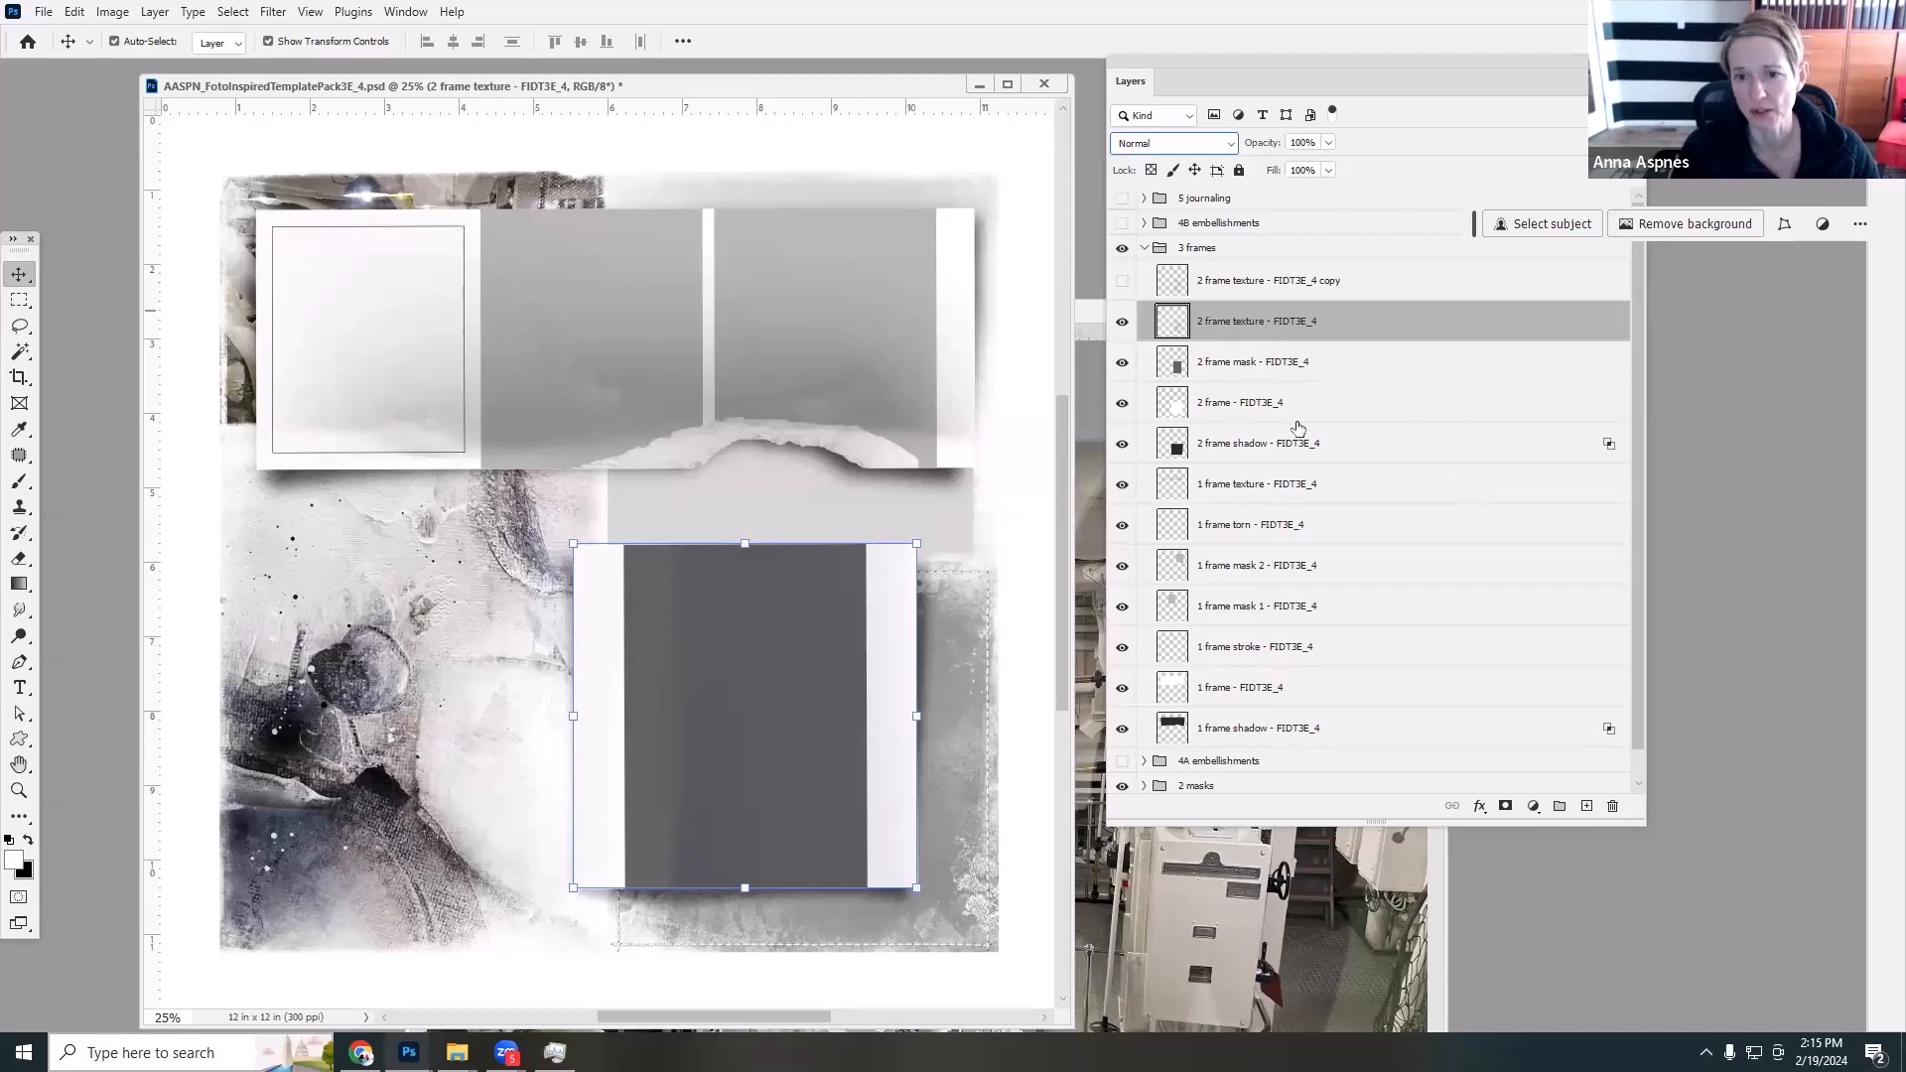
Examine the effect of the 1 frame texture and 1 frame torn layers by hiding and re-showing each one.
left_click(1192, 496)
left_click(1122, 489)
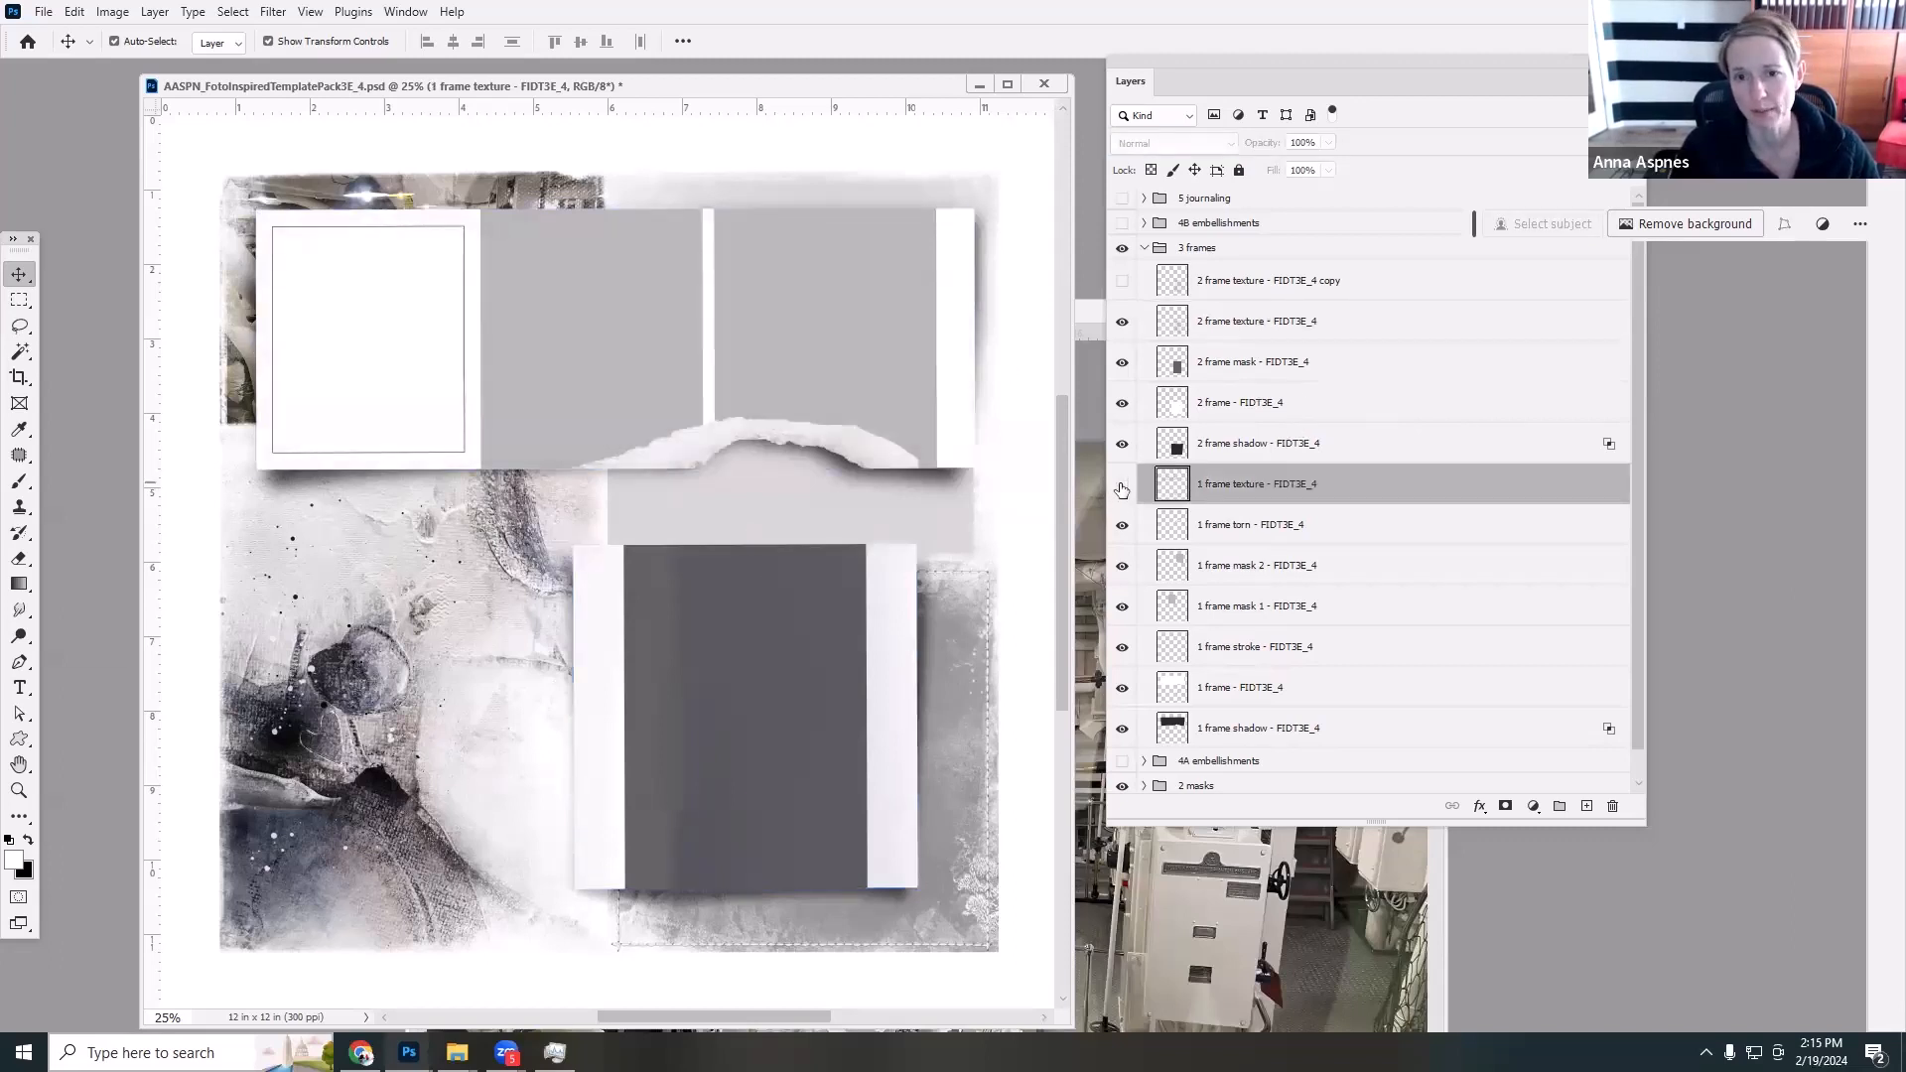
left_click(1122, 485)
left_click(1122, 525)
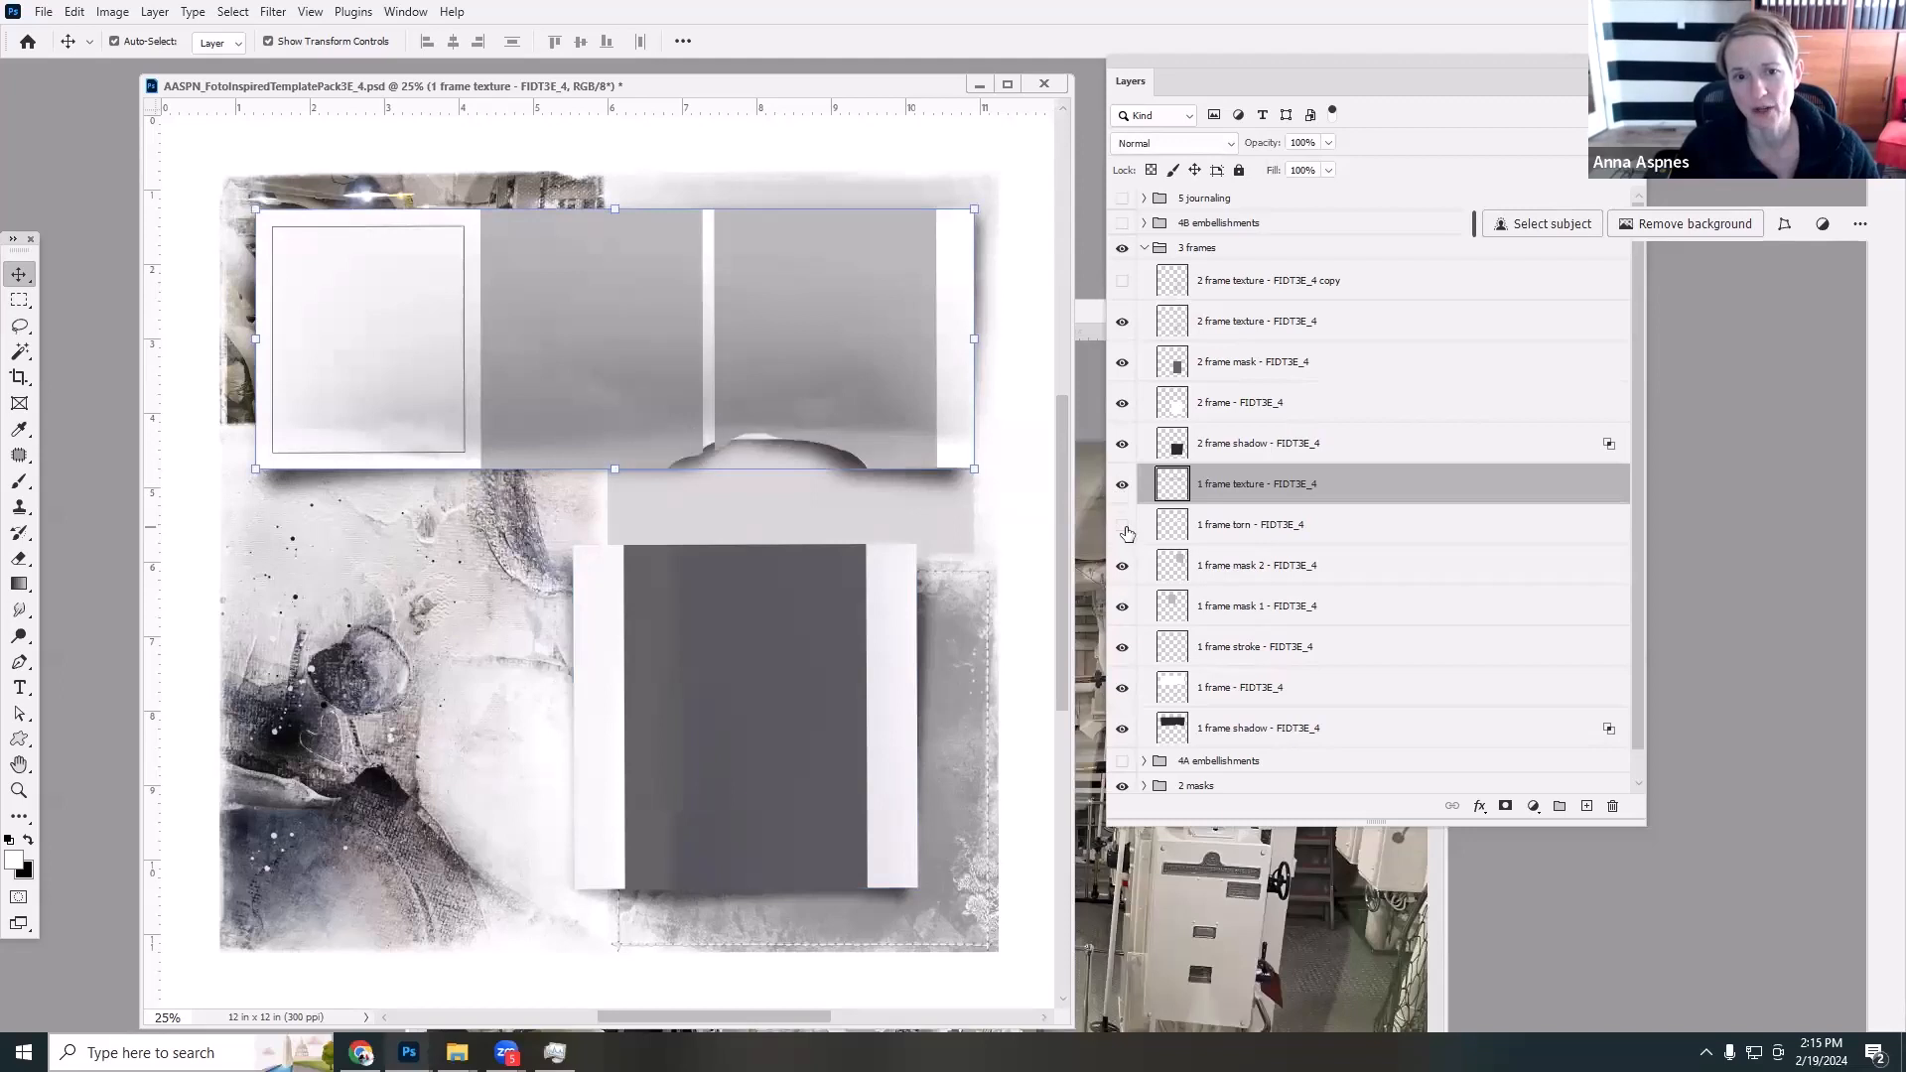
left_click(1123, 526)
left_click(1123, 527)
left_click(1123, 527)
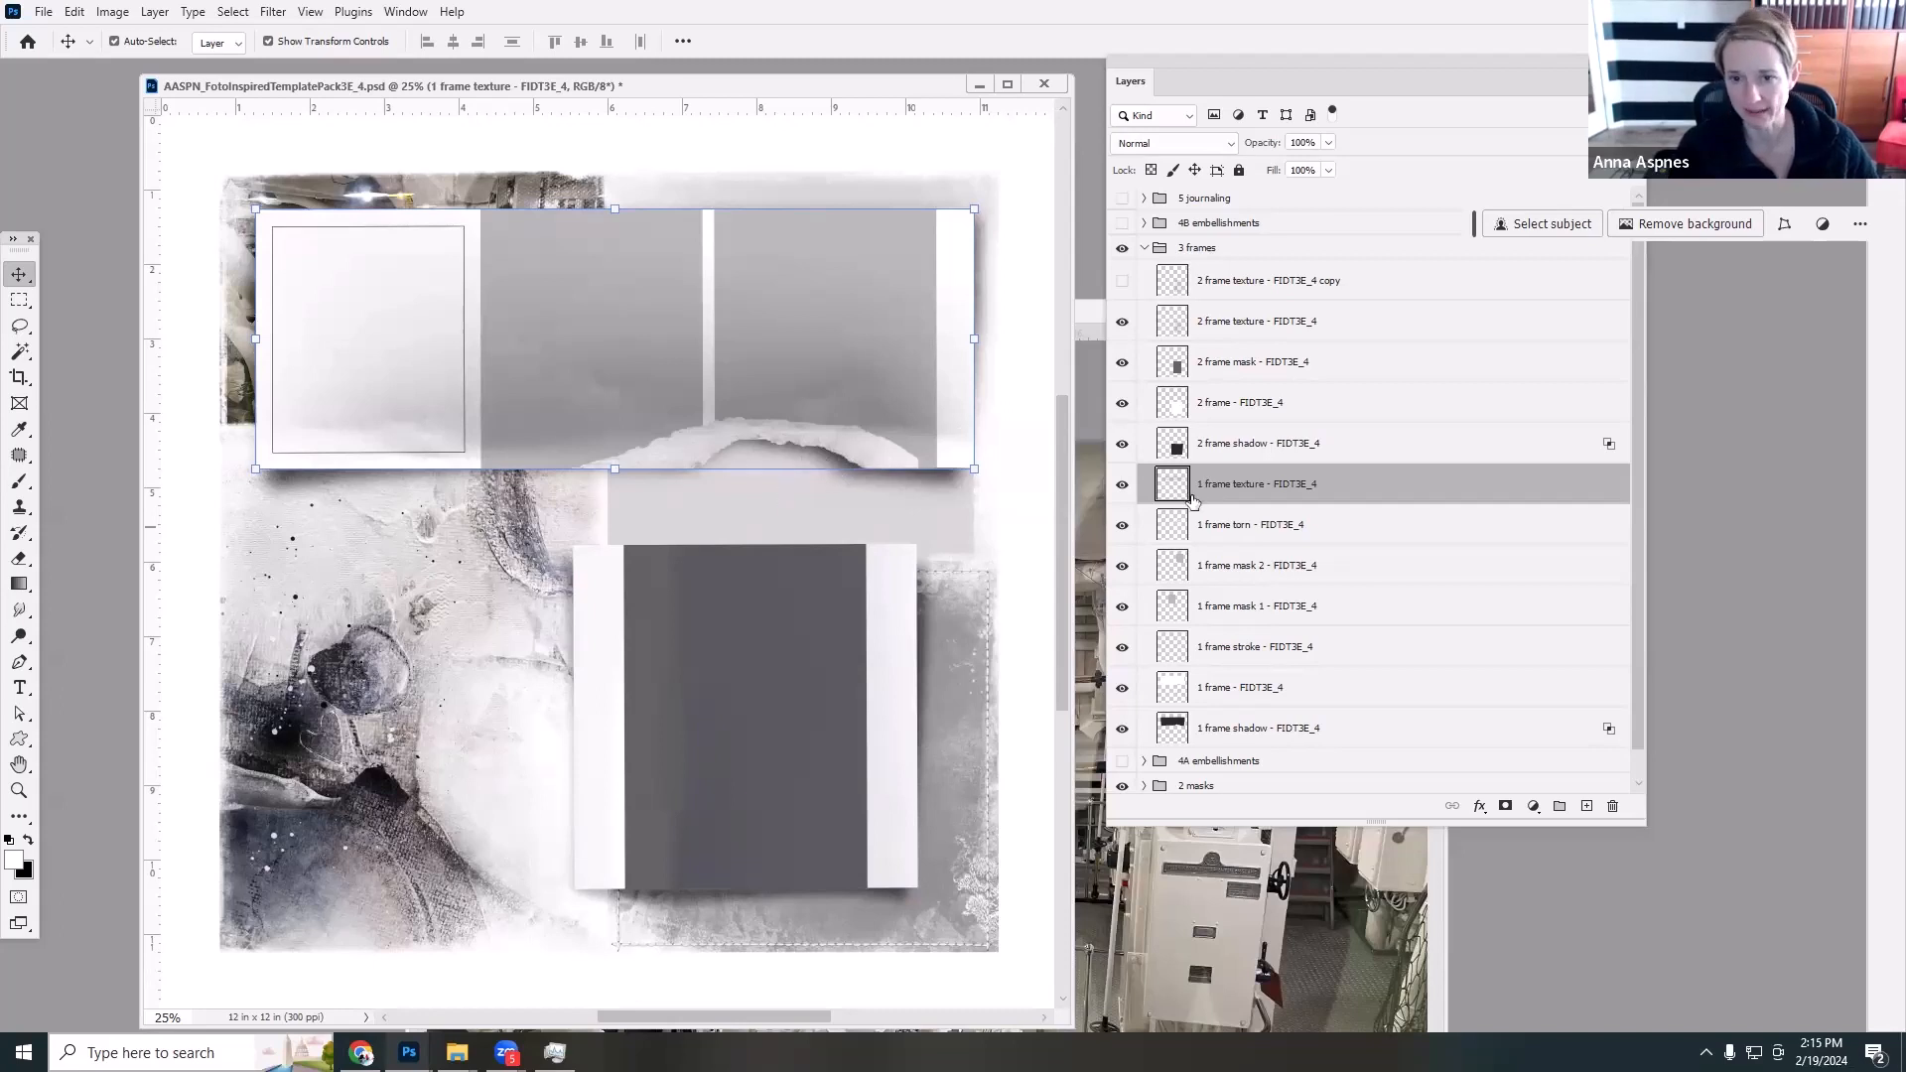
Examine the 1 frame mask 2, 1 frame mask 1 and 1 frame stroke layers by hiding and re-showing each one.
left_click(1219, 526)
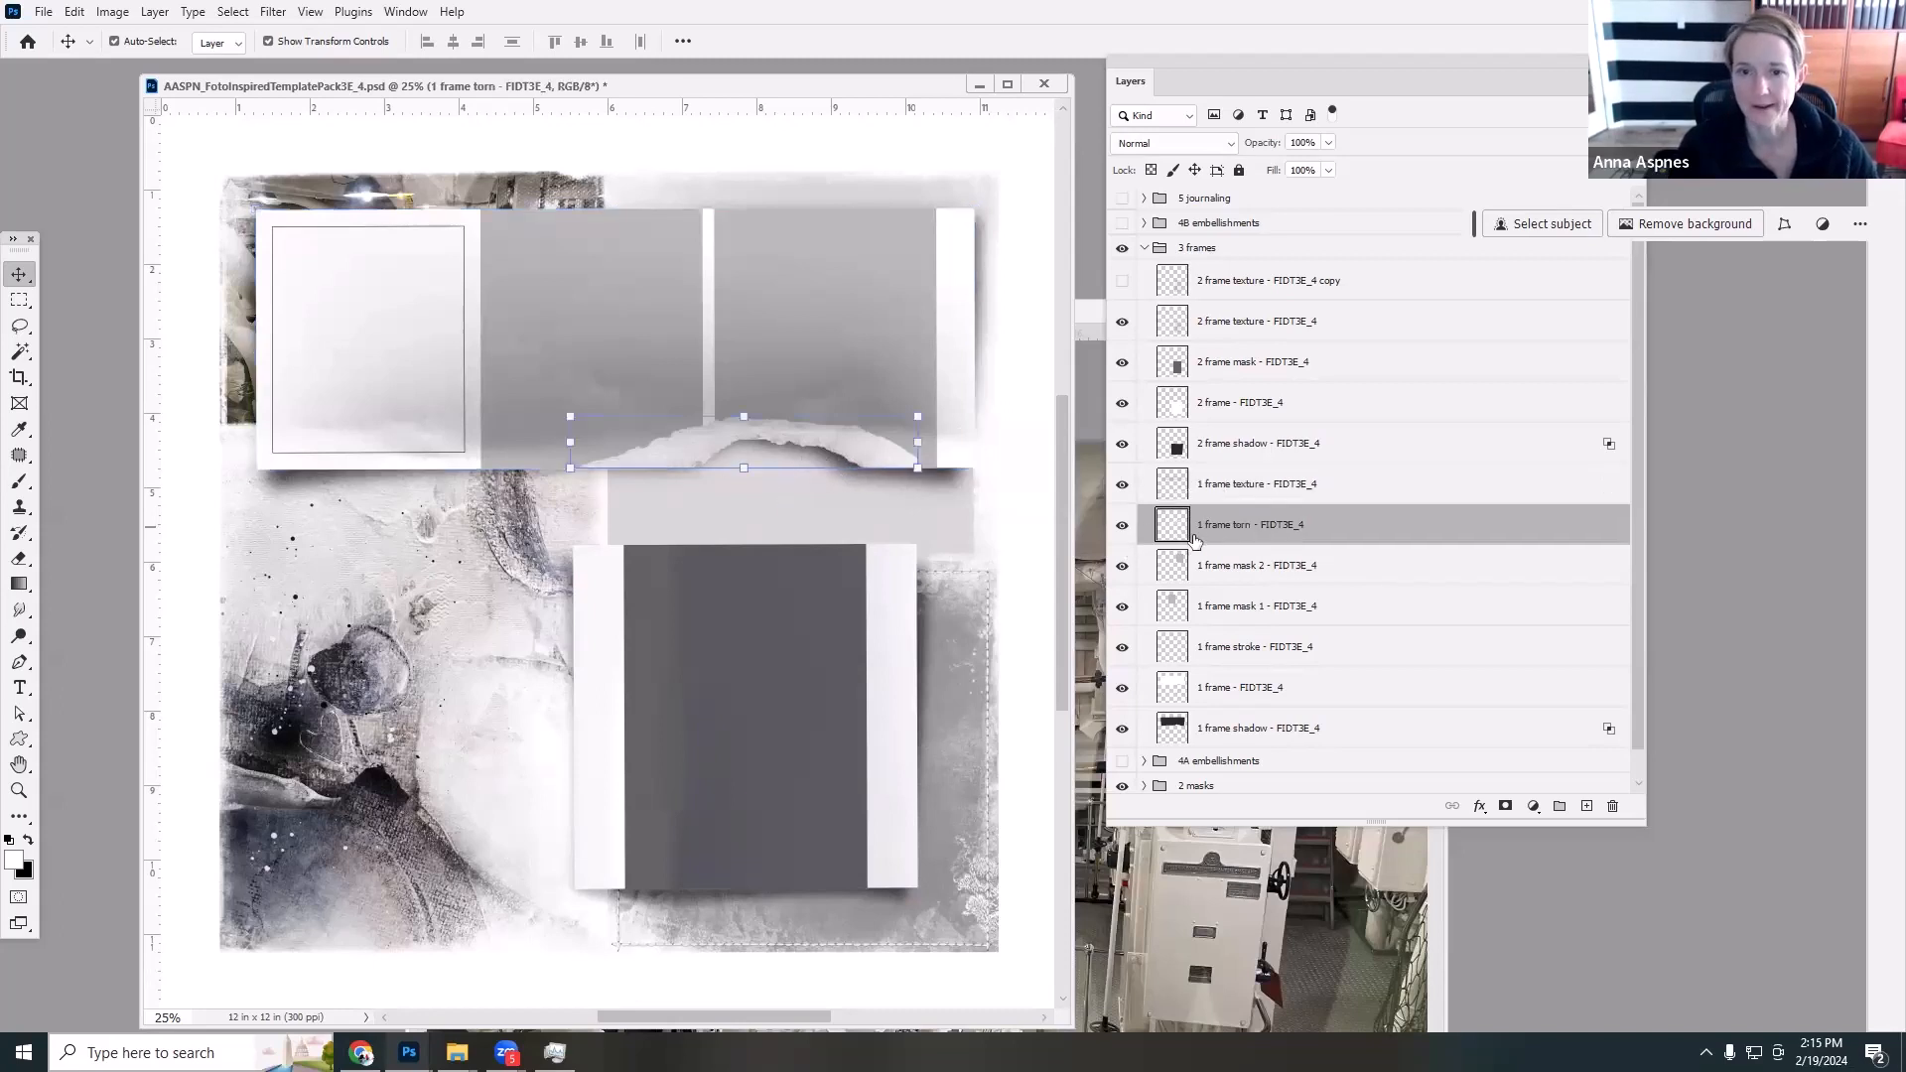
left_click(1215, 563)
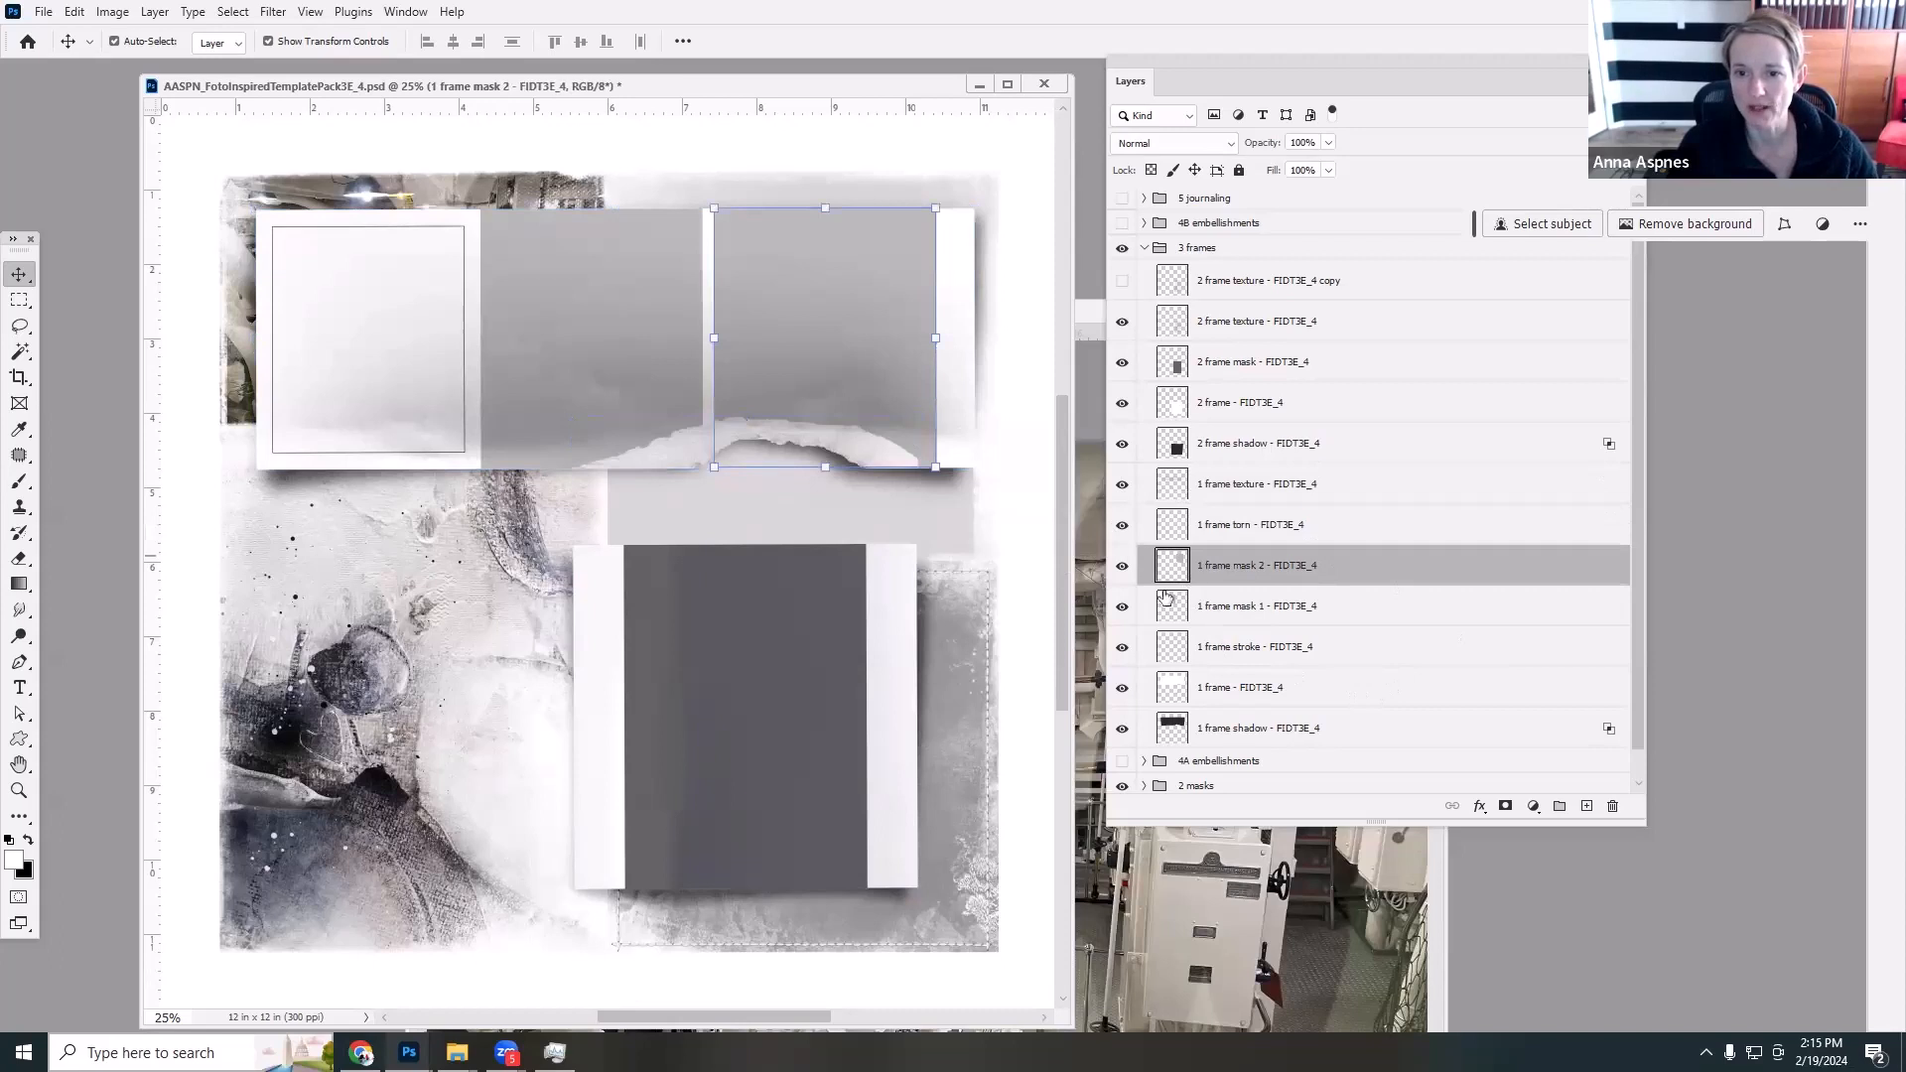
left_click(1123, 566)
left_click(1123, 566)
left_click(1124, 606)
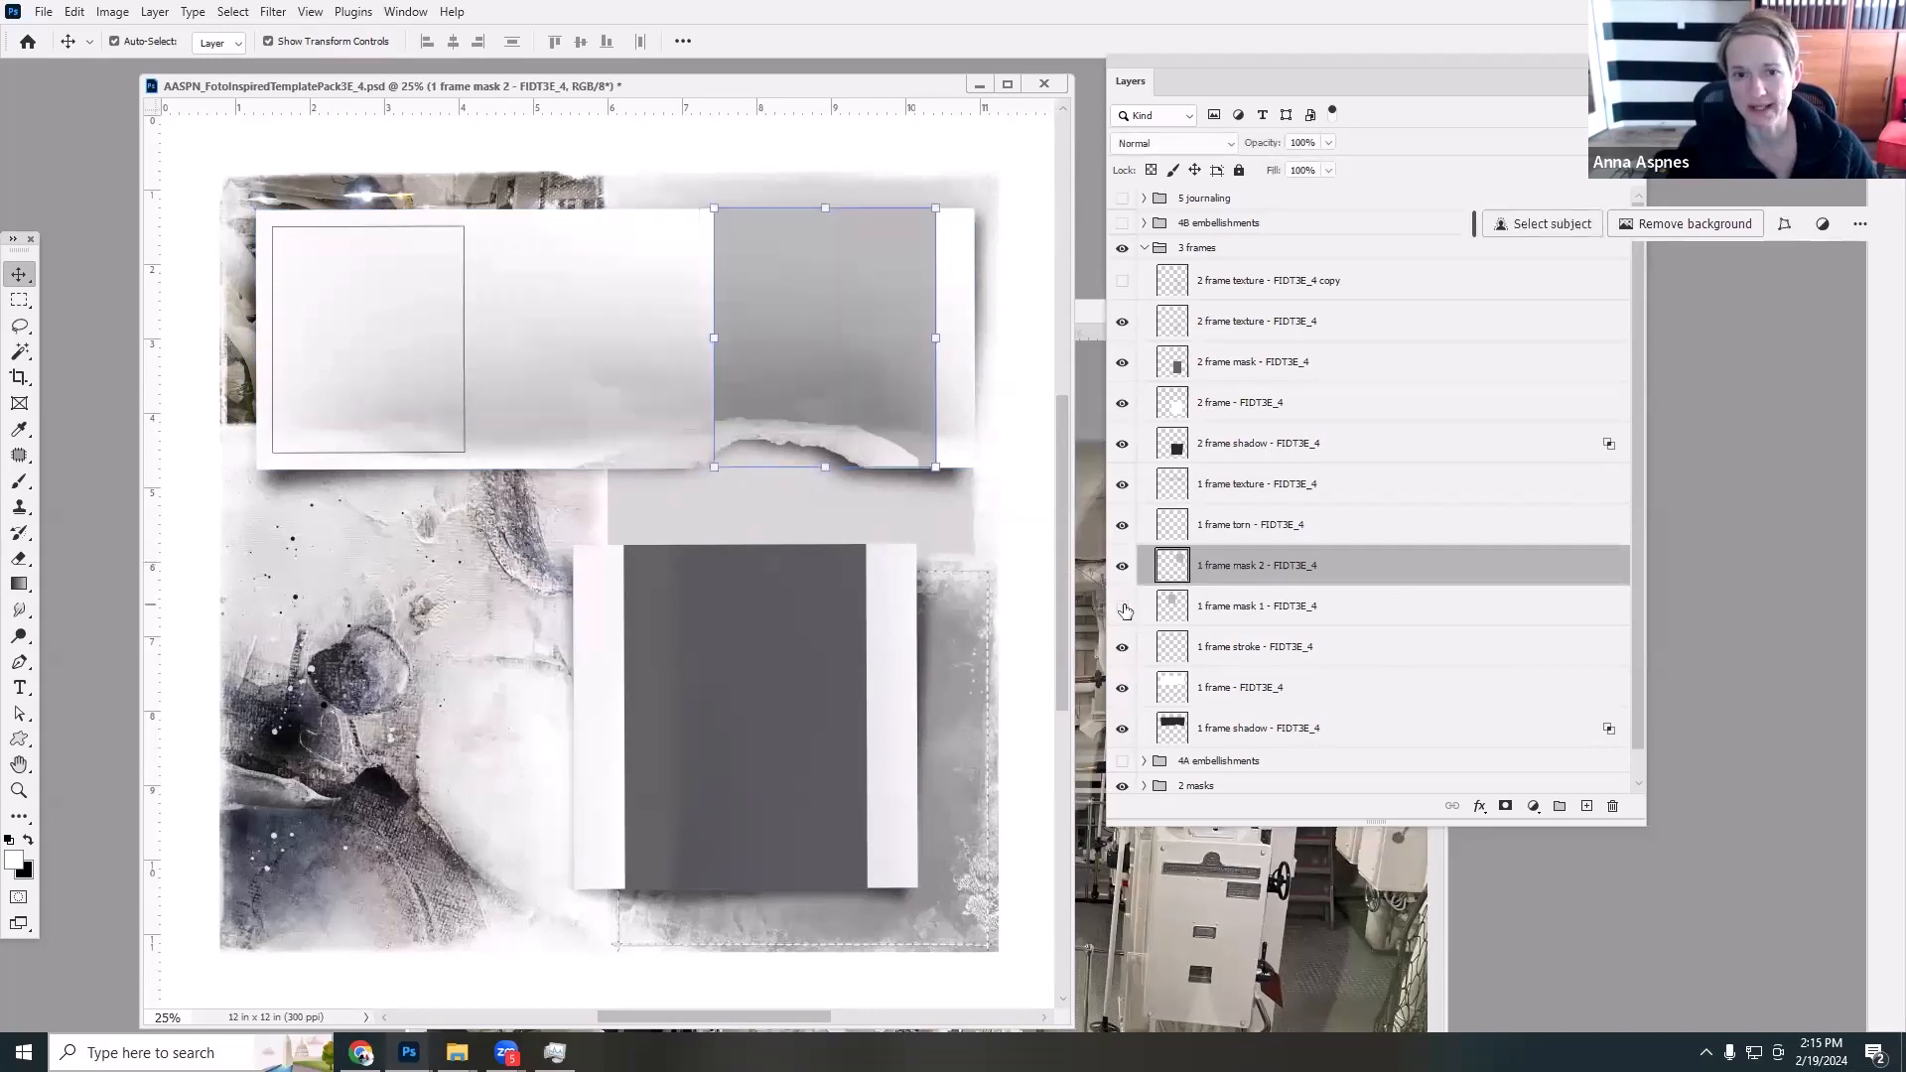
left_click(1123, 607)
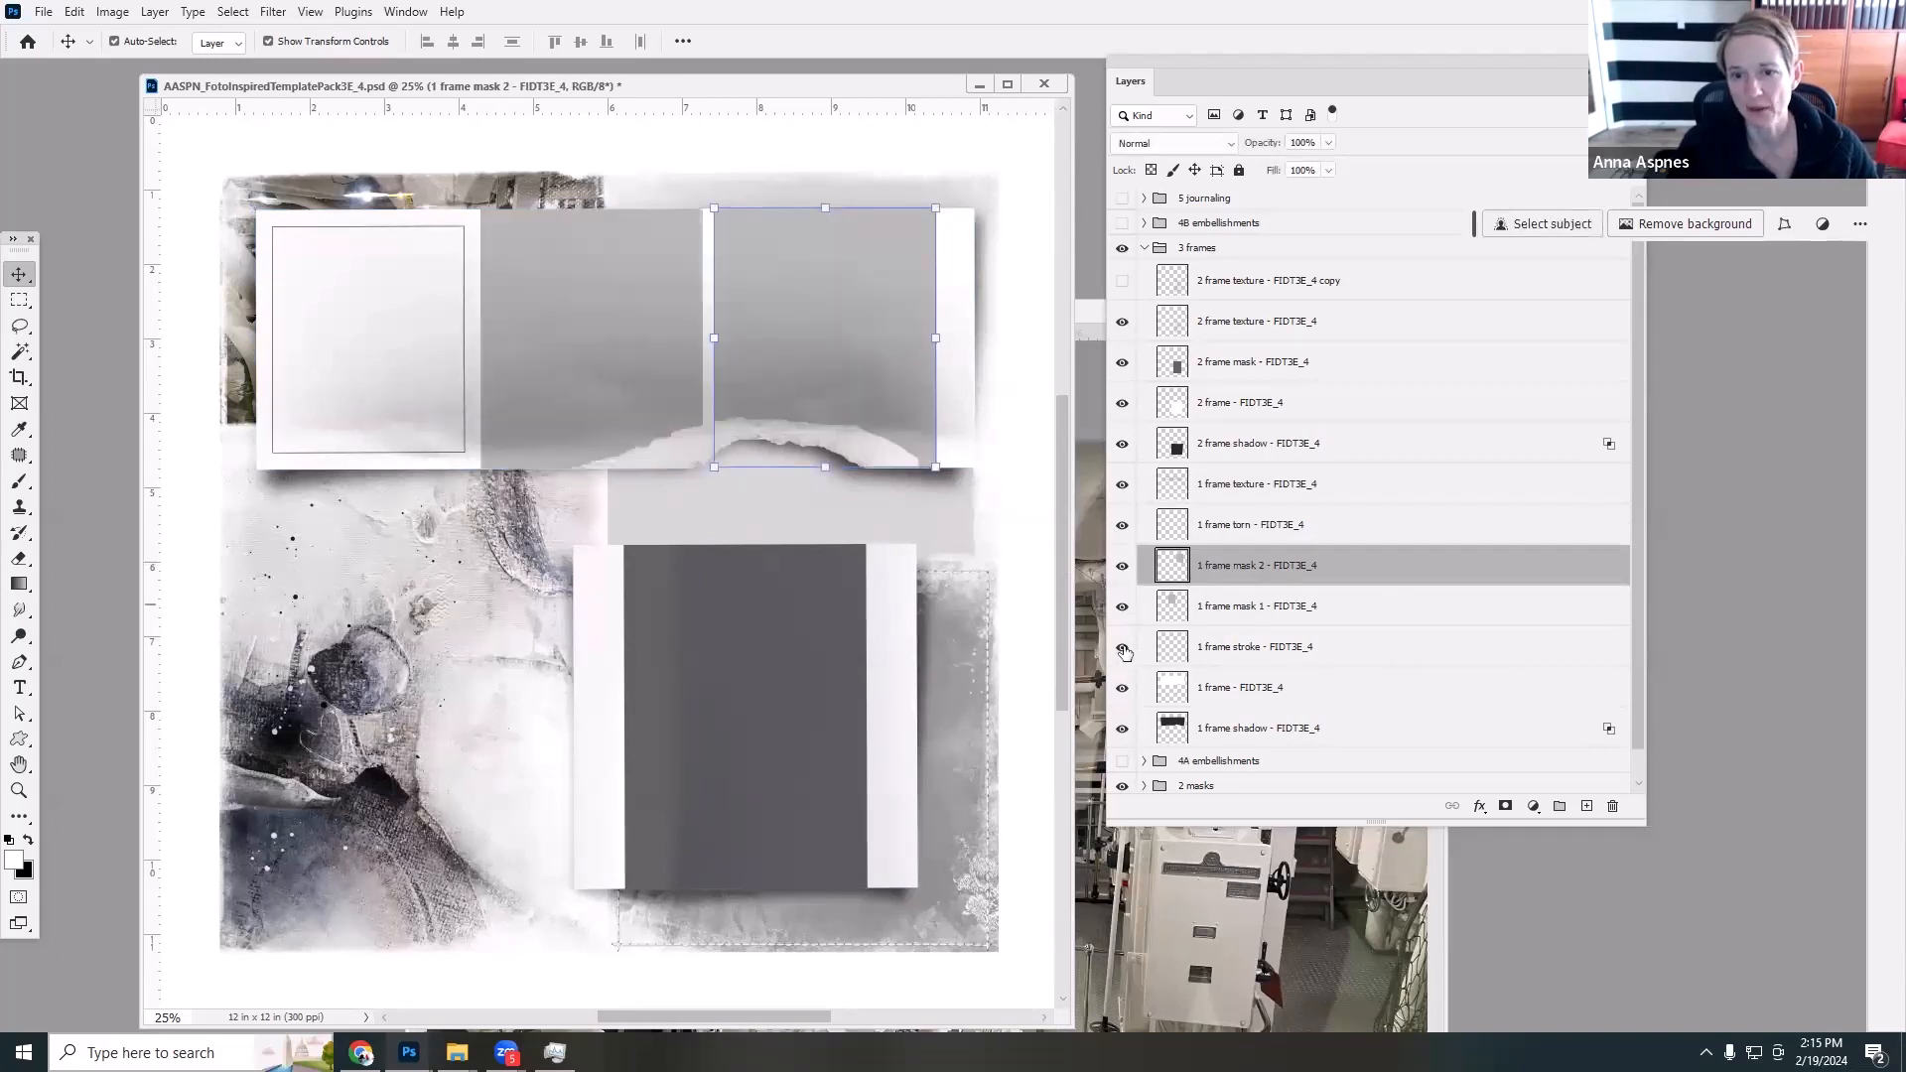
left_click(1125, 647)
left_click(1123, 647)
left_click(1124, 647)
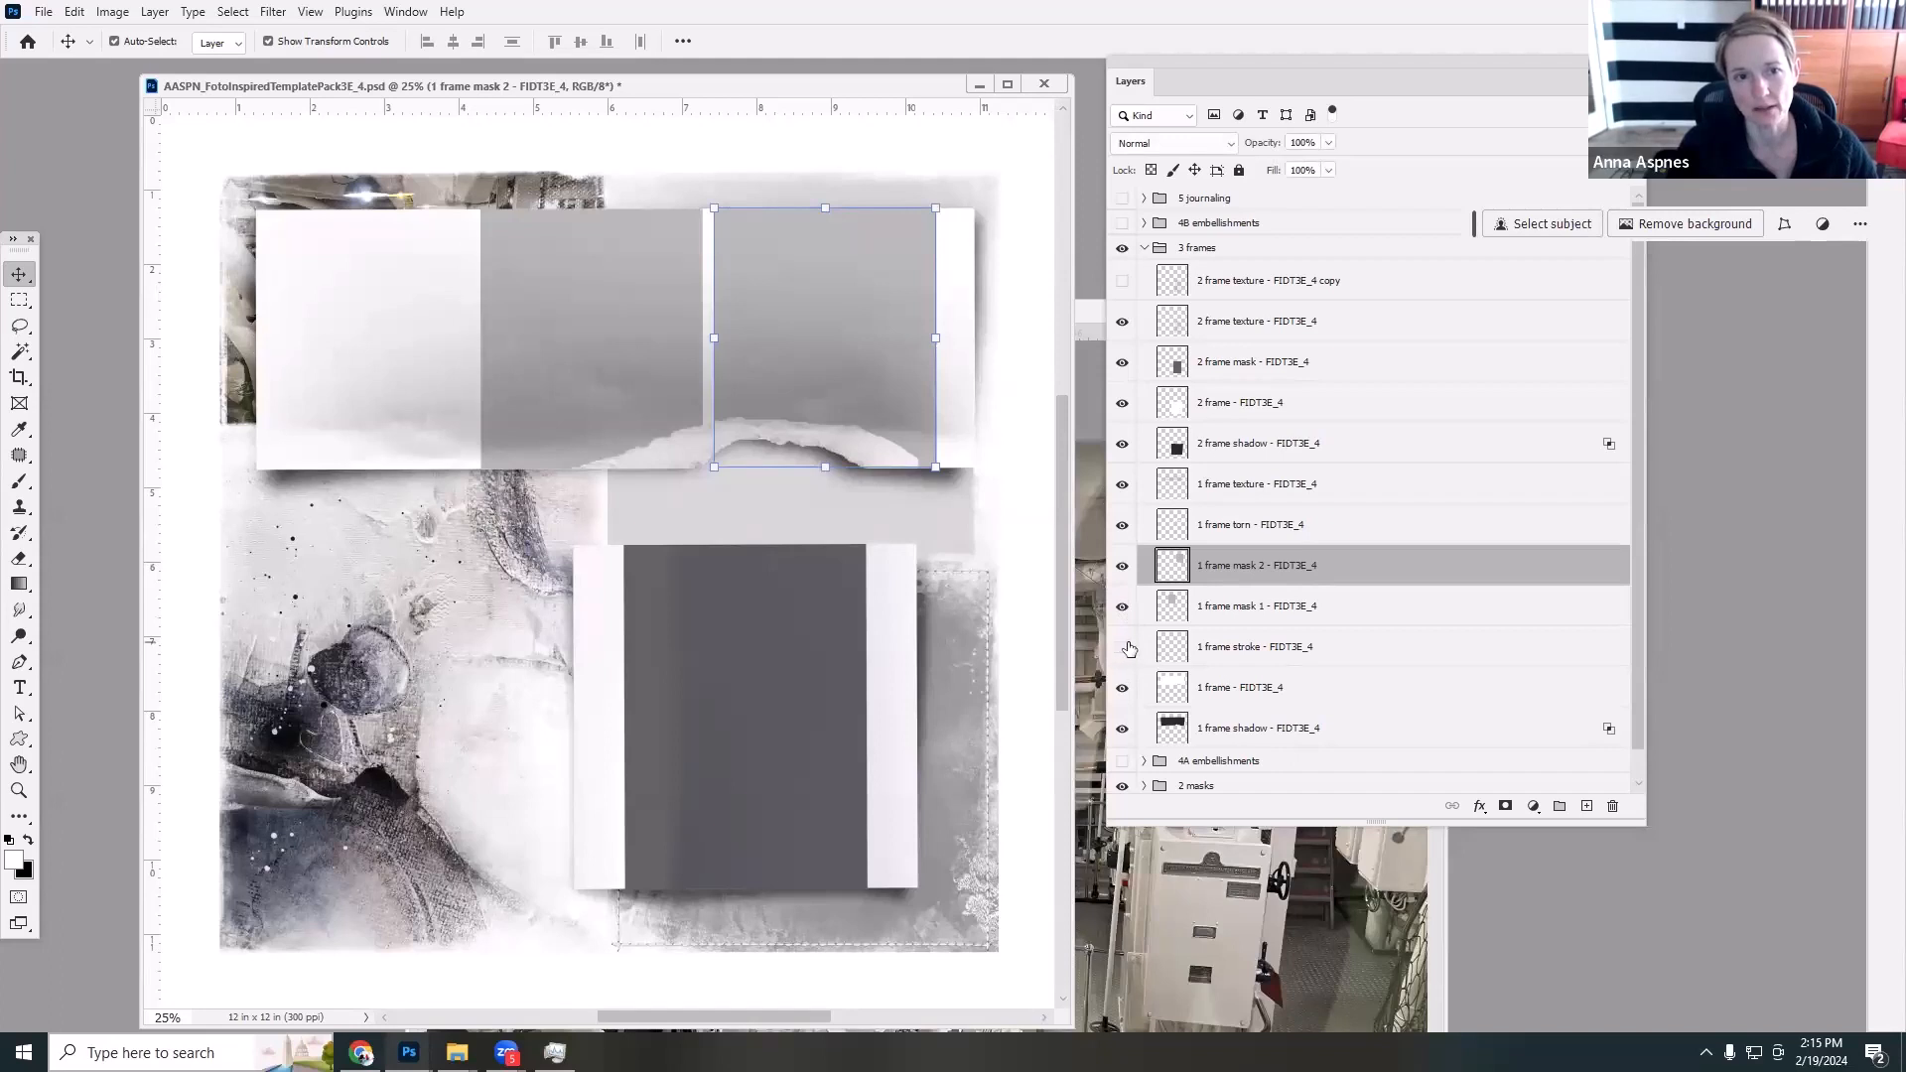
left_click(1123, 648)
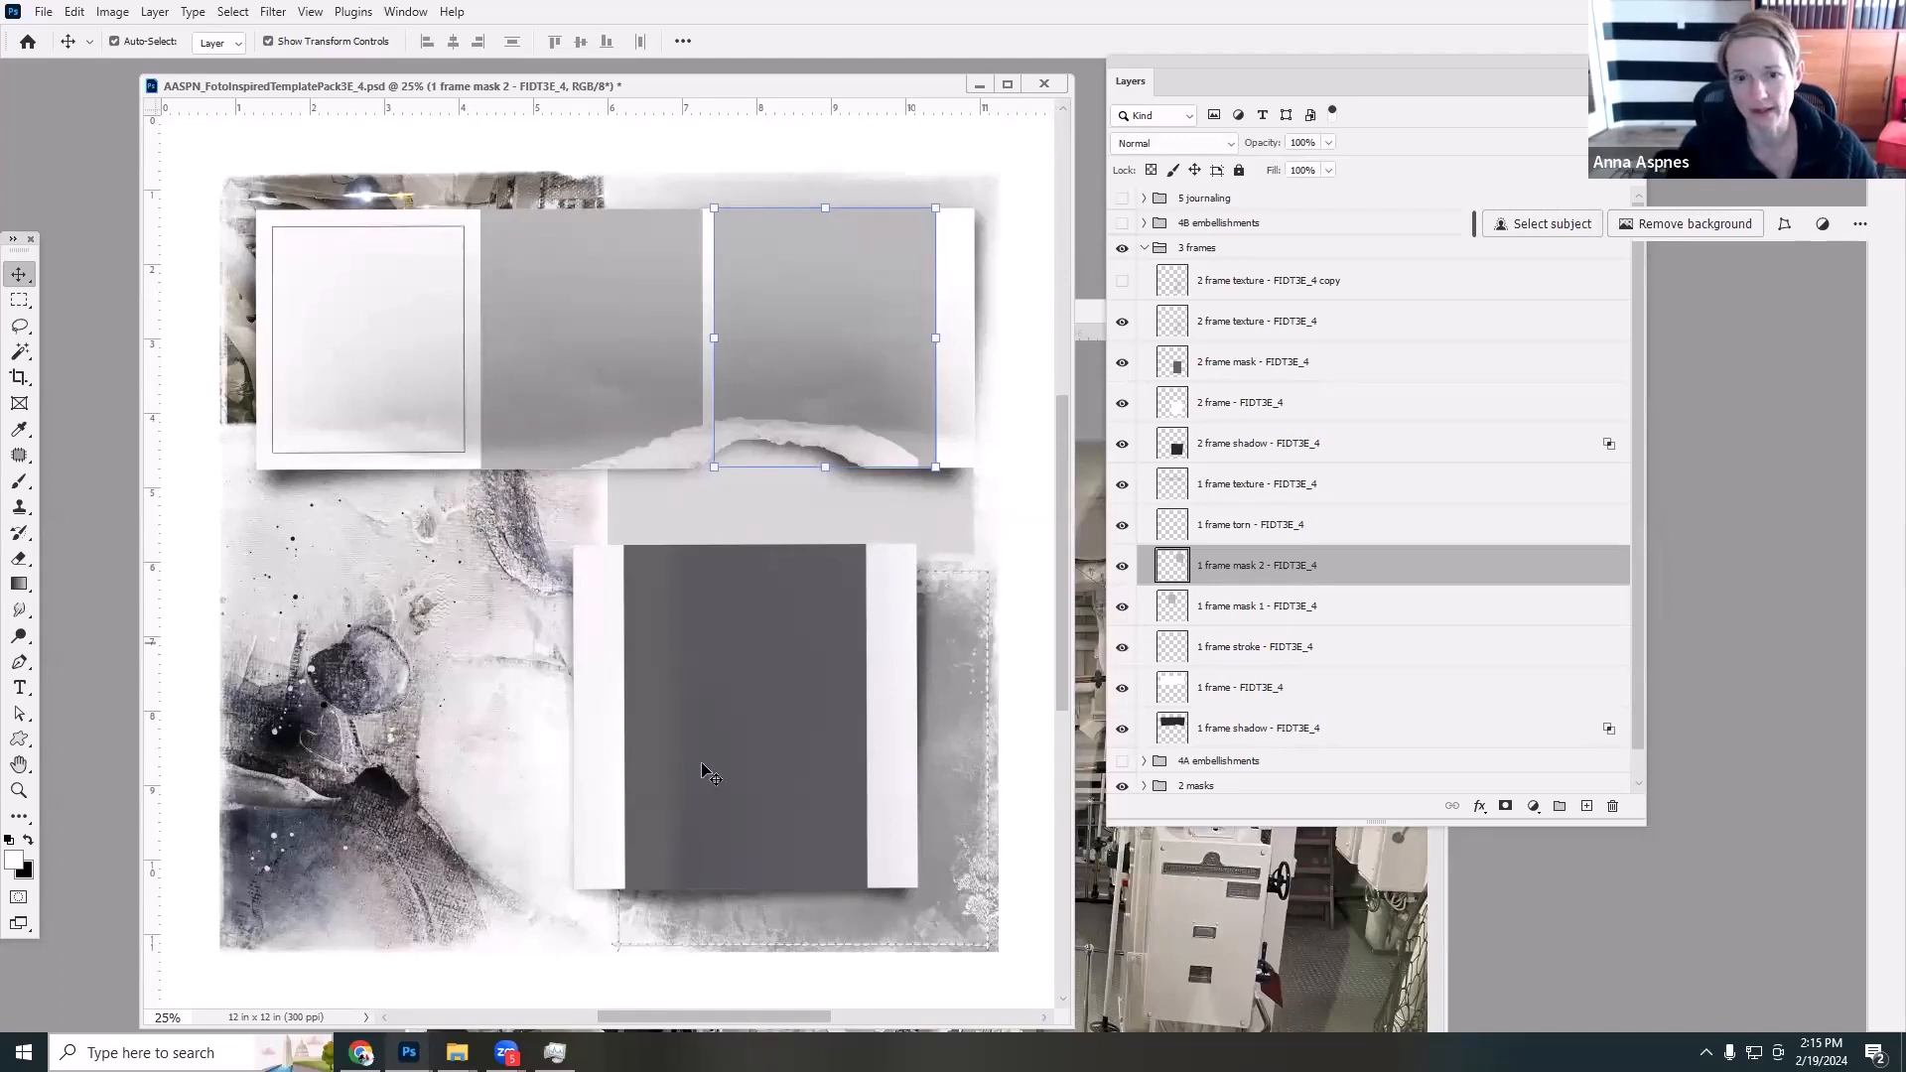
Try filling the 1 frame mask 2 layer with the dark blue color, preserving transparency, and undo the fill.
left_click(74, 12)
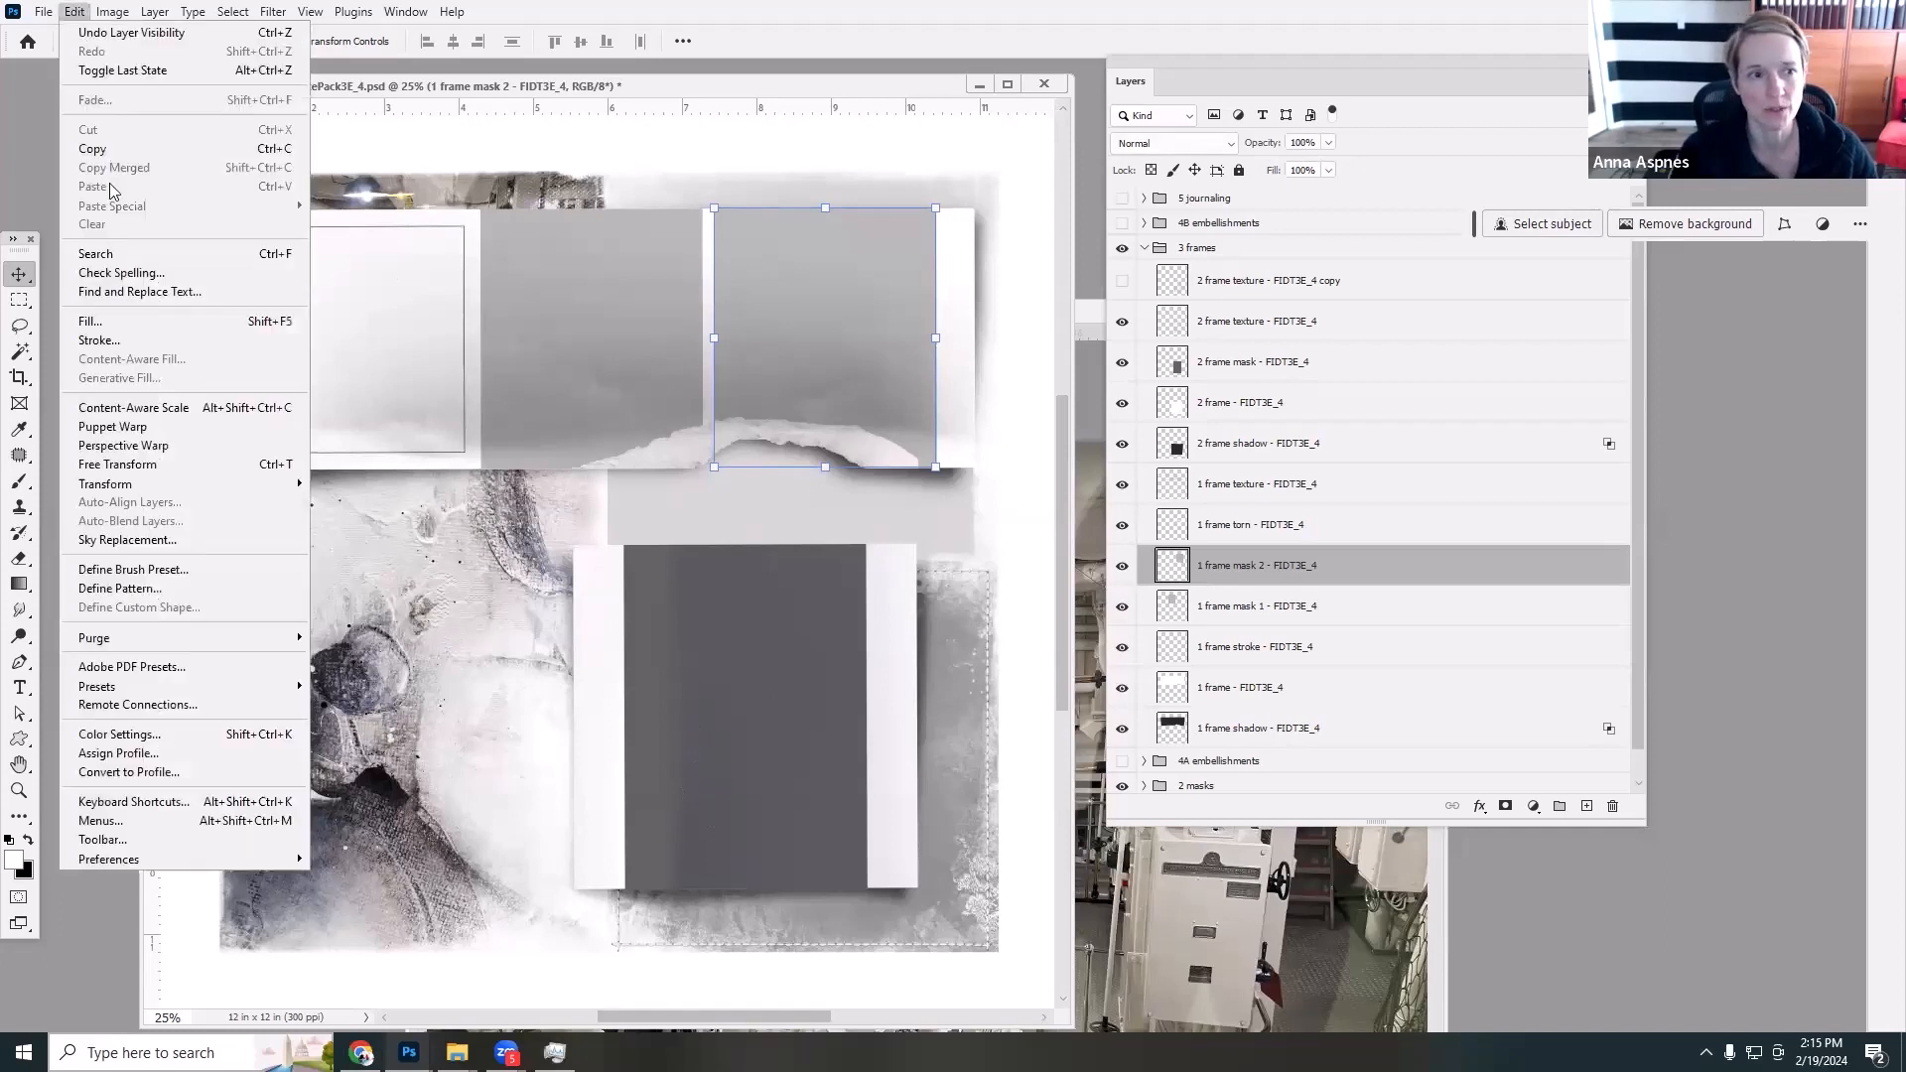
left_click(91, 321)
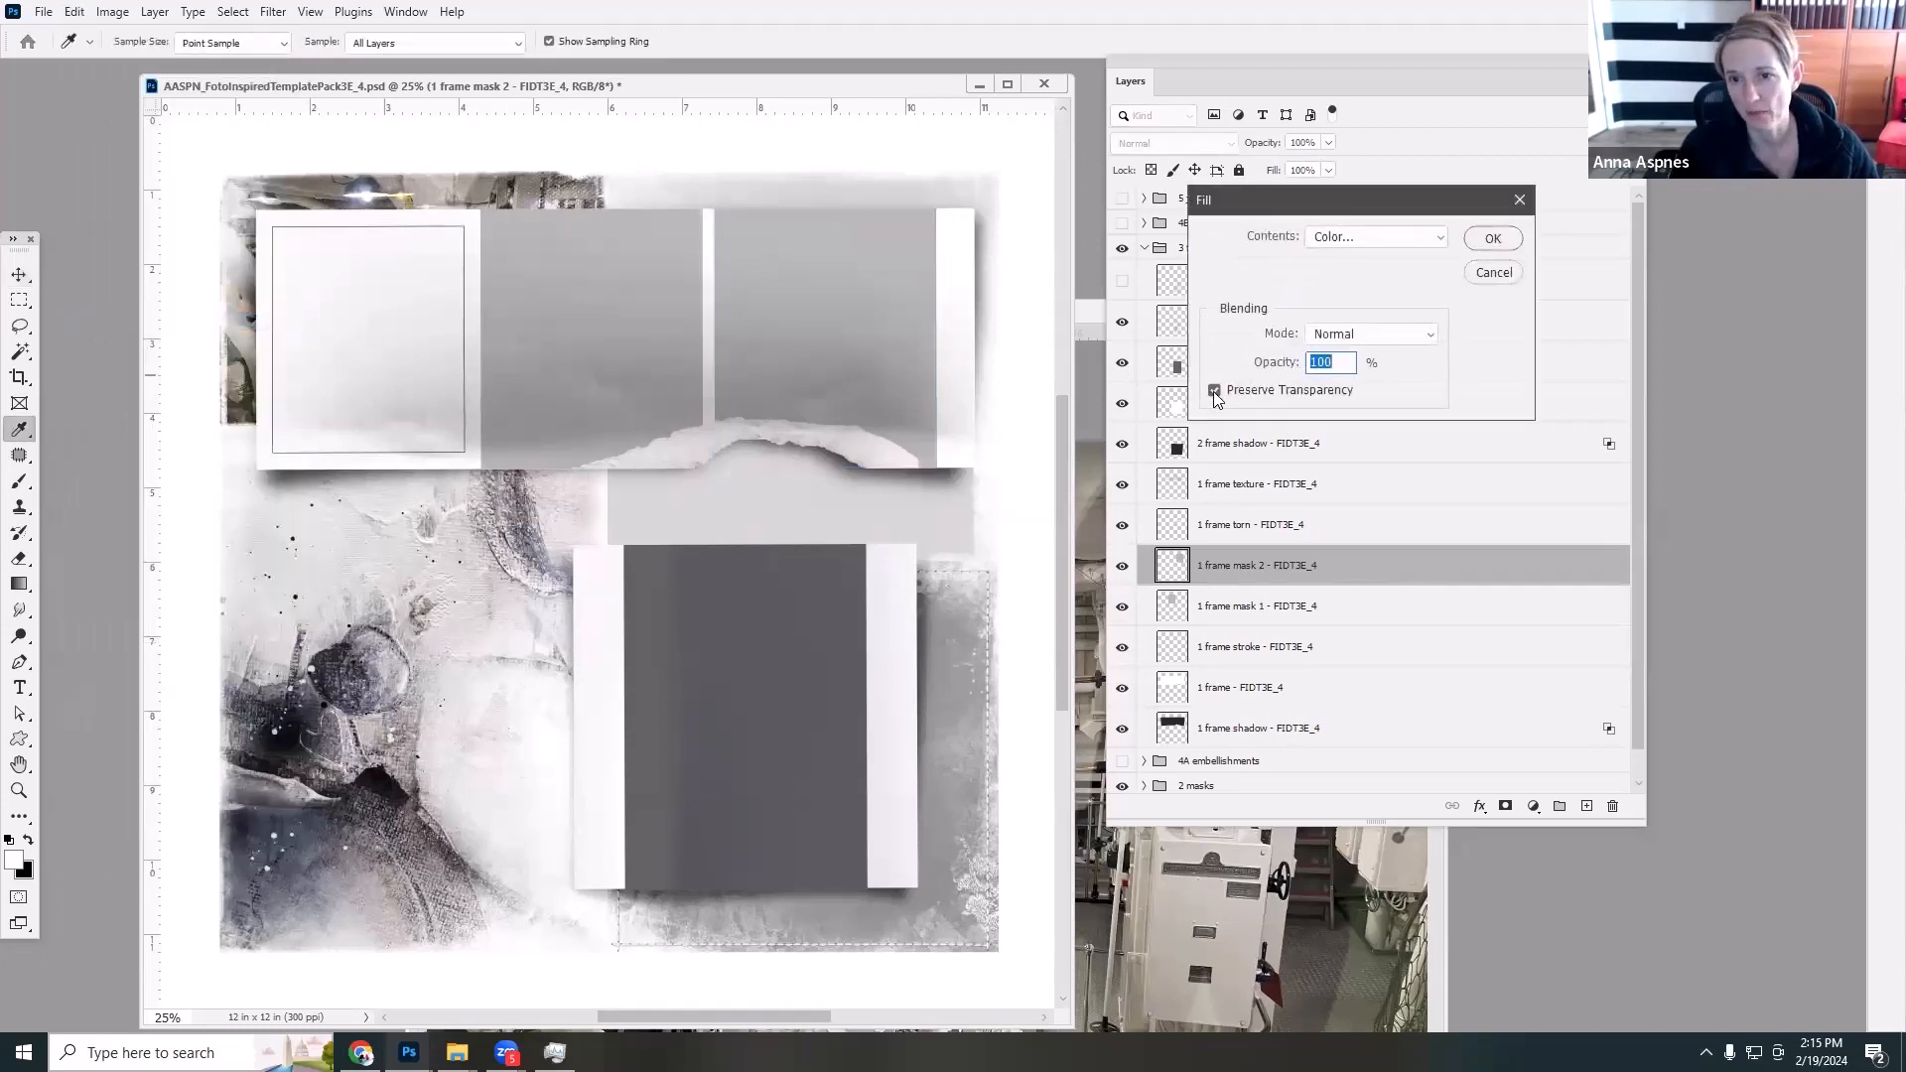
left_click(1494, 239)
key("v")
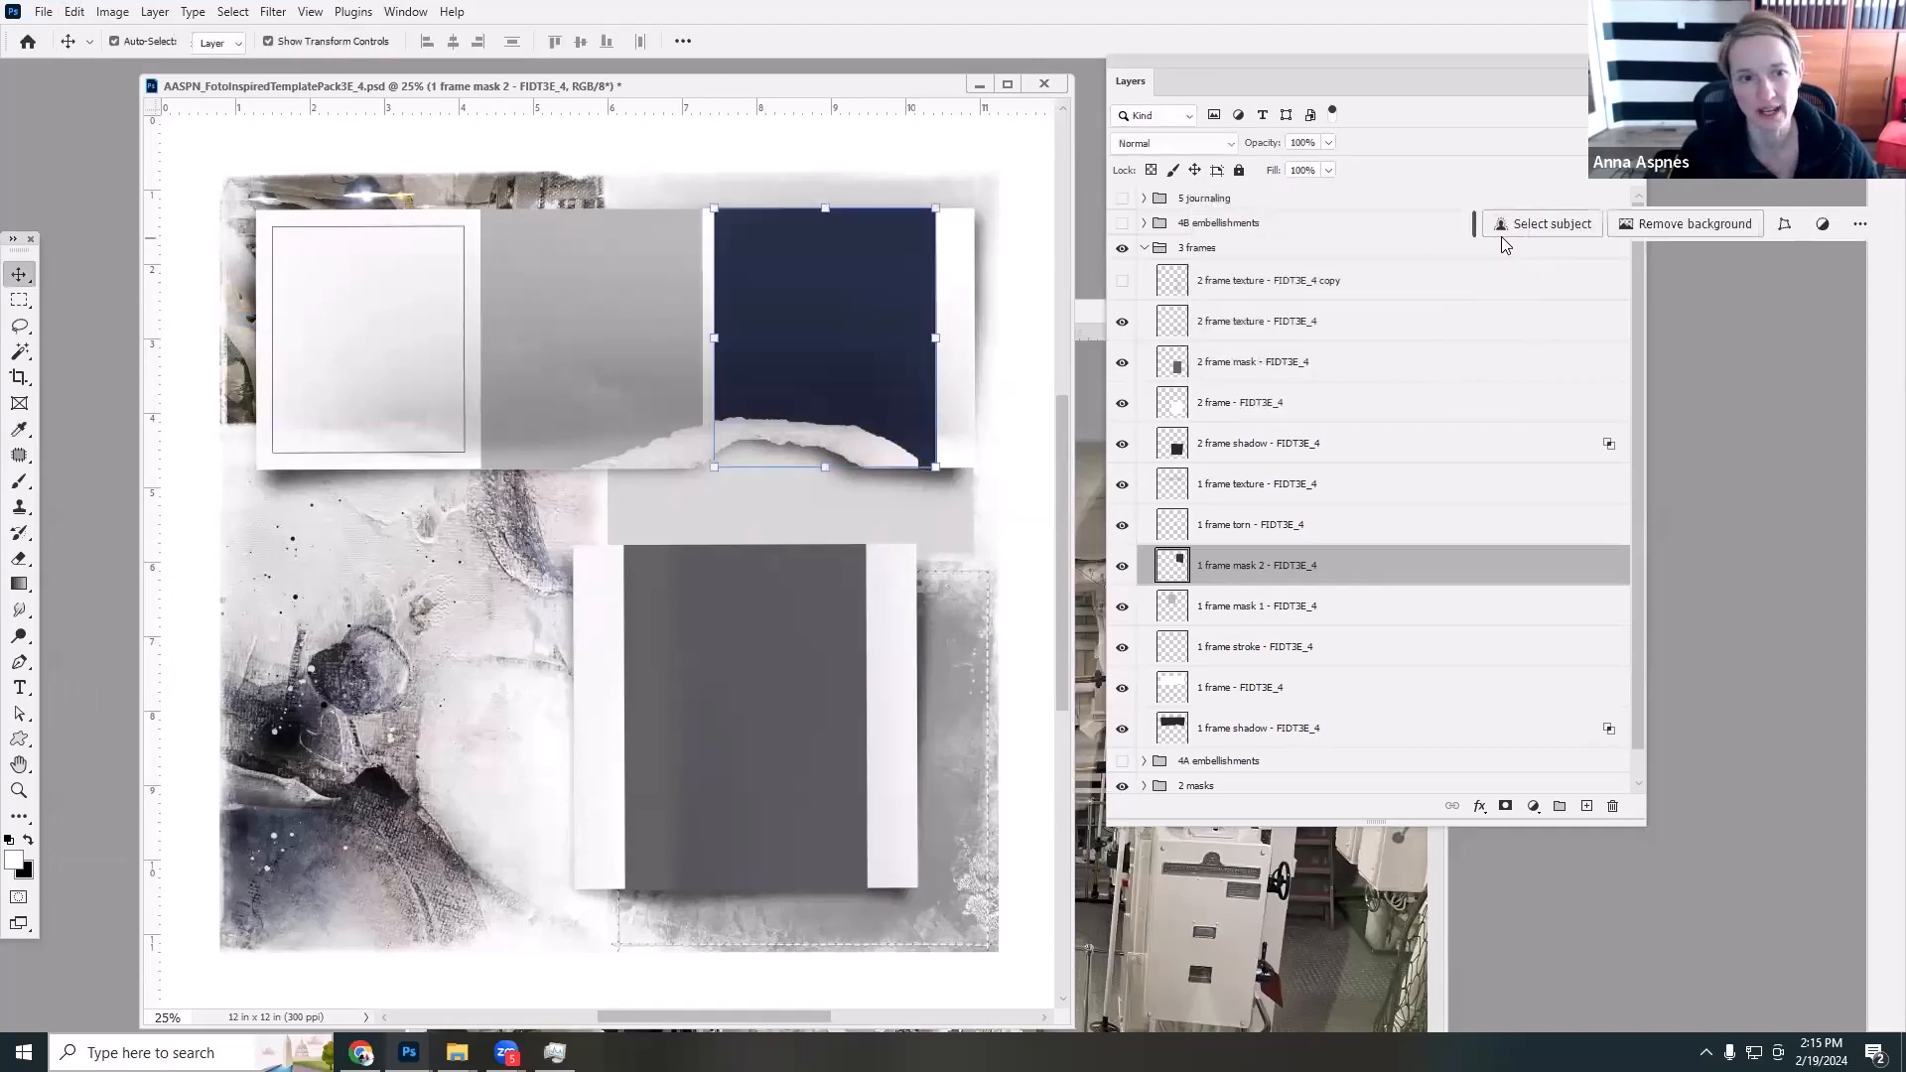
left_click(74, 12)
left_click(99, 29)
Fill the 1 frame stroke layer with the same dark blue color, preserving transparency.
left_click(1253, 647)
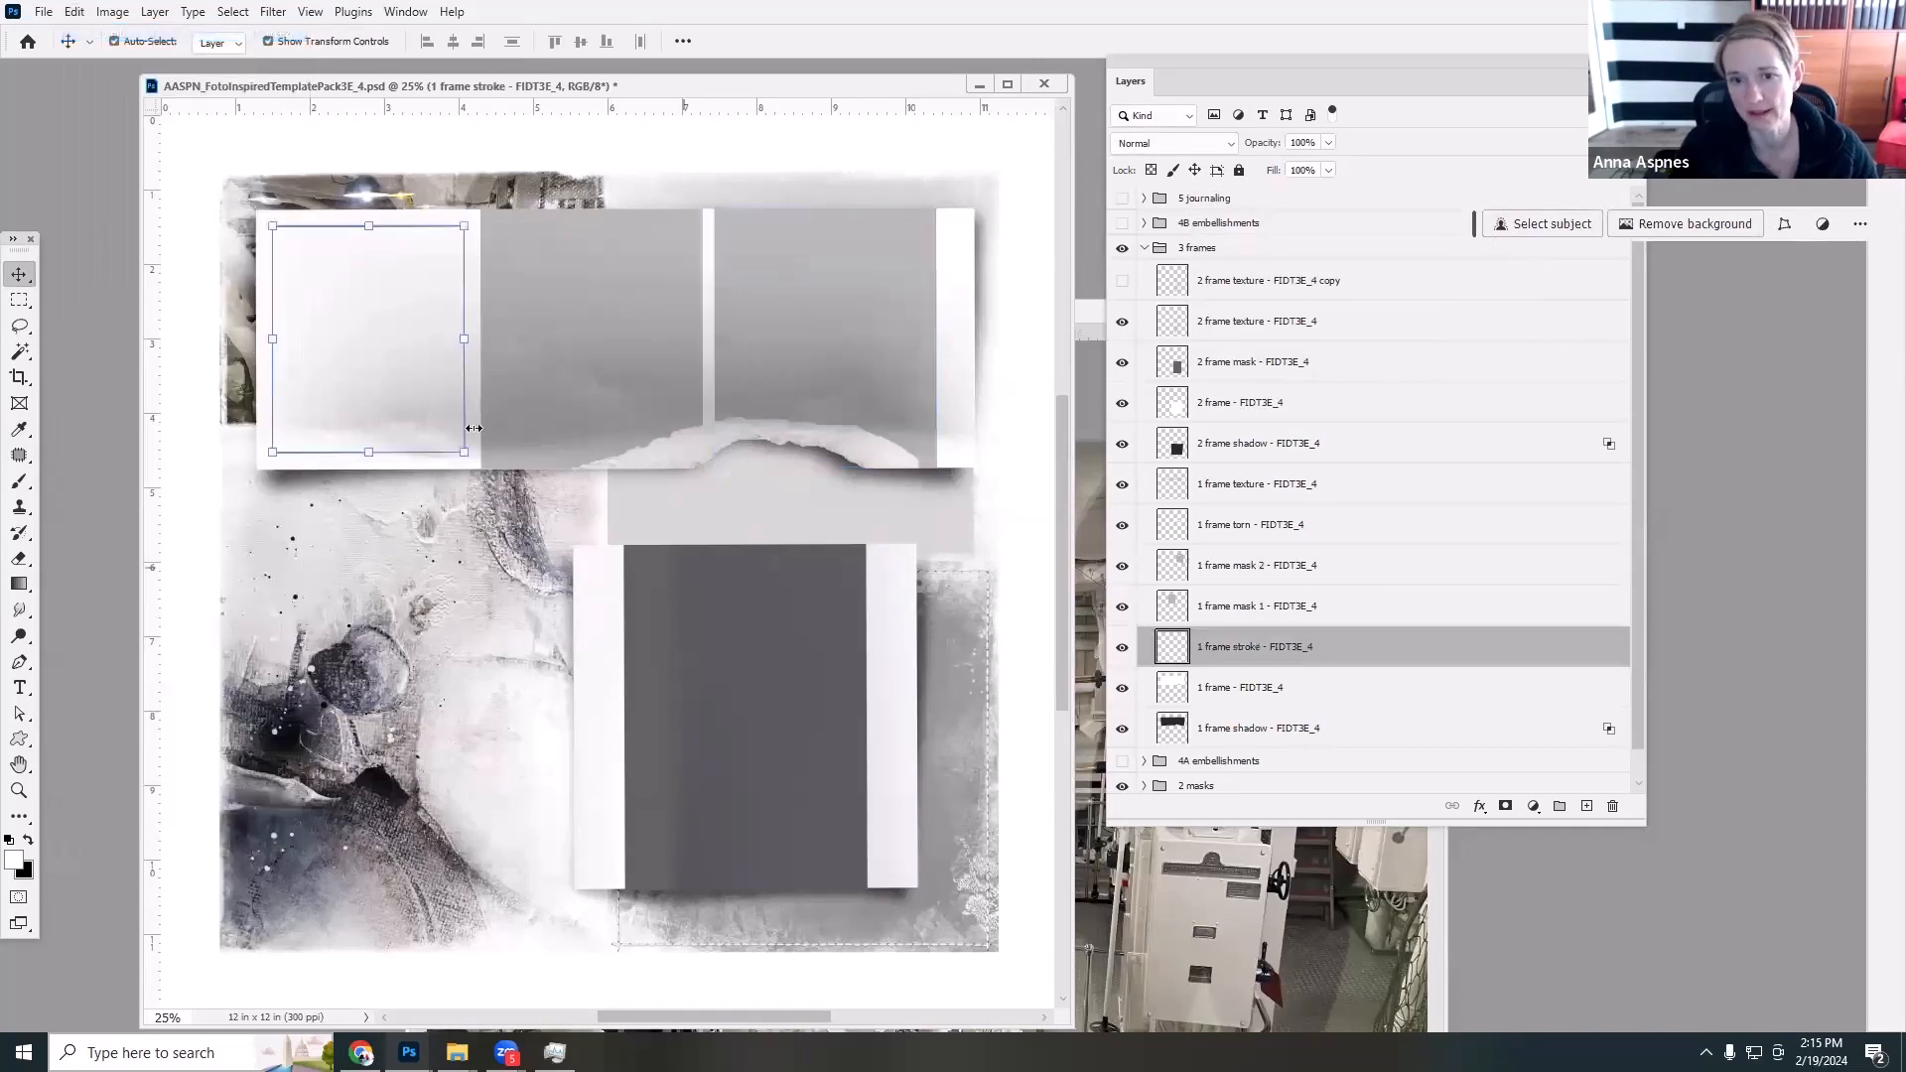
left_click(74, 12)
left_click(90, 321)
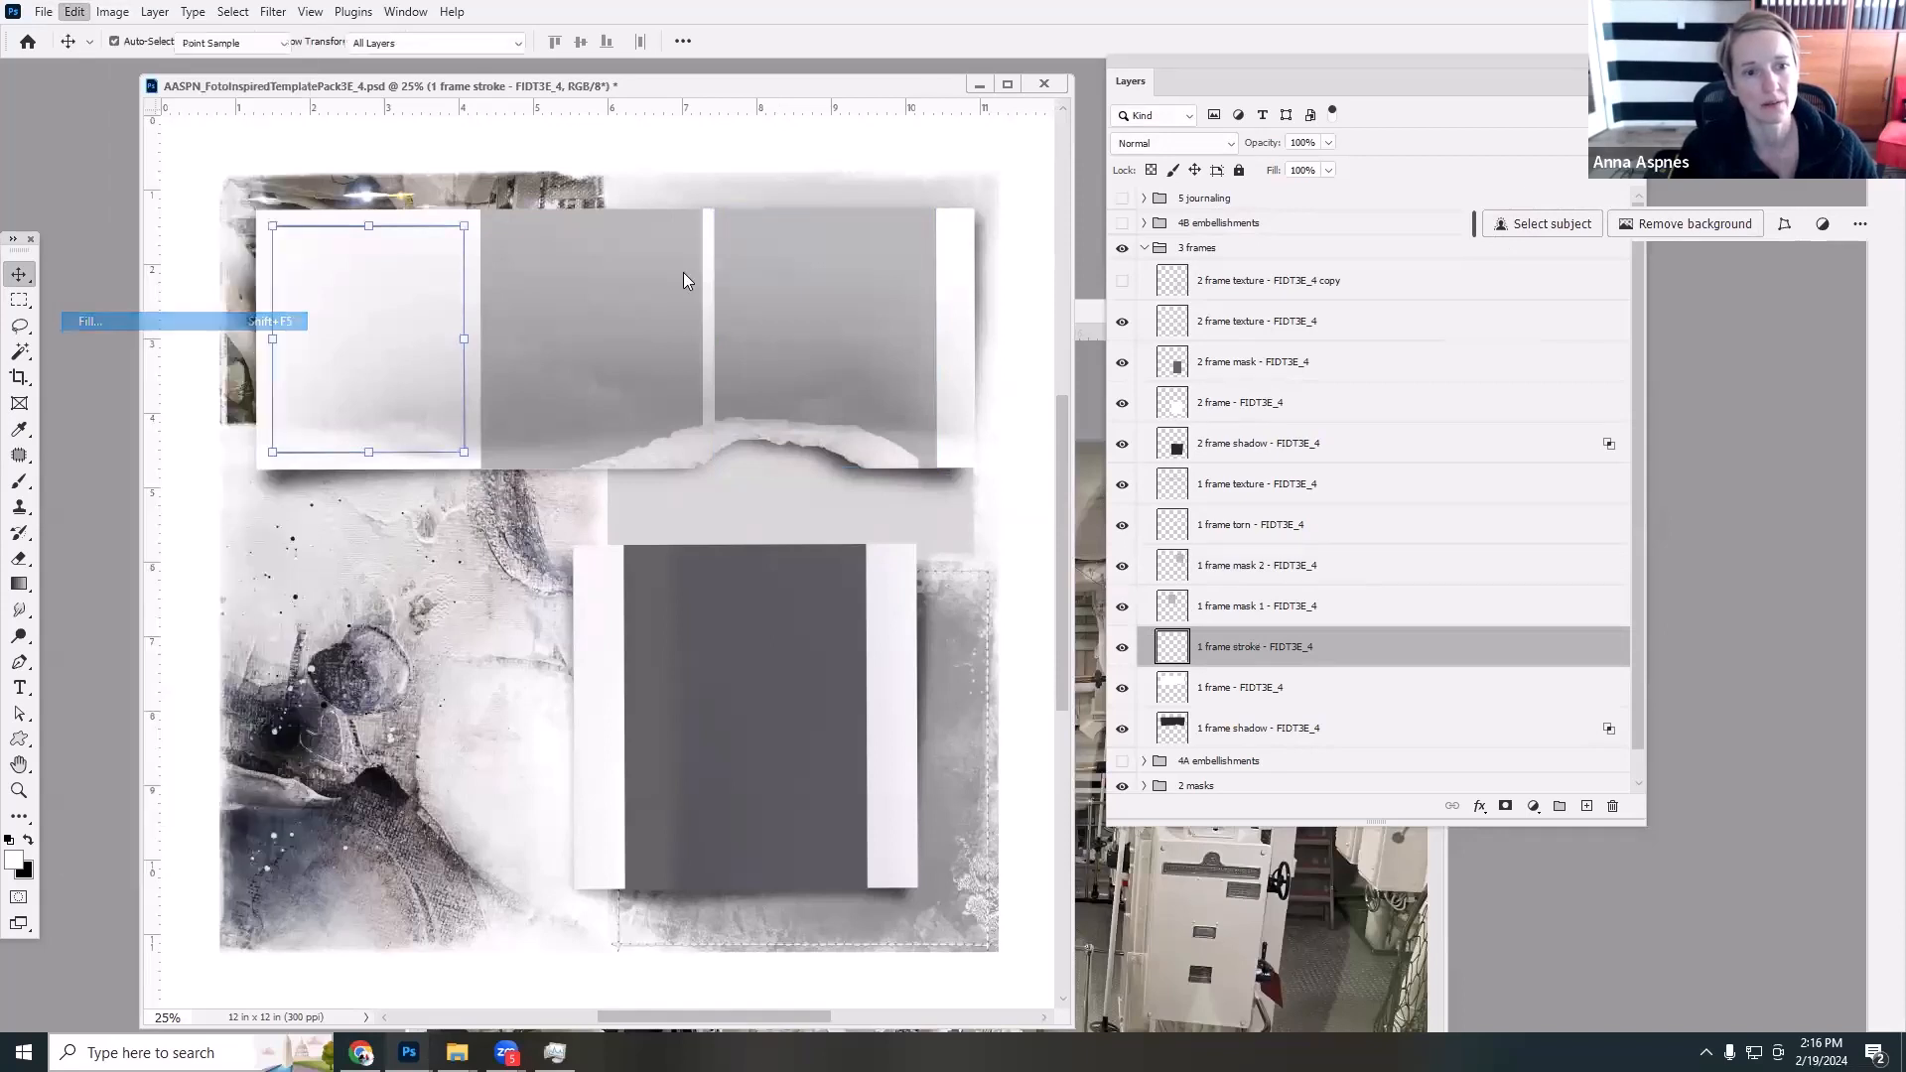
left_click(1495, 240)
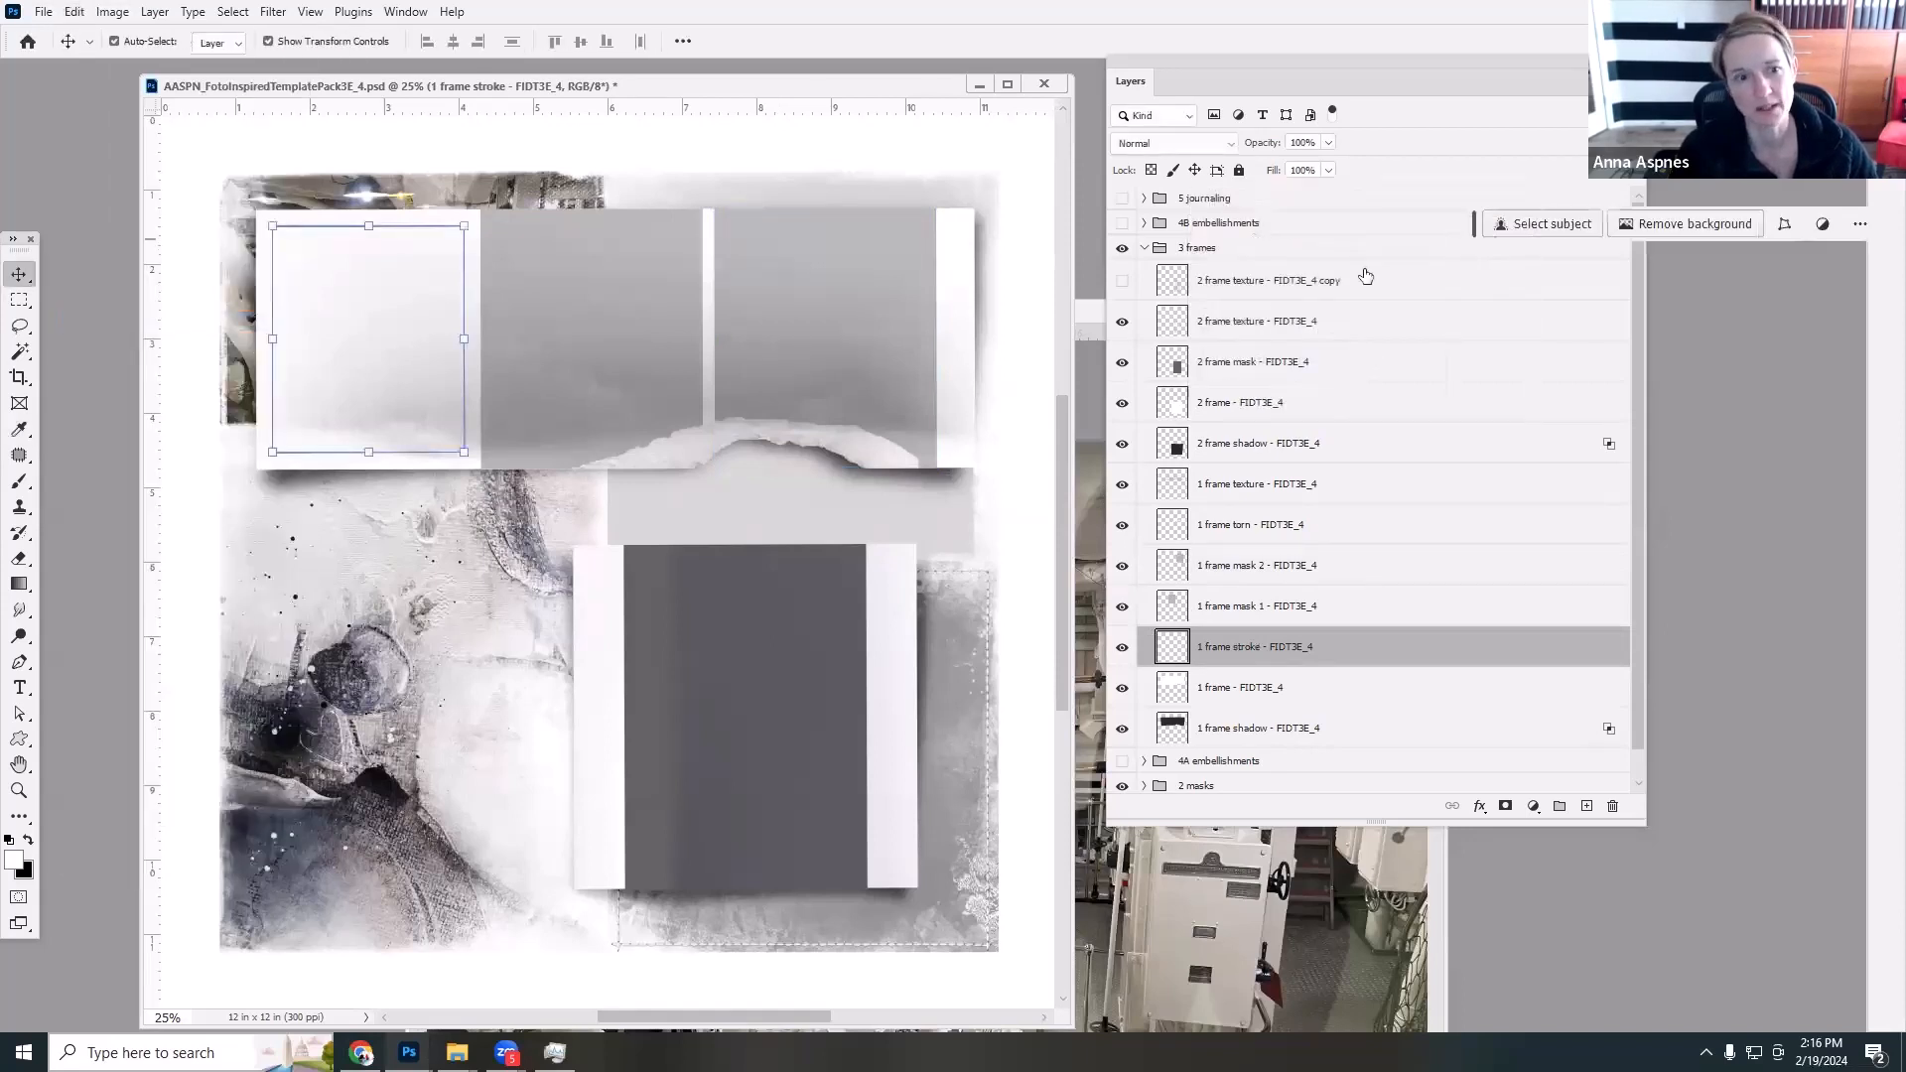
Examine the 1 frame mask 1 layer's area, and hide and re-show the 2 frame and 2 frame shadow layers.
left_click(1246, 613)
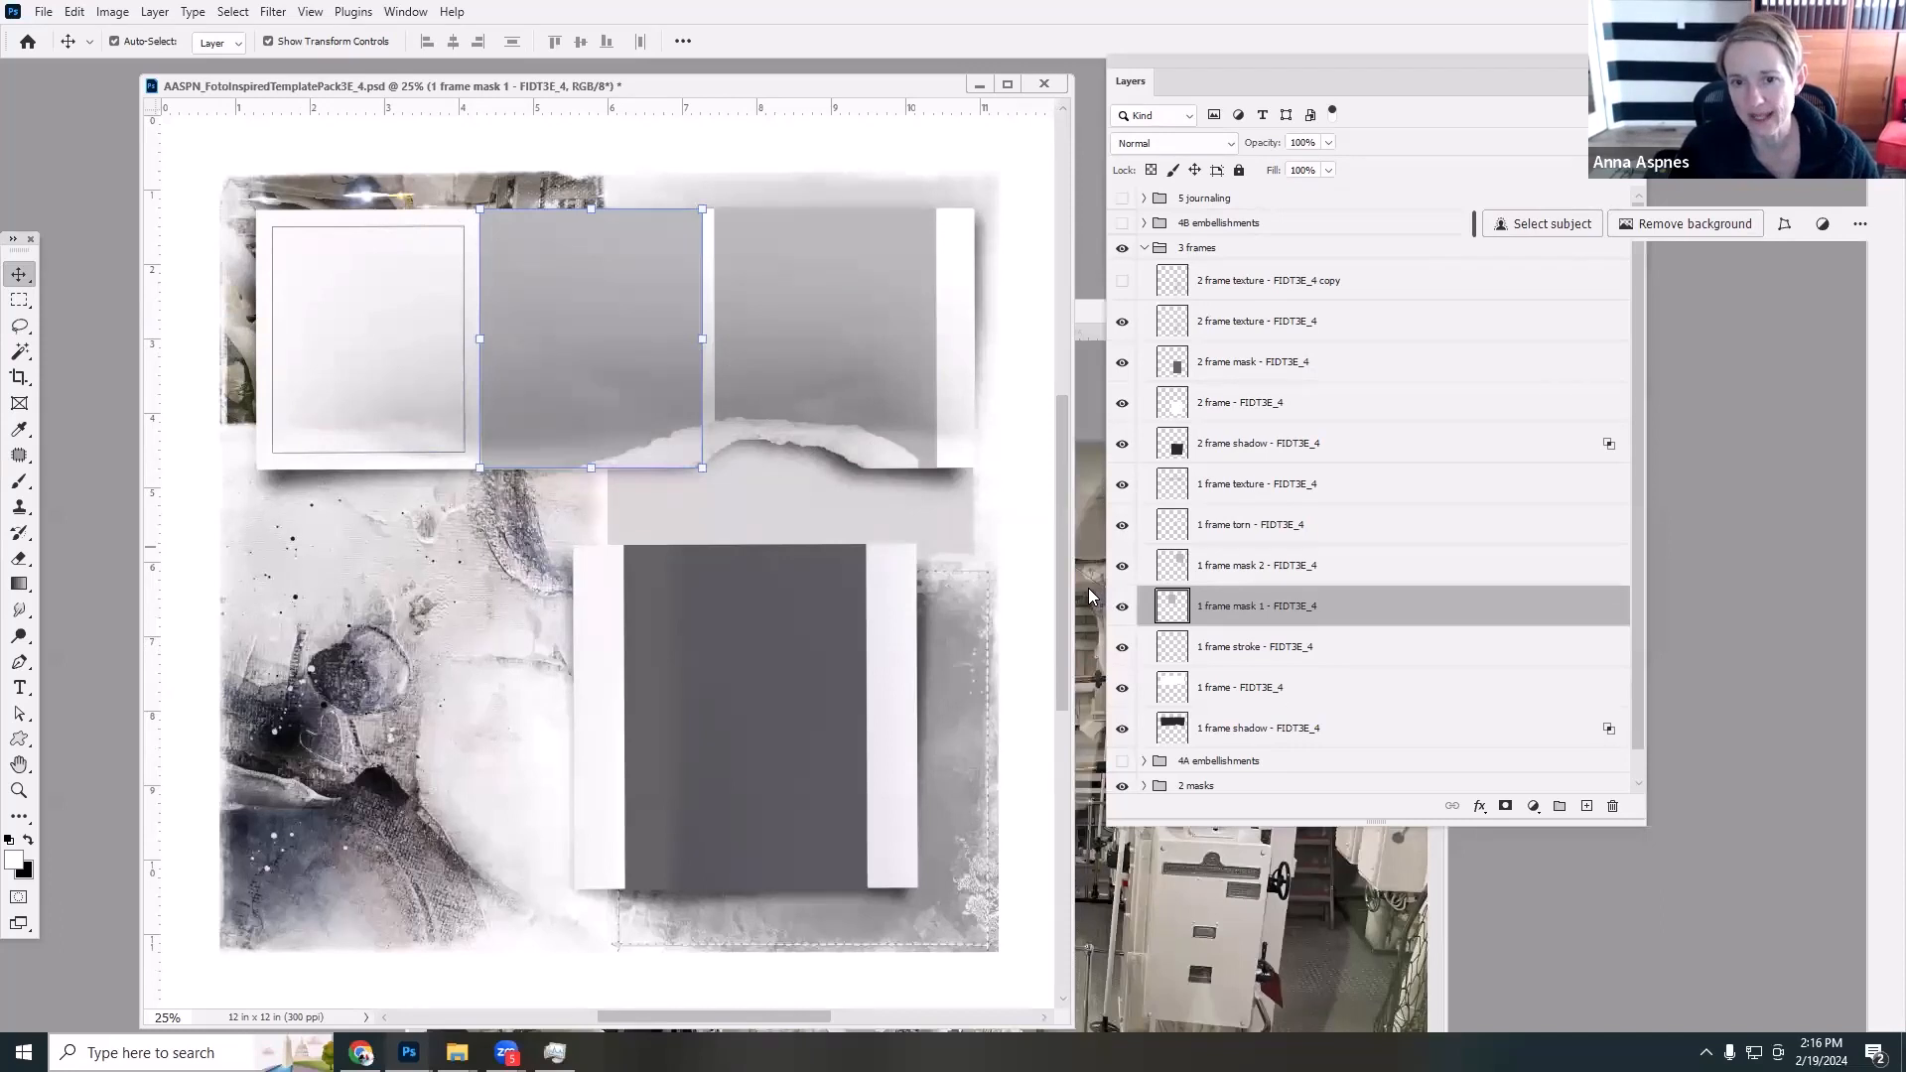
left_click(903, 586)
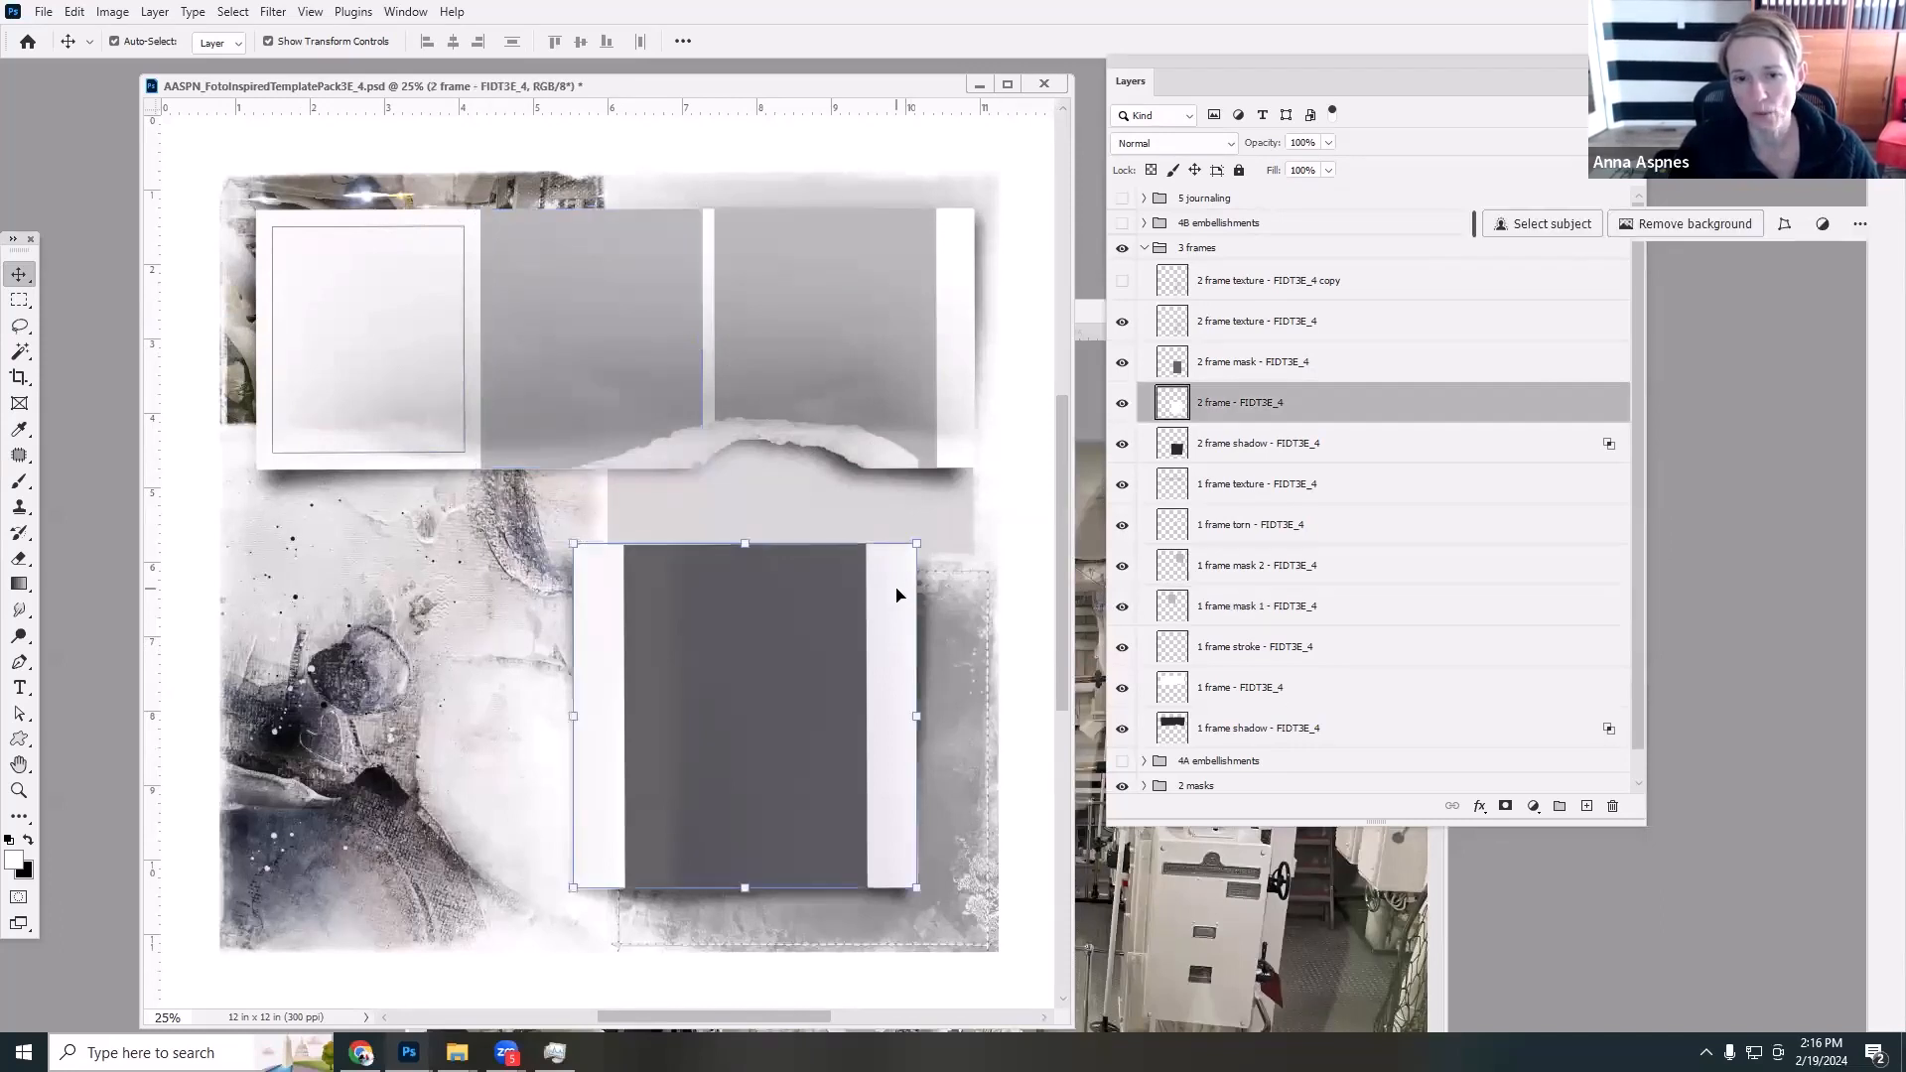
left_click(1122, 403)
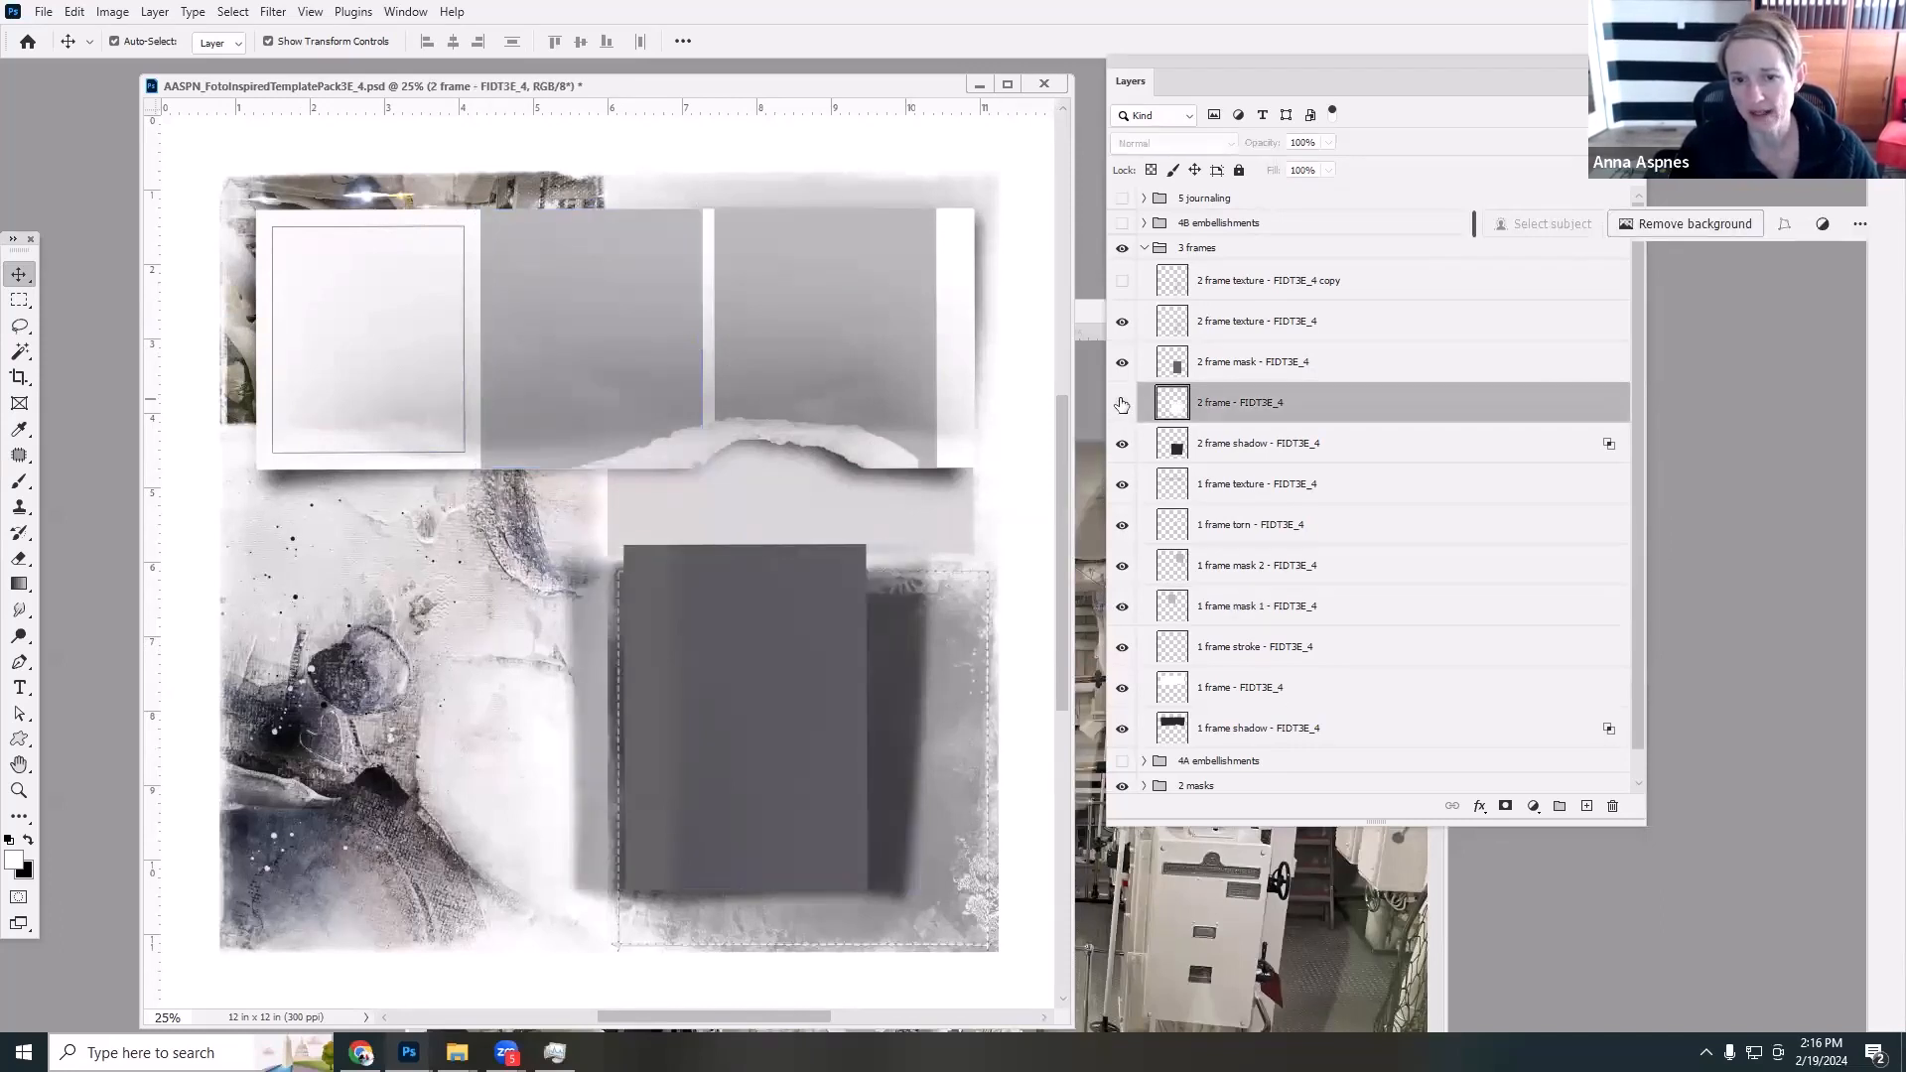
left_click(1121, 404)
left_click(1122, 453)
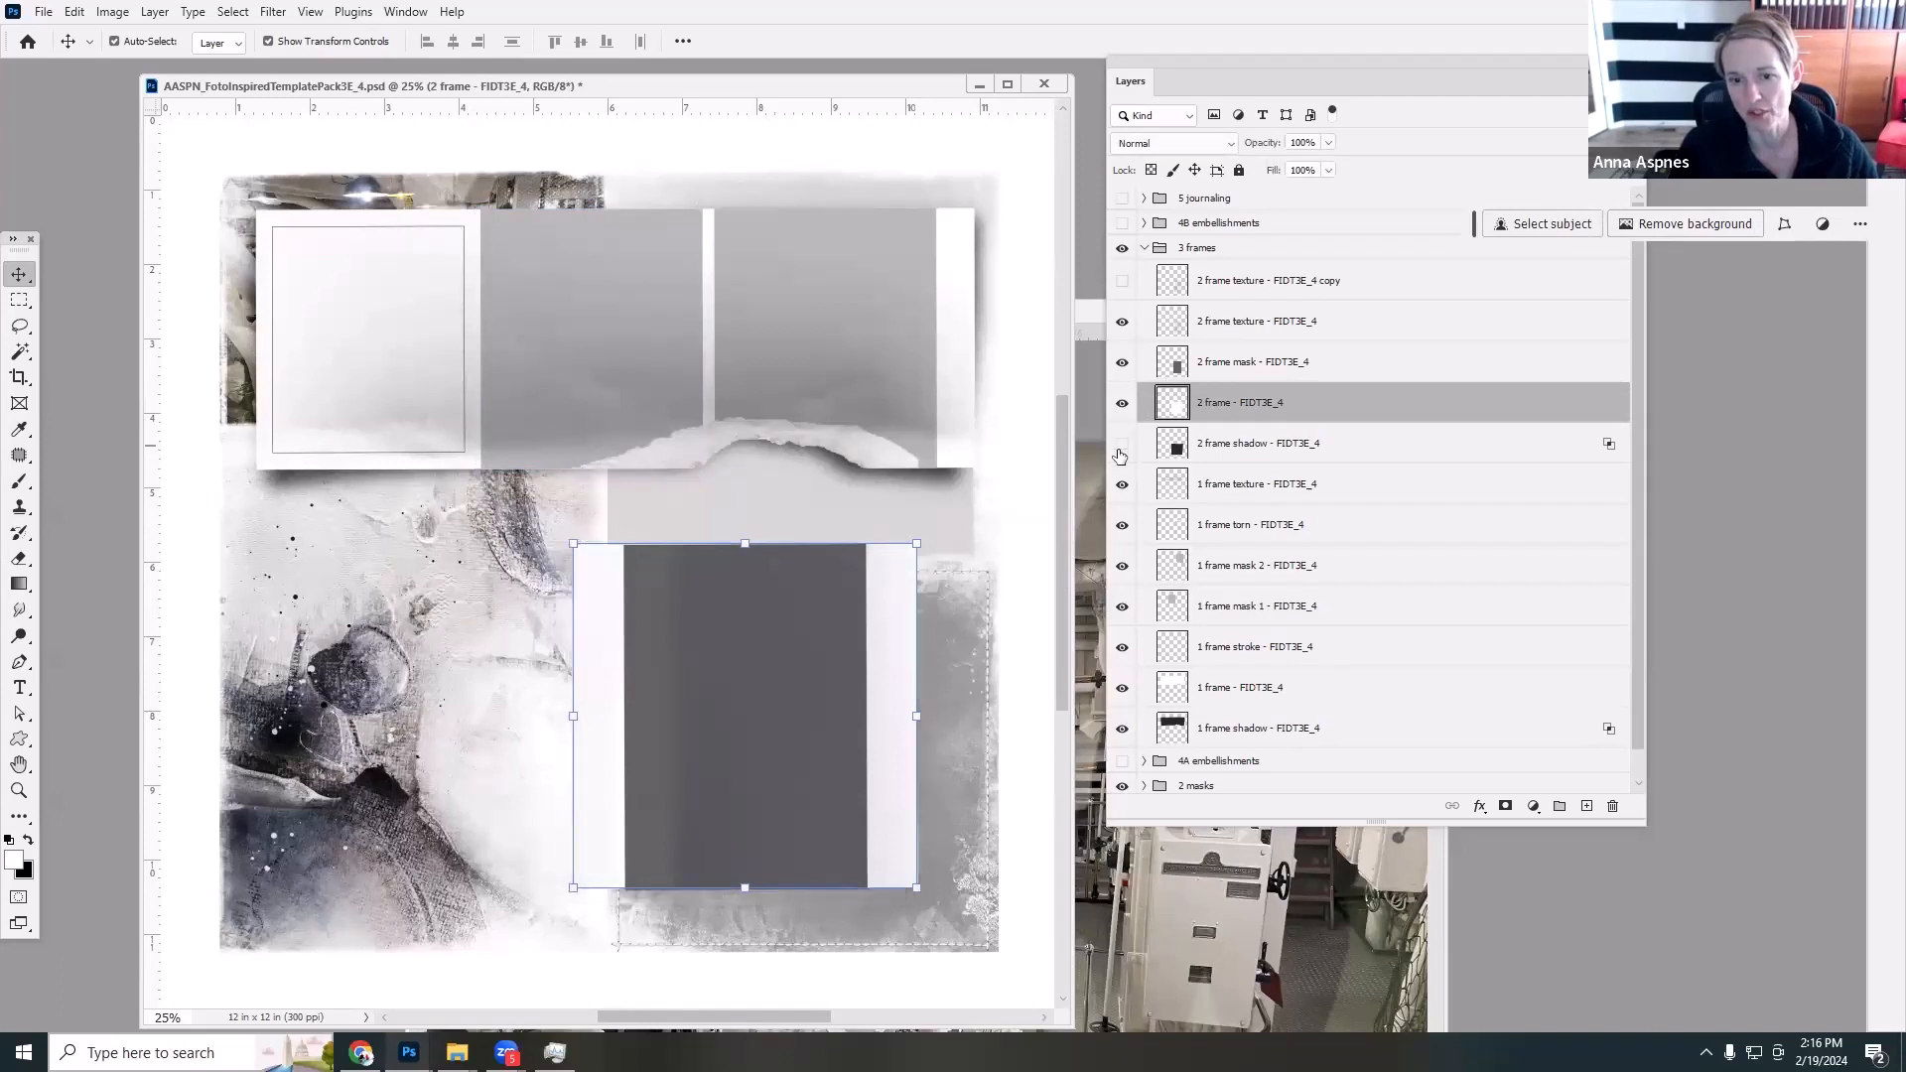
left_click(1121, 453)
Try out different Fill percentages on the 2 frame shadow layer, leaving the value at 37%.
left_click(1200, 454)
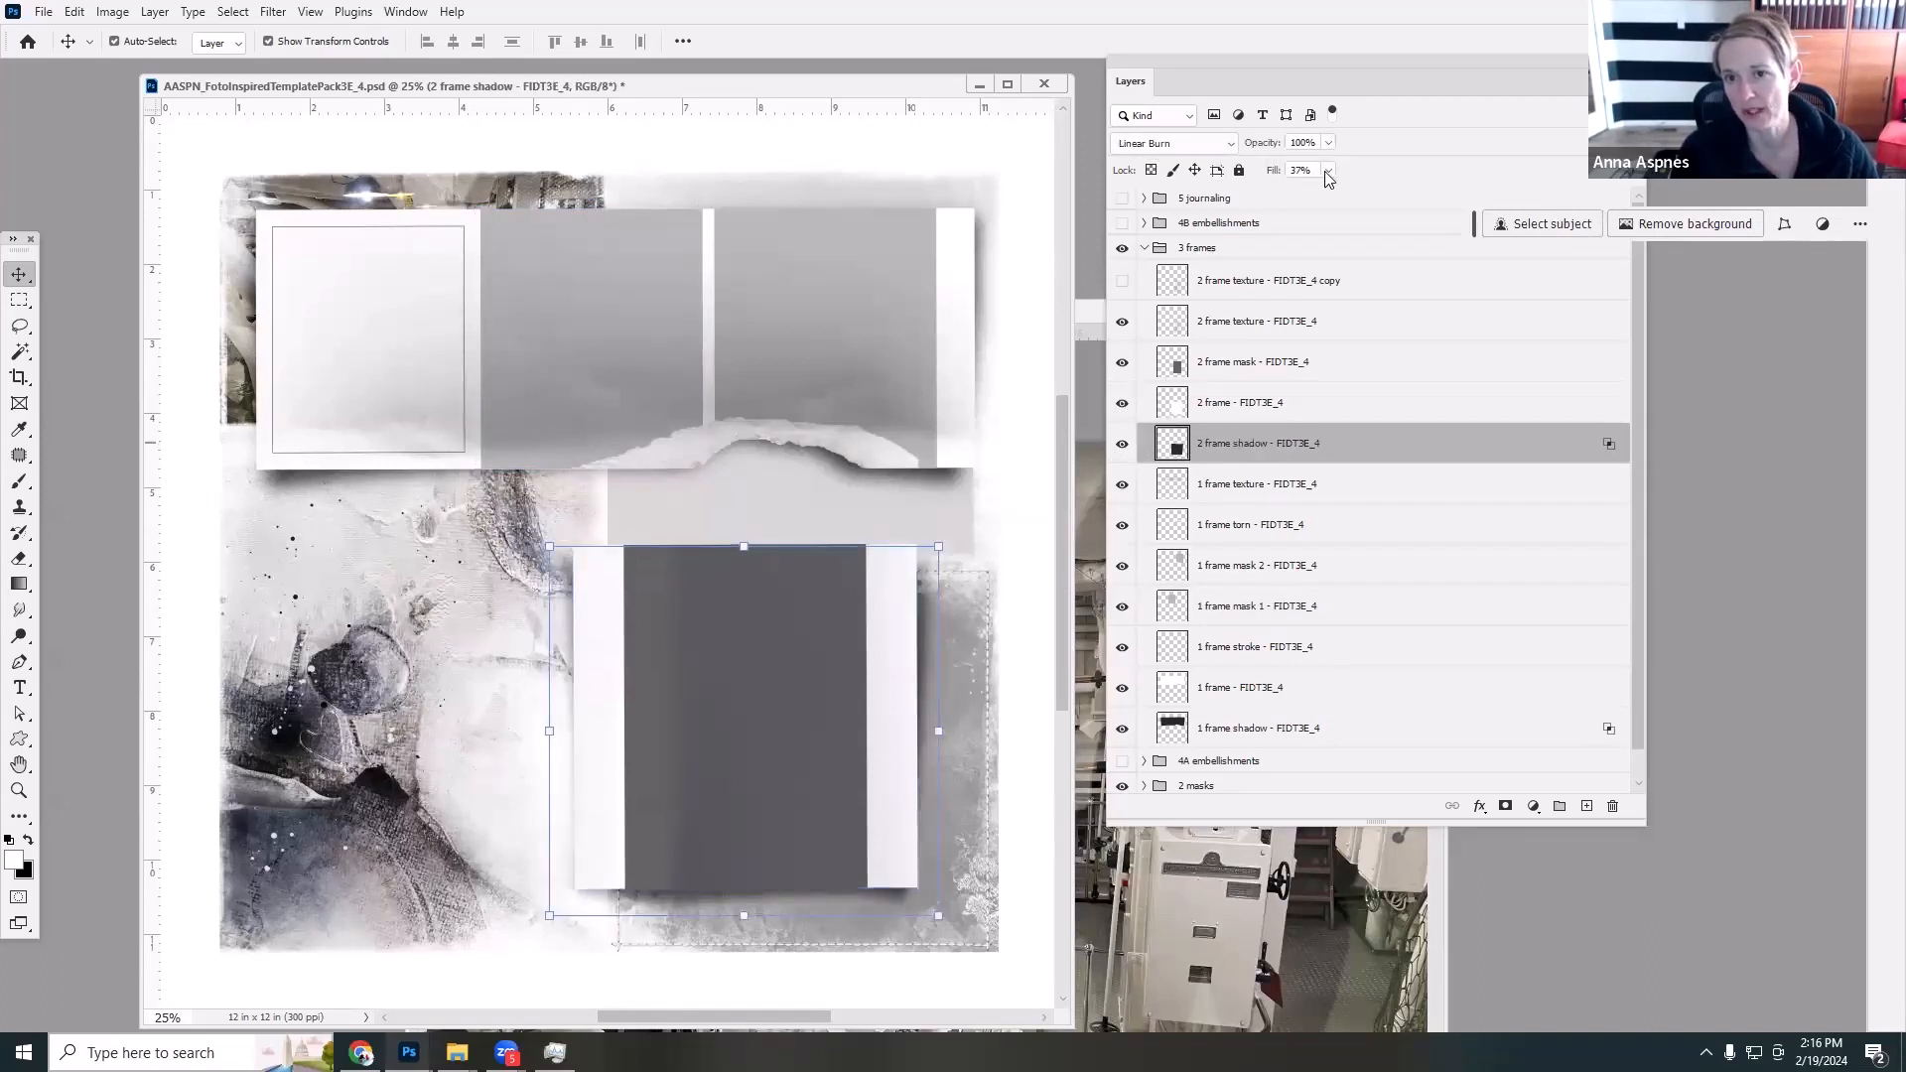
left_click_drag(1320, 199, 1356, 194)
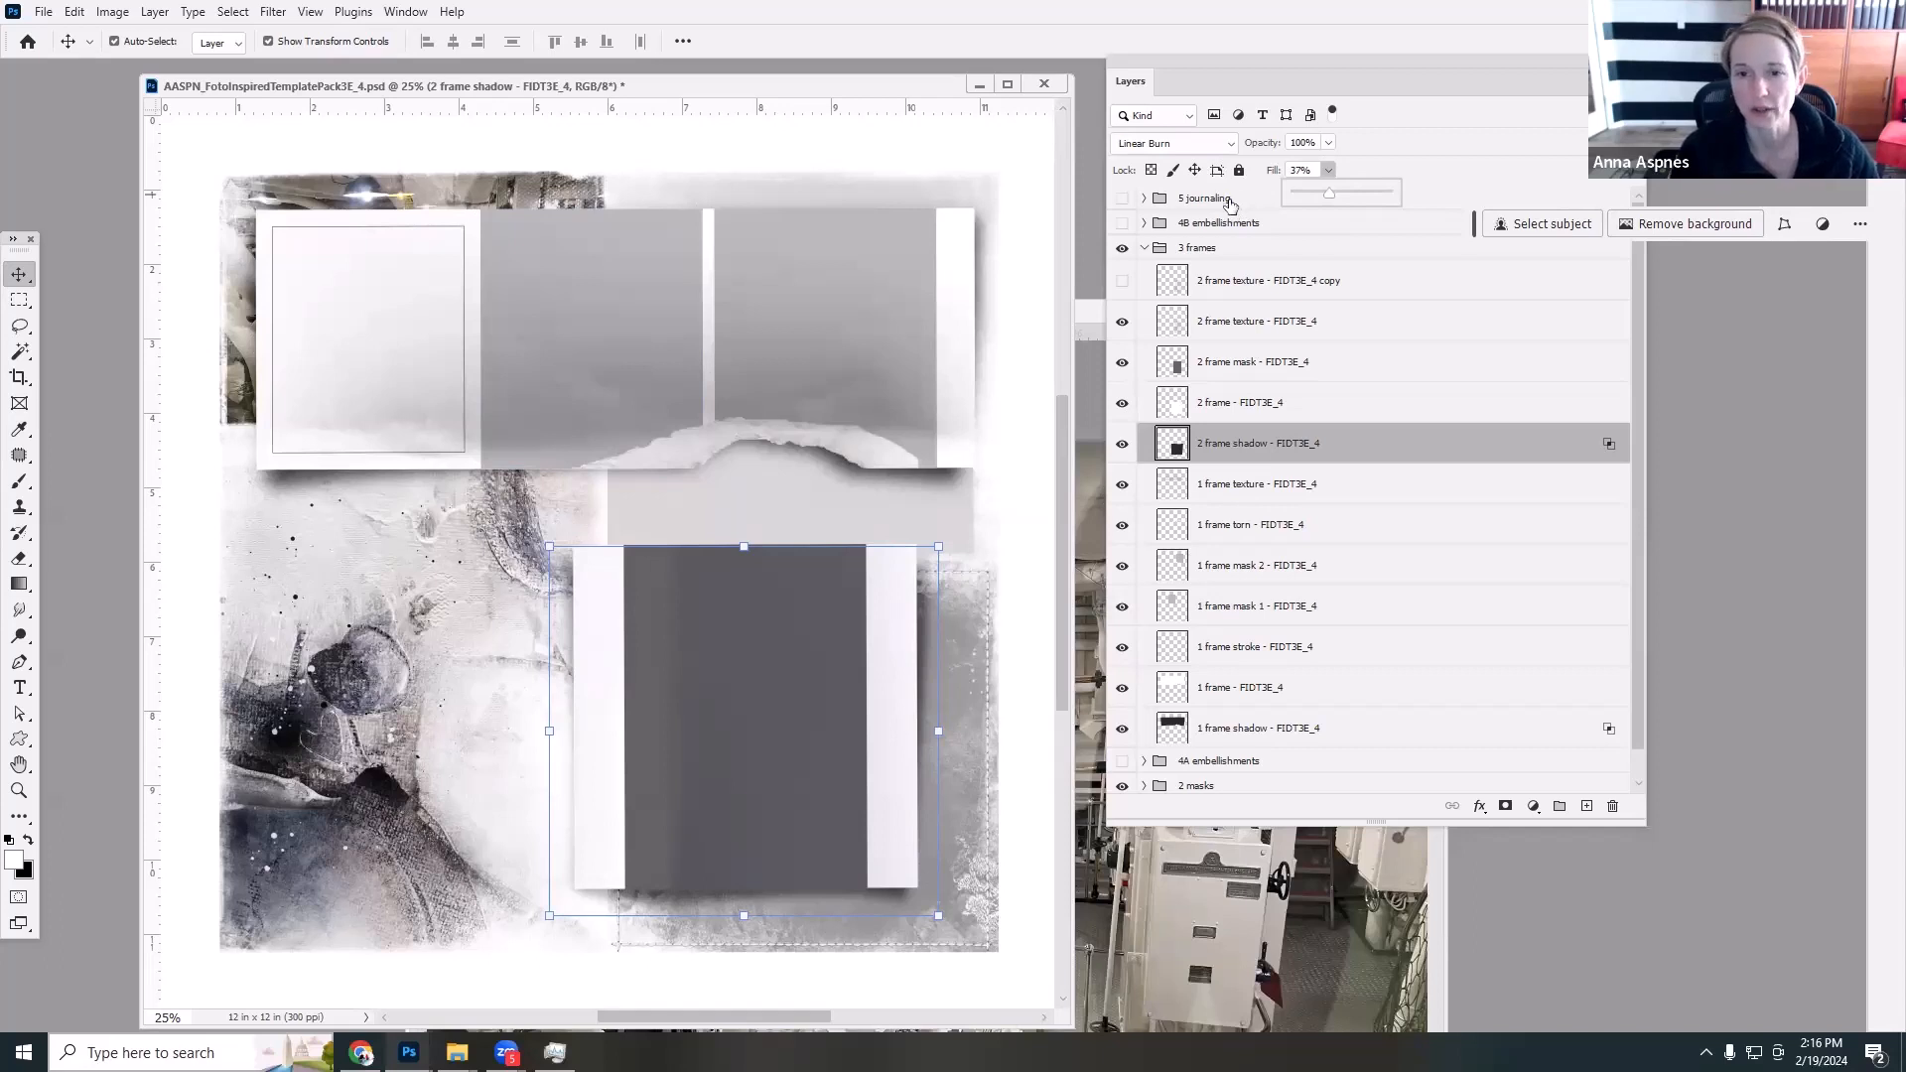
left_click(1209, 439)
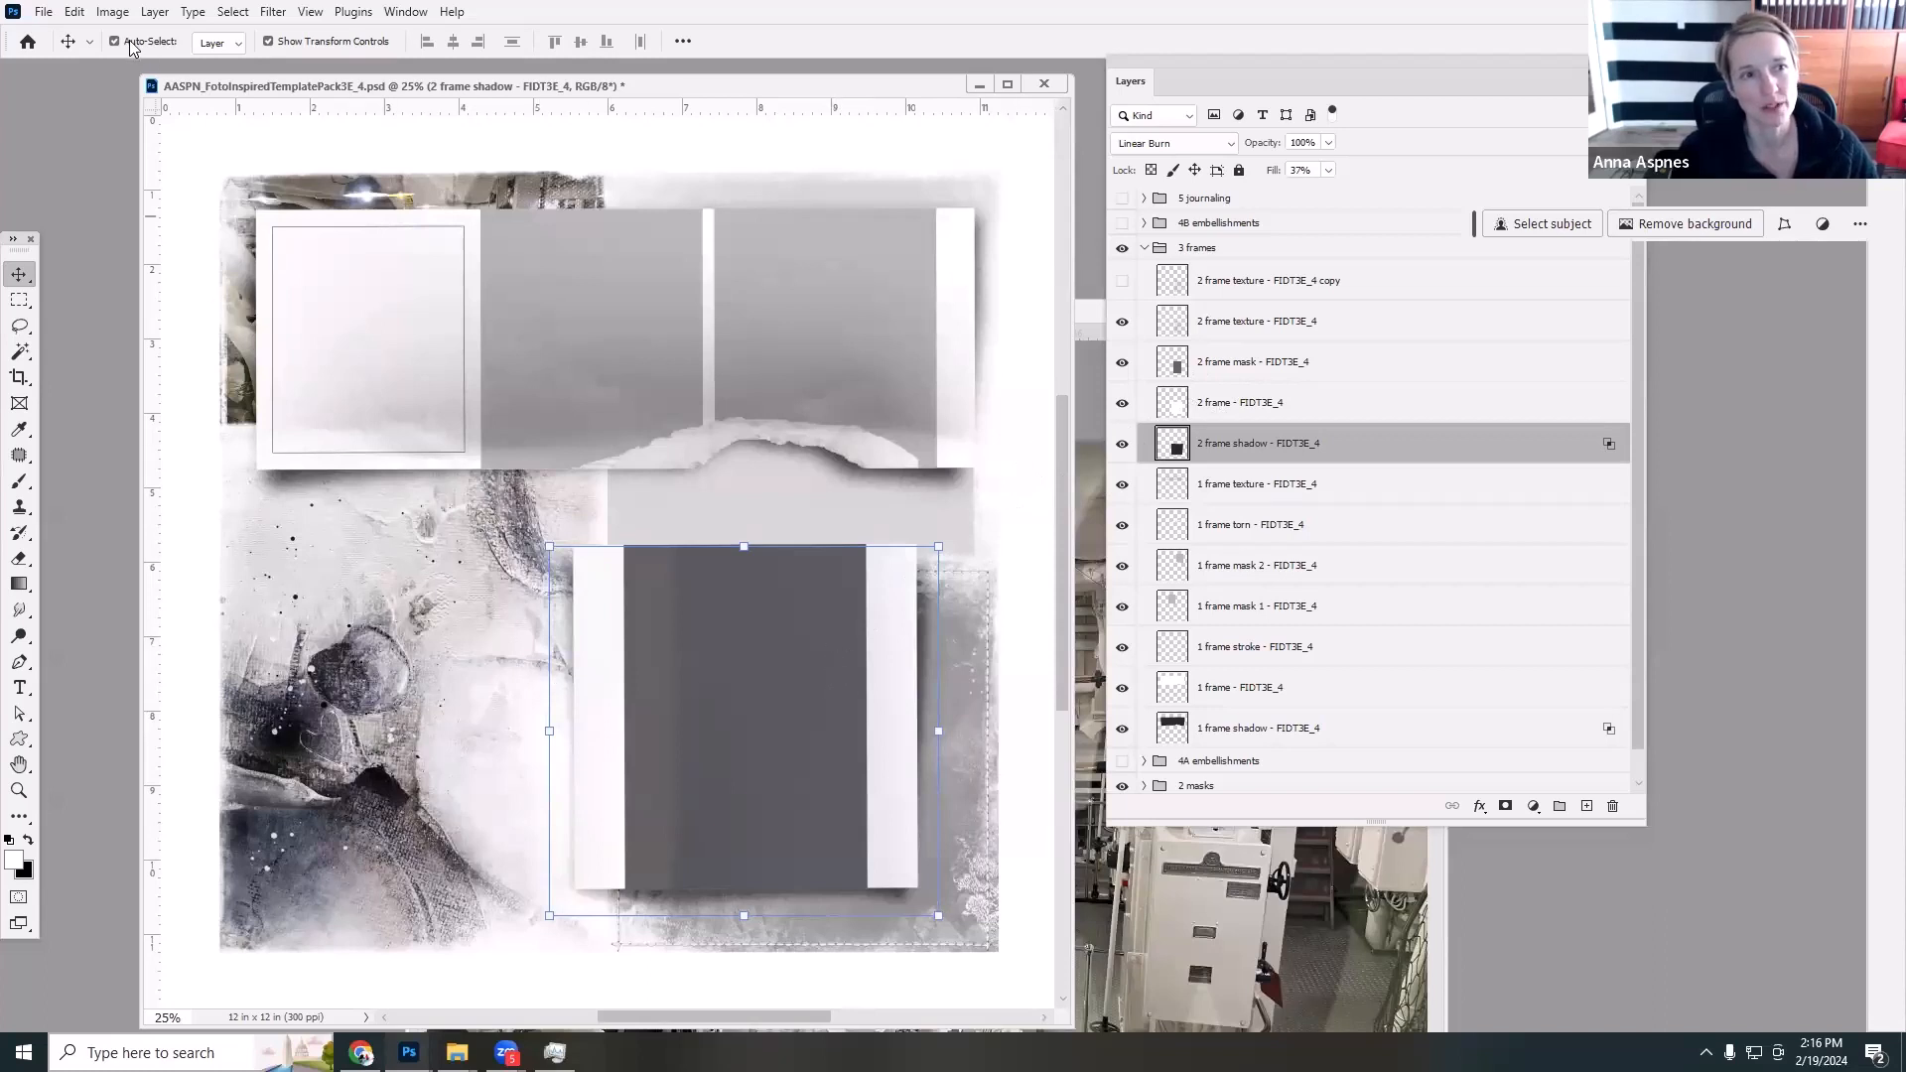
Copy the IMG_6646.HEIC photo into the template directly above the 2 frame mask layer, accepting the color profile conversion.
left_click(776, 683)
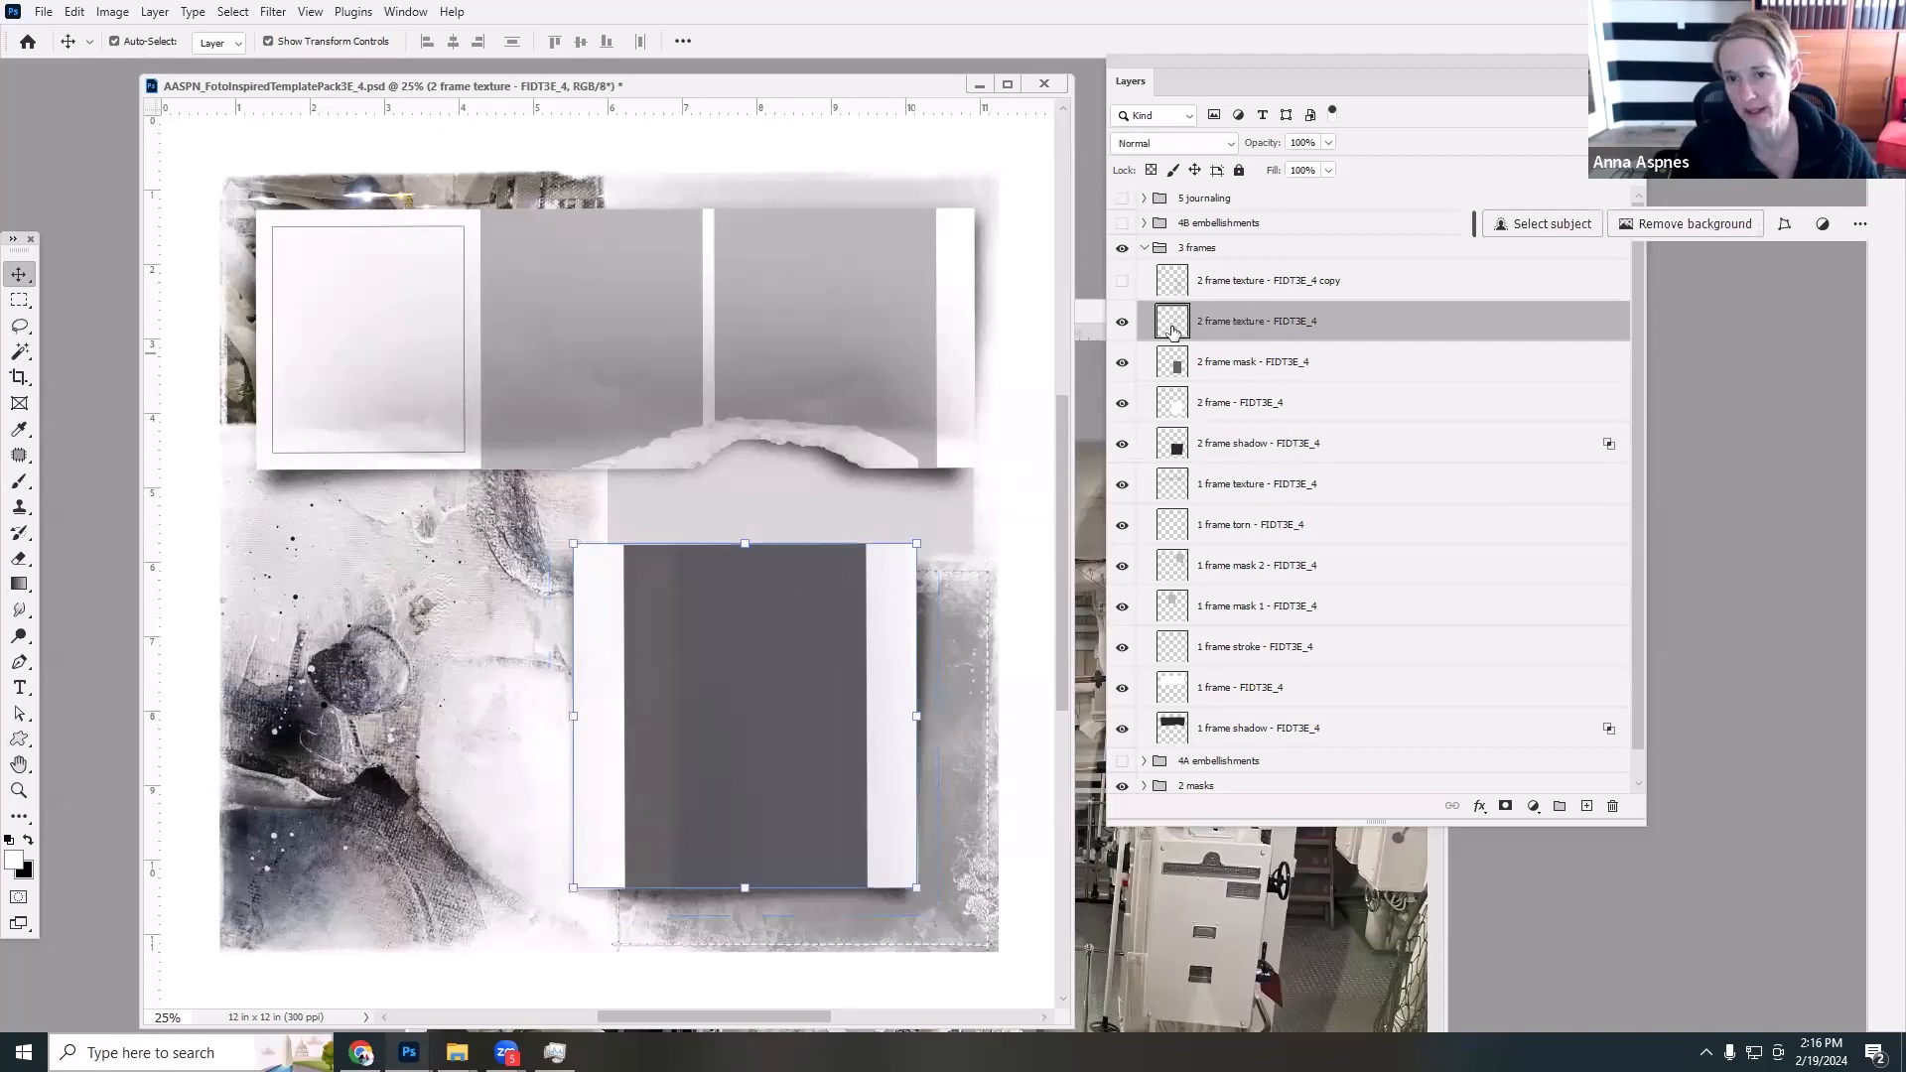
left_click(1208, 371)
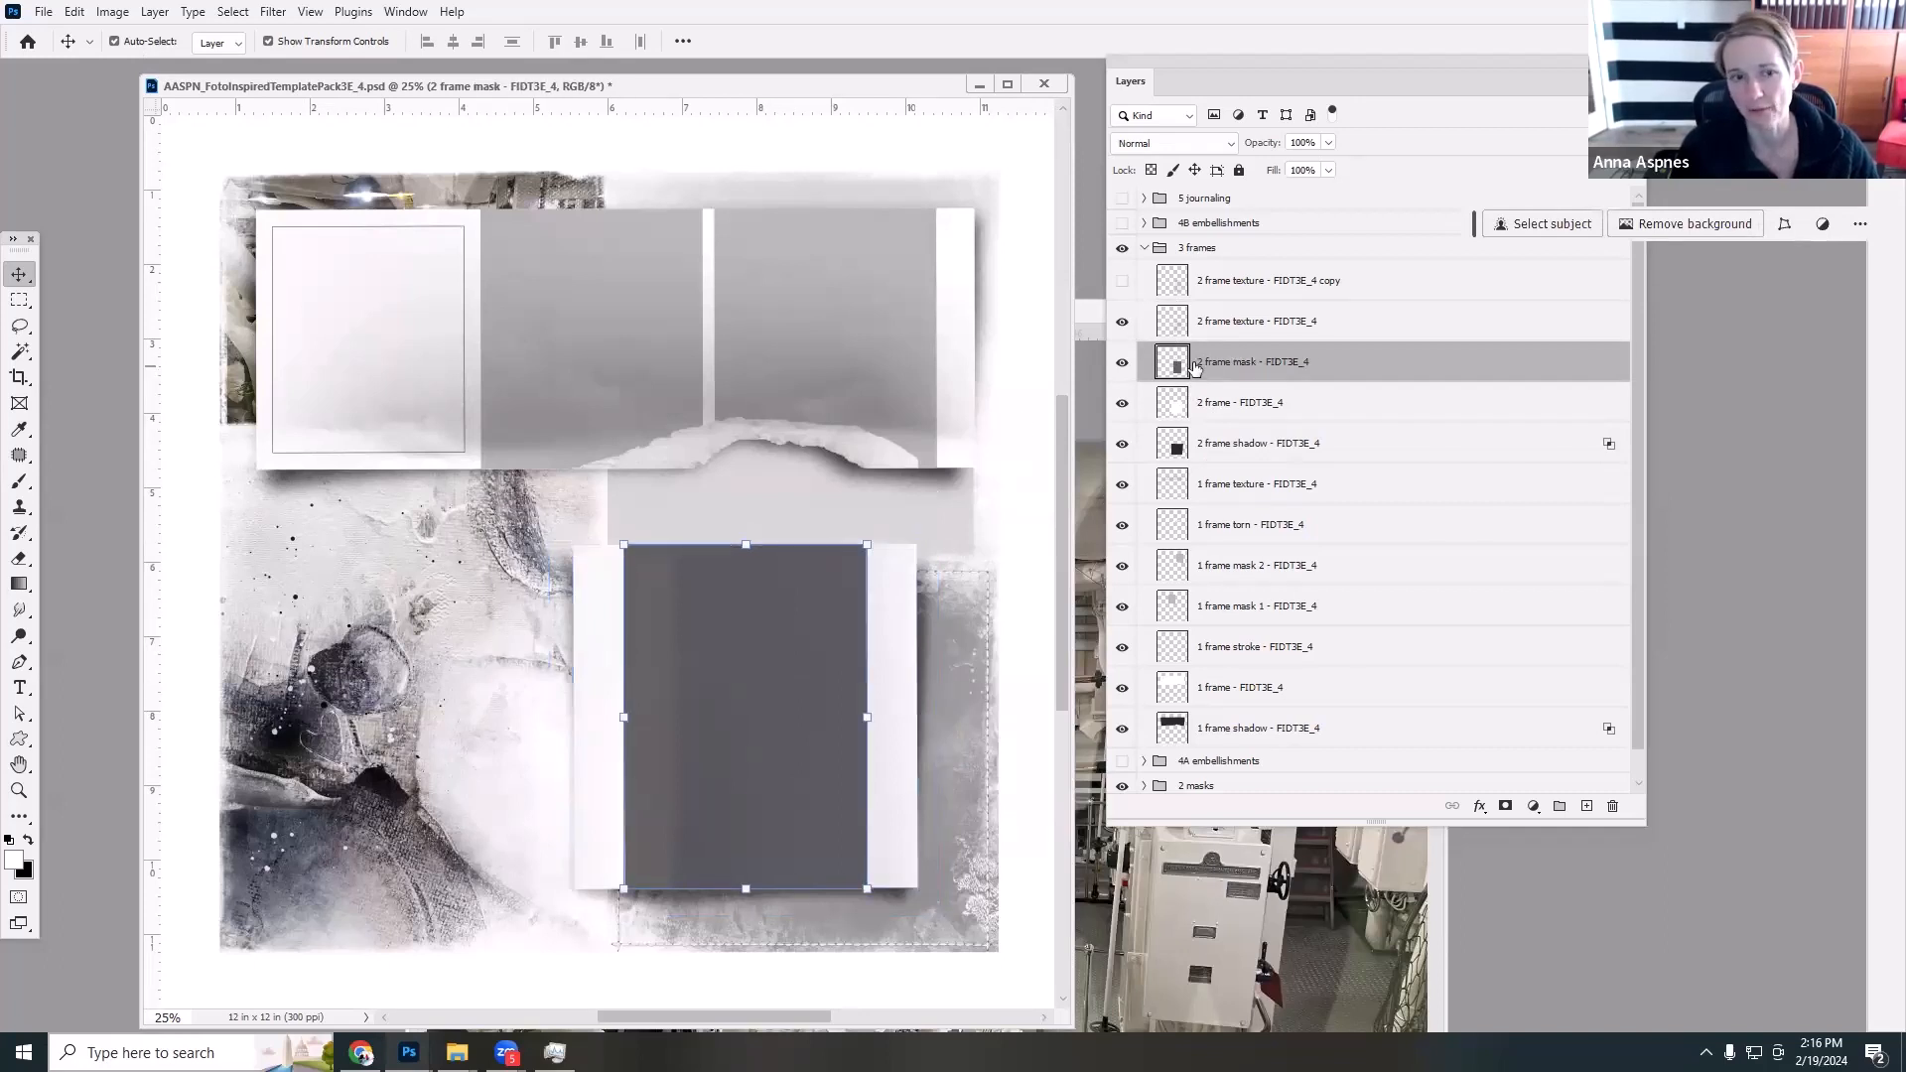
left_click_drag(1097, 322, 1361, 239)
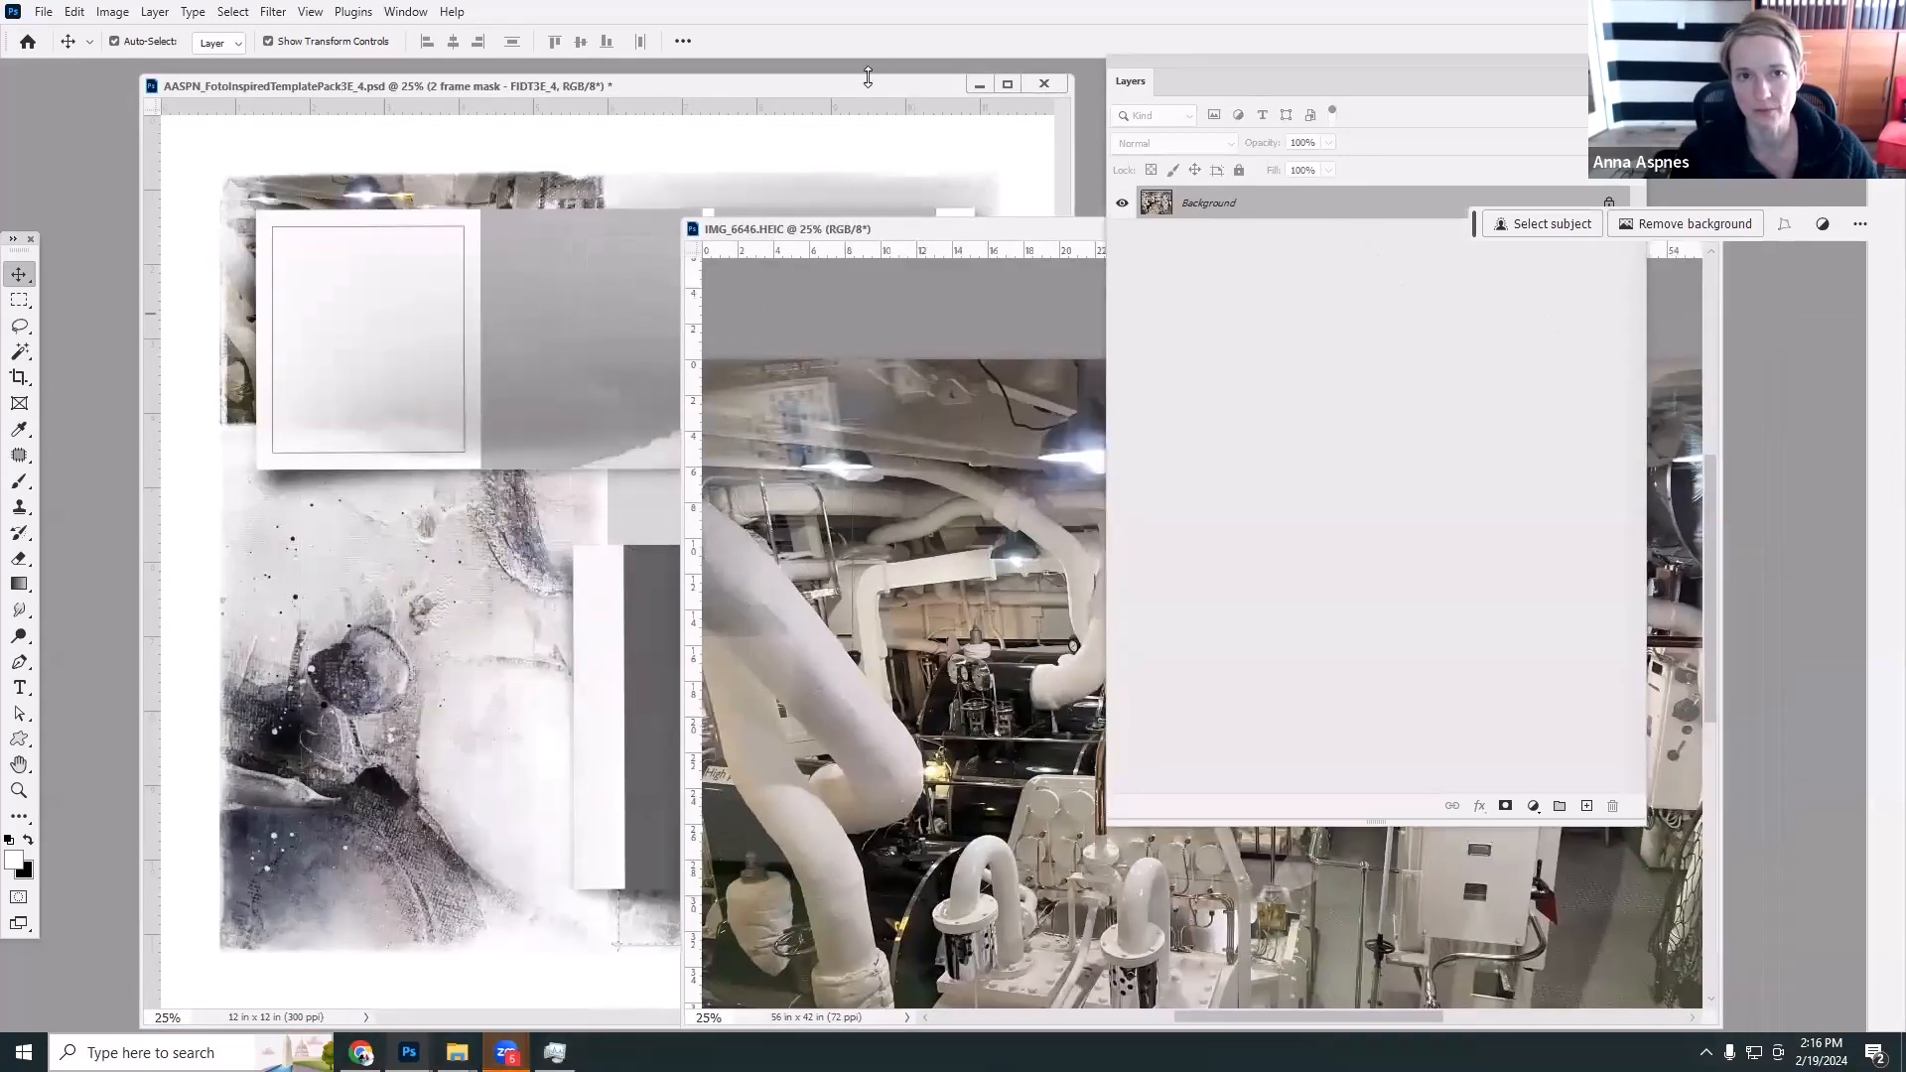
left_click_drag(868, 76, 481, 85)
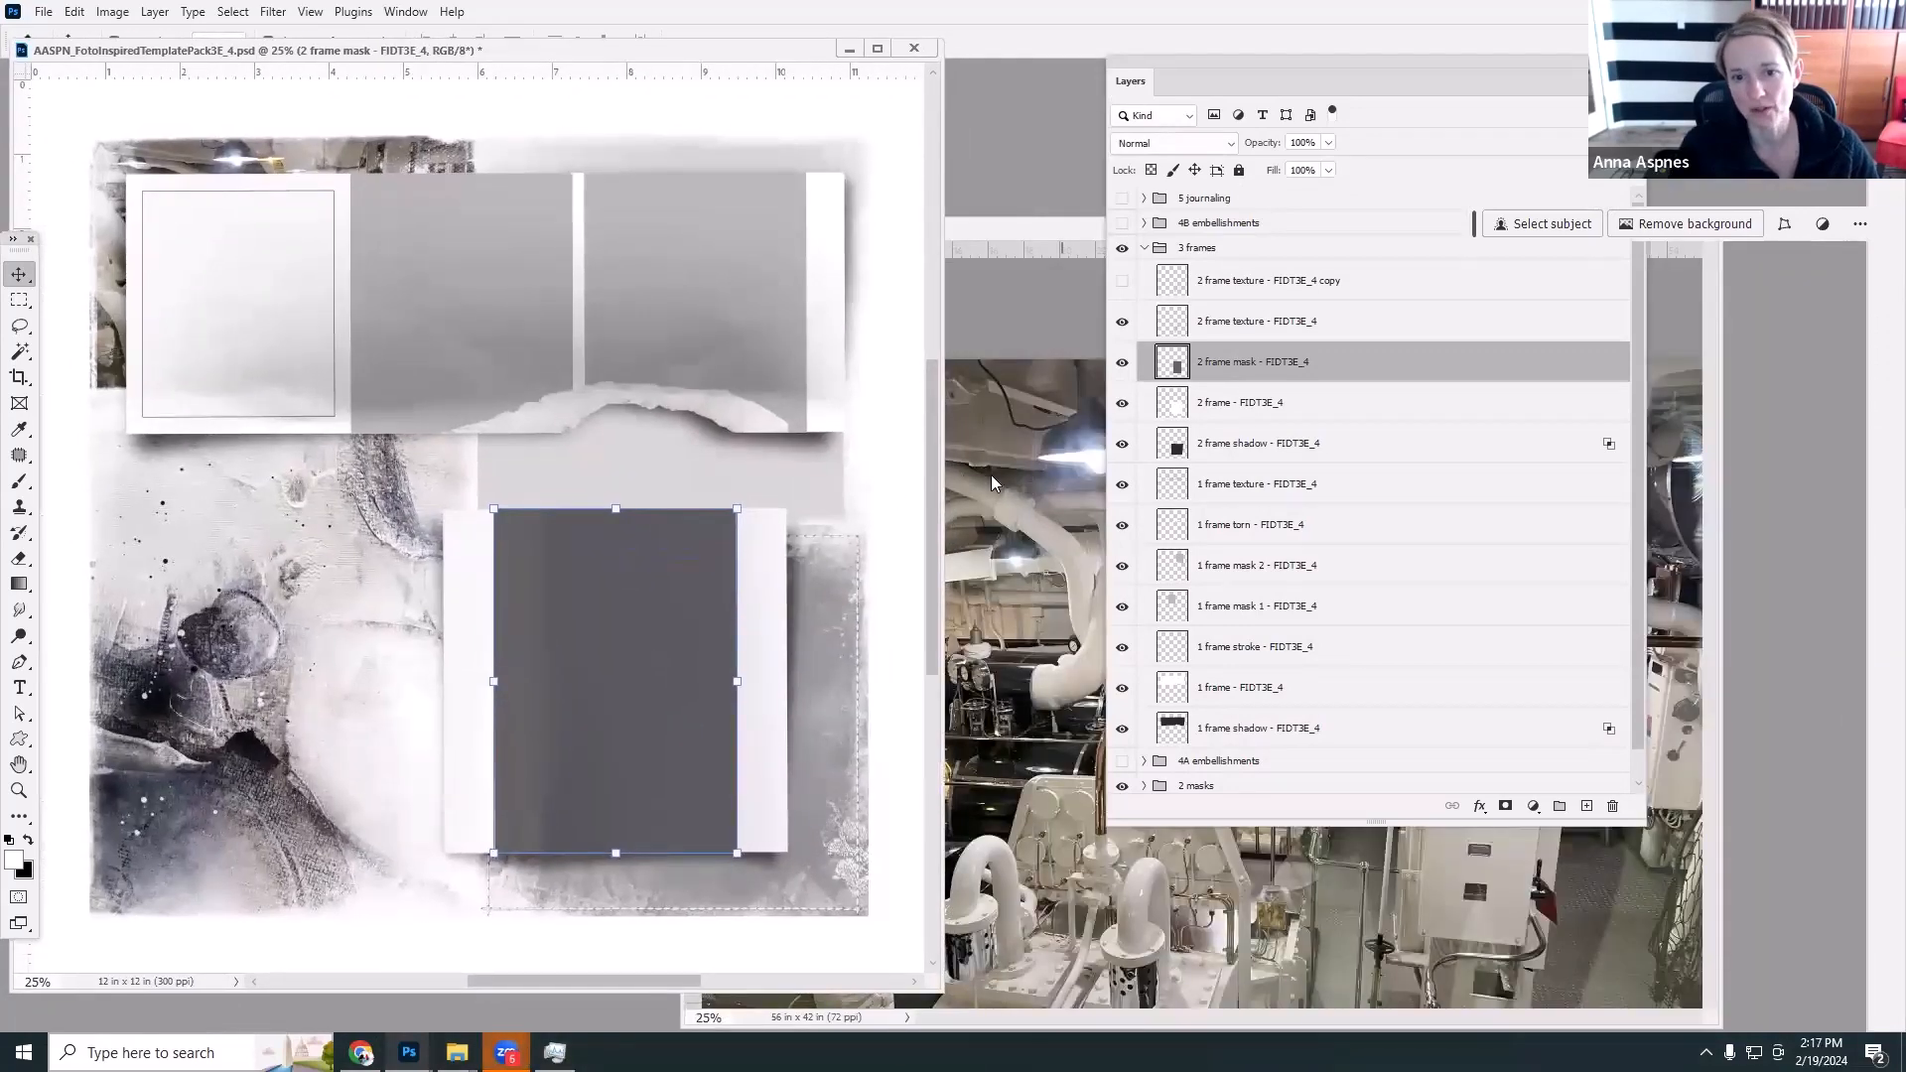
left_click(991, 483)
left_click_drag(779, 532, 615, 592)
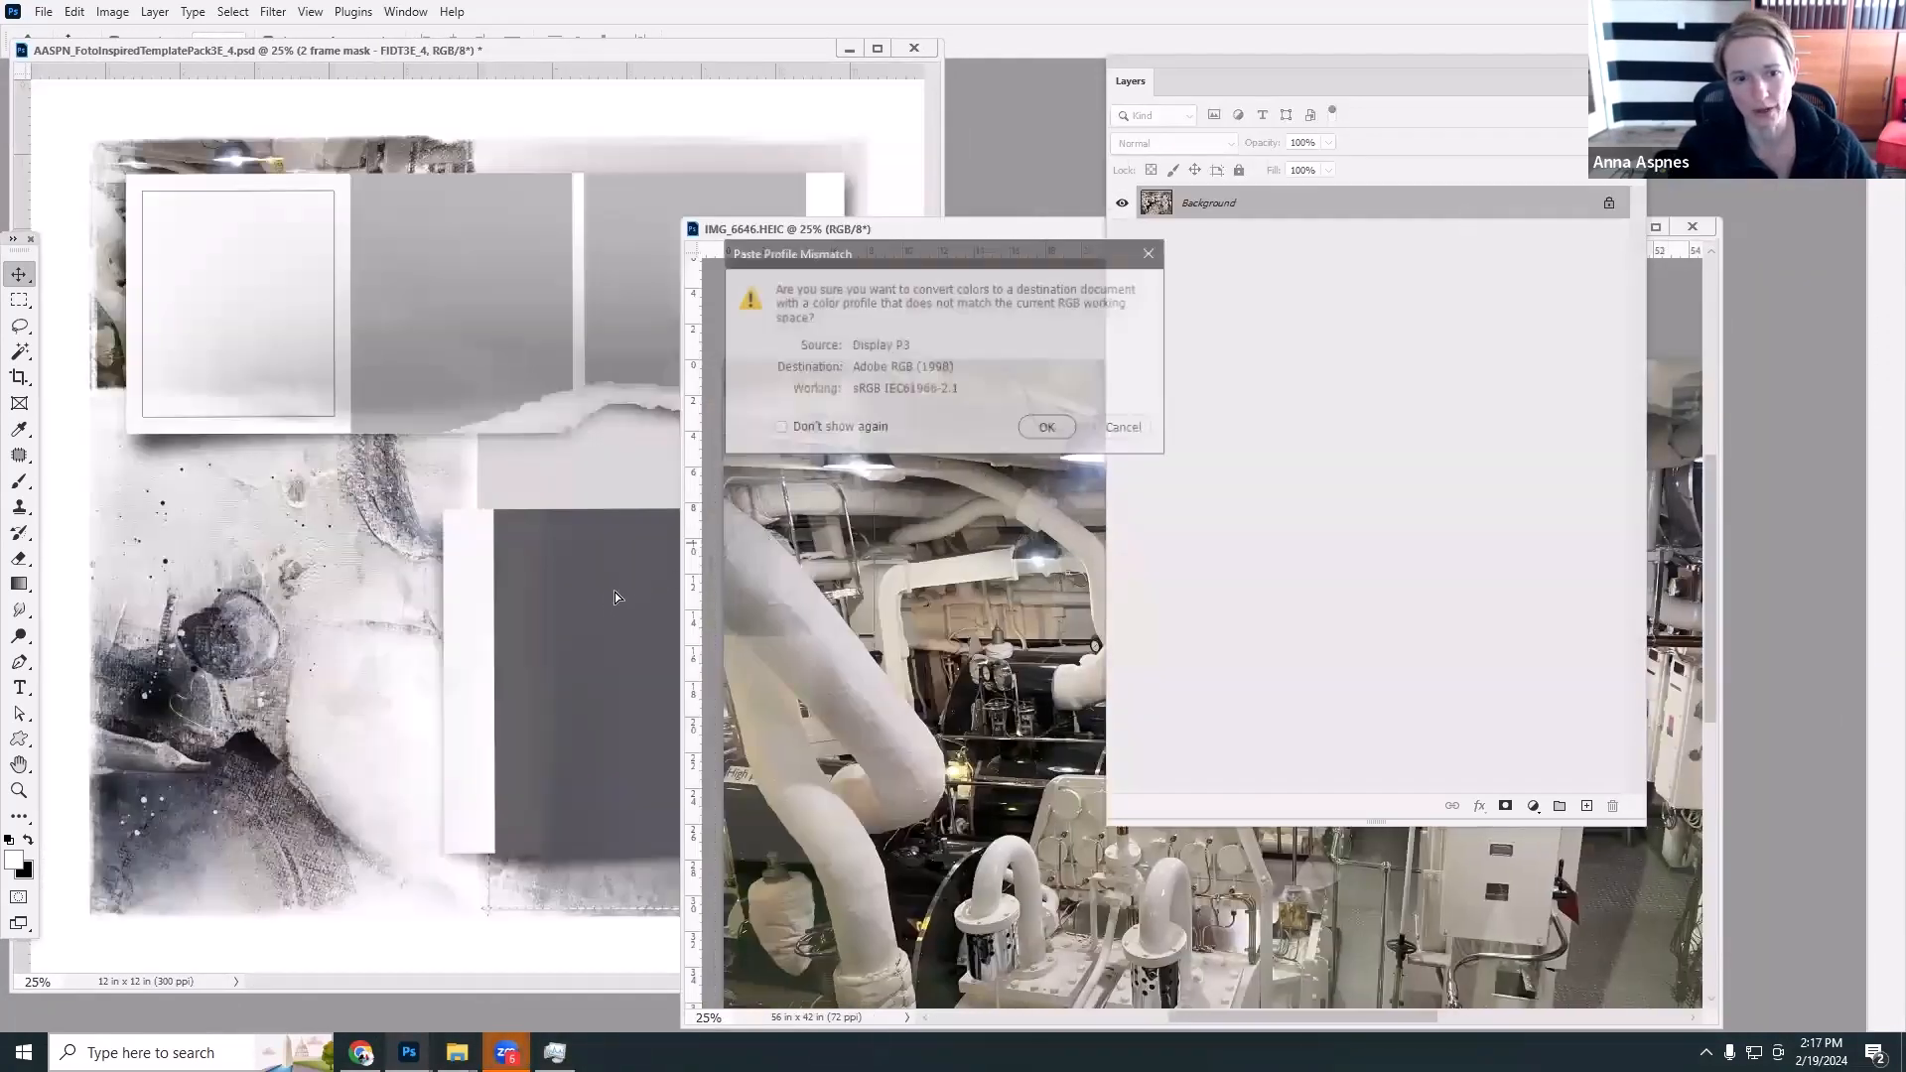
left_click(1123, 427)
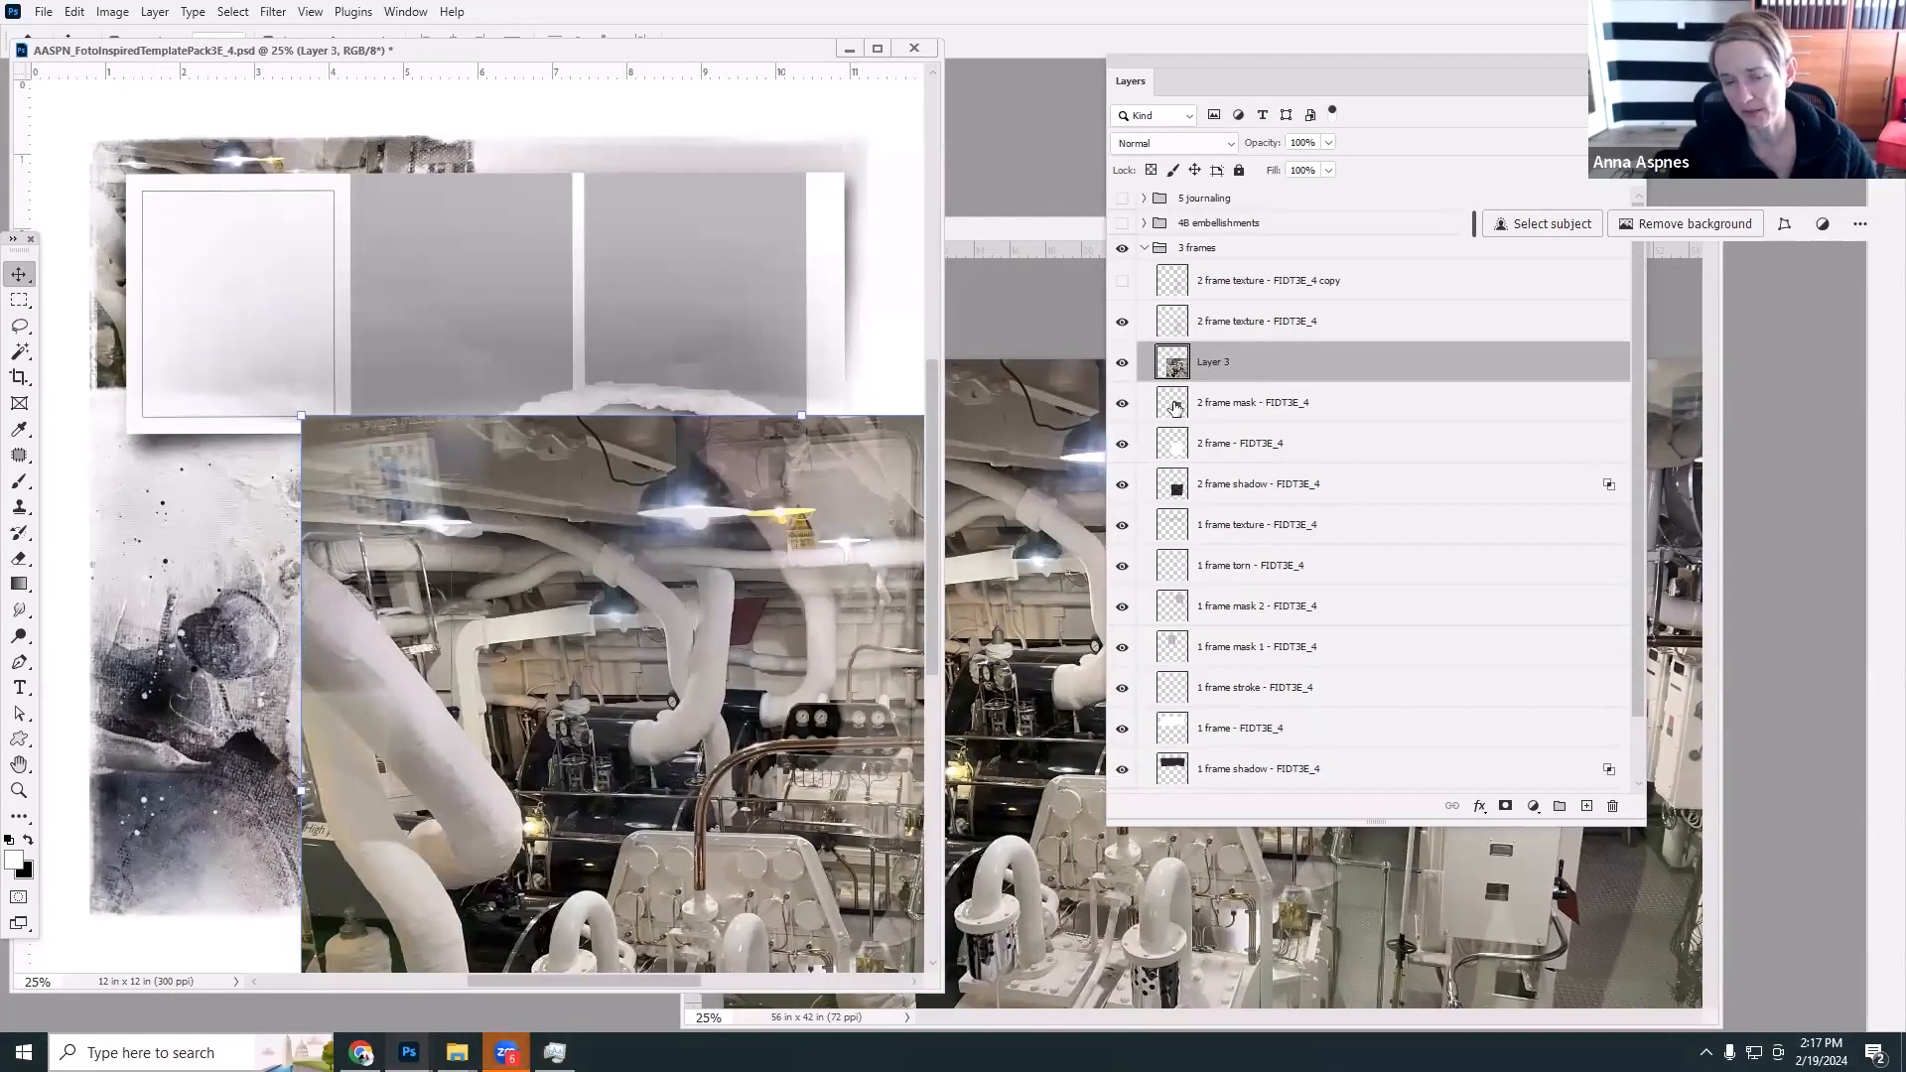
Clip the photo to the 2 frame mask layer, then scale it down and position it to fill the mask.
left_click(156, 11)
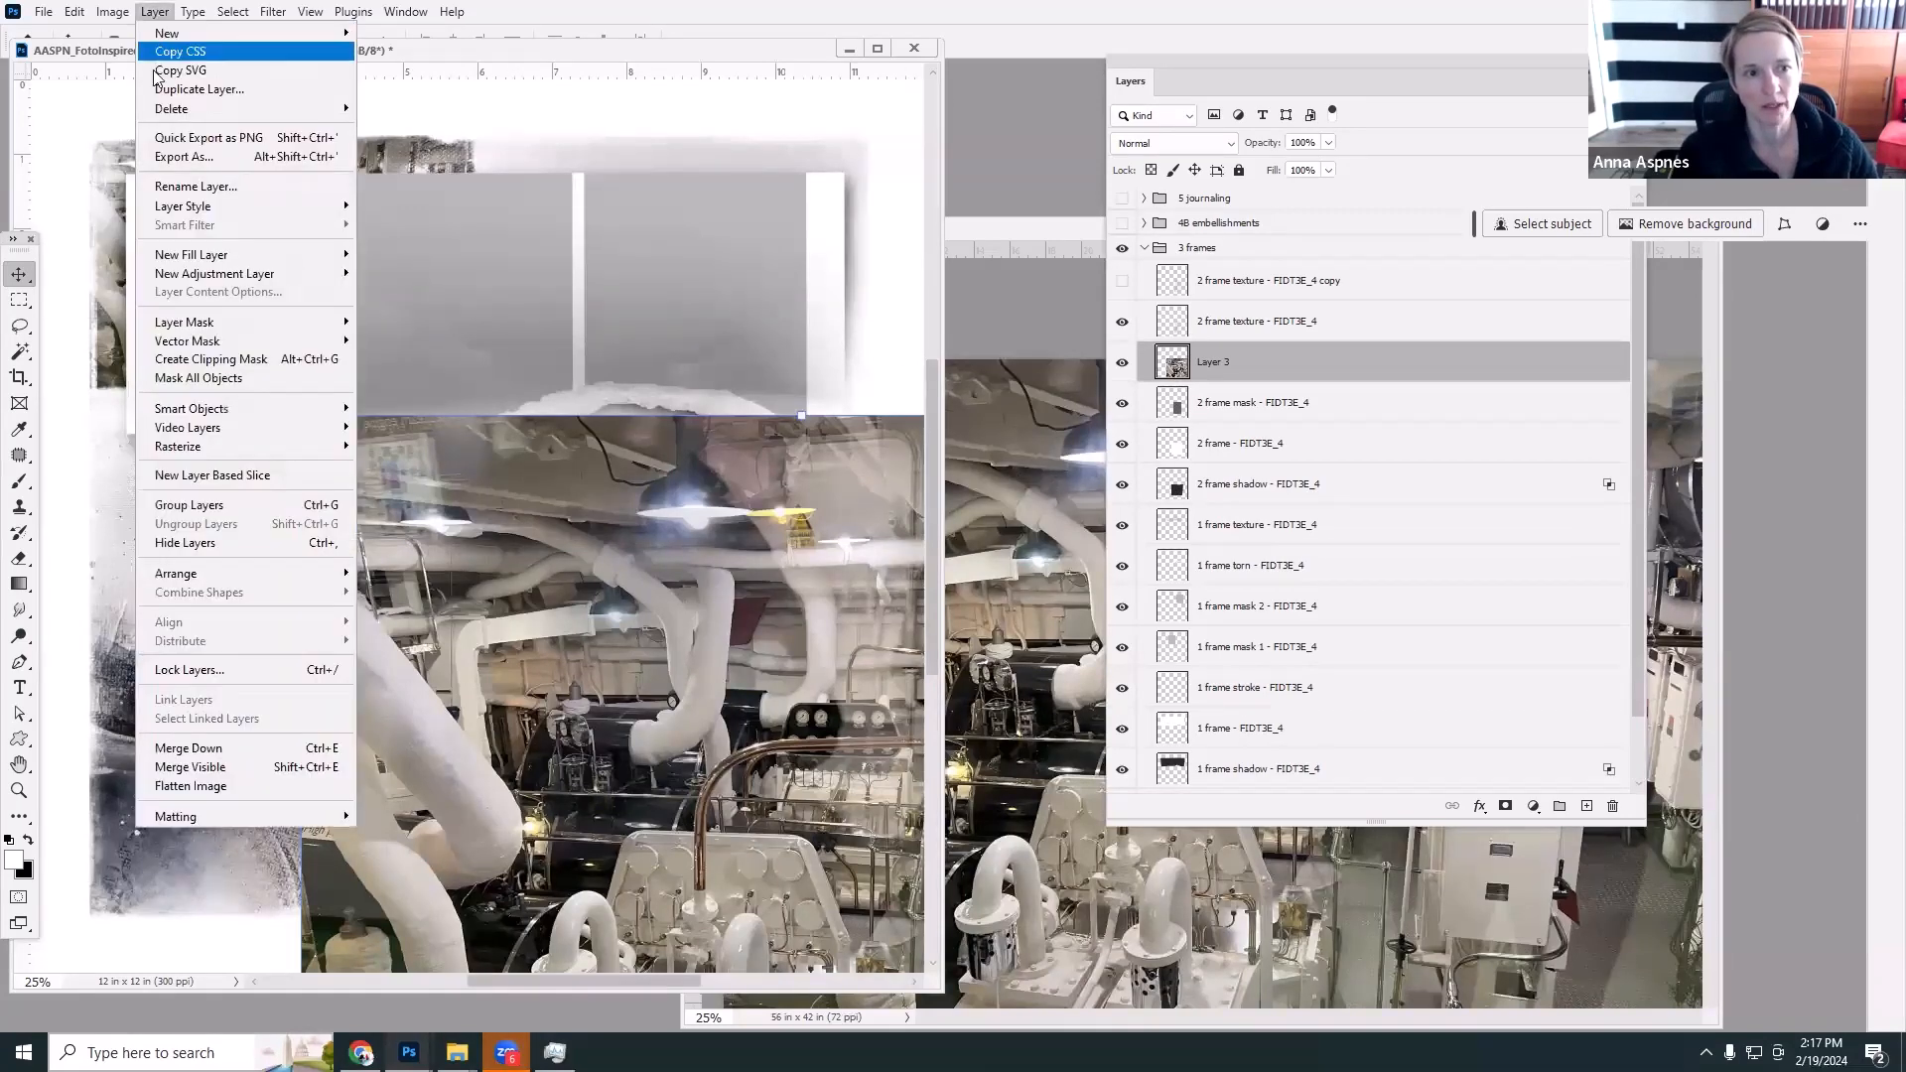
left_click(220, 358)
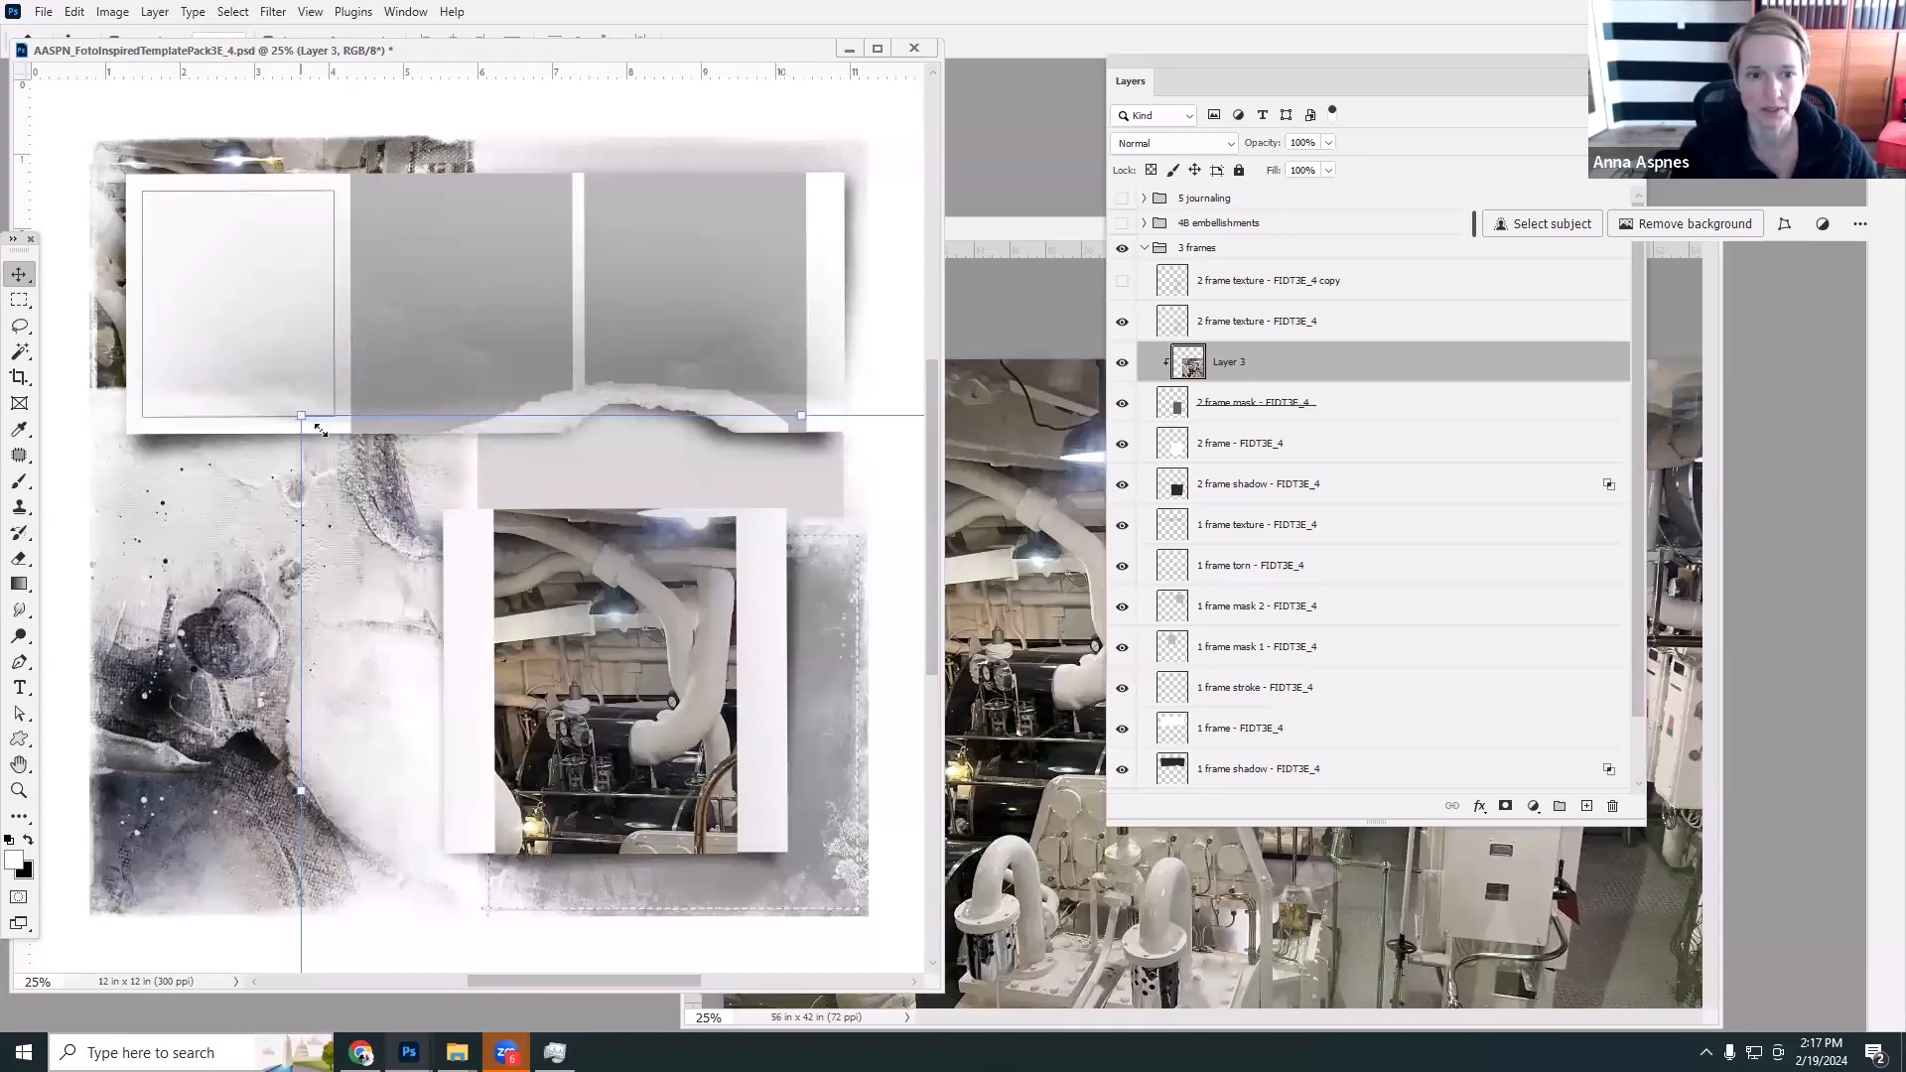
left_click_drag(316, 427, 599, 650)
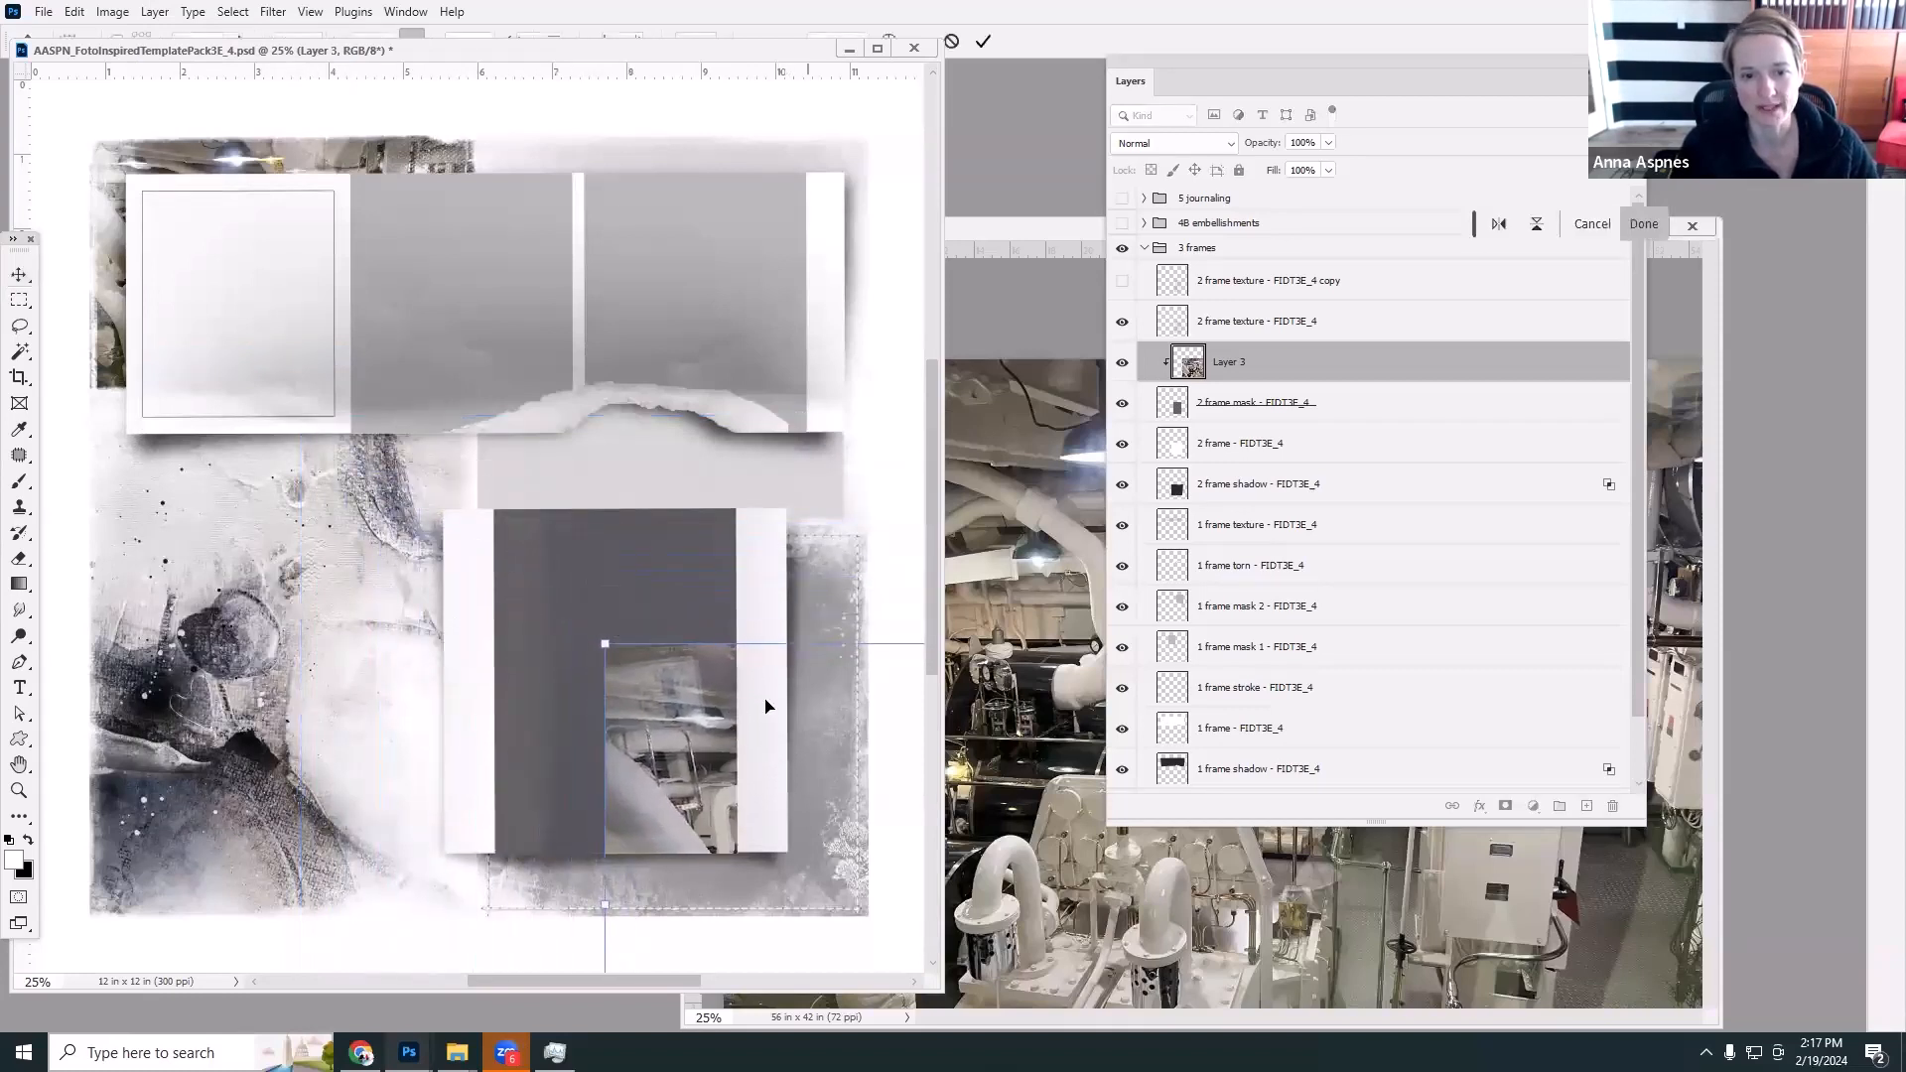
left_click_drag(800, 722, 481, 528)
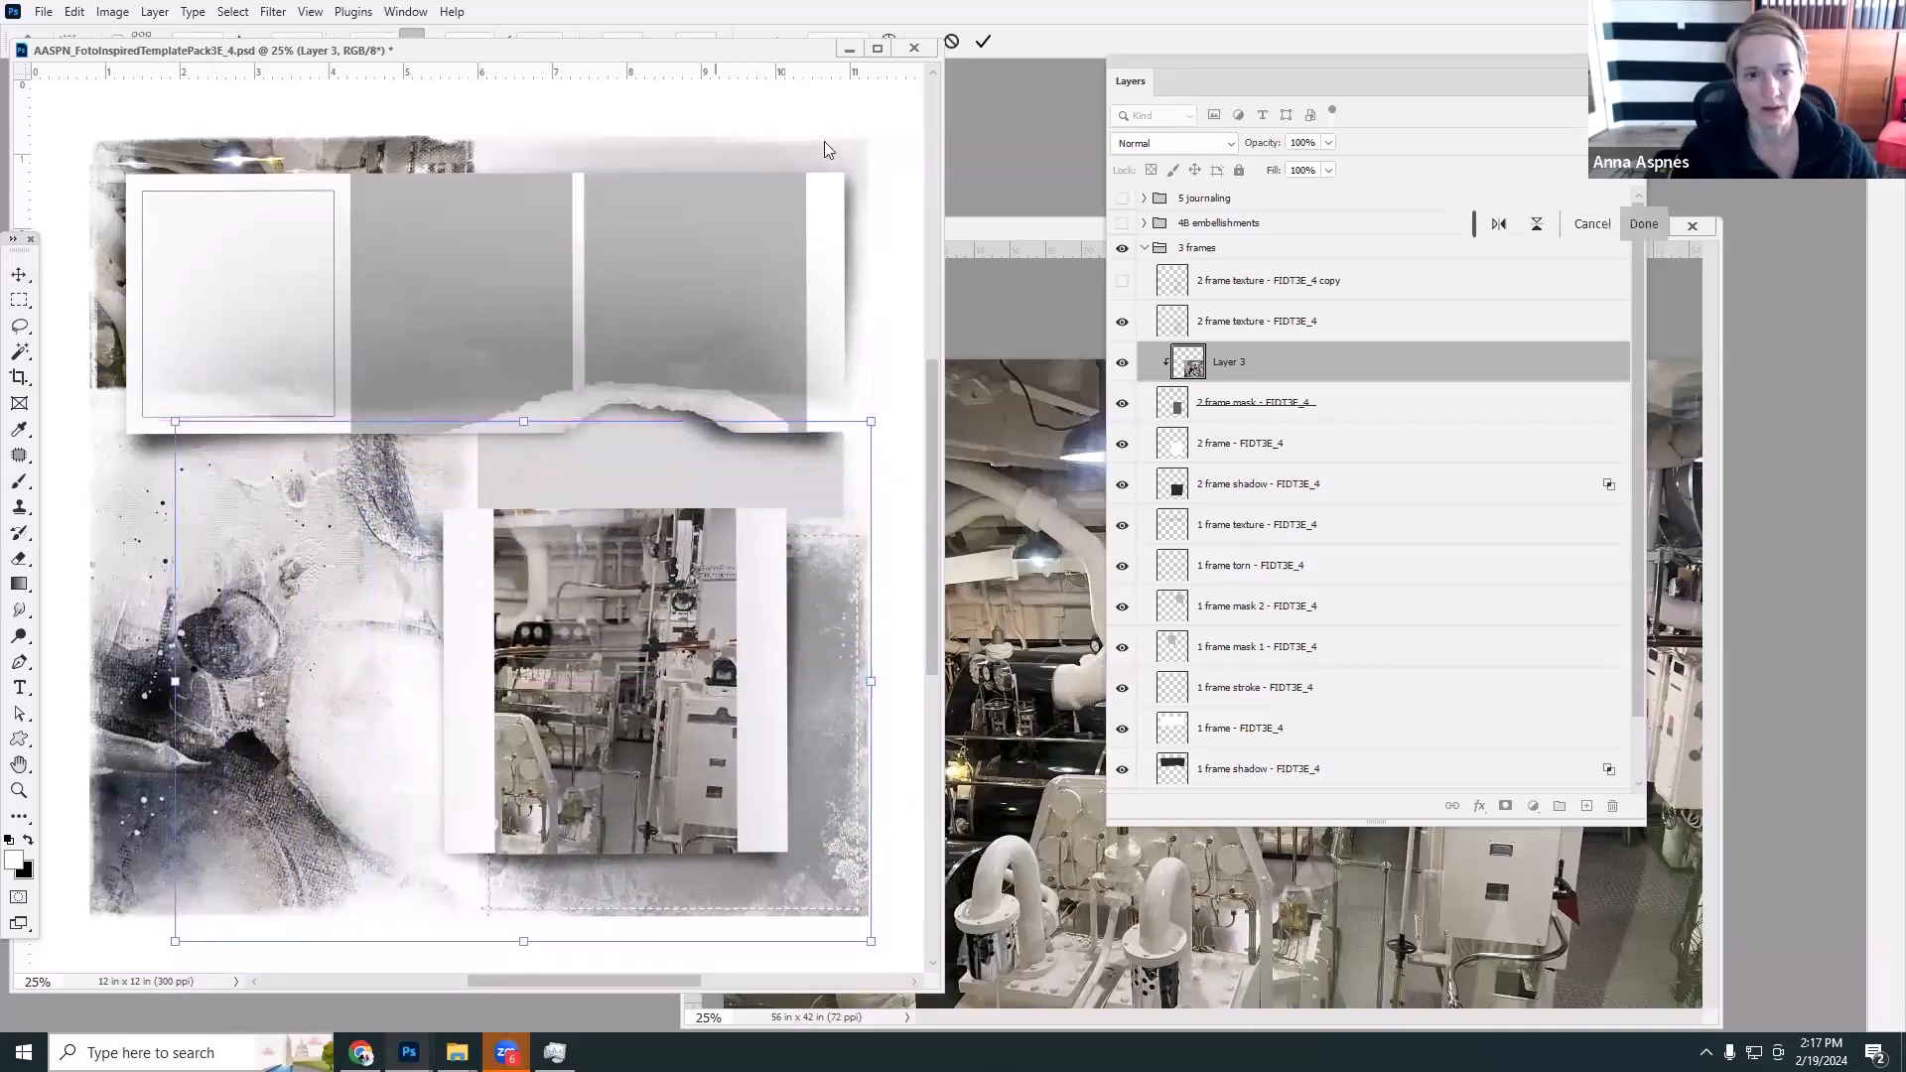
left_click(983, 40)
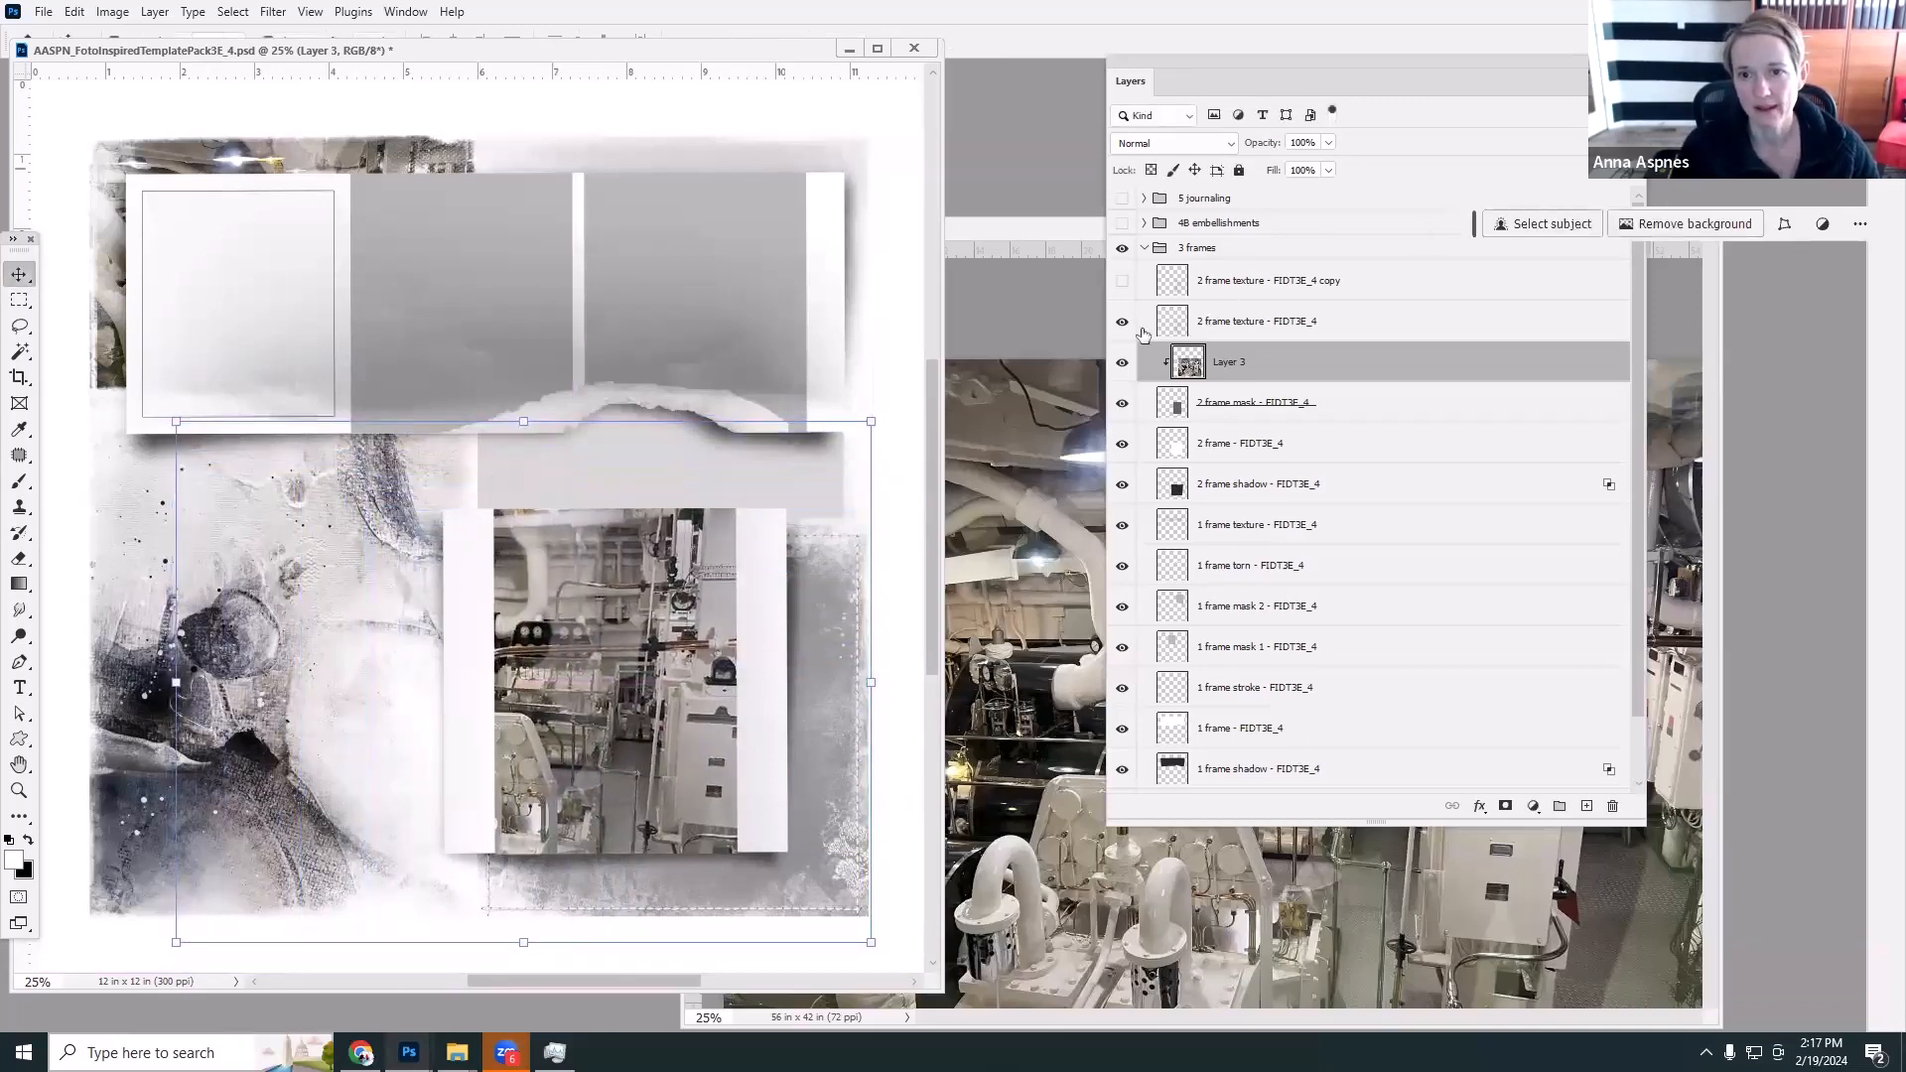
Set the 2 frame texture layer to Linear Burn, and show and duplicate its copy, with the duplicate at Normal and 58% opacity.
left_click(1179, 322)
left_click(1169, 144)
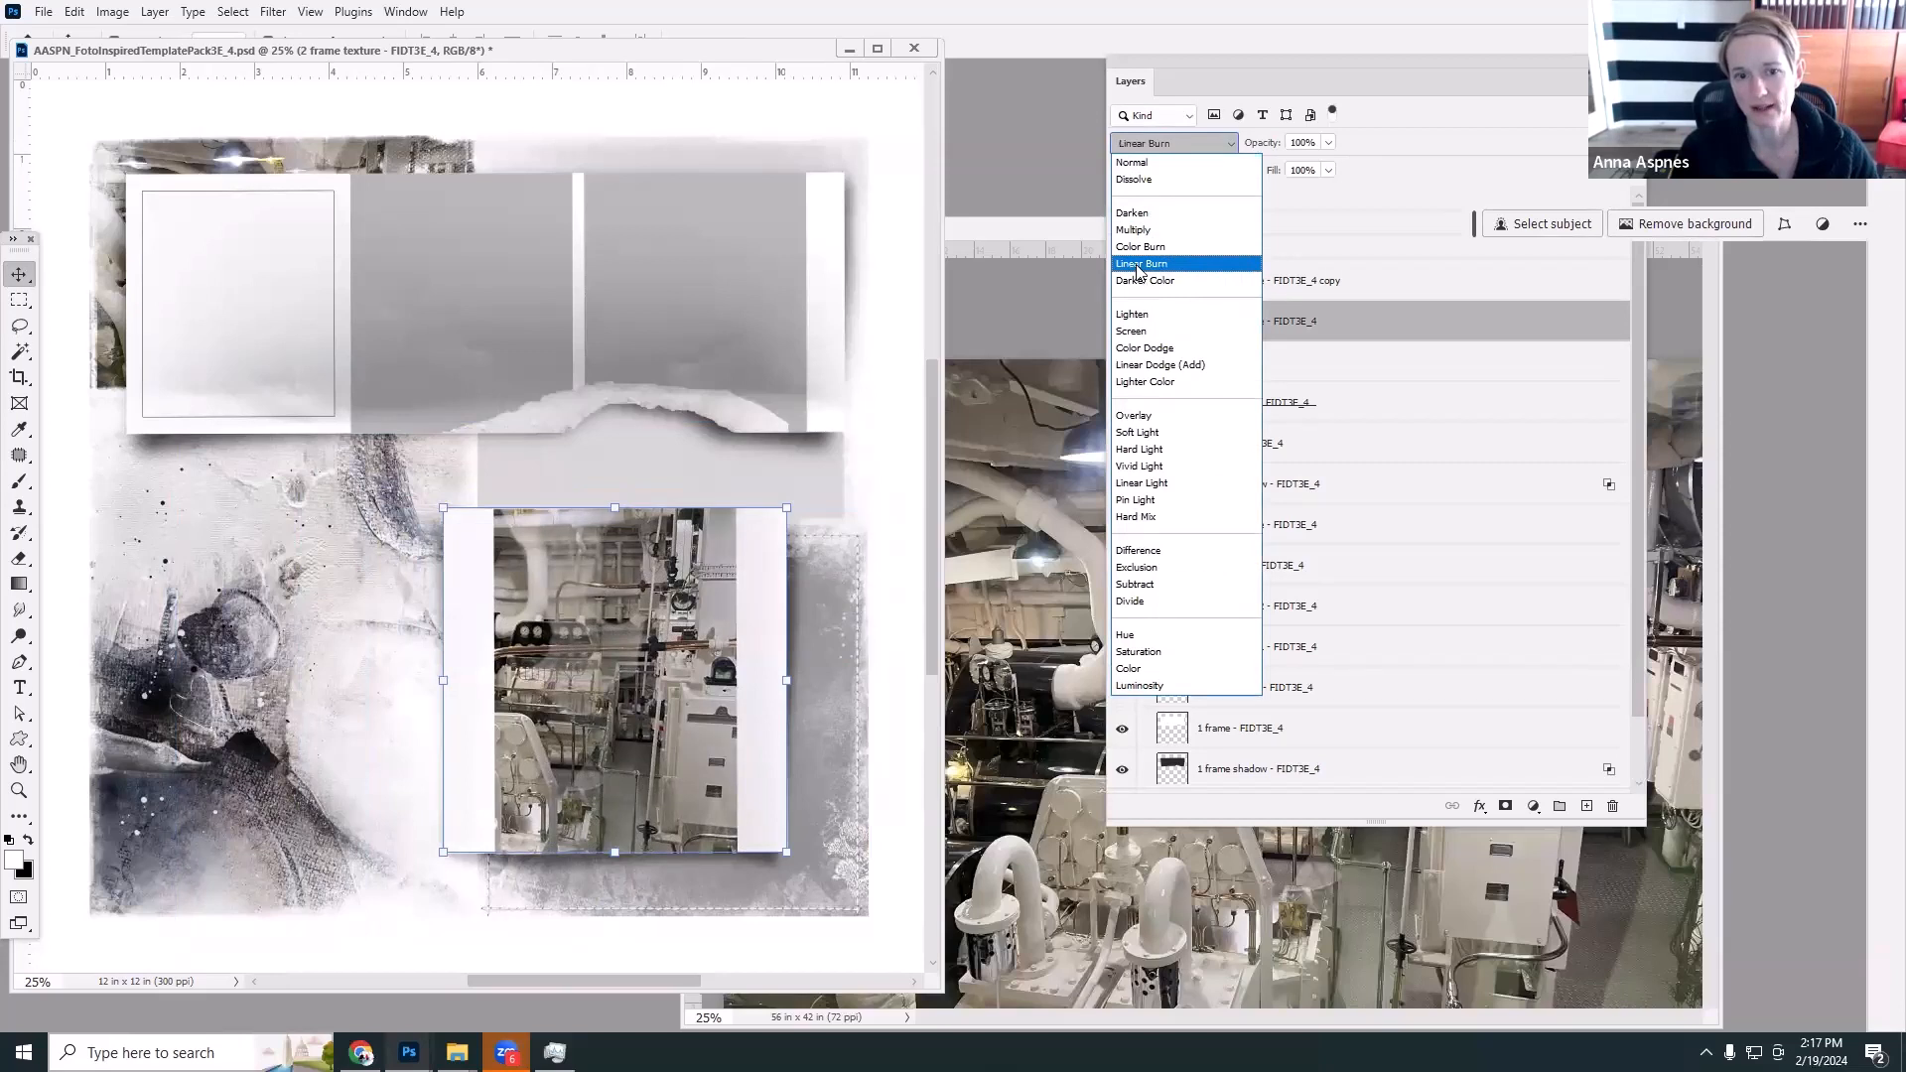
left_click(1140, 264)
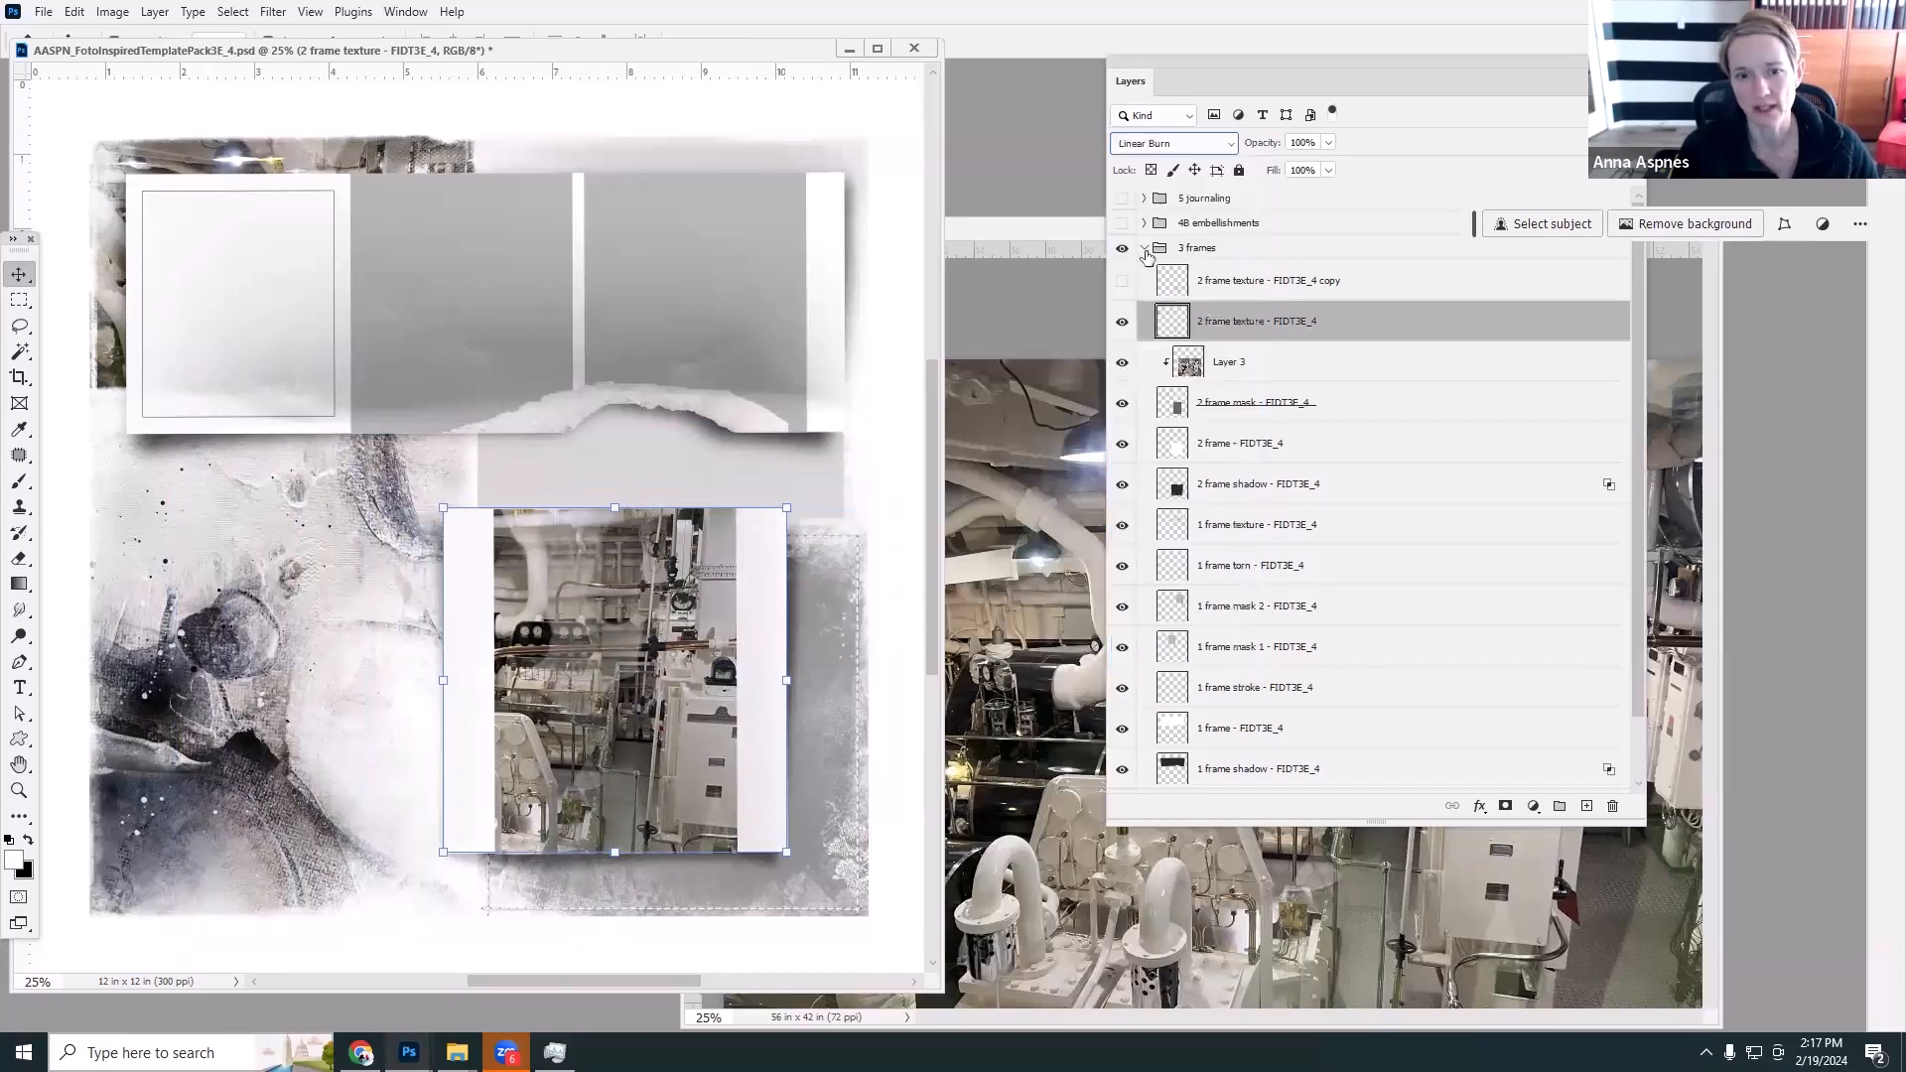
left_click(1176, 288)
left_click_drag(1332, 298, 1587, 806)
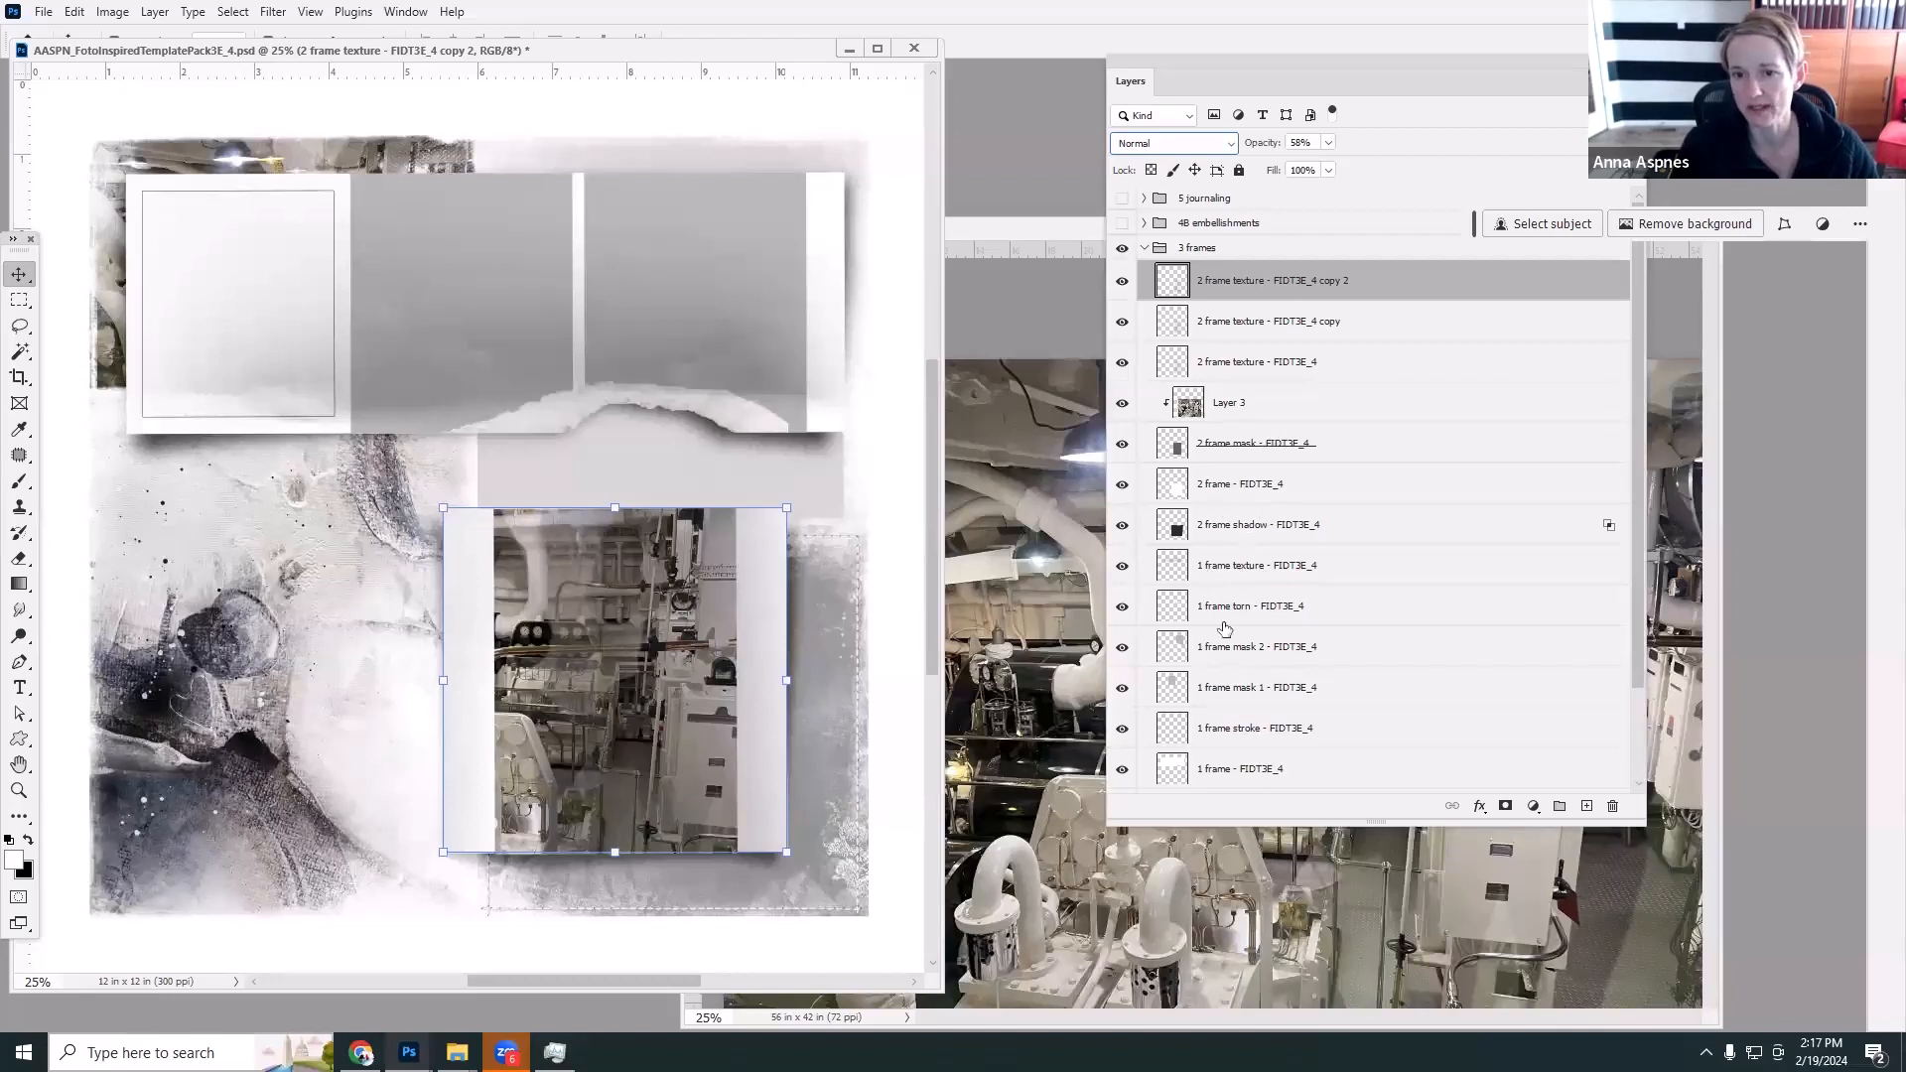
Copy the IMG_6646.HEIC photo directly above the 1 frame mask 2 layer, accepting the color profile conversion, and clip it to that mask.
left_click(1209, 652)
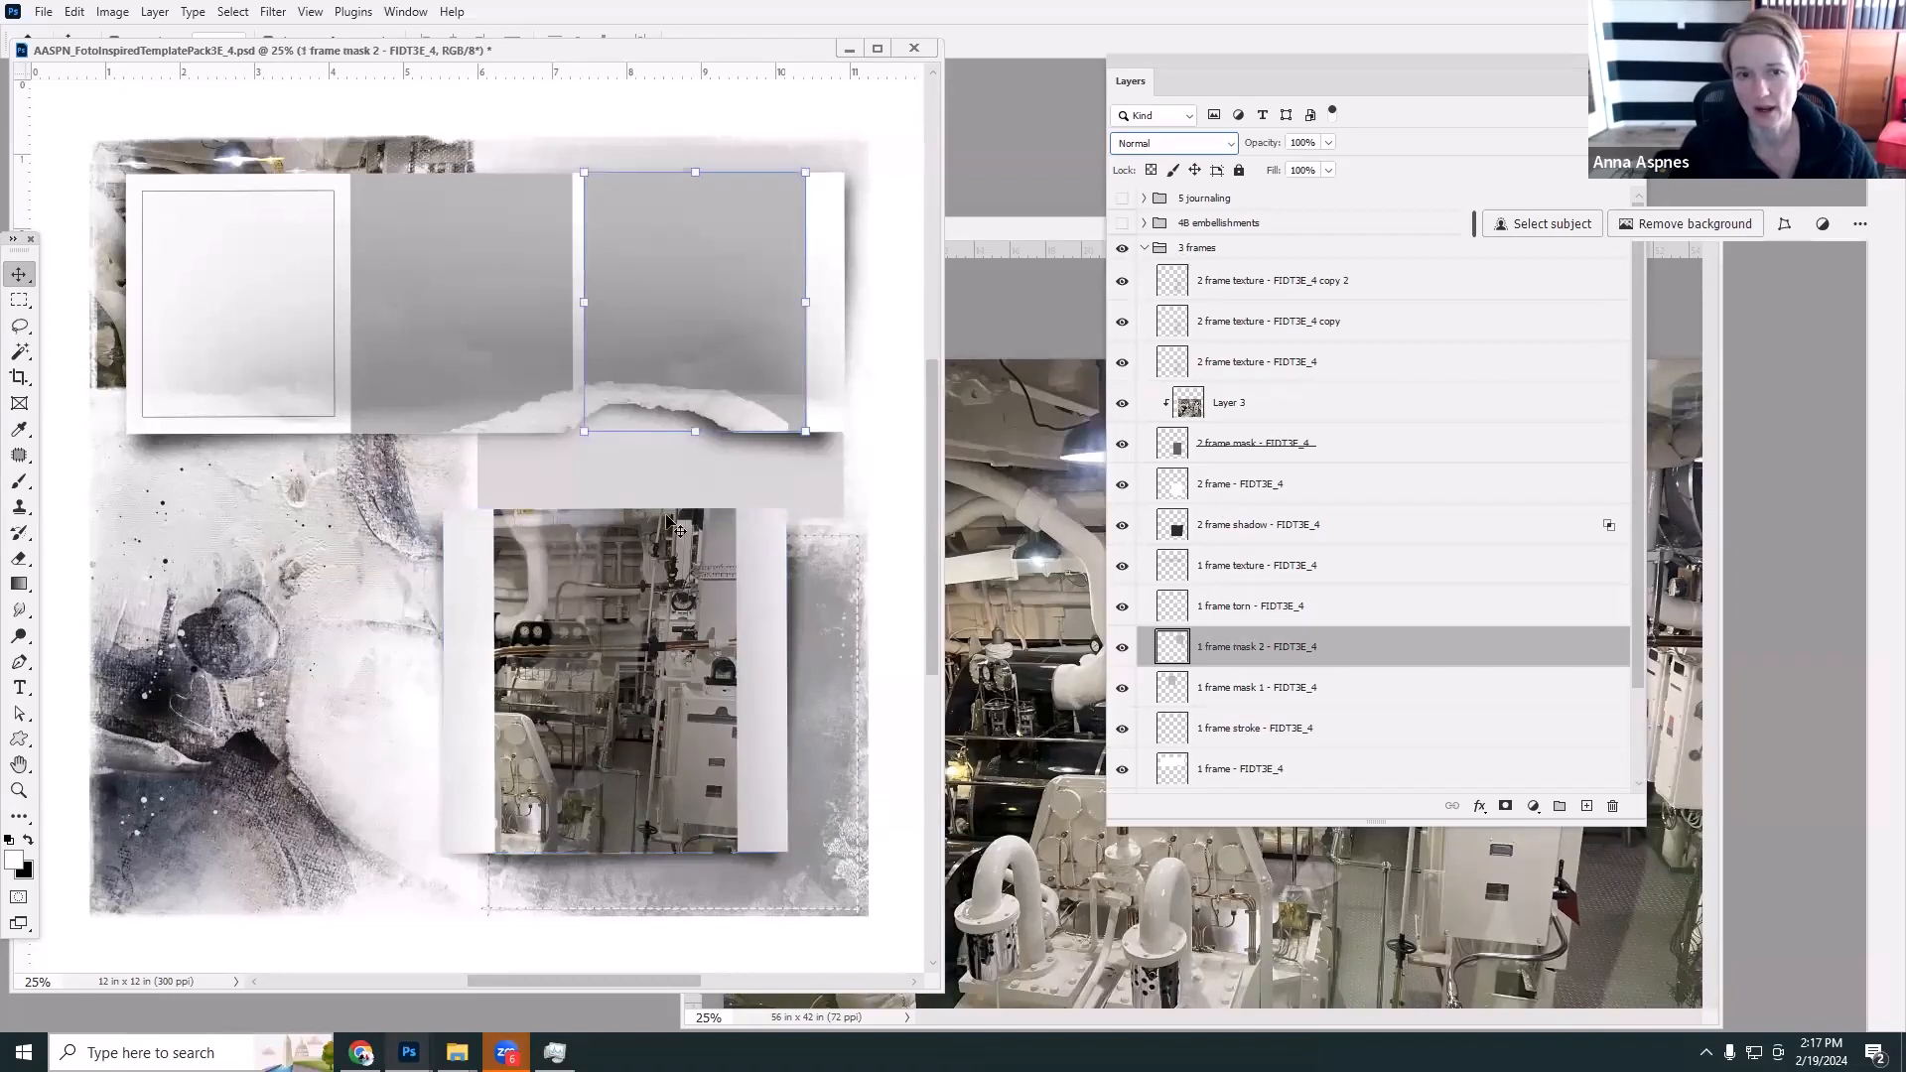
left_click(1019, 600)
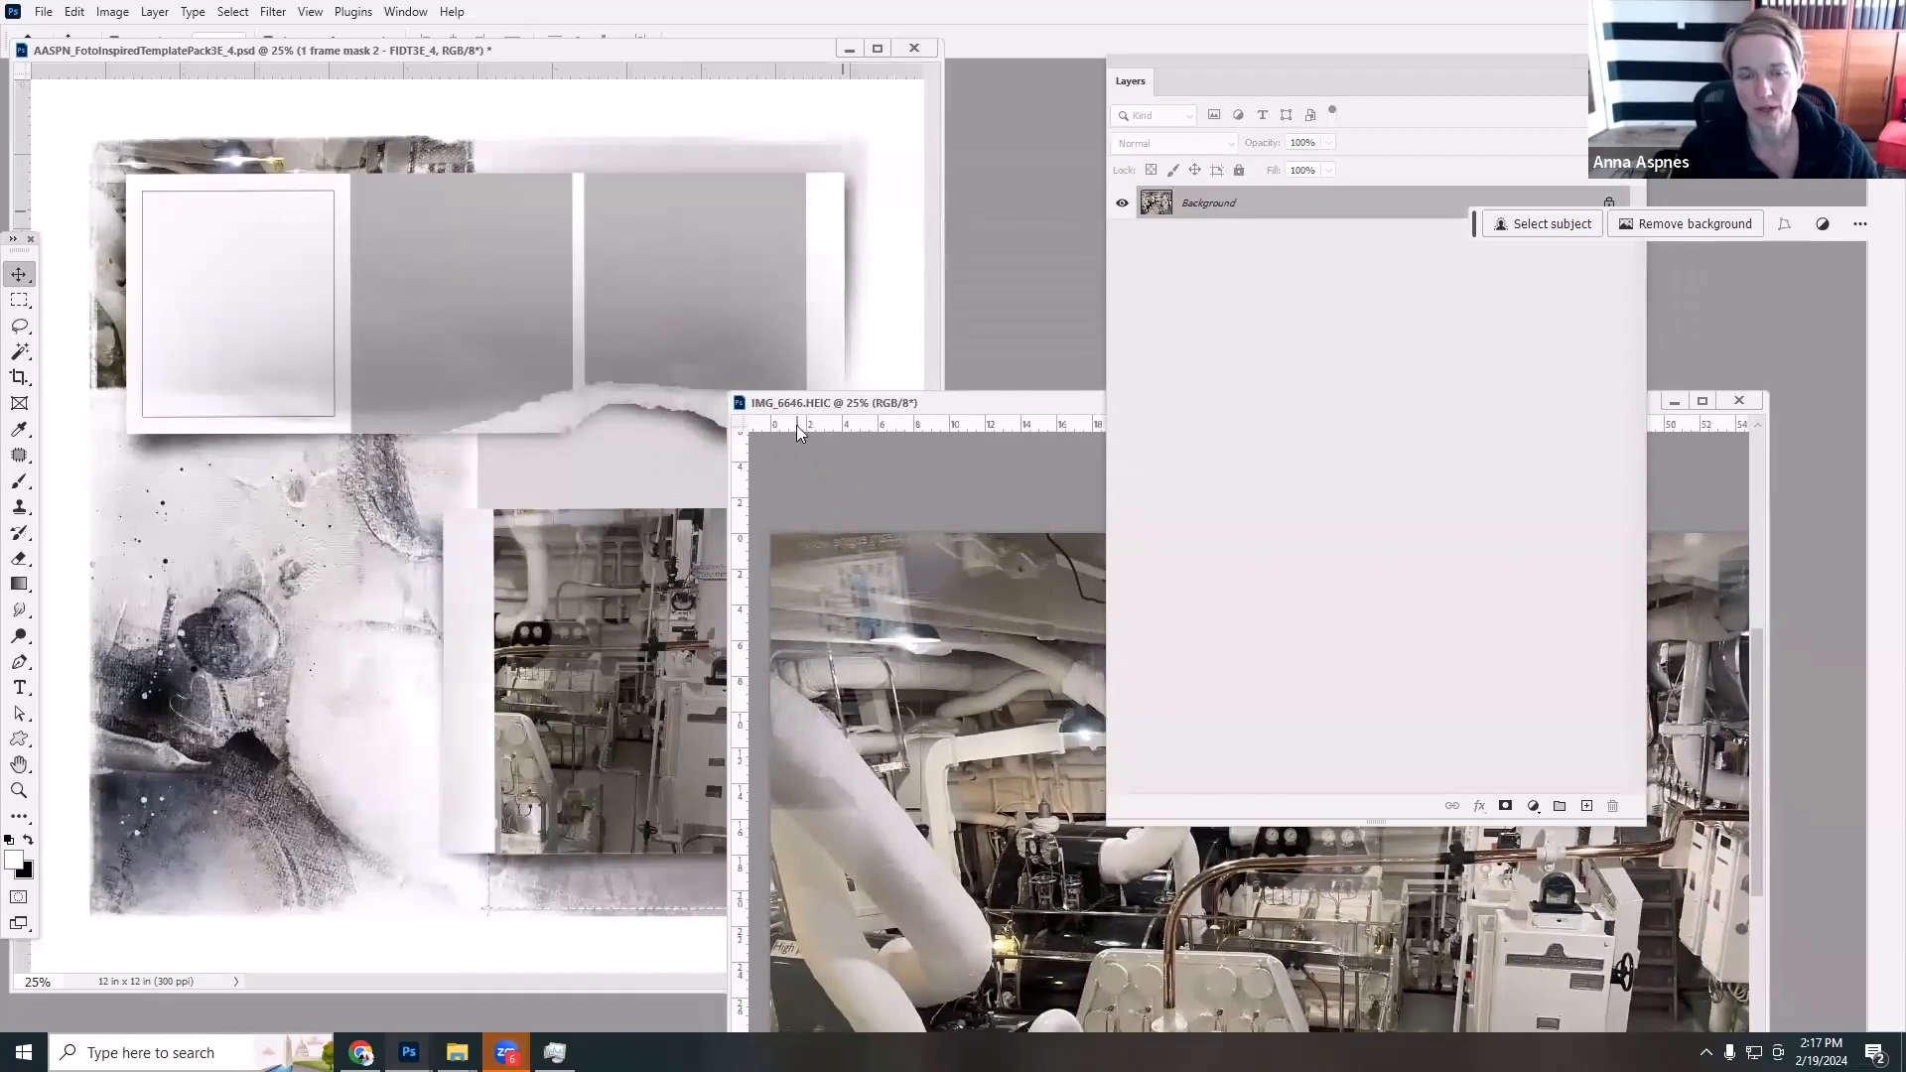
left_click_drag(993, 715, 711, 260)
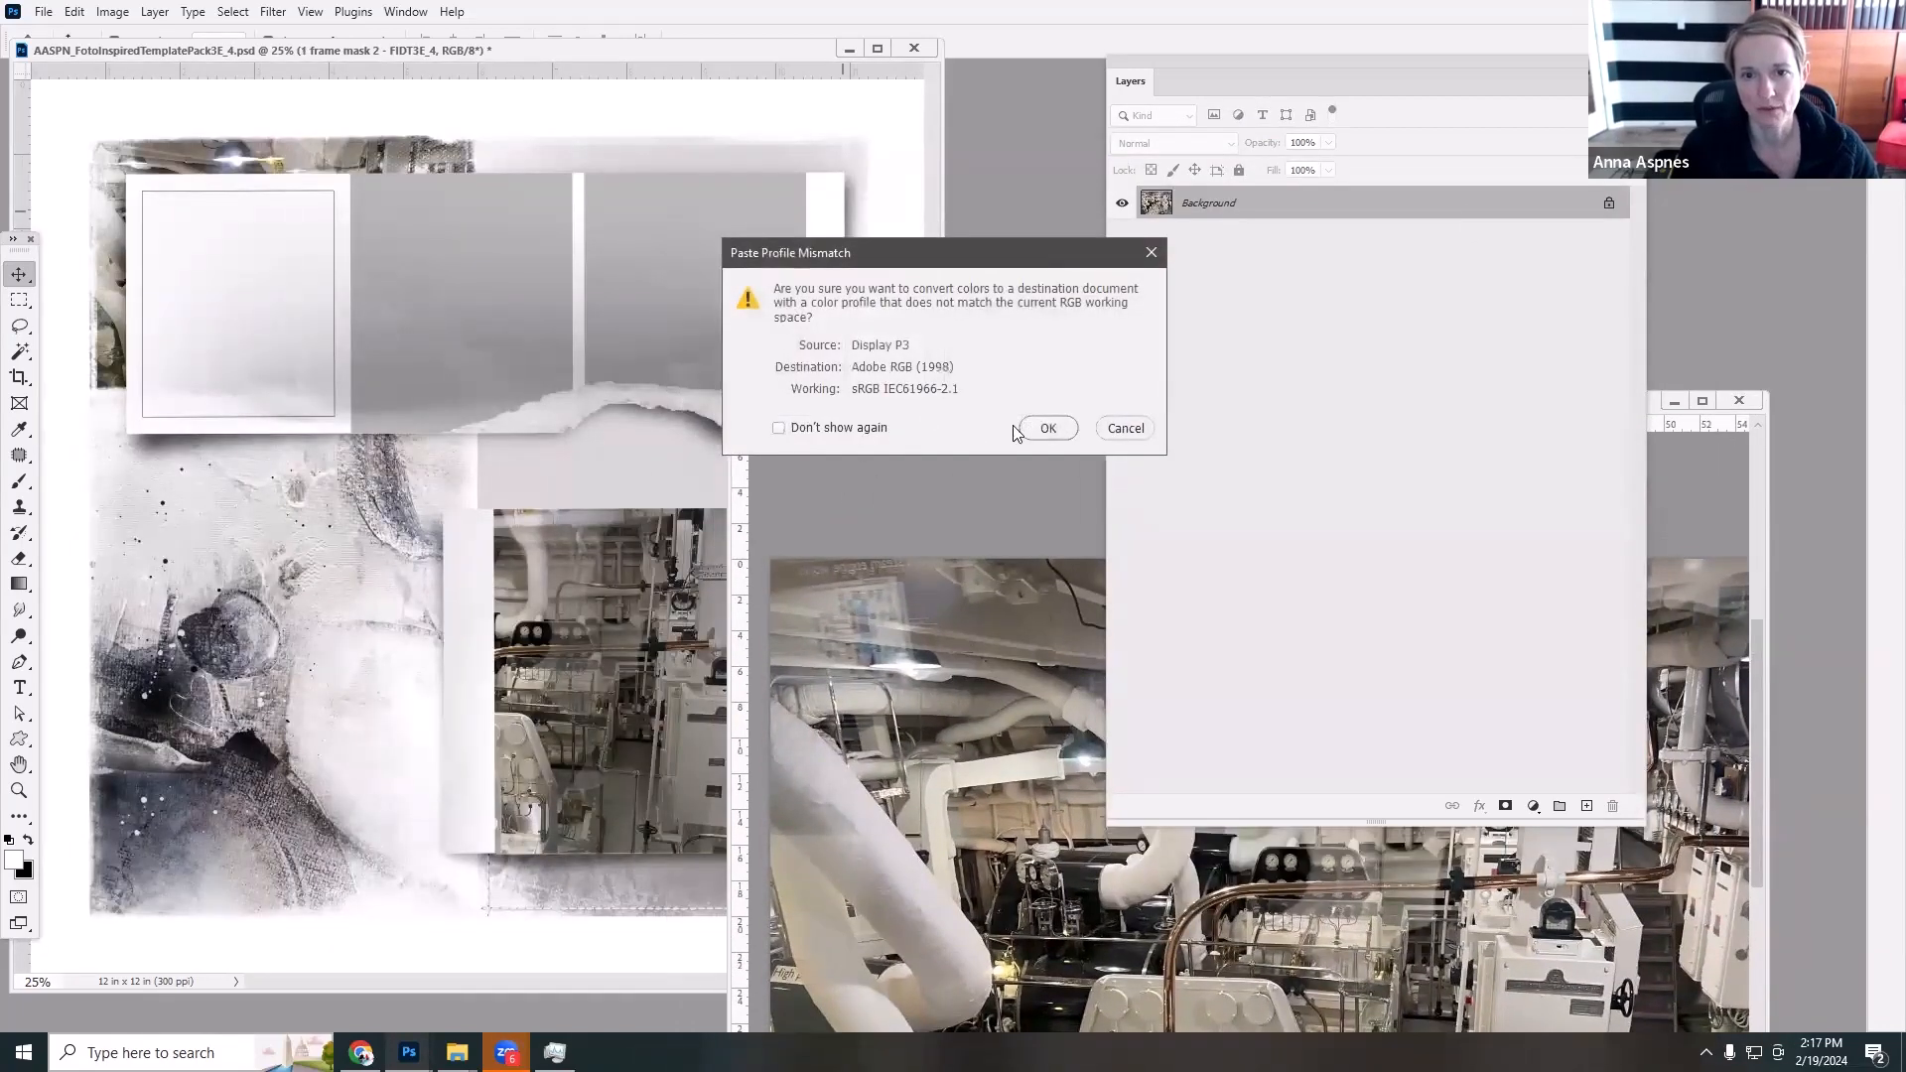
left_click(1043, 425)
left_click(155, 11)
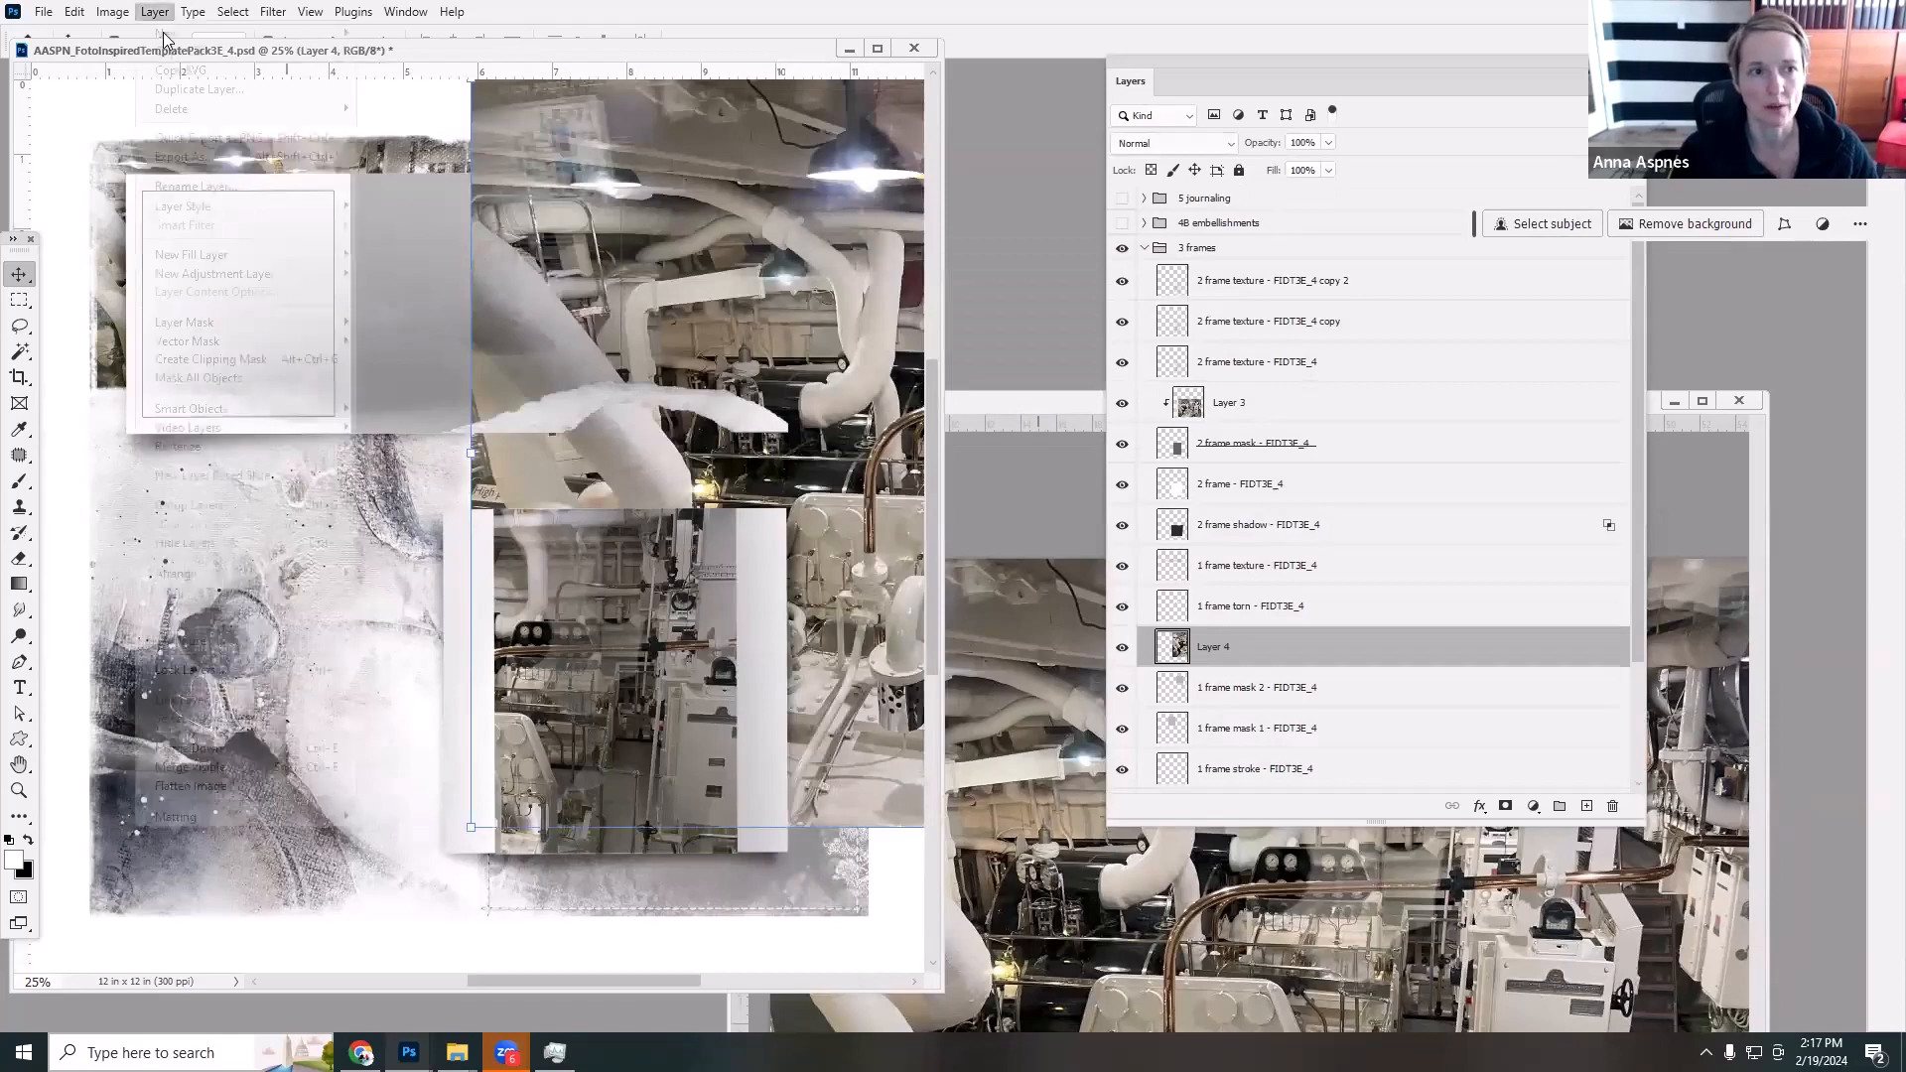
left_click(248, 363)
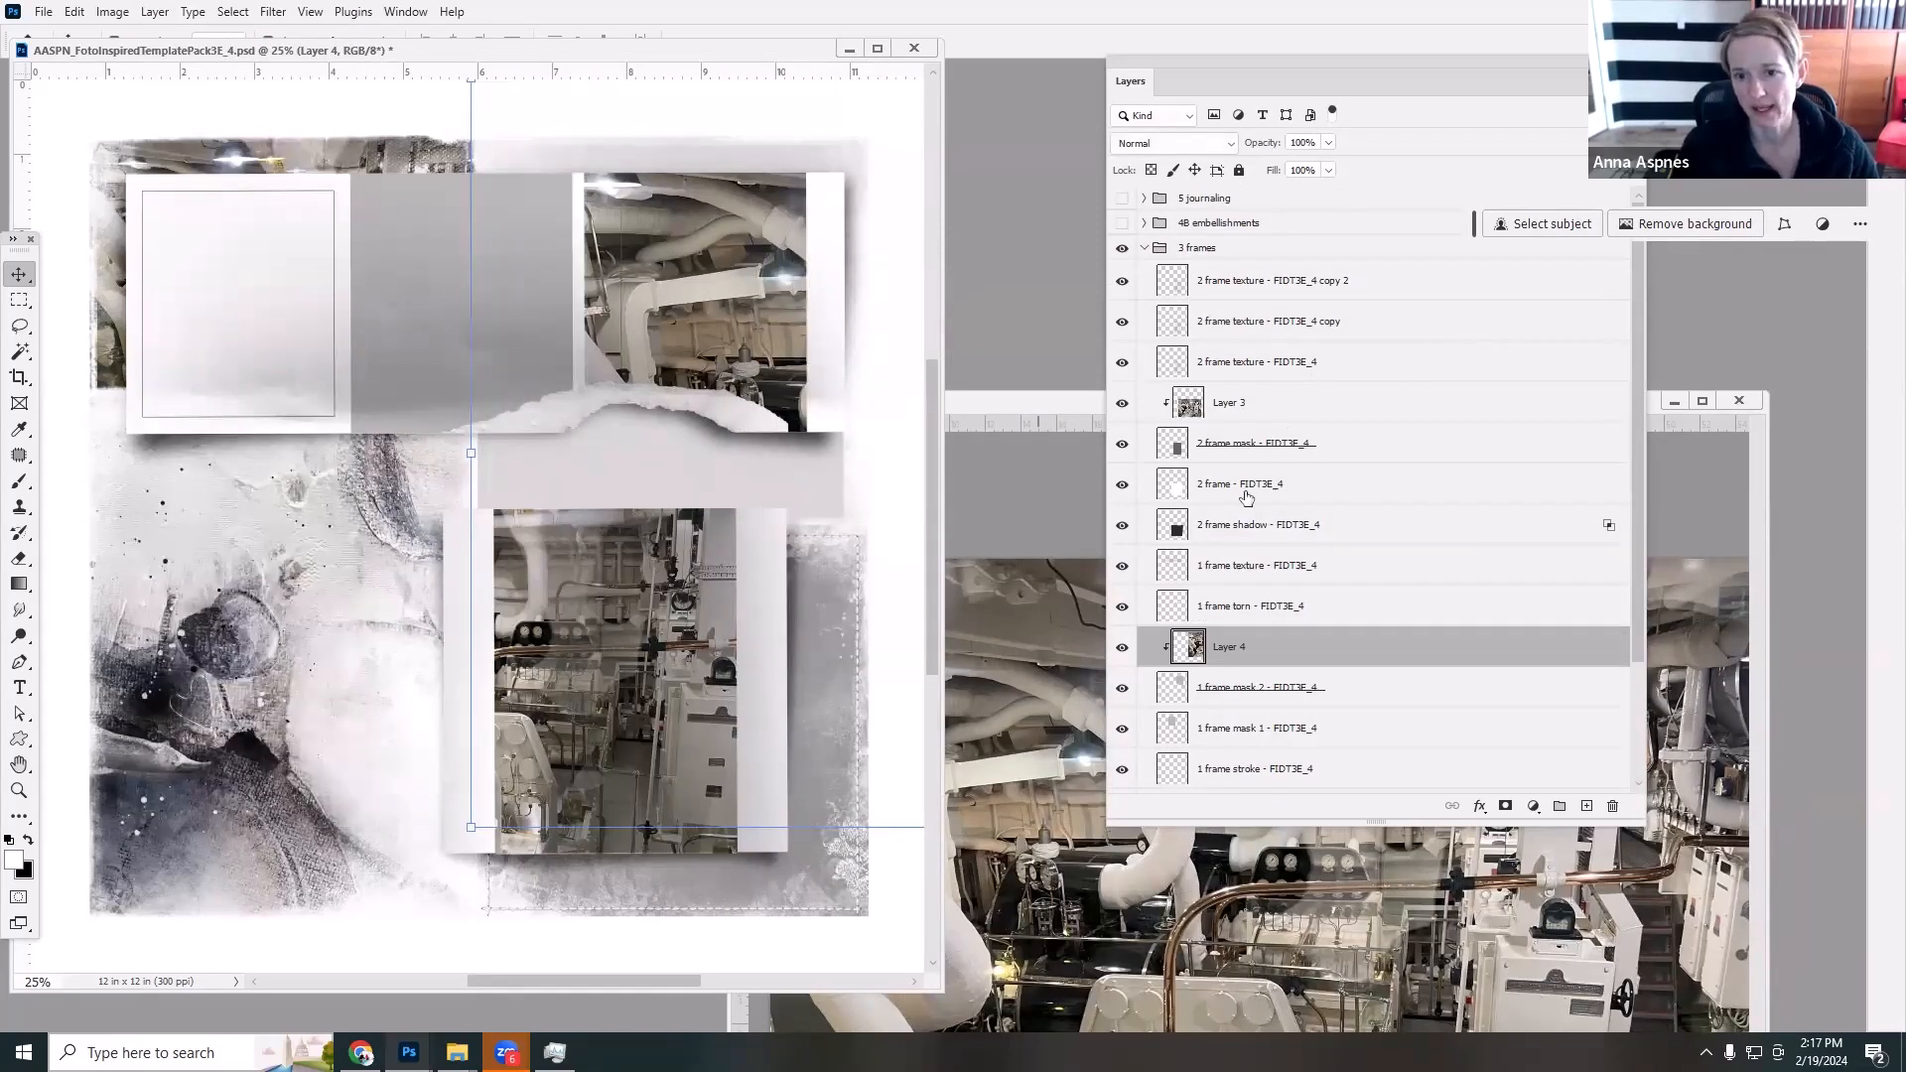
Duplicate the 1 frame texture layer, then collapse the 3 frames group and show the 4A embellishments group.
left_click_drag(1196, 567, 1590, 806)
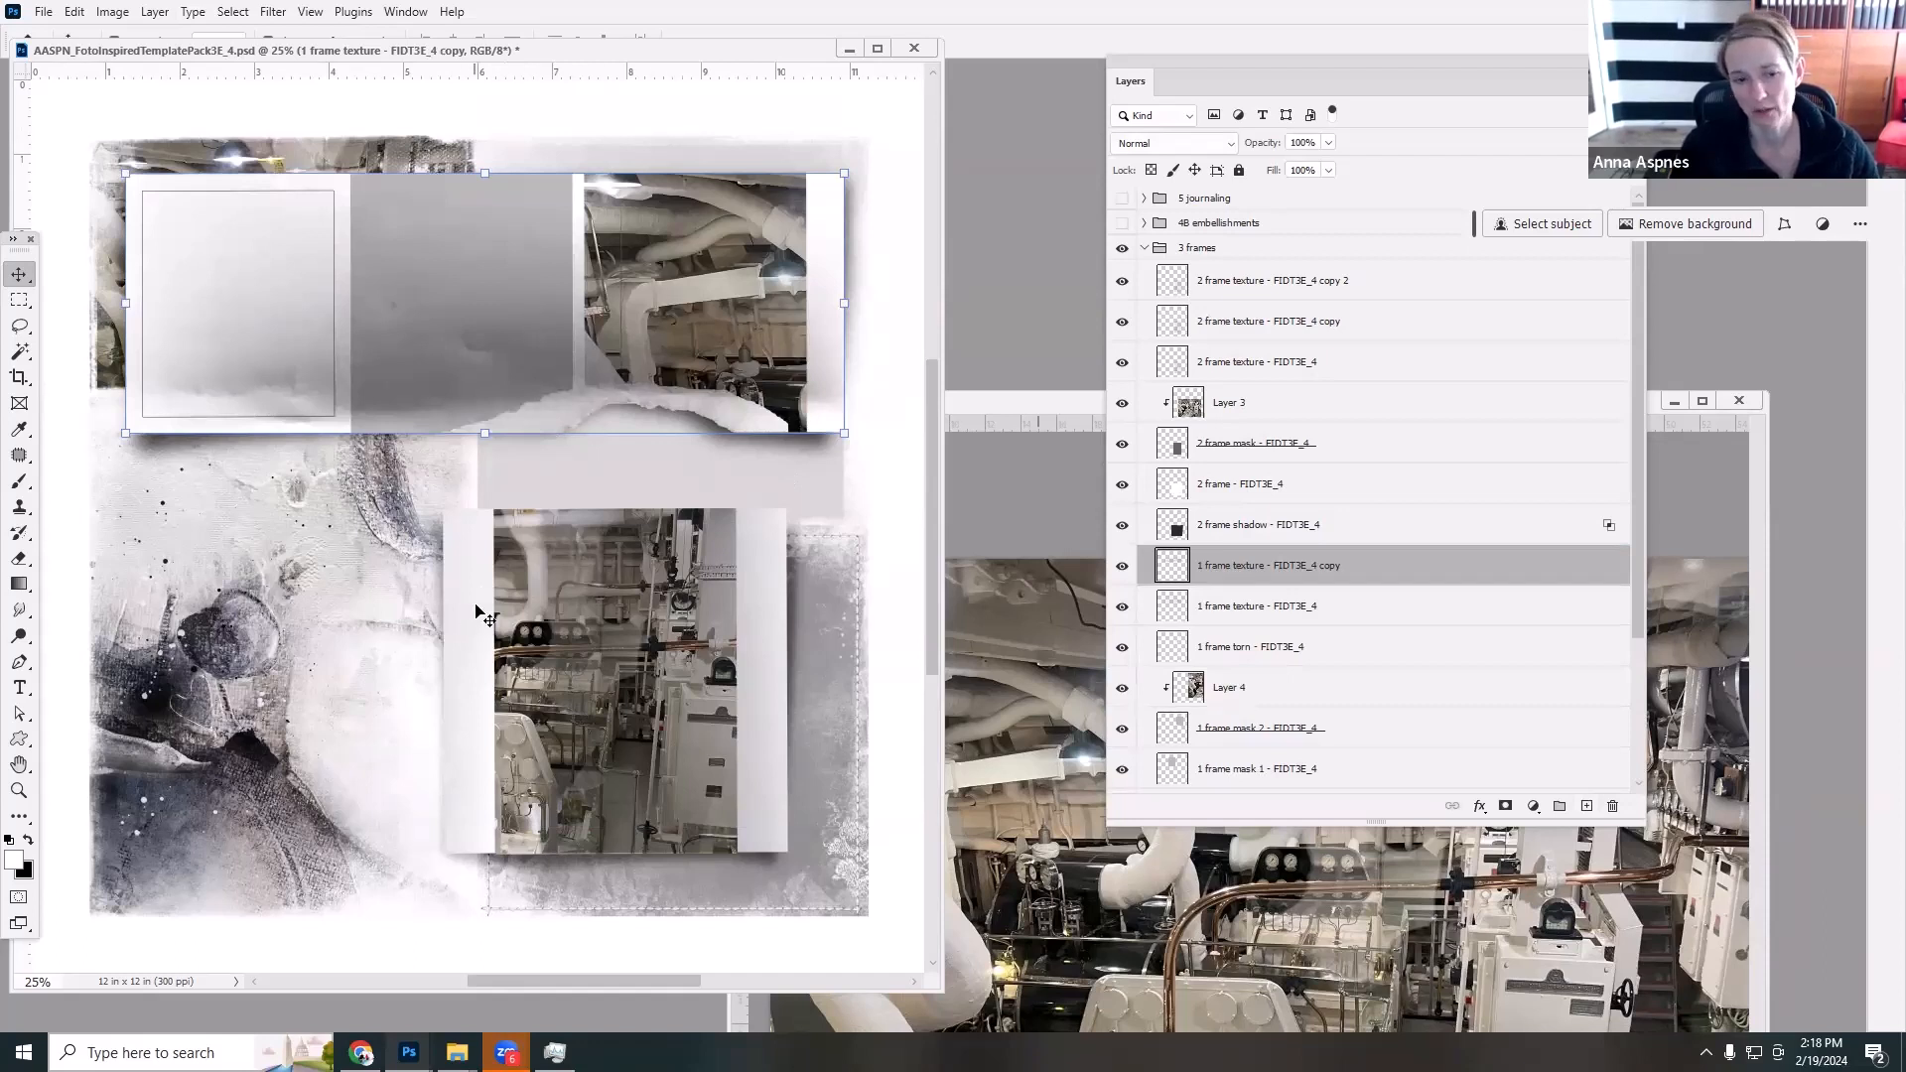
left_click_drag(627, 52, 738, 45)
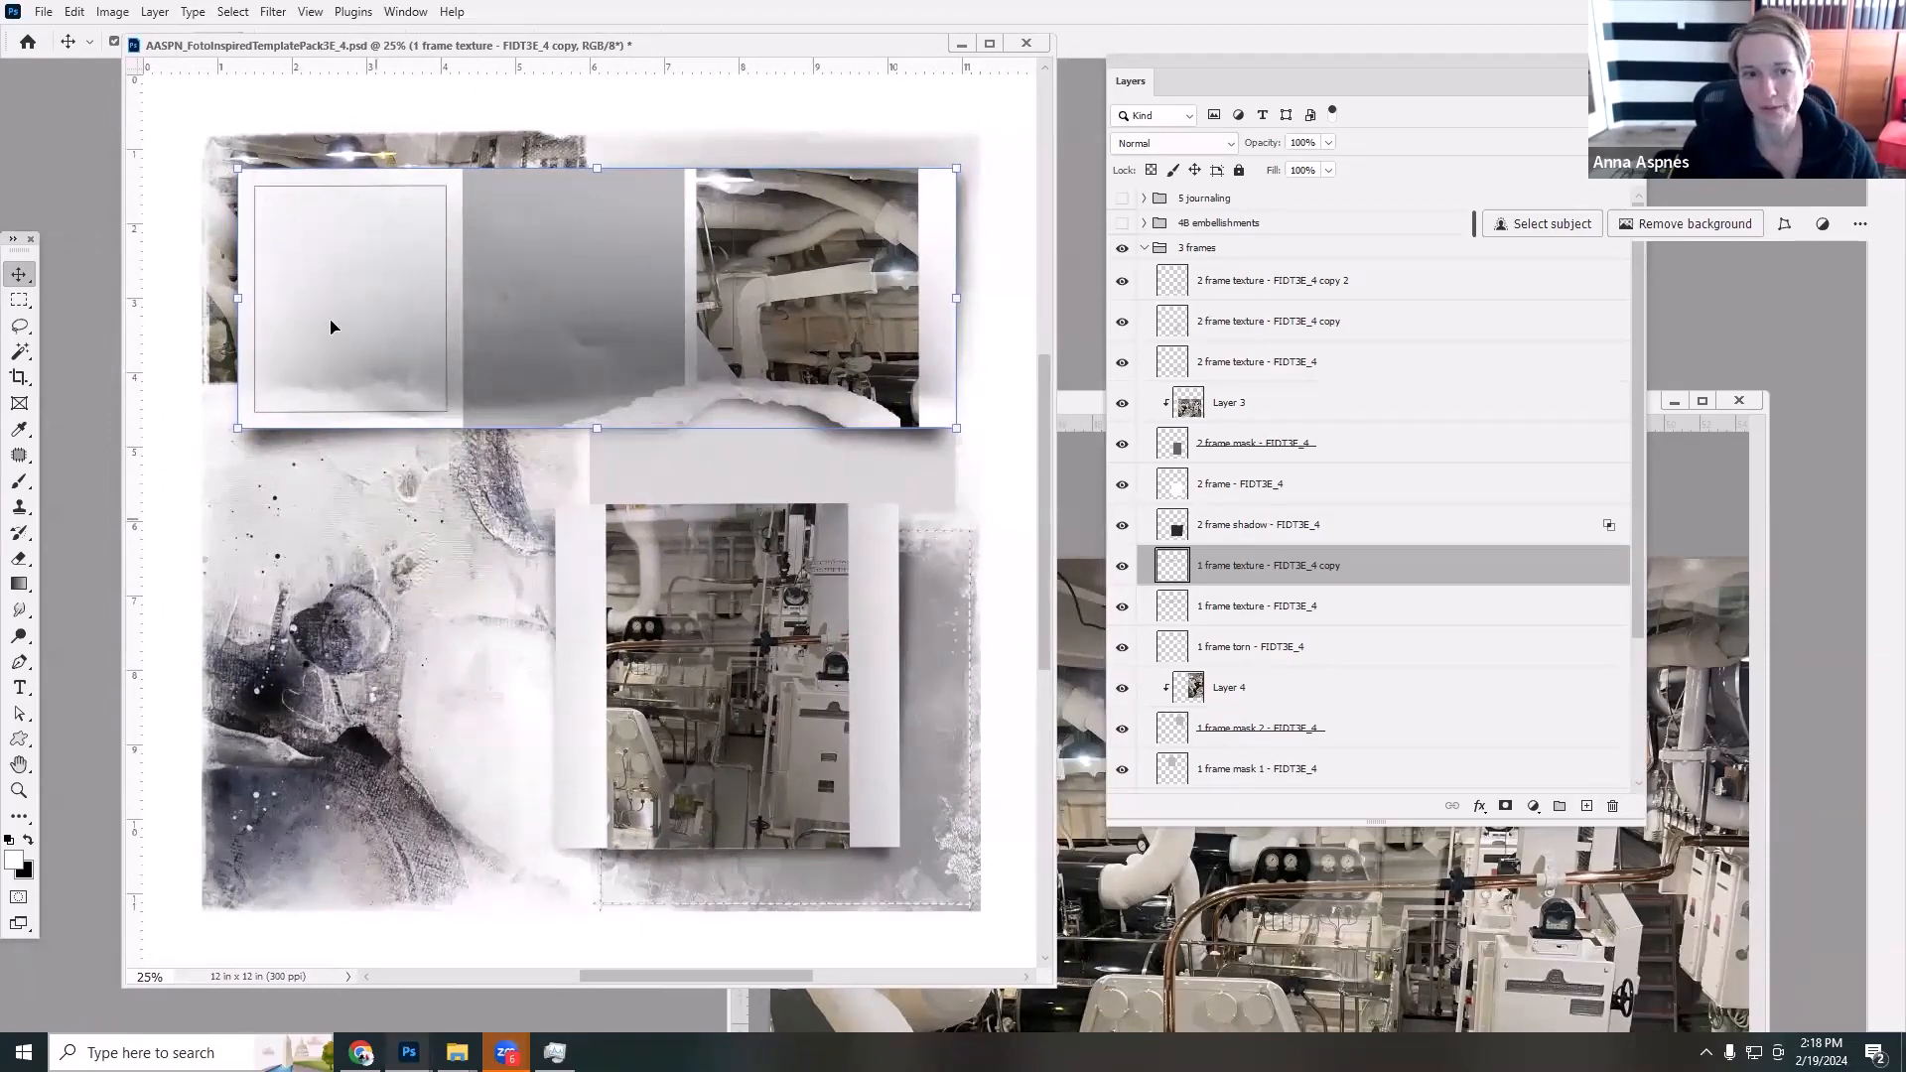
left_click(1145, 249)
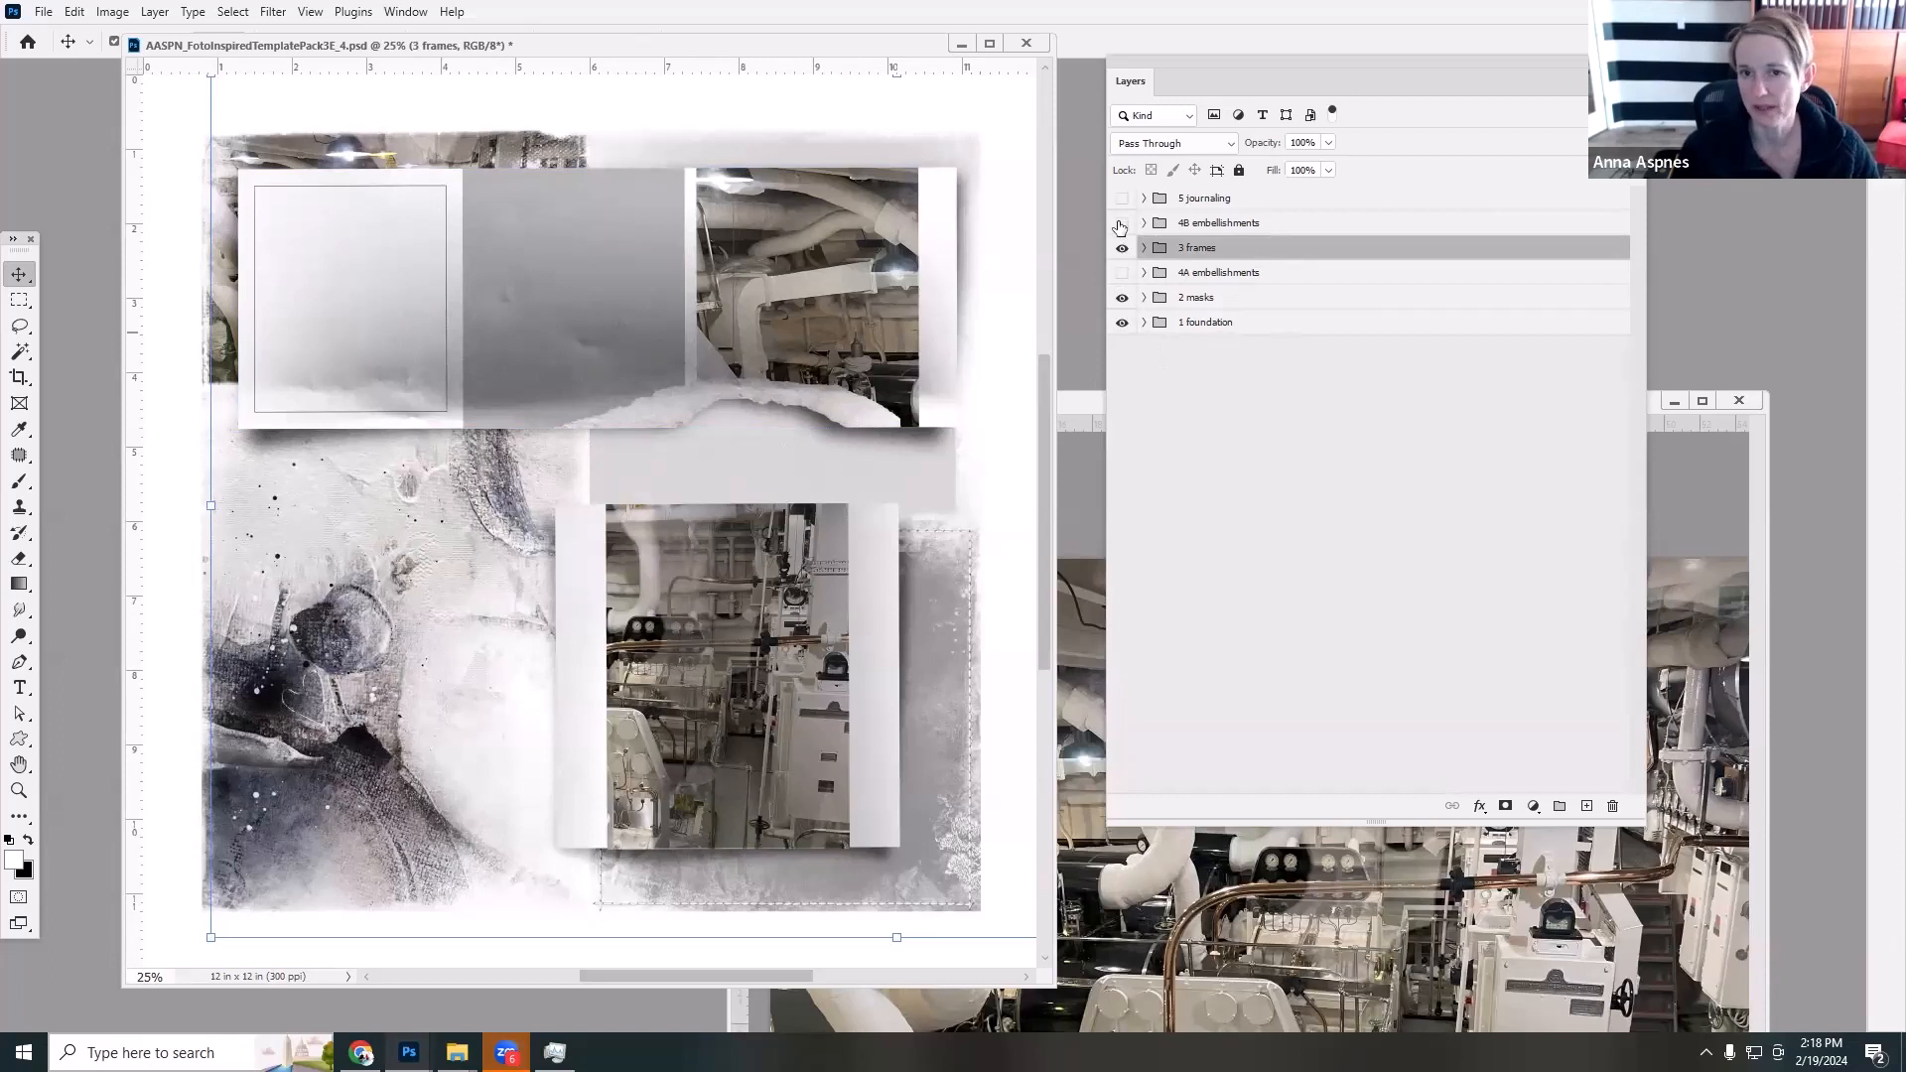
left_click(1122, 274)
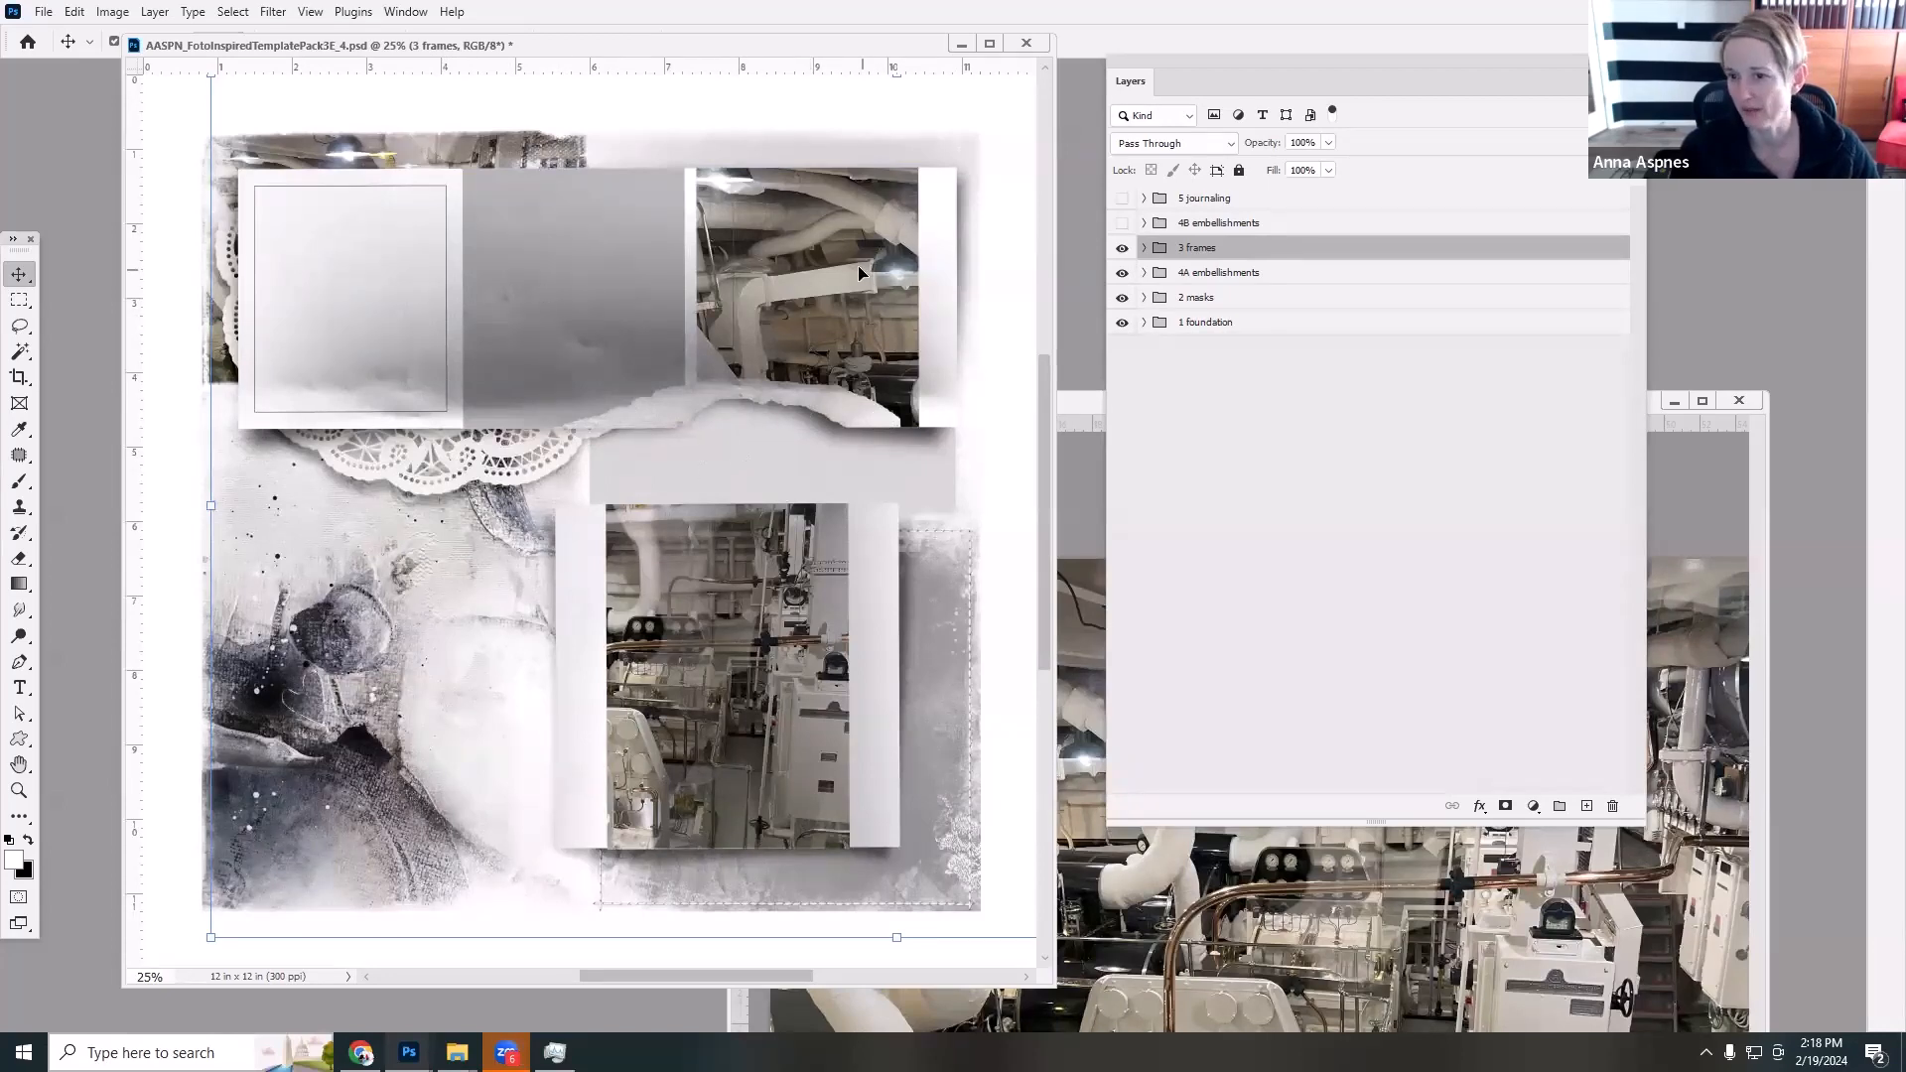
Reduce the opacity of the 1 frame texture copy layer in the 3 frames group to 26%.
left_click(1144, 248)
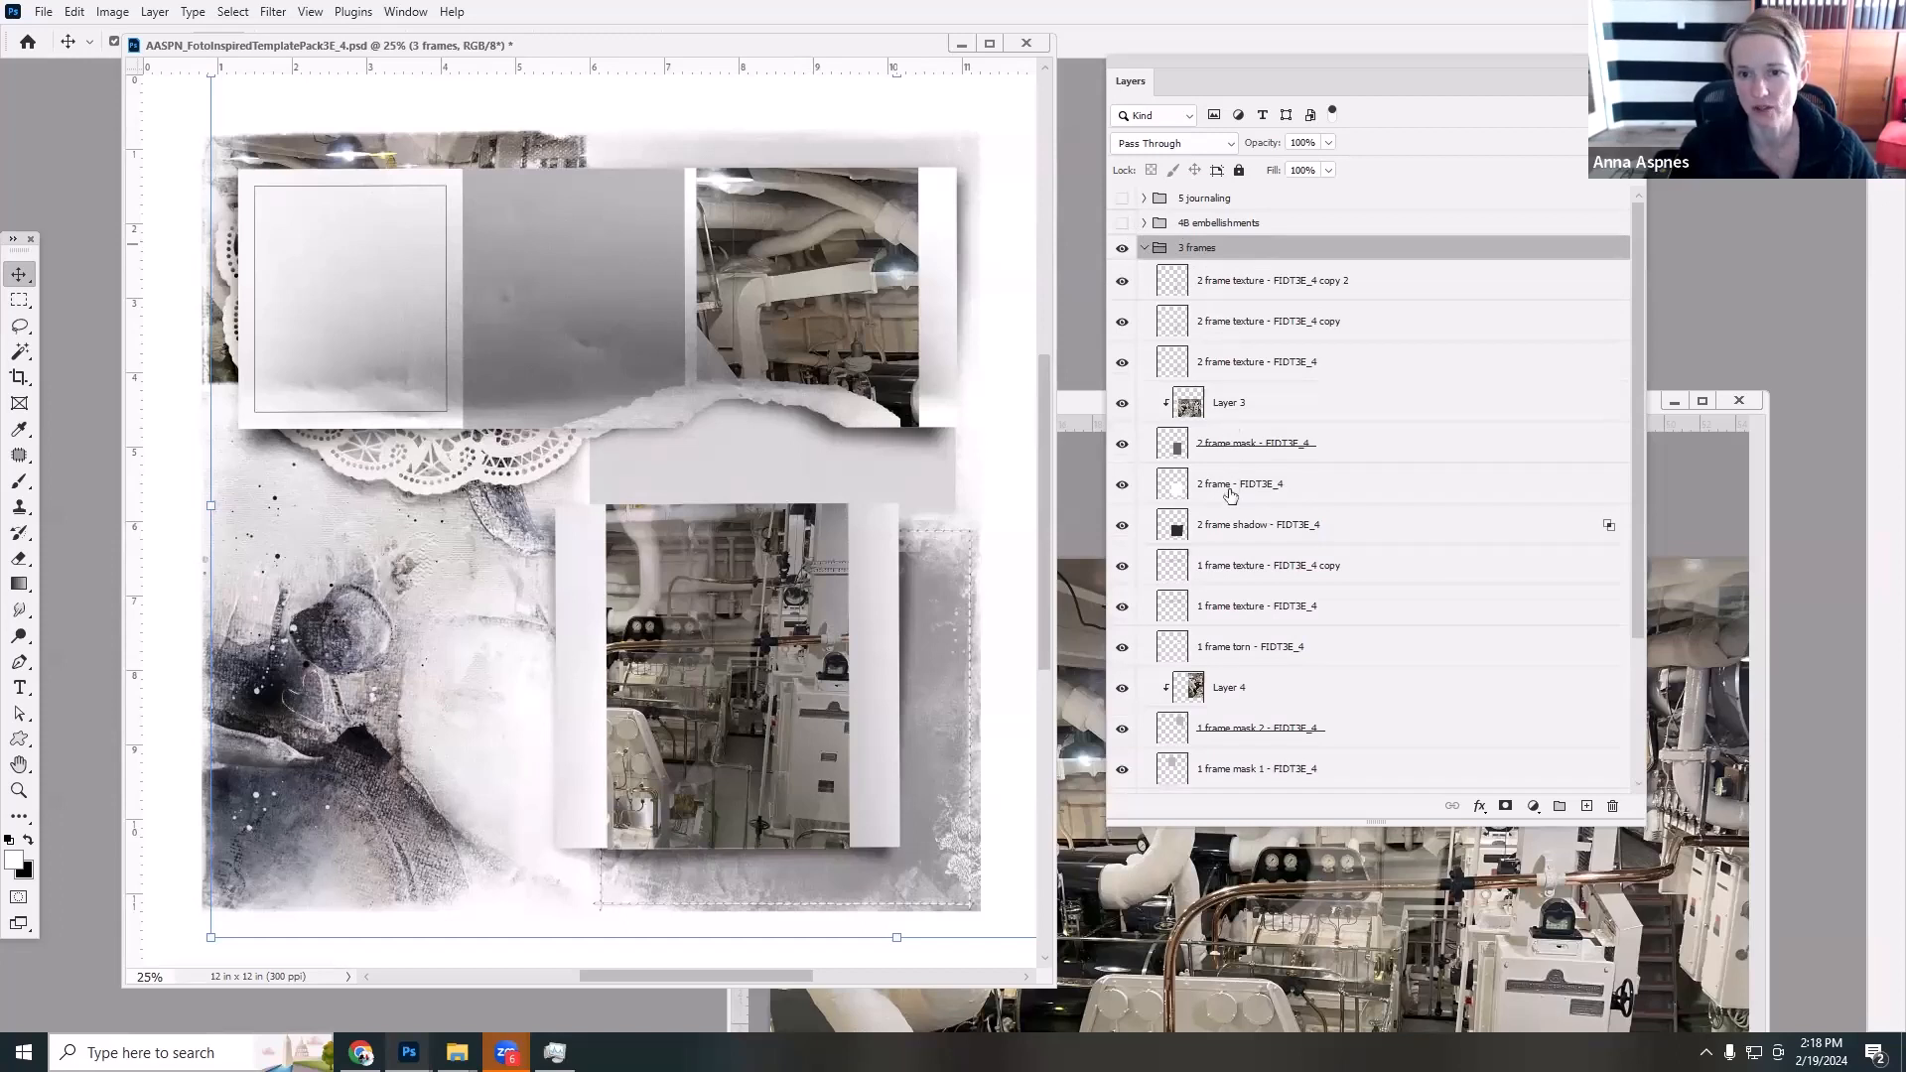
left_click(1222, 566)
left_click(1328, 143)
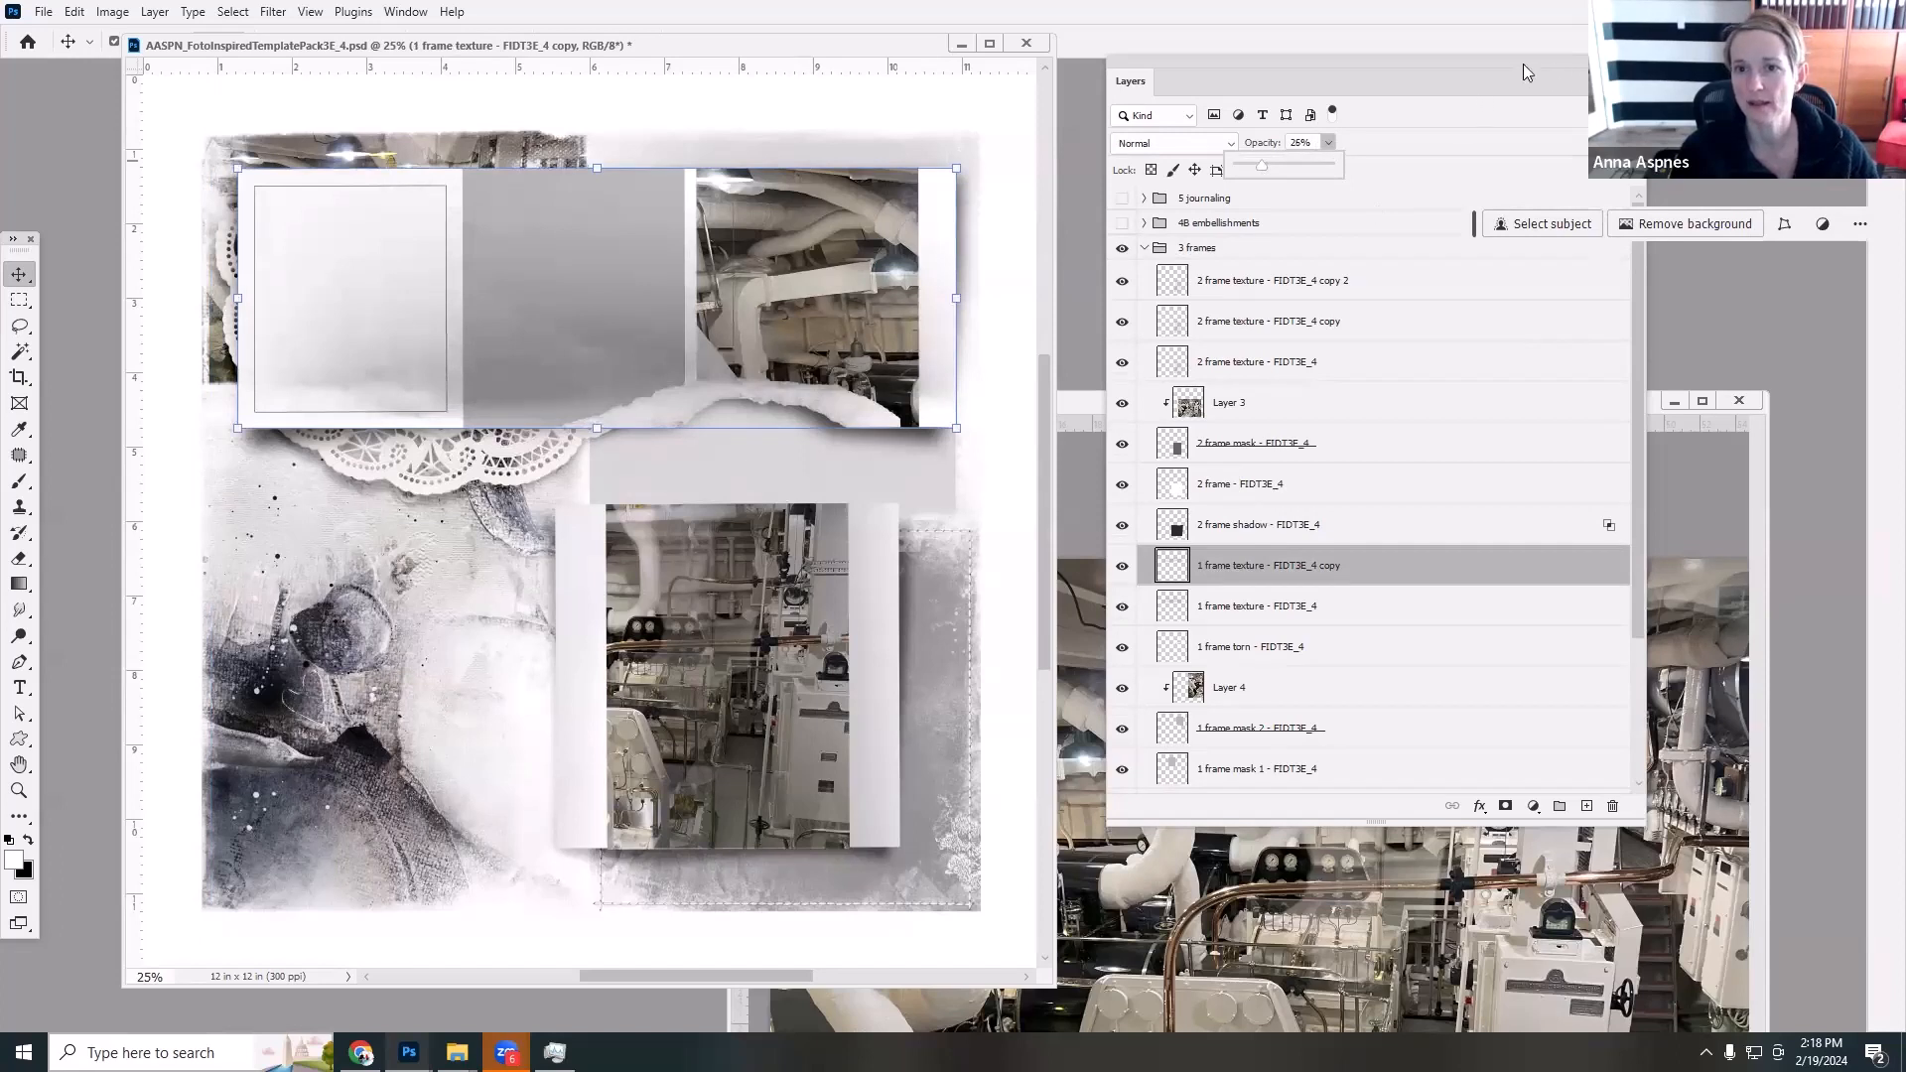
mouse_move(1225, 70)
left_mouse_down()
mouse_move(1520, 69)
mouse_move(1203, 77)
left_mouse_up()
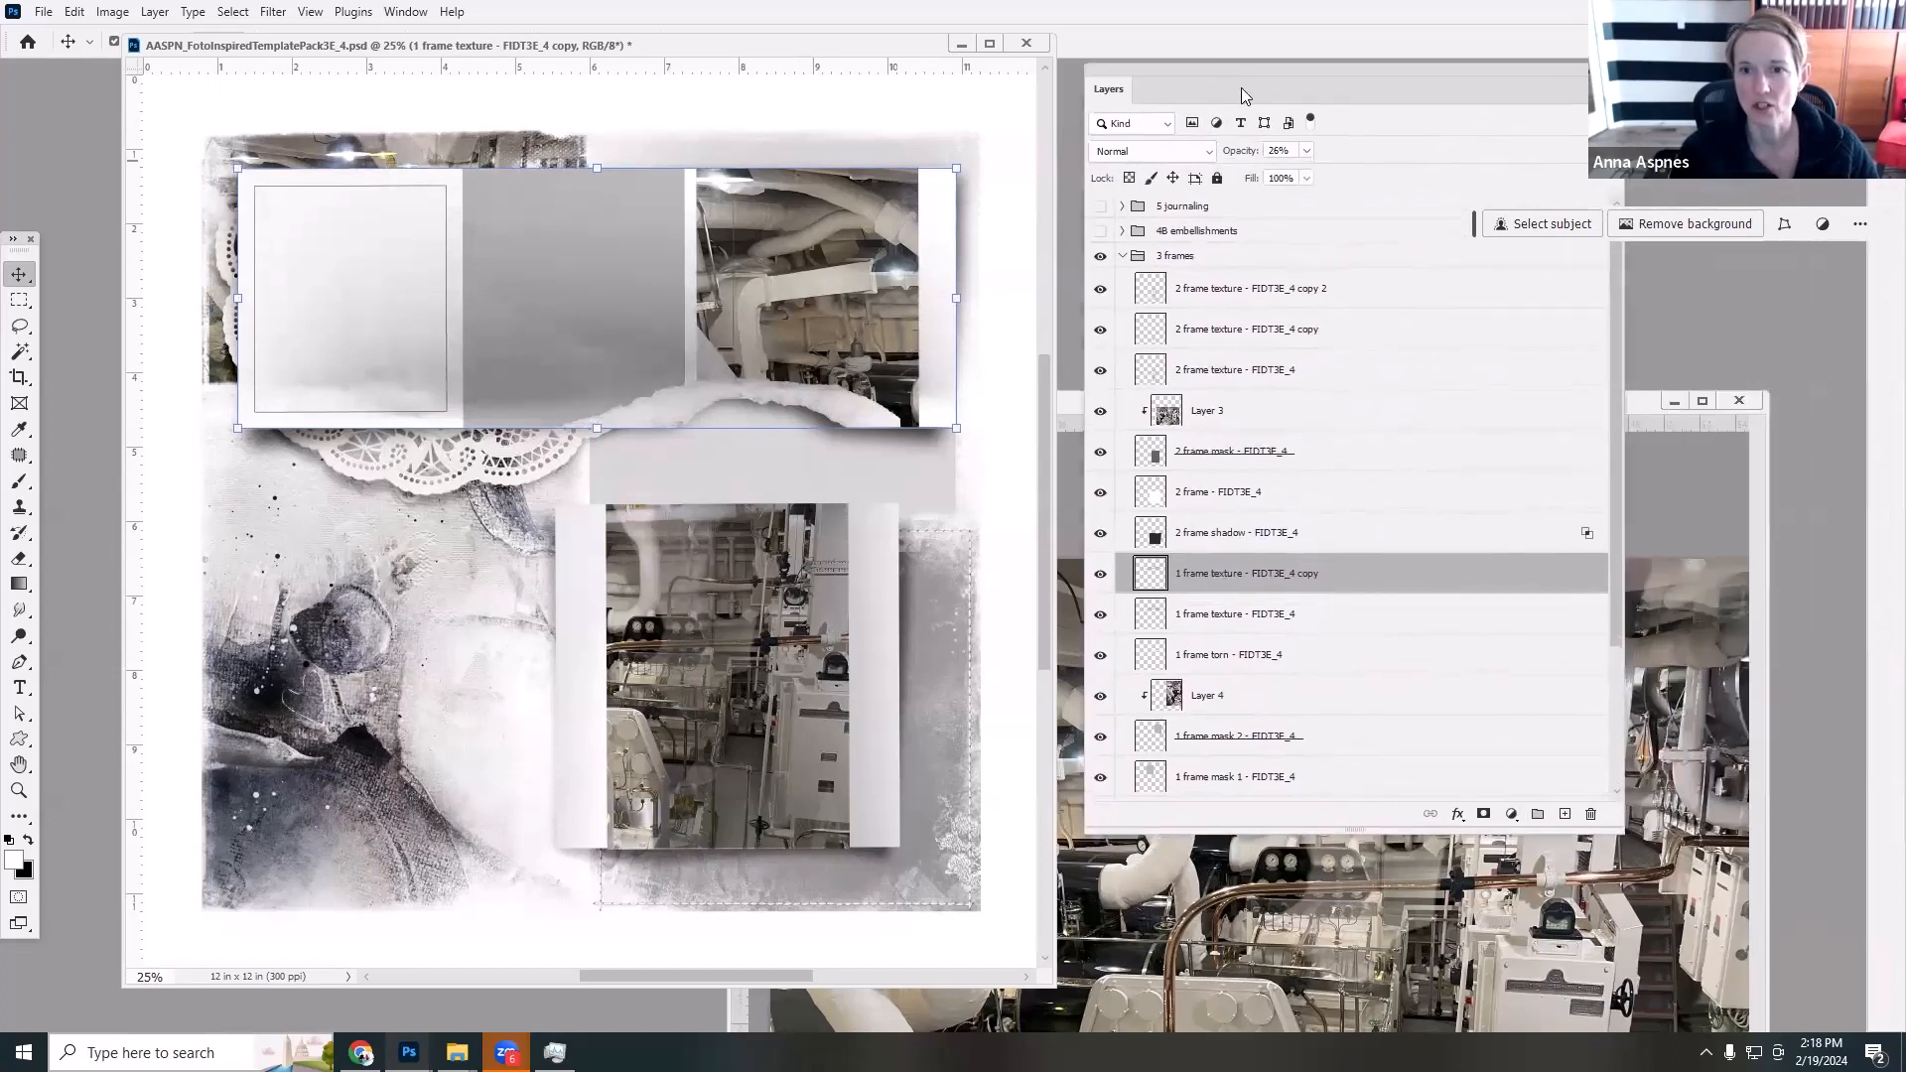
Collapse the 3 frames group and show the 4B embellishments and 5 journaling groups.
left_click(1123, 257)
left_click(1180, 282)
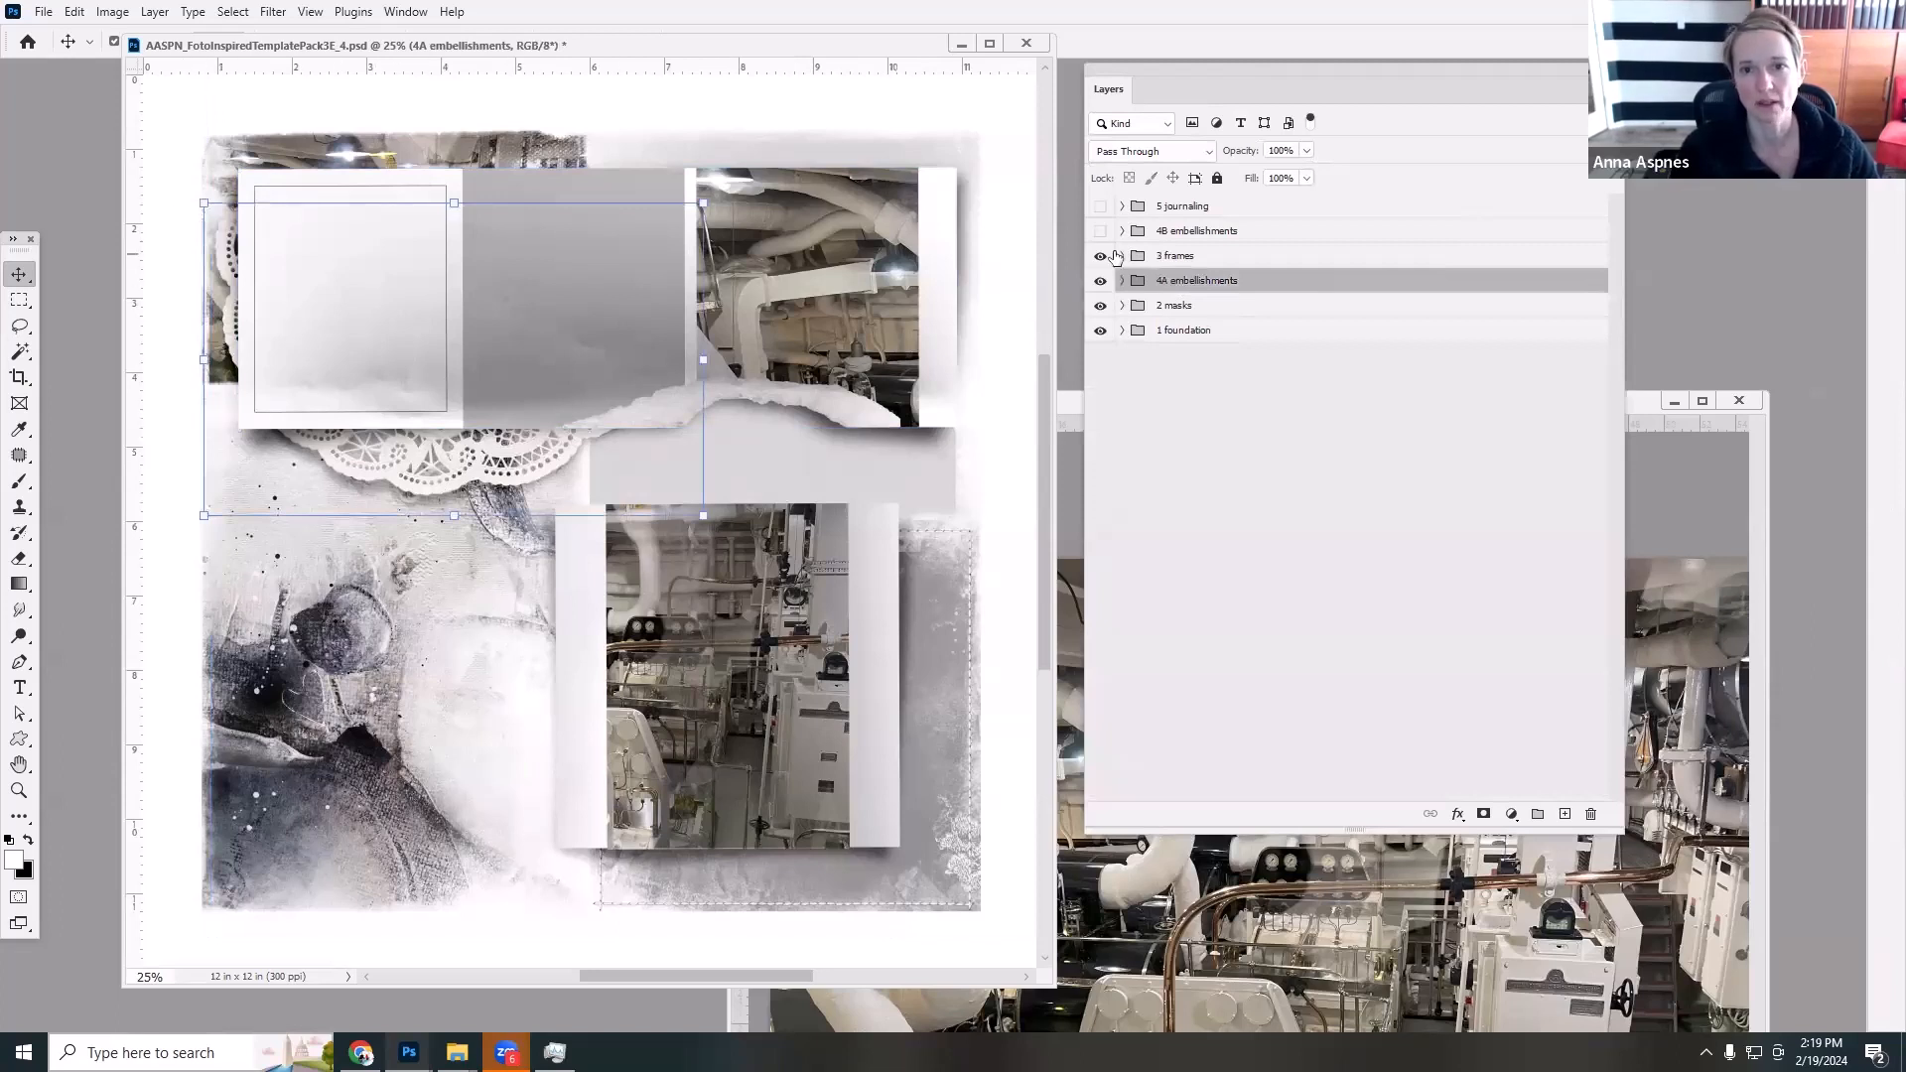
left_click(1173, 233)
left_click(1099, 231)
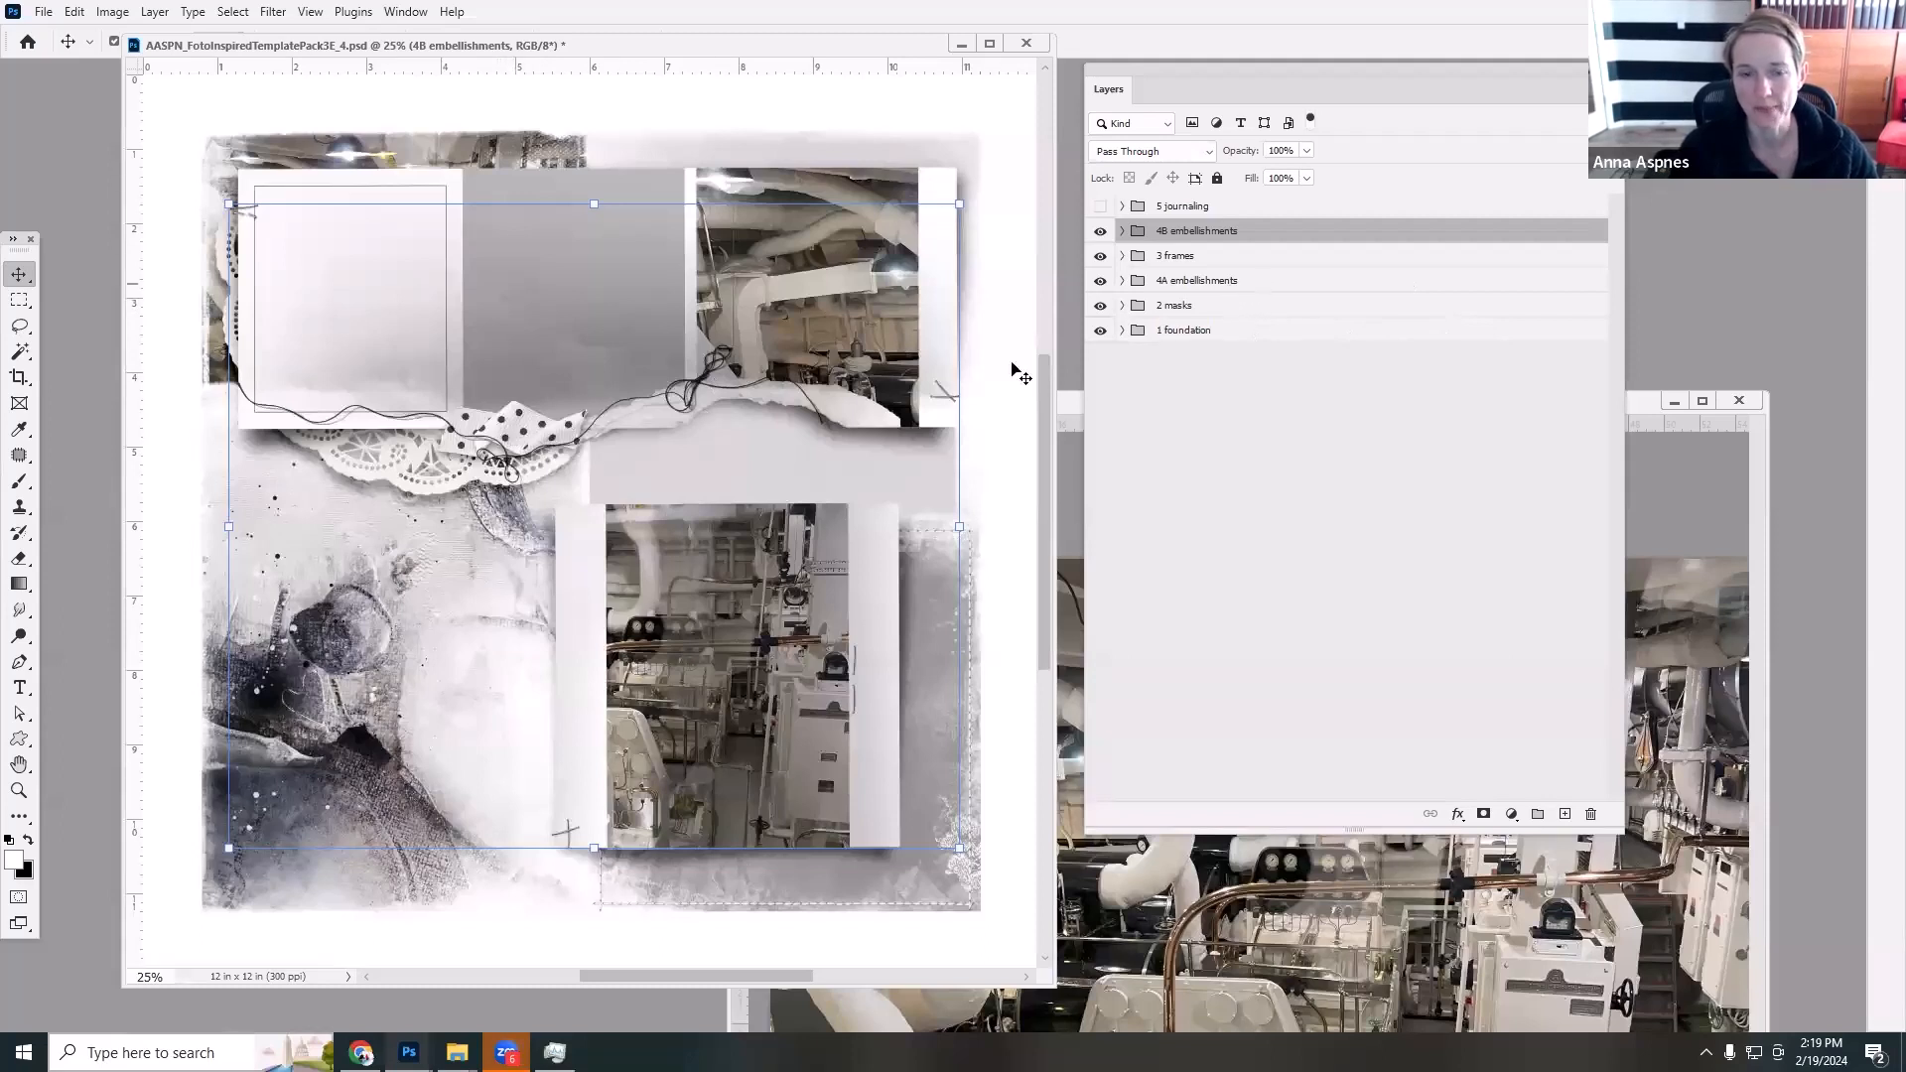
left_click(1178, 213)
left_click(1102, 208)
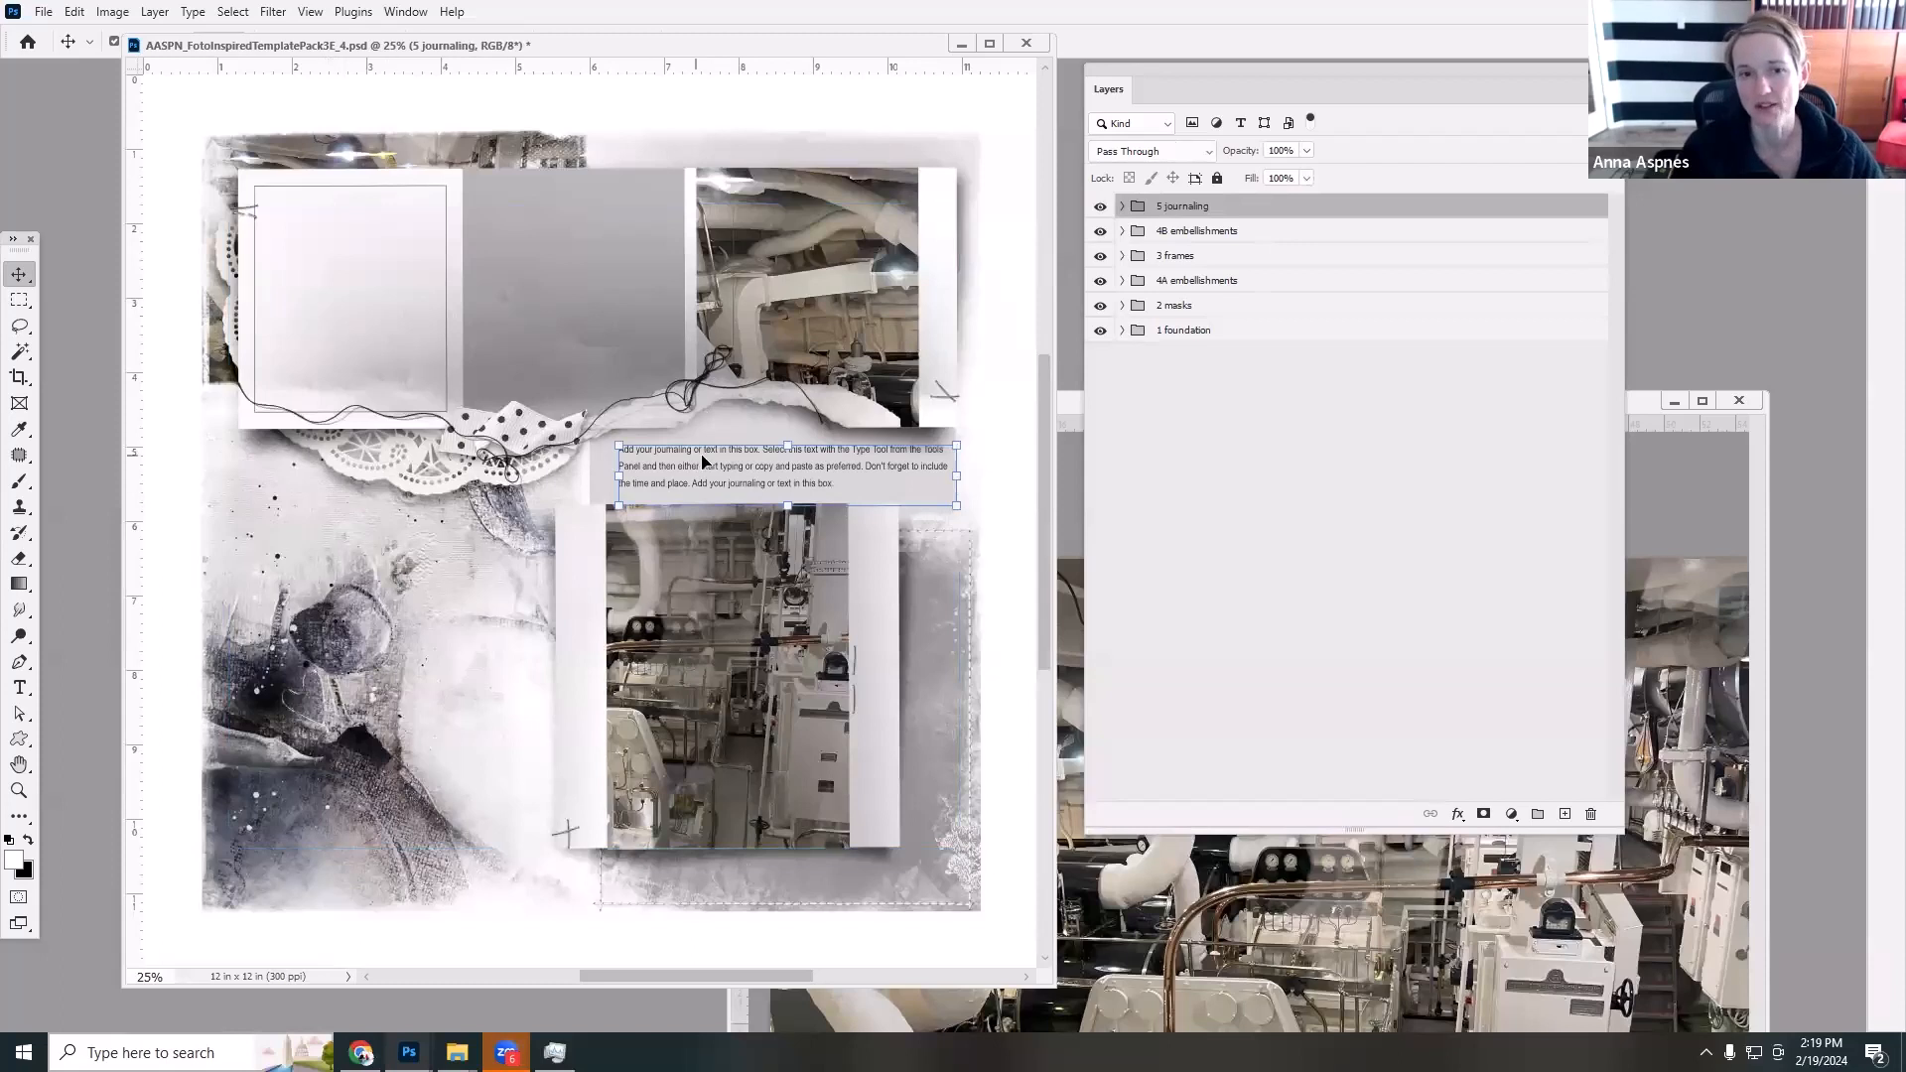
Replace all the placeholder text in the journaling text box with two lines of random filler characters.
left_click(20, 688)
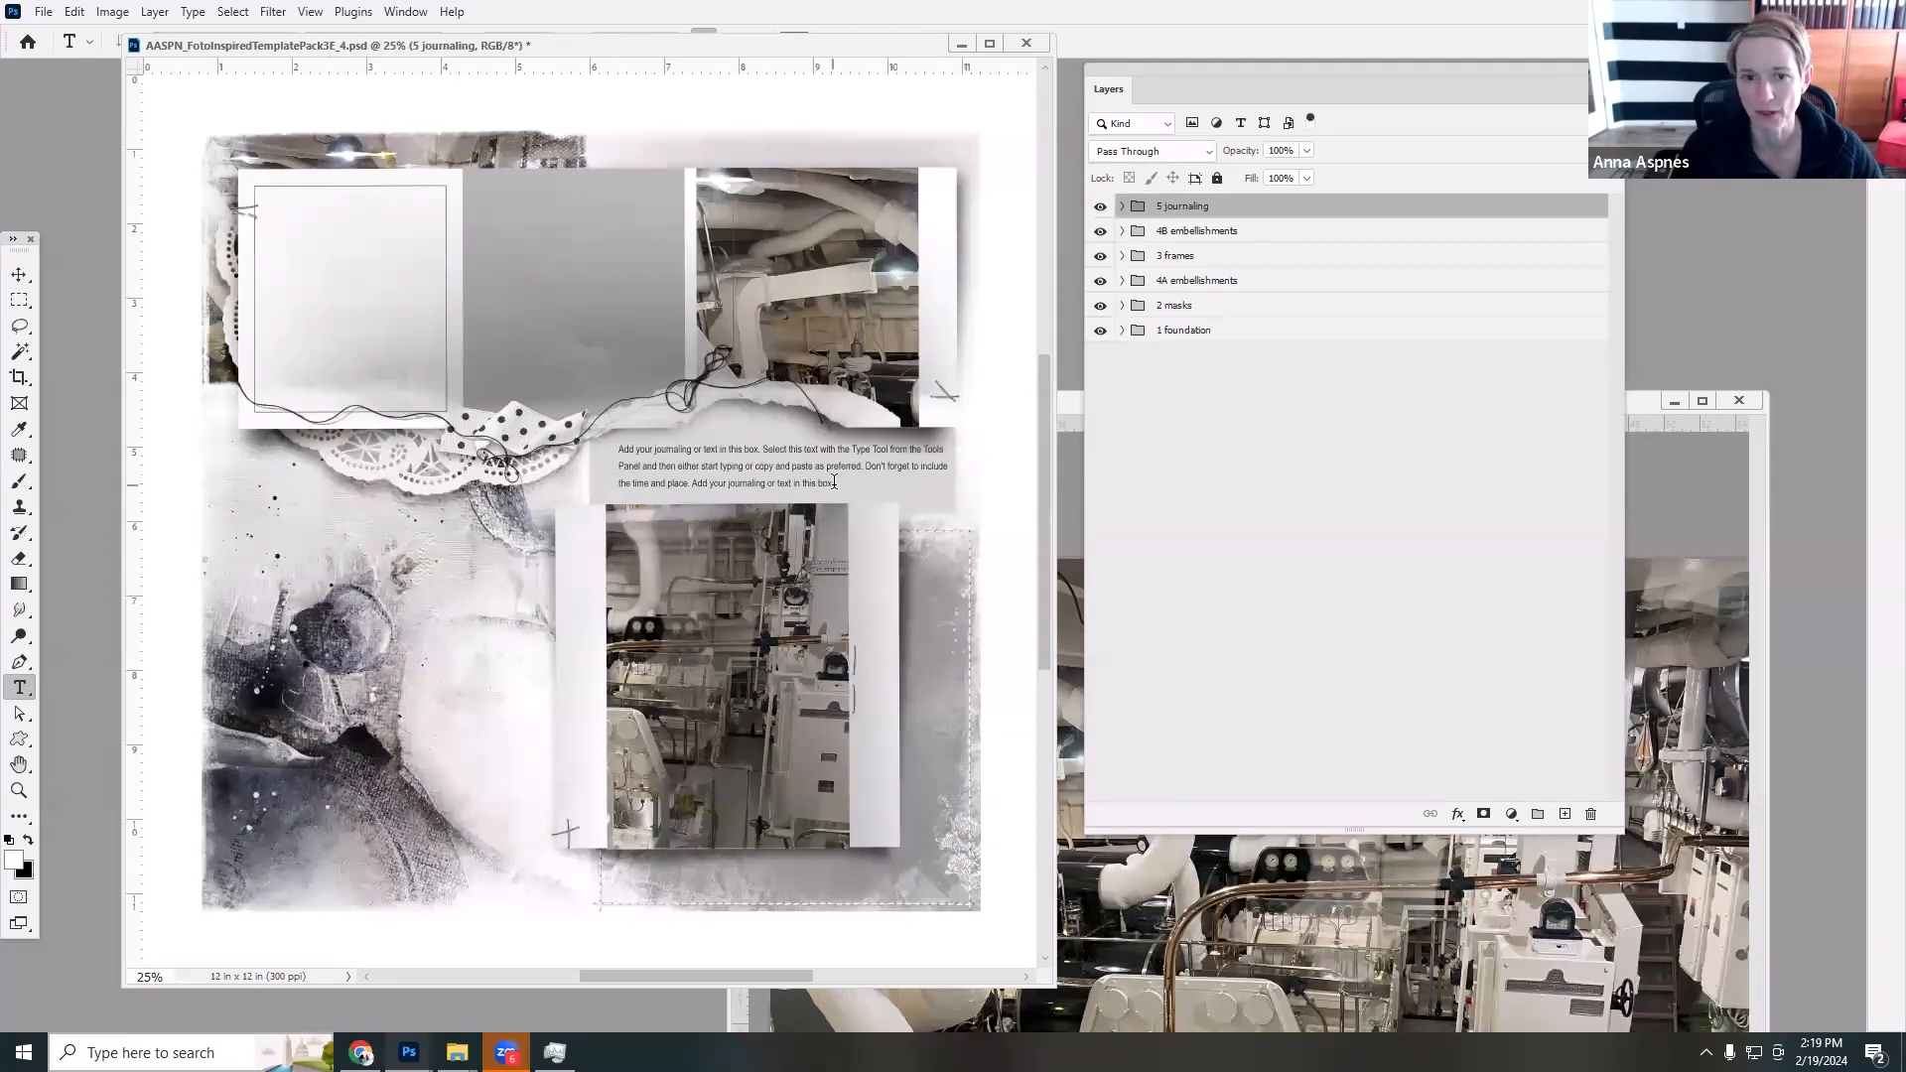
left_click_drag(834, 485, 599, 440)
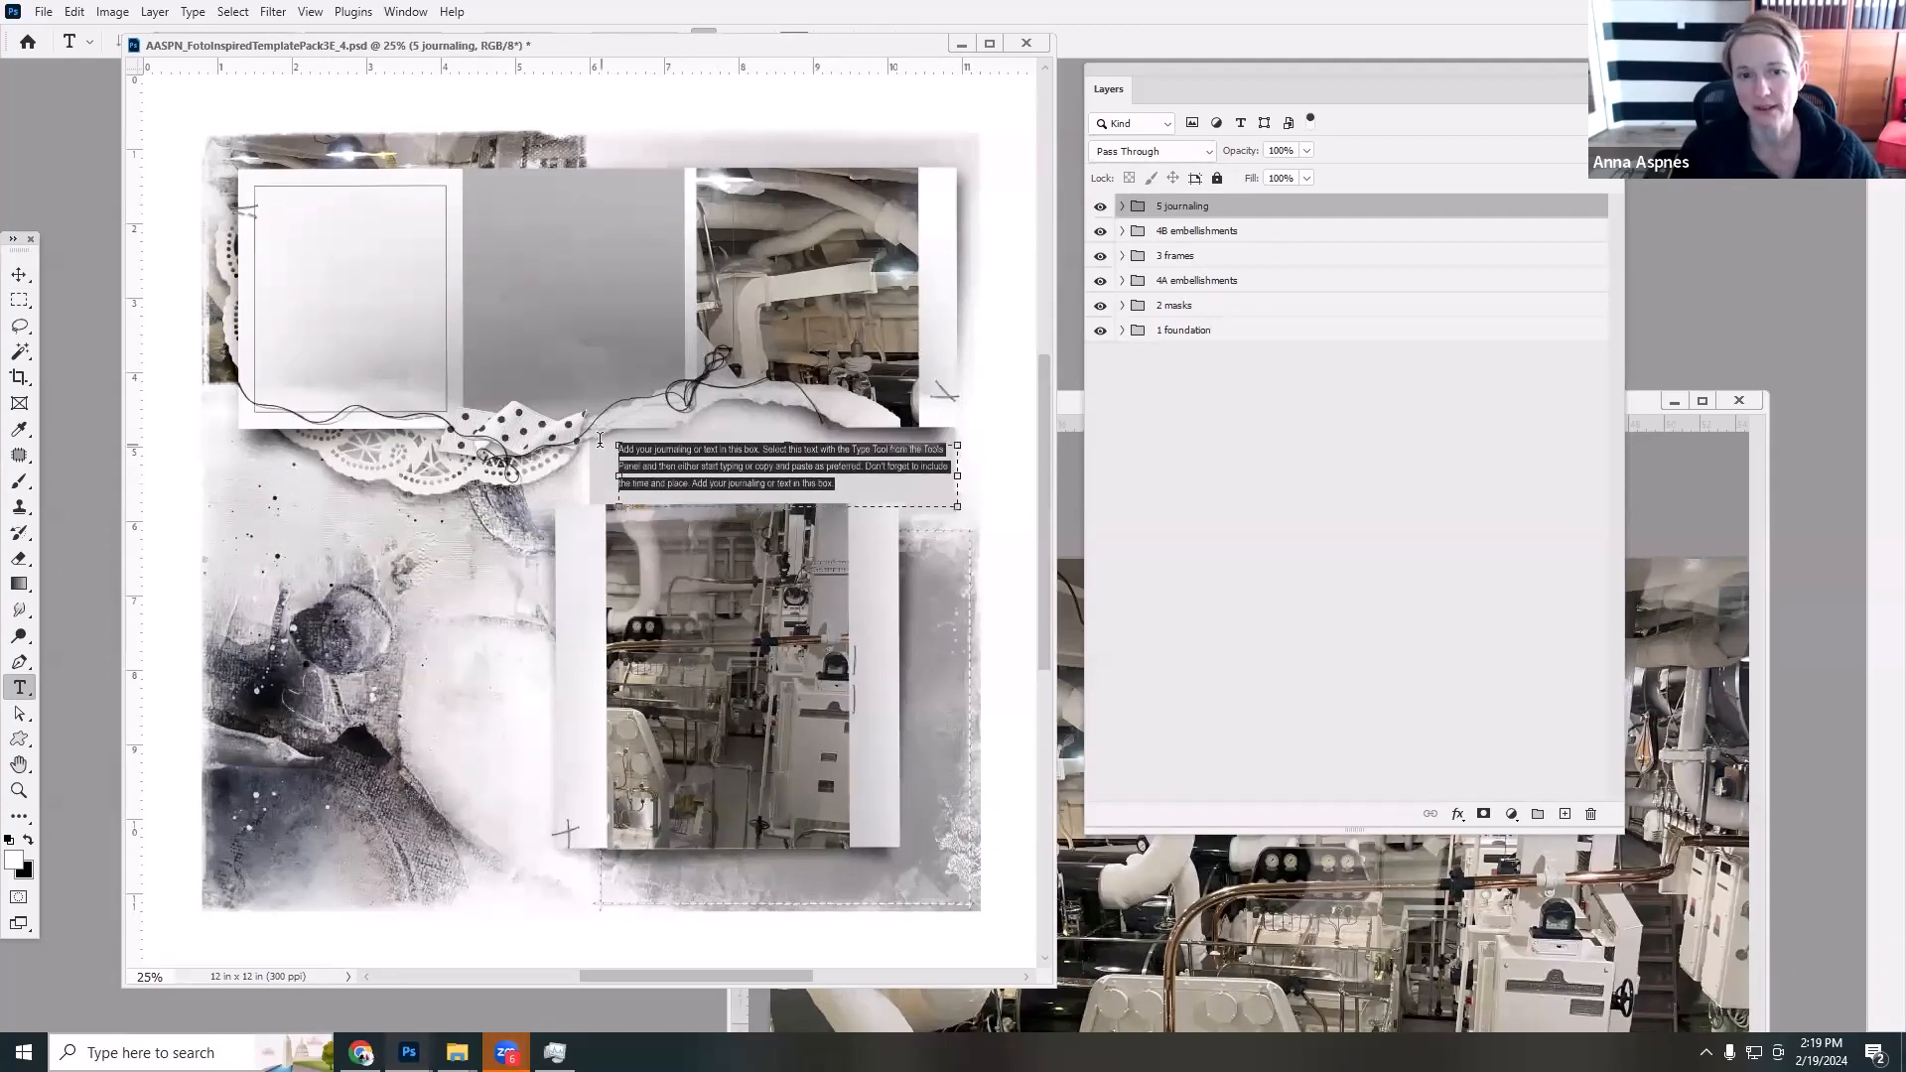
type("kajfkafg kfd")
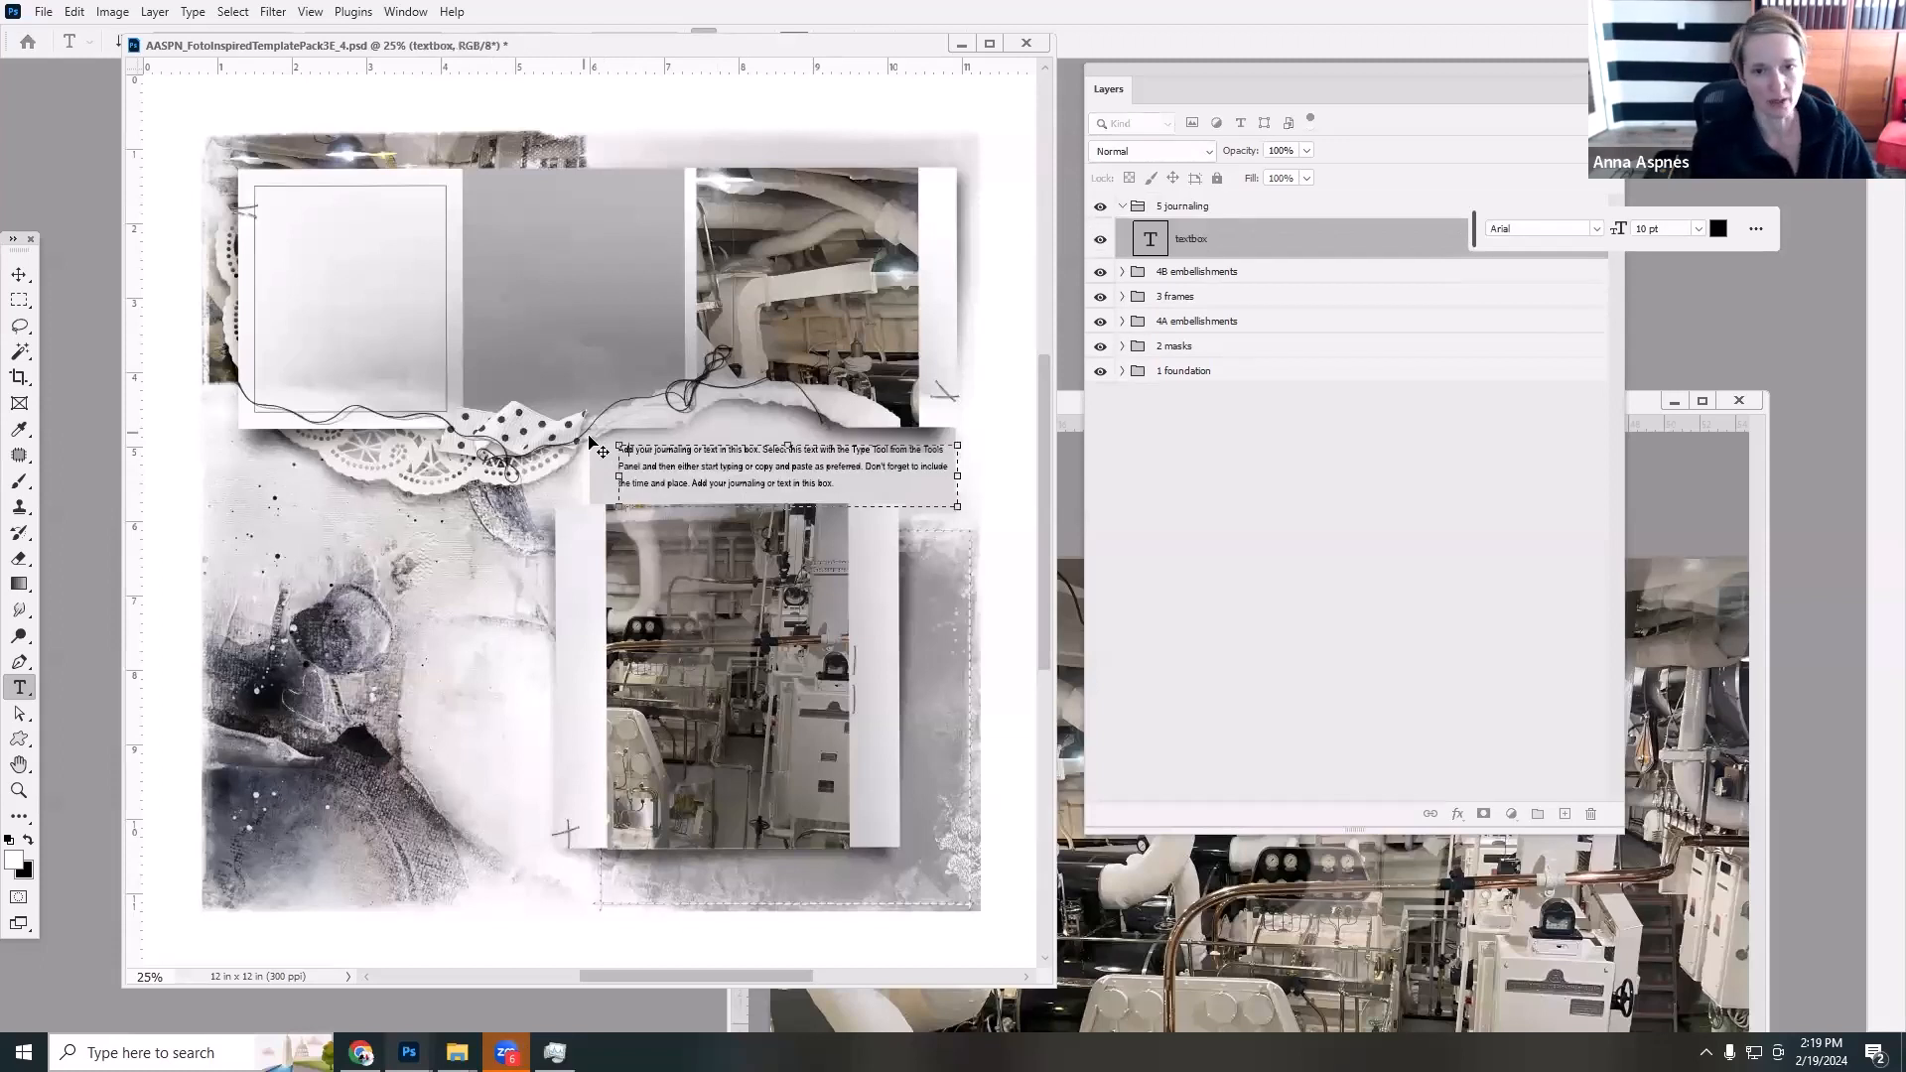
type("g fkg kfg")
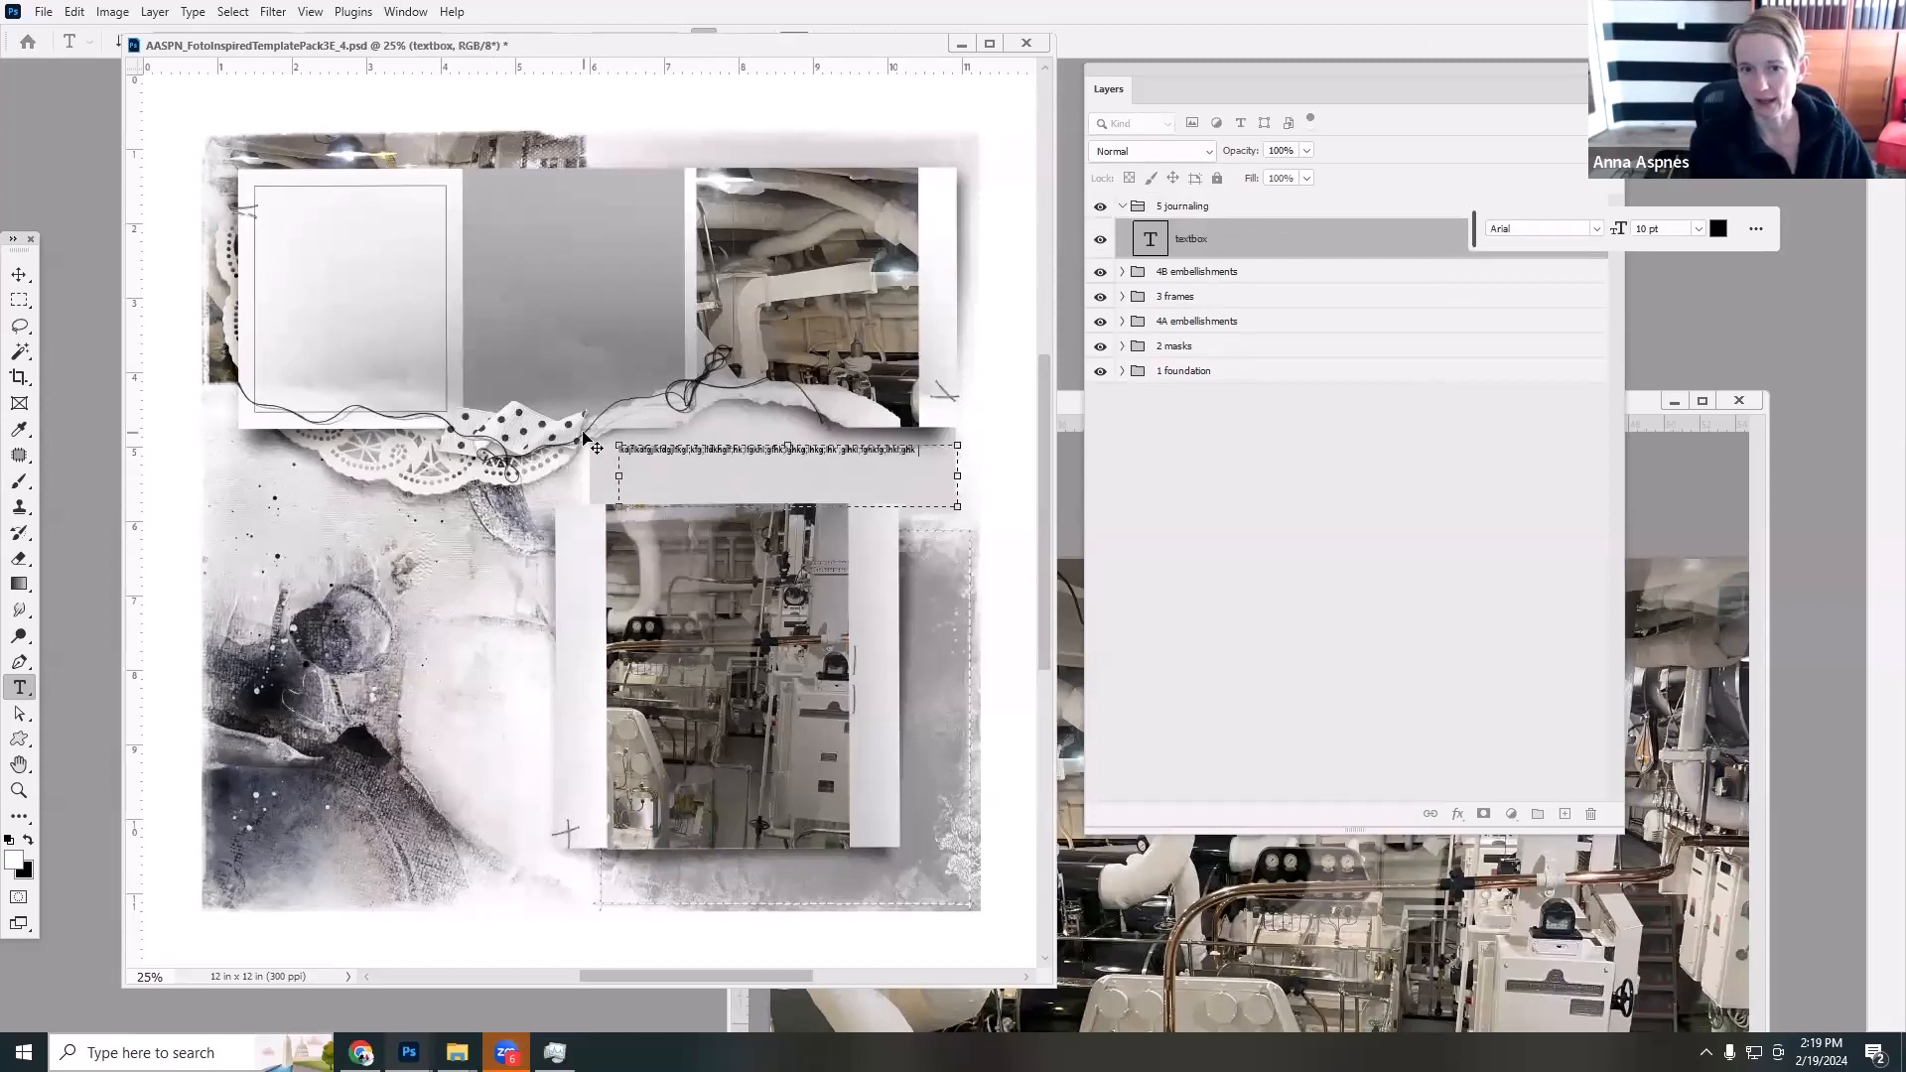
type("kgfh;kg'hk ")
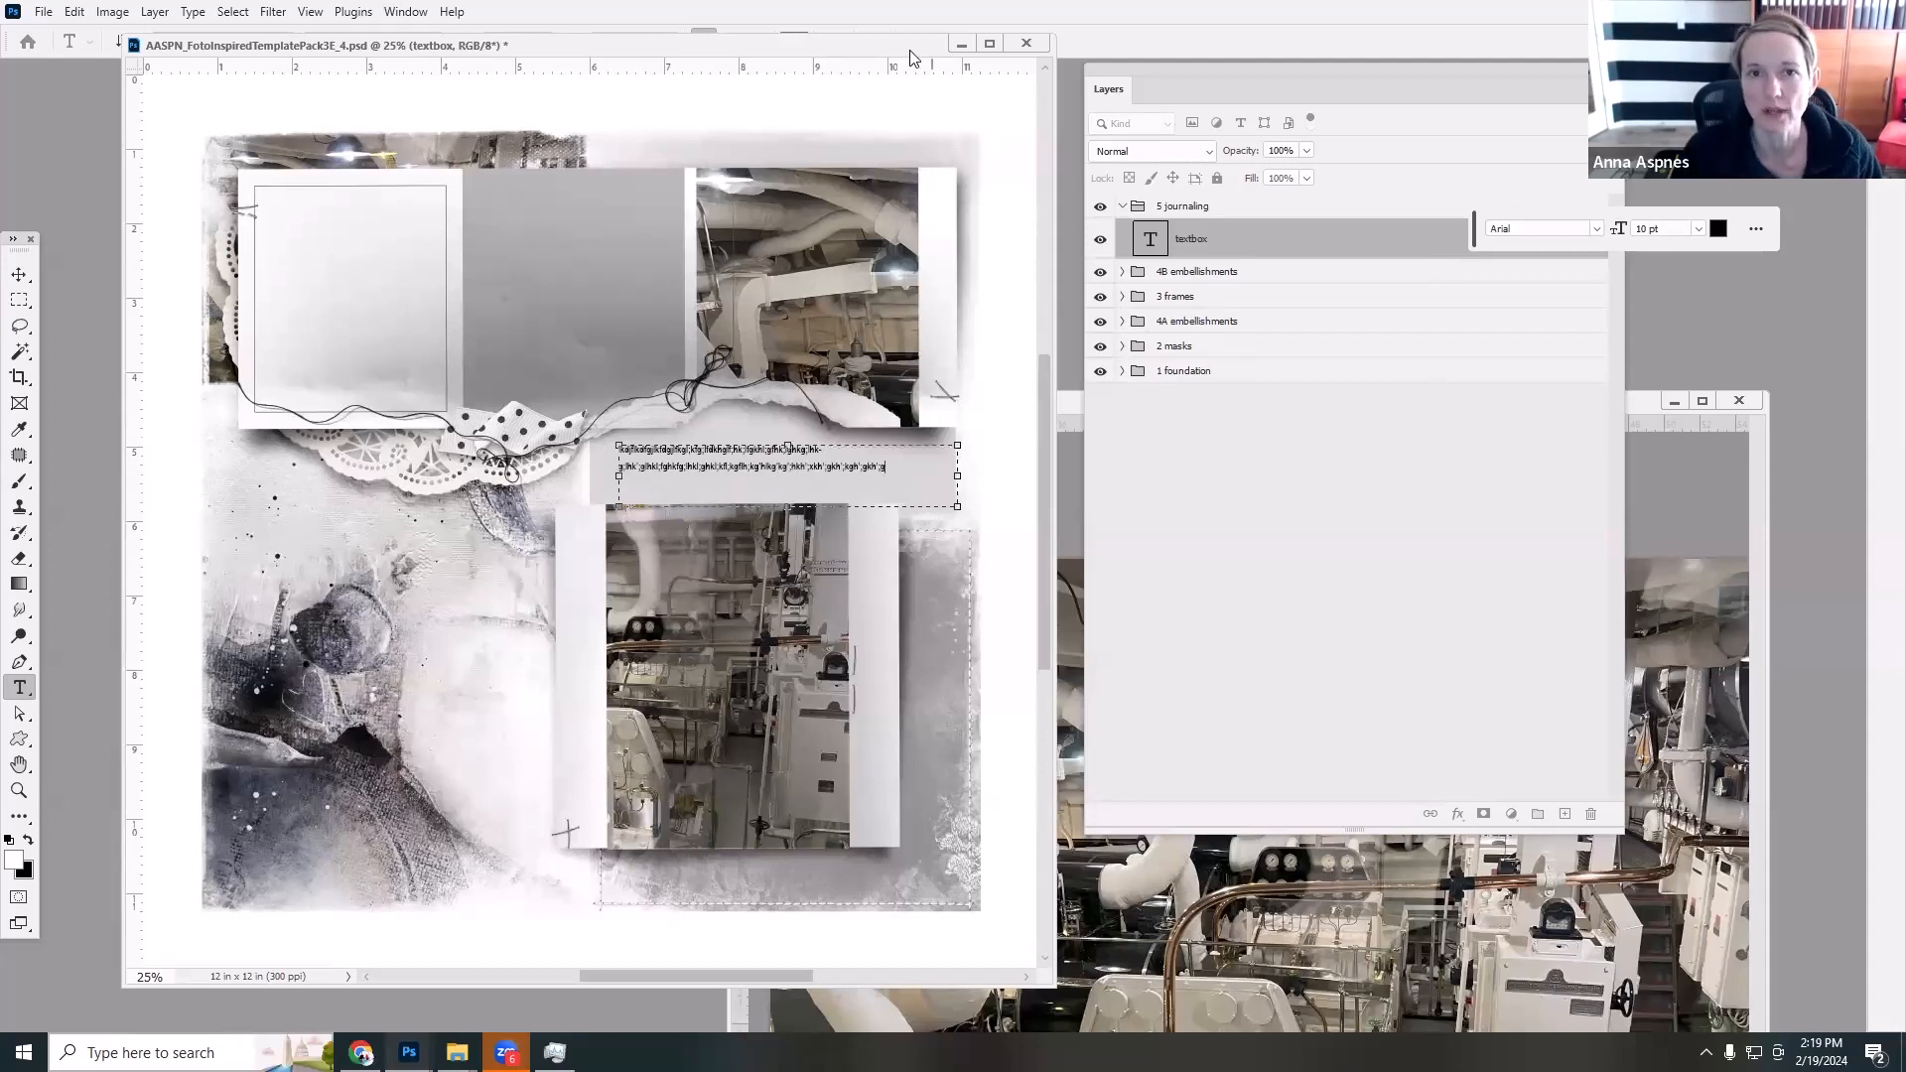
type("g")
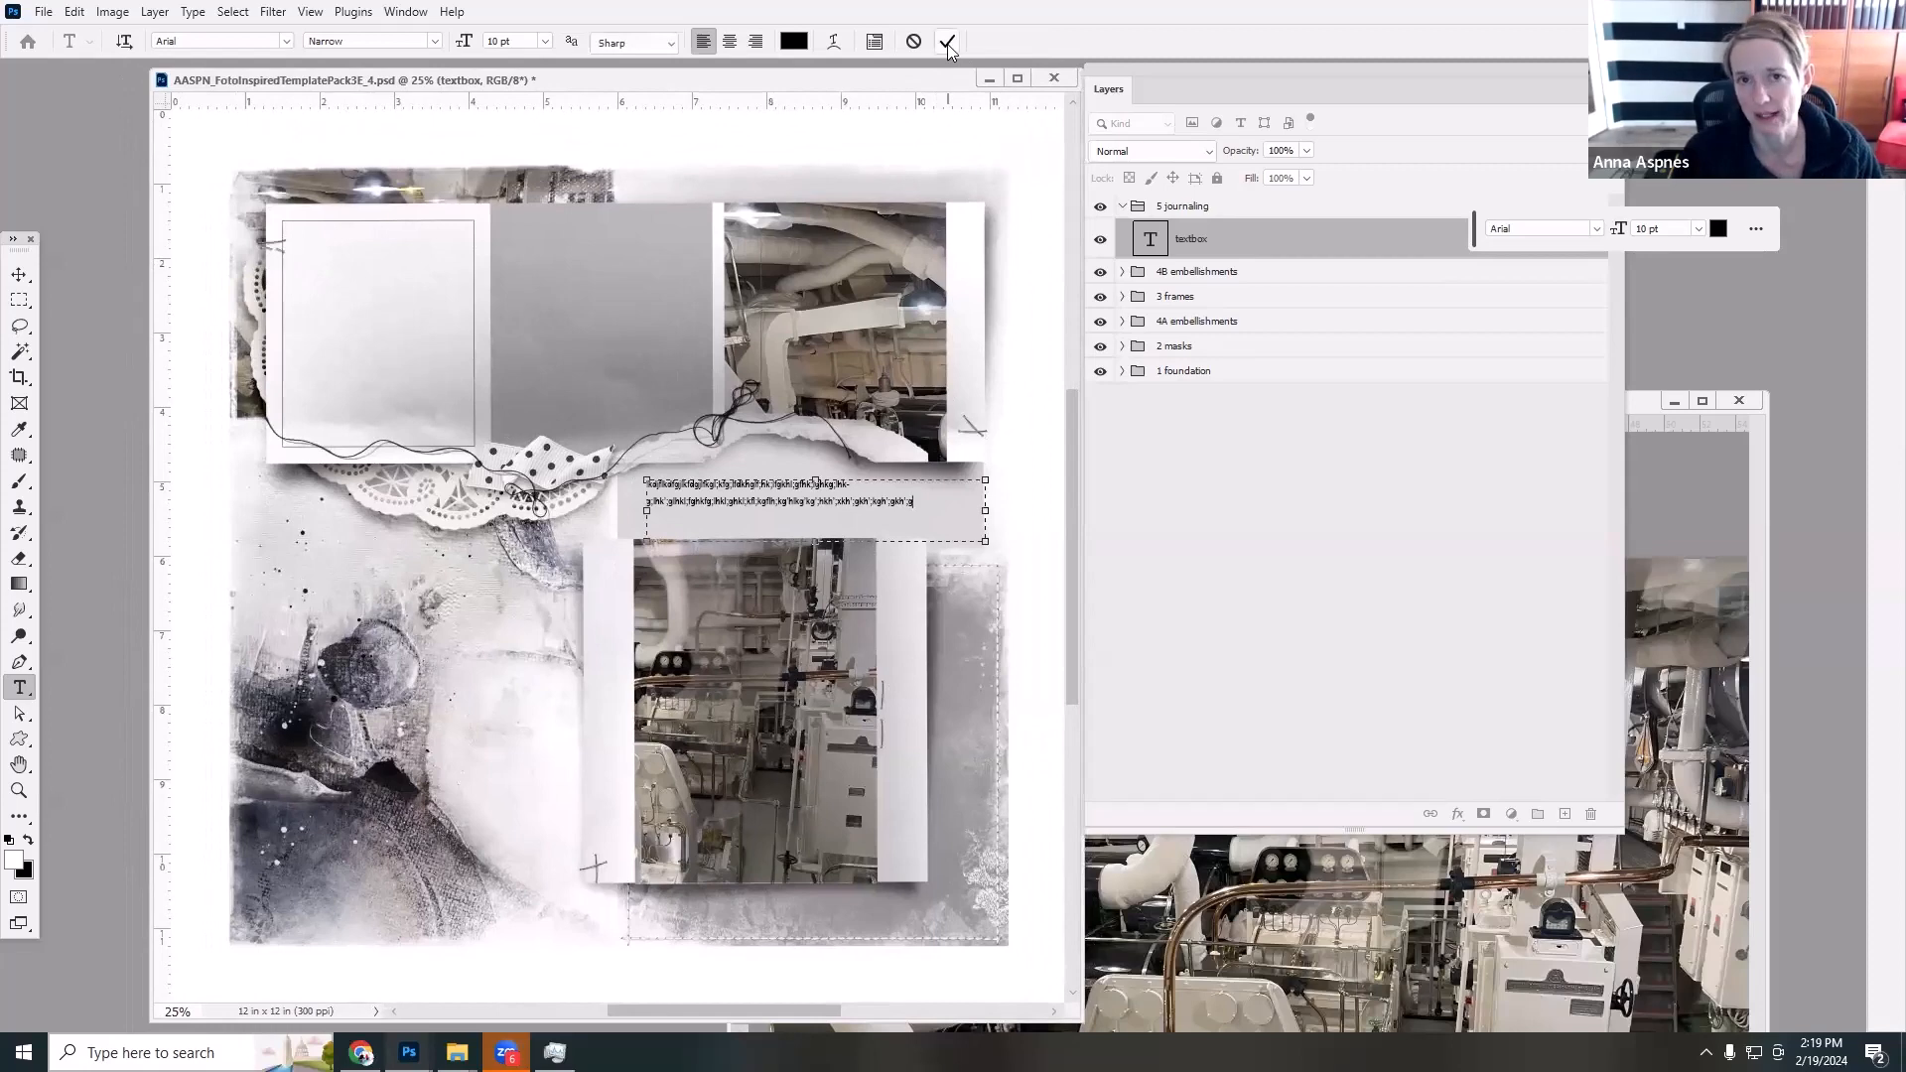
left_click(947, 44)
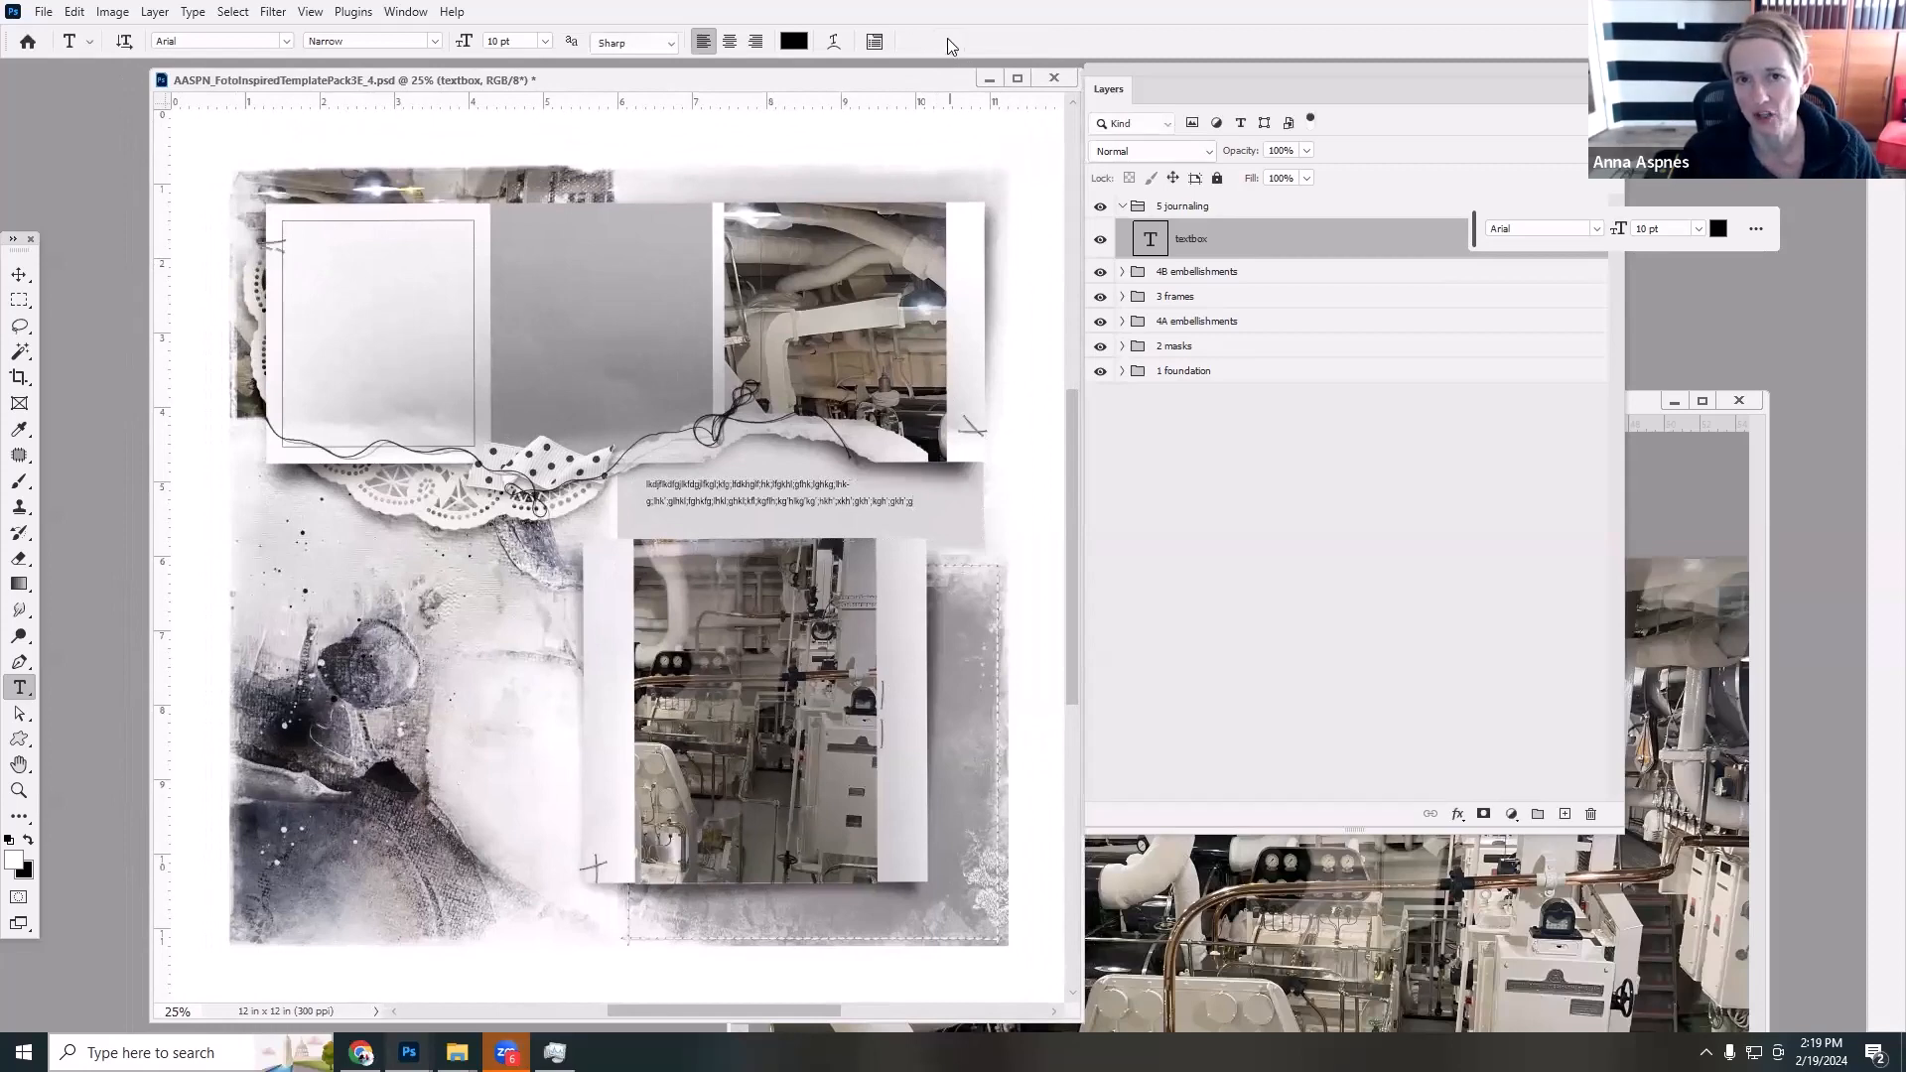
Make the journaling text box slightly narrower and shorter within its gray strip.
left_click(763, 496)
key("ctrl+a")
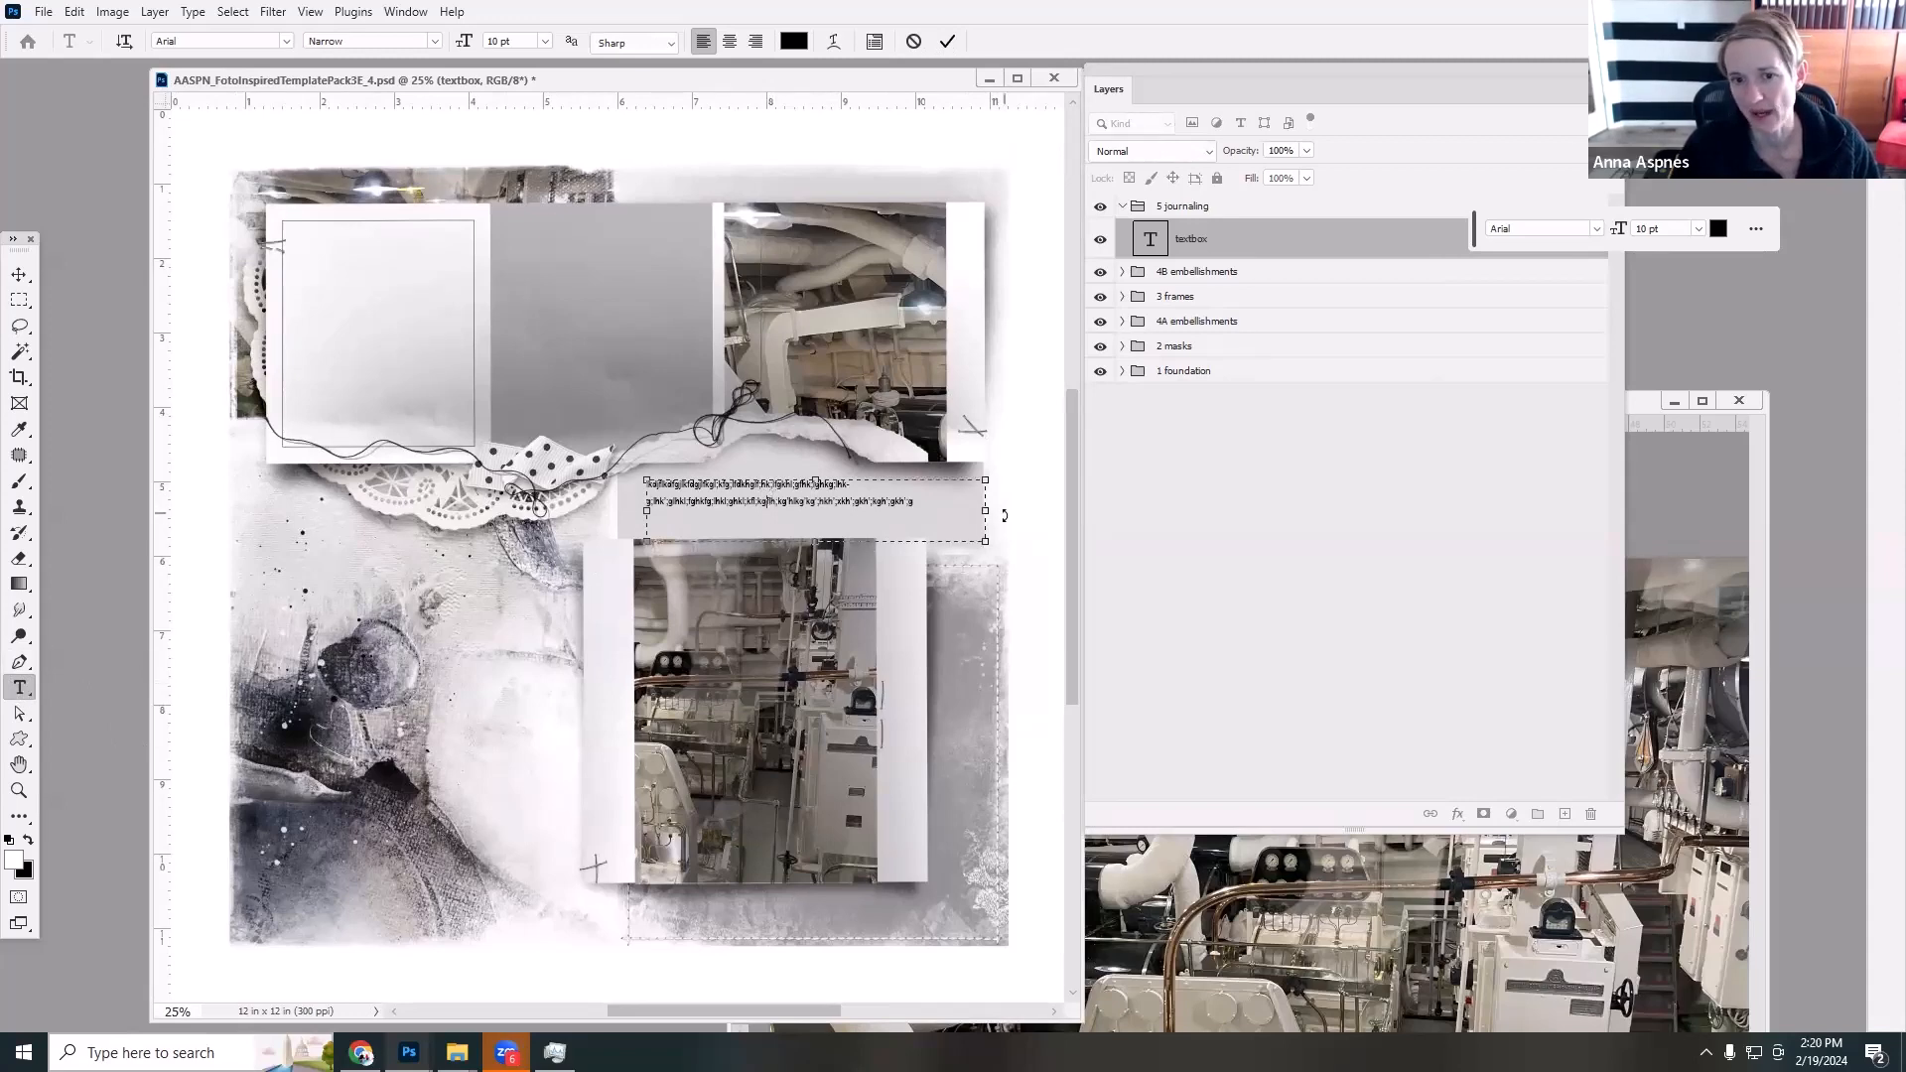
mouse_move(990, 510)
left_mouse_down()
mouse_move(784, 512)
mouse_move(982, 501)
left_mouse_up()
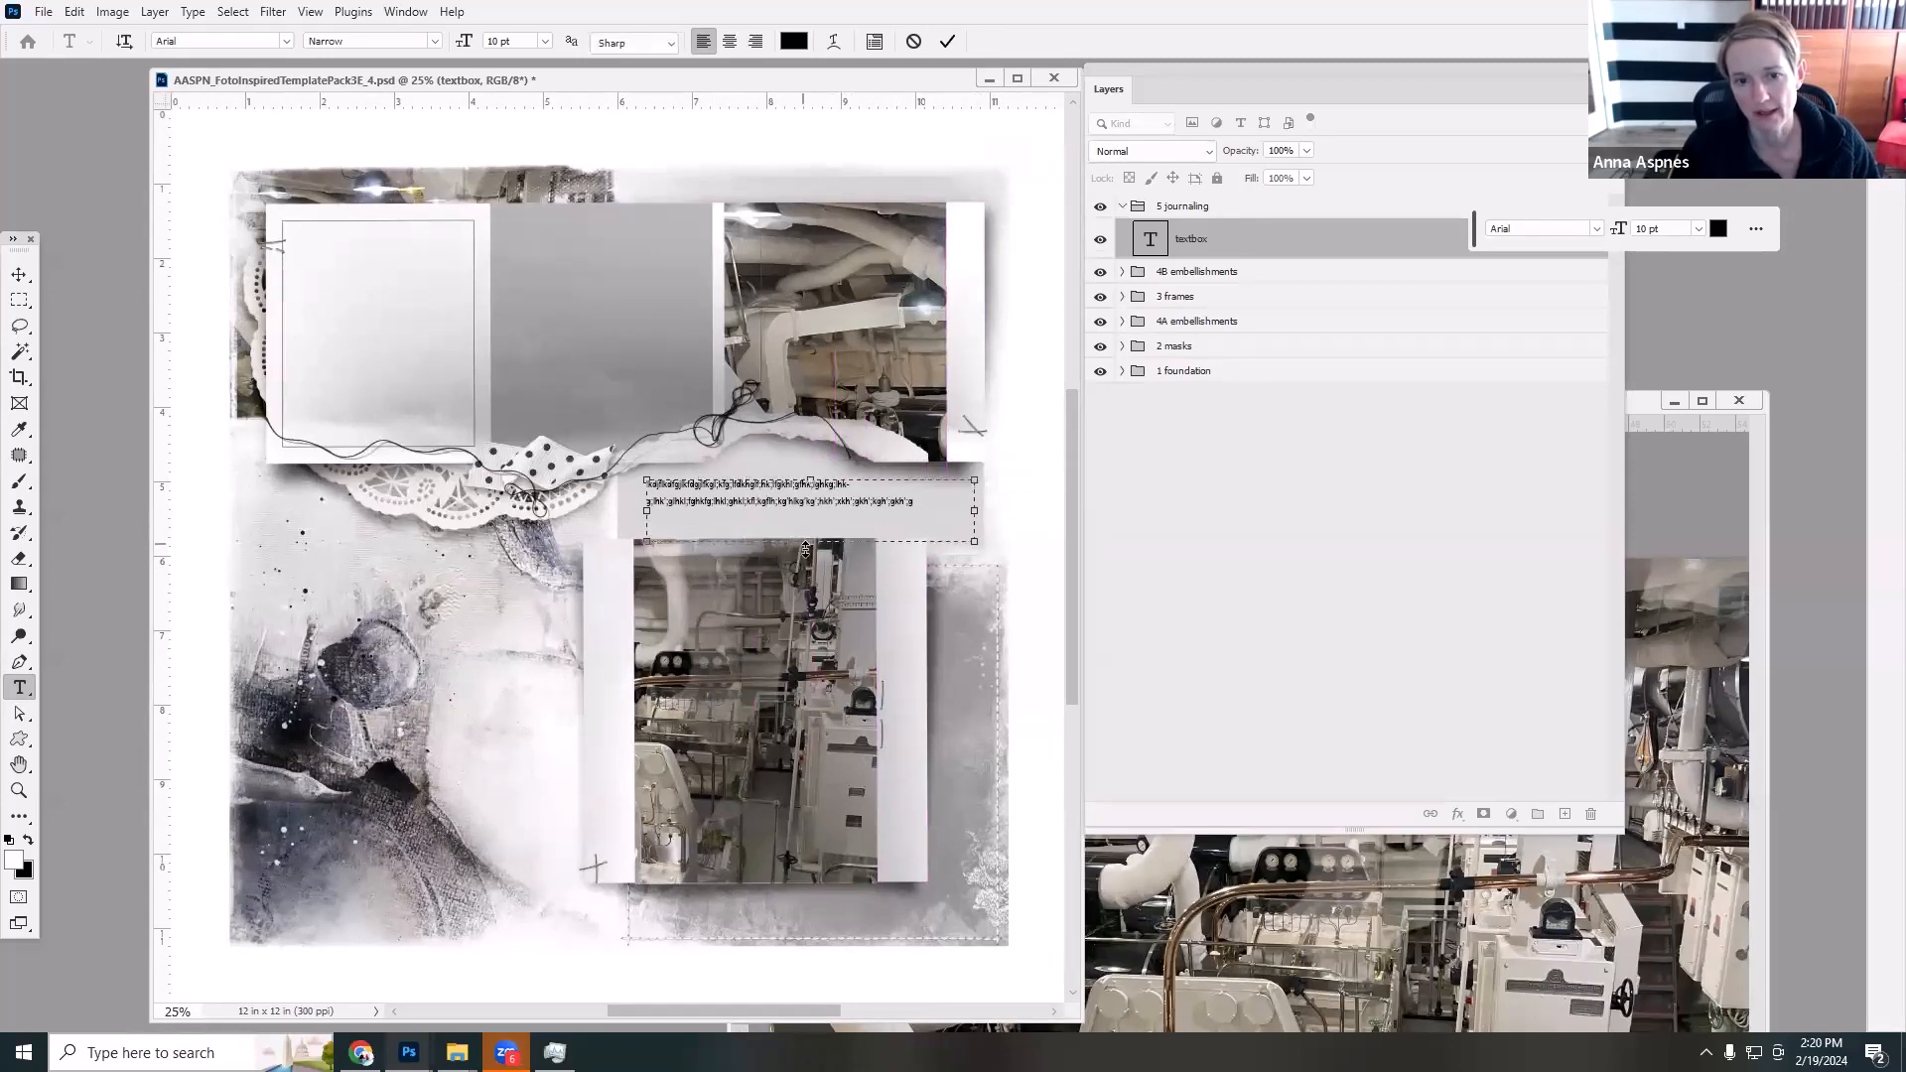
mouse_move(806, 543)
left_mouse_down()
mouse_move(803, 656)
mouse_move(809, 530)
left_mouse_up()
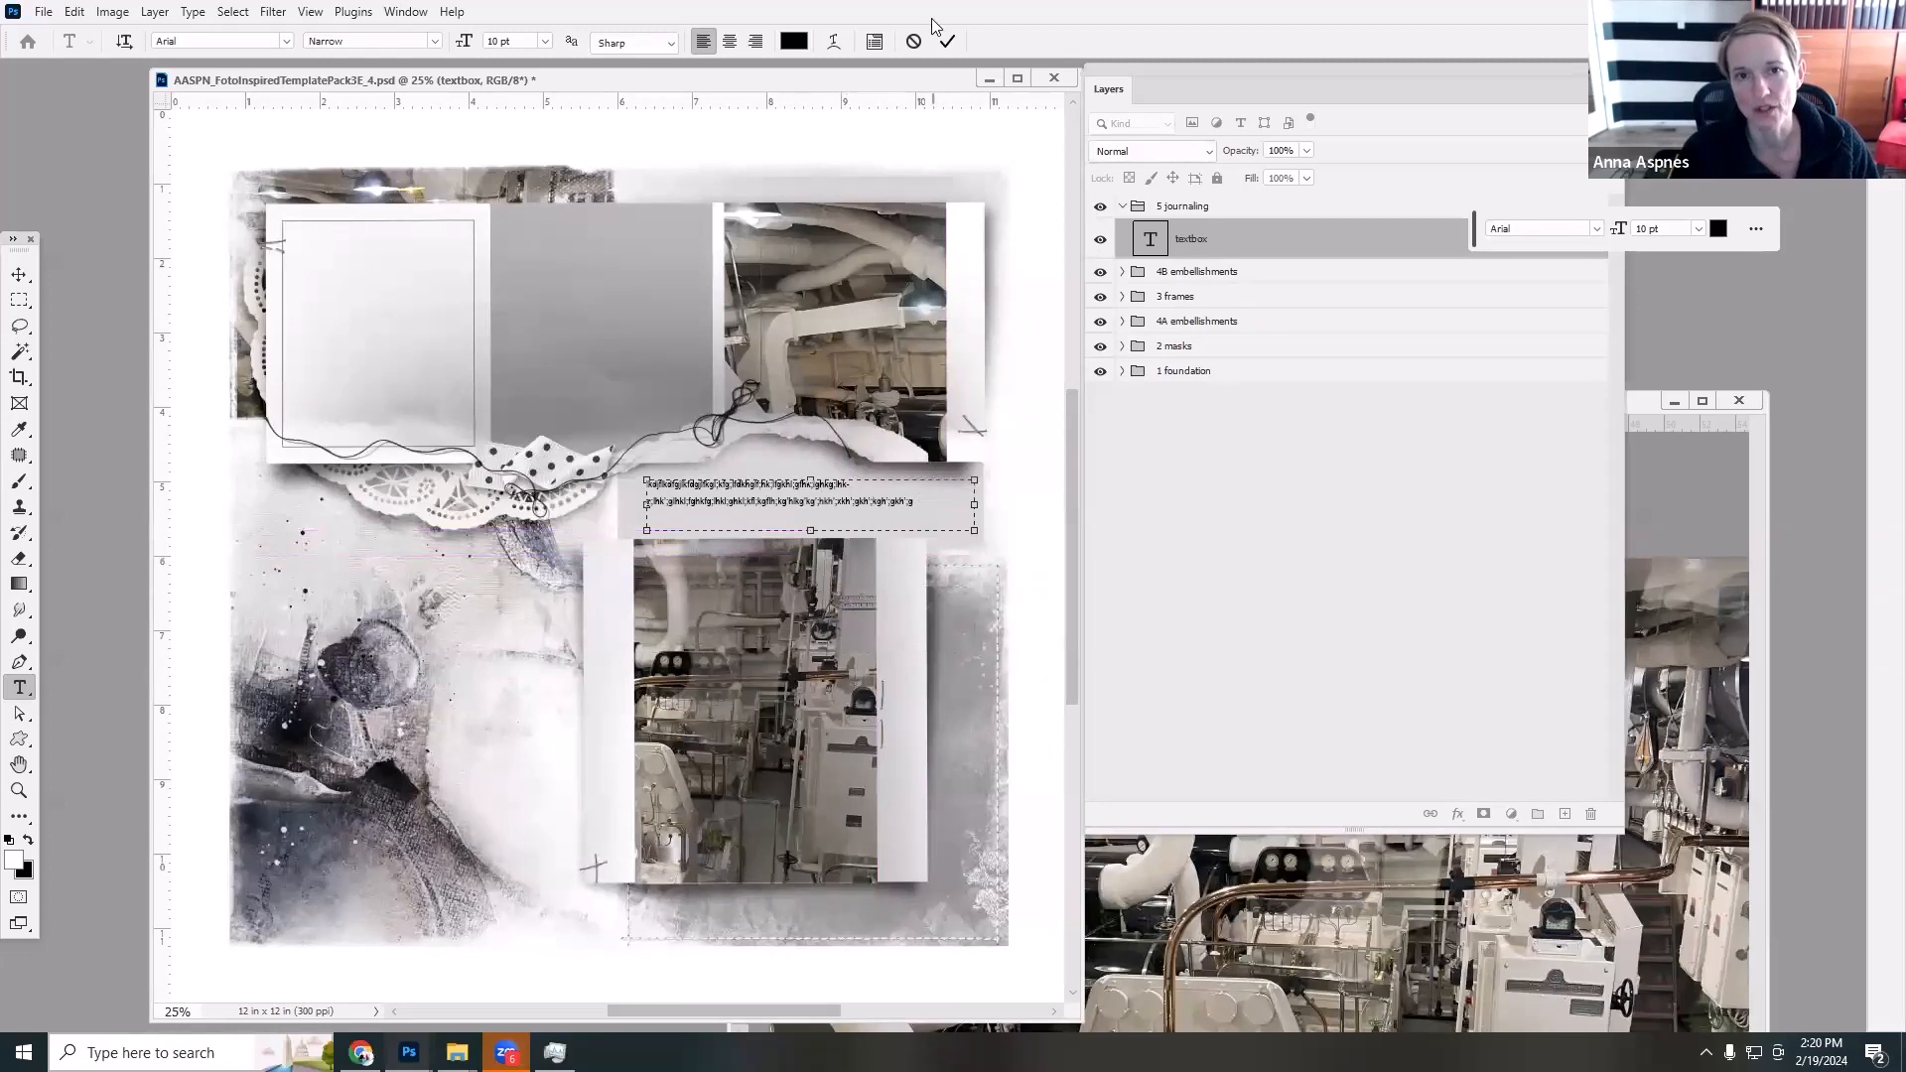
left_click(948, 43)
Move the journaling text box onto the outlined white panel of the top frame and reshape it to fit inside the outline.
left_click(19, 274)
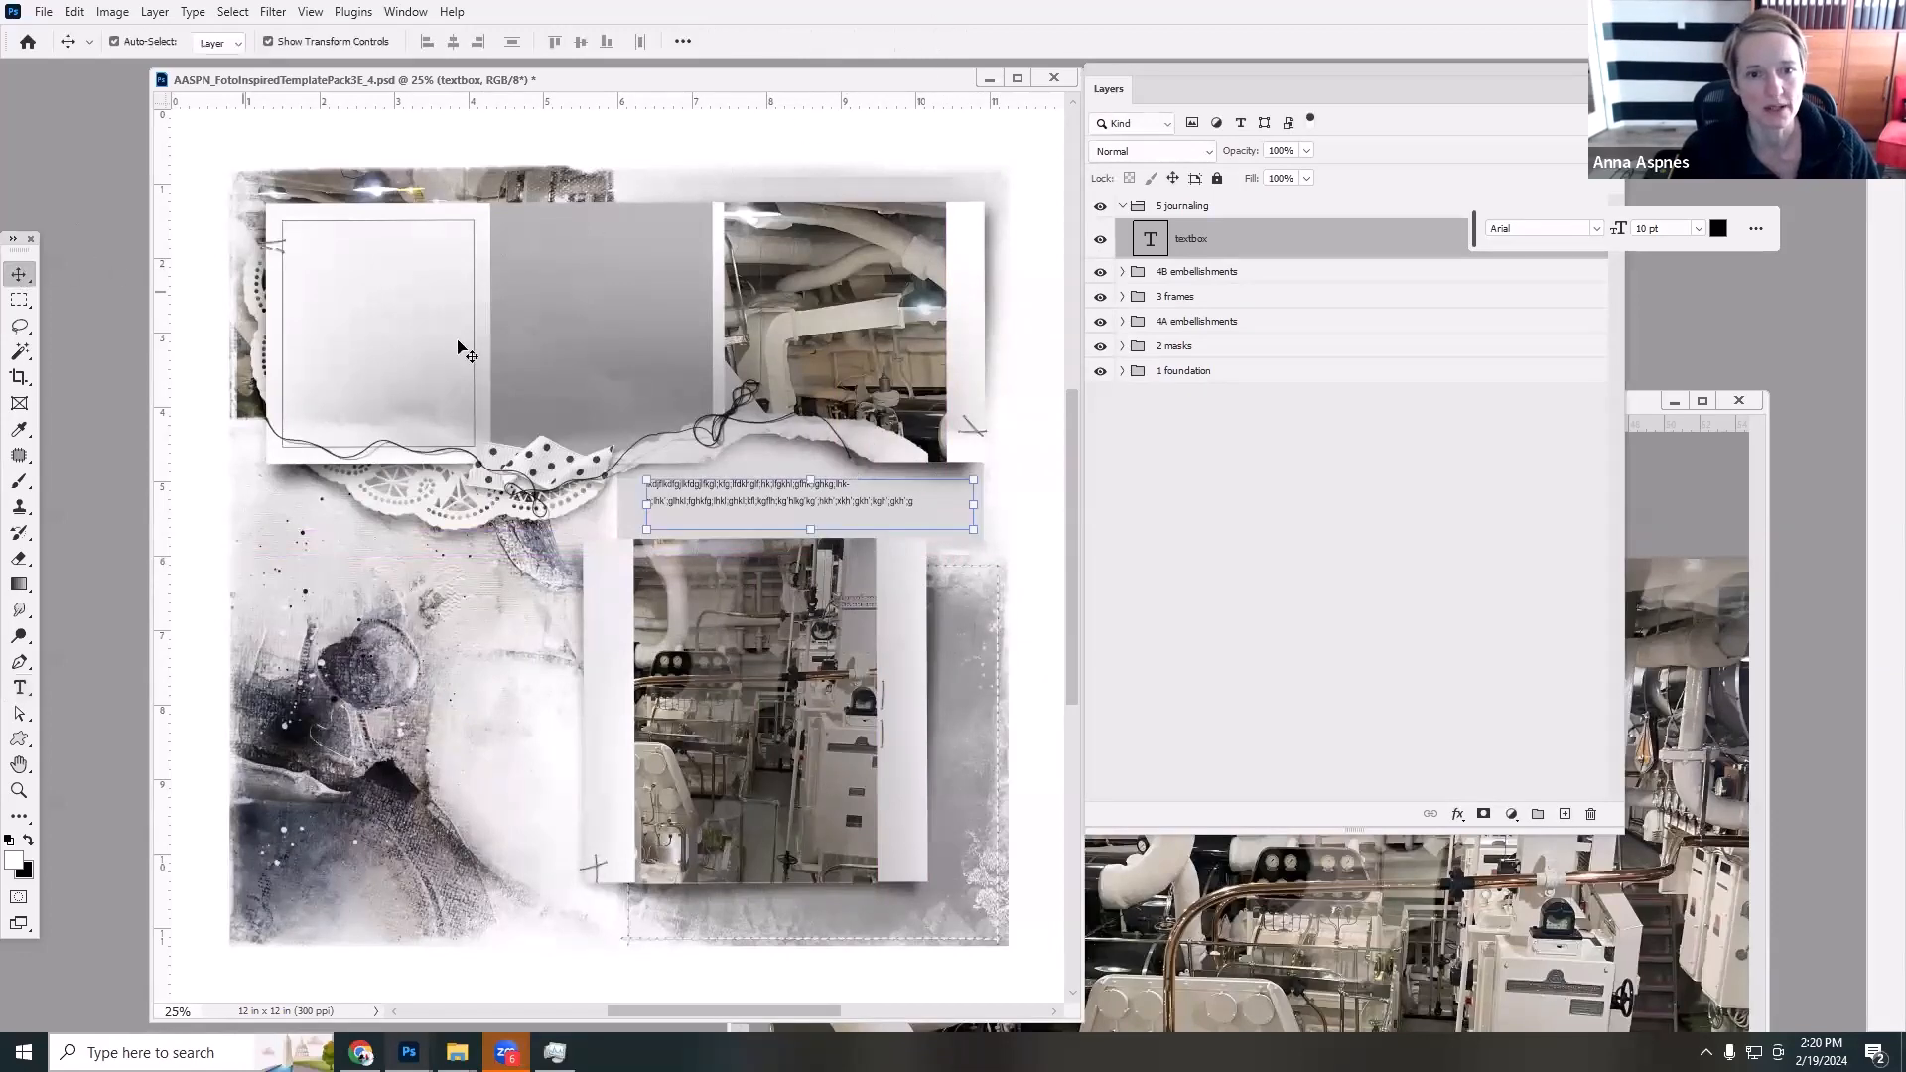
left_click_drag(715, 496, 369, 261)
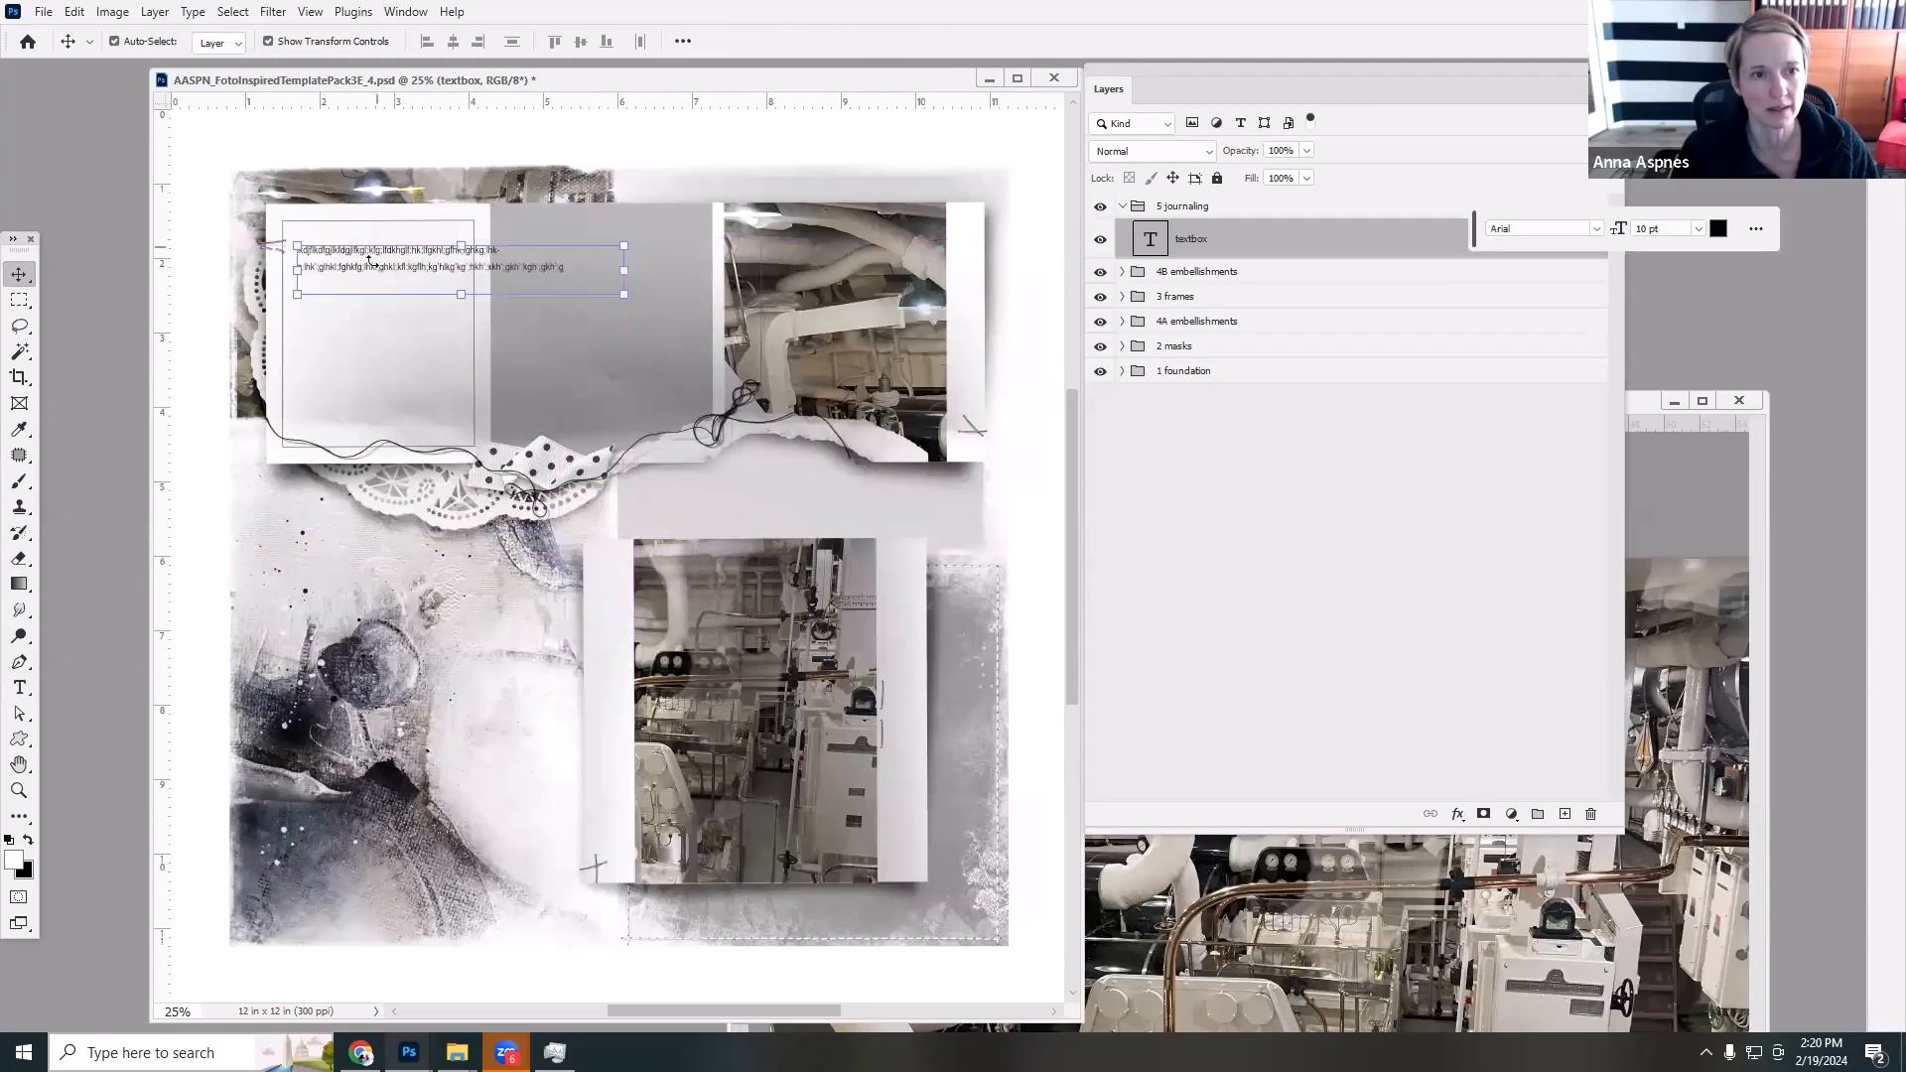
left_click(19, 688)
left_click(406, 265)
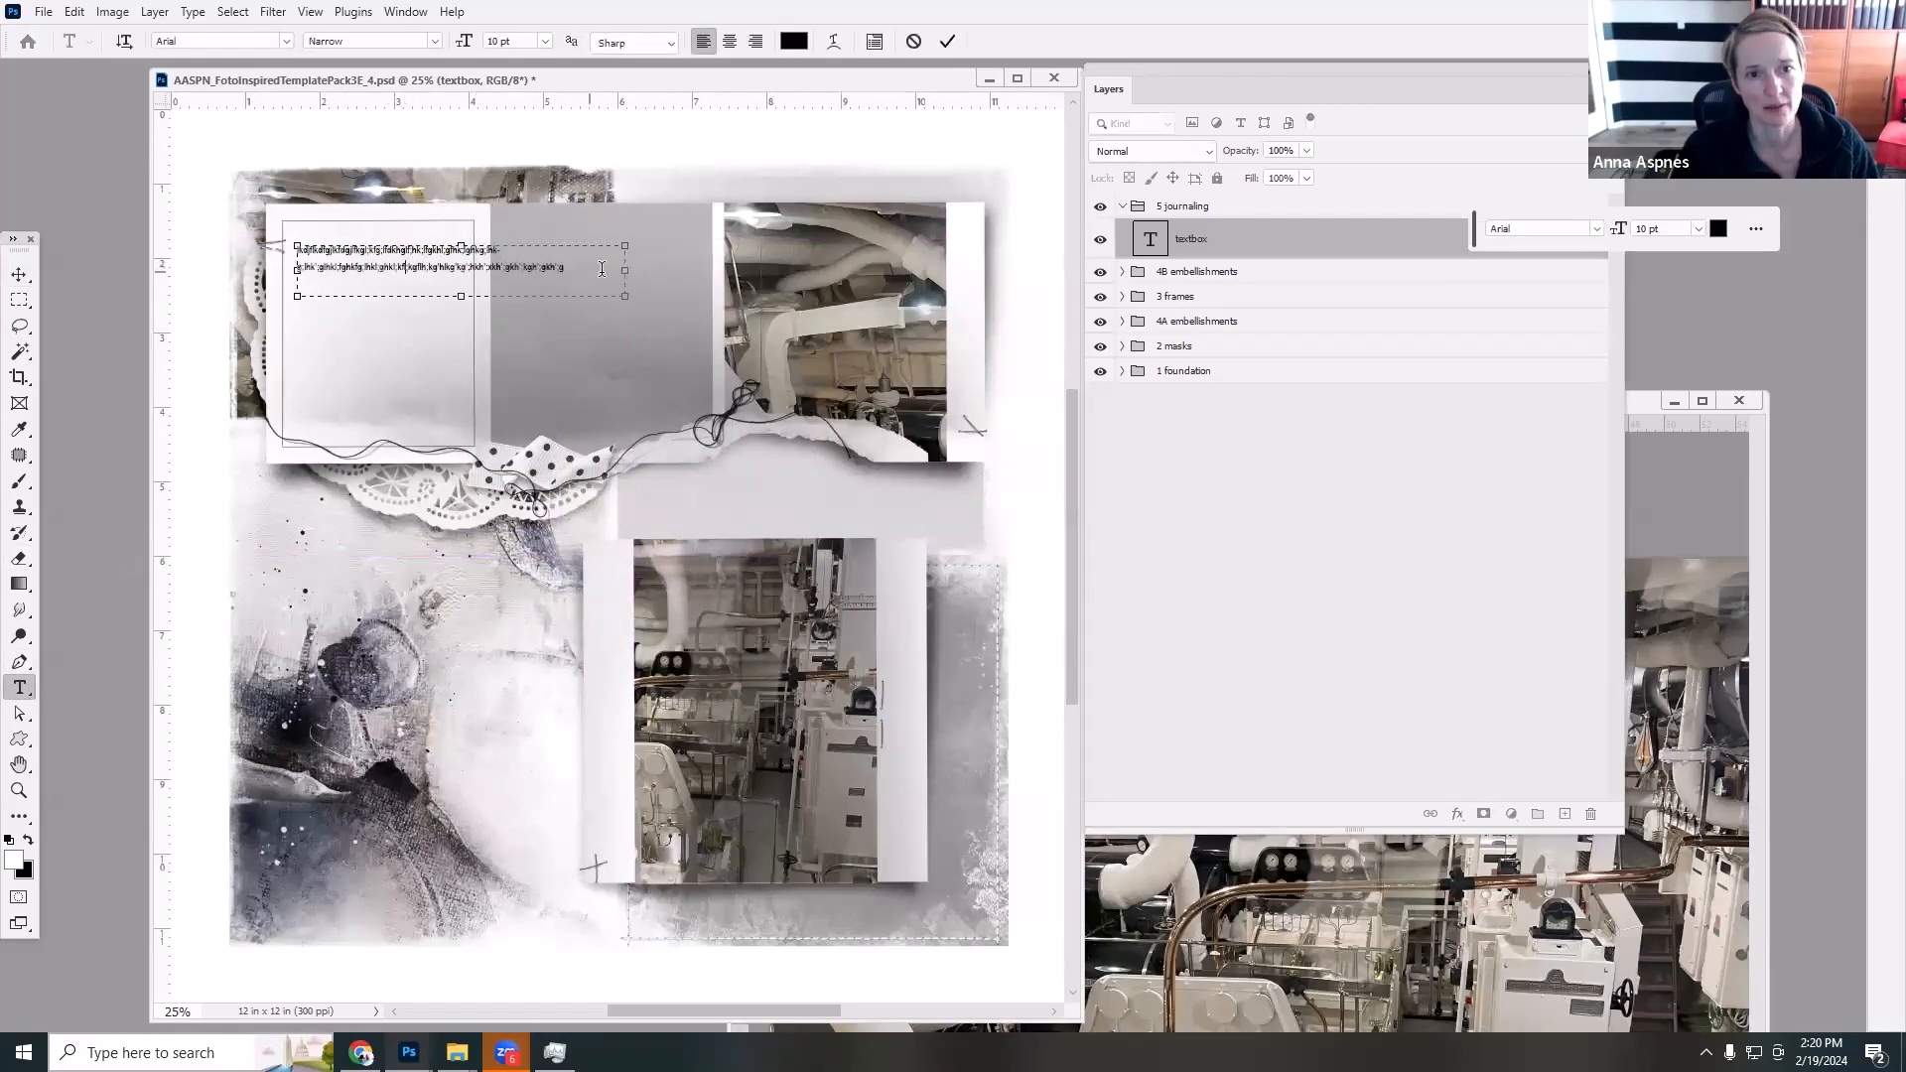
left_click_drag(624, 270, 382, 429)
Append more random filler characters to the end of the journaling text.
left_click(1878, 724)
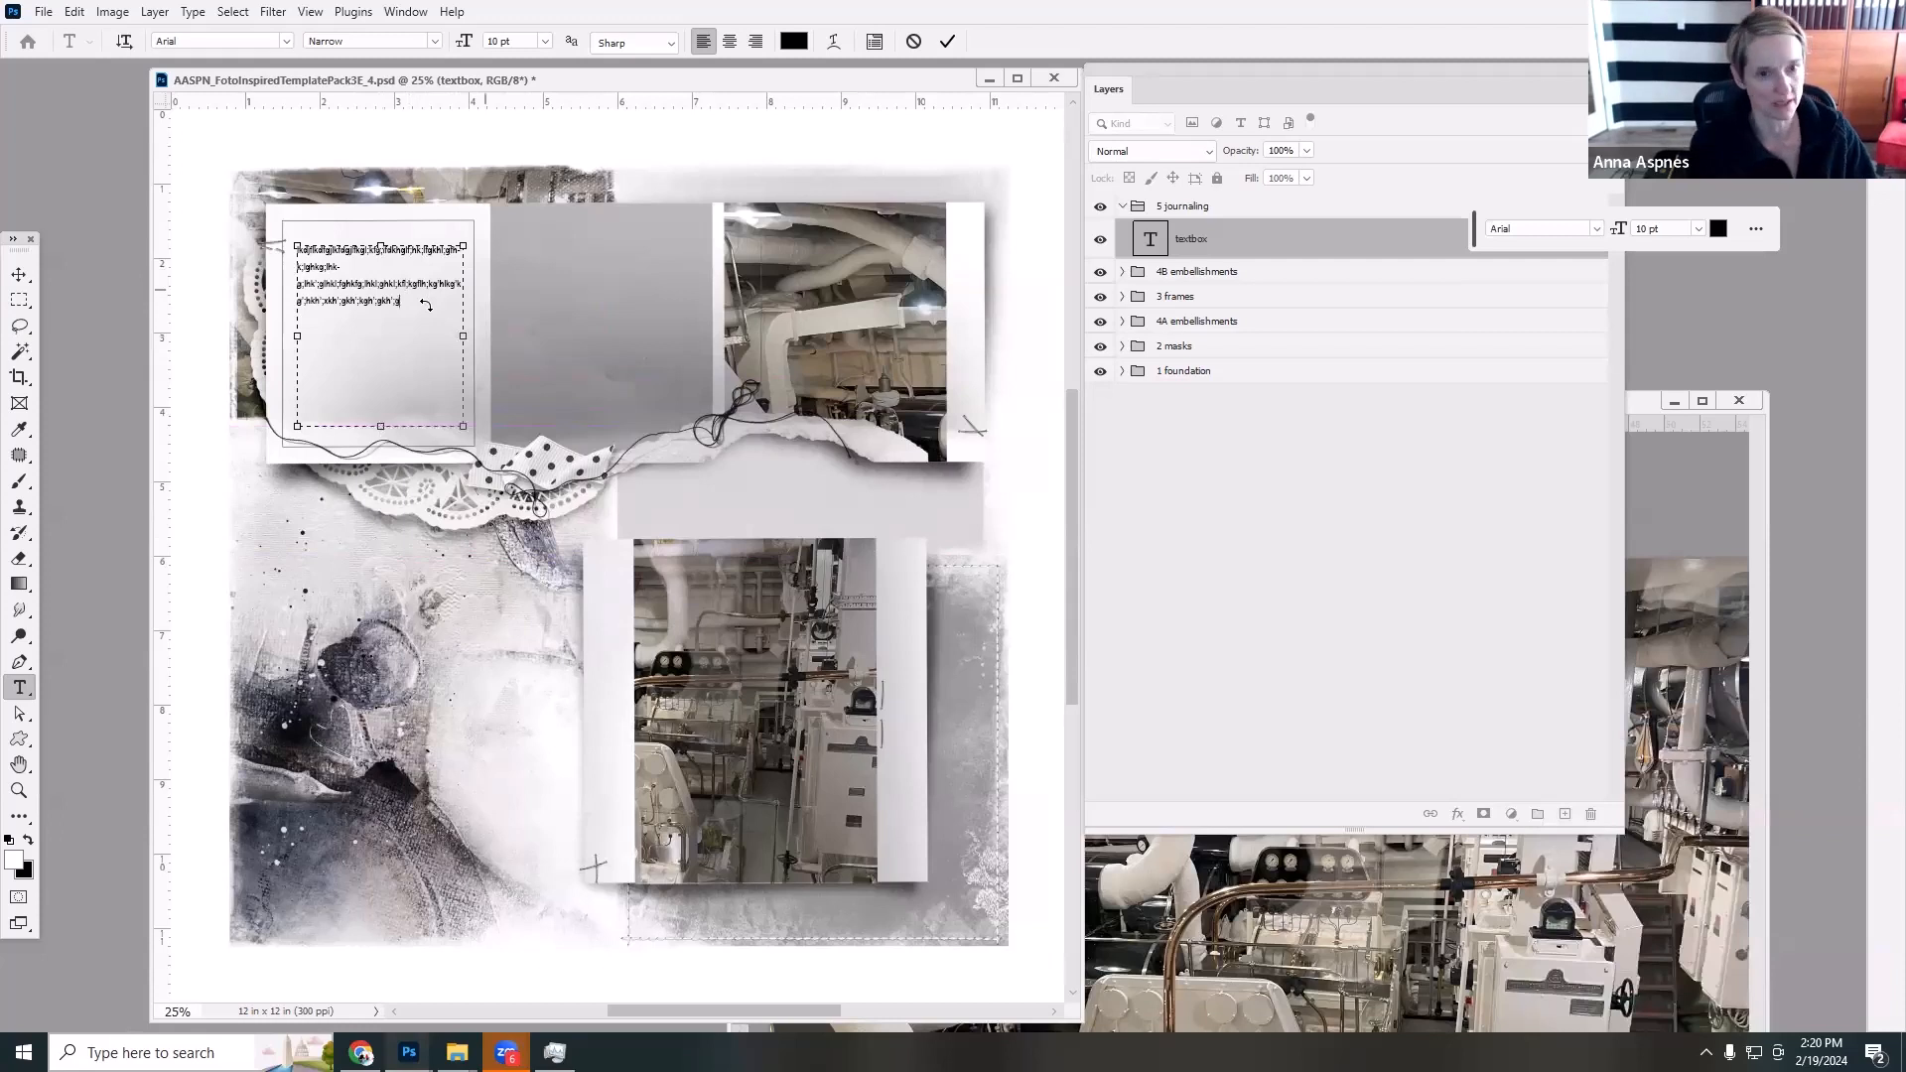
type("fkgjlkfgj;gkhl;gkh;lgkh;lg")
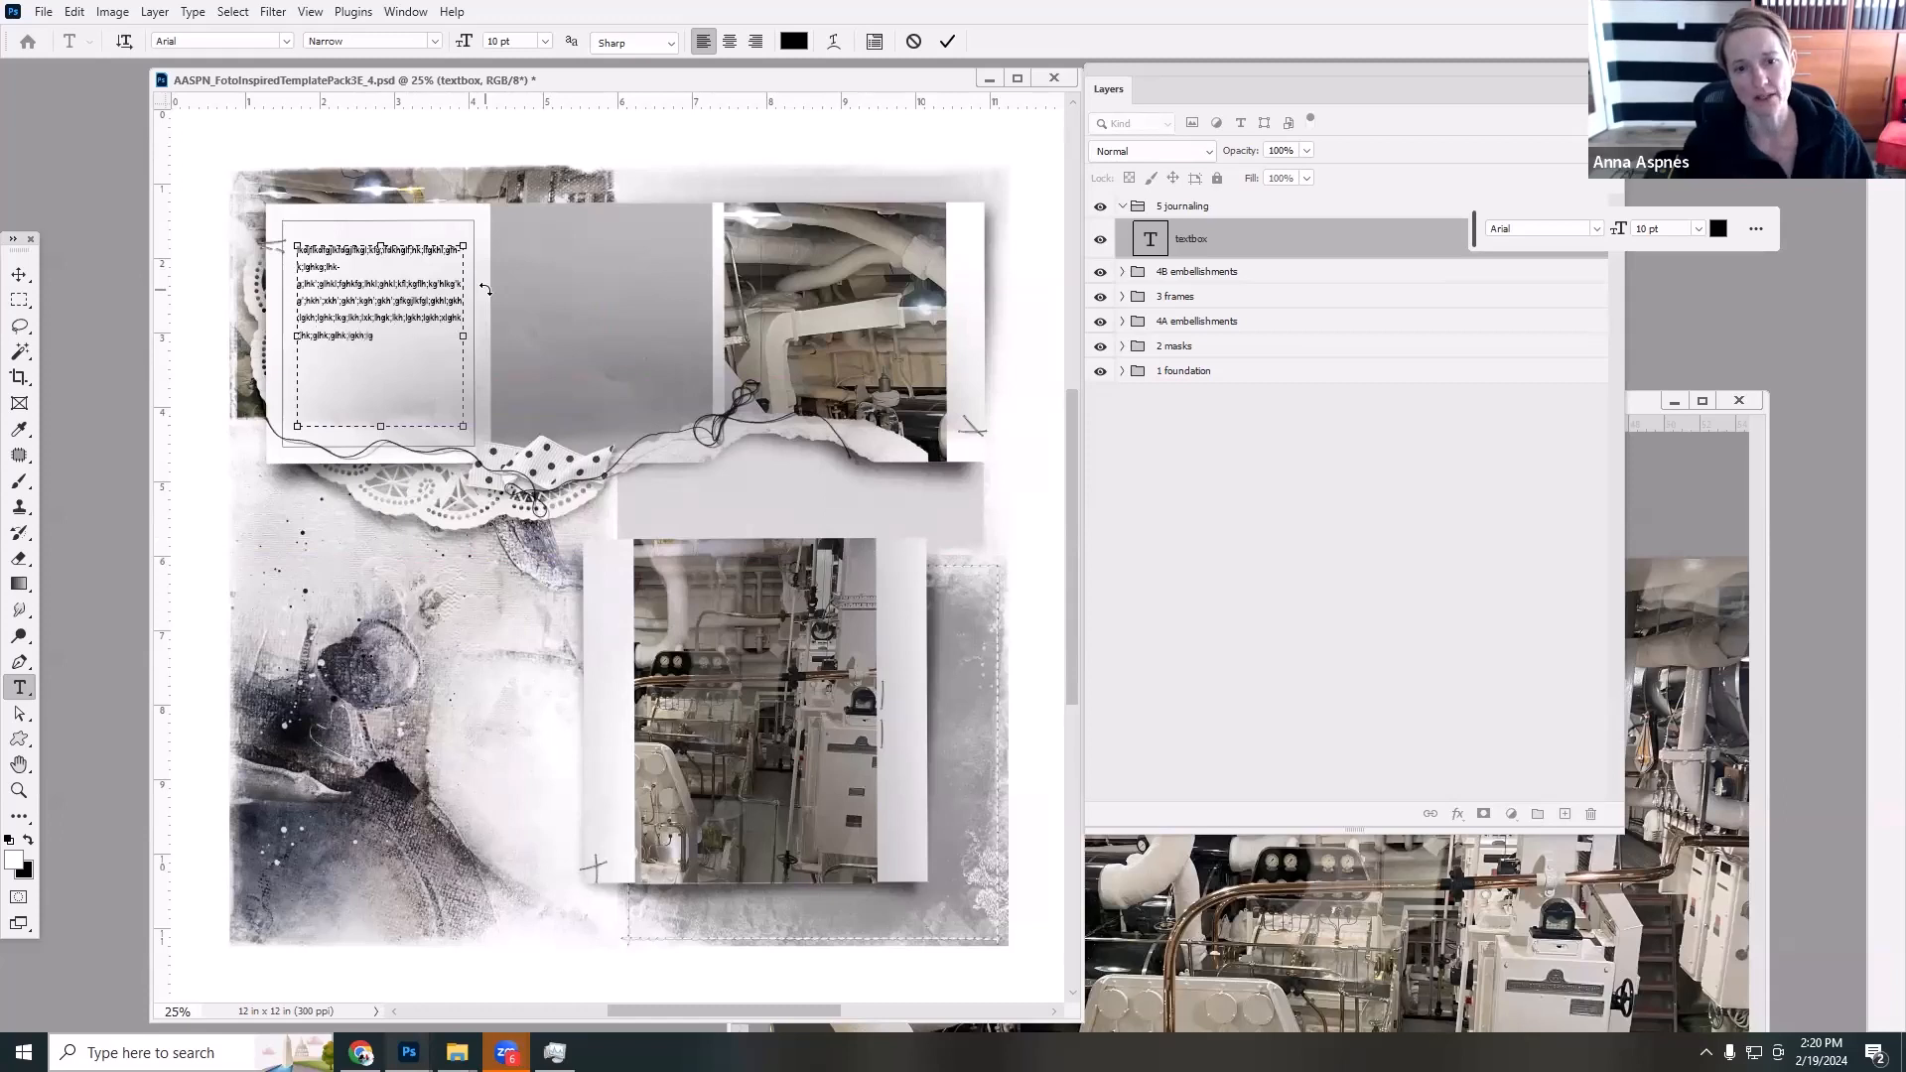
left_click(947, 41)
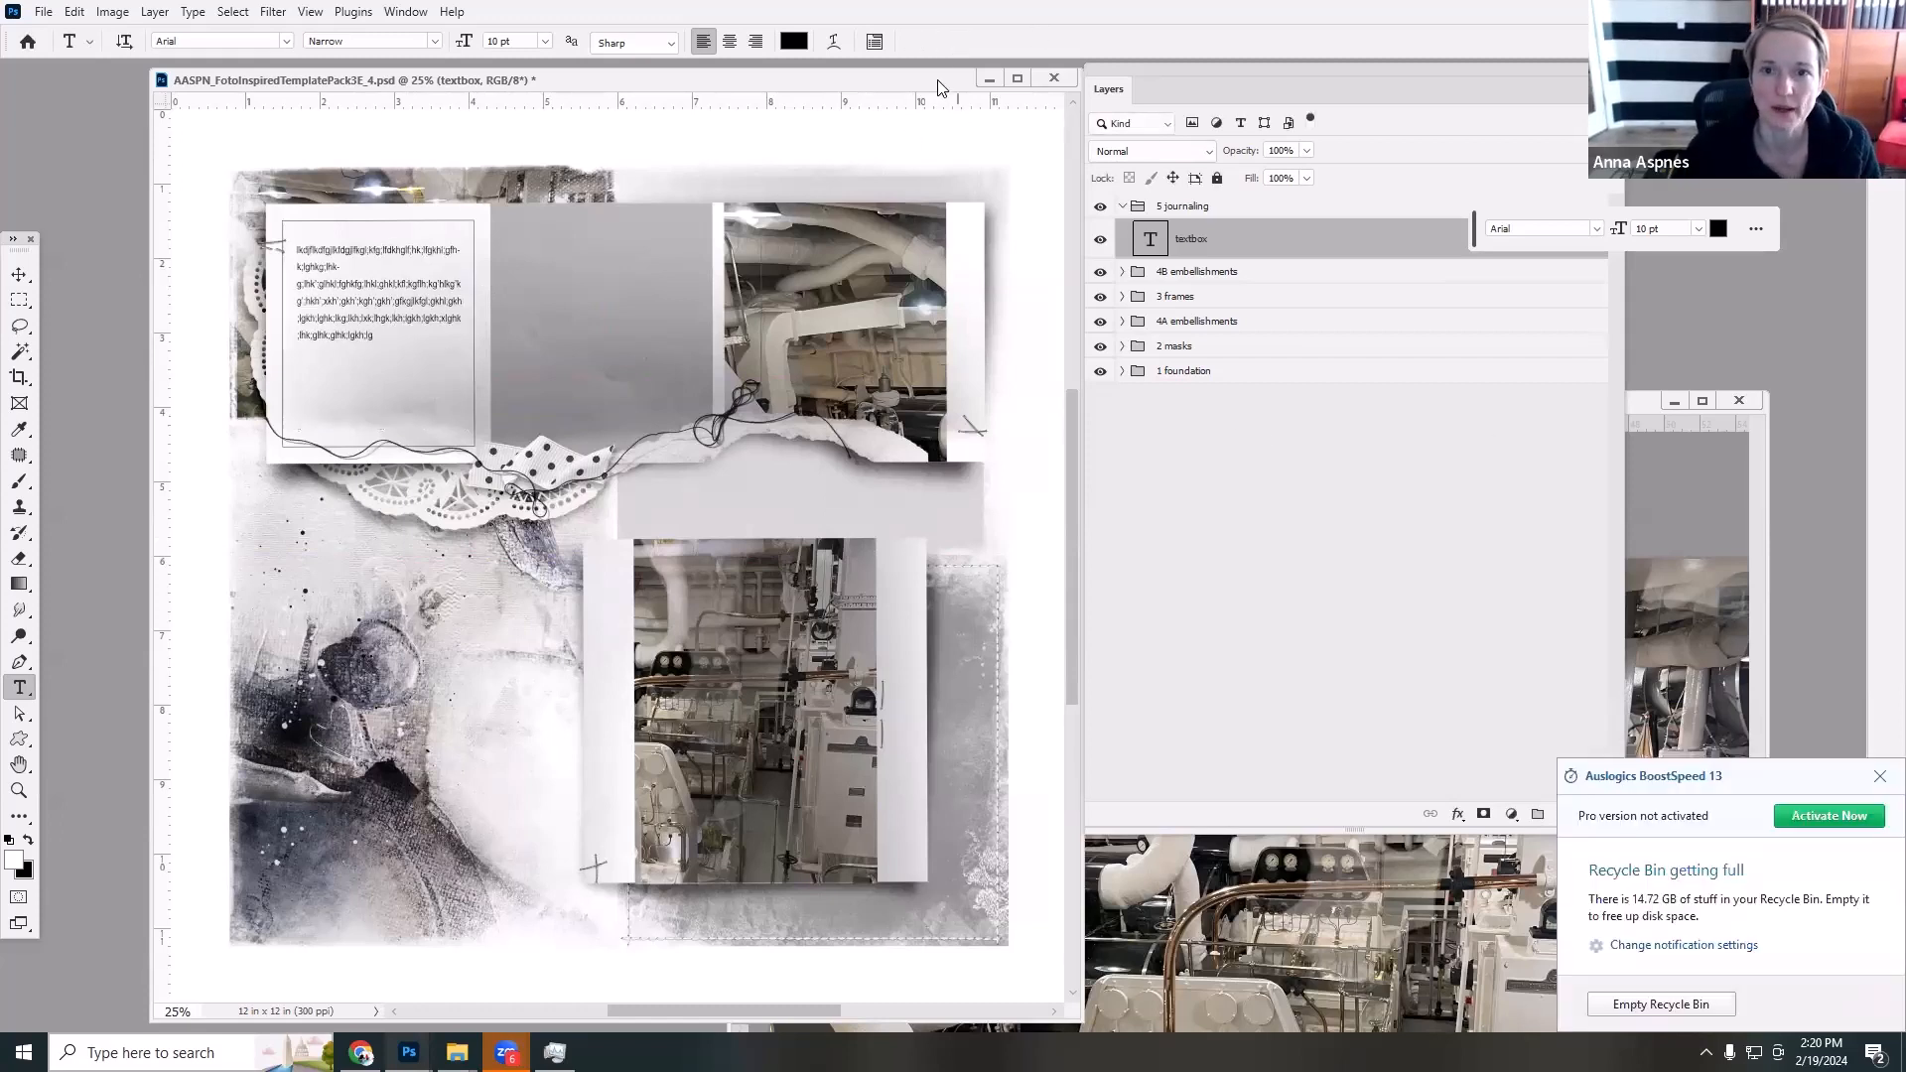
Close the IMG_6646.HEIC photo and reposition the template's document window beside the layer list.
left_click_drag(938, 81, 779, 111)
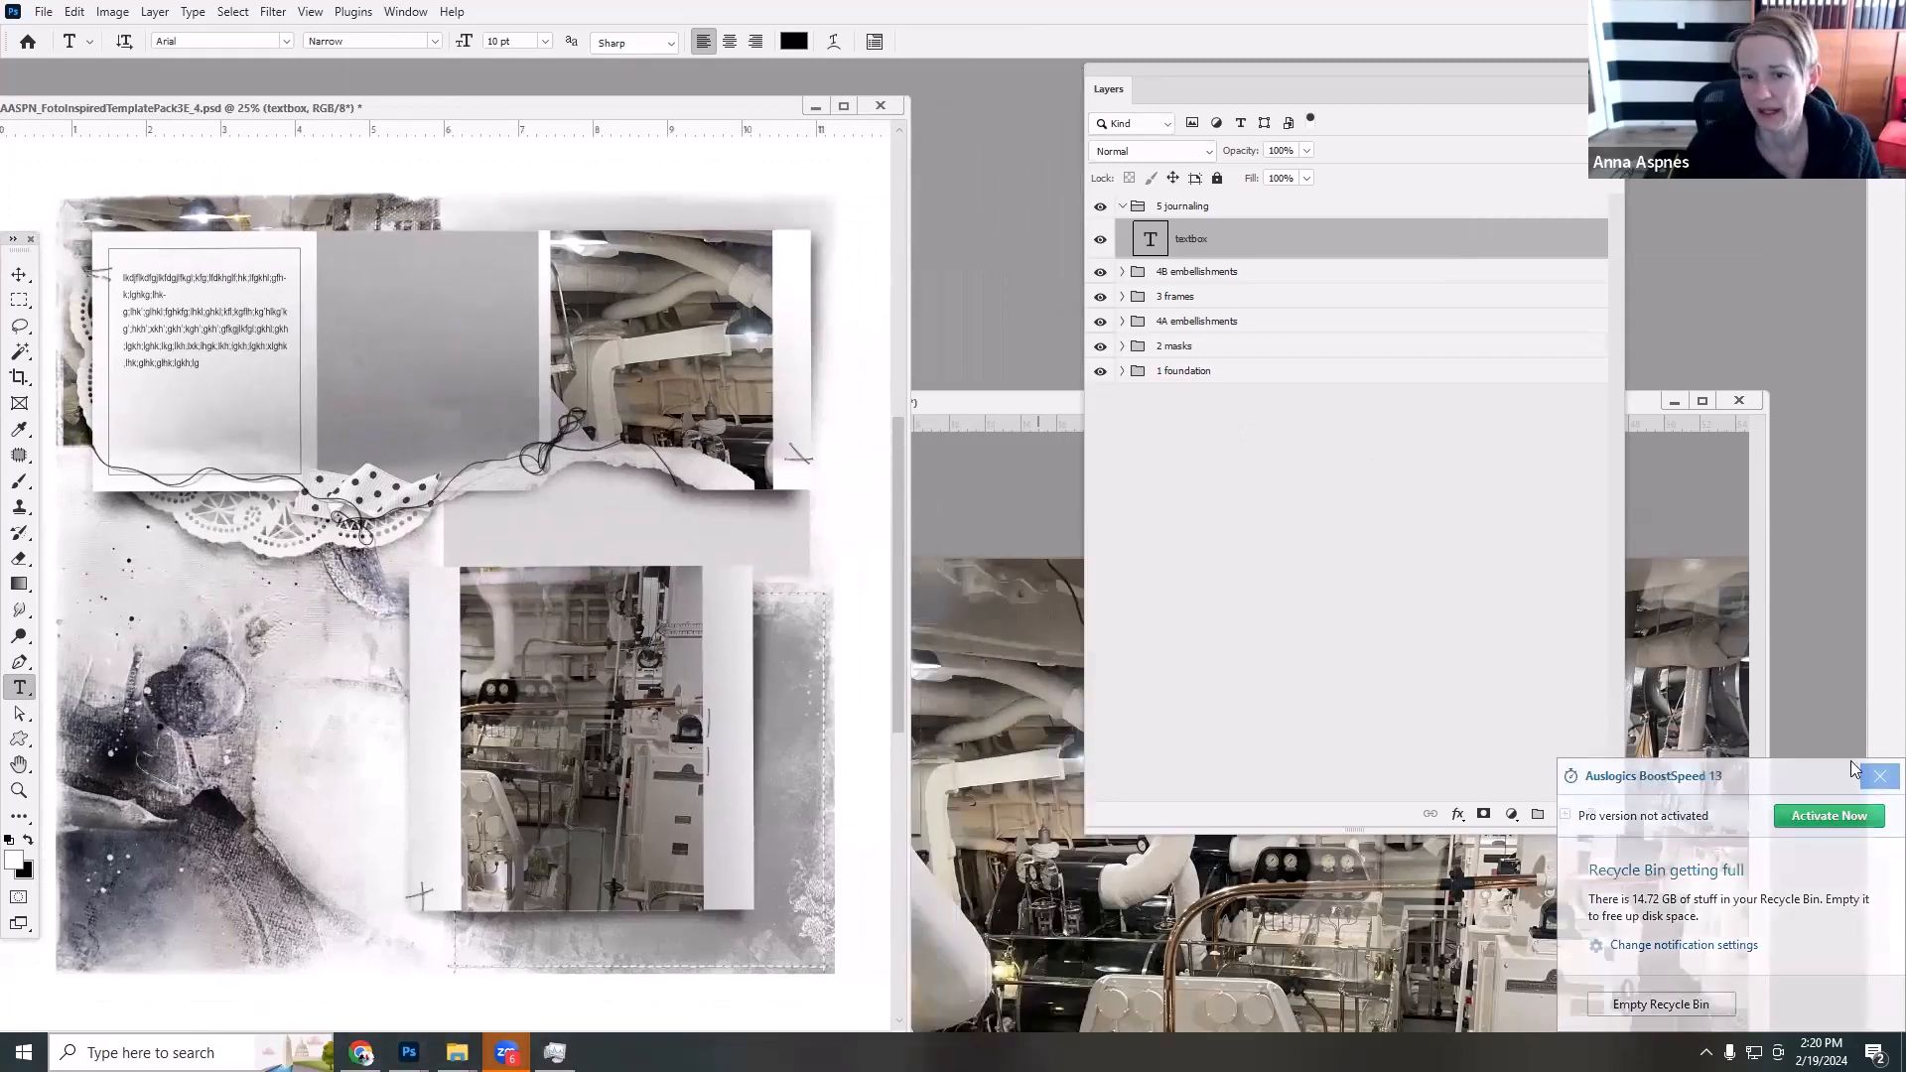
left_click_drag(1017, 395, 98, 299)
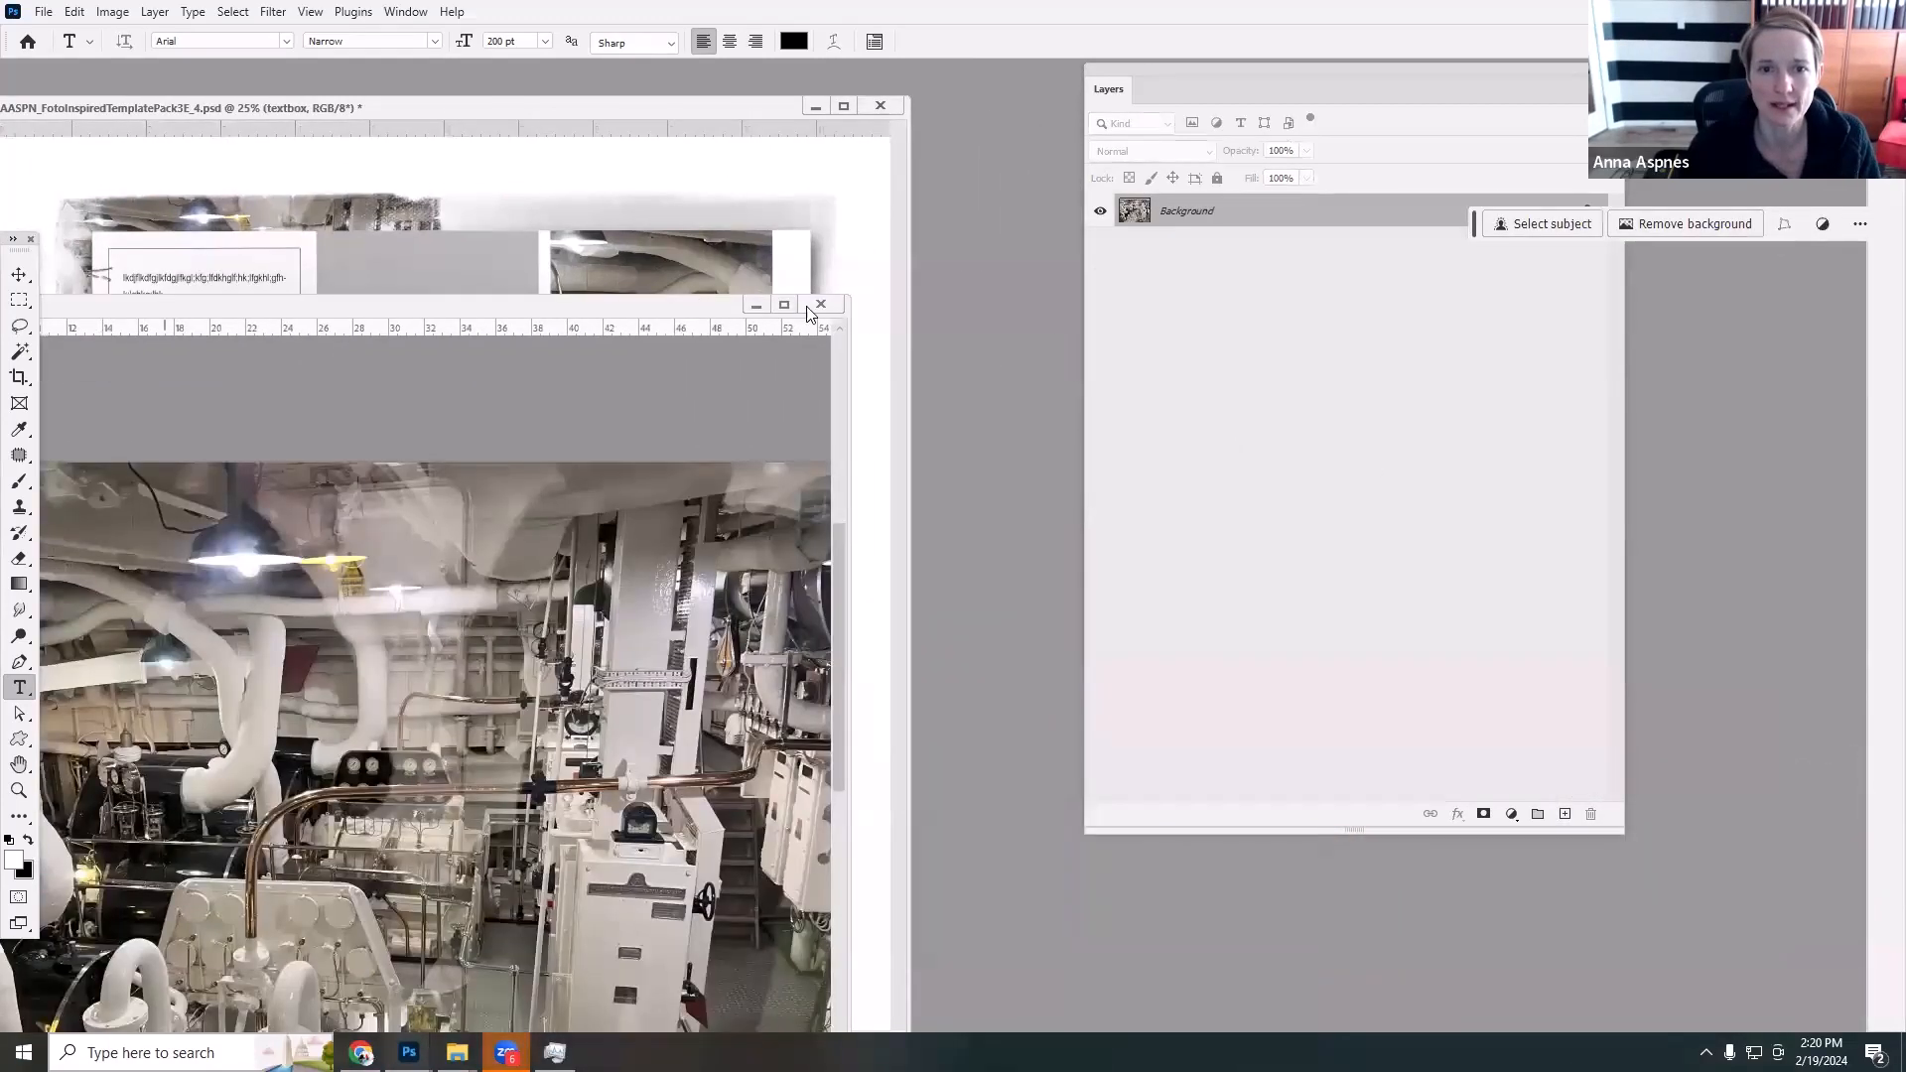
left_click(821, 303)
left_click(959, 391)
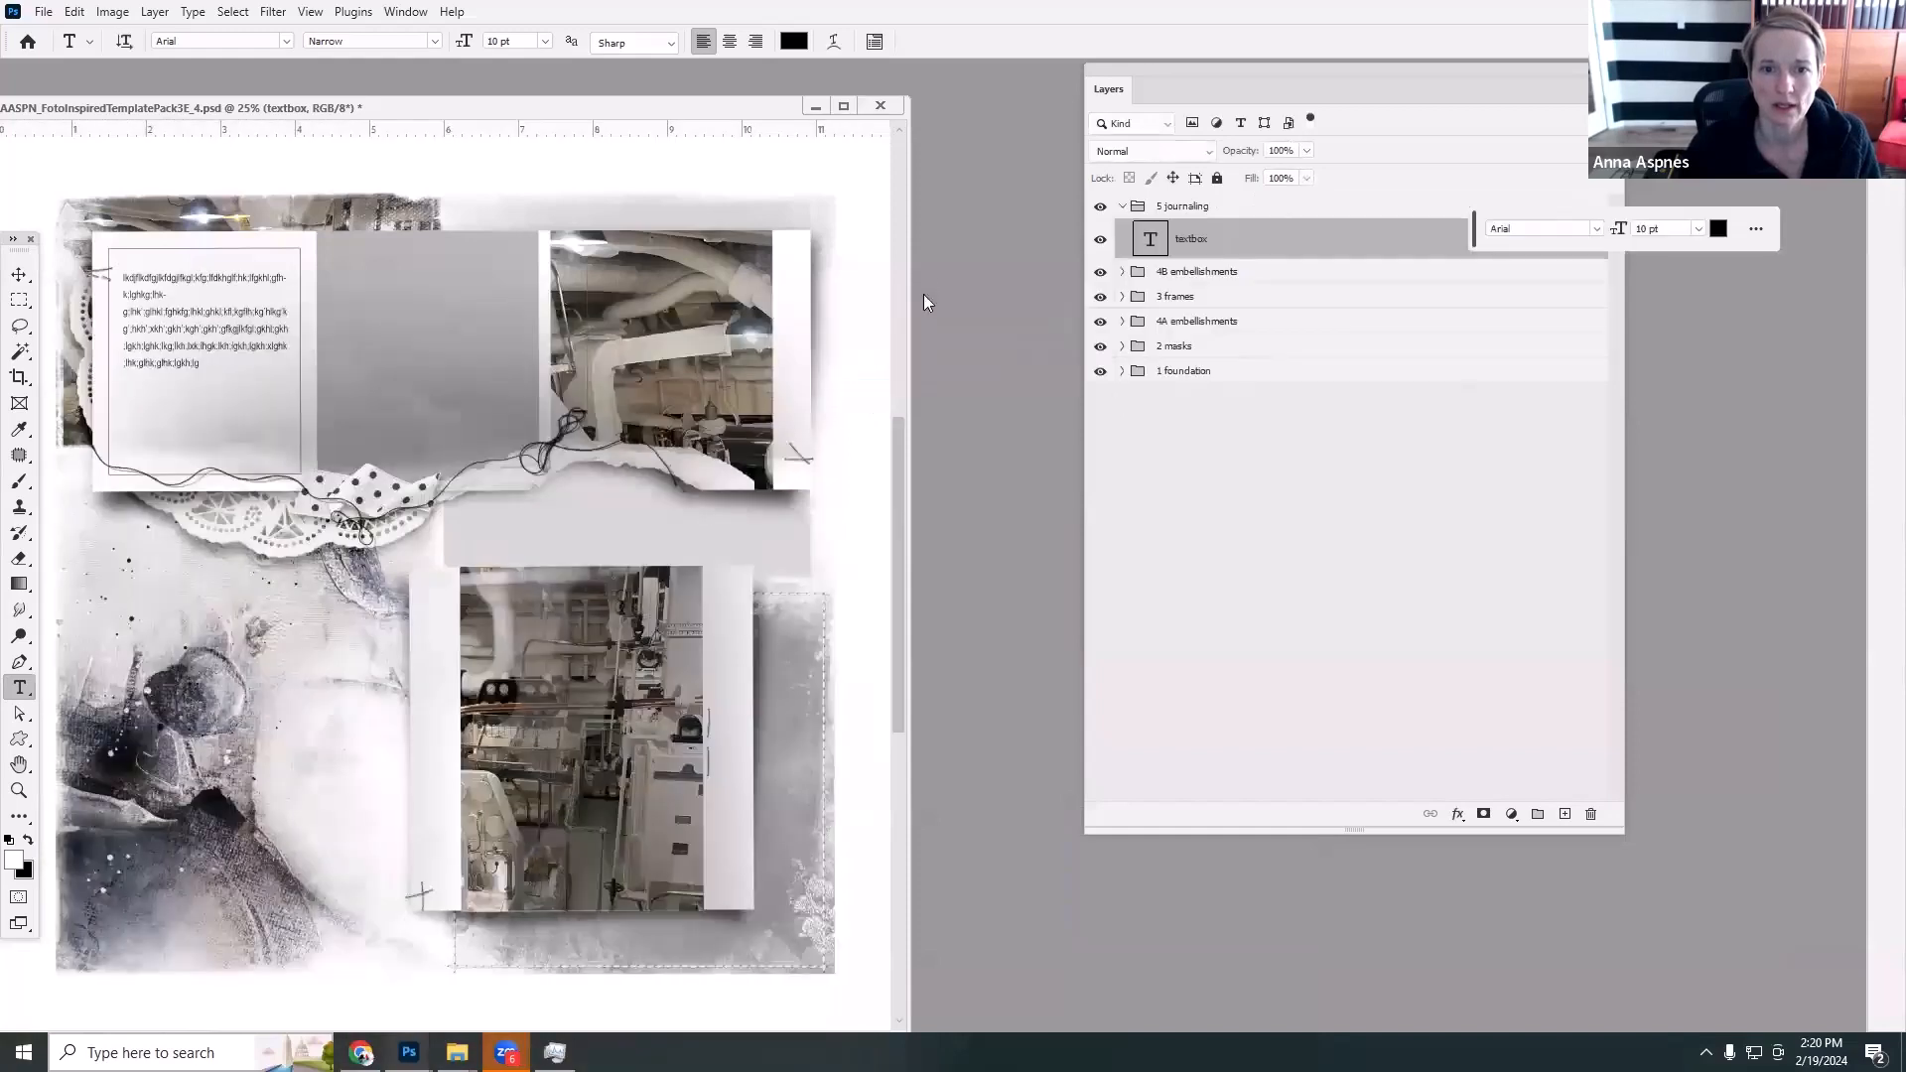
left_click_drag(745, 109, 913, 52)
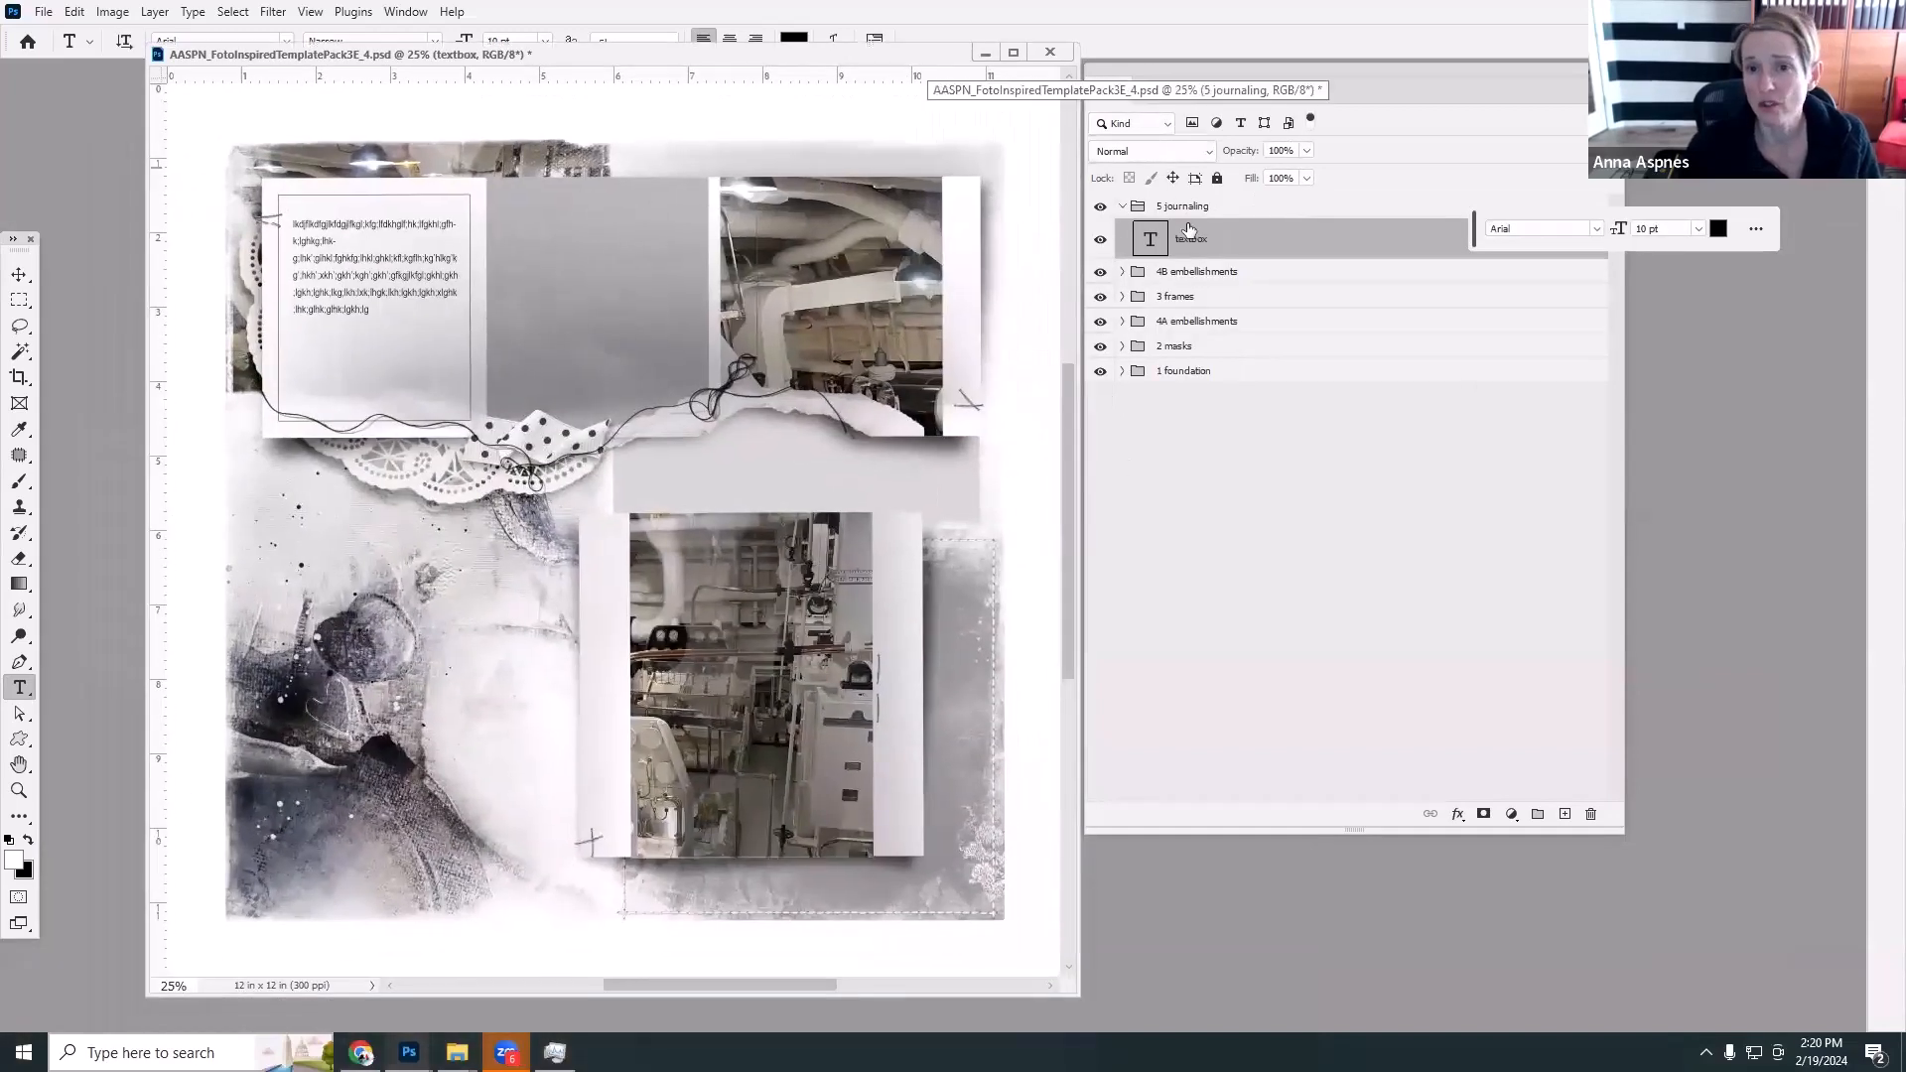
Expand the 4B embellishments group and select its ribbon layer with the Move tool.
left_click(1189, 209)
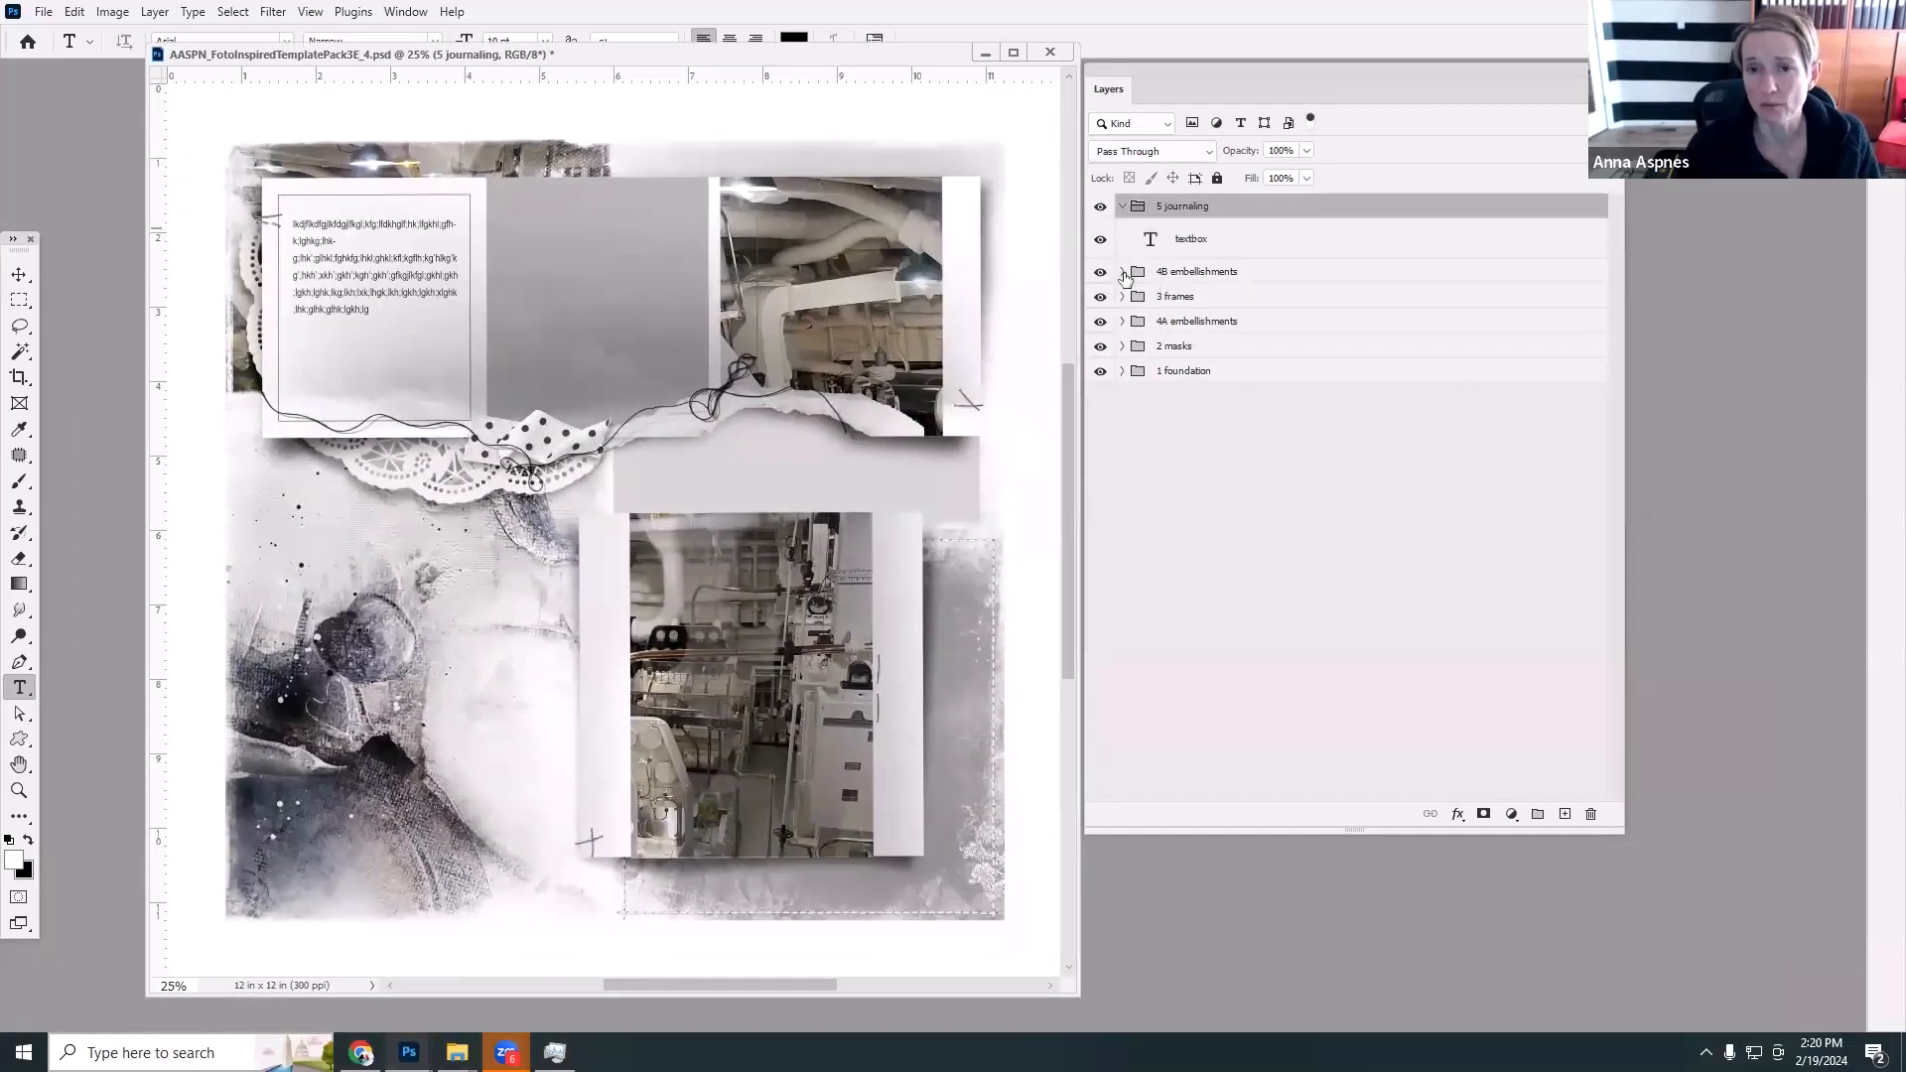
left_click(1122, 273)
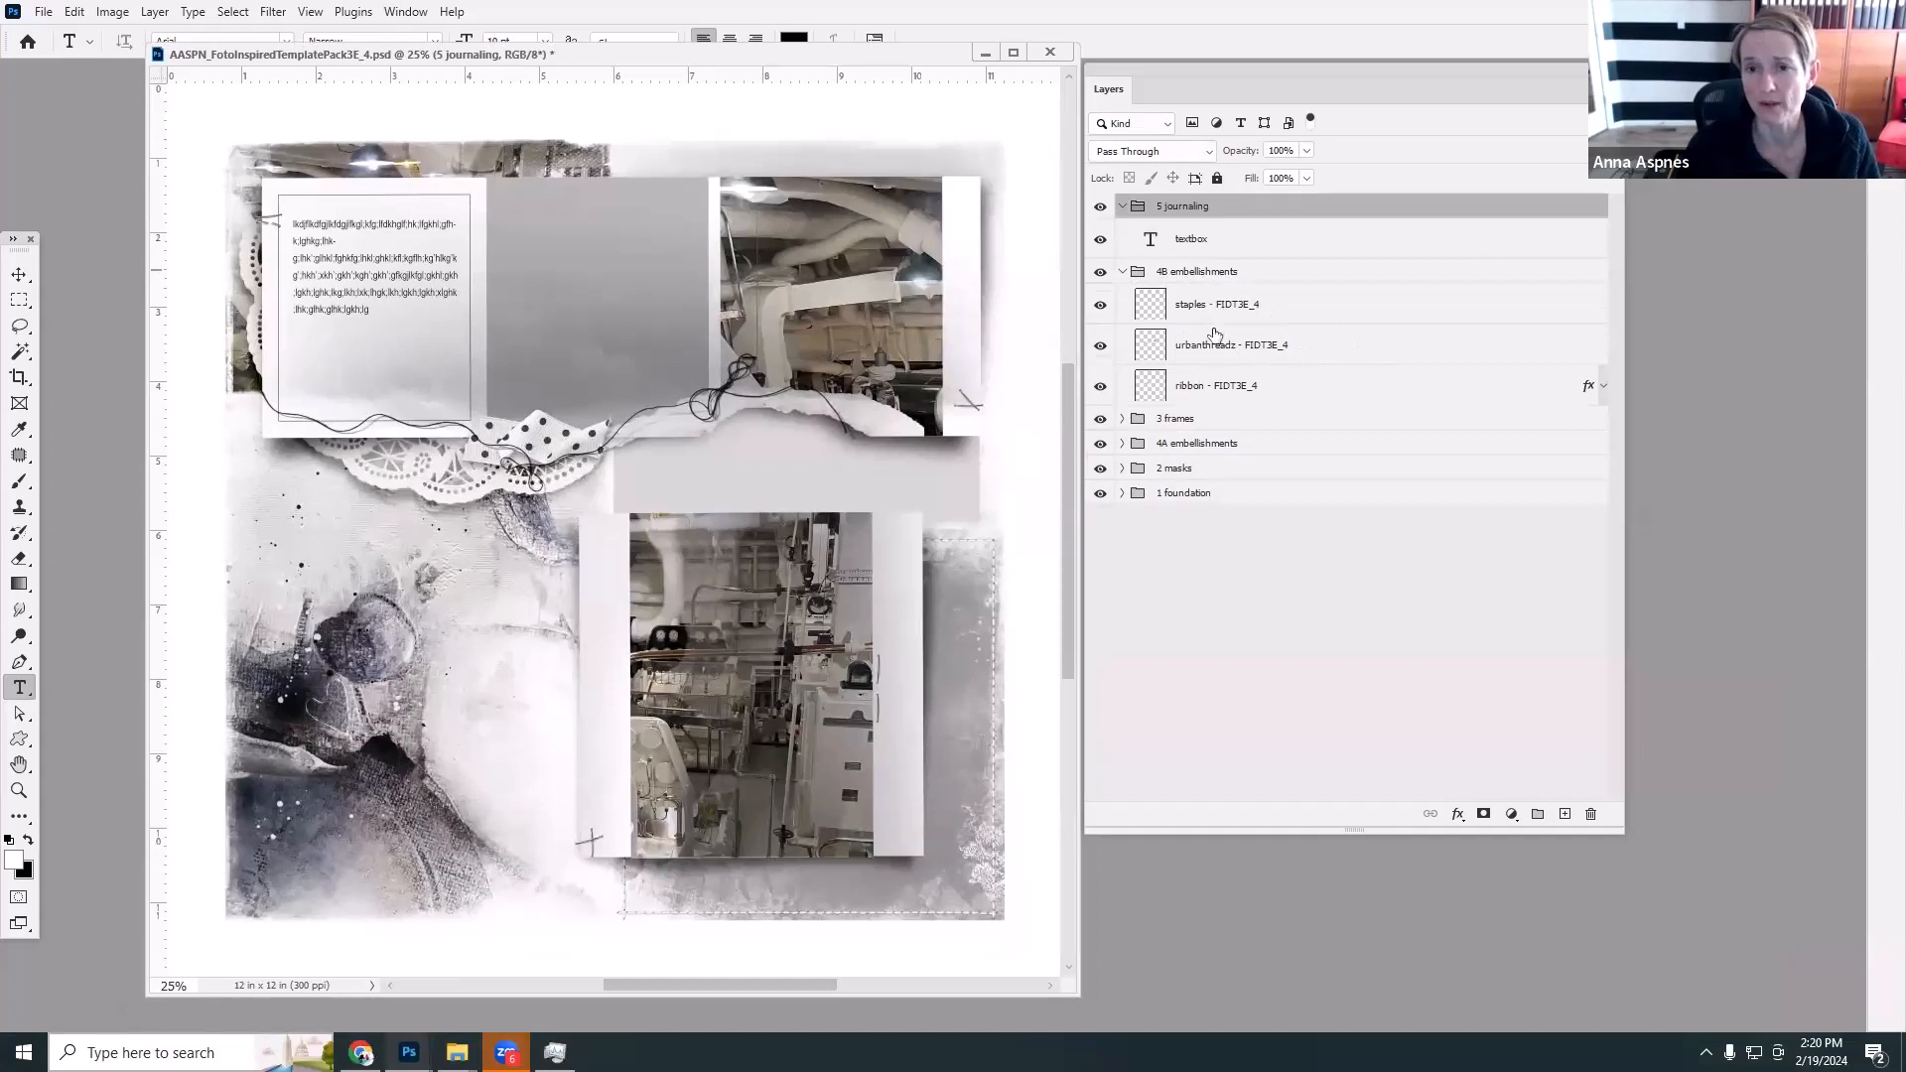
left_click(1201, 392)
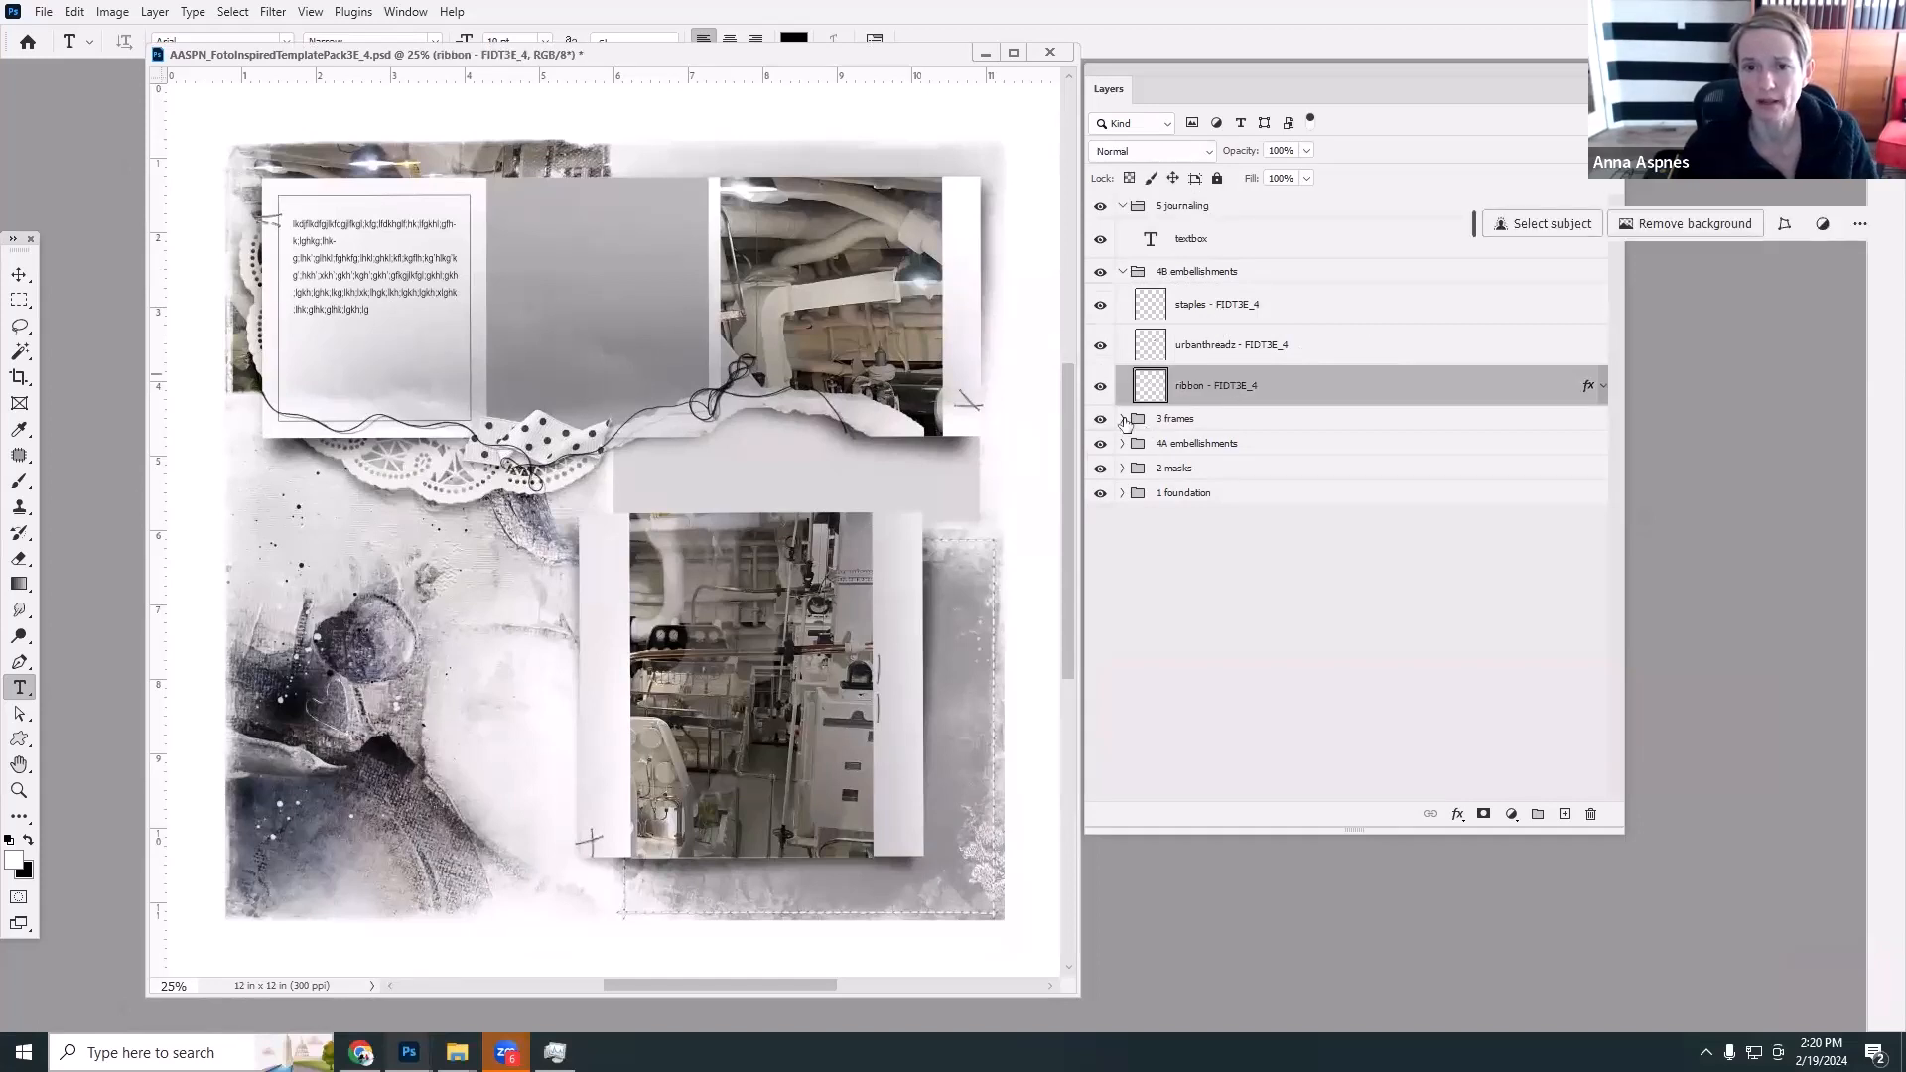
left_click(19, 274)
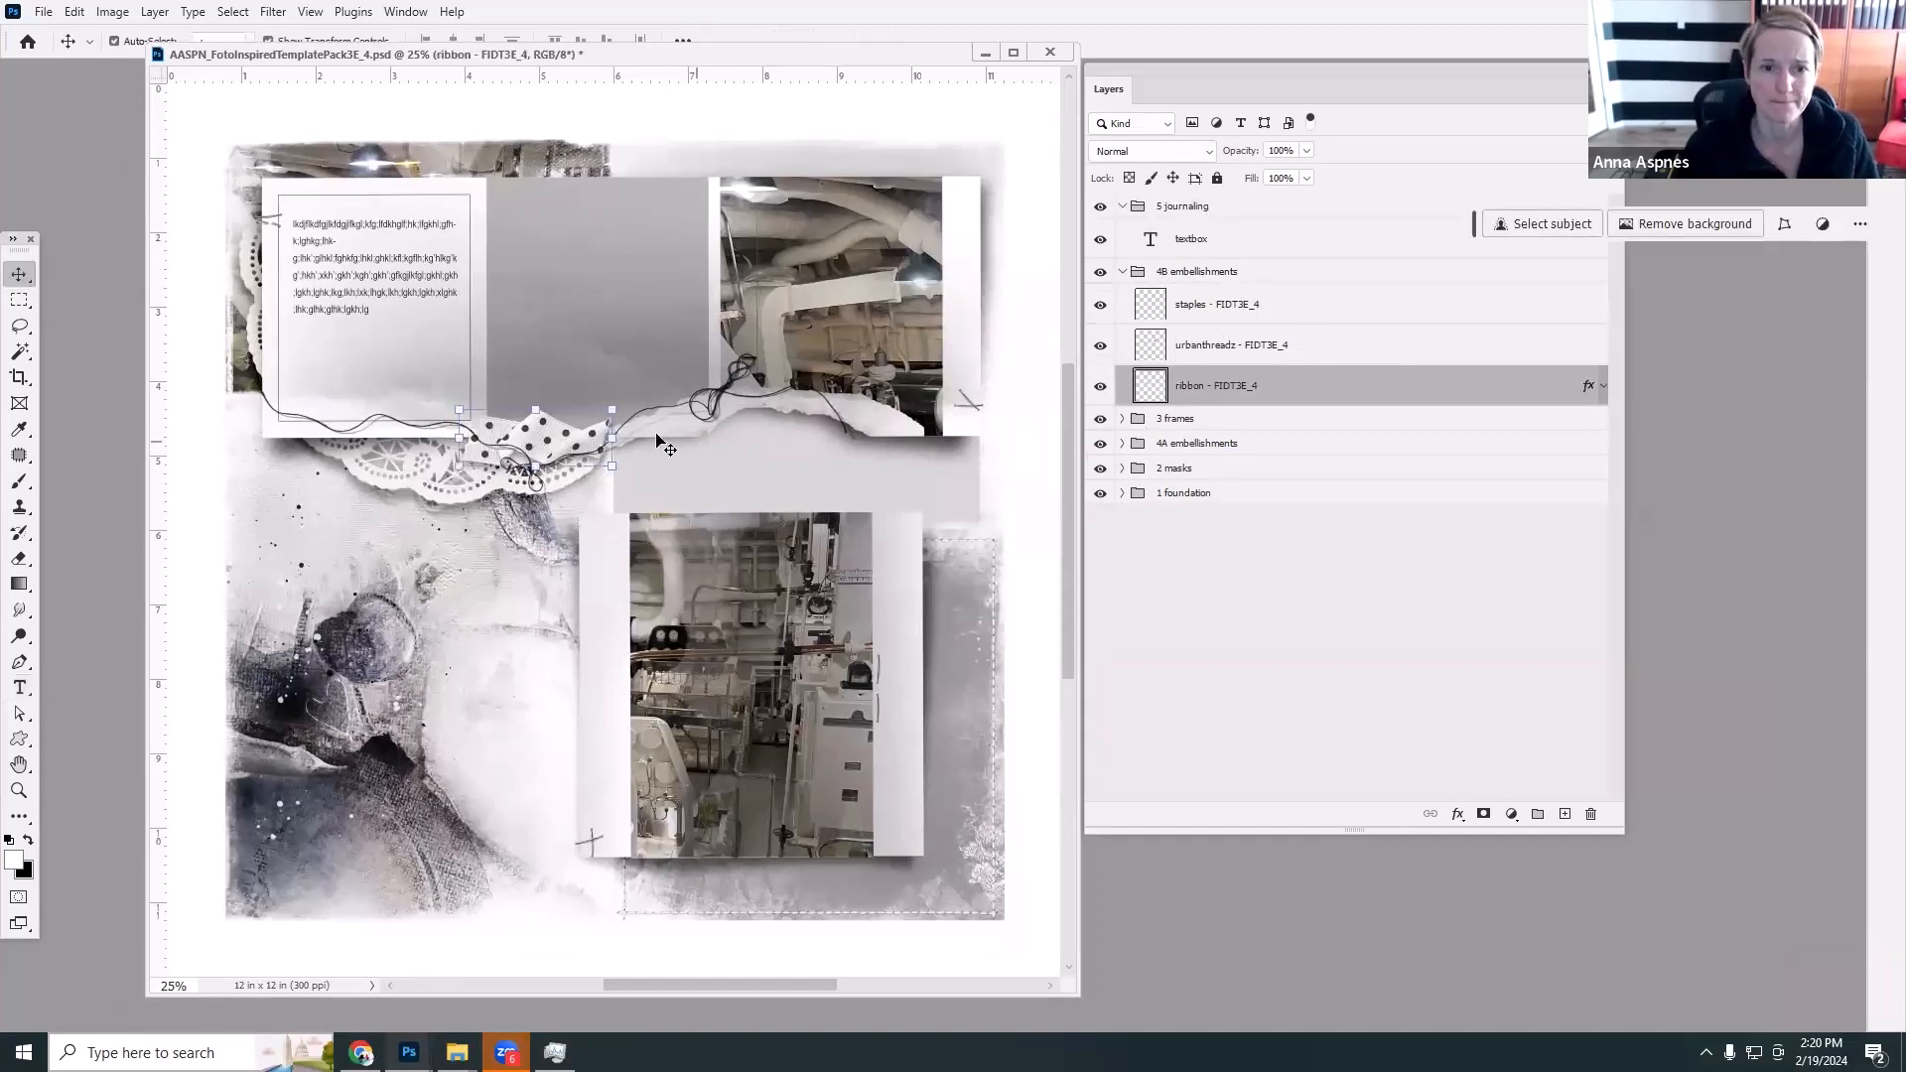
Expand the 4A embellishments group and move the doily and its shadow together under the torn edge of the top frame's right photo.
left_click(1123, 444)
left_click(1228, 481)
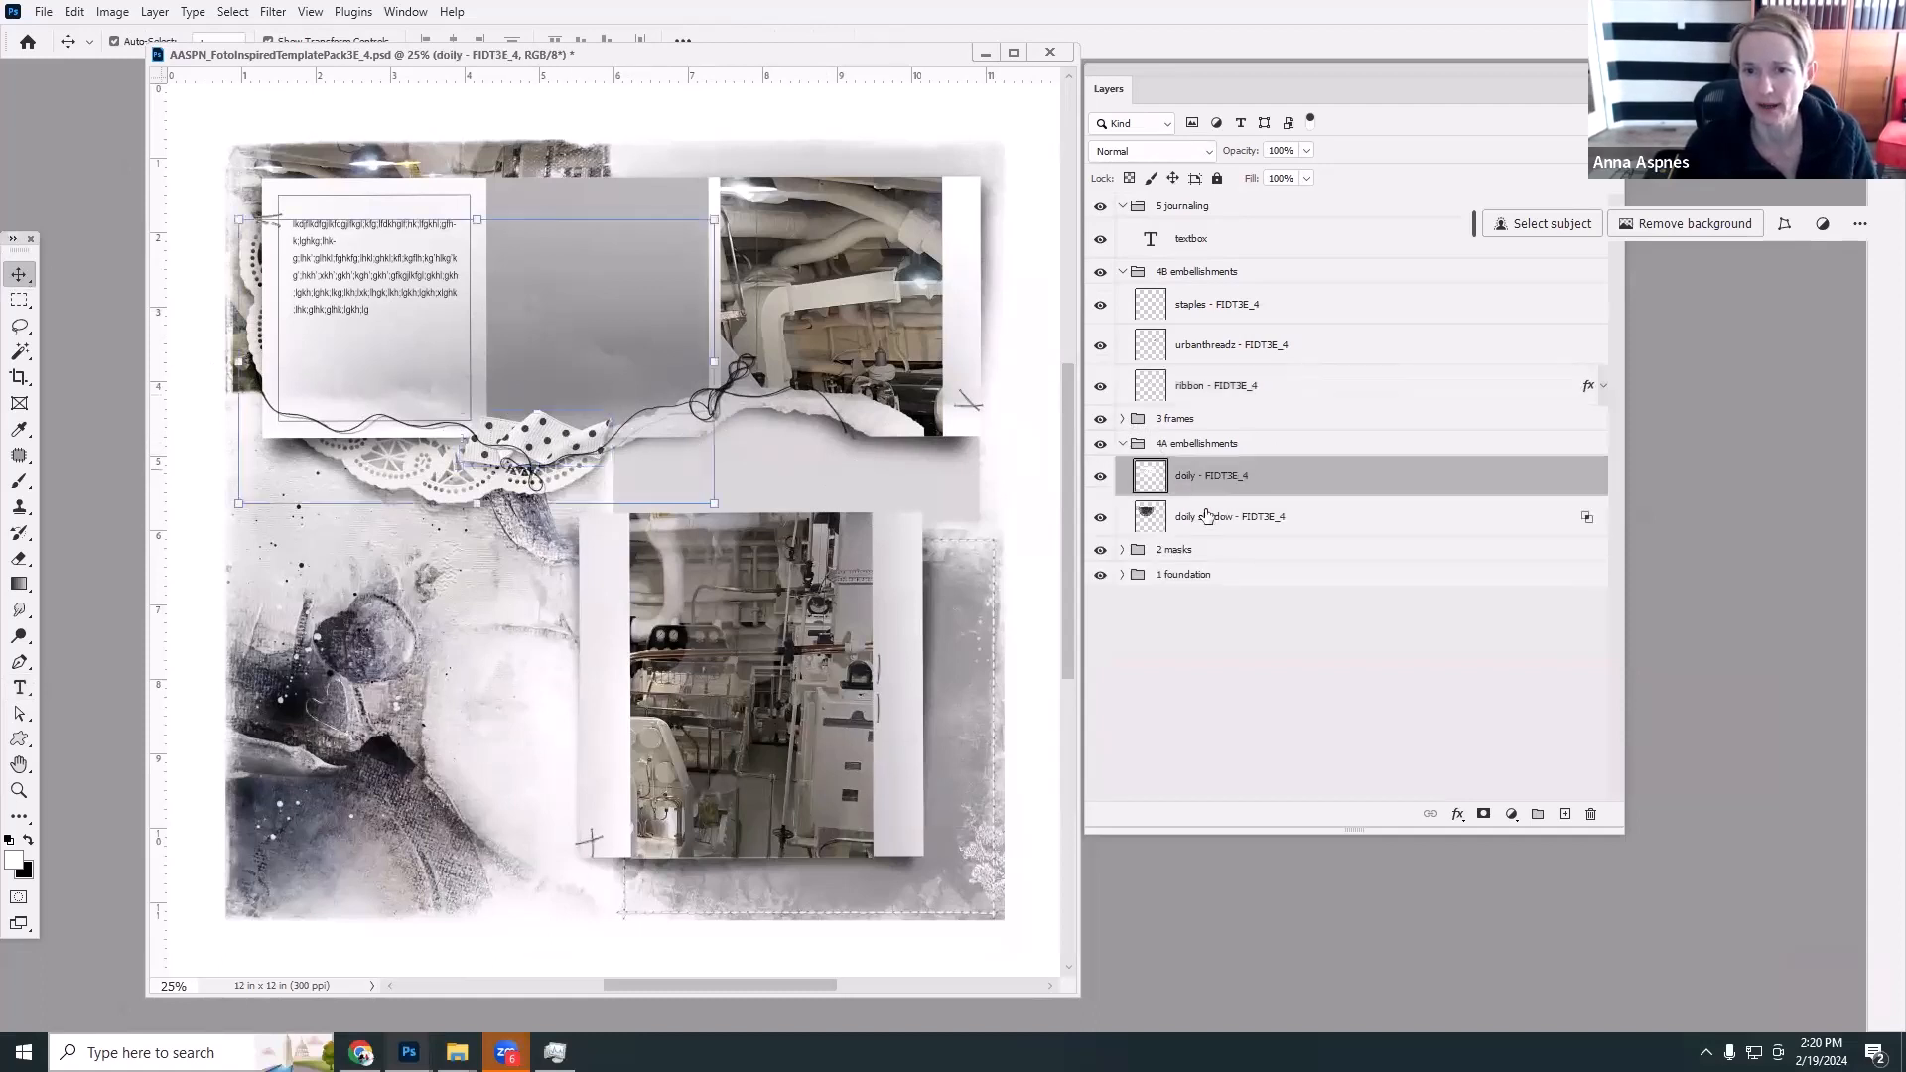
left_click(1210, 518, "shift")
left_click_drag(484, 486, 732, 490)
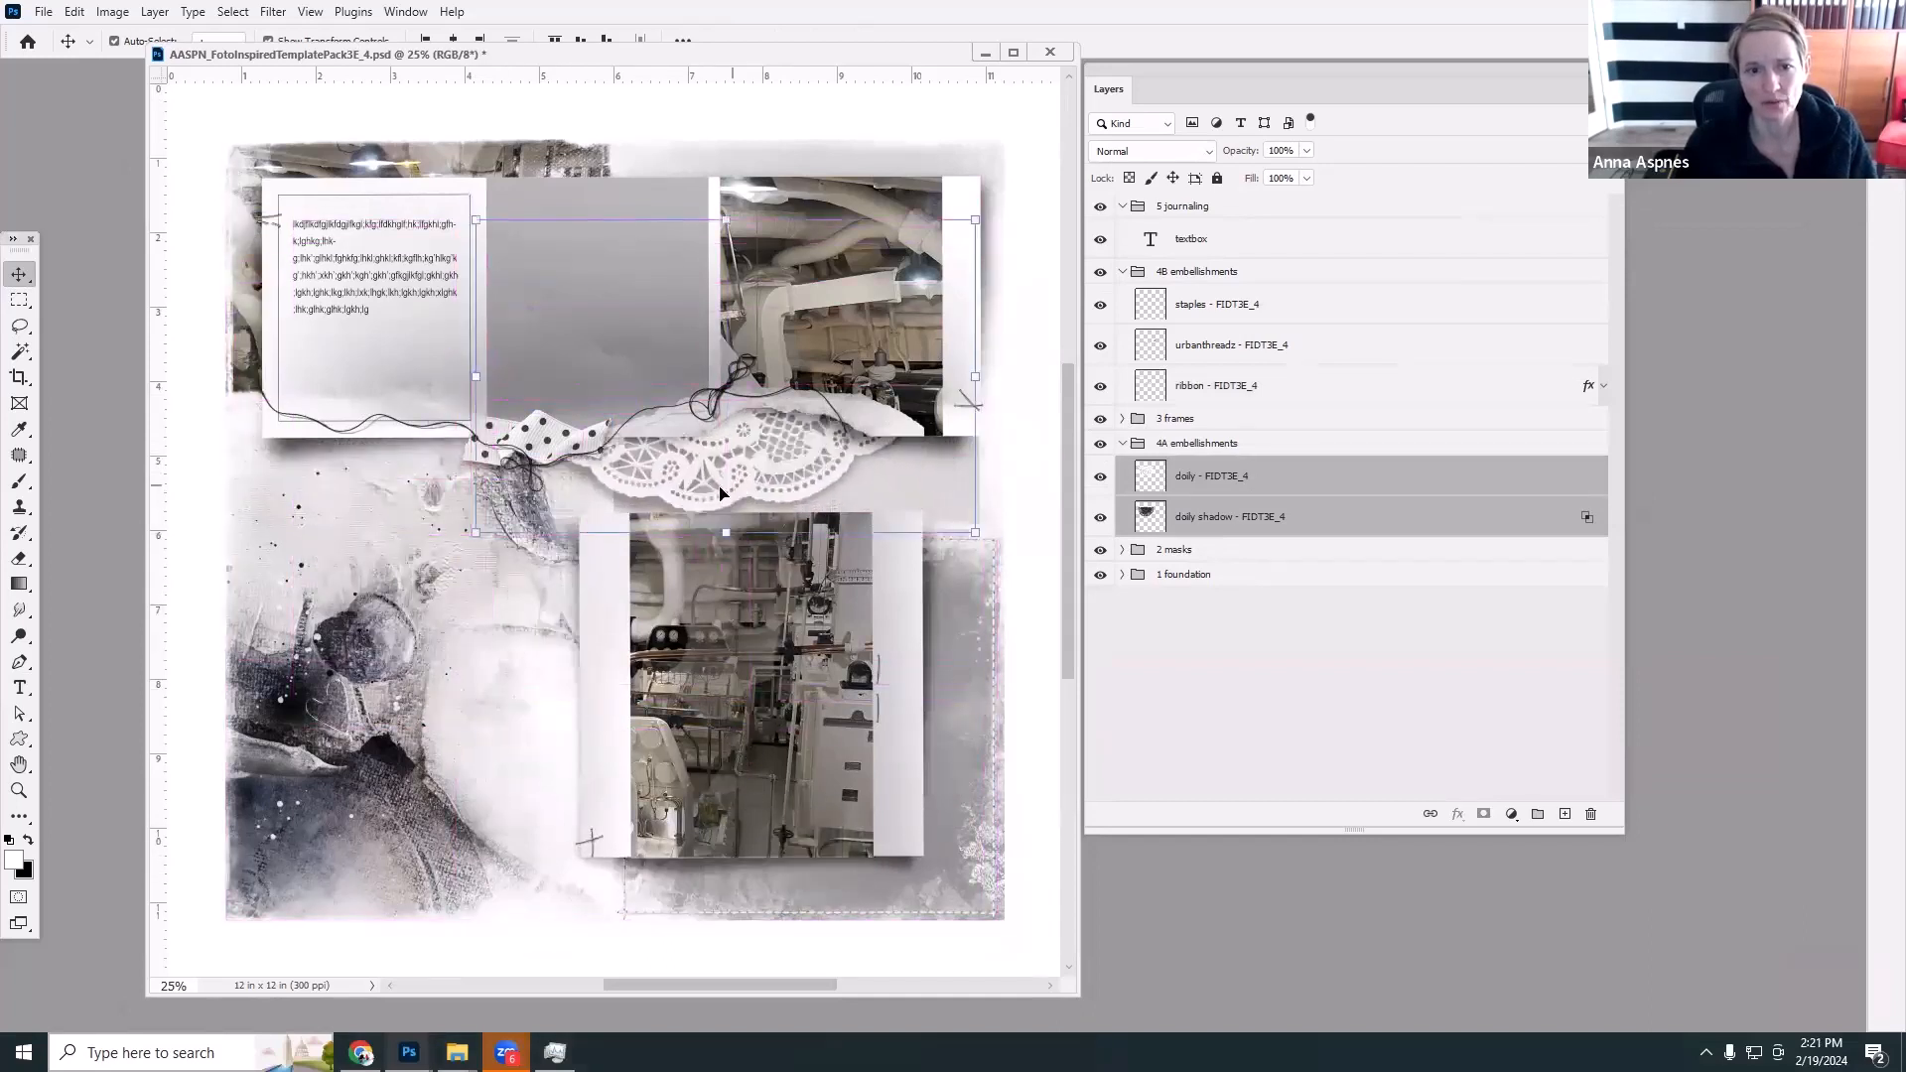
Rotate the urbanthreadz layer to a steep, near-vertical angle and place it across the right edges of the upper and lower framed photos.
left_click(726, 395)
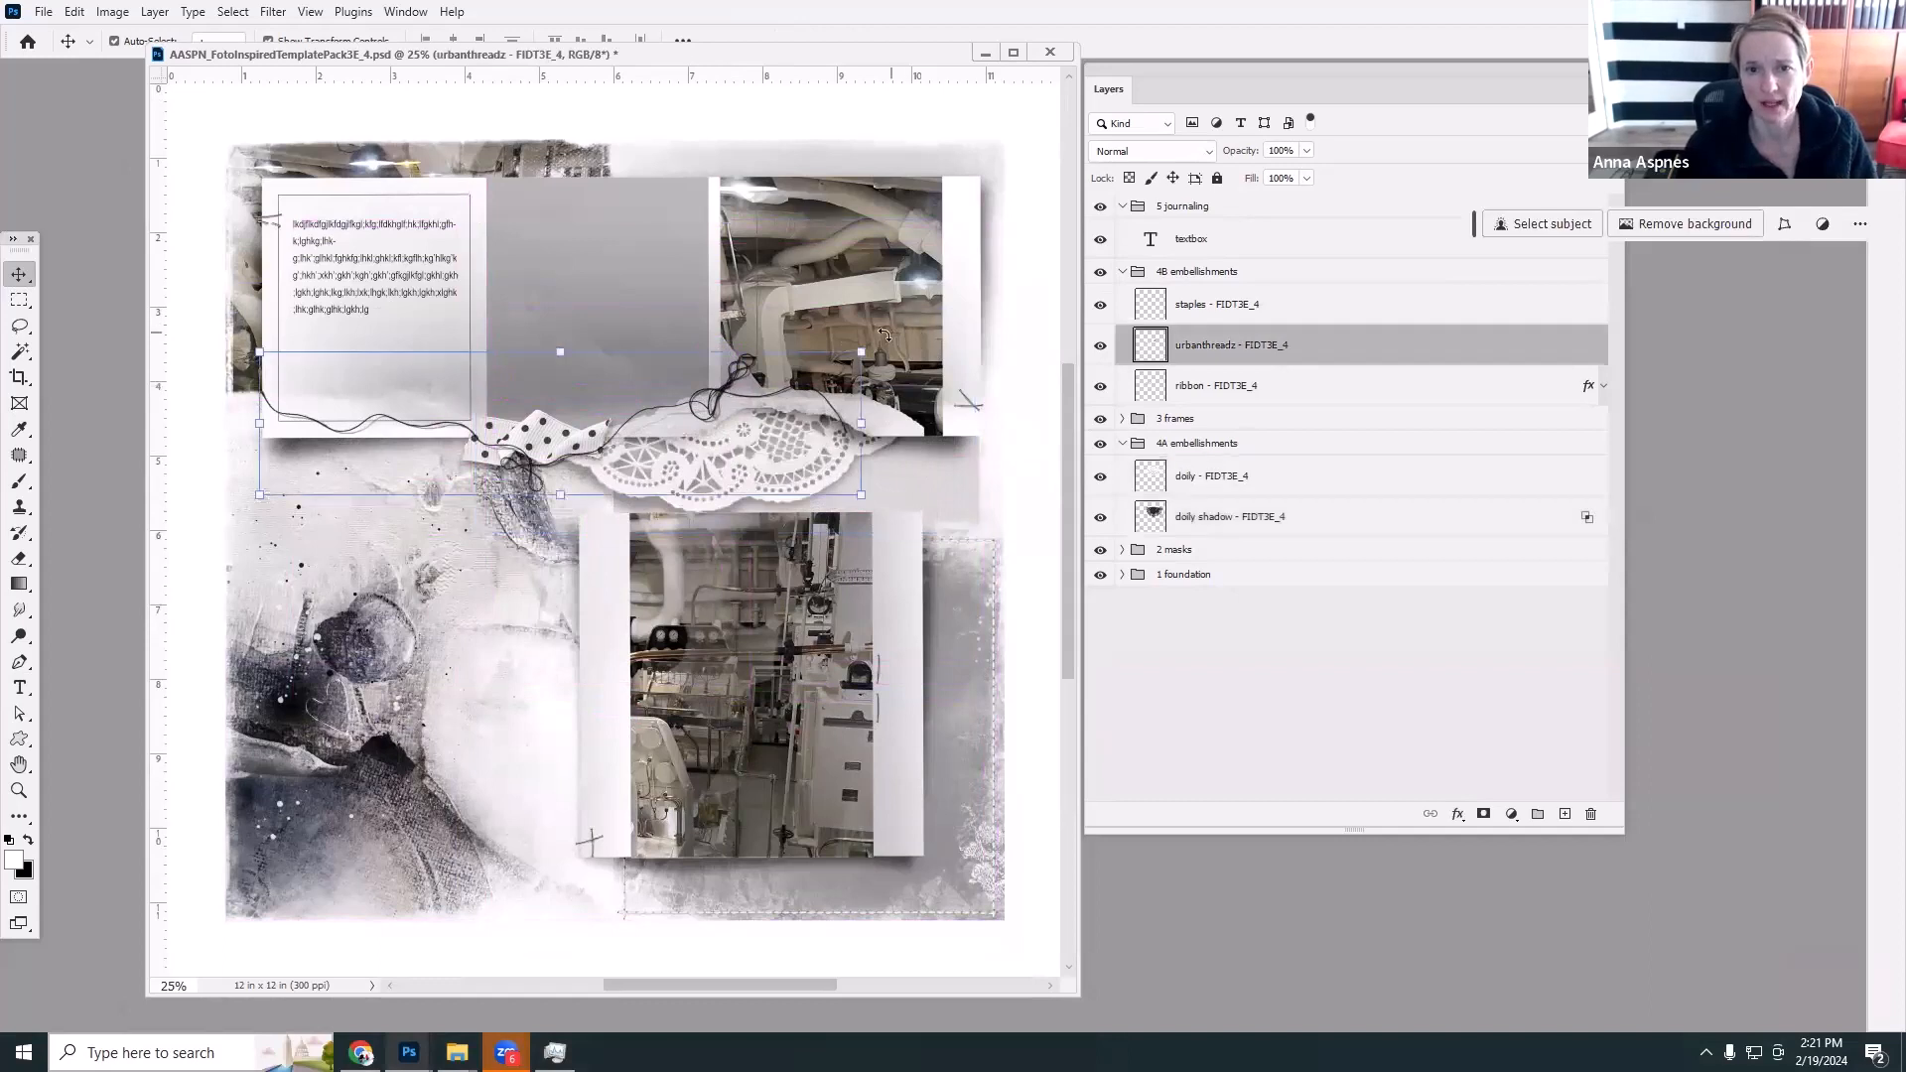
left_click_drag(870, 316, 464, 111)
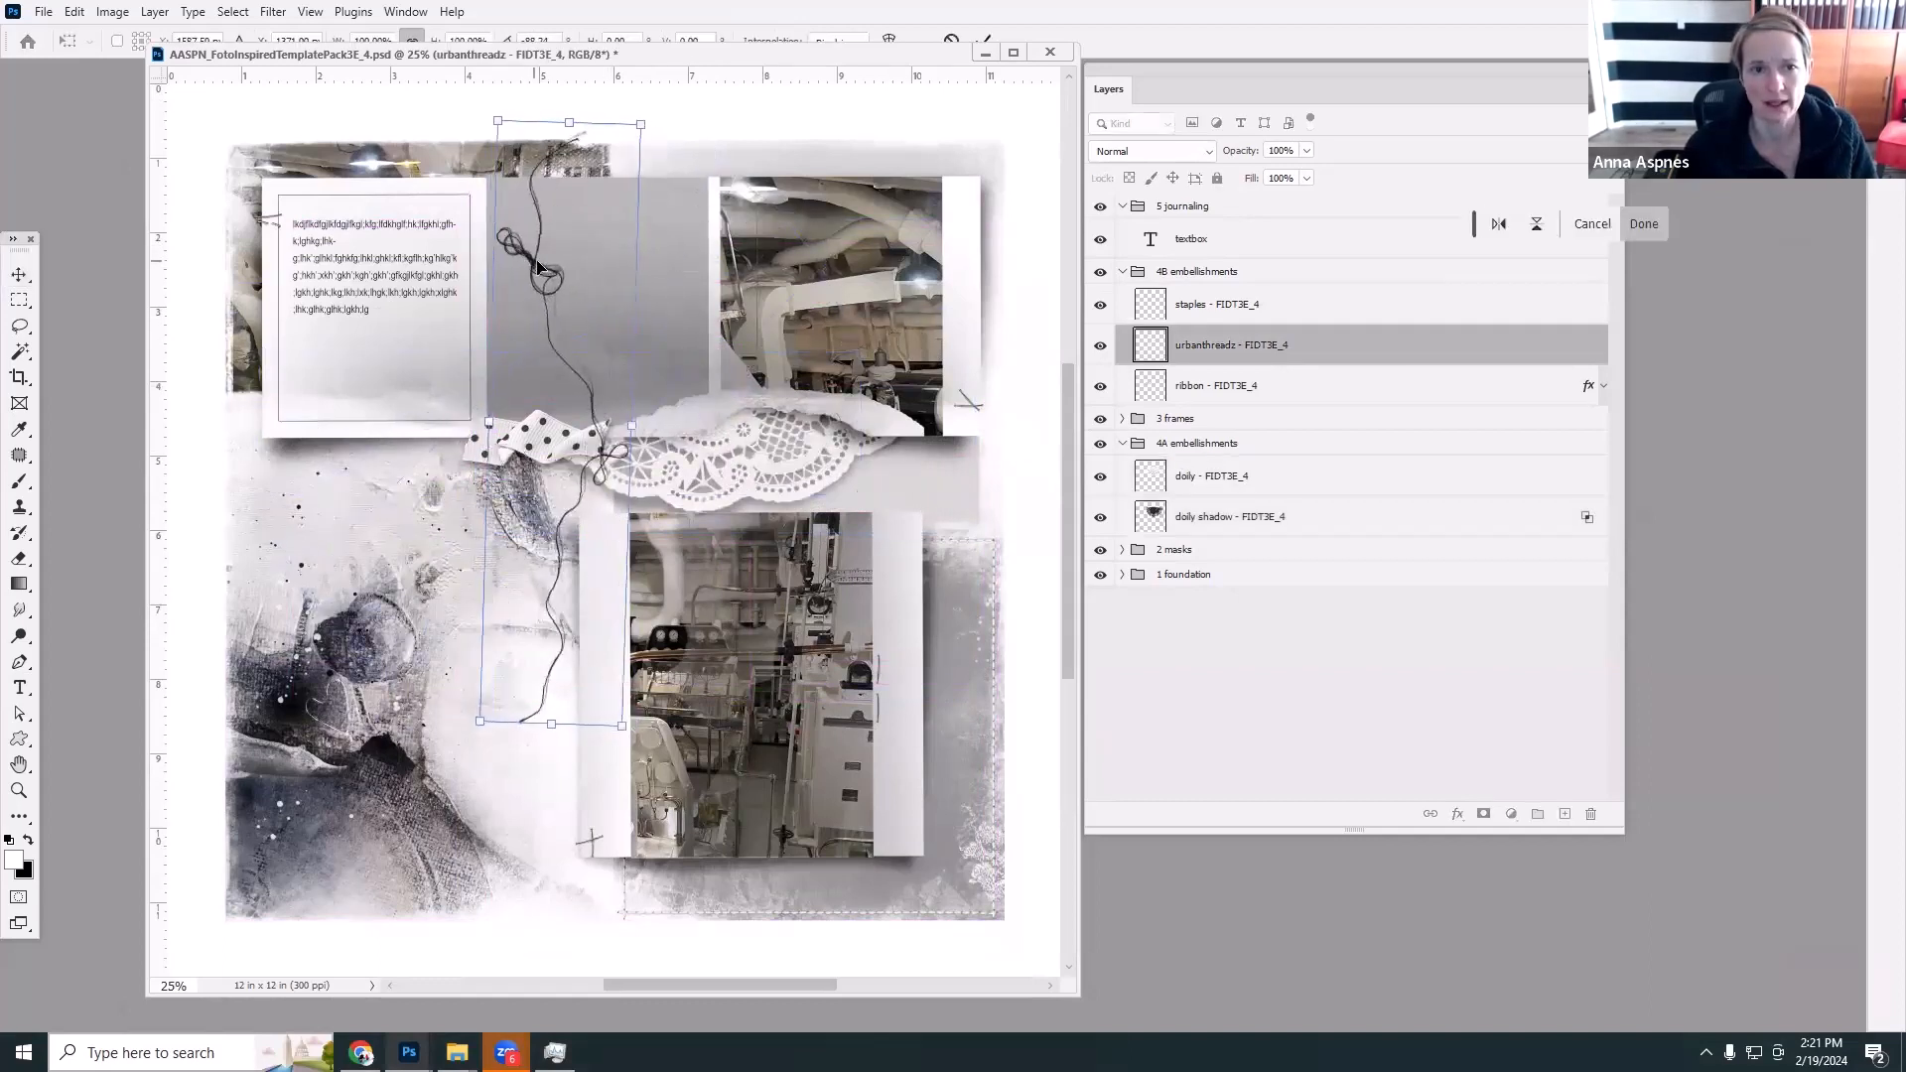
left_click_drag(541, 276, 886, 381)
left_click_drag(964, 198, 1022, 194)
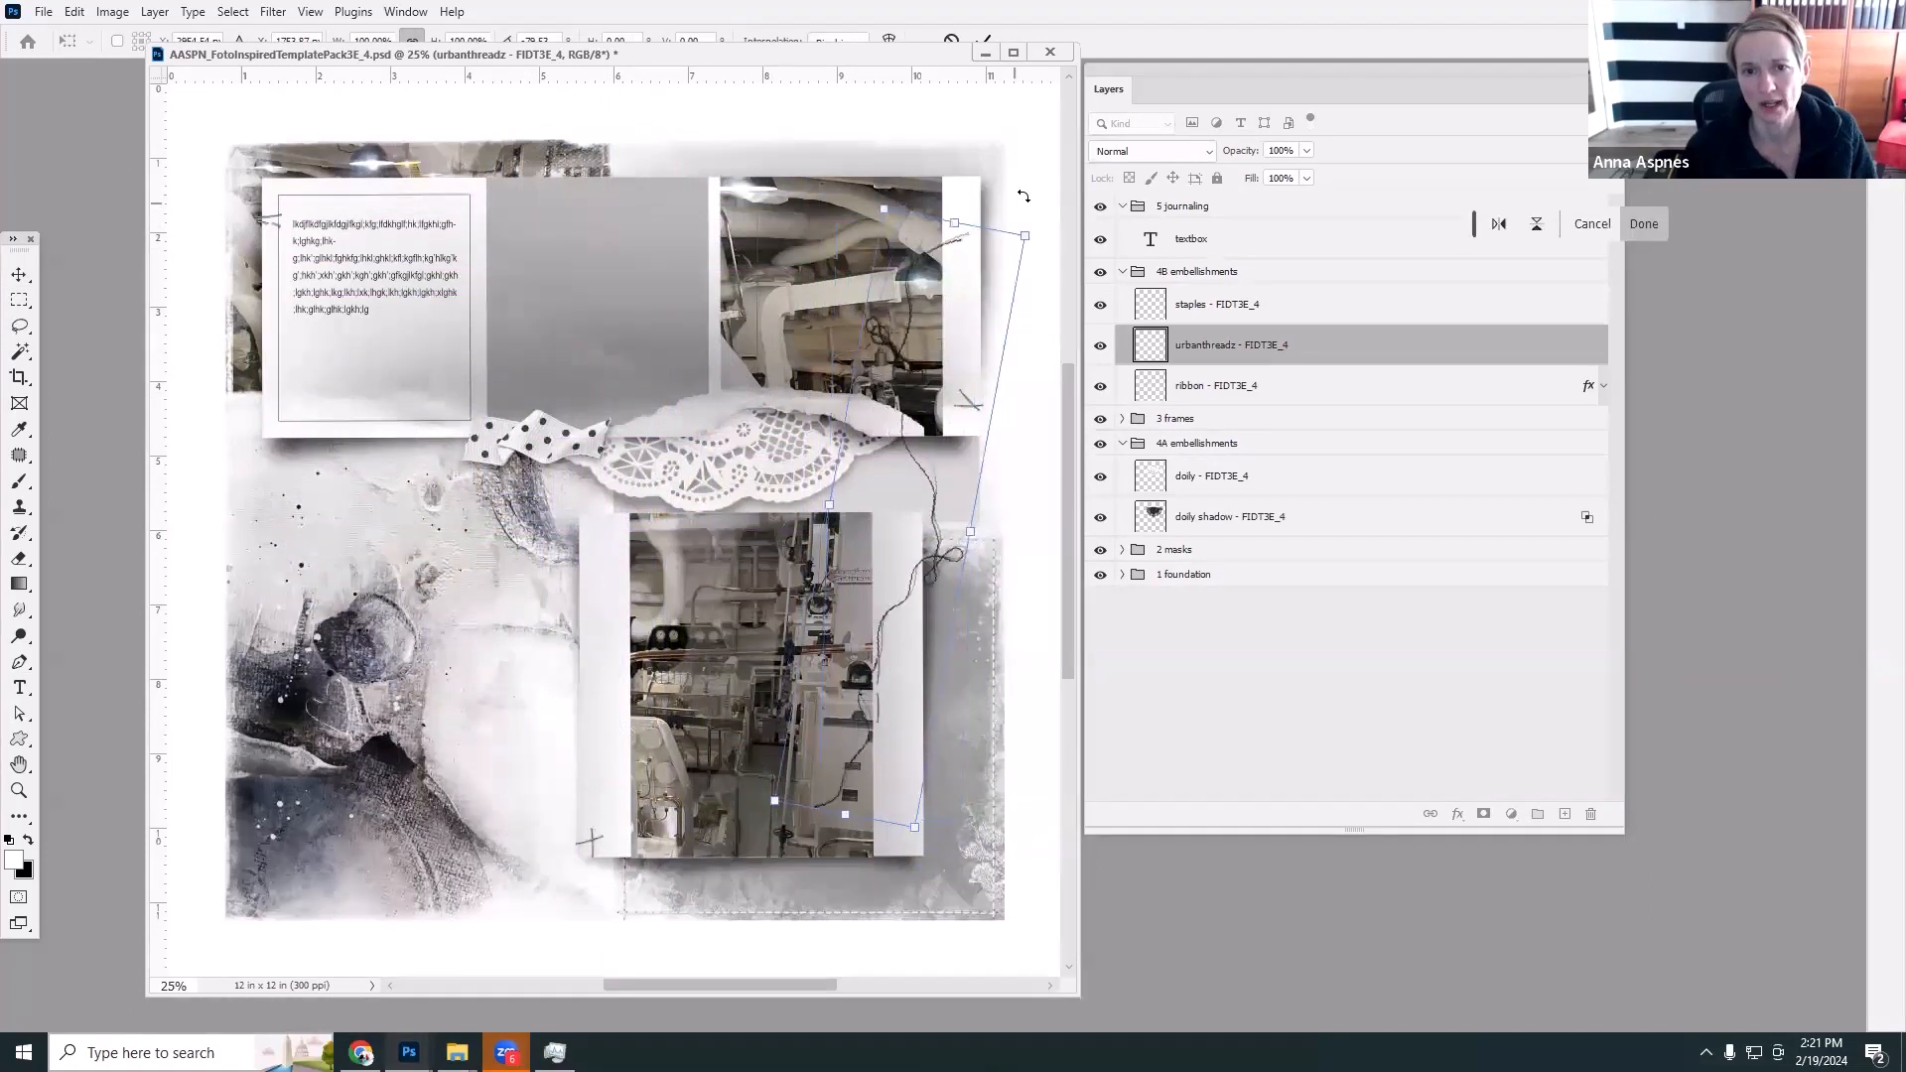
key("Return")
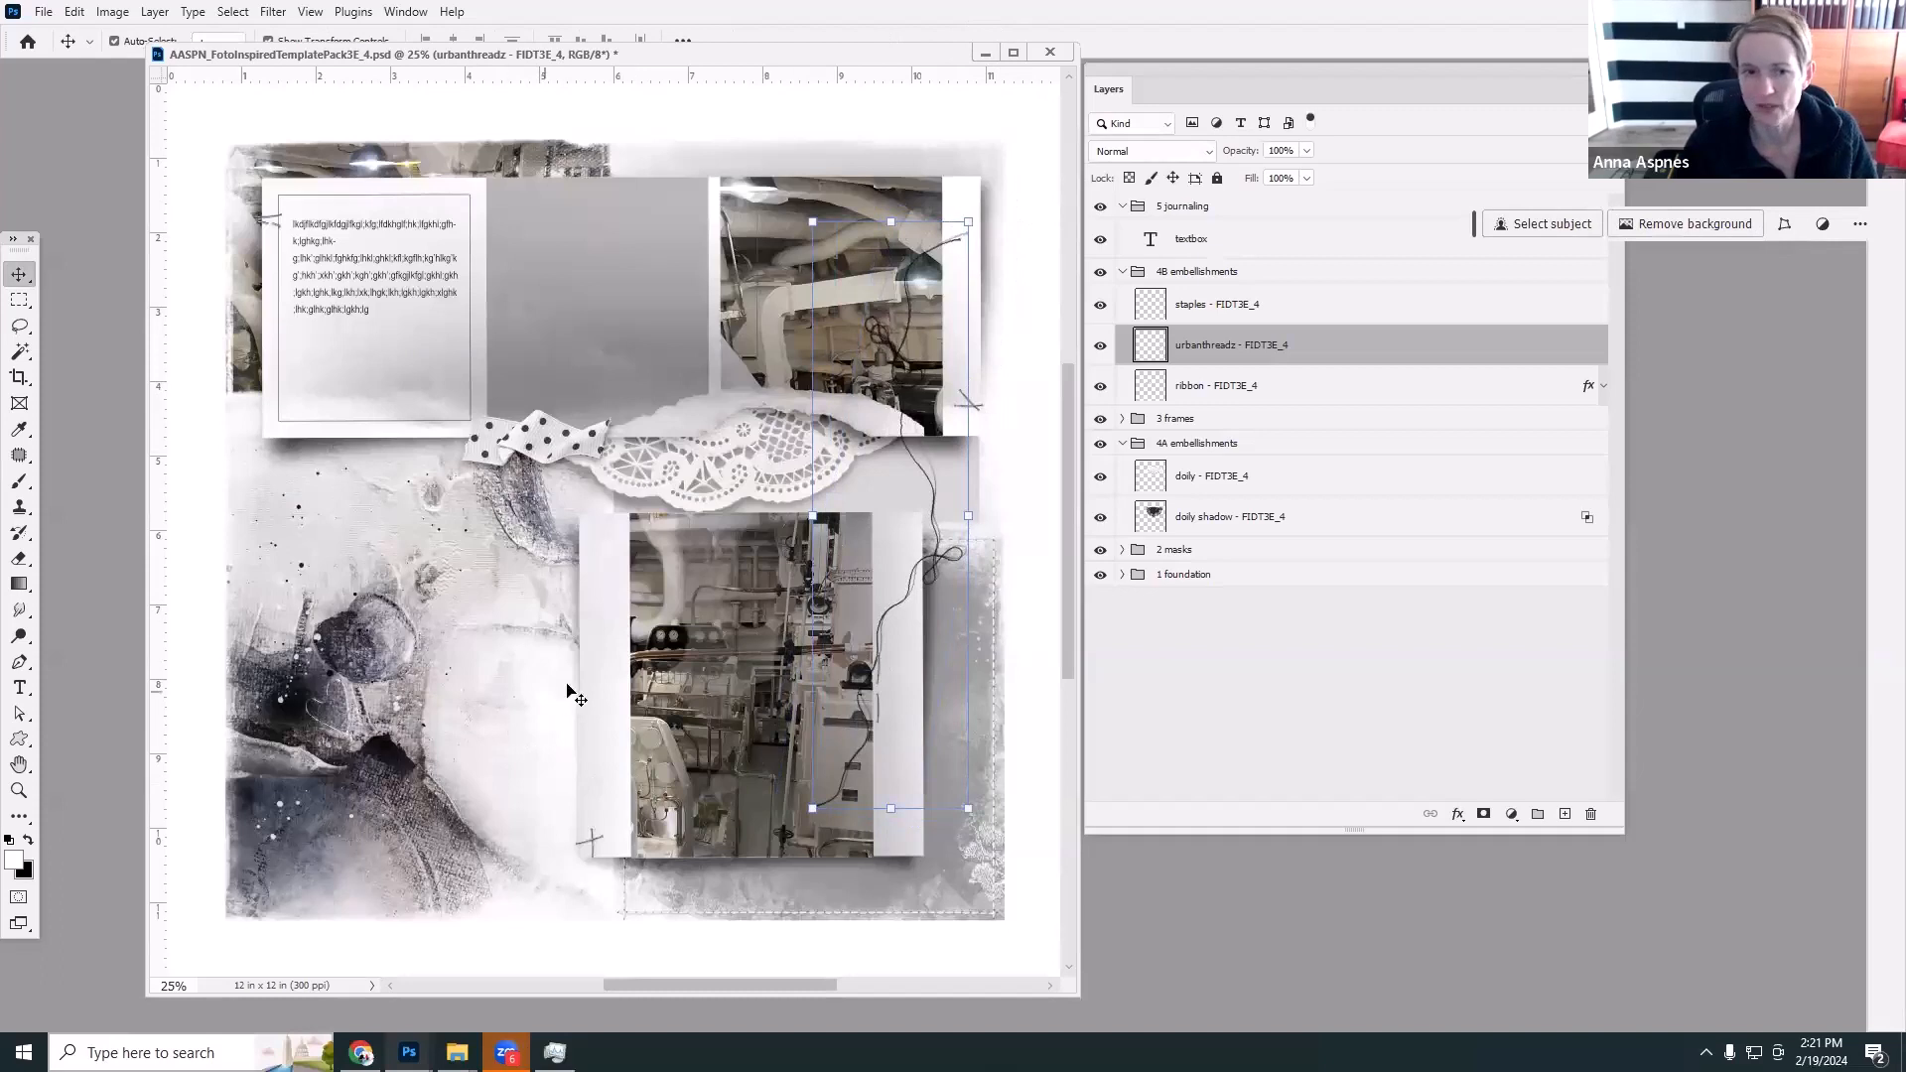
Move the template's document window aside and close the template without saving its changes.
left_click_drag(639, 54, 508, 70)
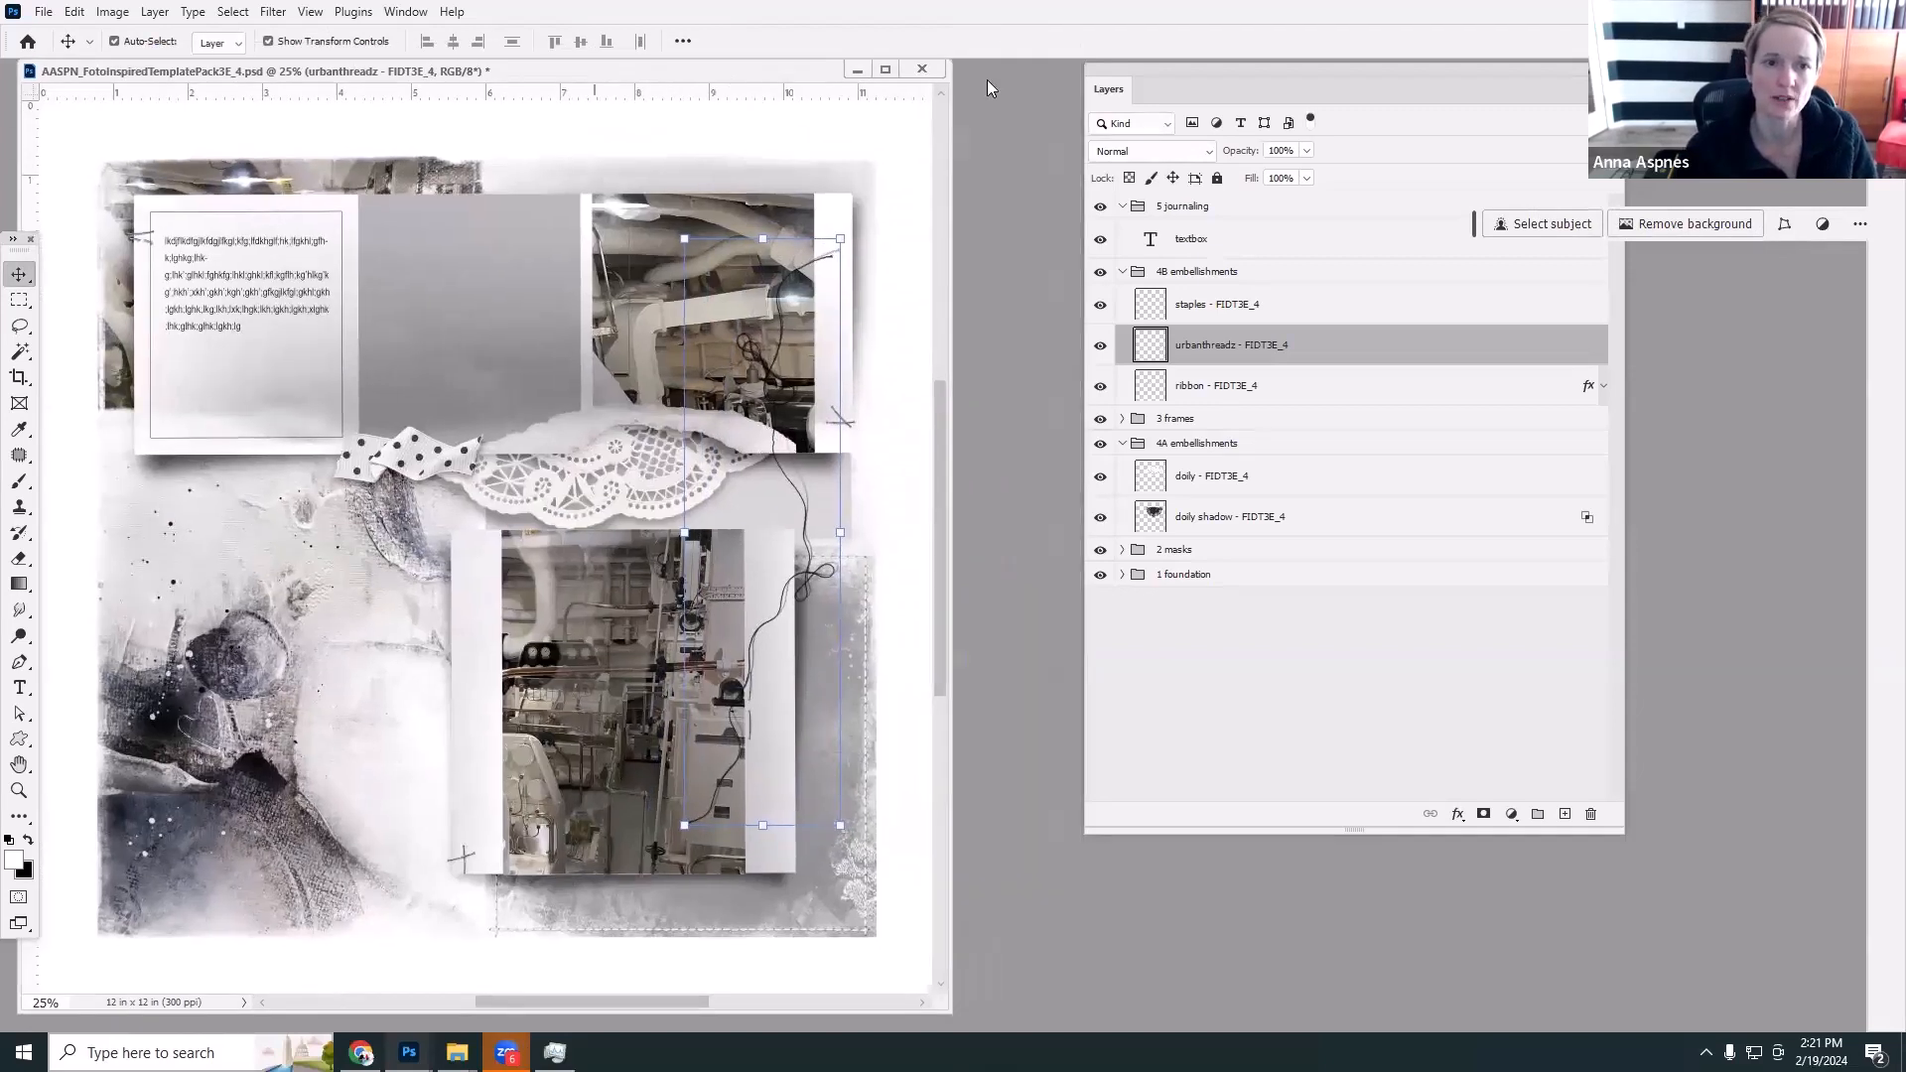
key("ctrl+w")
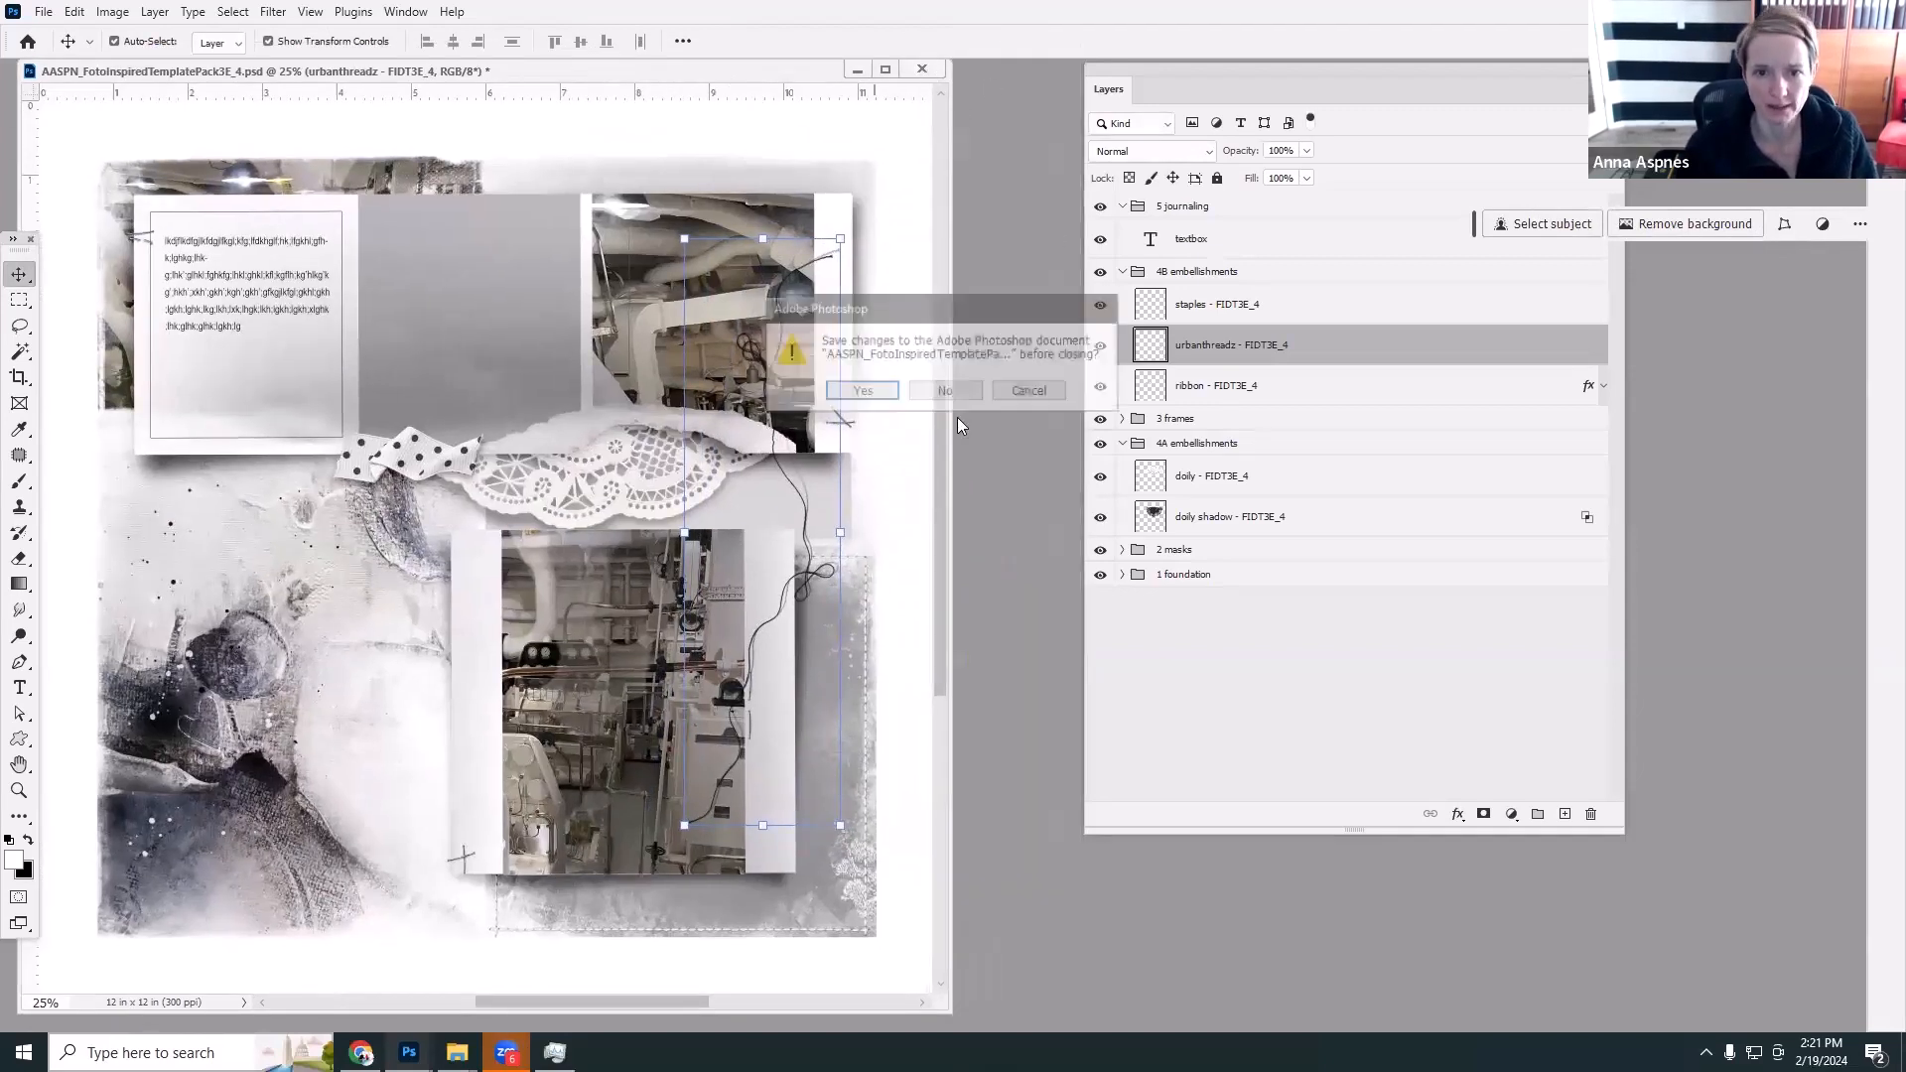
left_click(955, 391)
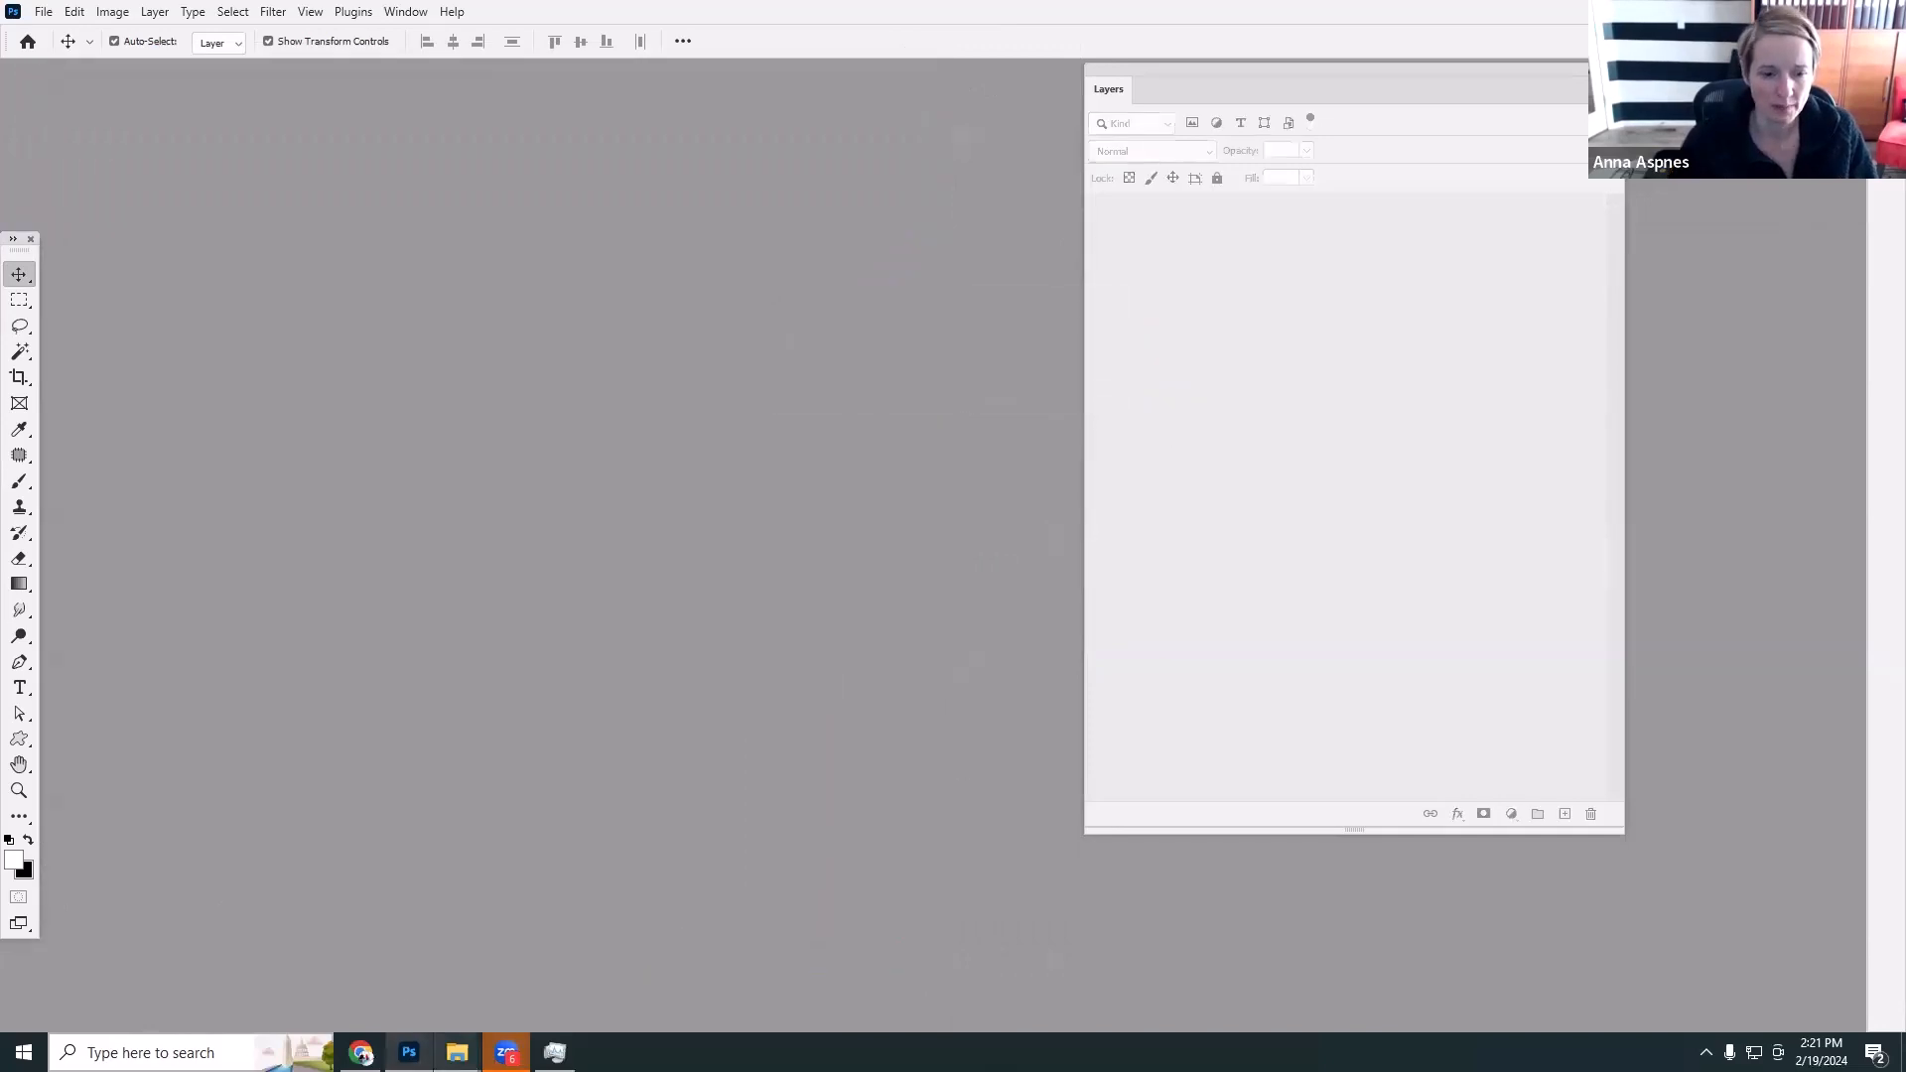
Switch to File Explorer and open the 0Layouts folder inside Enigma's FIDT 3E folder.
mouse_move(457, 1052)
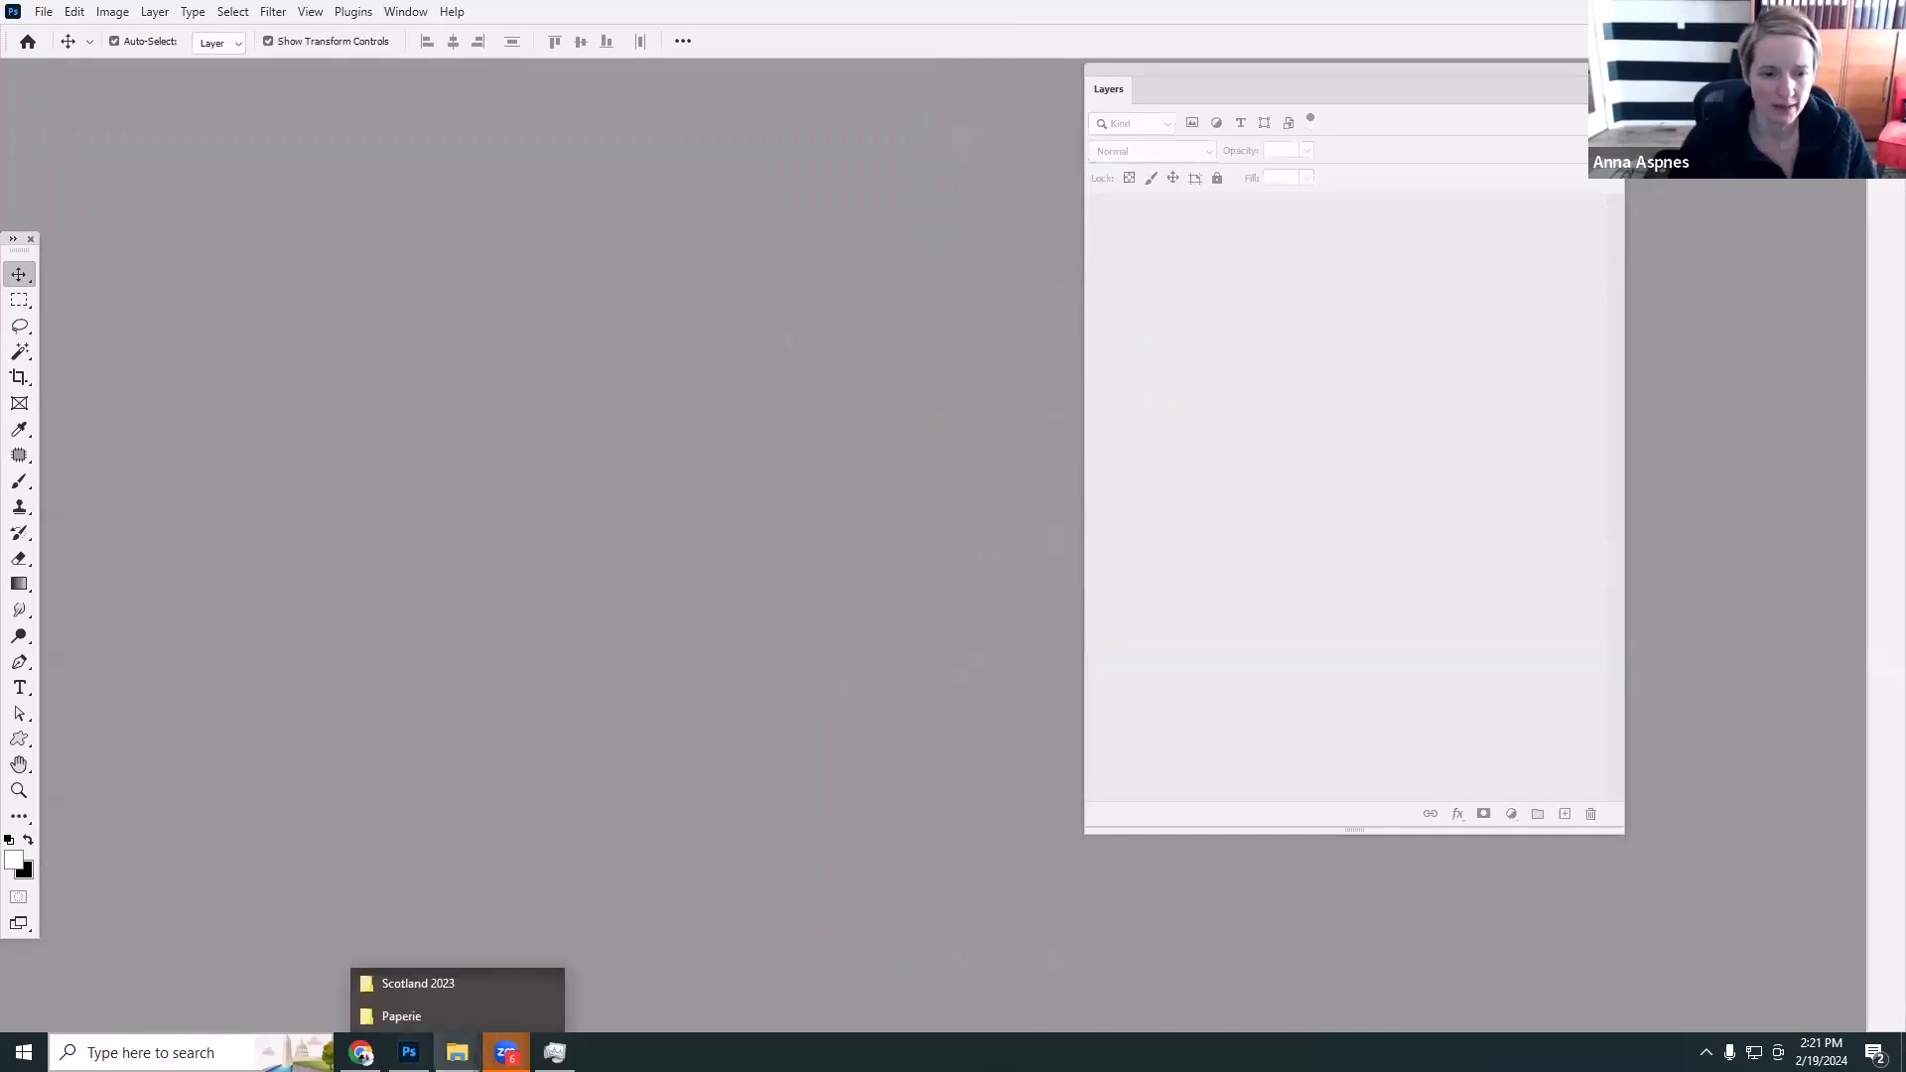
left_click(417, 1017)
left_click(488, 157)
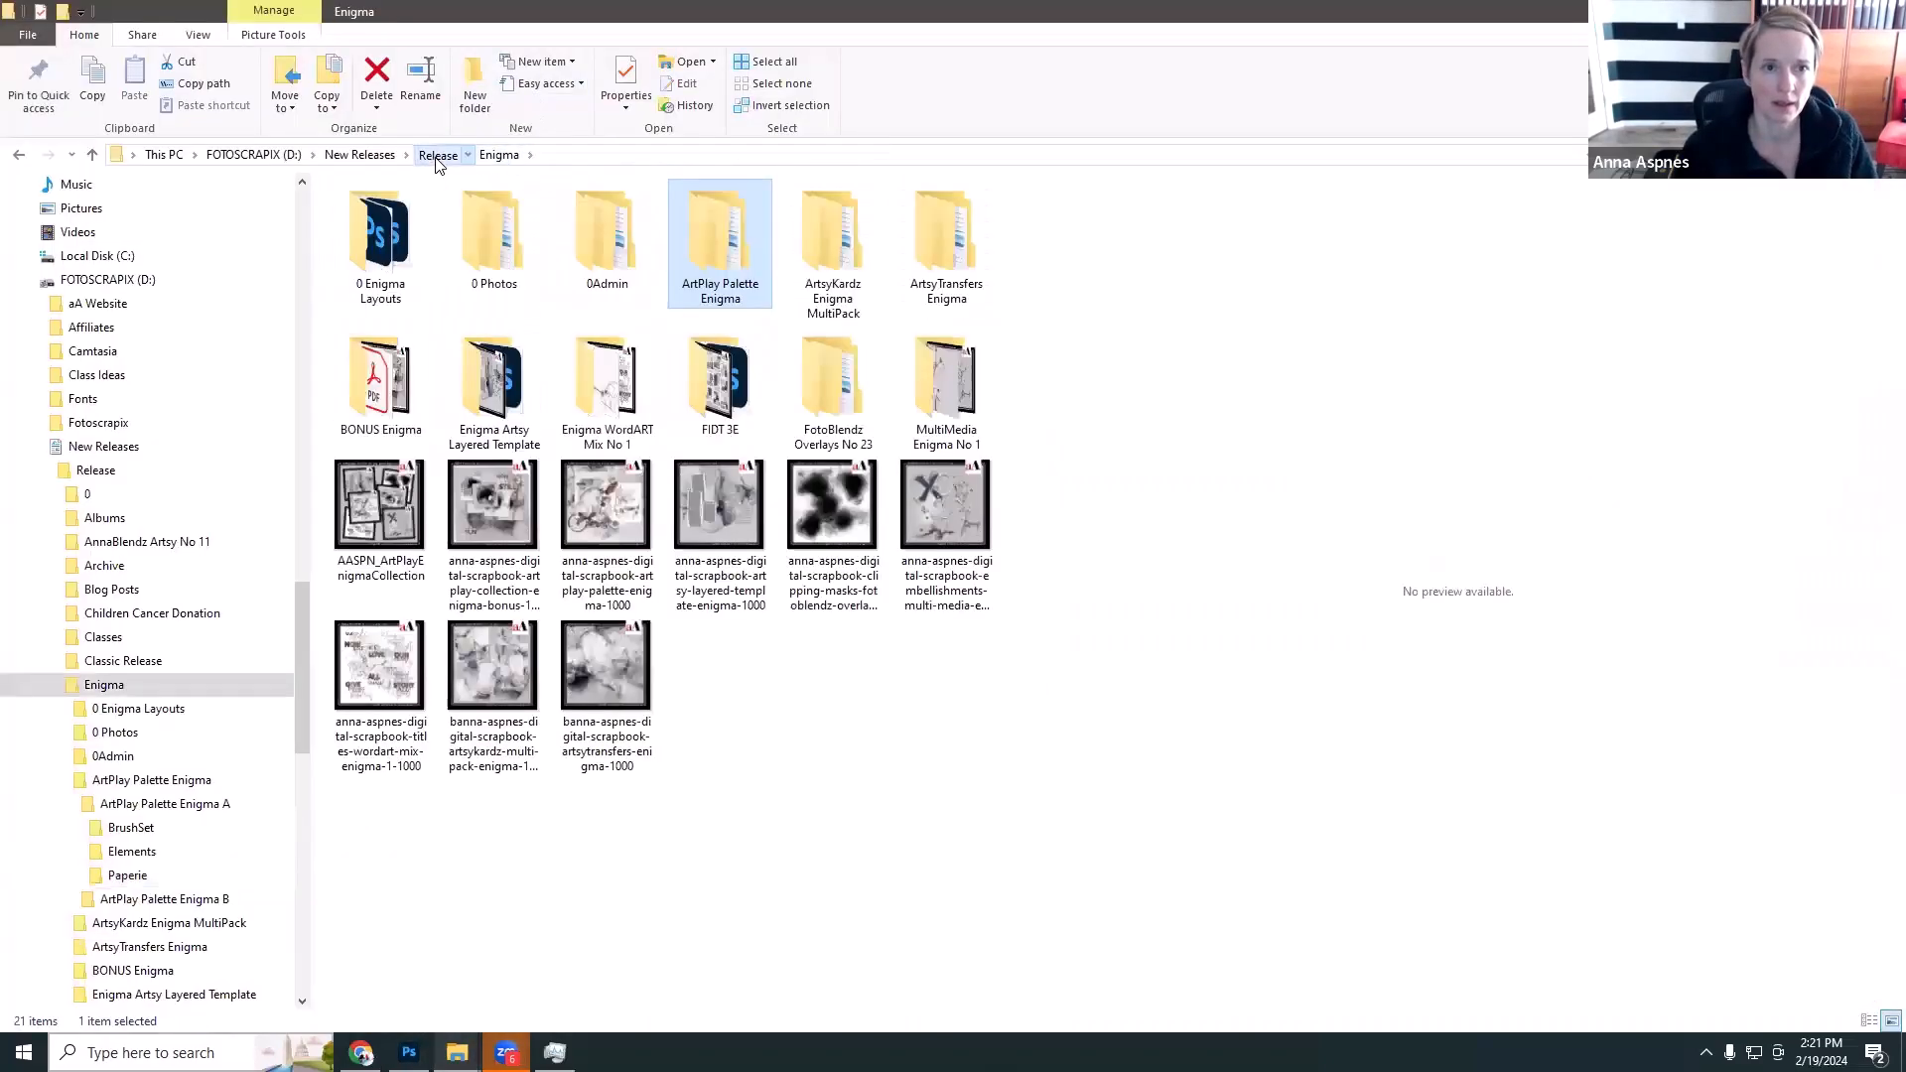
left_click(437, 155)
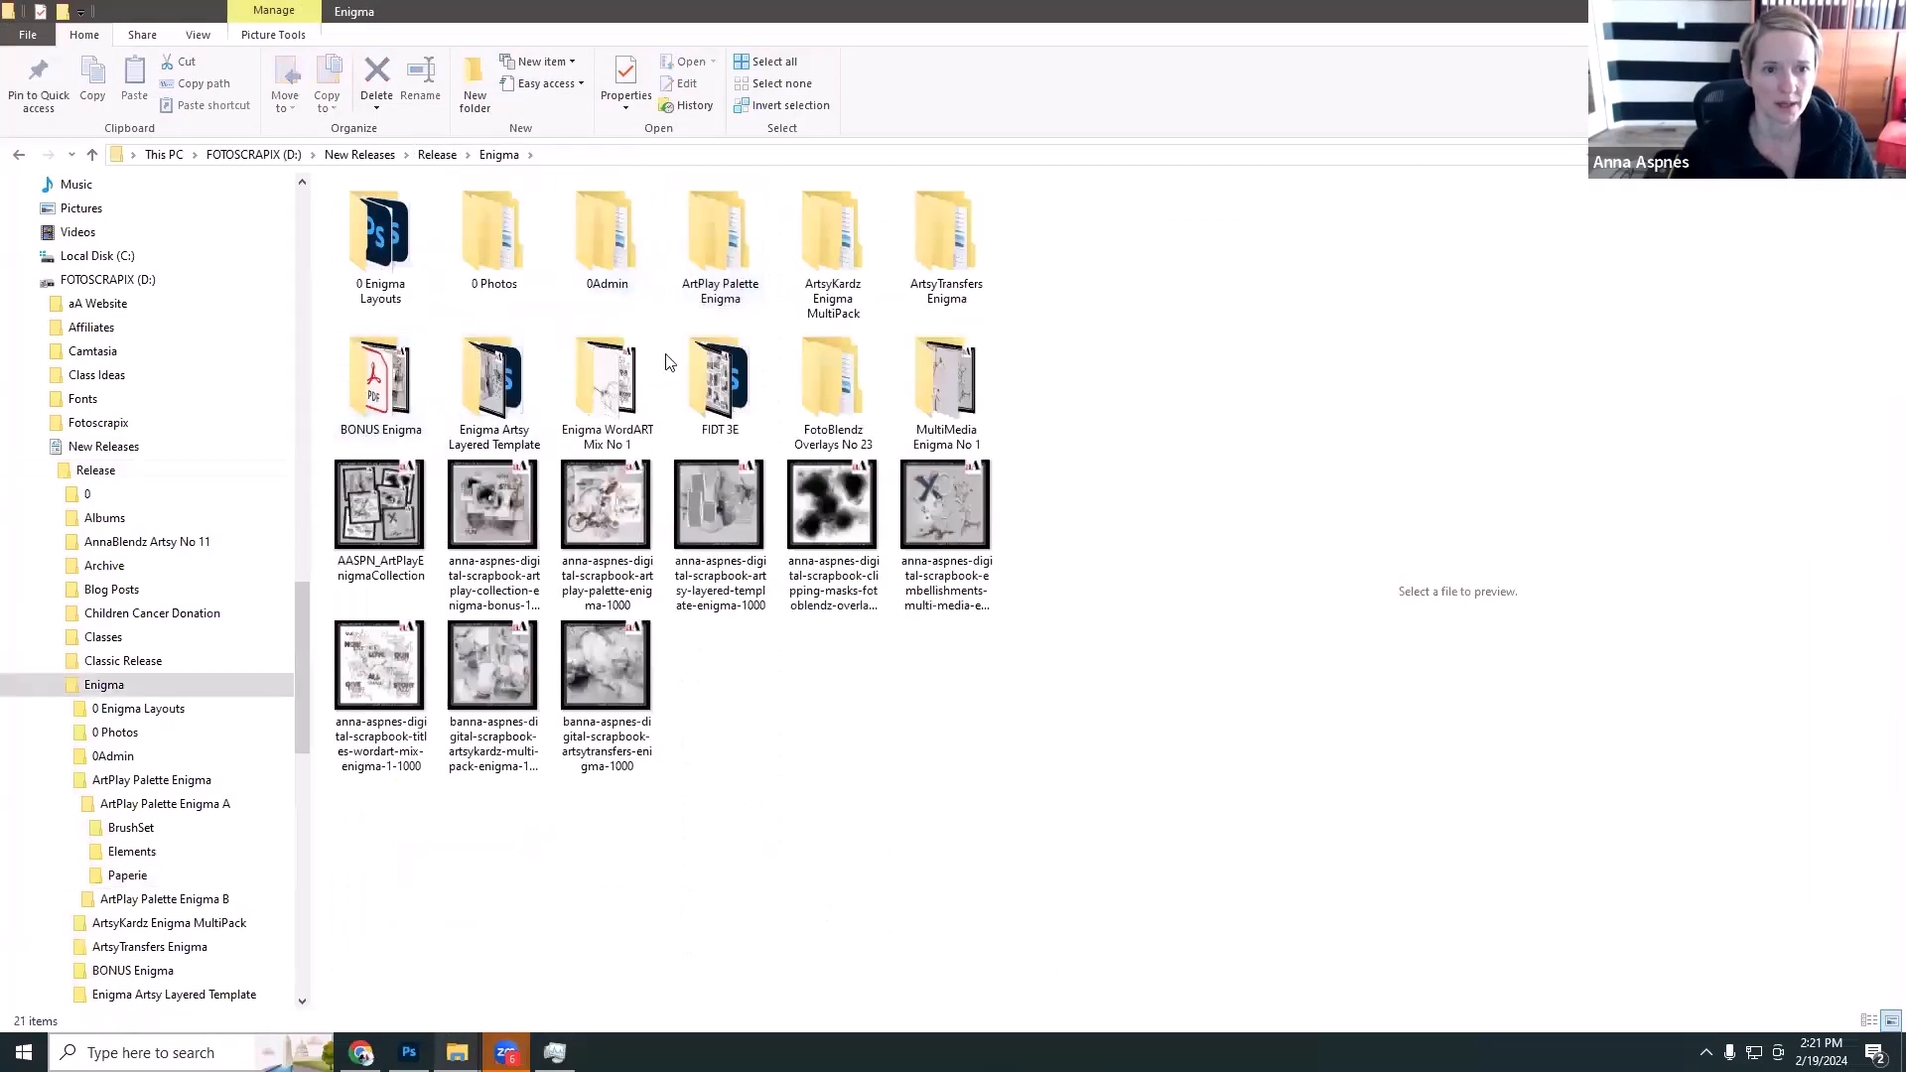
double_click(721, 397)
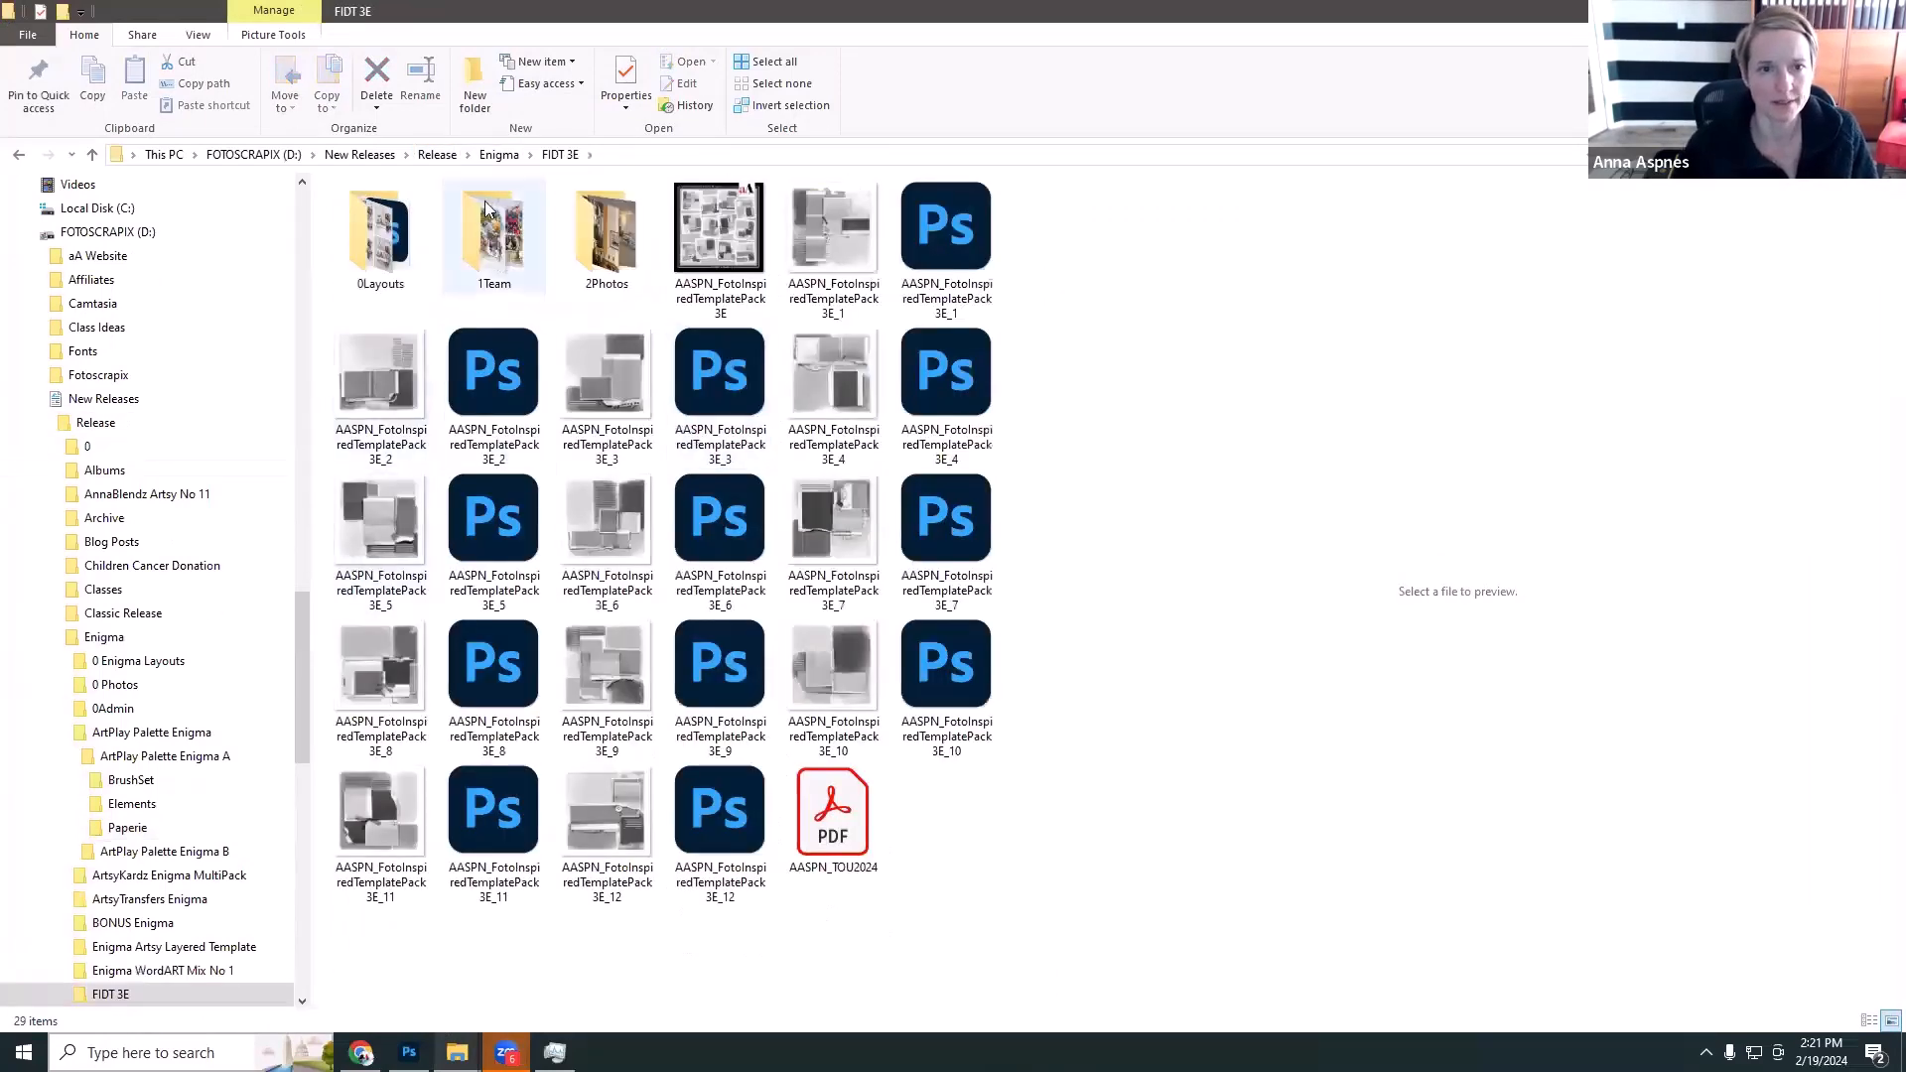
double_click(392, 263)
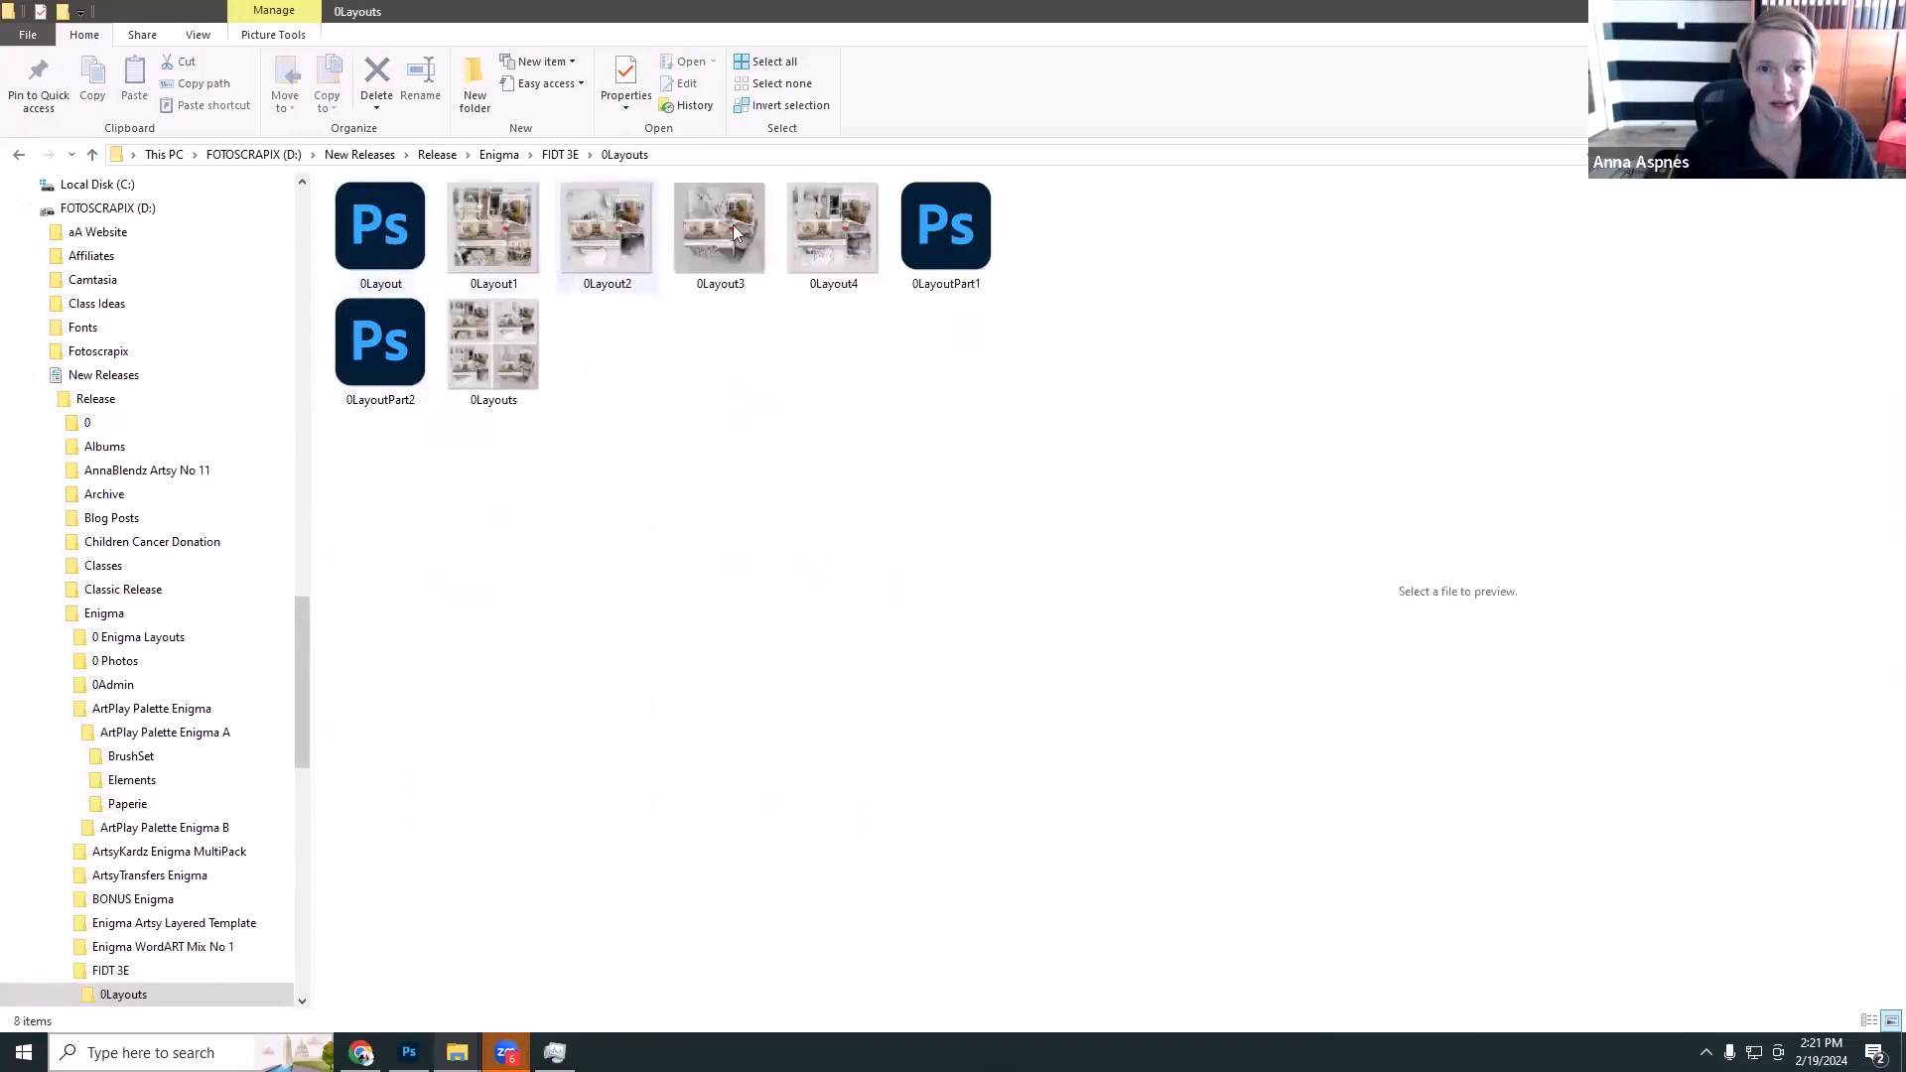
Open 0LayoutPart1.psd in Photoshop and float its document window beside the layer list.
left_click_drag(886, 273, 424, 472)
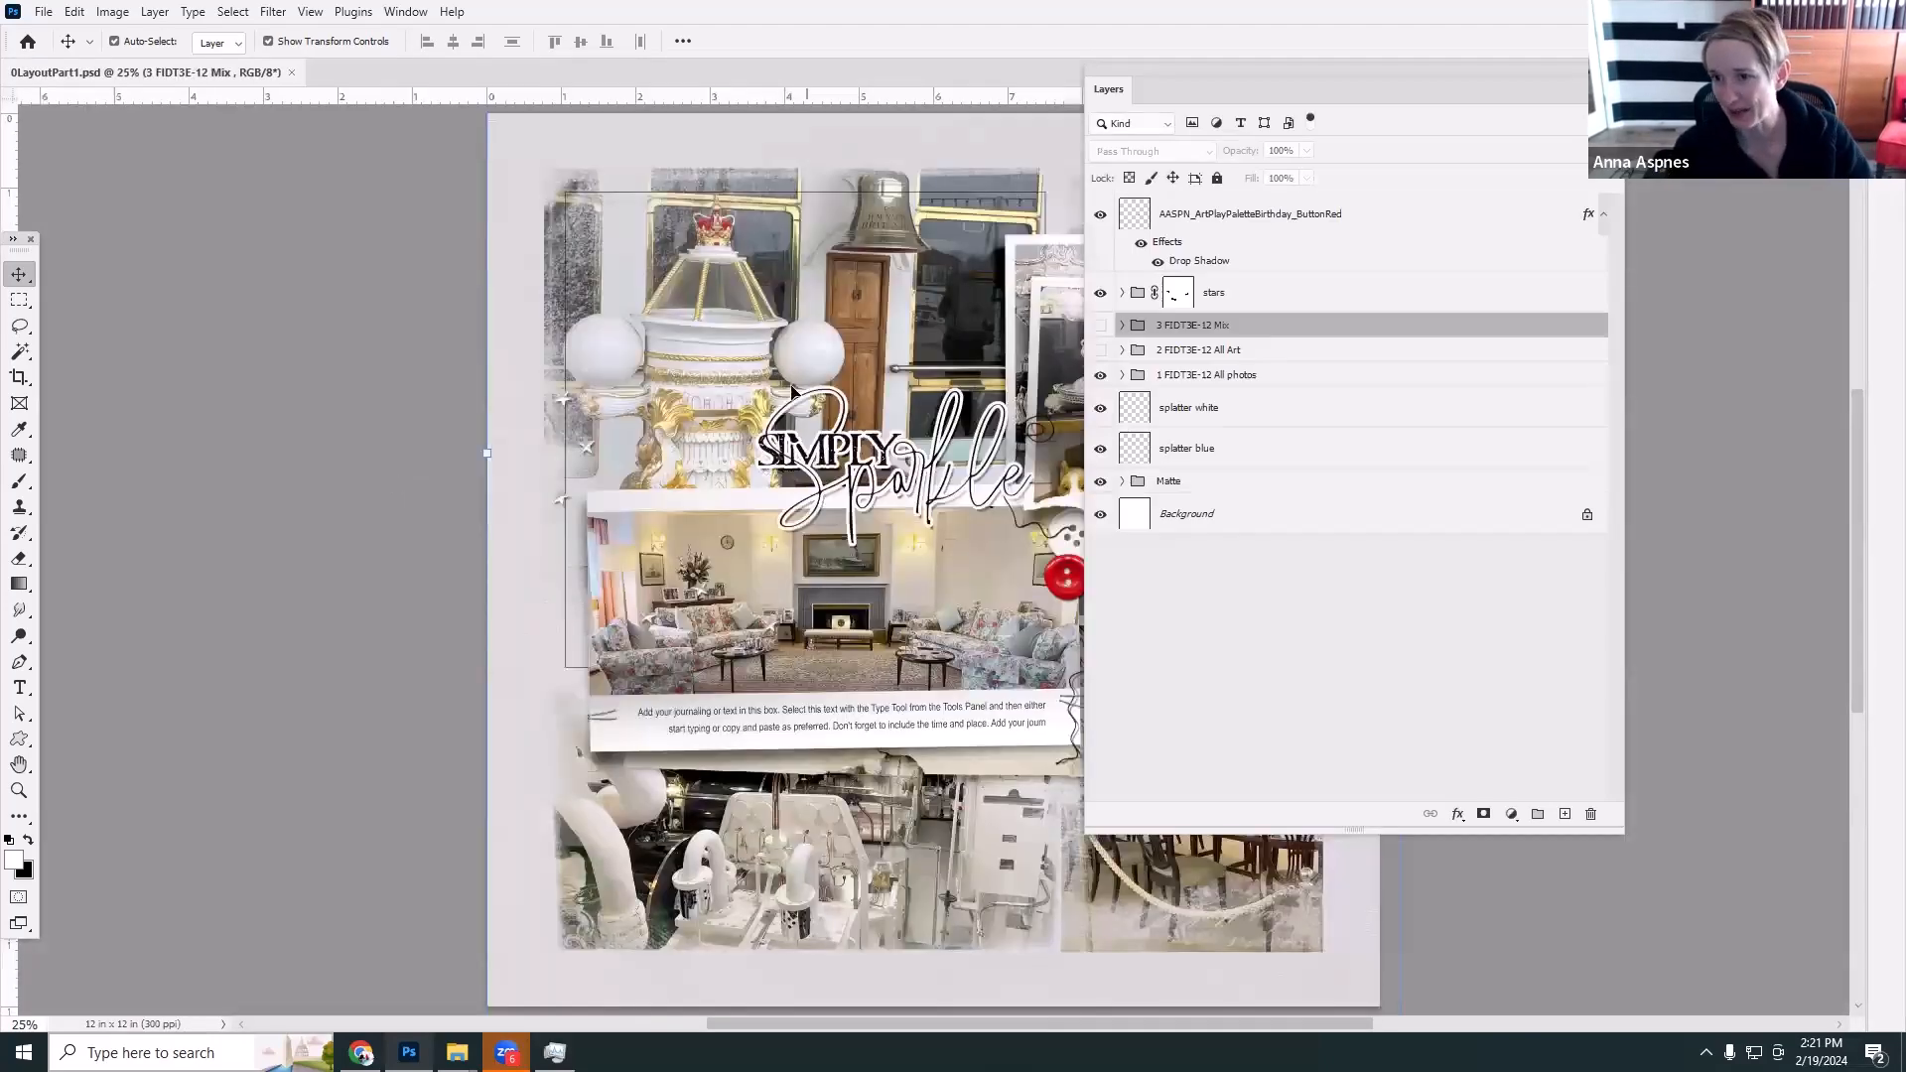
left_click_drag(276, 81, 446, 39)
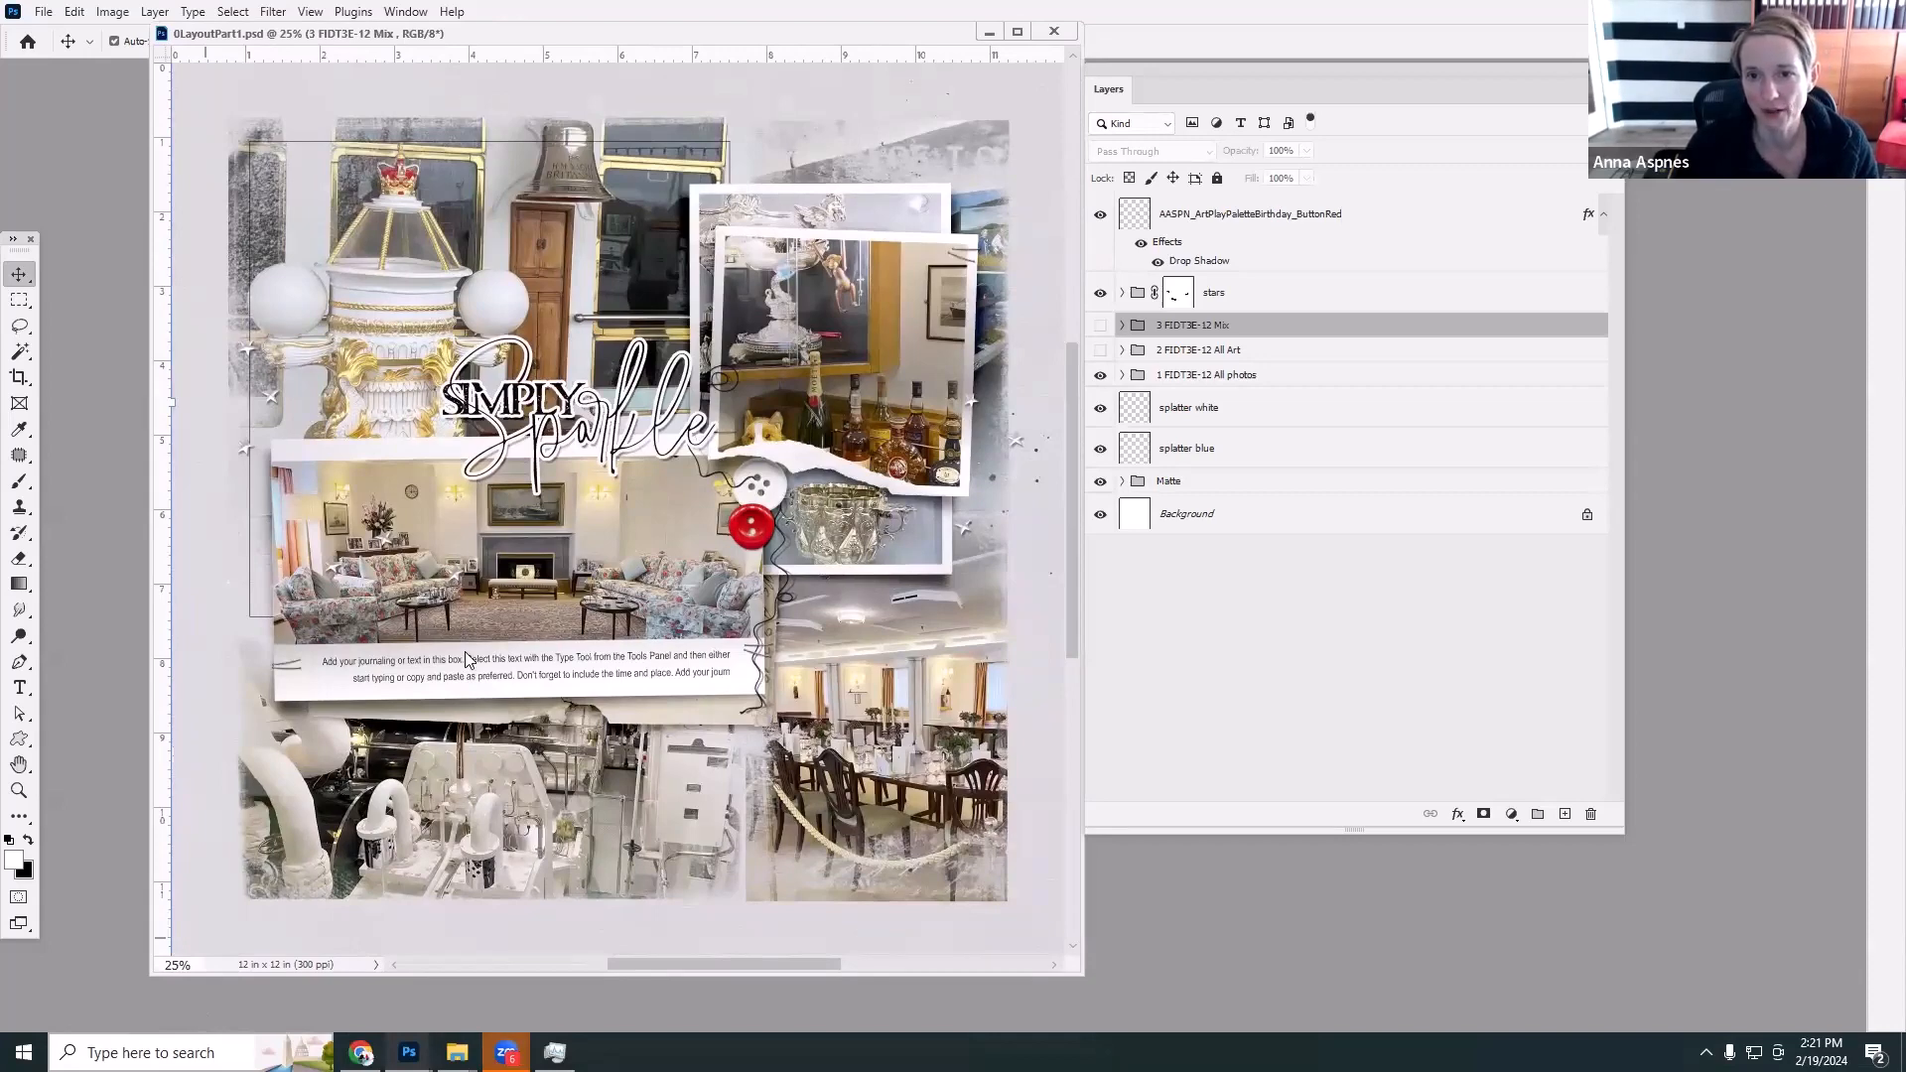
mouse_move(594, 40)
left_mouse_down()
mouse_move(560, 34)
mouse_move(596, 40)
left_mouse_up()
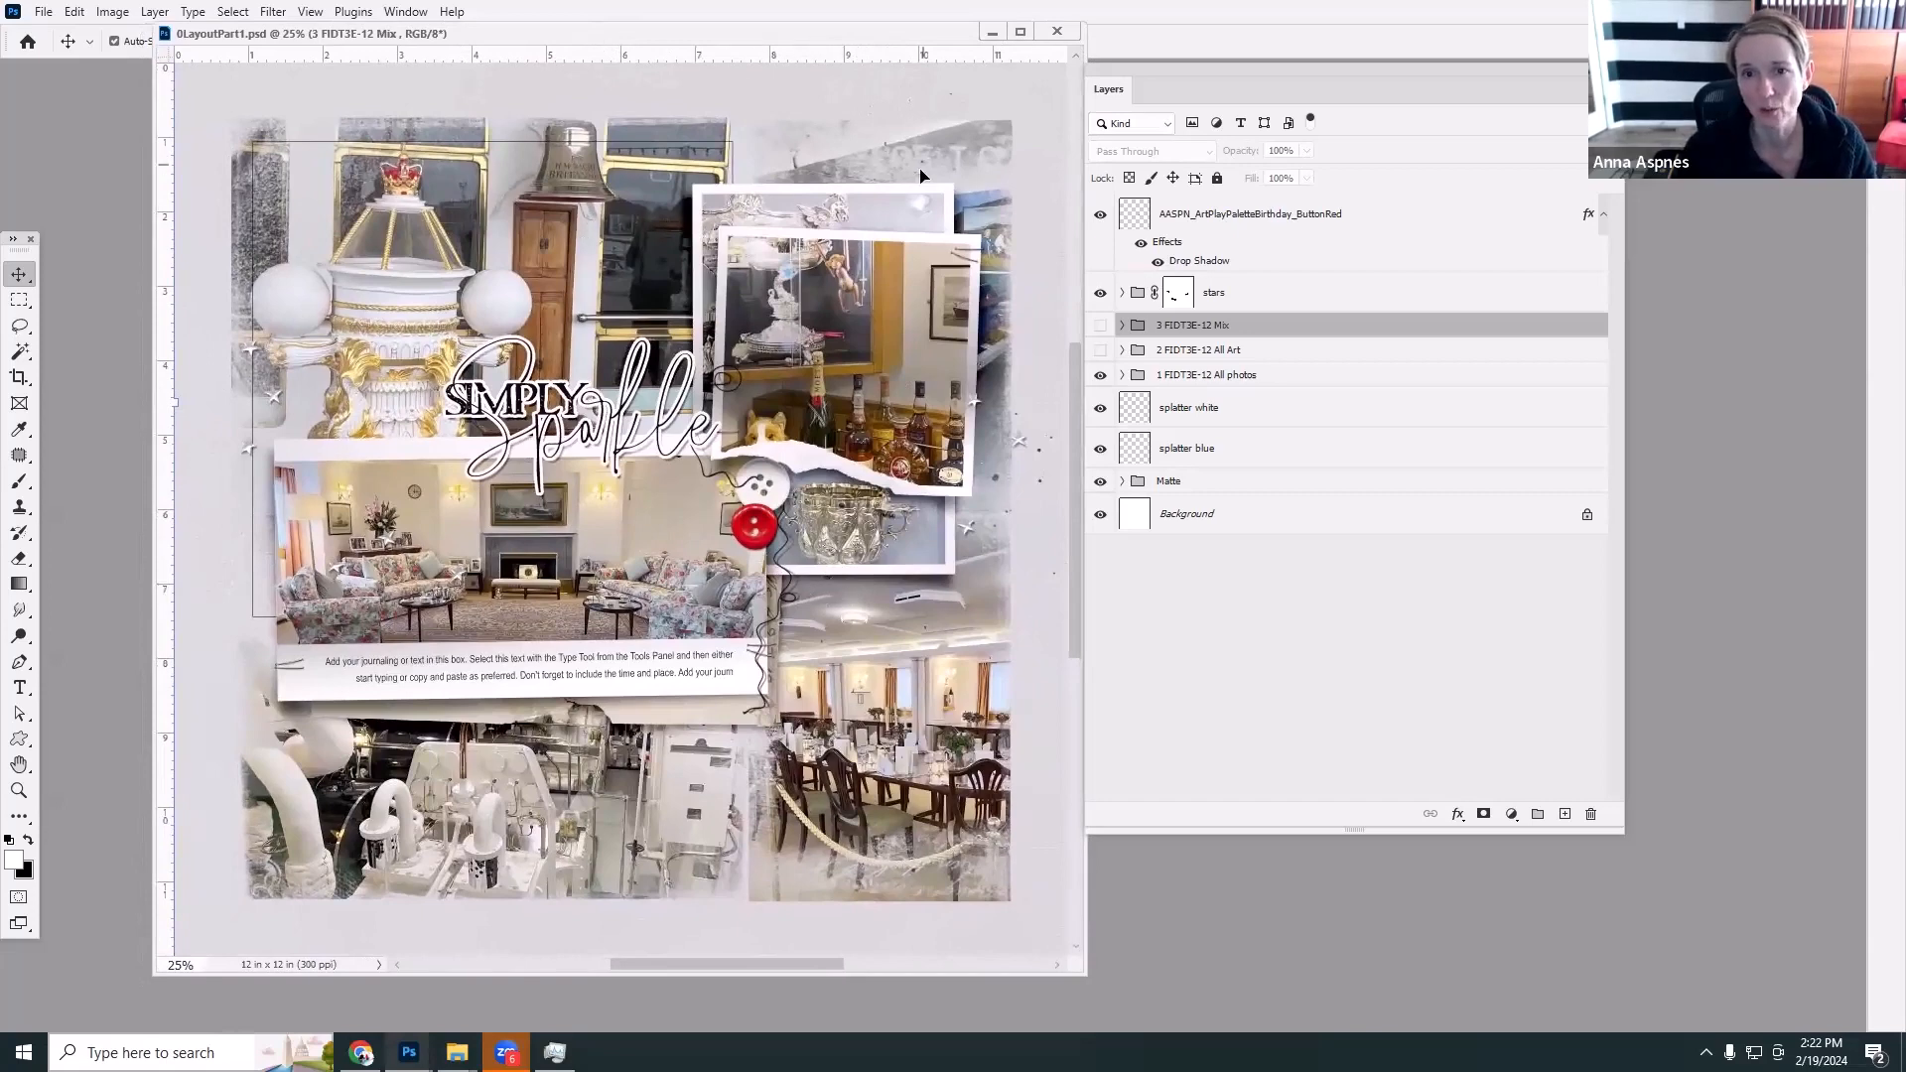
Hide every layer and group above the Background layer and select Background.
left_click_drag(1100, 215, 1100, 397)
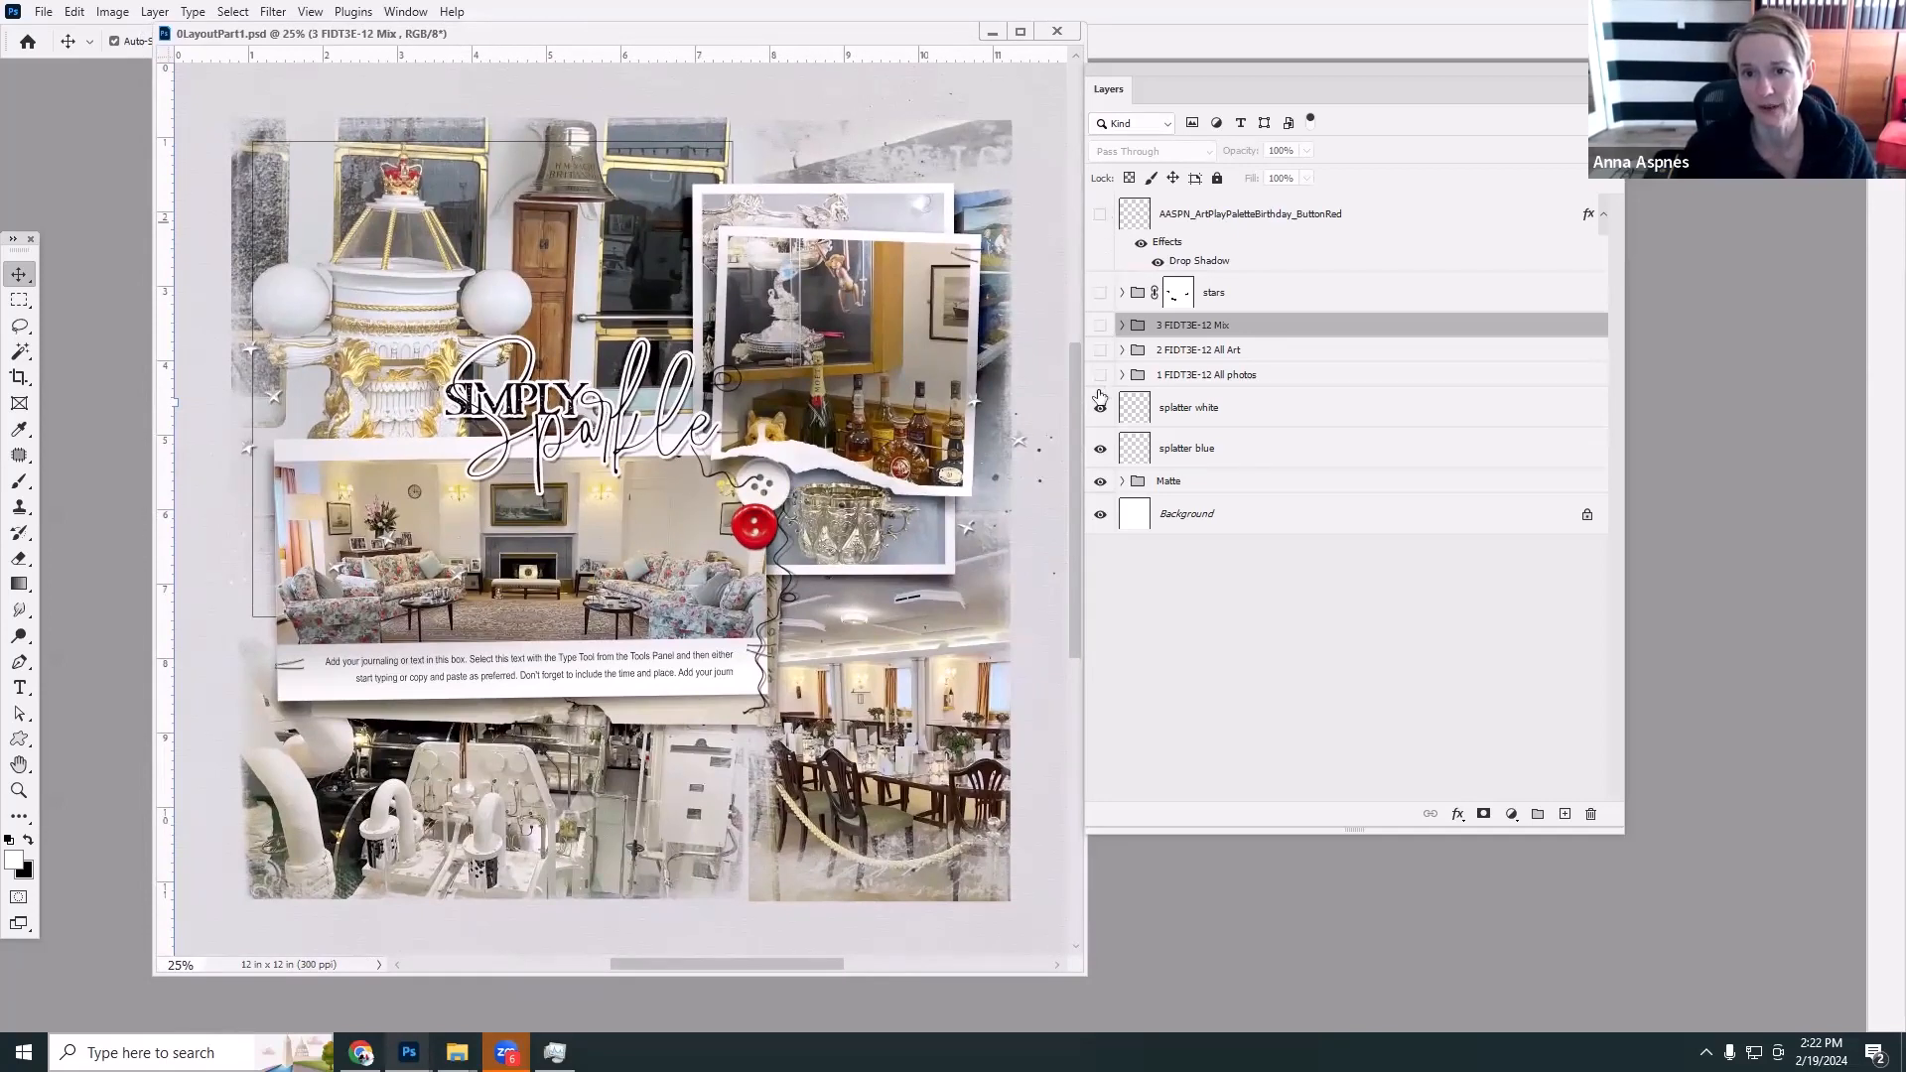
left_click(1099, 479)
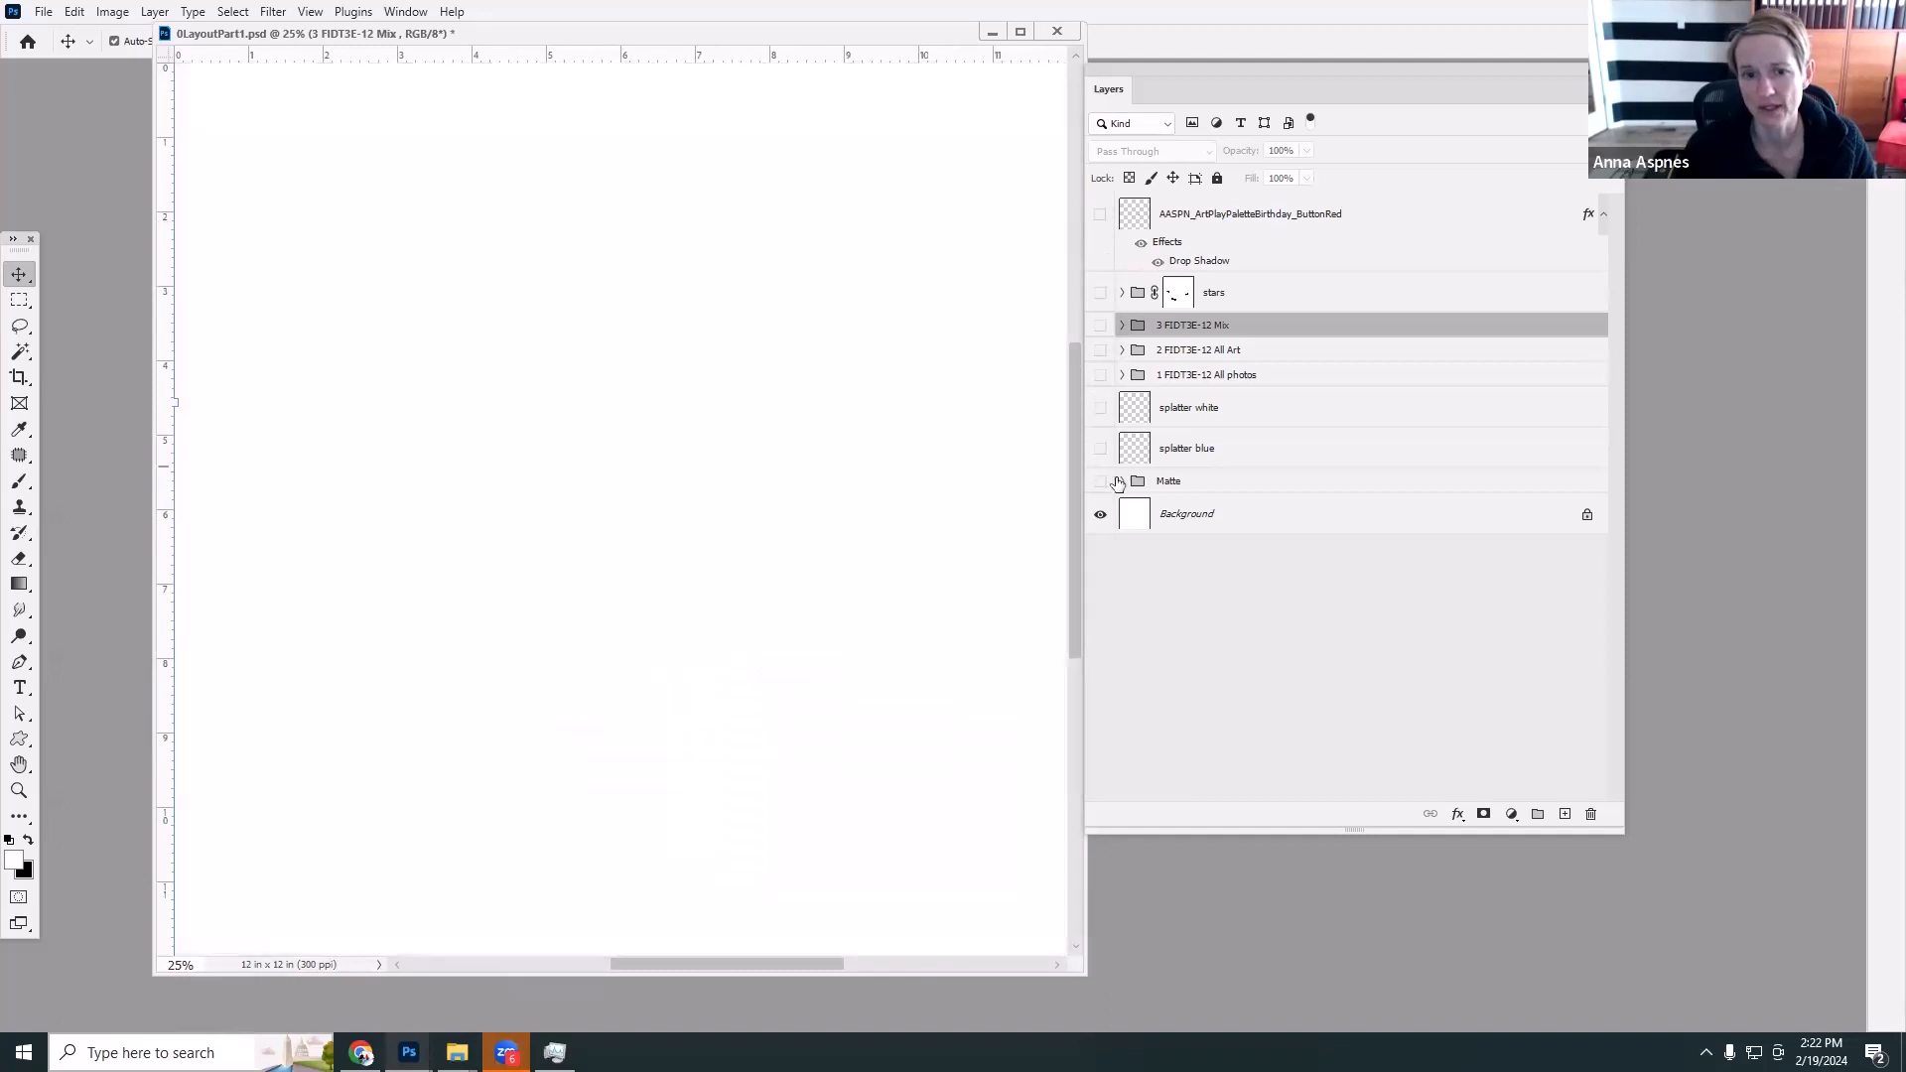
left_click(1136, 515)
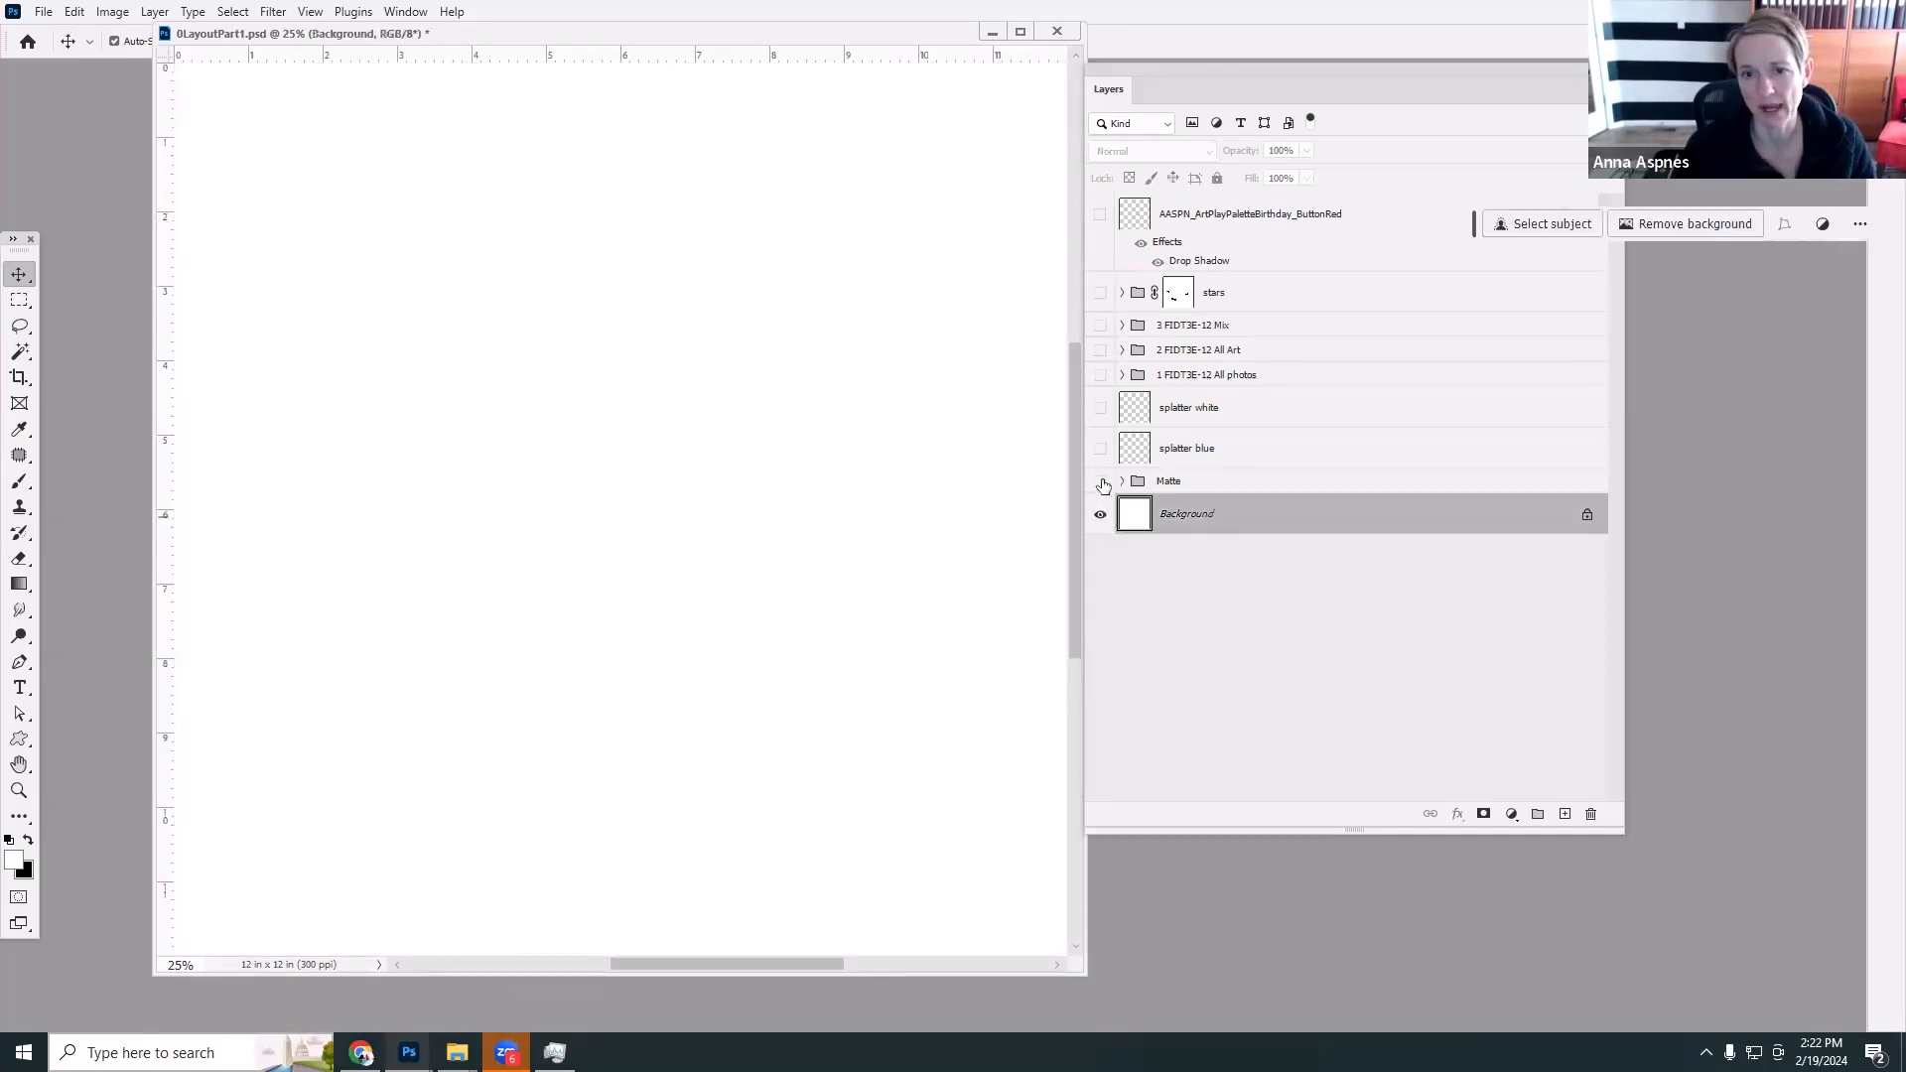
Show the Matte group, preview its Color Fill 1 layer over the solid paper, hide that fill again and collapse the group.
left_click(1100, 481)
left_click(1122, 481)
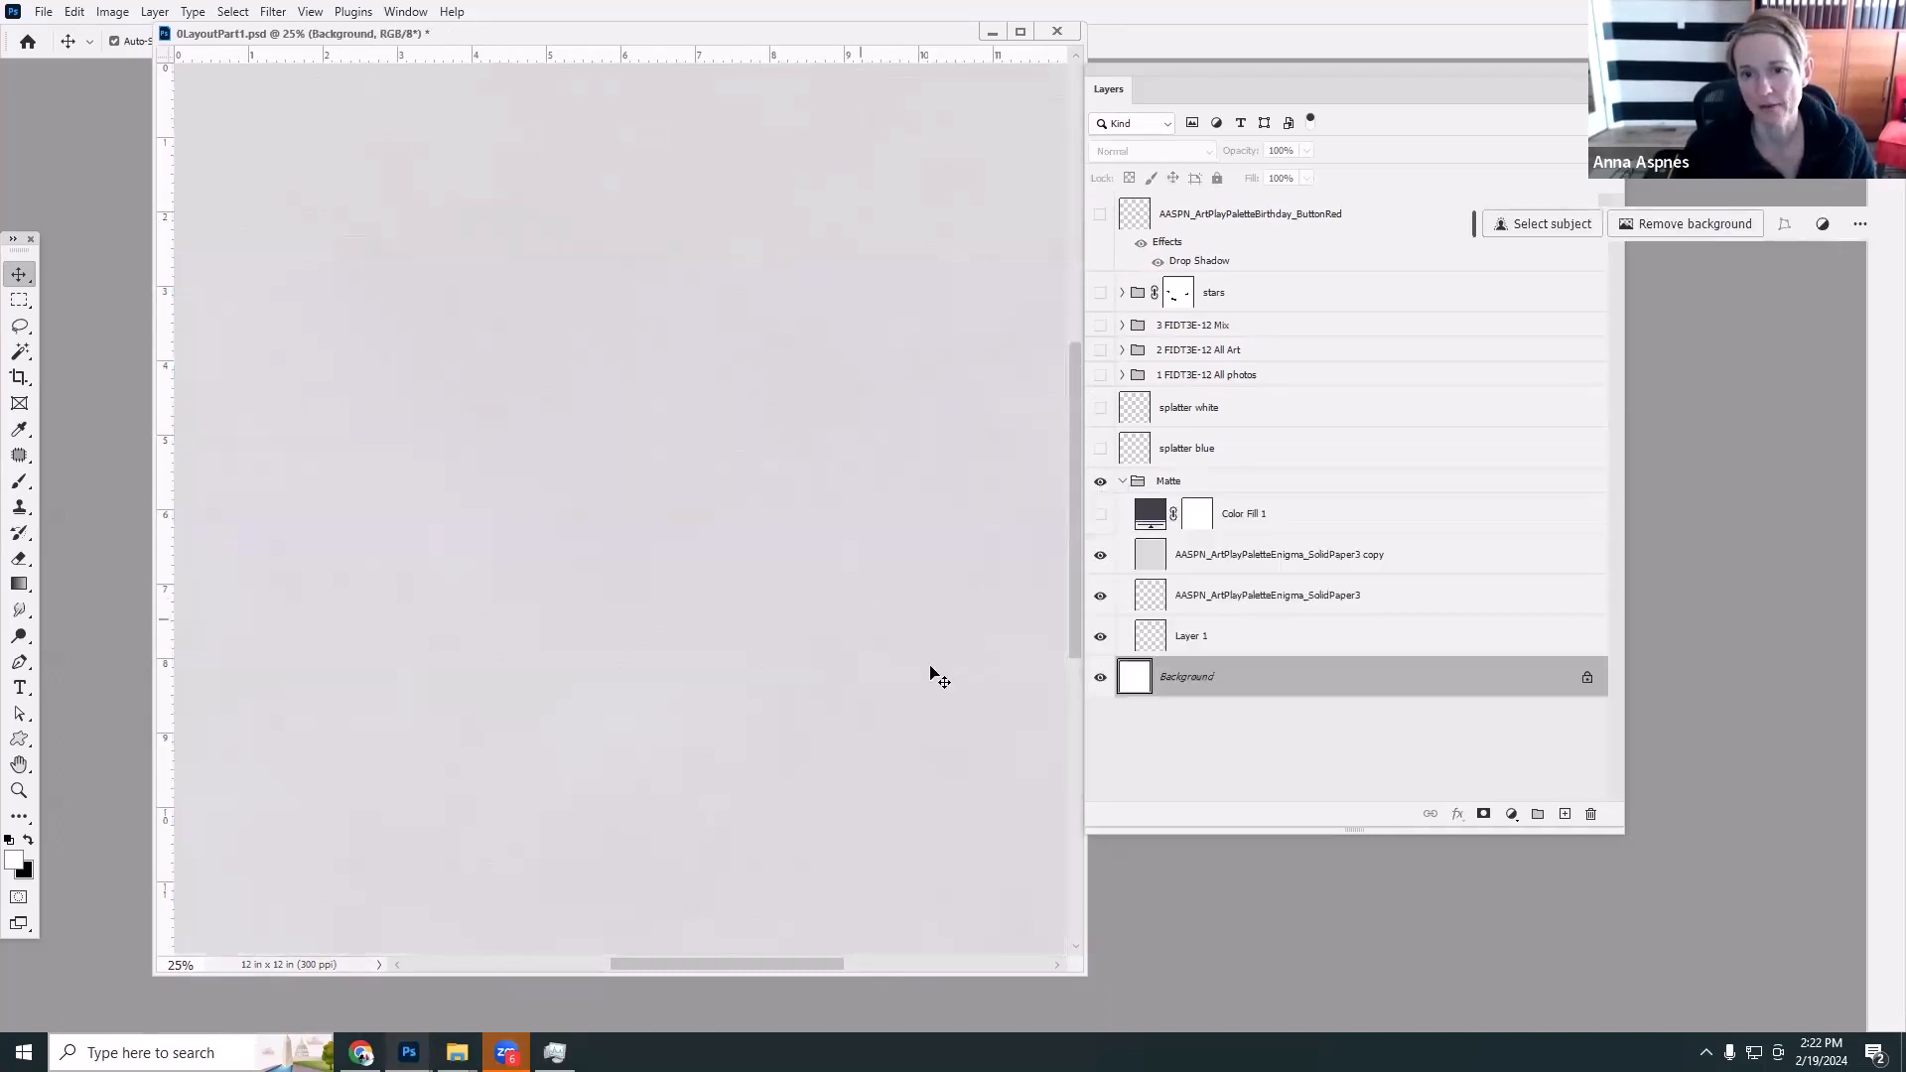
left_click(1176, 573)
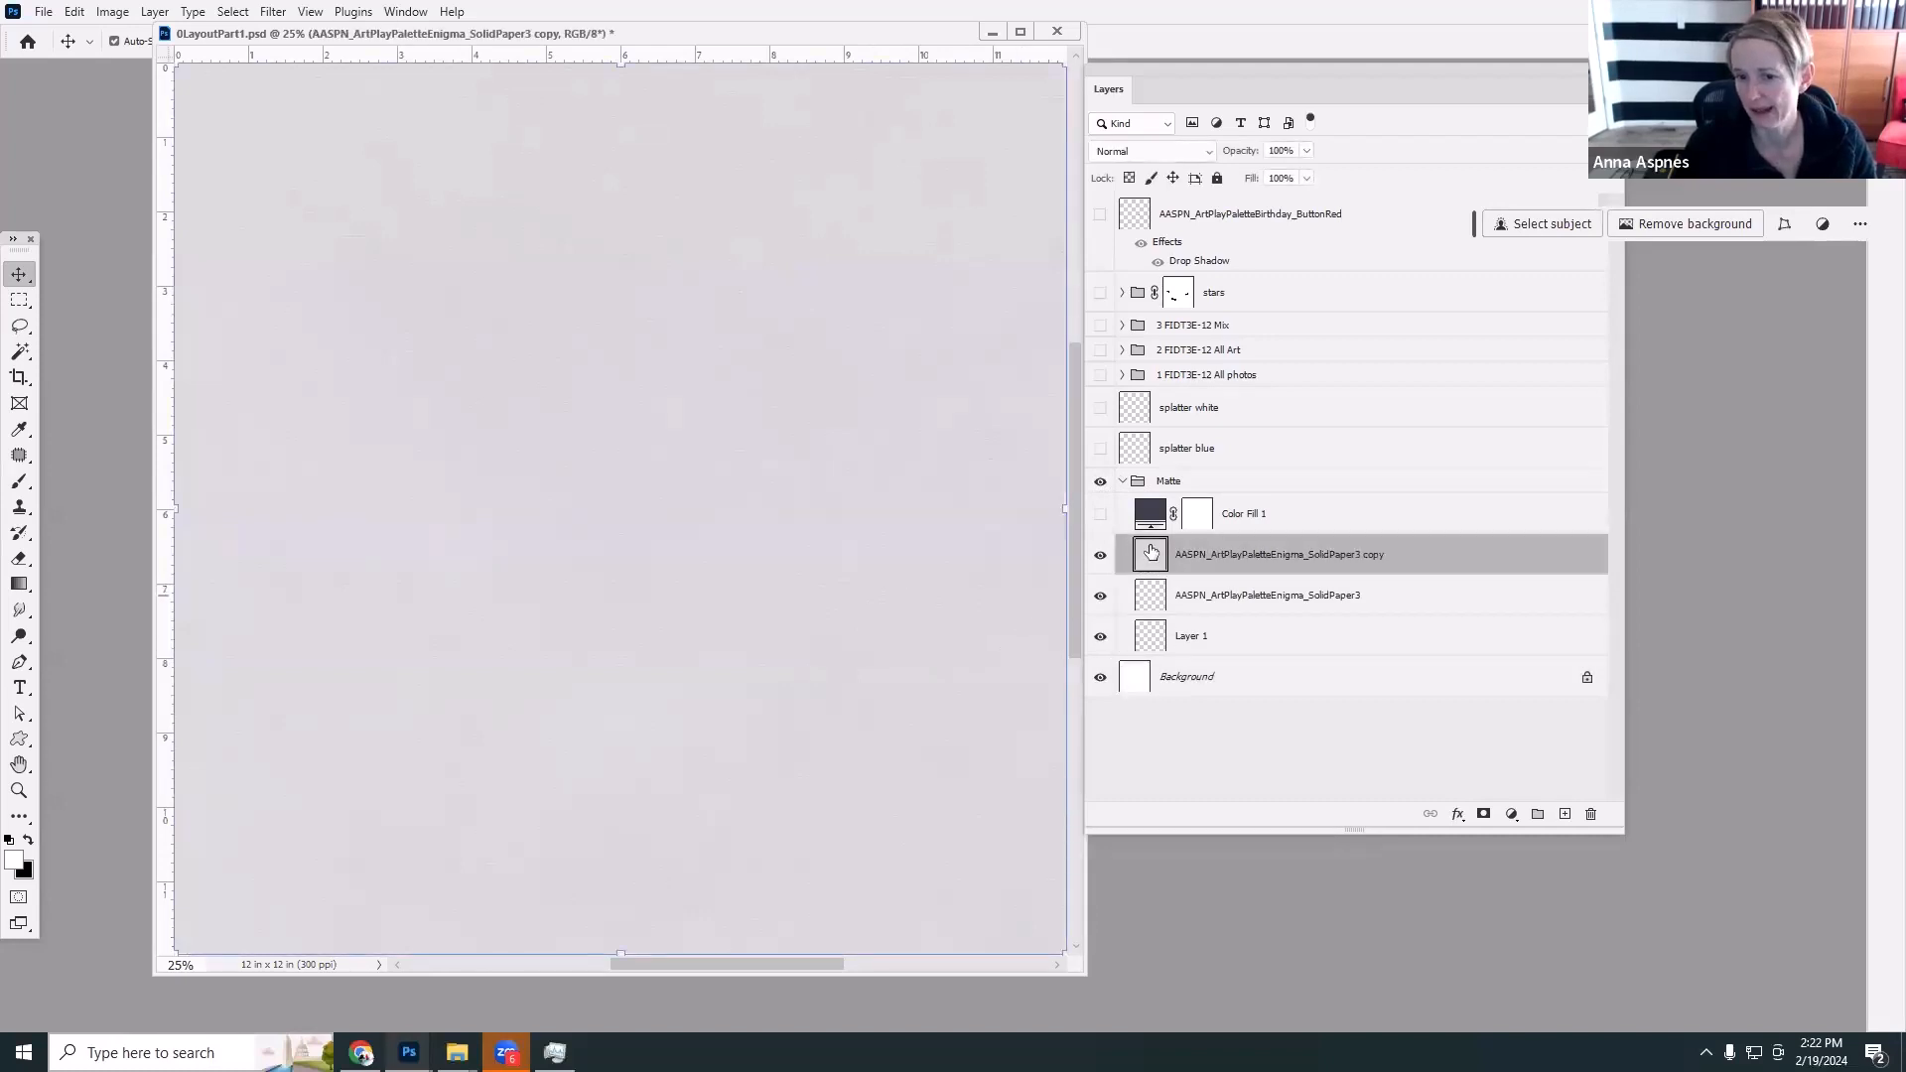
left_click(1242, 526)
left_click(1100, 516)
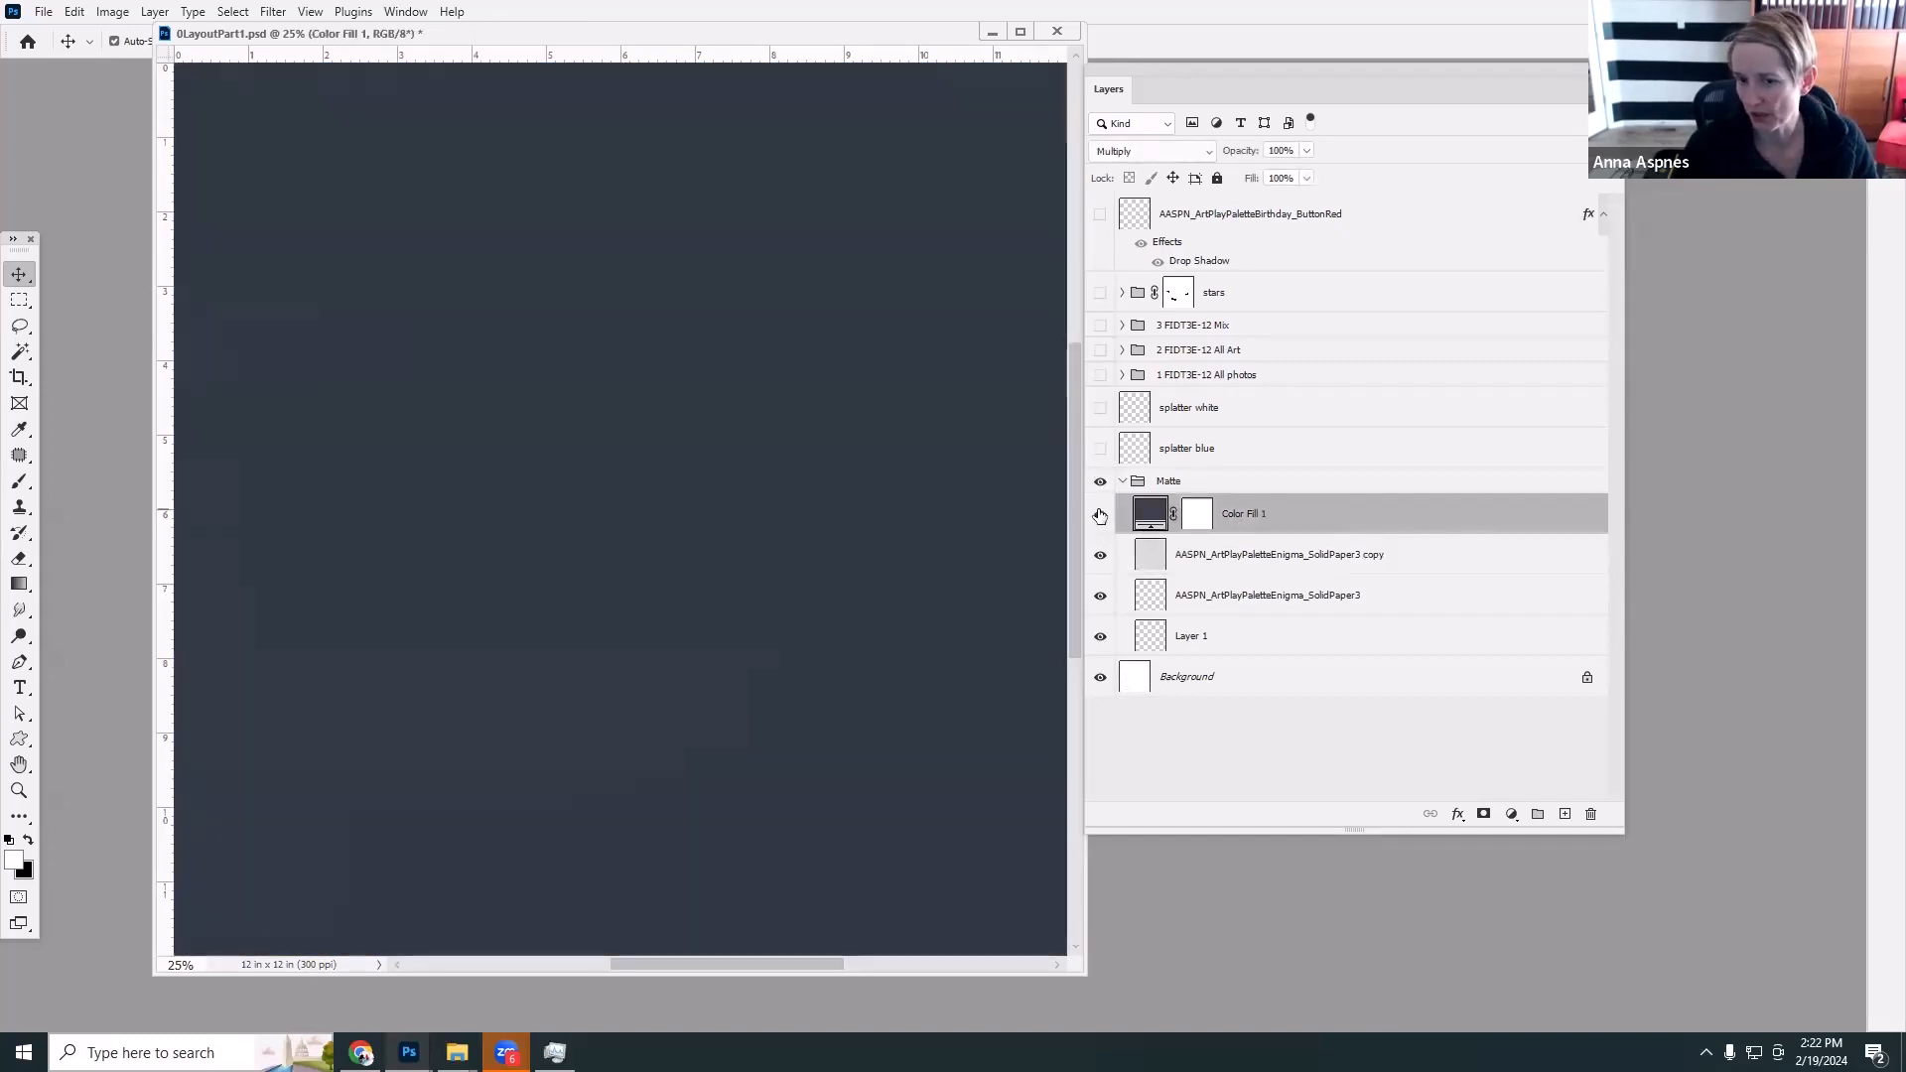
left_click(1100, 517)
left_click(1121, 484)
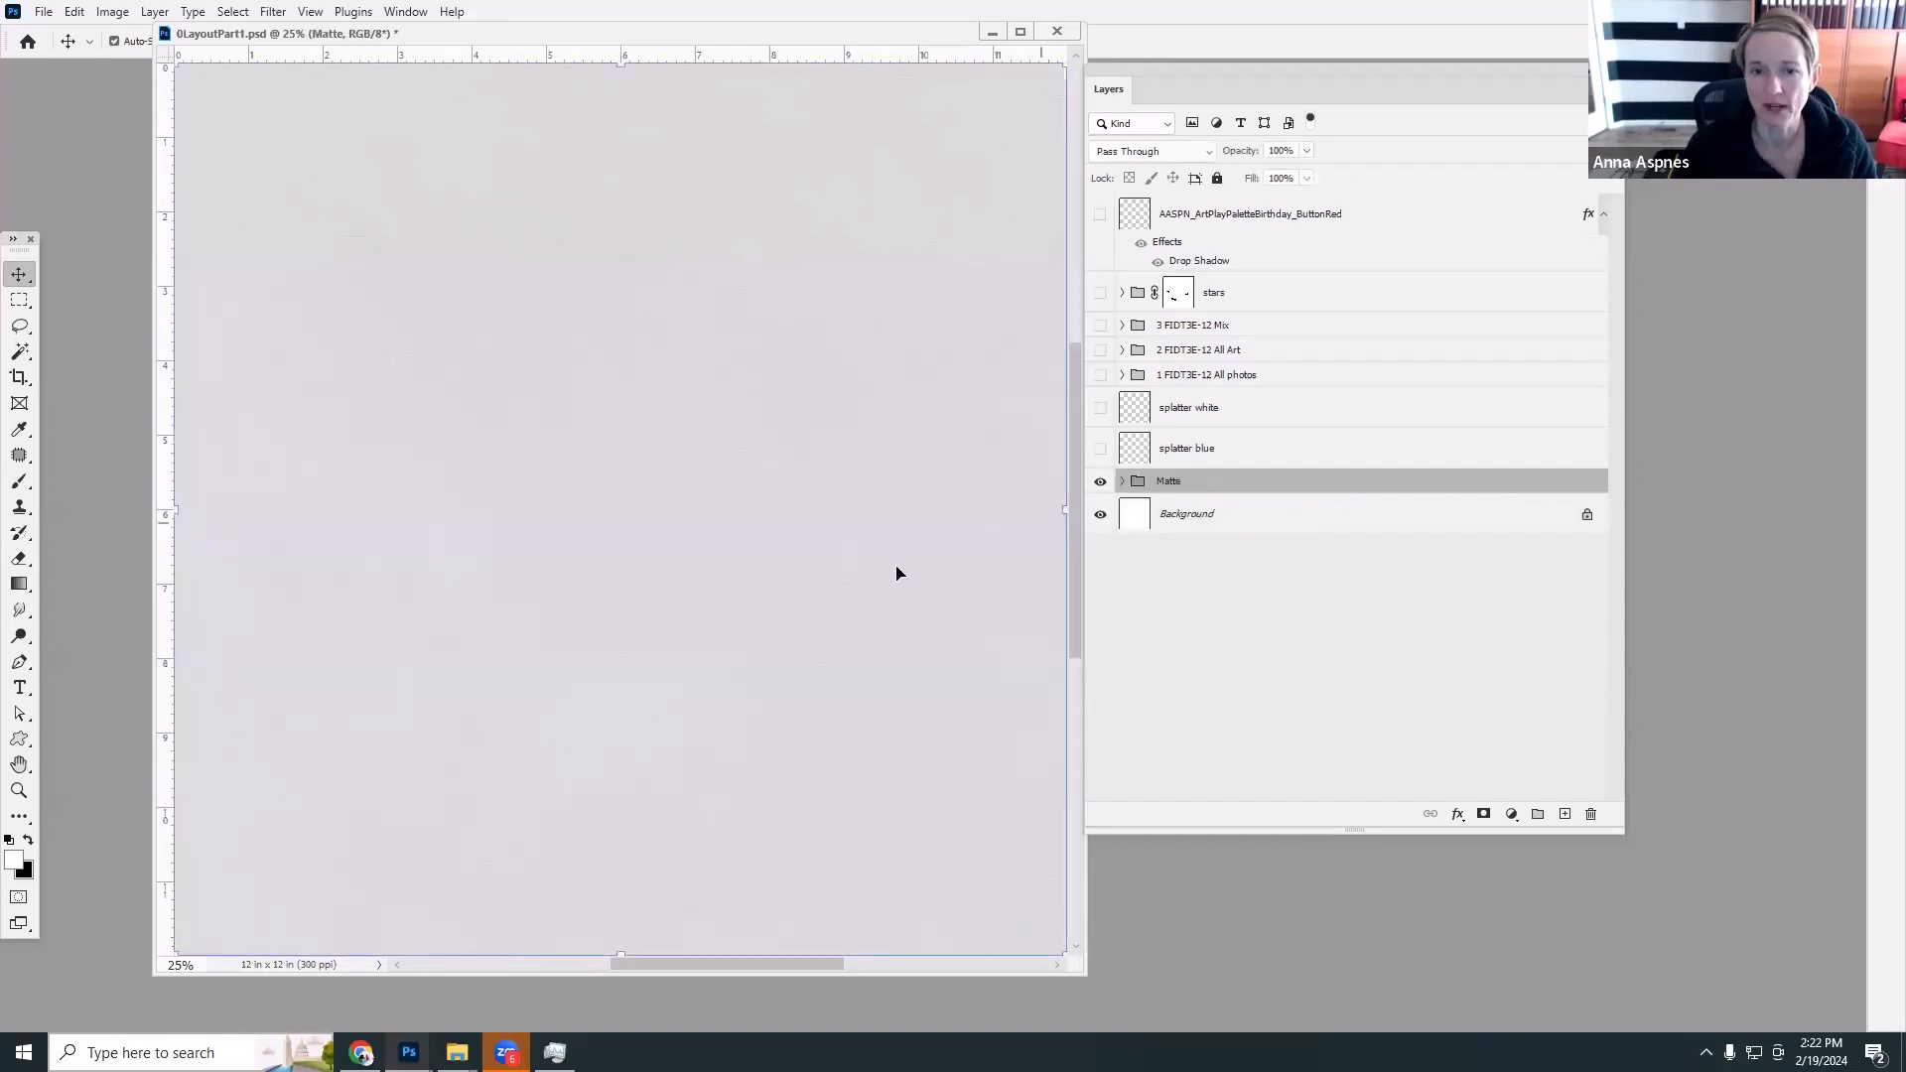
Show and expand the 1 FIDT3E-12 All photos group and look through its layers.
left_click(1166, 458)
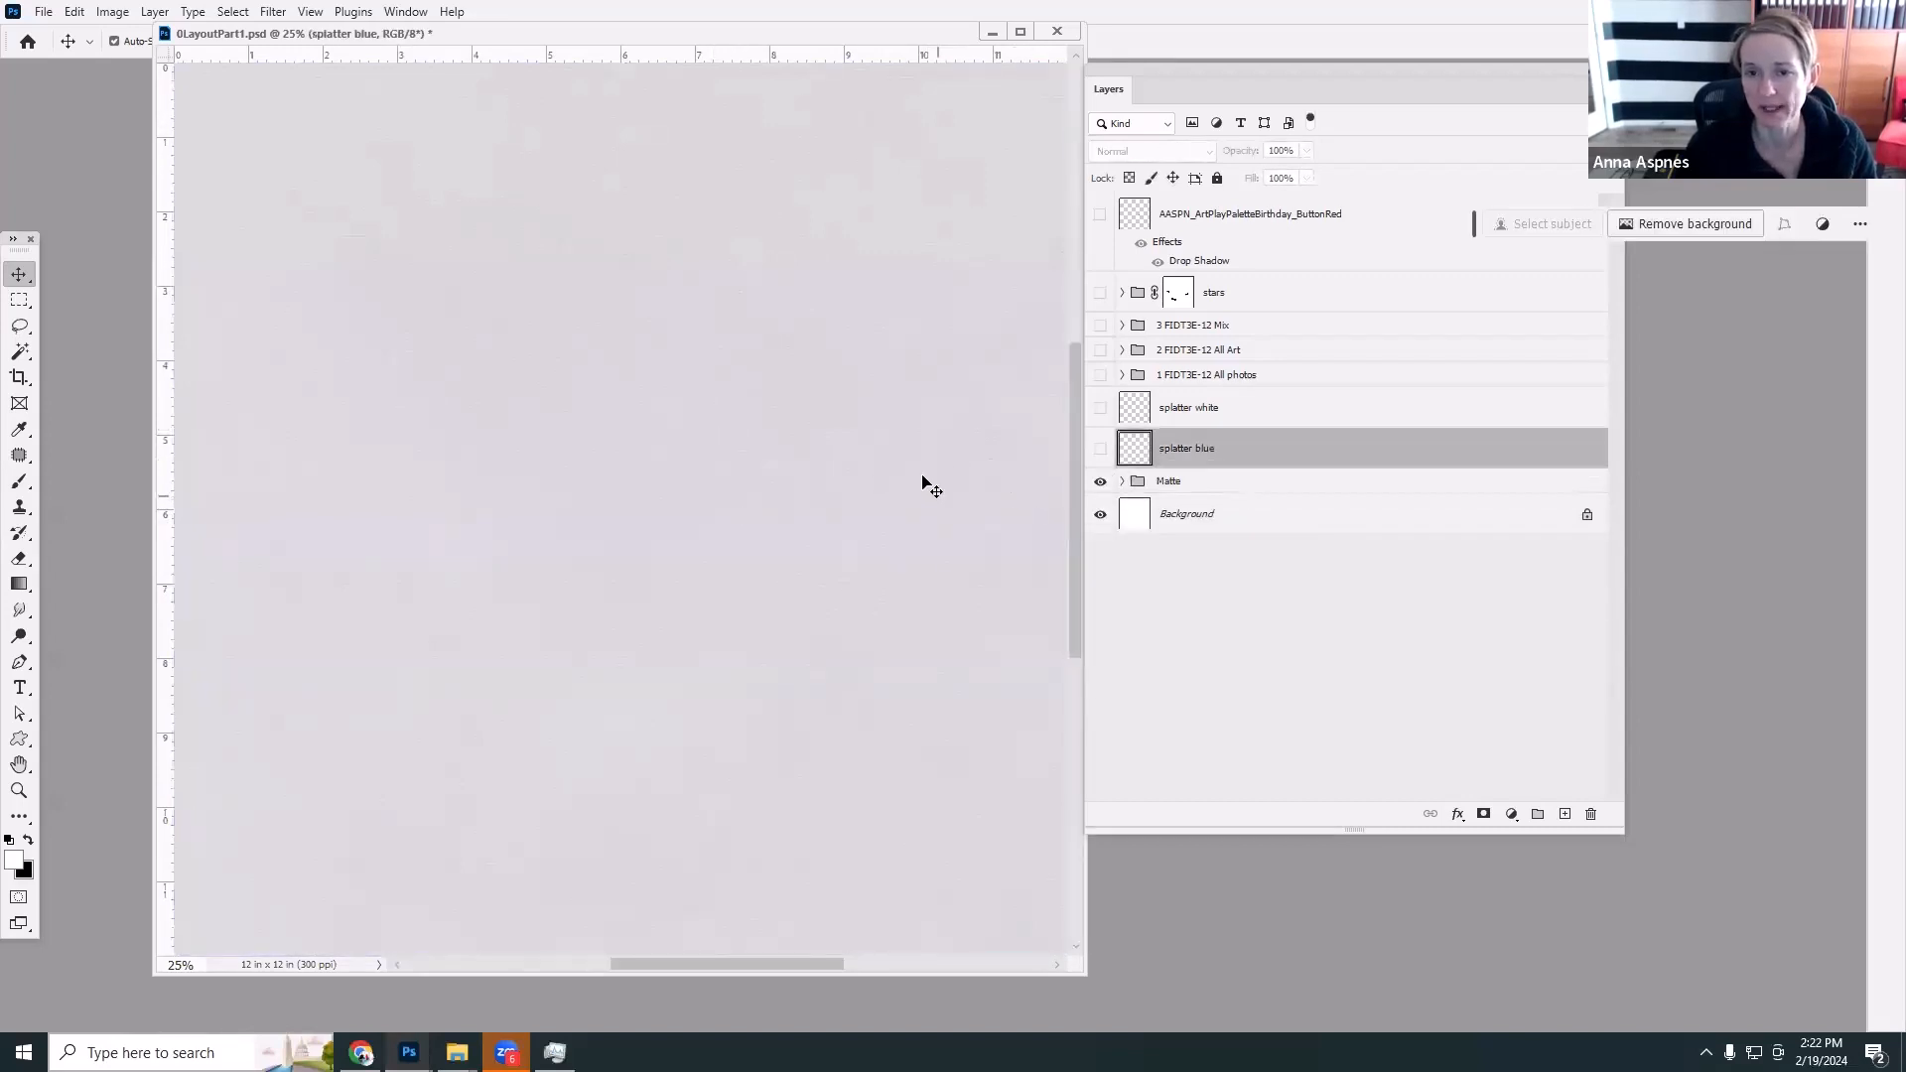
left_click(1100, 375)
left_click(1122, 375)
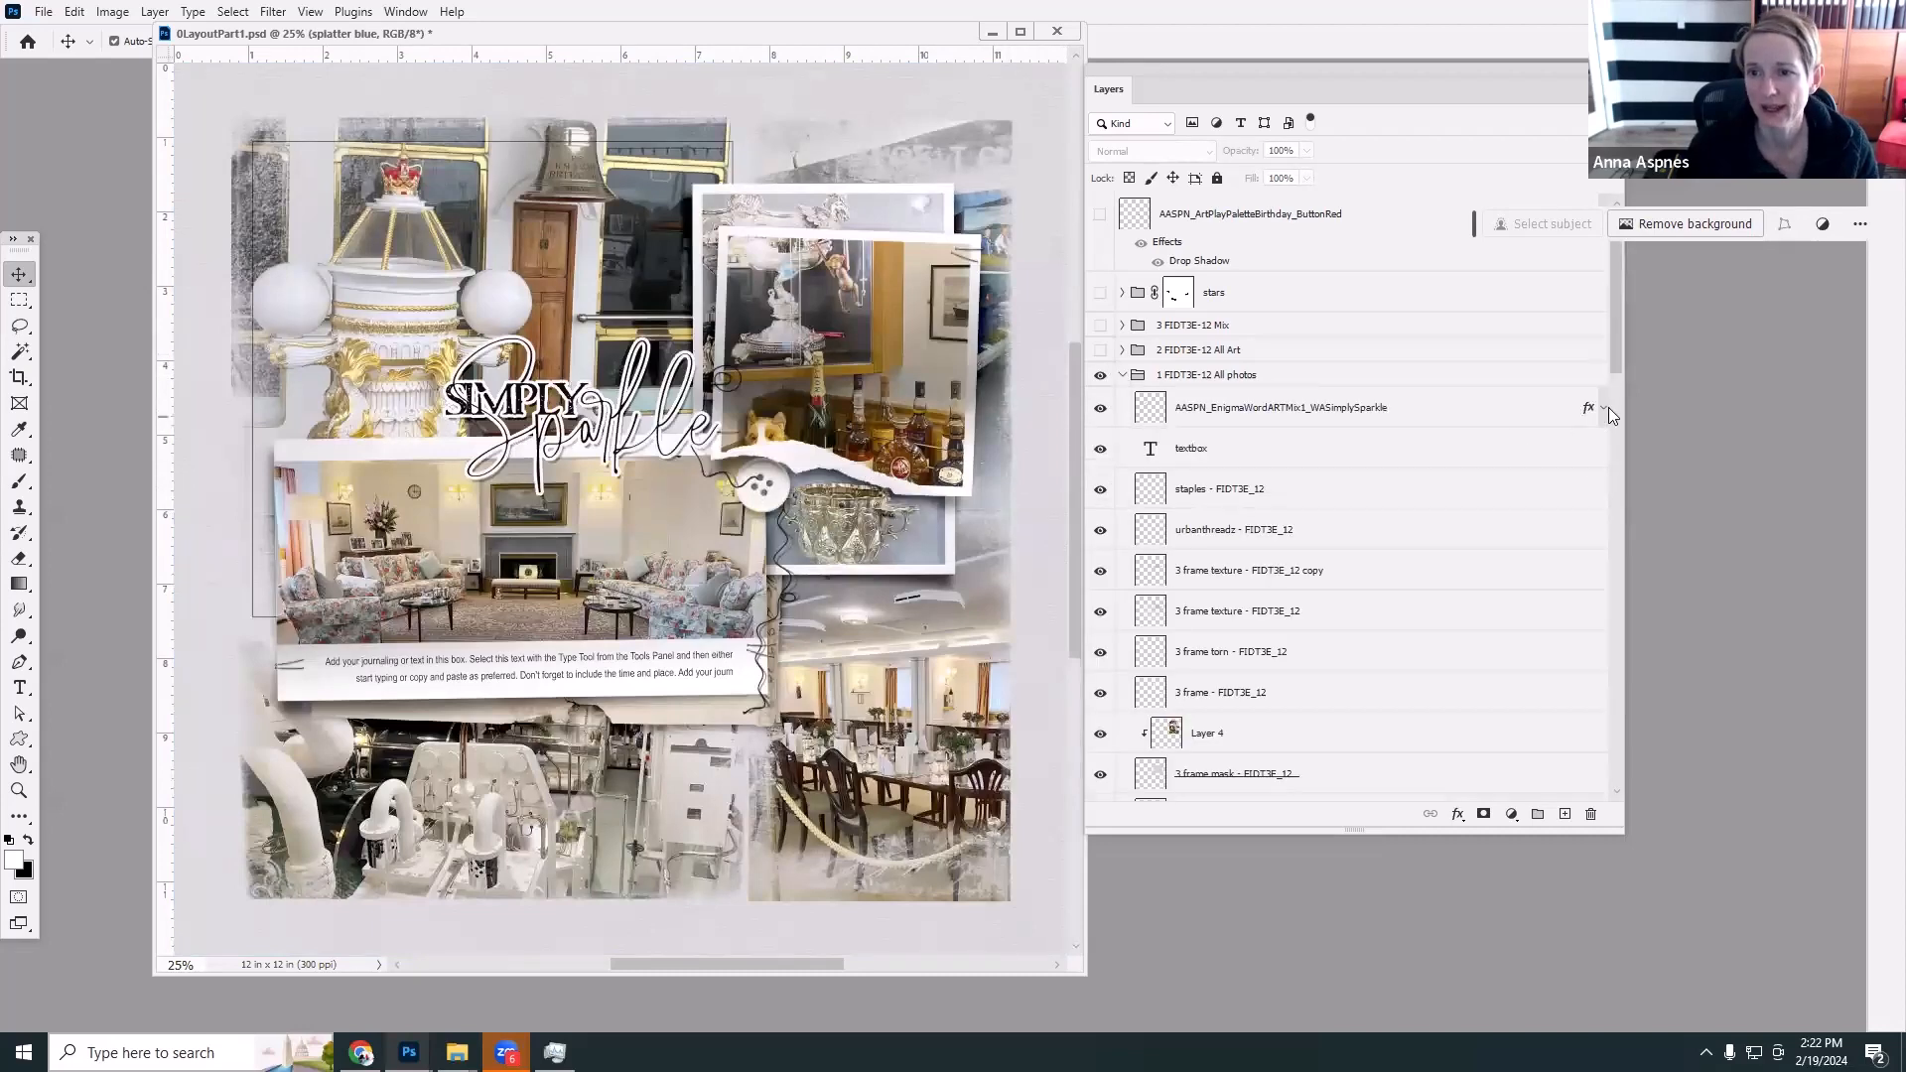
scroll(1614, 427, "down", 10)
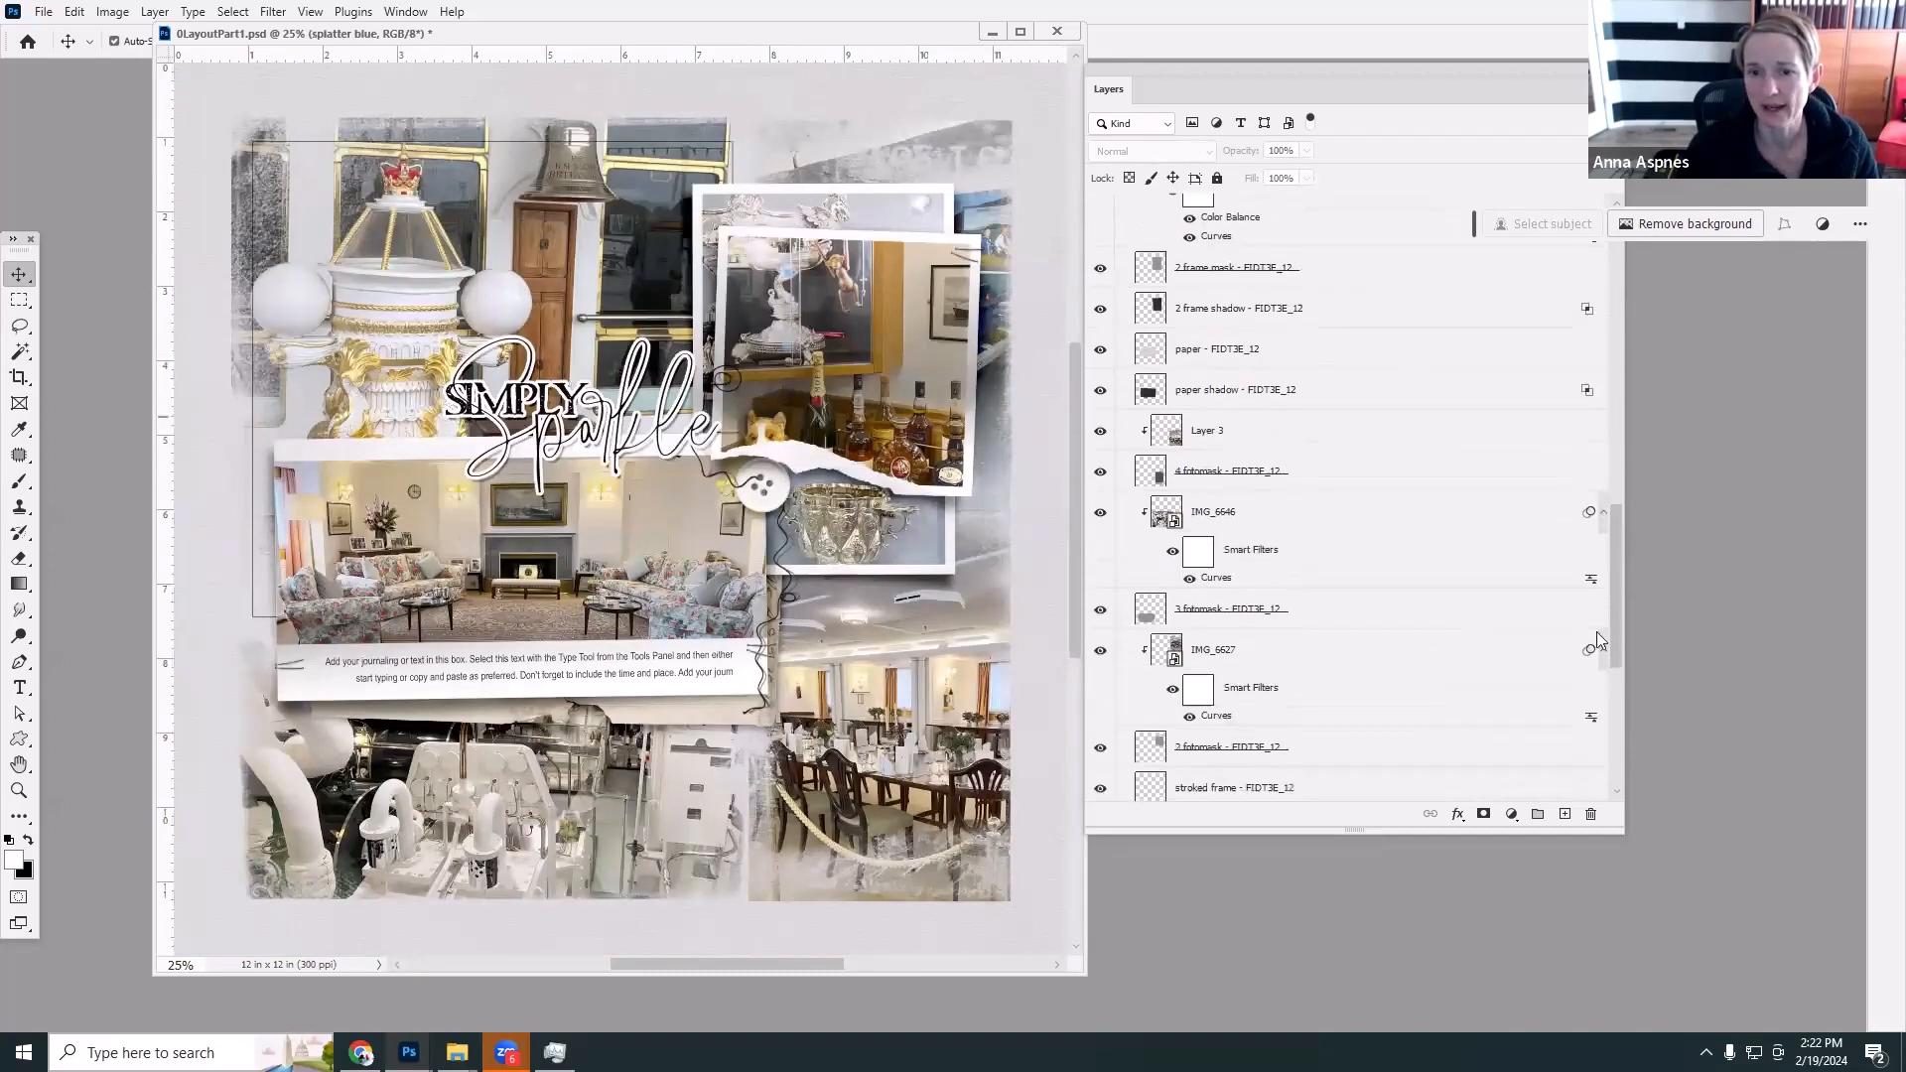
scroll(1597, 631, "up", 3)
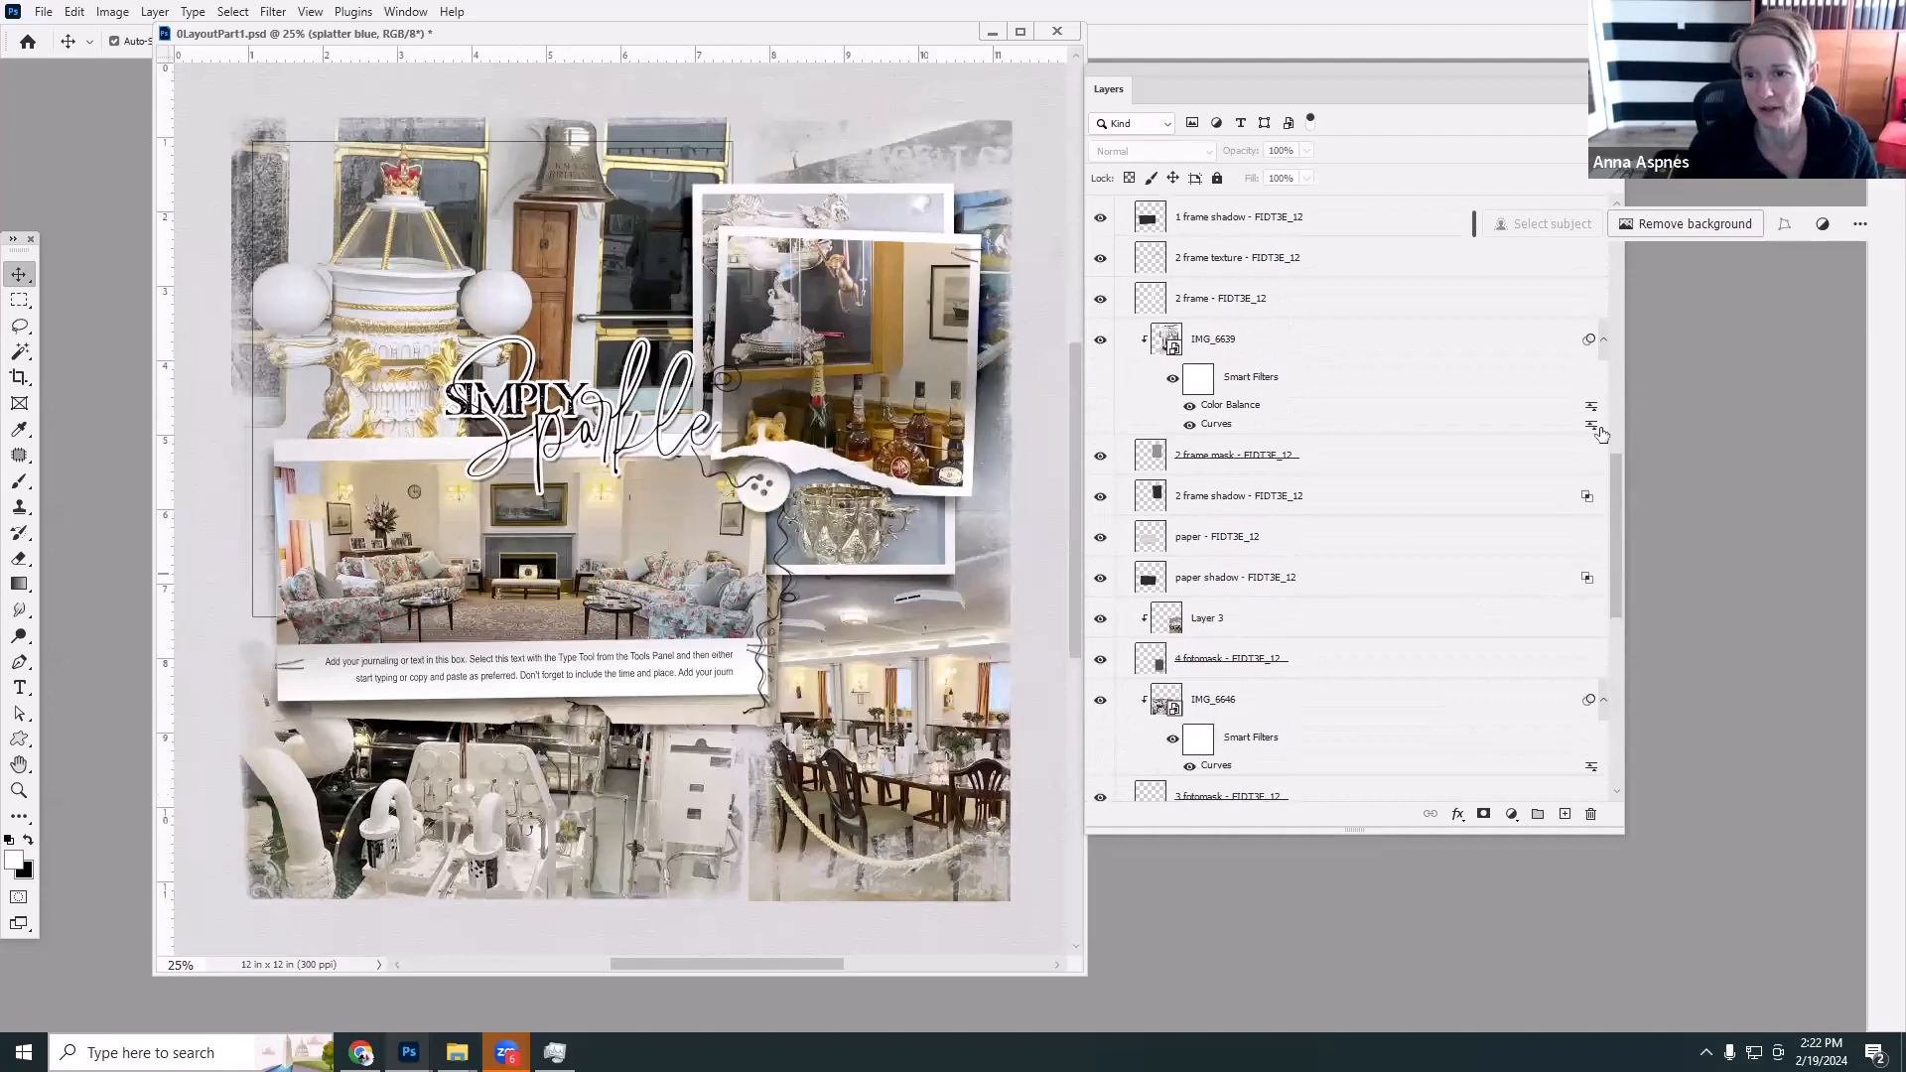
Hide the layers of the template 12 group from its upper elements through the frames, papers and photos down to IMG_6627.
left_click_drag(1614, 467, 1637, 217)
left_click_drag(1100, 386, 1101, 794)
left_click_drag(1618, 365, 1614, 514)
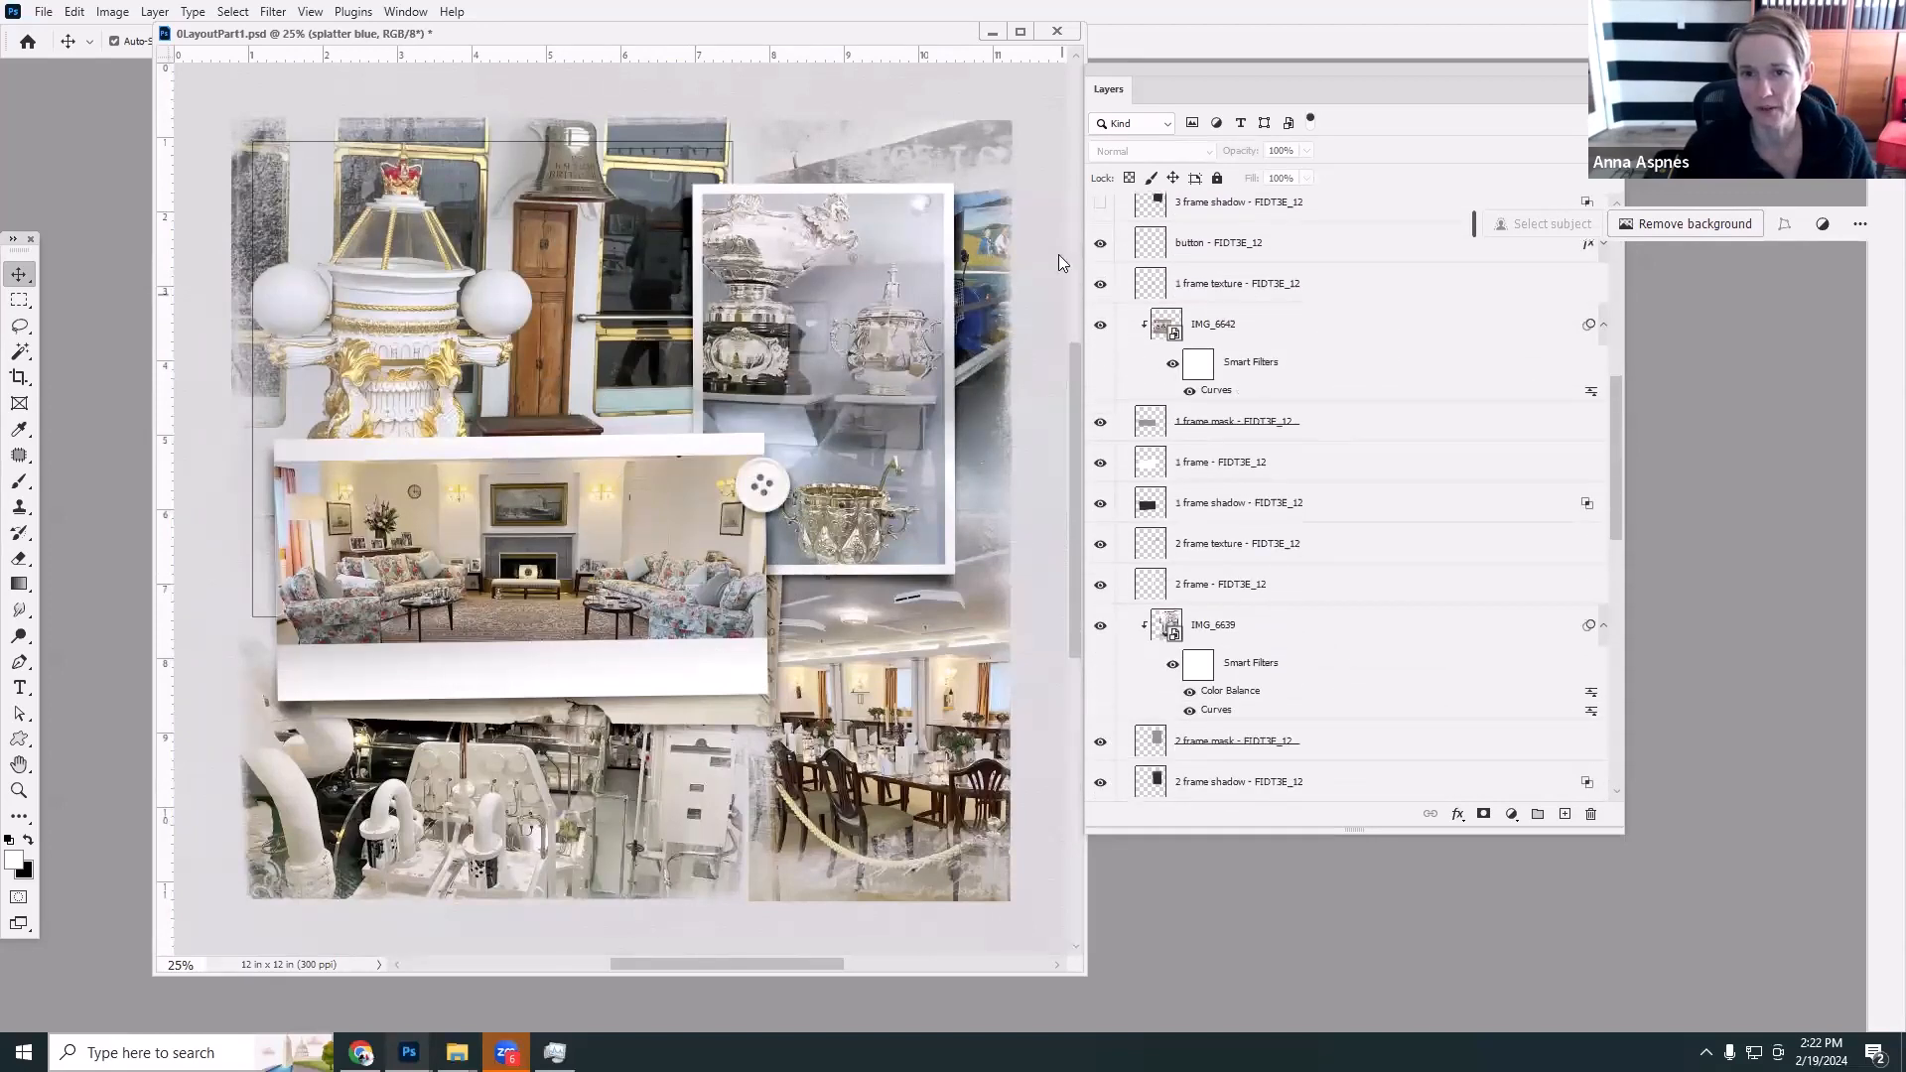
left_click_drag(1100, 243, 1100, 792)
scroll(1496, 536, "down", 5)
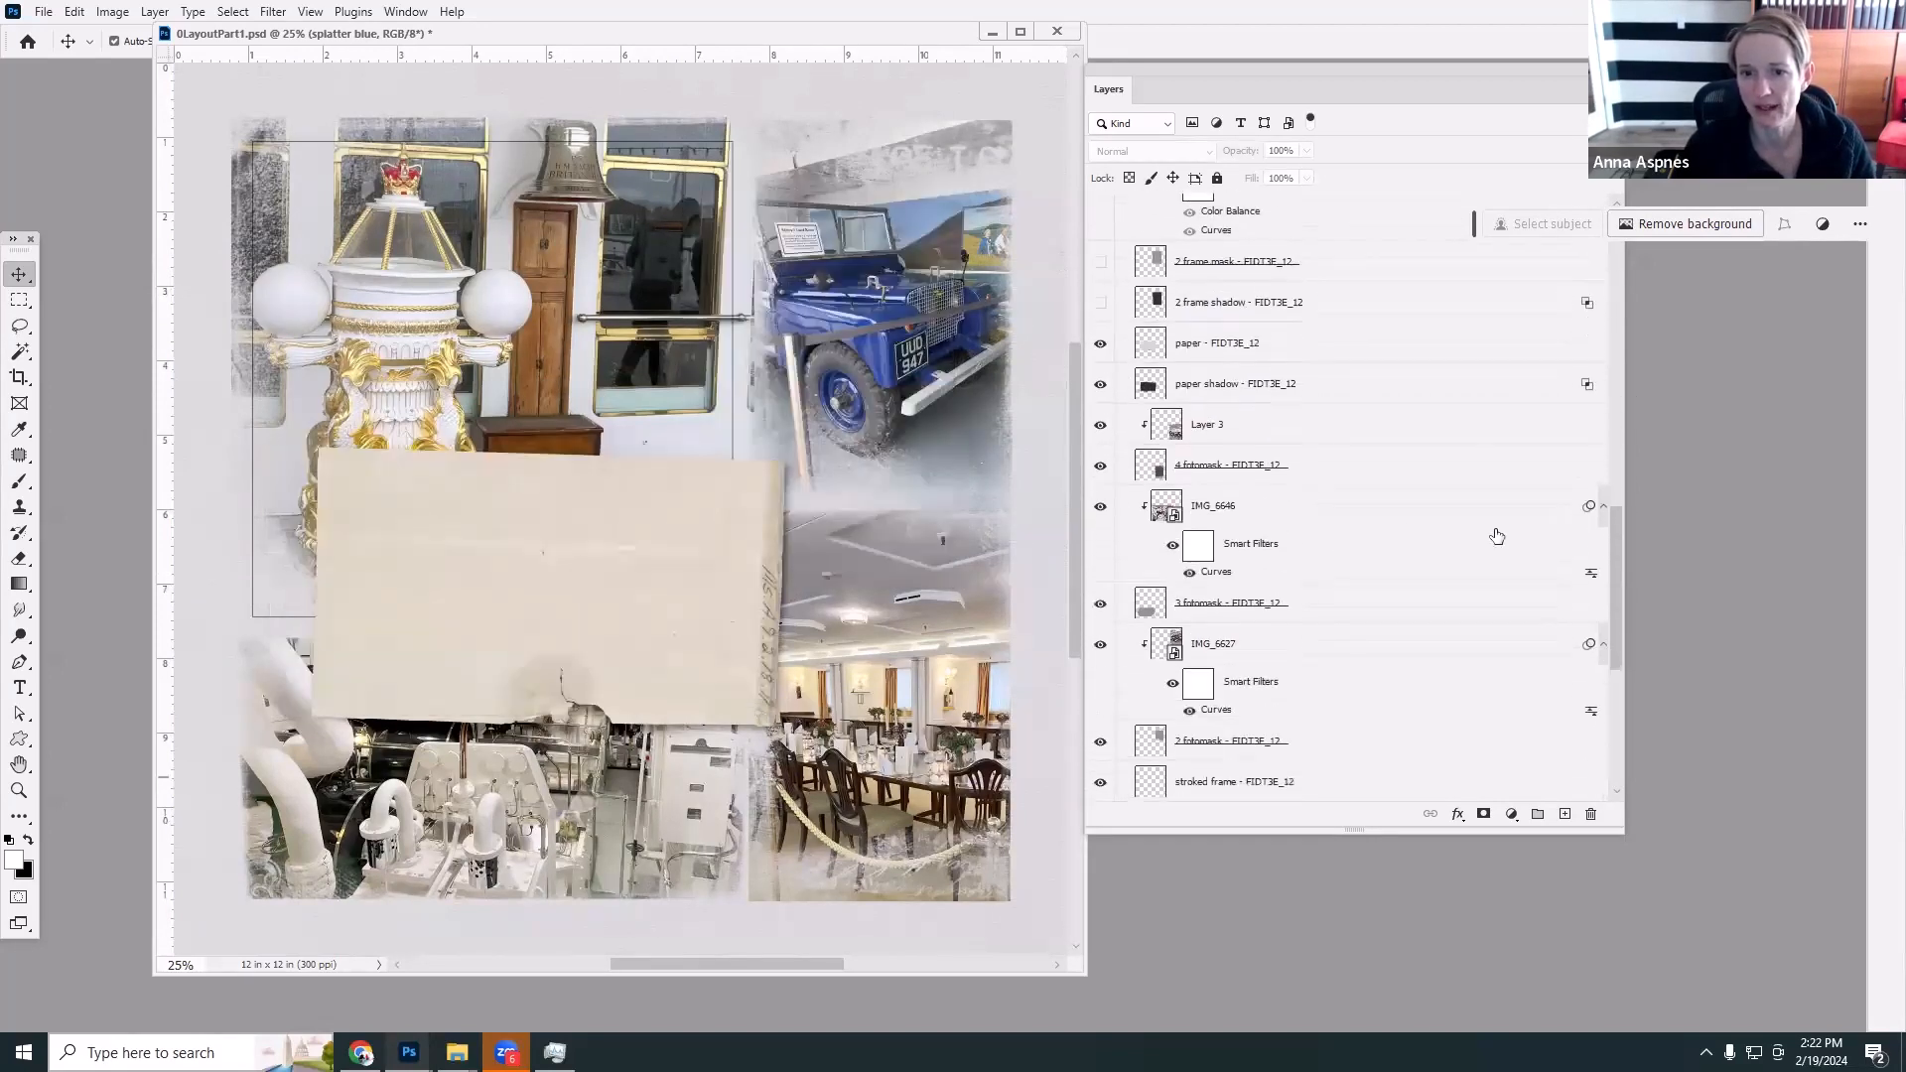
left_click_drag(1105, 395, 1102, 679)
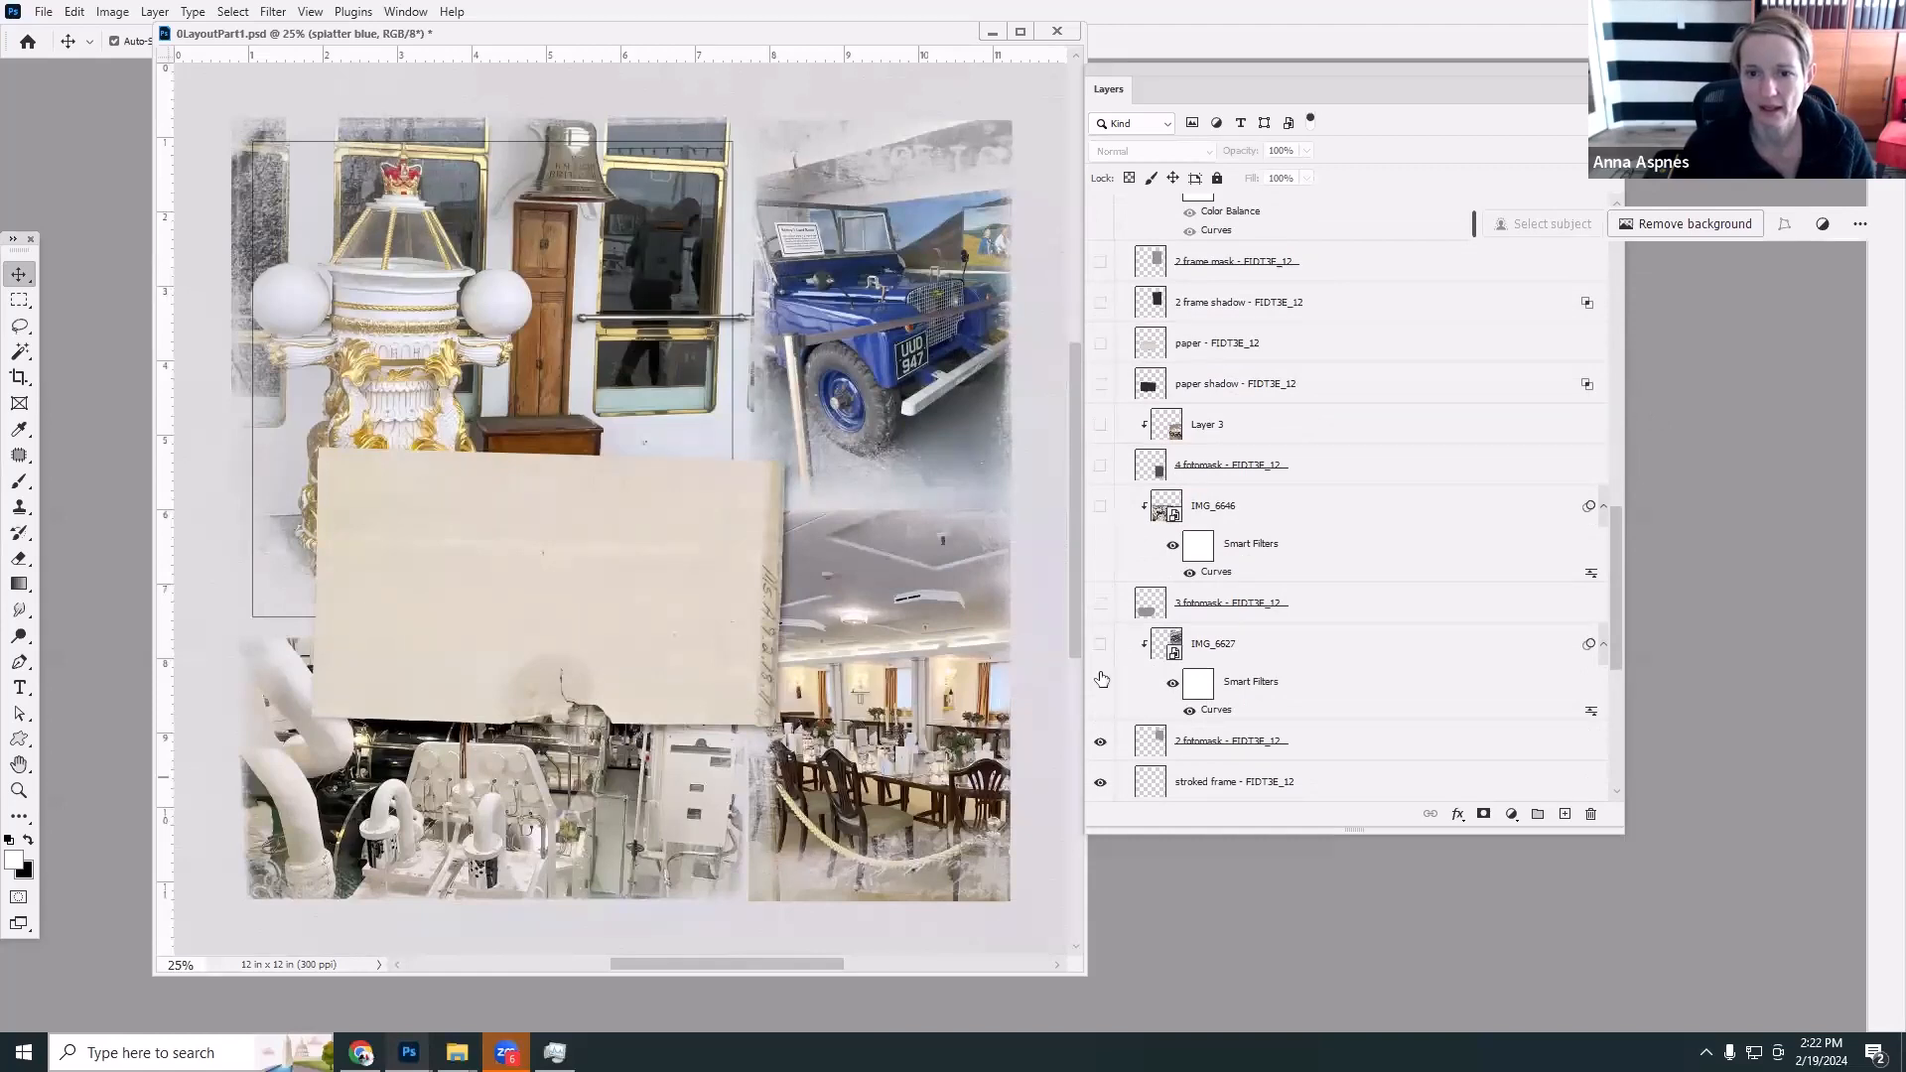
scroll(1606, 580, "down", 2)
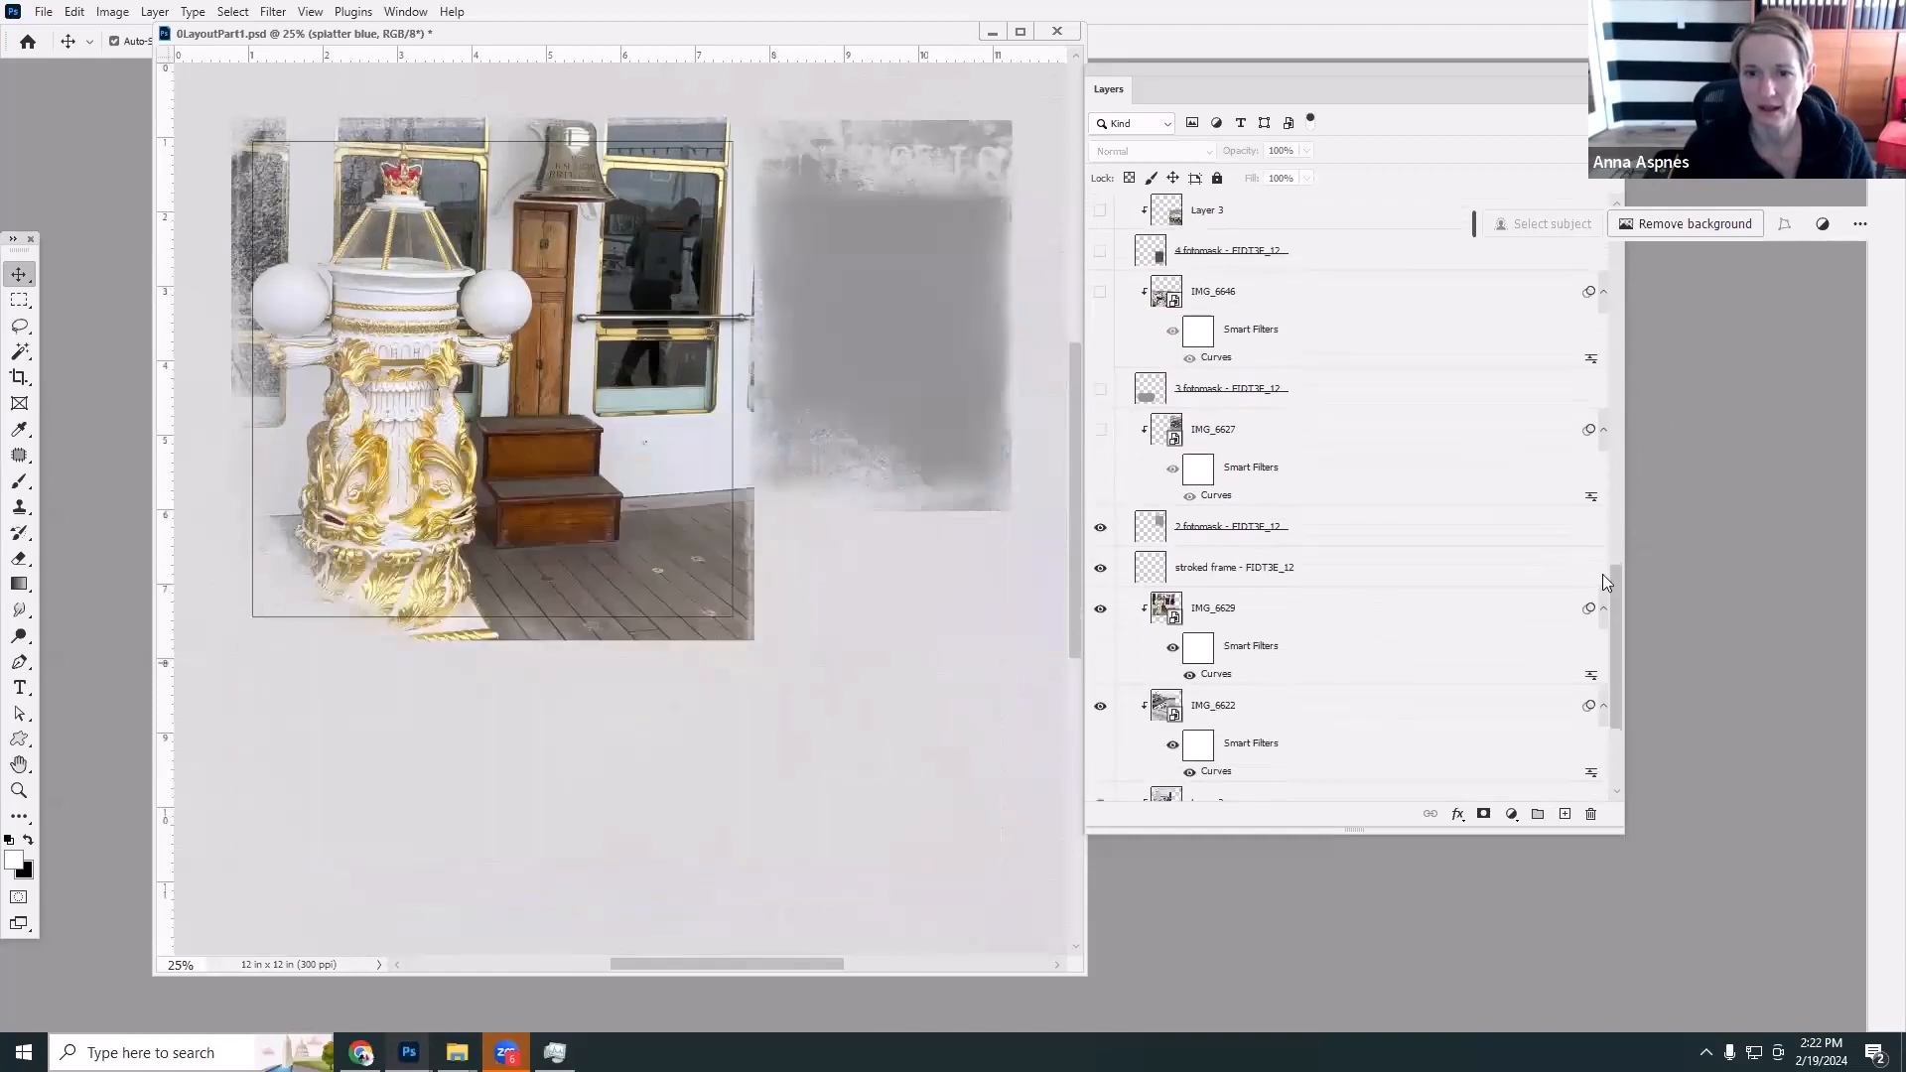
Show IMG_6627, then 3 fotomask with IMG_6646 and 4 fotomask with Layer 3, rebuilding the masked photos one by one.
left_click(1100, 564)
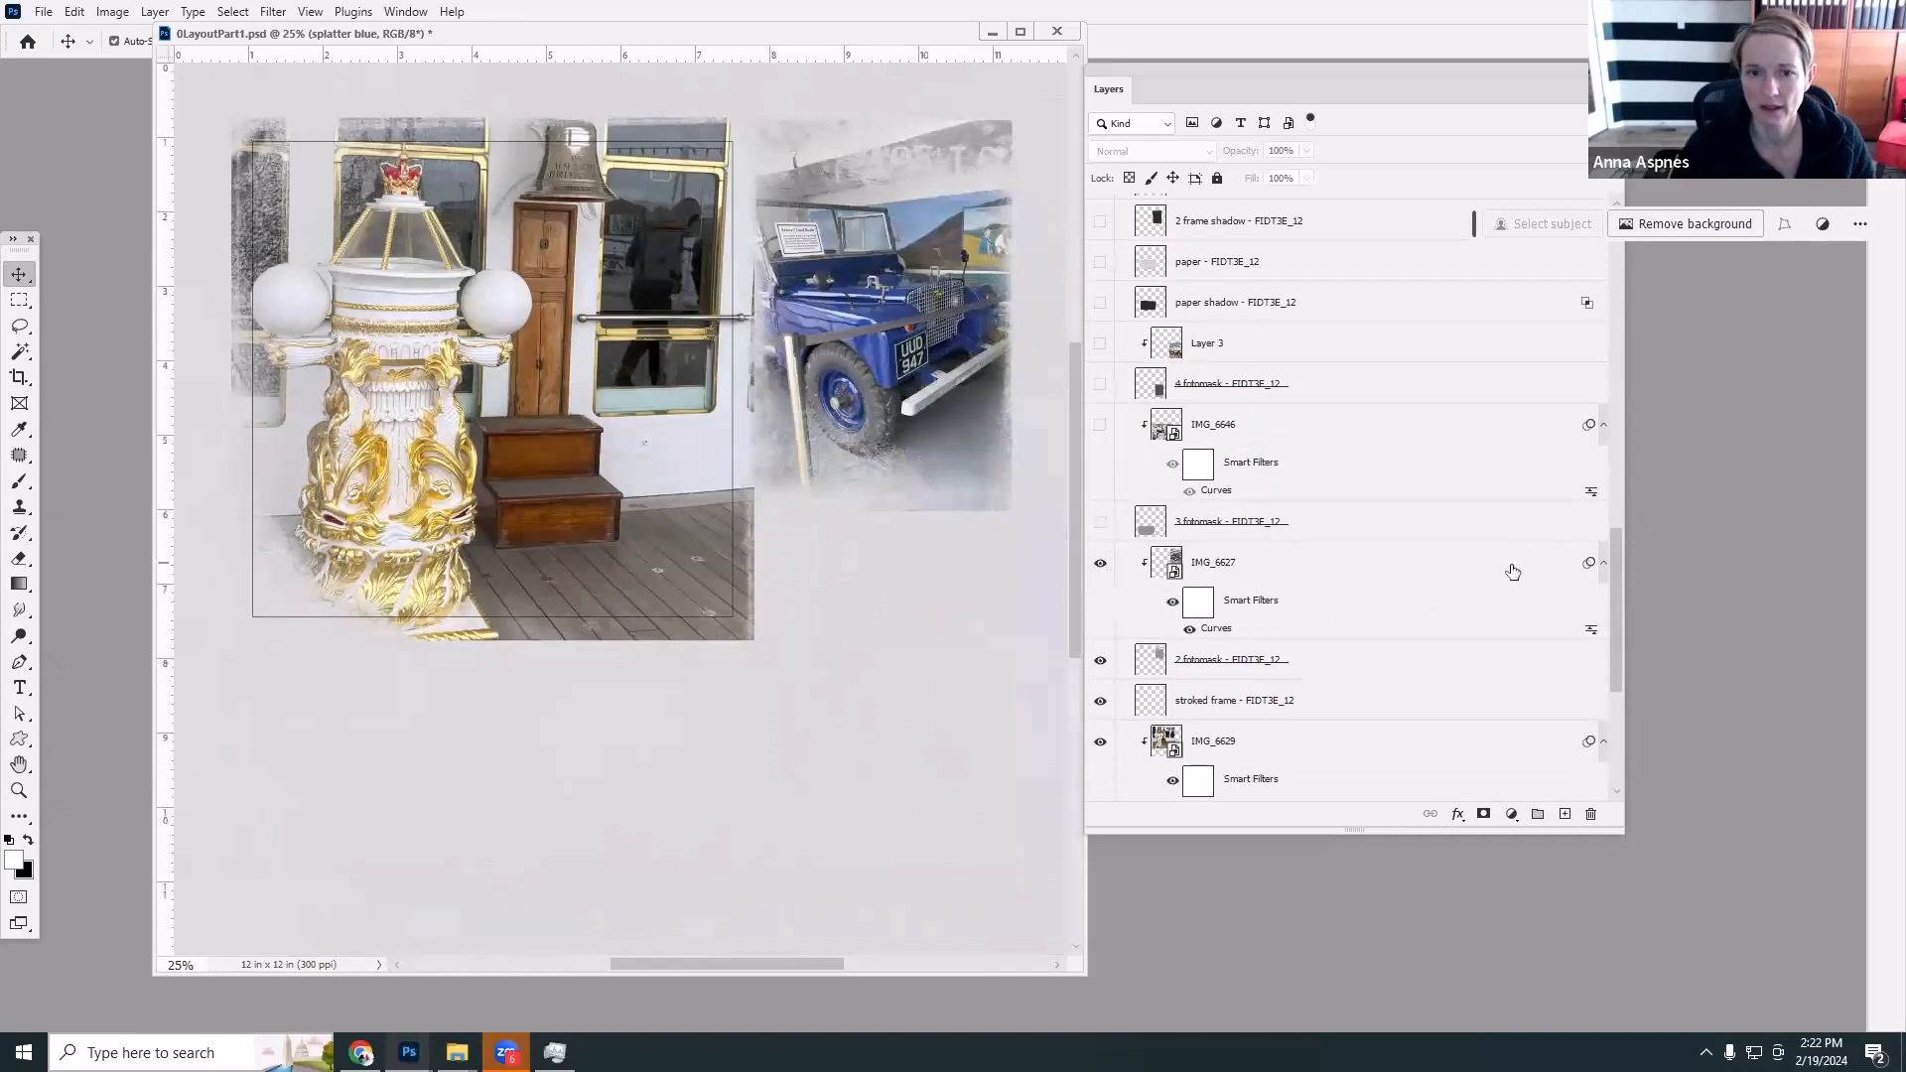
left_click_drag(1623, 570, 1618, 525)
left_click(1100, 554)
left_click(1100, 457)
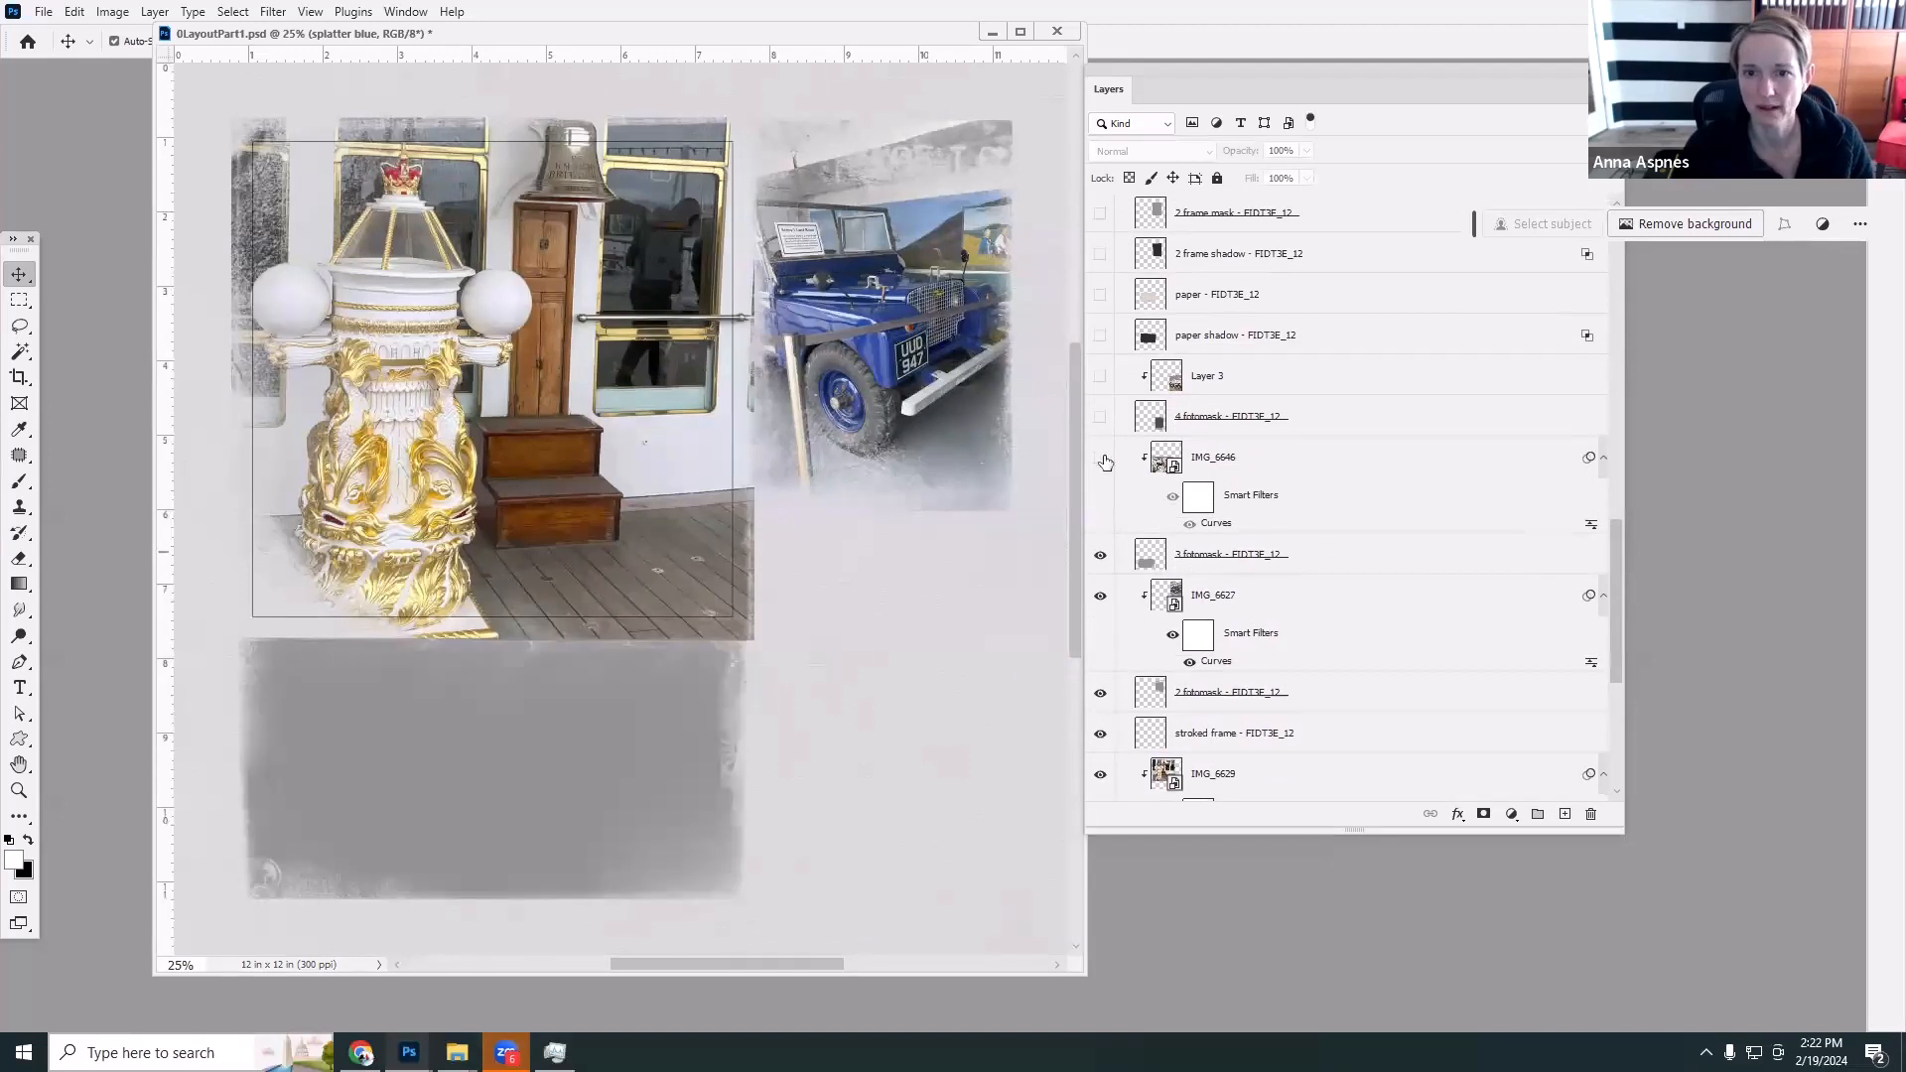
left_click(1100, 376)
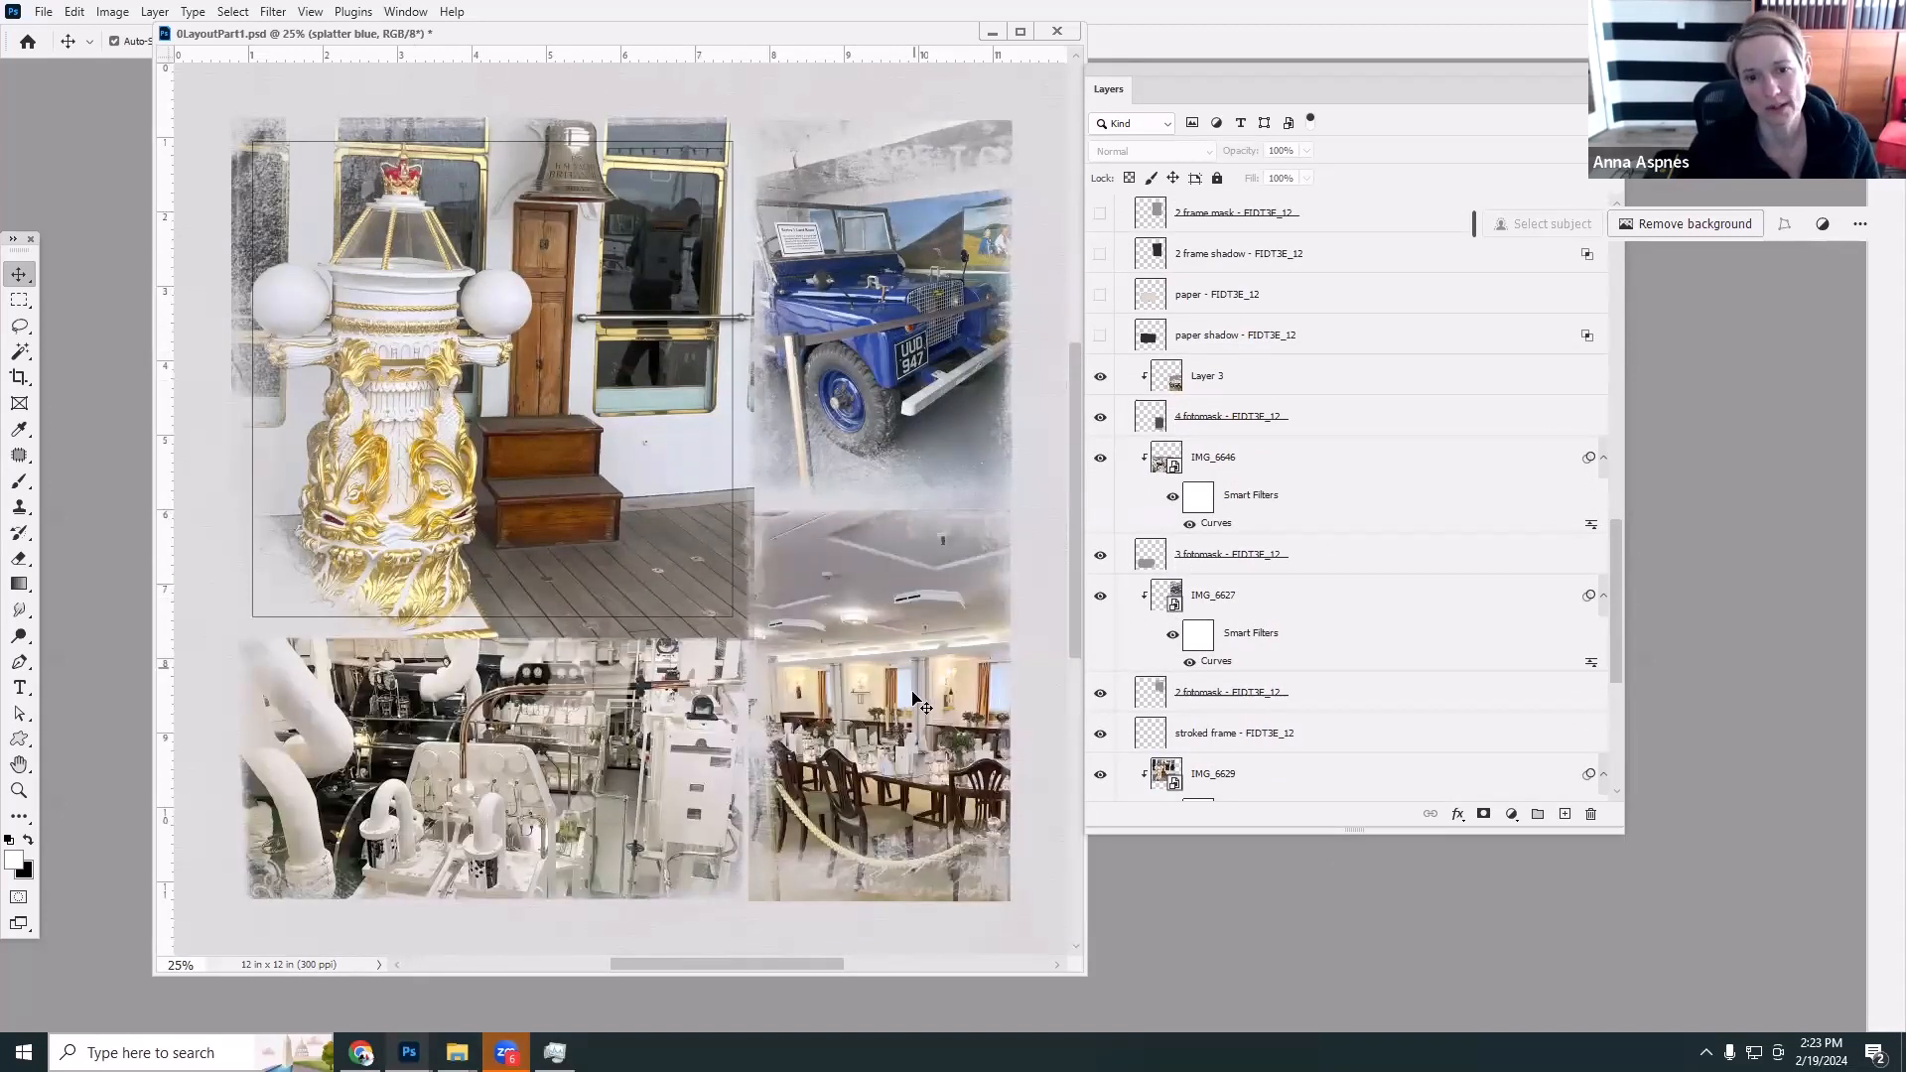
Hide the clipped photos Layer 3, IMG_6646, IMG_6627, IMG_6629, Layer 2 and IMG_6622, keeping the fotomasks and stroked frame shown.
left_click(1100, 377)
left_click(1100, 457)
left_click(1100, 595)
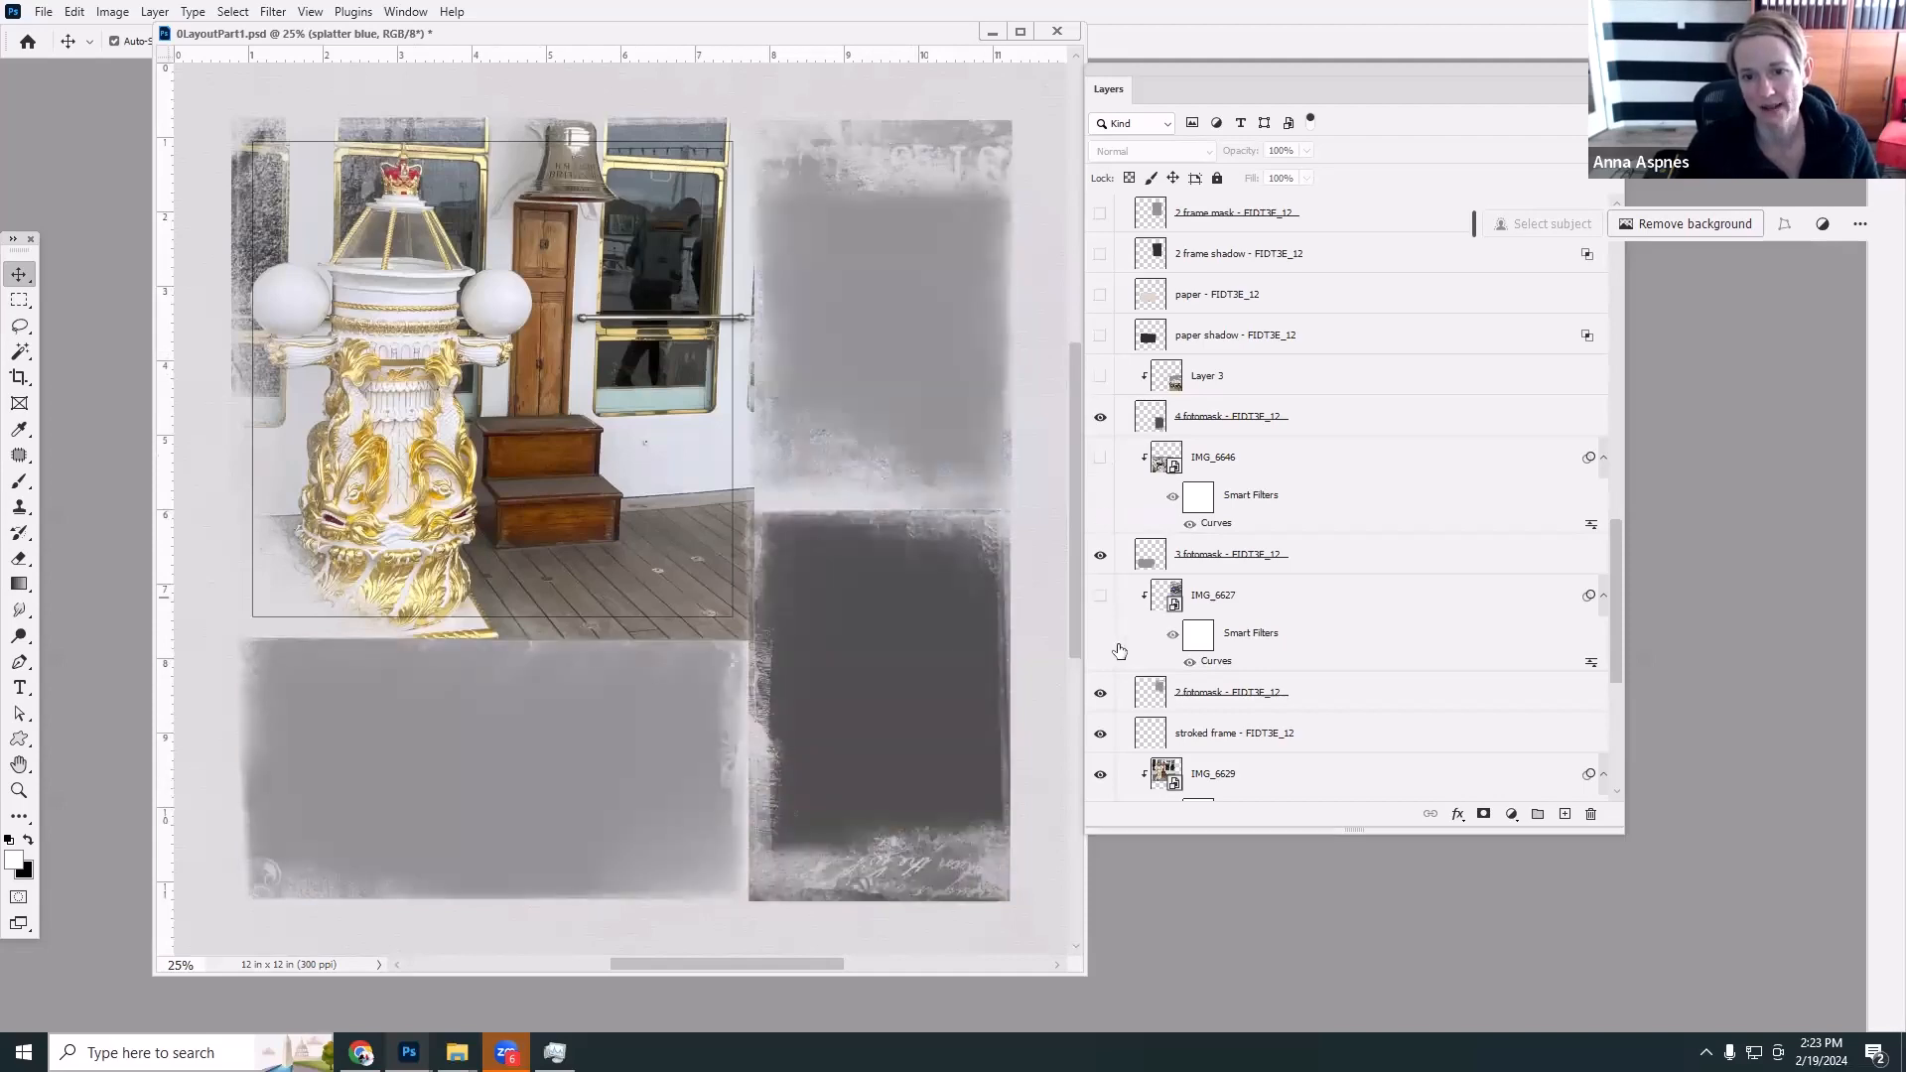
left_click(1100, 775)
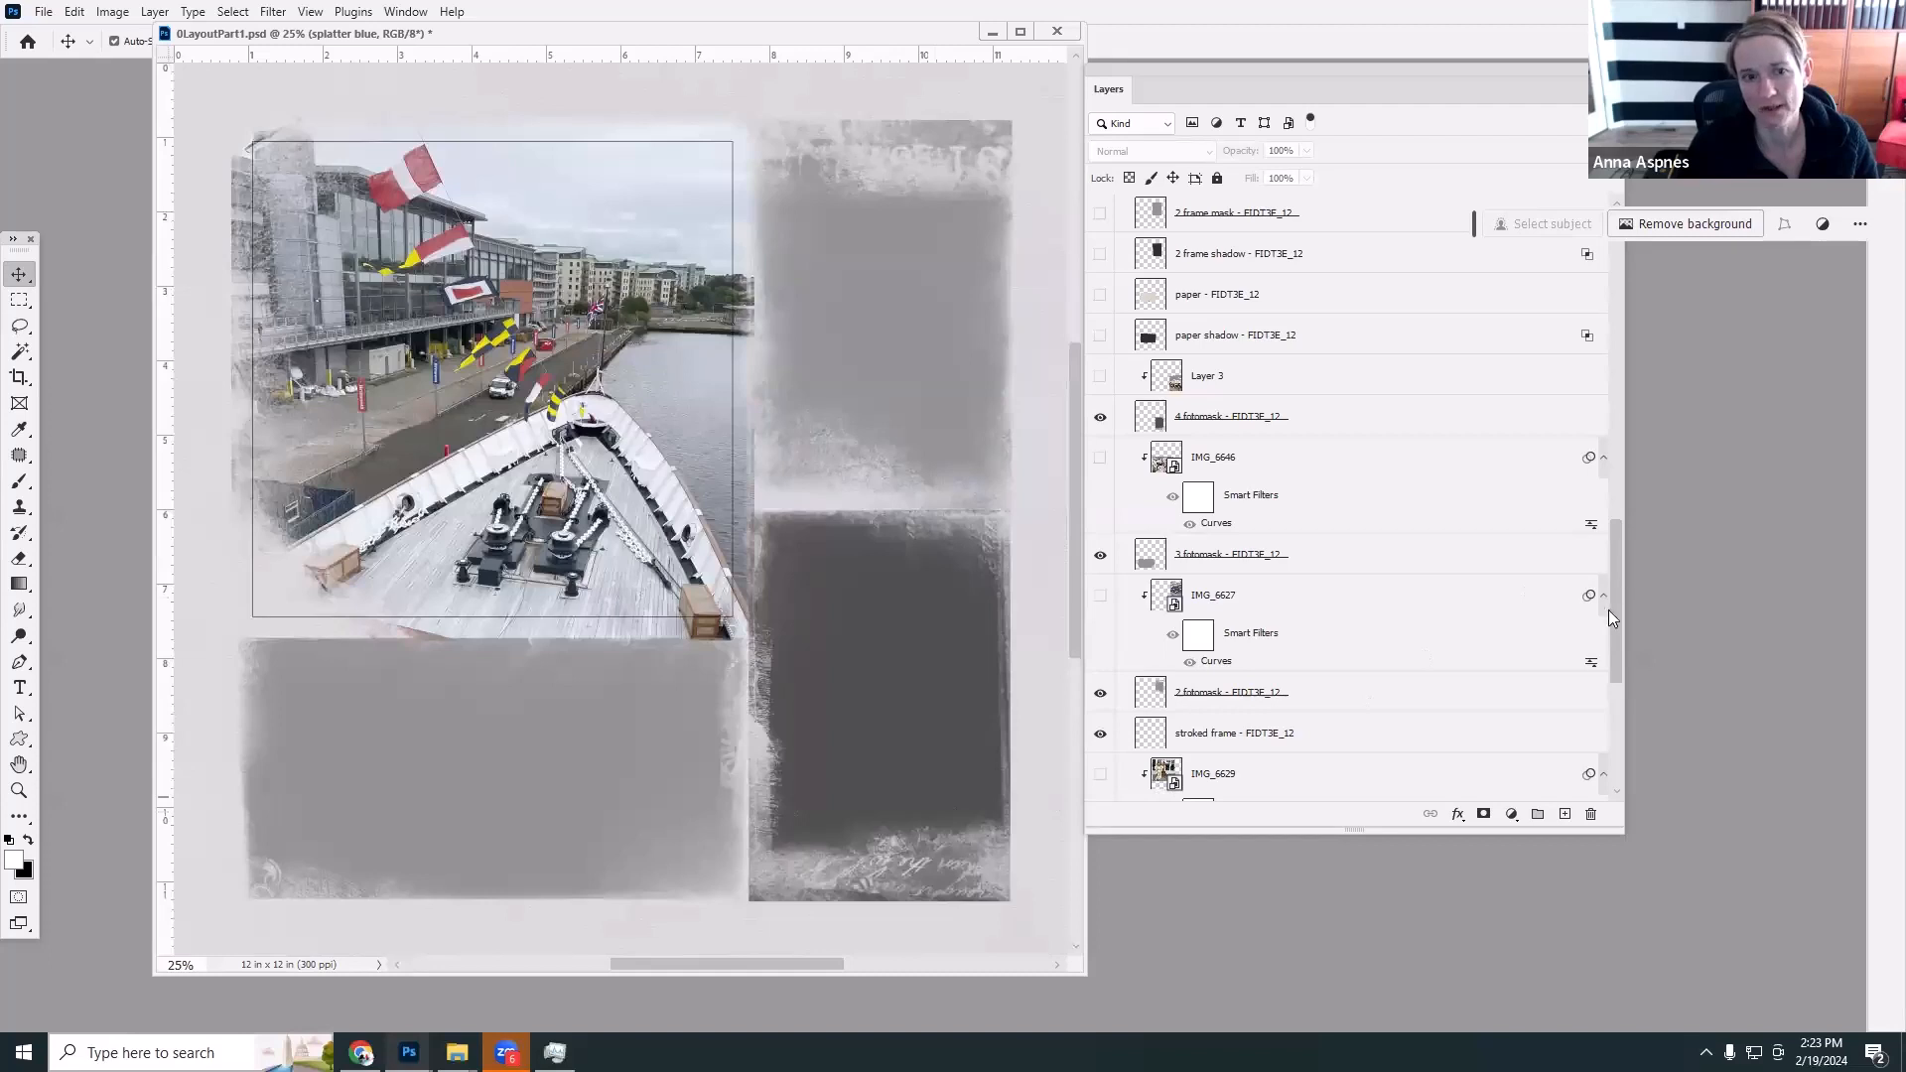
scroll(1607, 636, "down", 5)
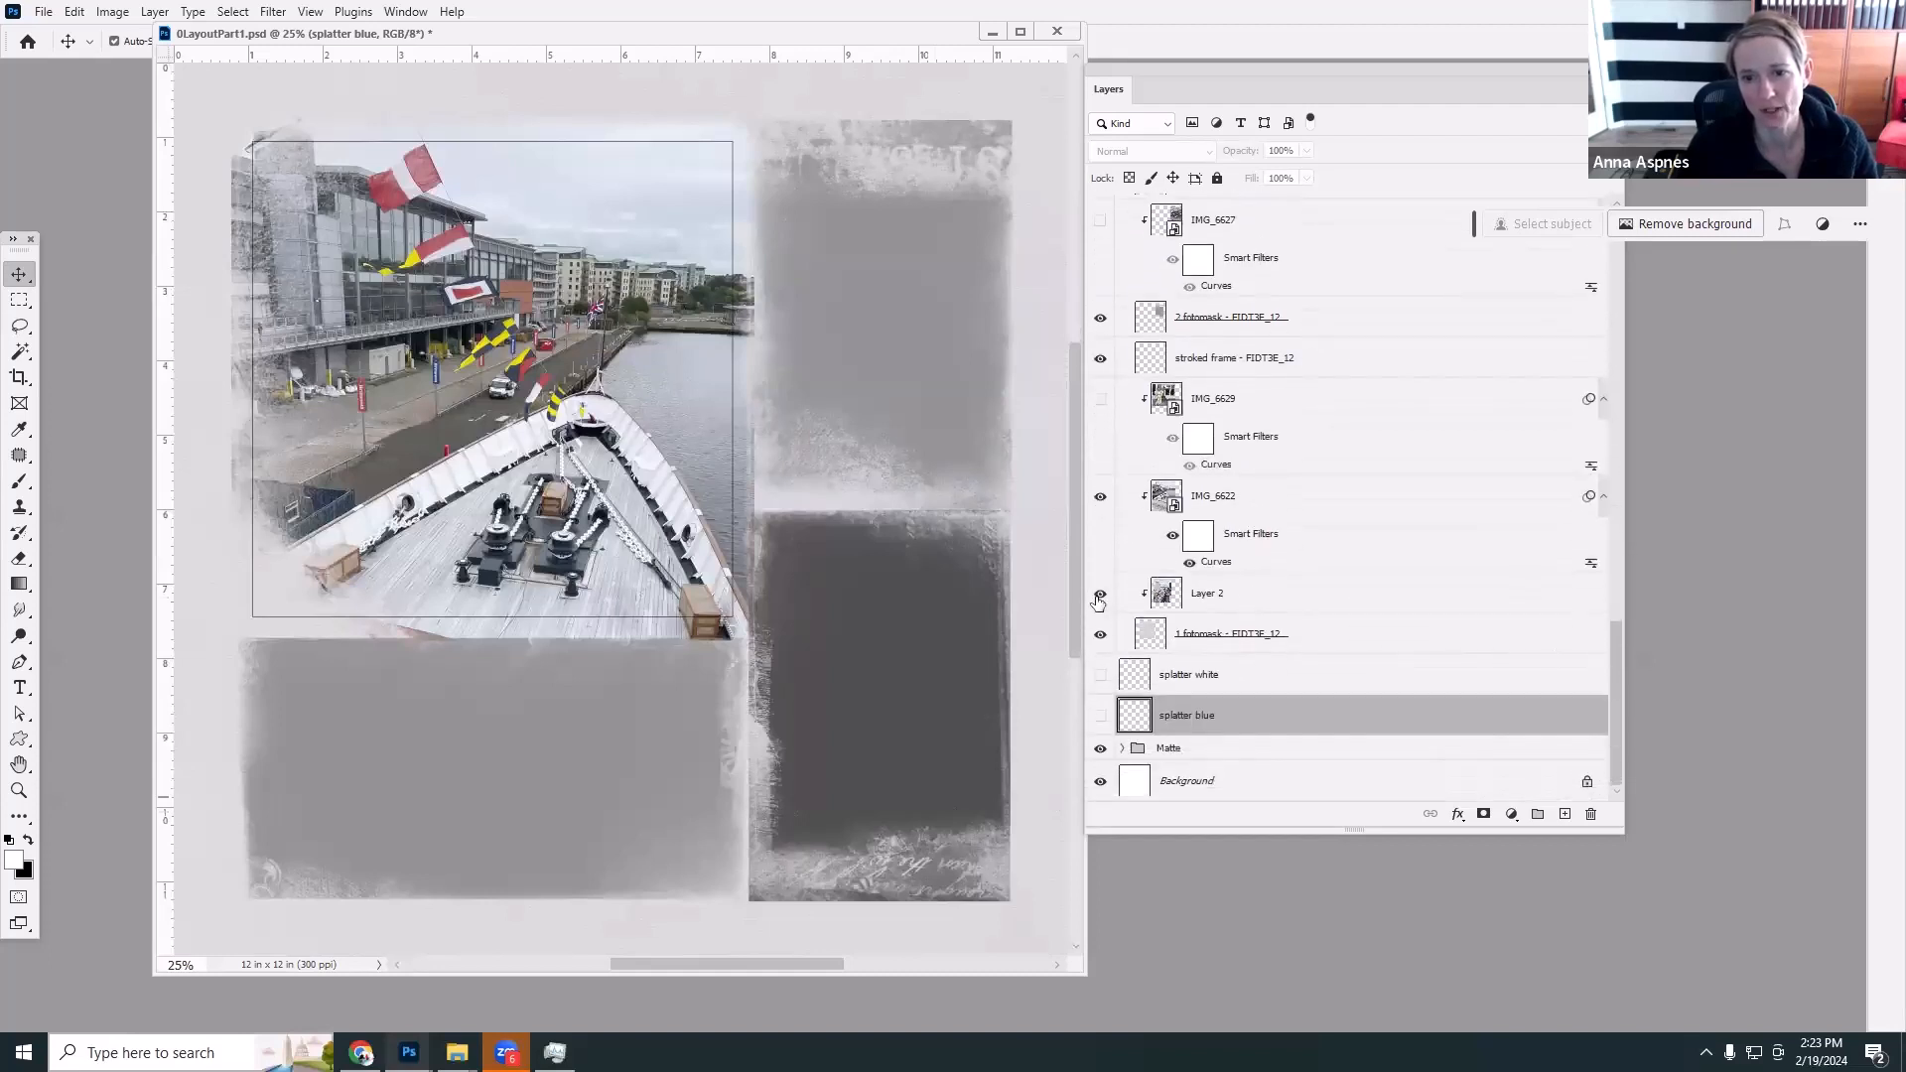
left_click(1099, 594)
left_click(1101, 499)
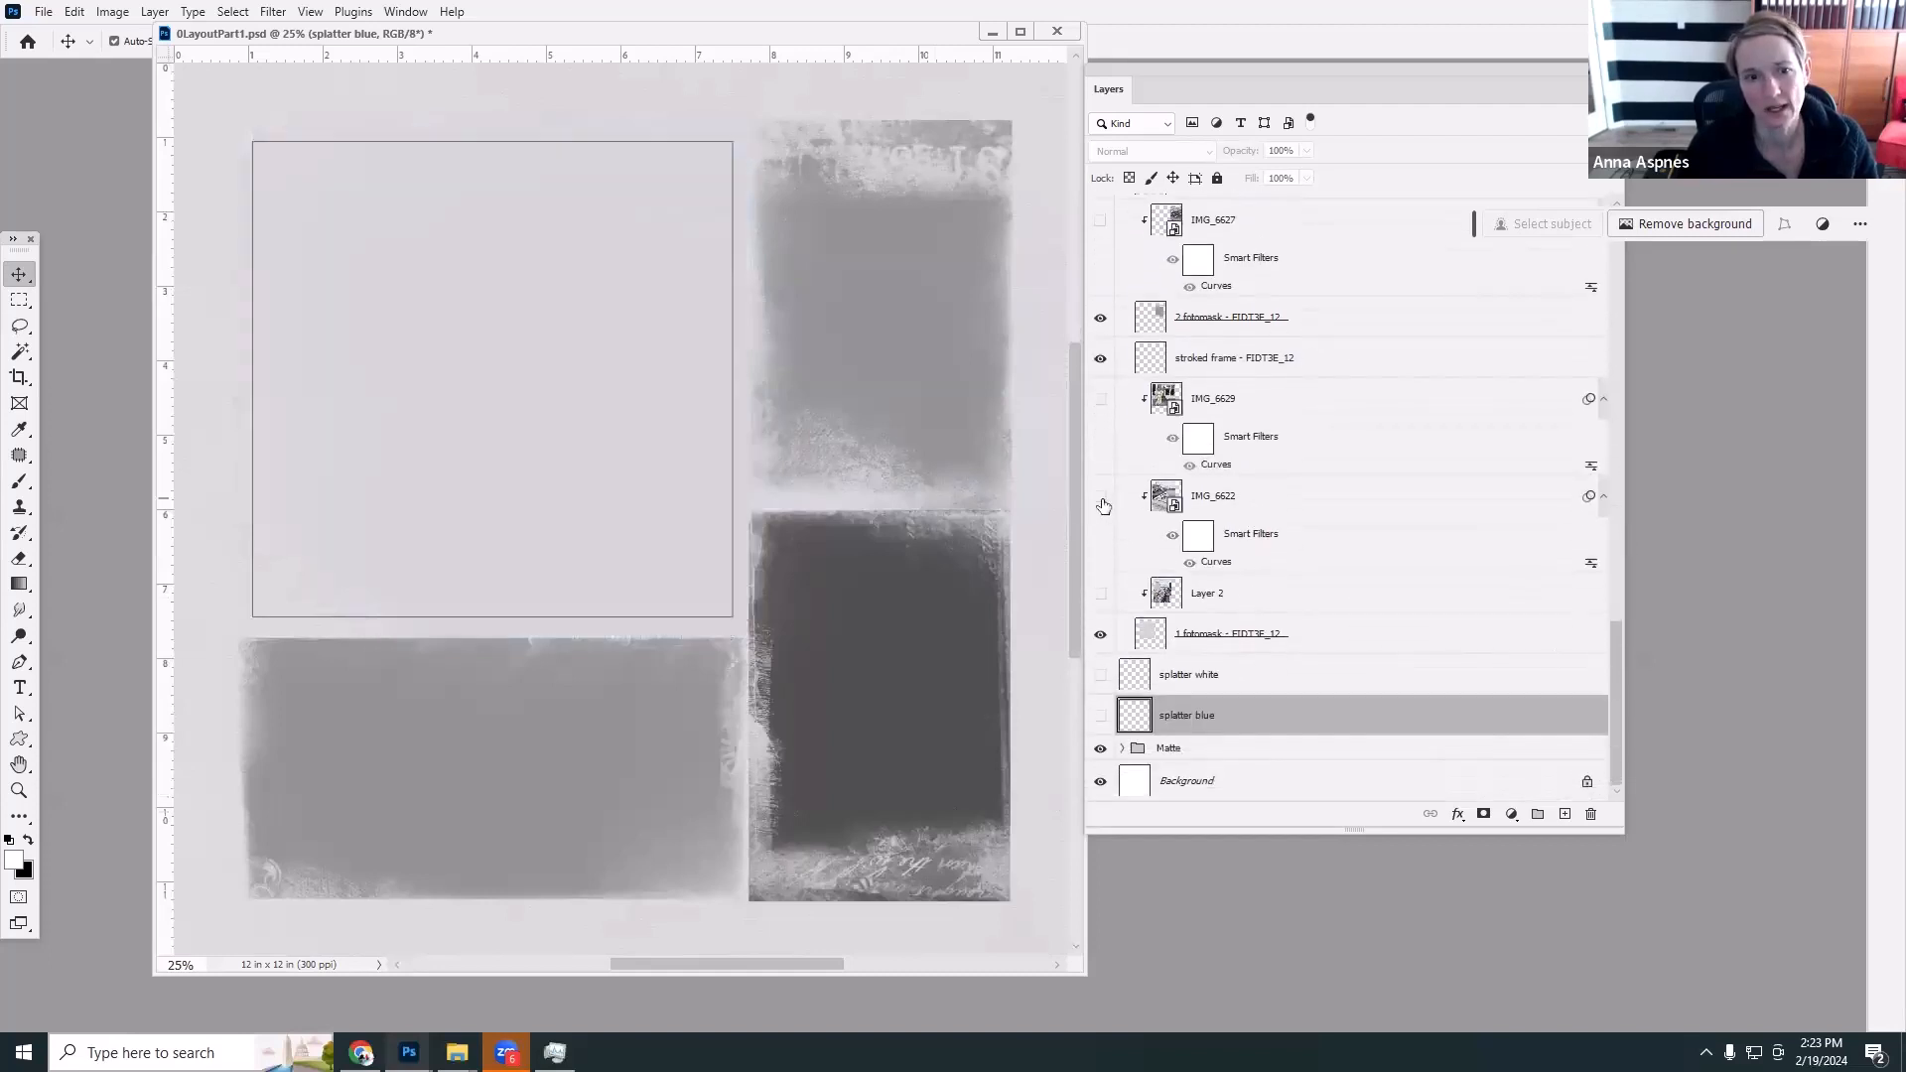
Select the 1 fotomask layer and show its clipped photos Layer 2 and IMG_6622 in turn.
left_click(1148, 638)
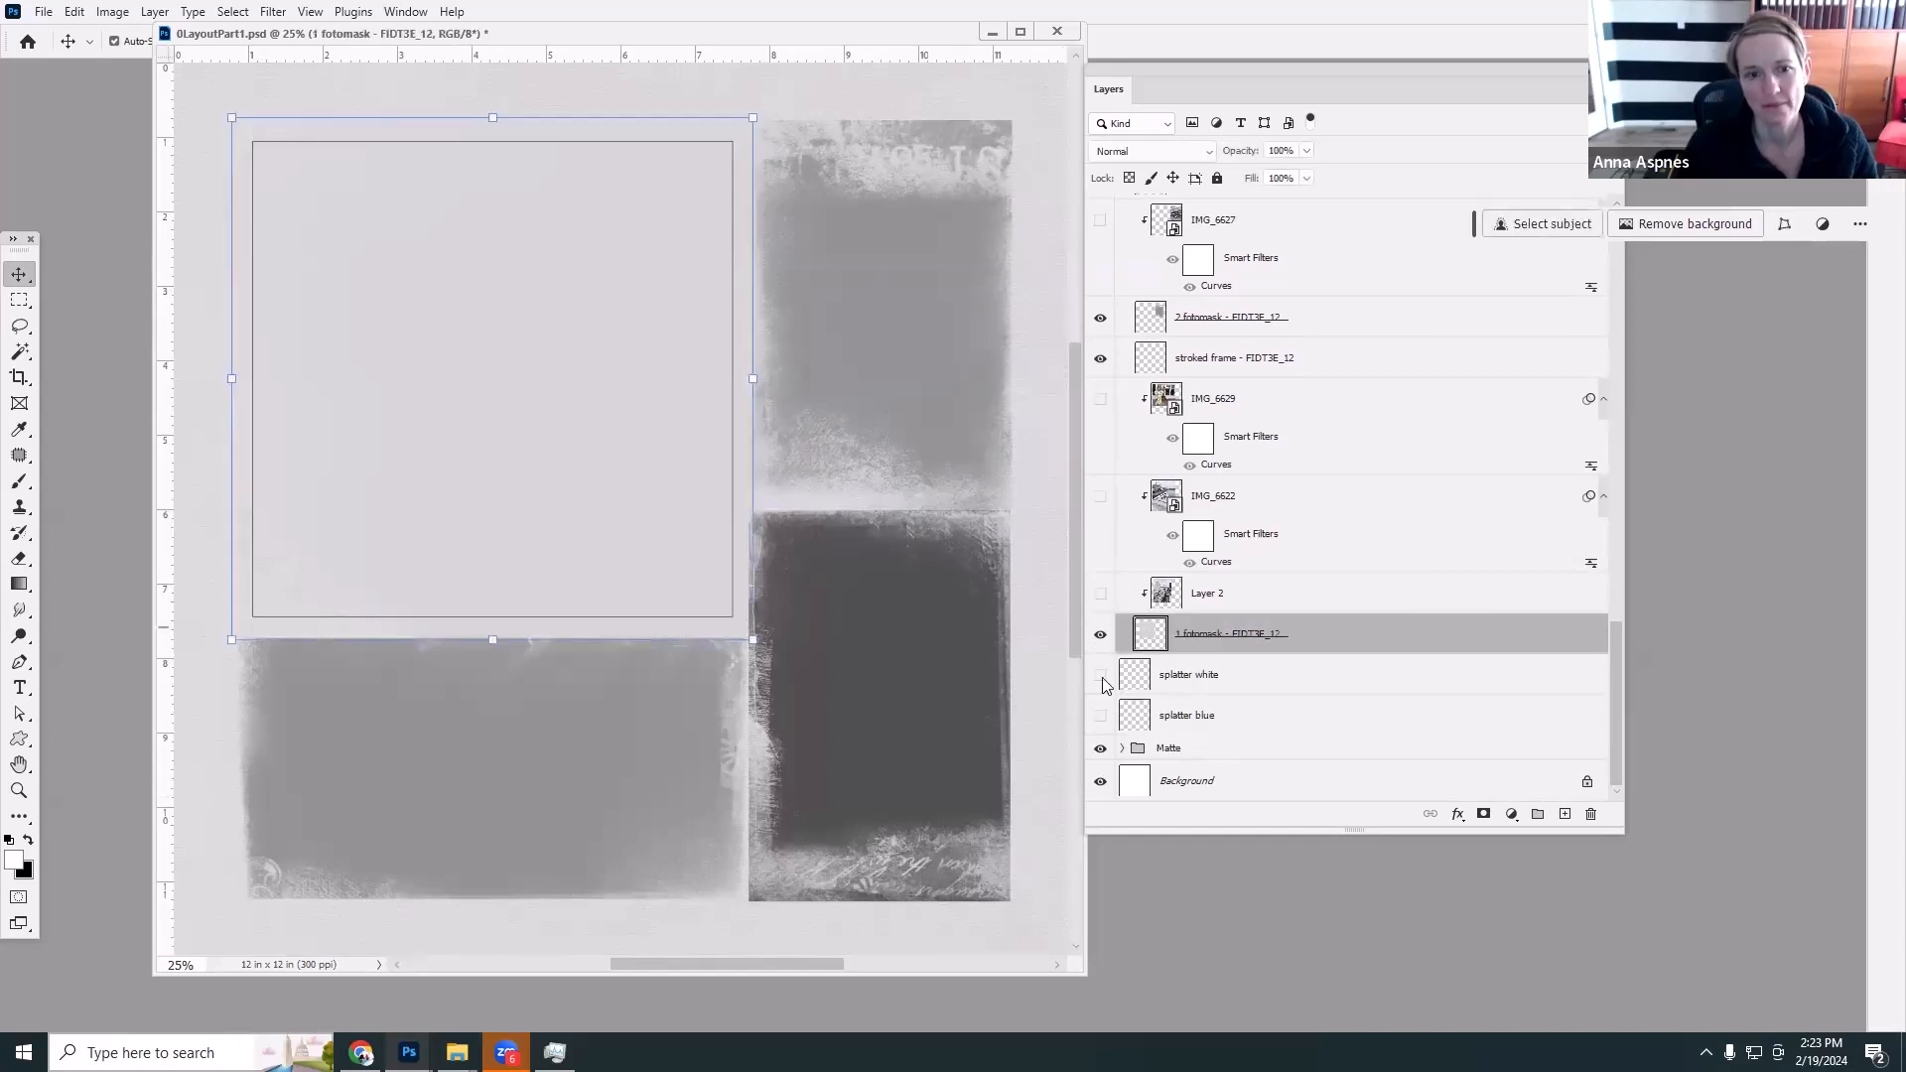
left_click(1099, 593)
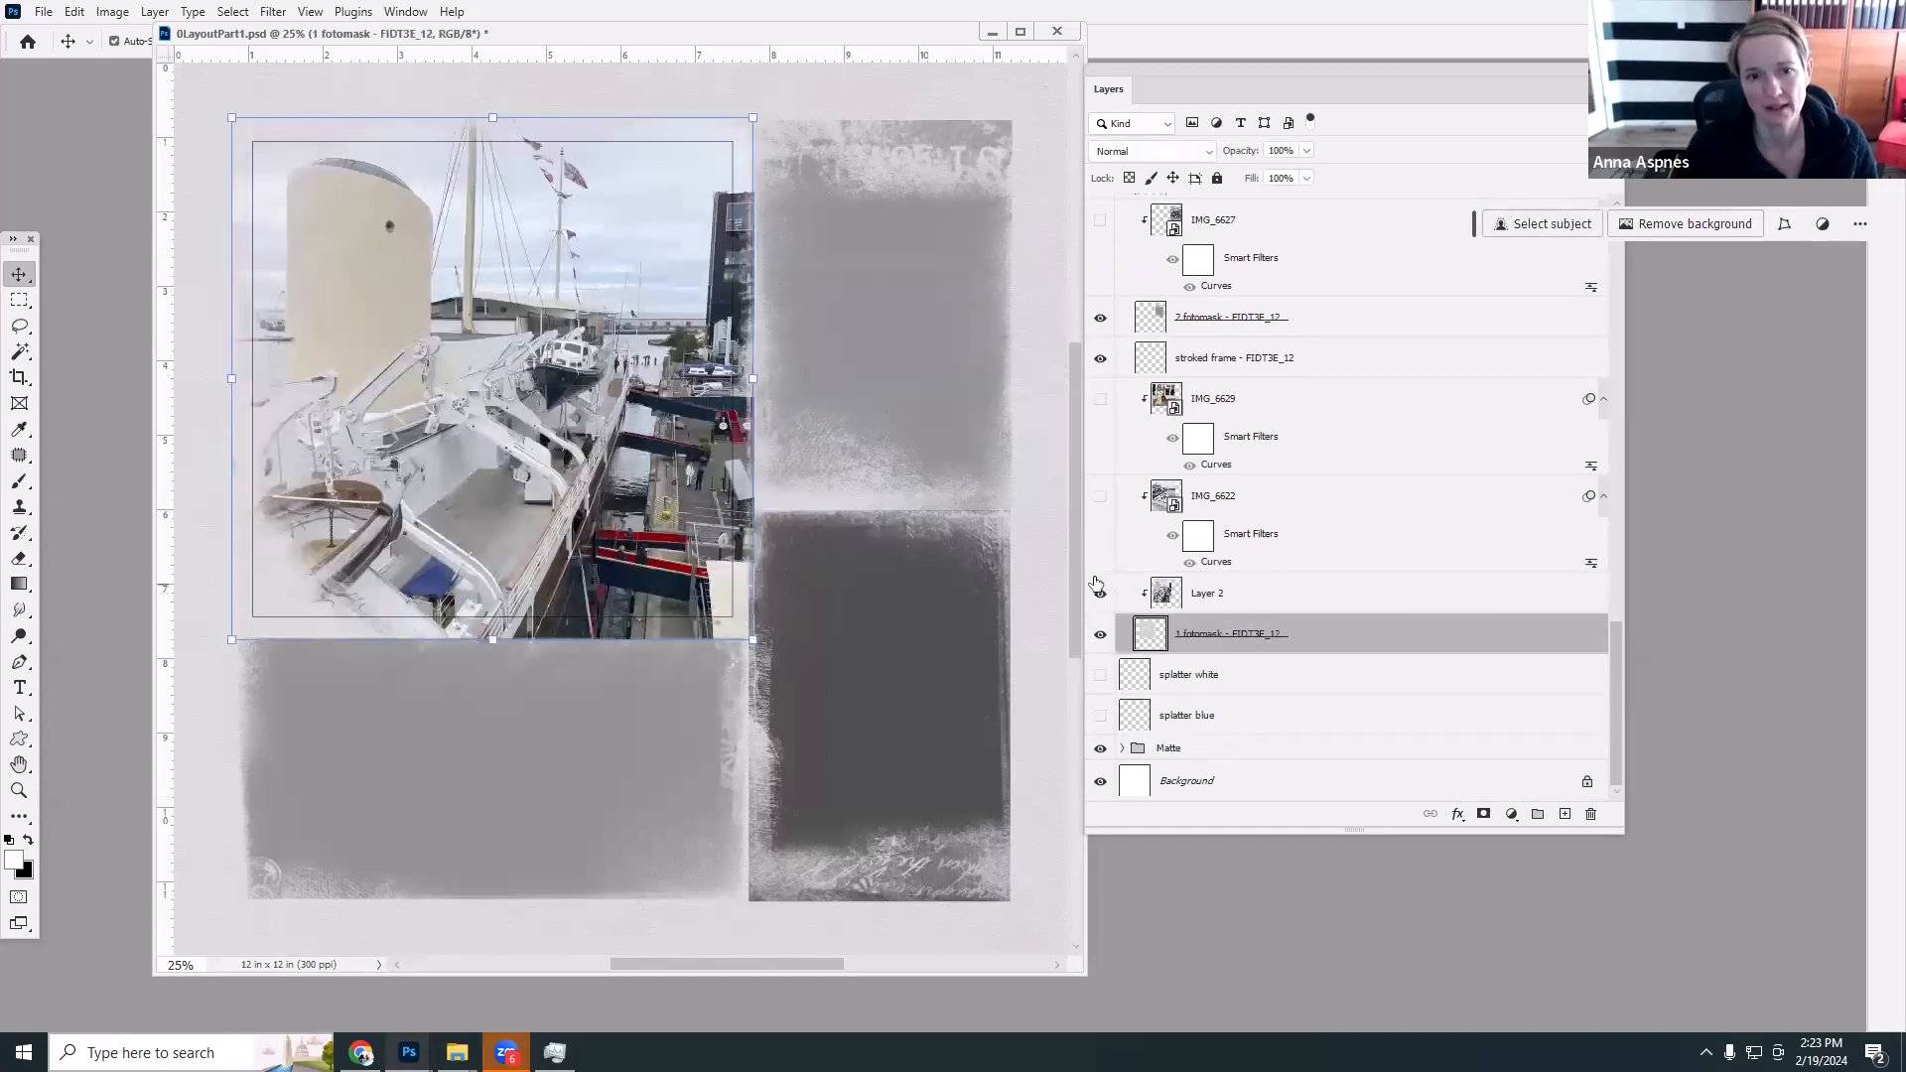
left_click(1100, 496)
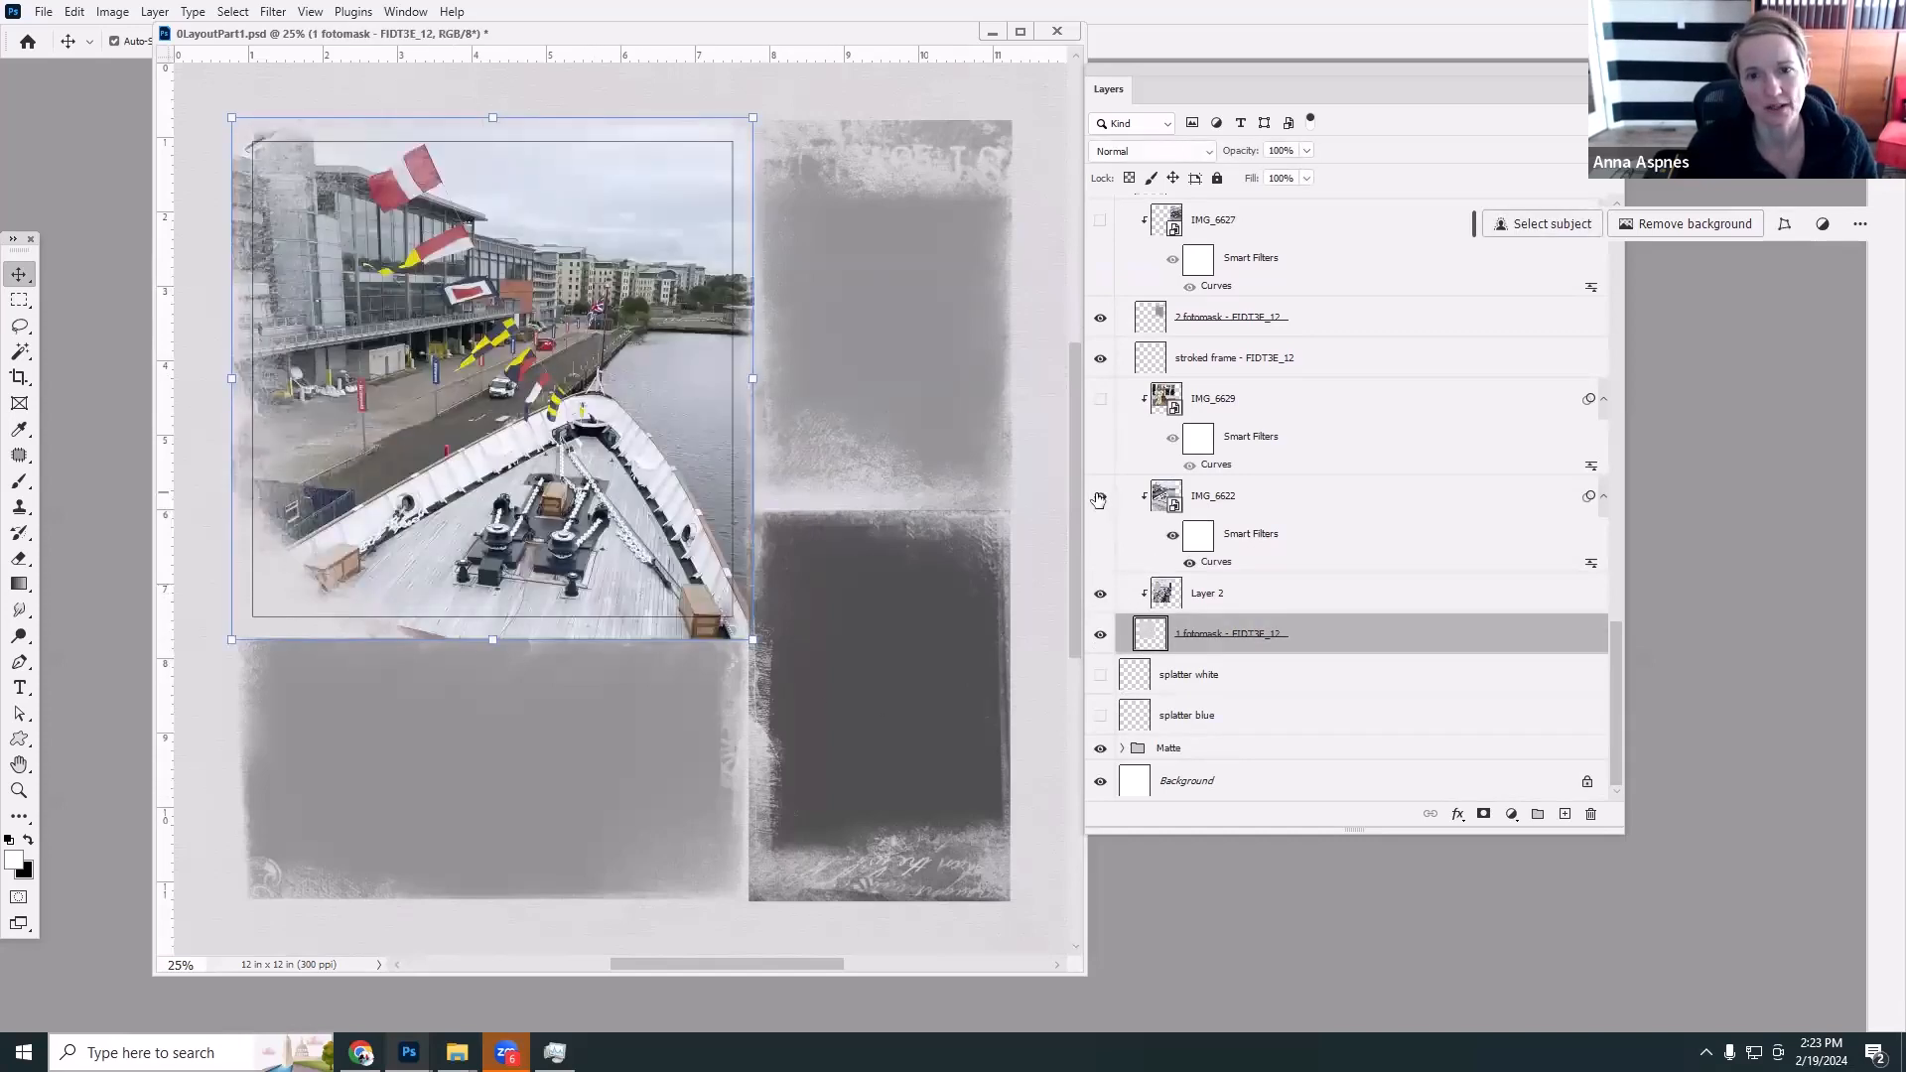
Show the clipped photo layers IMG_6629, IMG_6627, IMG_6646 and Layer 3 on the four fotomasks.
left_click(1100, 398)
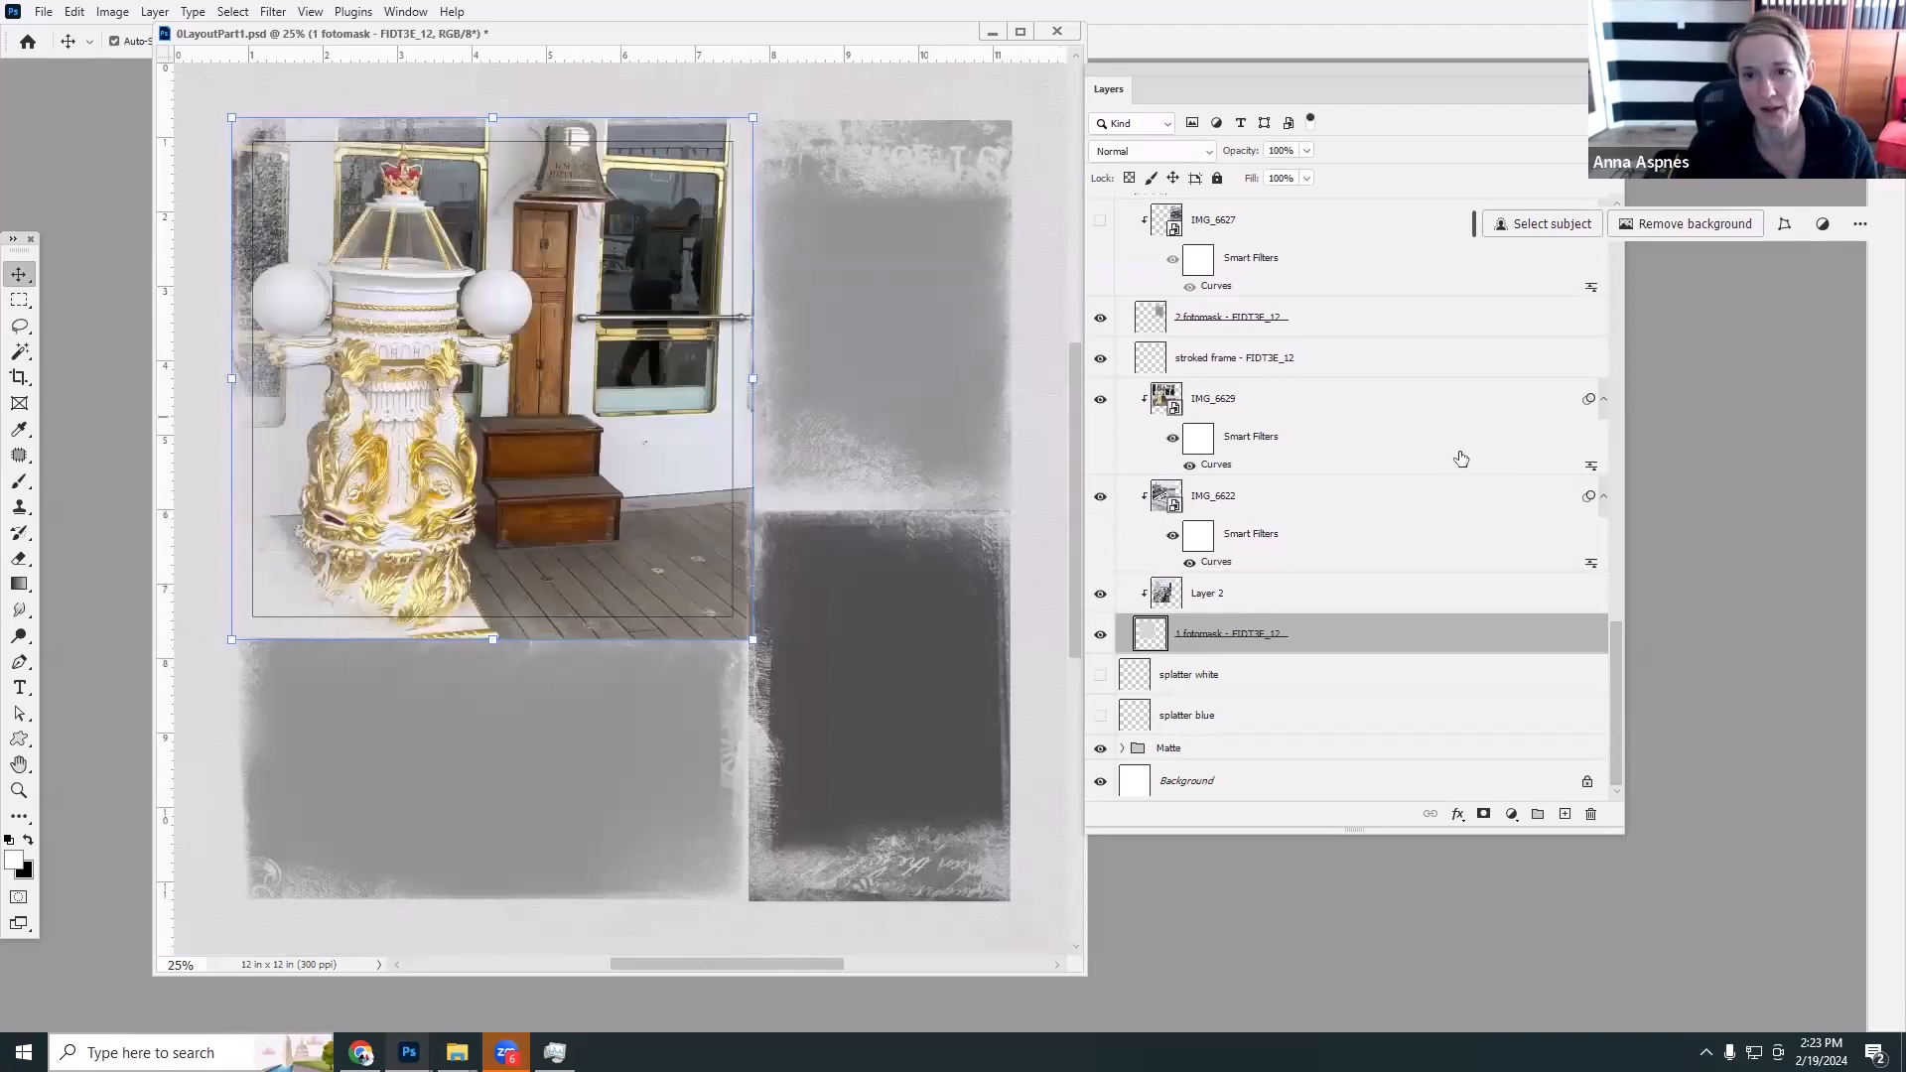
scroll(1620, 638, "up", 5)
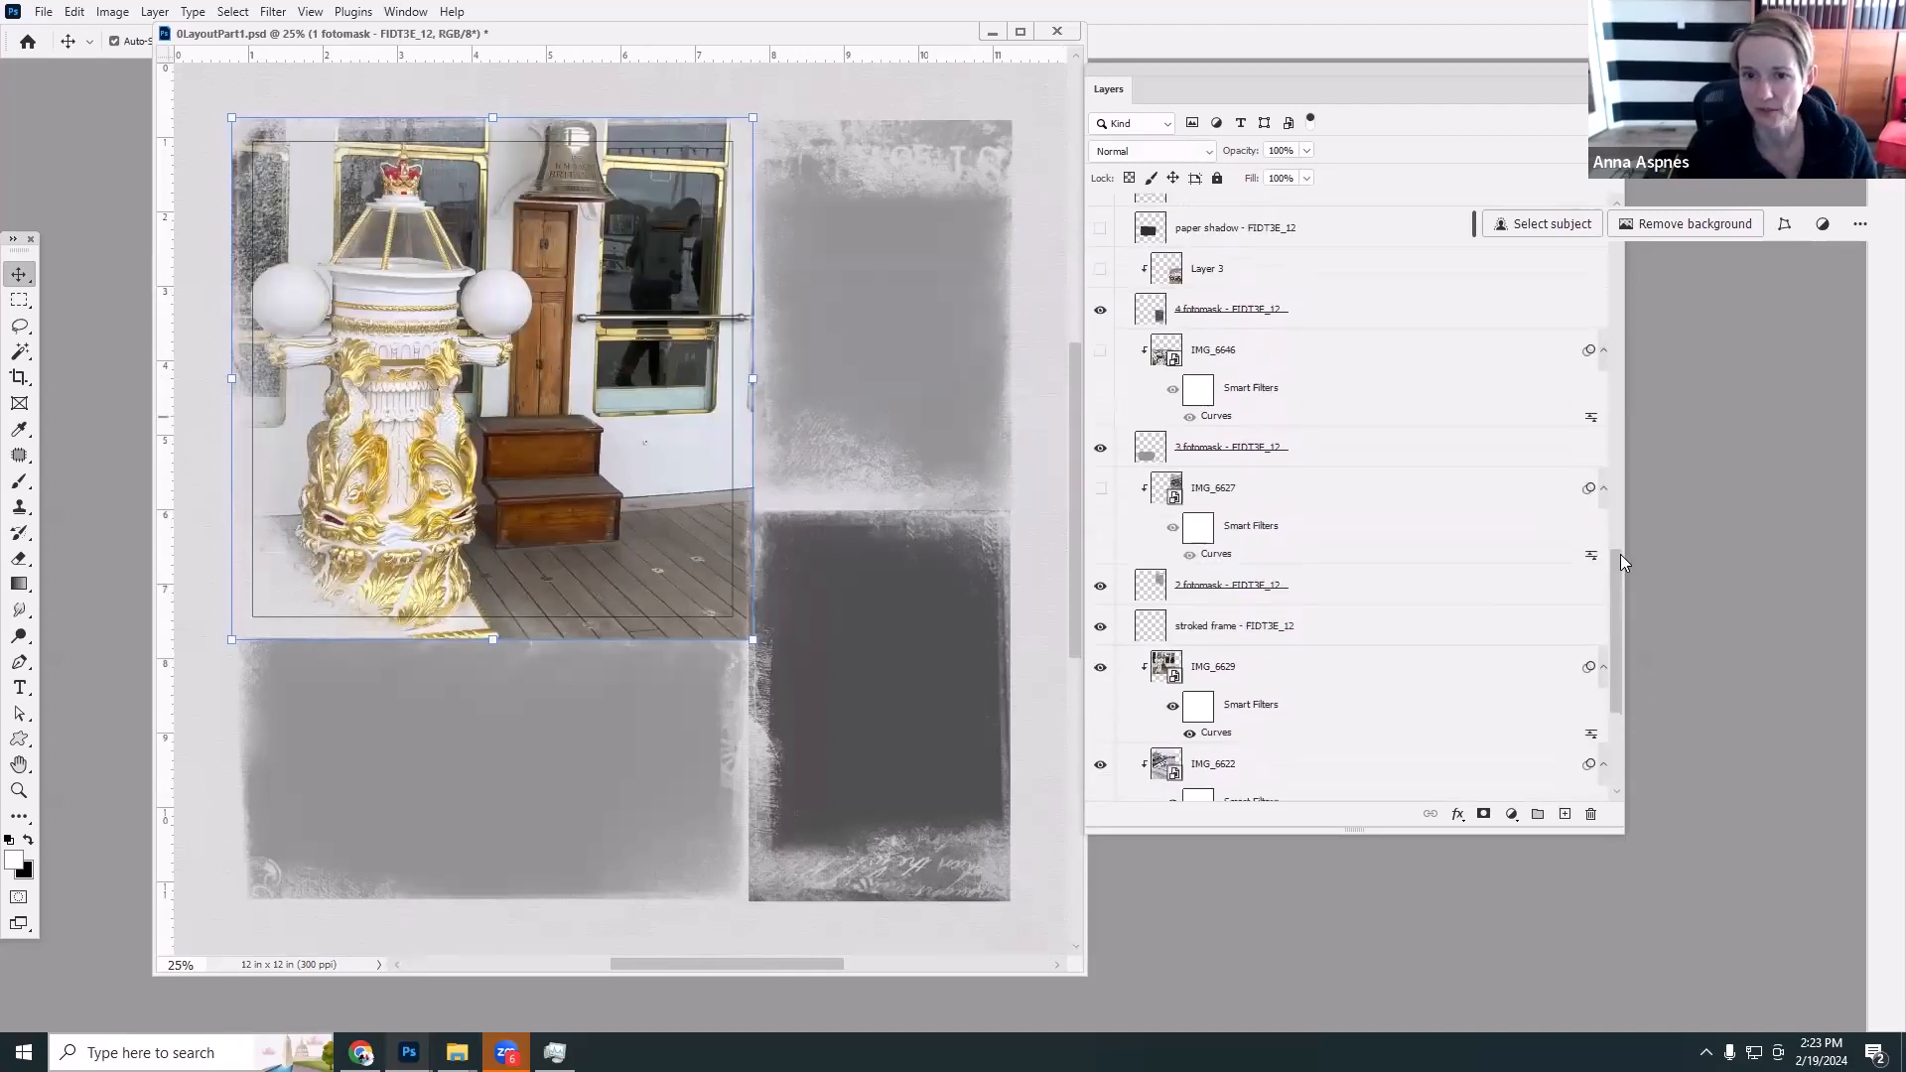
left_click(1100, 518)
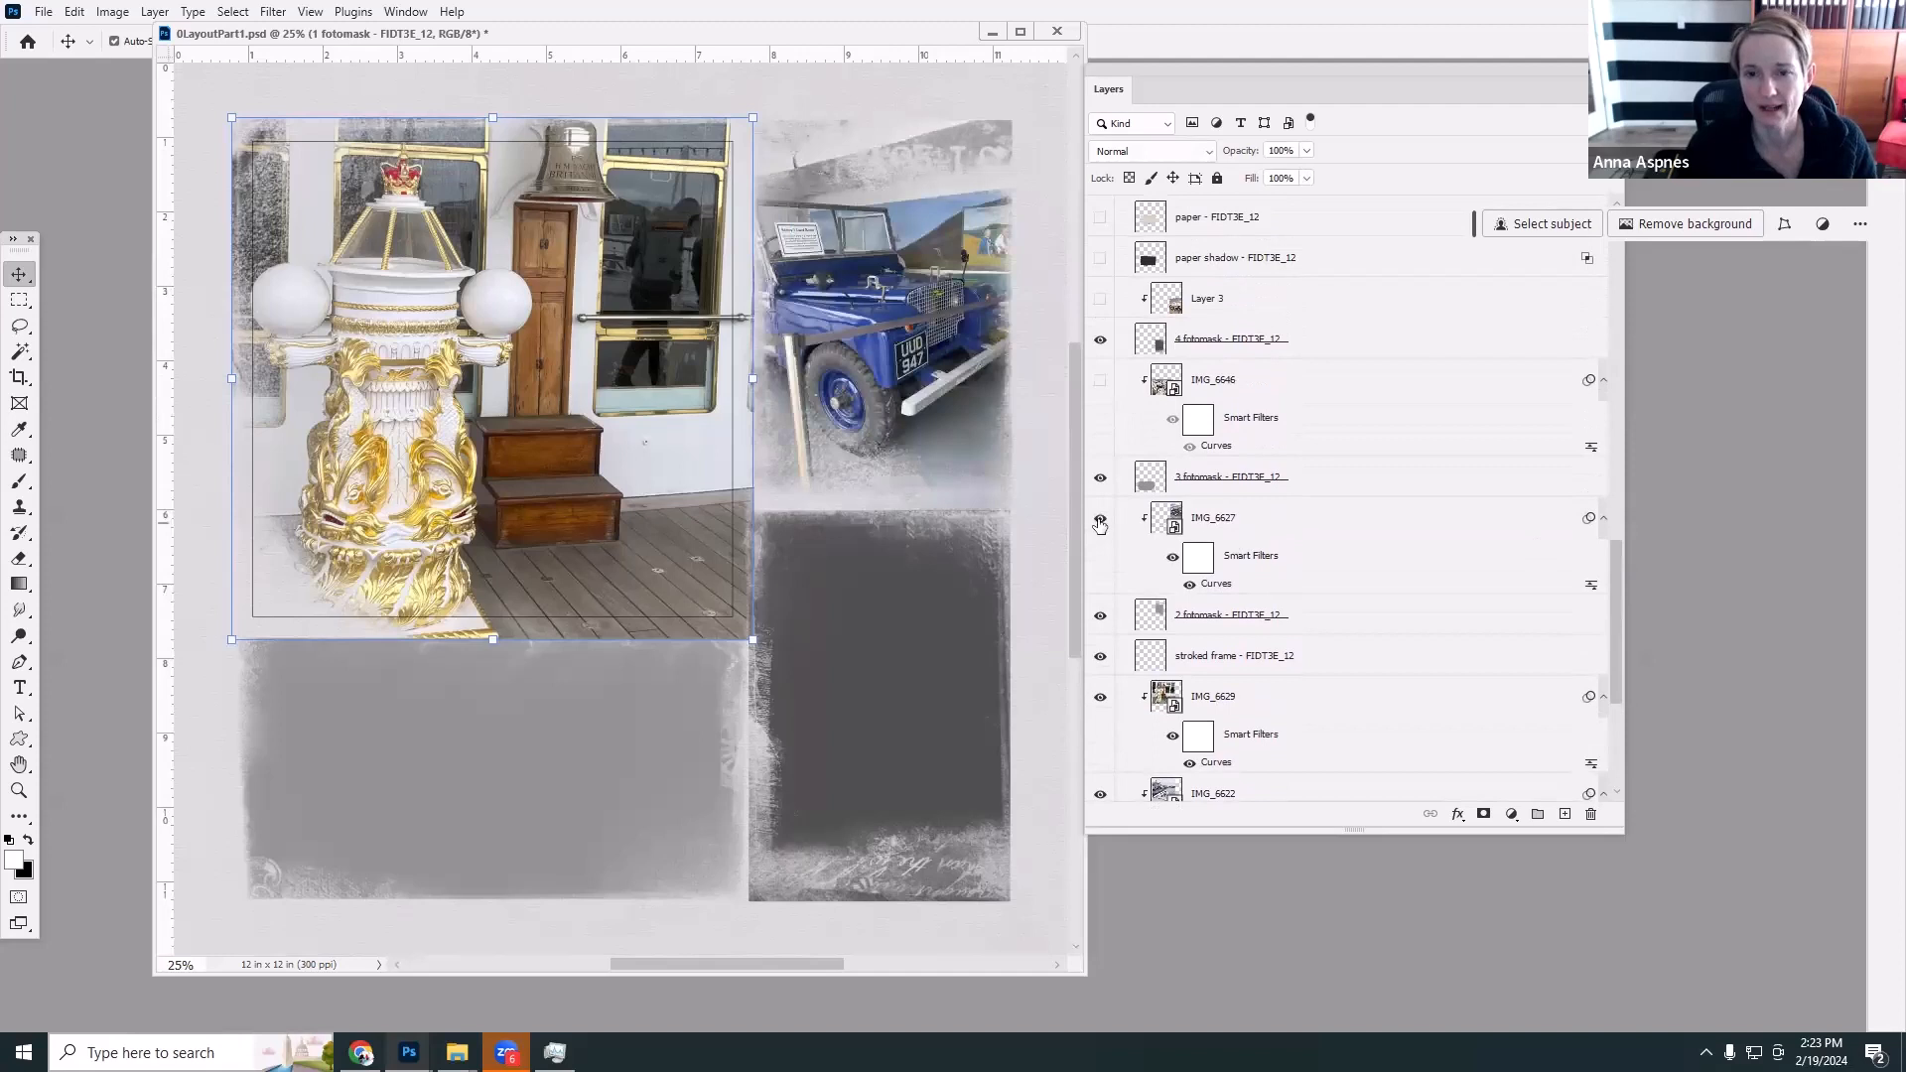
left_click(1102, 383)
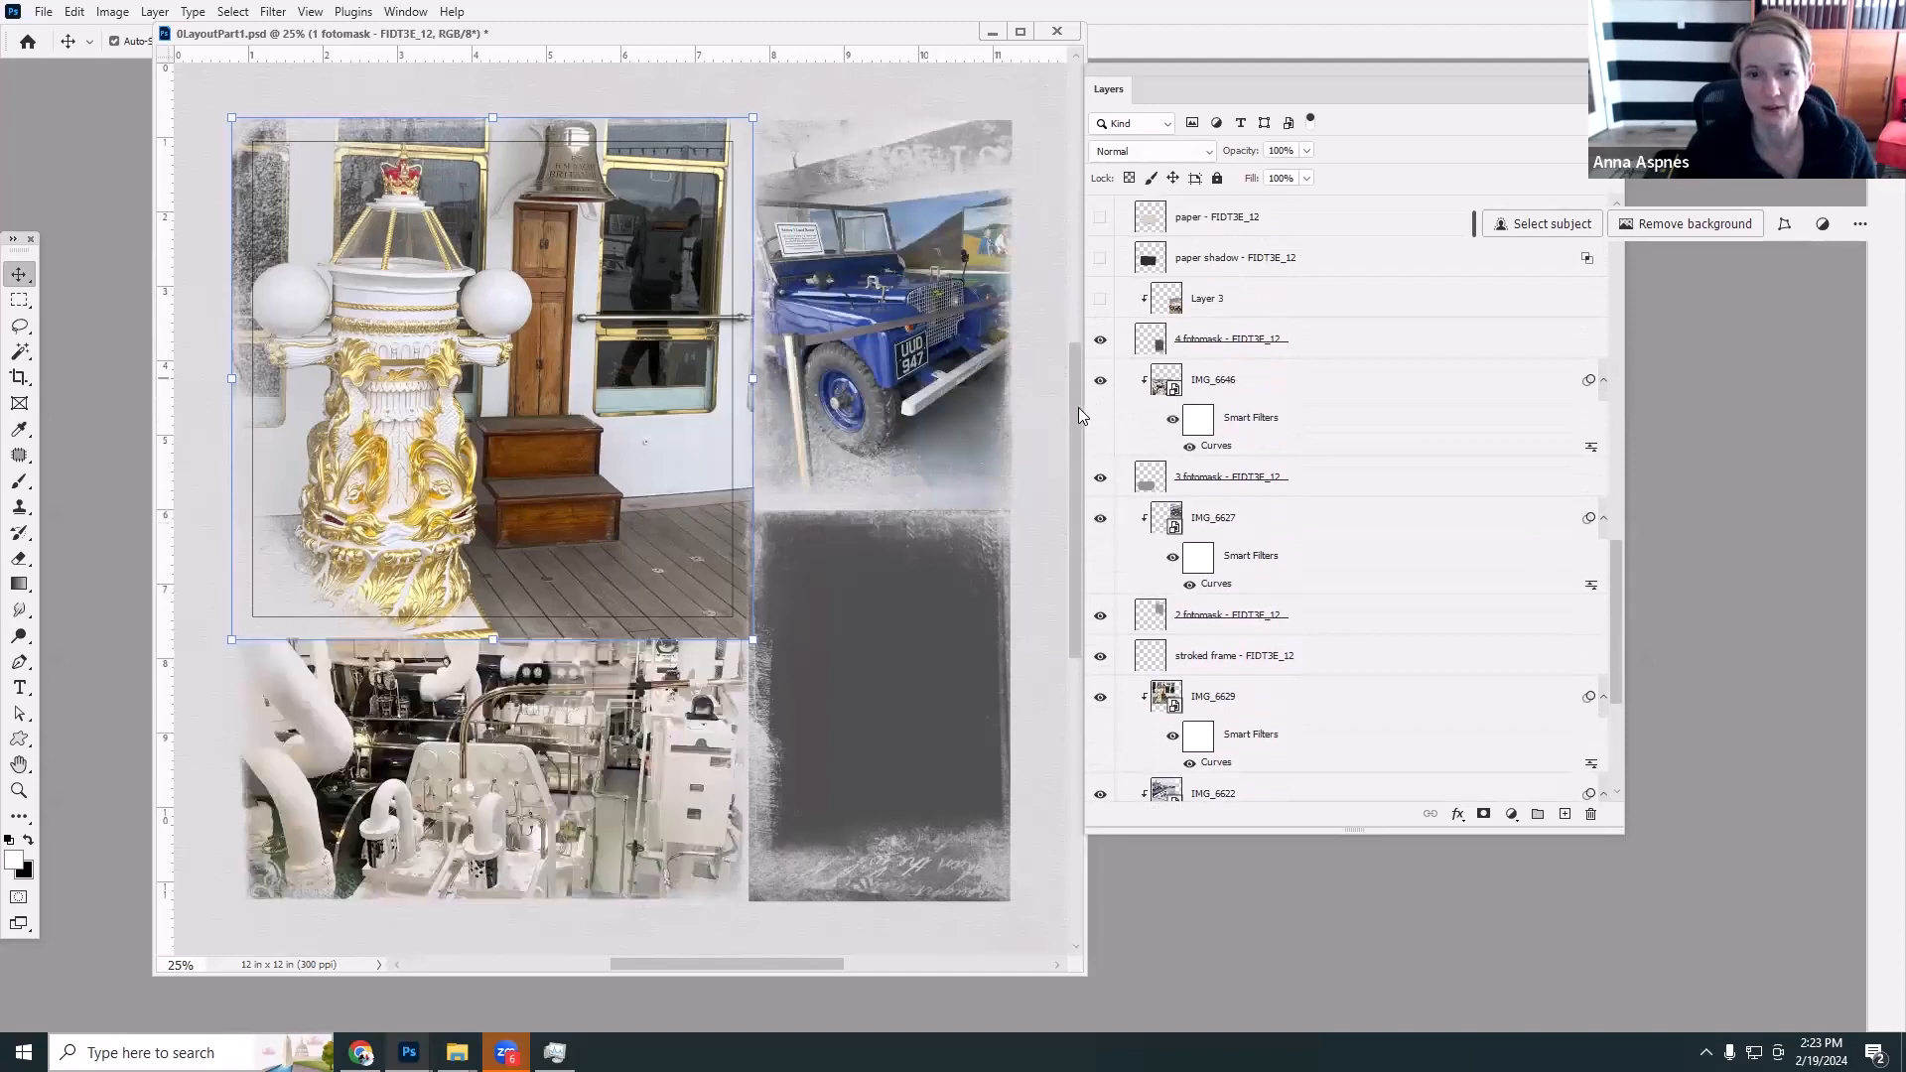
left_click(1100, 301)
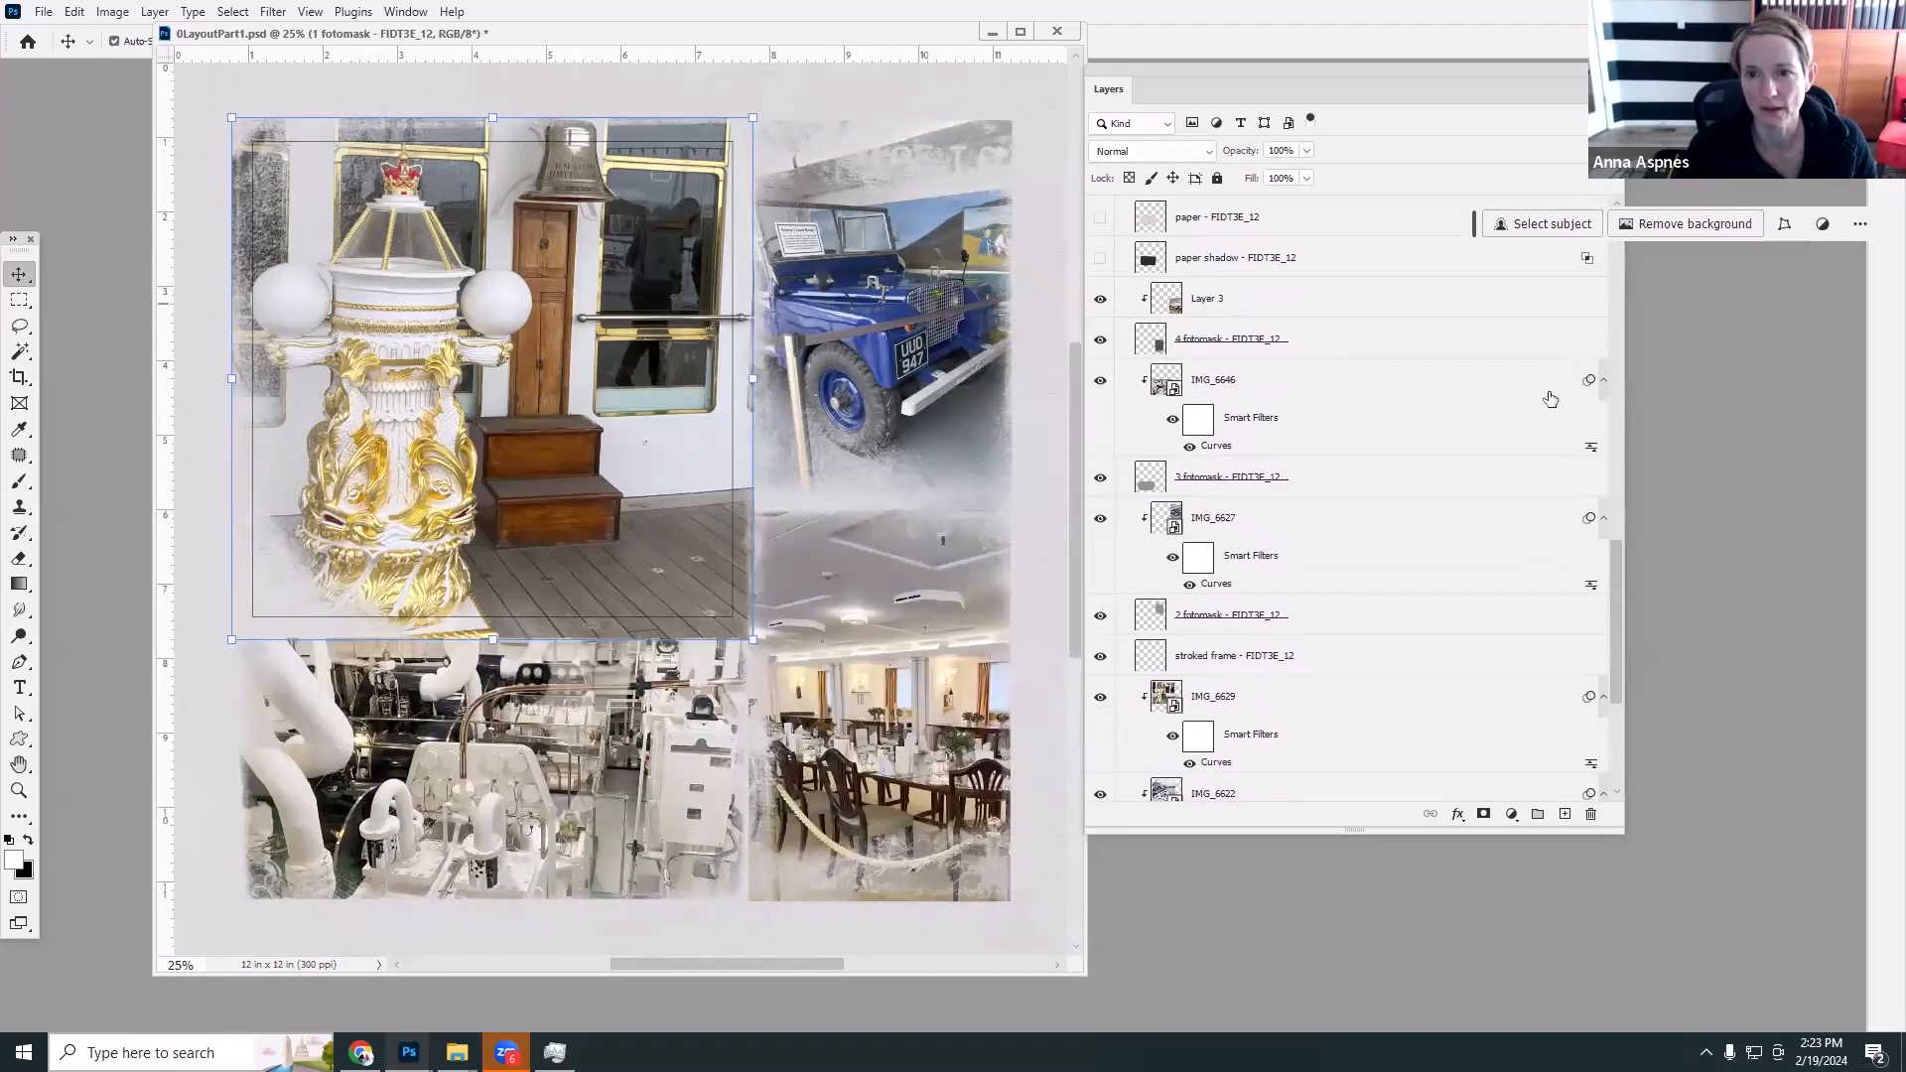
Show the 2 frame shadow, mask, frame and texture layers with their photo IMG_6639, and select the texture layer.
left_click_drag(1618, 556, 1605, 460)
left_click(1100, 559)
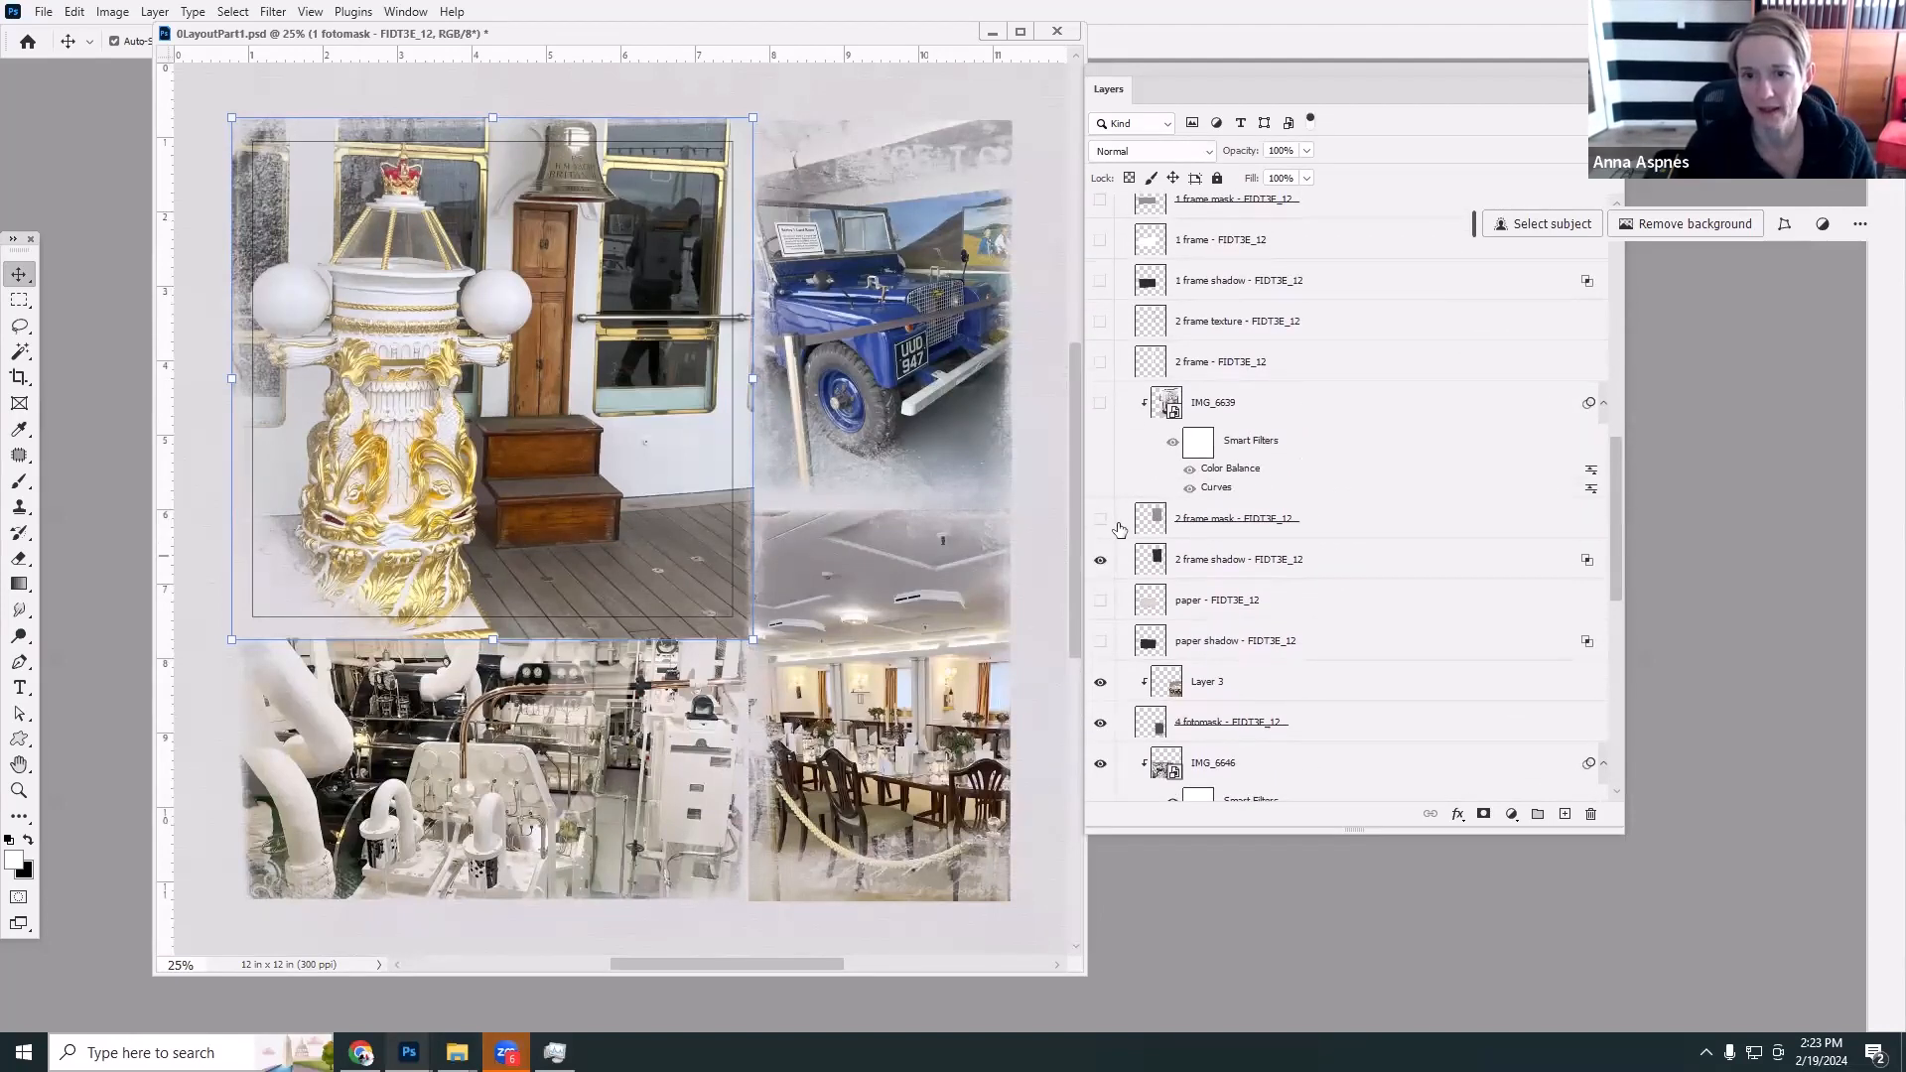
left_click(1100, 518)
left_click(1100, 403)
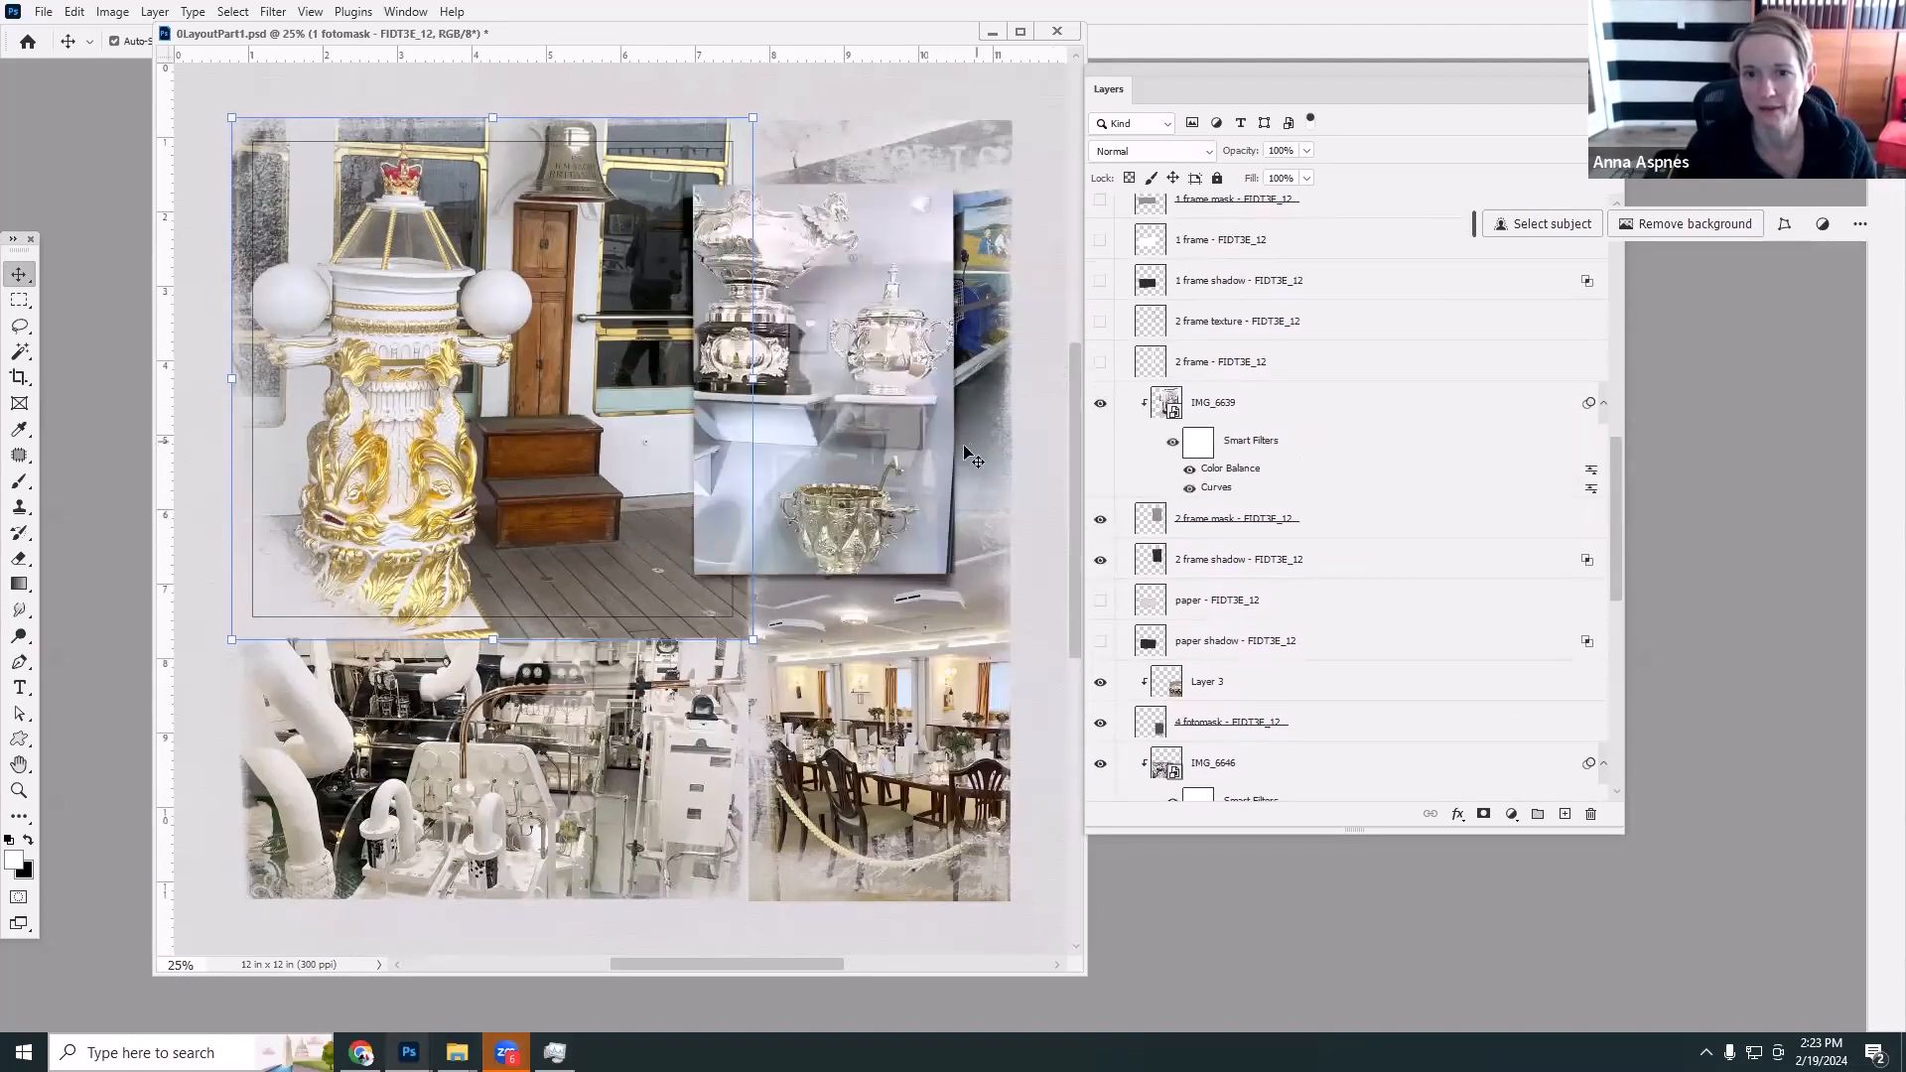
left_click(1101, 362)
left_click(1100, 321)
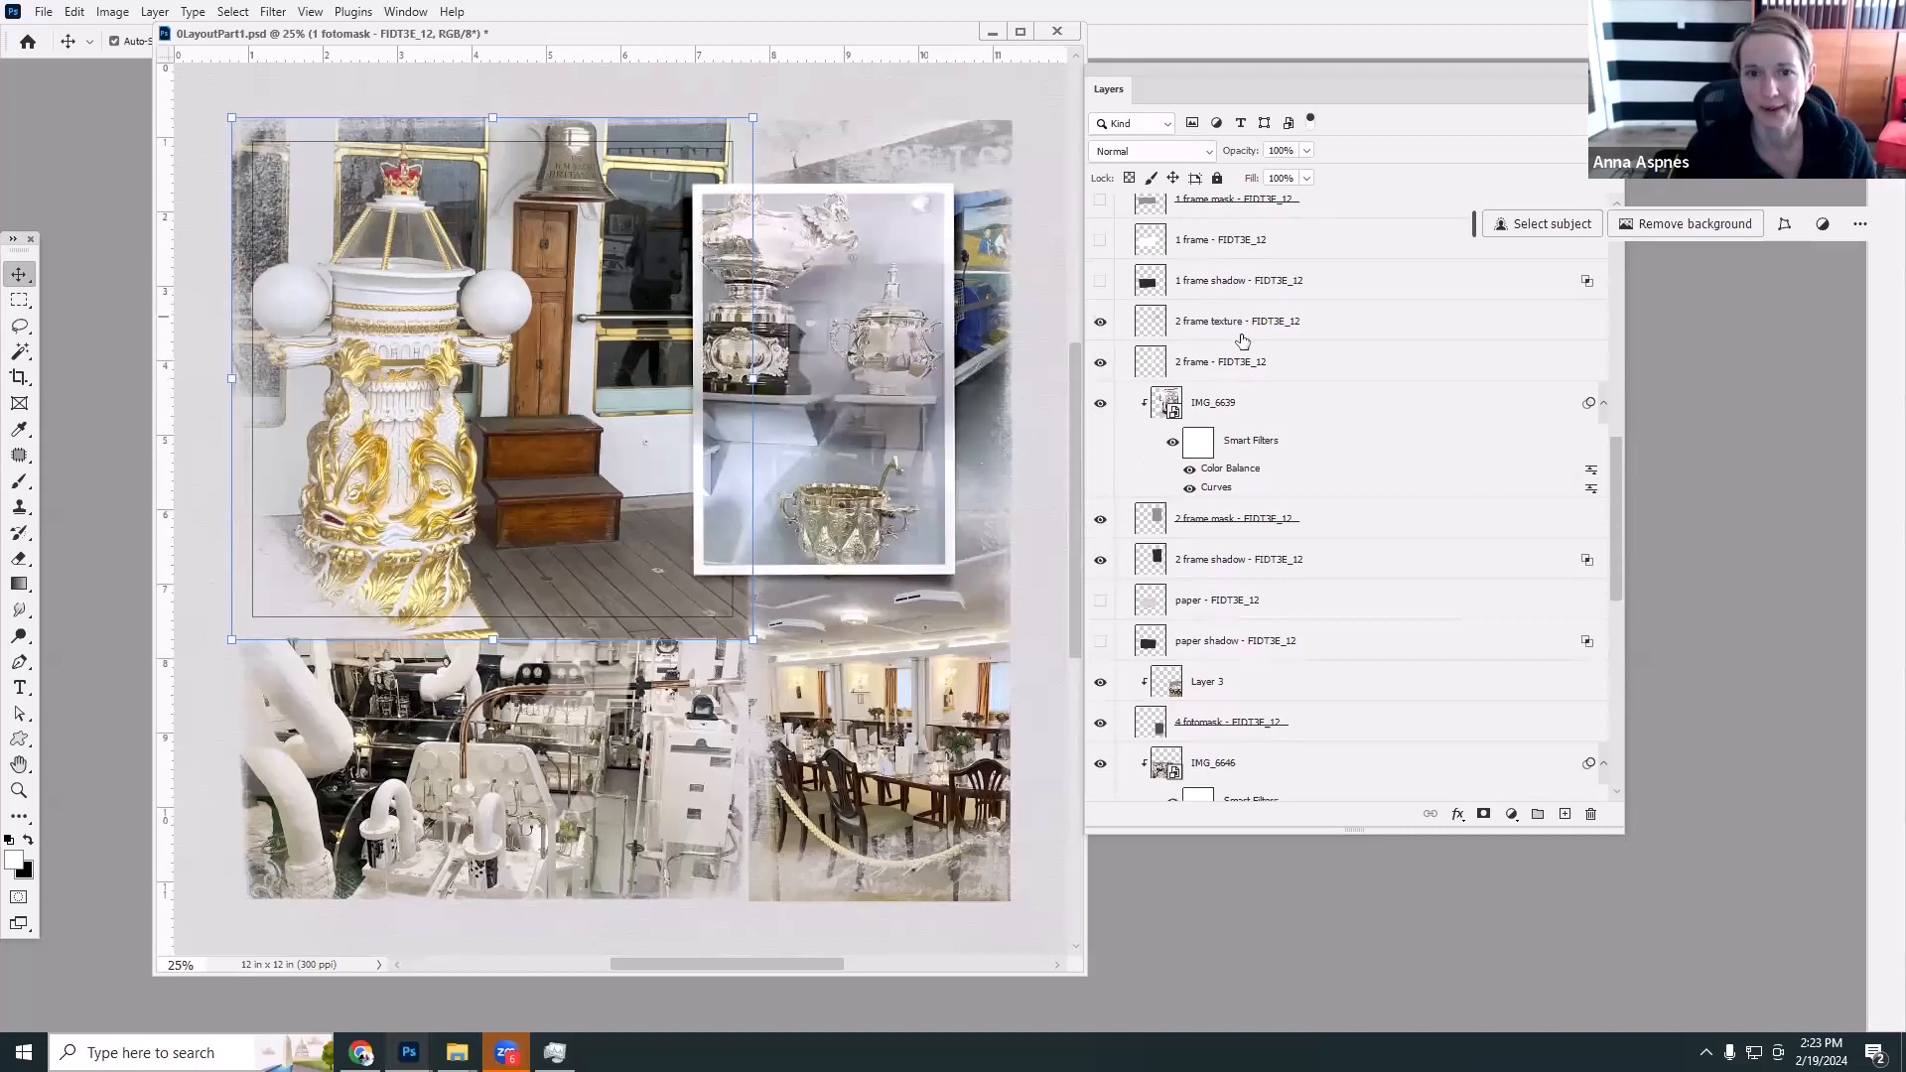
left_click(1187, 322)
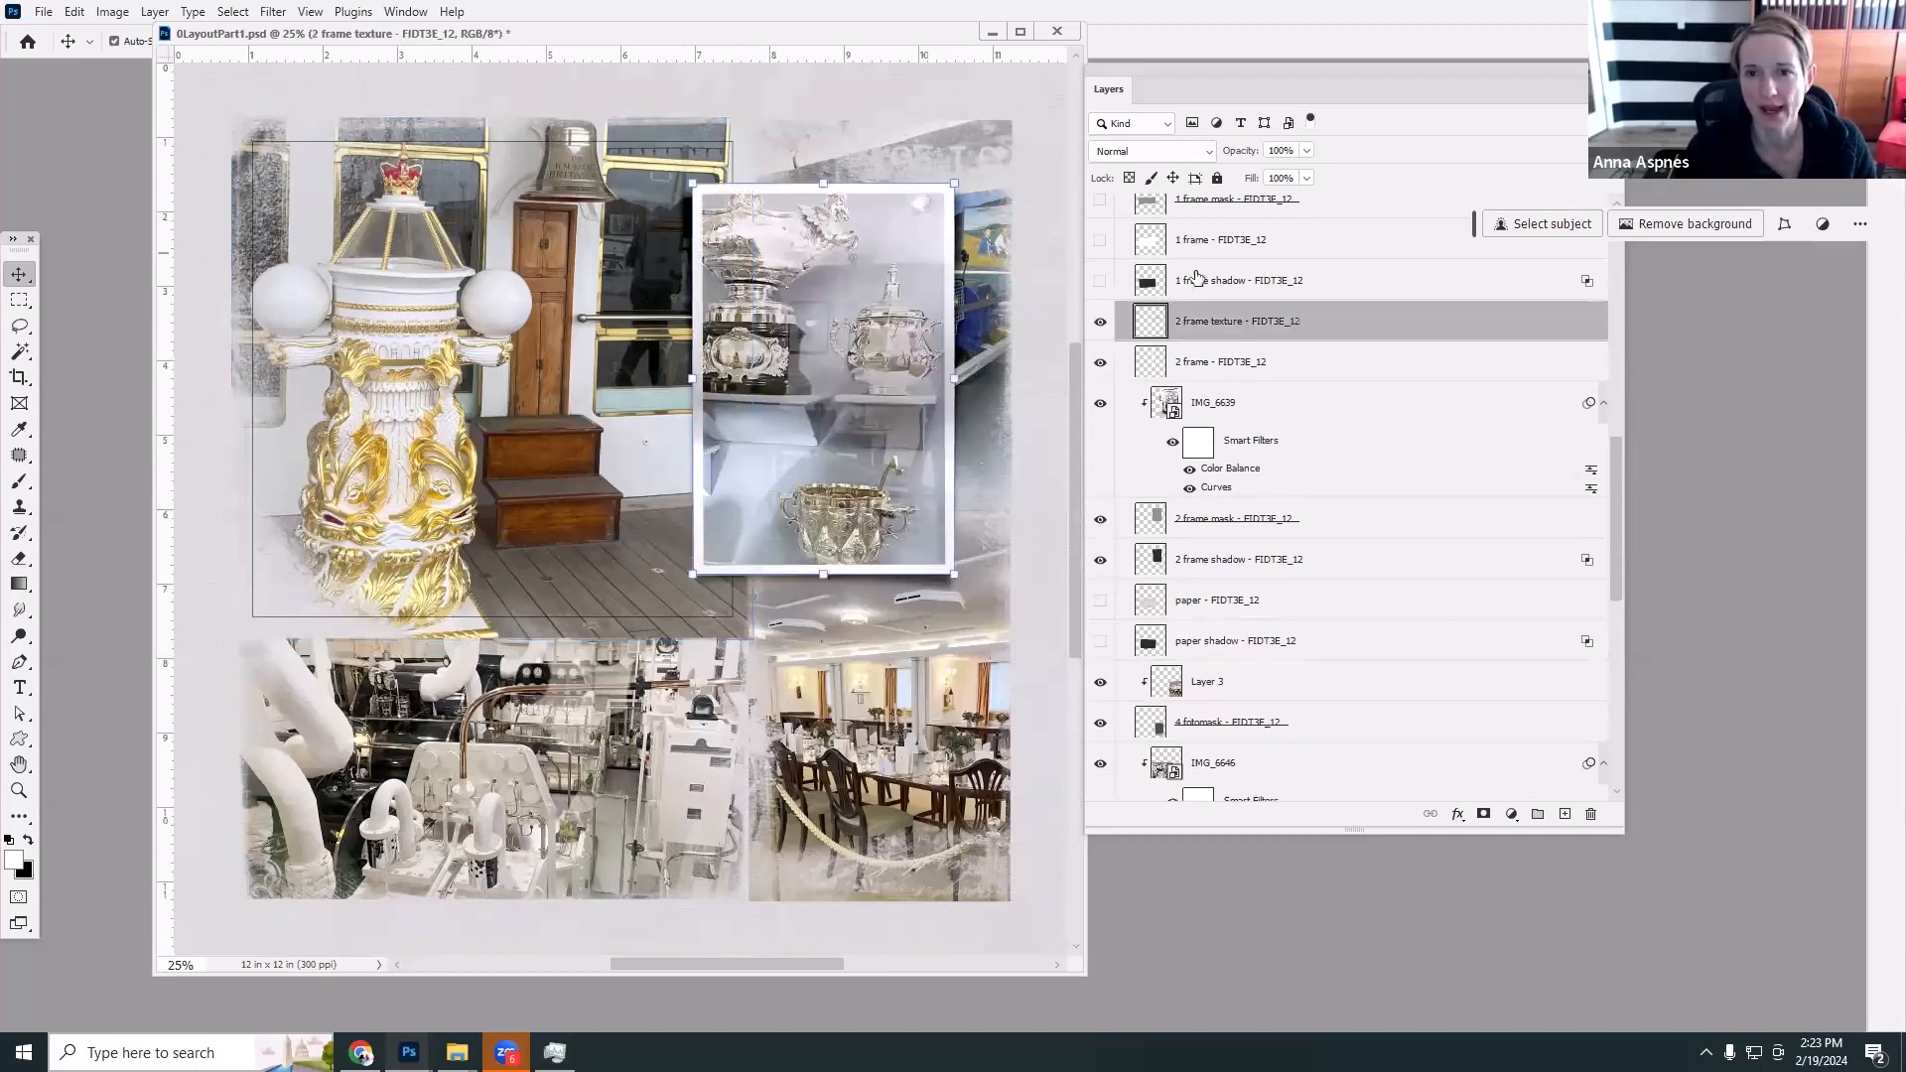
Show the 1 frame shadow, frame and mask layers together with their clipped photo IMG_6642.
left_click(1100, 282)
left_click(1100, 240)
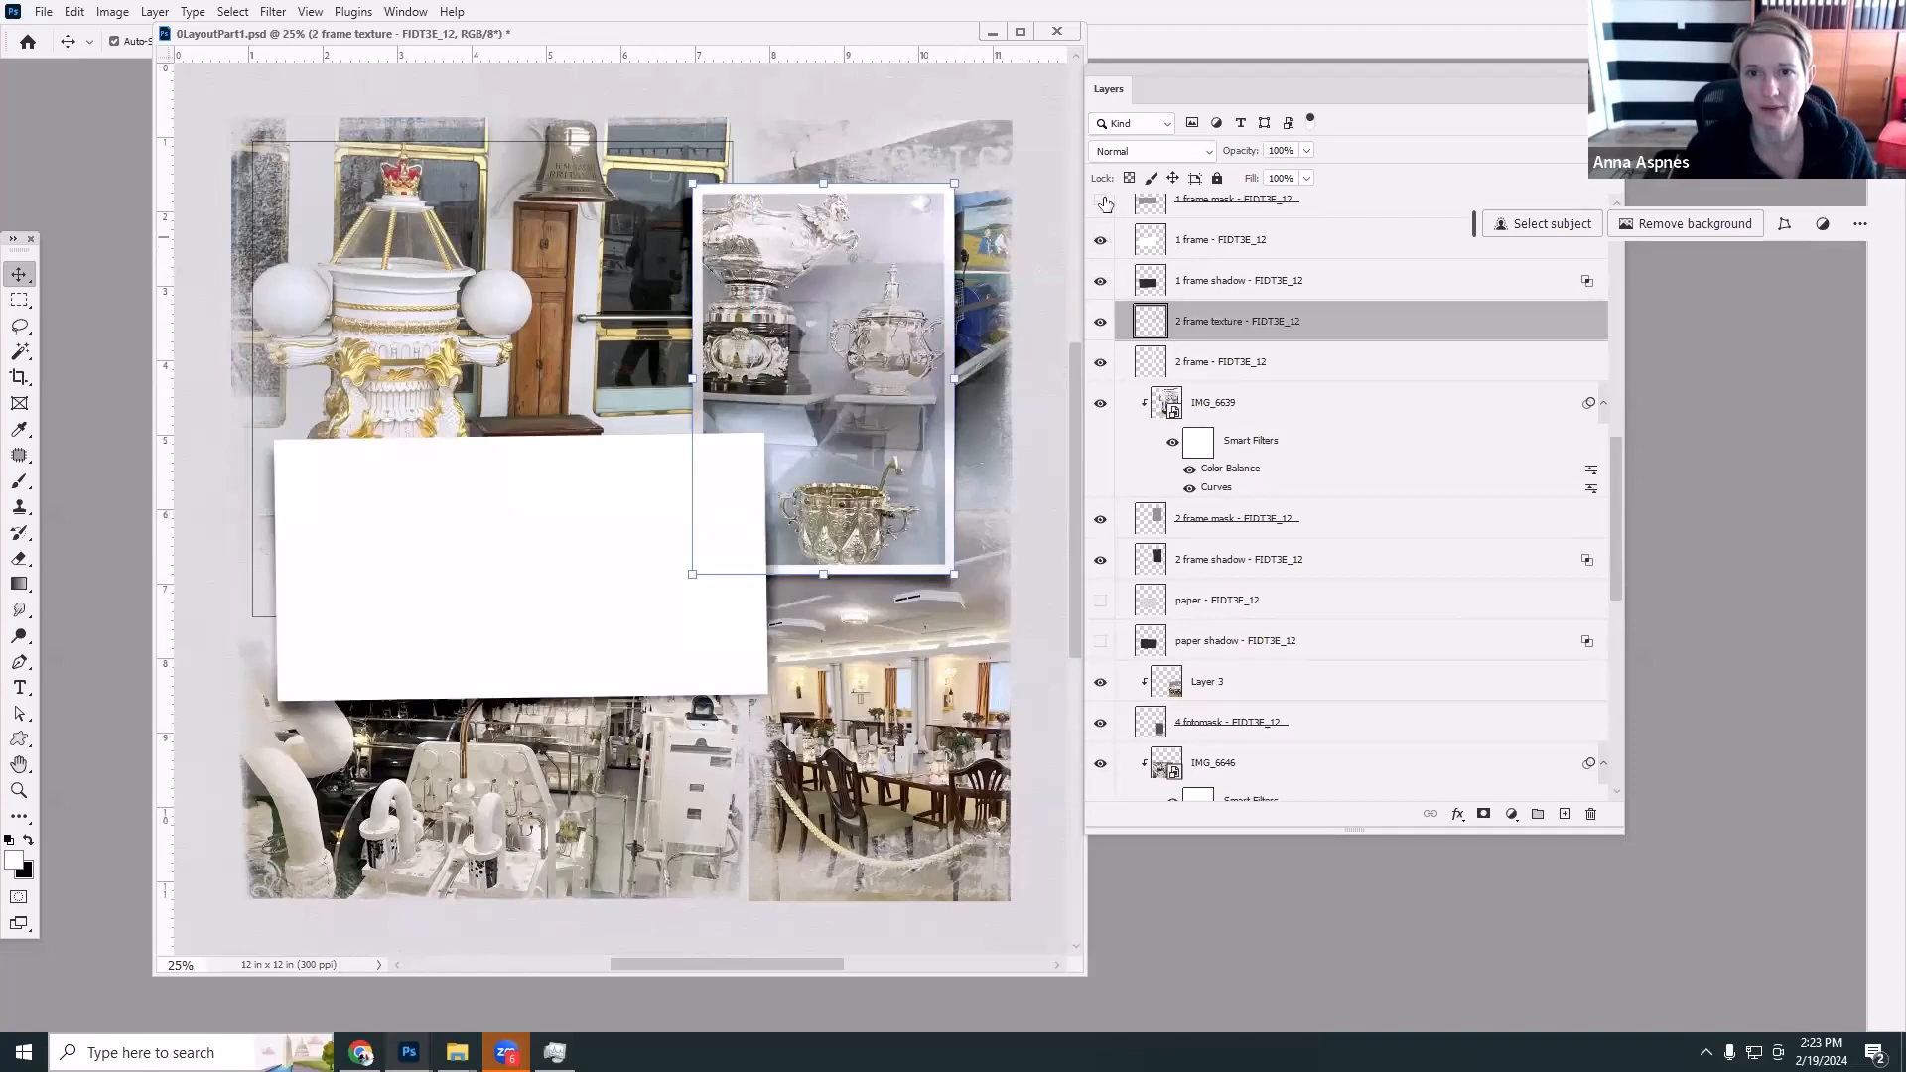
left_click(1100, 200)
left_click_drag(1608, 464, 1622, 371)
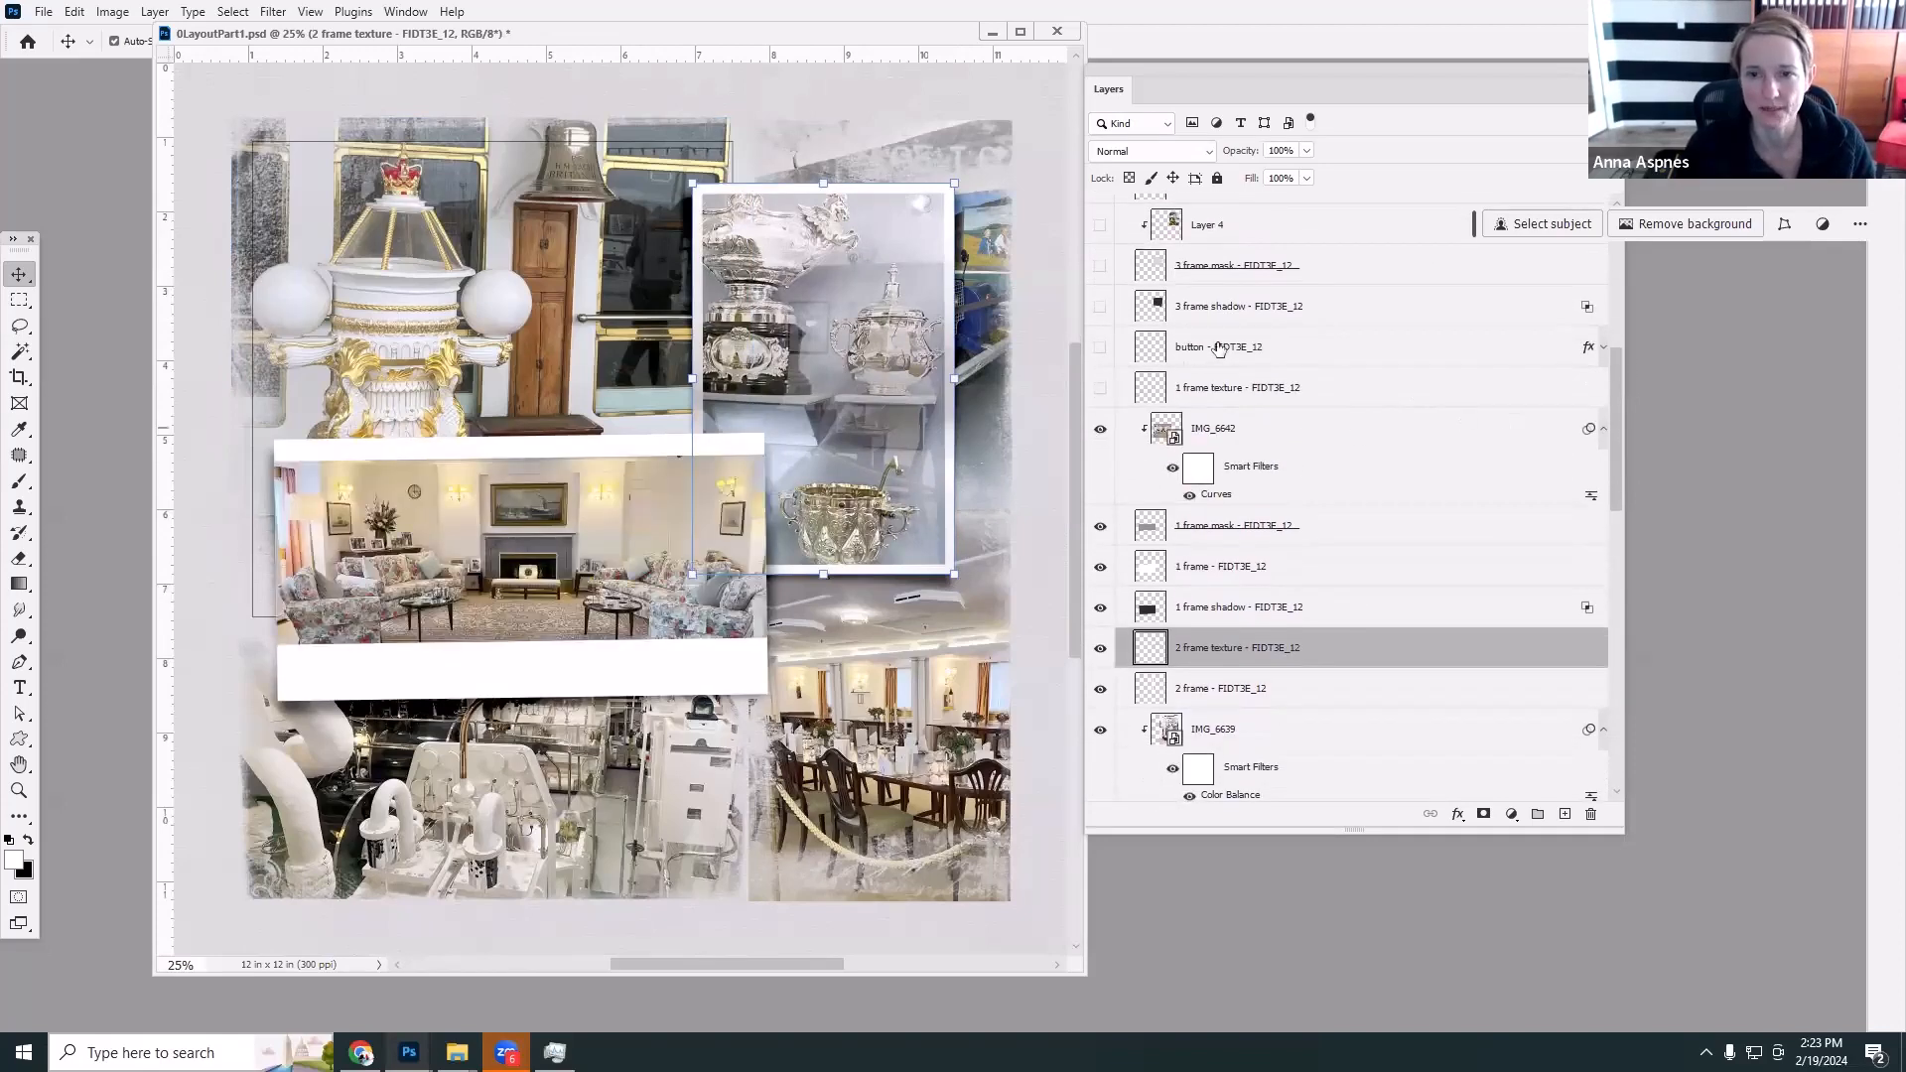
Show the 1 frame texture layer and duplicate it.
left_click(1100, 389)
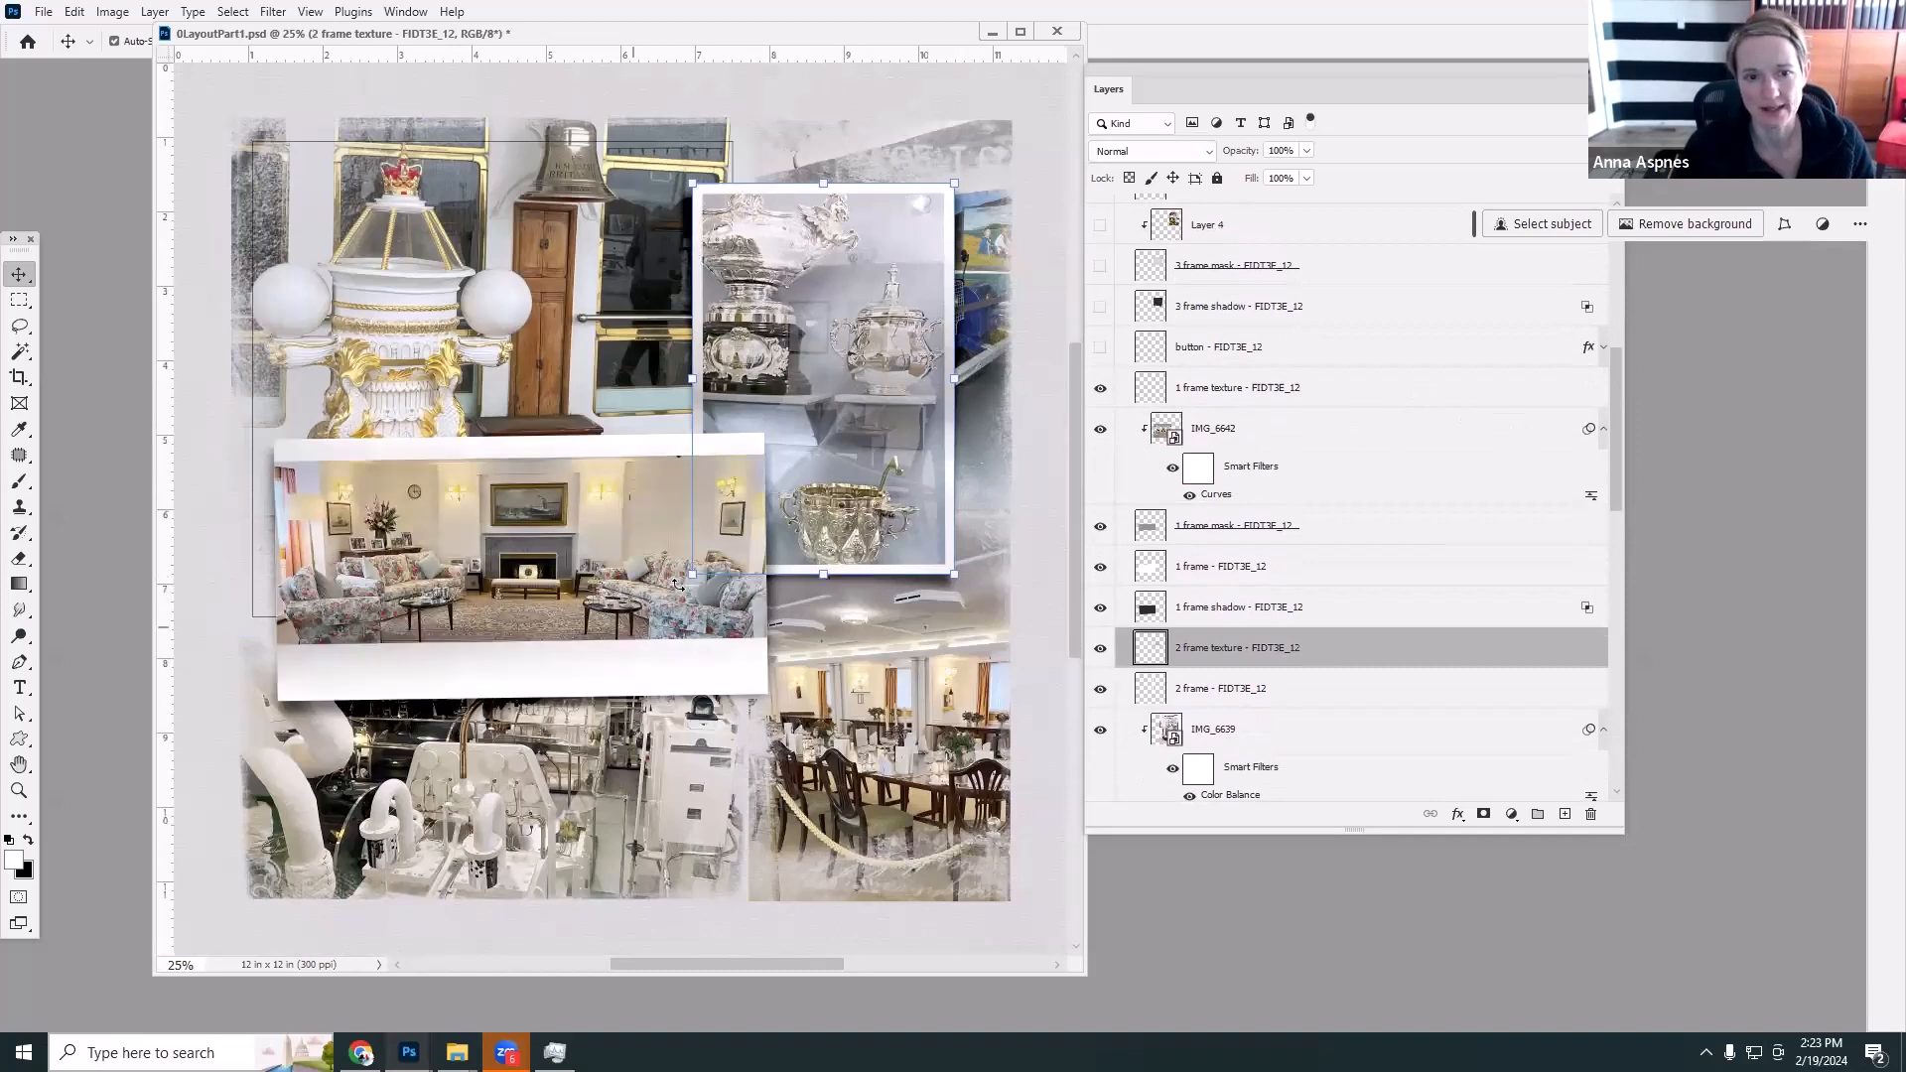
left_click(1166, 391)
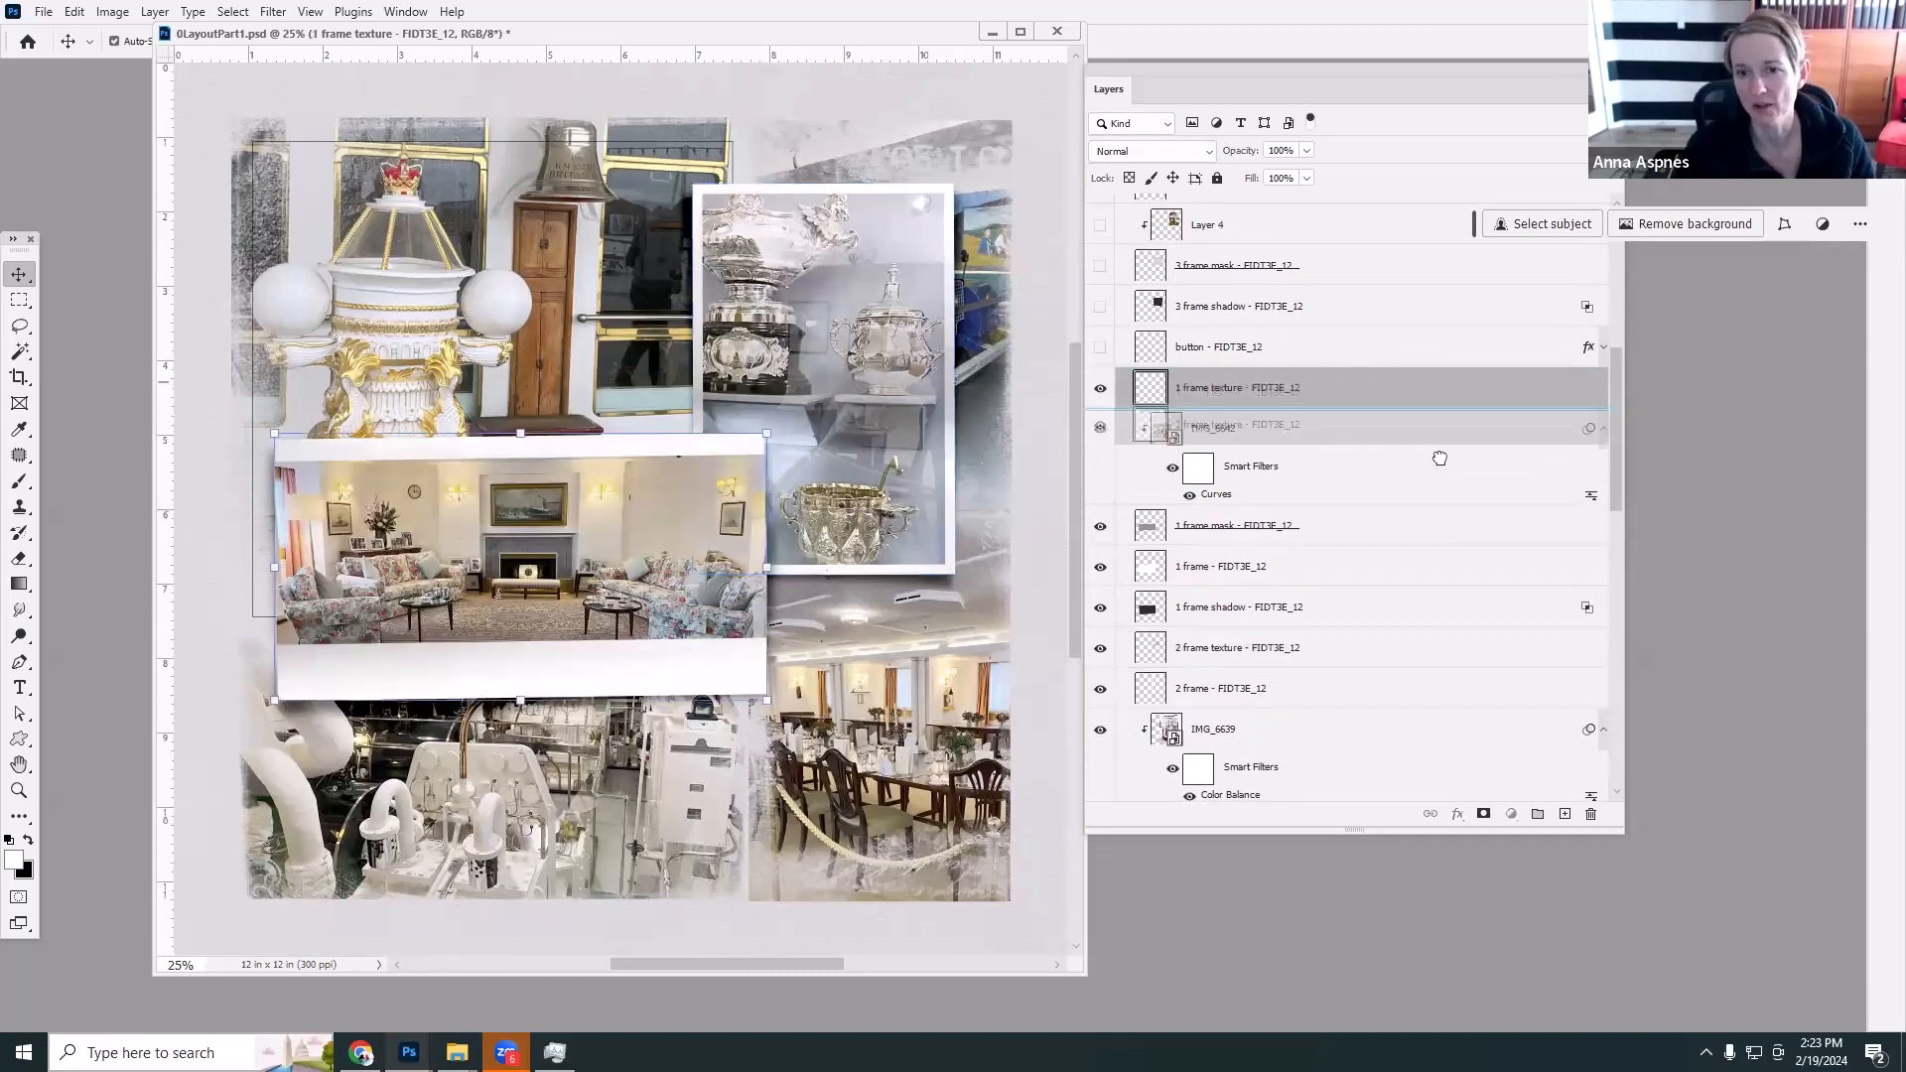
left_click_drag(1554, 805, 1560, 811)
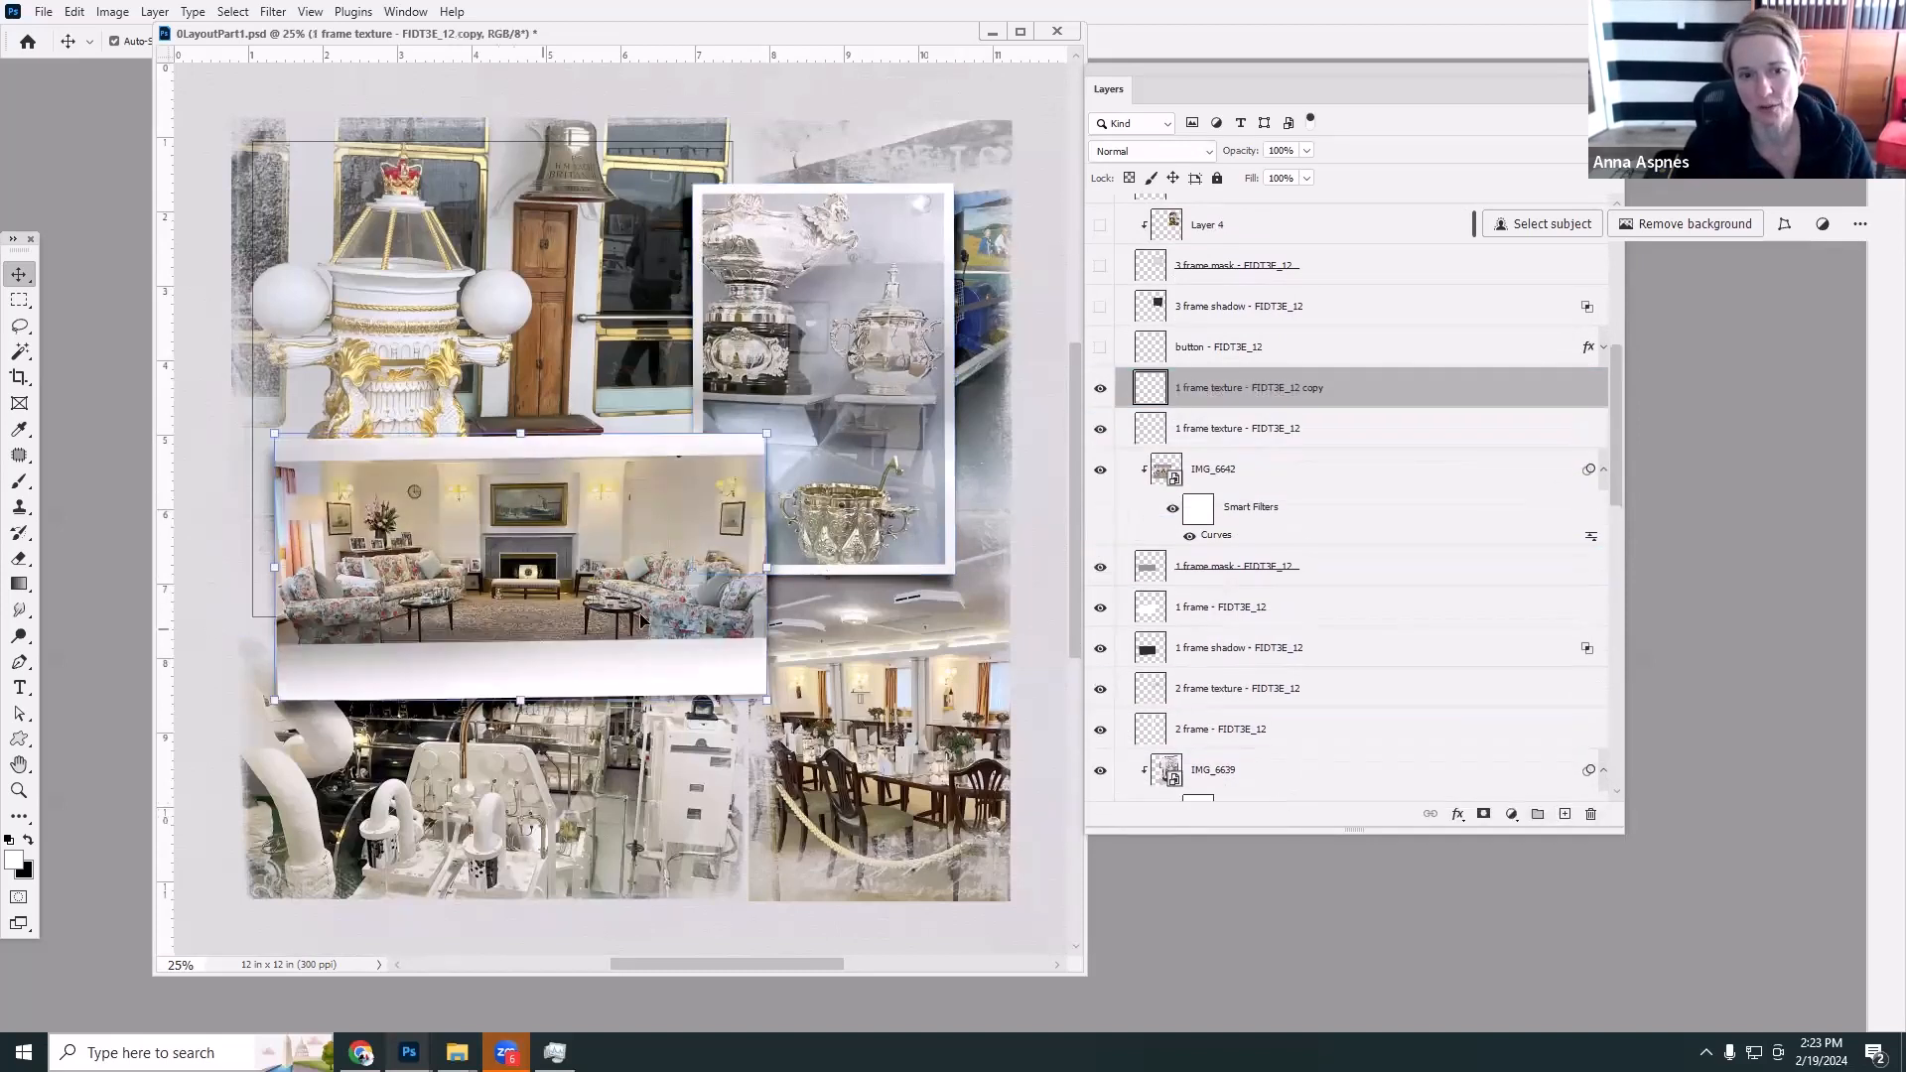
Show the 3 frame shadow and 3 frame mask layers along with their clipped photo, Layer 4.
left_click(1219, 355)
left_click(1102, 307)
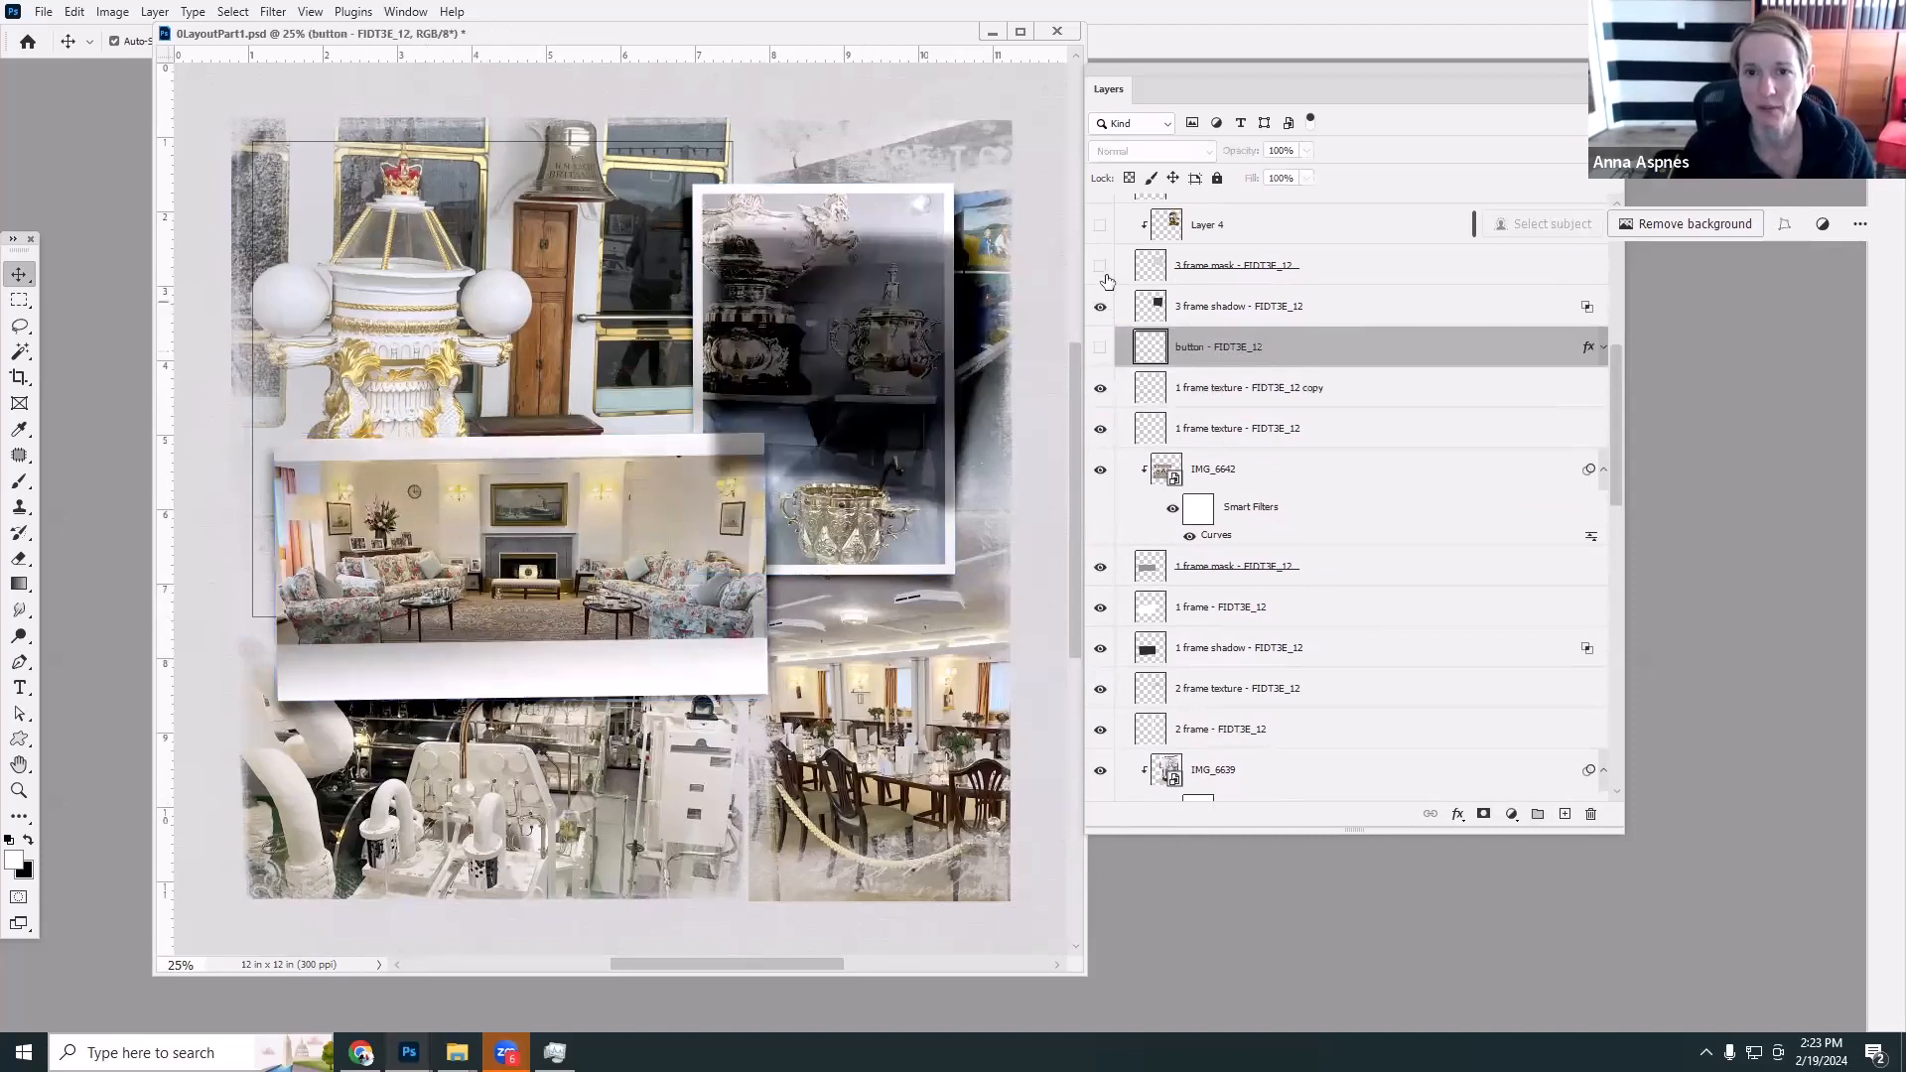
left_click(1100, 266)
left_click(1100, 225)
Show the 3 frame, 3 frame torn, 3 frame texture and 3 frame texture copy layers.
left_click_drag(1614, 431, 1616, 346)
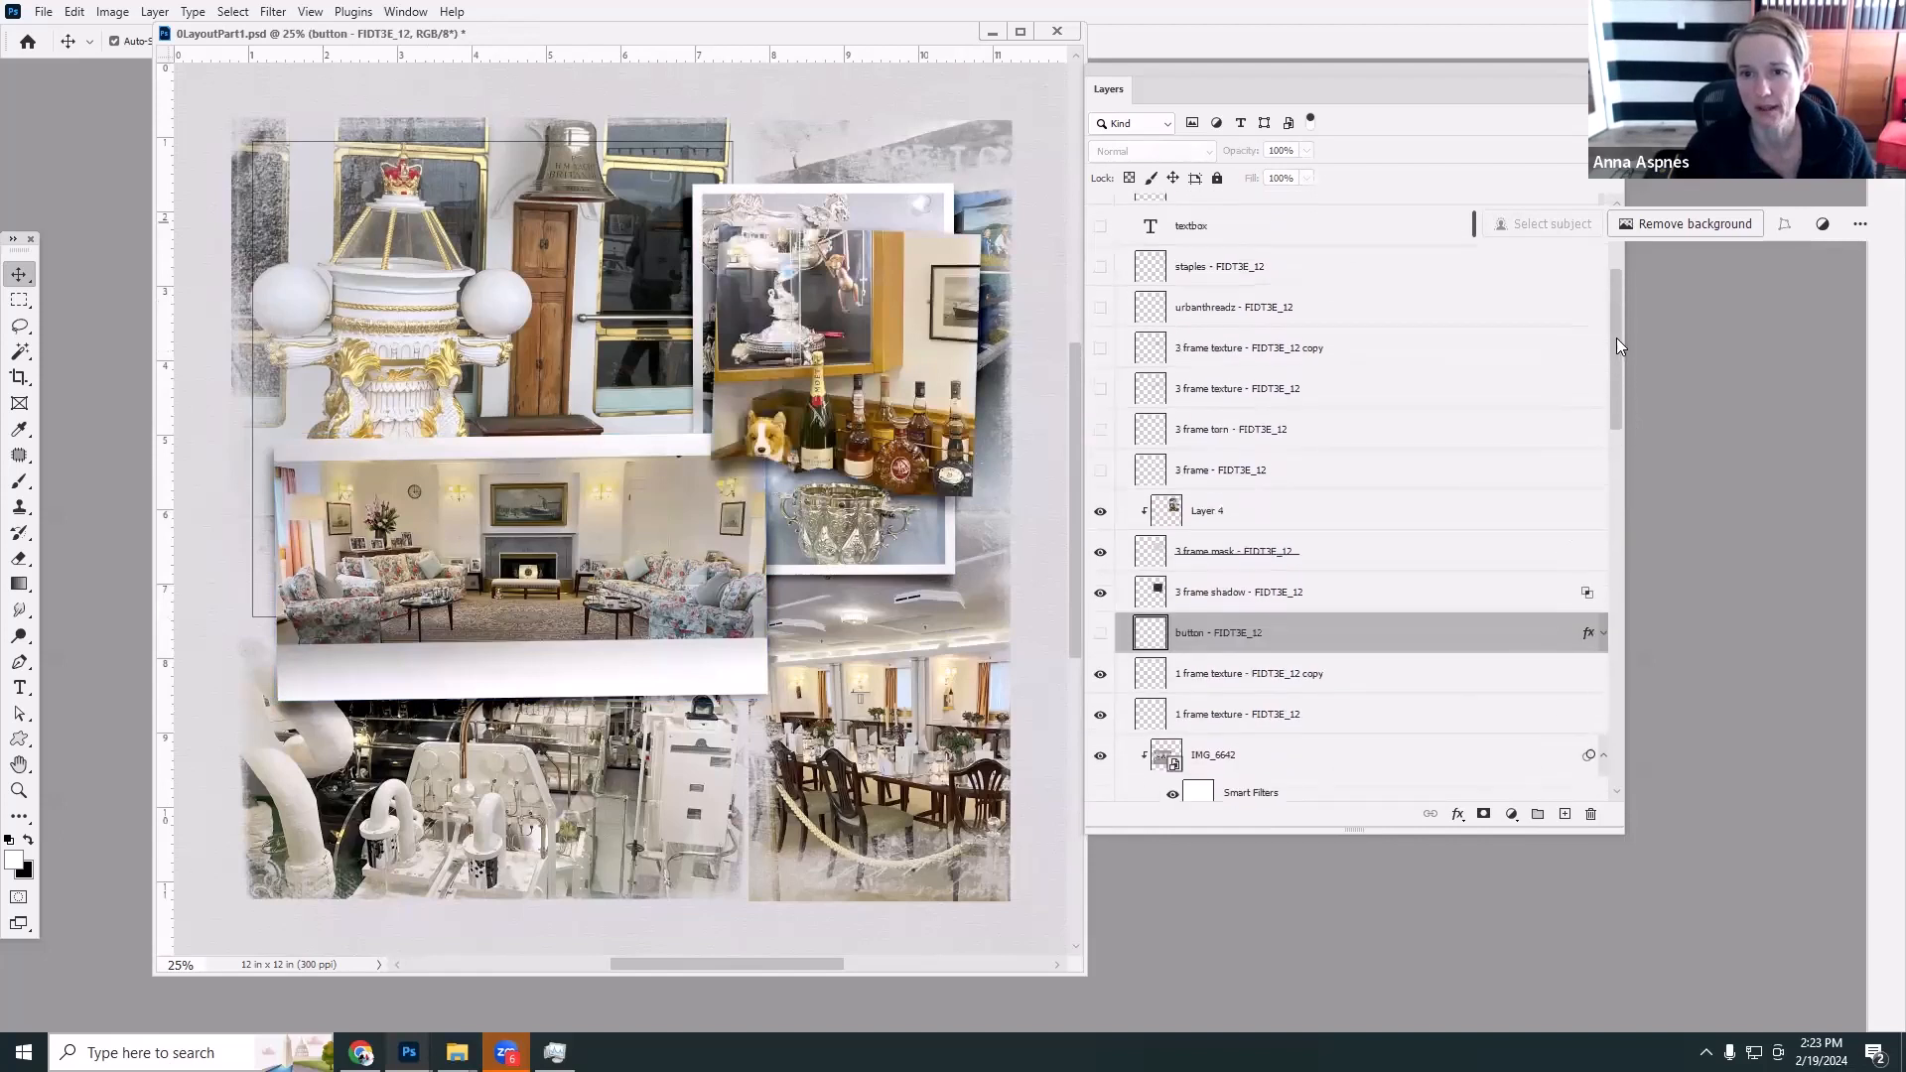
left_click(1102, 473)
left_click(1101, 430)
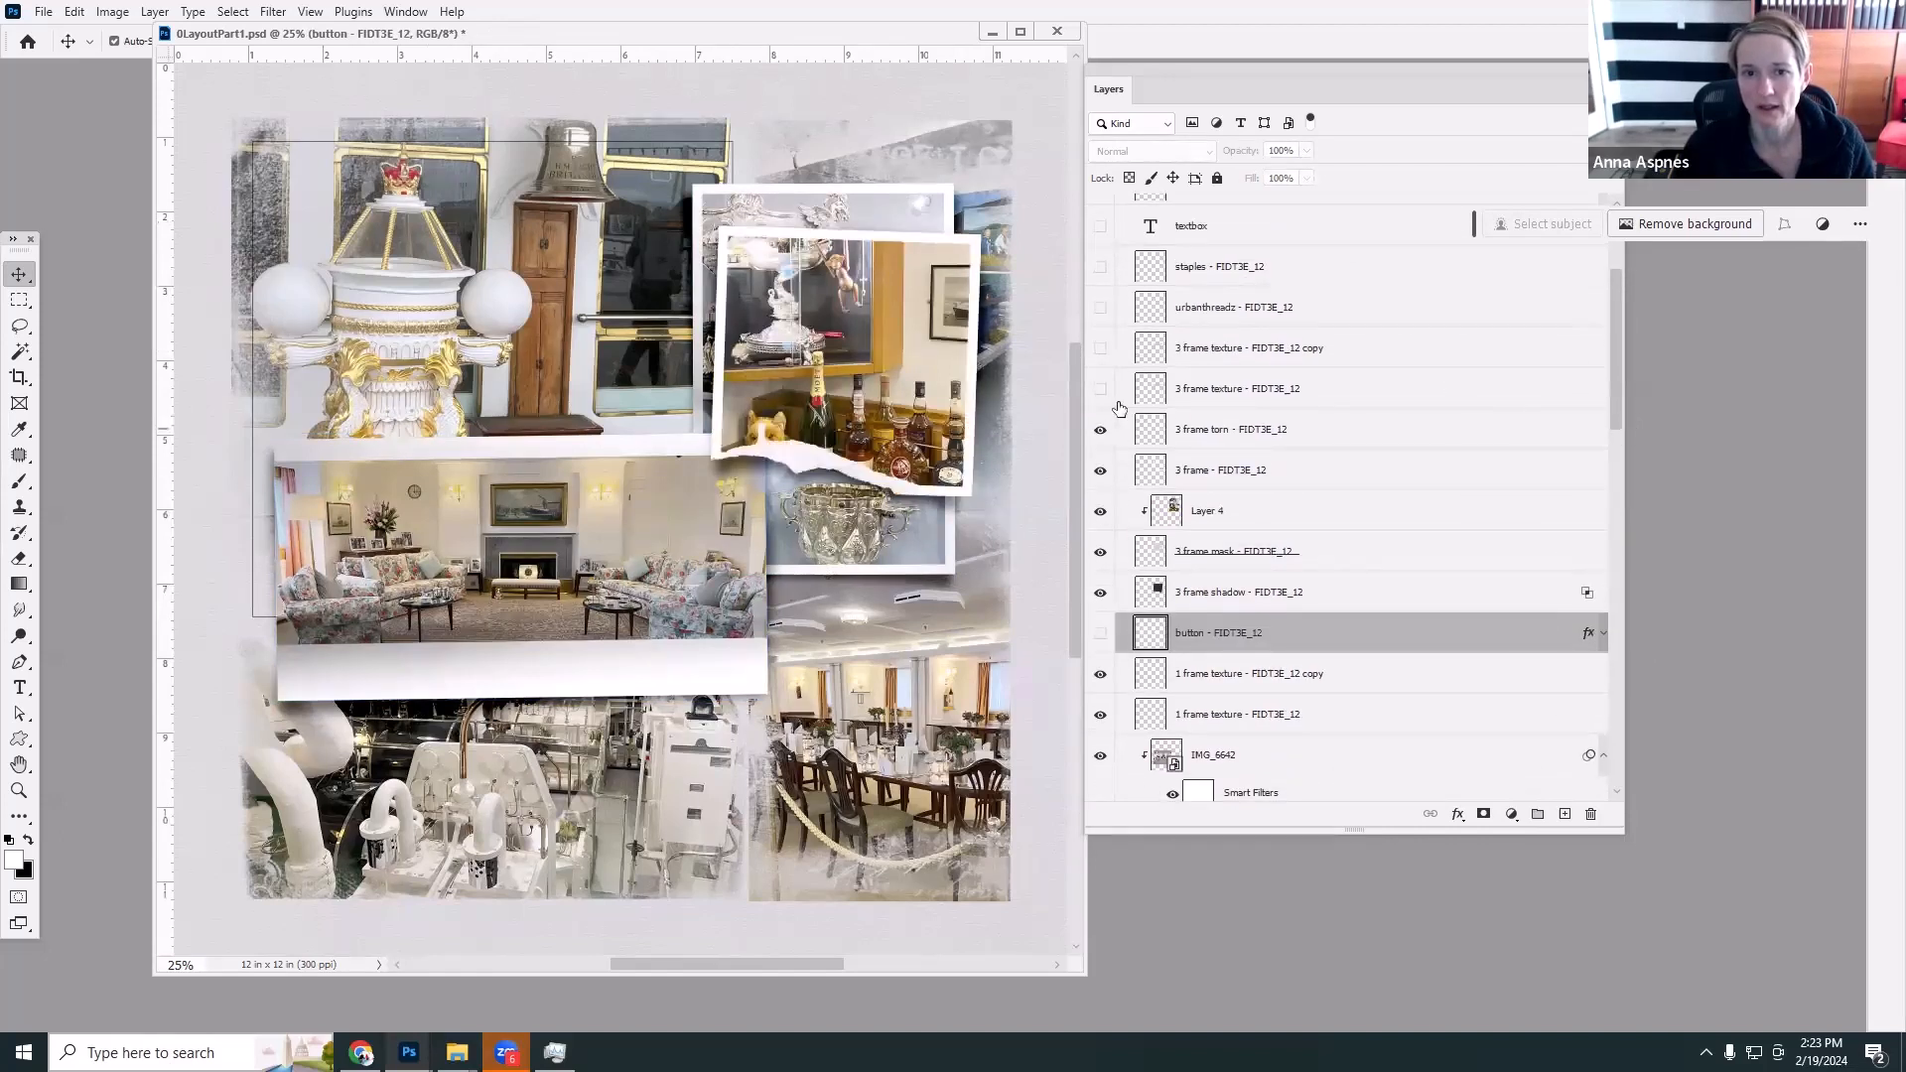
left_click(1100, 388)
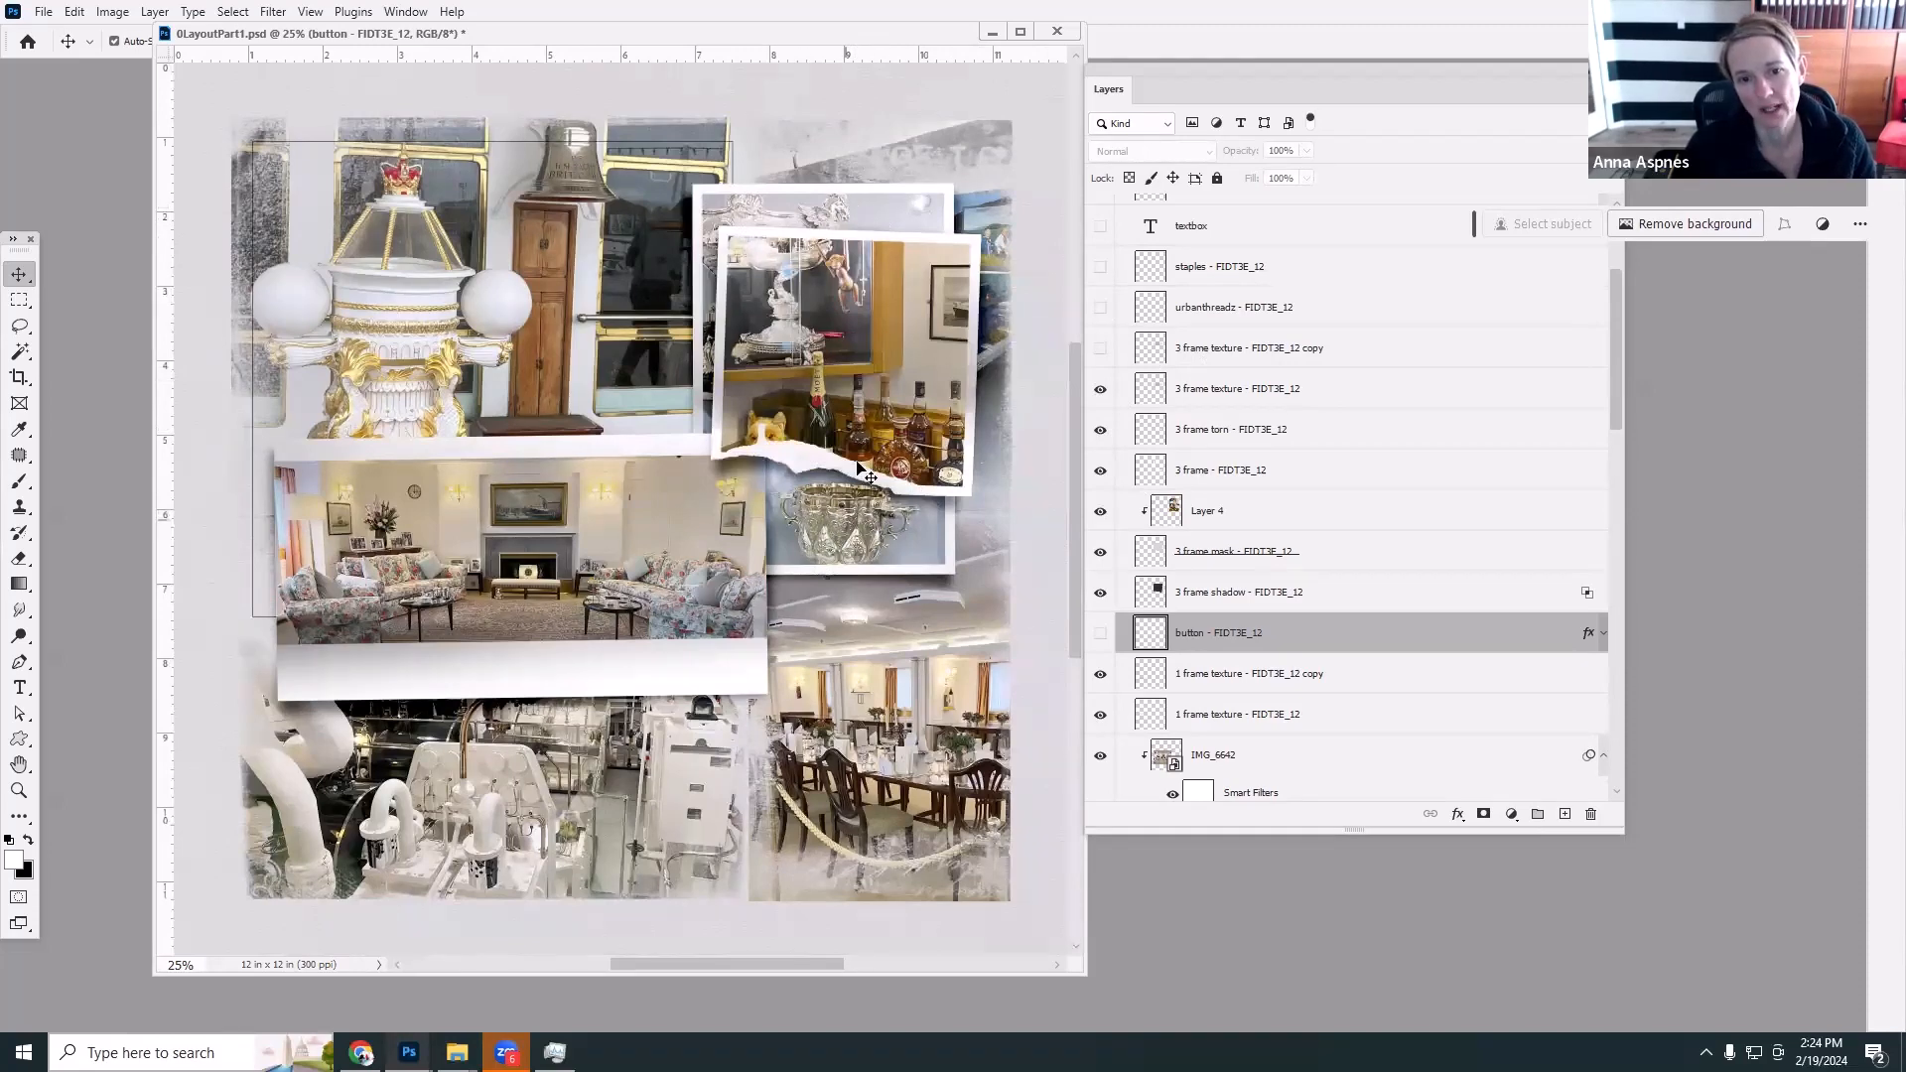
left_click(1100, 348)
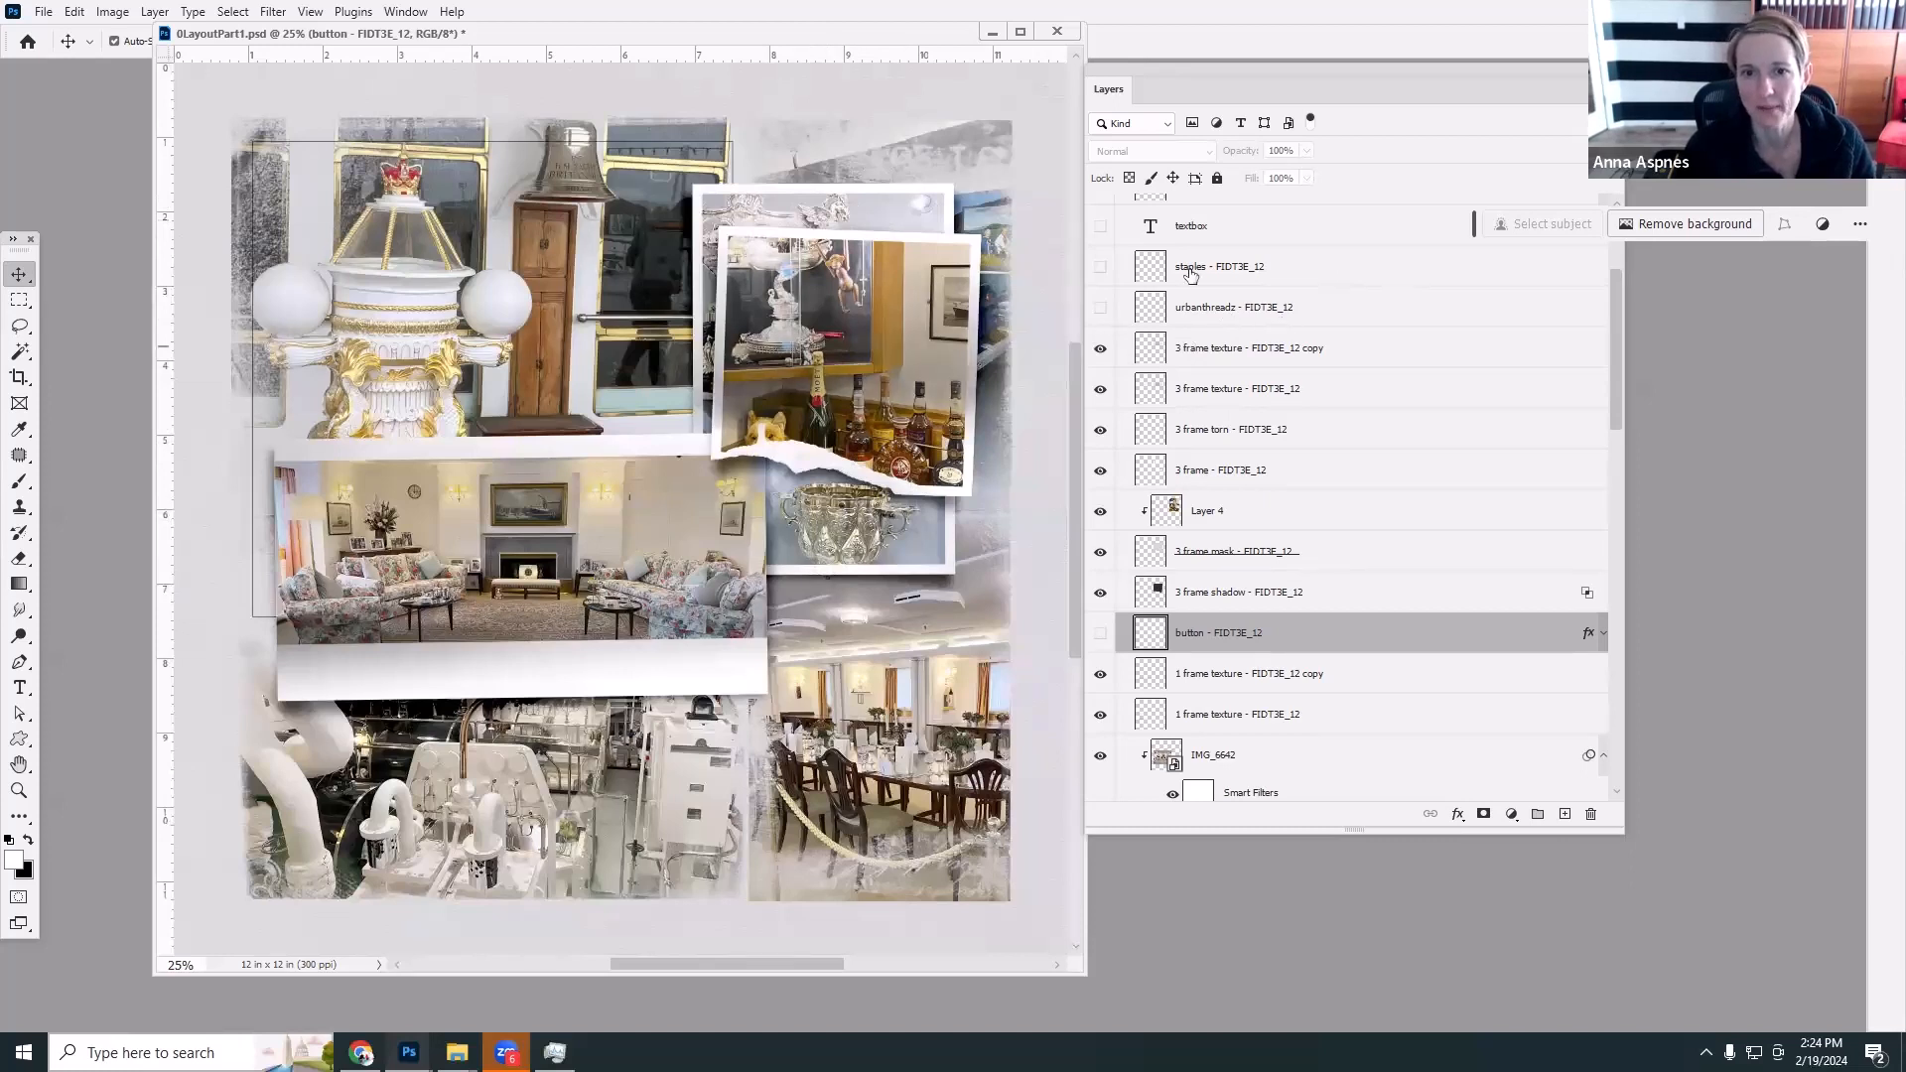
Show the urbanthreadz, staples and textbox layers in the 1 FIDT3E-12 All photos group.
left_click(1100, 308)
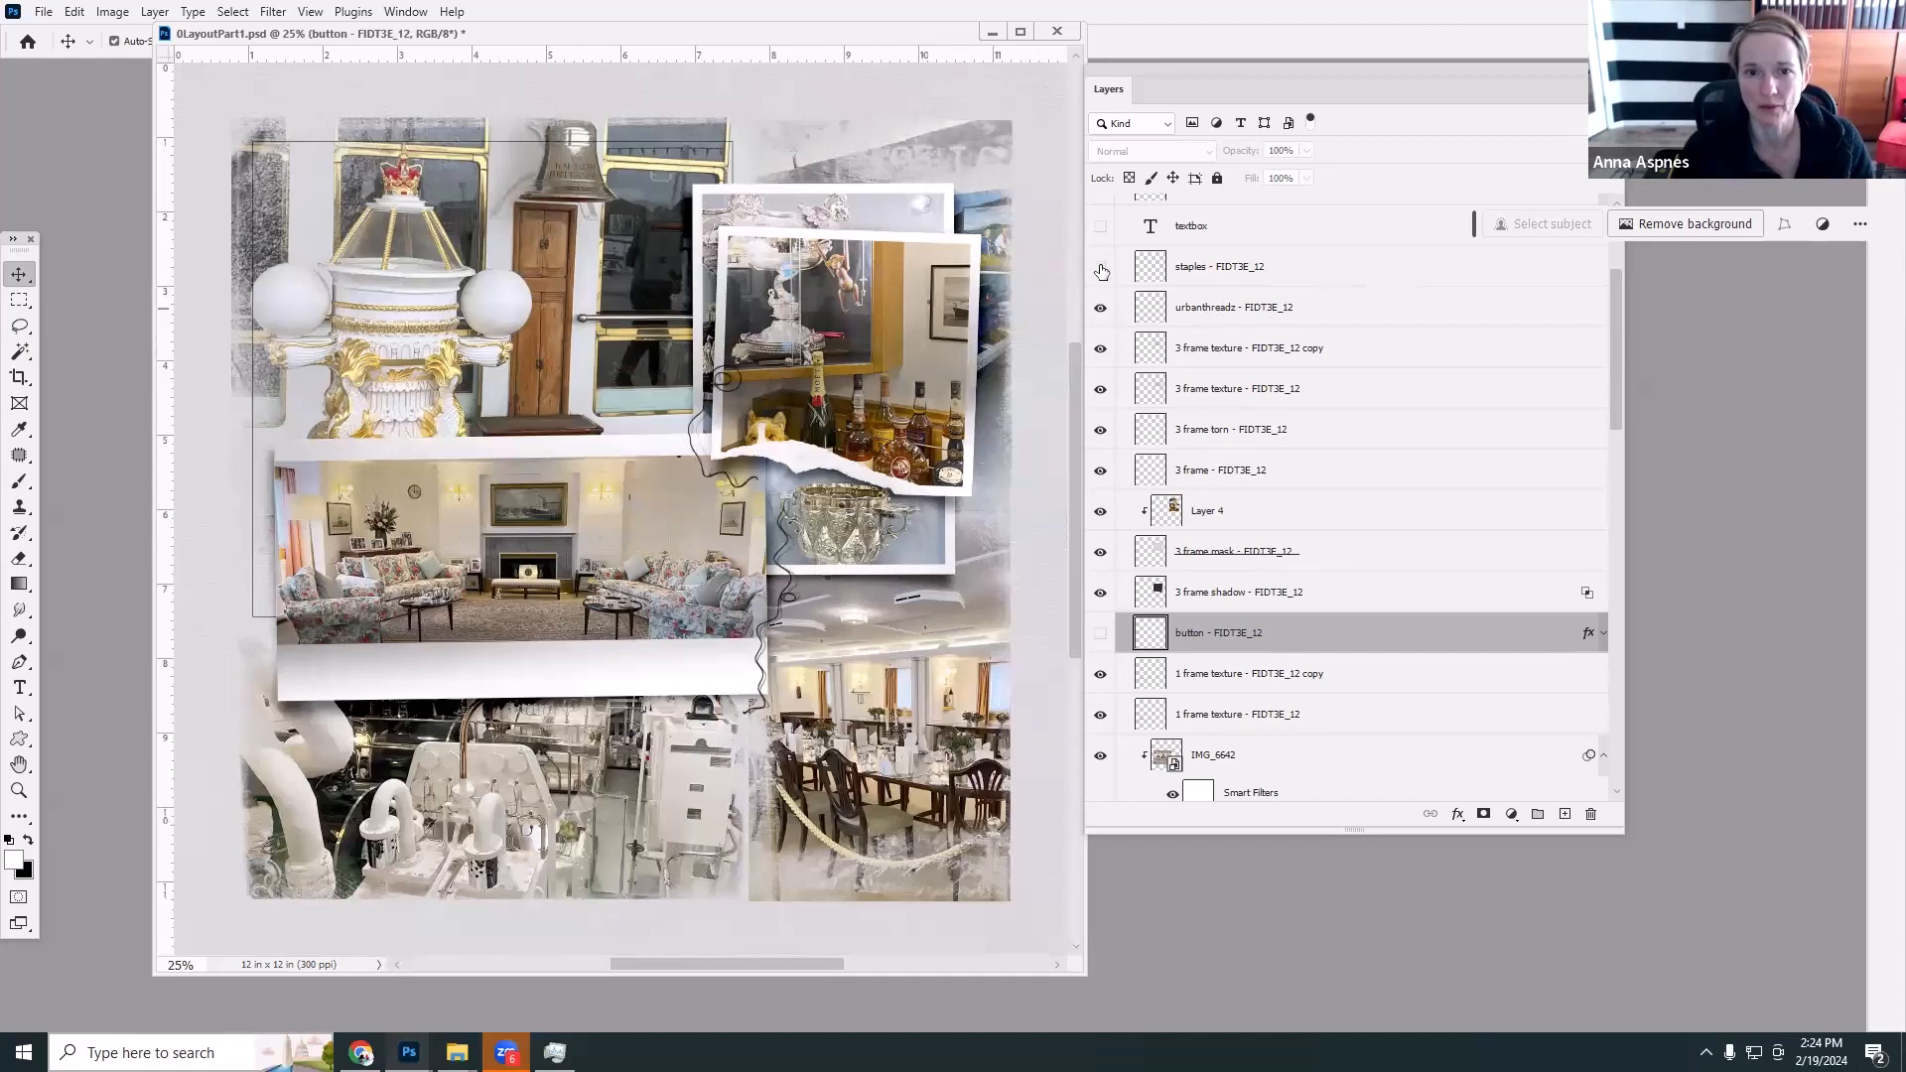
left_click(1101, 268)
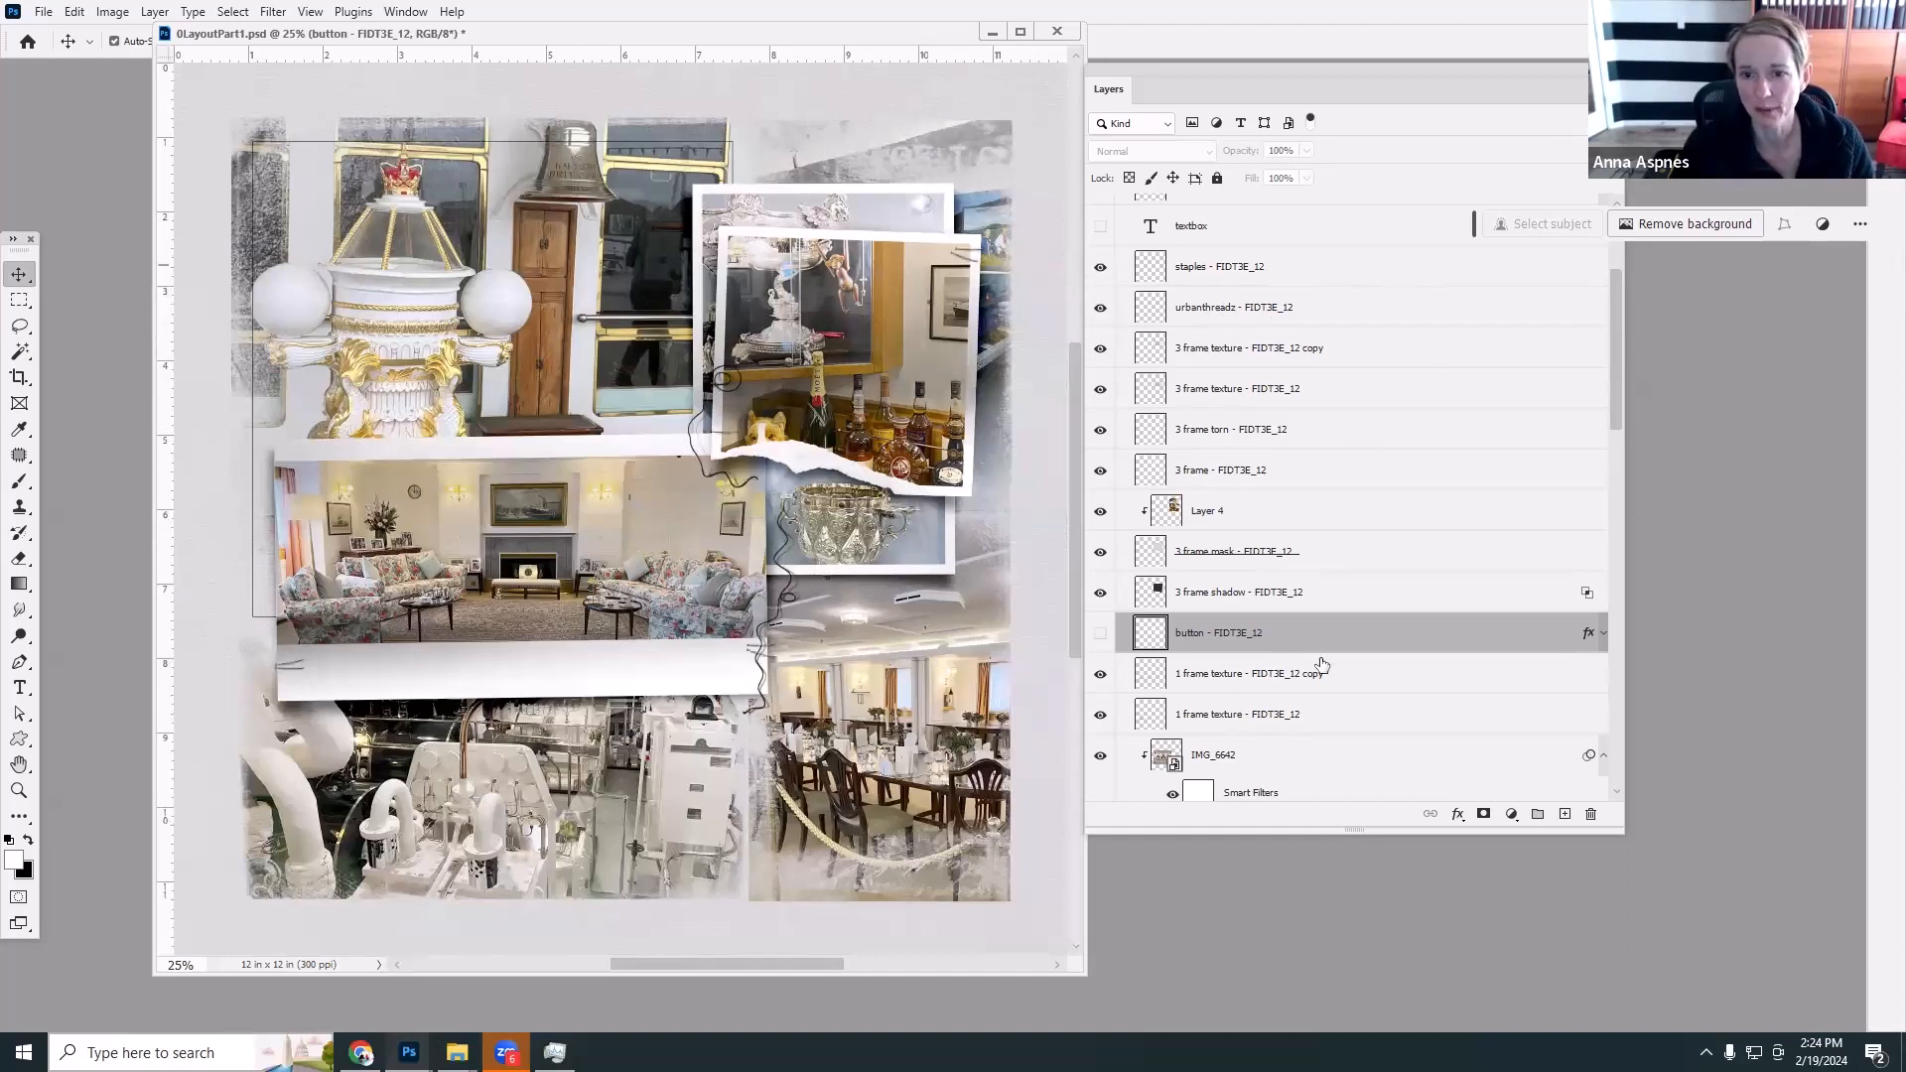
scroll(1596, 323, "up", 3)
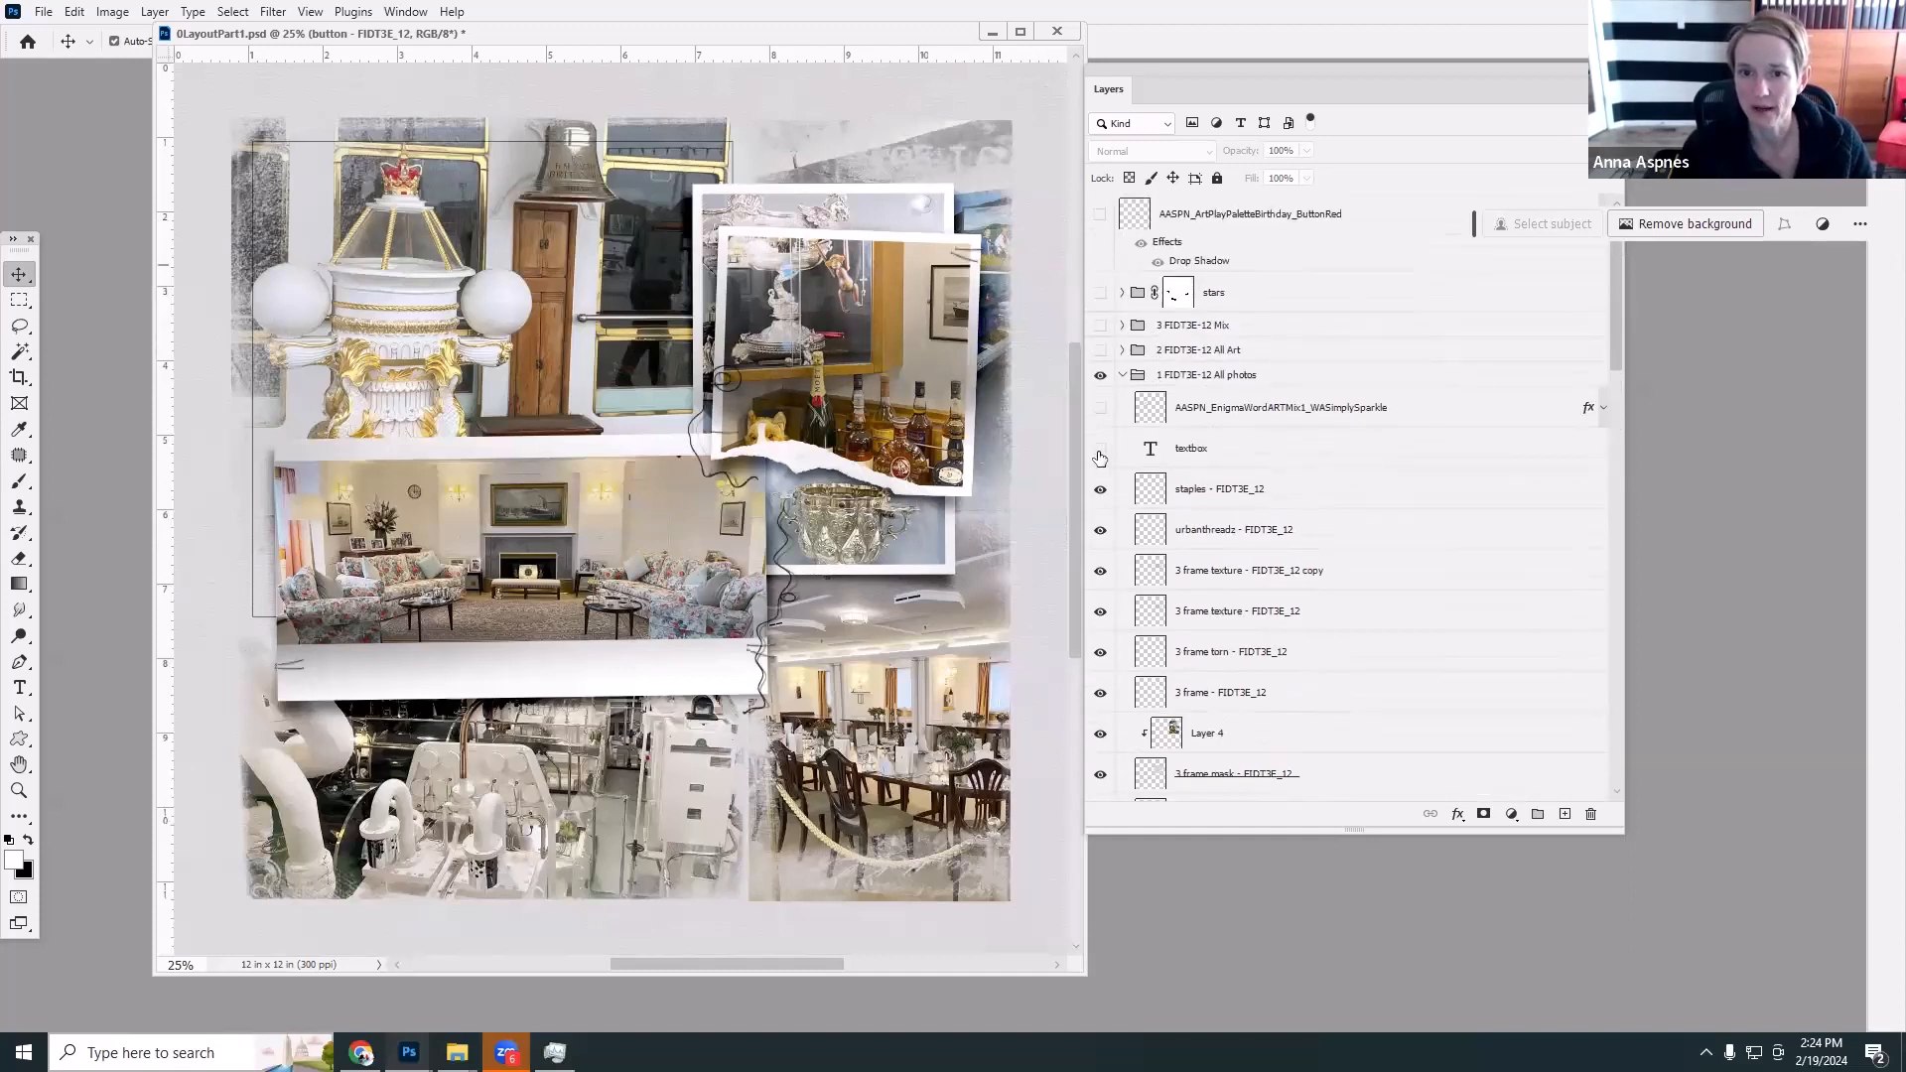
left_click(1100, 449)
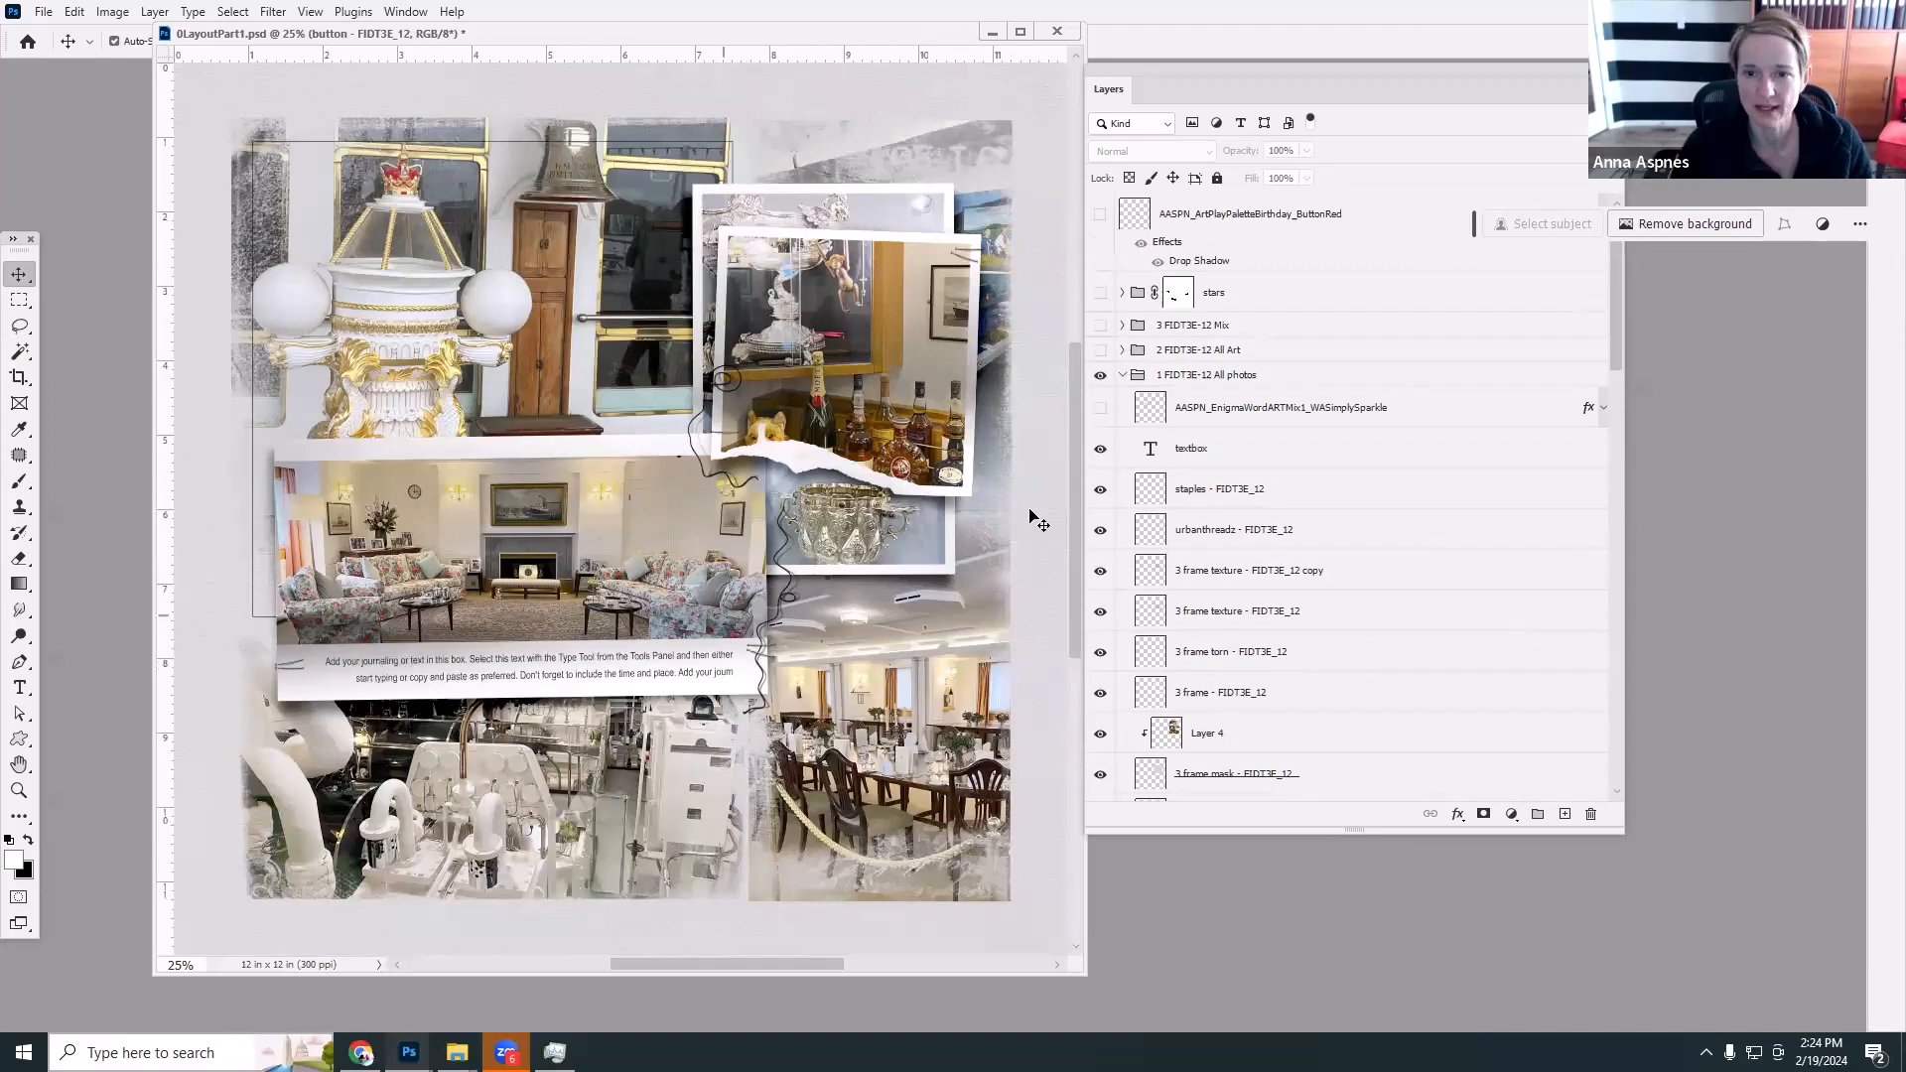
Show the button layer above the 1 frame textures, plus the paper and paper shadow layers.
left_click(1204, 415)
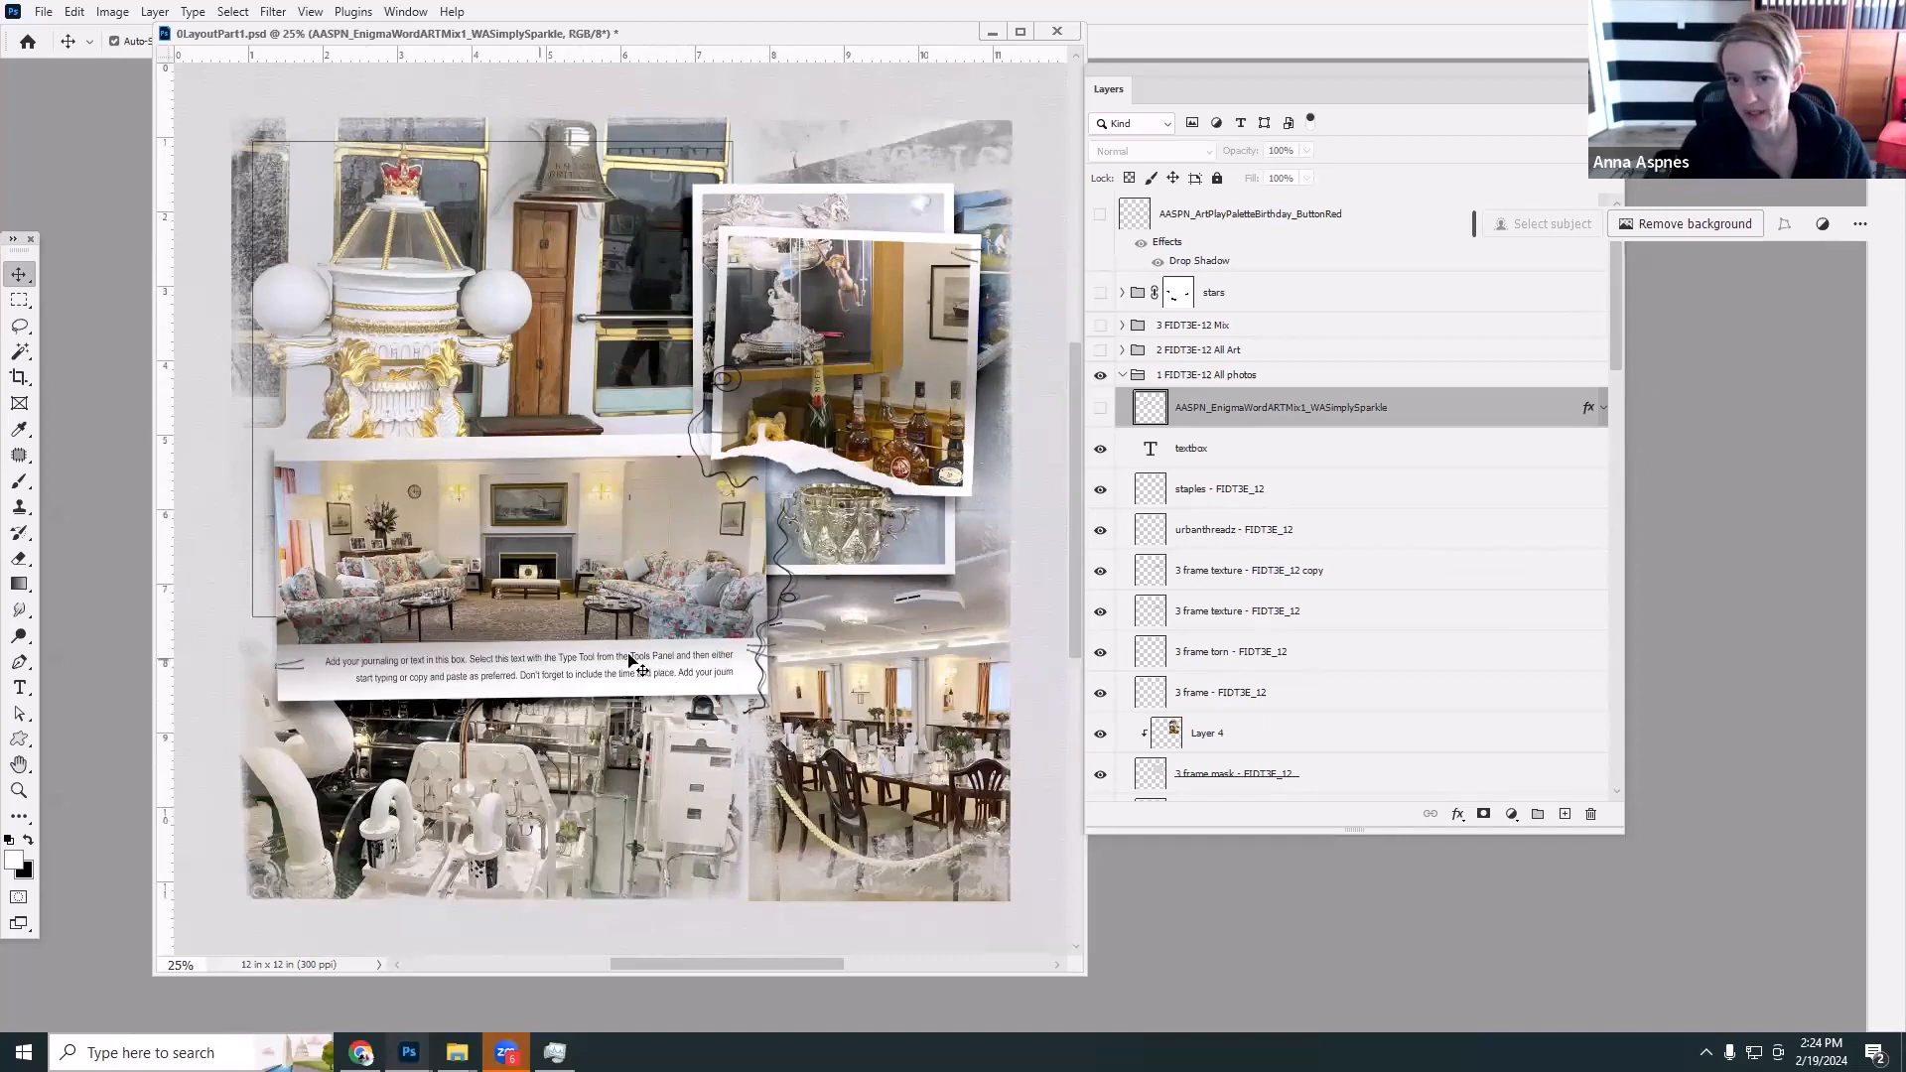
left_click_drag(1620, 360, 1326, 465)
left_click(1101, 425)
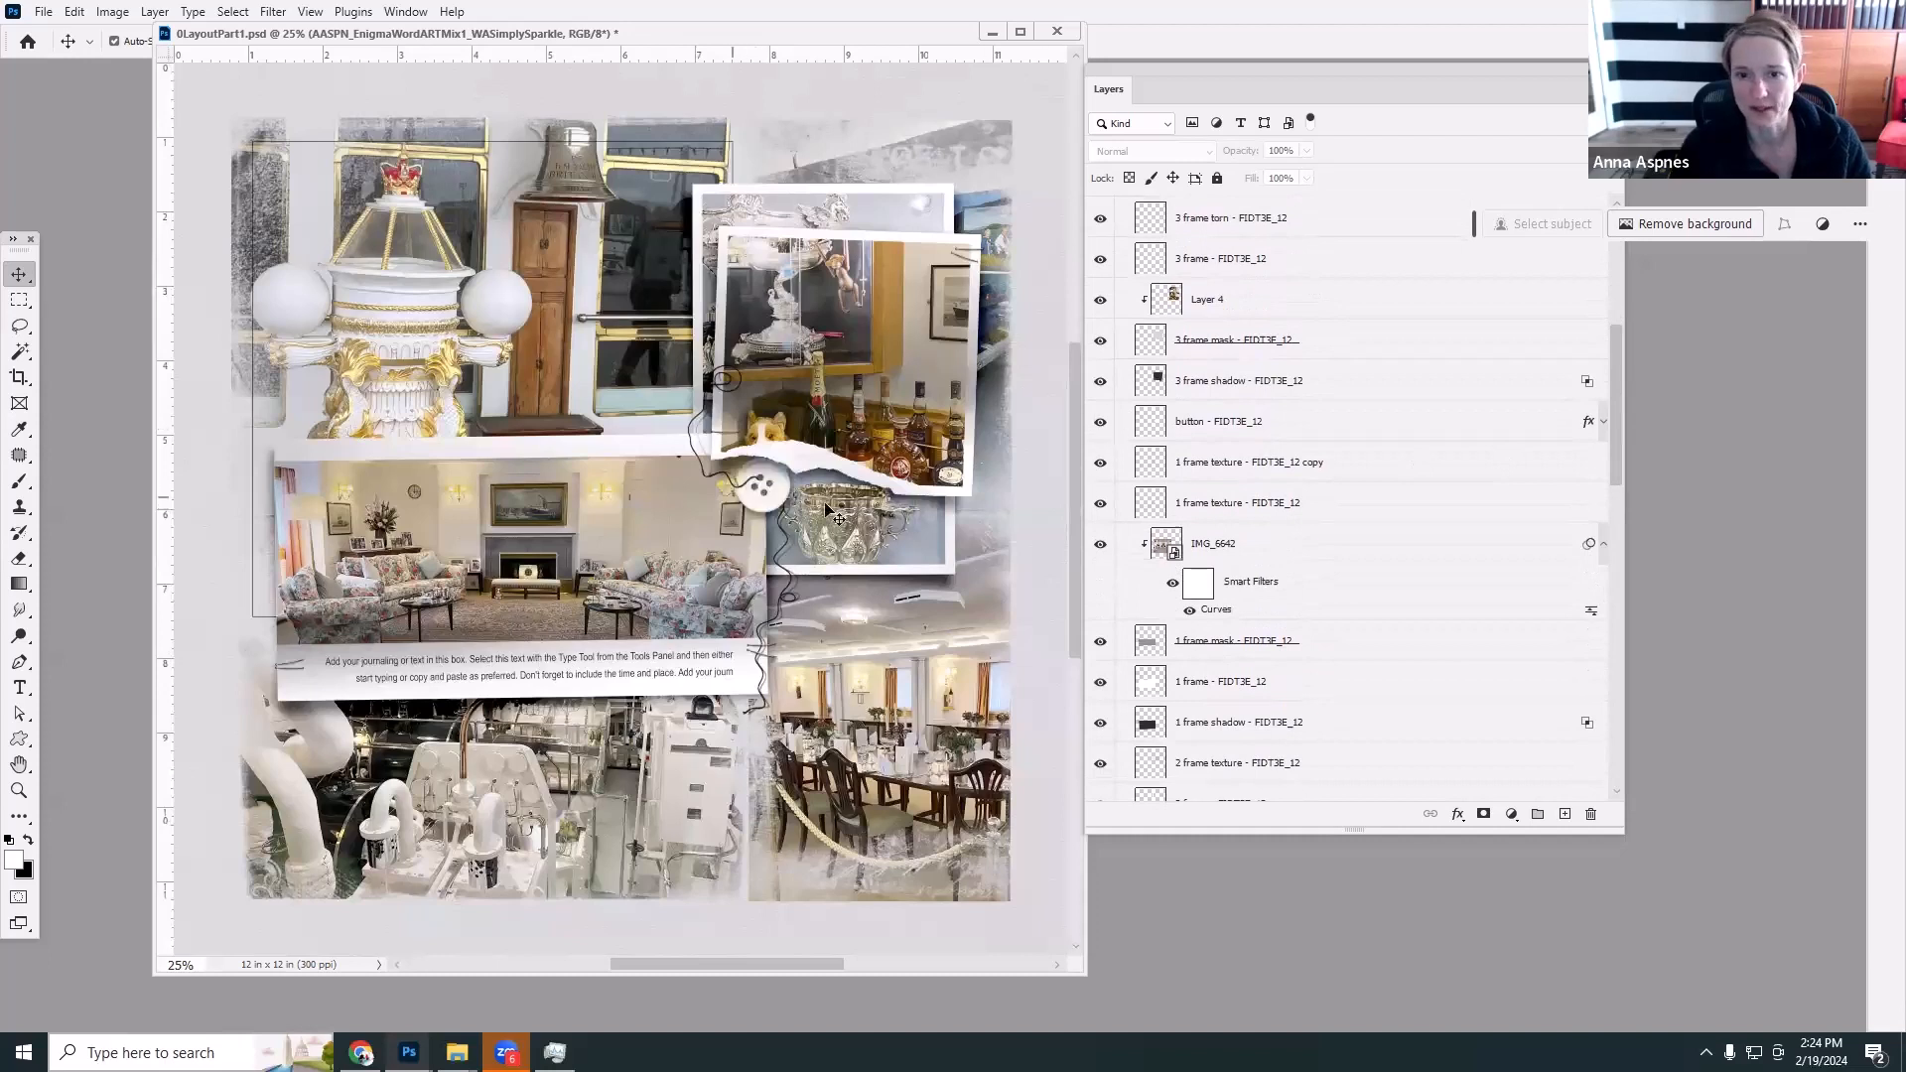
left_click_drag(1612, 456, 1632, 602)
left_click(1099, 484)
left_click(1100, 525)
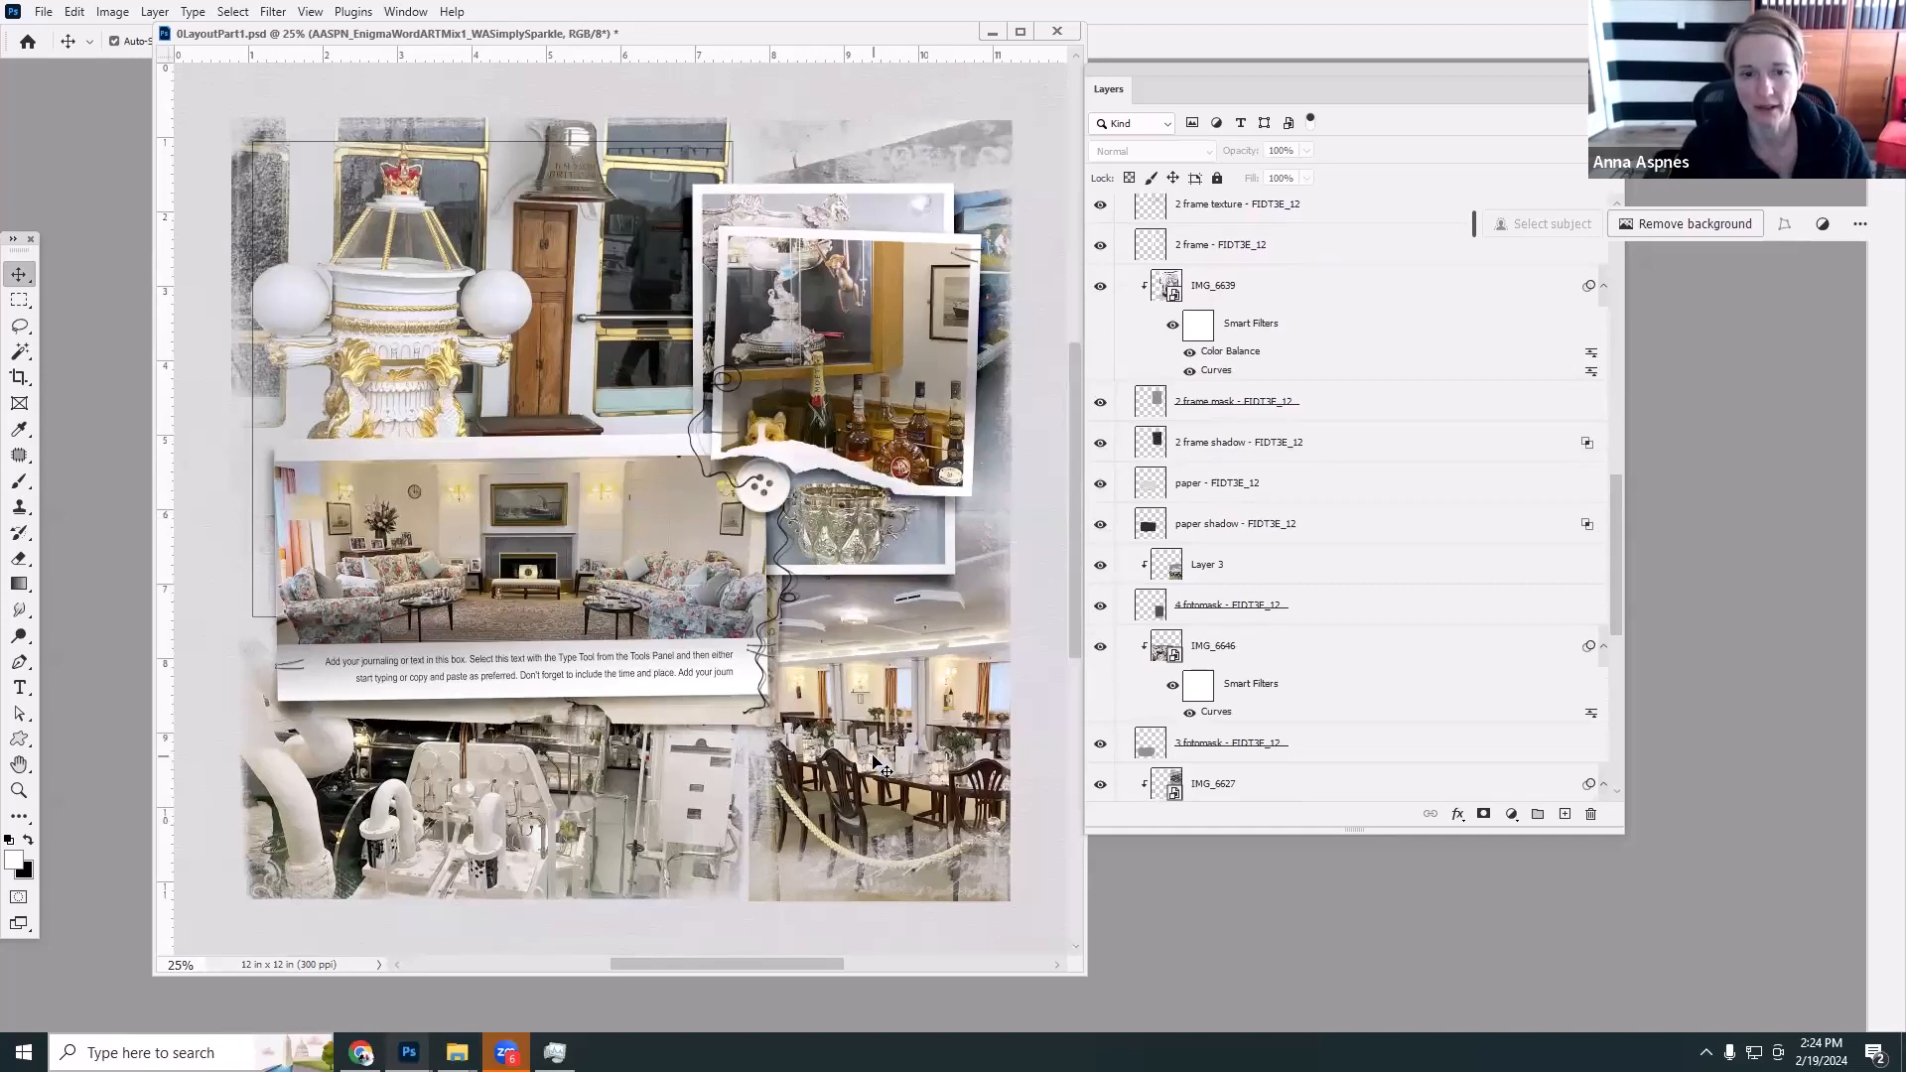
Hide the whole 3 frame set, from the 3 frame texture copy through Layer 4 to the 3 frame shadow.
left_click_drag(1620, 495, 1636, 236)
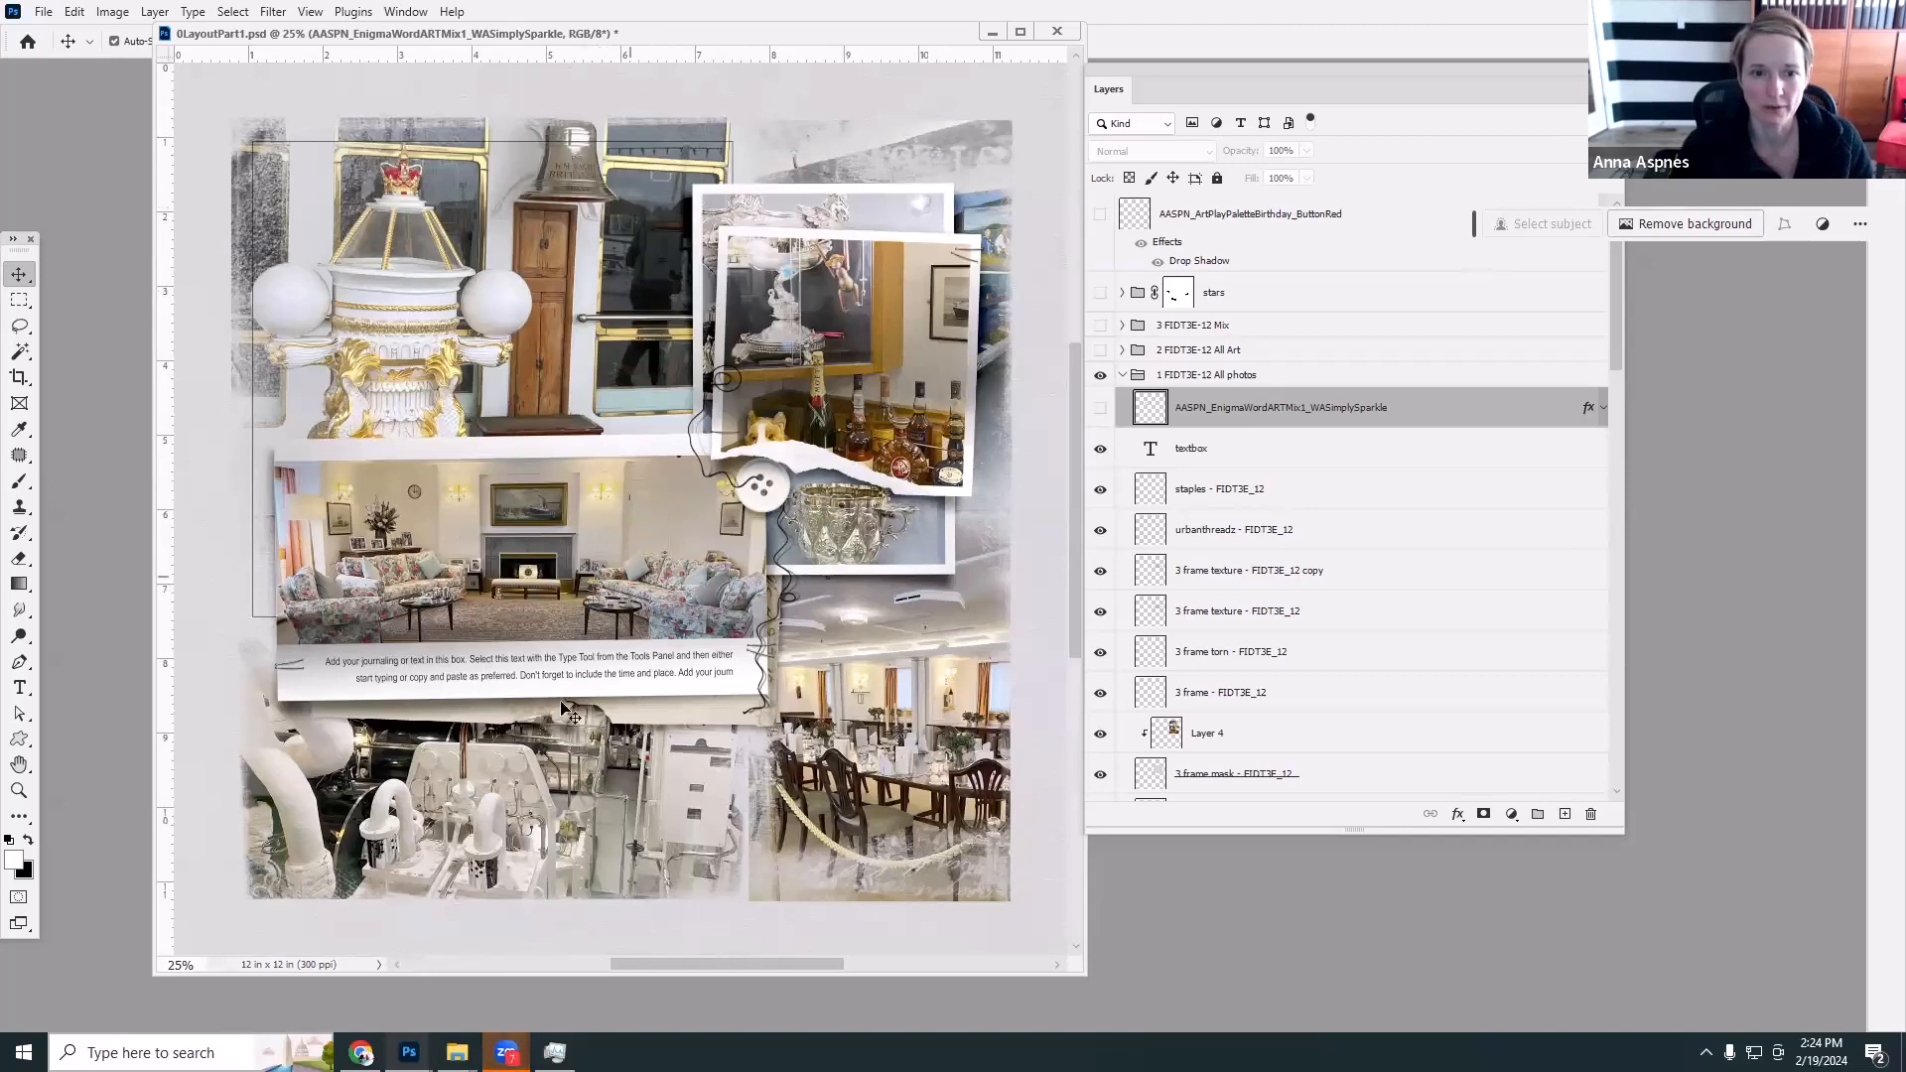
left_click(1002, 308)
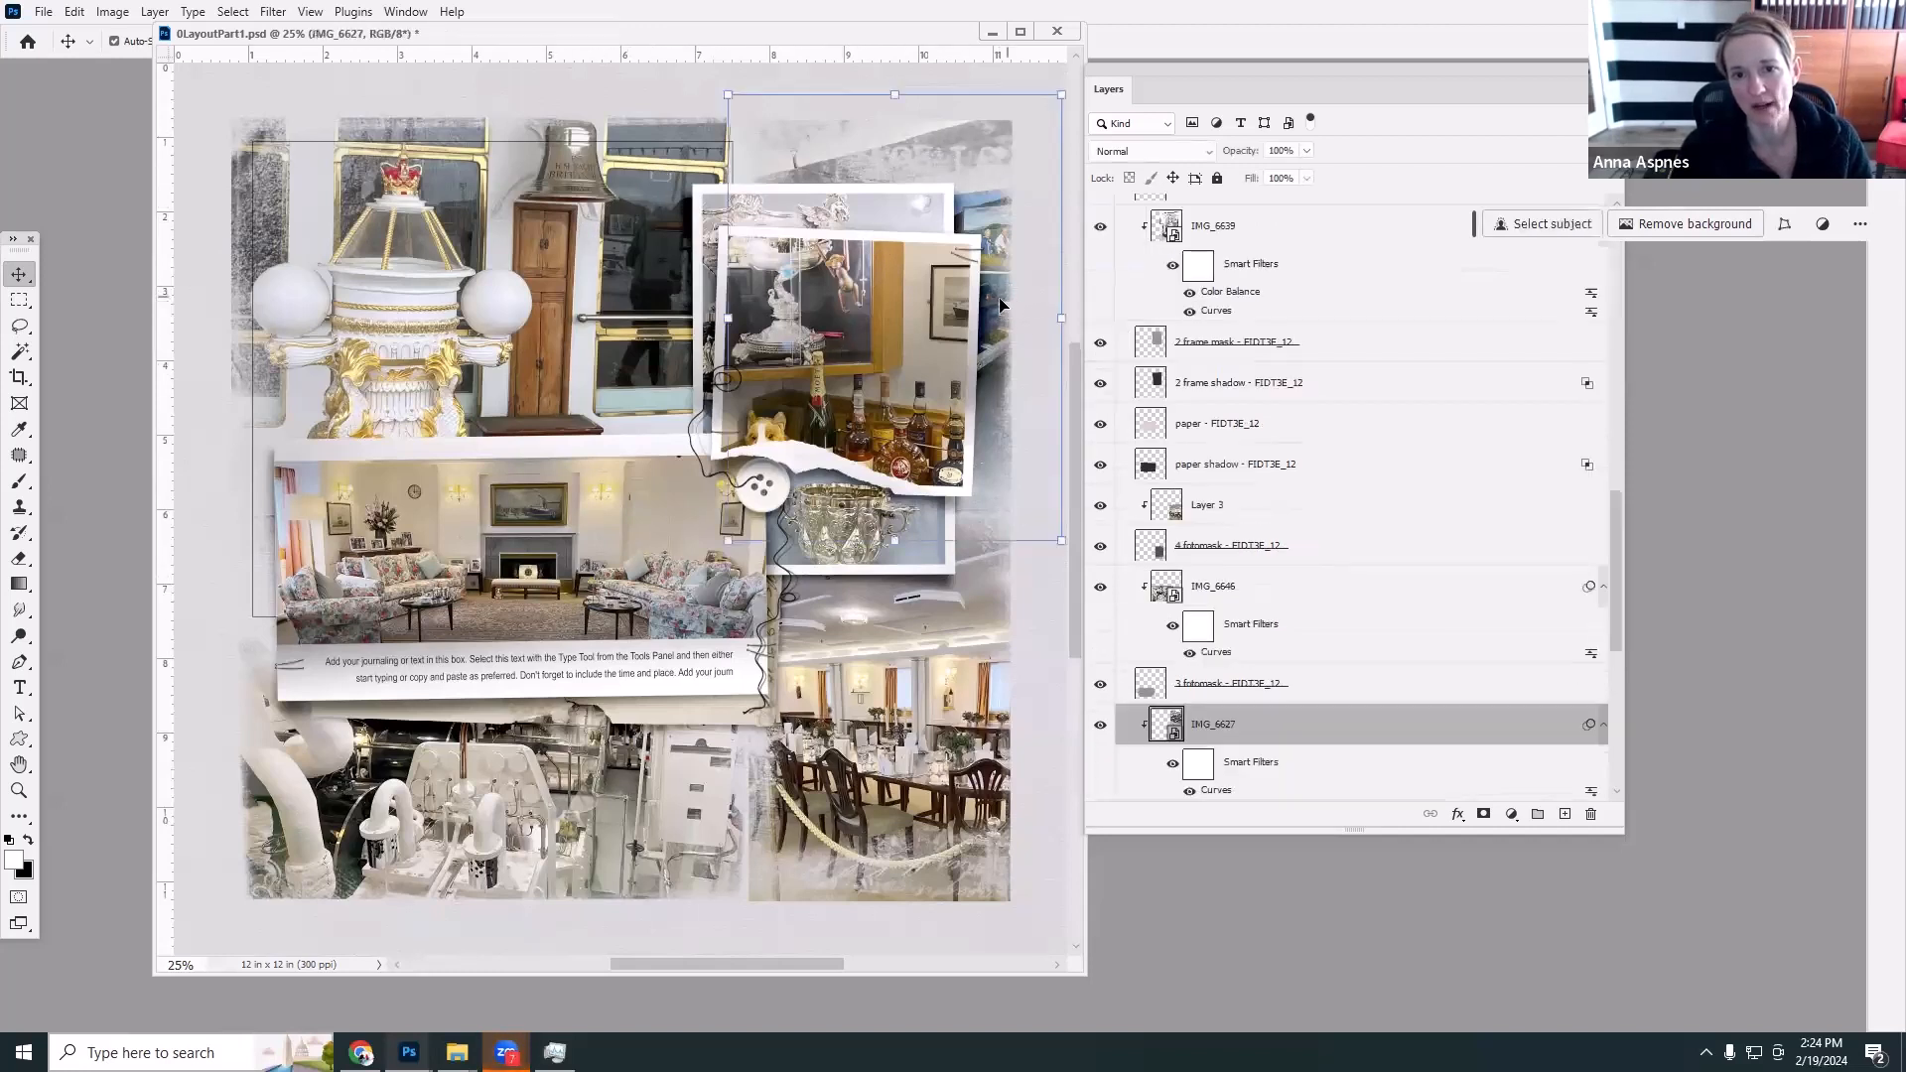
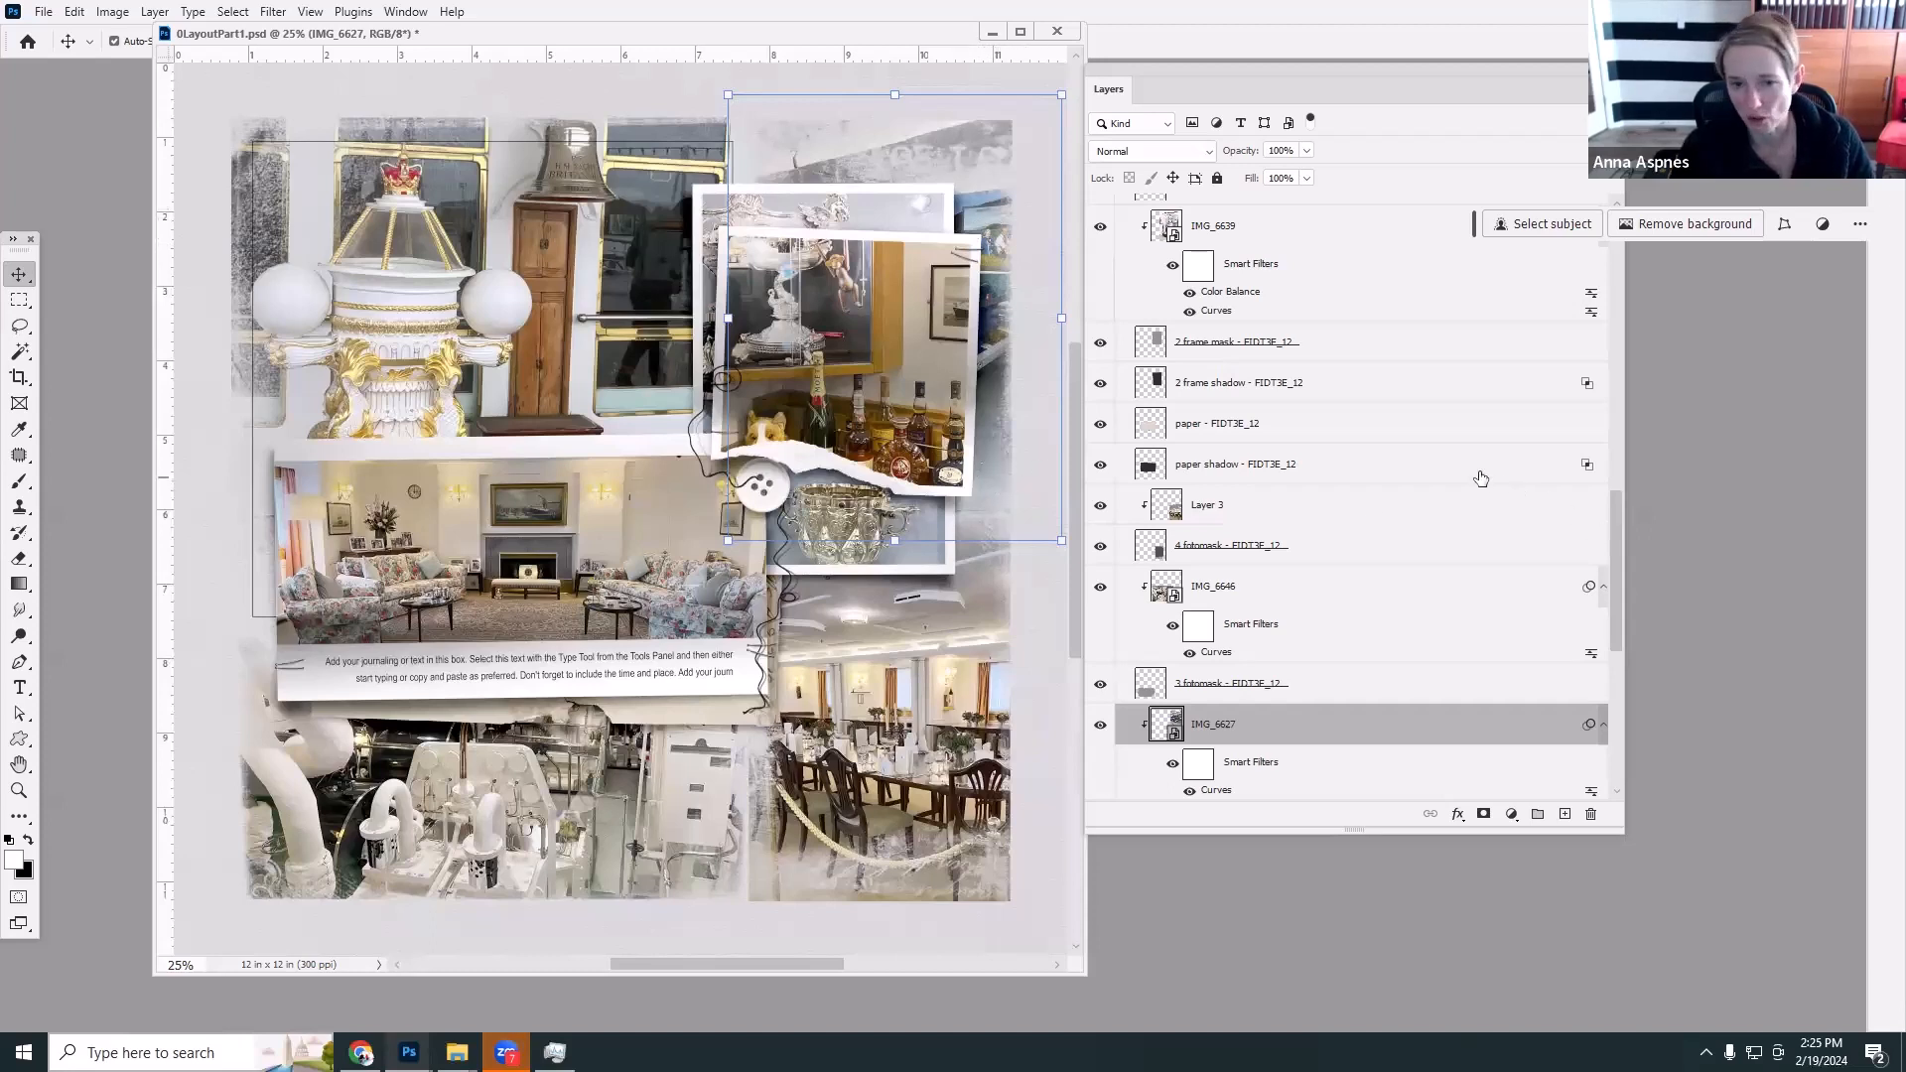
left_click(897, 288)
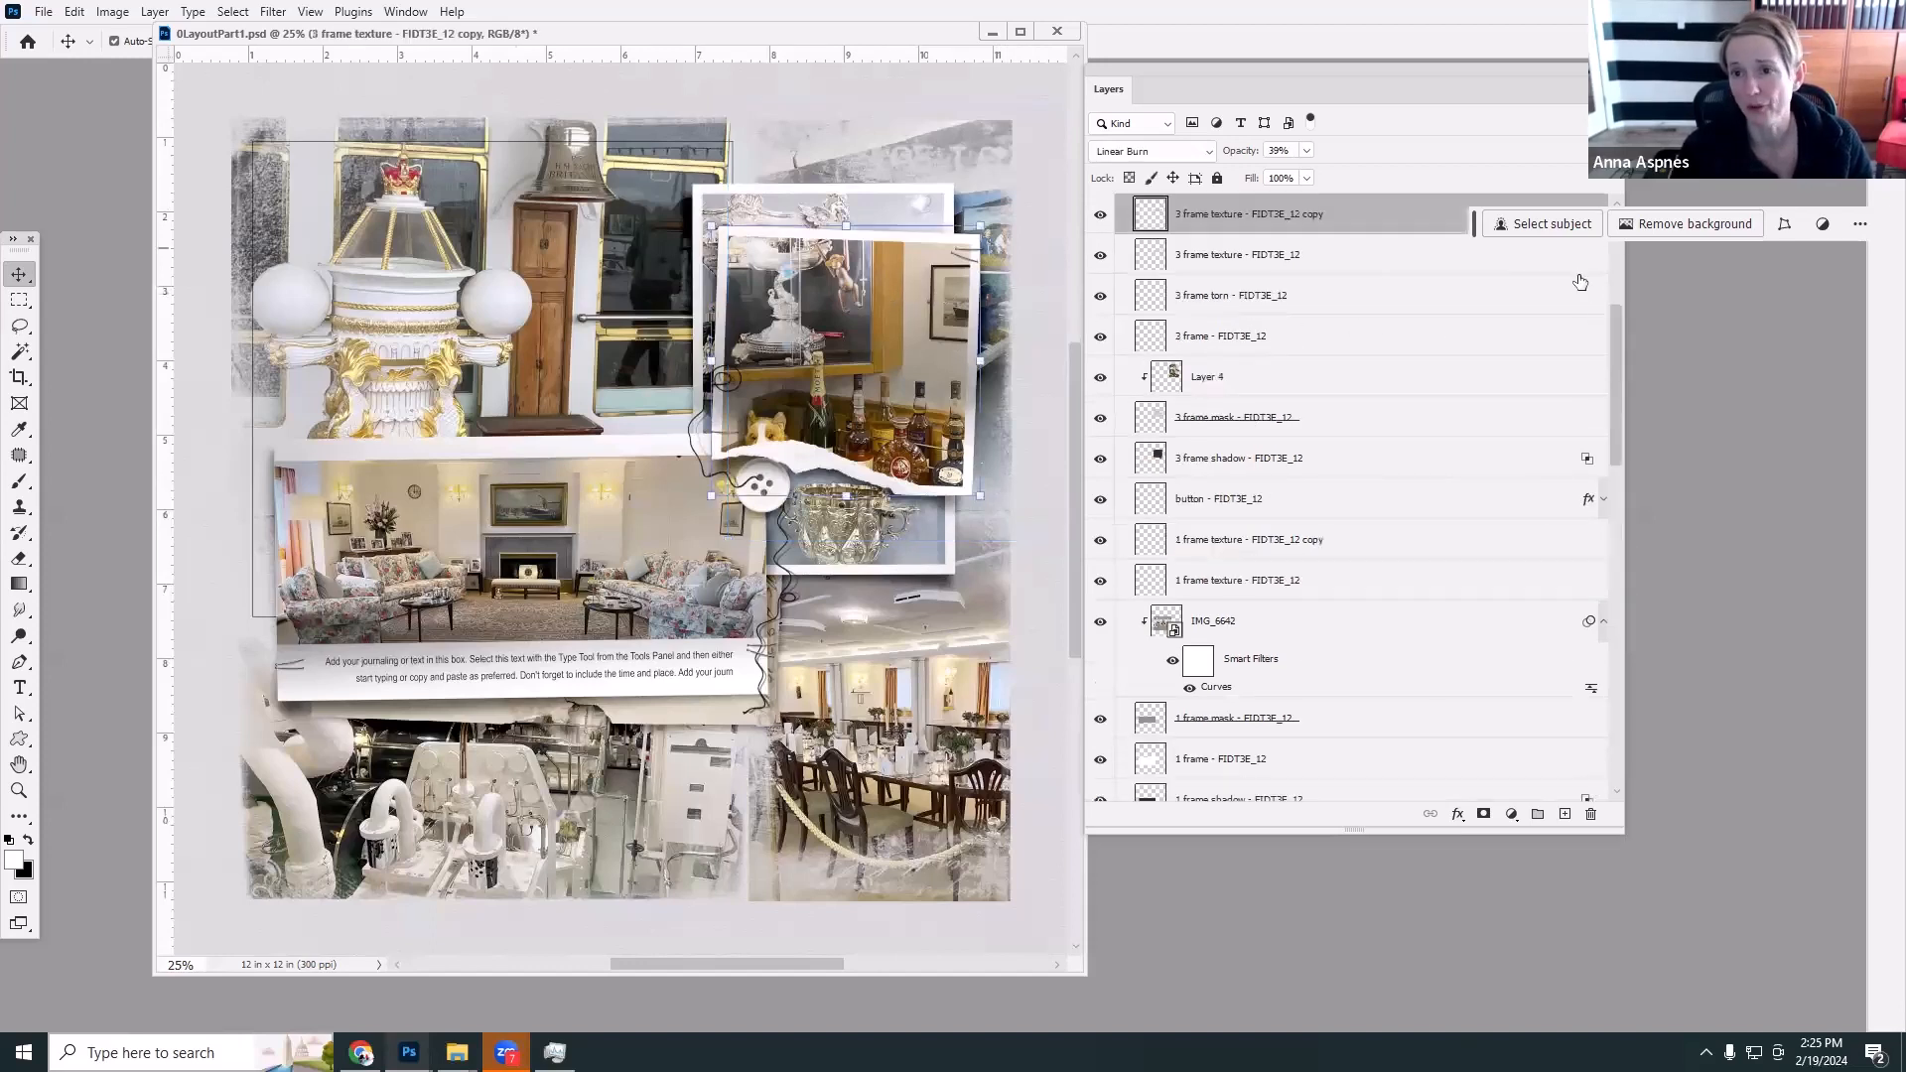
left_click_drag(1614, 315, 1616, 274)
left_click_drag(1100, 375, 1098, 625)
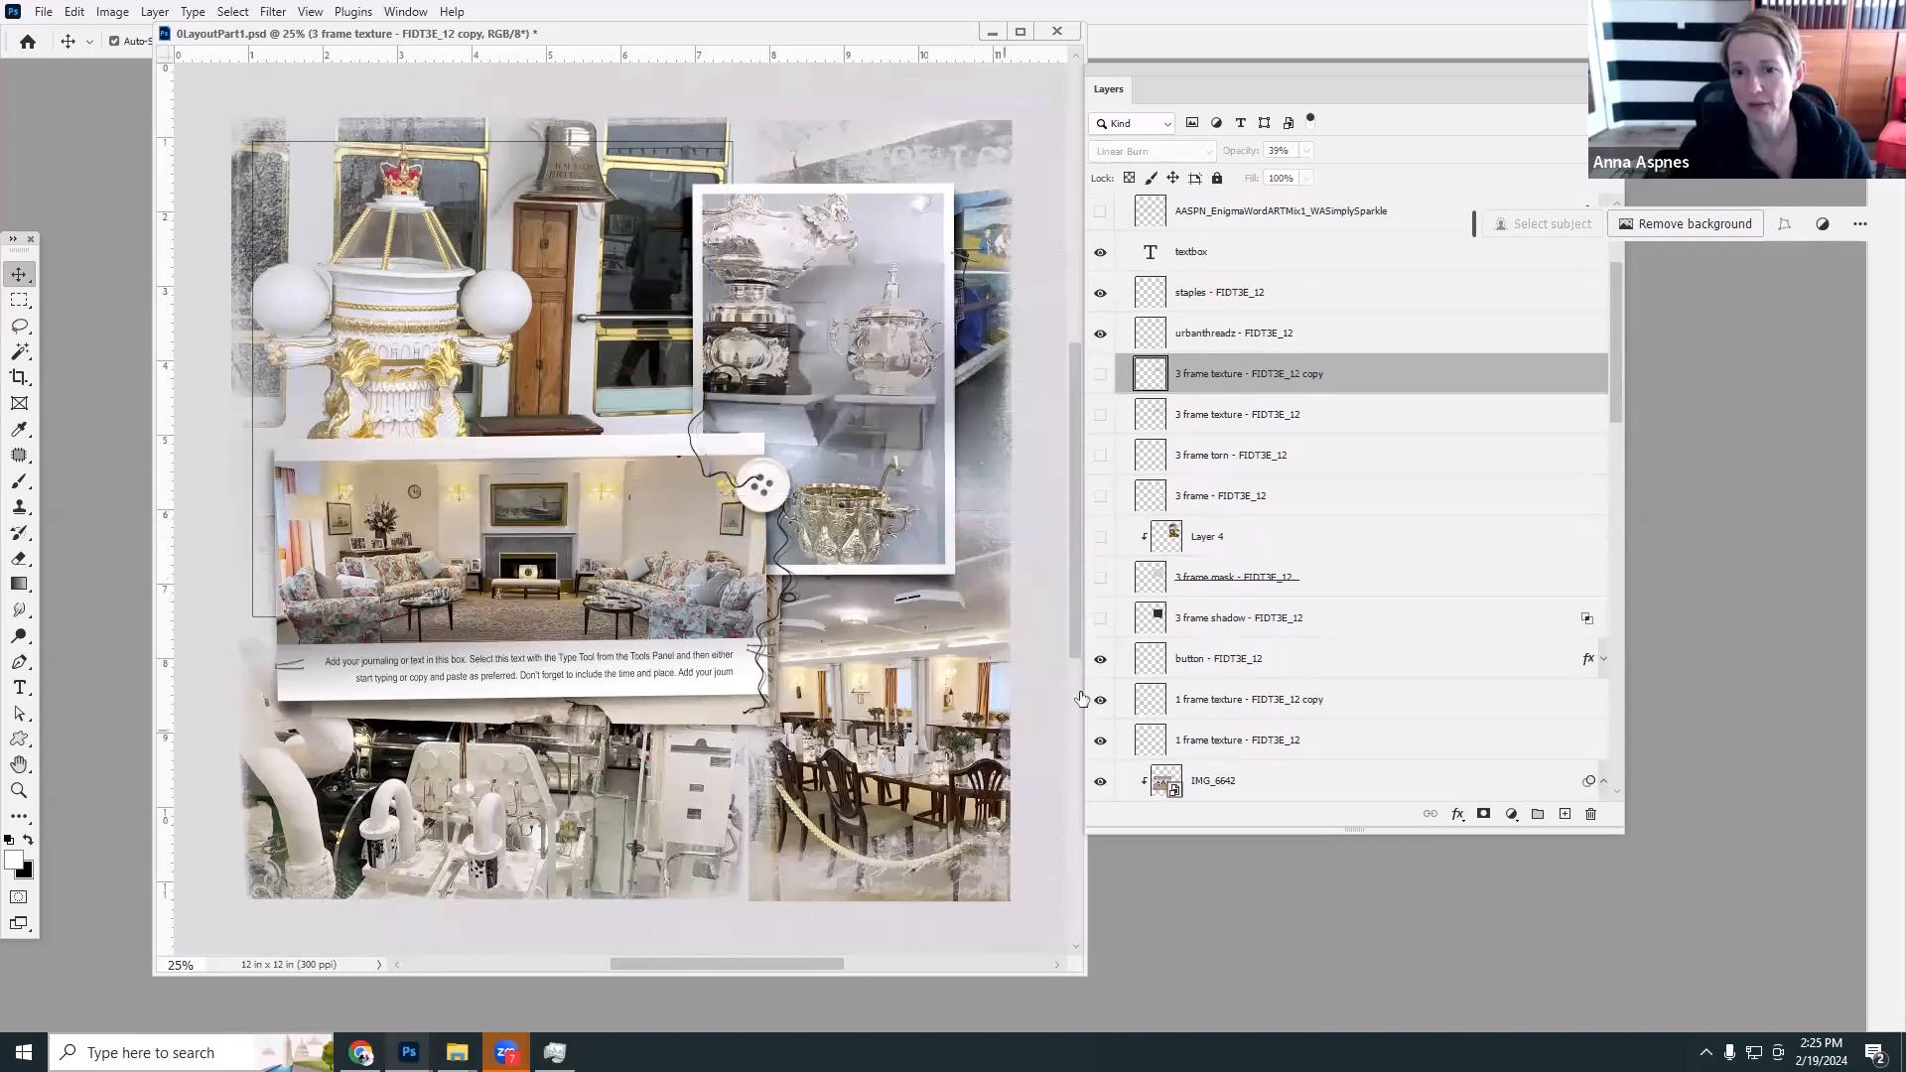
Hide the 2 frame texture, frame, mask and shadow layers with photo IMG_6639, and show them all again.
left_click_drag(1614, 403, 1612, 518)
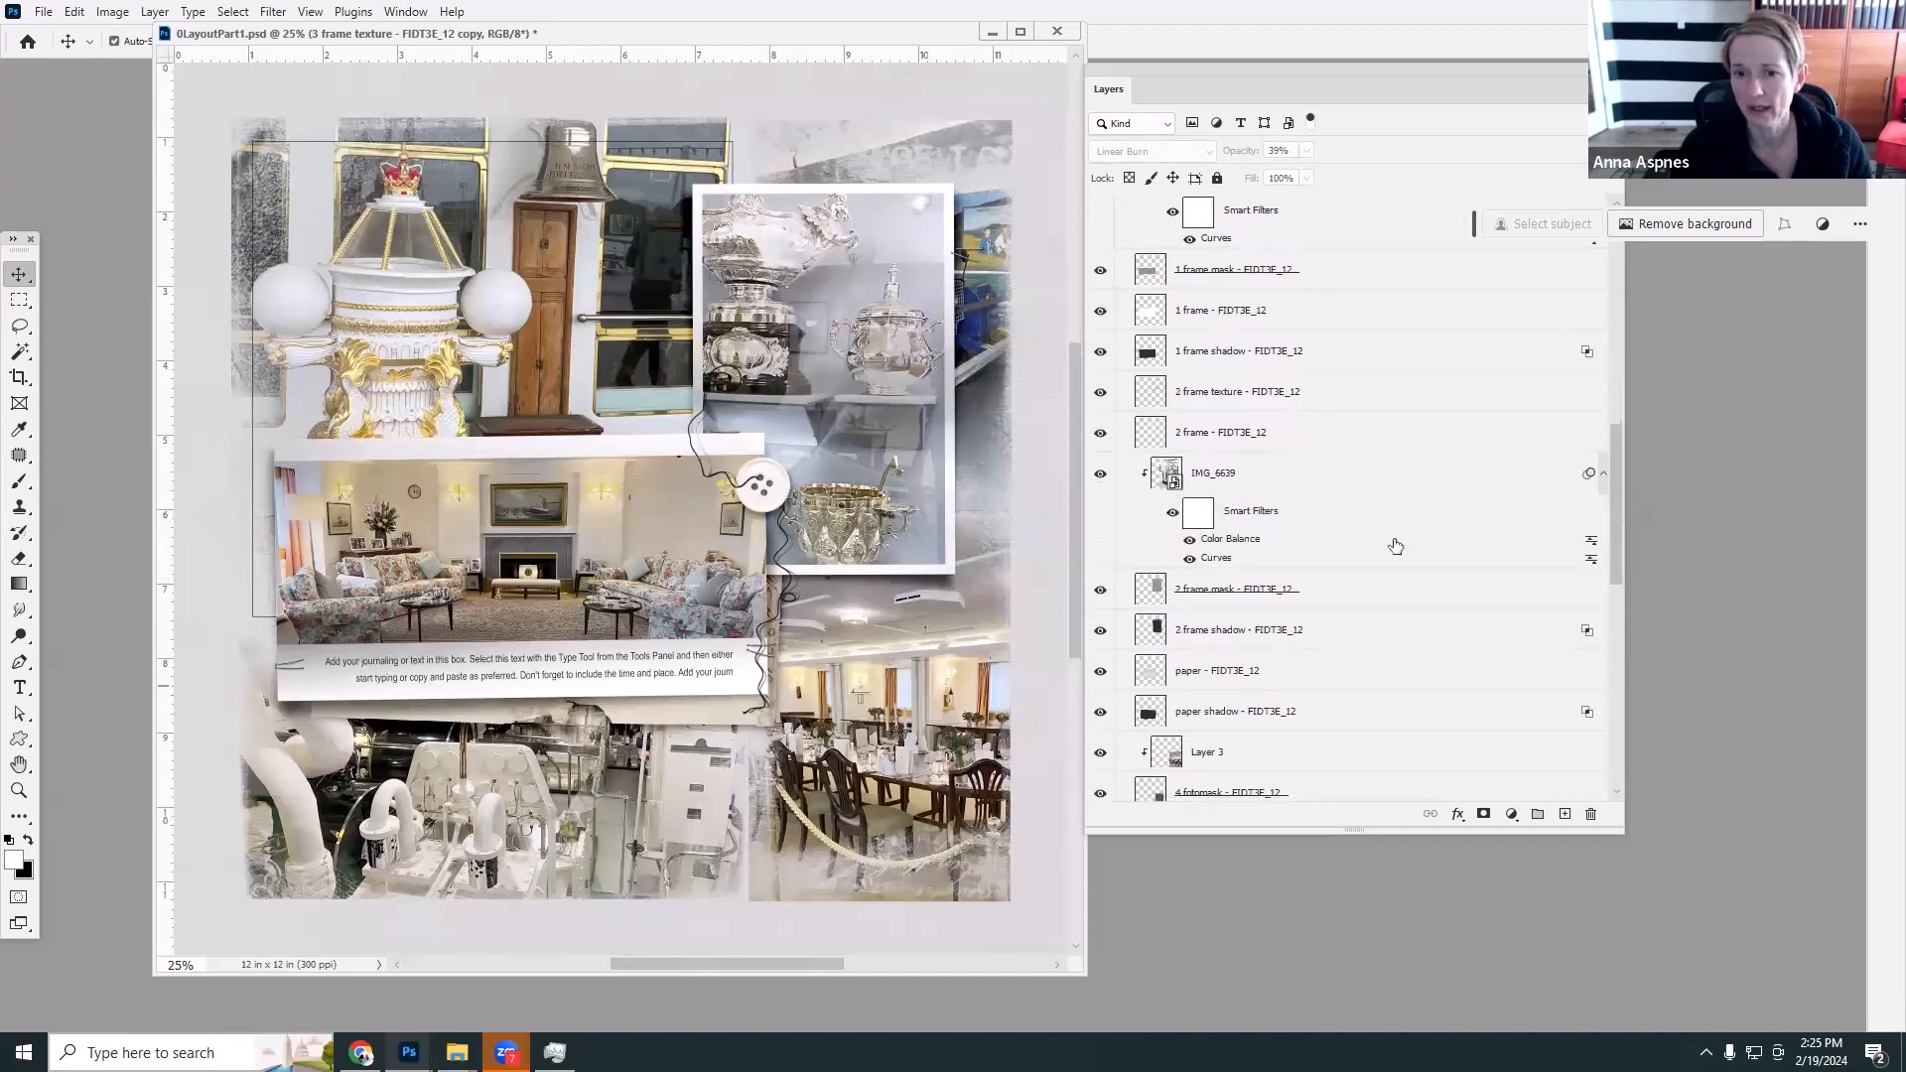
left_click_drag(1100, 398, 1104, 637)
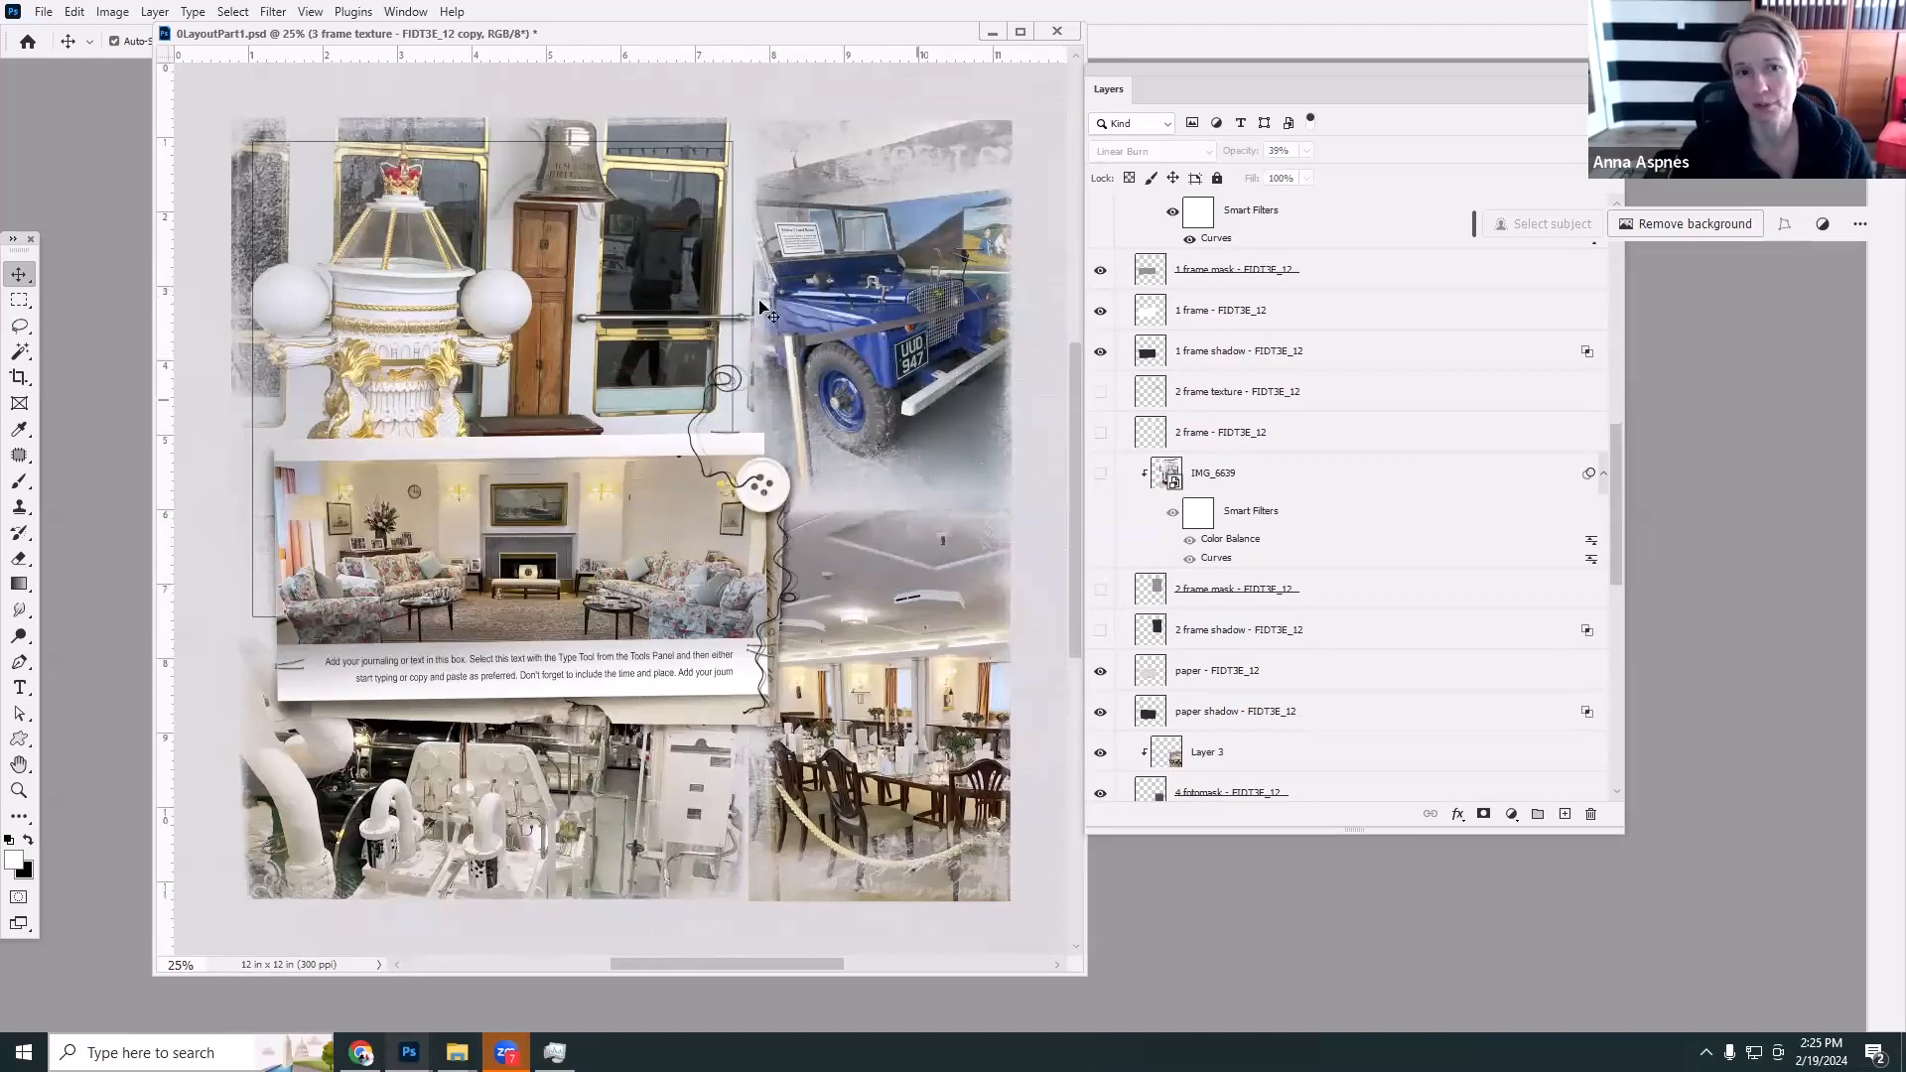
left_click(1100, 632)
left_click(1100, 590)
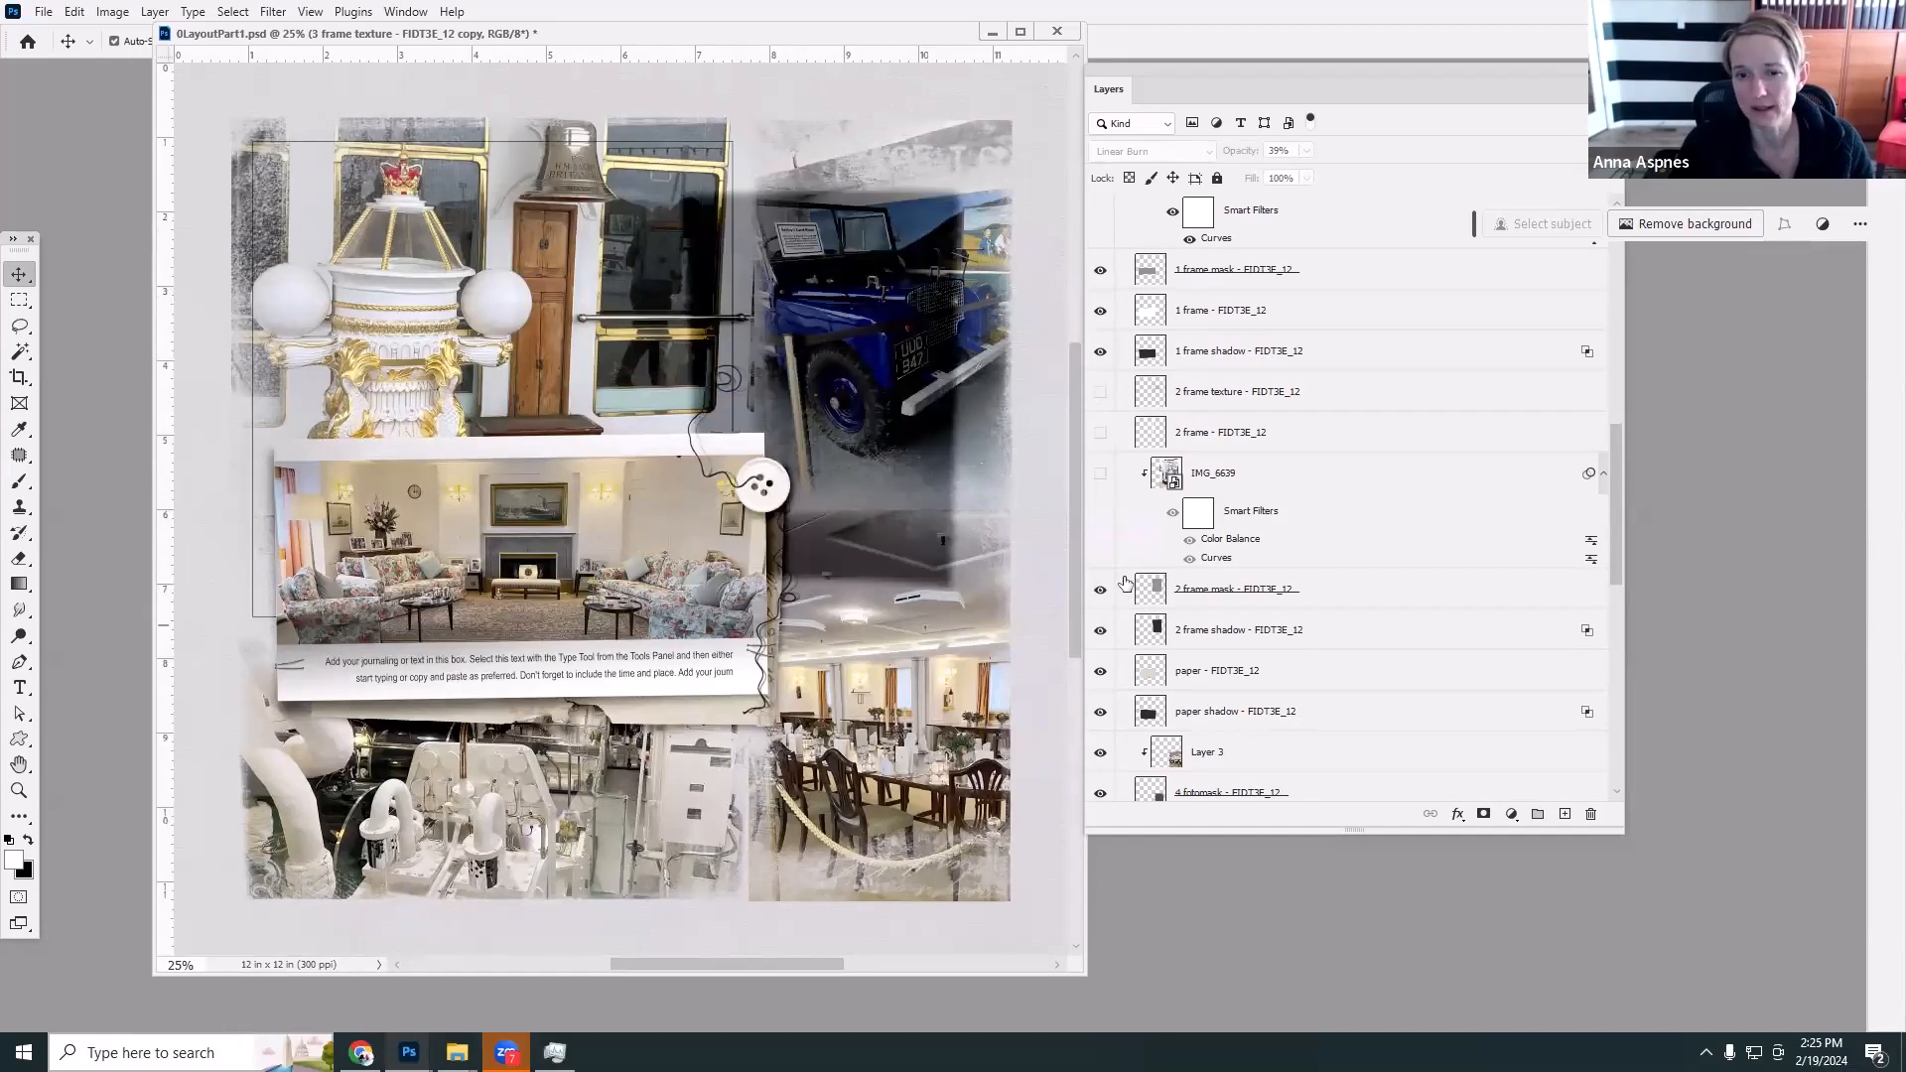
left_click(1101, 474)
left_click(1101, 433)
left_click(1102, 392)
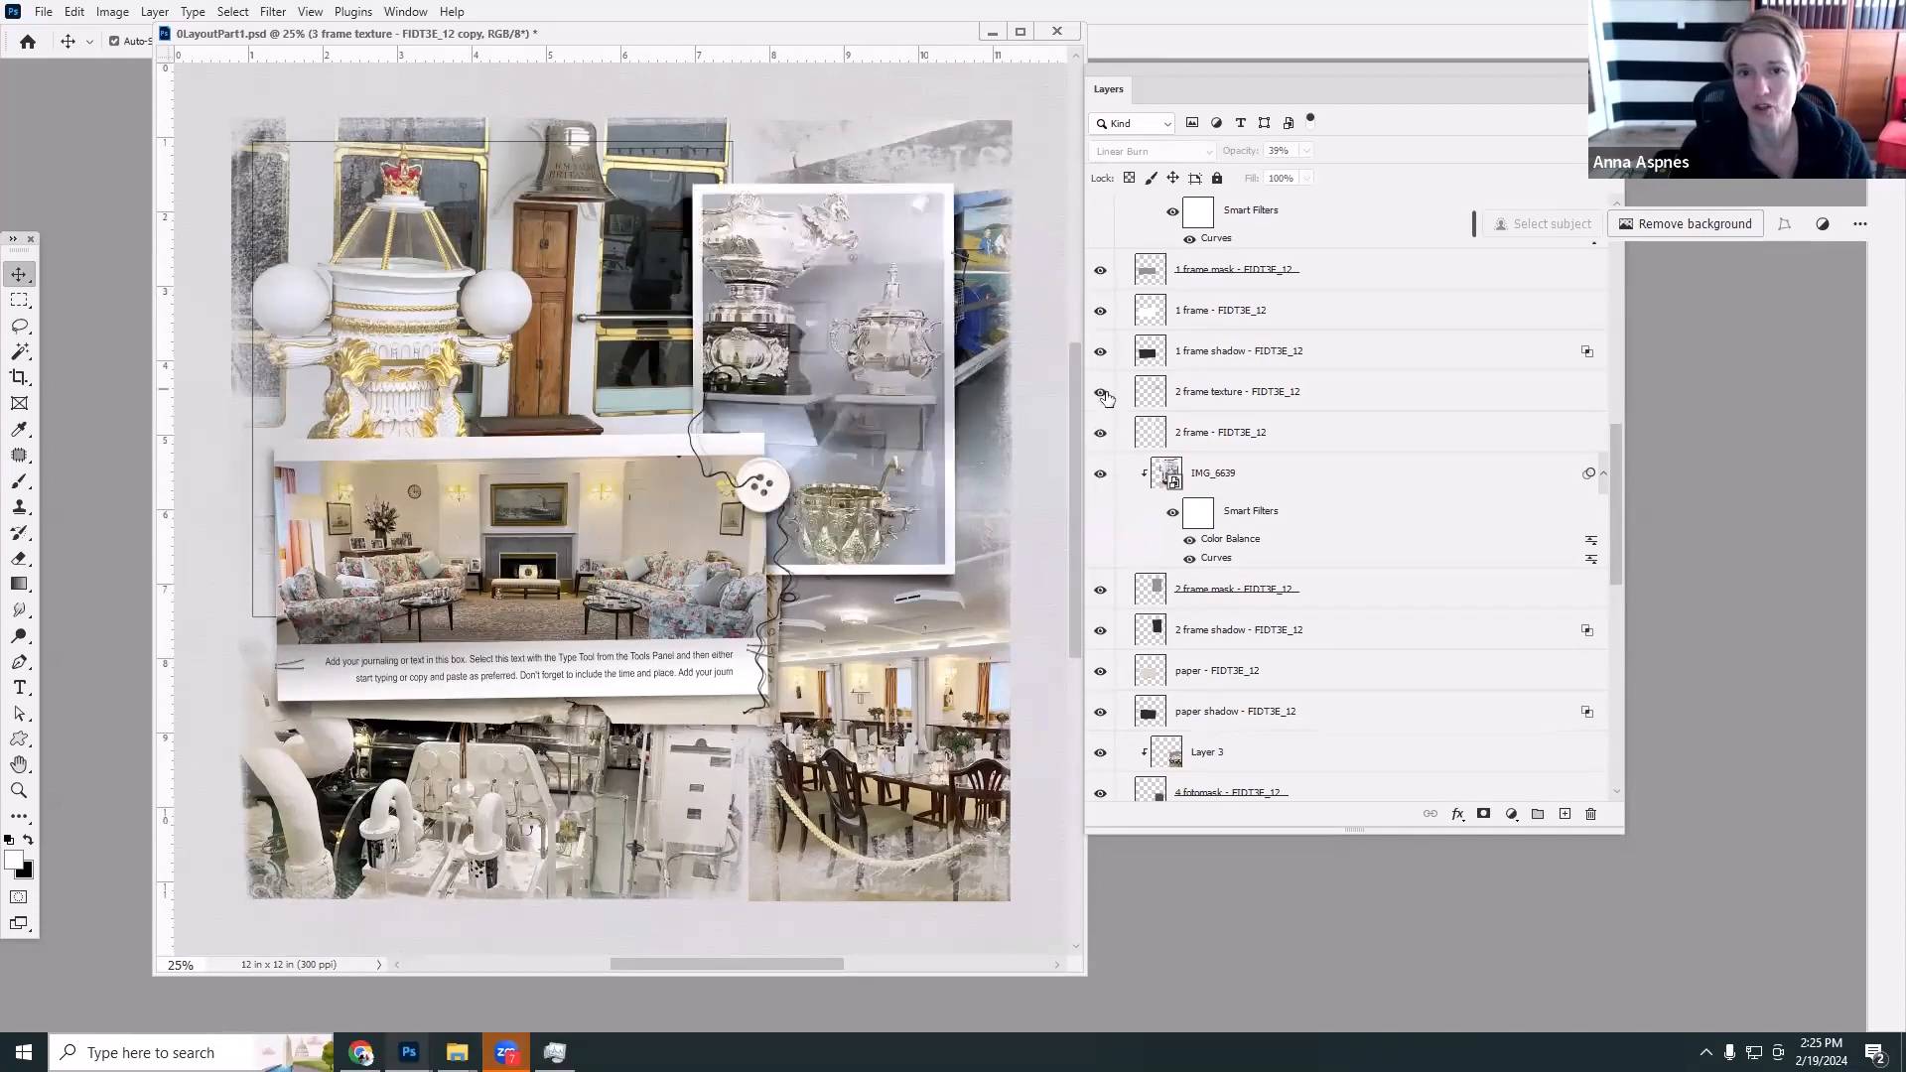
Select the 2 frame texture through 2 frame shadow layers and move the framed IMG_6639 photo left, clear of the blue vehicle.
left_click(1217, 400)
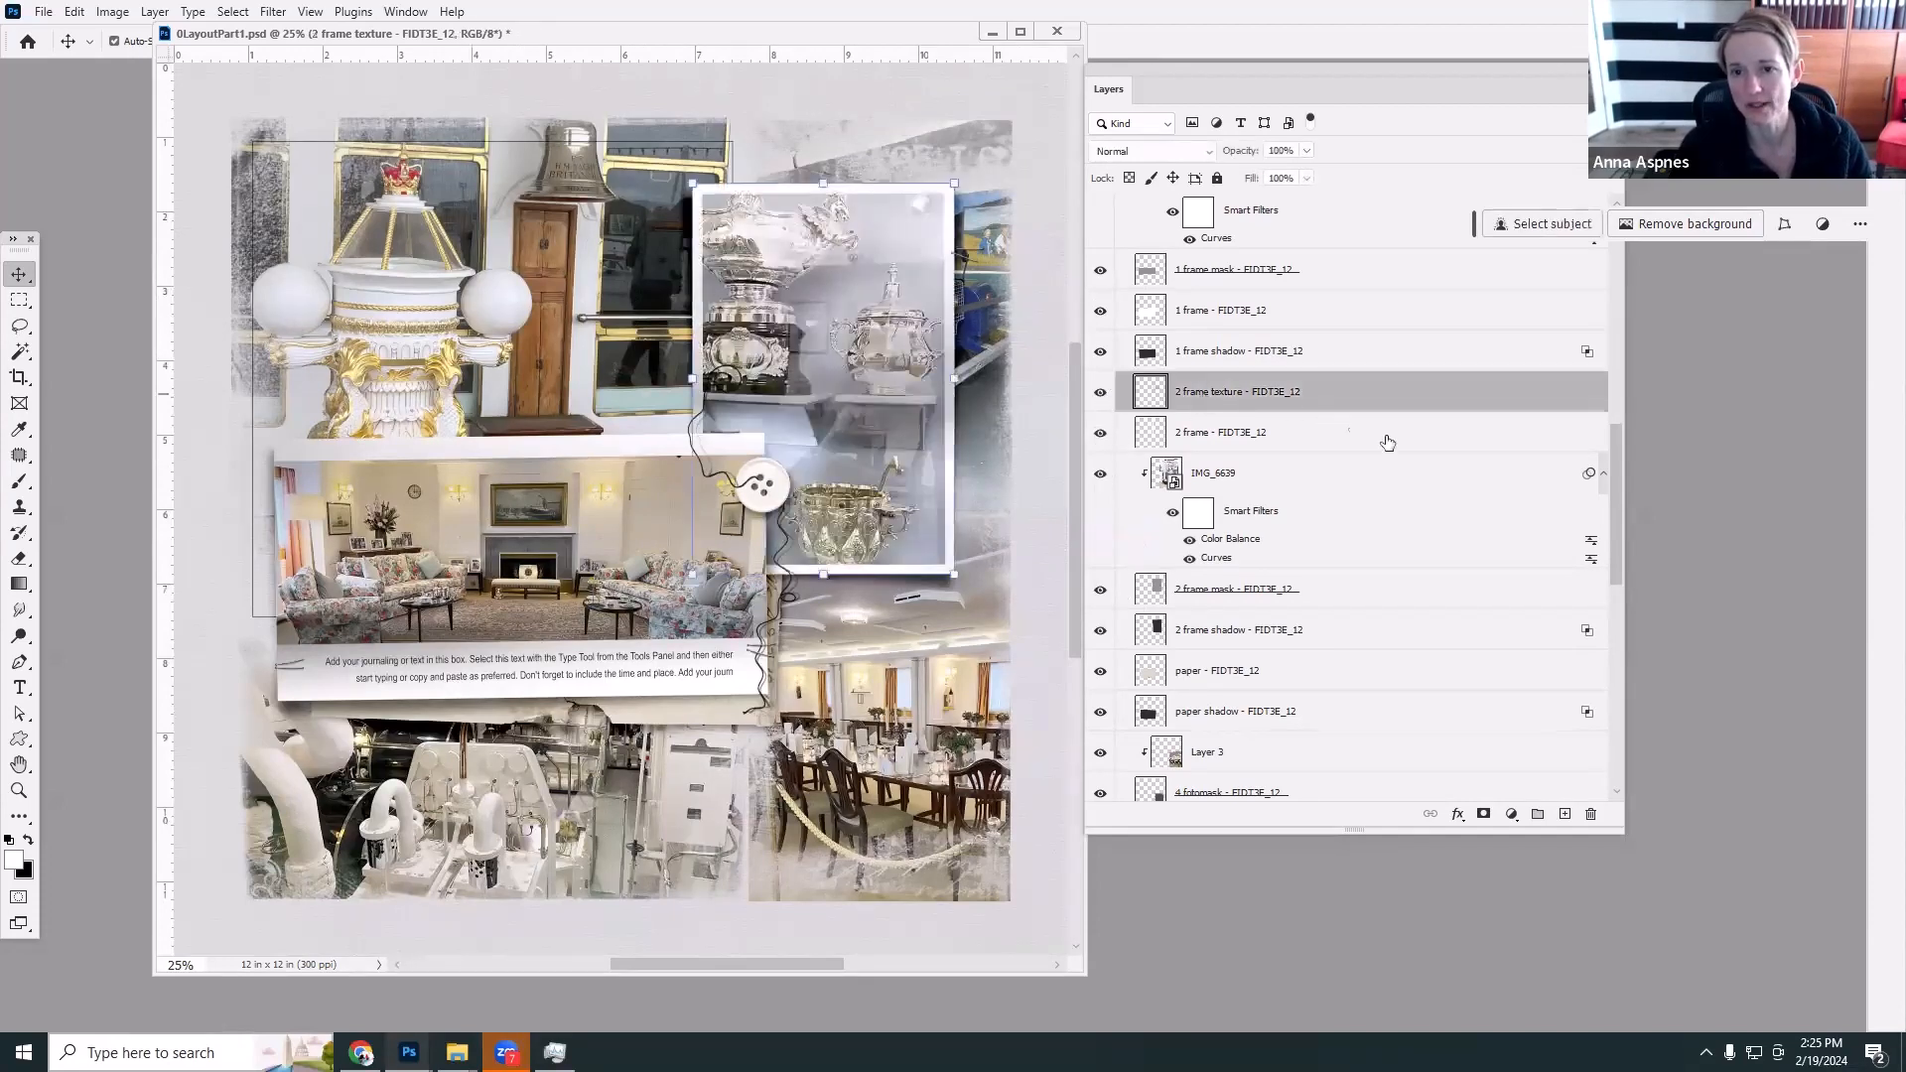
left_click(1218, 619, "shift")
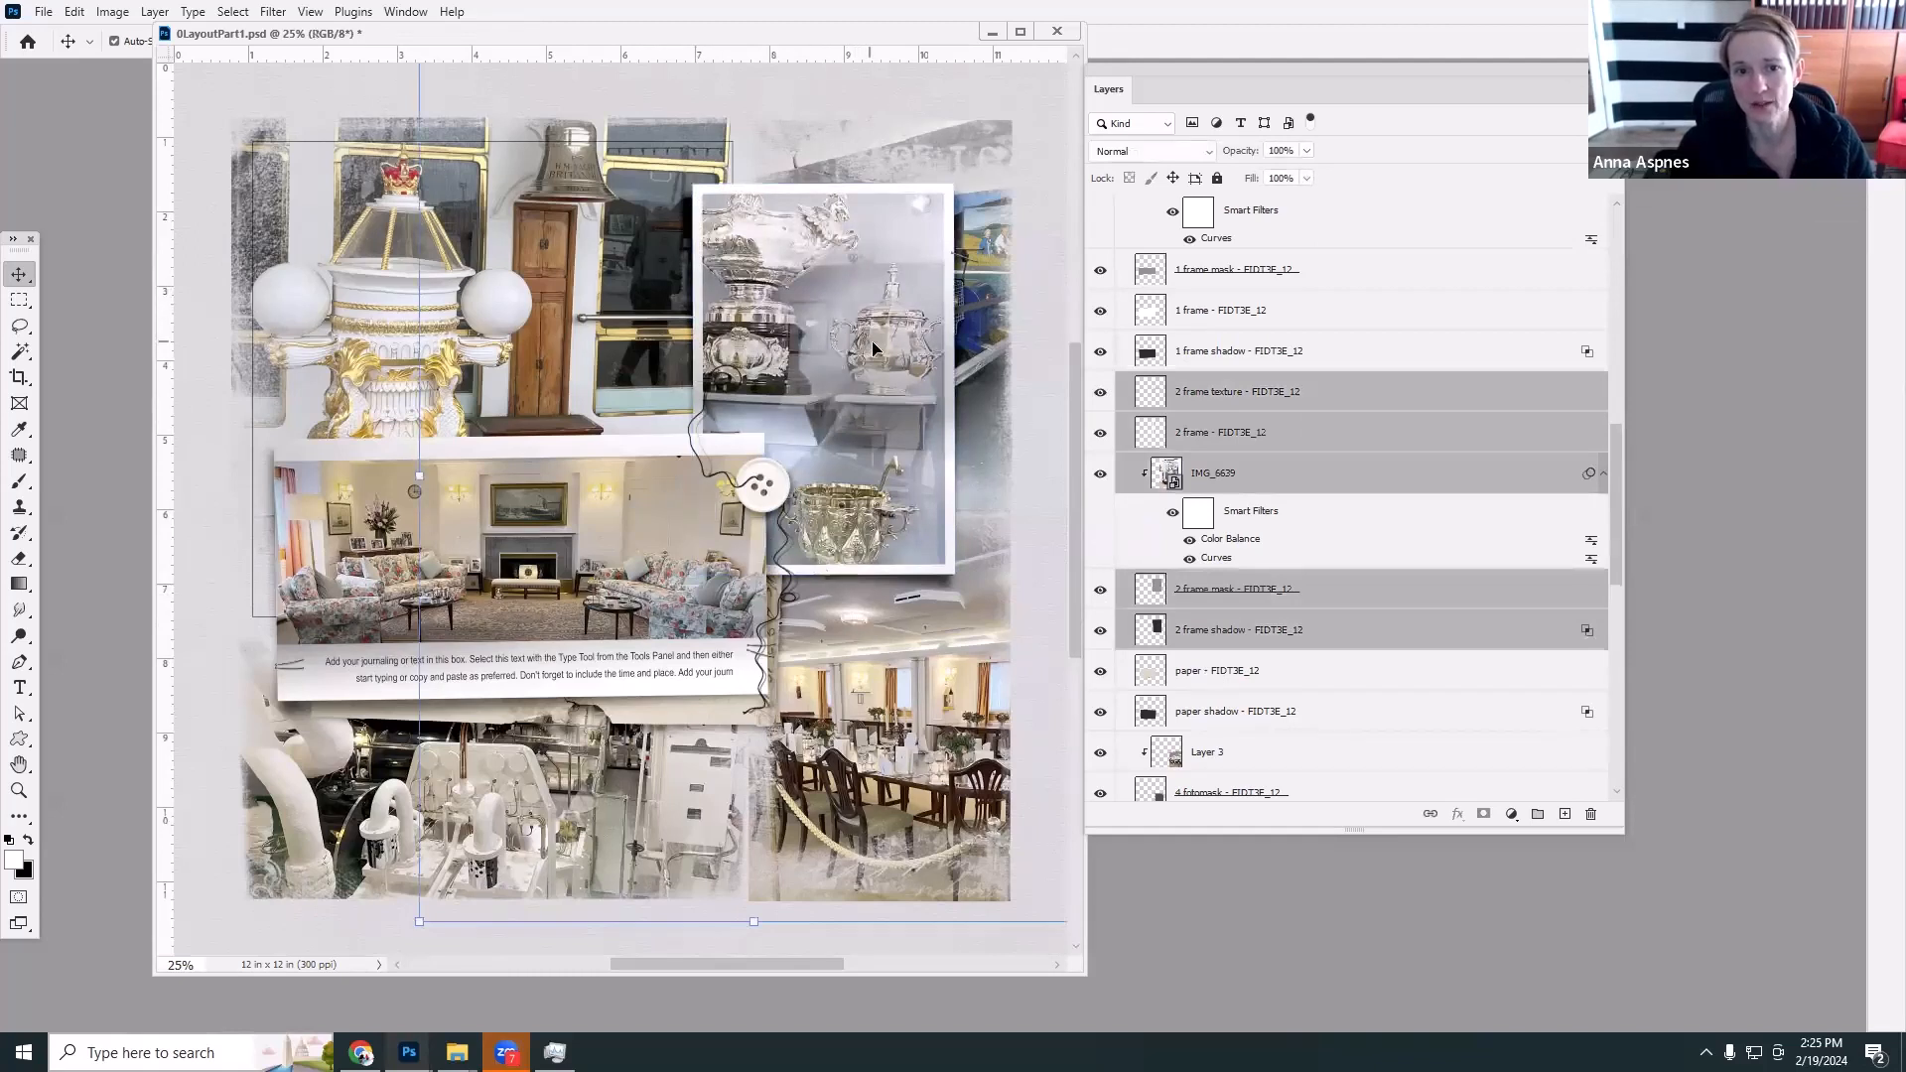
left_click_drag(873, 347, 797, 289)
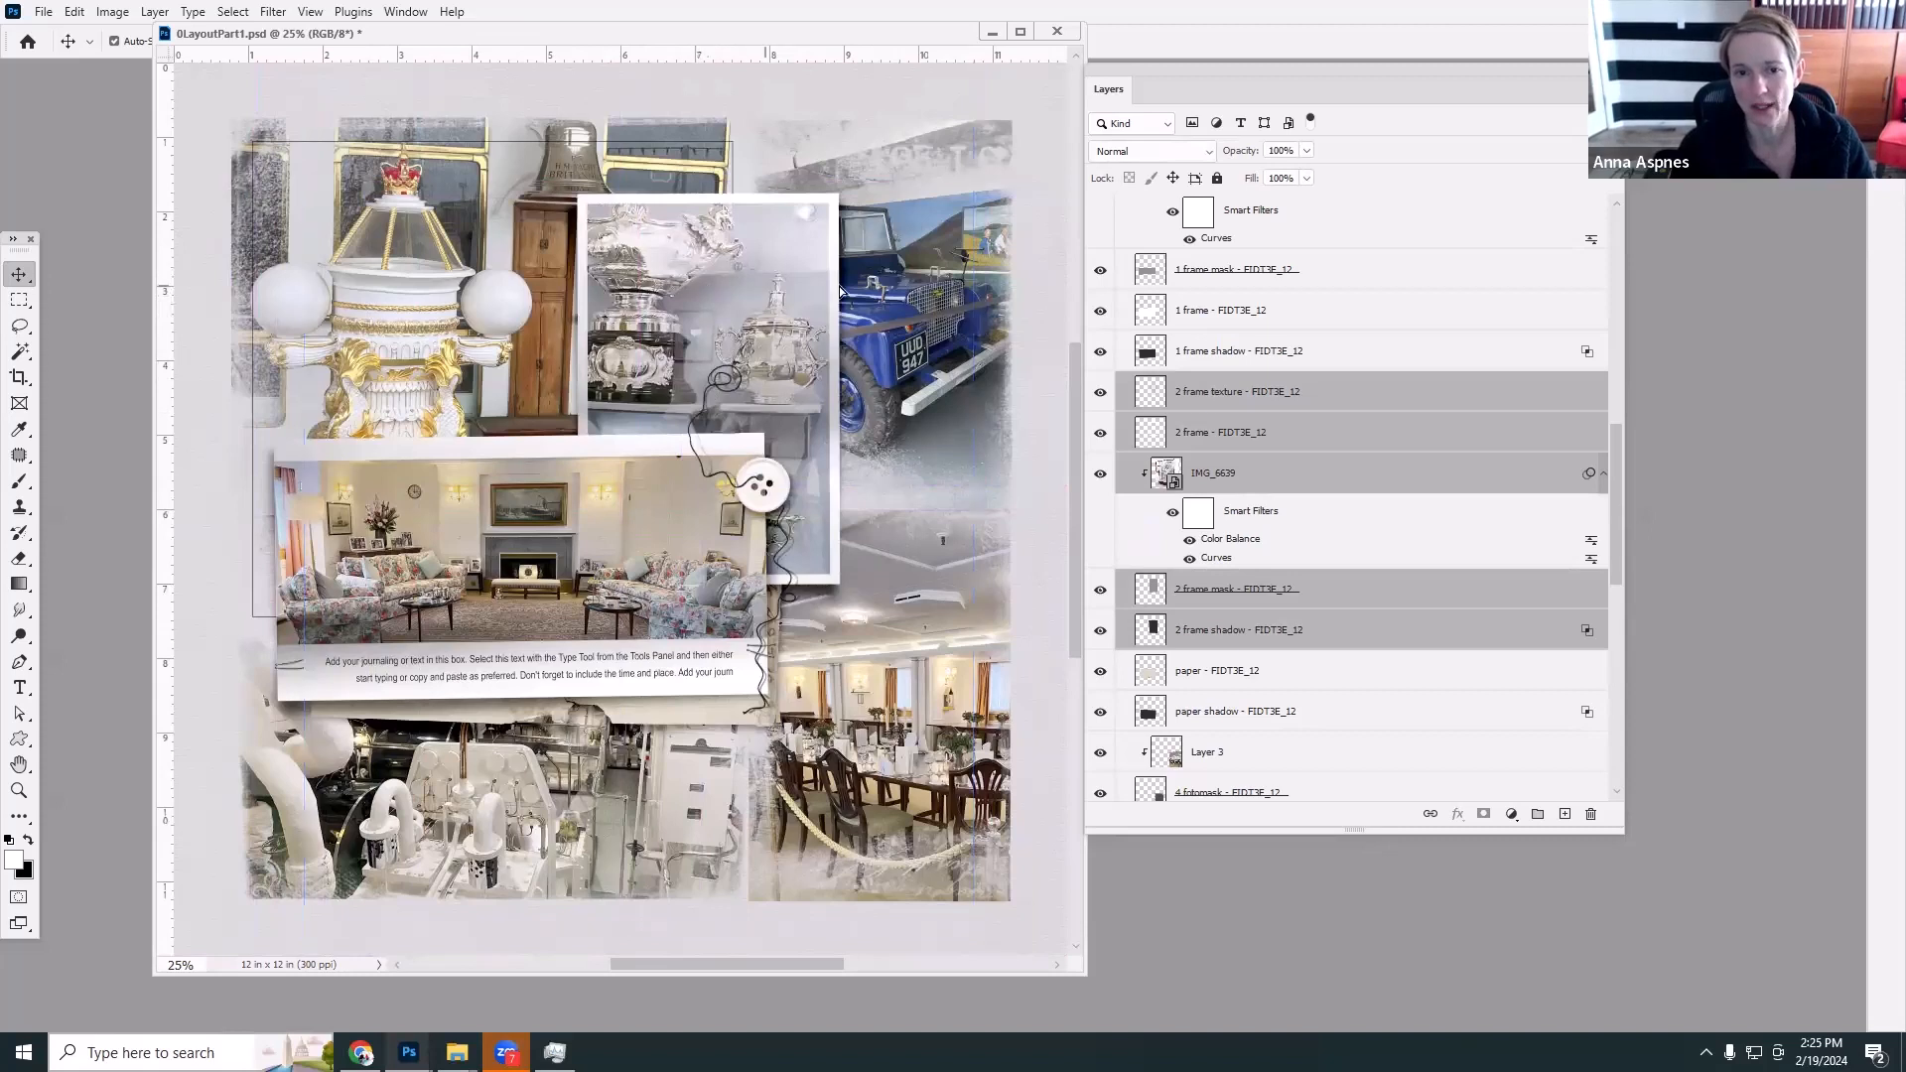
mouse_move(713, 286)
left_mouse_down()
mouse_move(844, 301)
mouse_move(715, 279)
left_mouse_up()
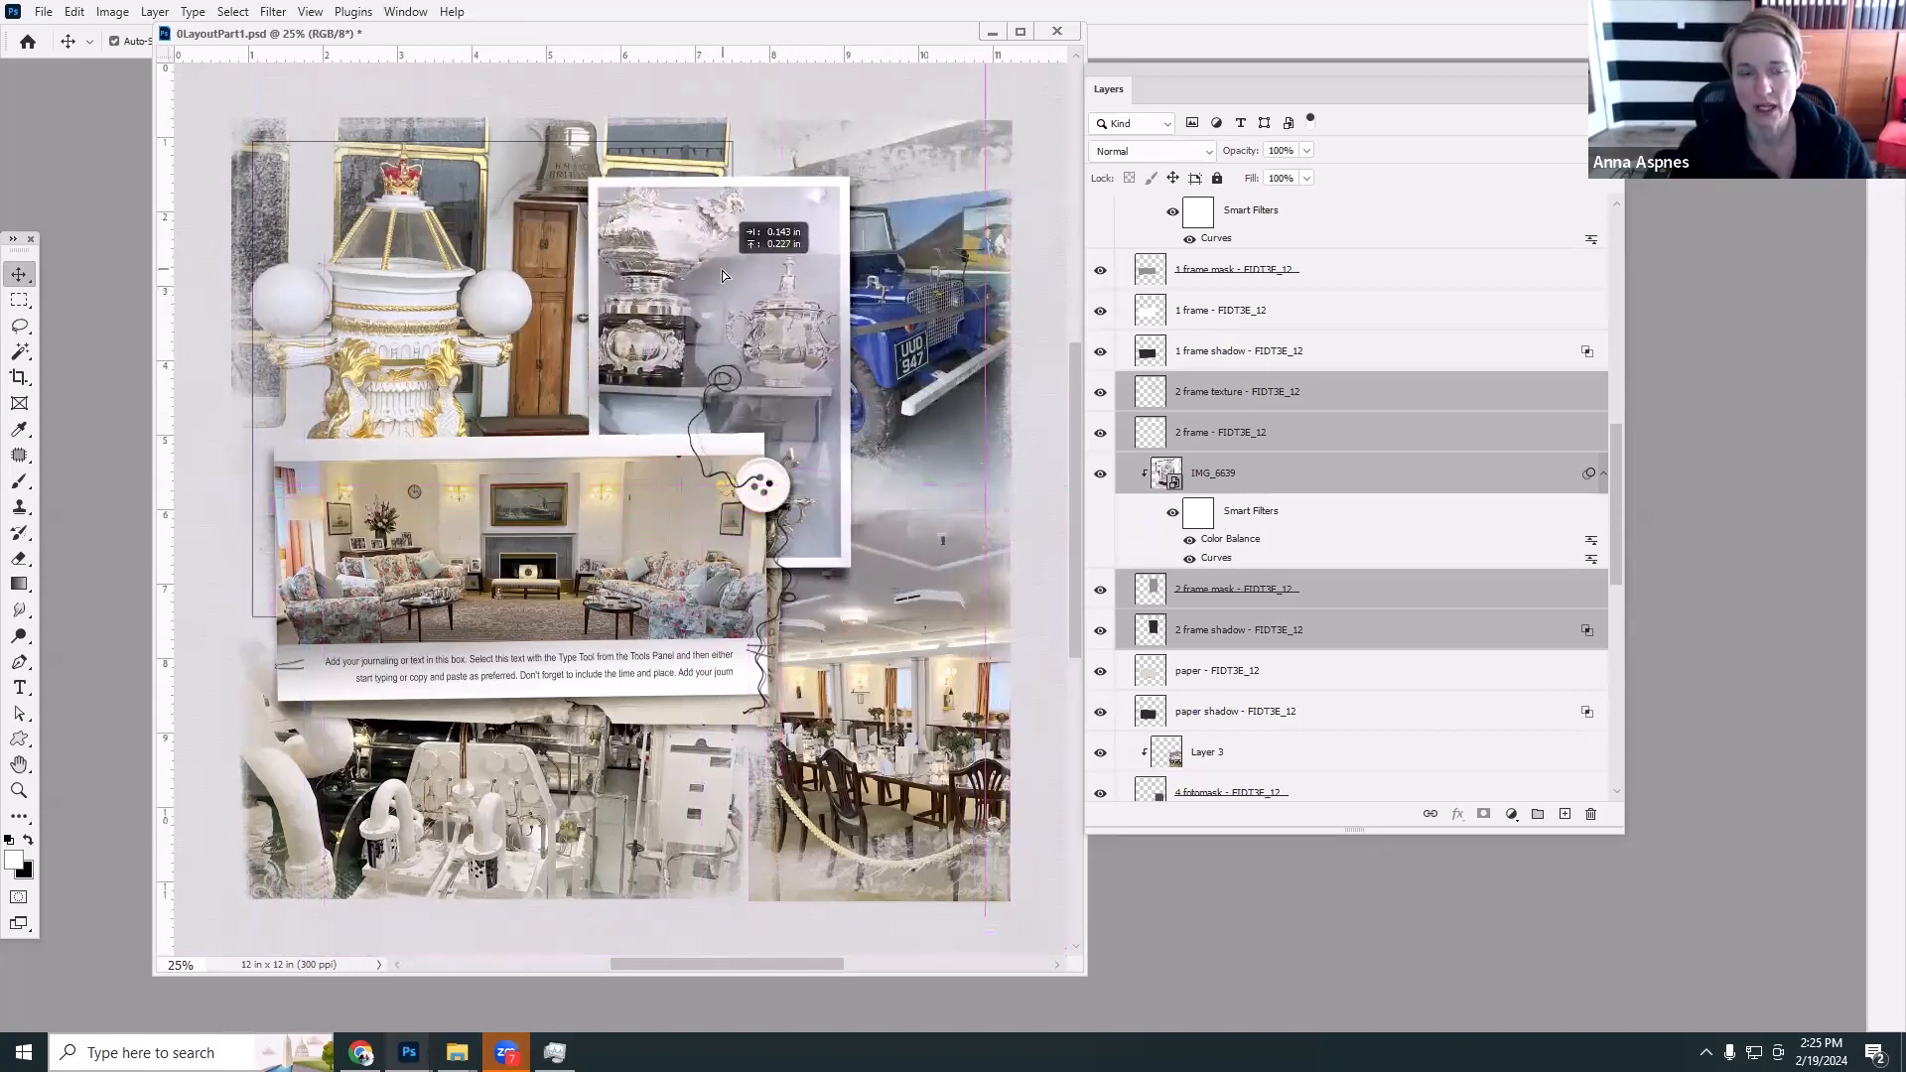
Cut the staple over the blue vehicle photo out of the staples layer and paste it onto its own layer.
left_click(968, 264)
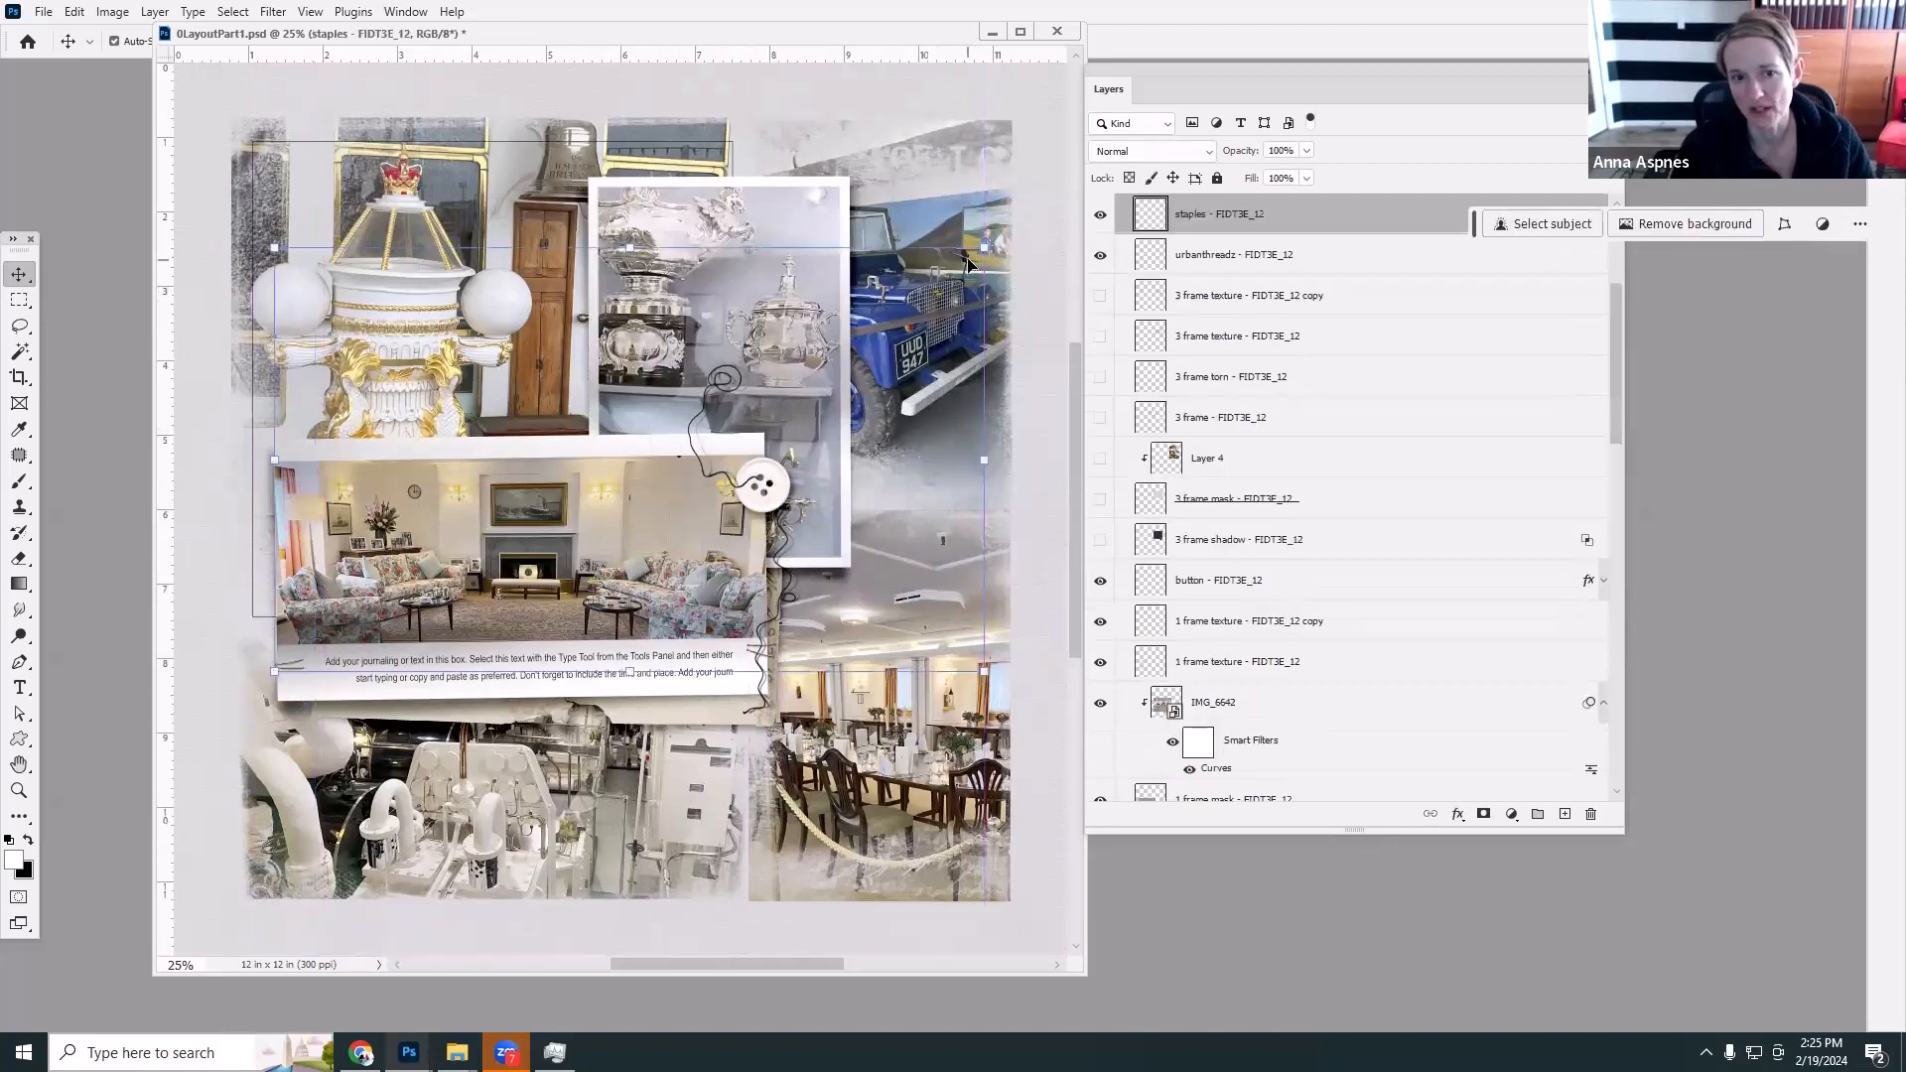
left_click(20, 301)
left_click_drag(896, 190, 1022, 313)
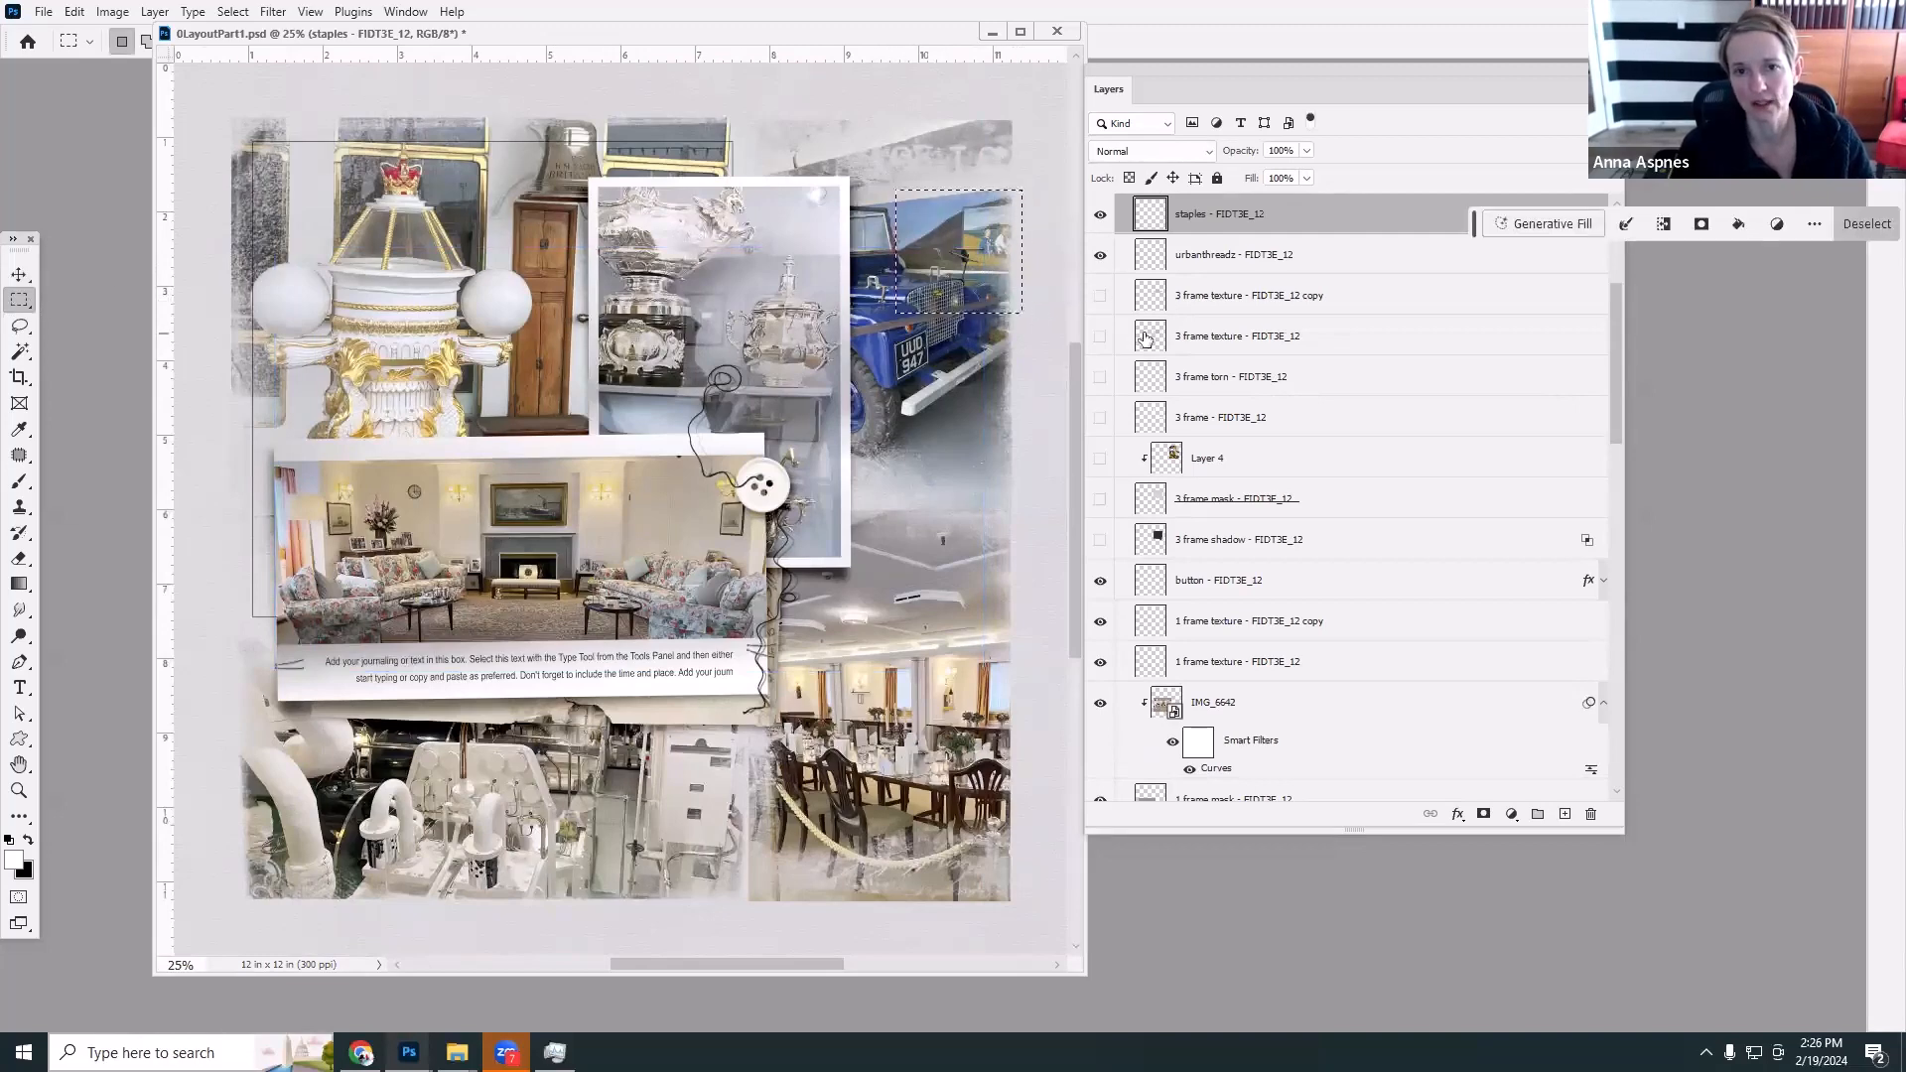
left_click(74, 12)
left_click(90, 132)
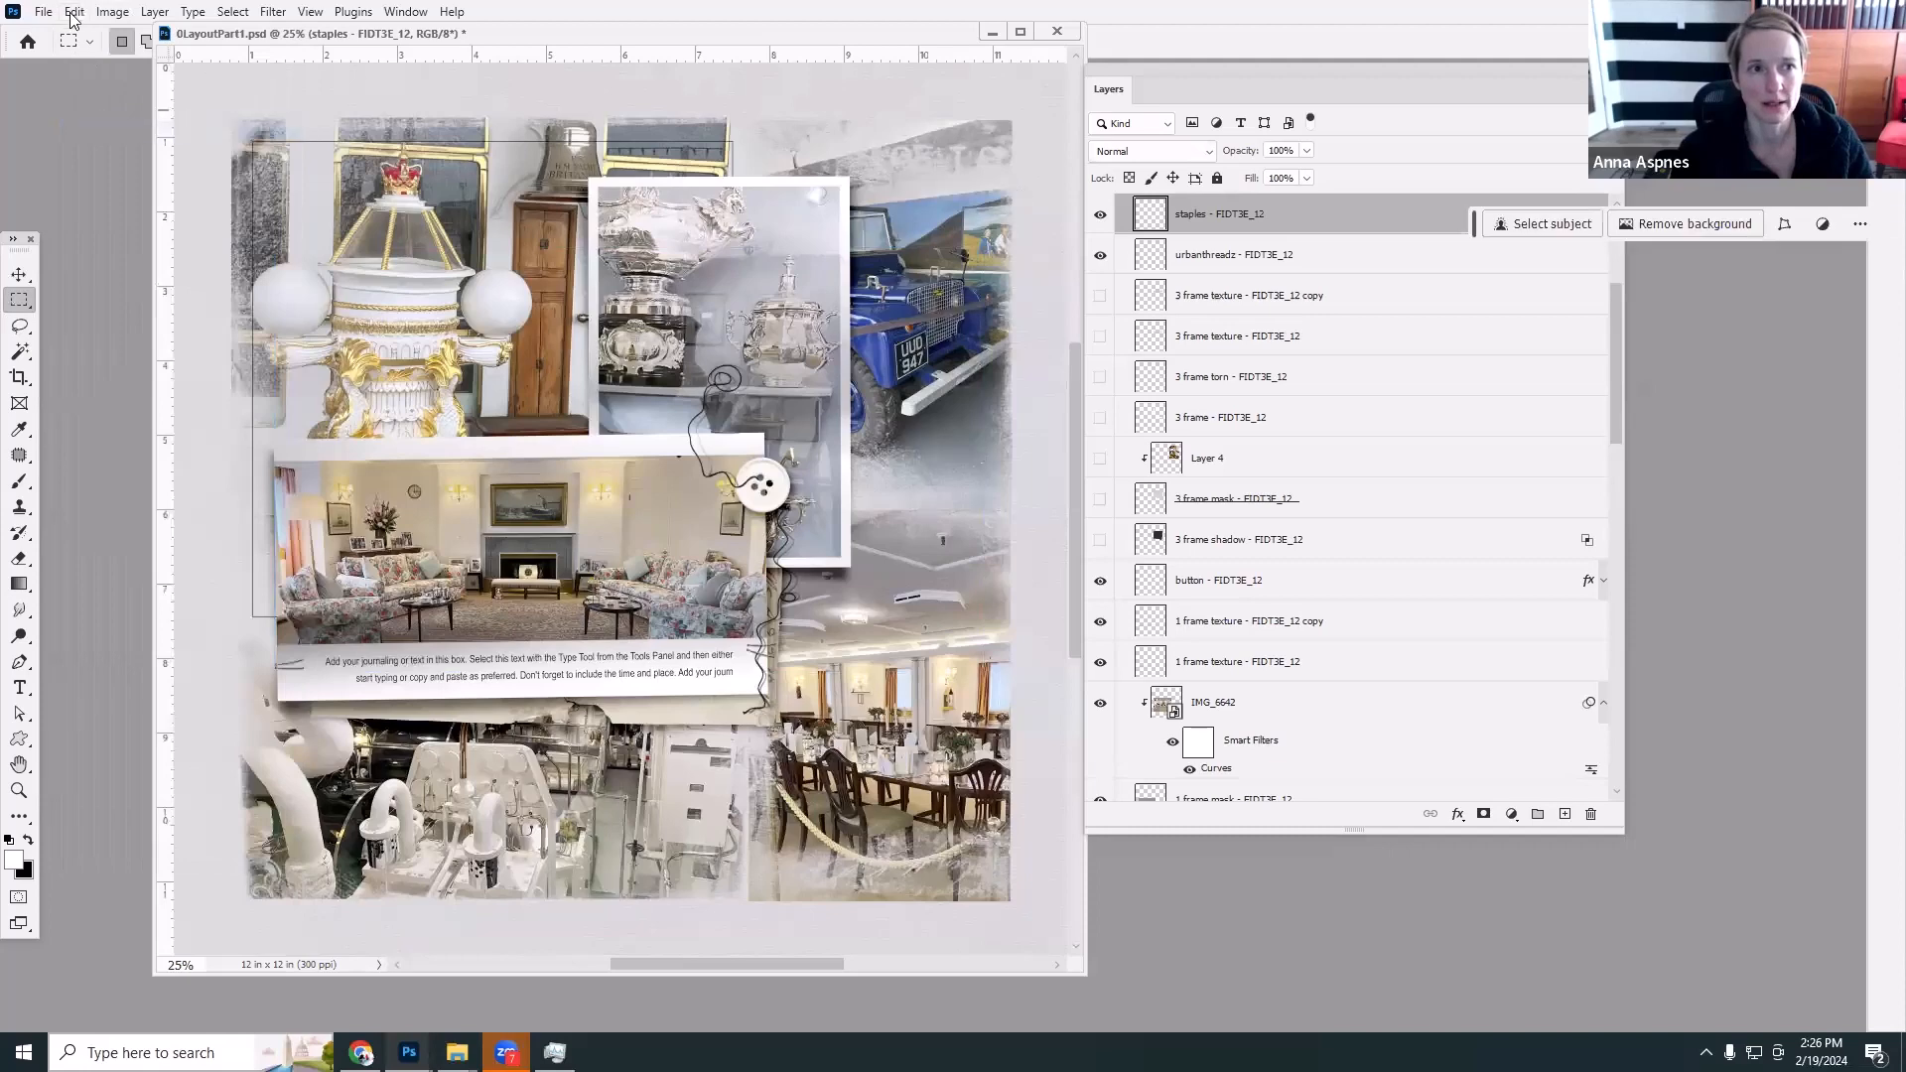
left_click(75, 12)
left_click(92, 187)
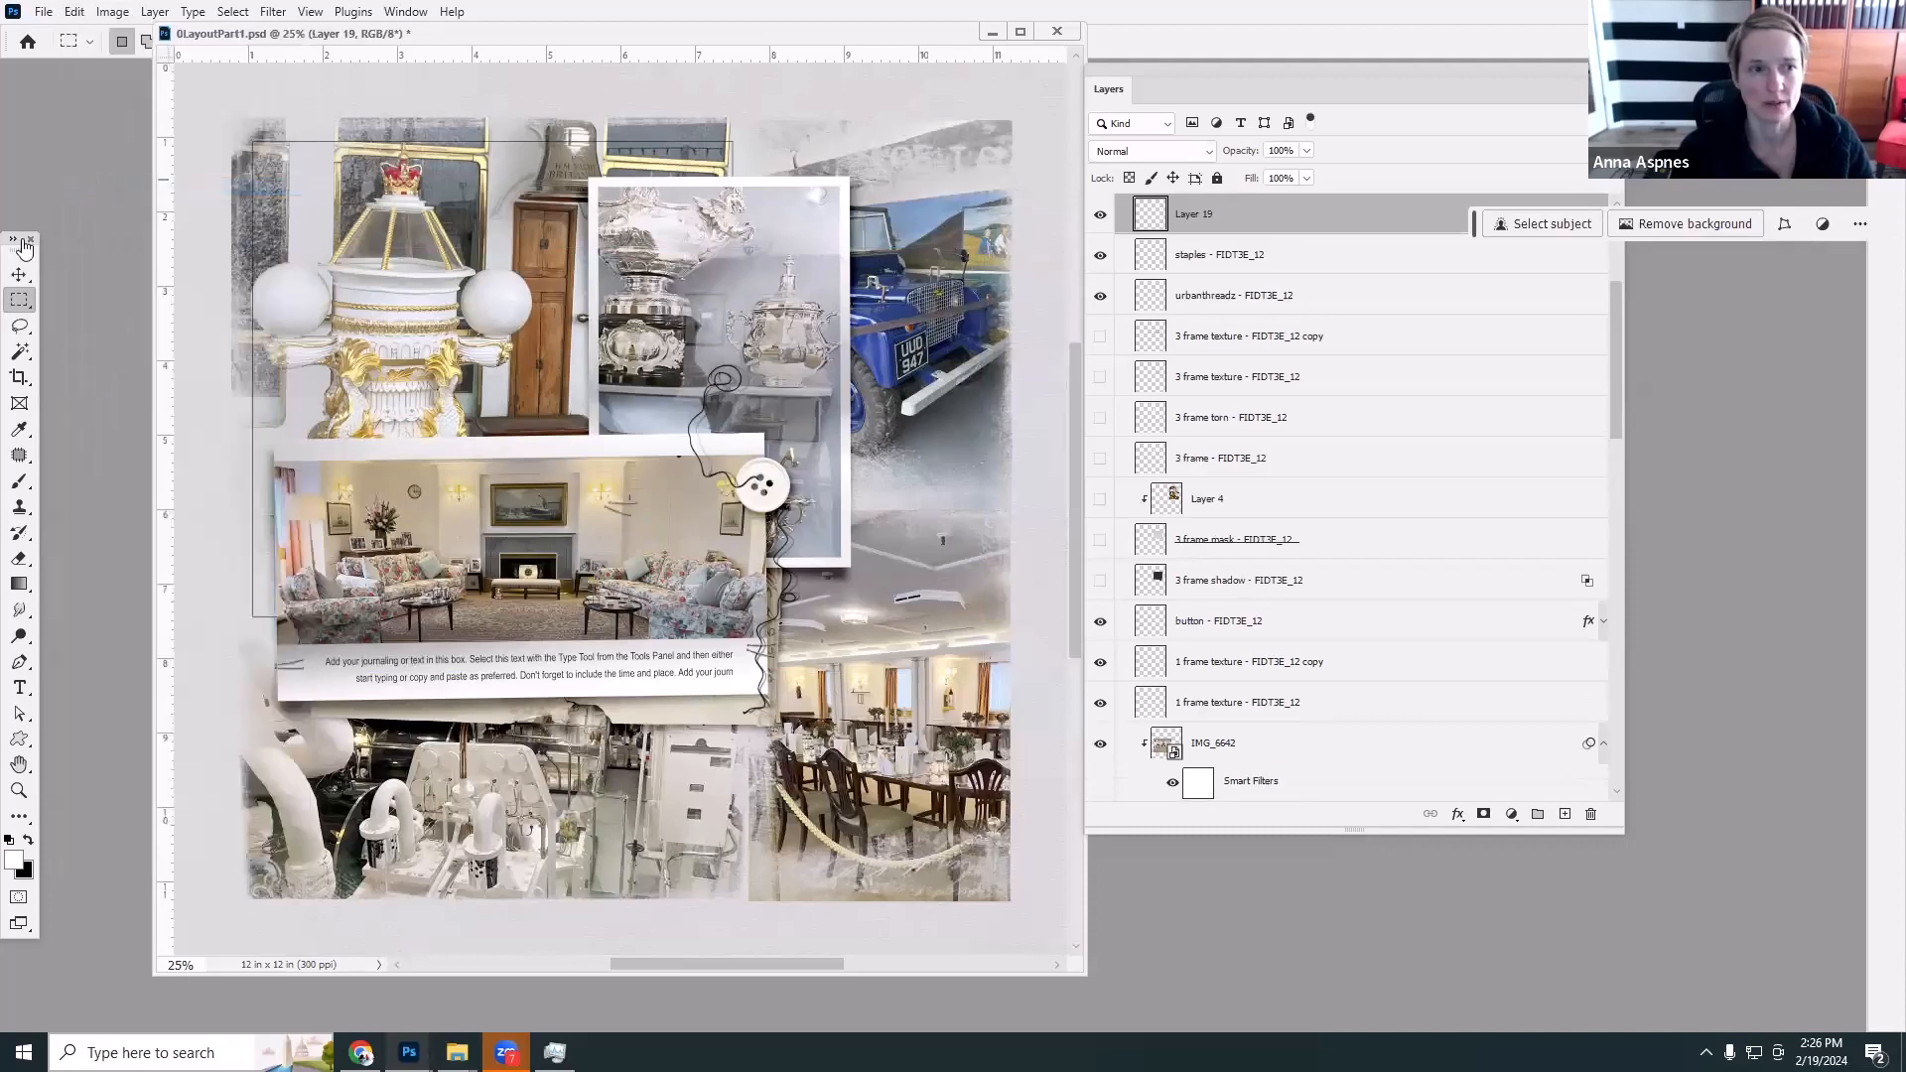
Turn off Auto-Select and move the pasted staple onto the upper-right corner of the IMG_6639 photo frame.
left_click(21, 271)
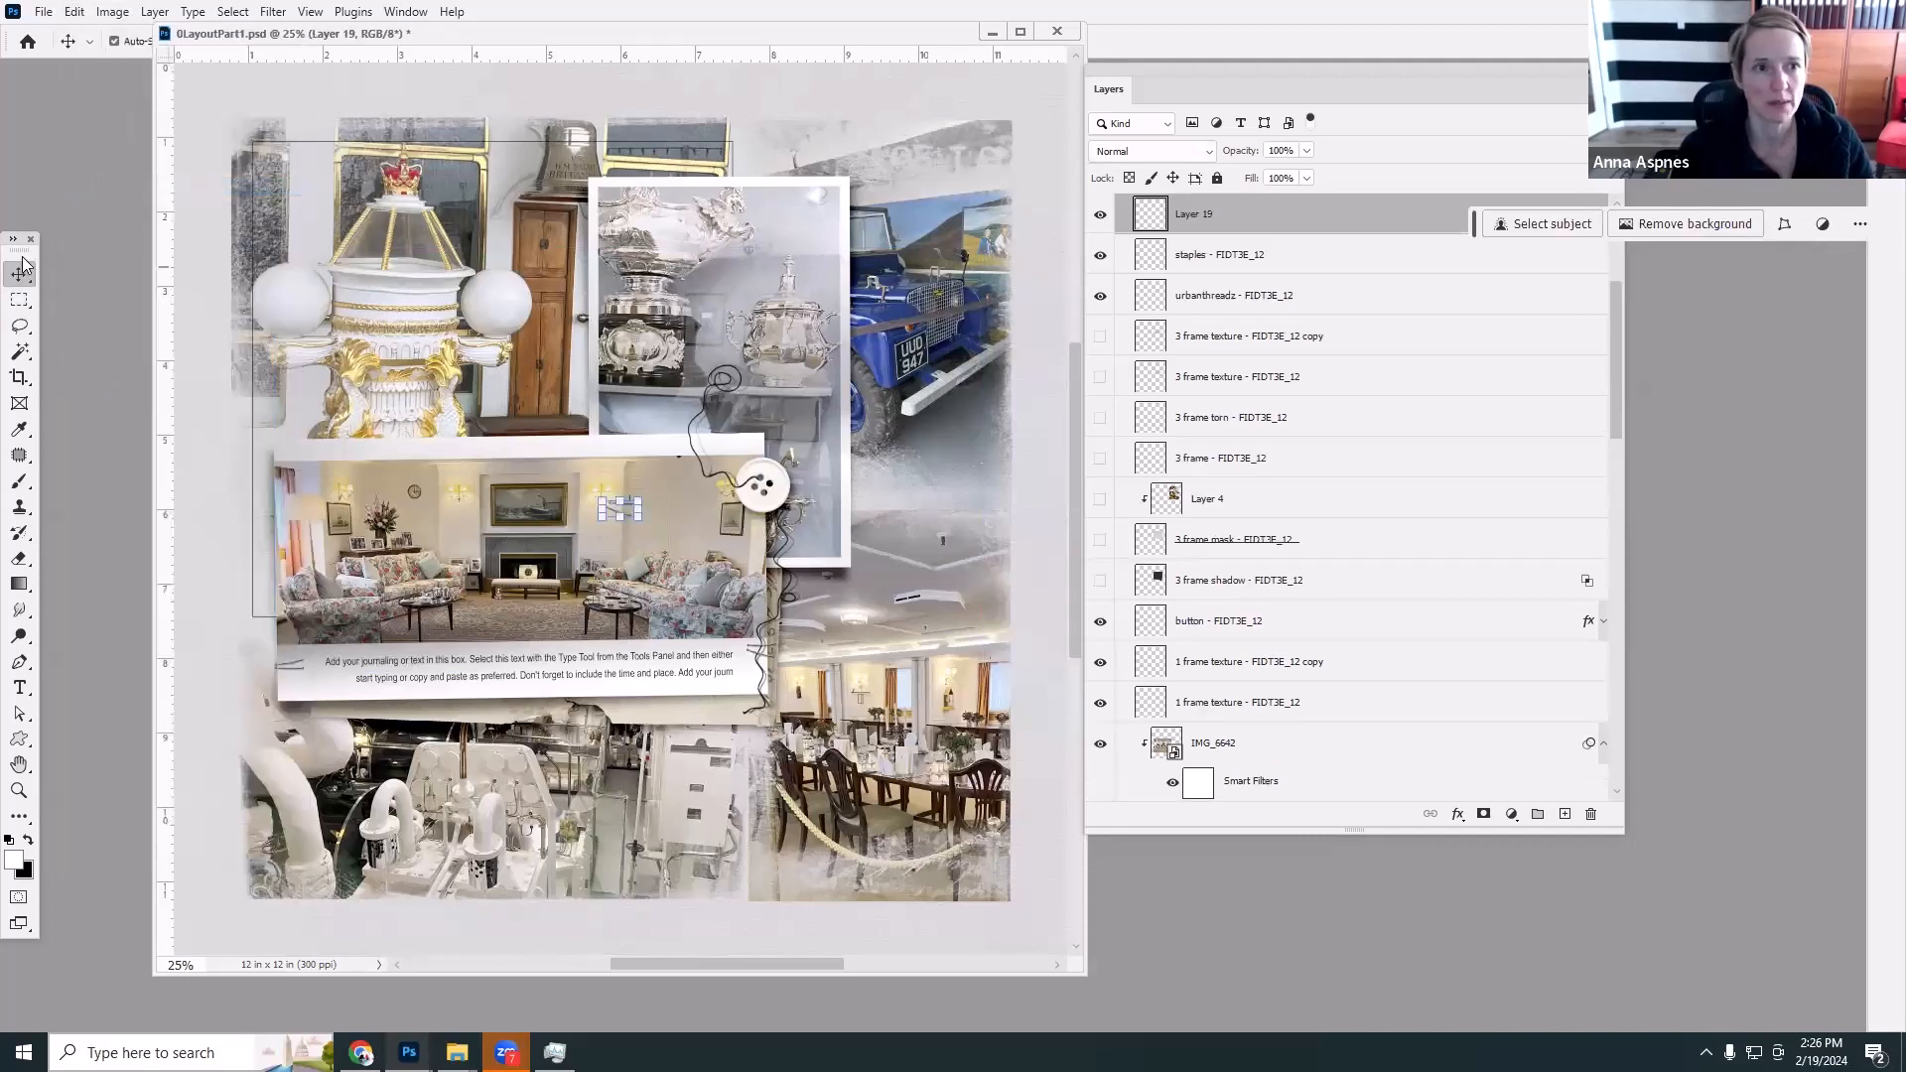
left_click(115, 40)
left_click_drag(716, 504, 992, 228)
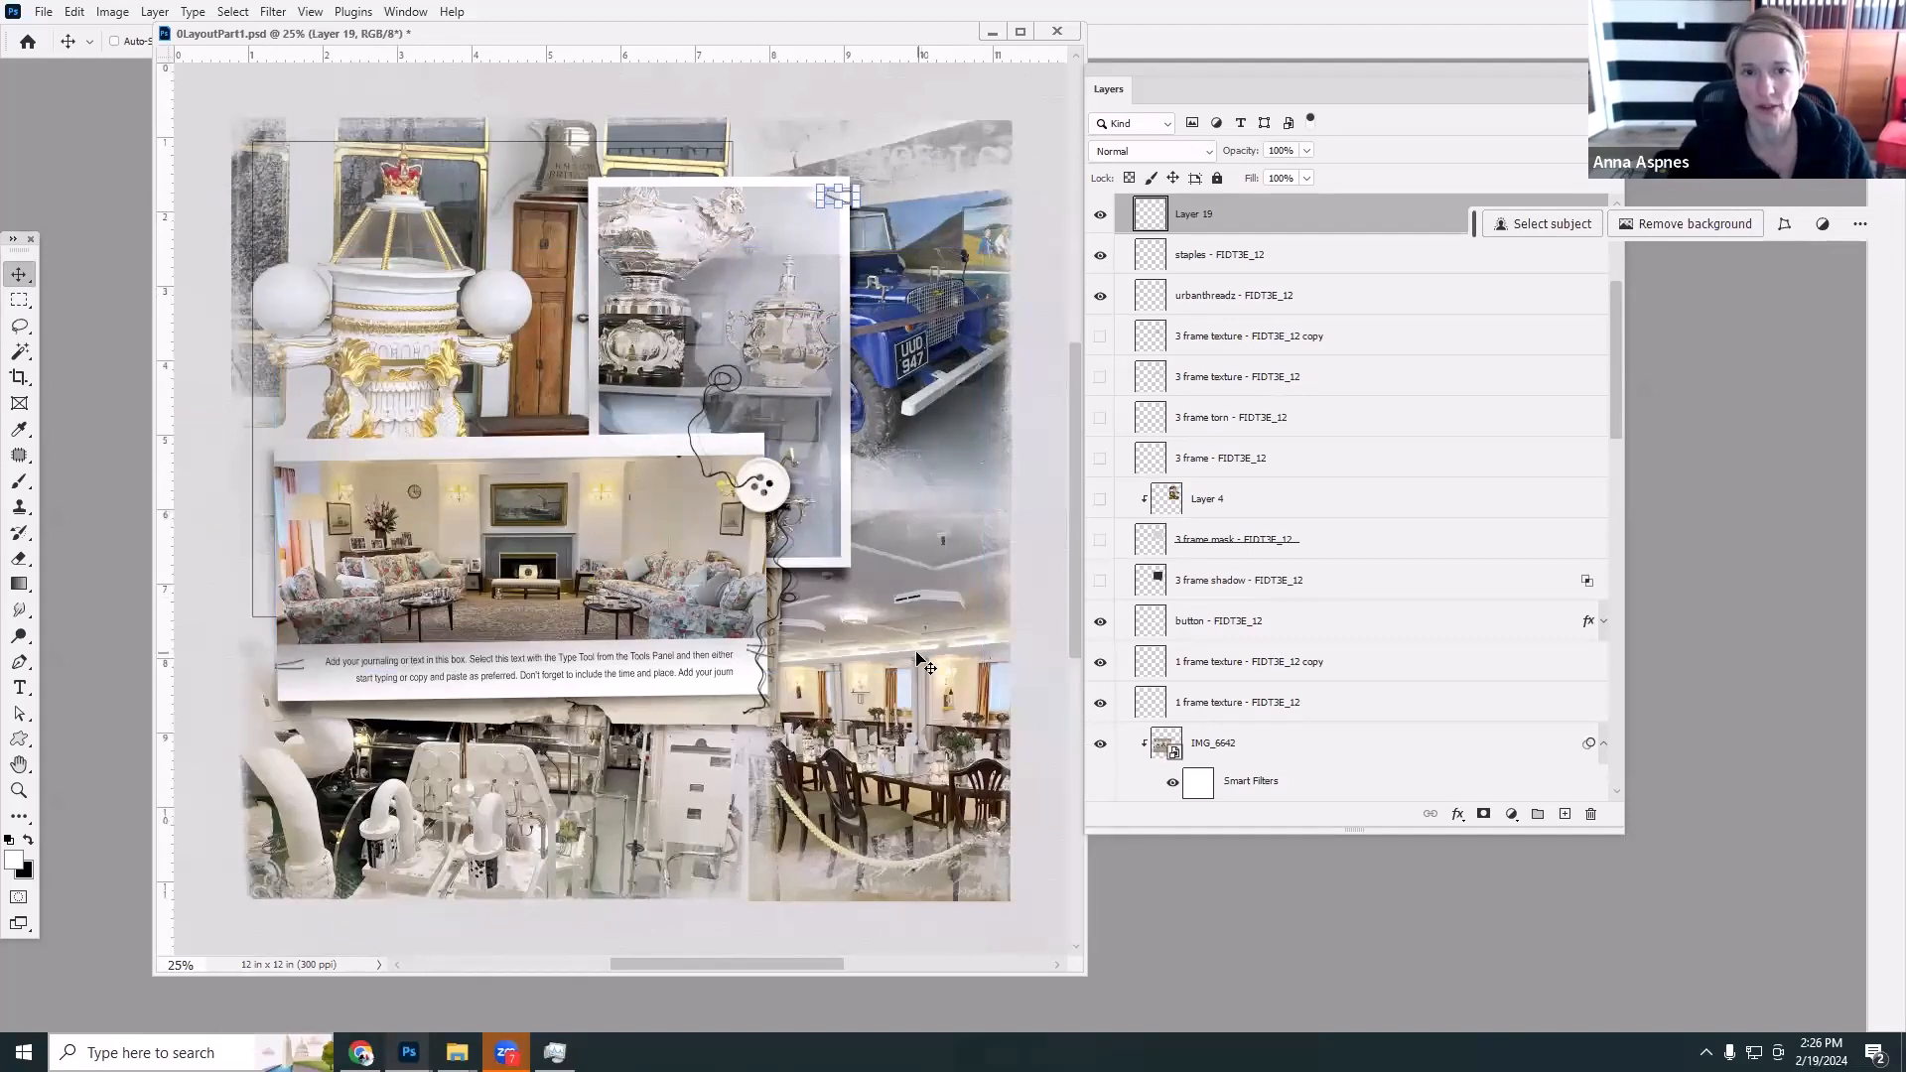
Hide the 1 FIDT3E-12 All photos group, show the 2 FIDT3E-12 All Art group and look through its layers.
left_click_drag(1616, 431, 1620, 323)
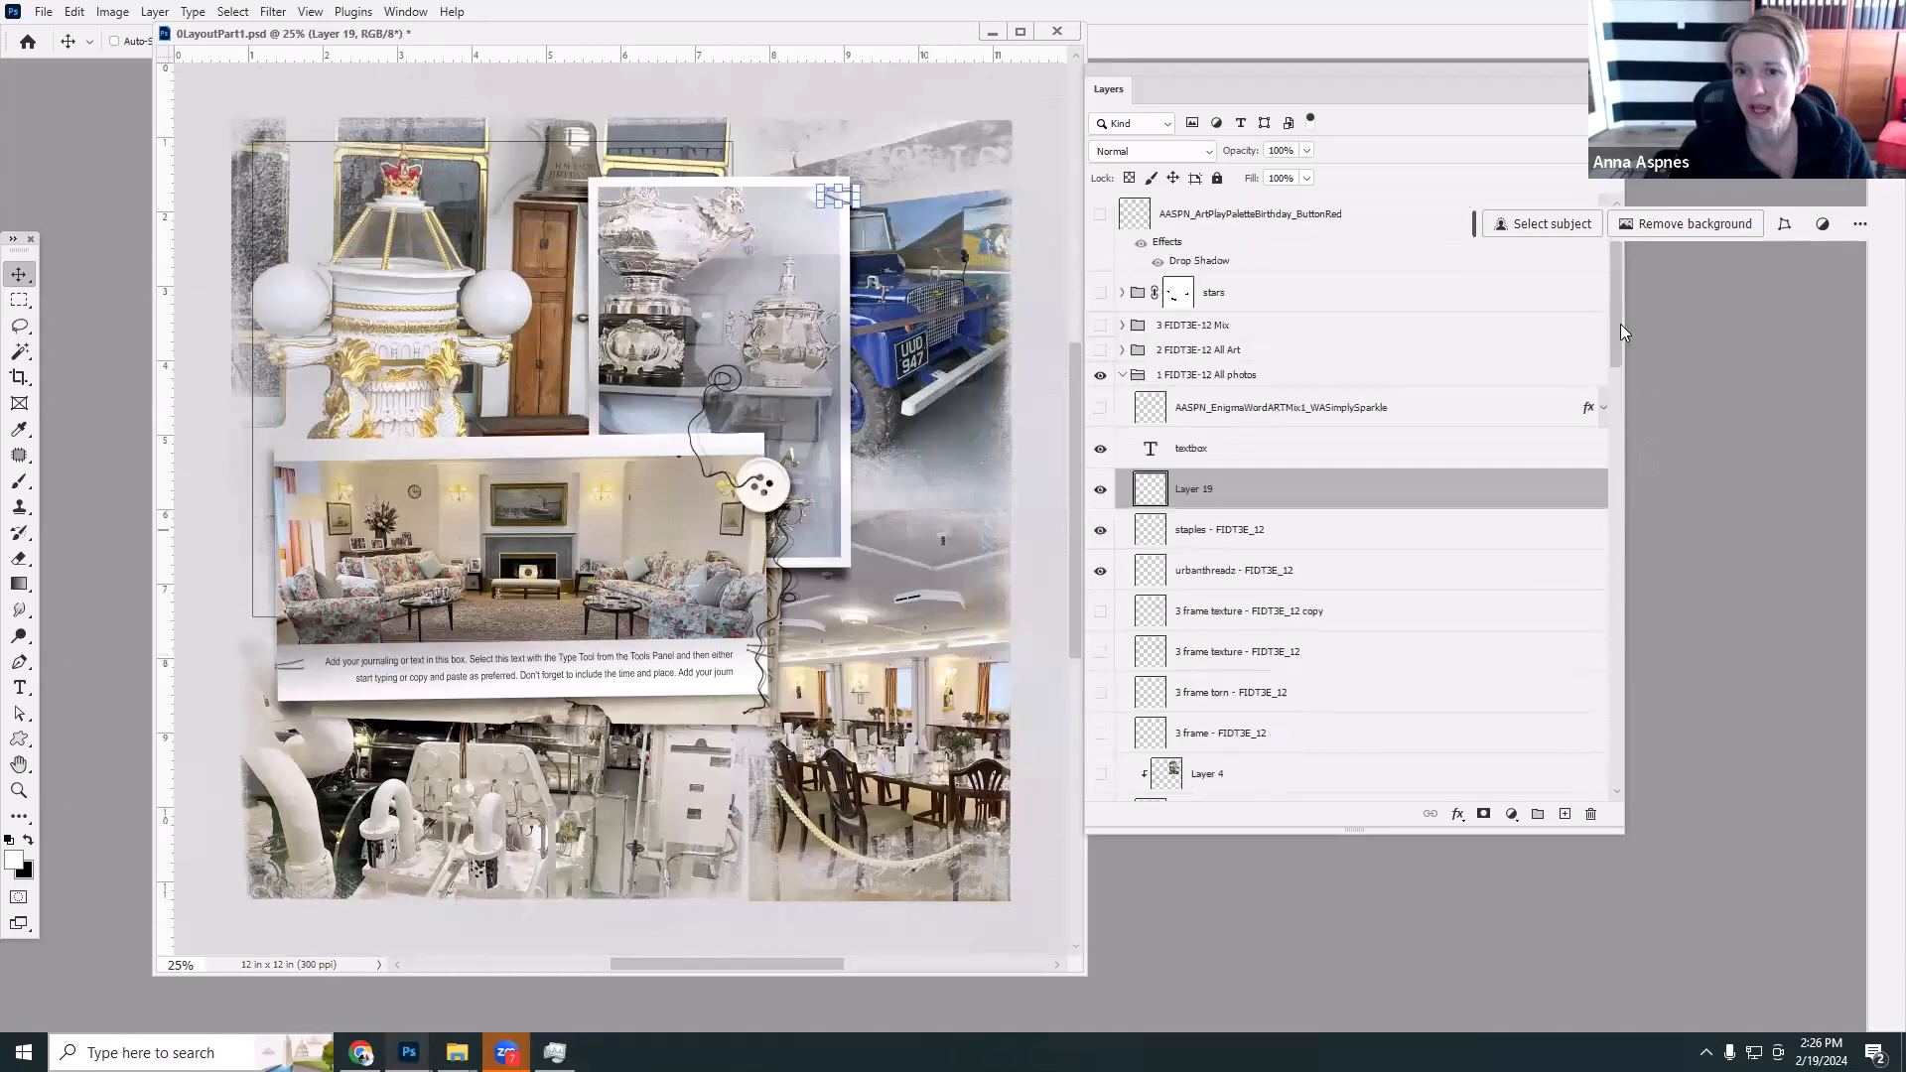
left_click(1100, 375)
left_click(1100, 350)
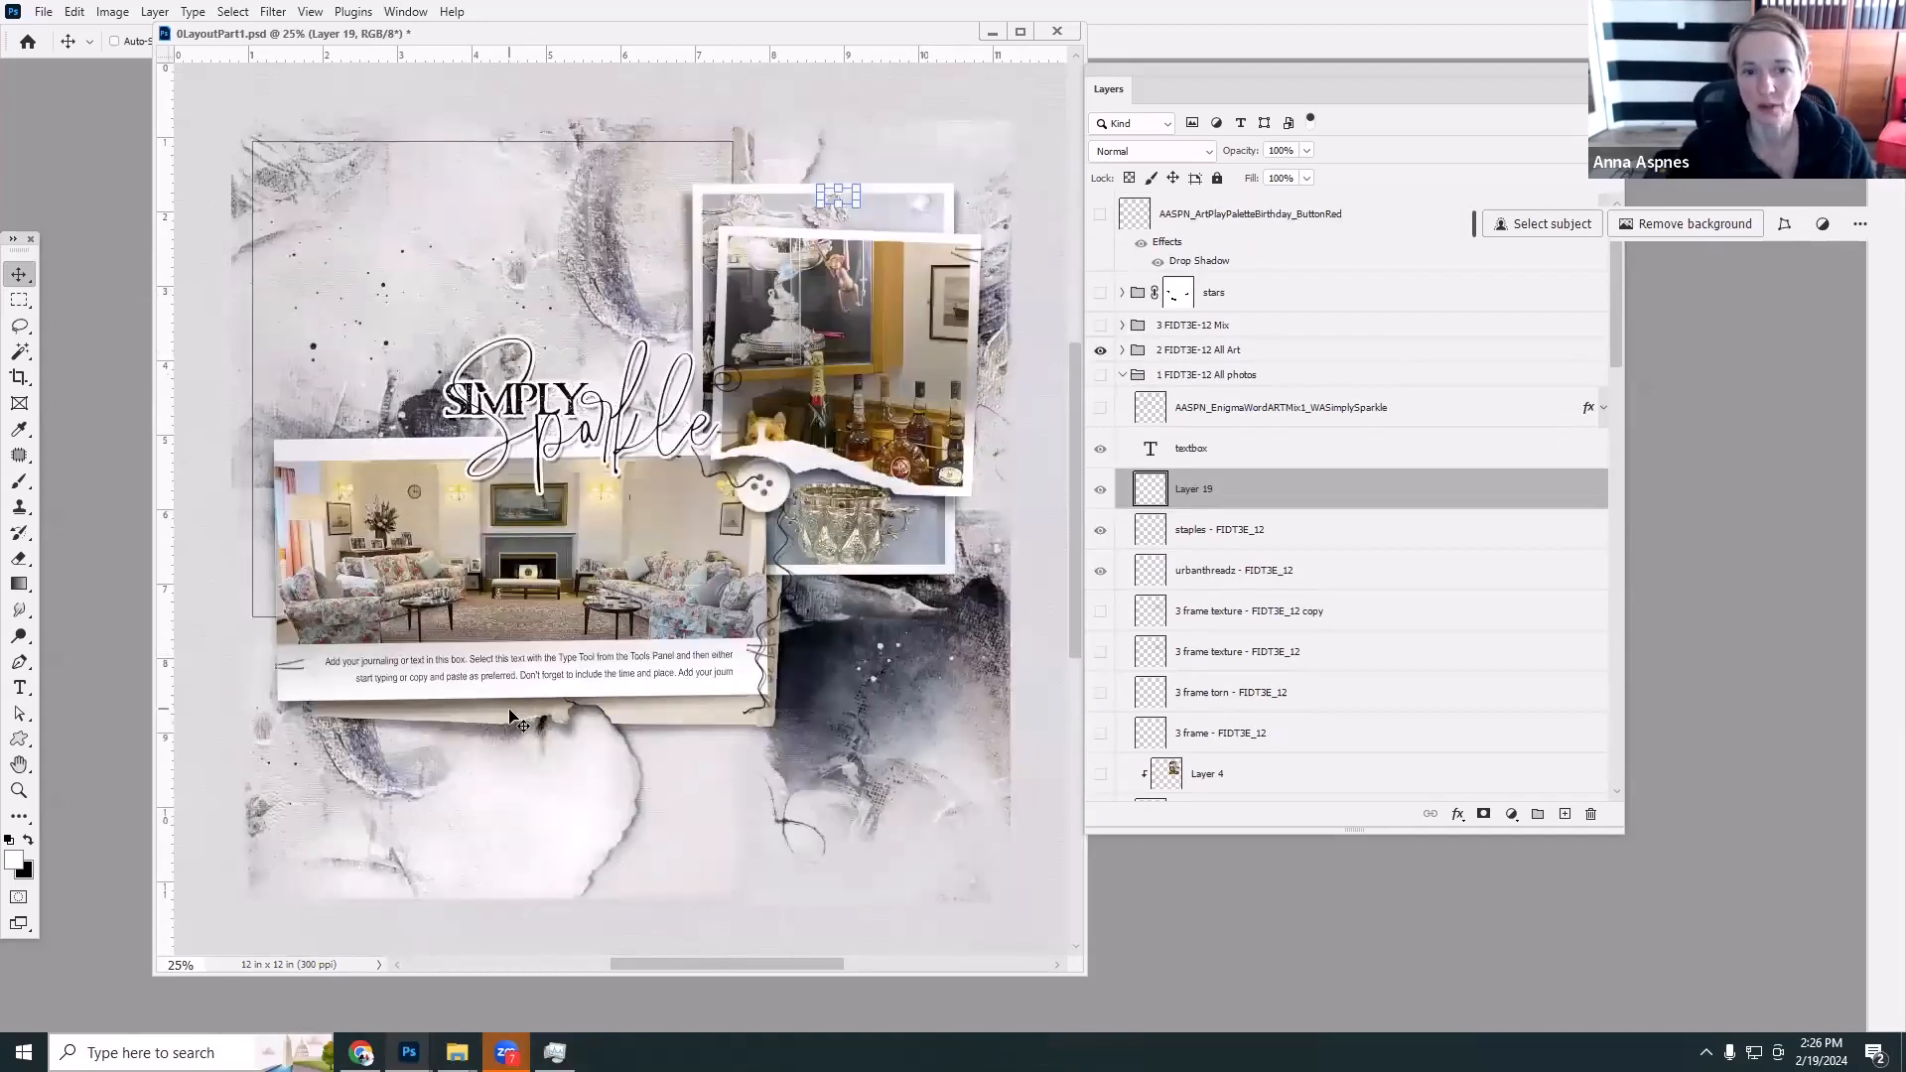
left_click(1122, 350)
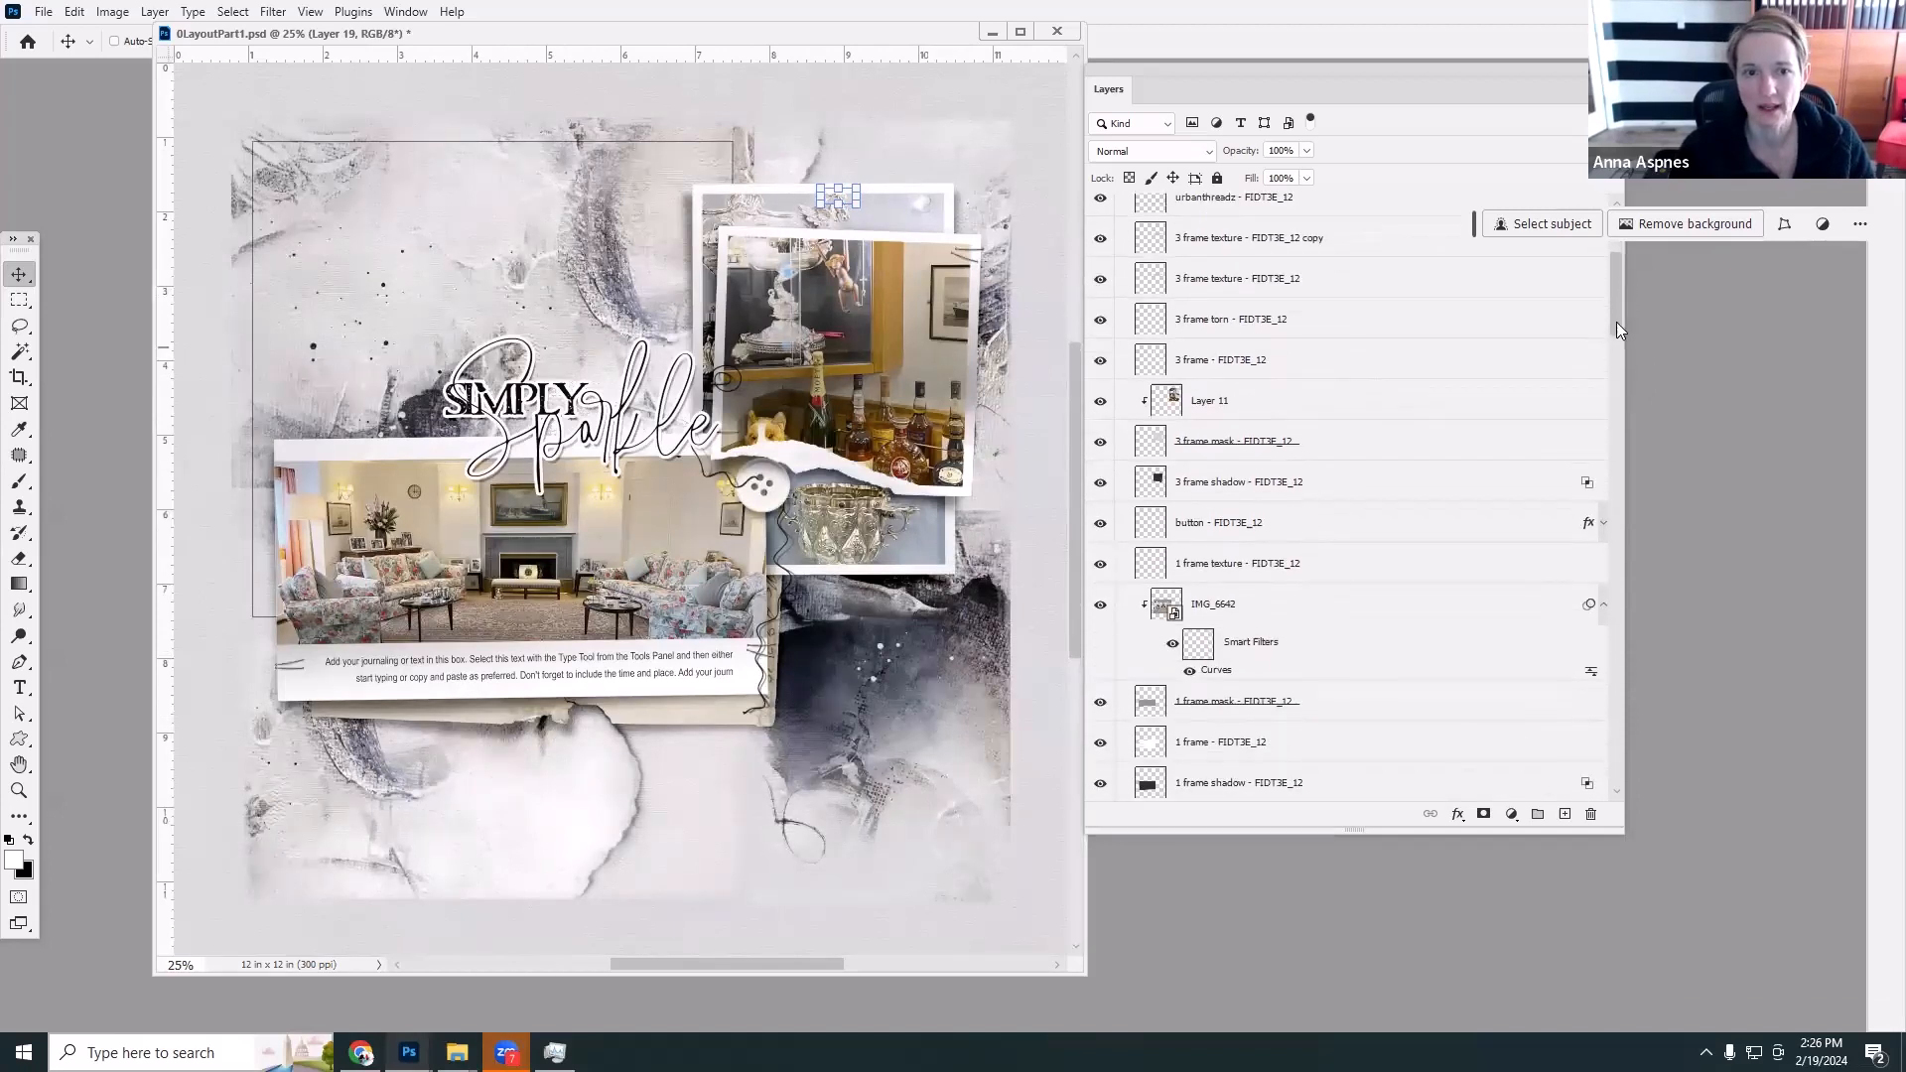
left_click_drag(1616, 321, 1628, 260)
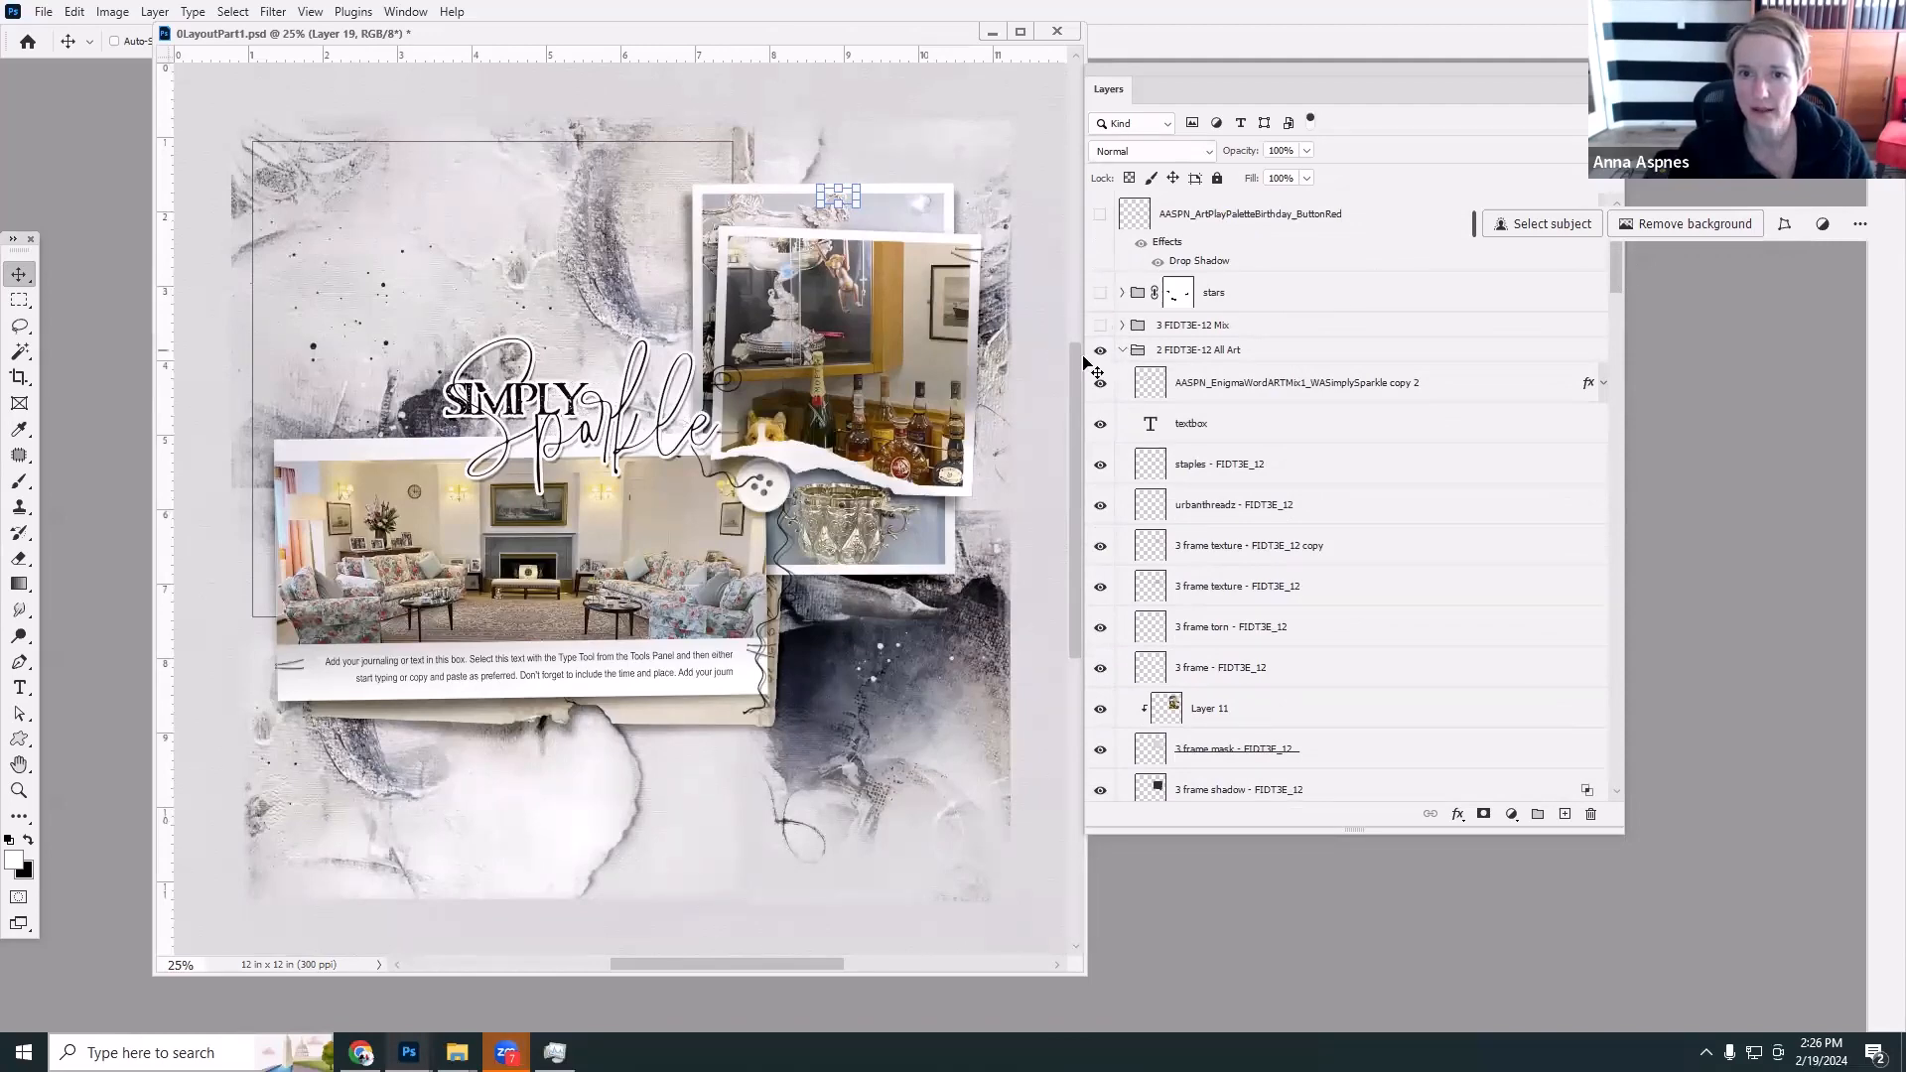
left_click(845, 466, "ctrl")
Compare the All photos and All Art versions by toggling both groups' visibility, leaving only 2 FIDT3E-12 All Art shown.
left_click(1100, 375)
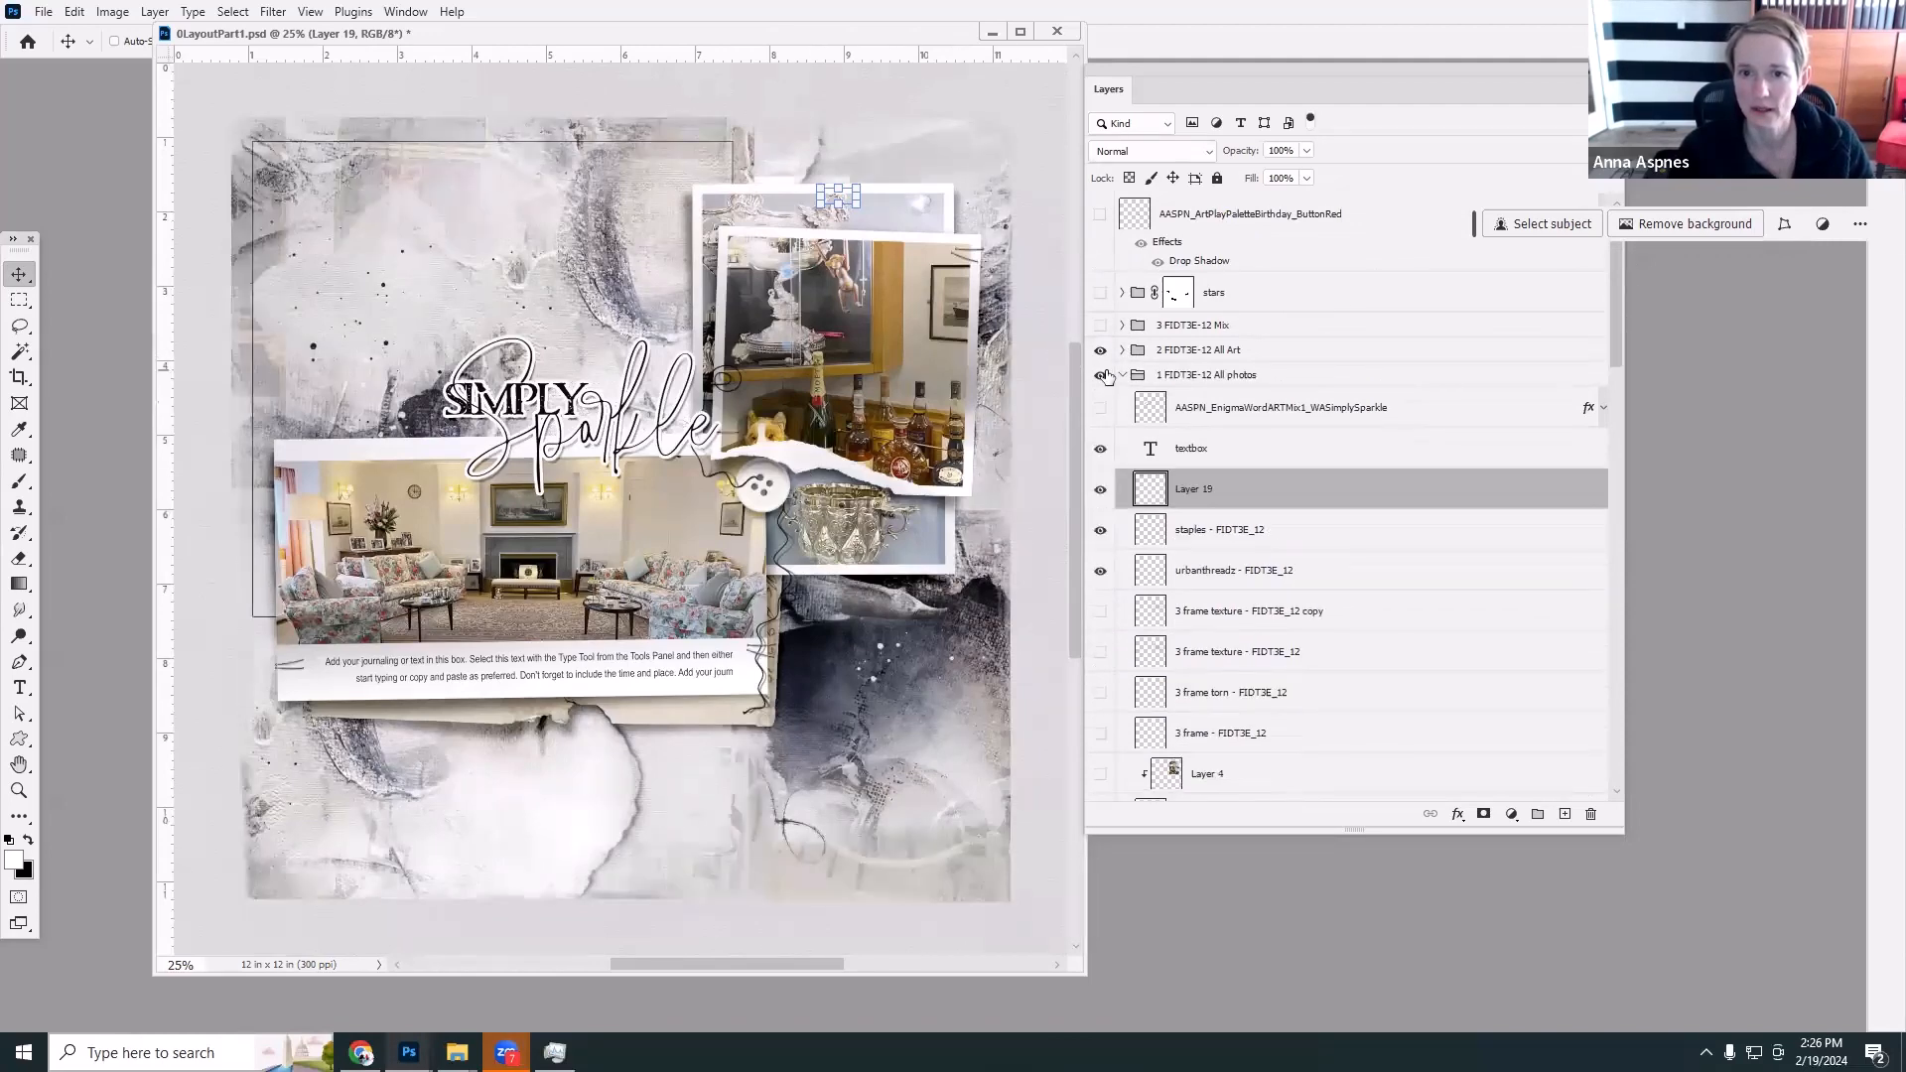
left_click(1100, 375)
left_click(1101, 376)
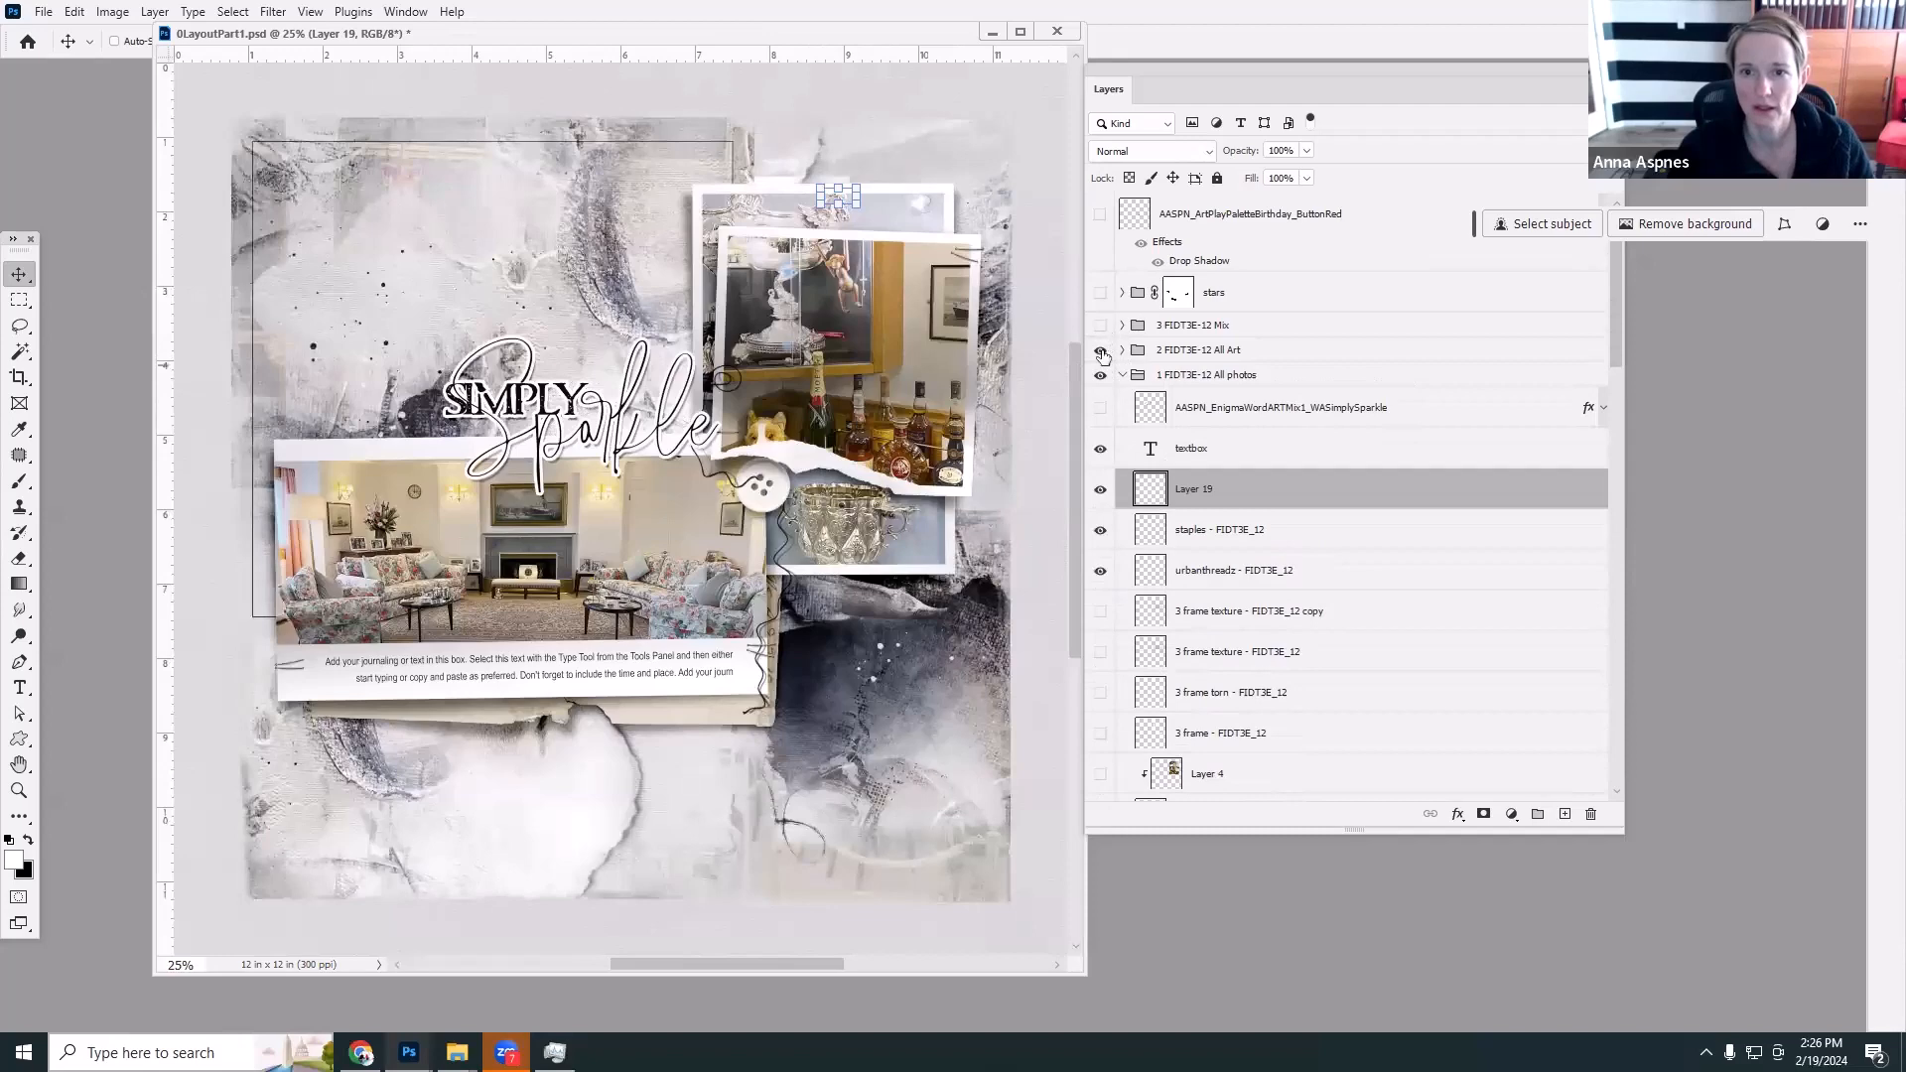
left_click(1100, 371)
left_click(1100, 349)
left_click(1100, 375)
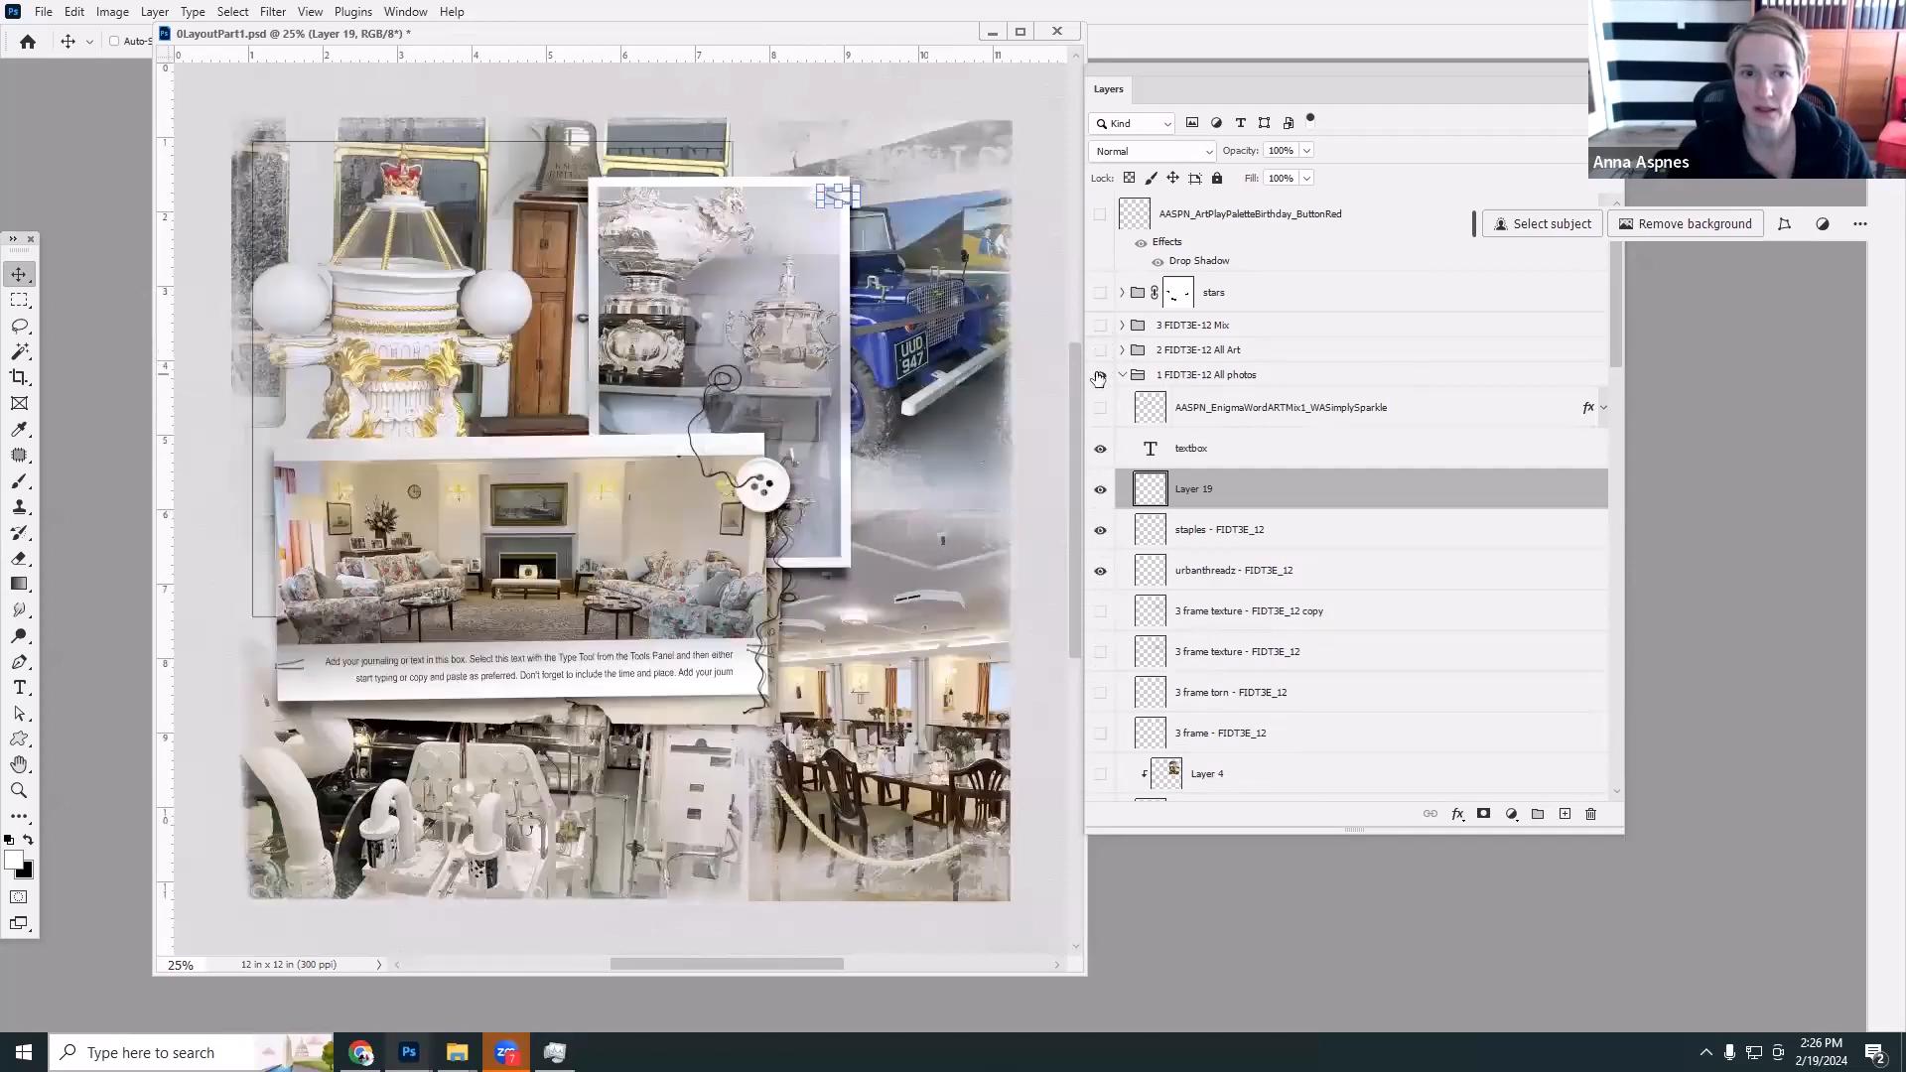
left_click(1100, 375)
left_click(1100, 349)
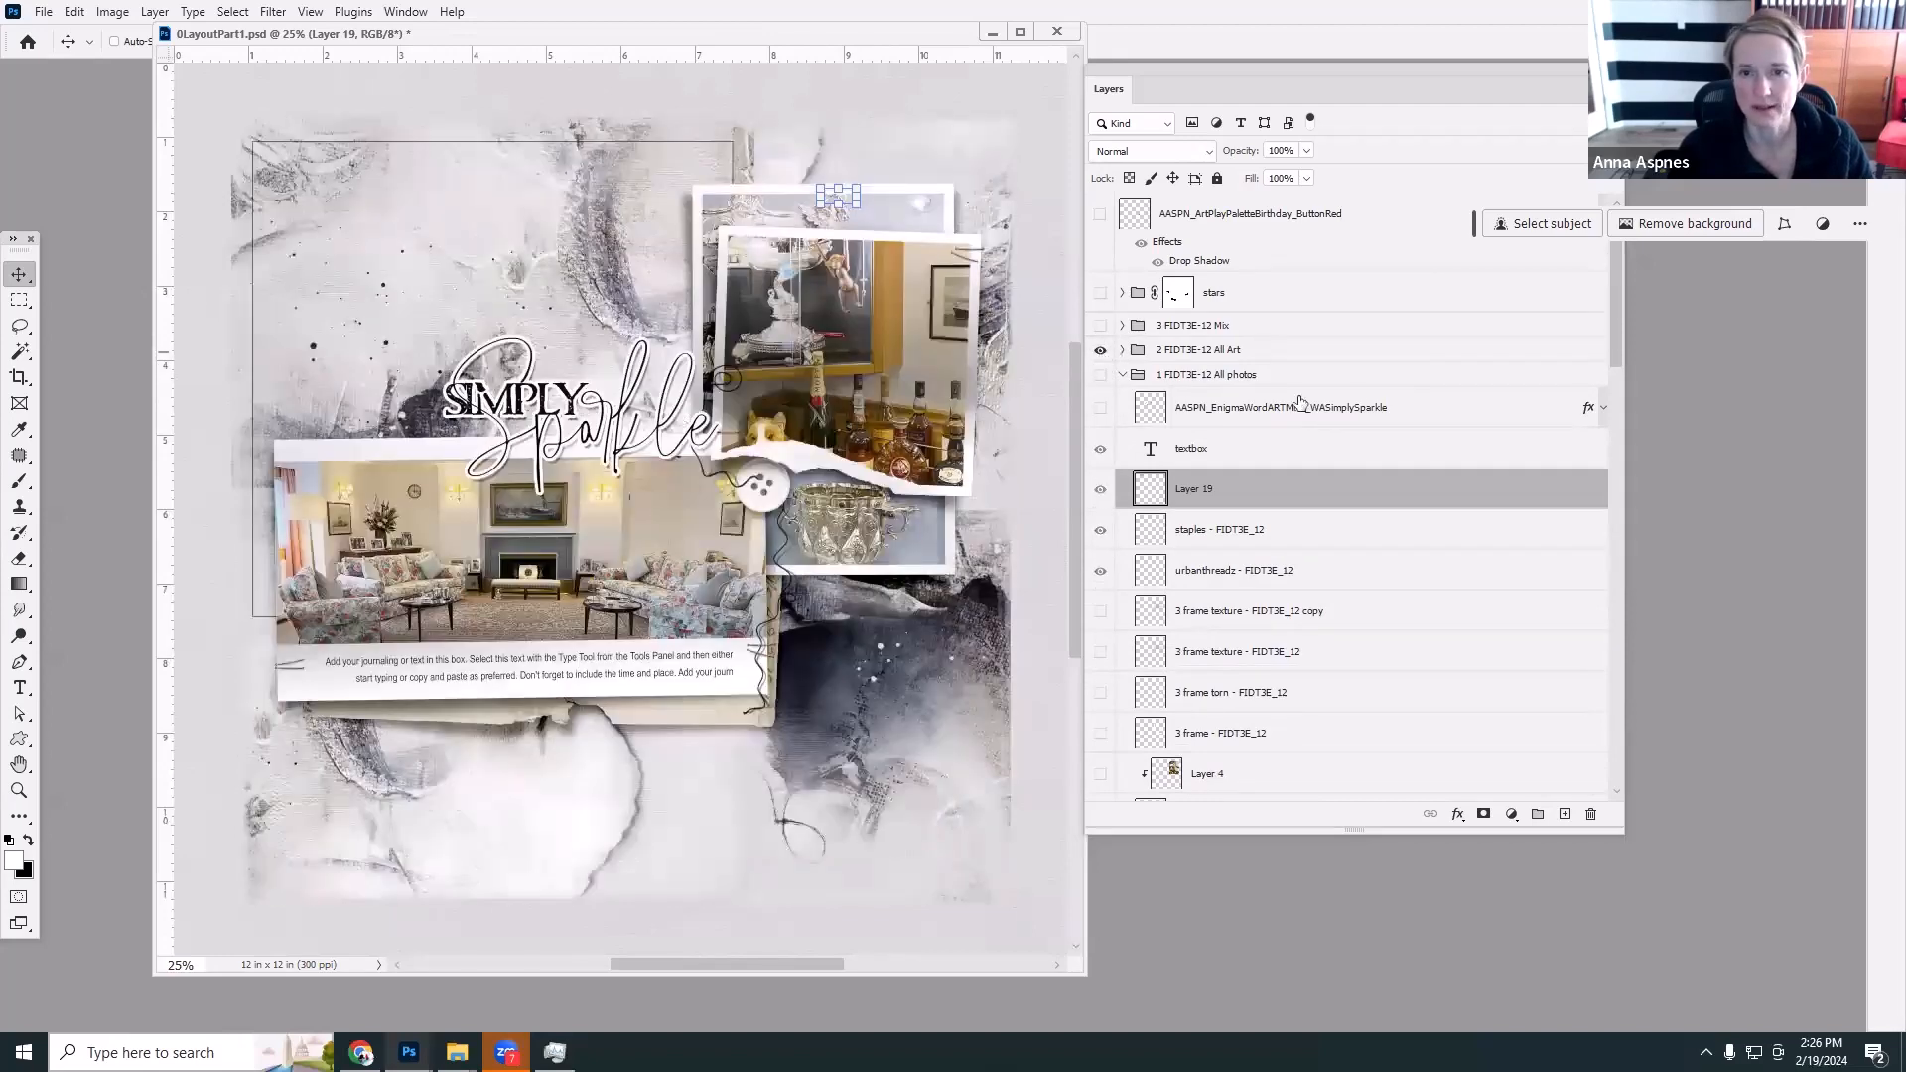
Hide the layers in 2 FIDT3E-12 All Art from the SimplySparkle word art down to the paper shadow, keeping Layer 10 shown.
left_click(1198, 350)
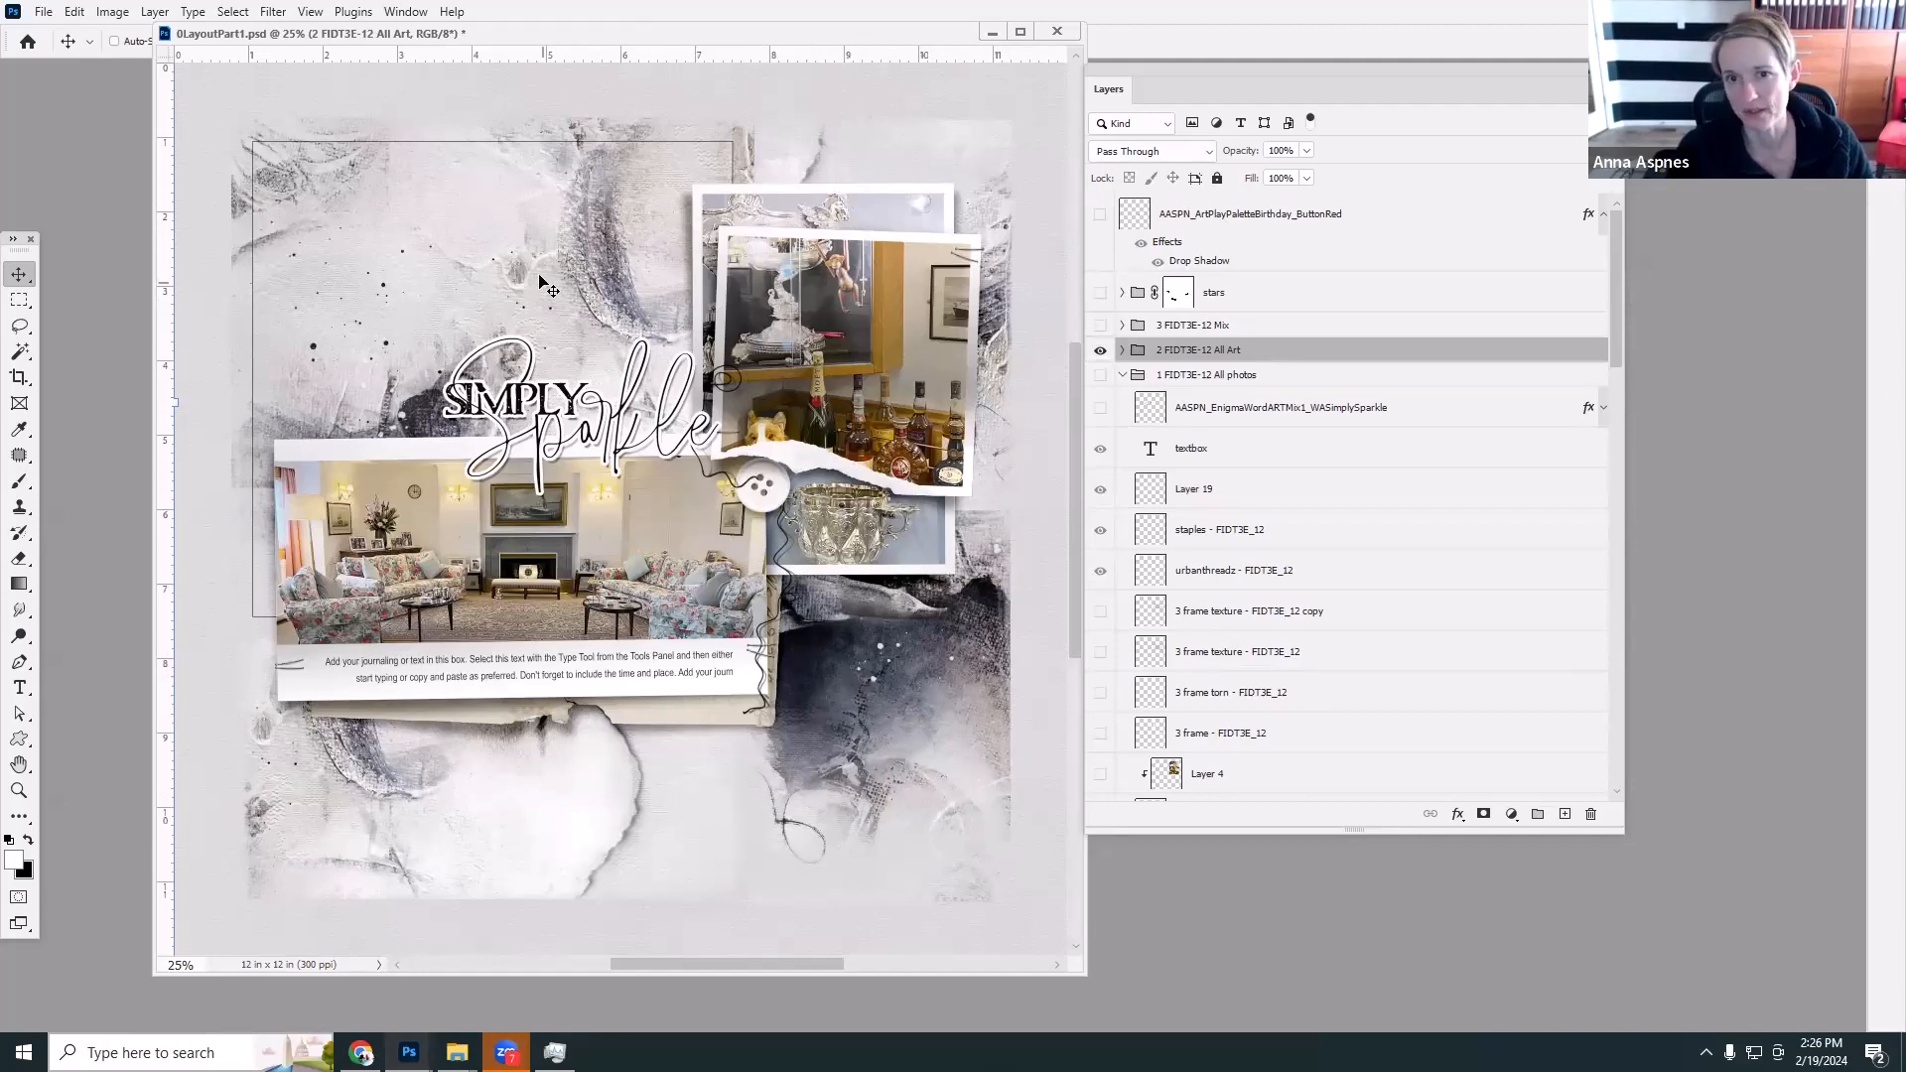
left_click(1123, 351)
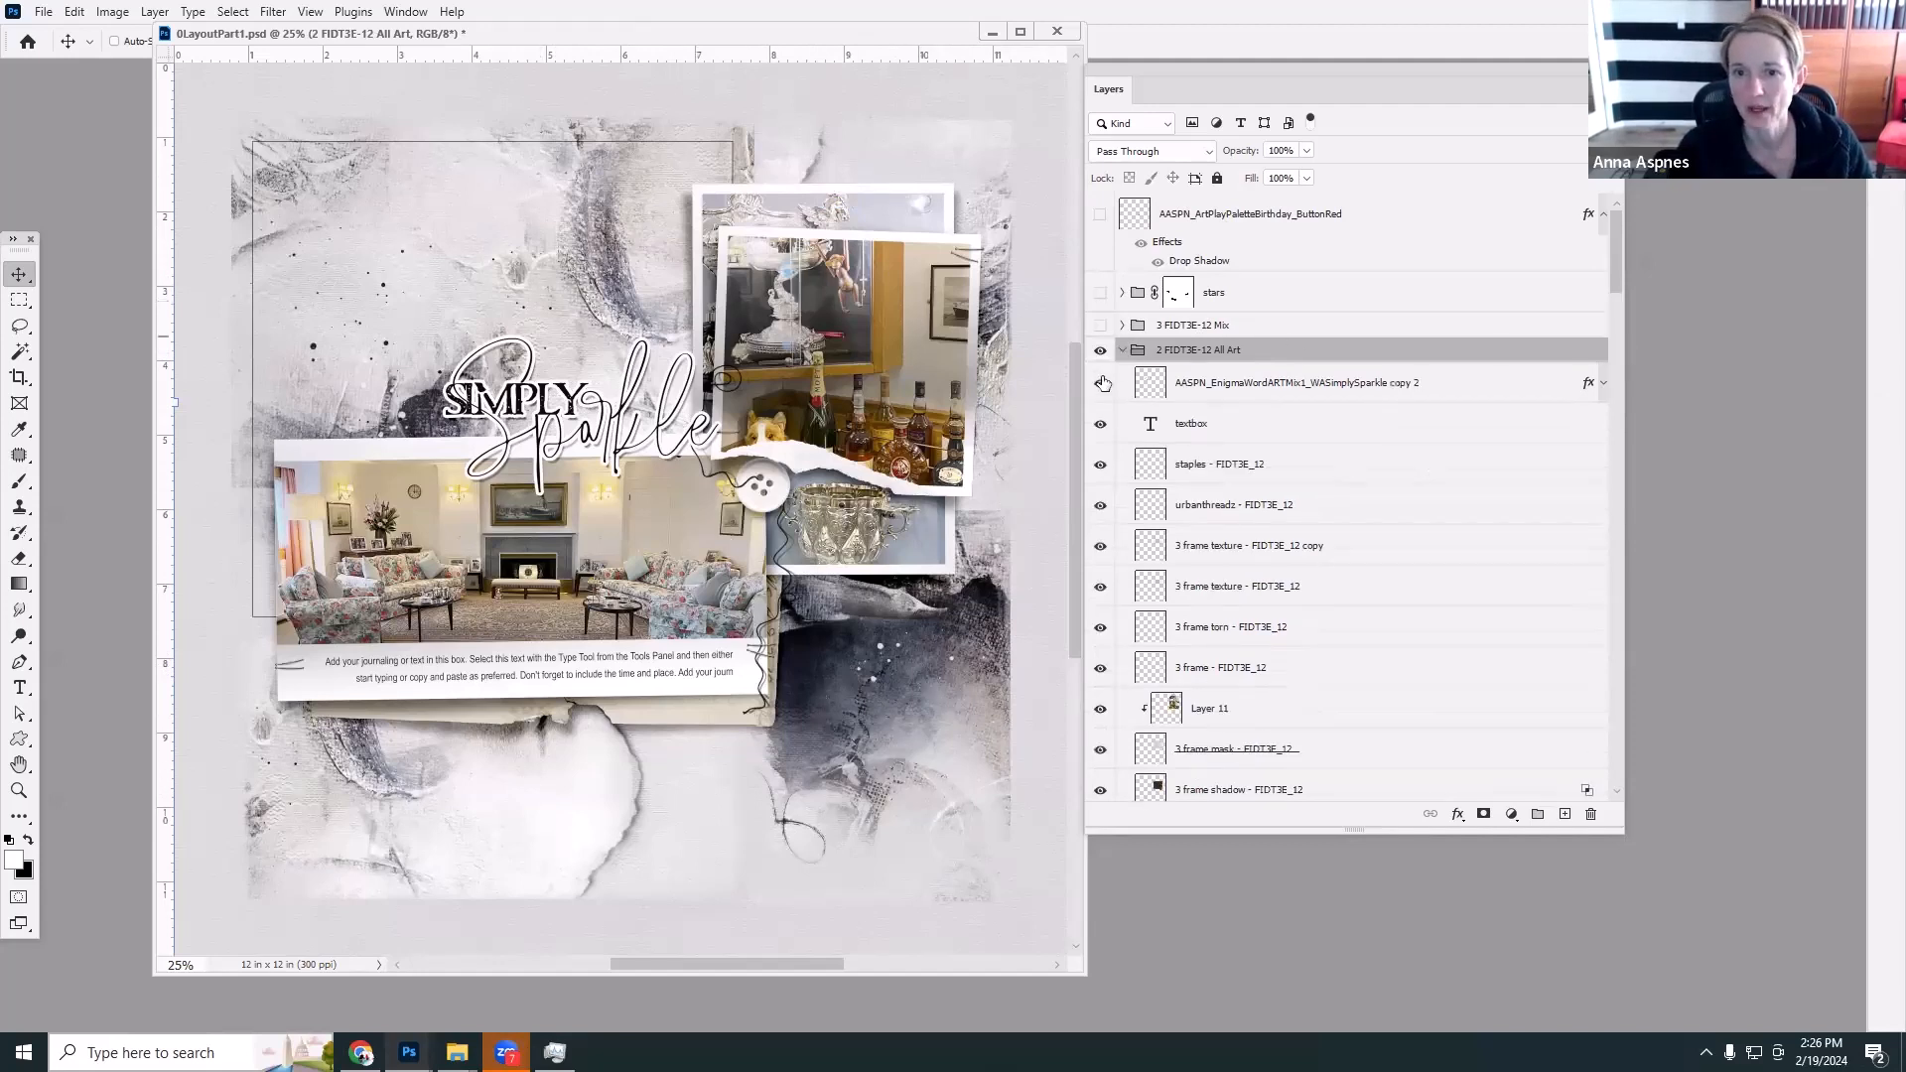
left_click_drag(1103, 383, 1102, 792)
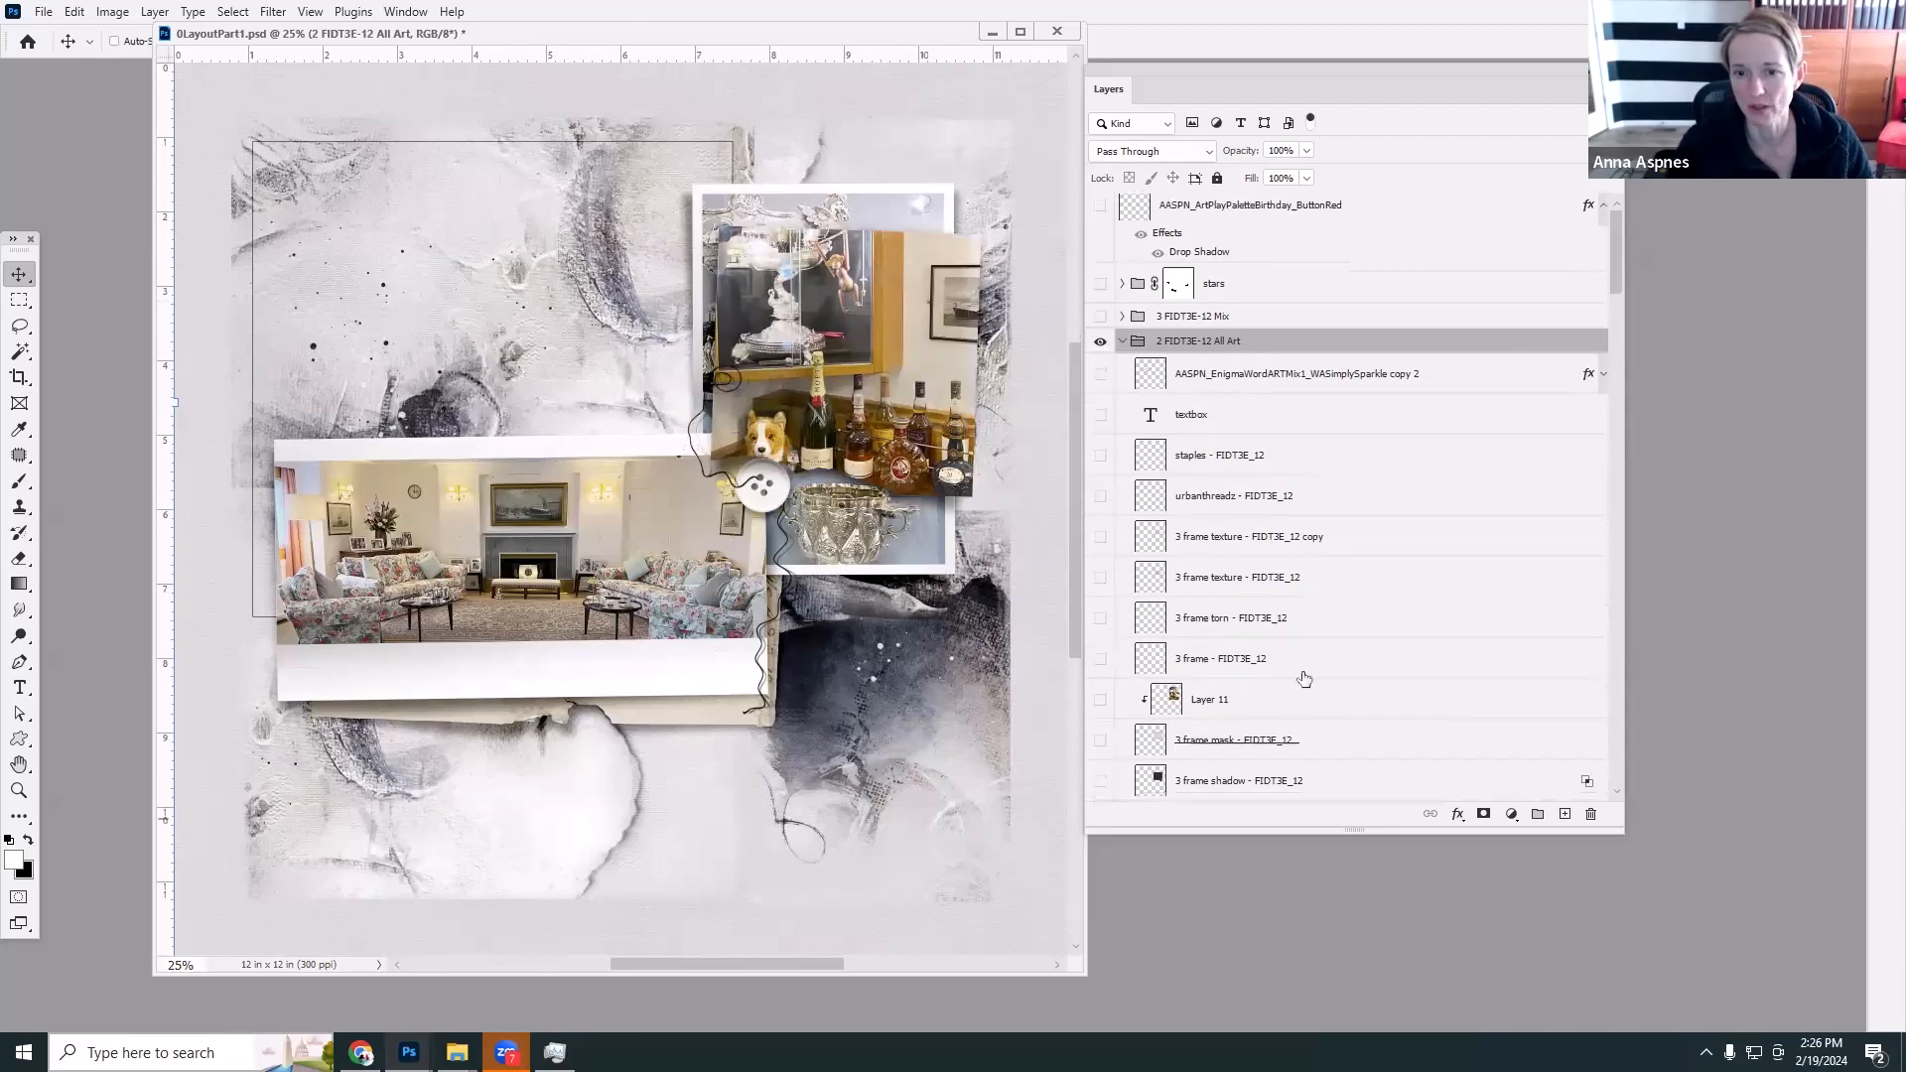
left_click_drag(1618, 274, 1620, 319)
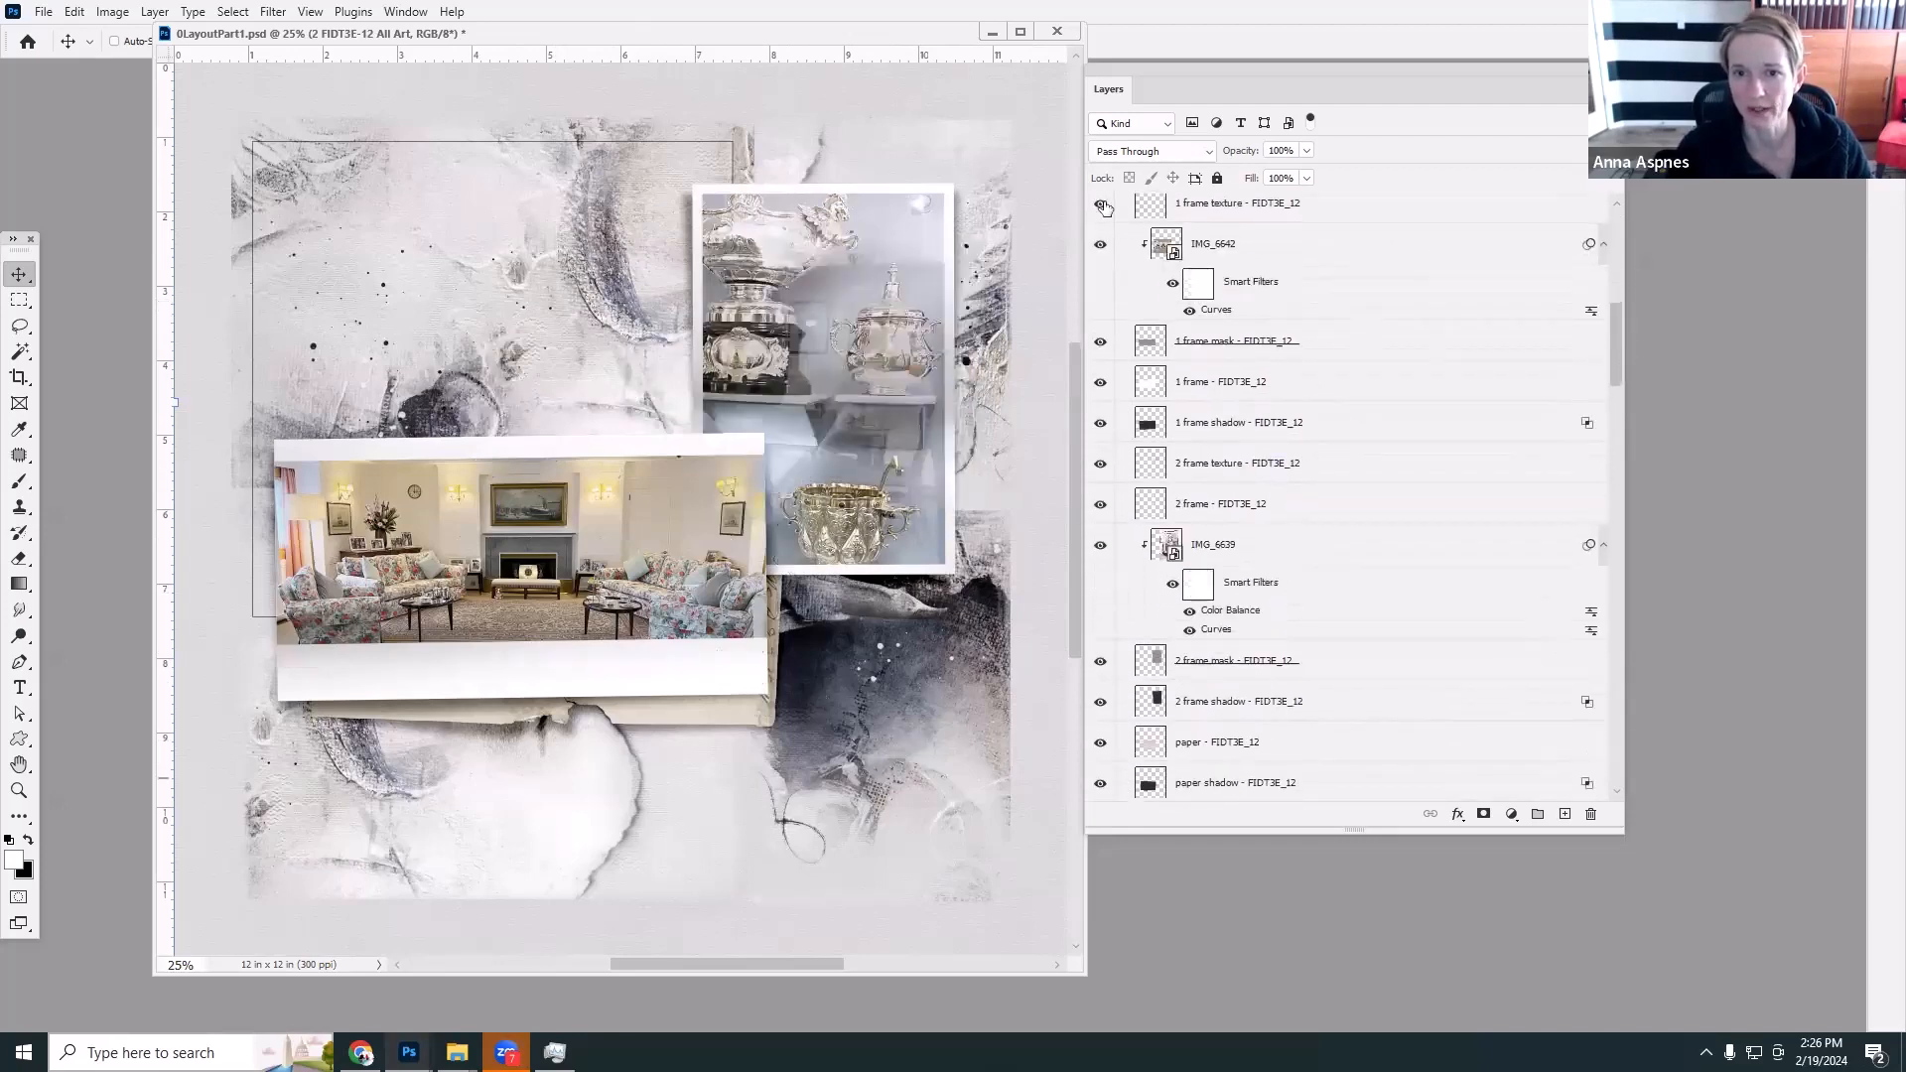
left_click_drag(1104, 207, 1105, 784)
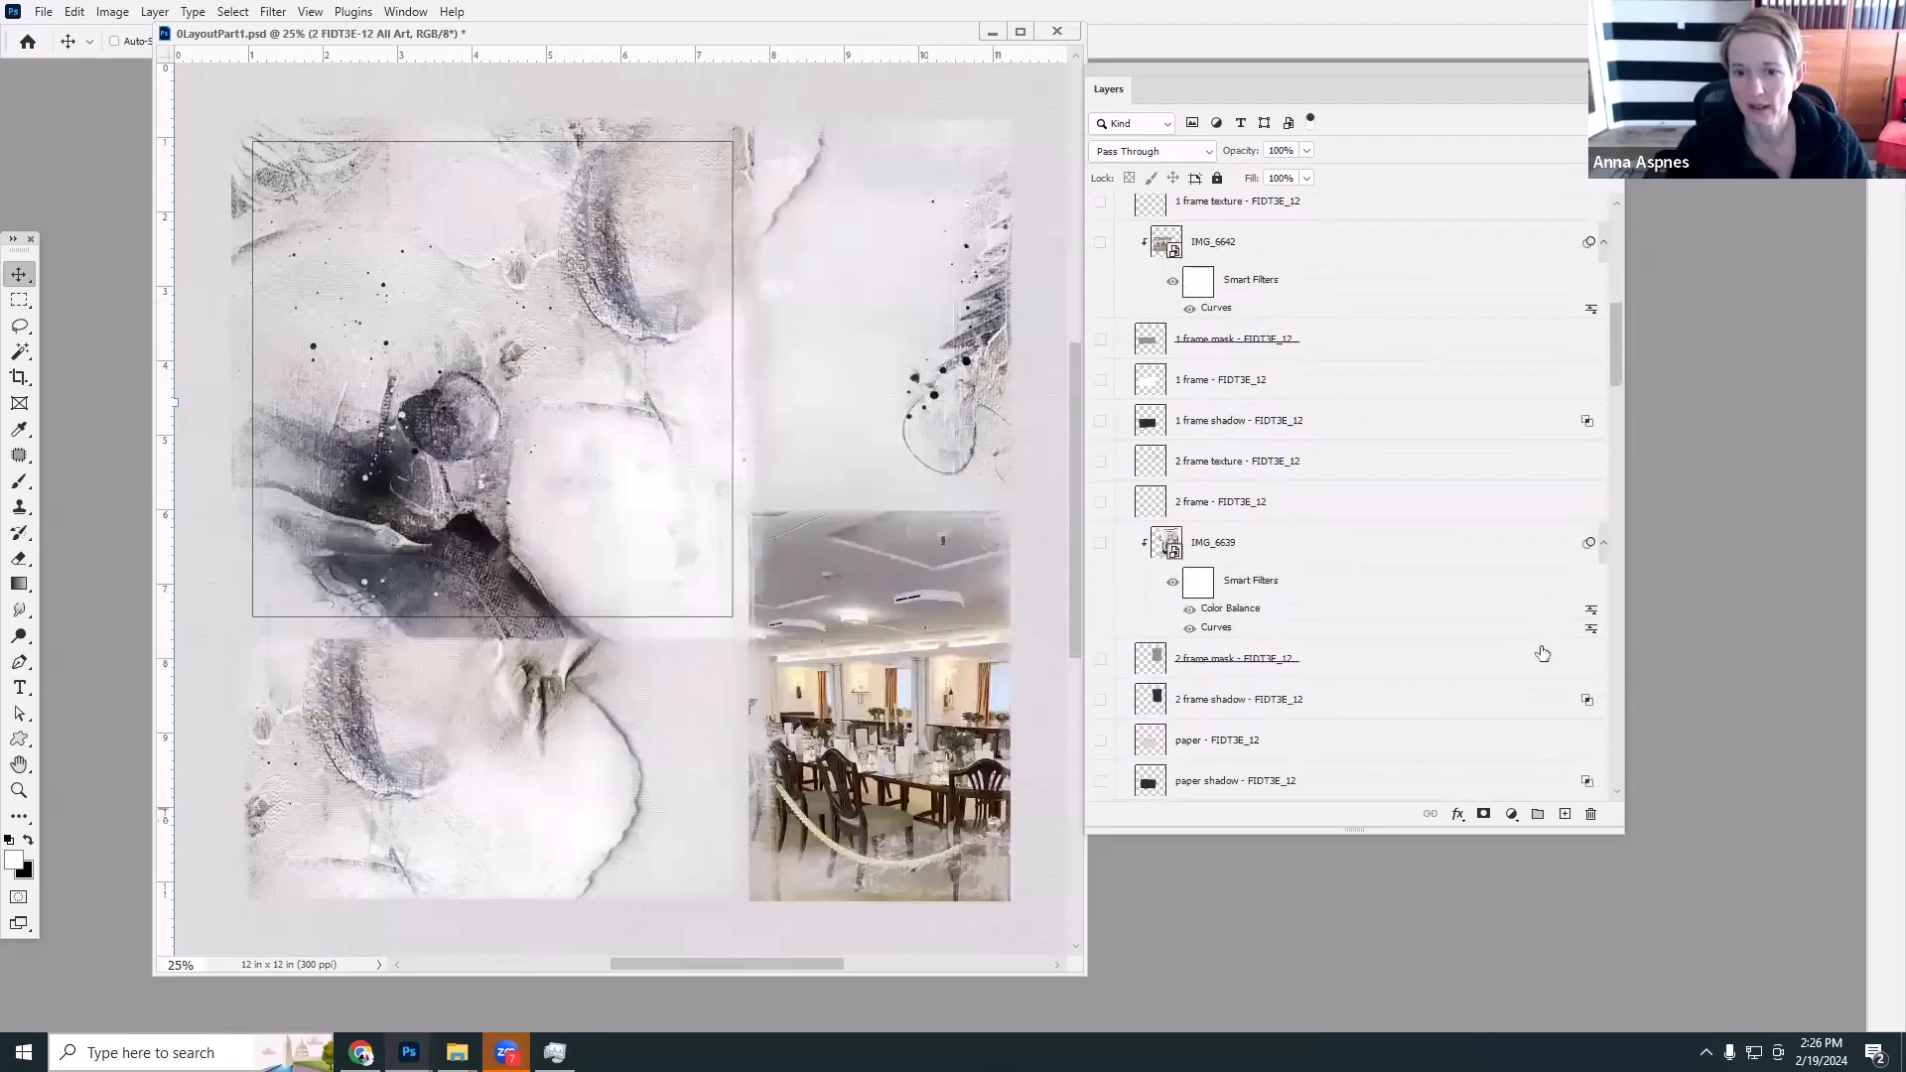
mouse_move(1624, 399)
left_mouse_down()
mouse_move(1622, 437)
mouse_move(1620, 393)
left_mouse_up()
left_click(1099, 638)
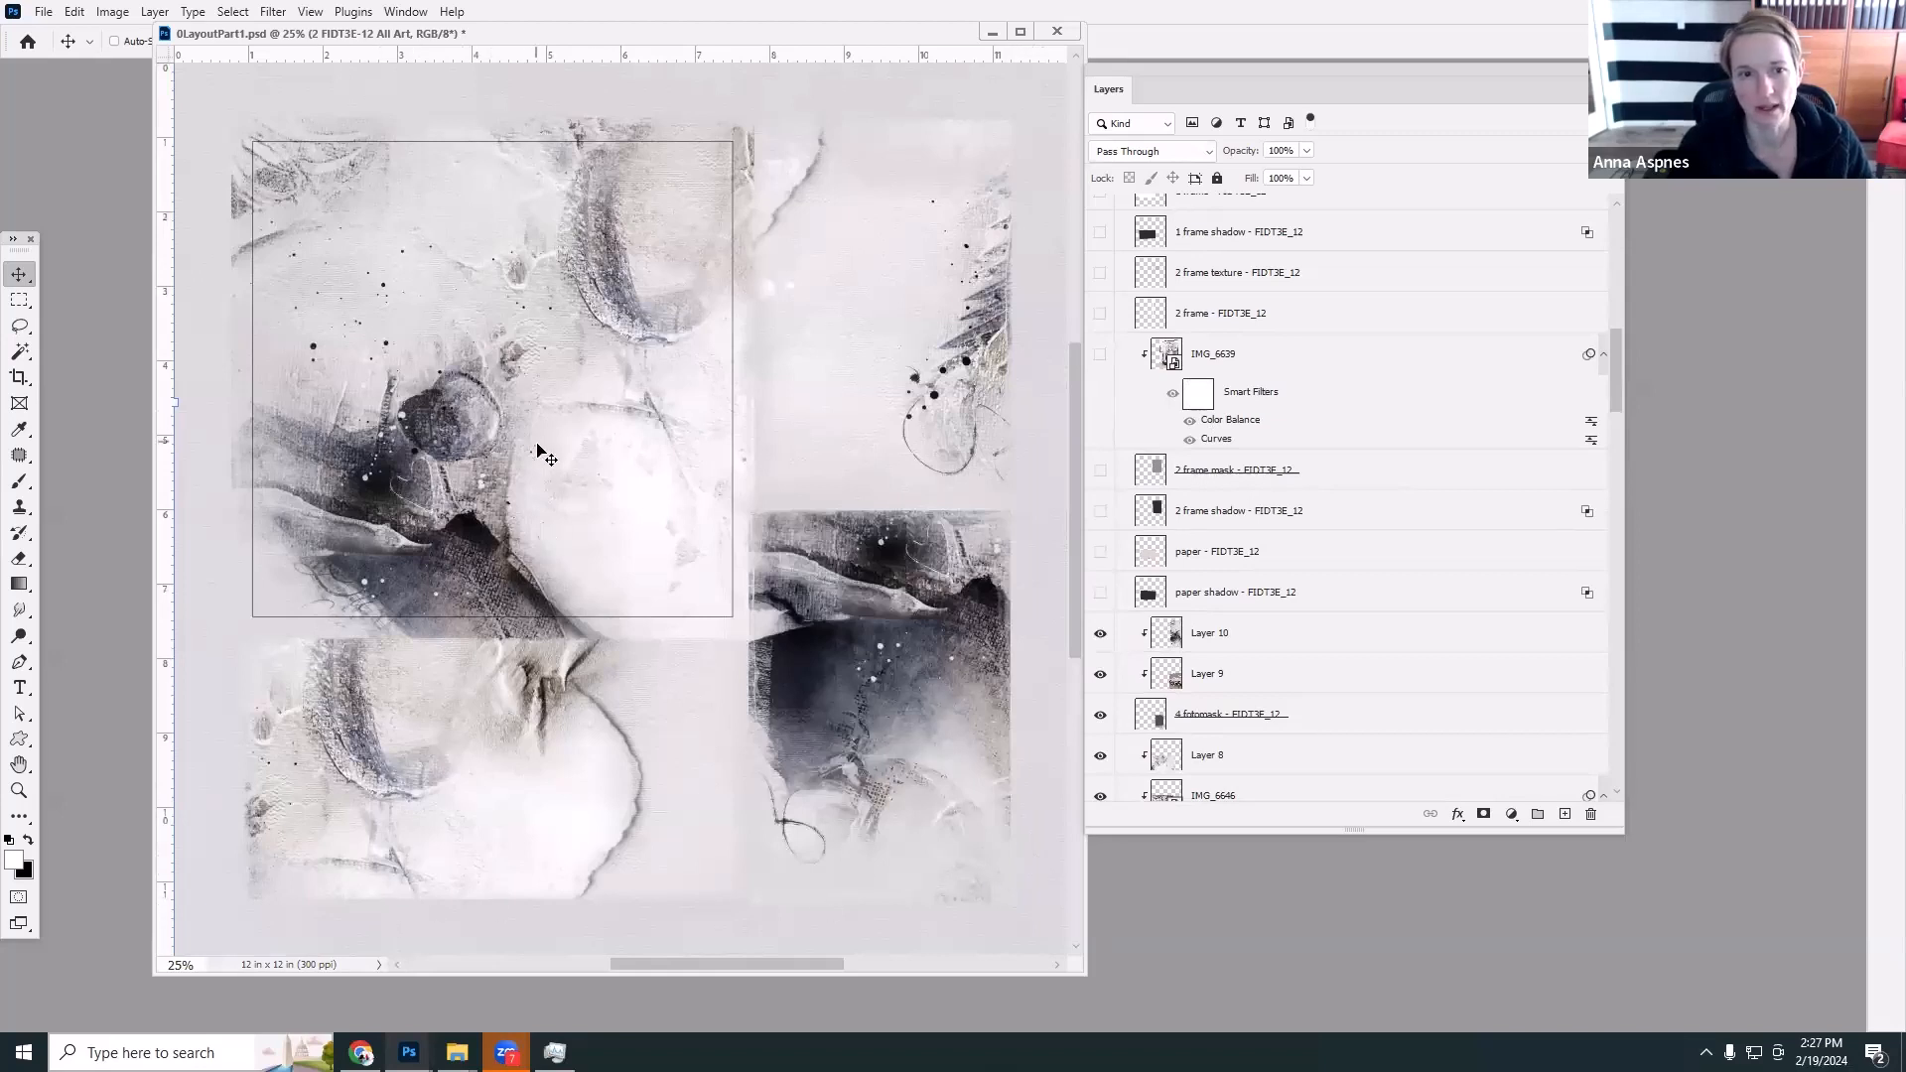
Show photo IMG_6639 with its 2 frame mask, 2 frame shadow and 2 frame layers.
left_click(1223, 361)
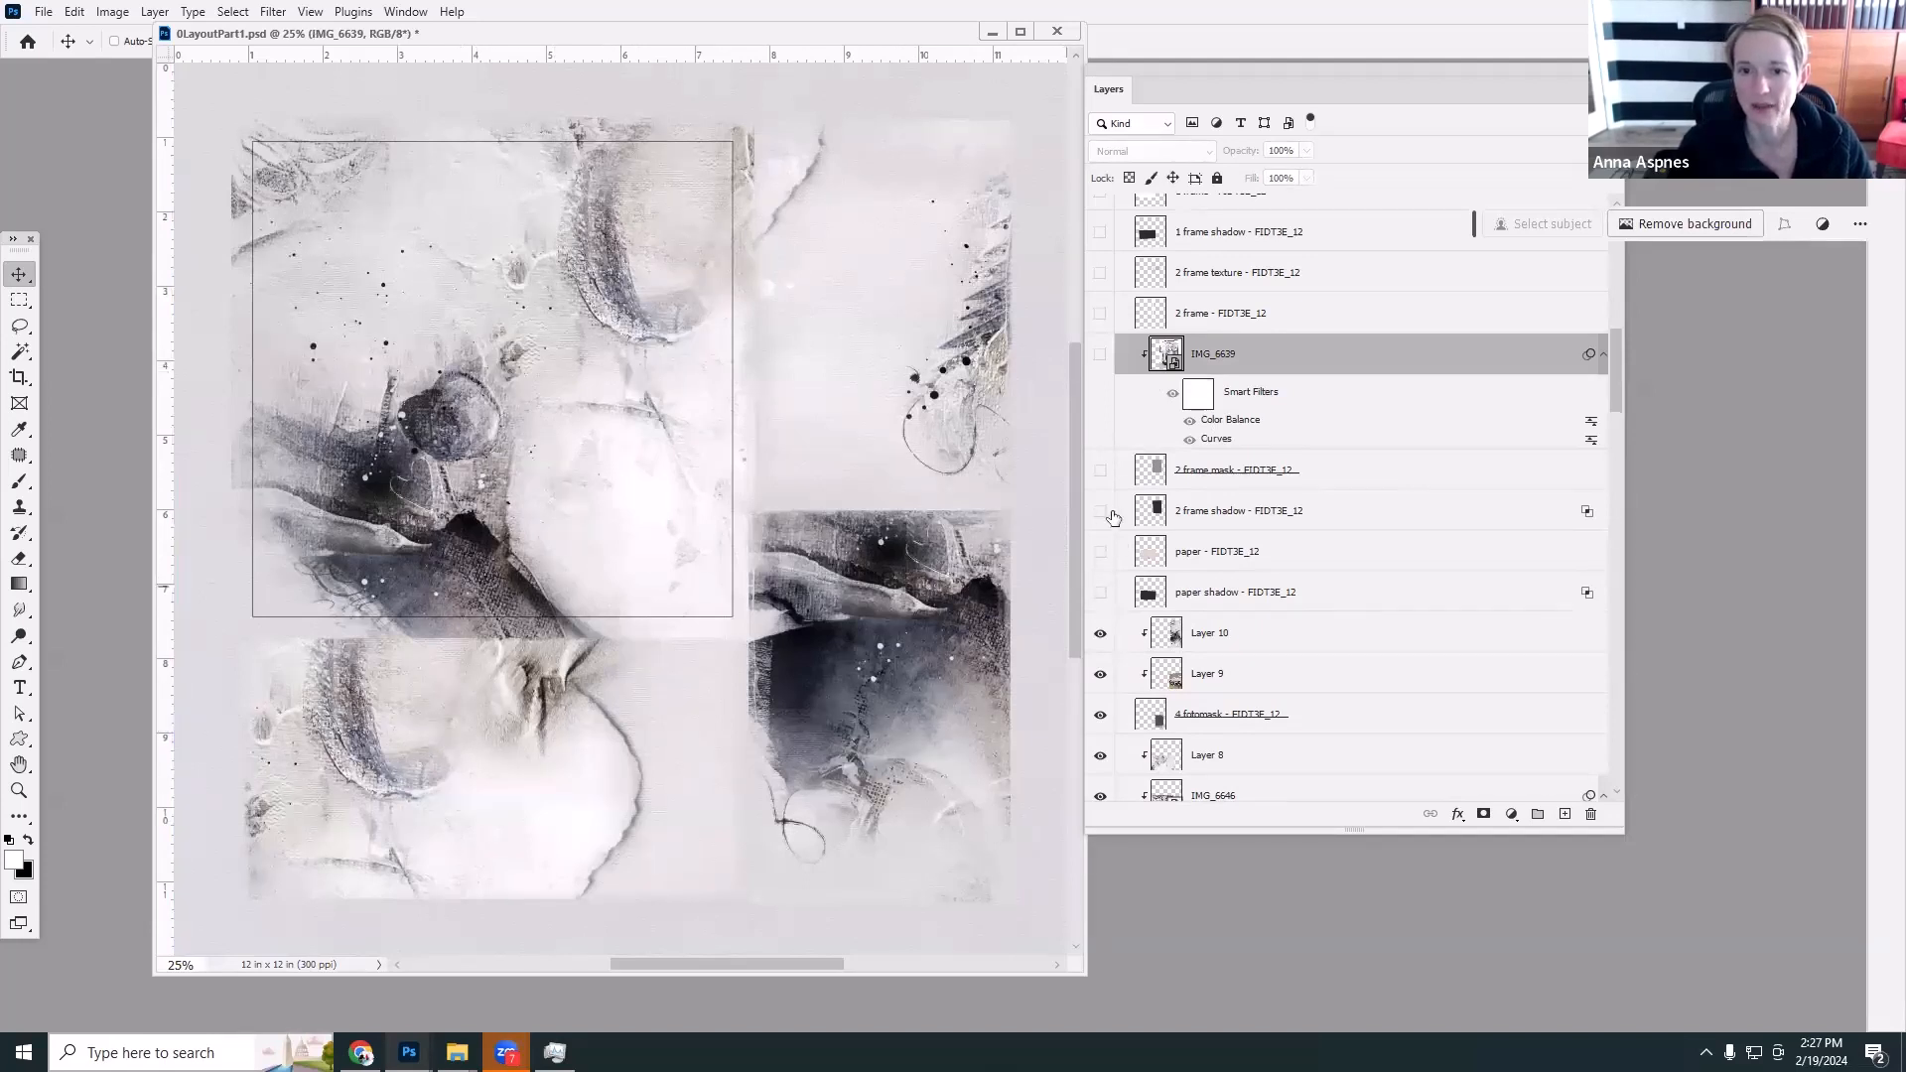
left_click_drag(1101, 484, 1102, 358)
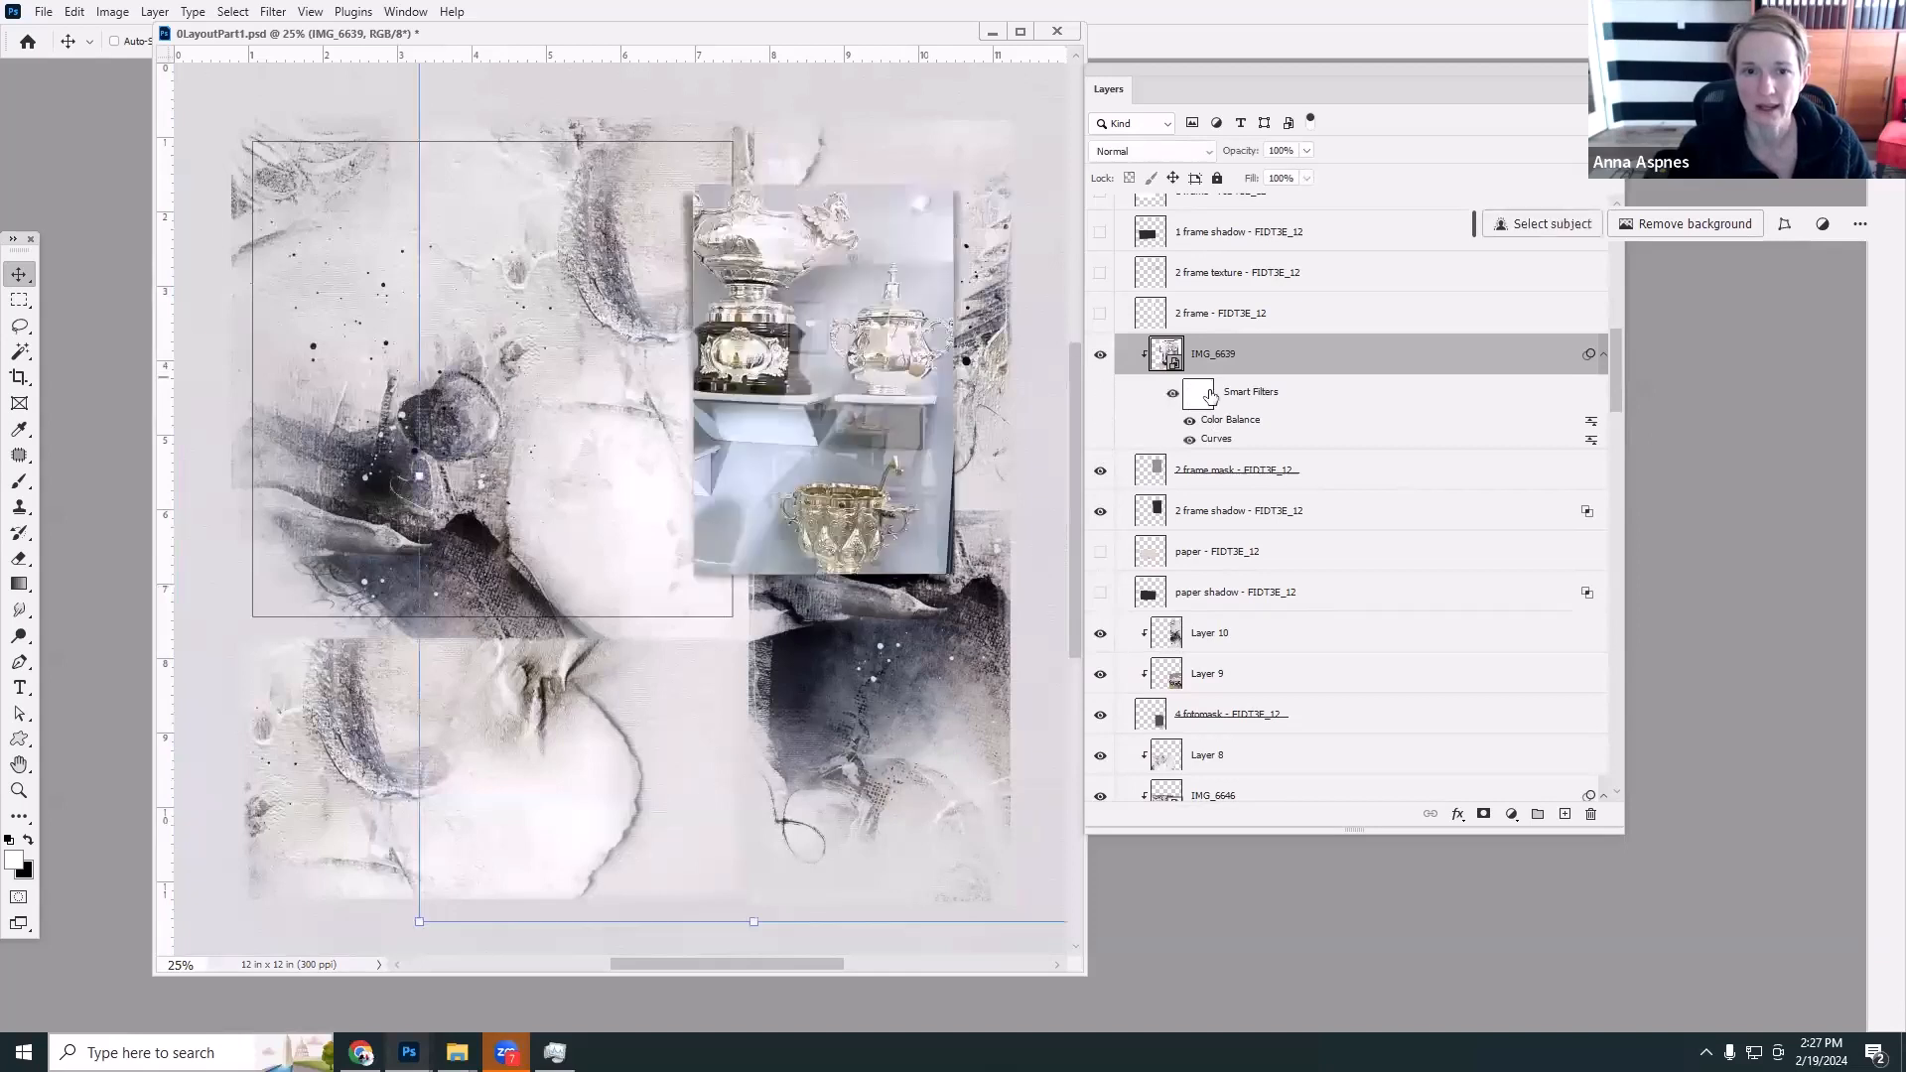
left_click(1100, 314)
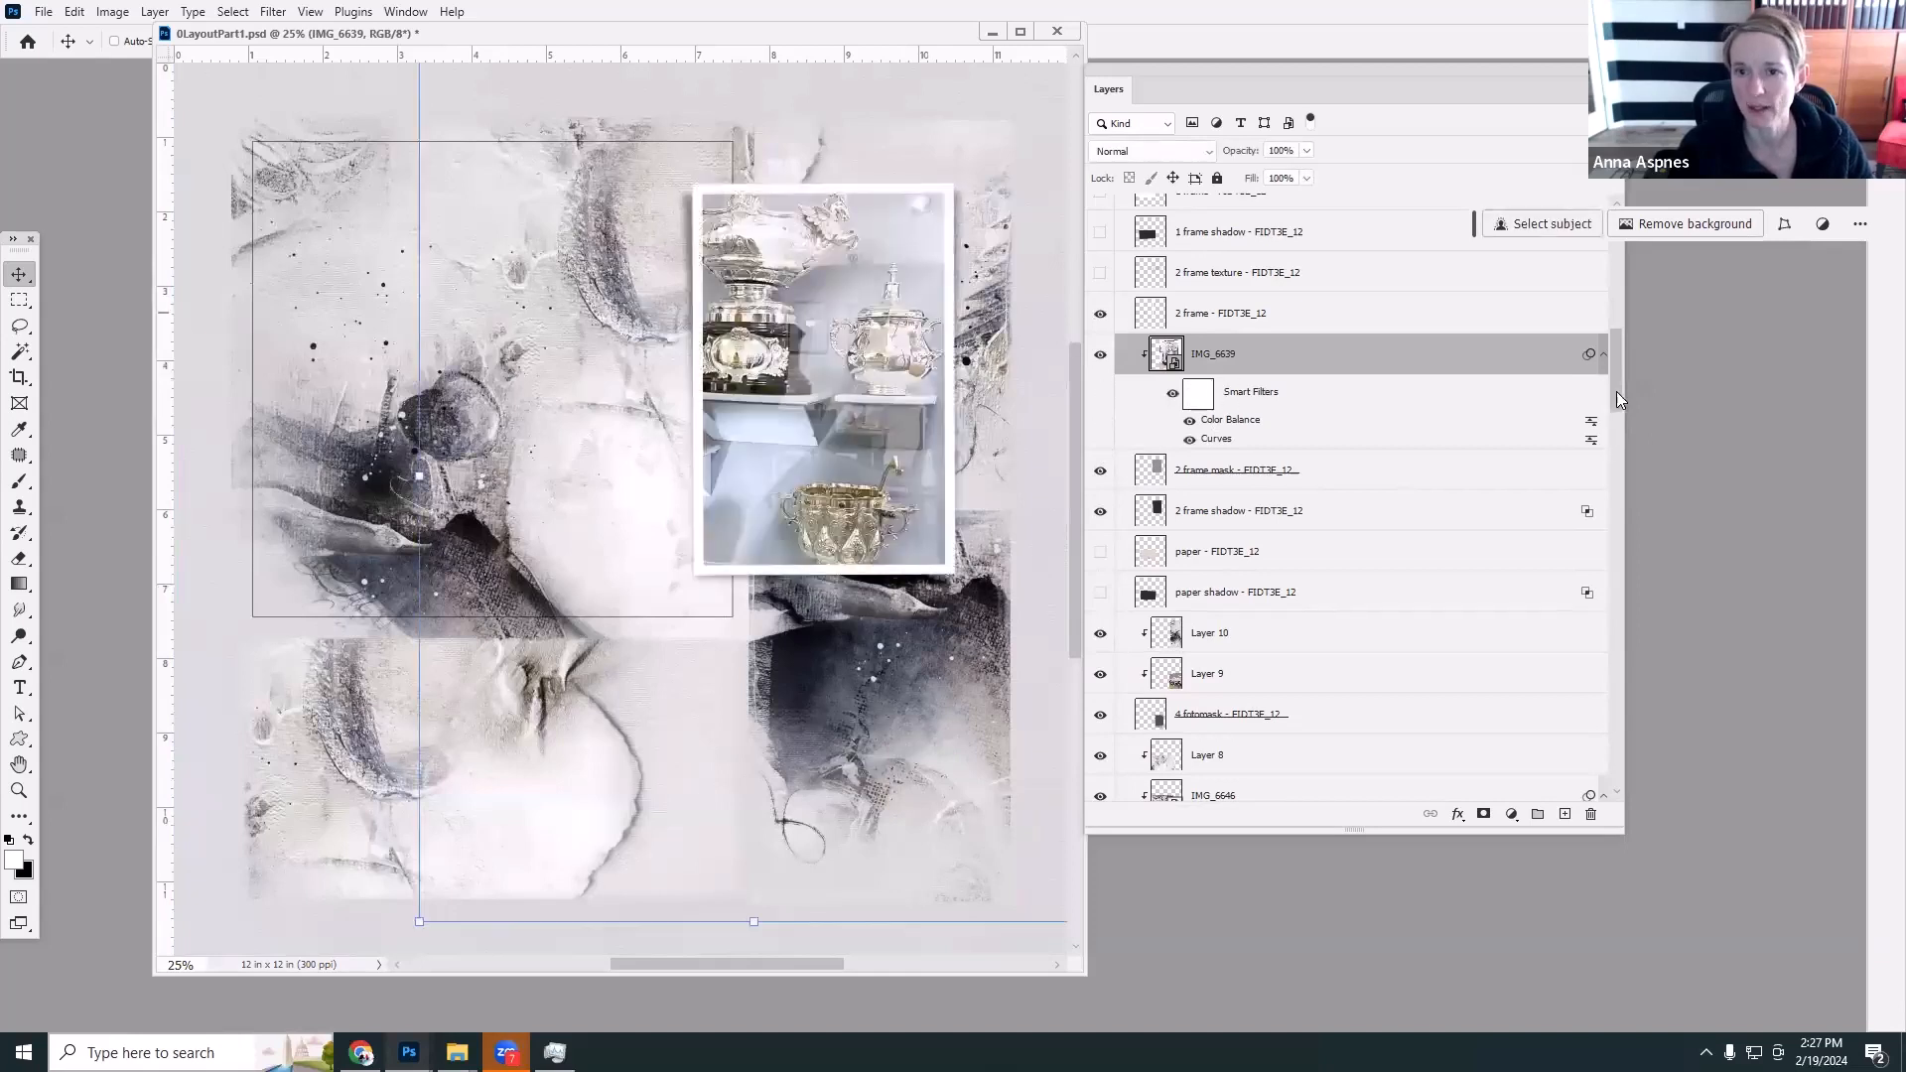
Show the 2 frame texture and the whole 1 frame set, from the 1 frame shadow through IMG_6642 to the 1 frame texture.
scroll(1588, 392, "up", 3)
left_click(1100, 586)
left_click_drag(1109, 565, 1112, 377)
left_click(1114, 327)
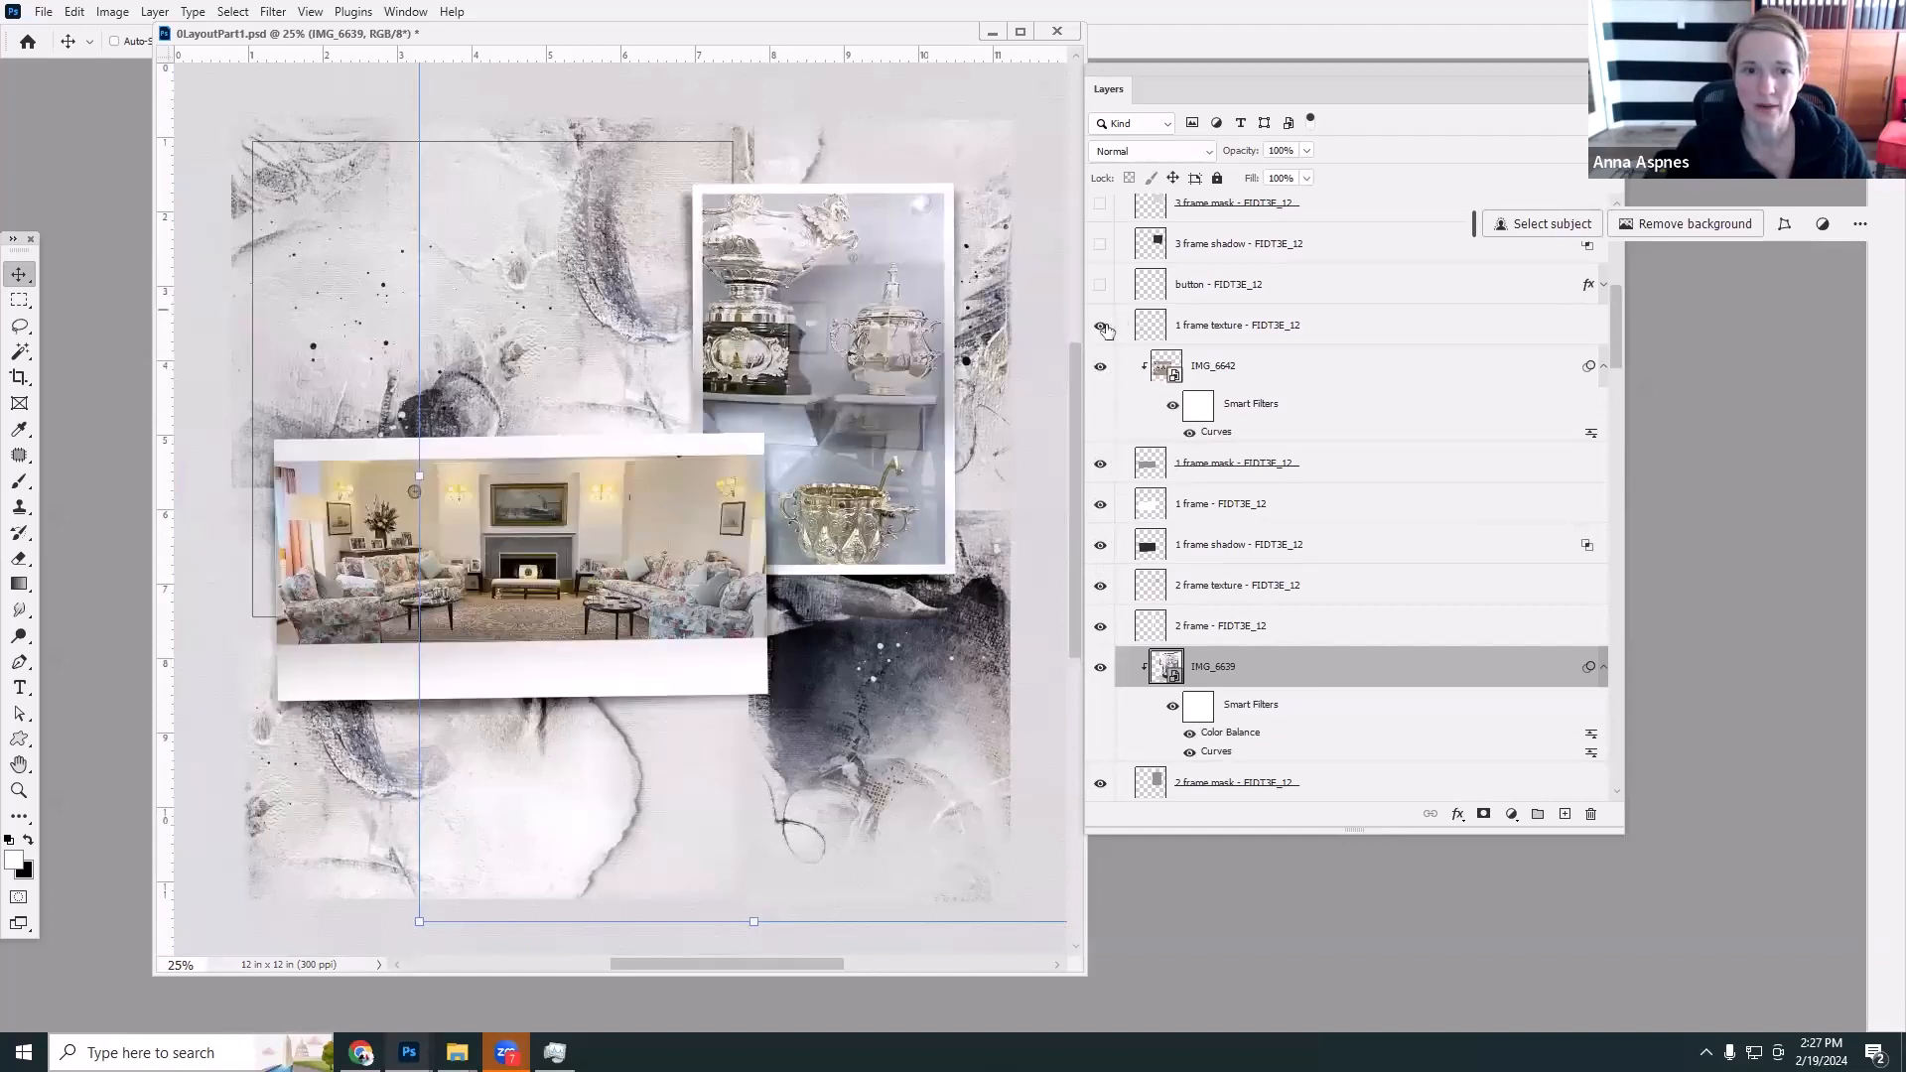
Show the 3 frame set above the button layer, from the 3 frame shadow through Layer 11 to the 3 frame texture copy.
left_click(1198, 303)
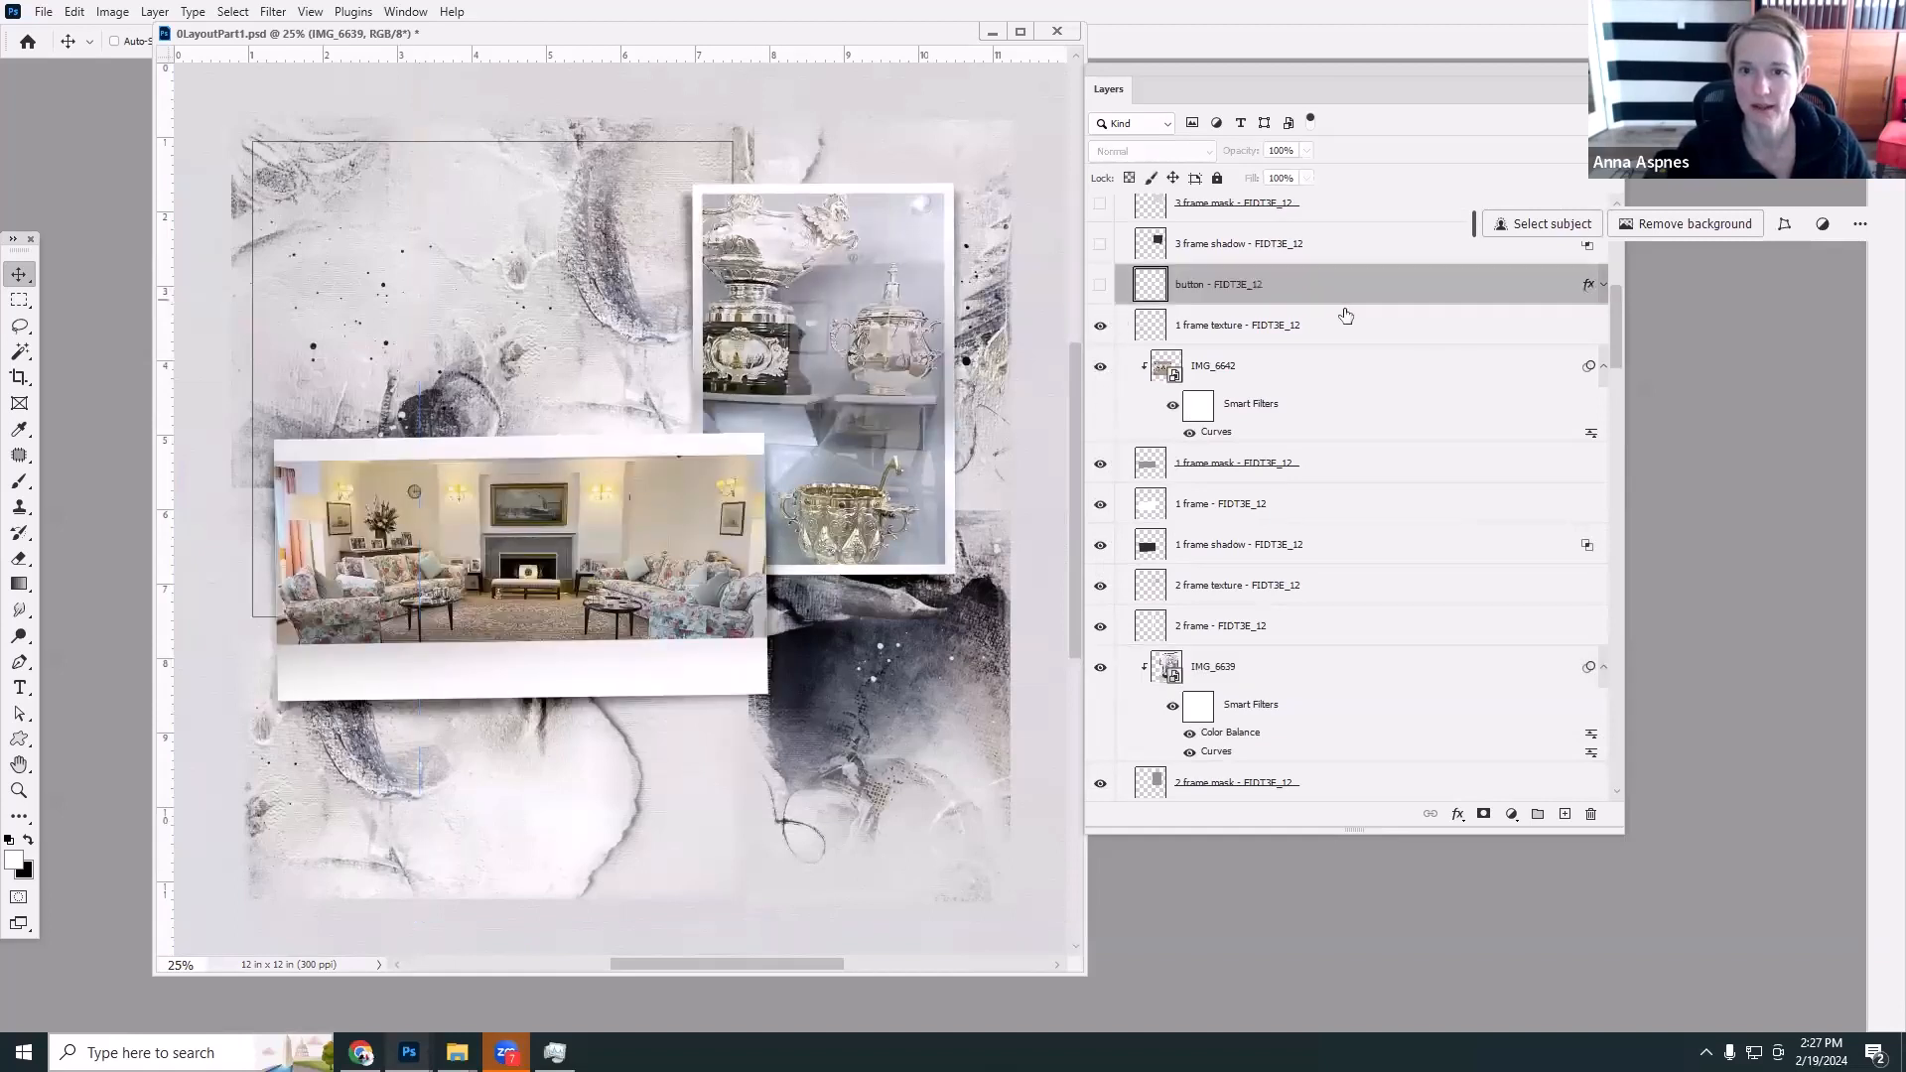
scroll(1578, 344, "up", 3)
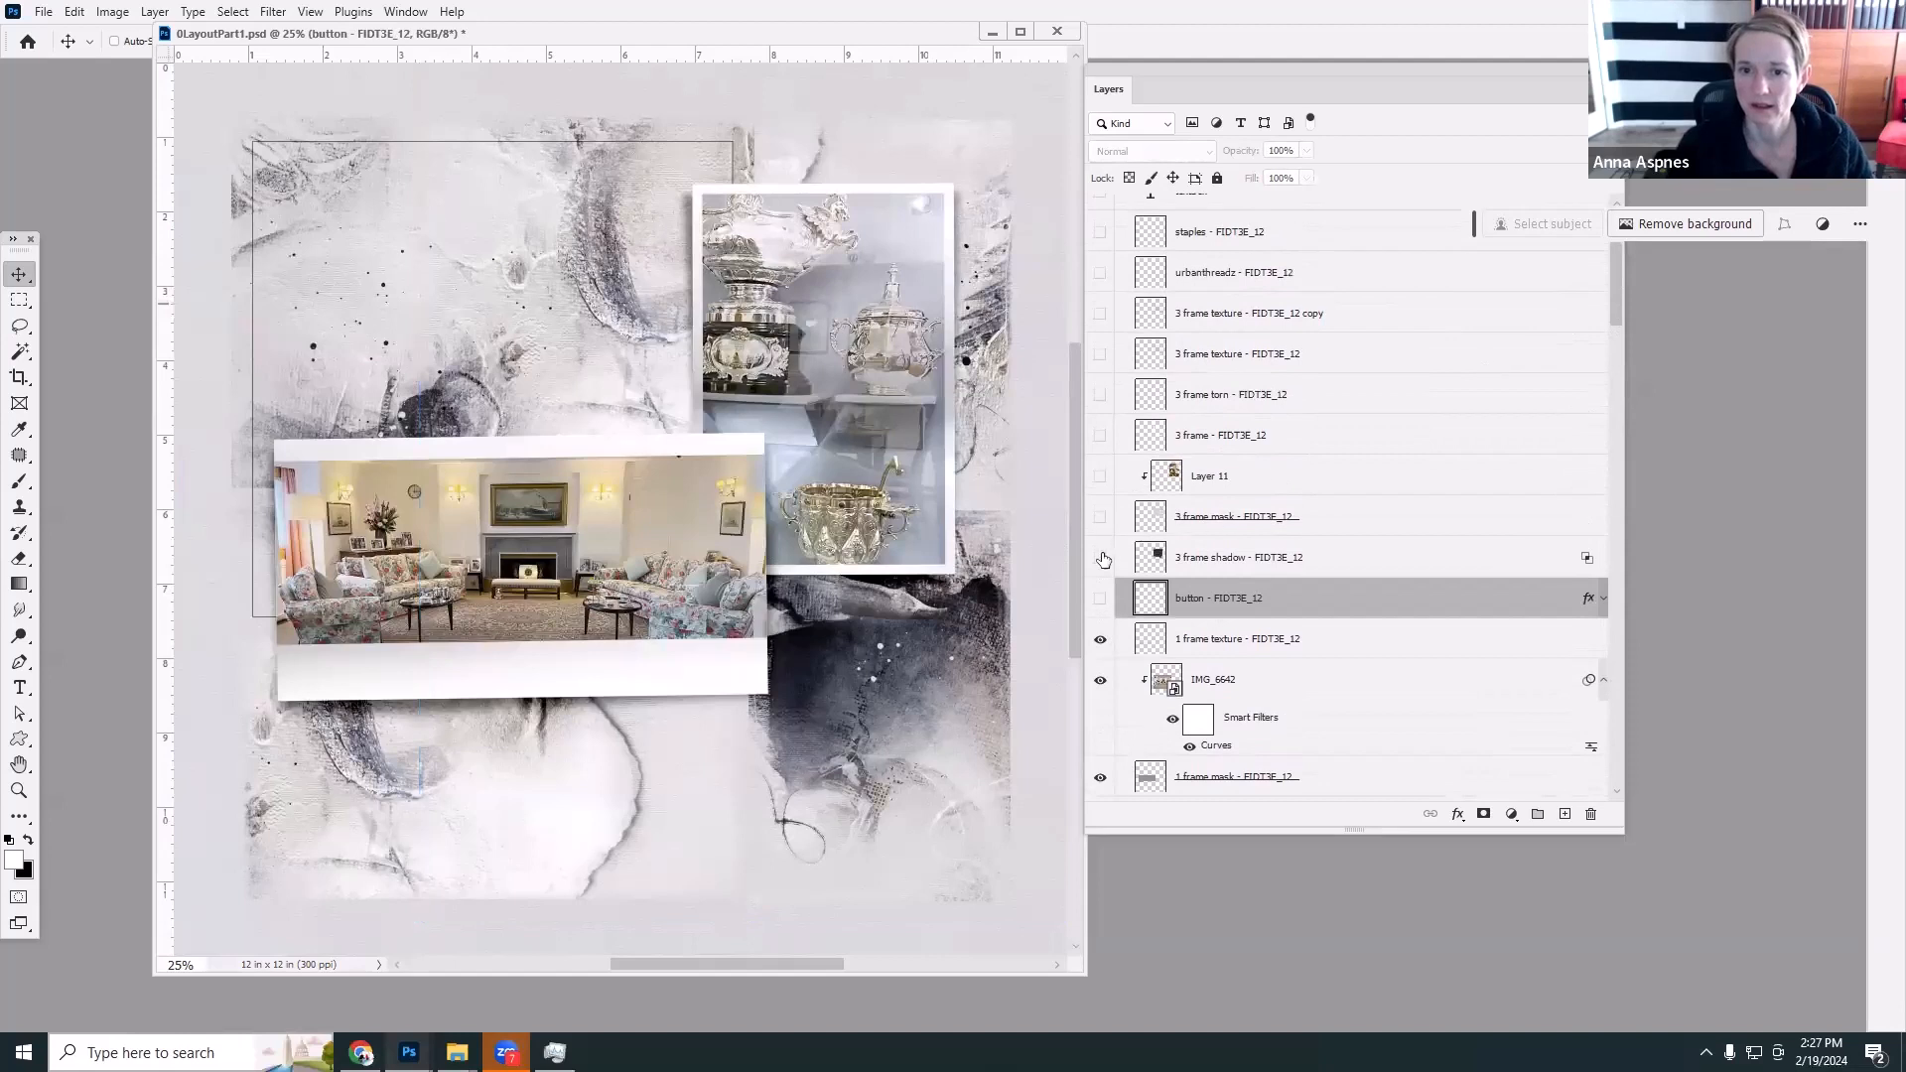
left_click_drag(1103, 559, 1112, 335)
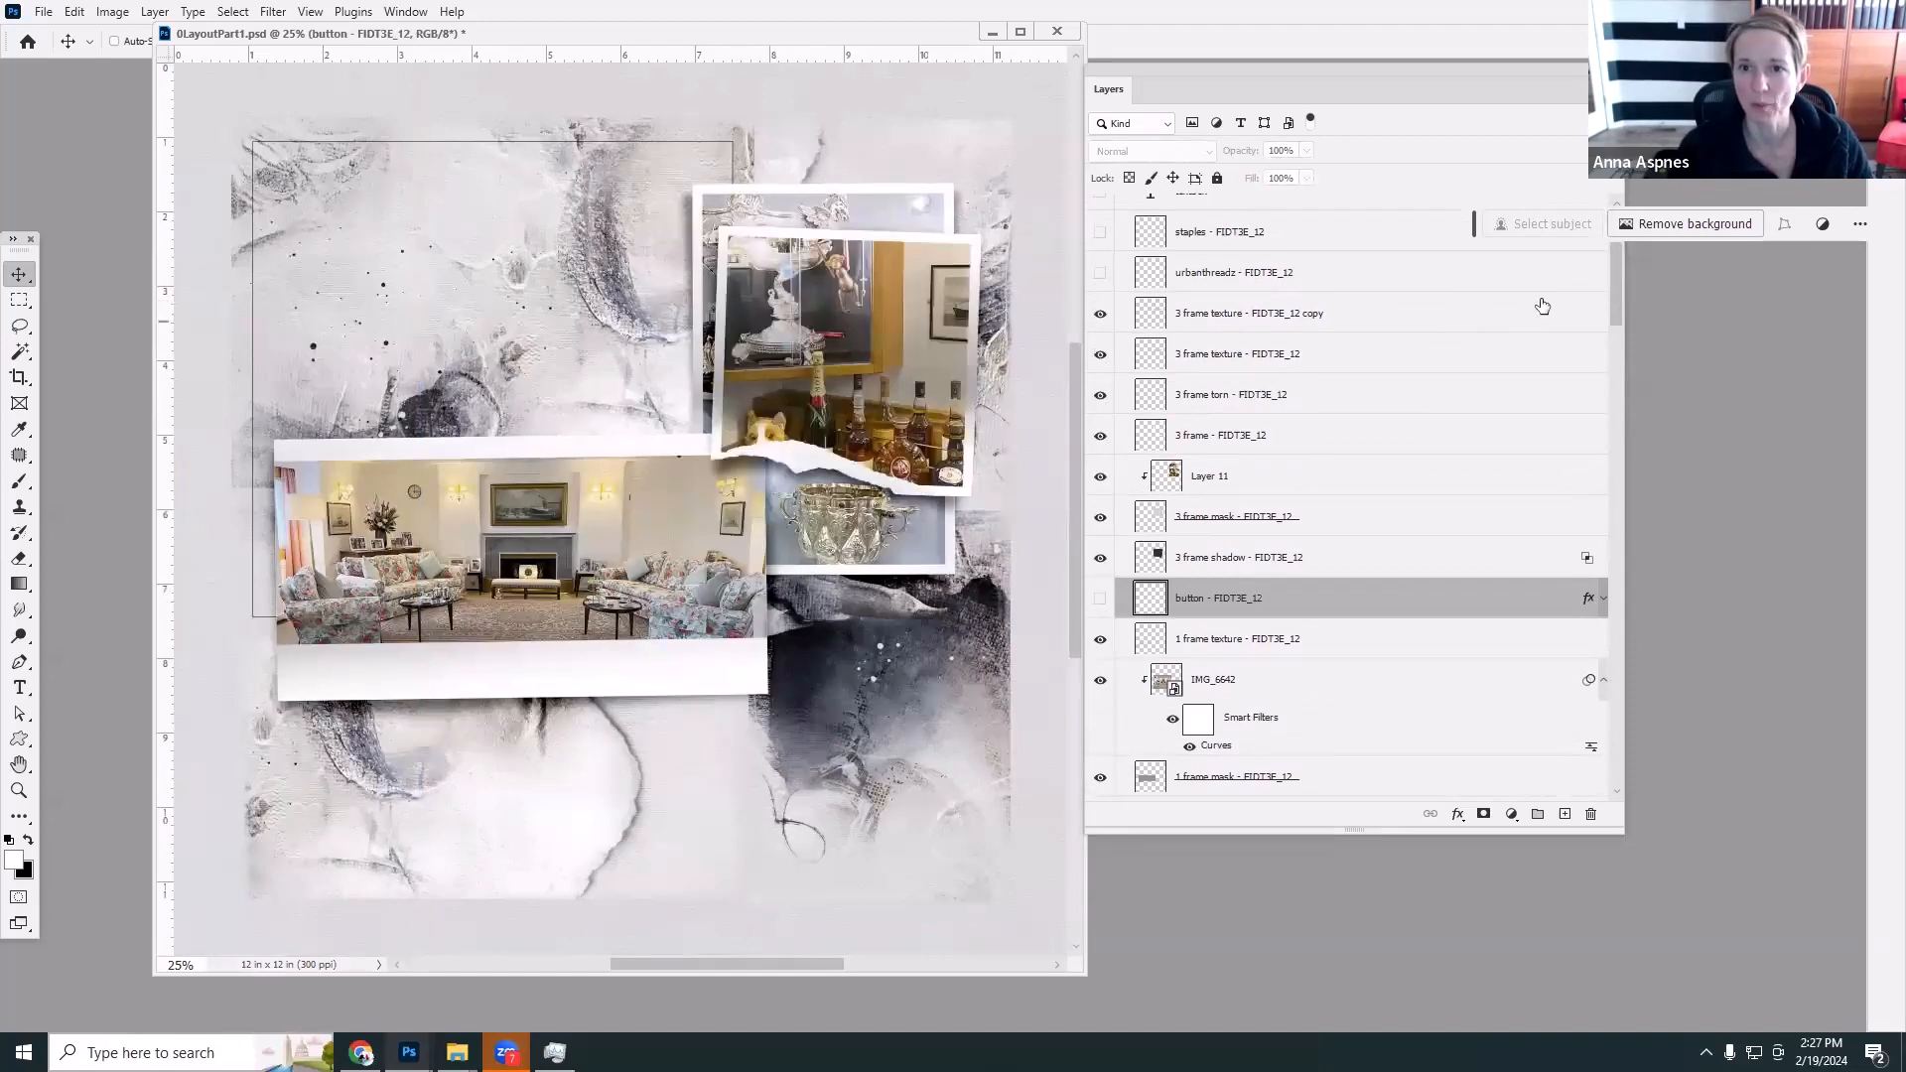
Show the urbanthreadz, staples, textbox and SimplySparkle word art layers in the 2 FIDT3E-12 All Art group.
scroll(1127, 410, "up", 3)
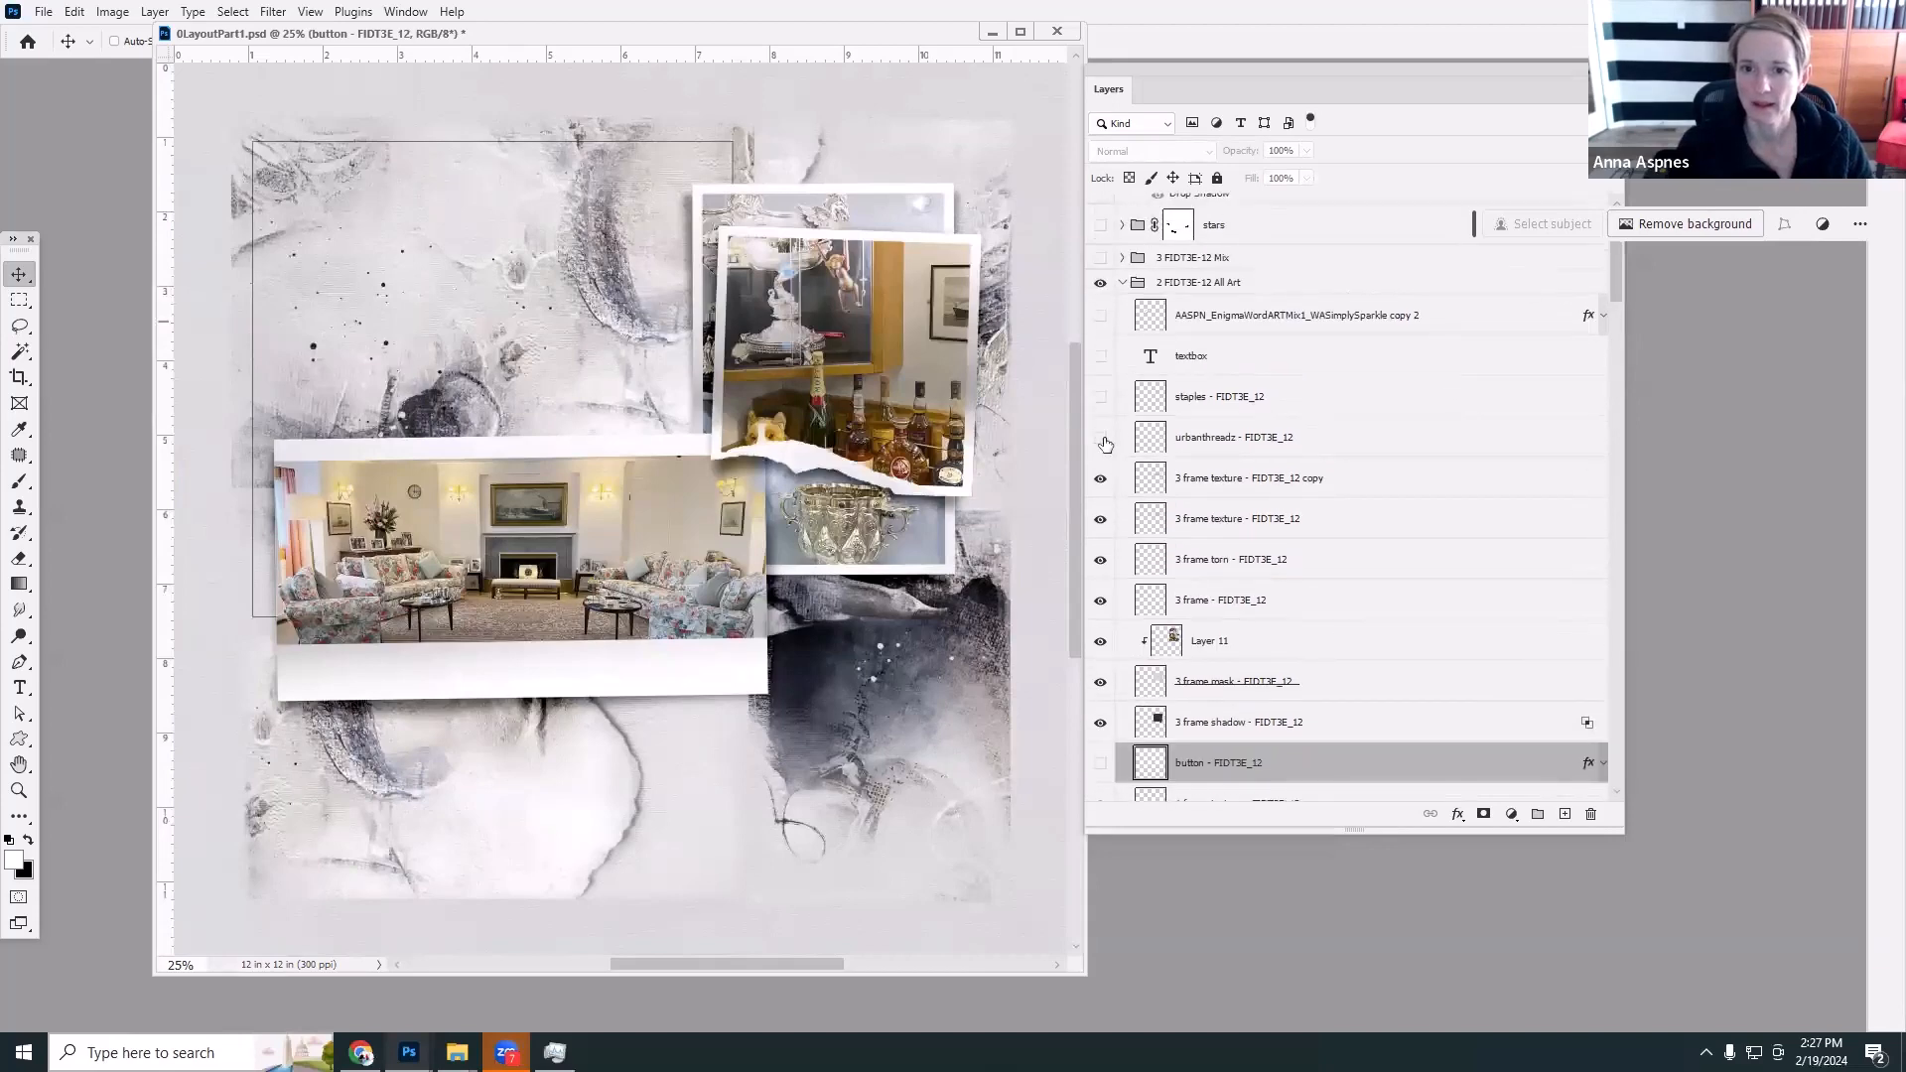
left_click(1103, 439)
left_click(1102, 399)
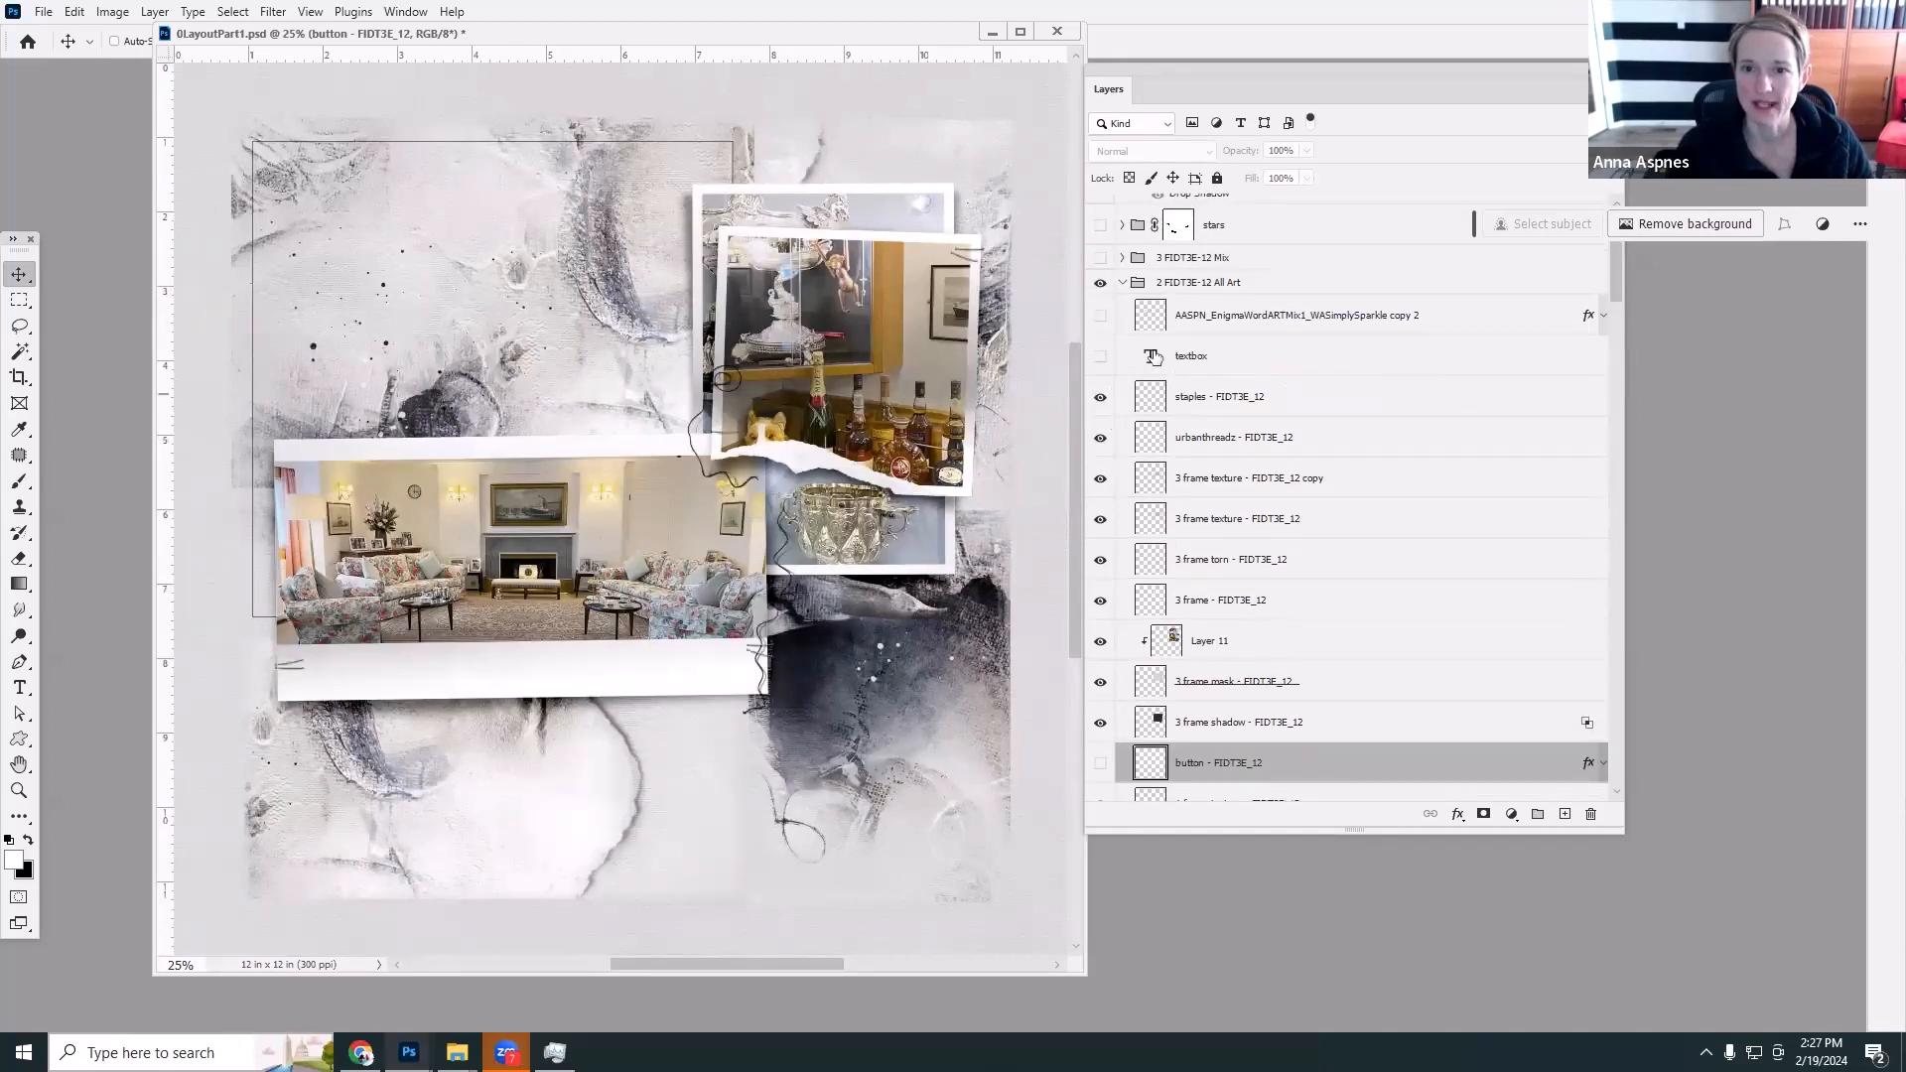
left_click(1101, 360)
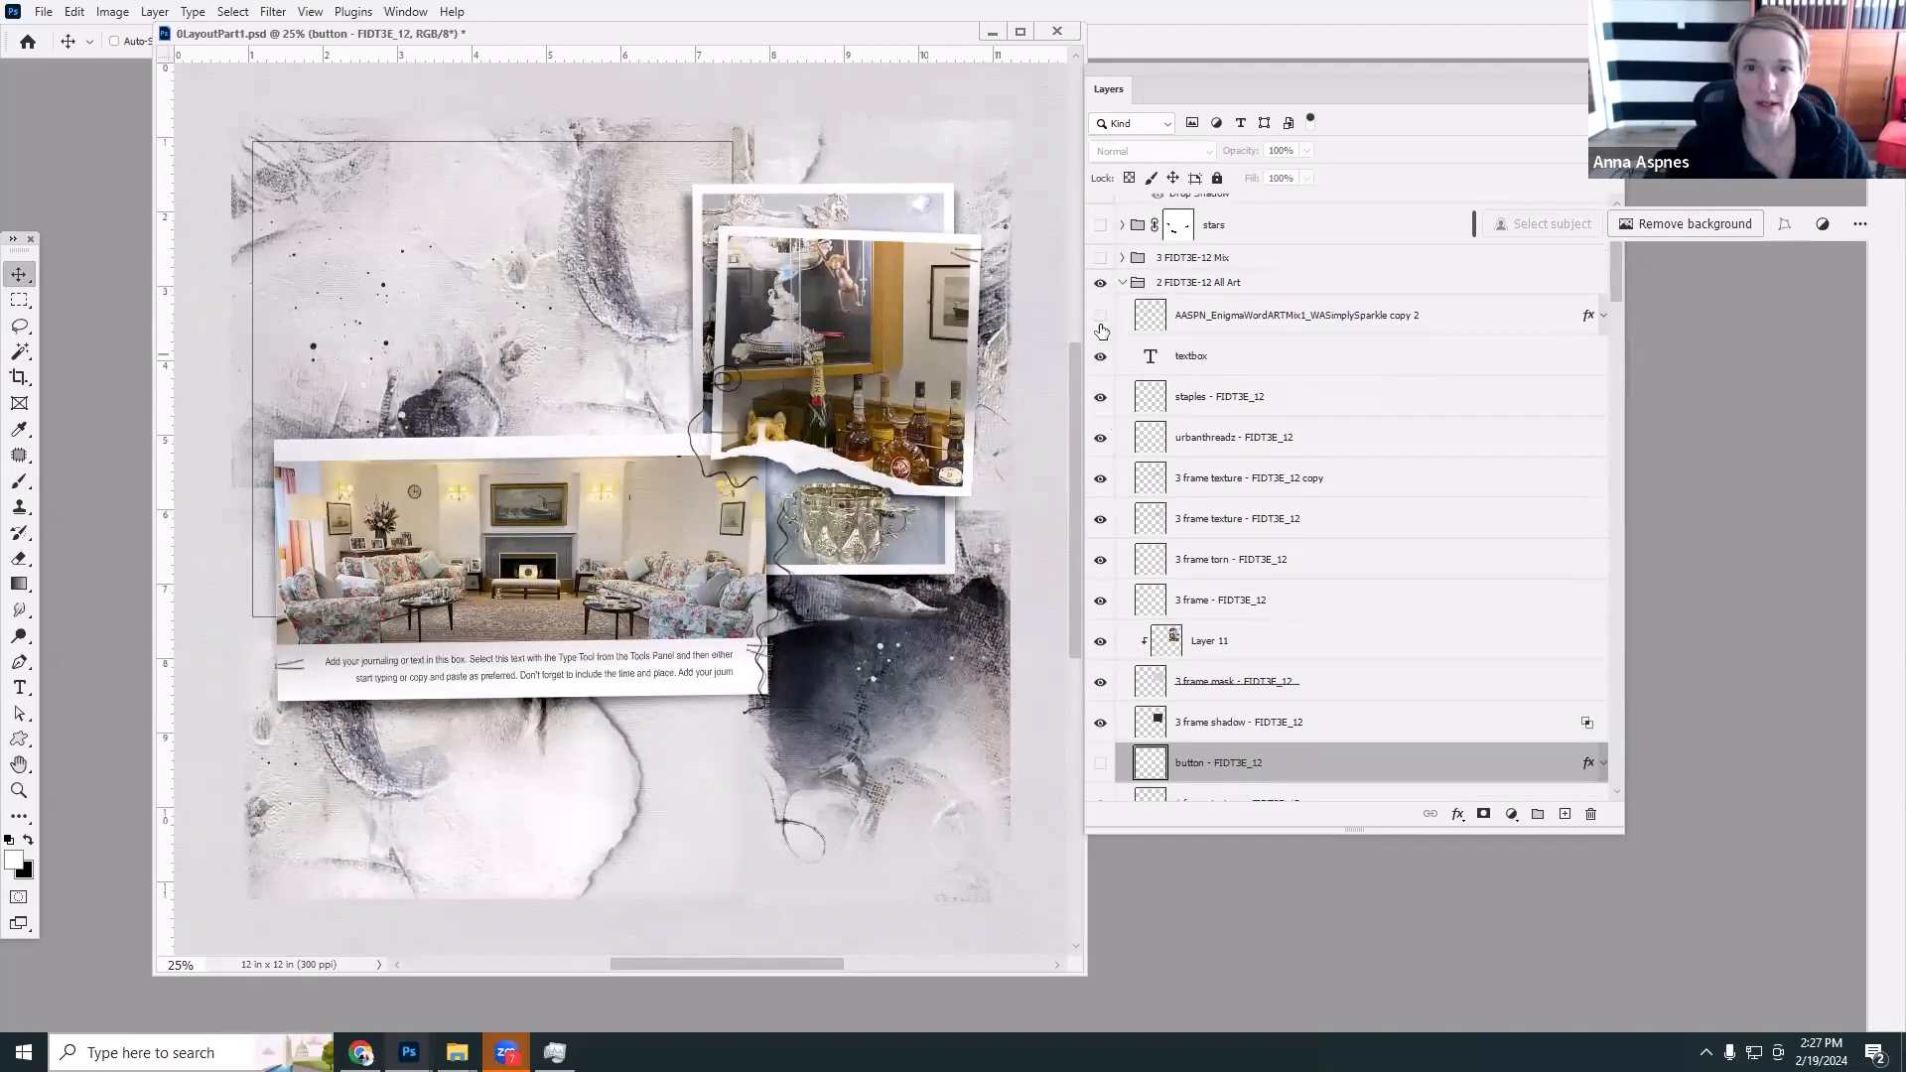
left_click(1099, 318)
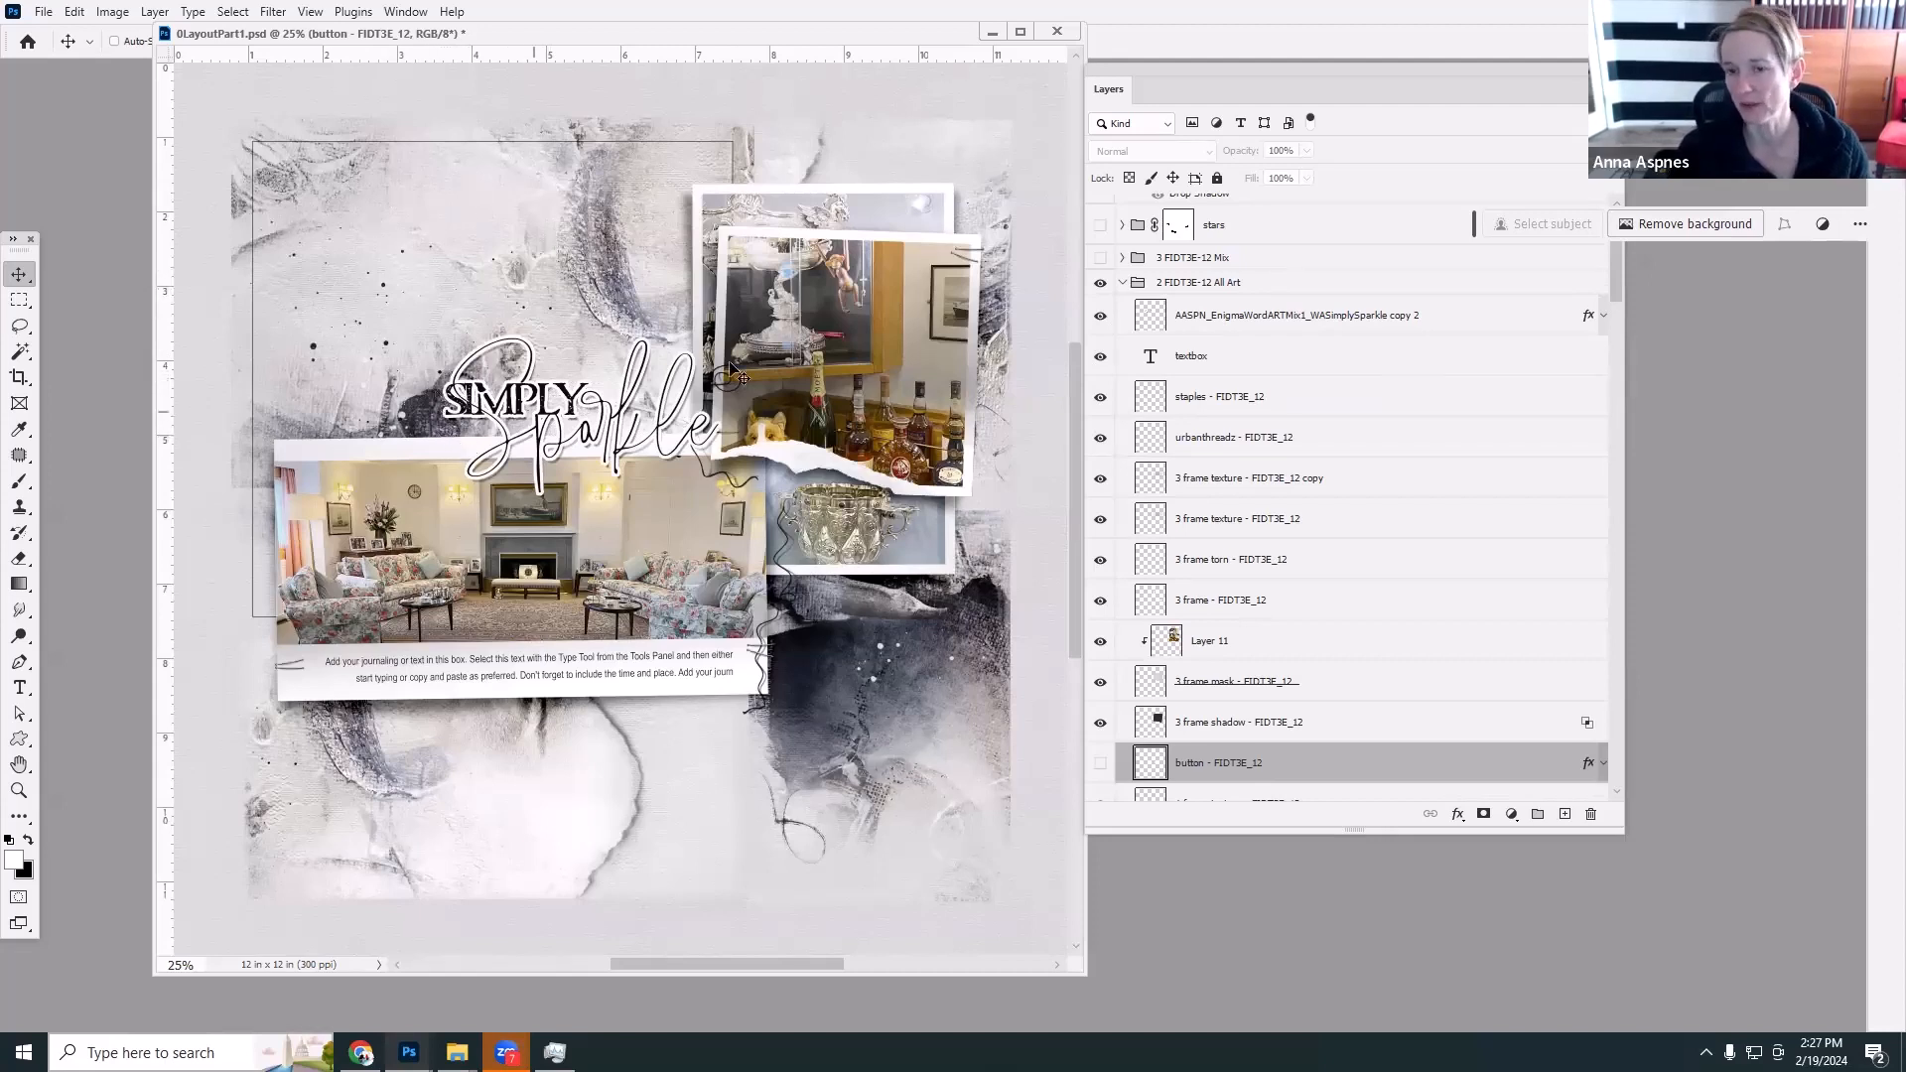
Show the button layer between the 3 frame shadow and the 1 frame texture in the 2 FIDT3E-12 All Art group.
left_click_drag(1612, 294, 1605, 340)
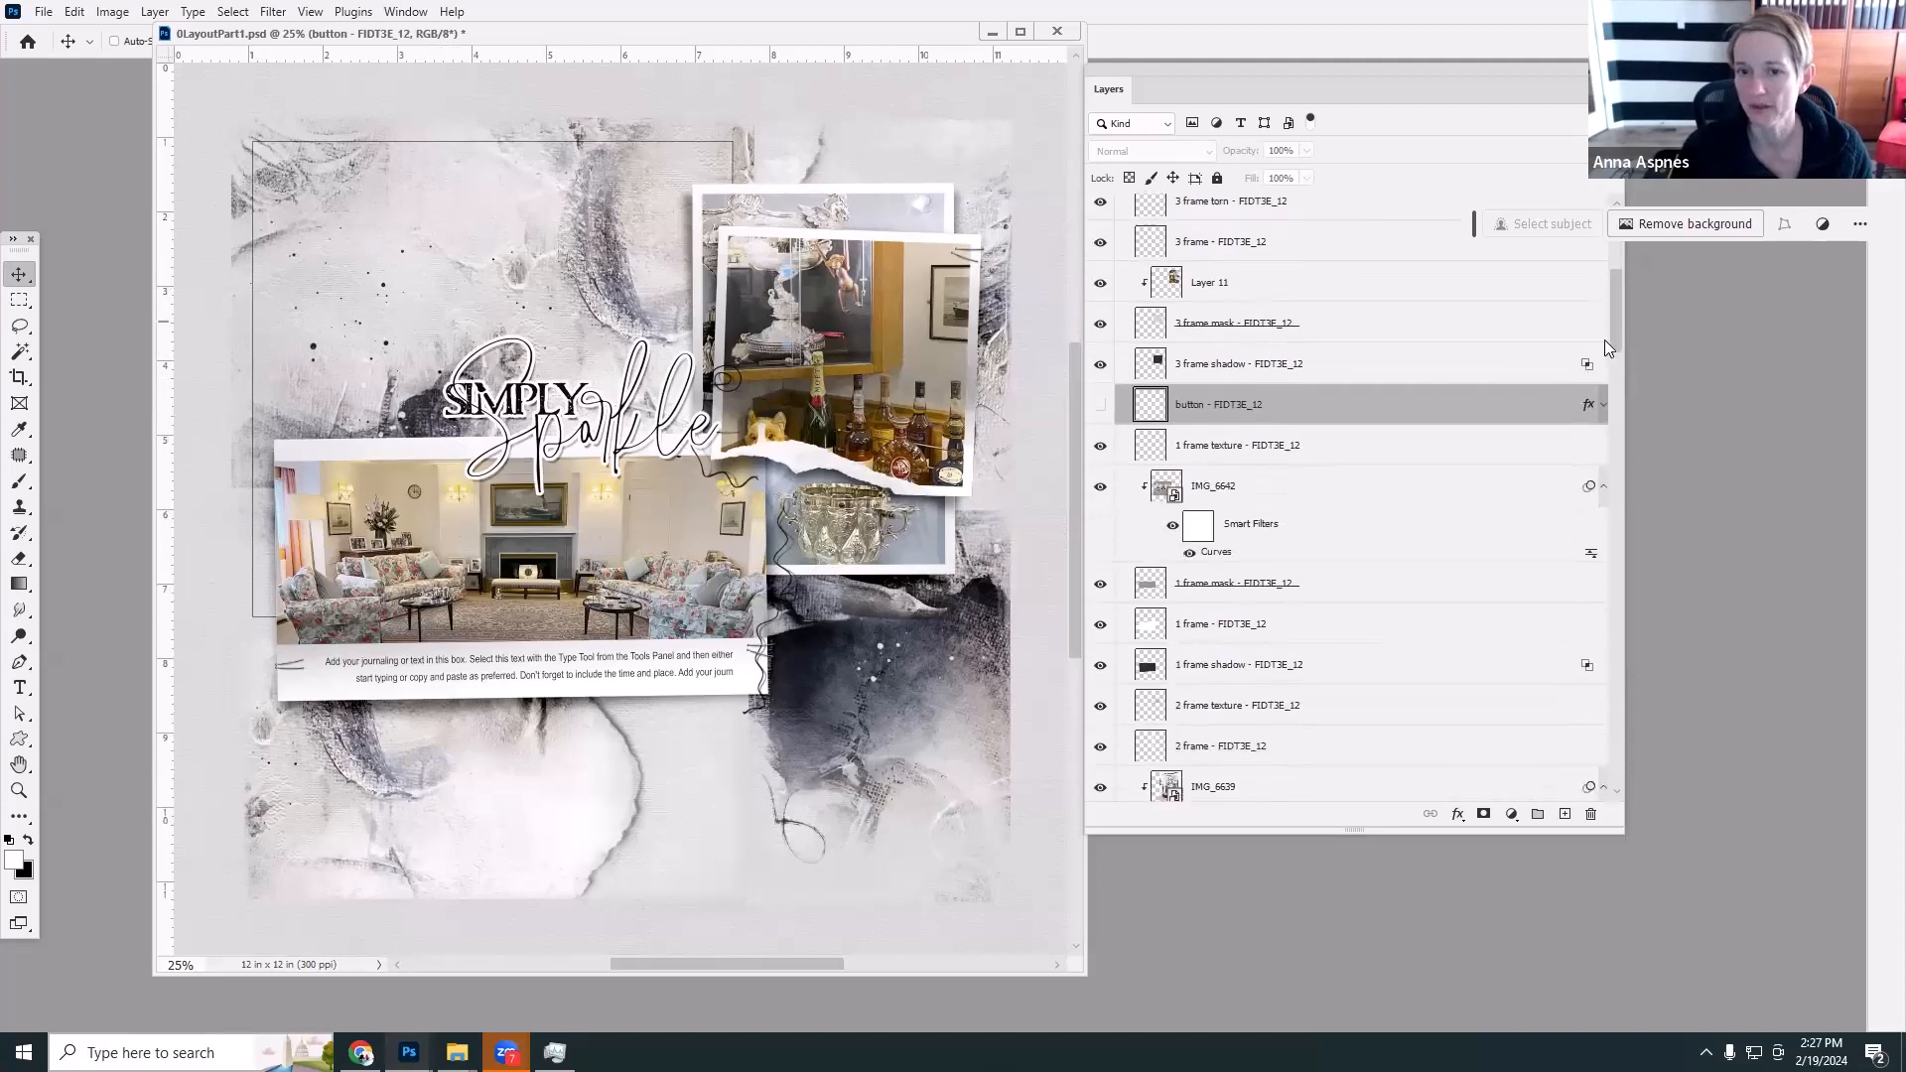
left_click(1099, 404)
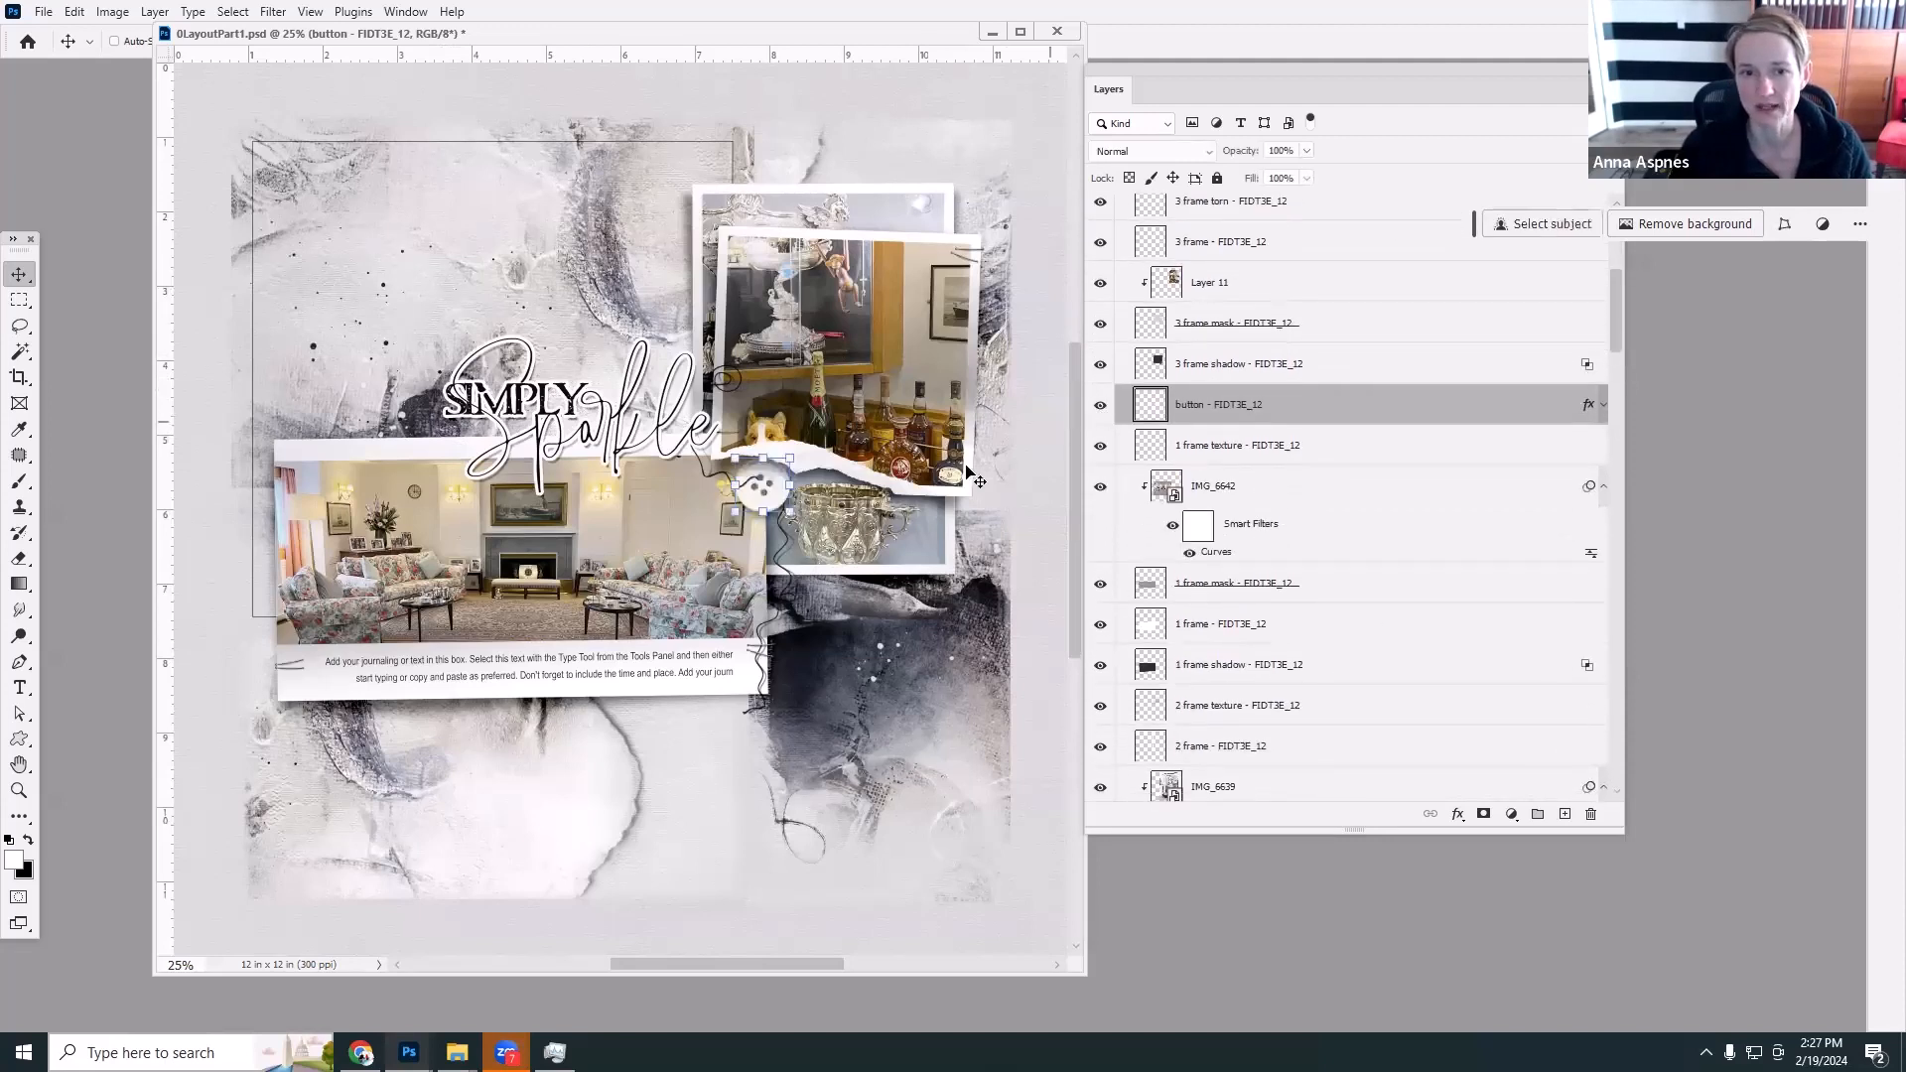
Preview the AASPN_ArtPlayPaletteBirthday_ButtonRed layer and the stars group on the layout, hiding each again.
left_click_drag(1610, 335, 1628, 239)
left_click(1100, 214)
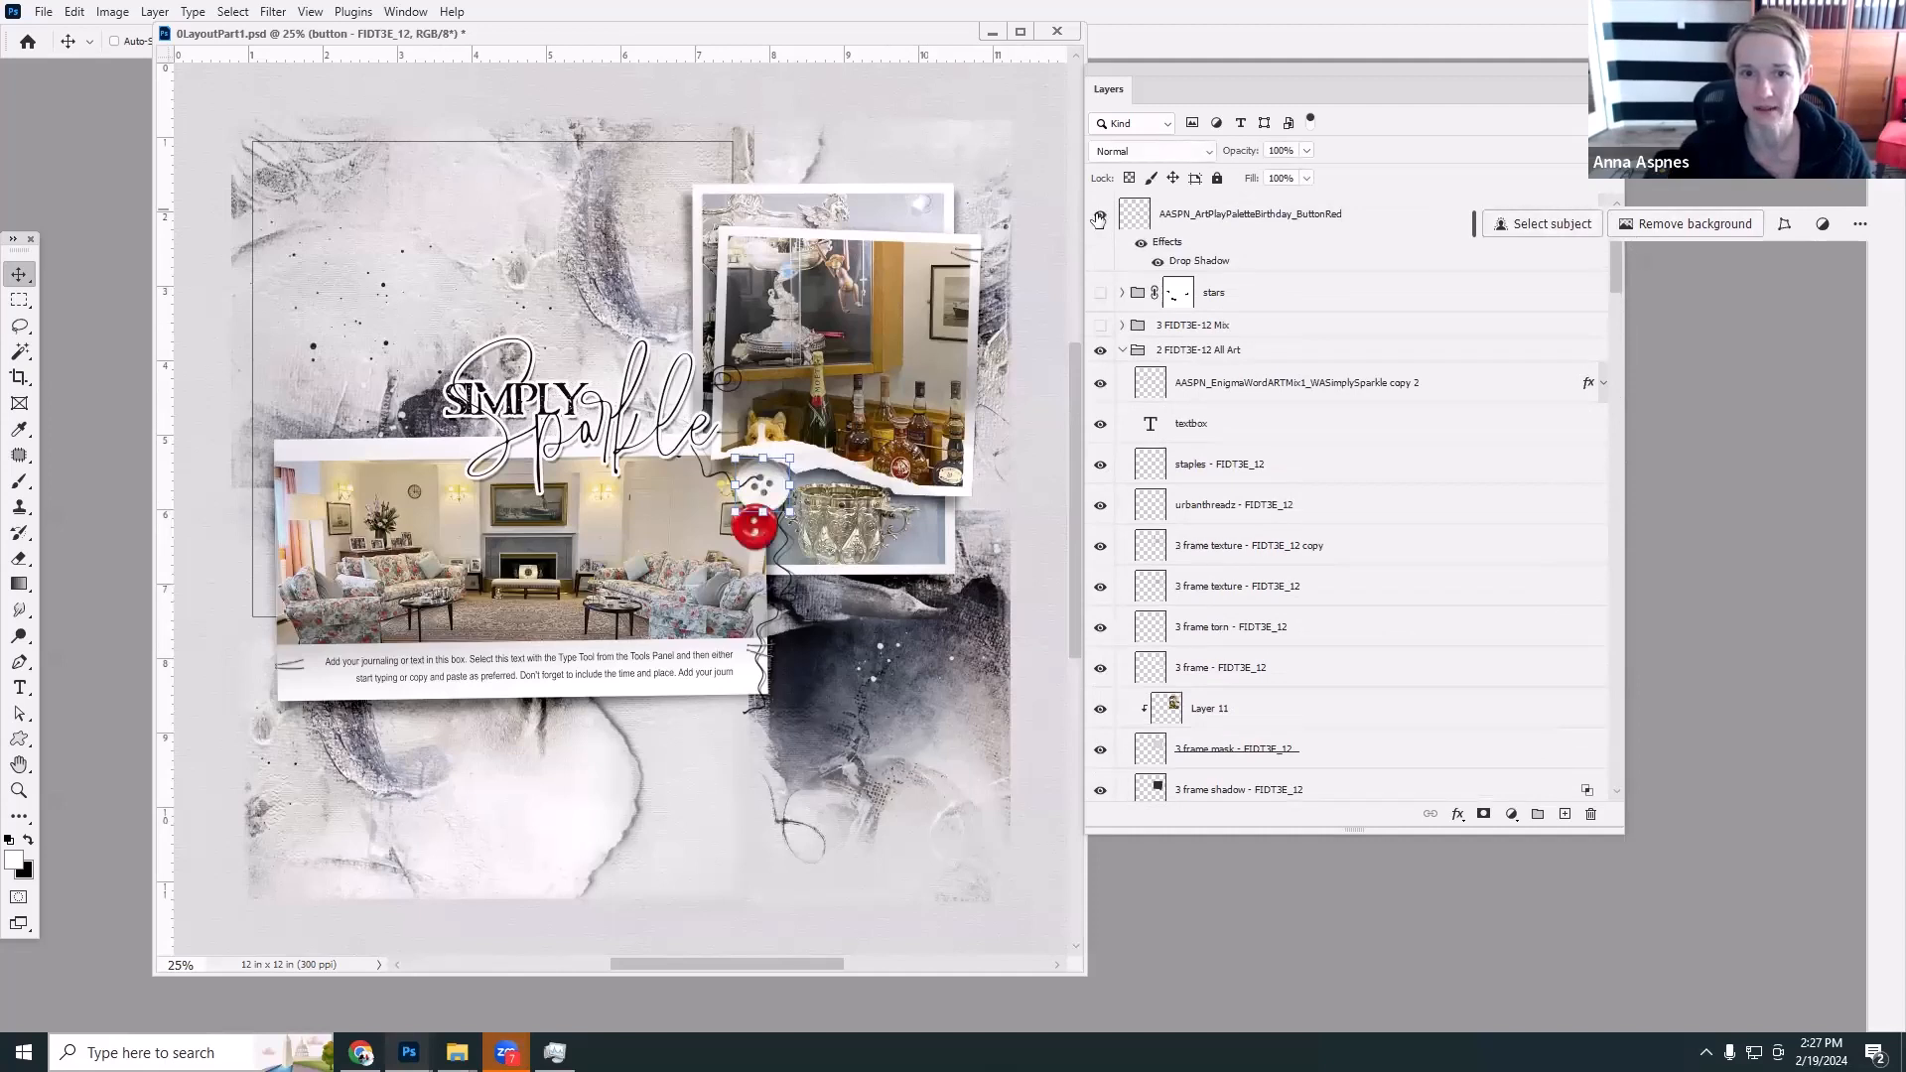
left_click(1099, 214)
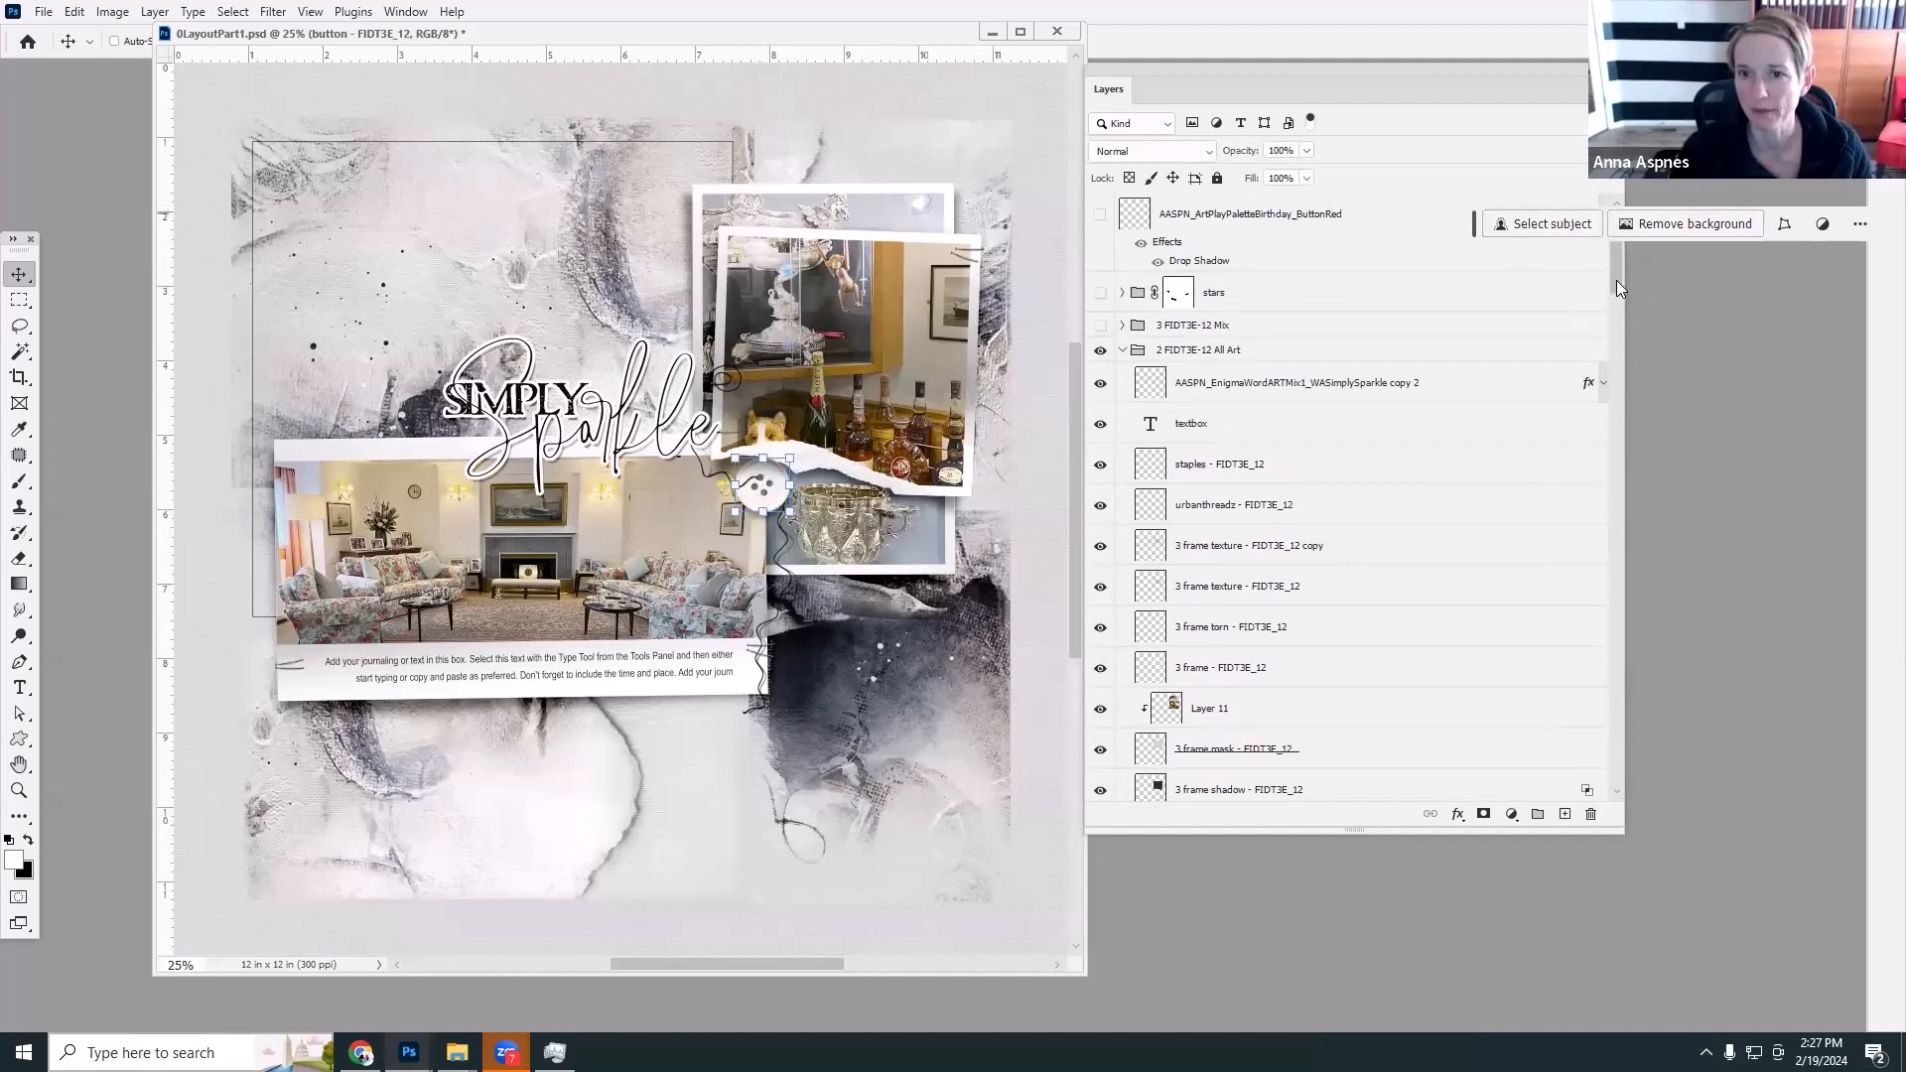
left_click(1101, 293)
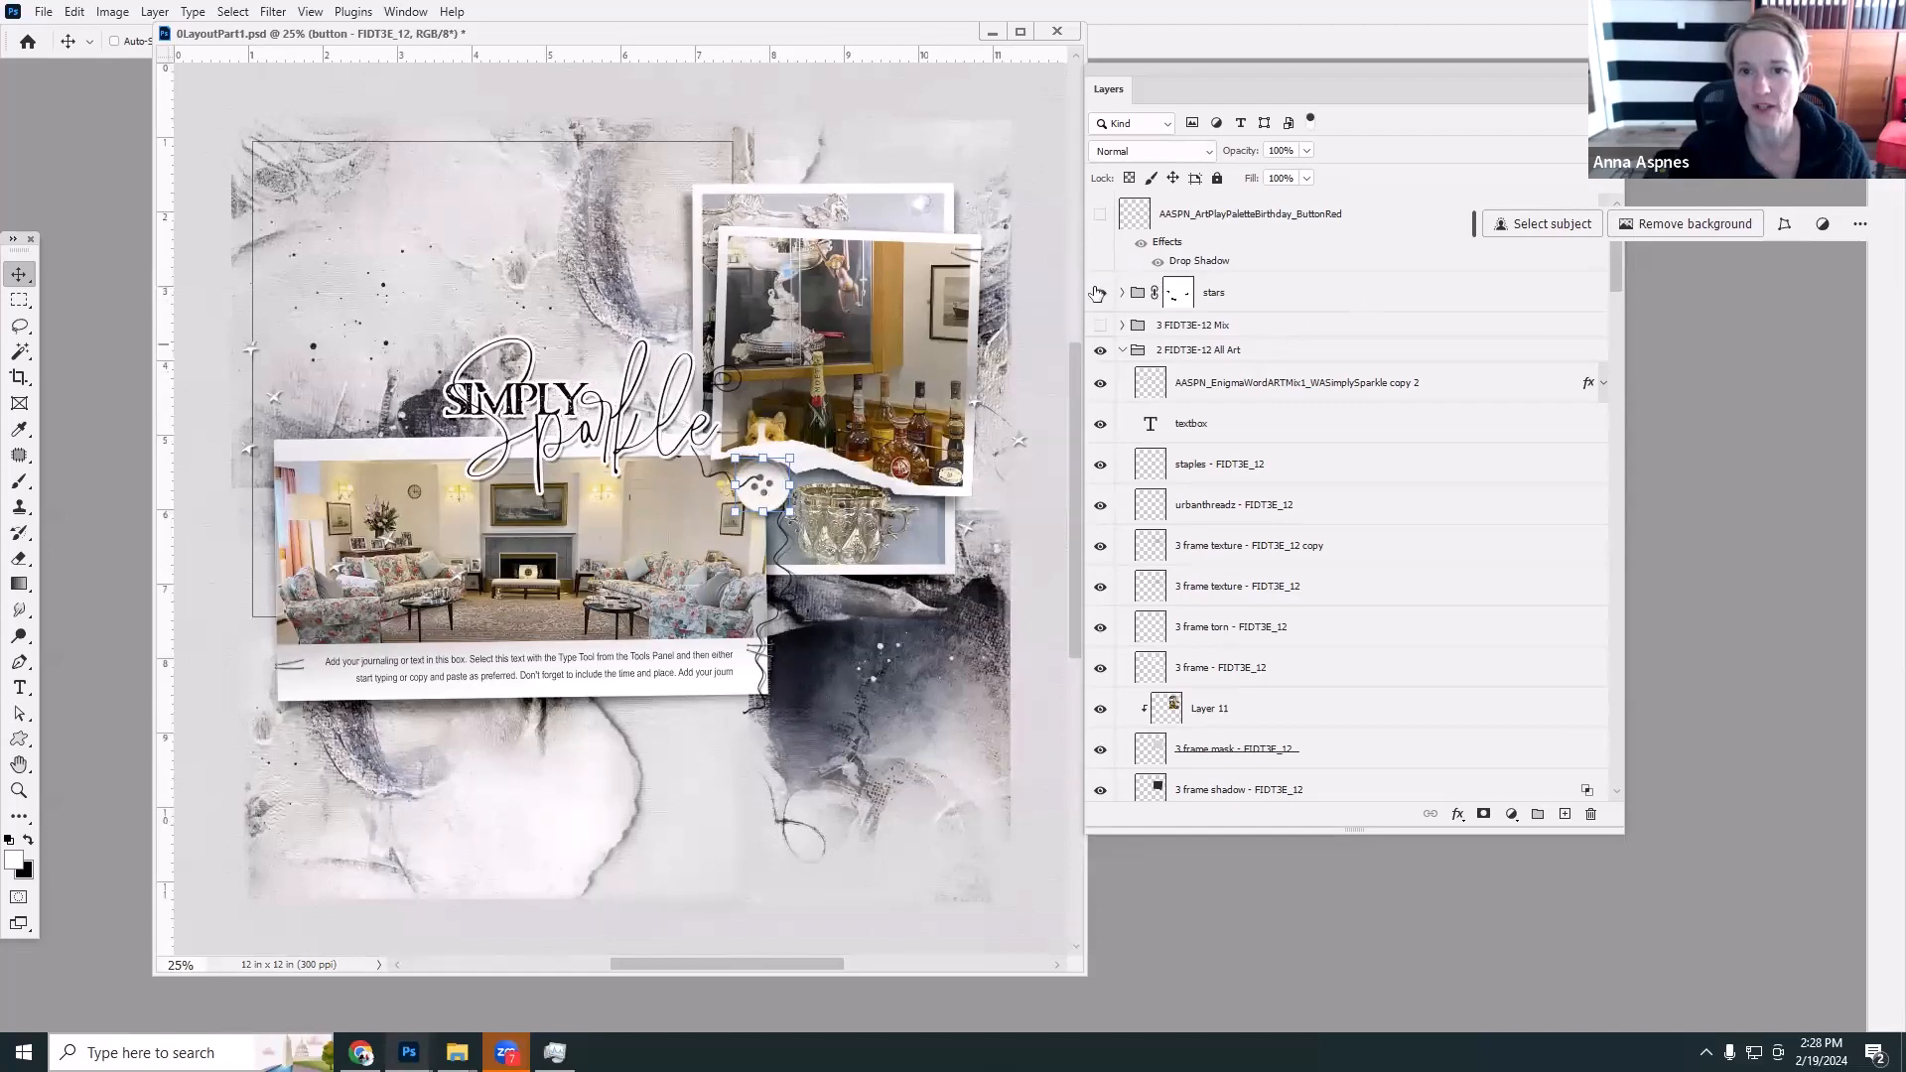
mouse_move(1616, 270)
left_mouse_down()
mouse_move(1610, 365)
mouse_move(1604, 288)
left_mouse_up()
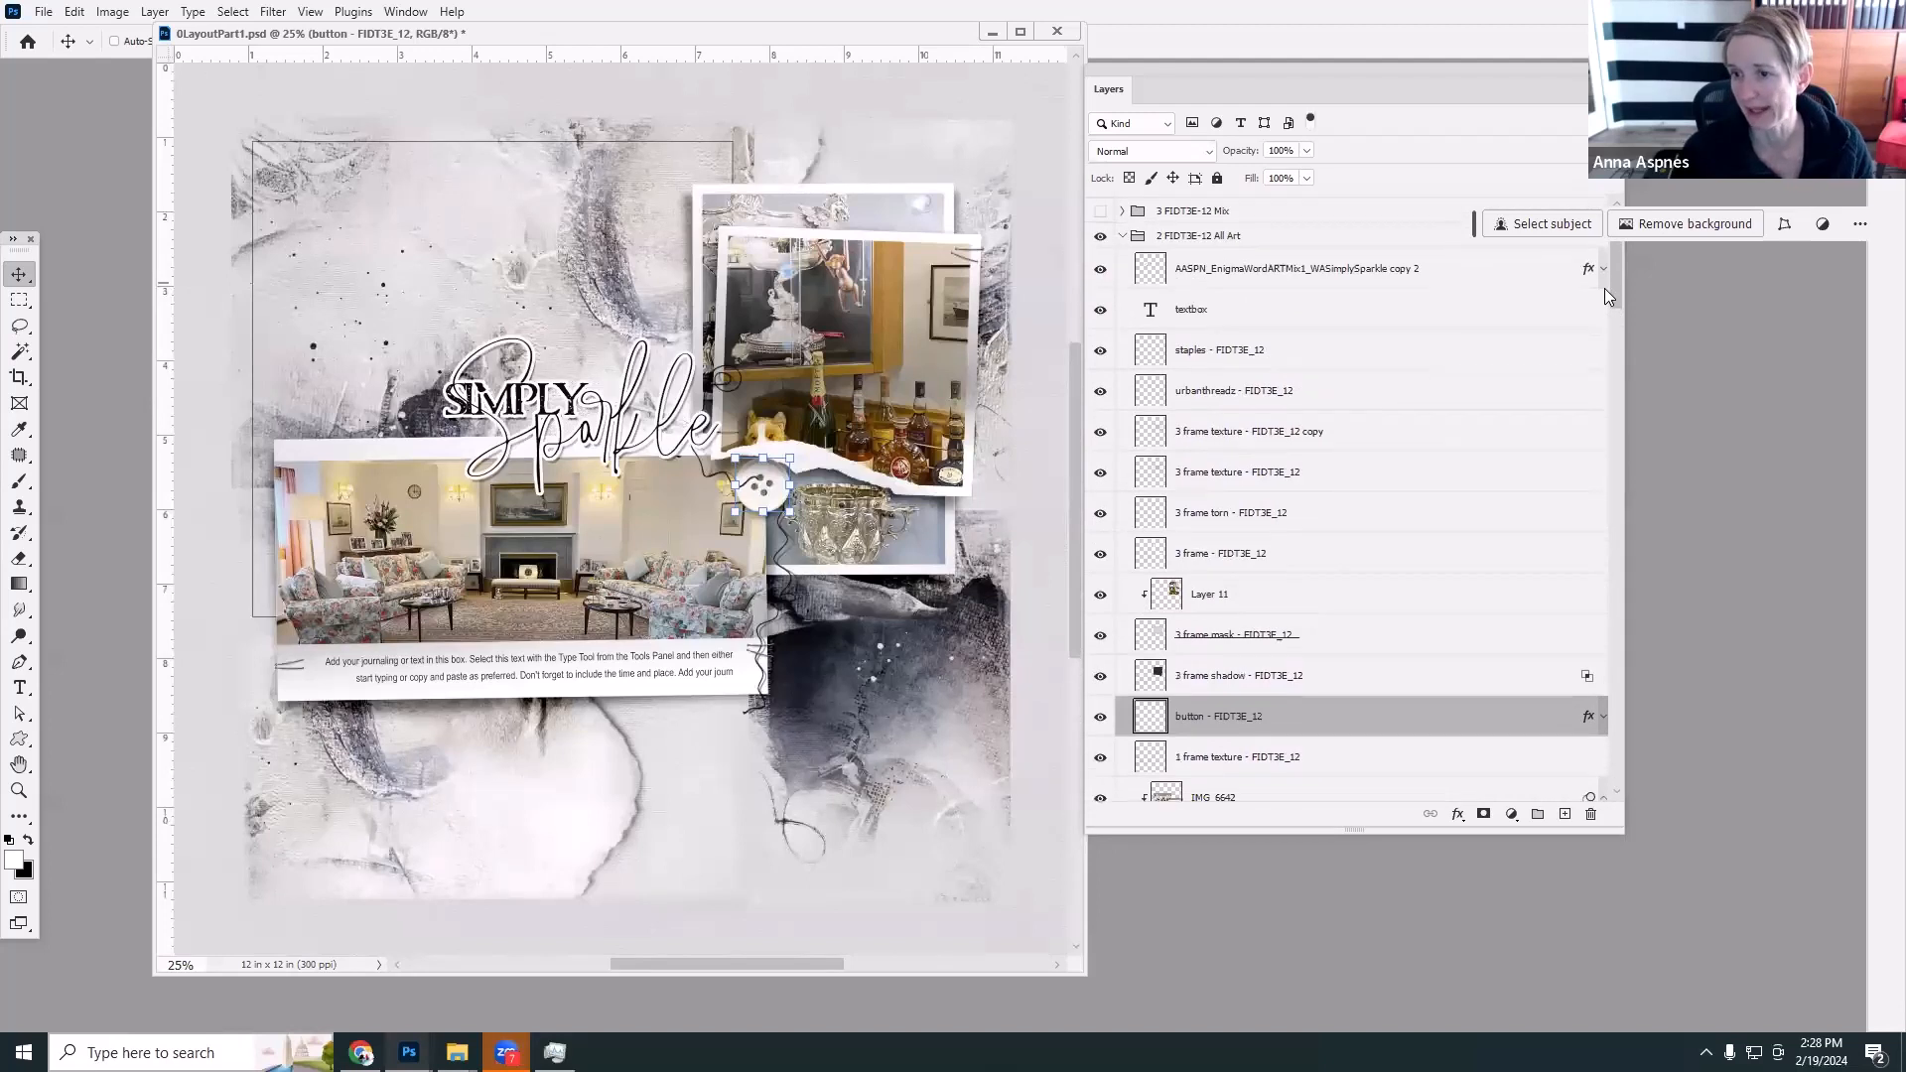
left_click_drag(1605, 288, 1609, 236)
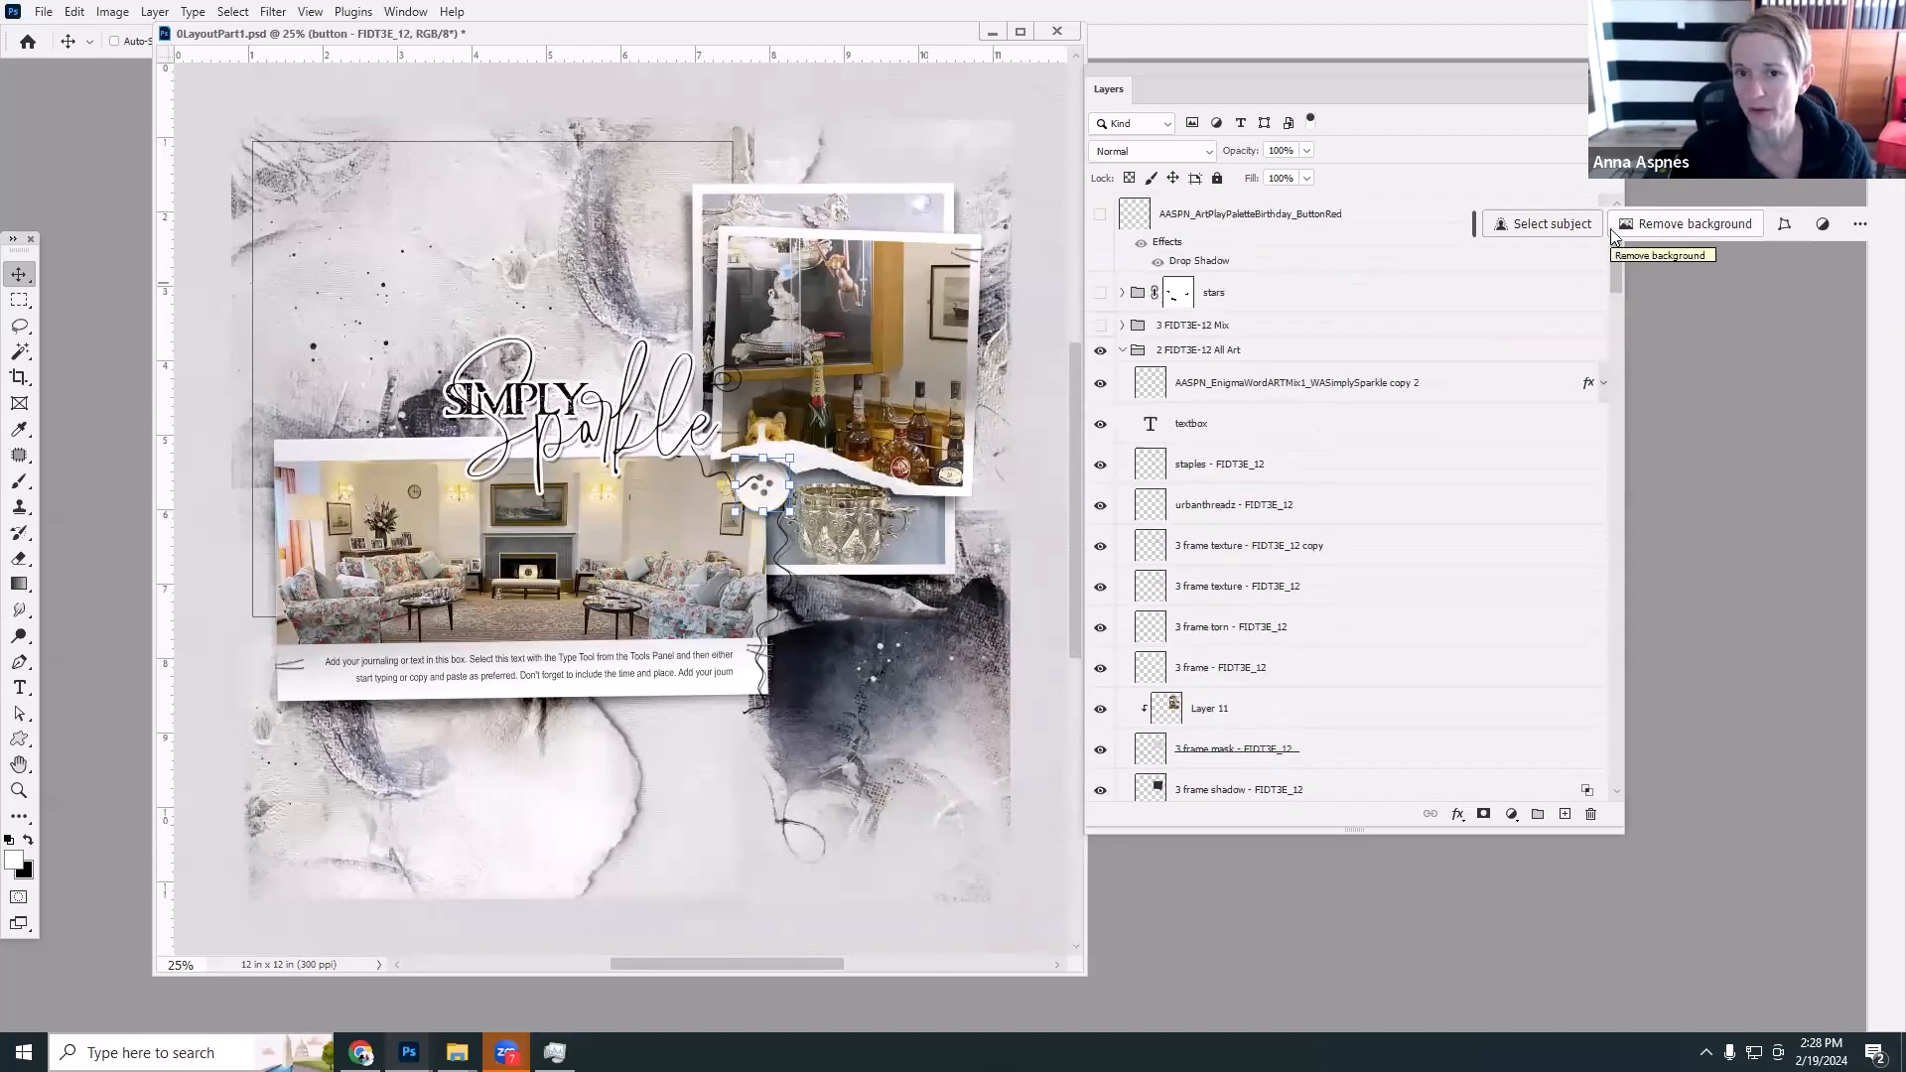
Collapse and hide the 2 FIDT3E-12 All Art group and show the 3 FIDT3E-12 Mix group instead.
left_click(1122, 350)
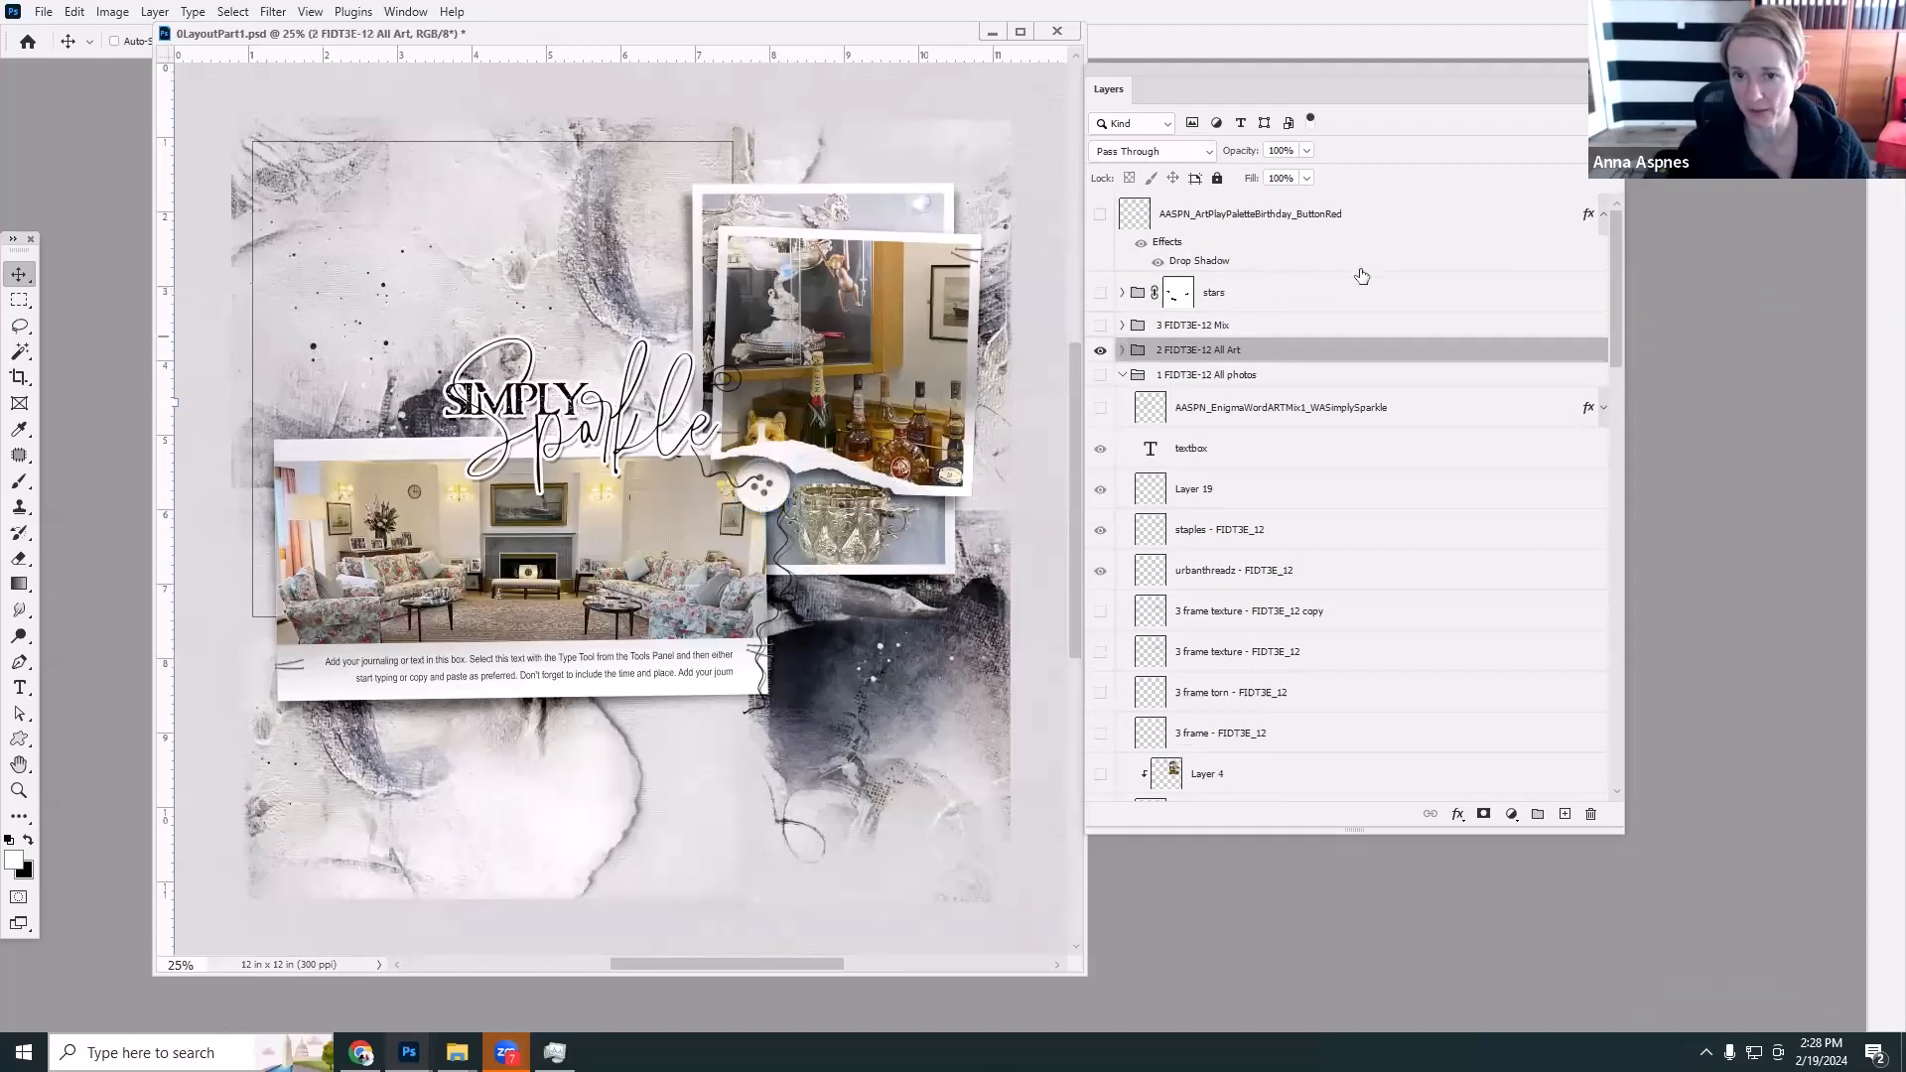
left_click(1100, 349)
left_click(1100, 325)
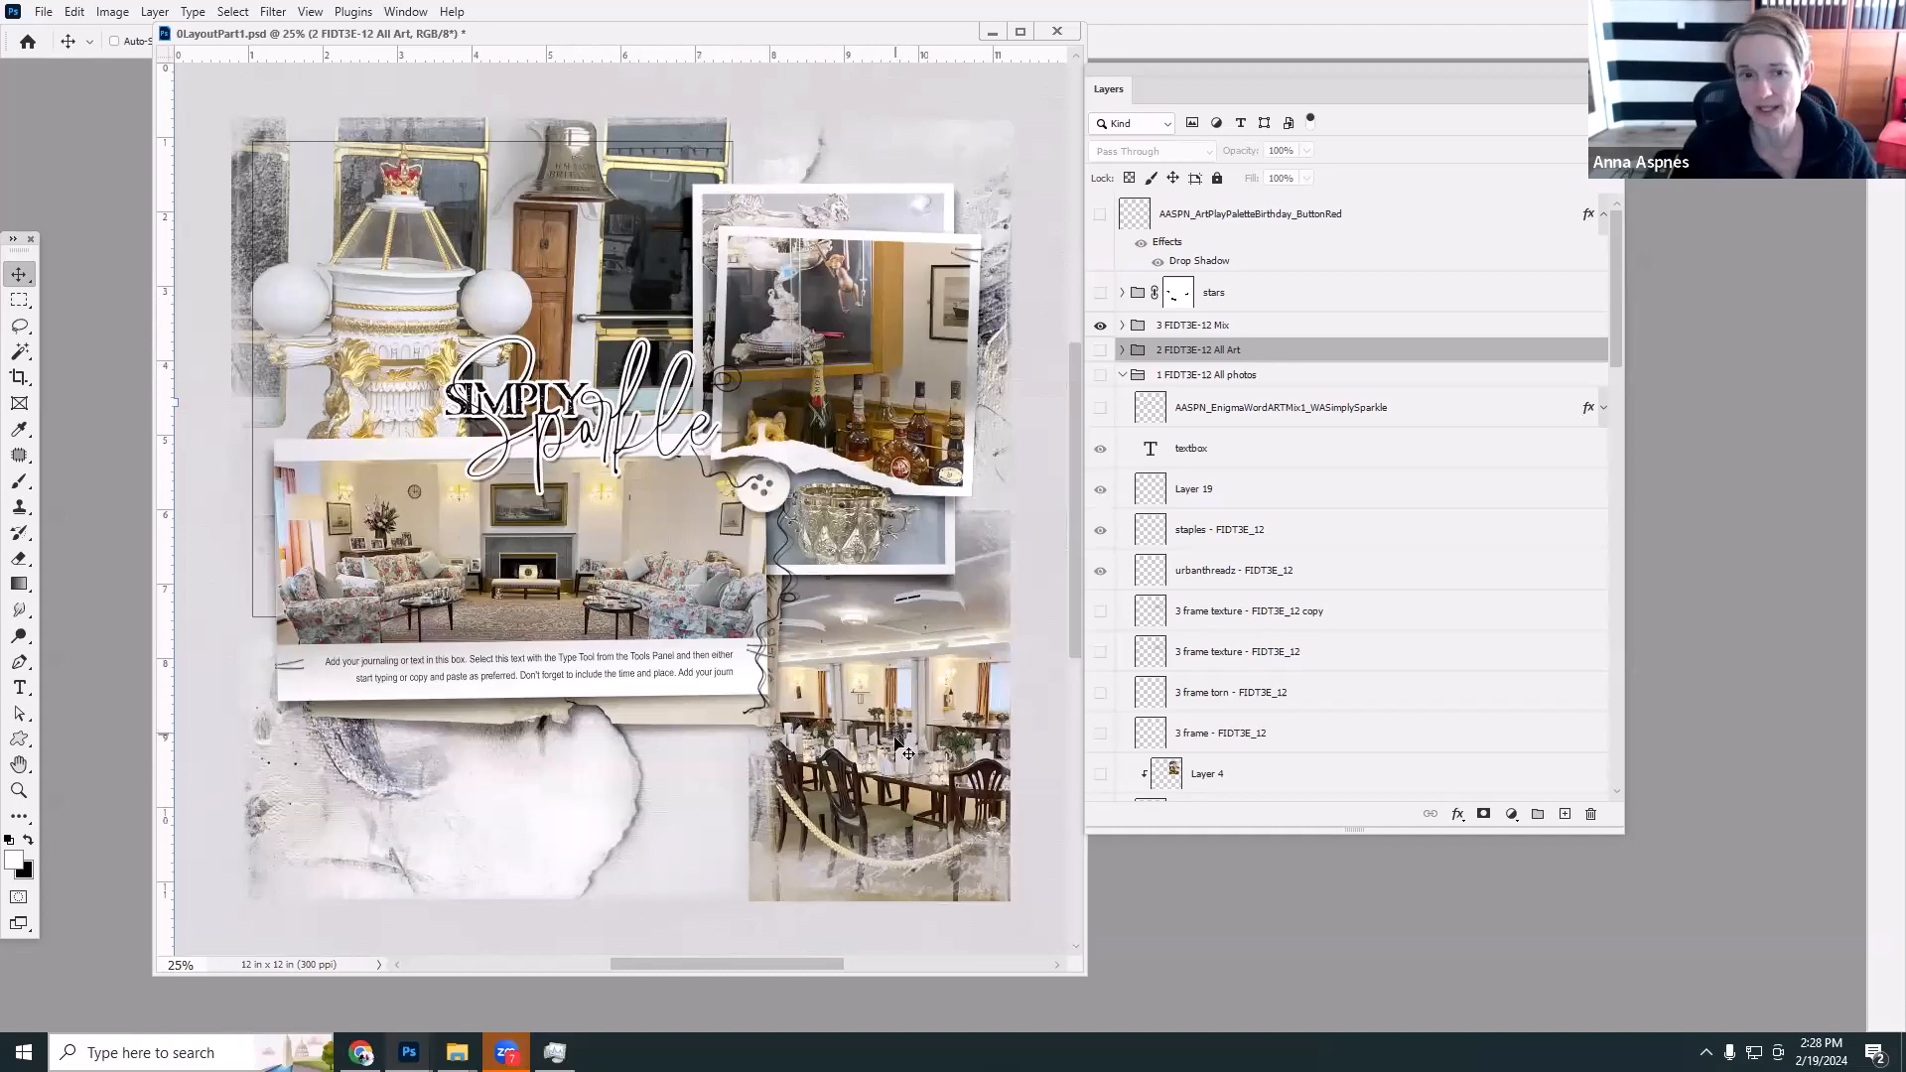
Switch to the 0Layouts folder in File Explorer and view 0Layout1 in an enlarged preview area.
mouse_move(456, 1050)
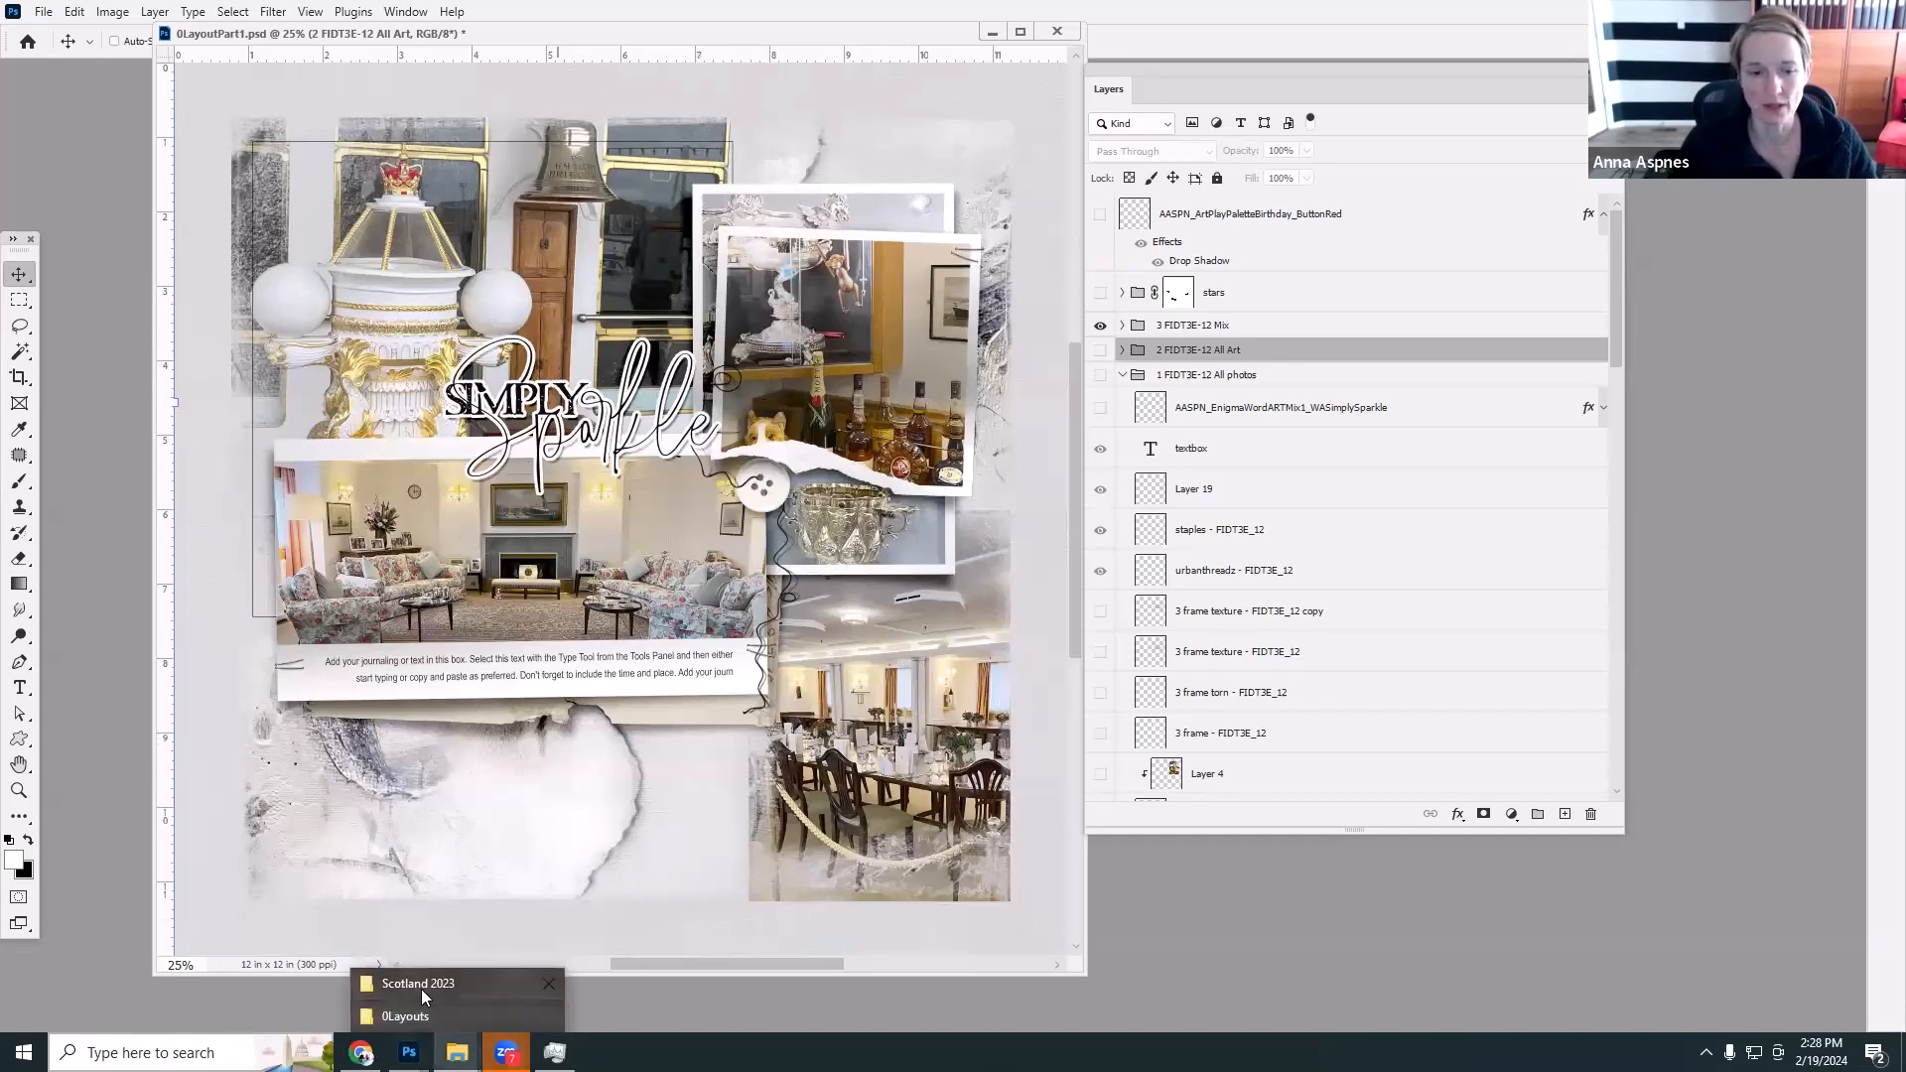
left_click(417, 1016)
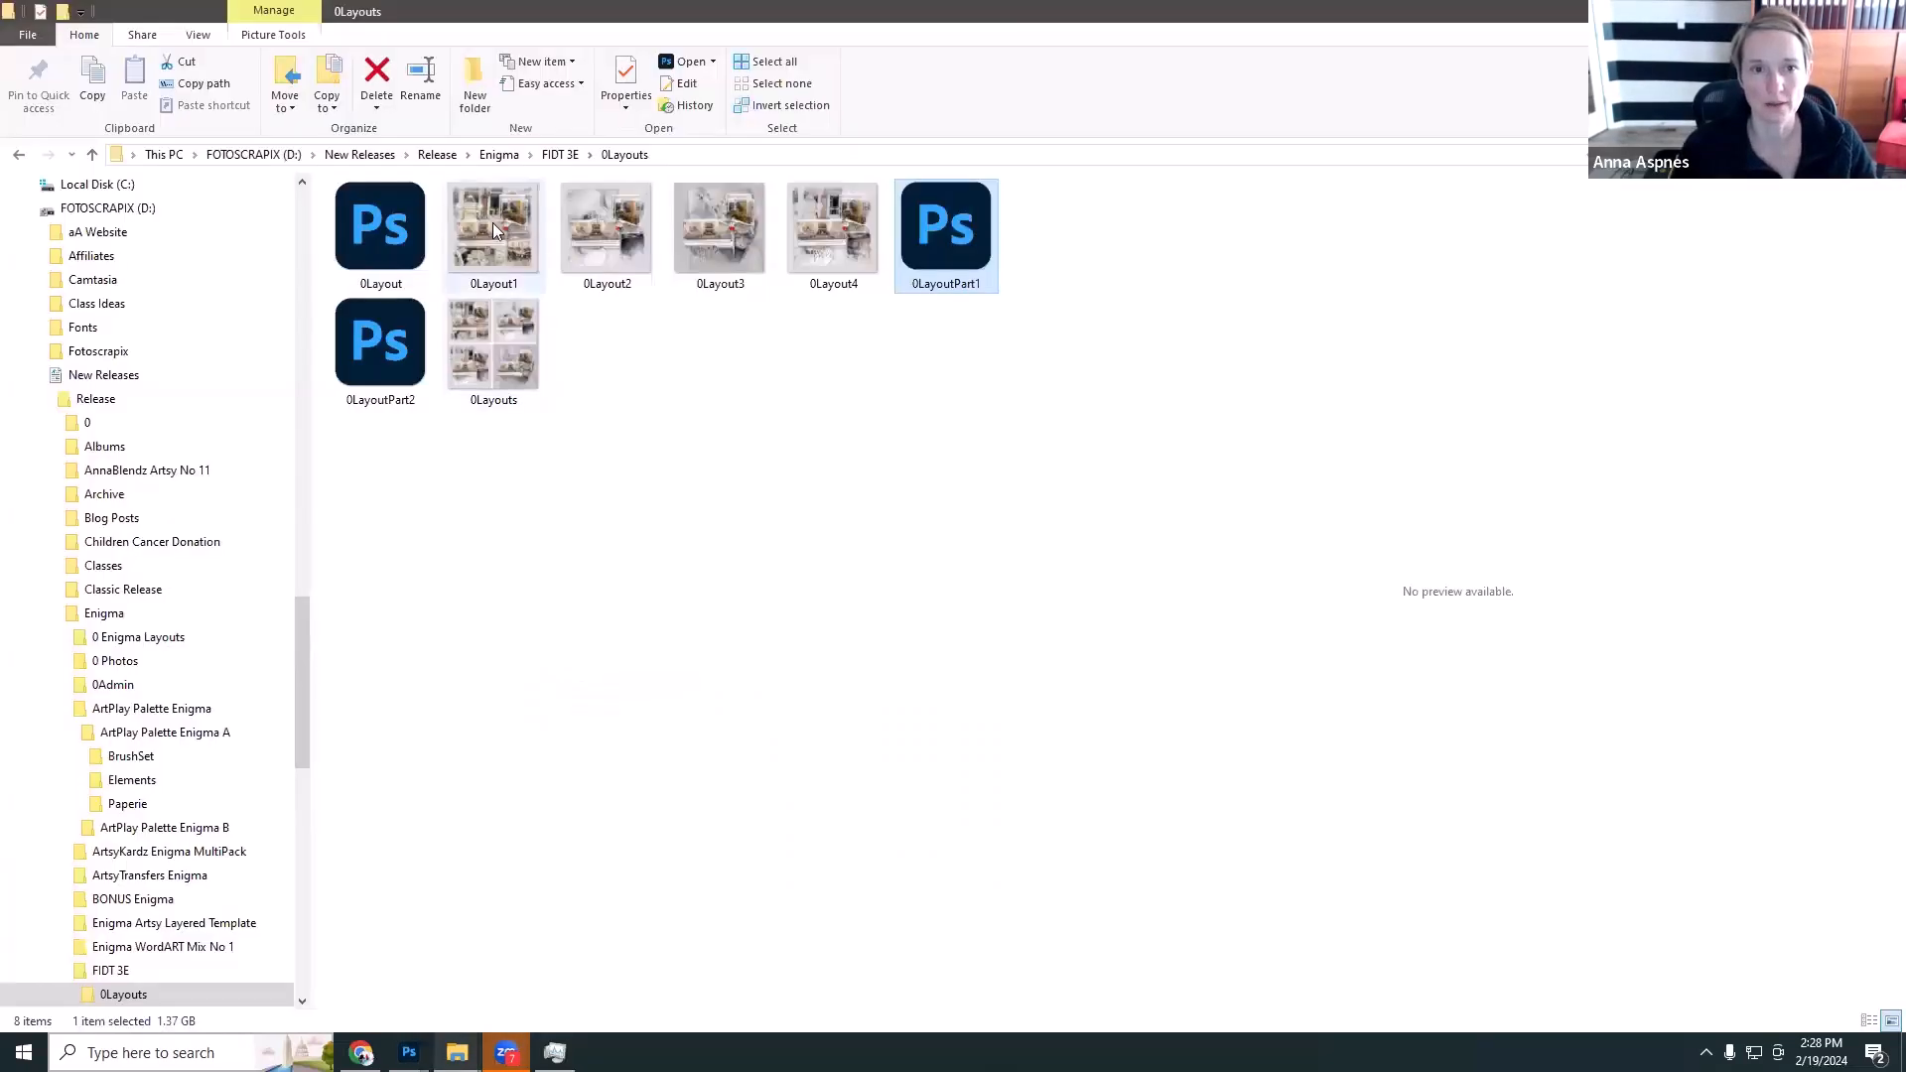
left_click(496, 239)
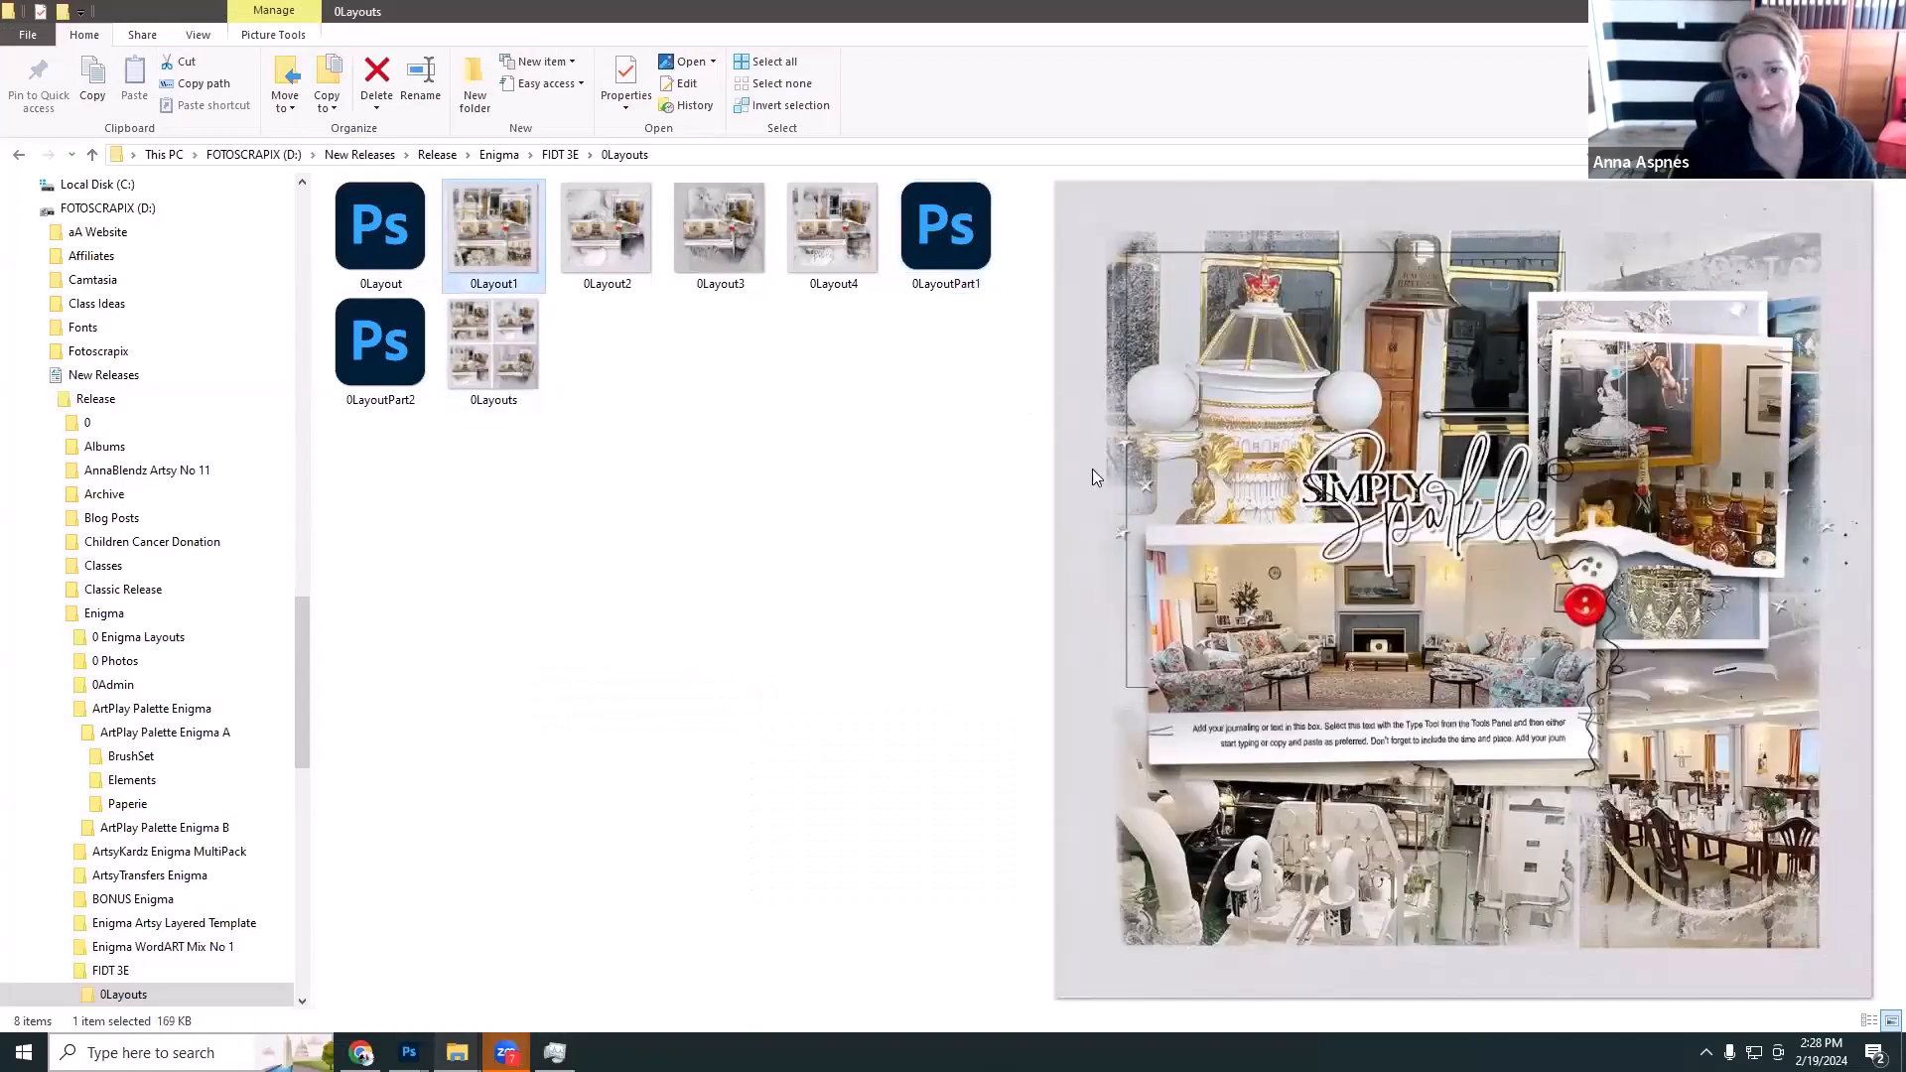
left_click_drag(1050, 456, 520, 423)
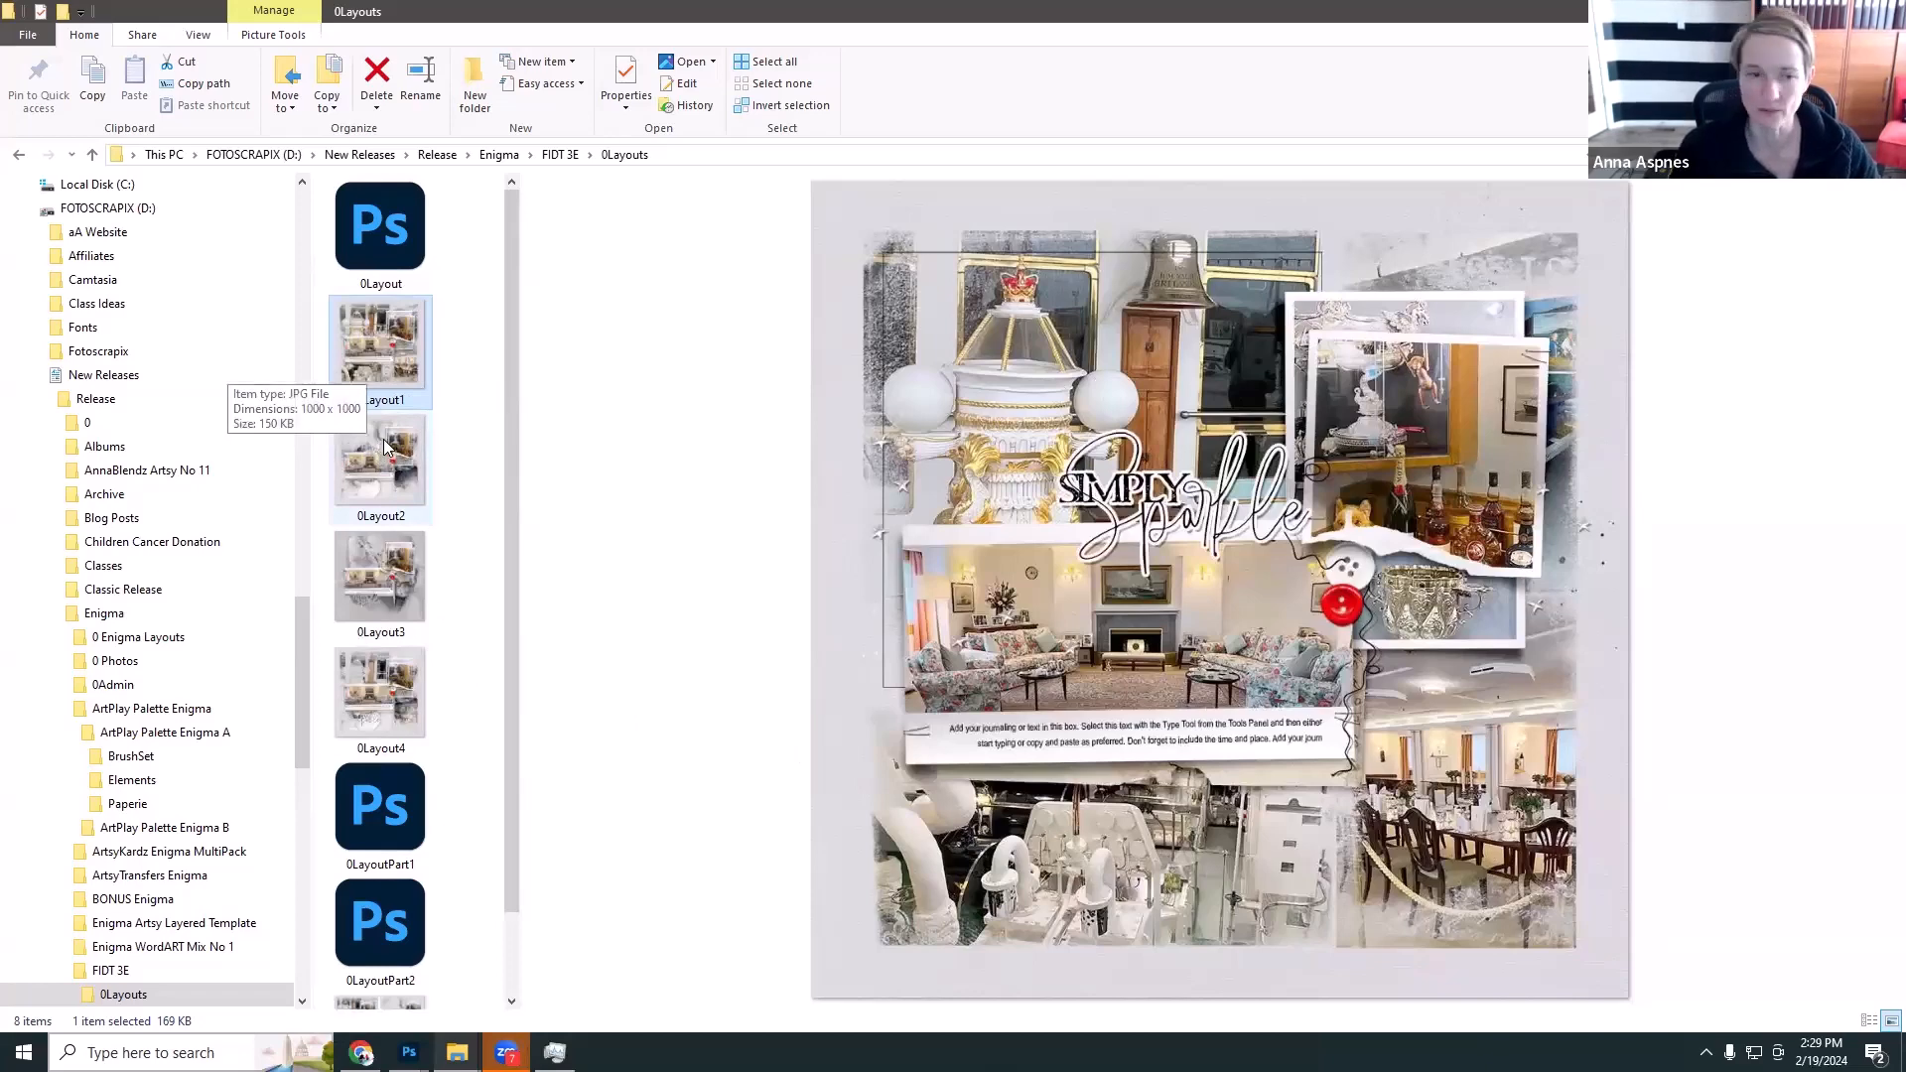
Compare the previews of 0Layout4, 0Layout3, 0Layout2 and 0Layout1, returning to 0Layout2.
left_click(390, 679)
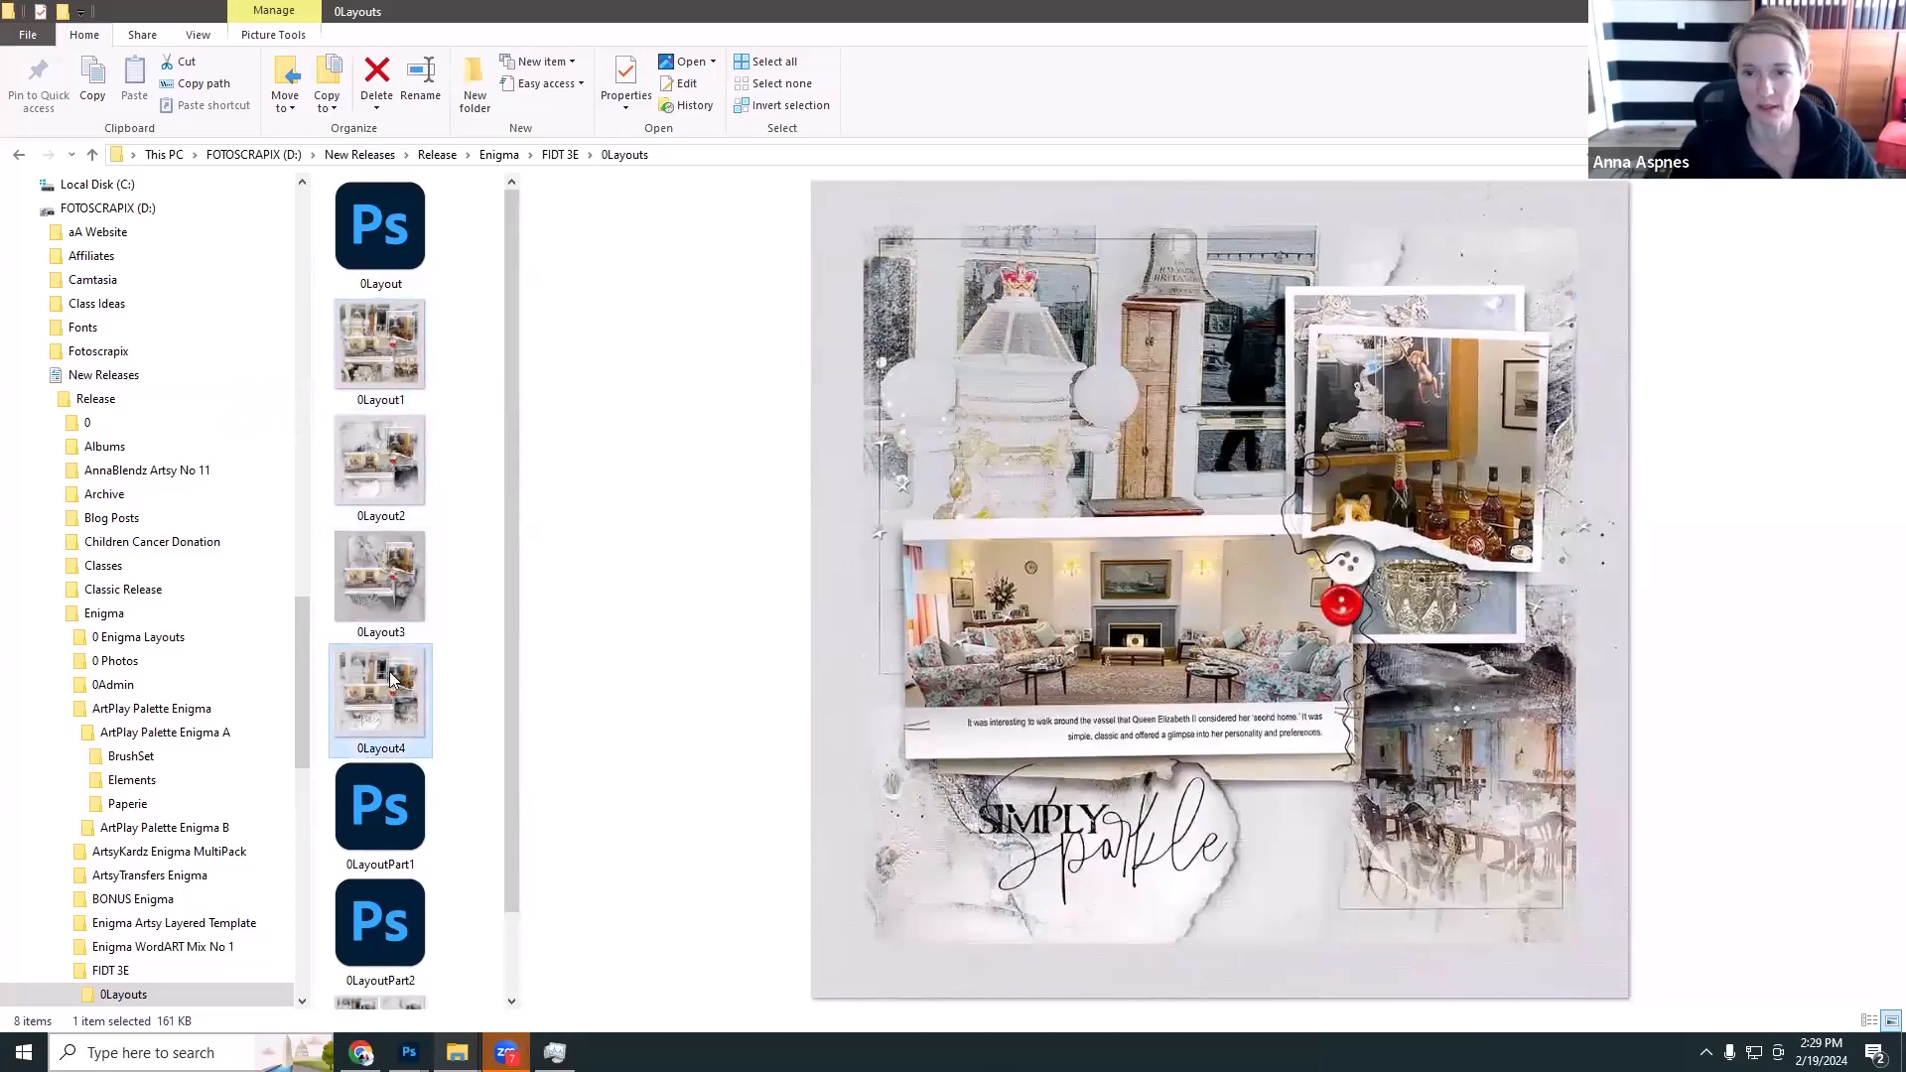
left_click(385, 566)
left_click(376, 454)
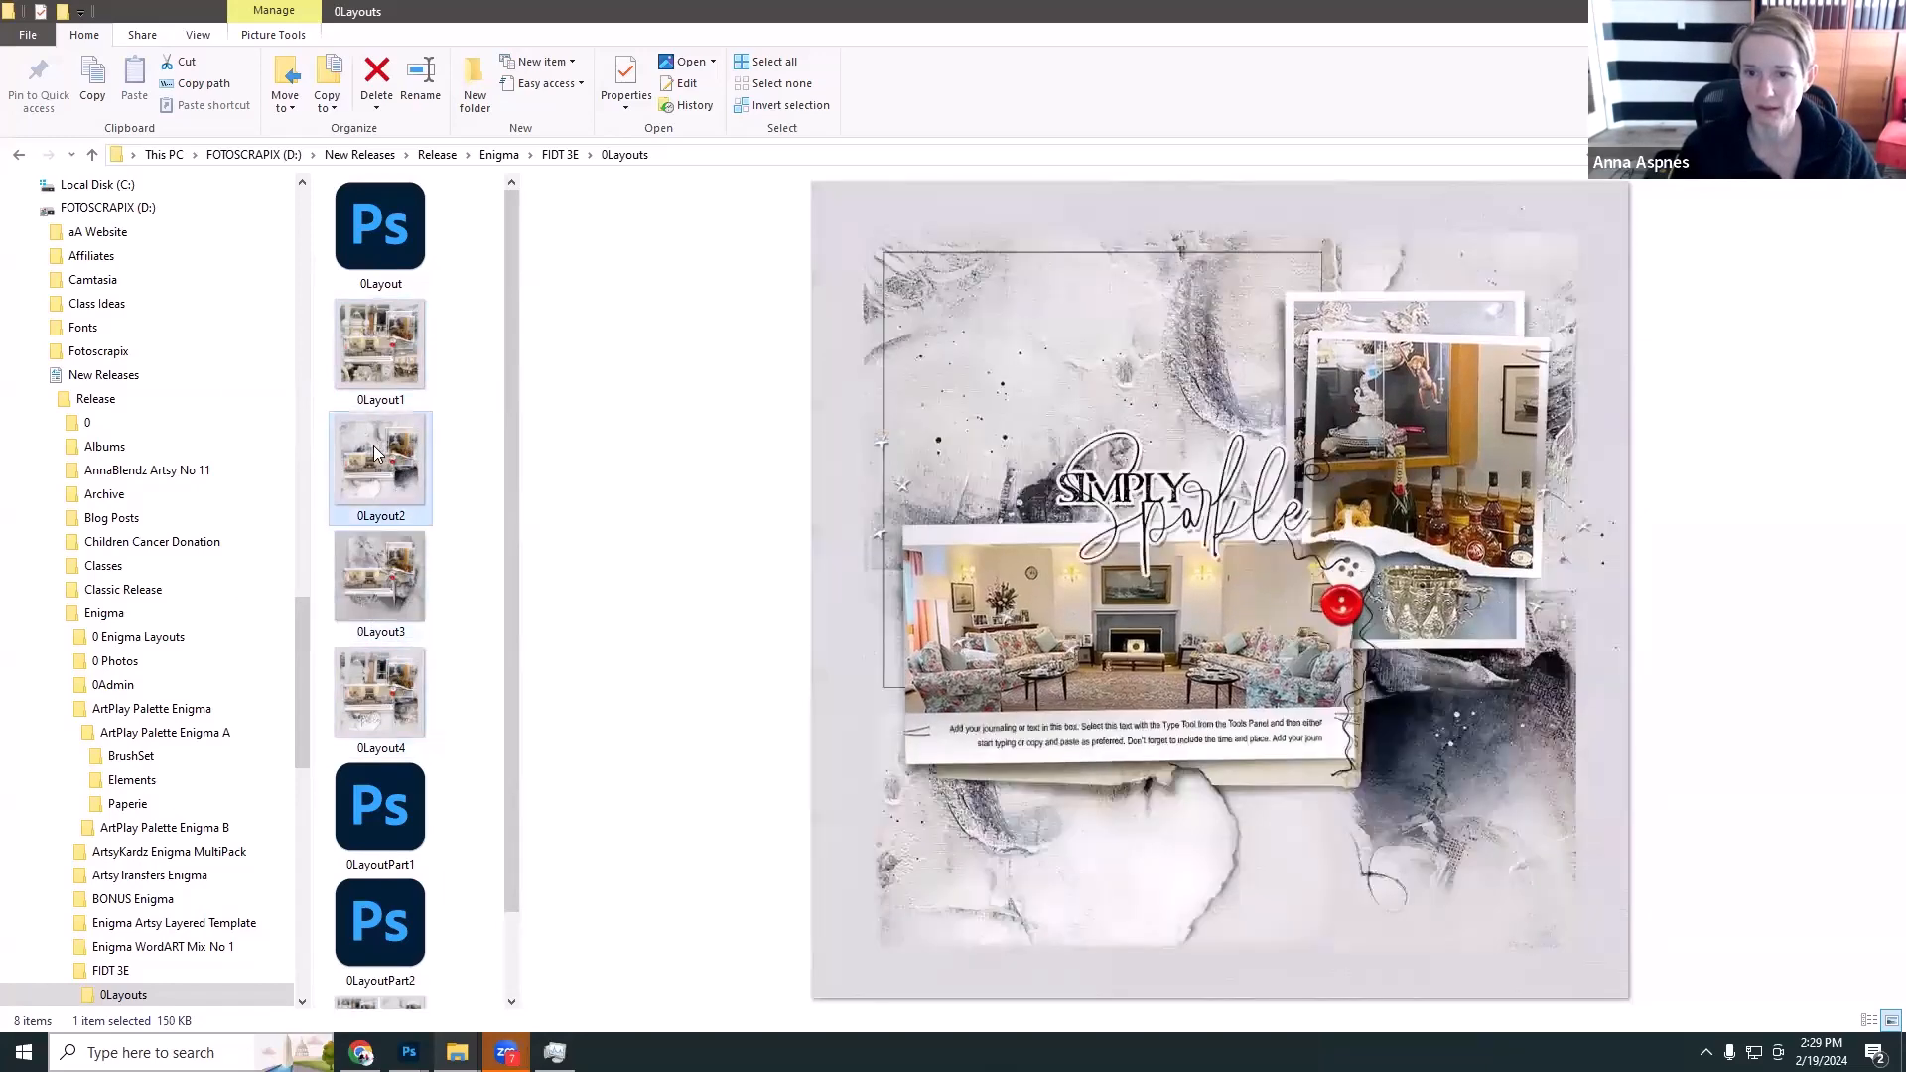
left_click(343, 383)
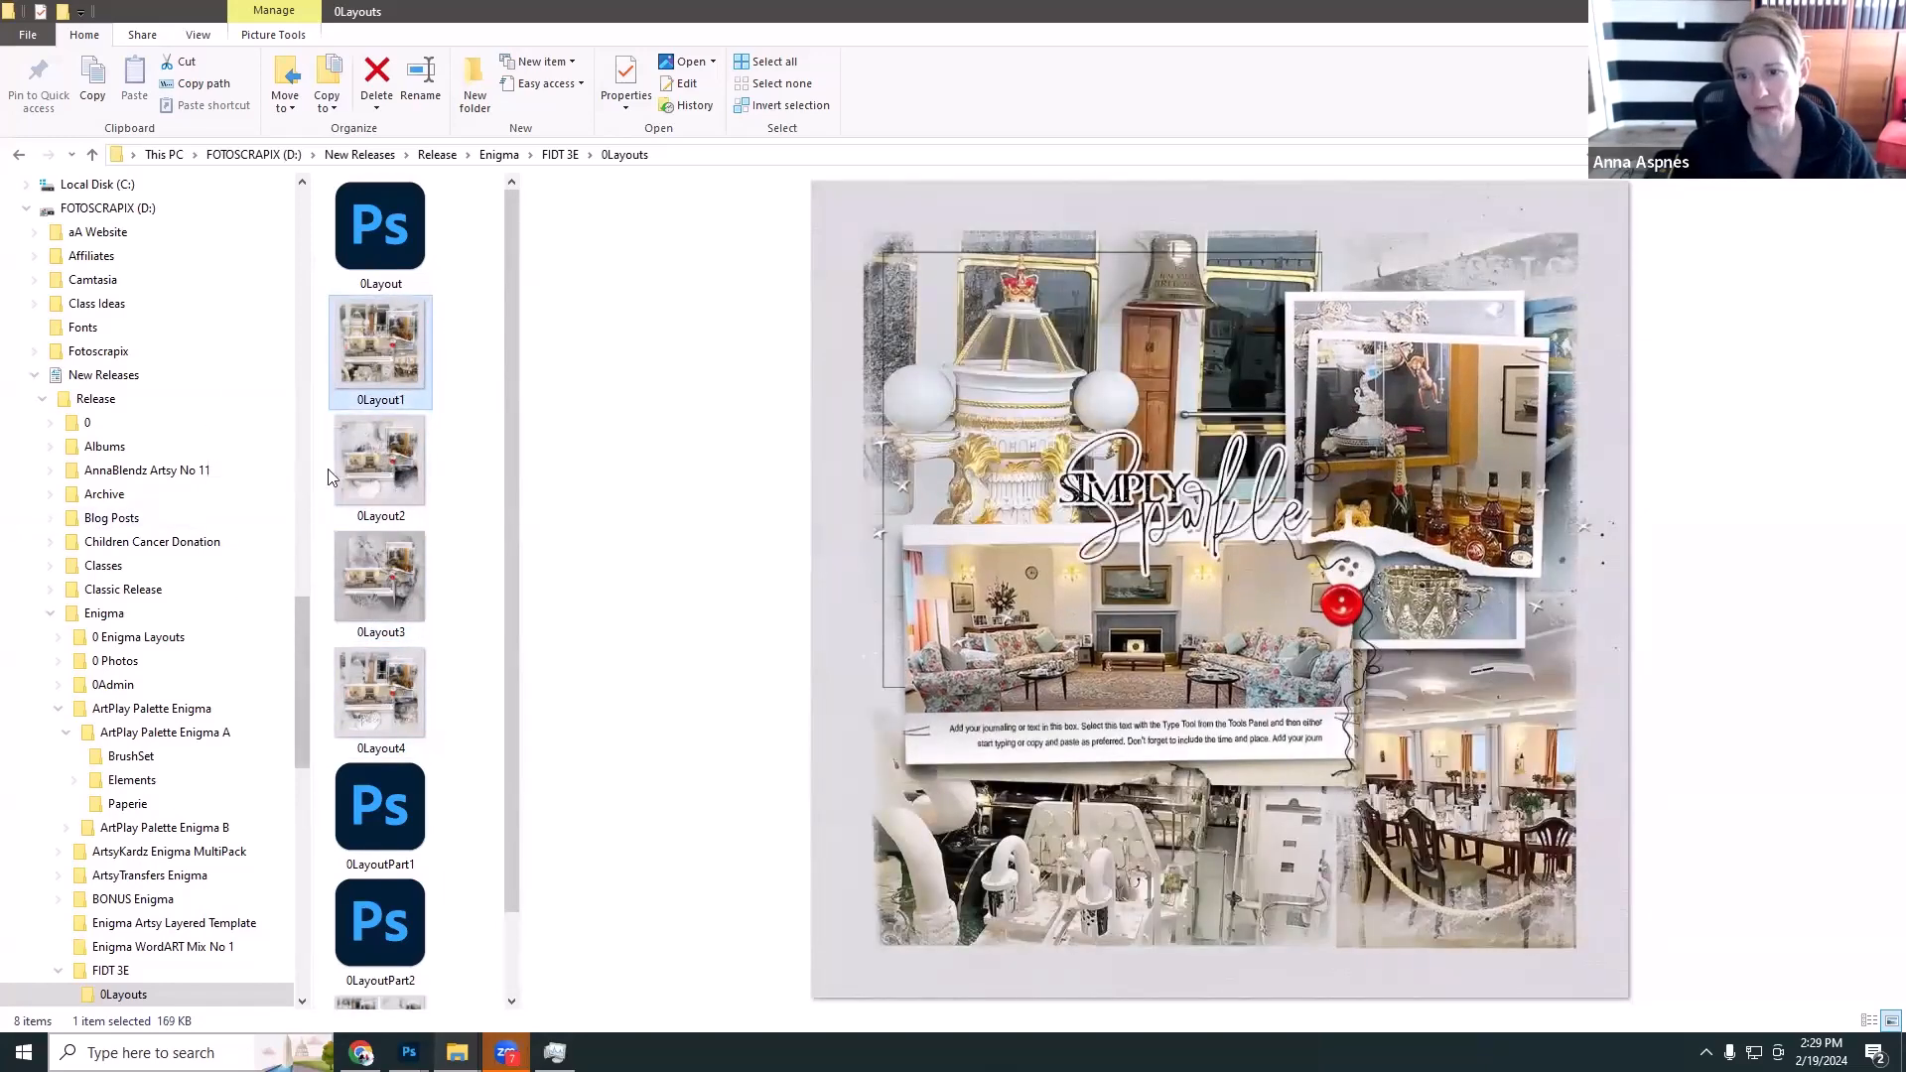
left_click(399, 480)
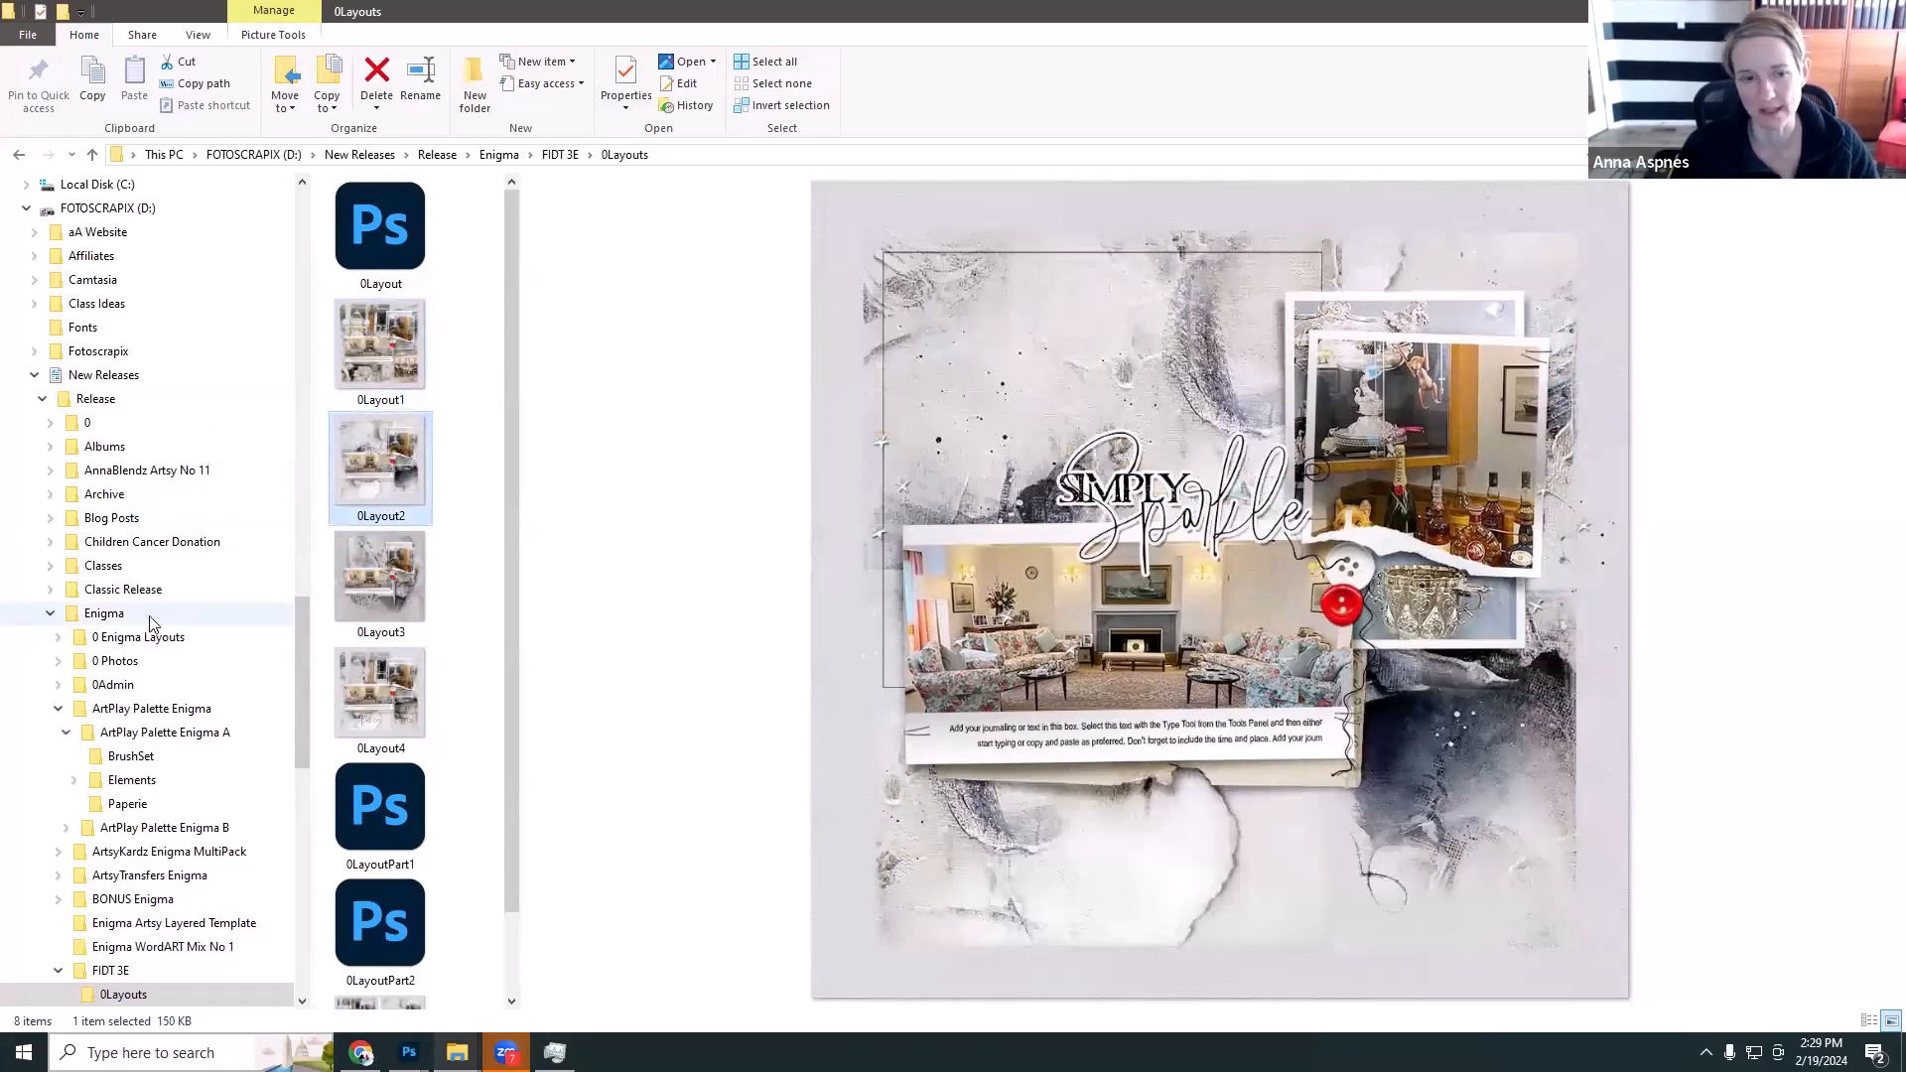
left_click(341, 589)
left_click(375, 437)
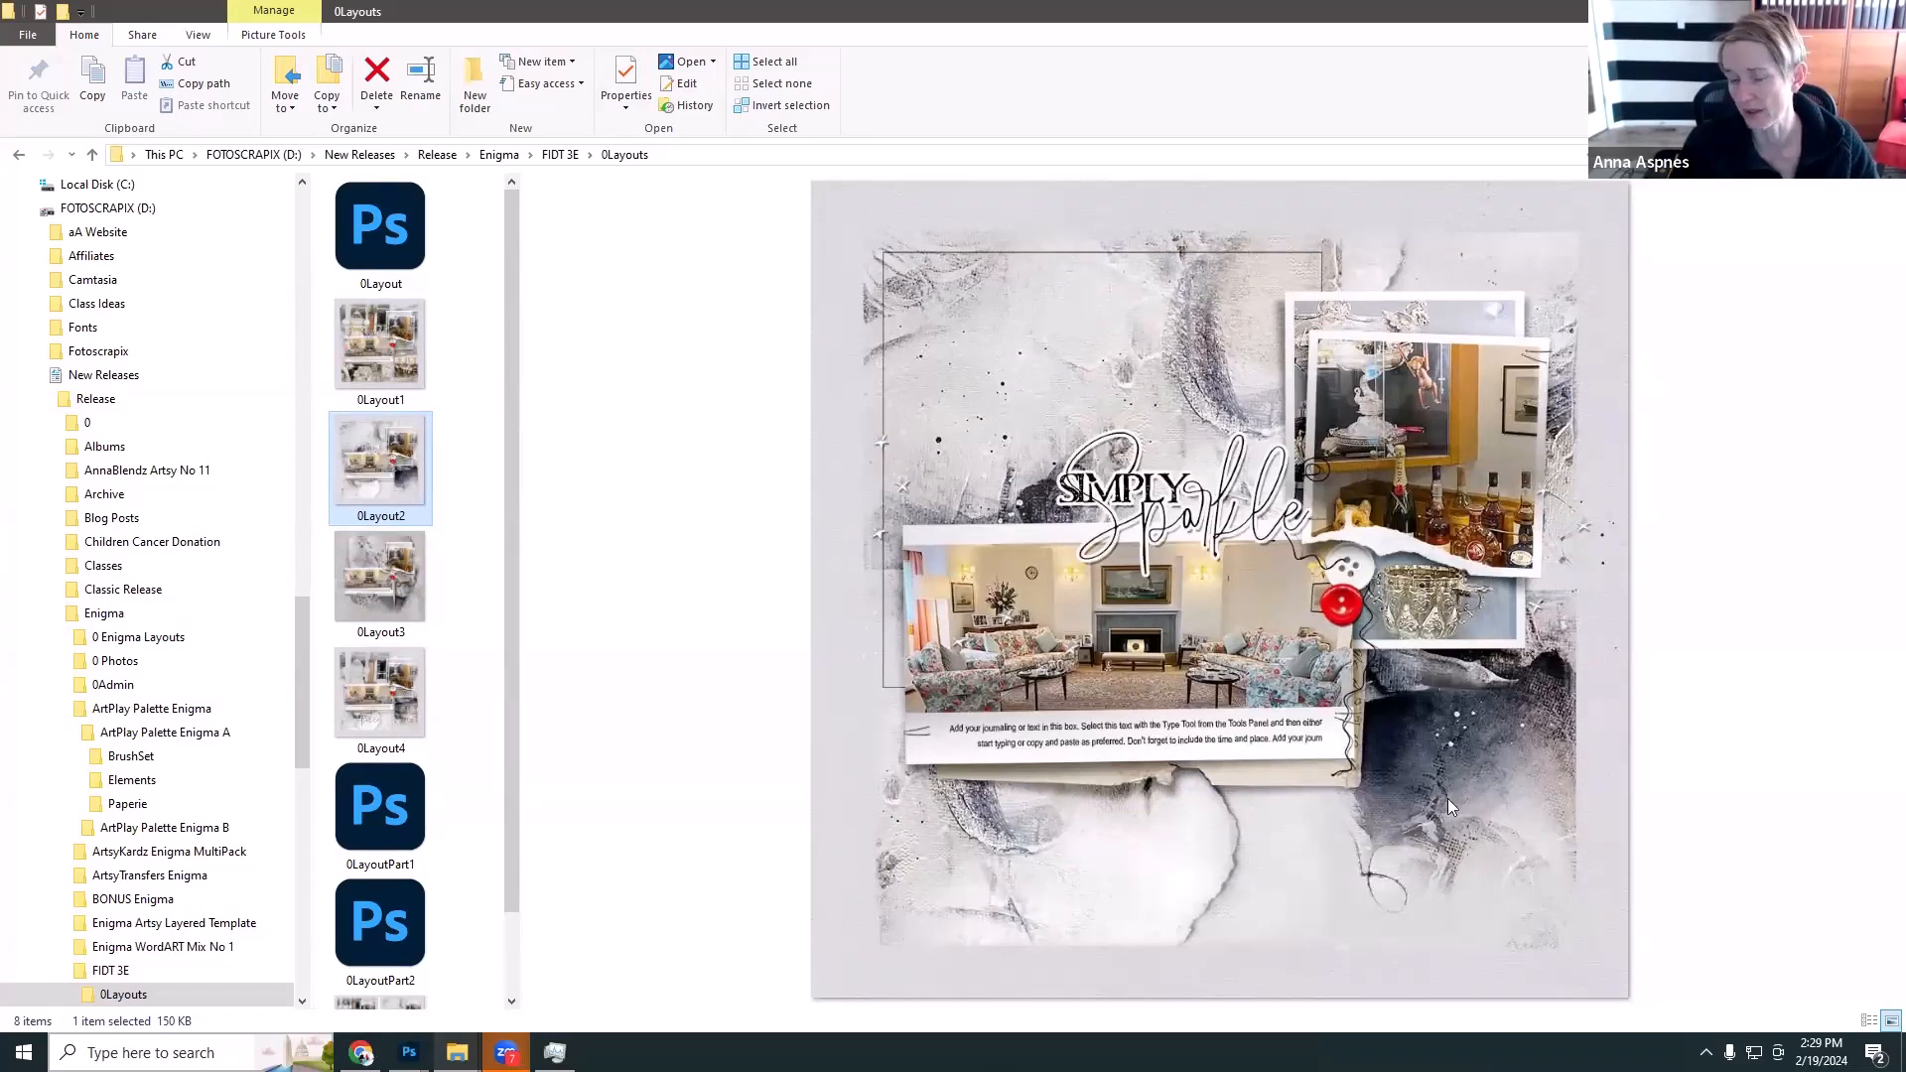
Return to Photoshop and close 0LayoutPart1.psd without saving the changes.
left_click(361, 993)
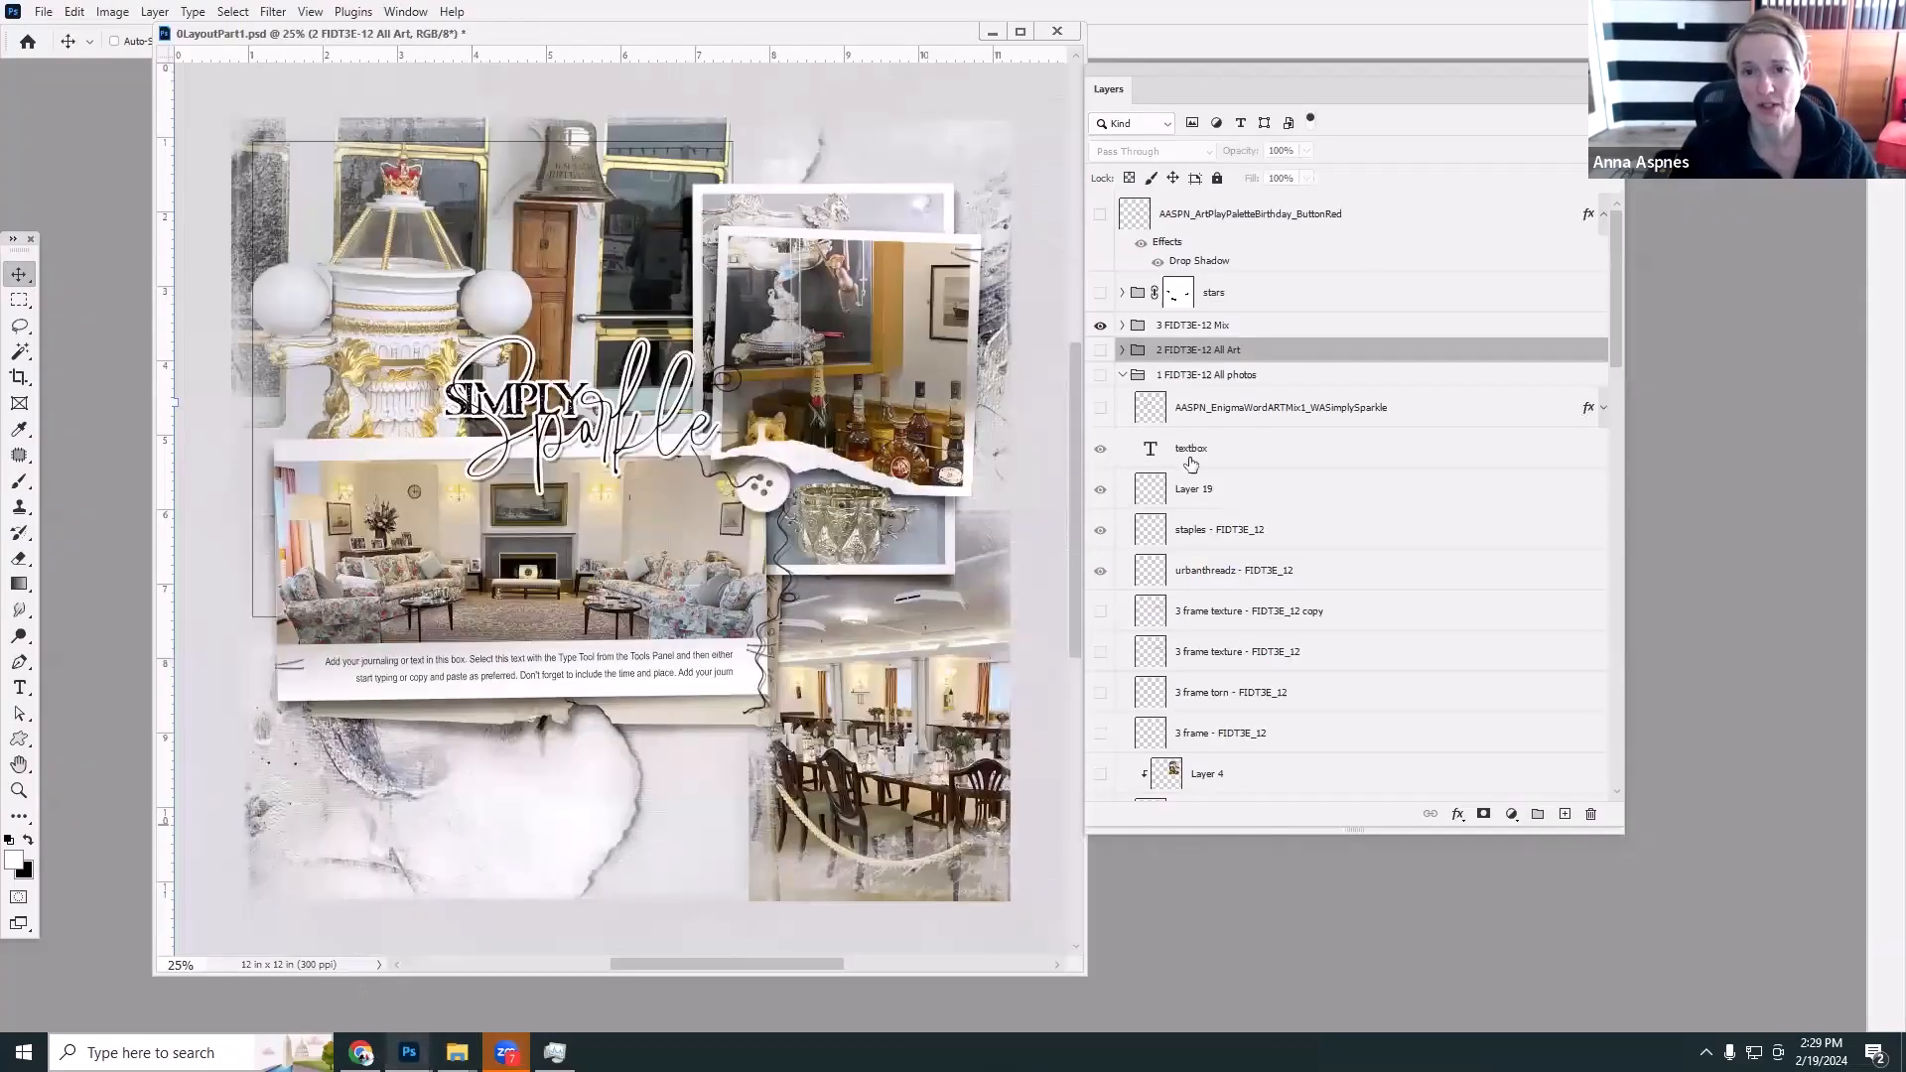
left_click(1101, 327)
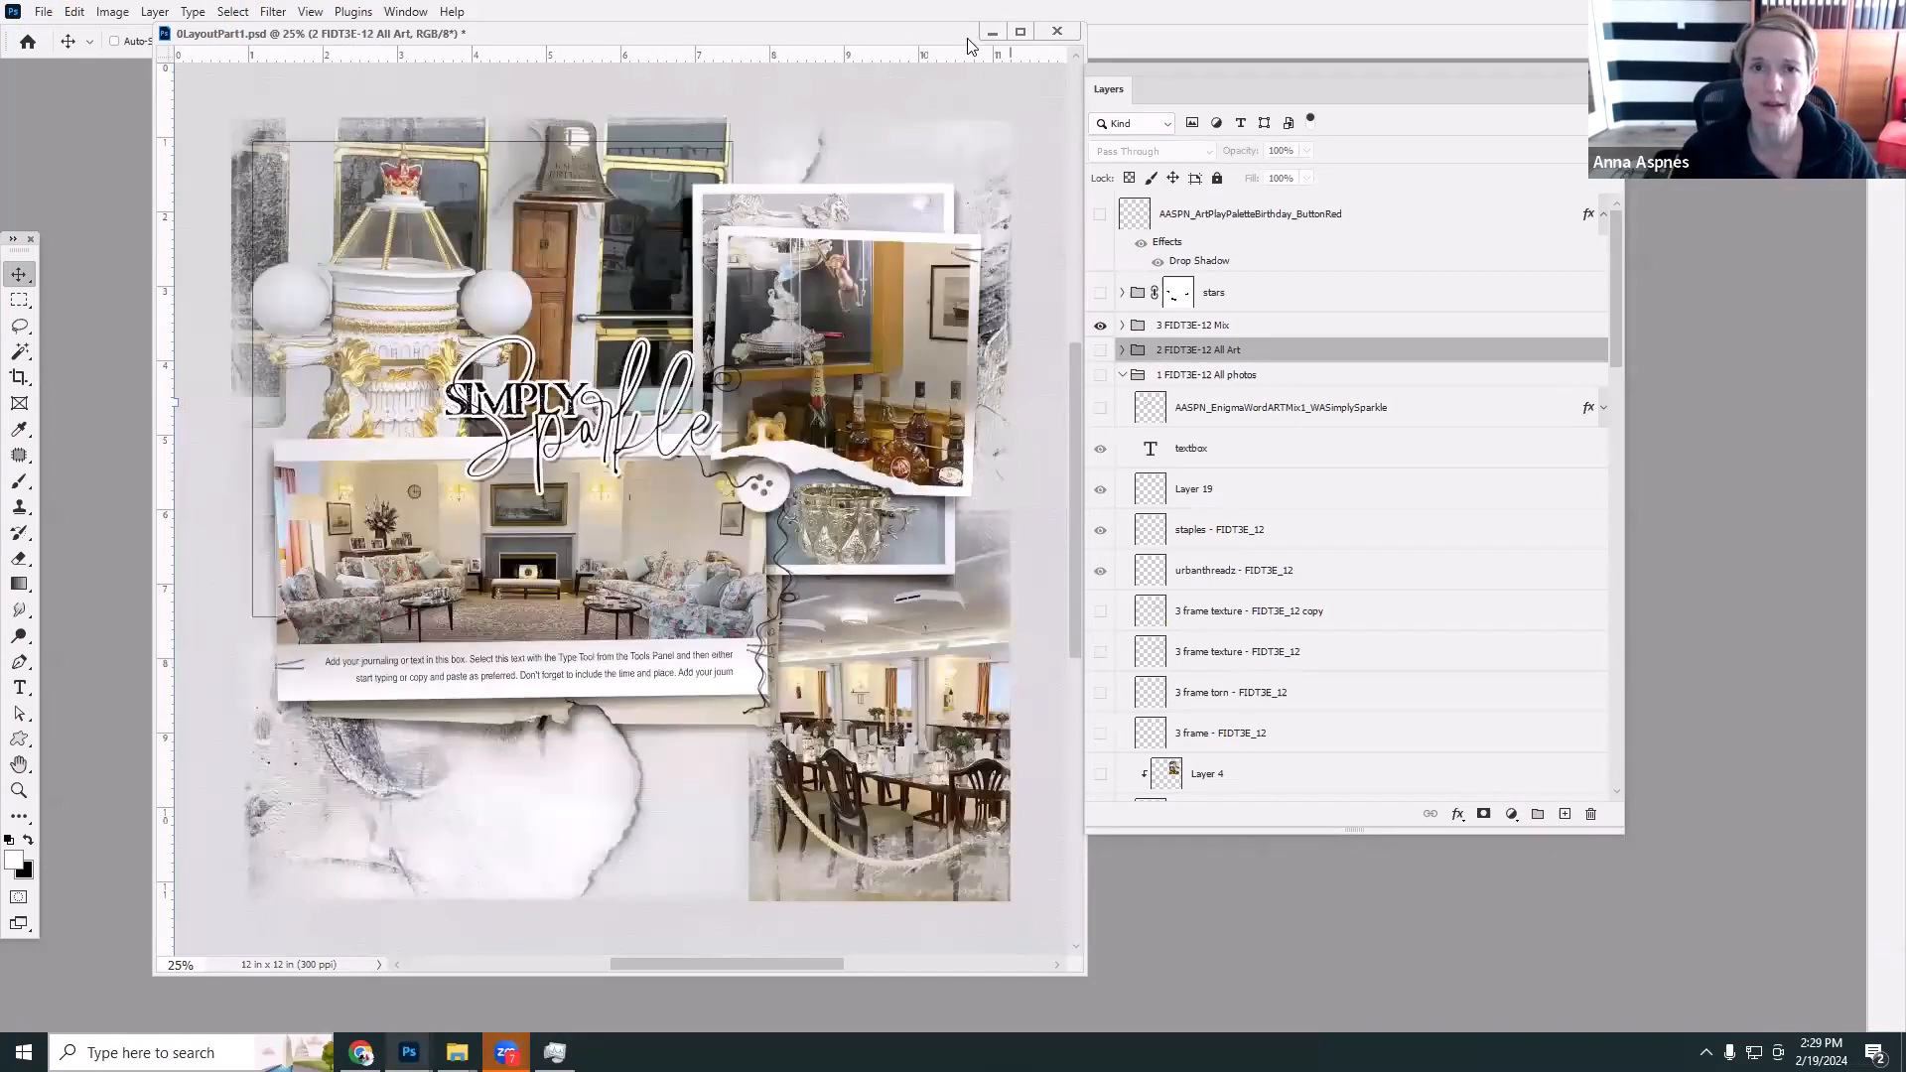
left_click_drag(968, 39, 779, 86)
left_click(863, 80)
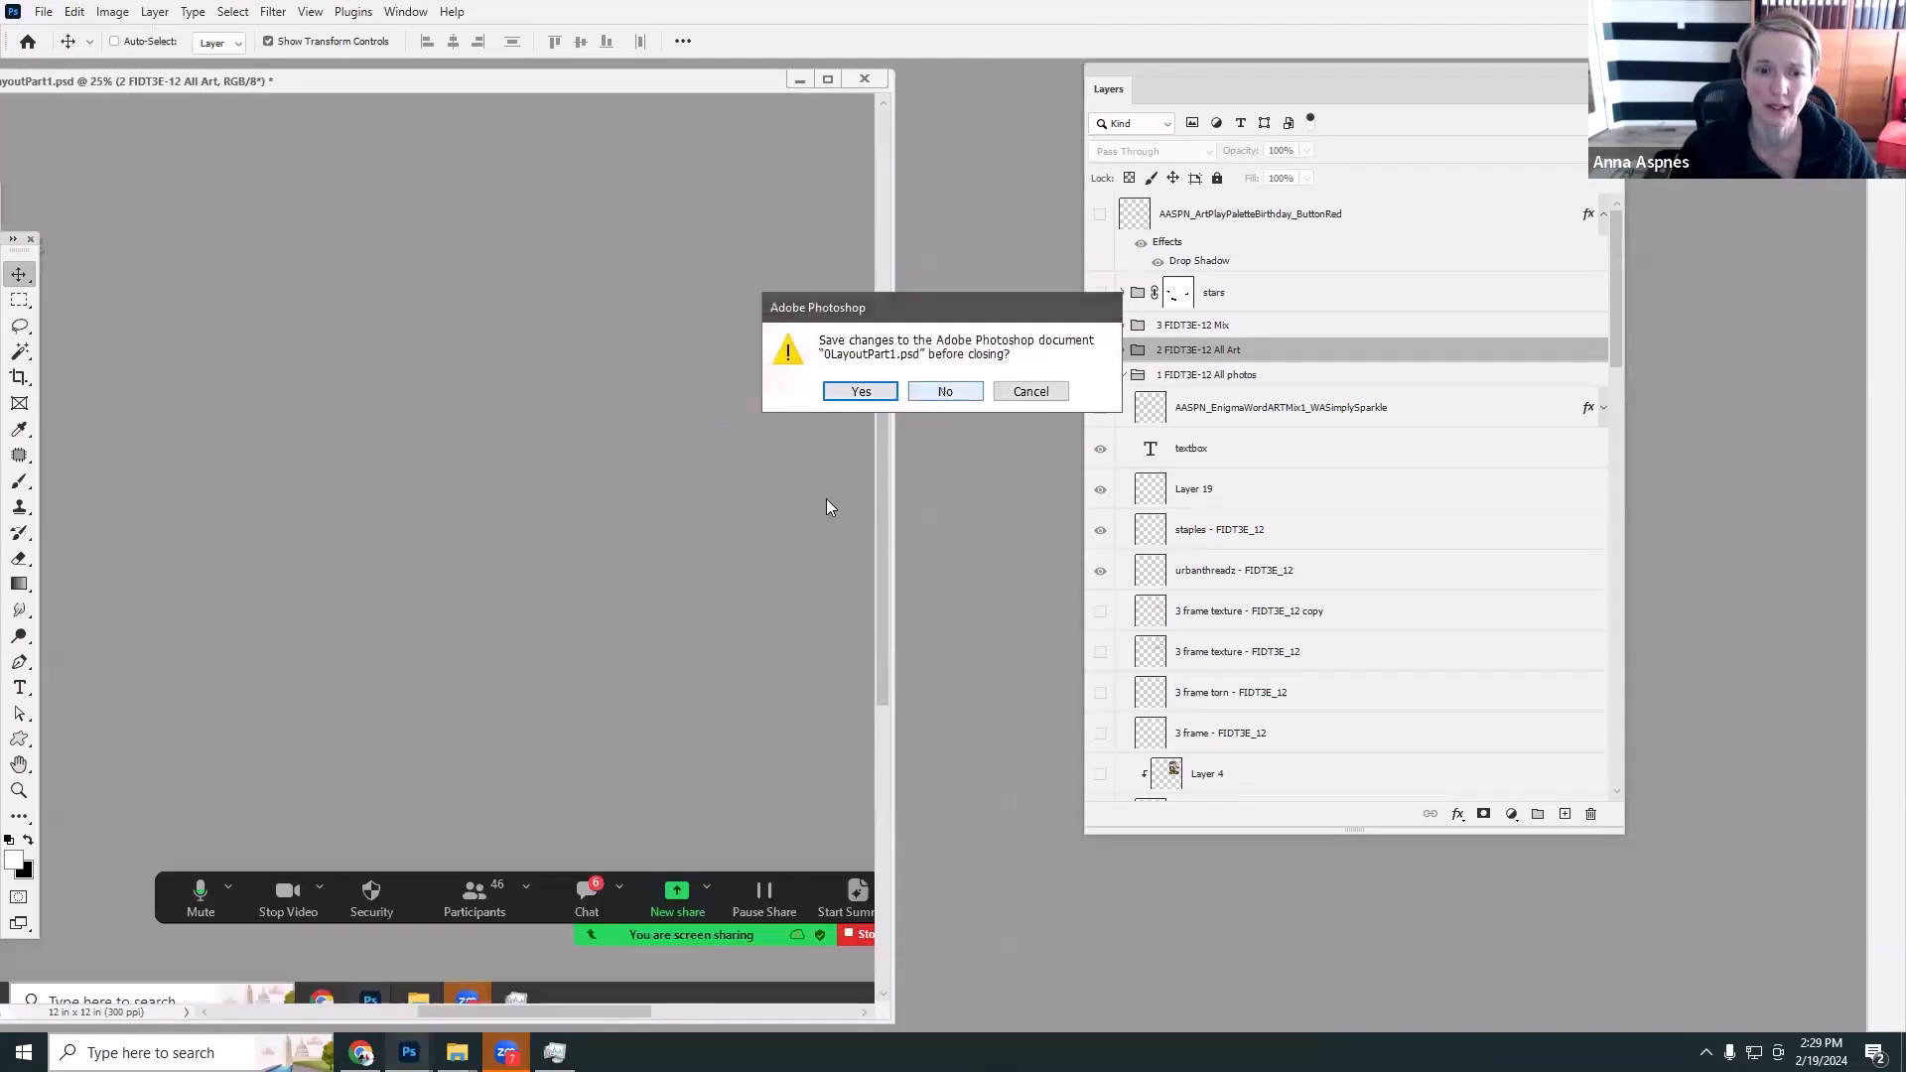
key("n")
Open 0LayoutPart2.psd from the 0Layouts folder in Photoshop and float it in its own window.
mouse_move(457, 1050)
left_click(437, 1011)
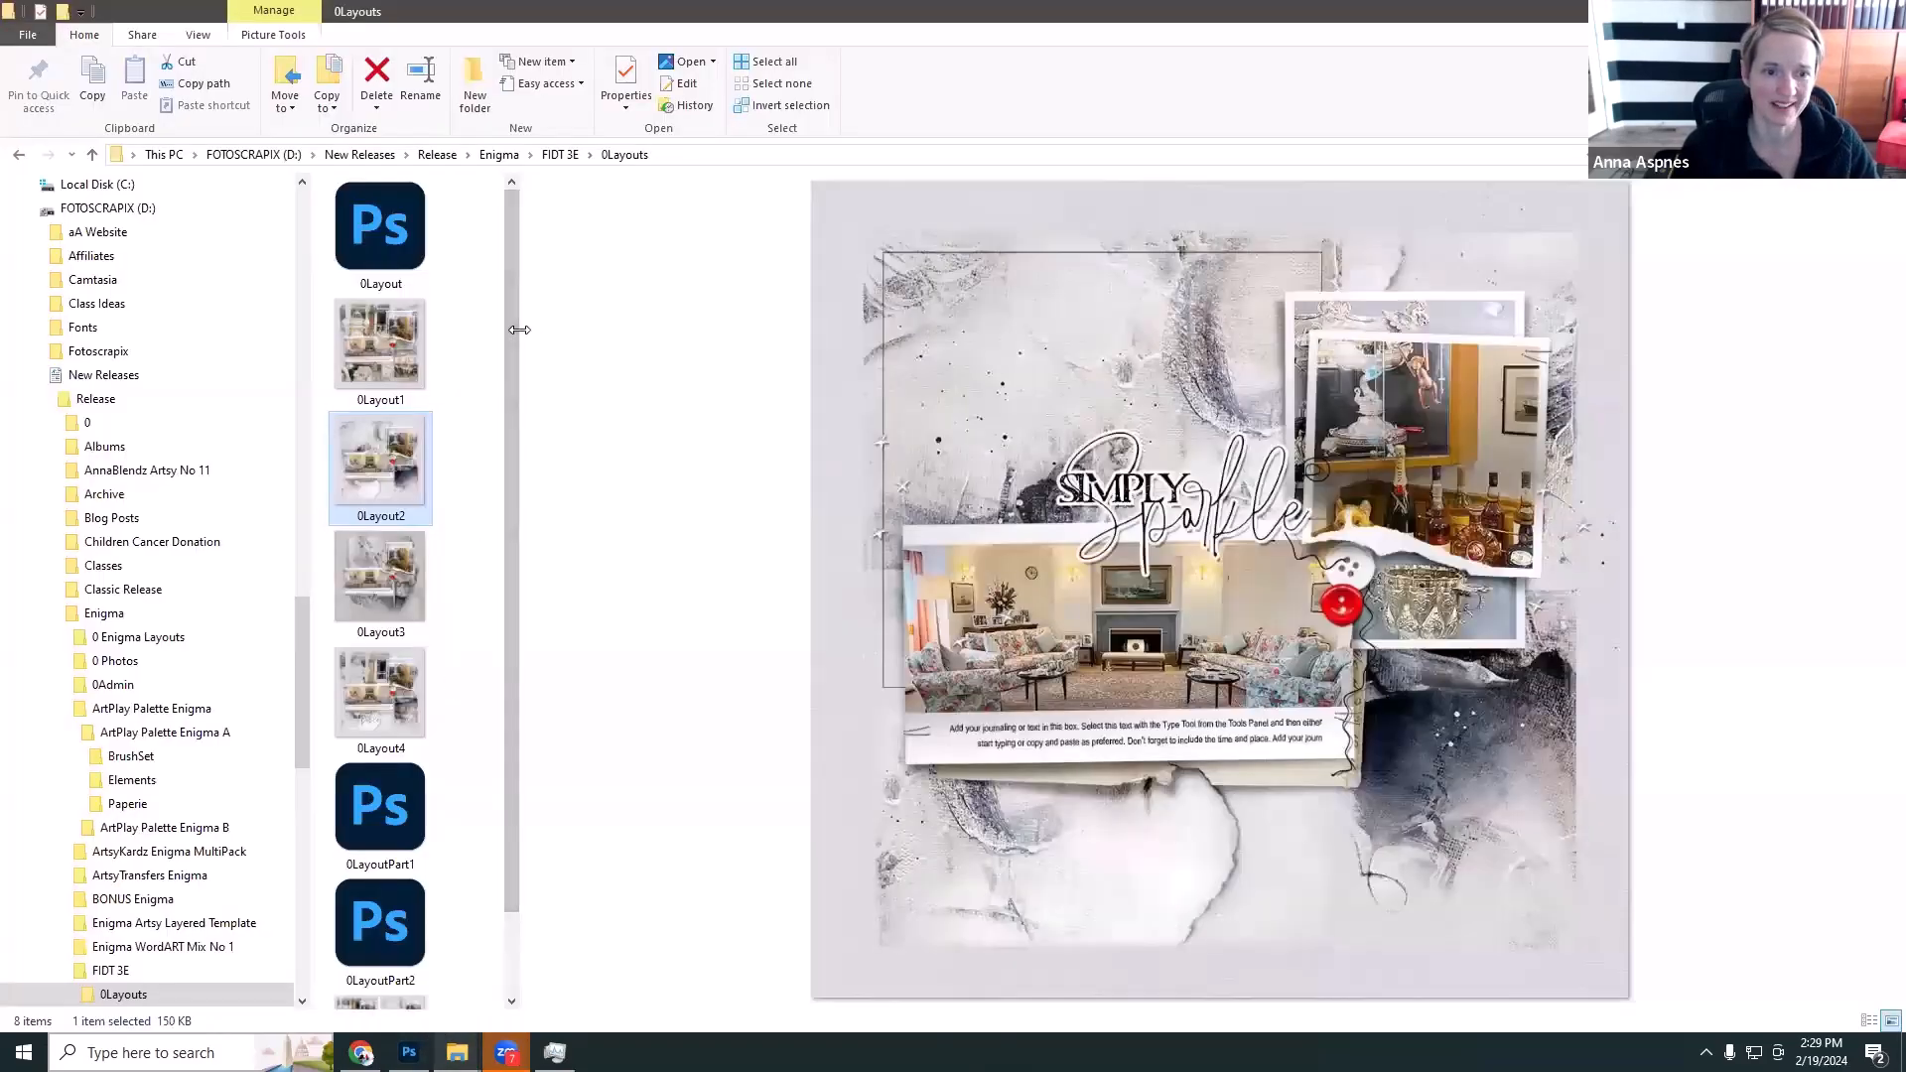
left_click_drag(518, 329, 775, 371)
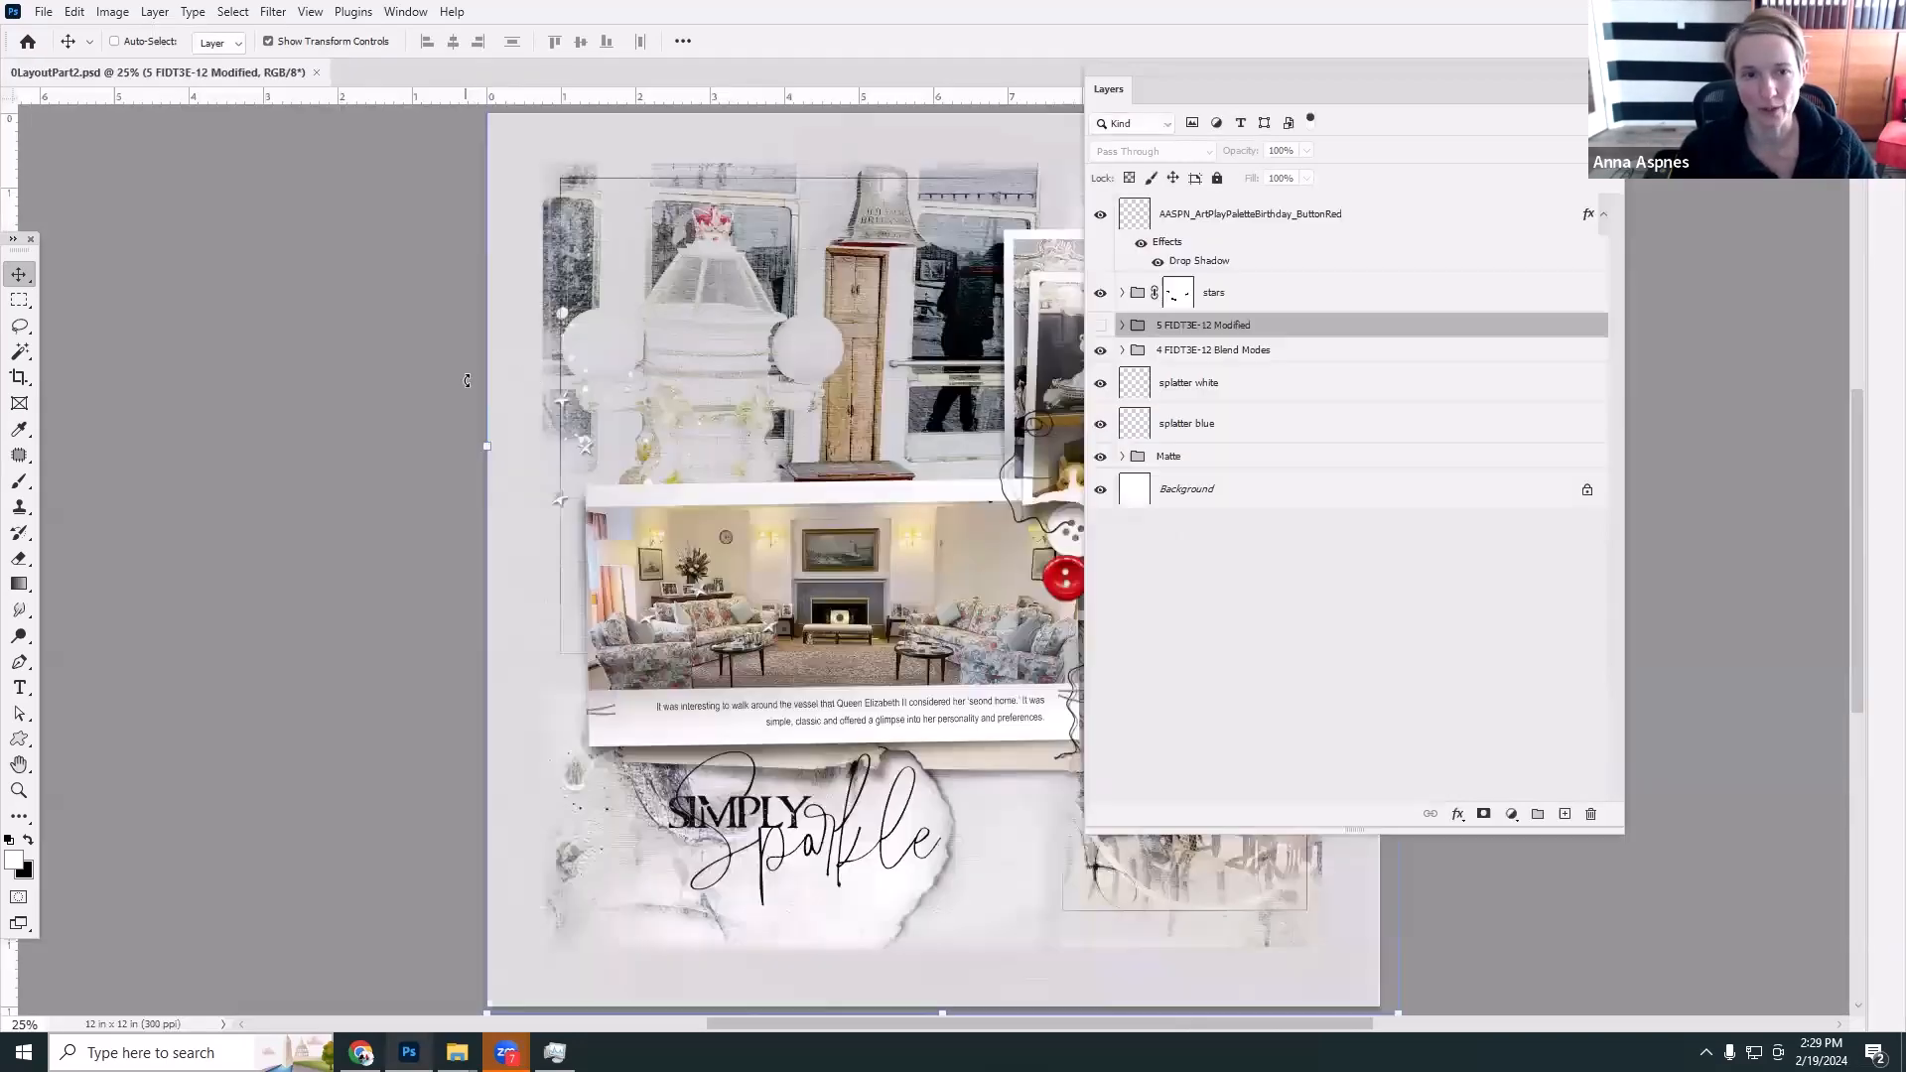
left_click_drag(288, 75, 390, 74)
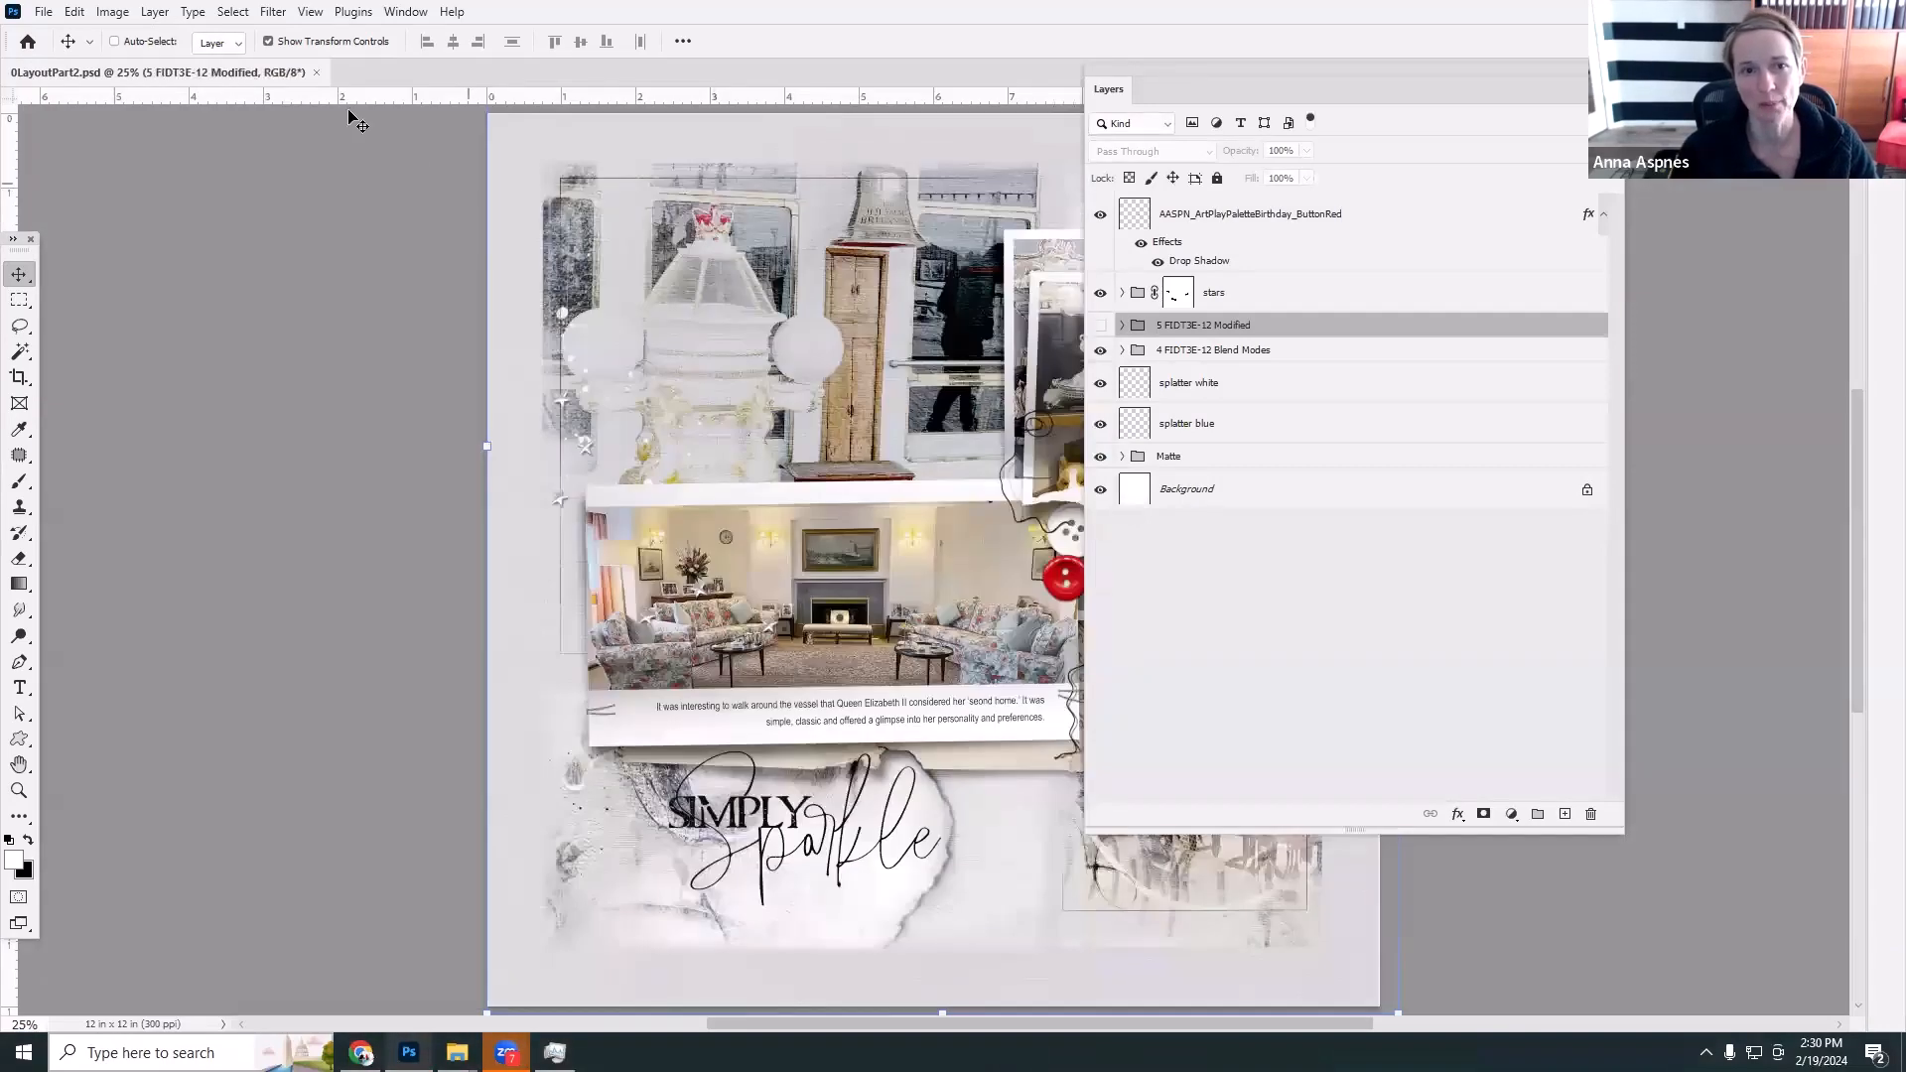
left_click_drag(238, 75, 362, 79)
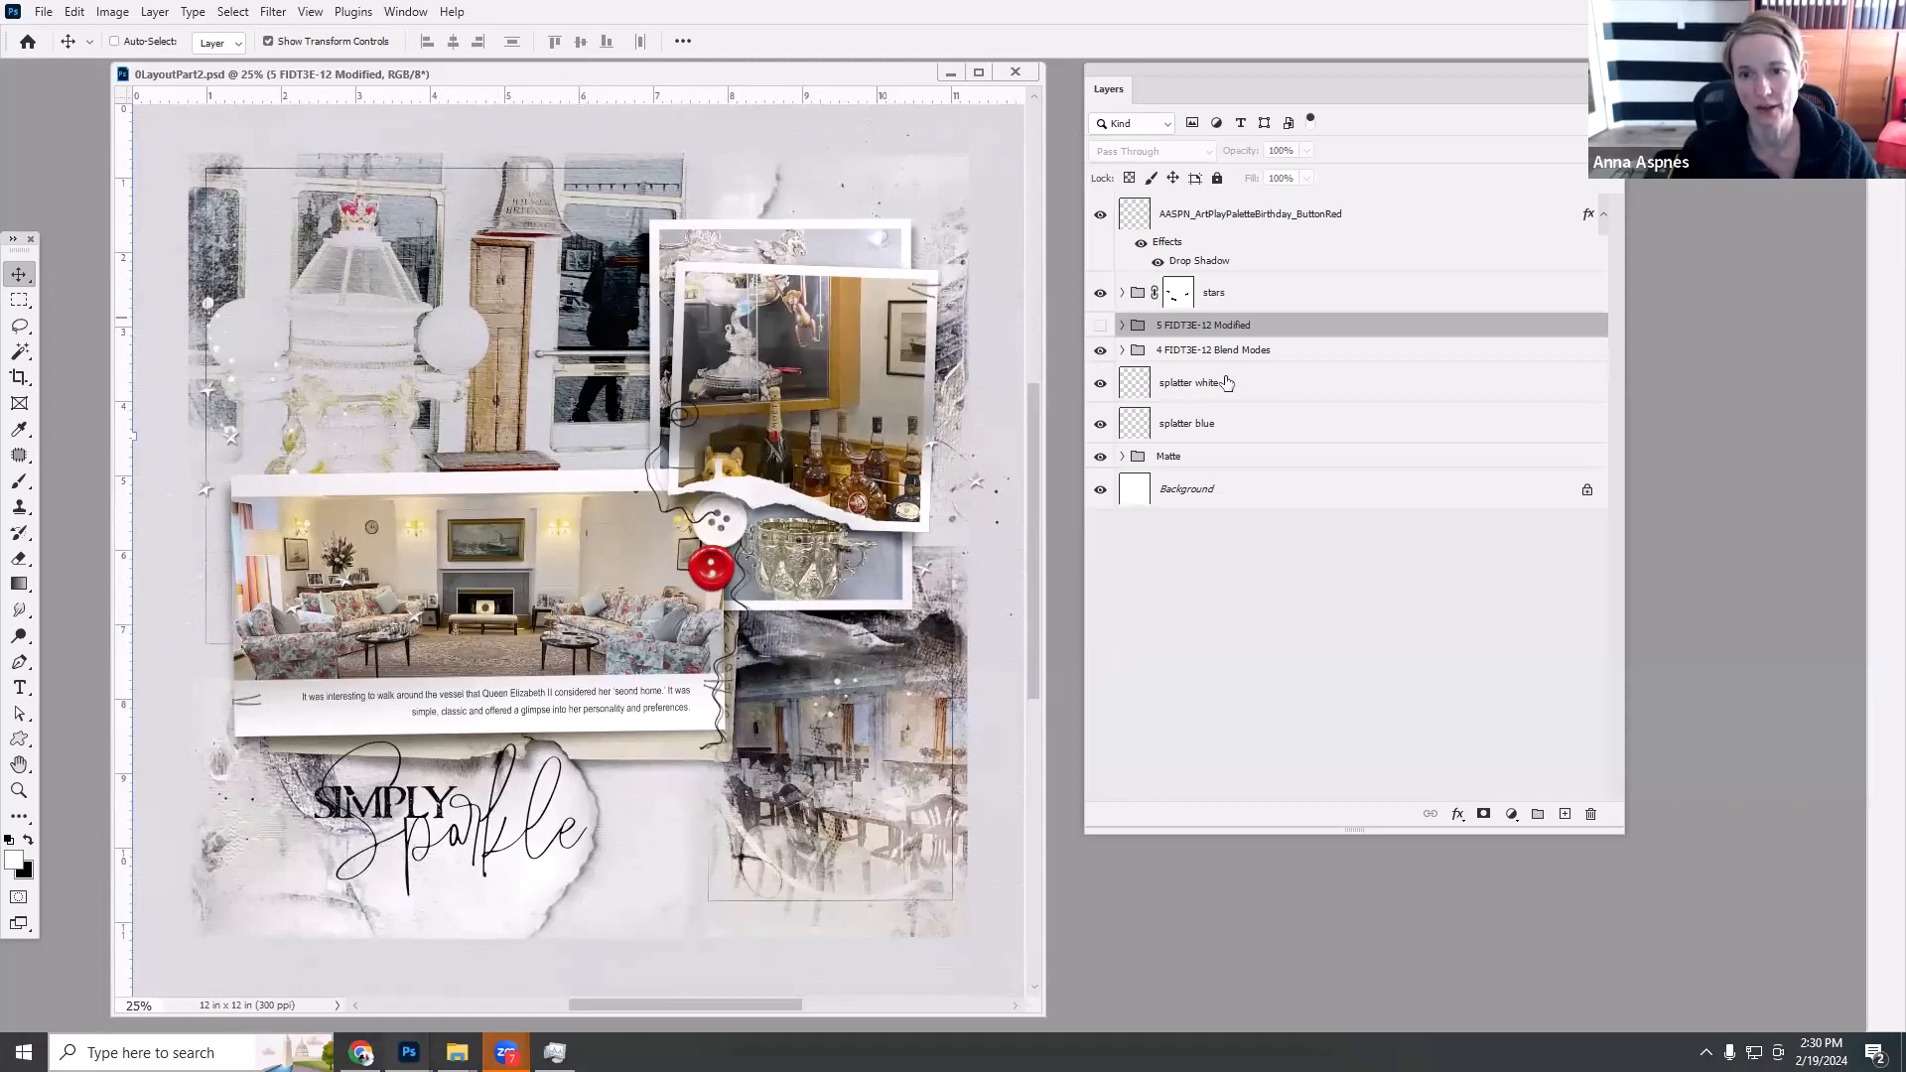
Expand the 4 FIDT3E-12 Blend Modes group and, with Auto-Select enabled, locate the lantern photo and select its 1 fotomask layer.
left_click(1122, 350)
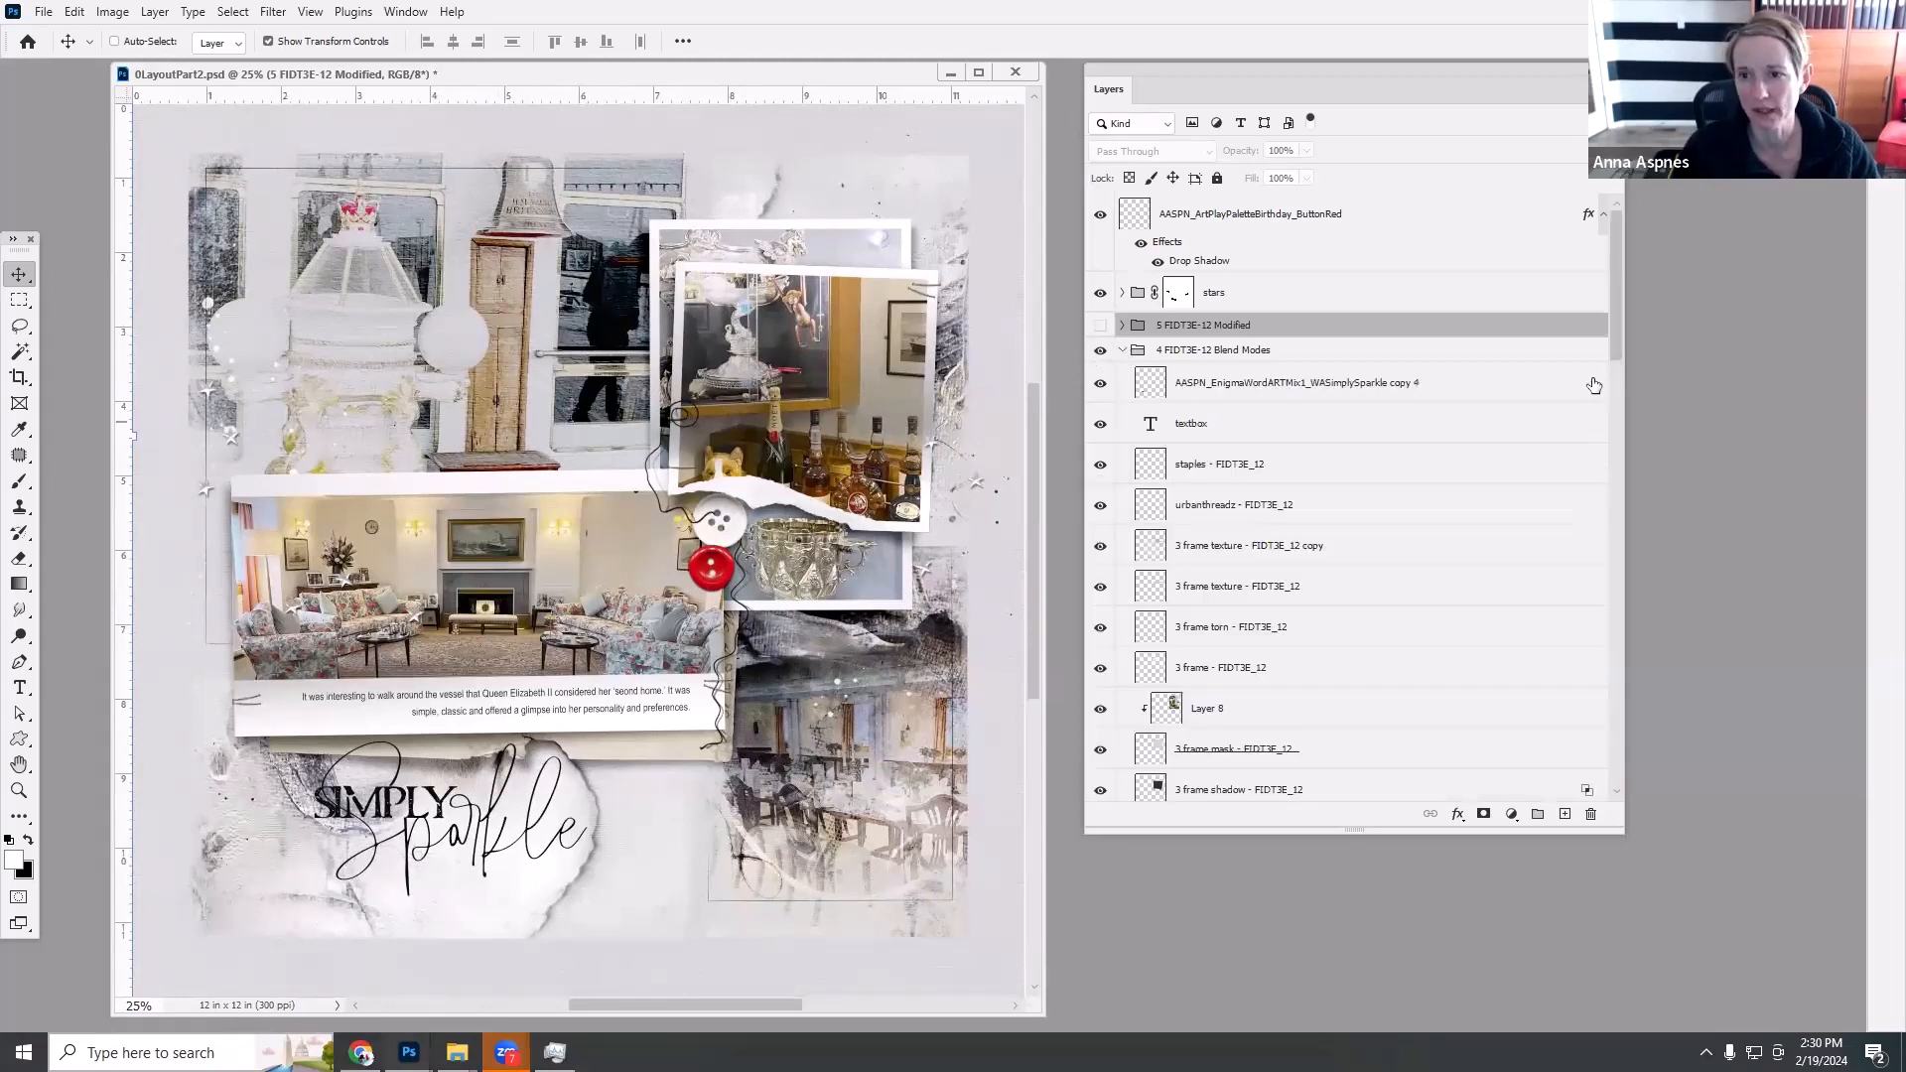
left_click_drag(1615, 347, 1622, 485)
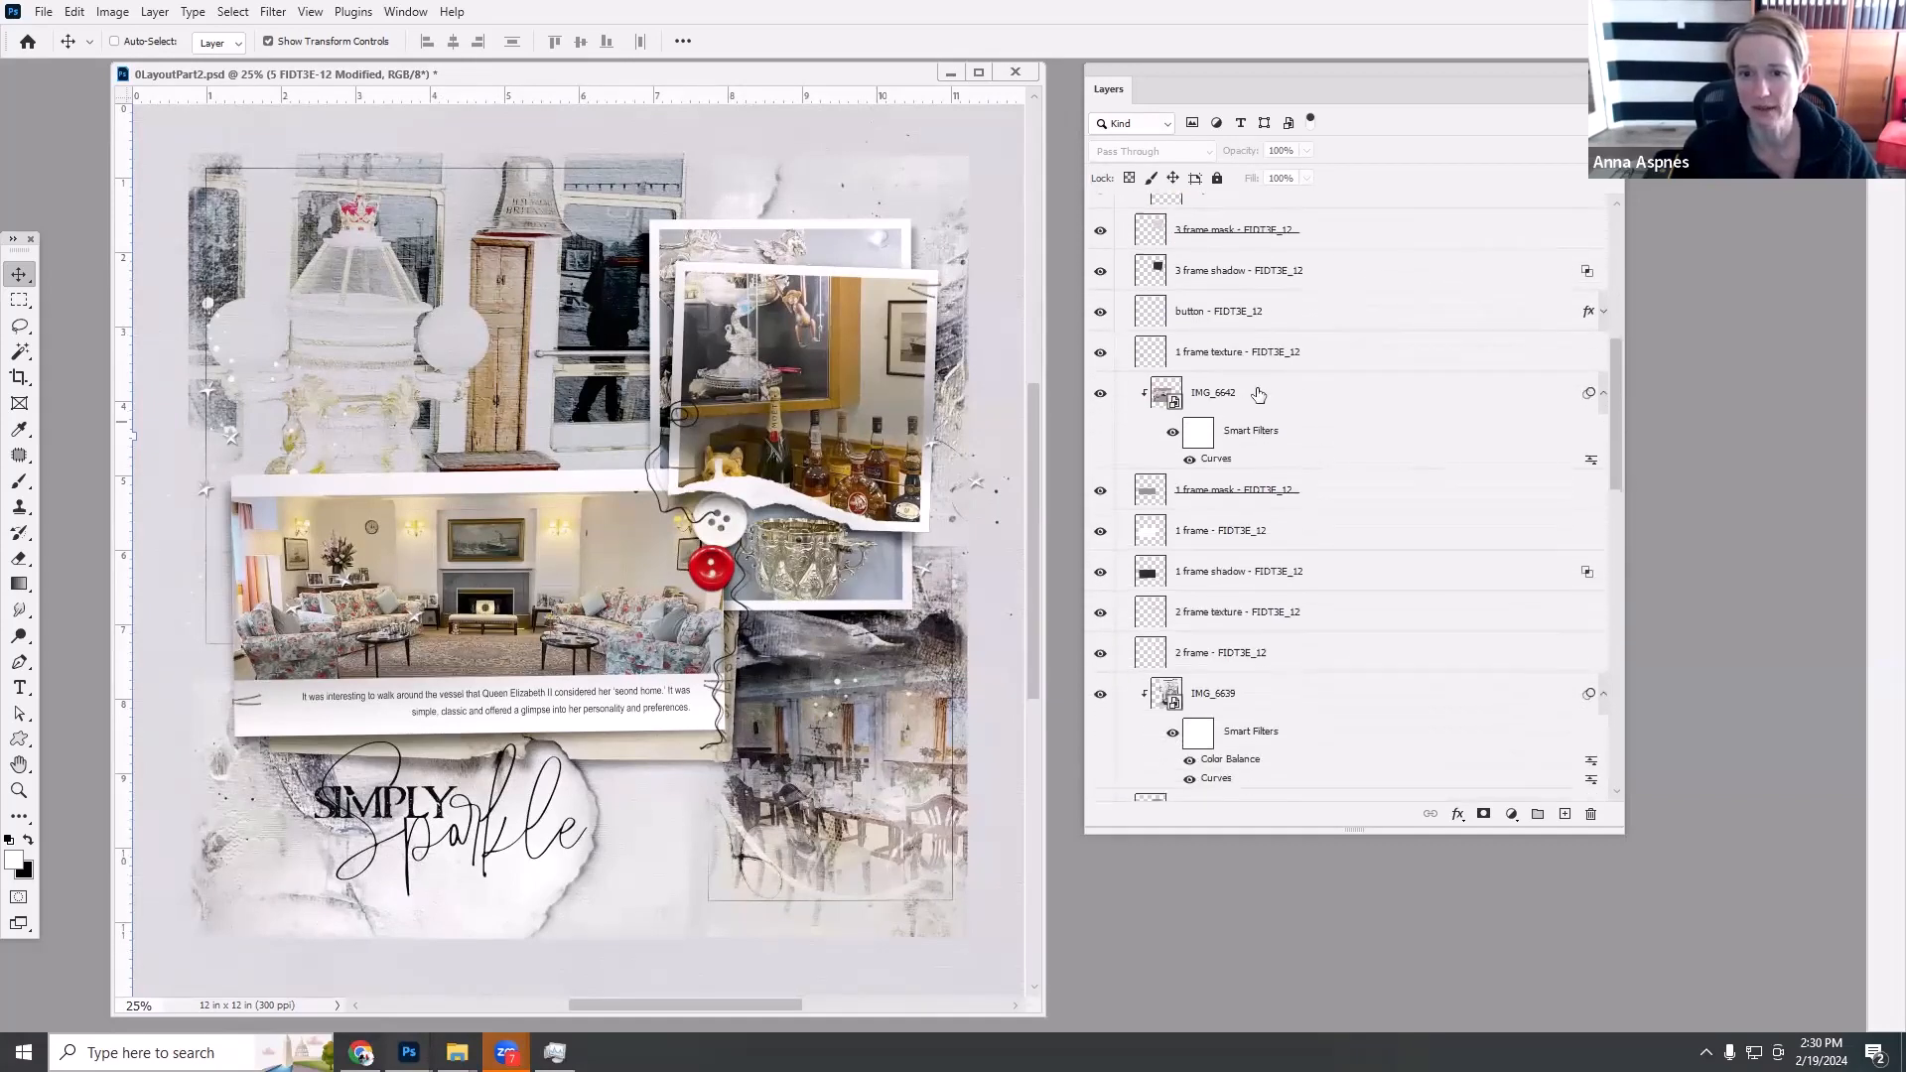
left_click(116, 41)
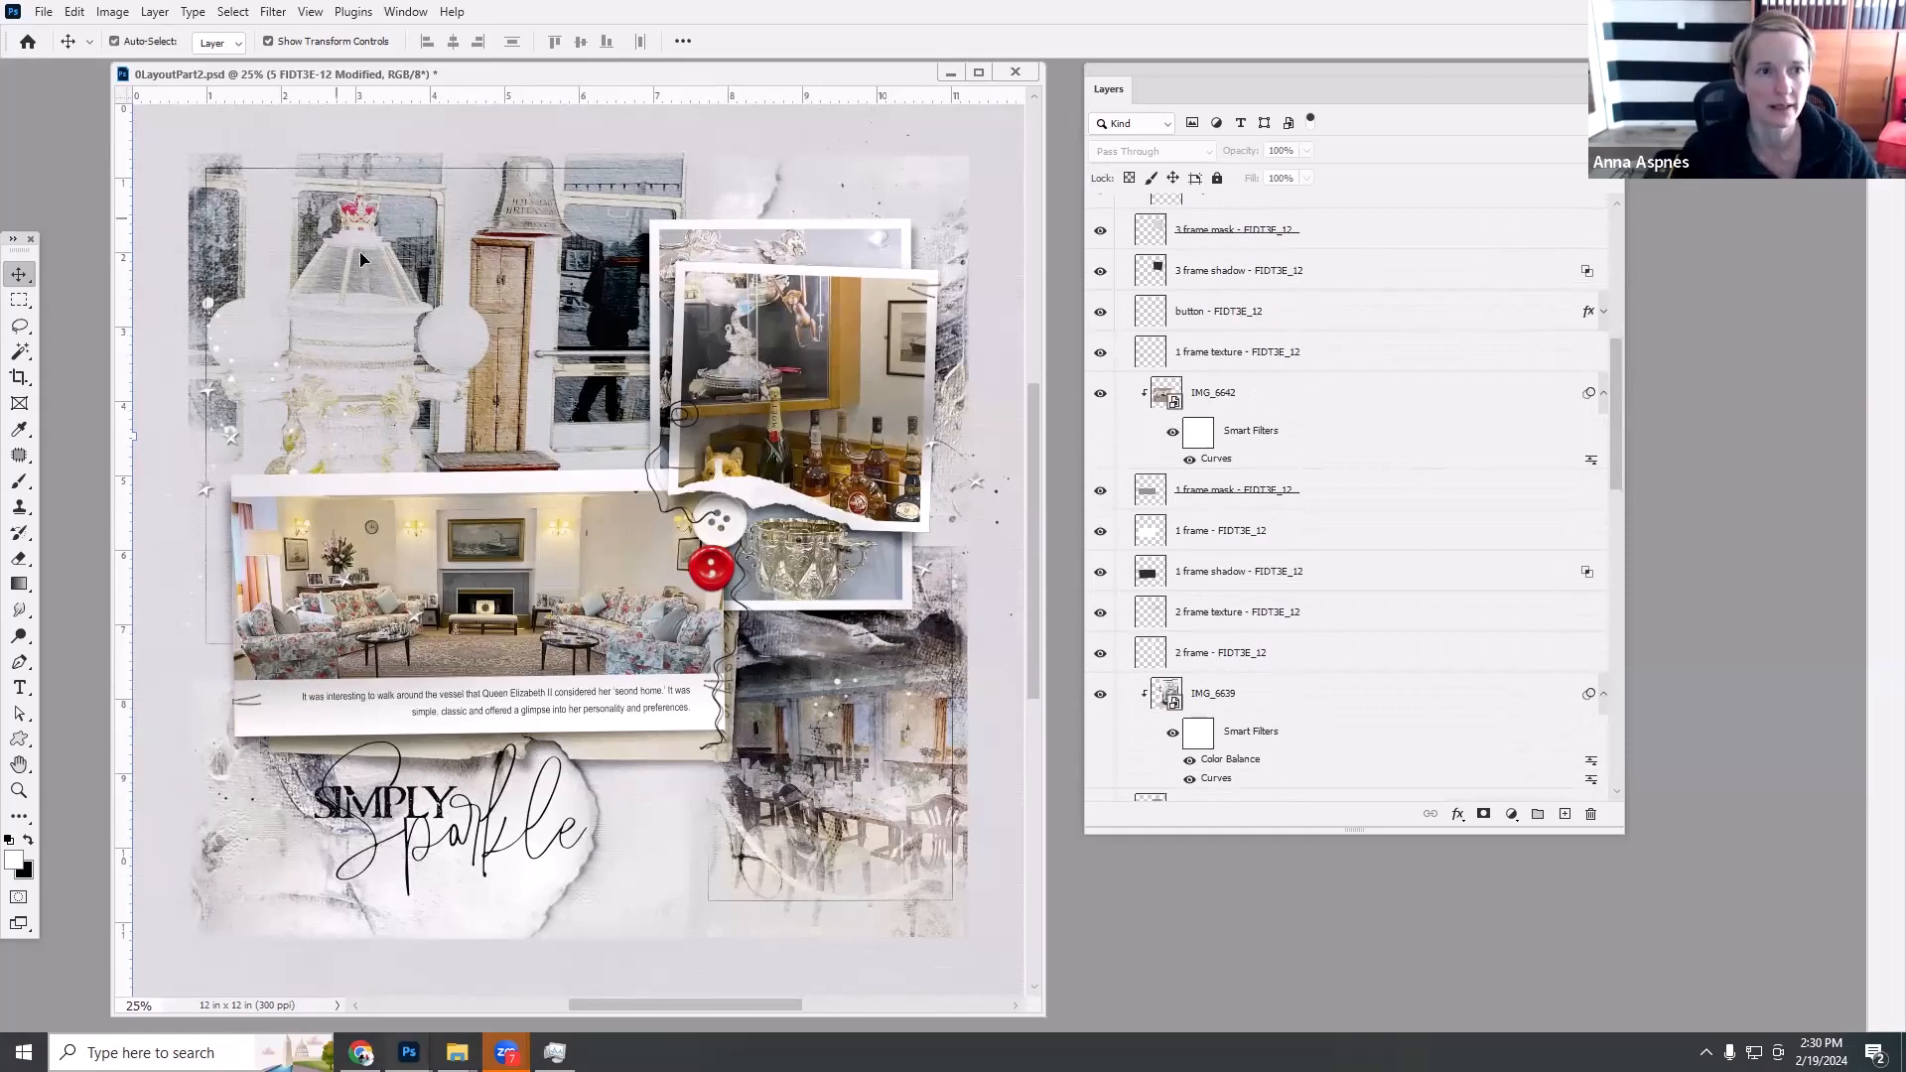
left_click(373, 253)
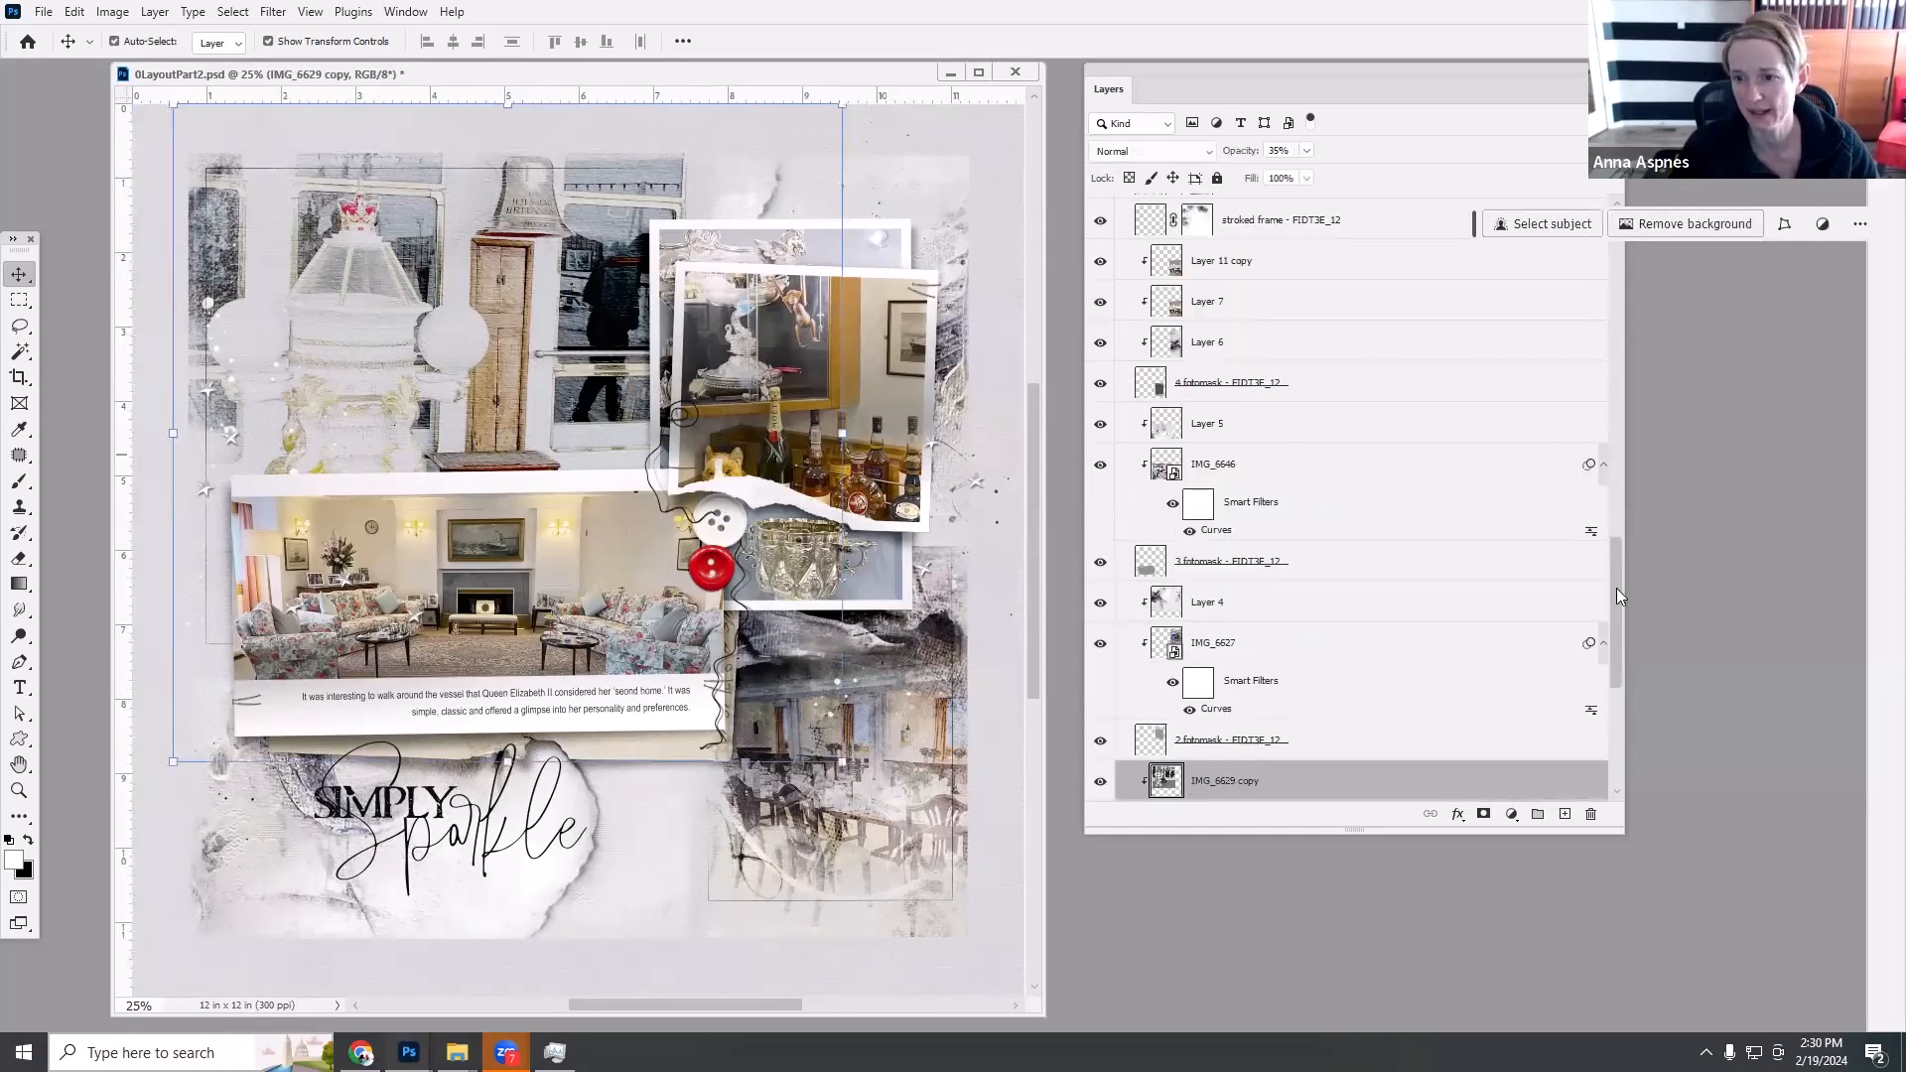
left_click_drag(1621, 595, 1620, 695)
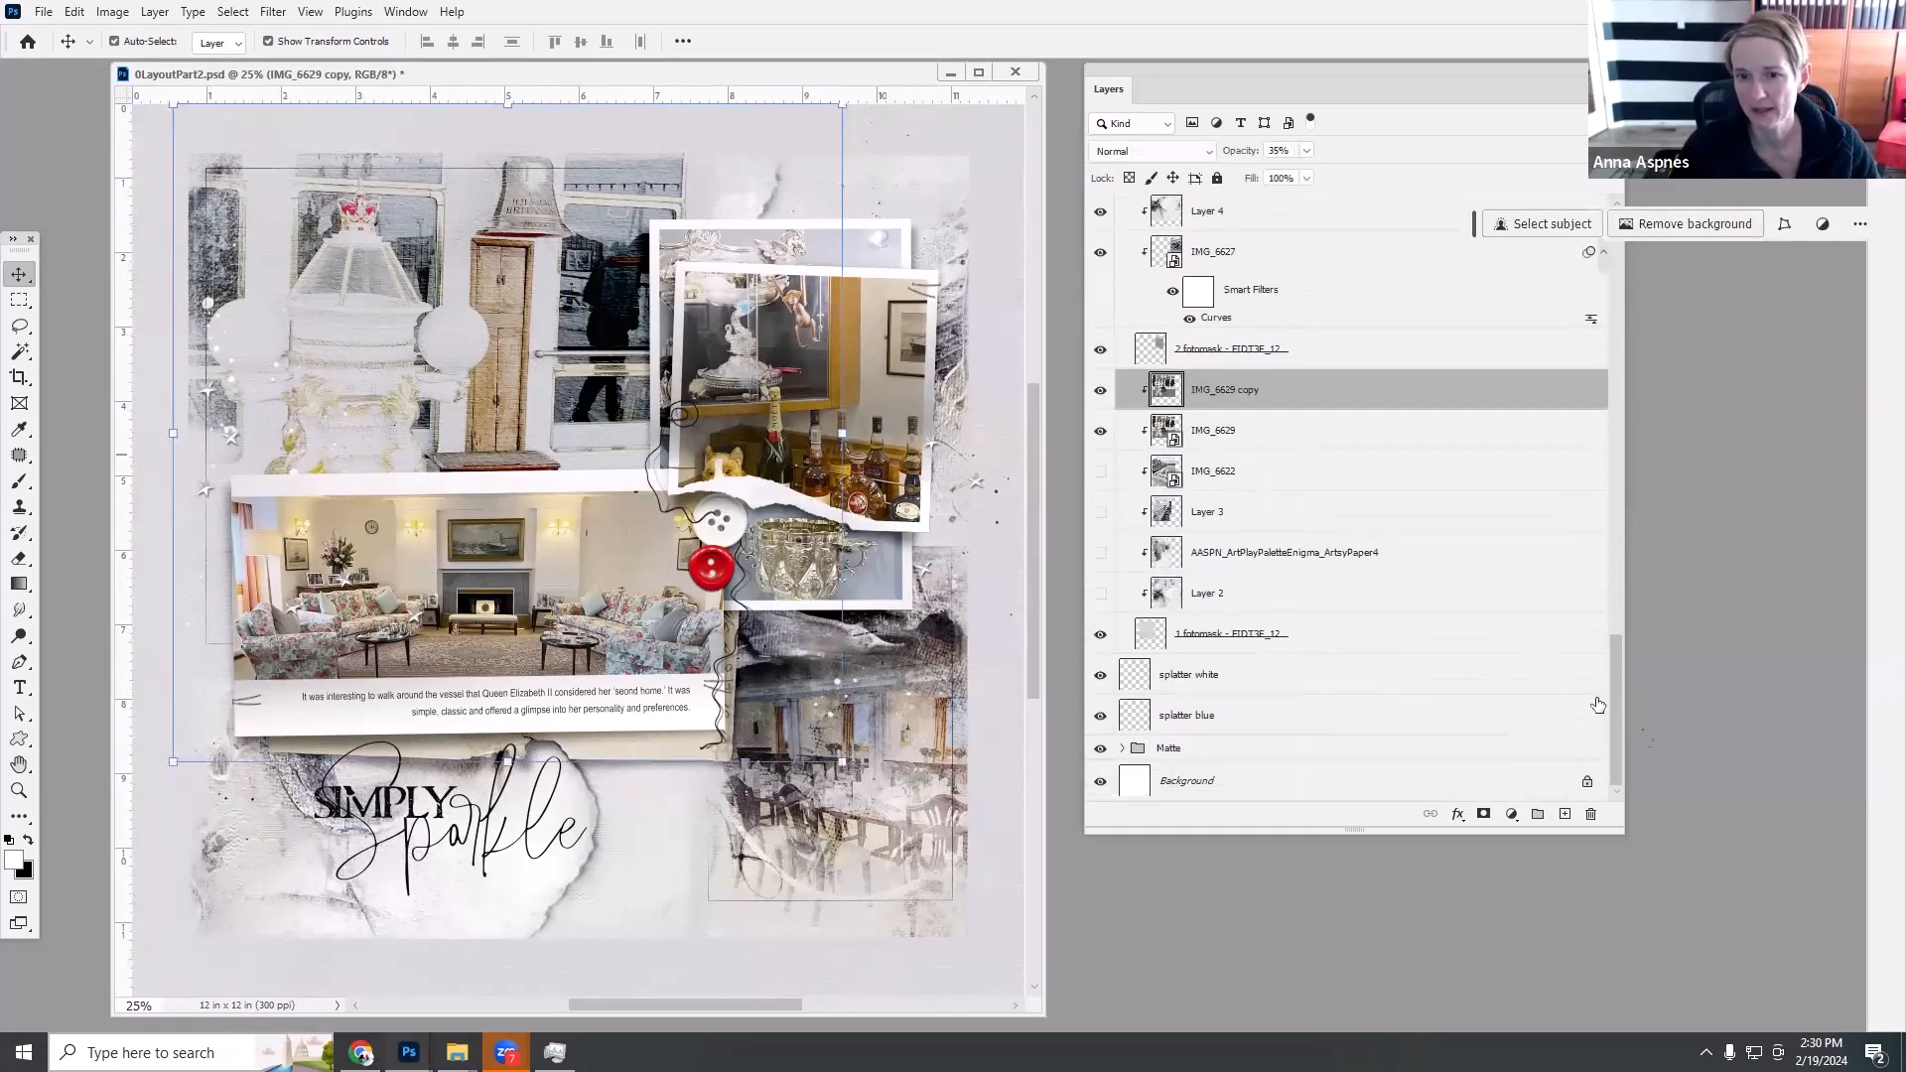
left_click(1170, 636)
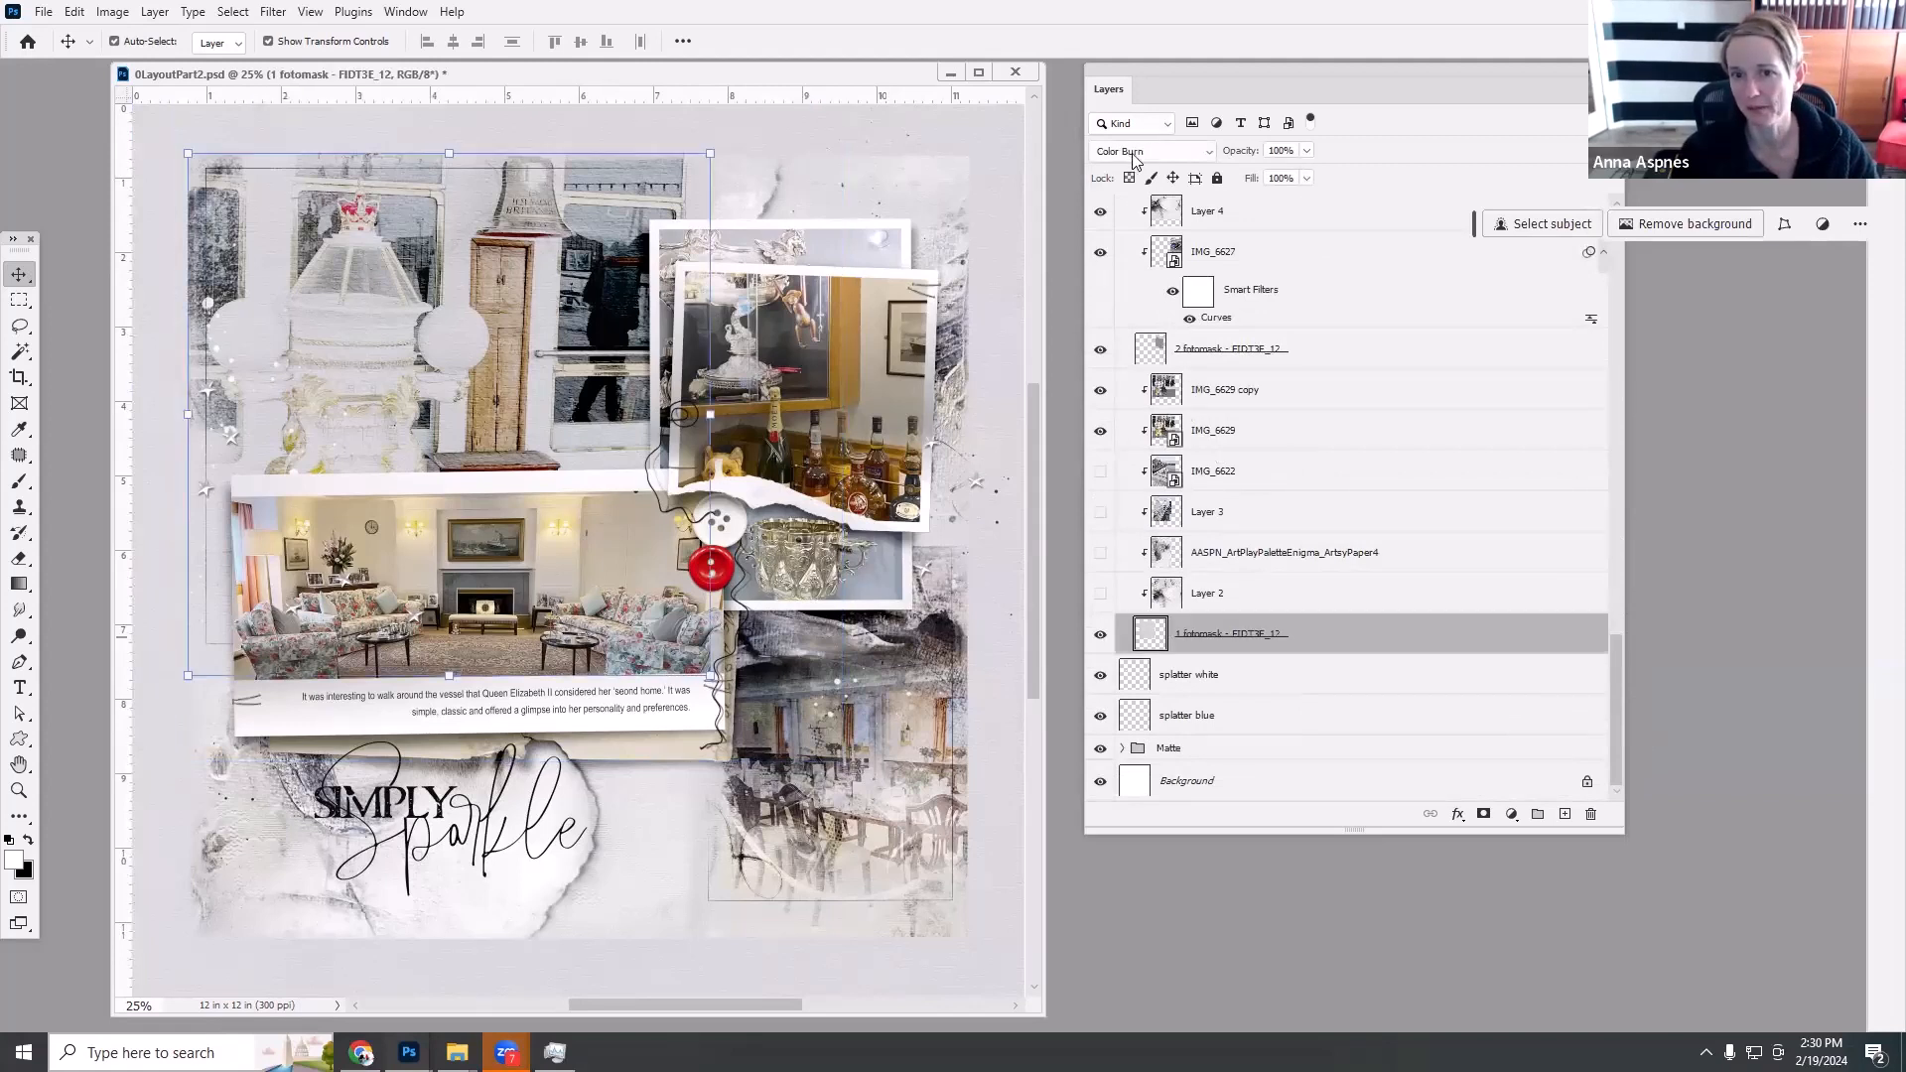
Hide IMG_6629 and its copy above the 1 fotomask, preview IMG_6622 in their place, and switch to Layer 3.
left_click_drag(1100, 390, 1101, 472)
left_click(1101, 472)
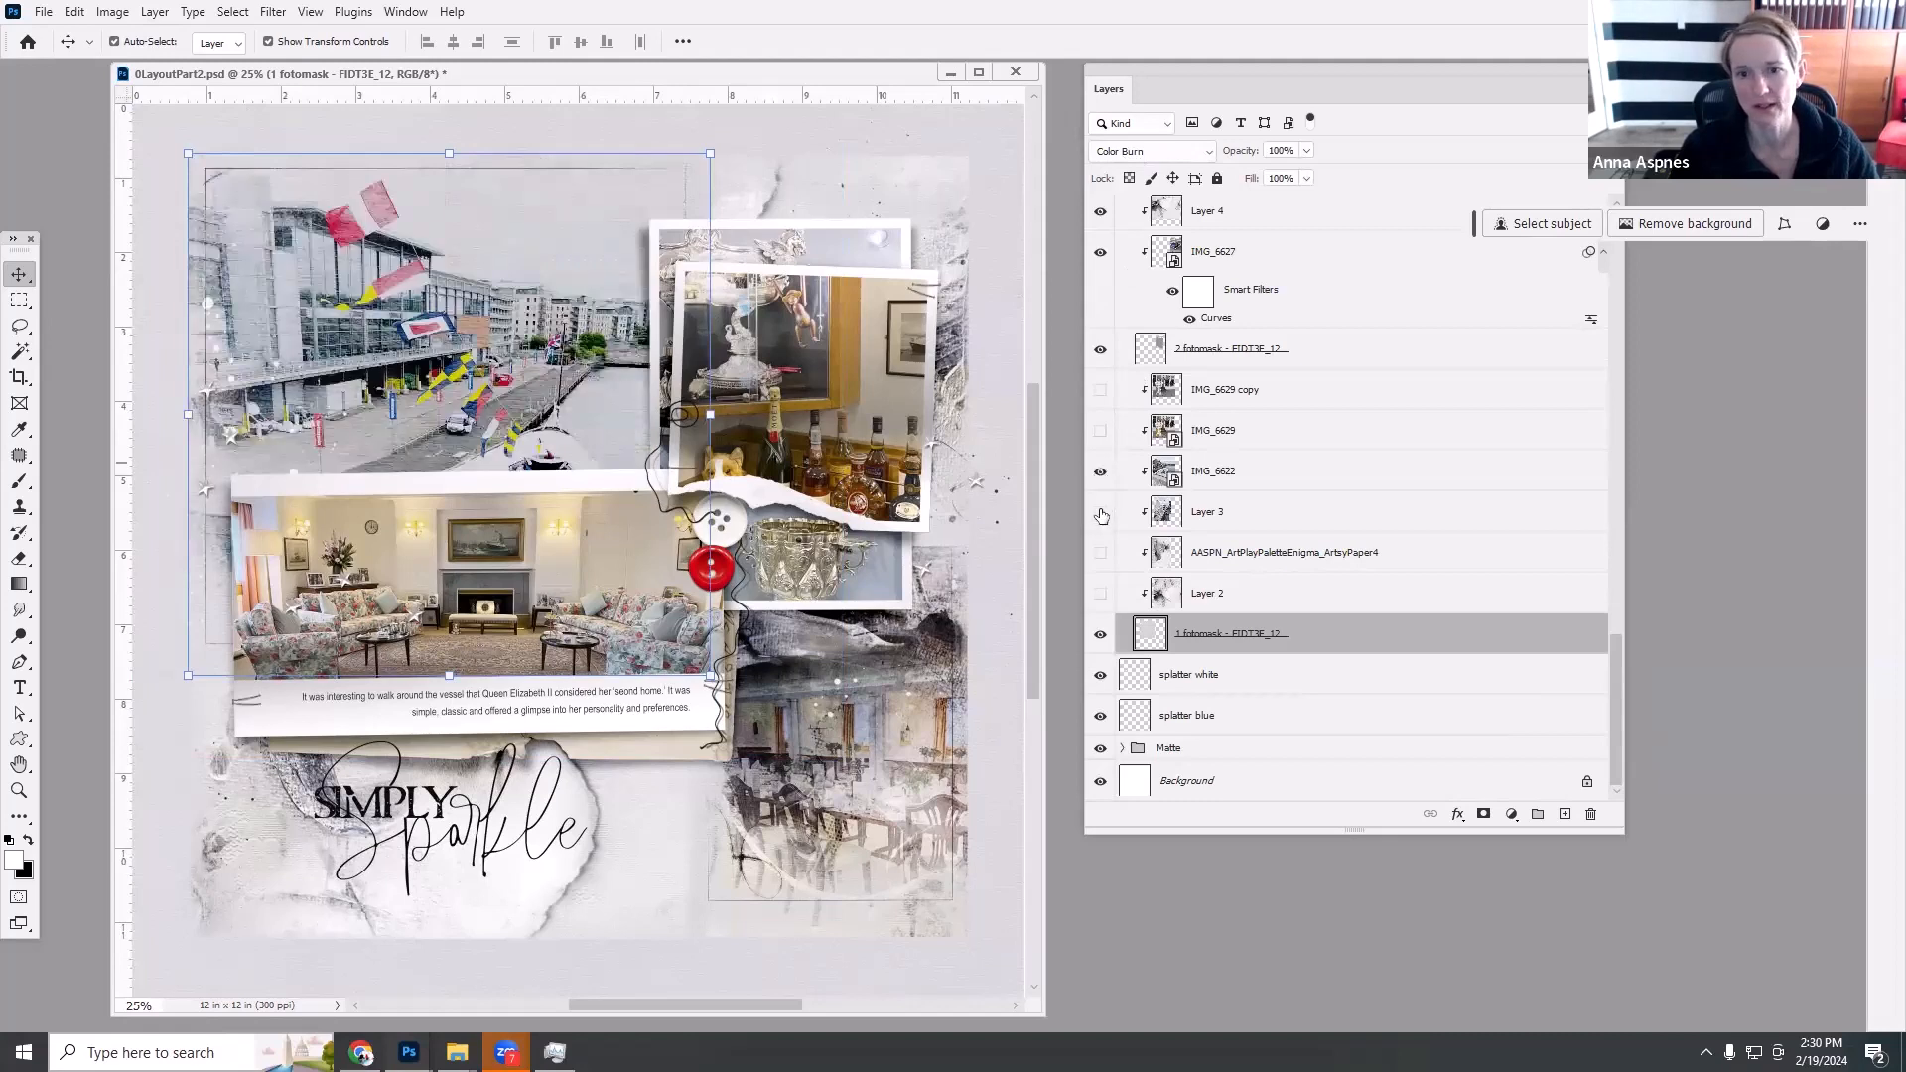
left_click(1100, 473)
left_click(1100, 512)
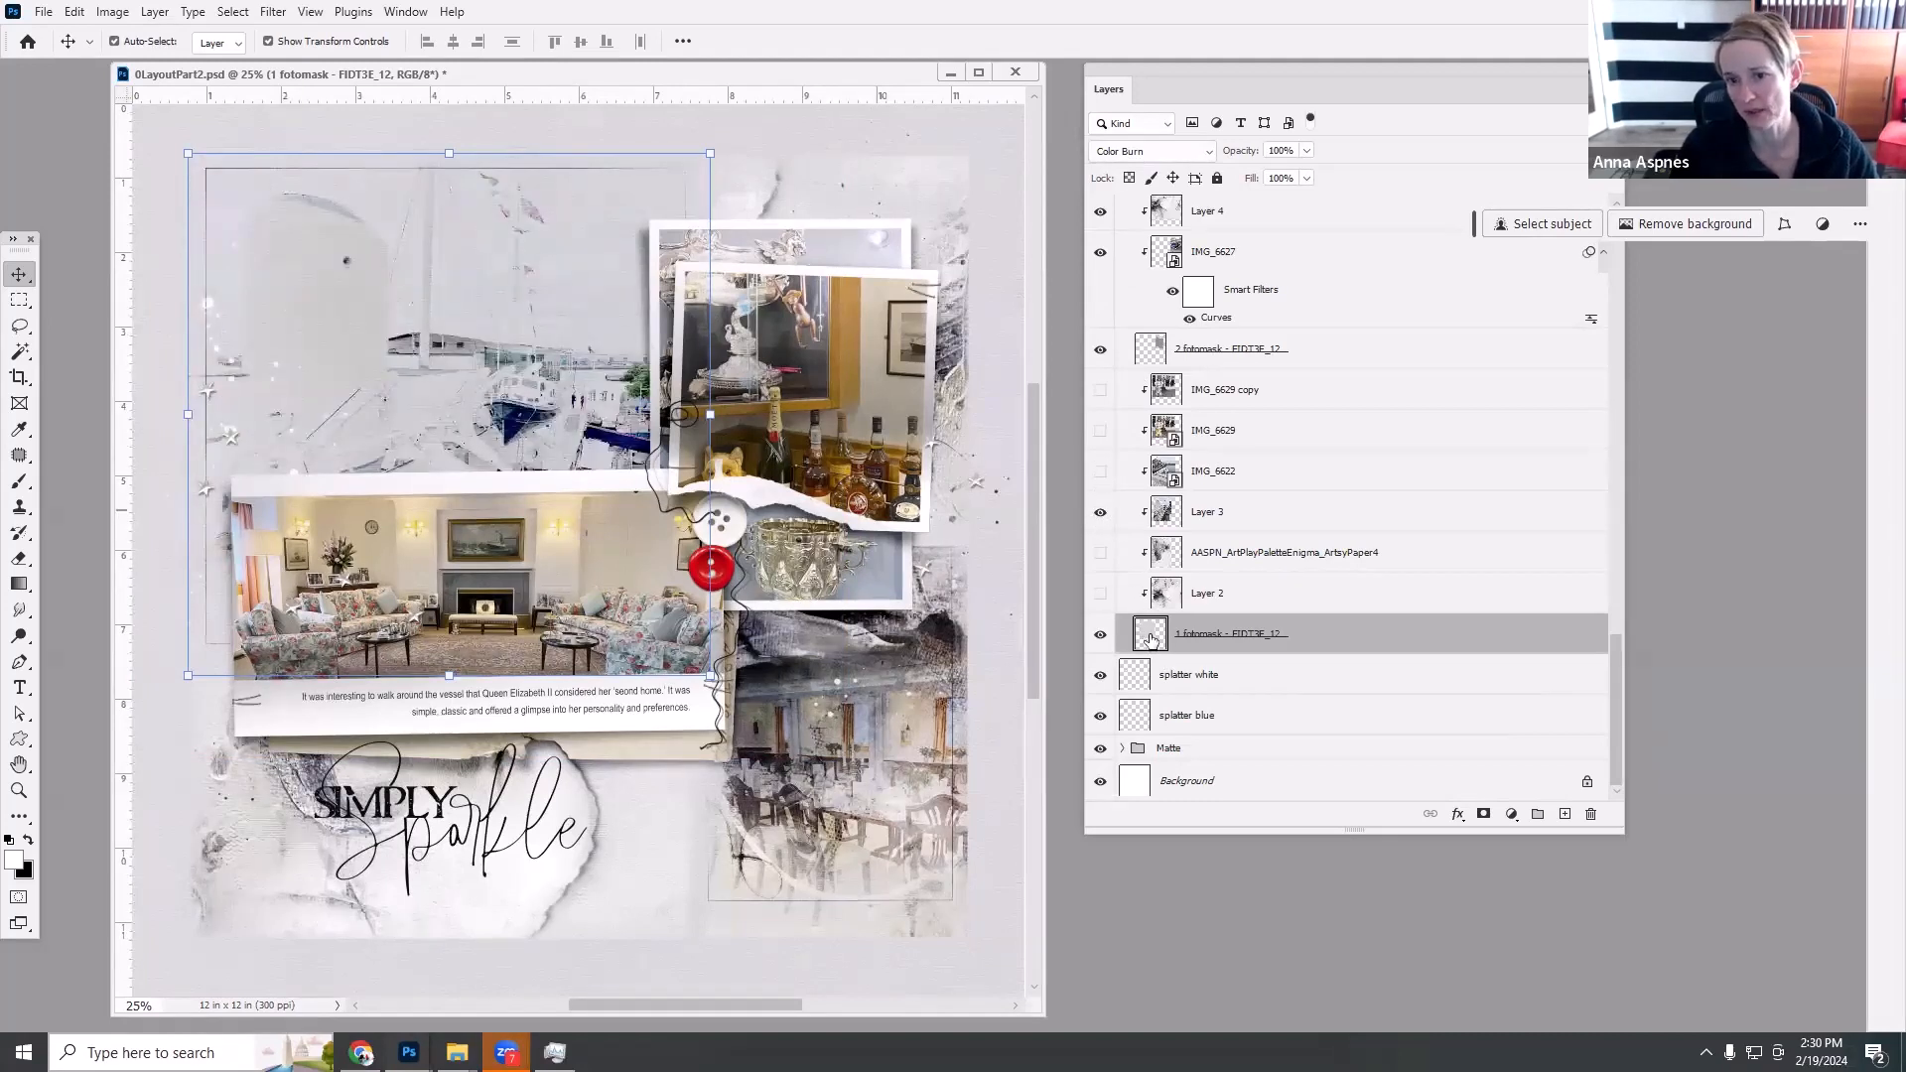
Swap Layer 3 for the AASPN_ArtPlayPaletteEnigma_ArtsyPaper4 and Layer 2 artwork clipped to the 1 fotomask.
left_click(1100, 512)
left_click(1100, 553)
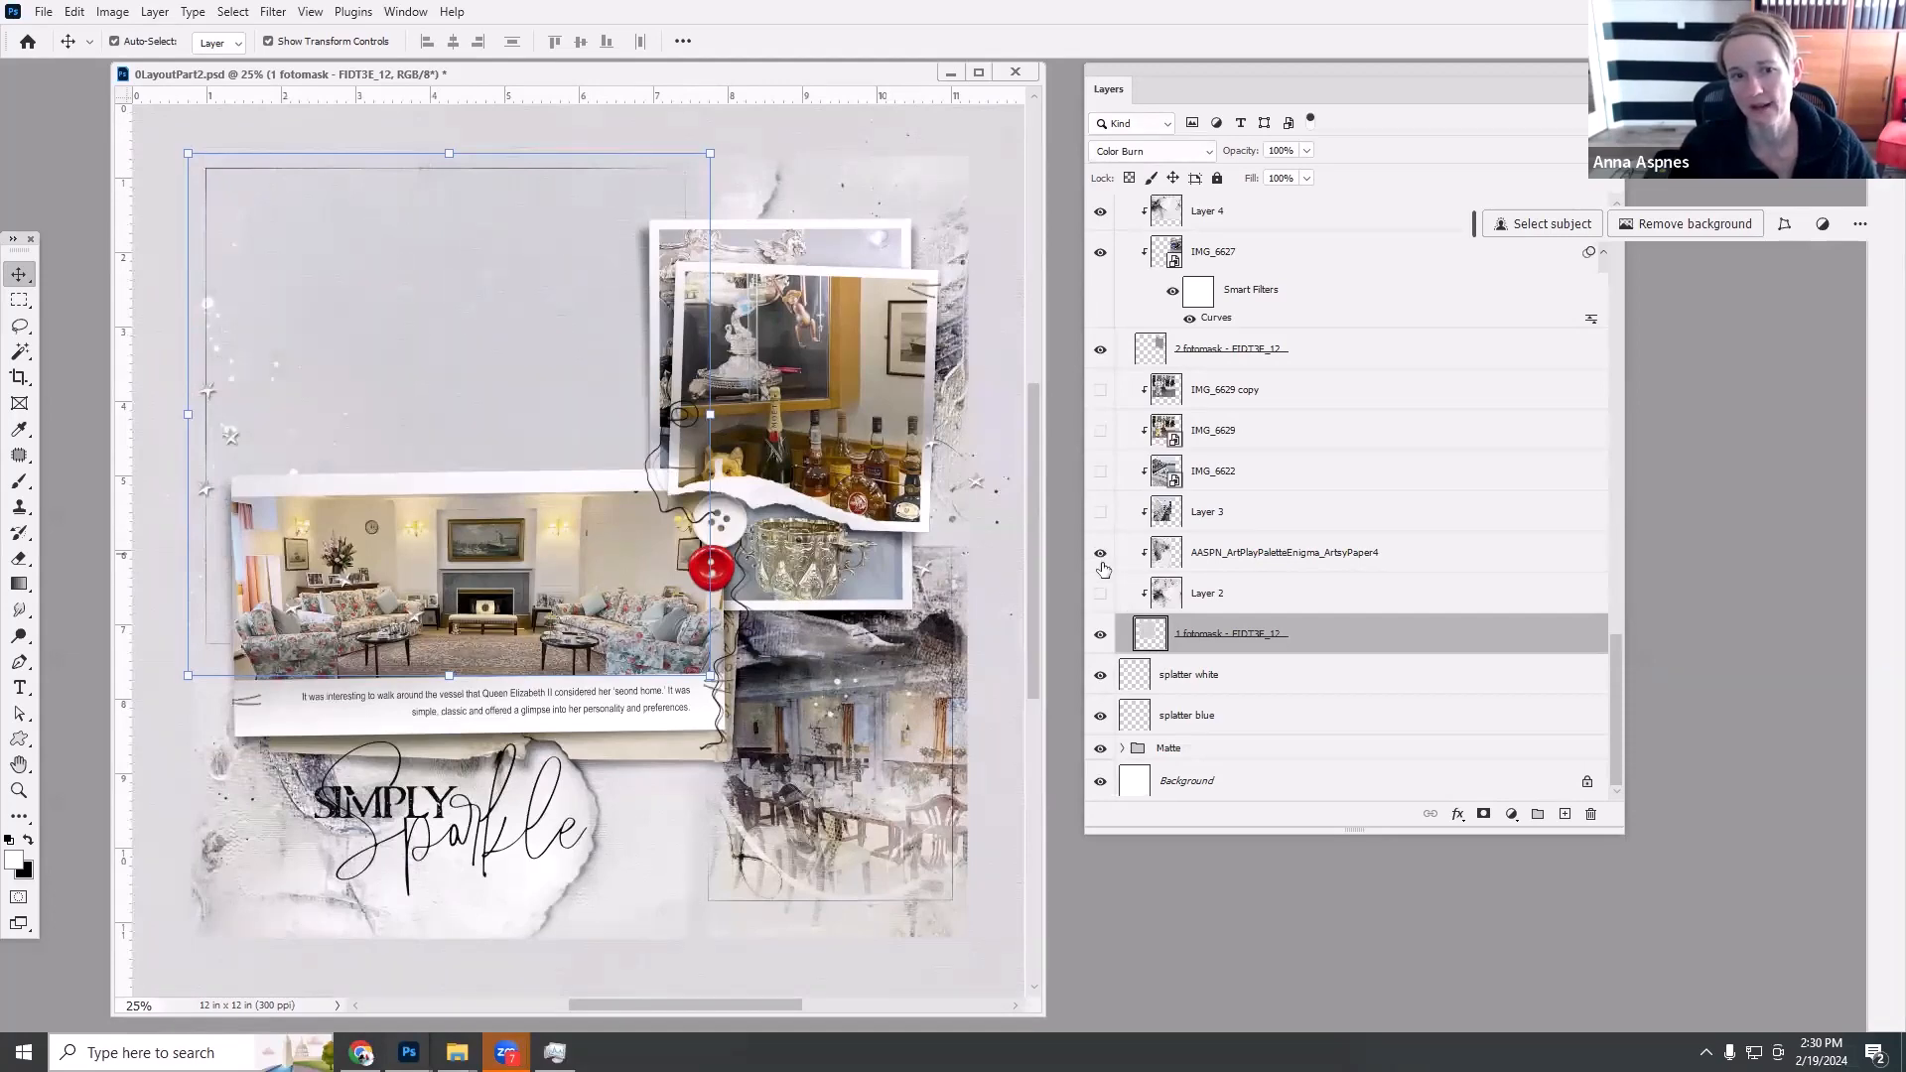
left_click(1101, 595)
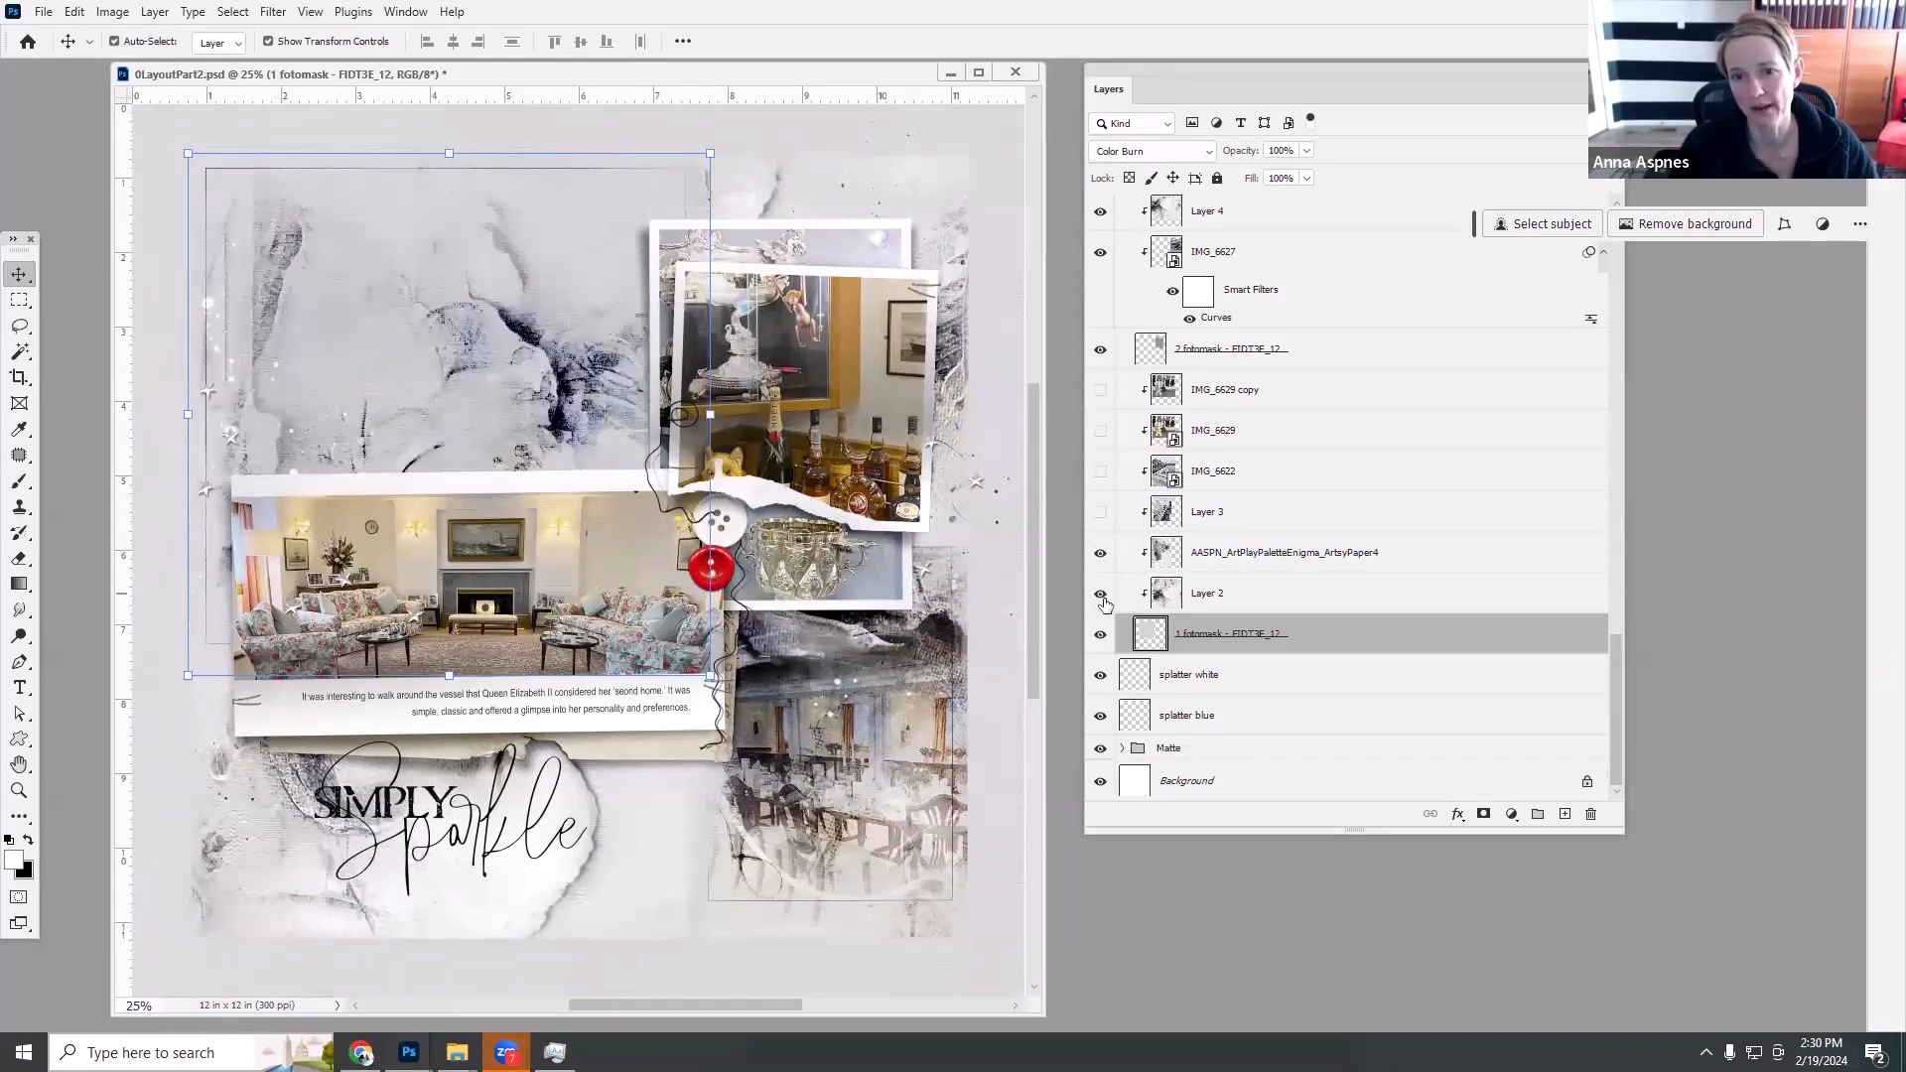
Show only Layer 3 clipped to the 1 fotomask and set the mask's blend mode to Normal.
left_click(1100, 595)
left_click(1100, 553)
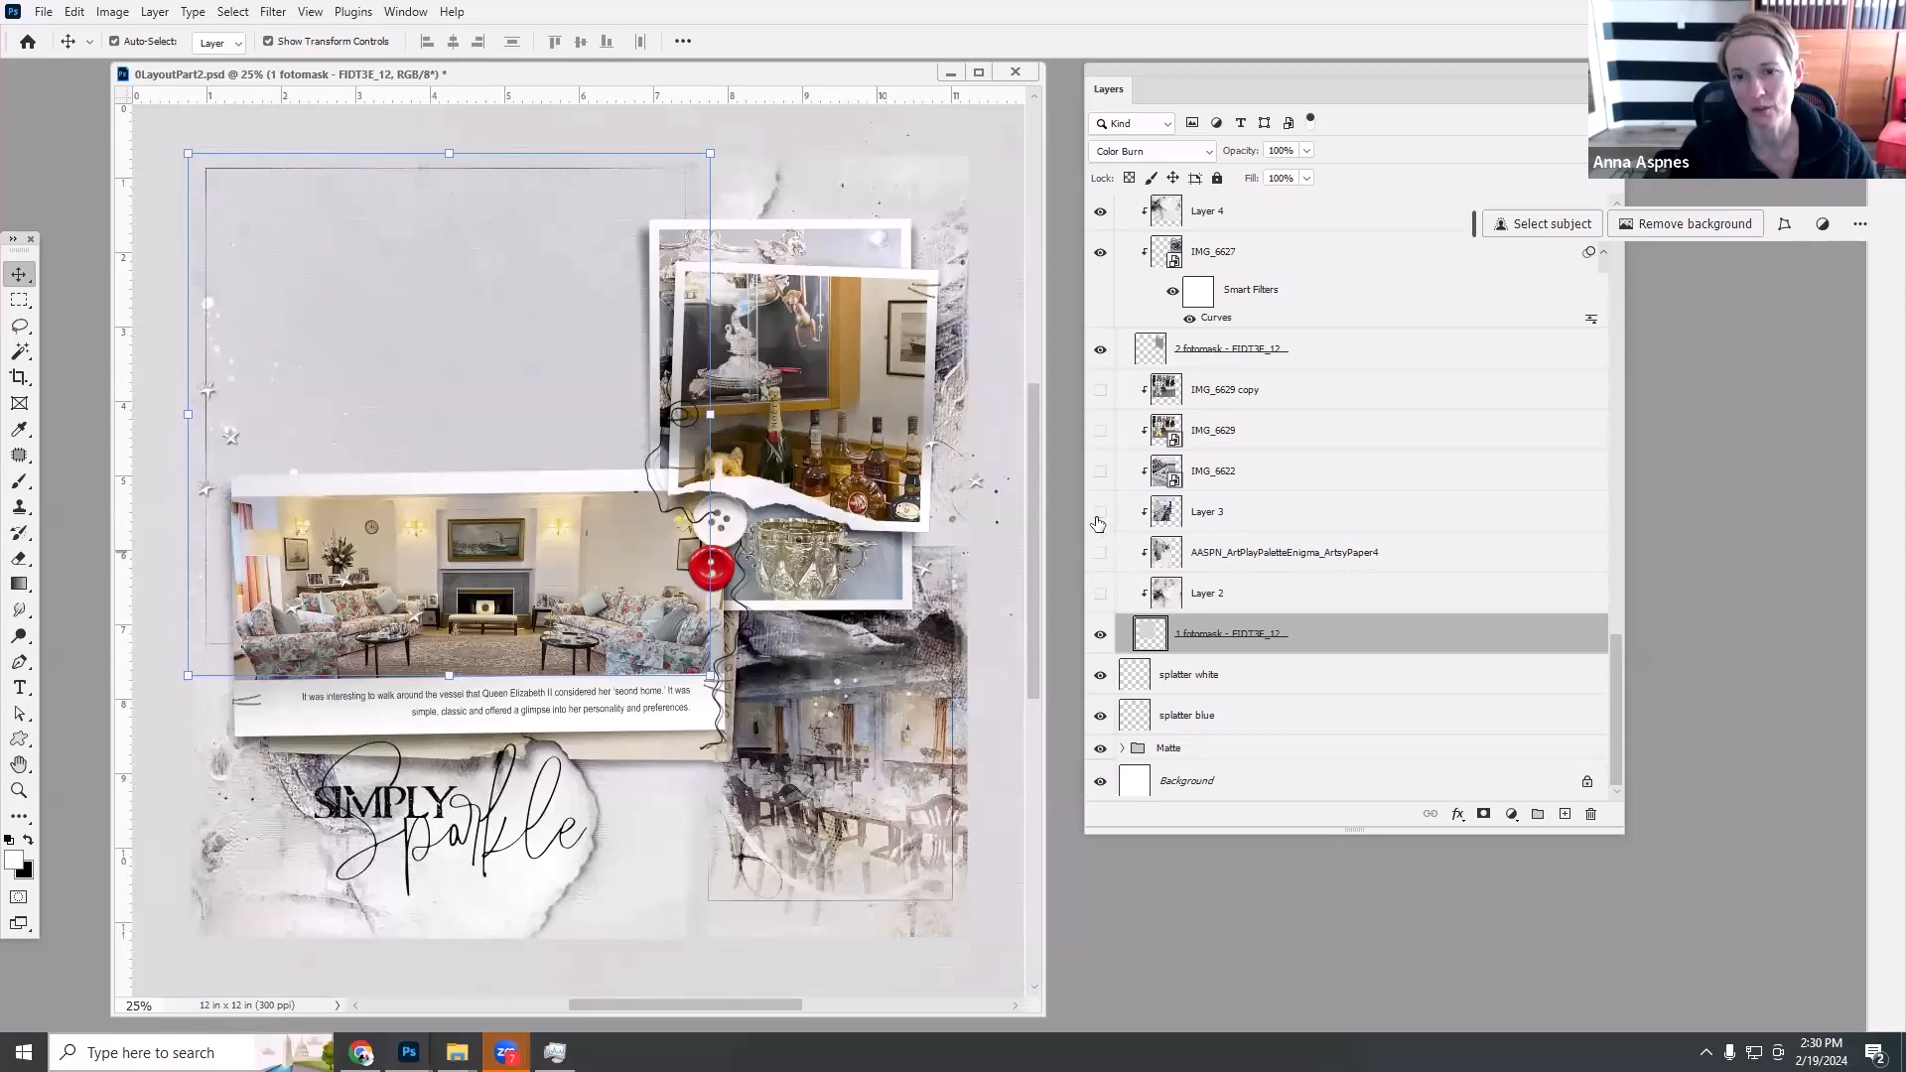
left_click(1100, 512)
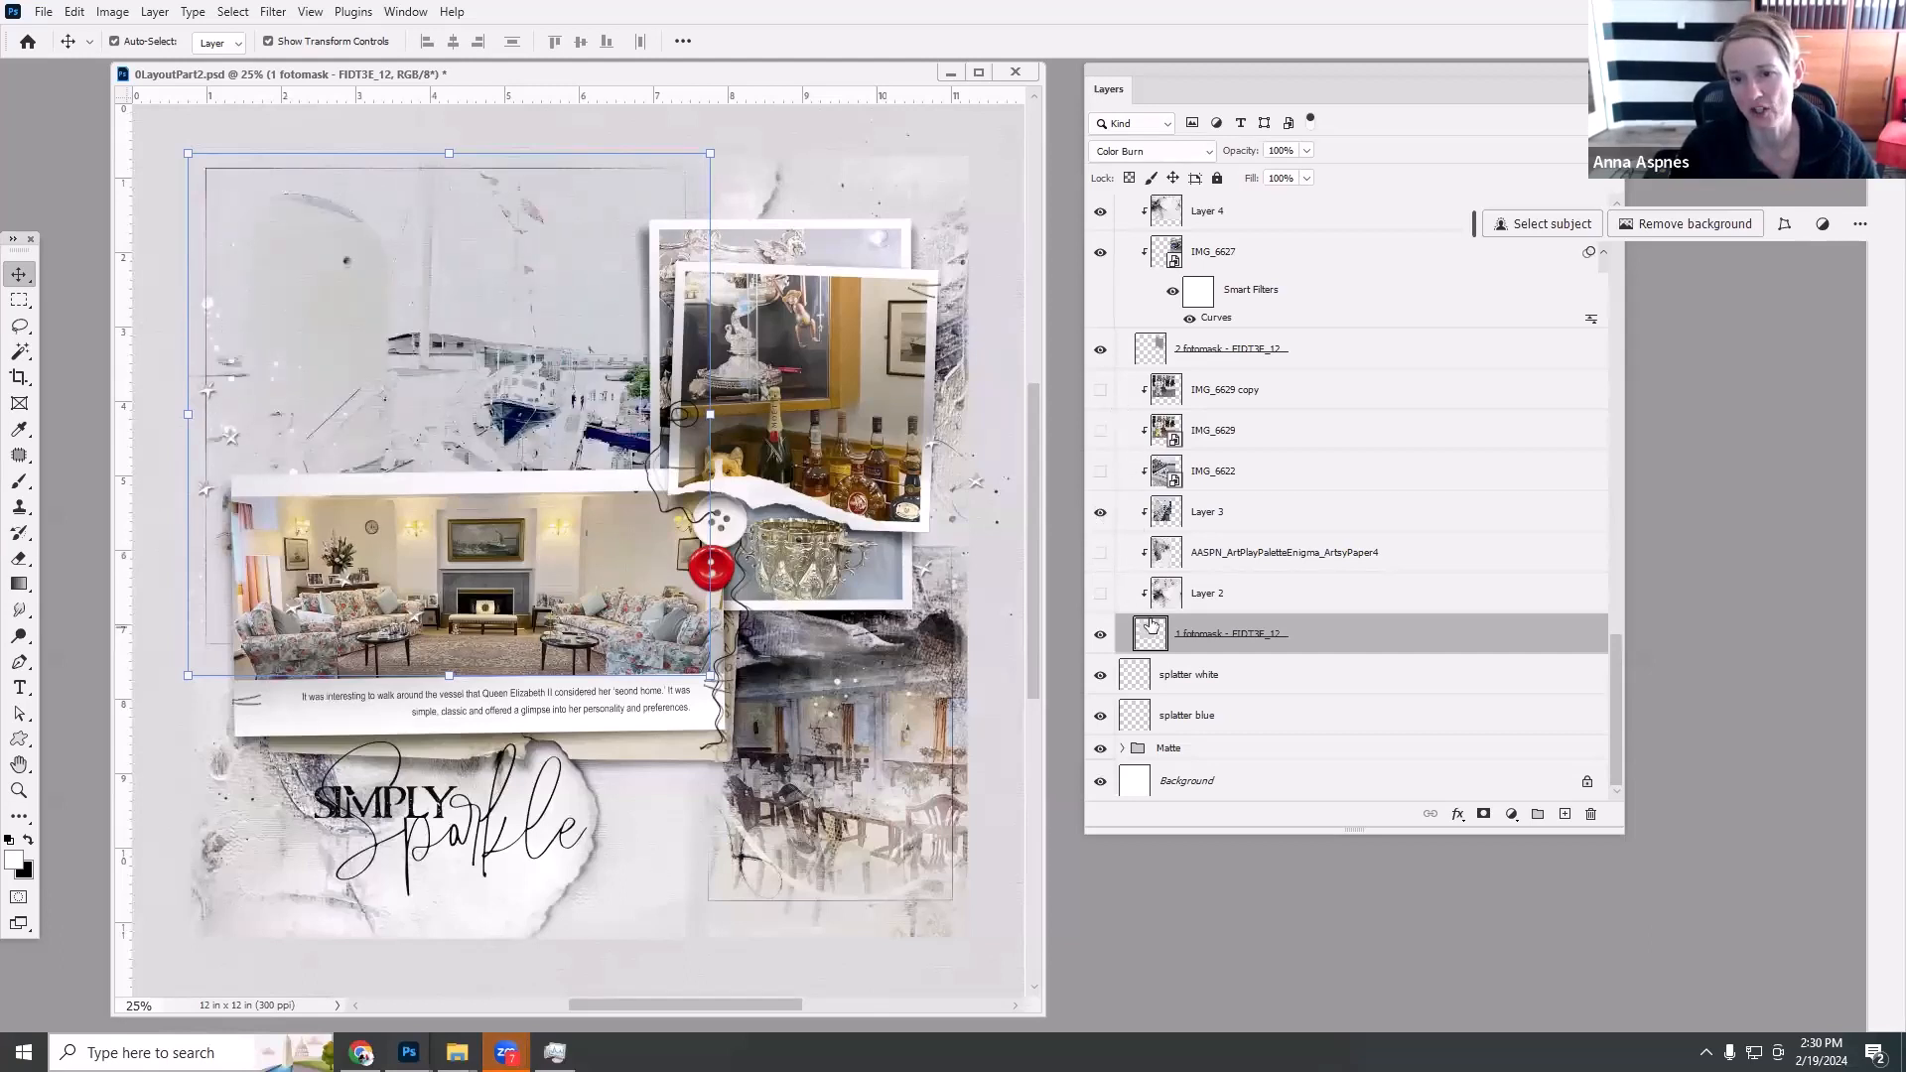
left_click(1172, 151)
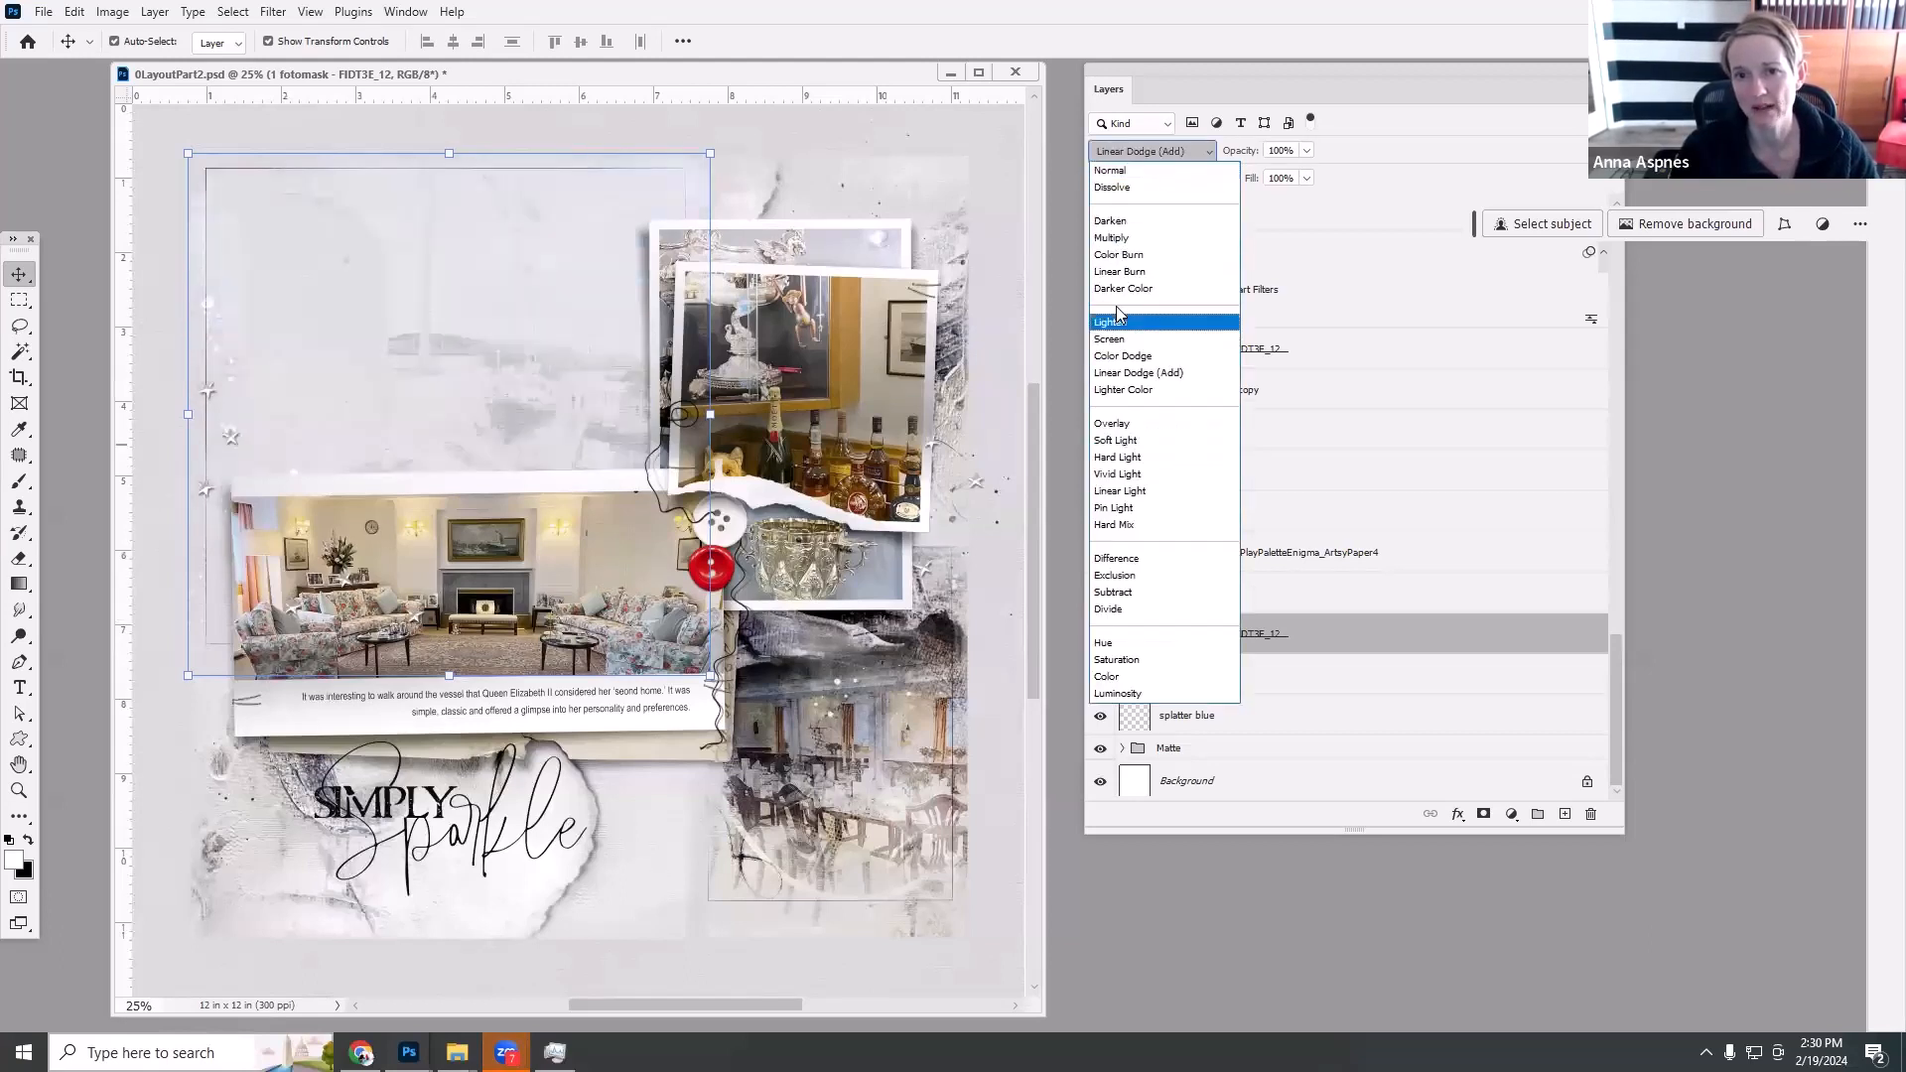
left_click(1113, 177)
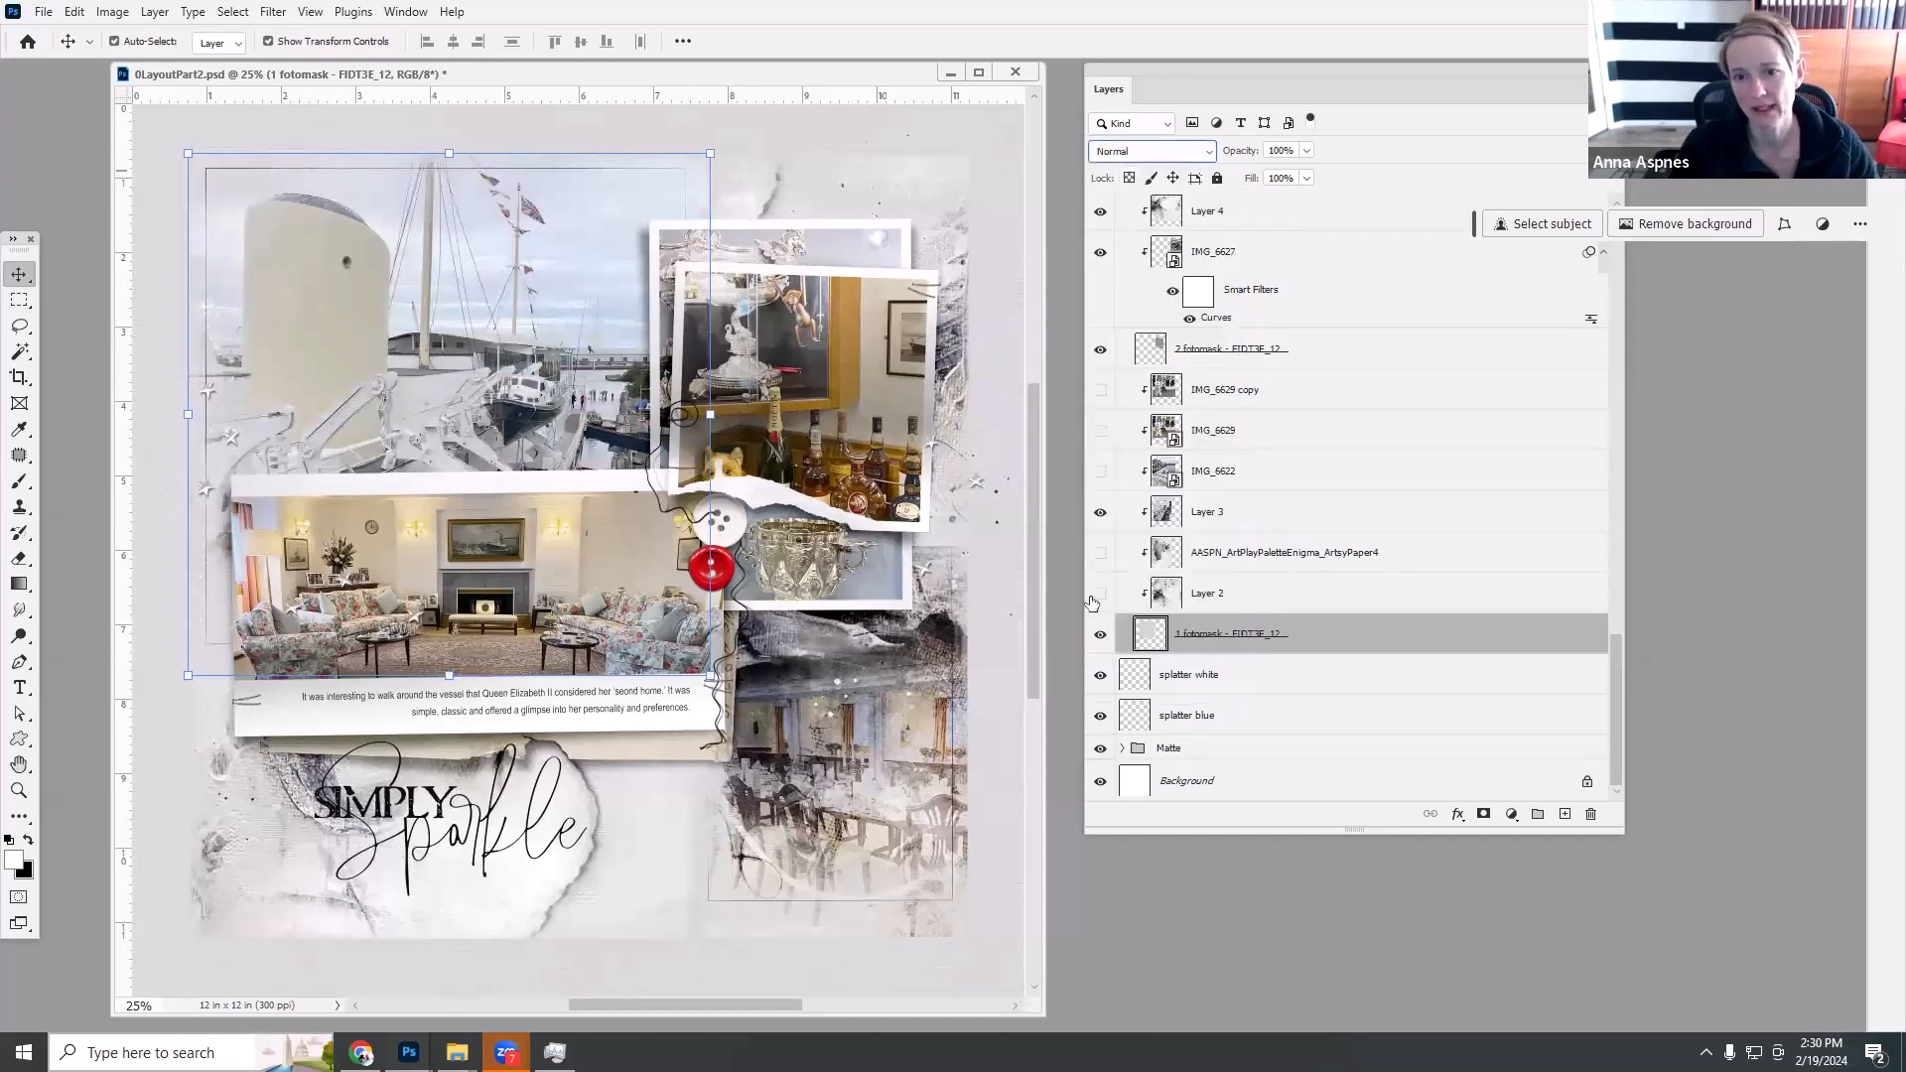
Make Layer 2, ArtsyPaper4, Layer 3, IMG_6622, IMG_6629 and IMG_6629 copy visible above the 1 fotomask.
left_click(1101, 513)
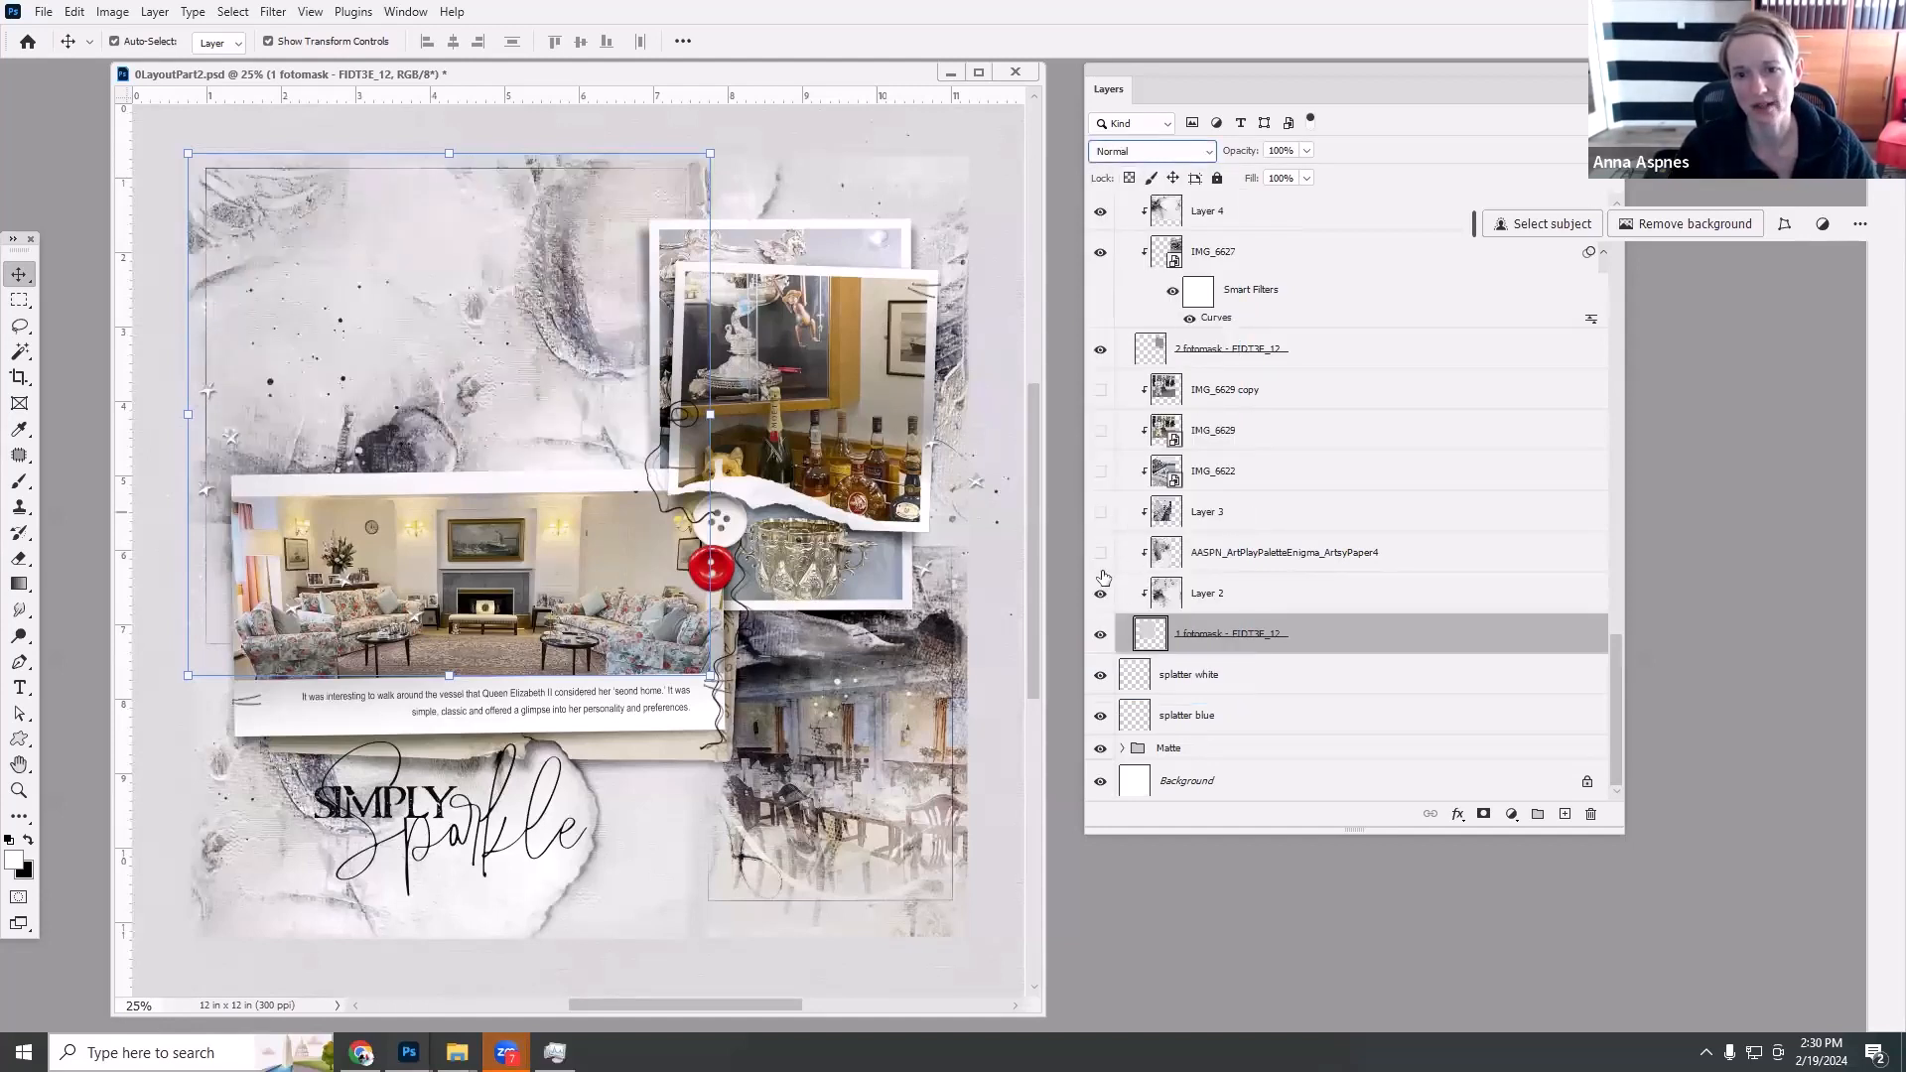
left_click(1101, 553)
left_click(1101, 513)
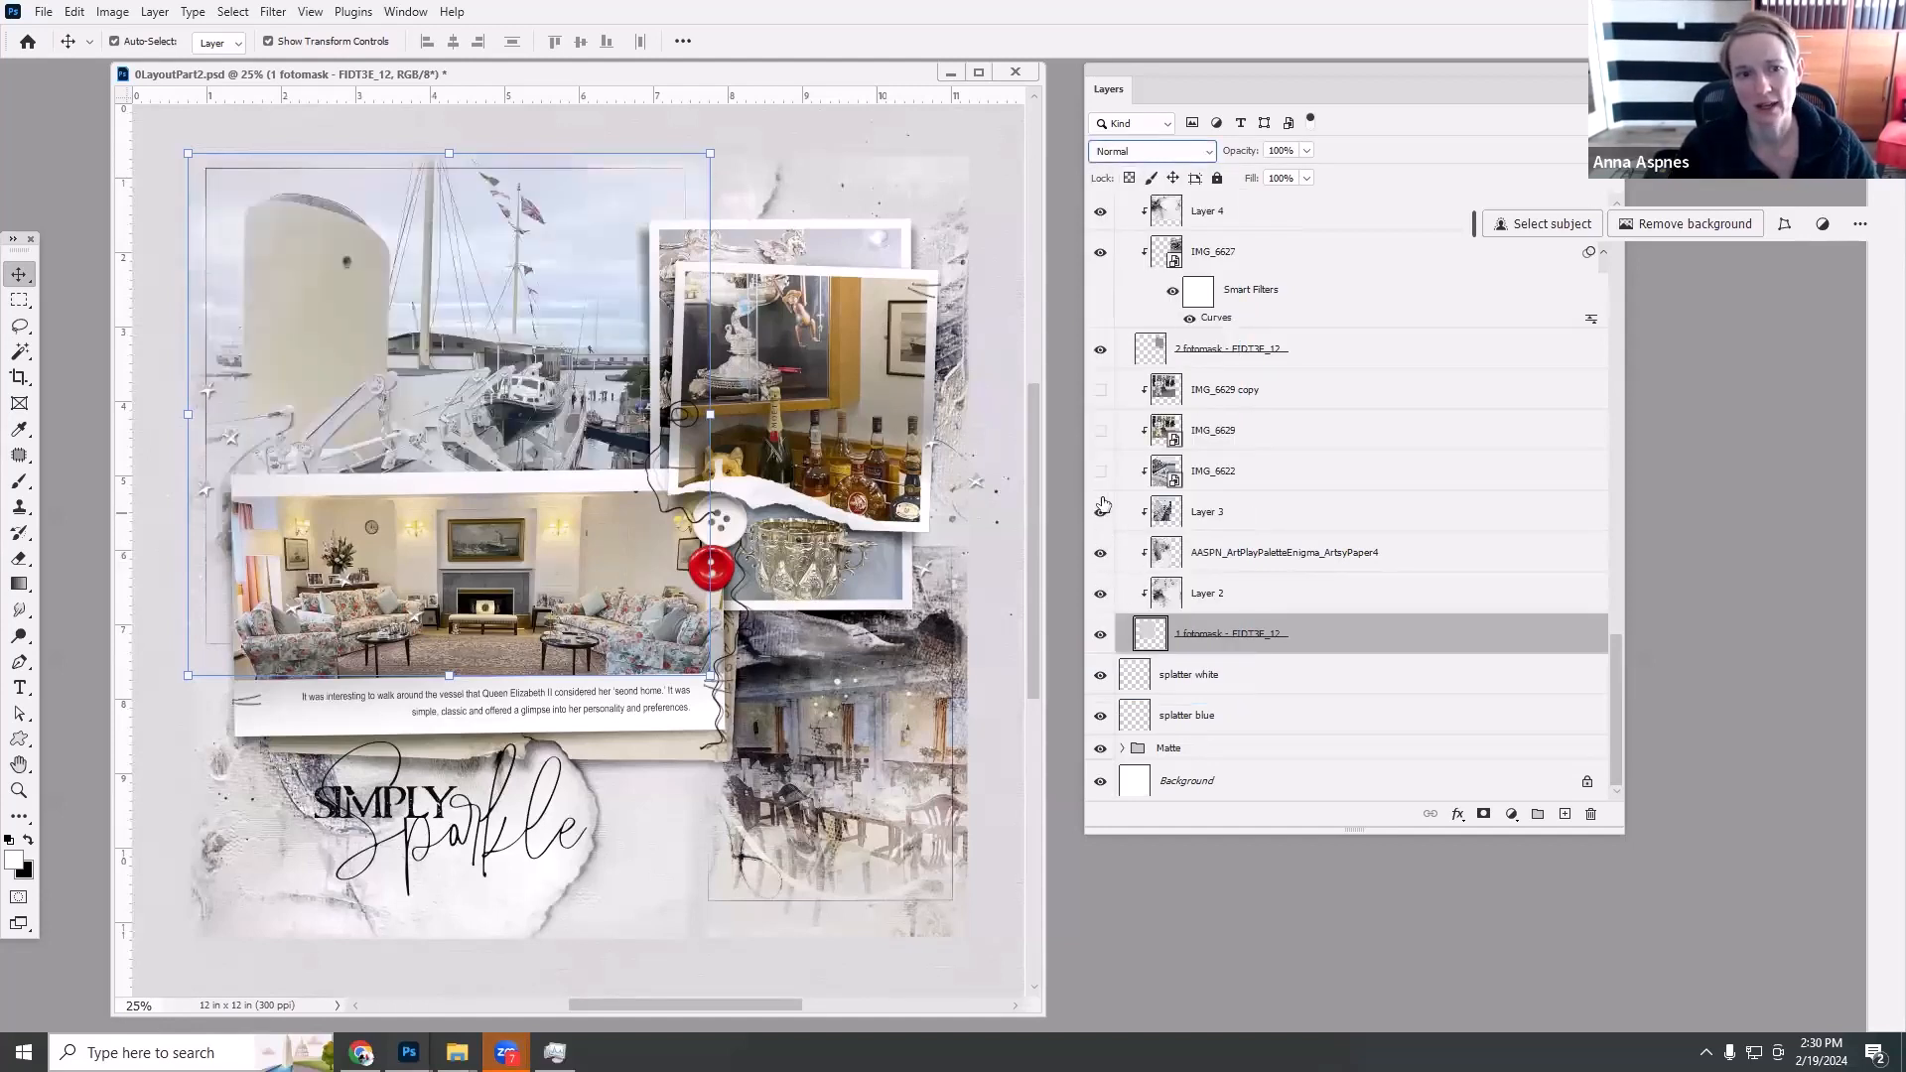
left_click(1100, 472)
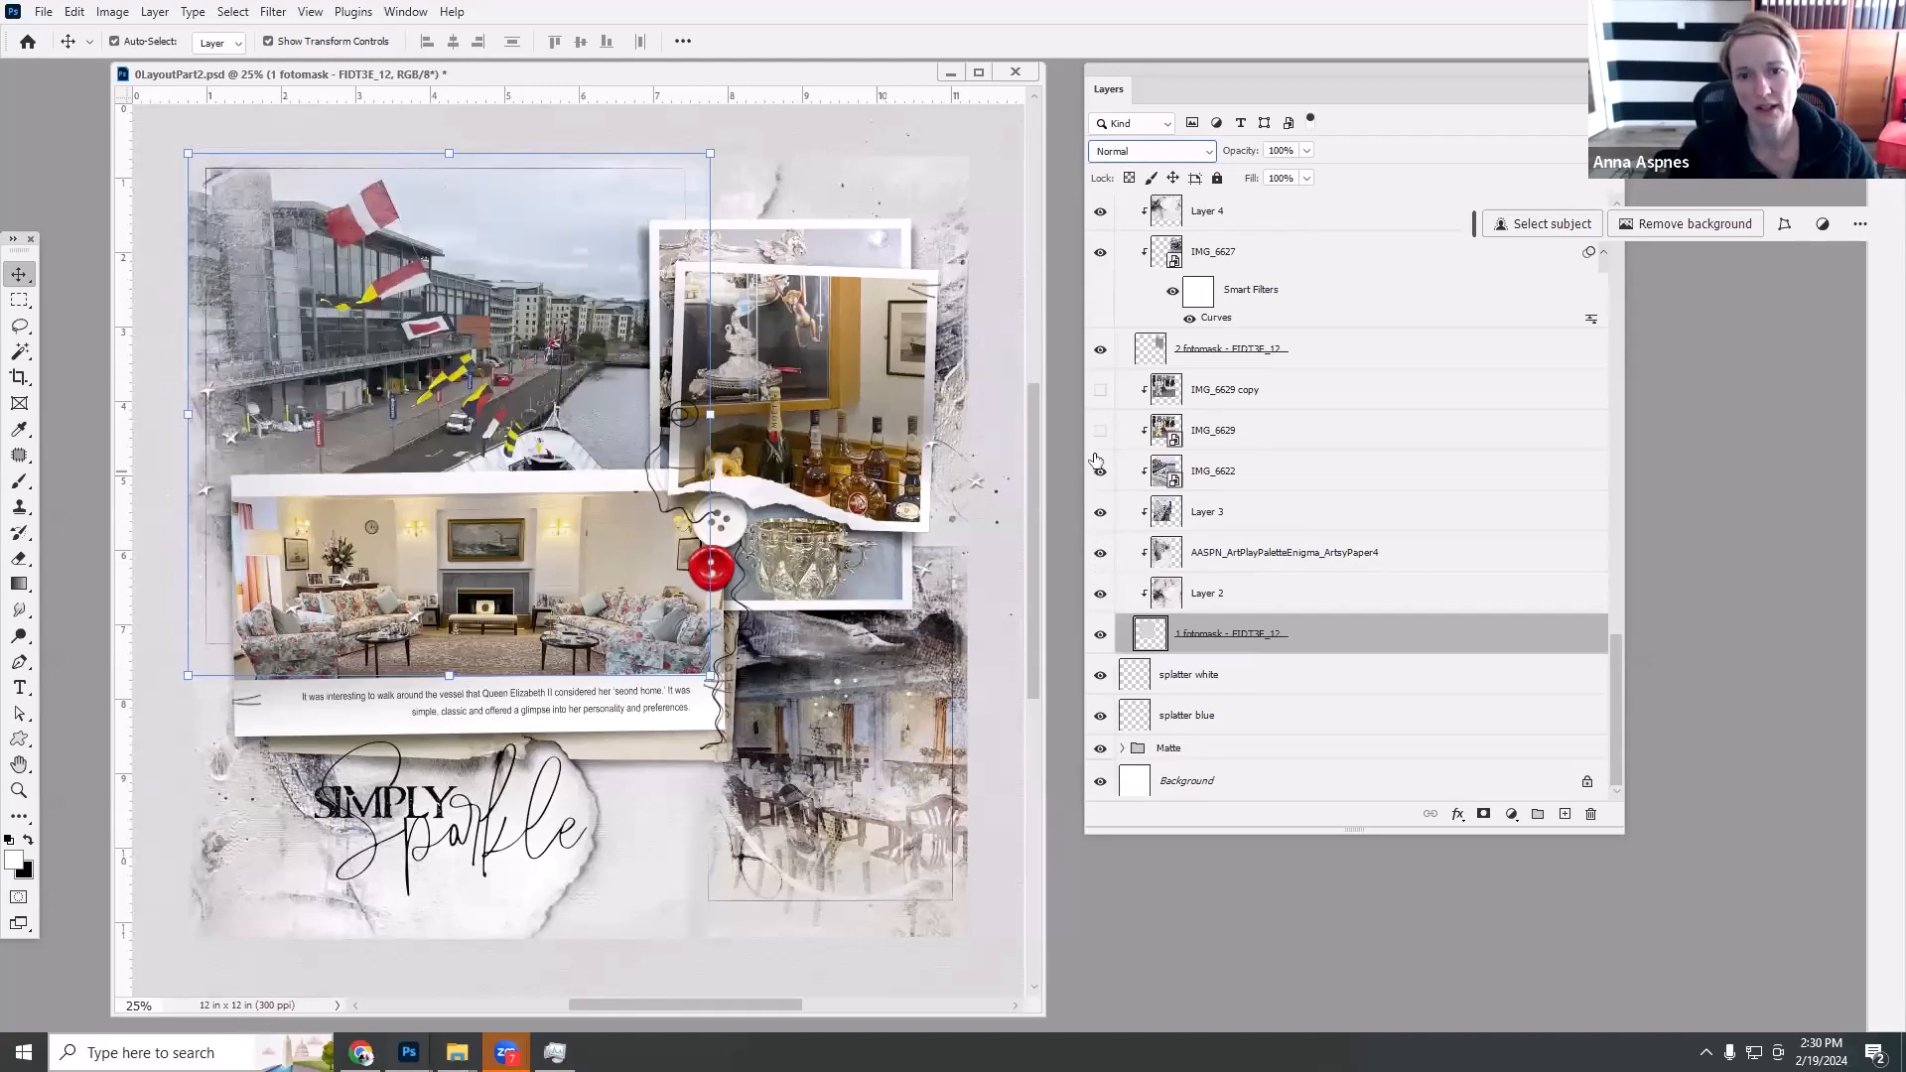
left_click(1100, 430)
left_click(1100, 390)
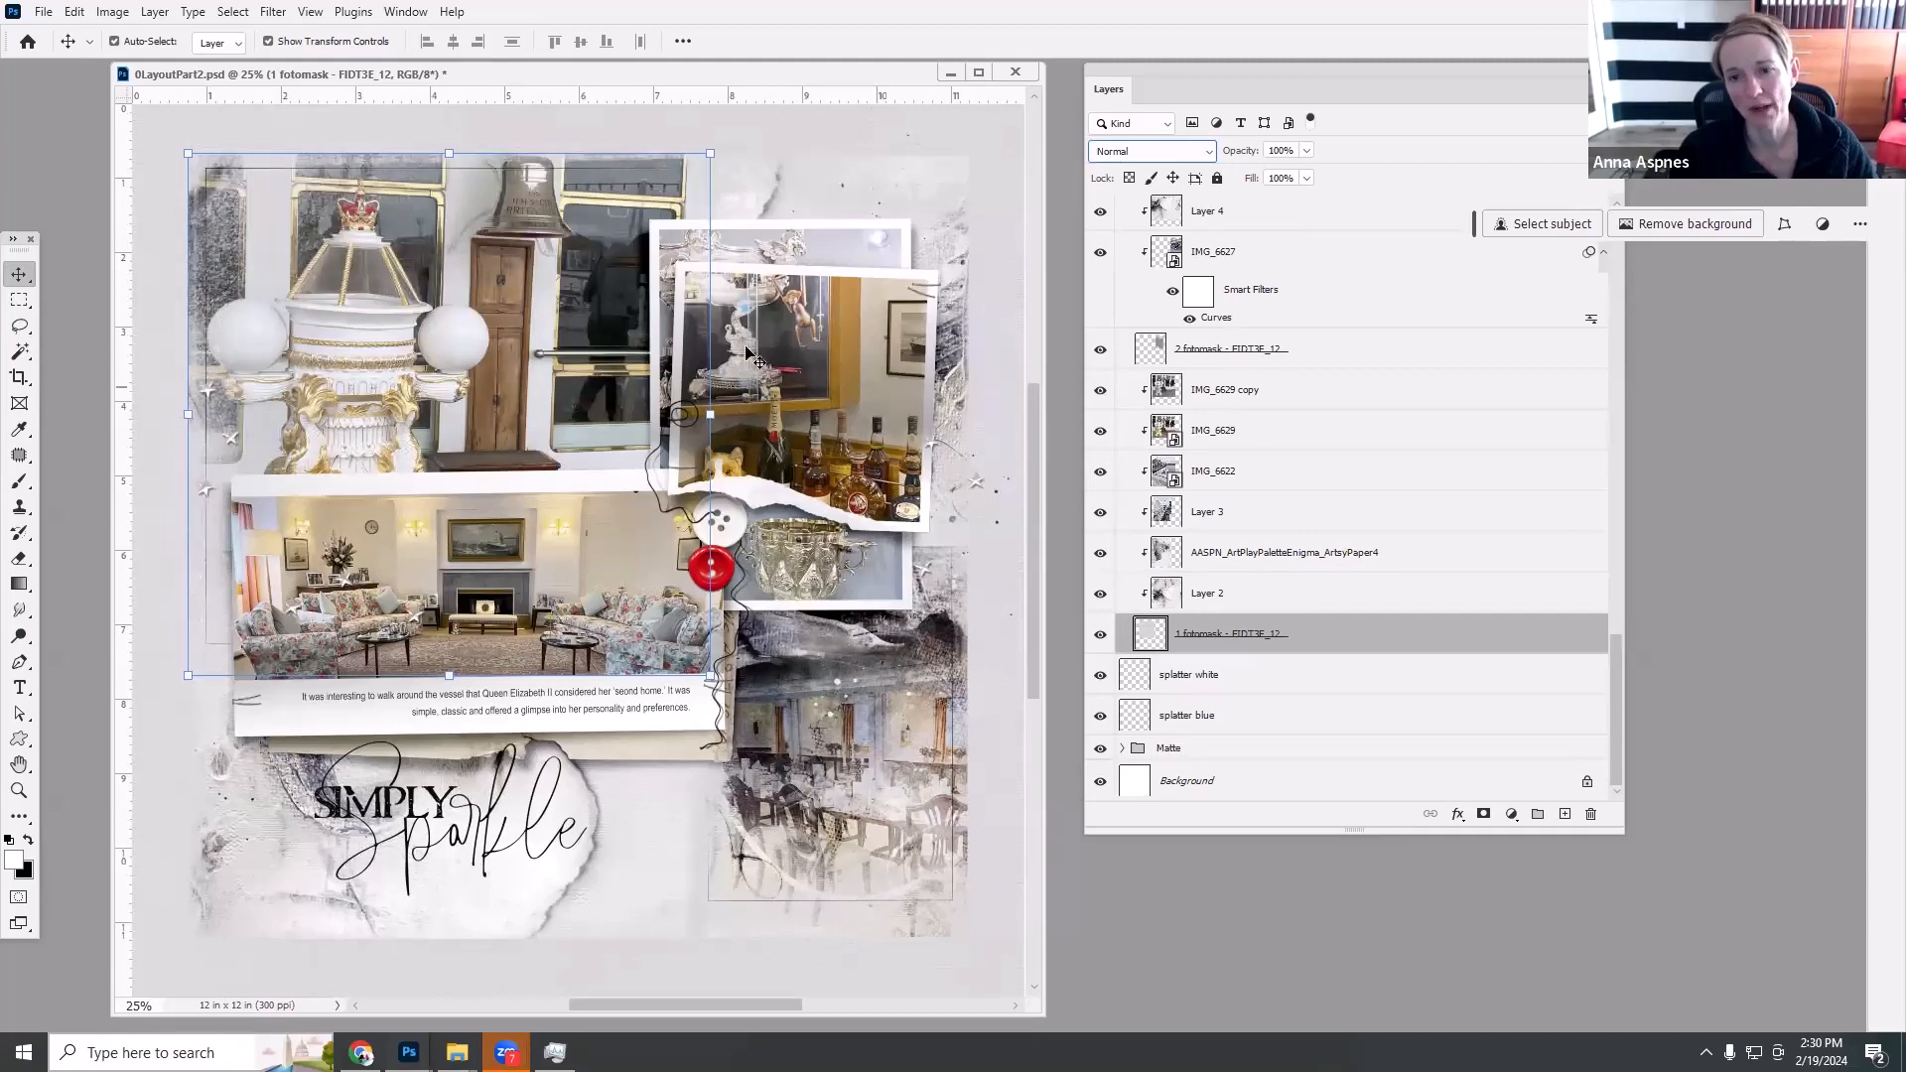
Locate the layers clipped to the 4 fotomask and preview Layer 6 alone by hiding Layer 7 and Layer 11 copy.
left_click(871, 721)
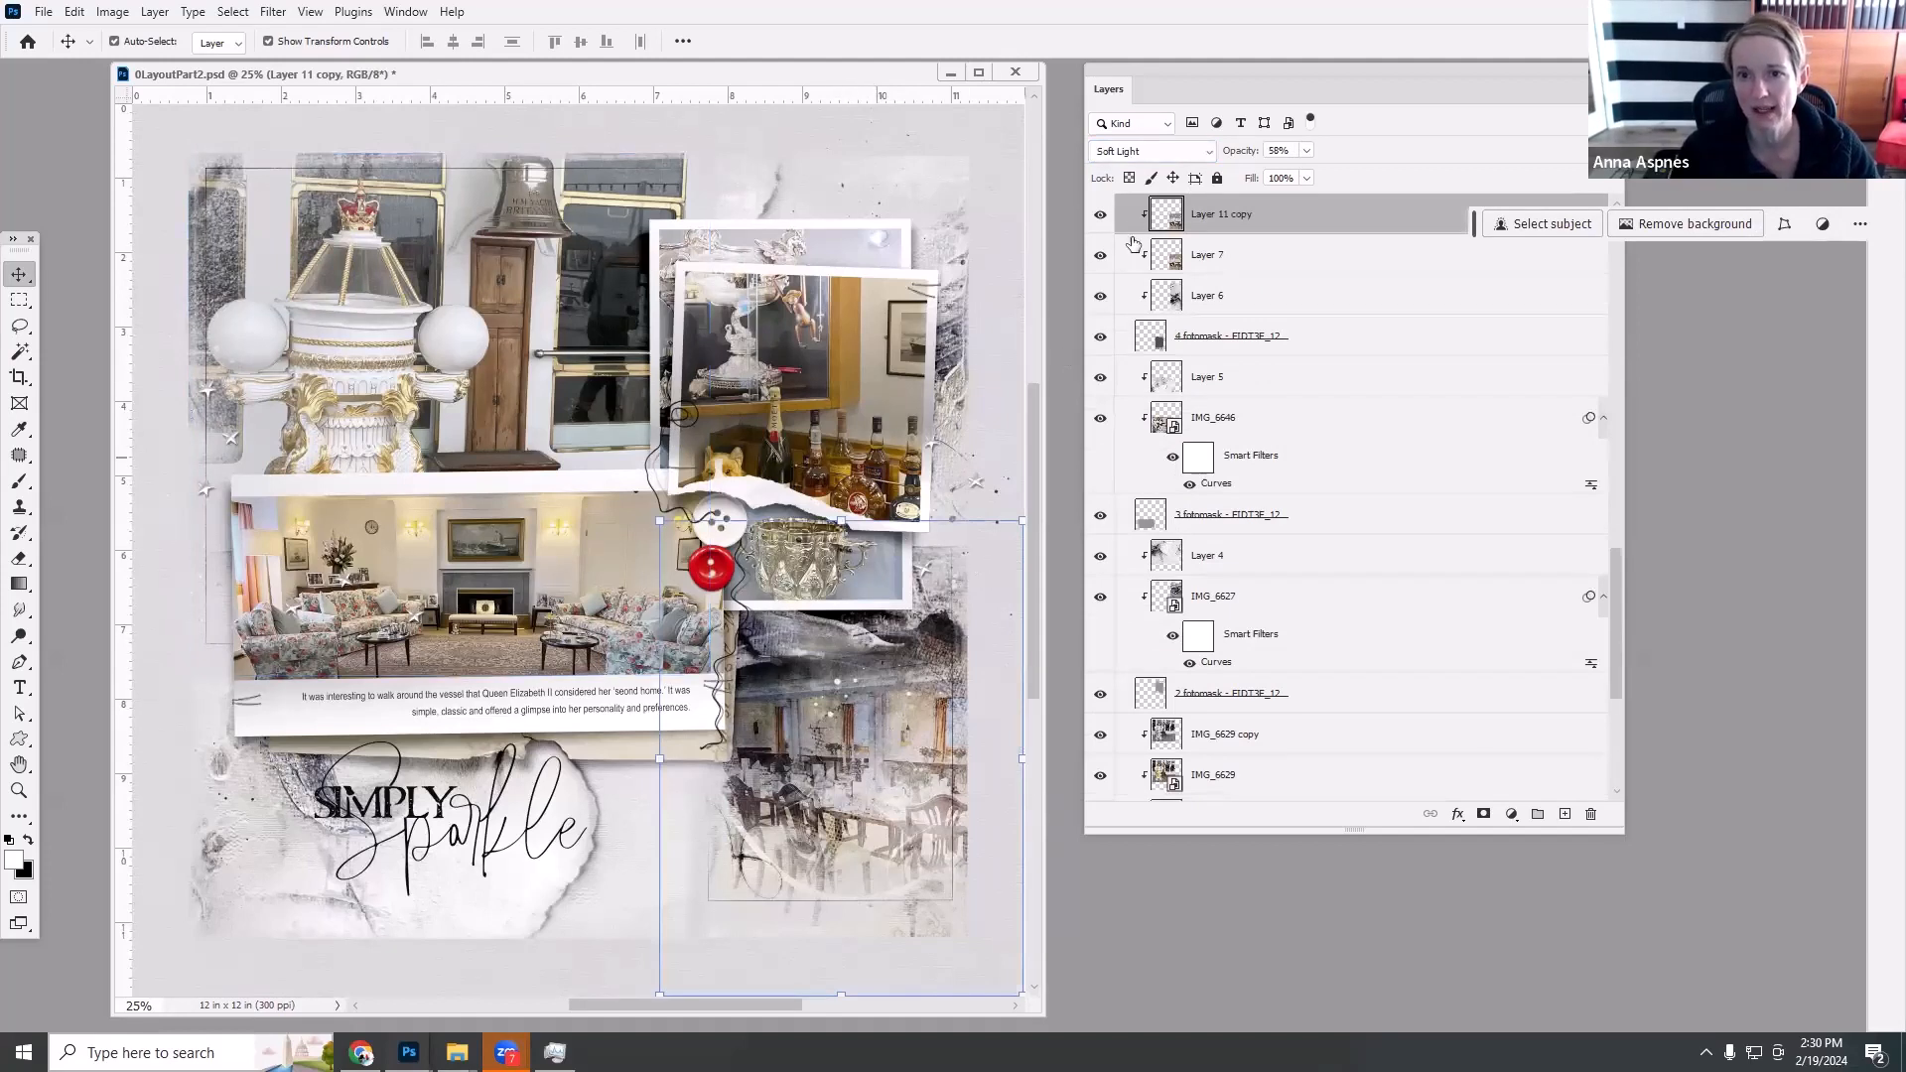
left_click(1147, 328)
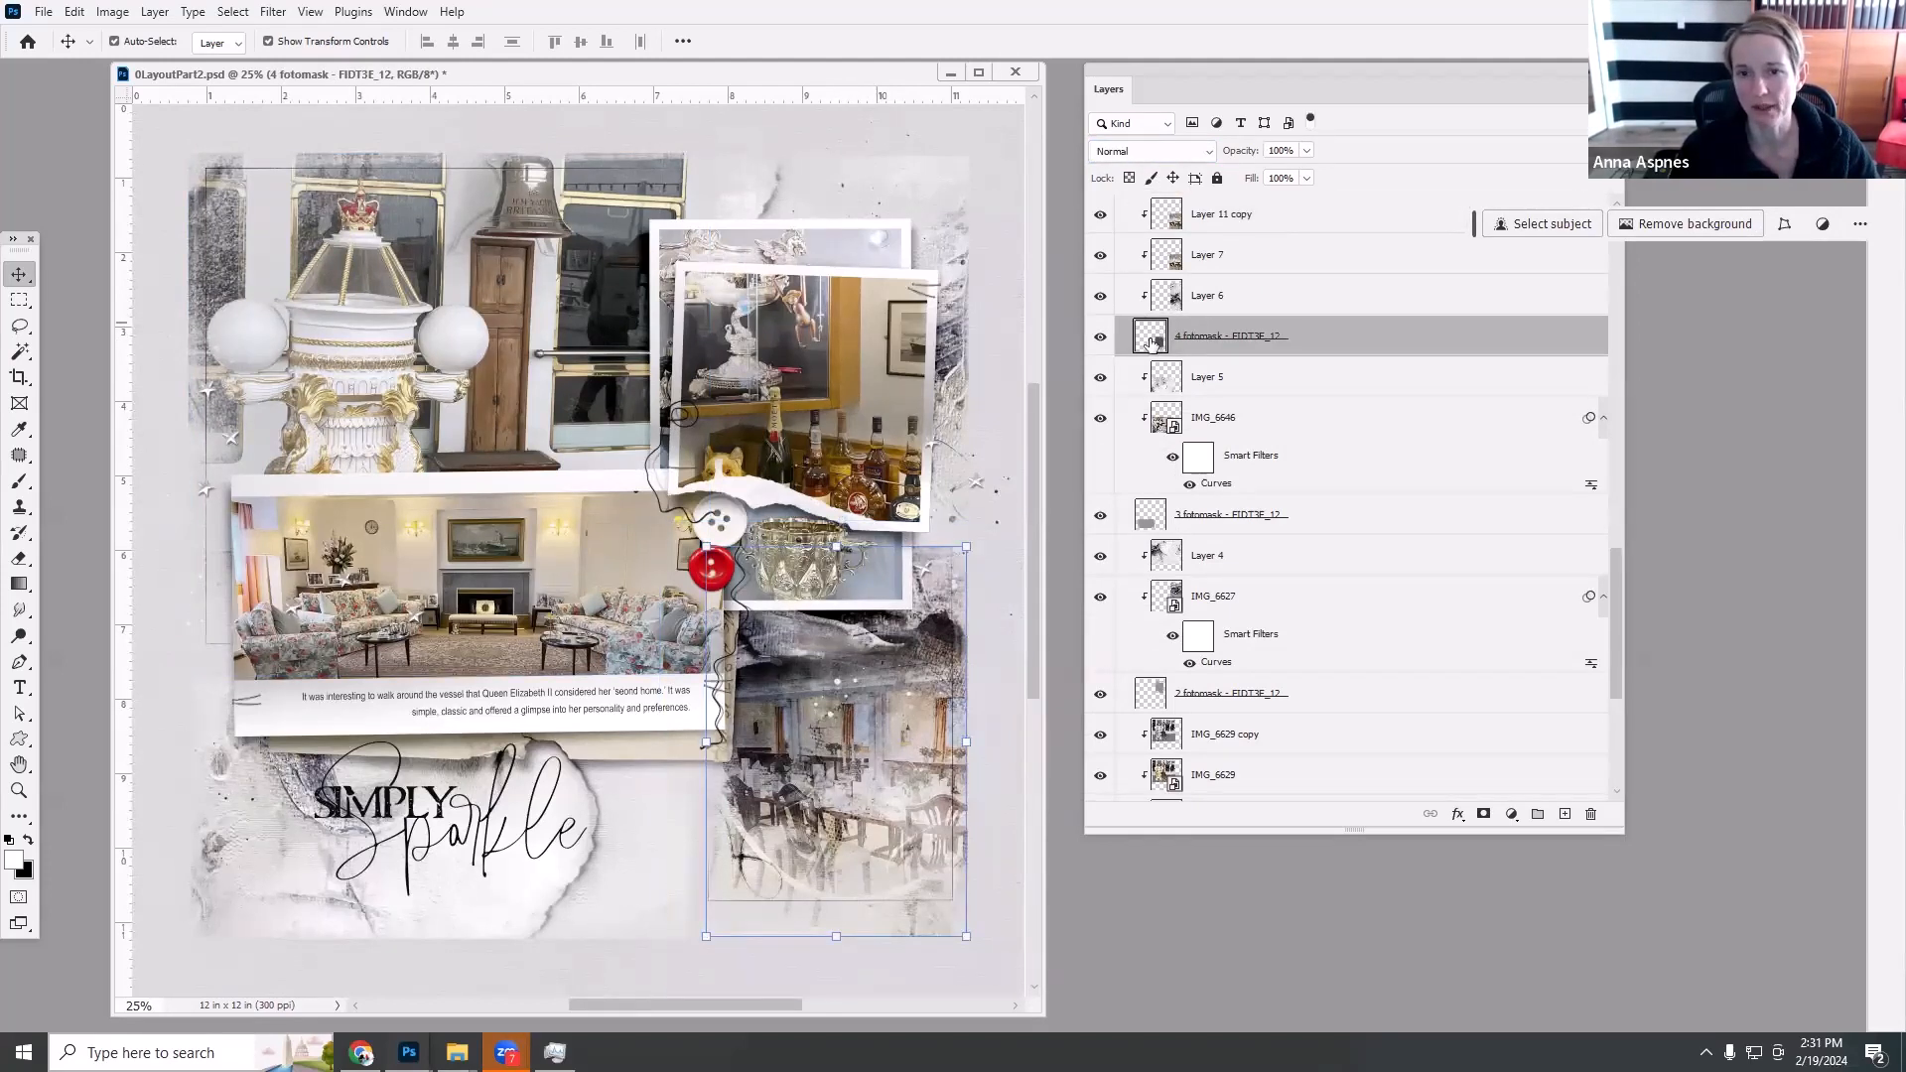
left_click(1167, 295)
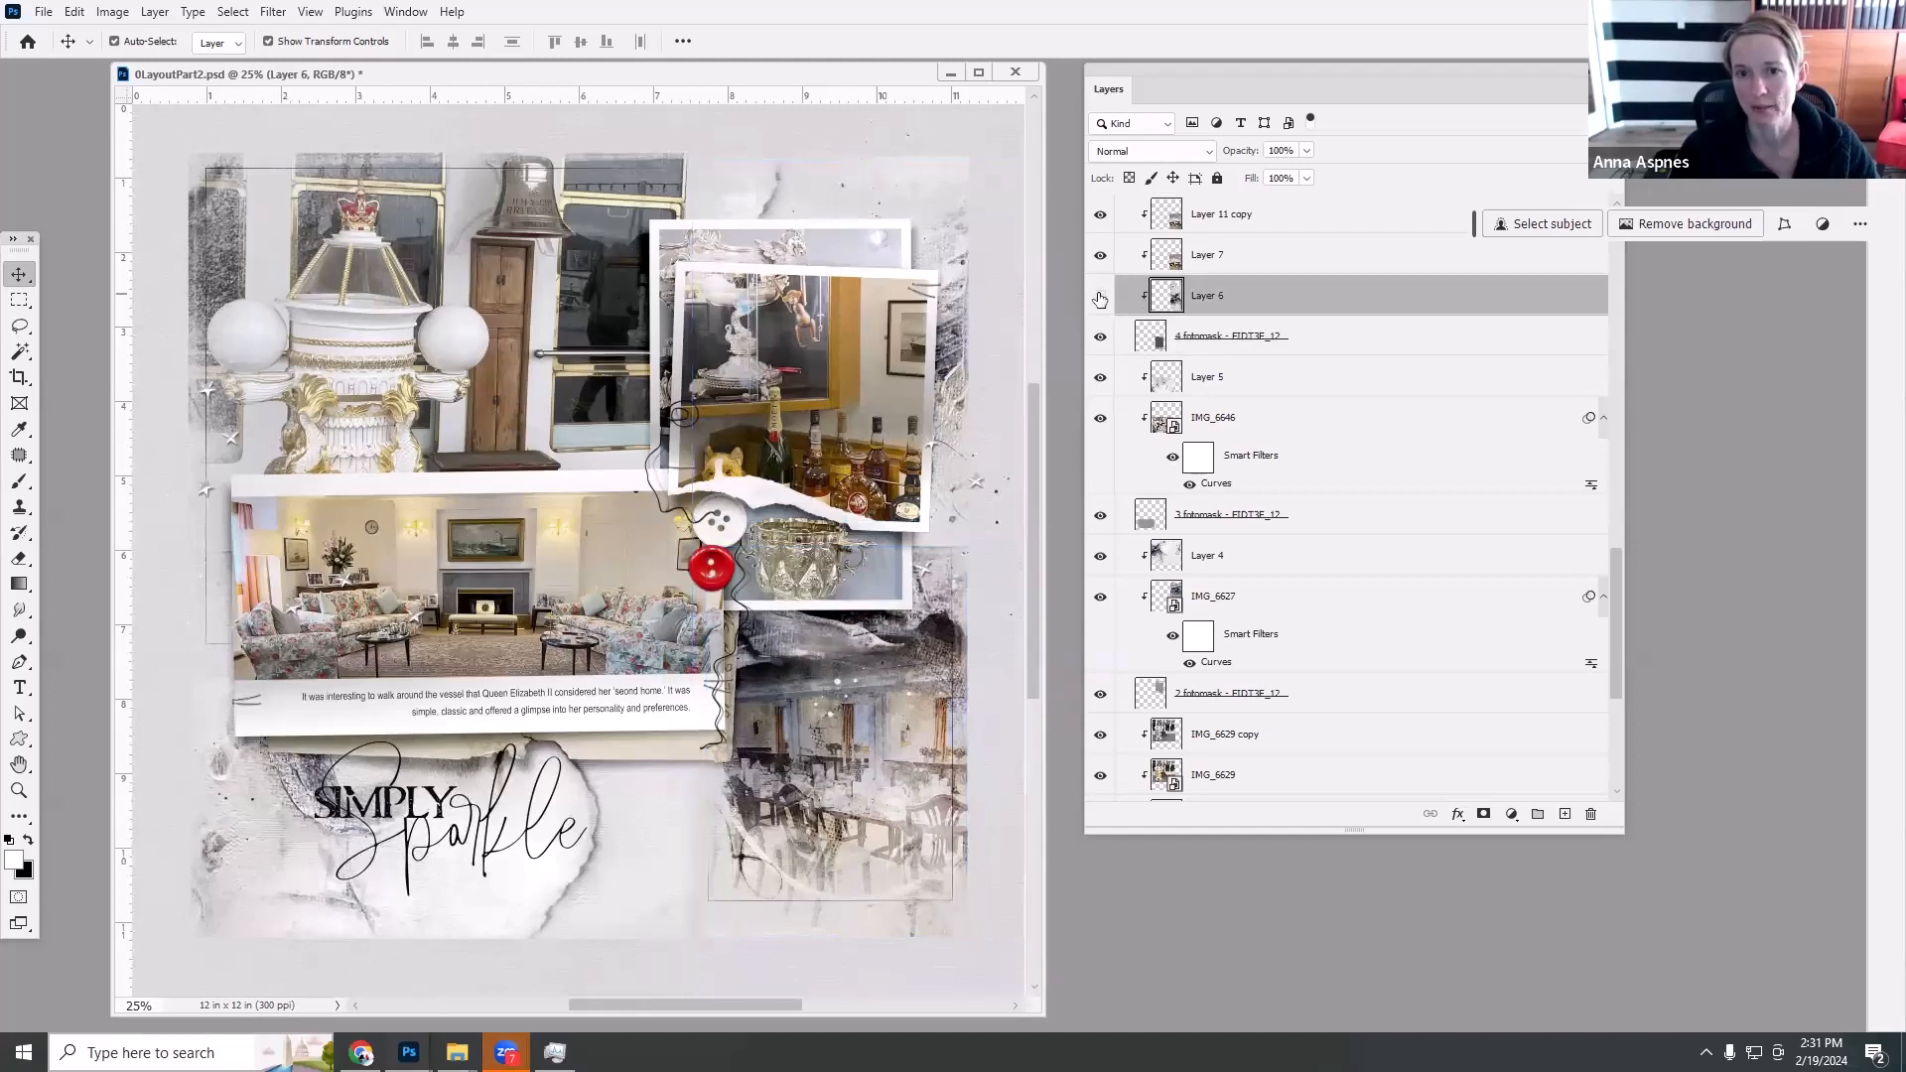
left_click(1100, 294)
left_click_drag(1099, 216, 1100, 255)
left_click(1100, 295)
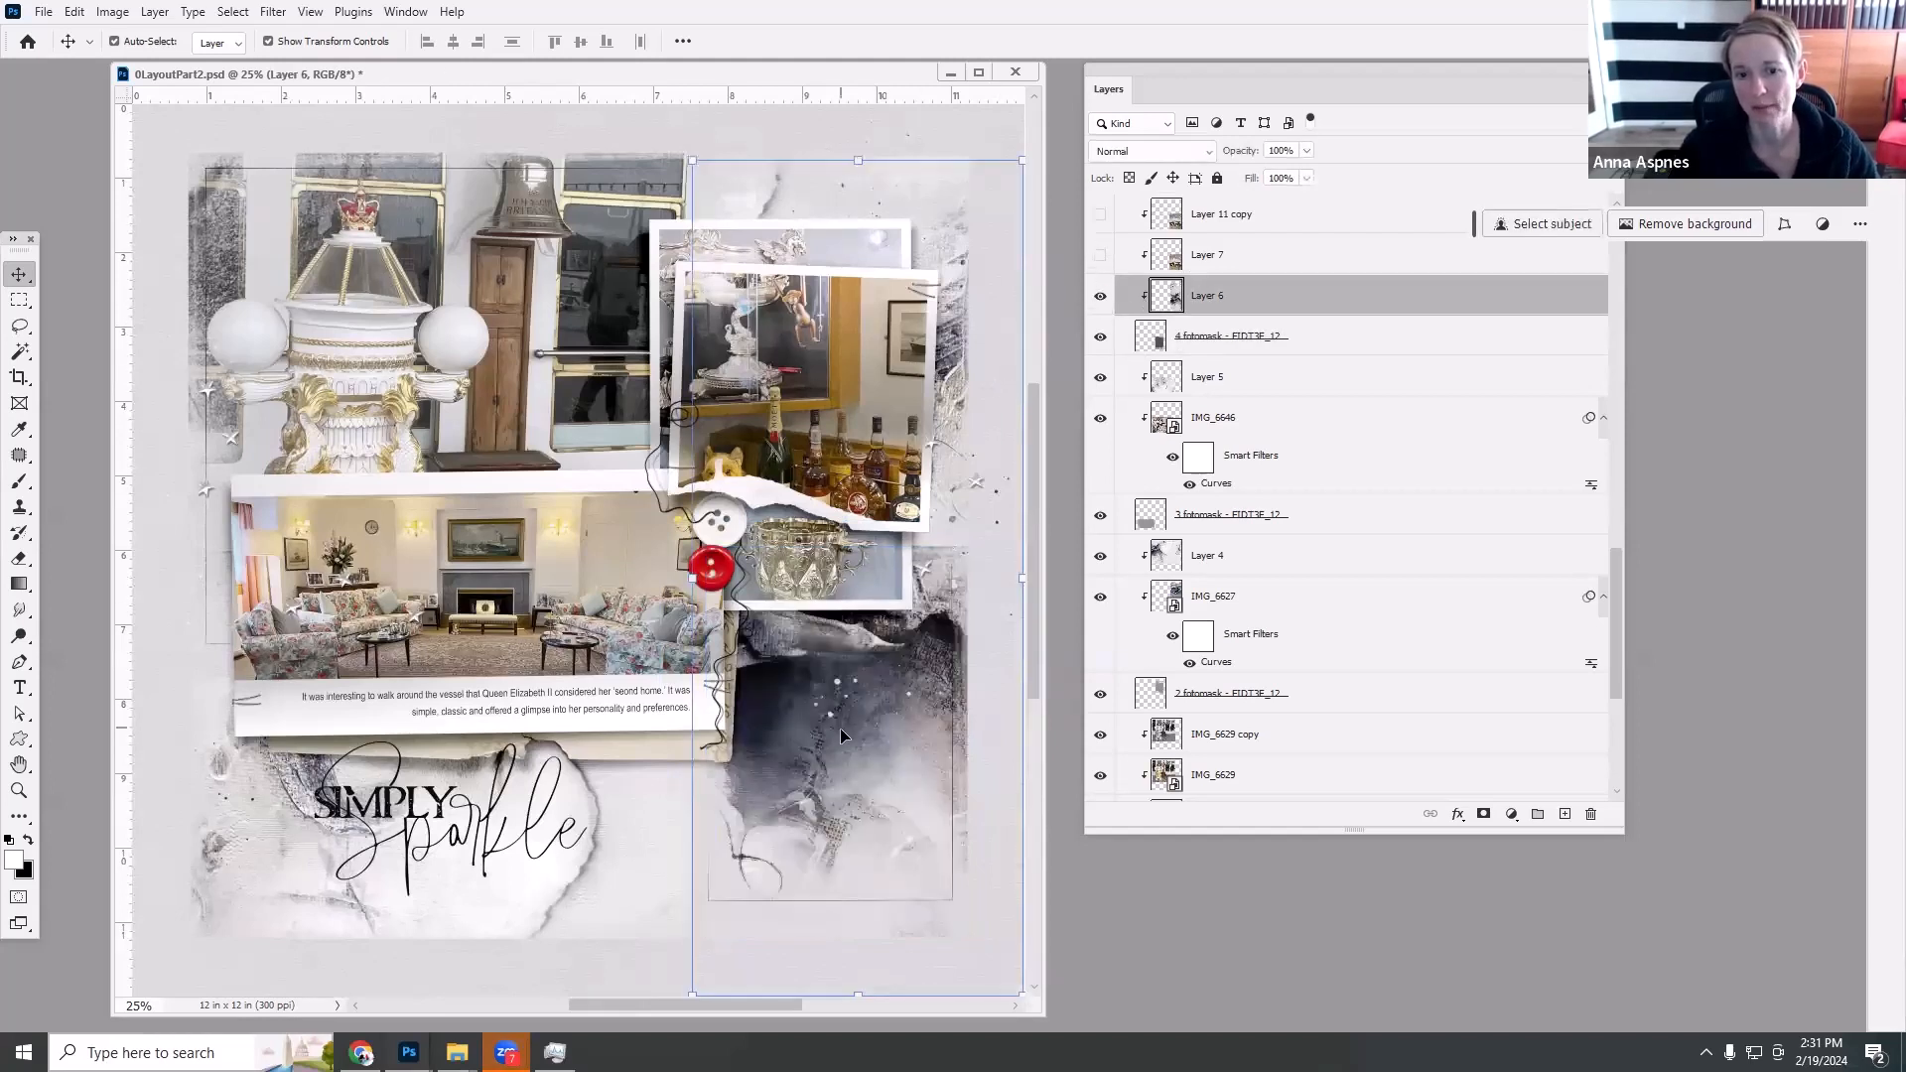
Show Layer 7 and Layer 11 copy again above Layer 6, selecting each to review its blend mode and opacity.
left_click(1101, 256)
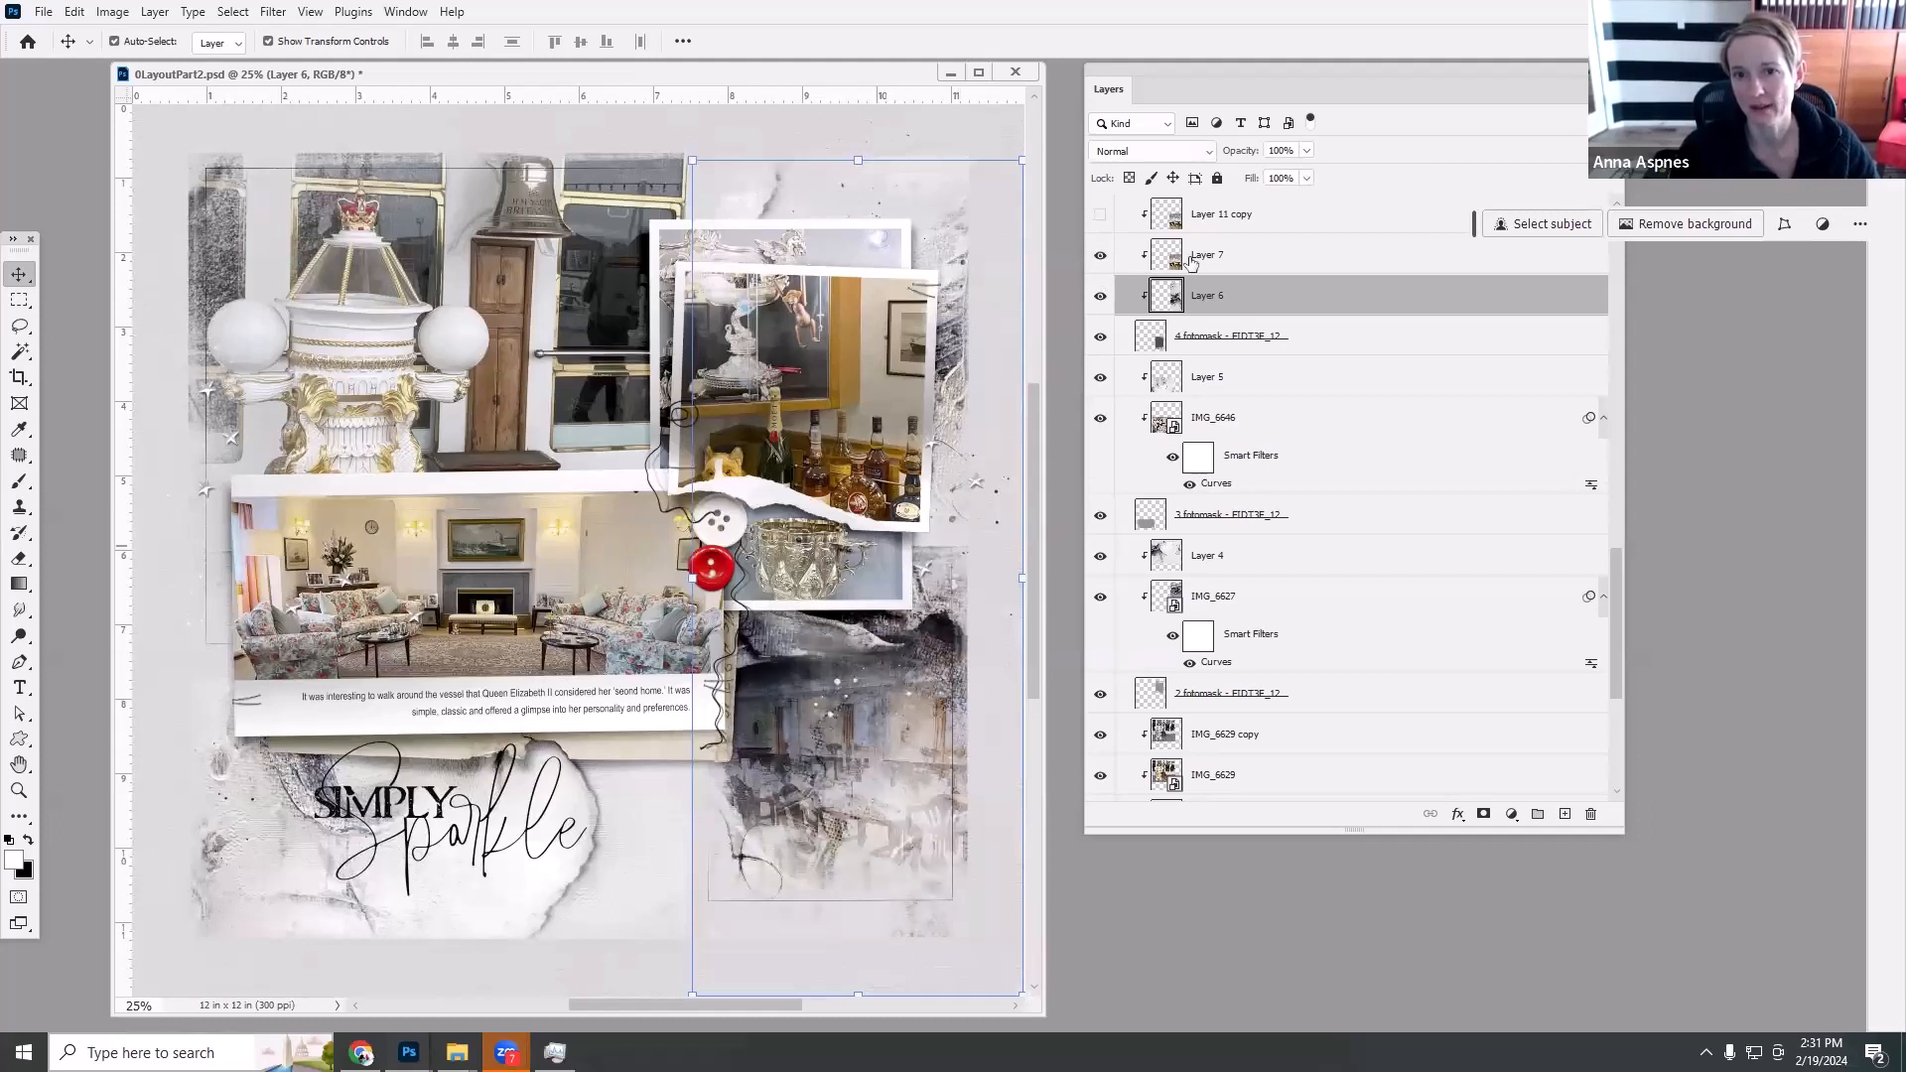
left_click(1160, 248)
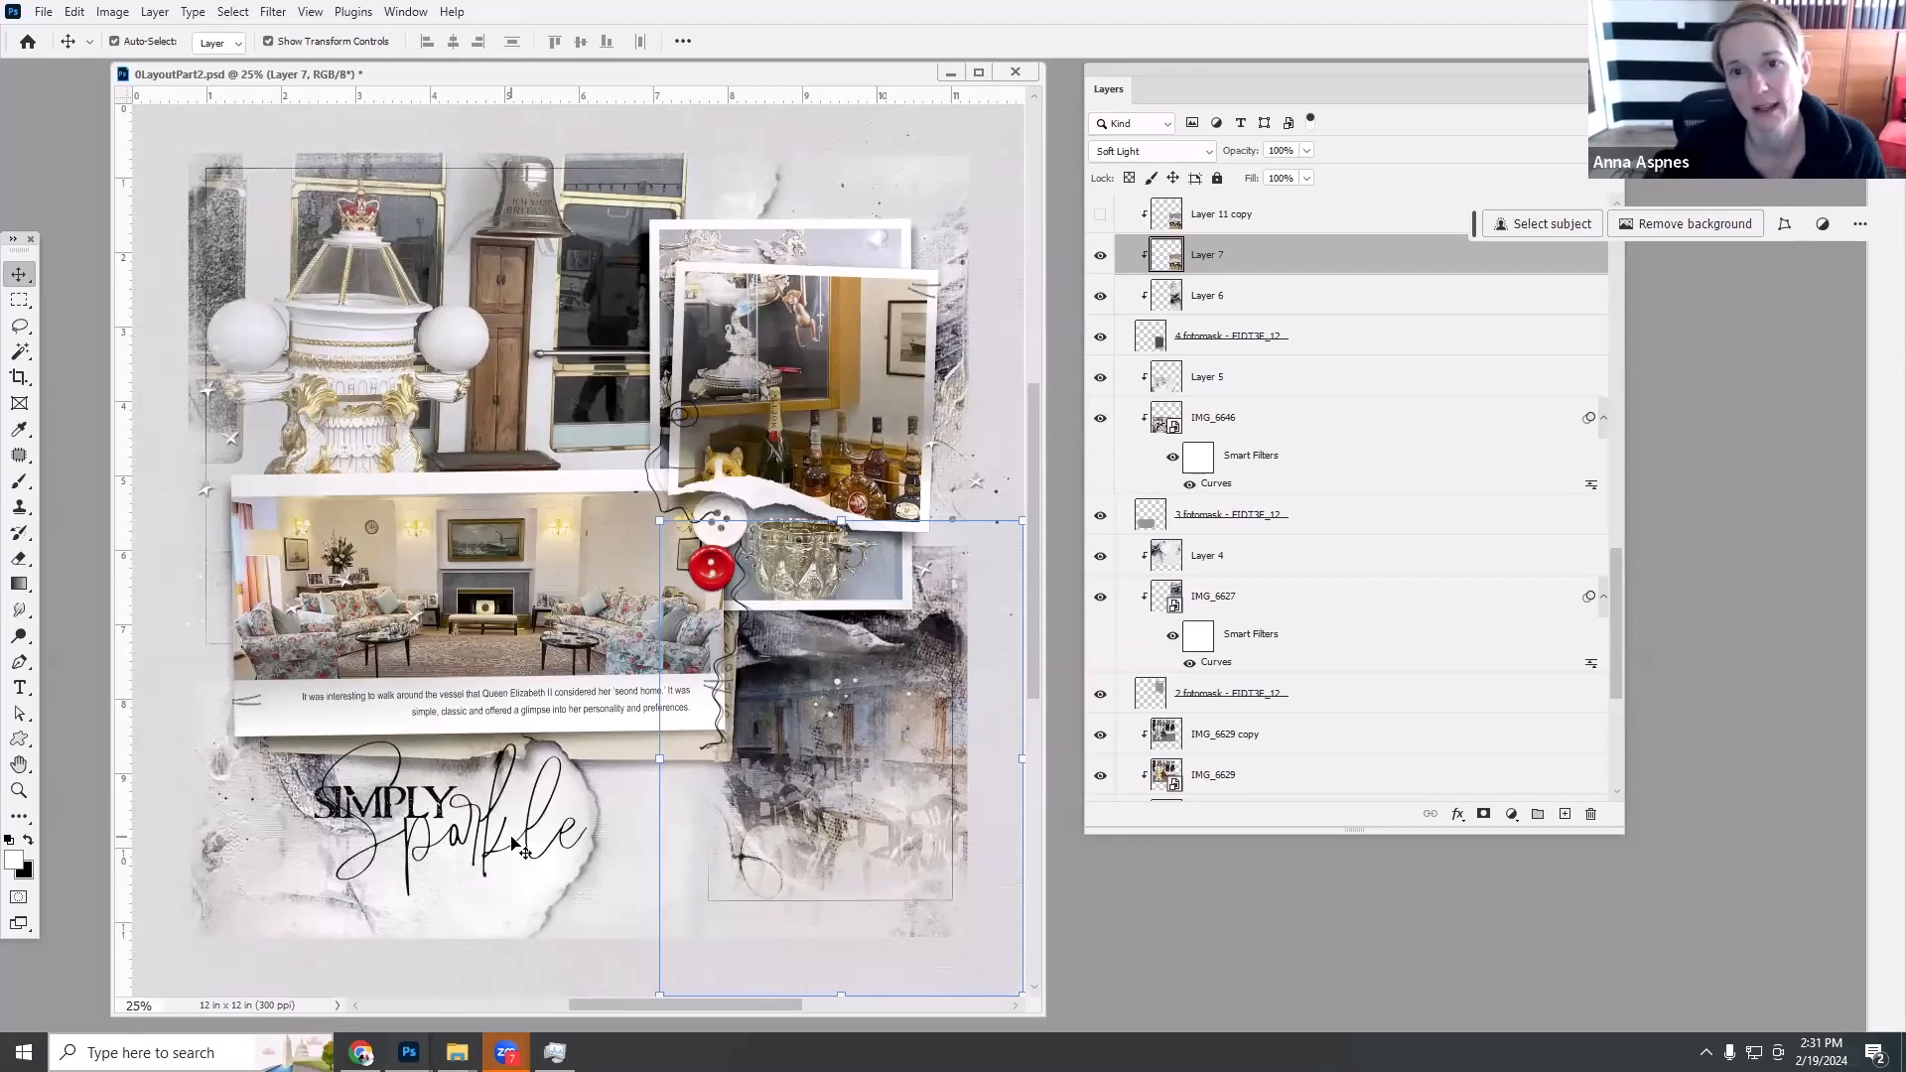
left_click(1308, 217)
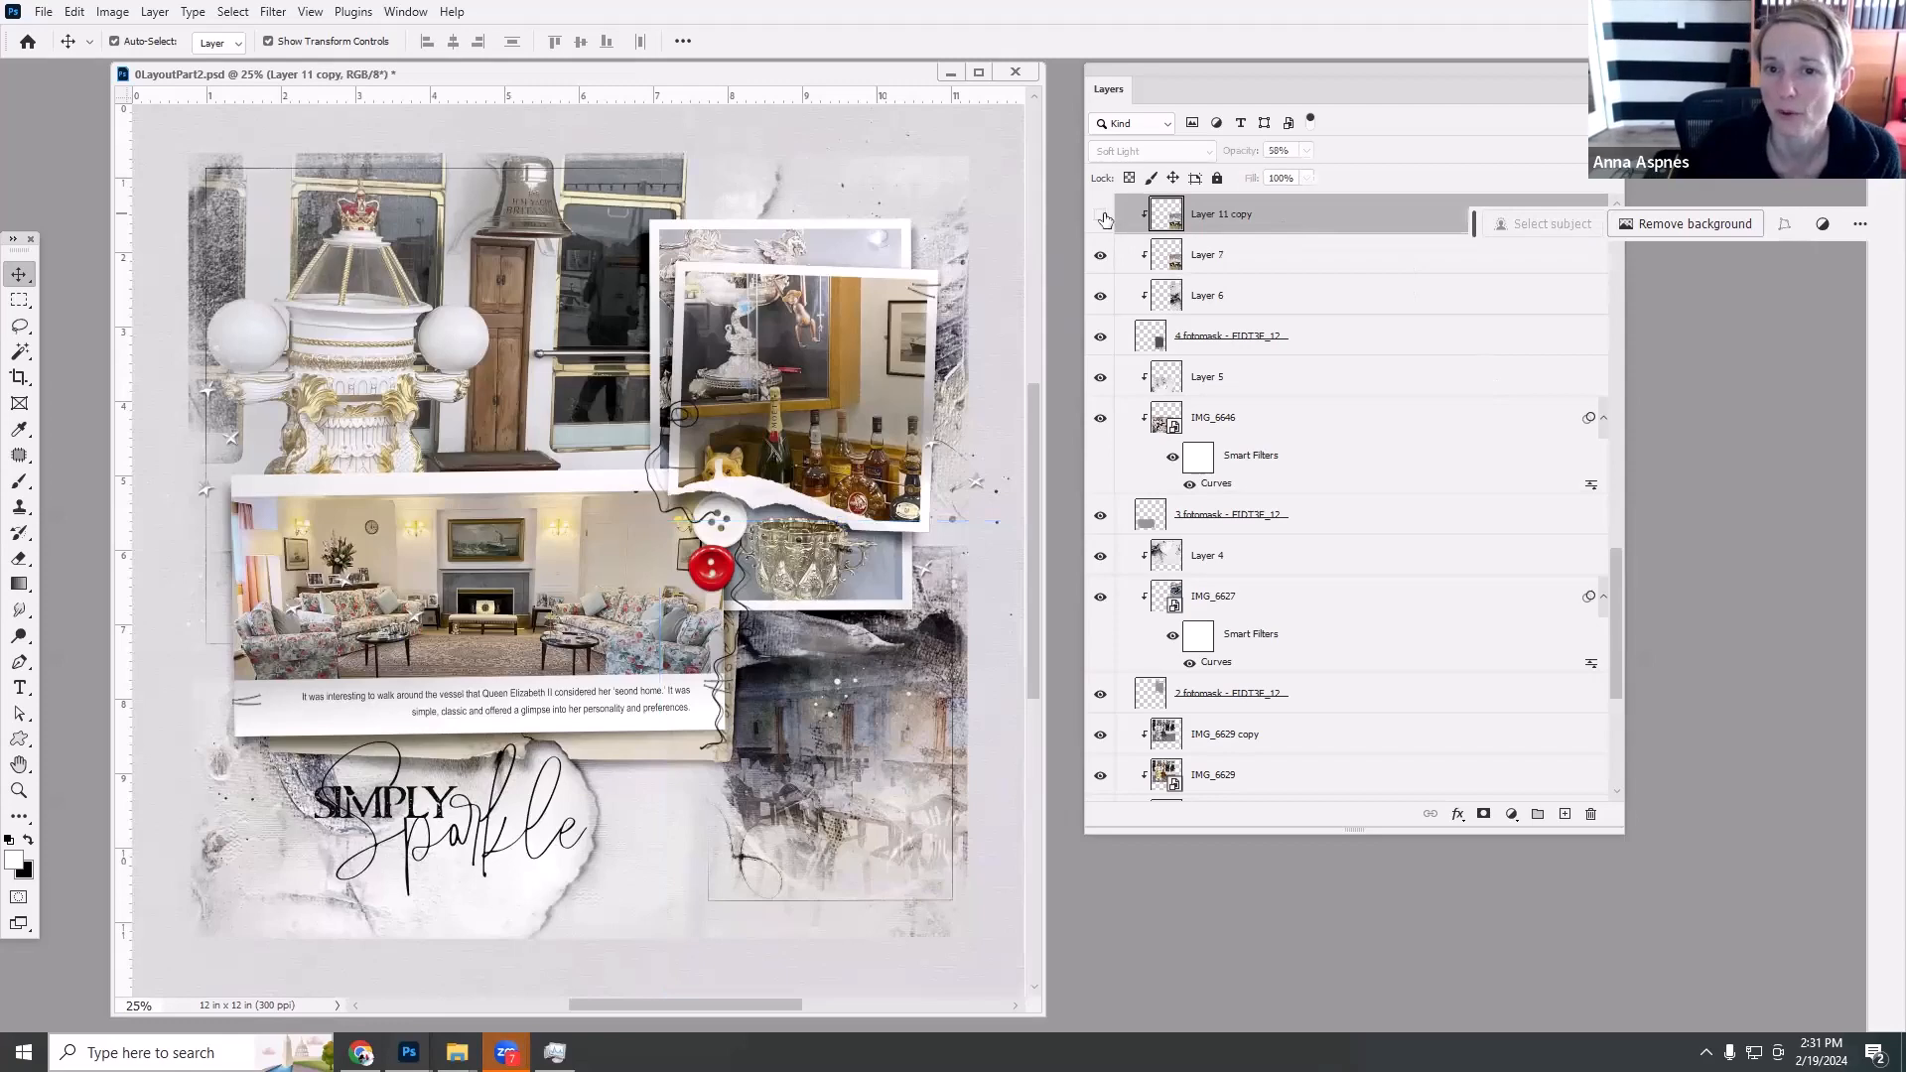
left_click(1104, 217)
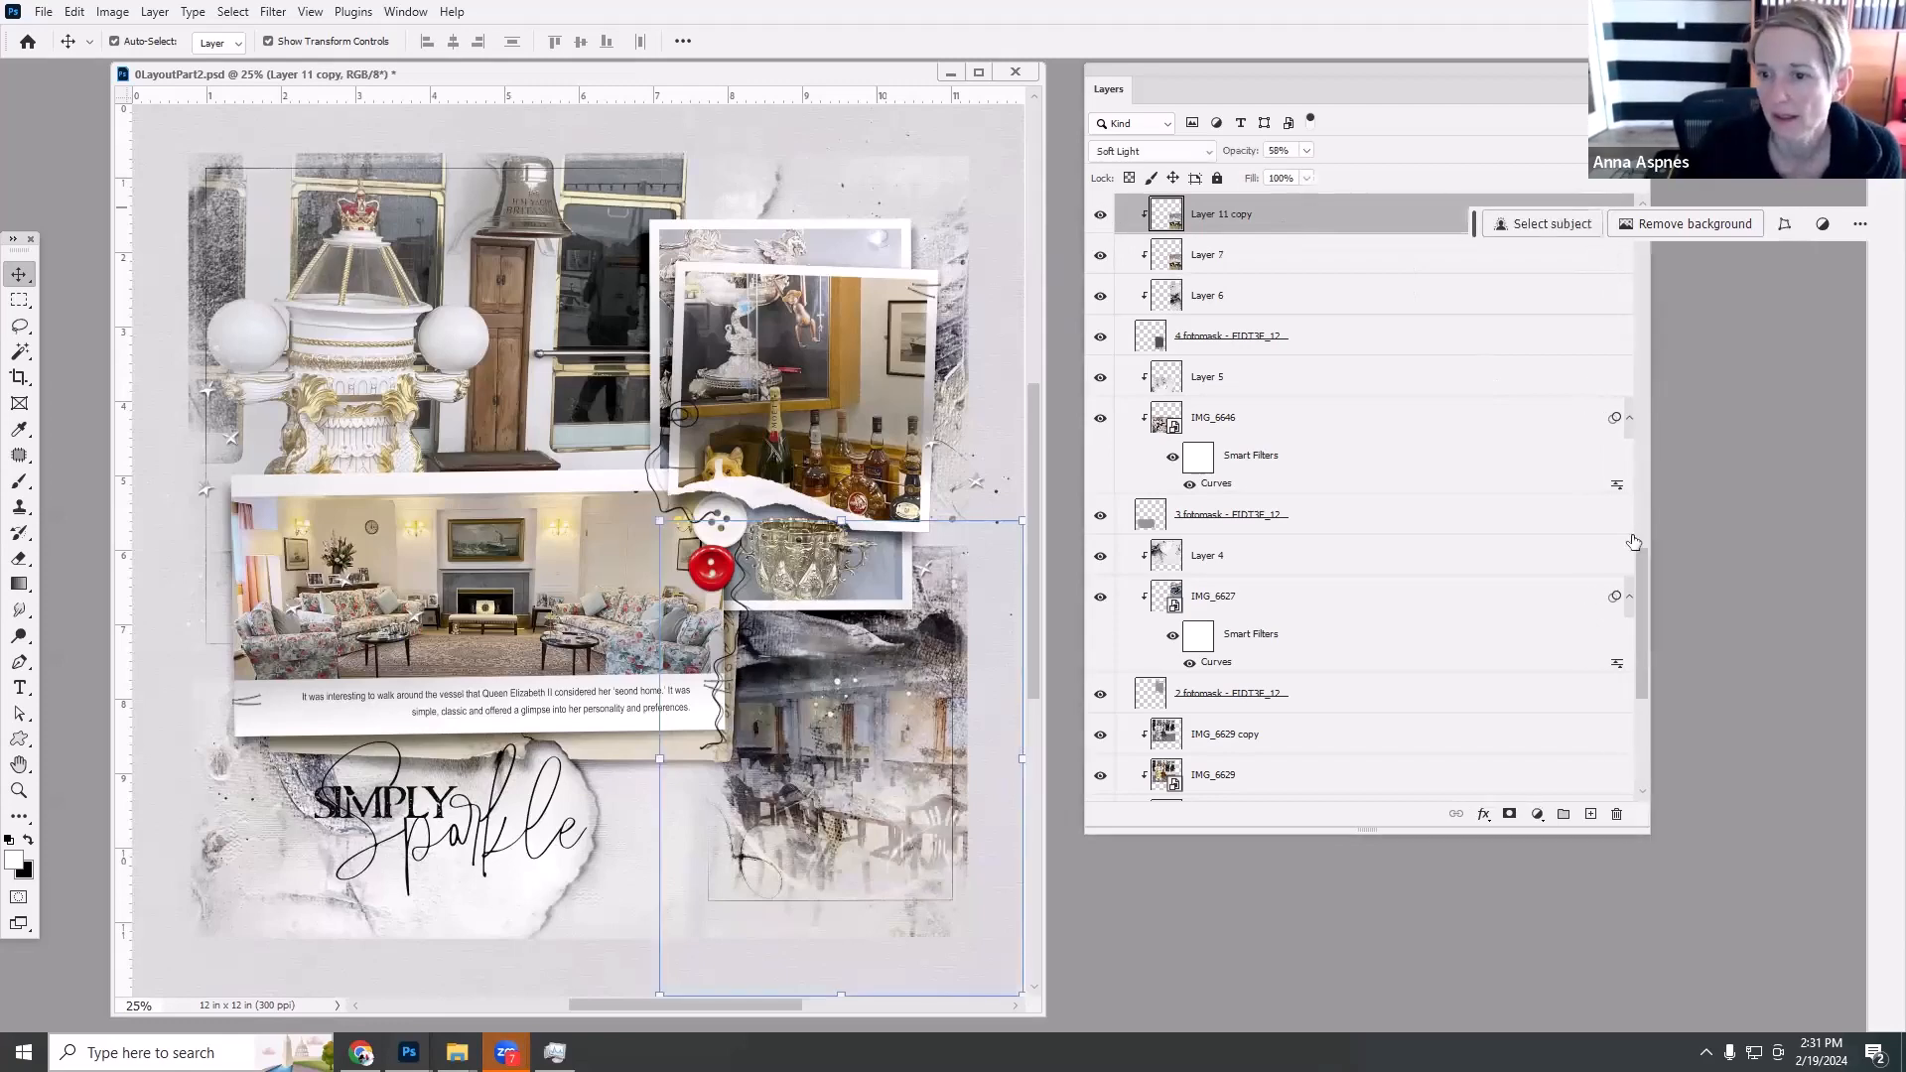
Make the 5 FIDT3E-12 Modified group visible, dismissing the layer style settings of the 4 FIDT3E-12 Blend Modes group.
left_click_drag(1642, 581, 1651, 231)
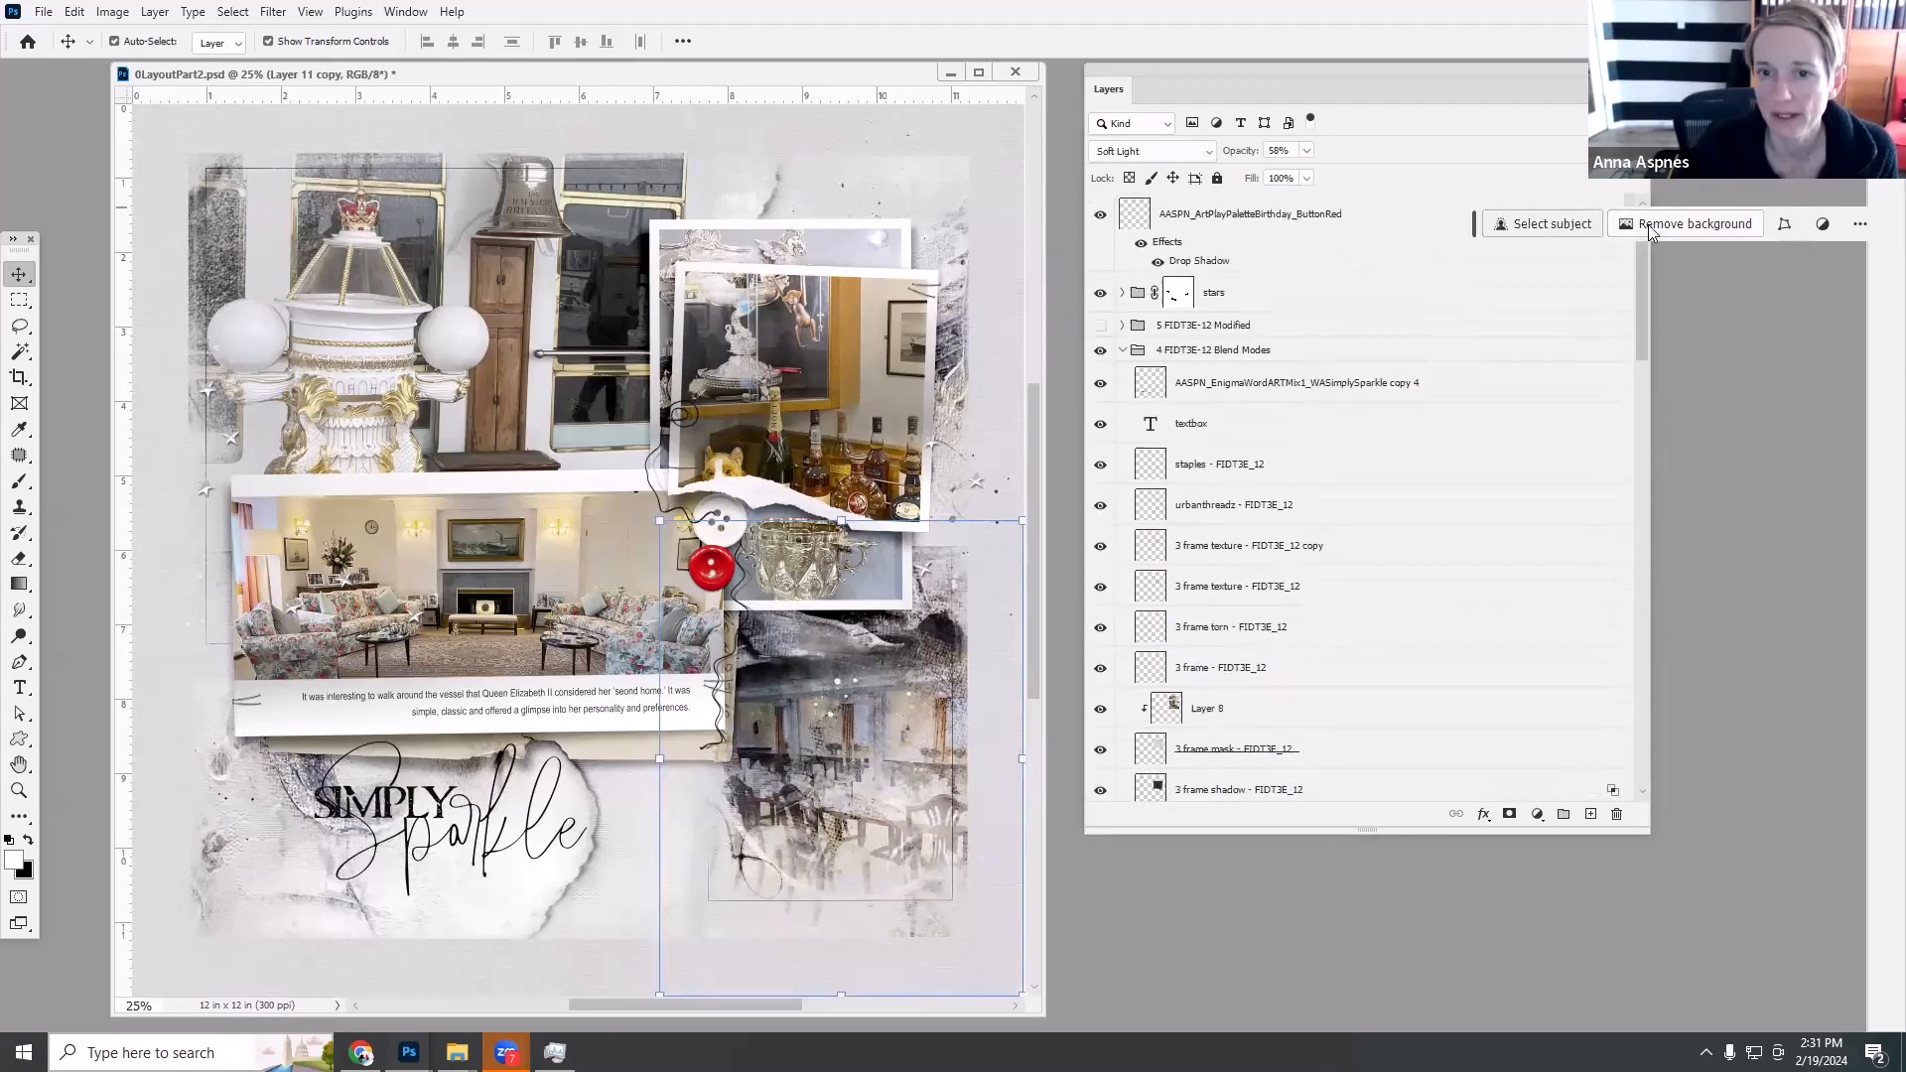
left_click(1120, 356)
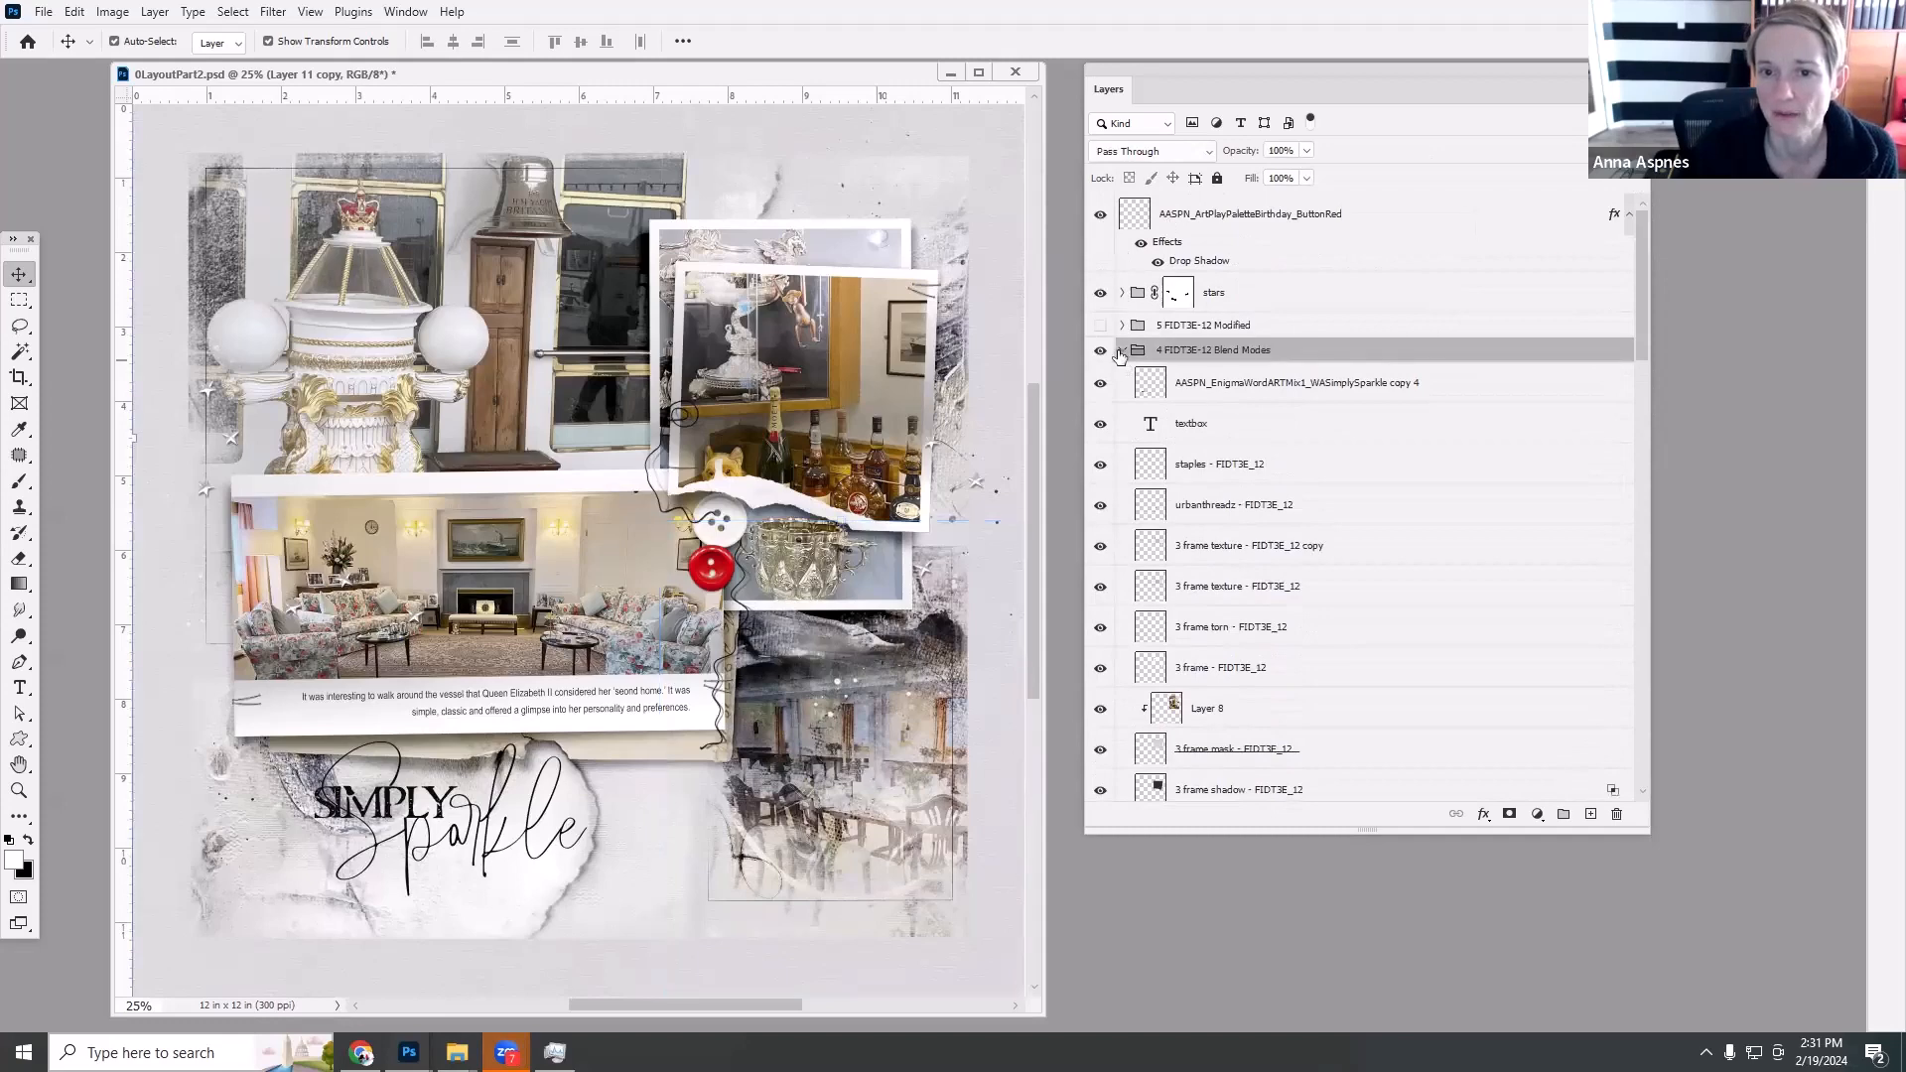
double_click(1120, 355)
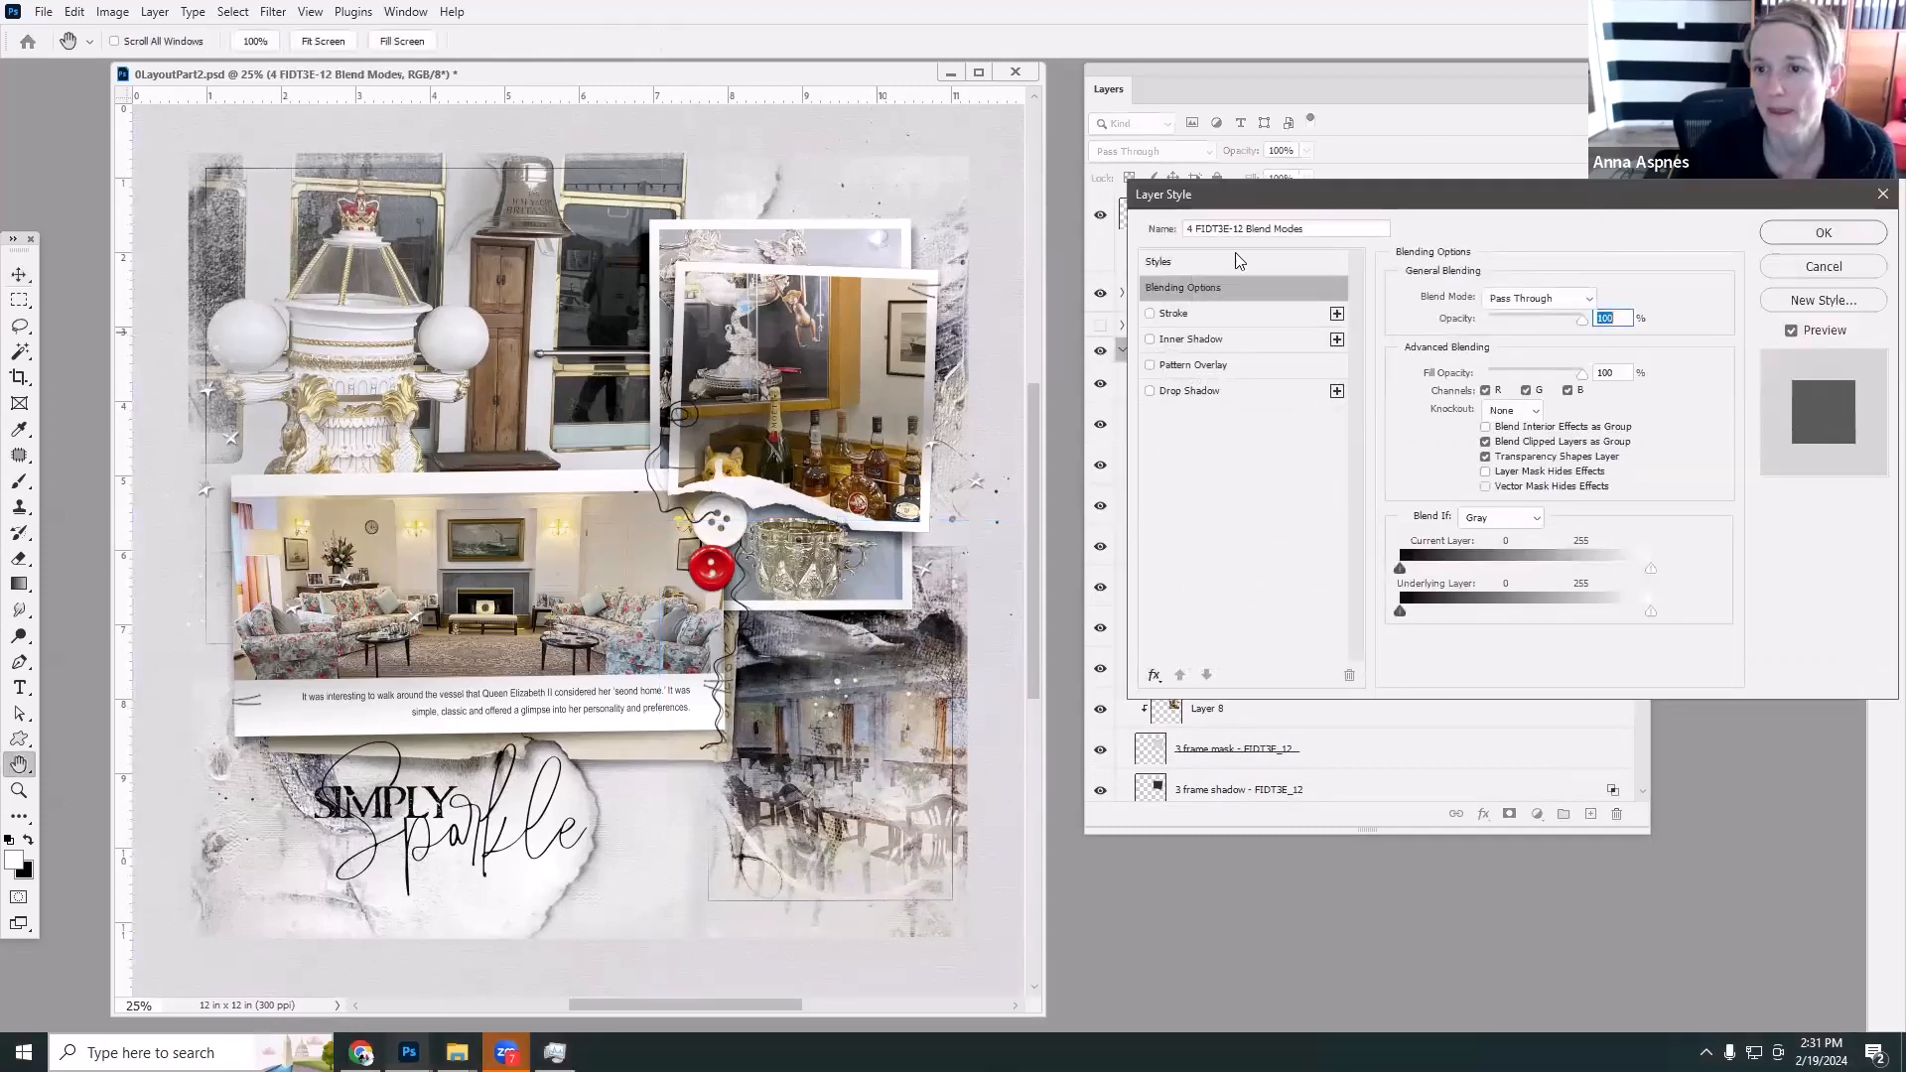
key("Escape")
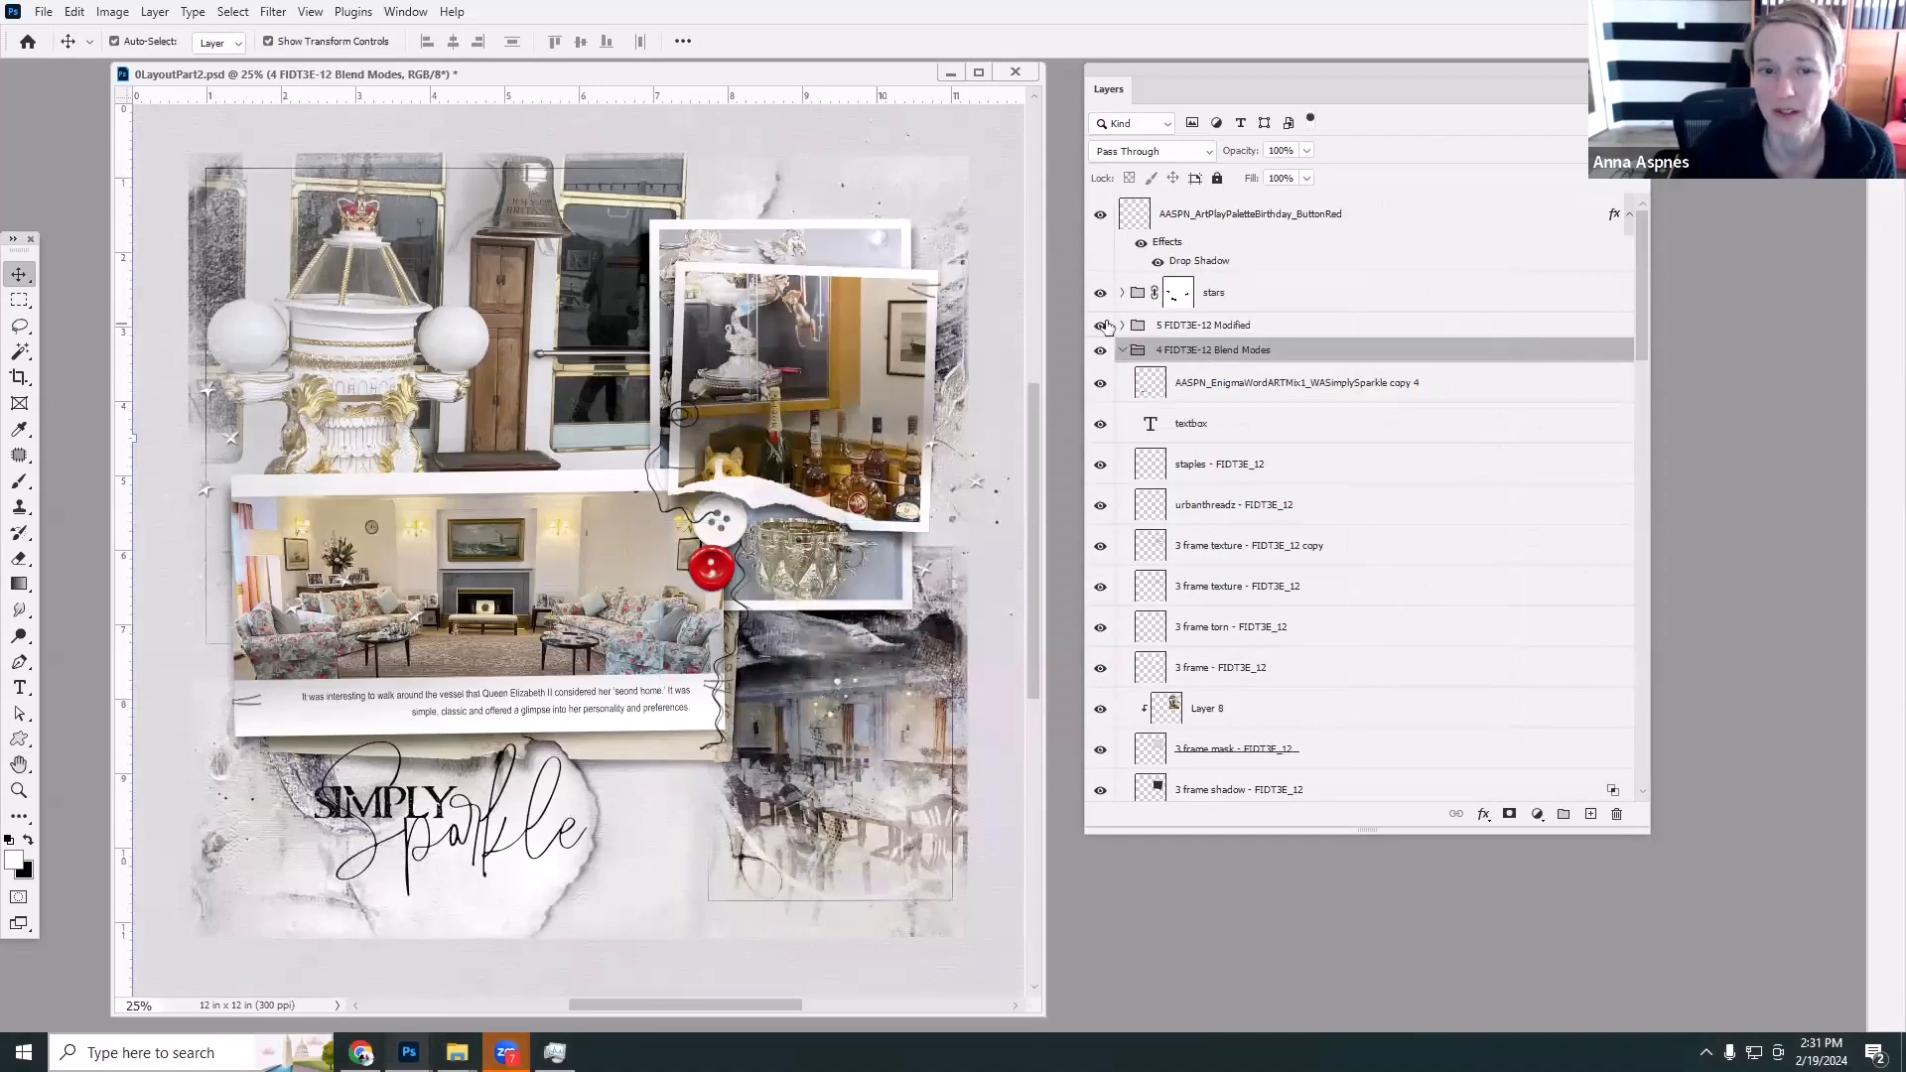
left_click(1100, 326)
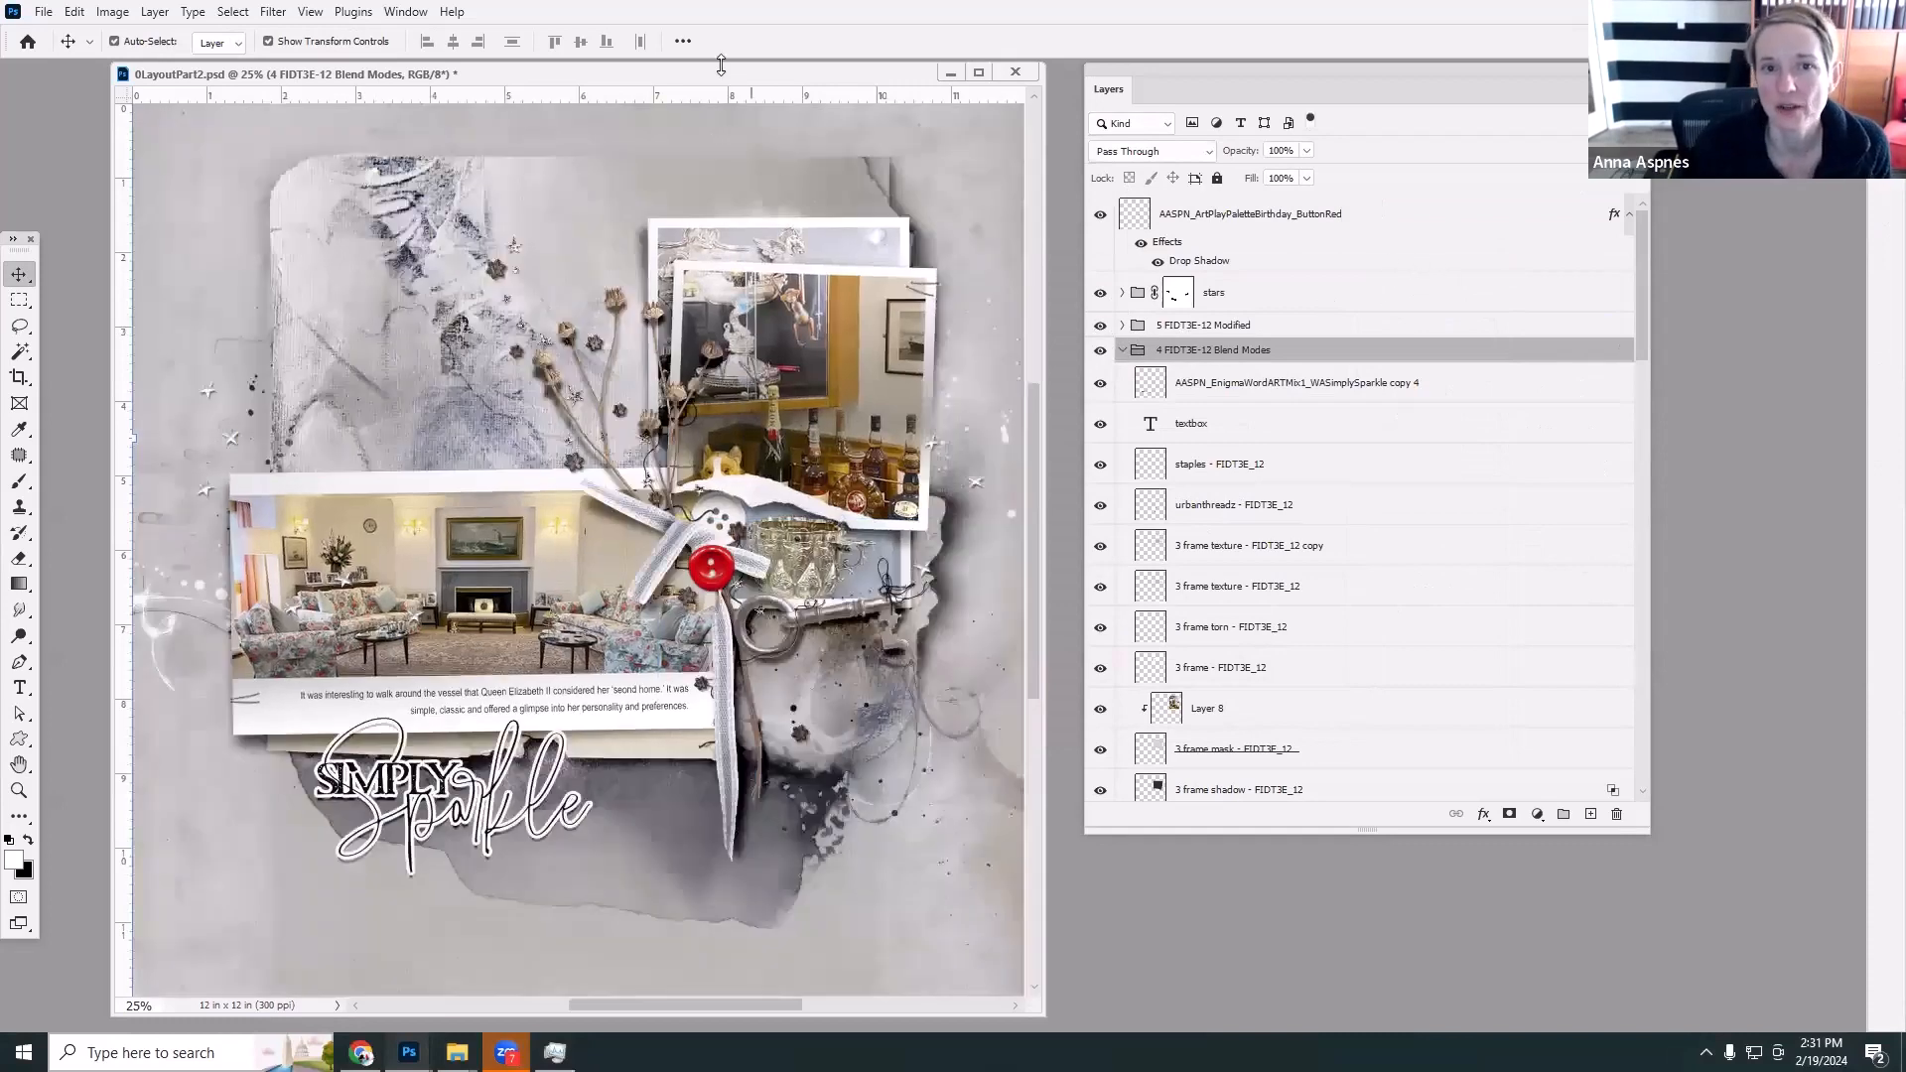
Widen and reposition the floating document window so the full width of the page is in view.
mouse_move(735, 74)
left_mouse_down()
mouse_move(655, 18)
mouse_move(744, 30)
mouse_move(756, 53)
left_mouse_up()
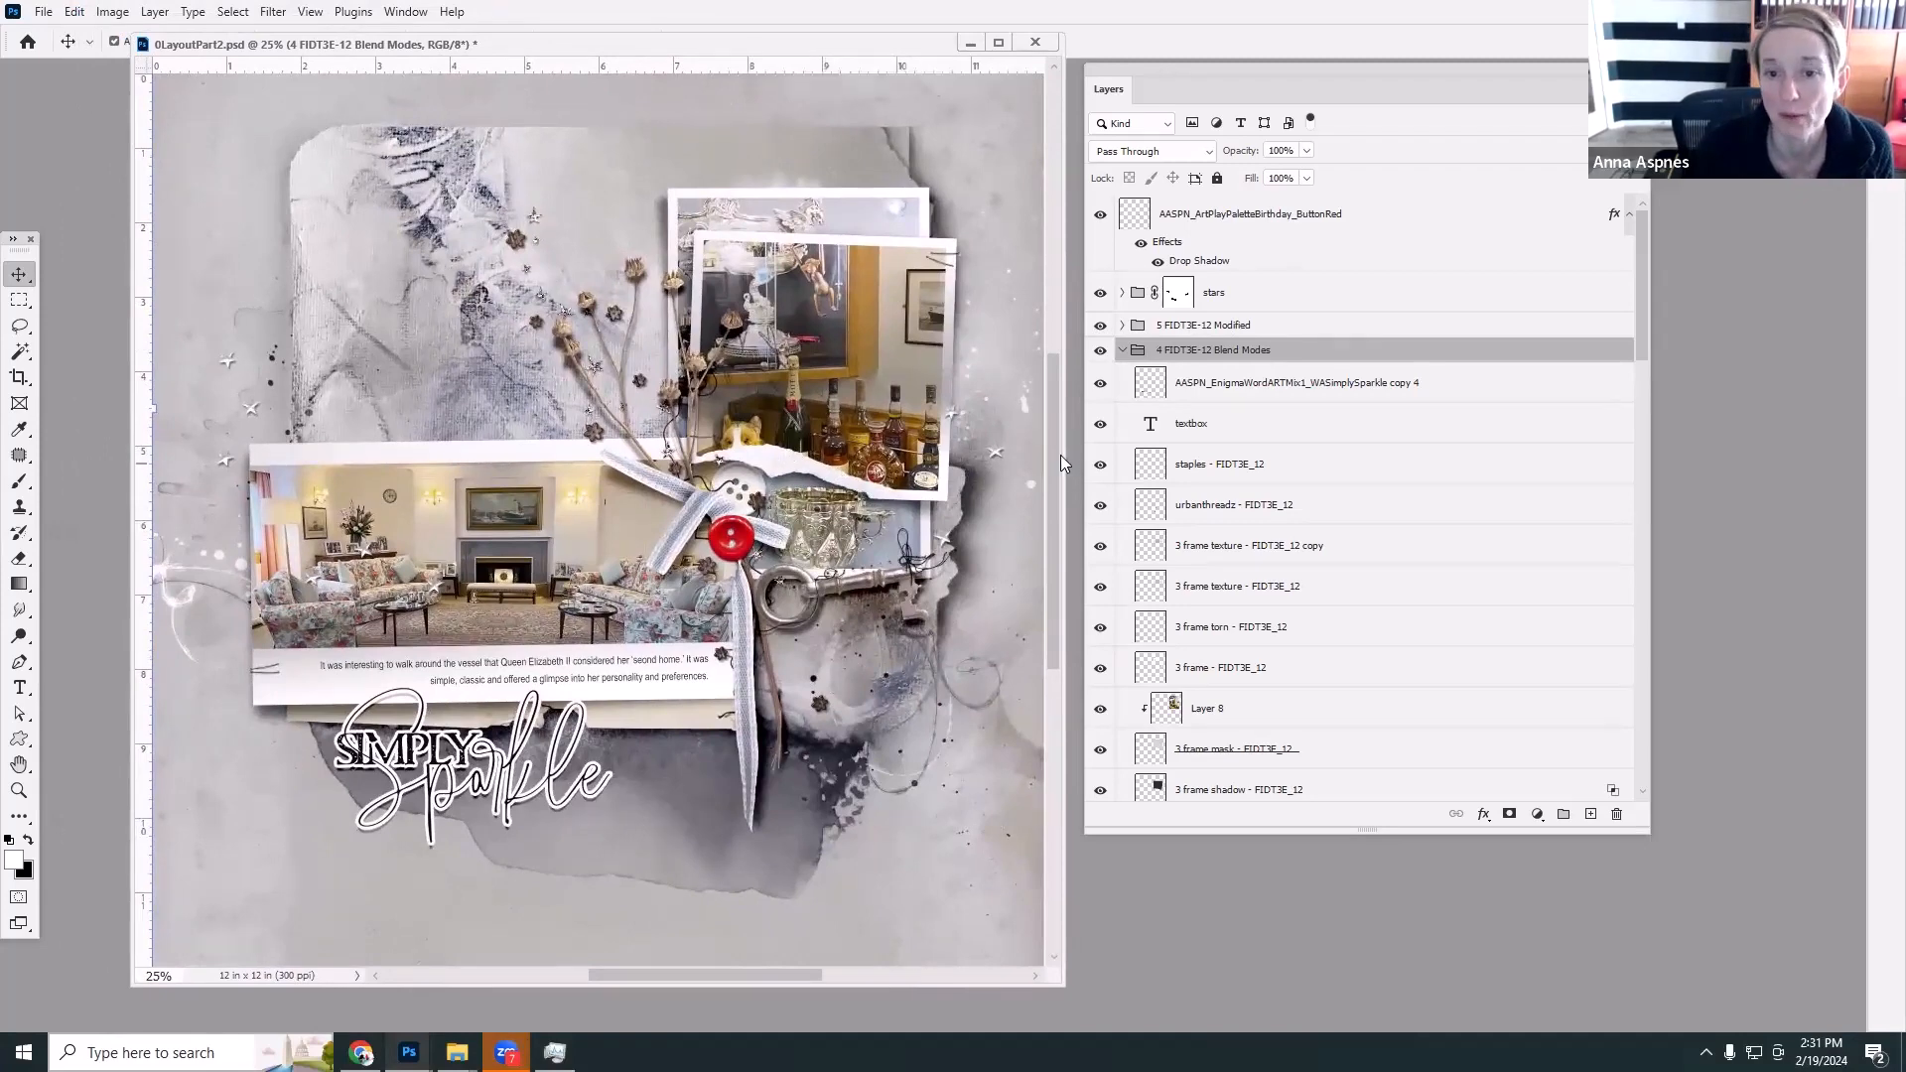
left_click_drag(1063, 451, 1142, 451)
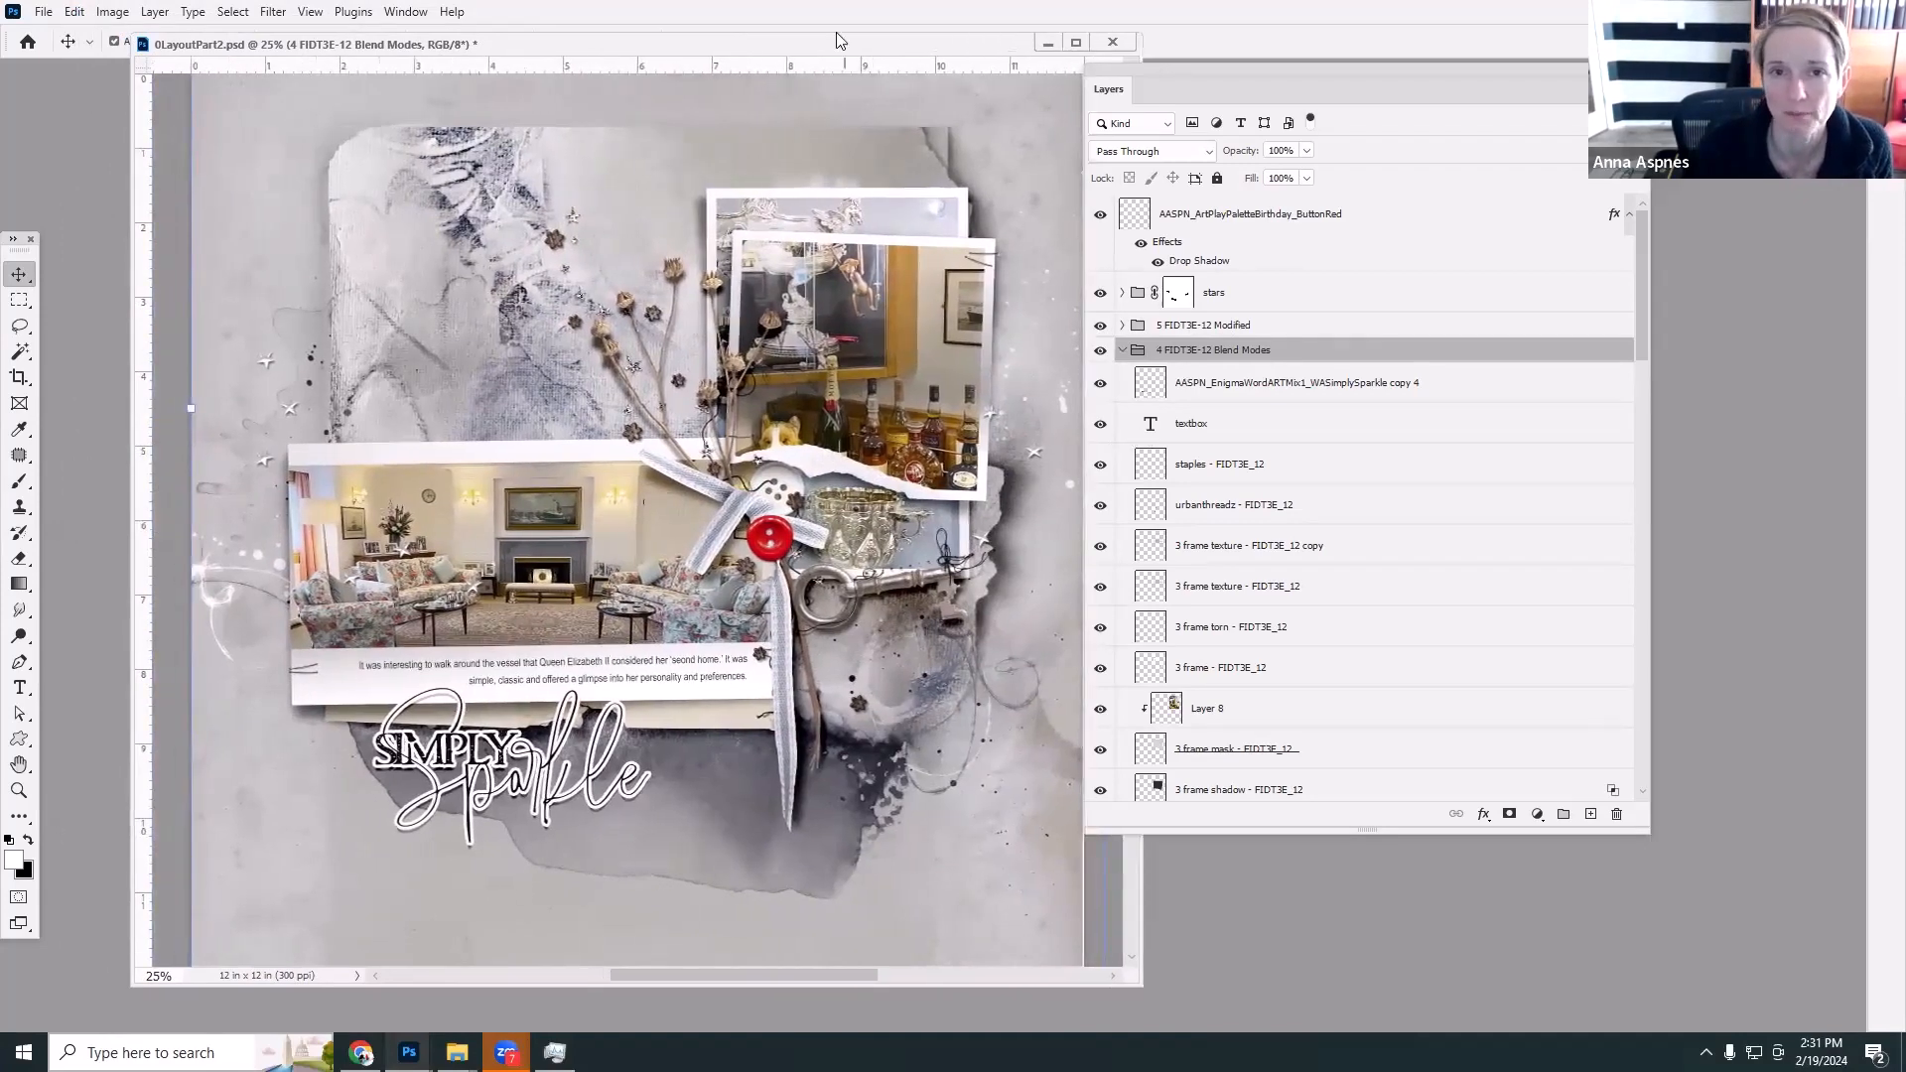
left_click_drag(844, 46, 800, 66)
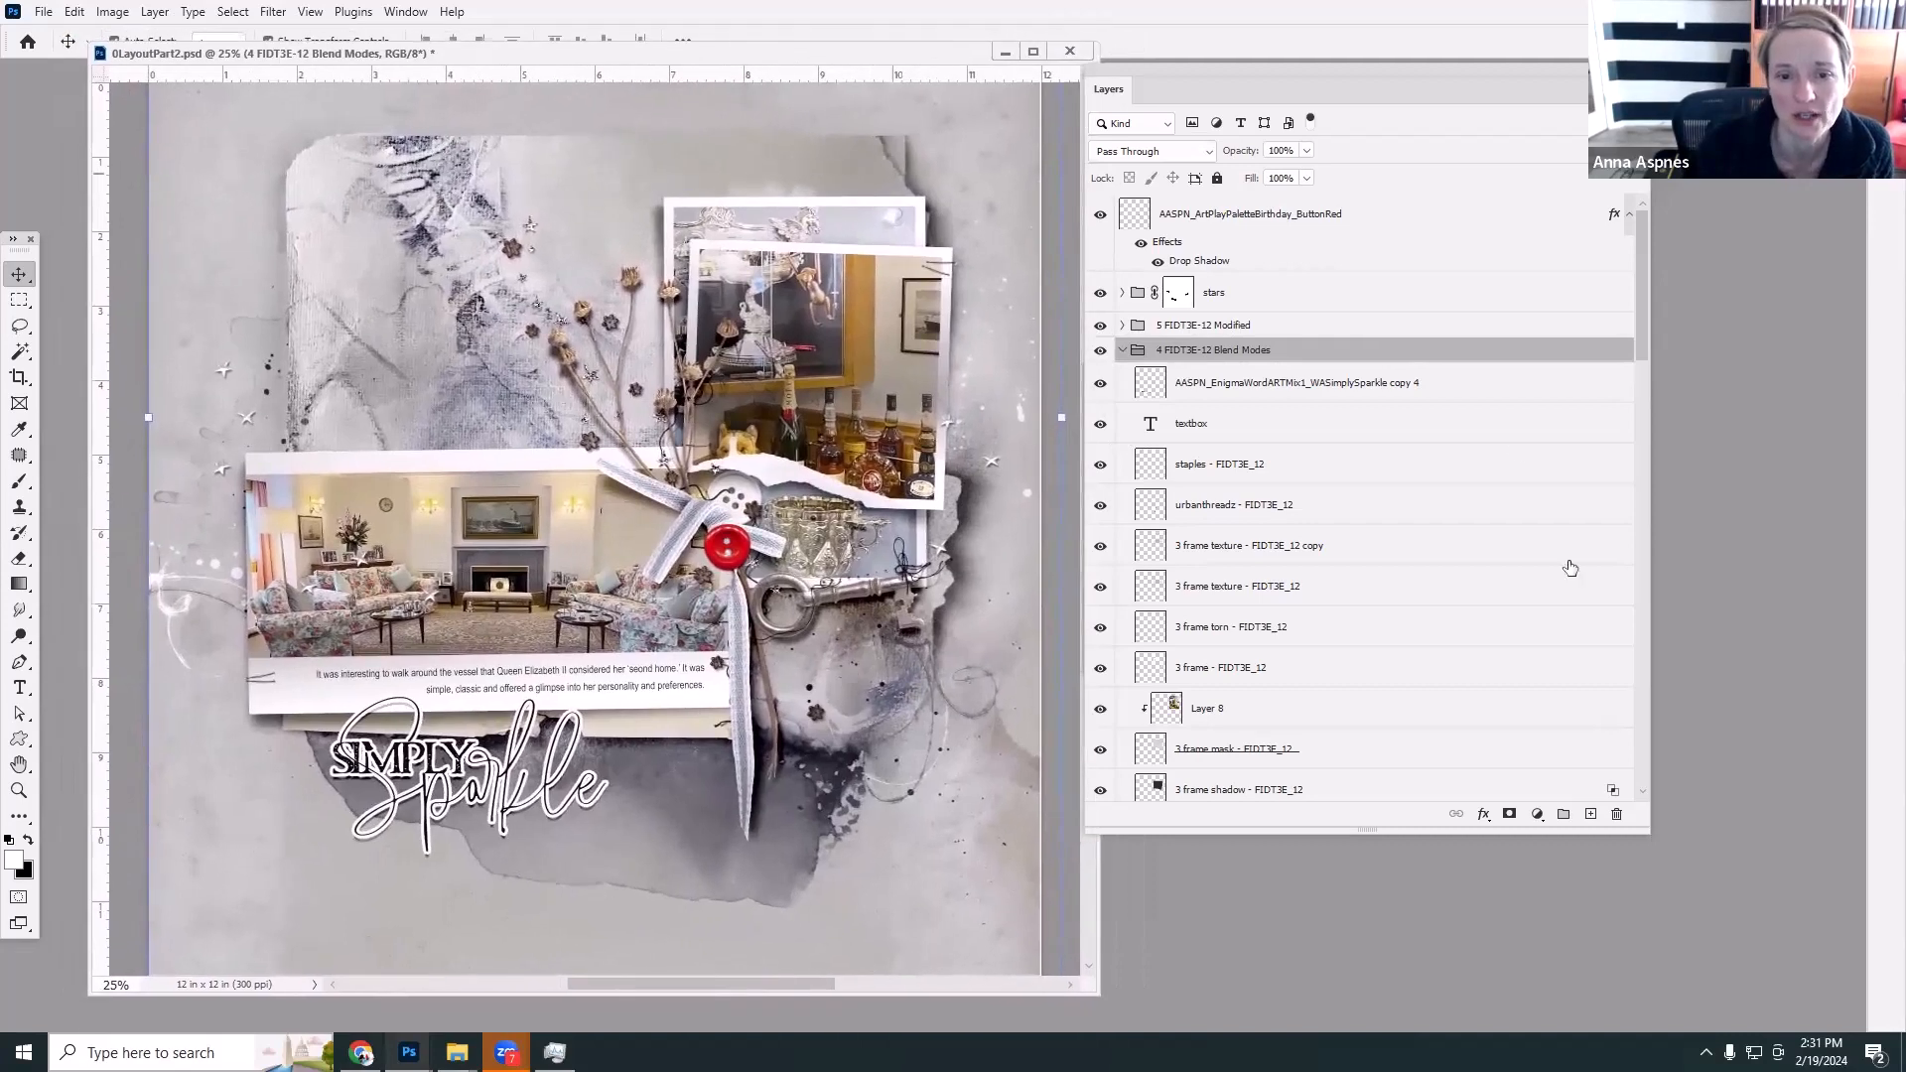
Expand the 5 FIDT3E-12 Modified group, select its AASPN_ArtPlayPaletteEnigma_ArtsyPaper5 layer, and preview the page without that paper.
left_click(1122, 327)
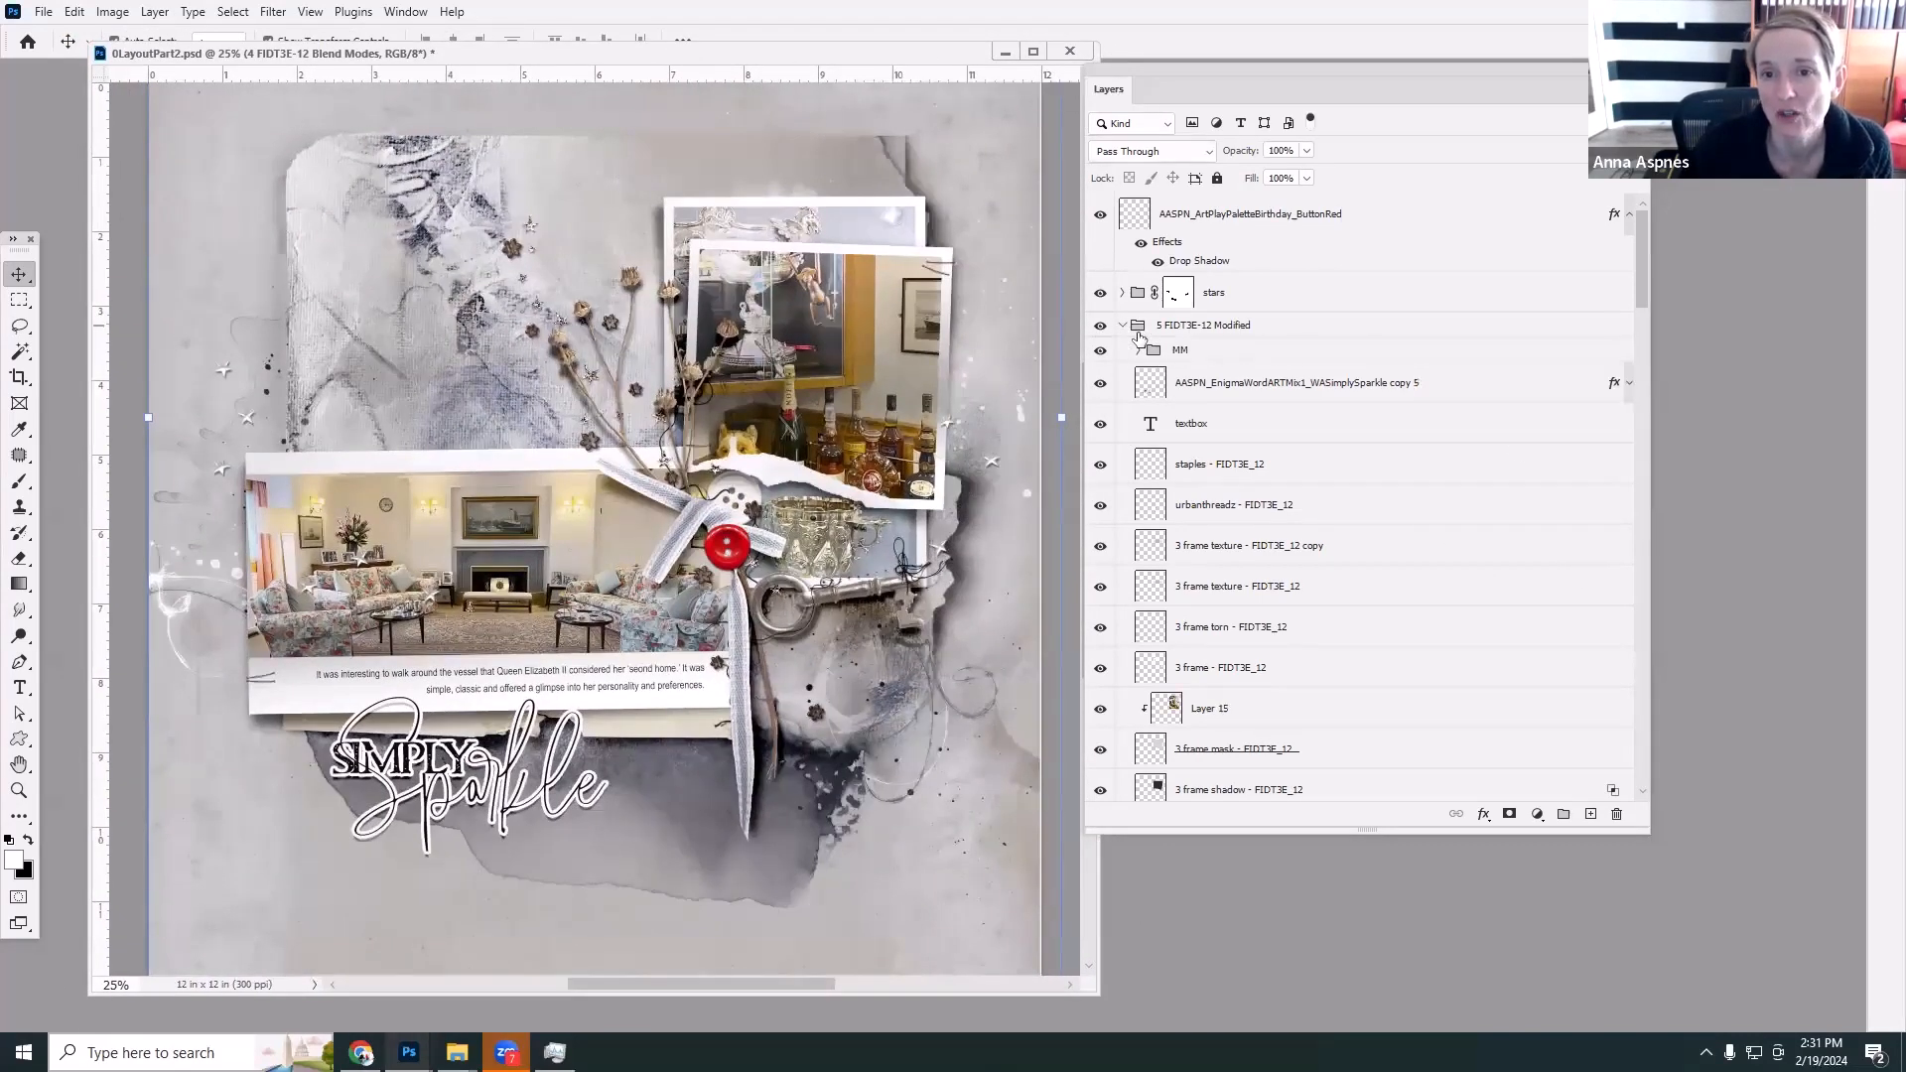
left_click_drag(1644, 290, 1621, 455)
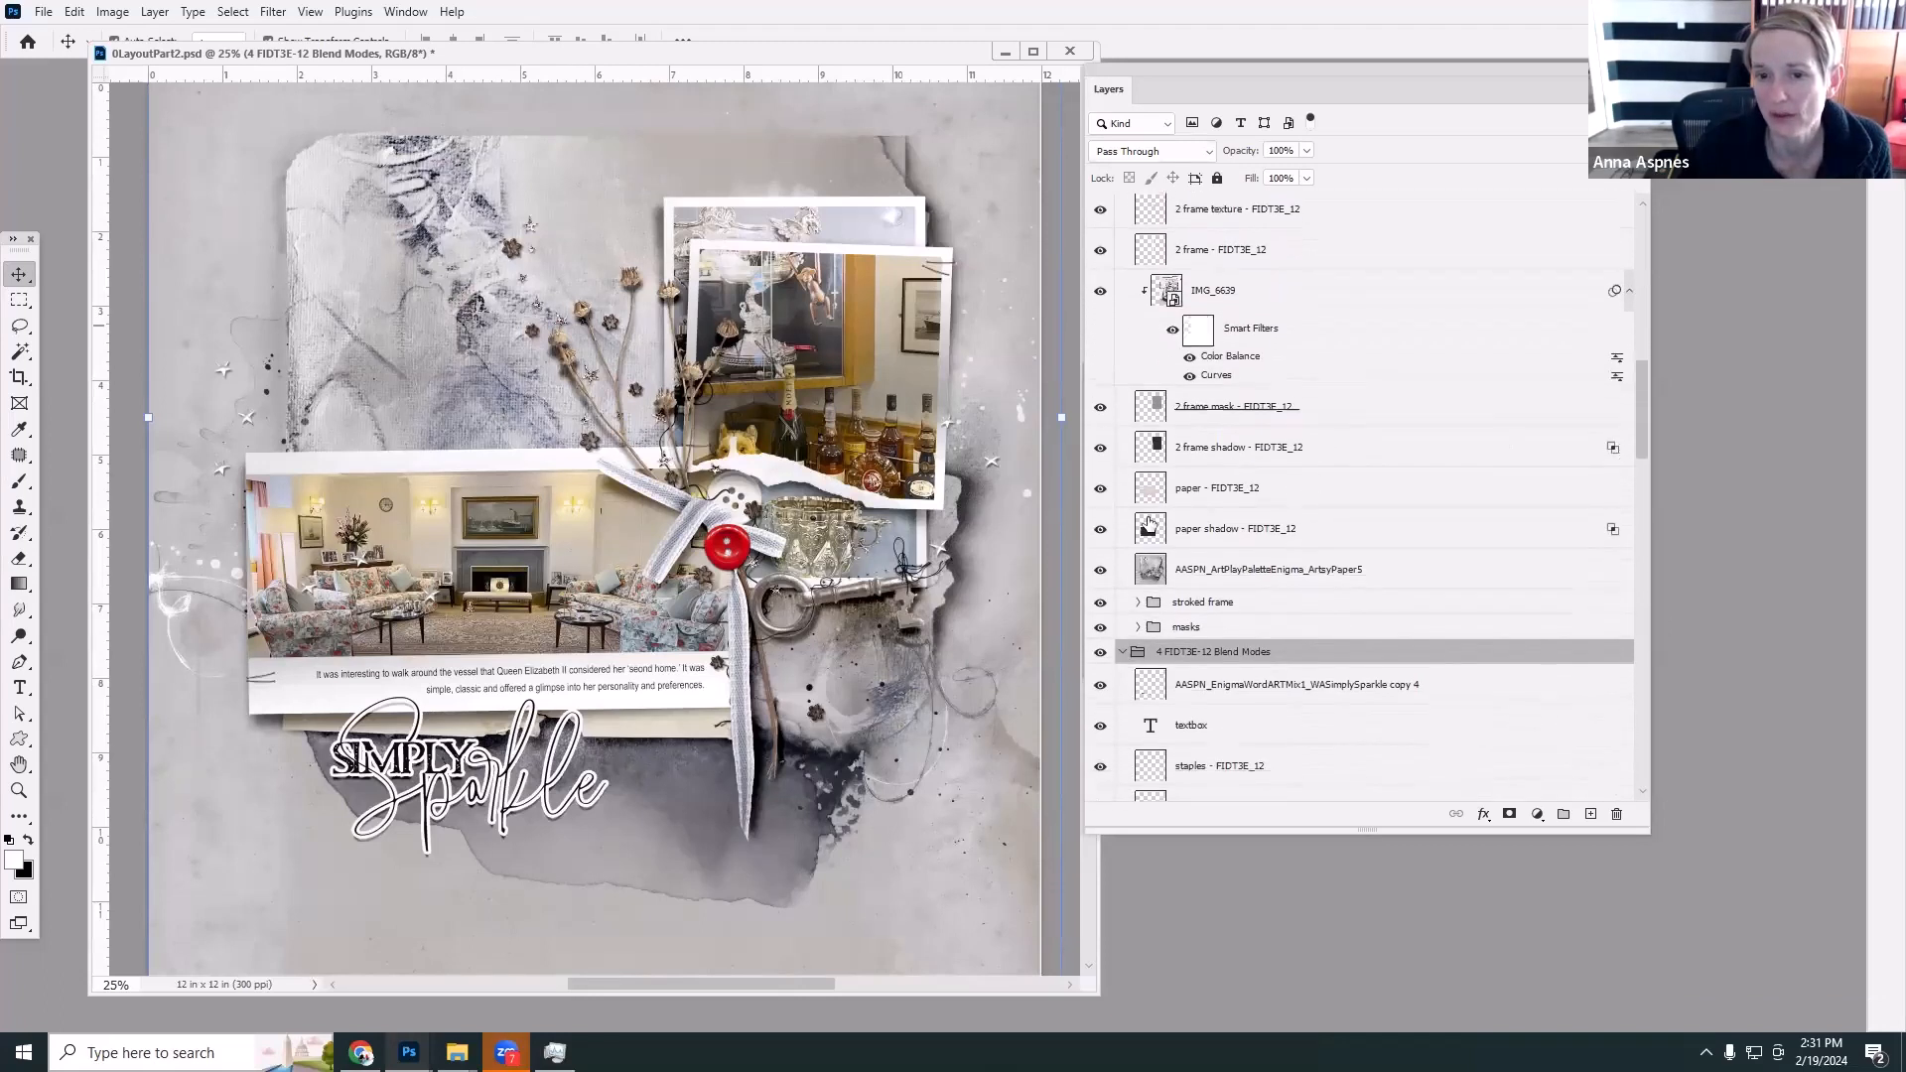
left_click(1139, 581)
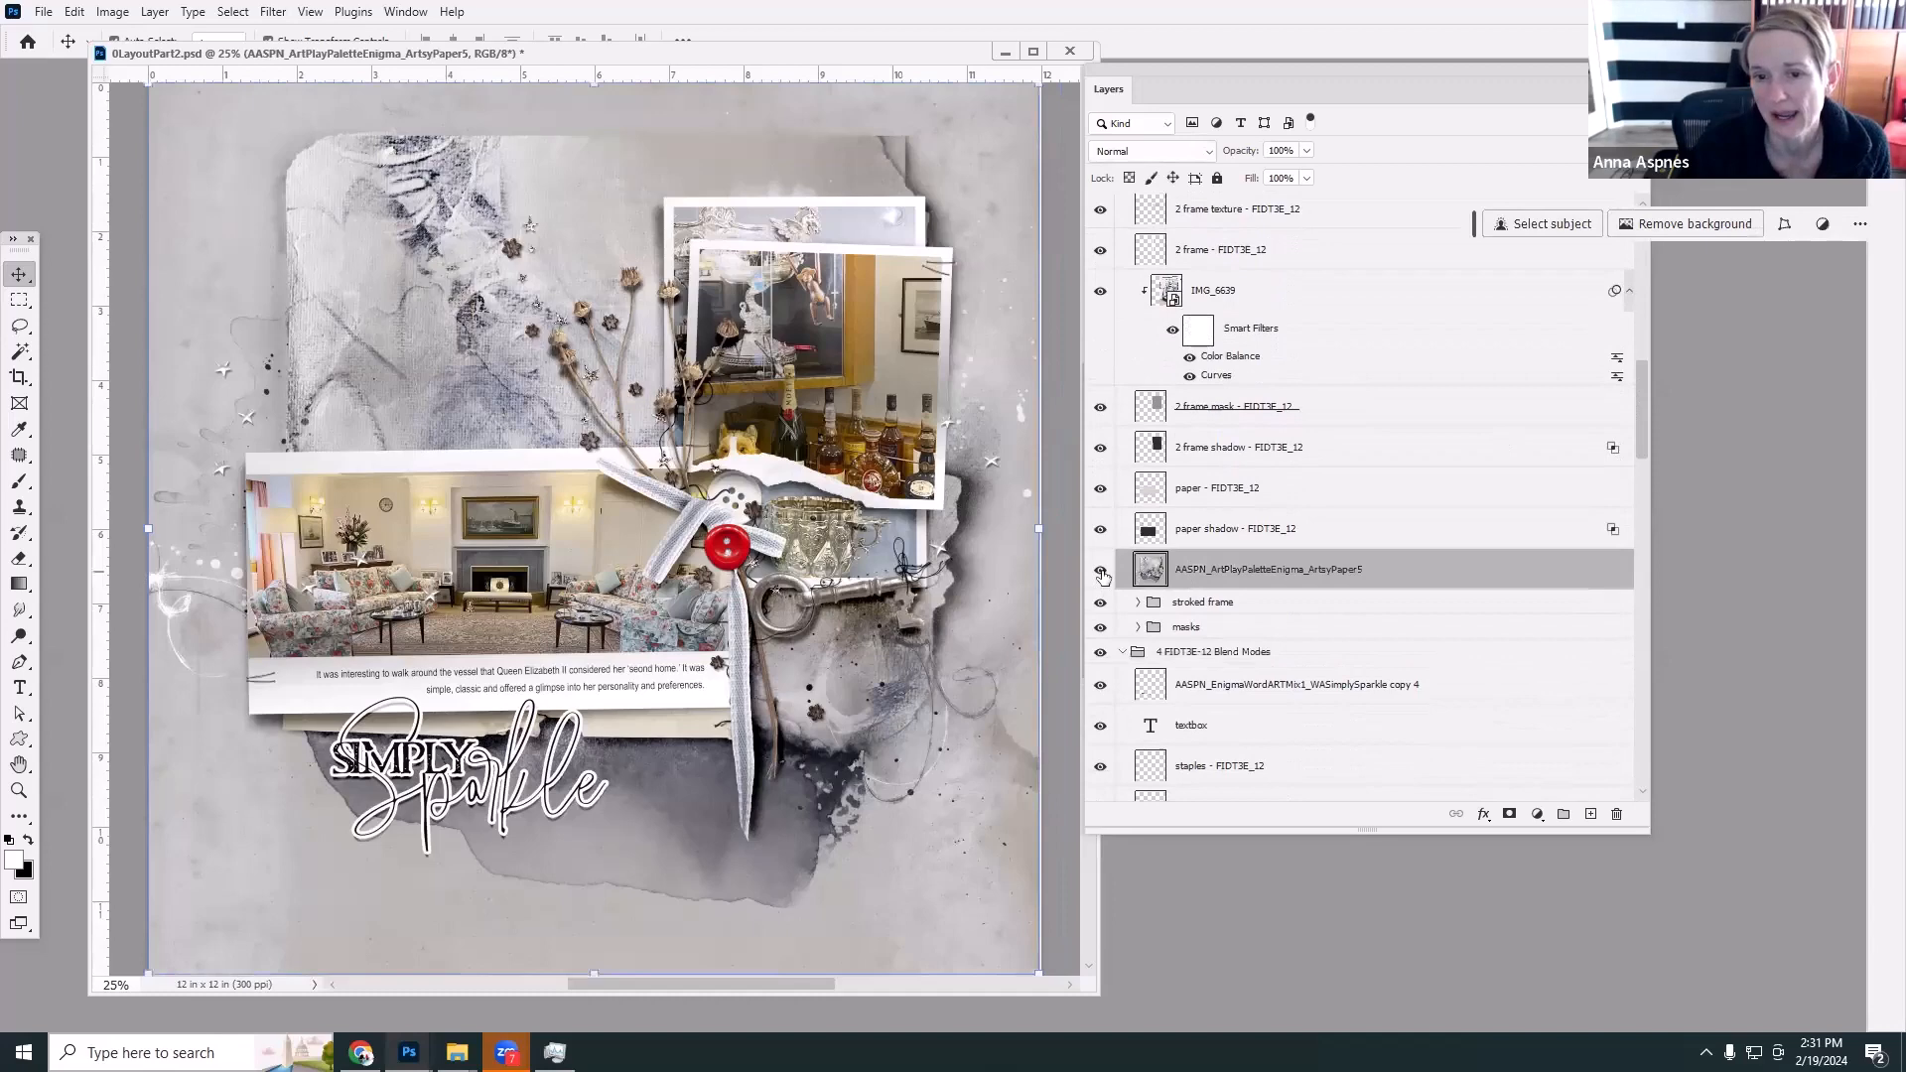
left_click(1100, 570)
left_click(1100, 570)
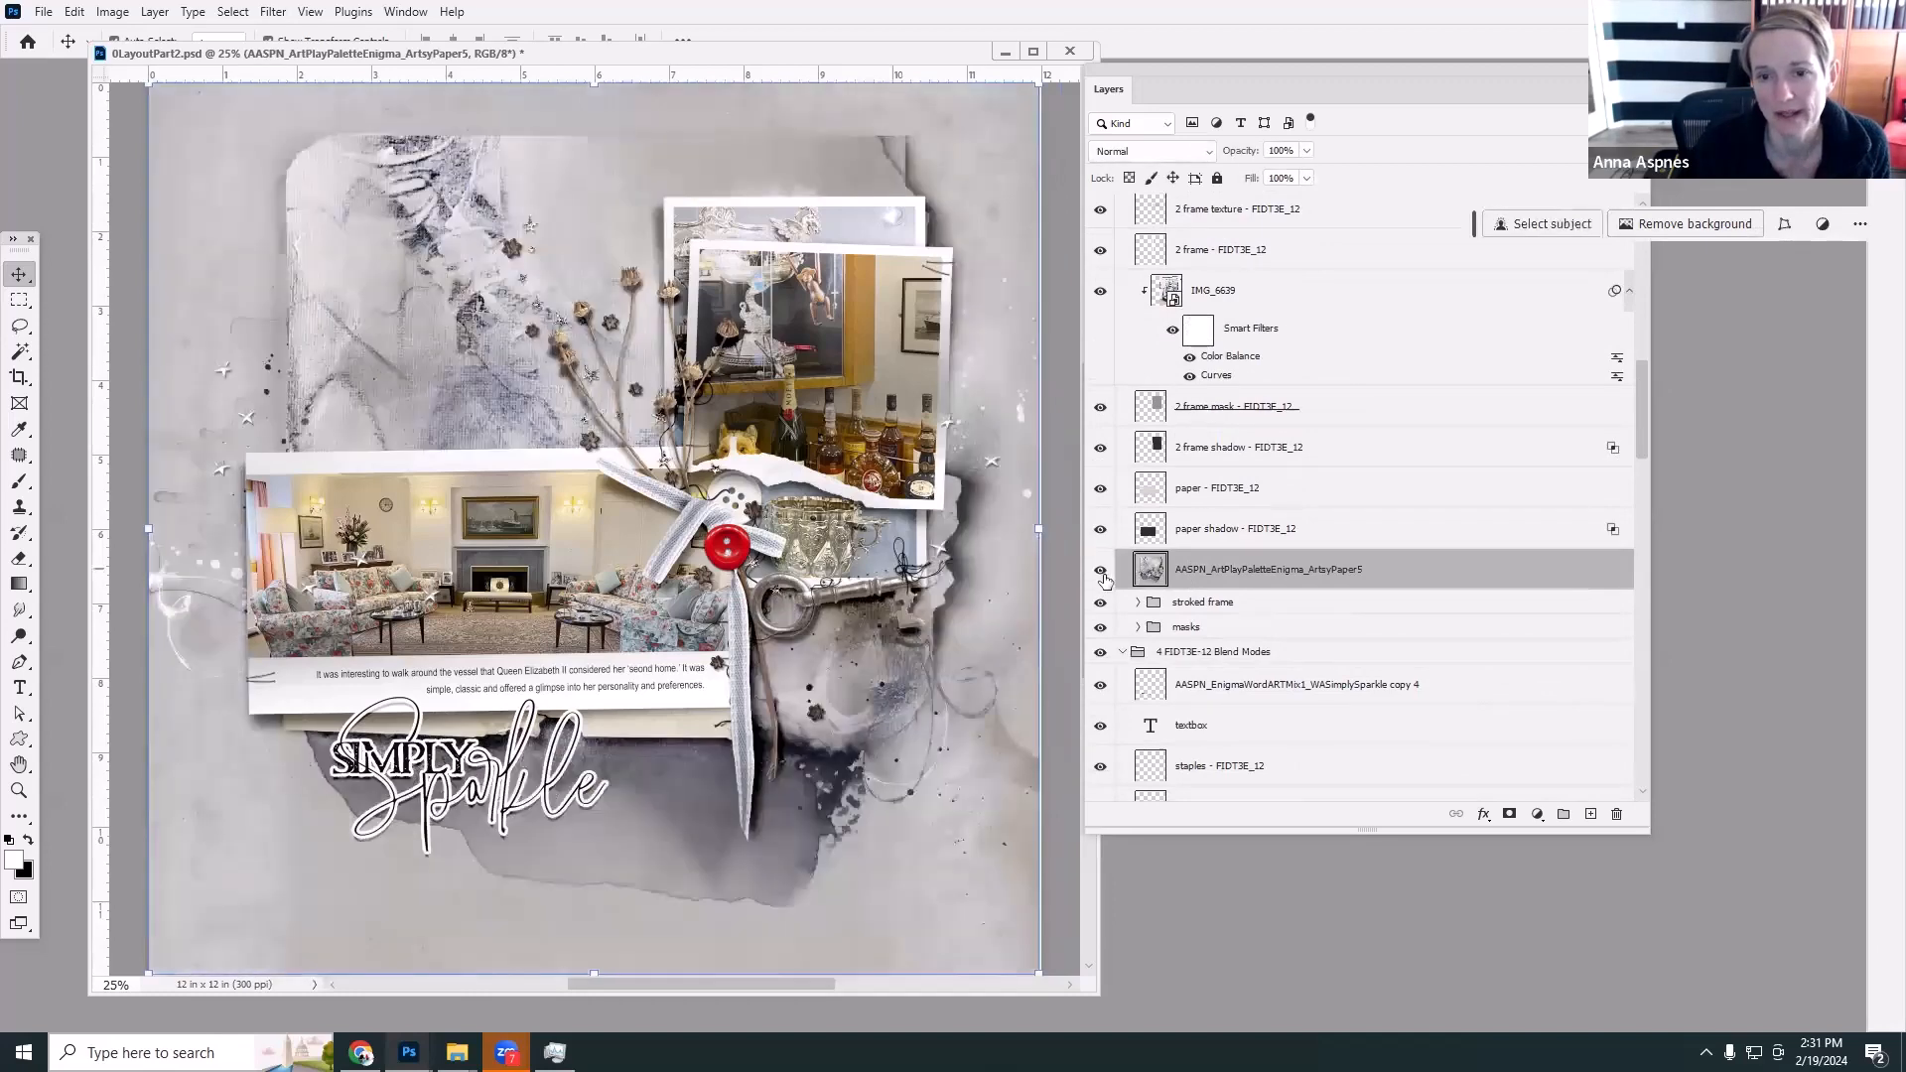
Hide the 4 FIDT3E-12 Blend Modes group and compare the modified page with ArtsyPaper5 hidden and shown.
left_click(1100, 651)
left_click(1100, 571)
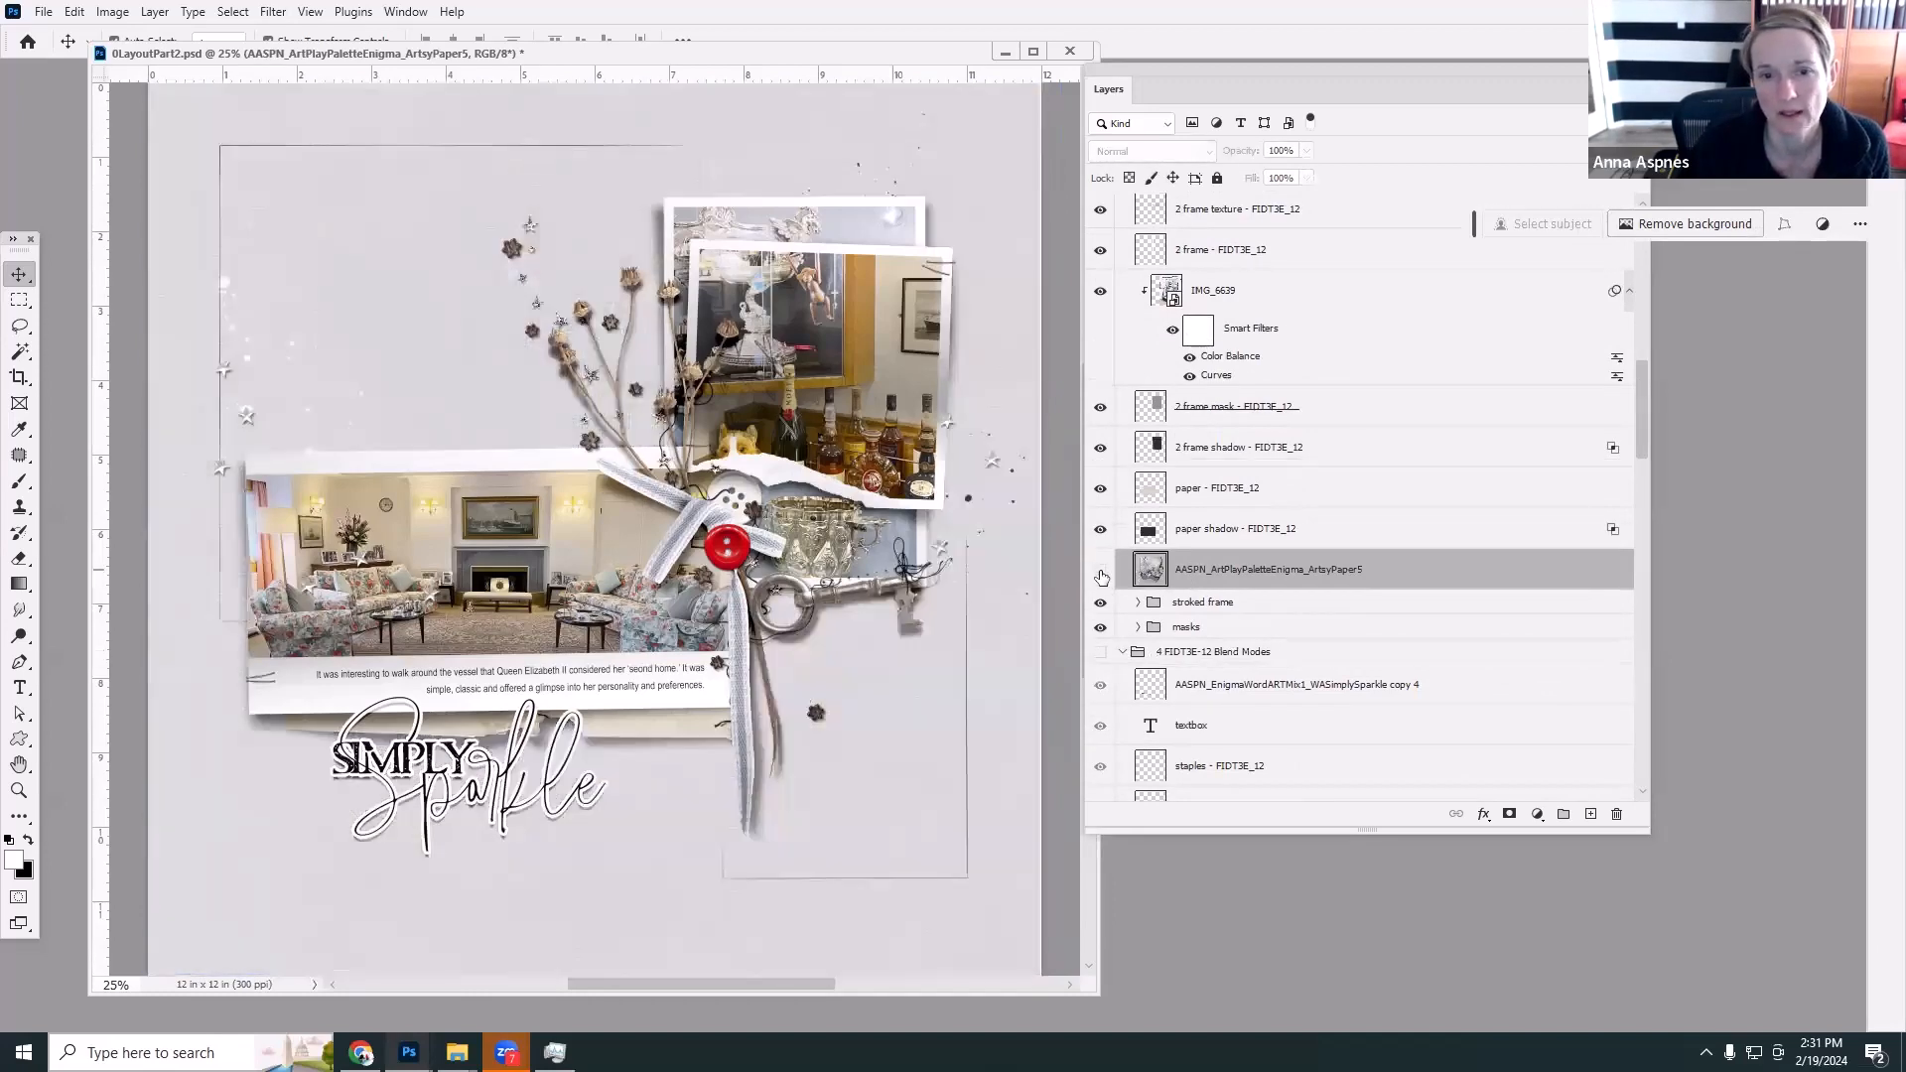
left_click(1101, 571)
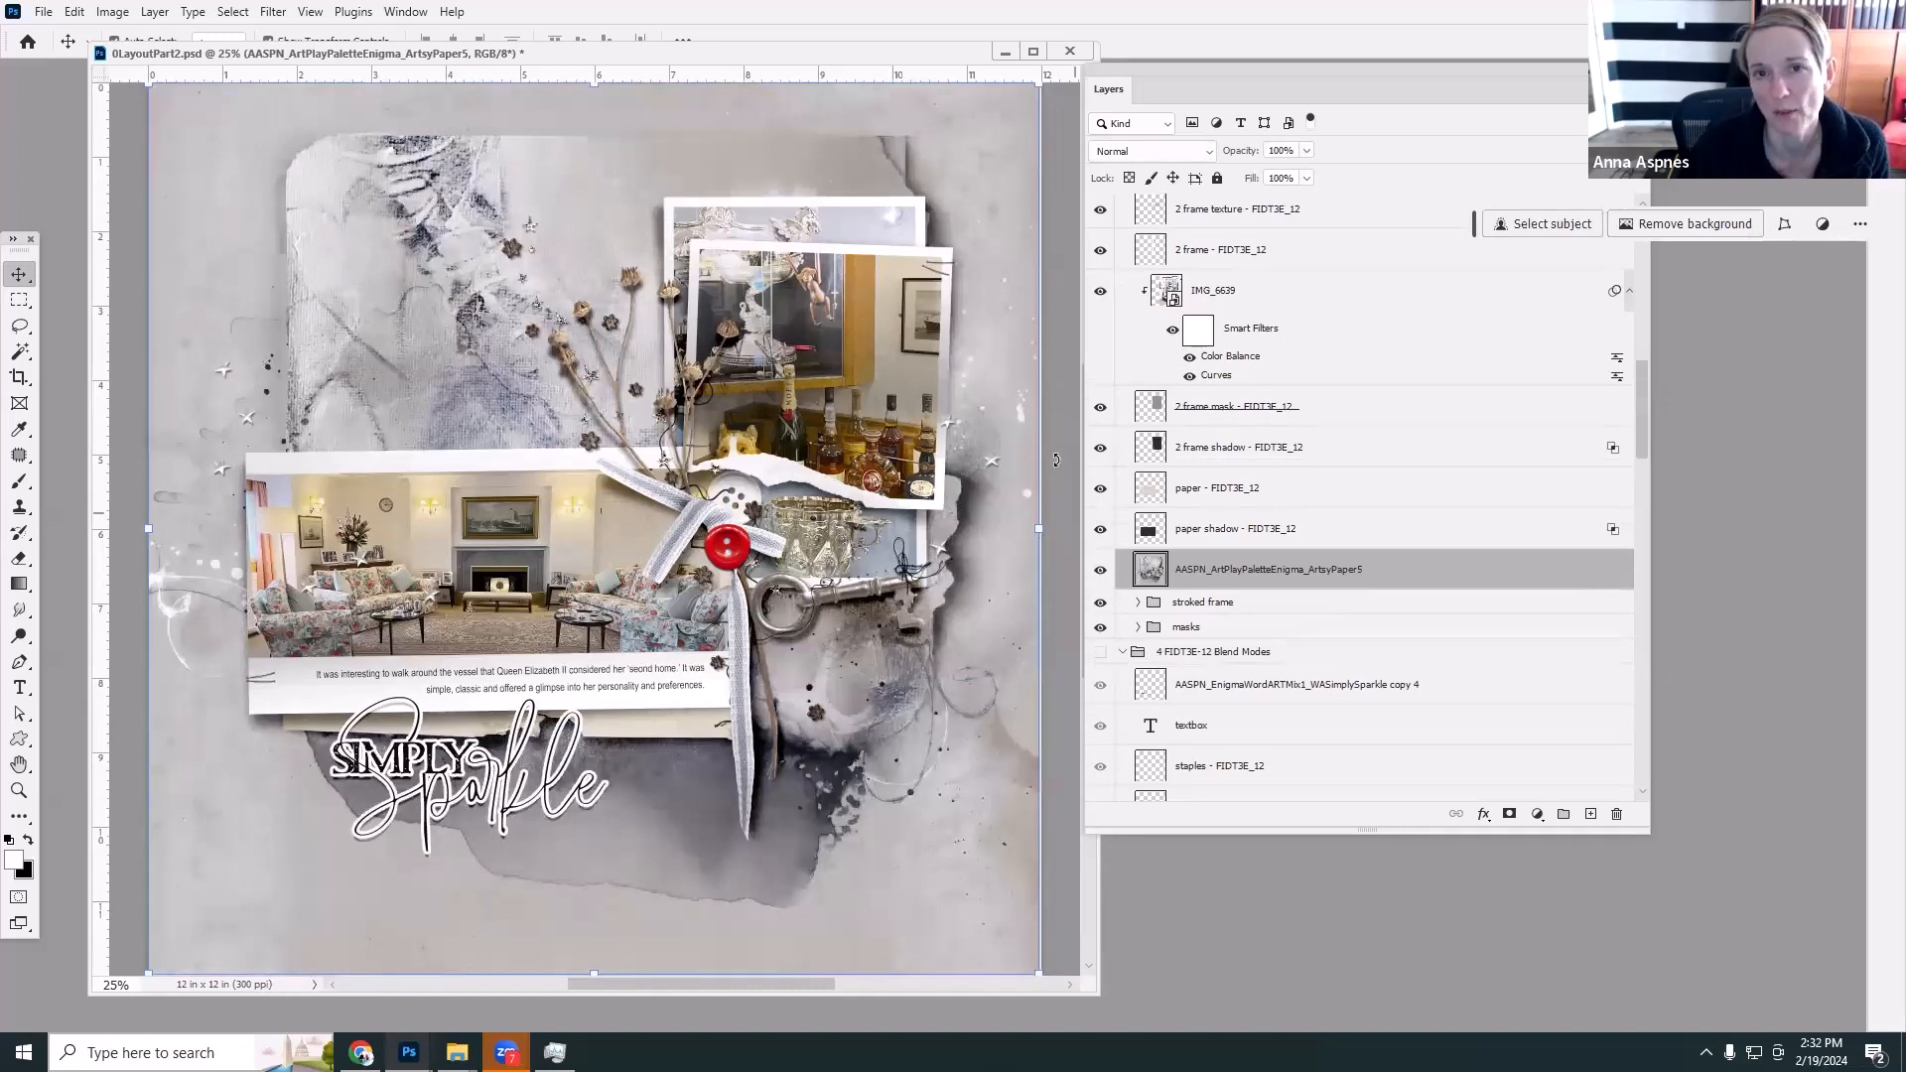
Scale the AASPN_ArtPlayPaletteEnigma_ArtsyPaper5 background to about 100.26% and nudge it down about 12 px.
mouse_move(923, 61)
left_mouse_down()
mouse_move(908, 89)
mouse_move(909, 31)
left_mouse_up()
left_click_drag(1026, 97, 1033, 100)
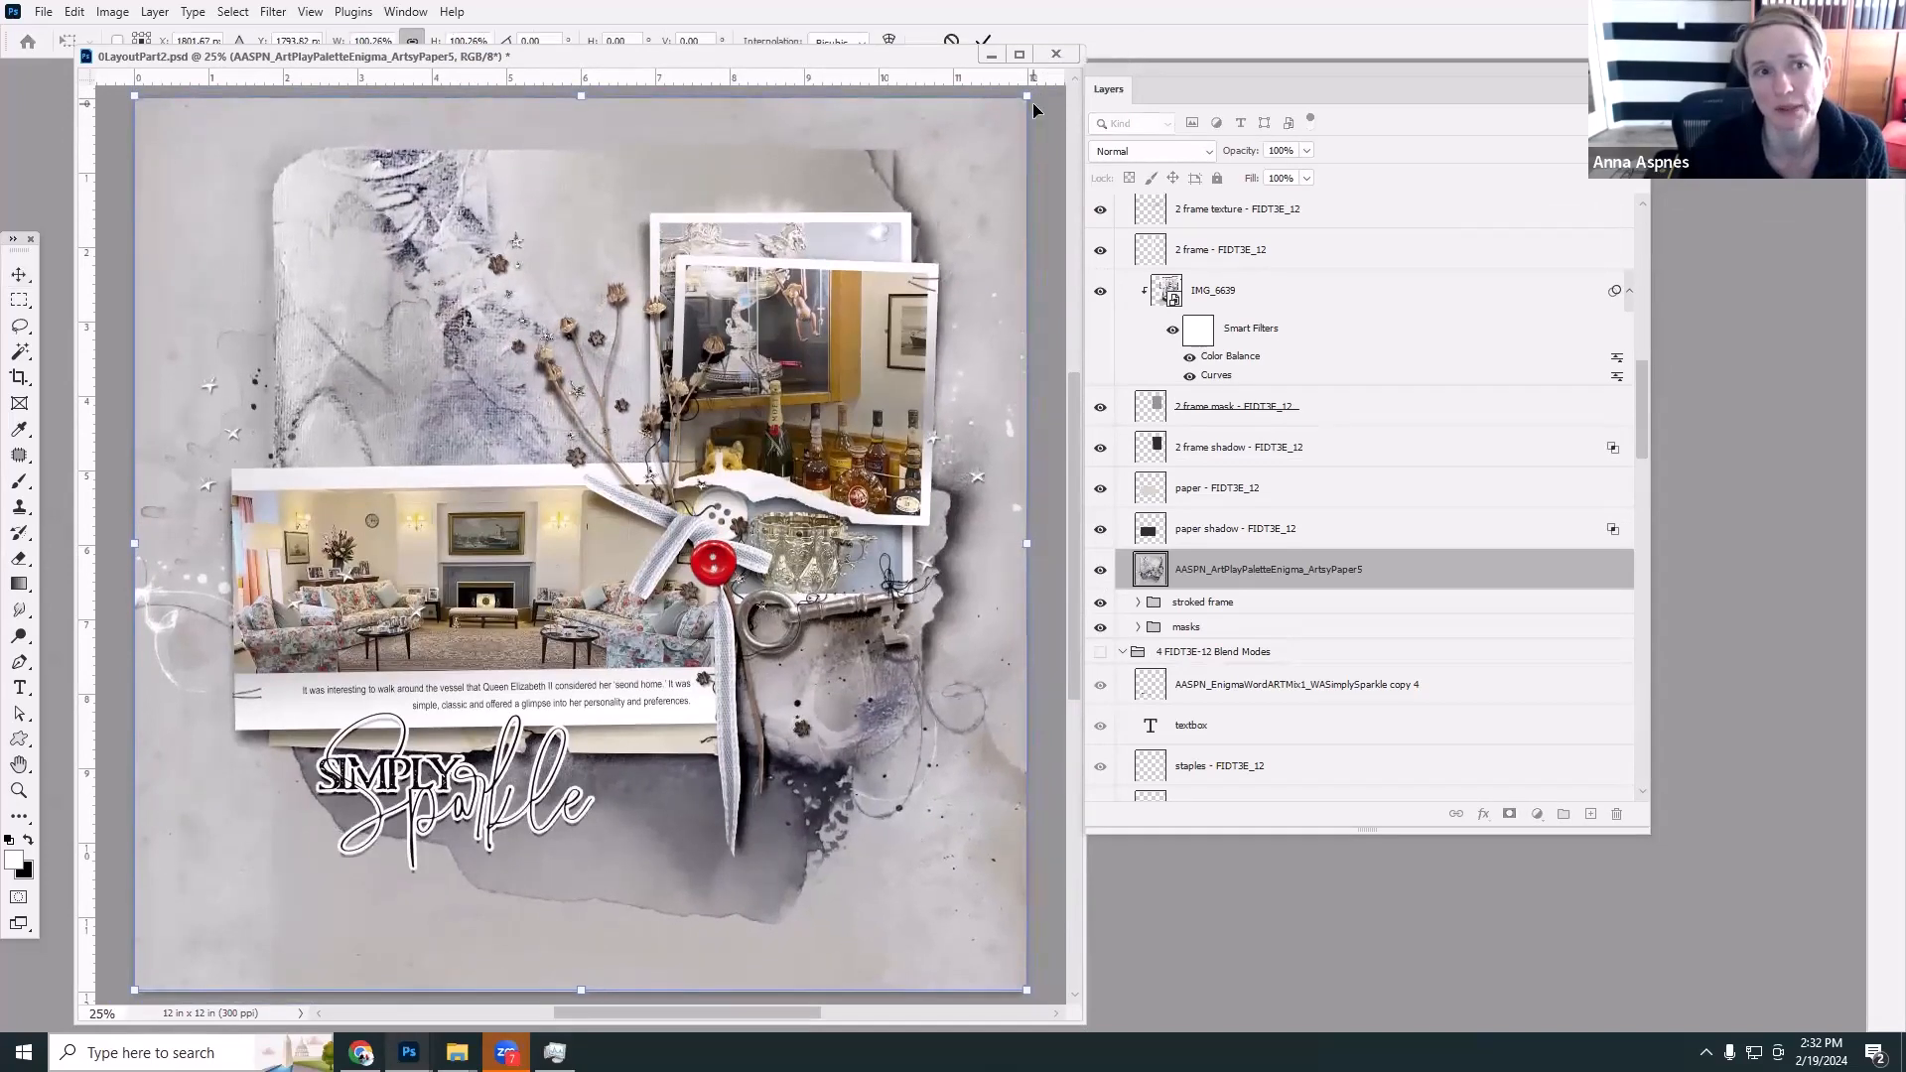
key("Down")
key("Down")
key("Down")
key("Down")
key("Down")
key("Down")
key("Down")
key("Down")
key("Down")
key("Down")
key("Down")
key("Down")
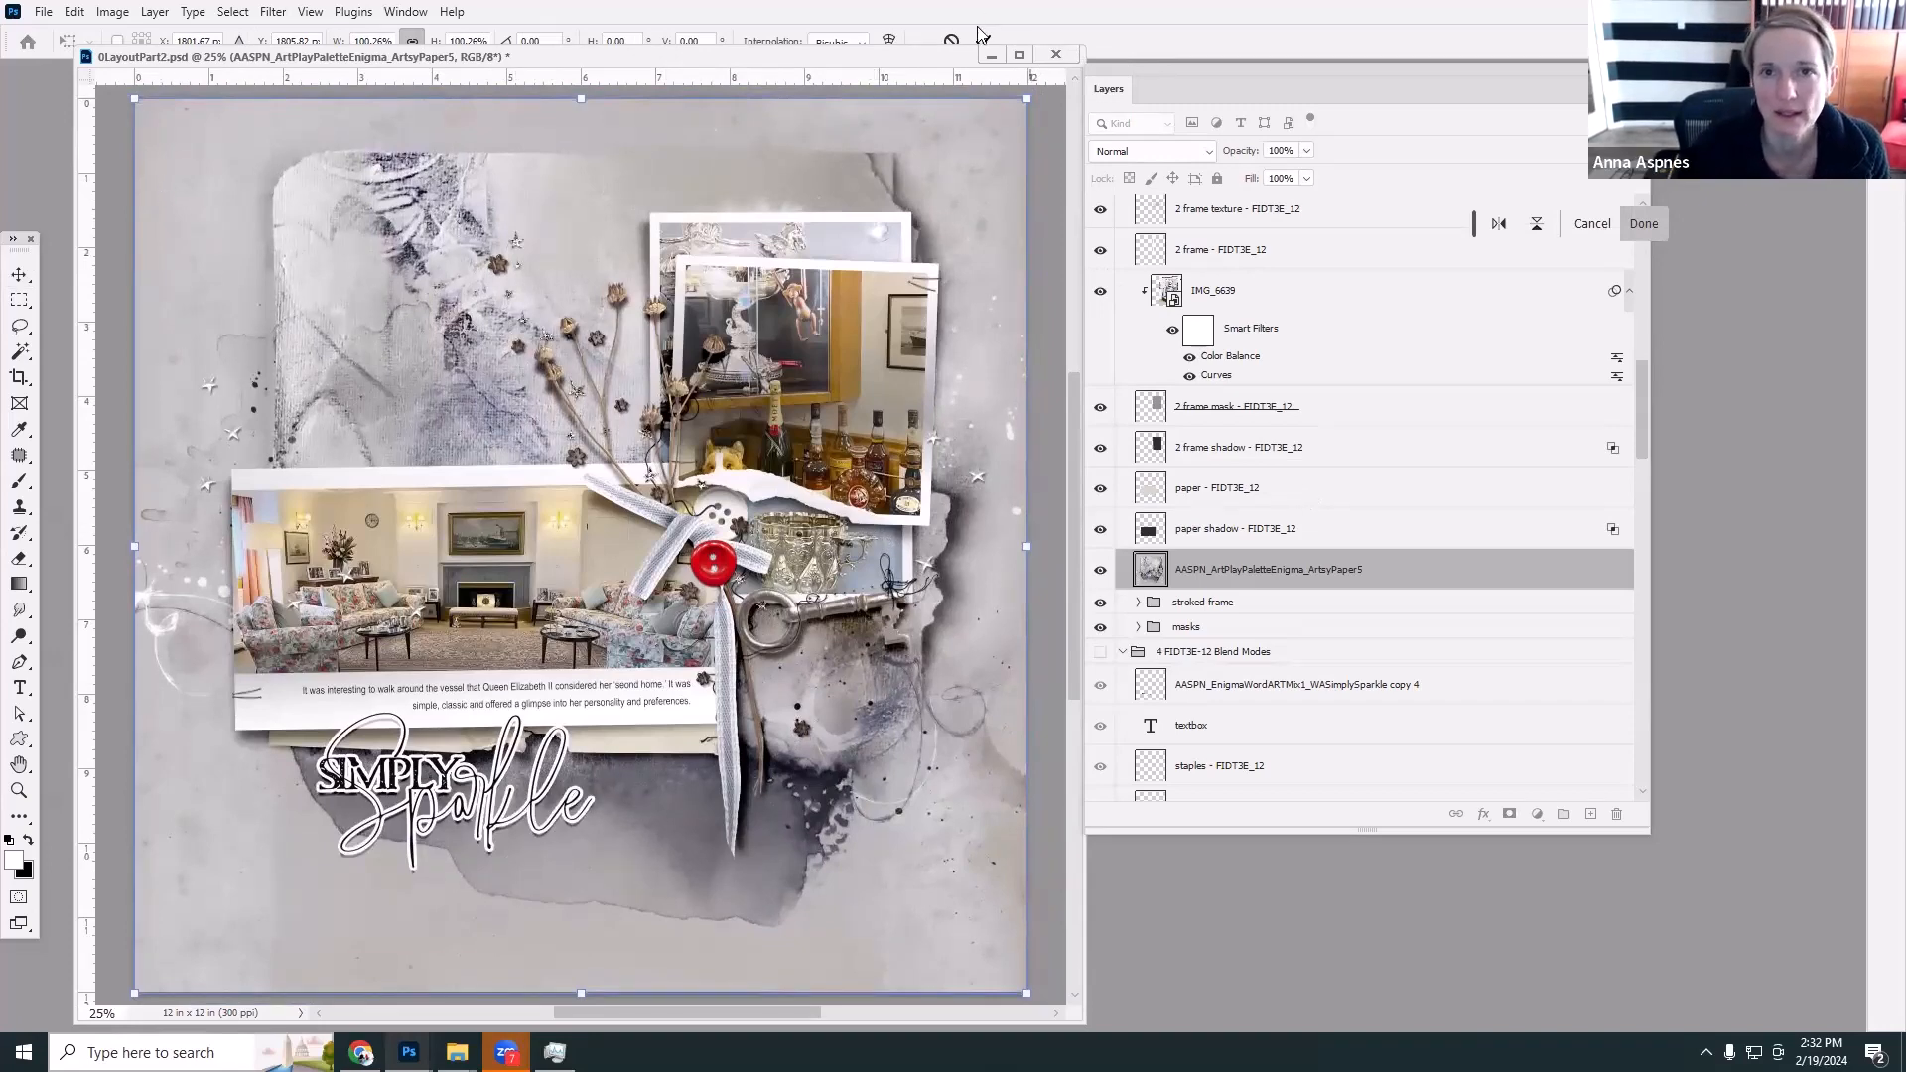
key("Return")
Float the docked document in its own window again and undo the stray move made on the page.
left_click_drag(931, 67, 915, 57)
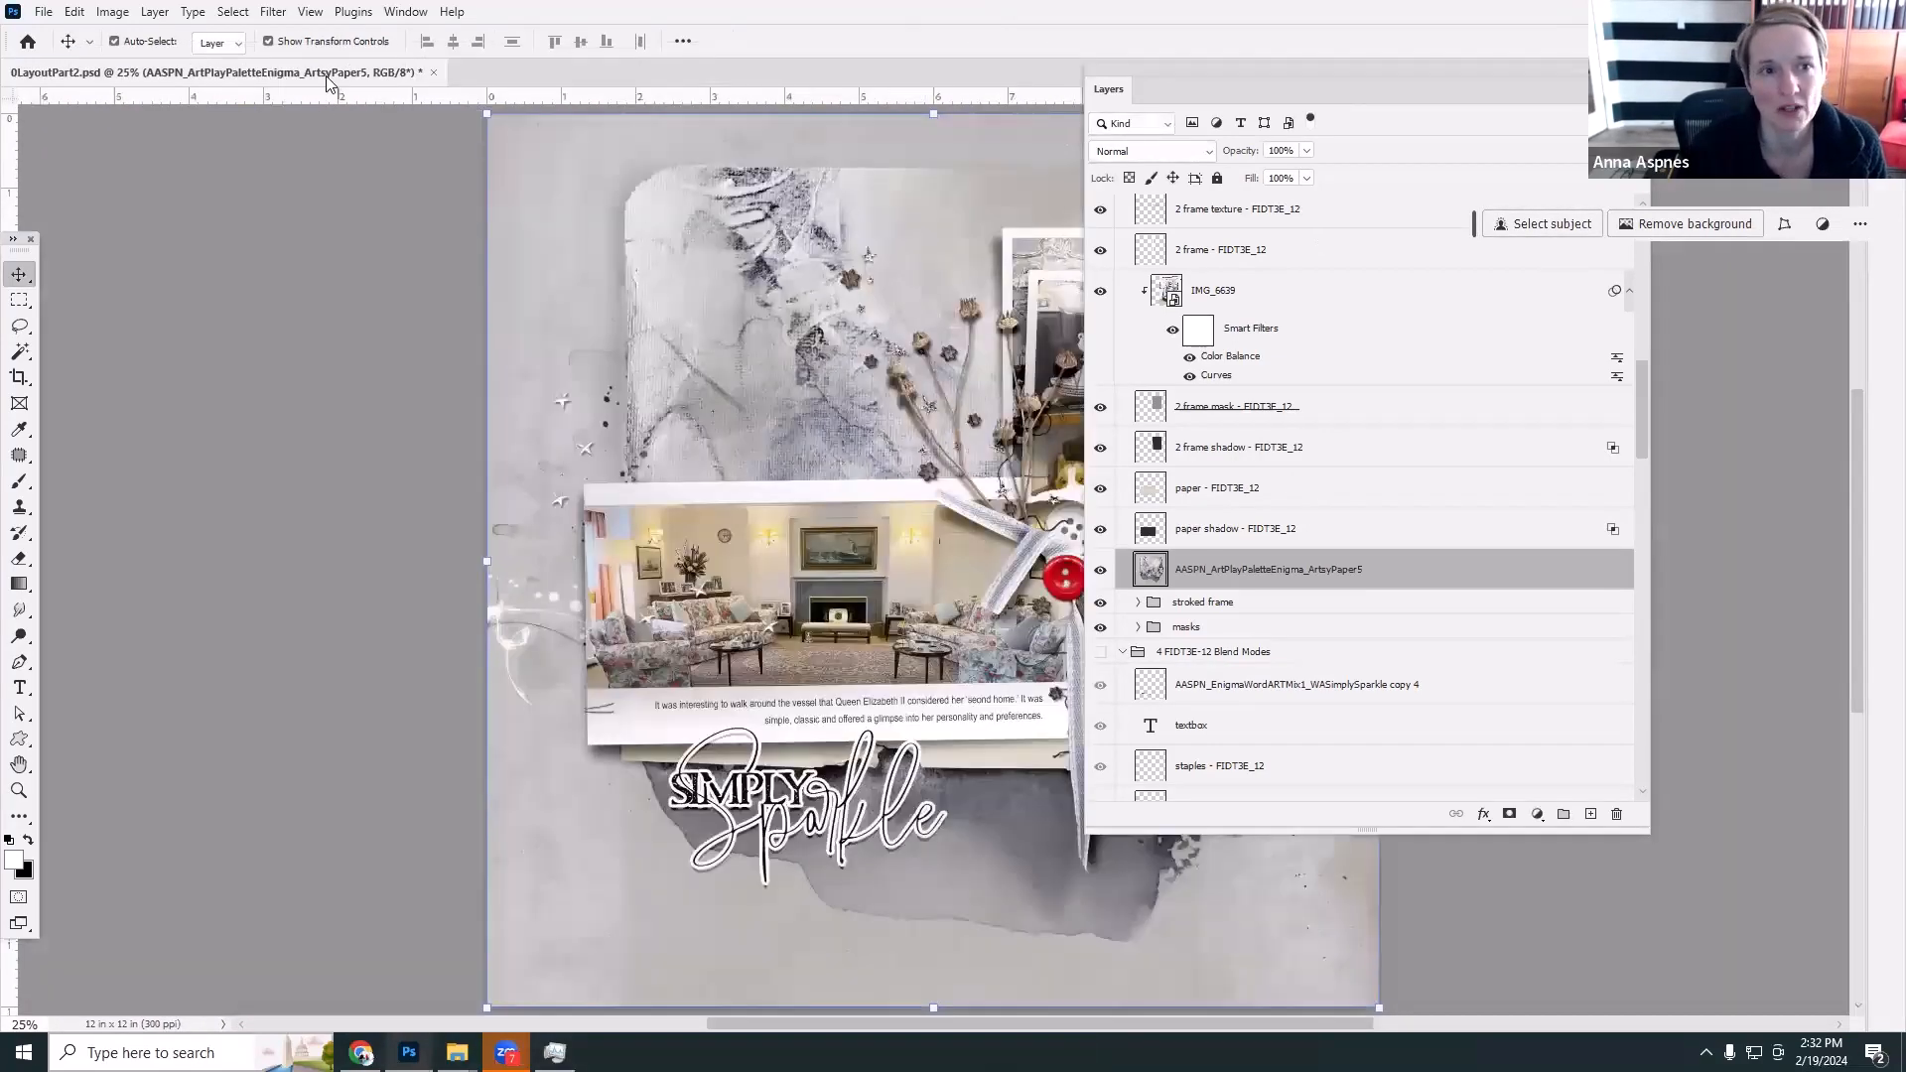
left_click_drag(331, 78, 432, 83)
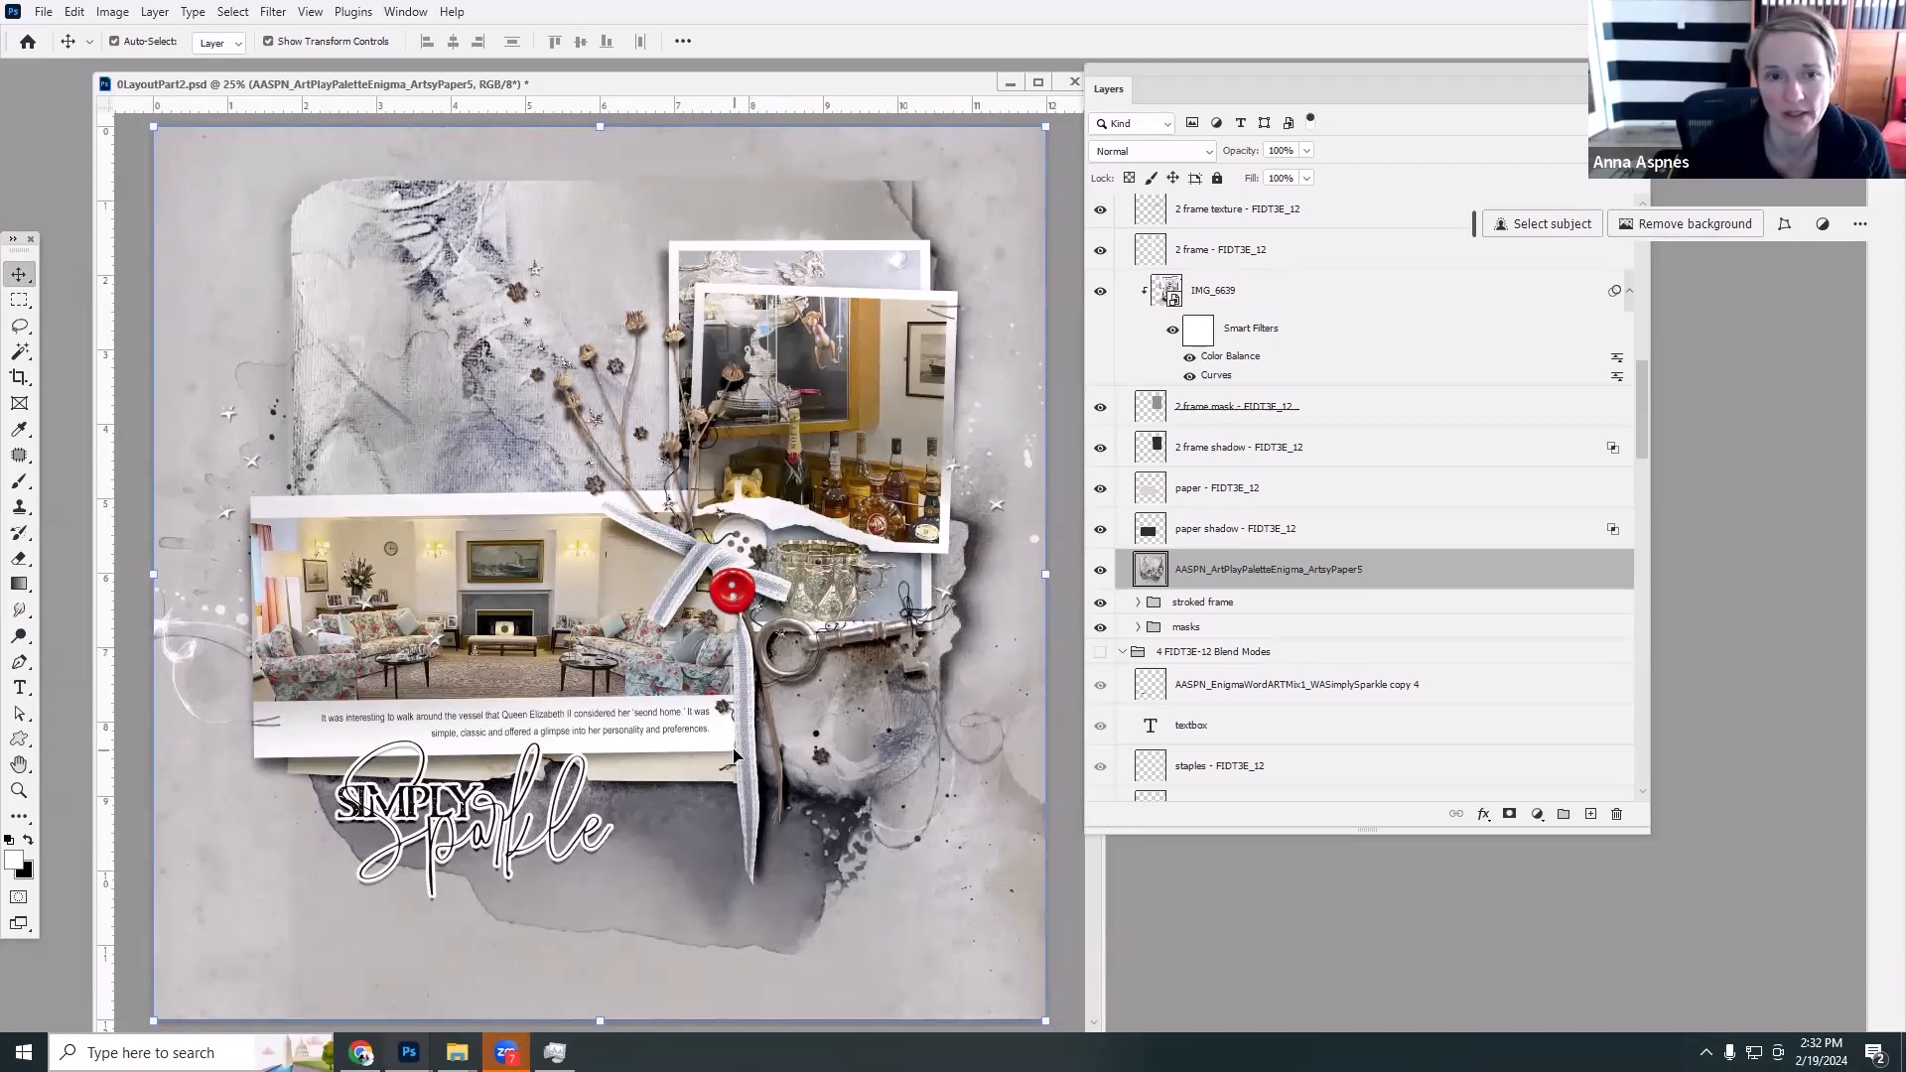
left_click_drag(474, 800, 506, 802)
key("ctrl+z")
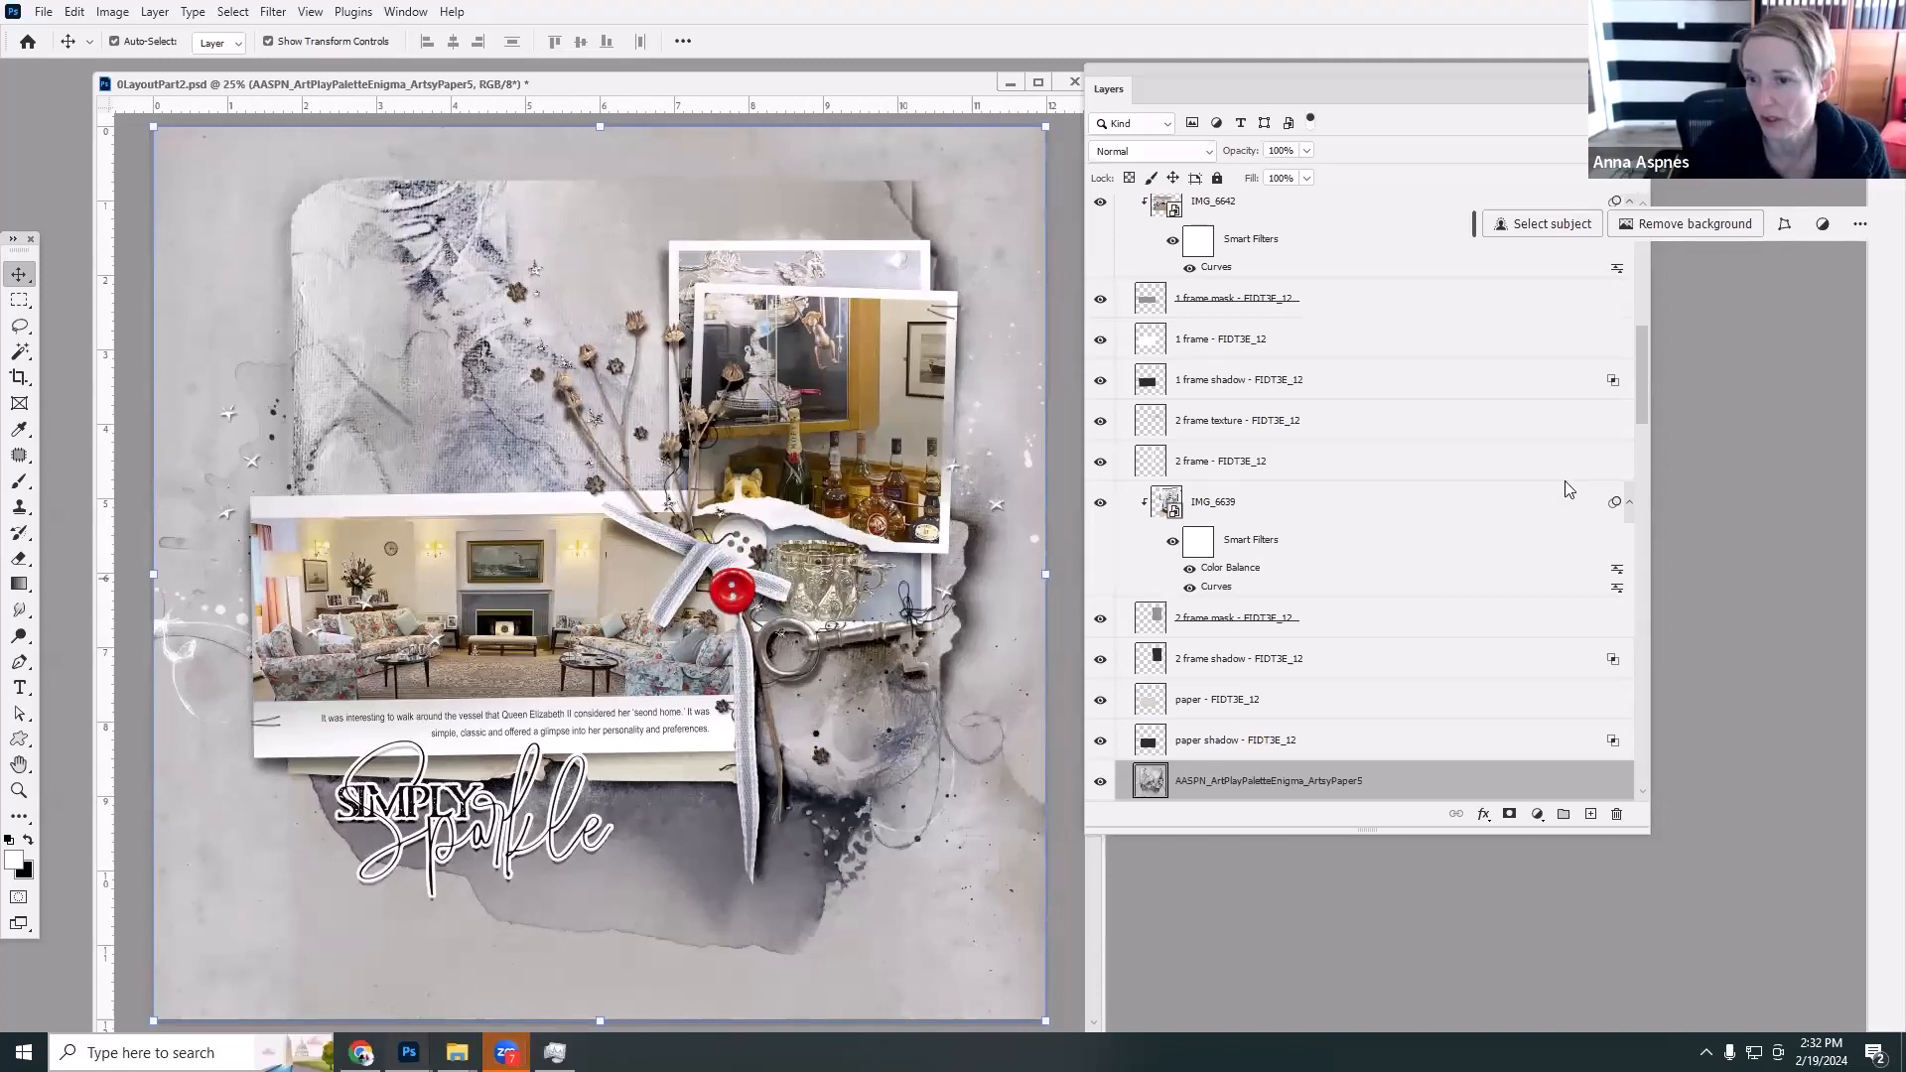
Compare the page with the stars group and the AASPN_ArtPlayPaletteBirthday_ButtonRed layer hidden and shown.
left_click_drag(1644, 401, 1642, 263)
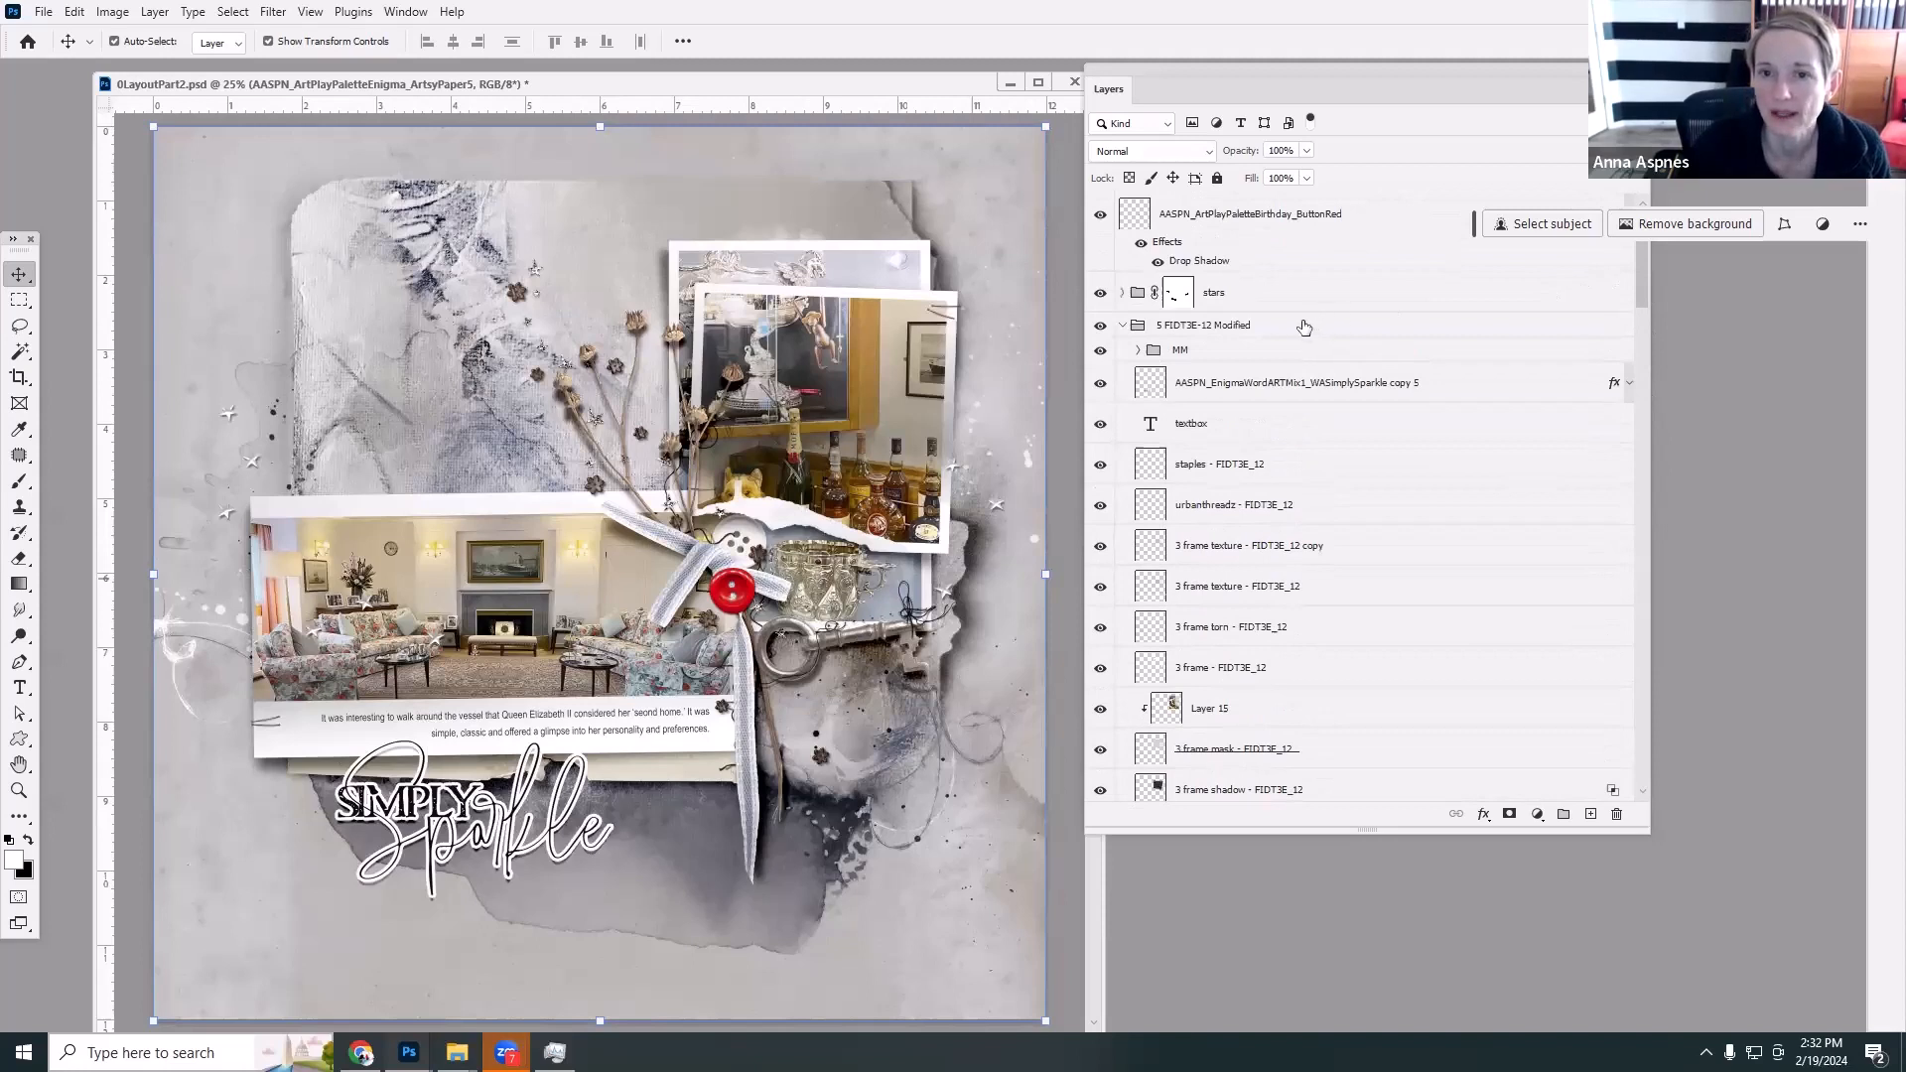
left_click(1099, 295)
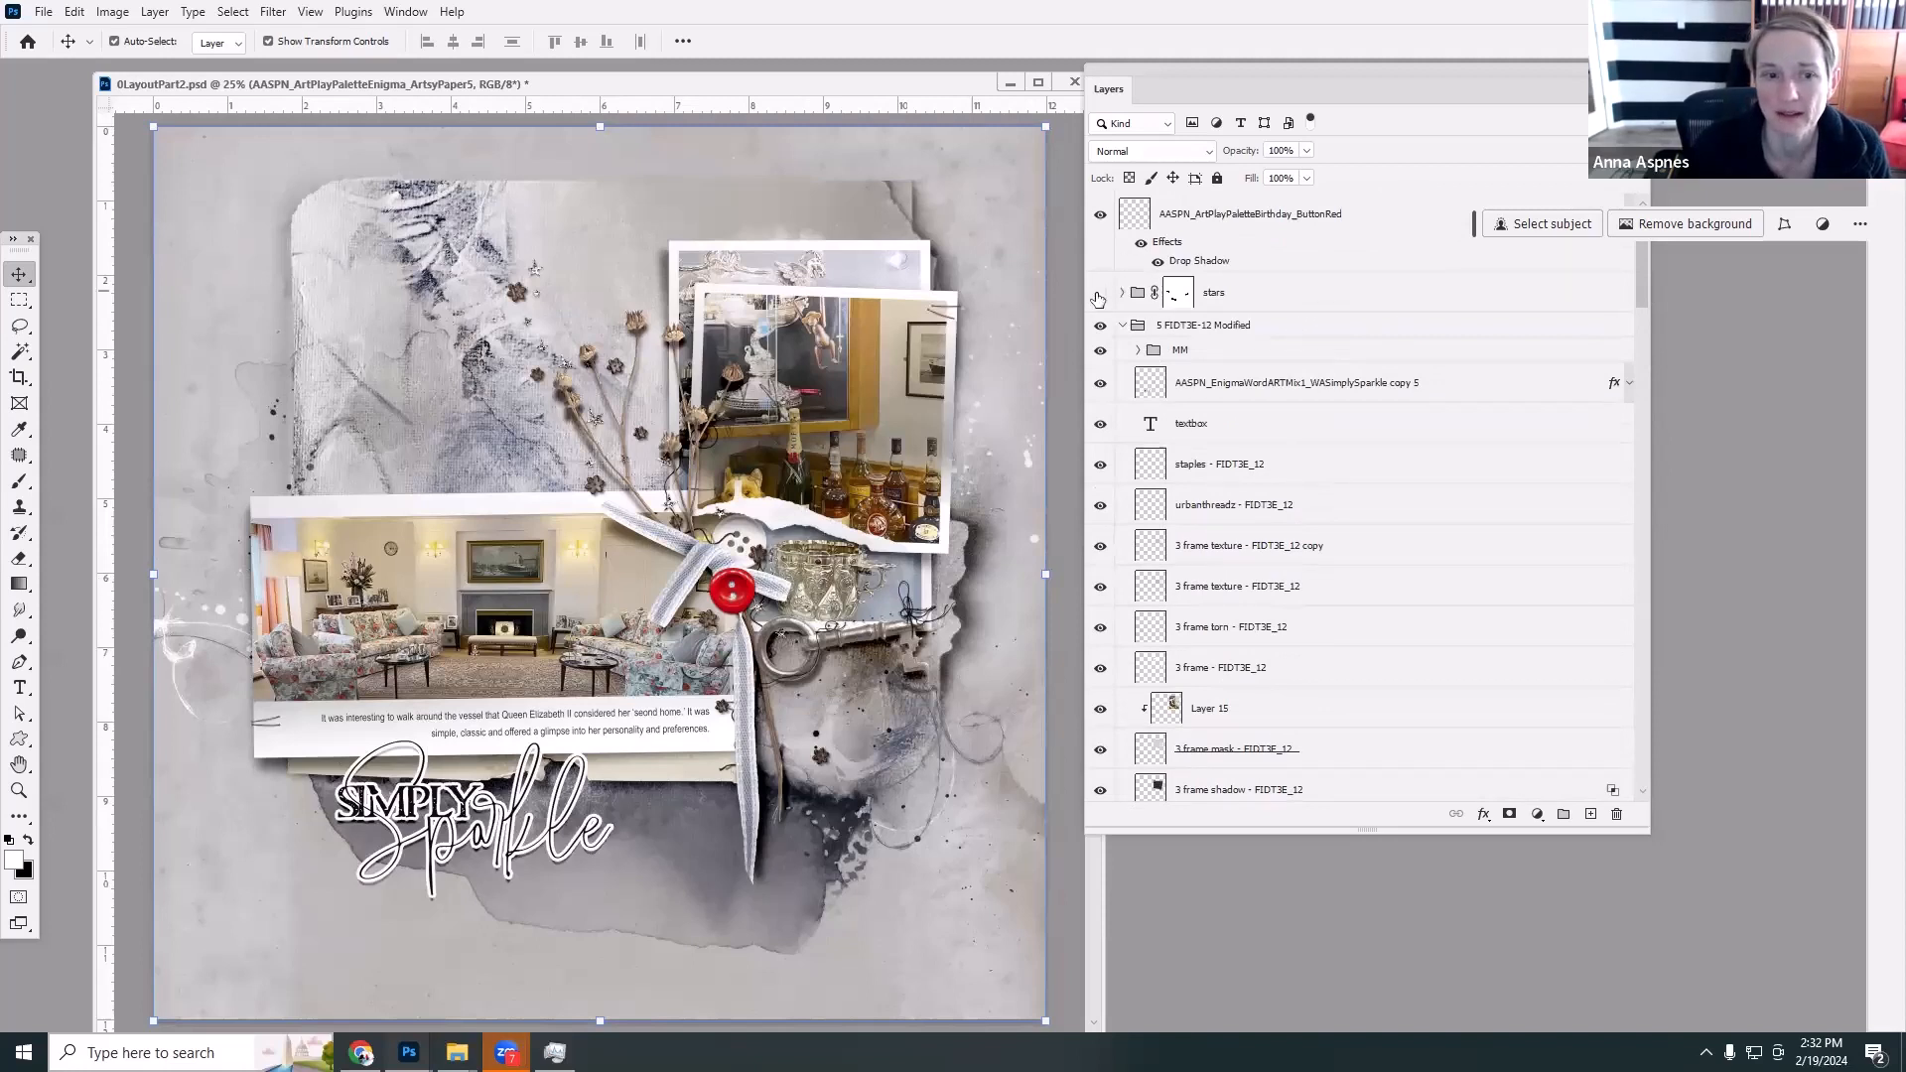
left_click(1099, 295)
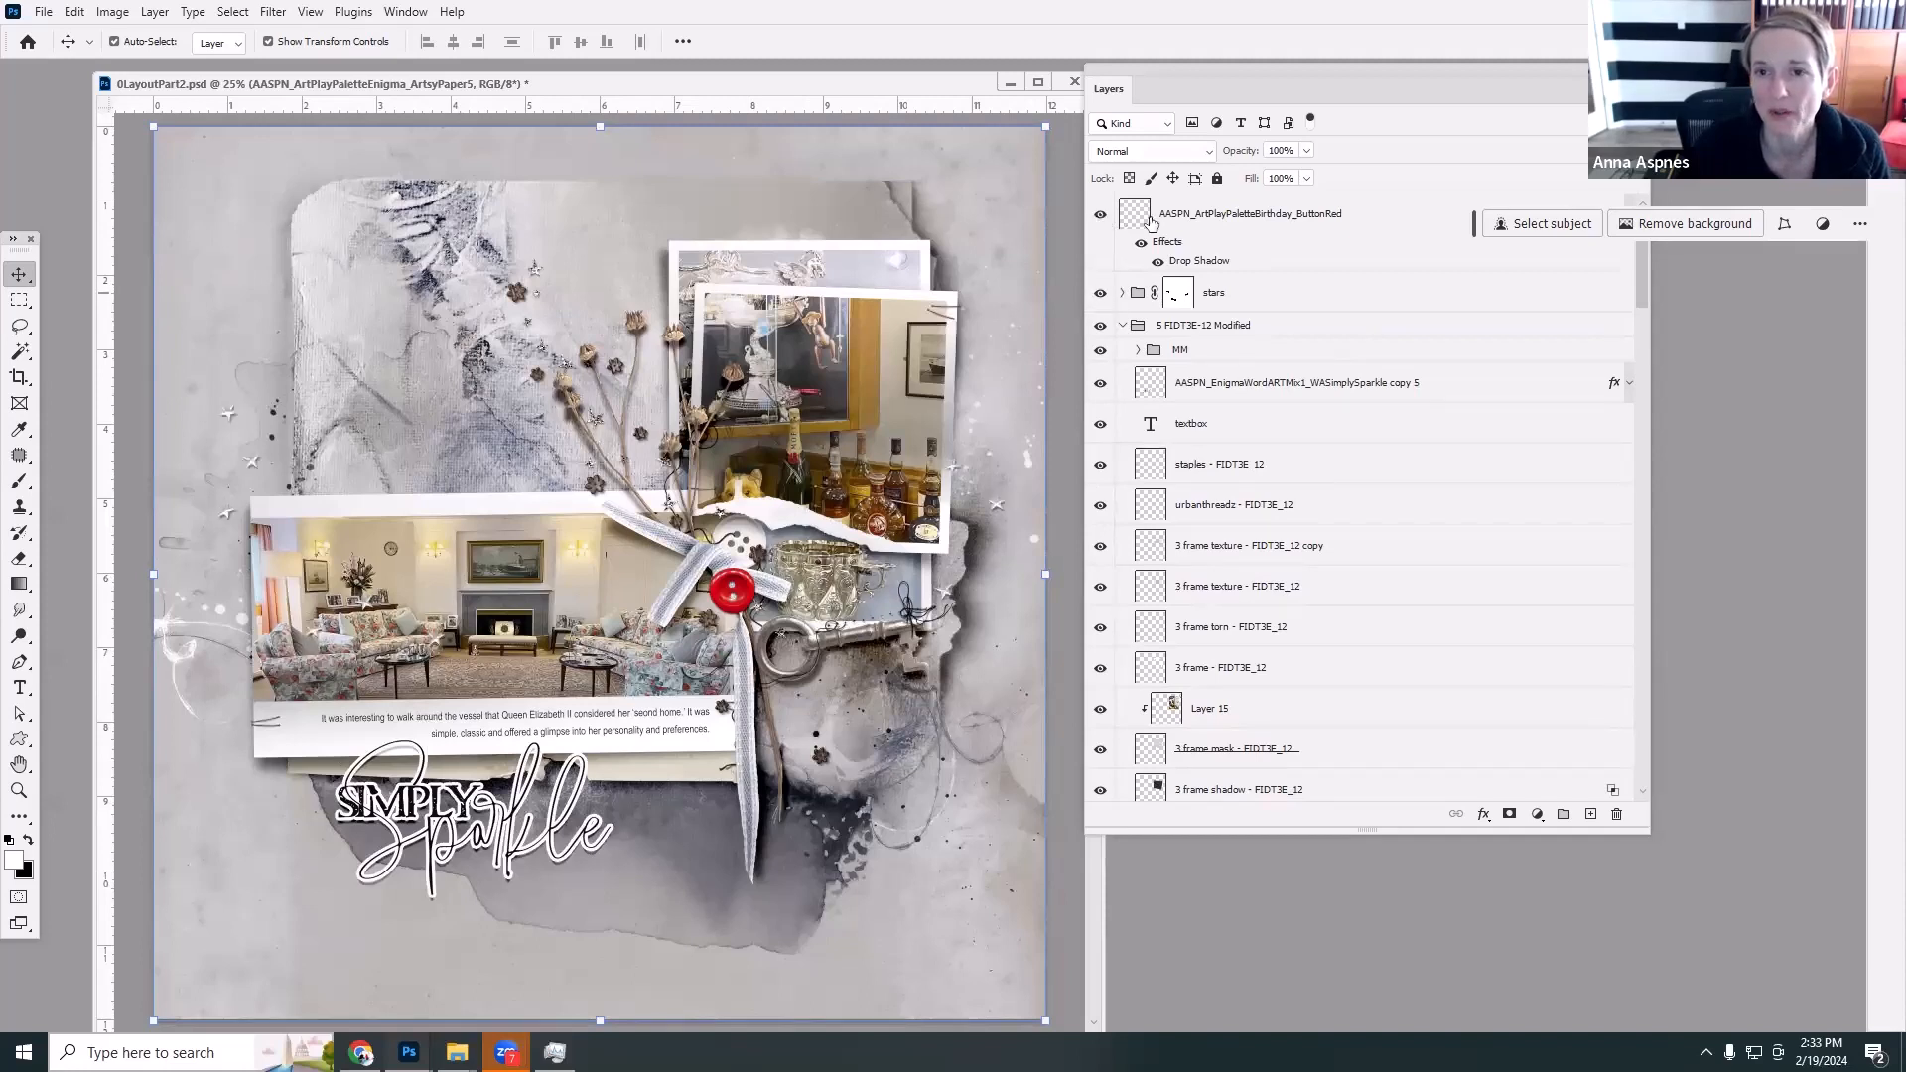
left_click(1244, 216)
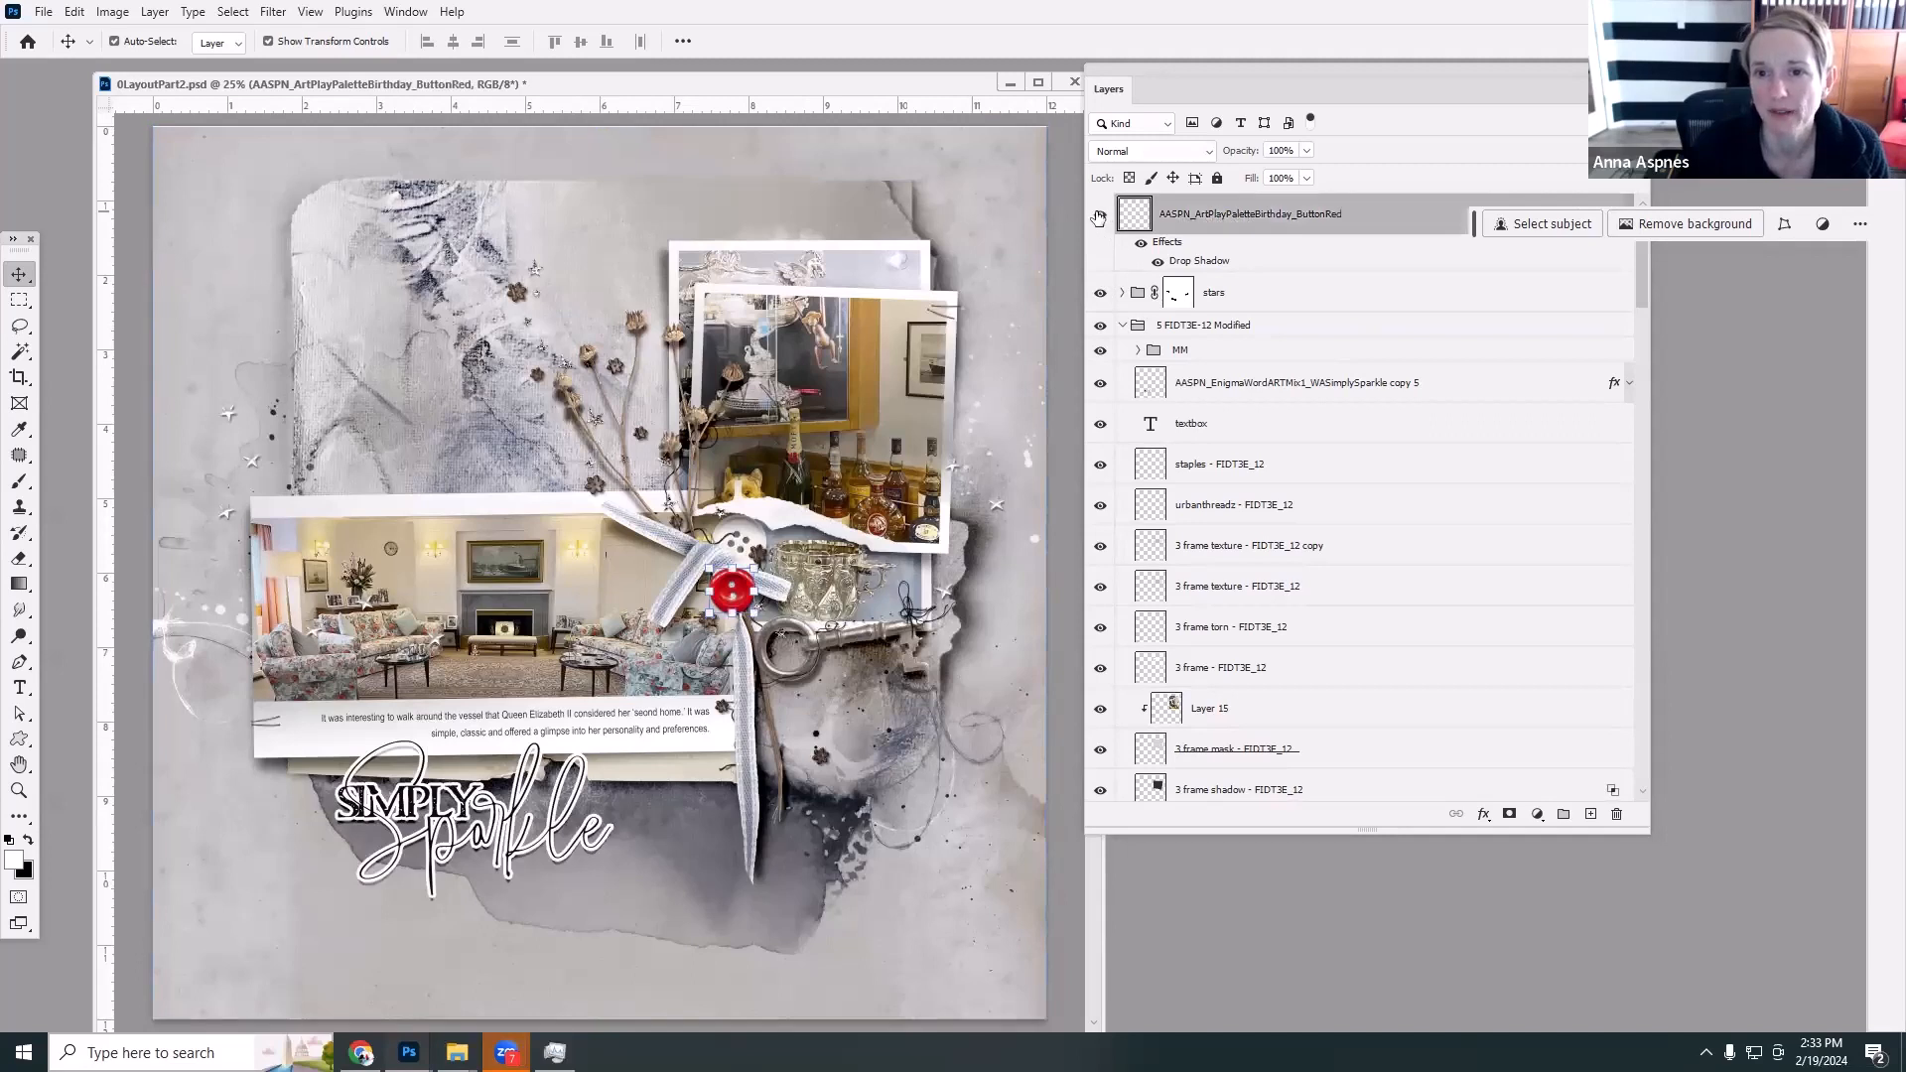
left_click(1099, 216)
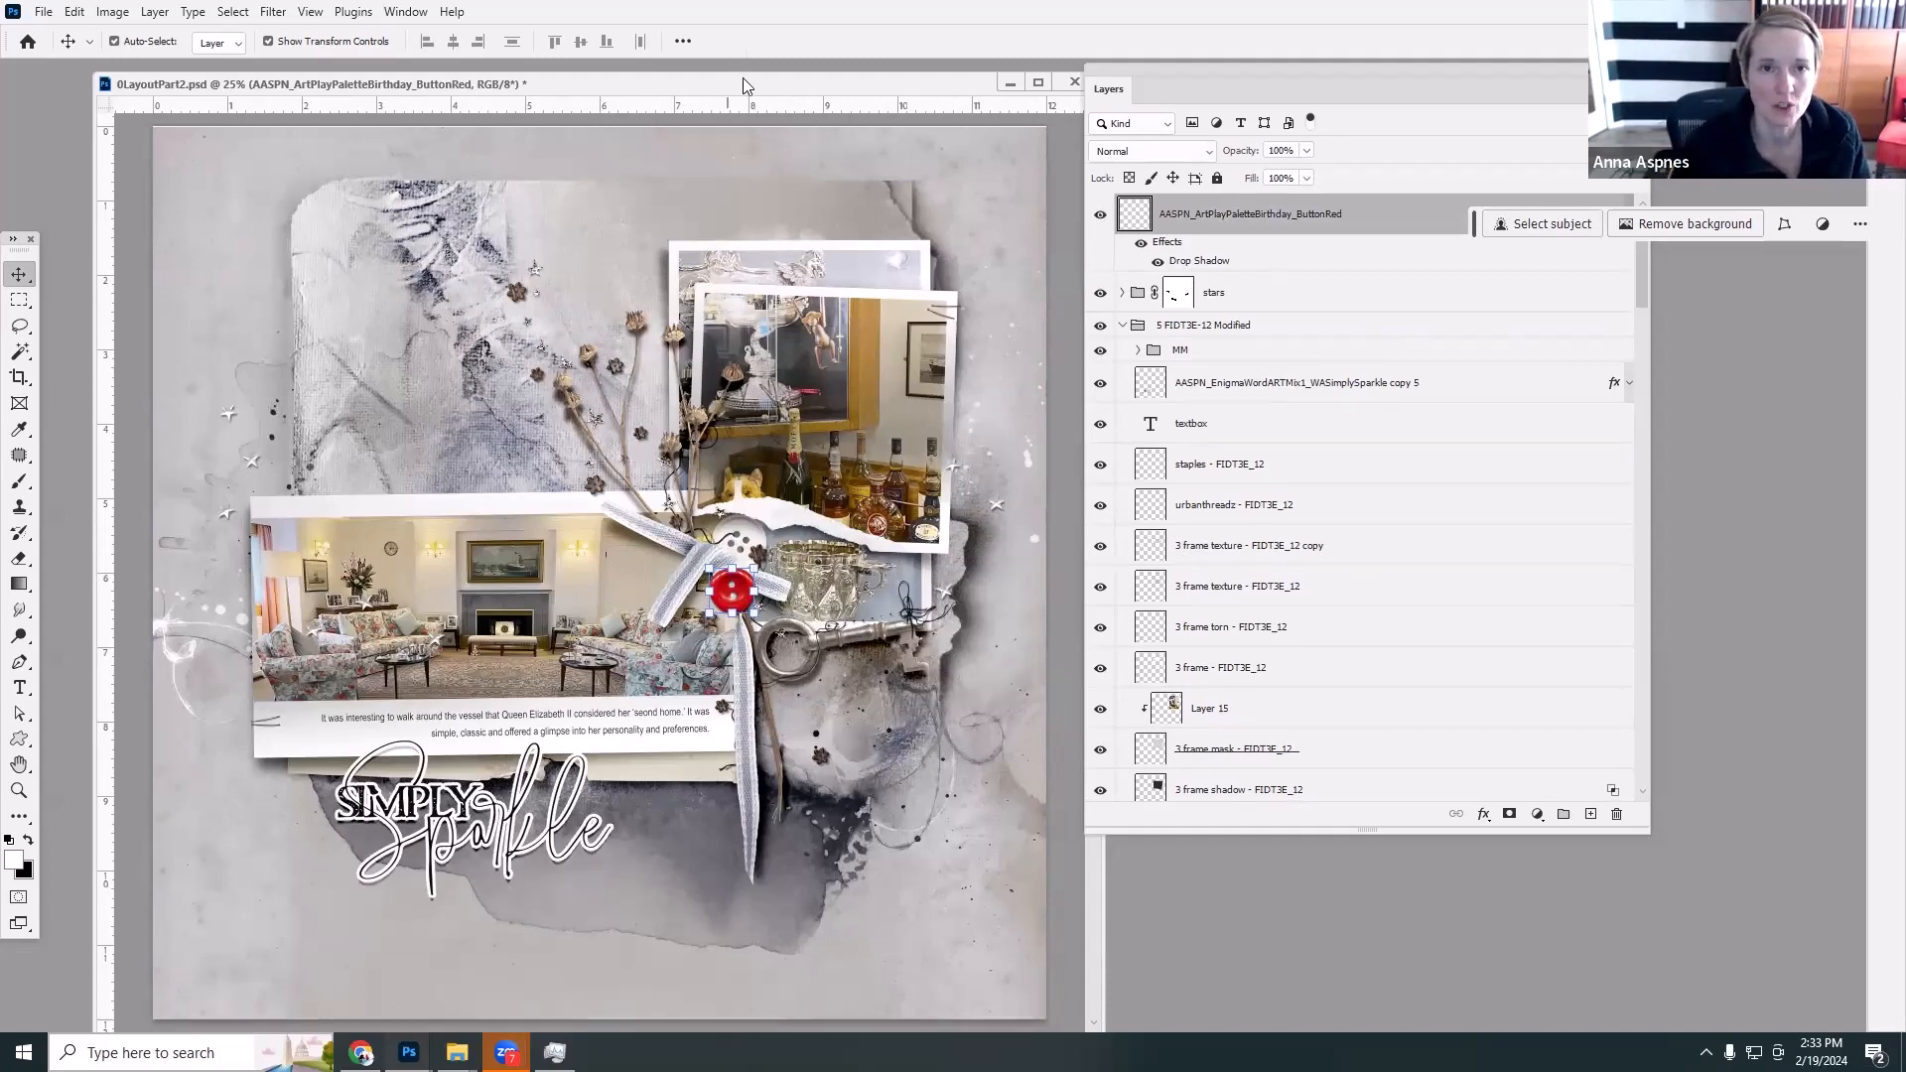
Minimise the finished layout document and create a new blank document 24 inches wide and 12 inches high.
left_click_drag(1008, 85, 722, 165)
left_click(722, 162)
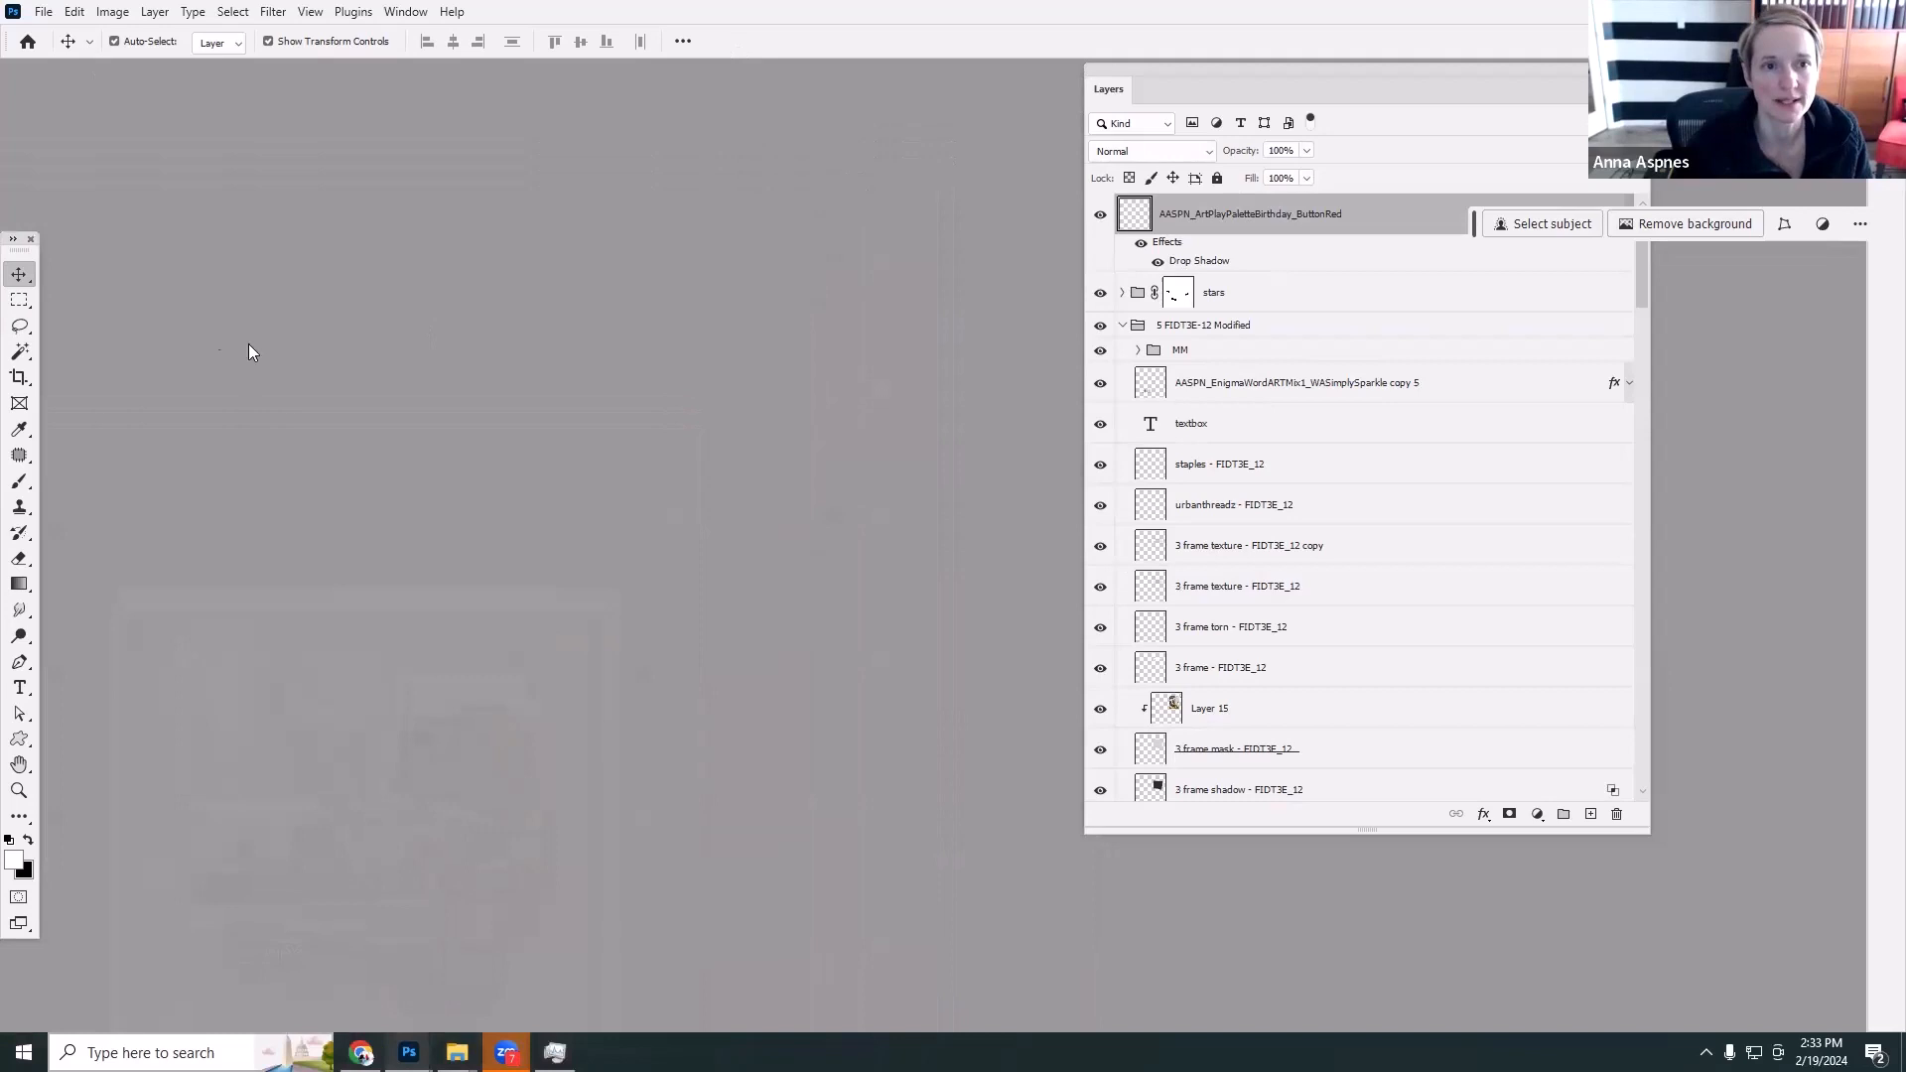
left_click(40, 12)
left_click(60, 33)
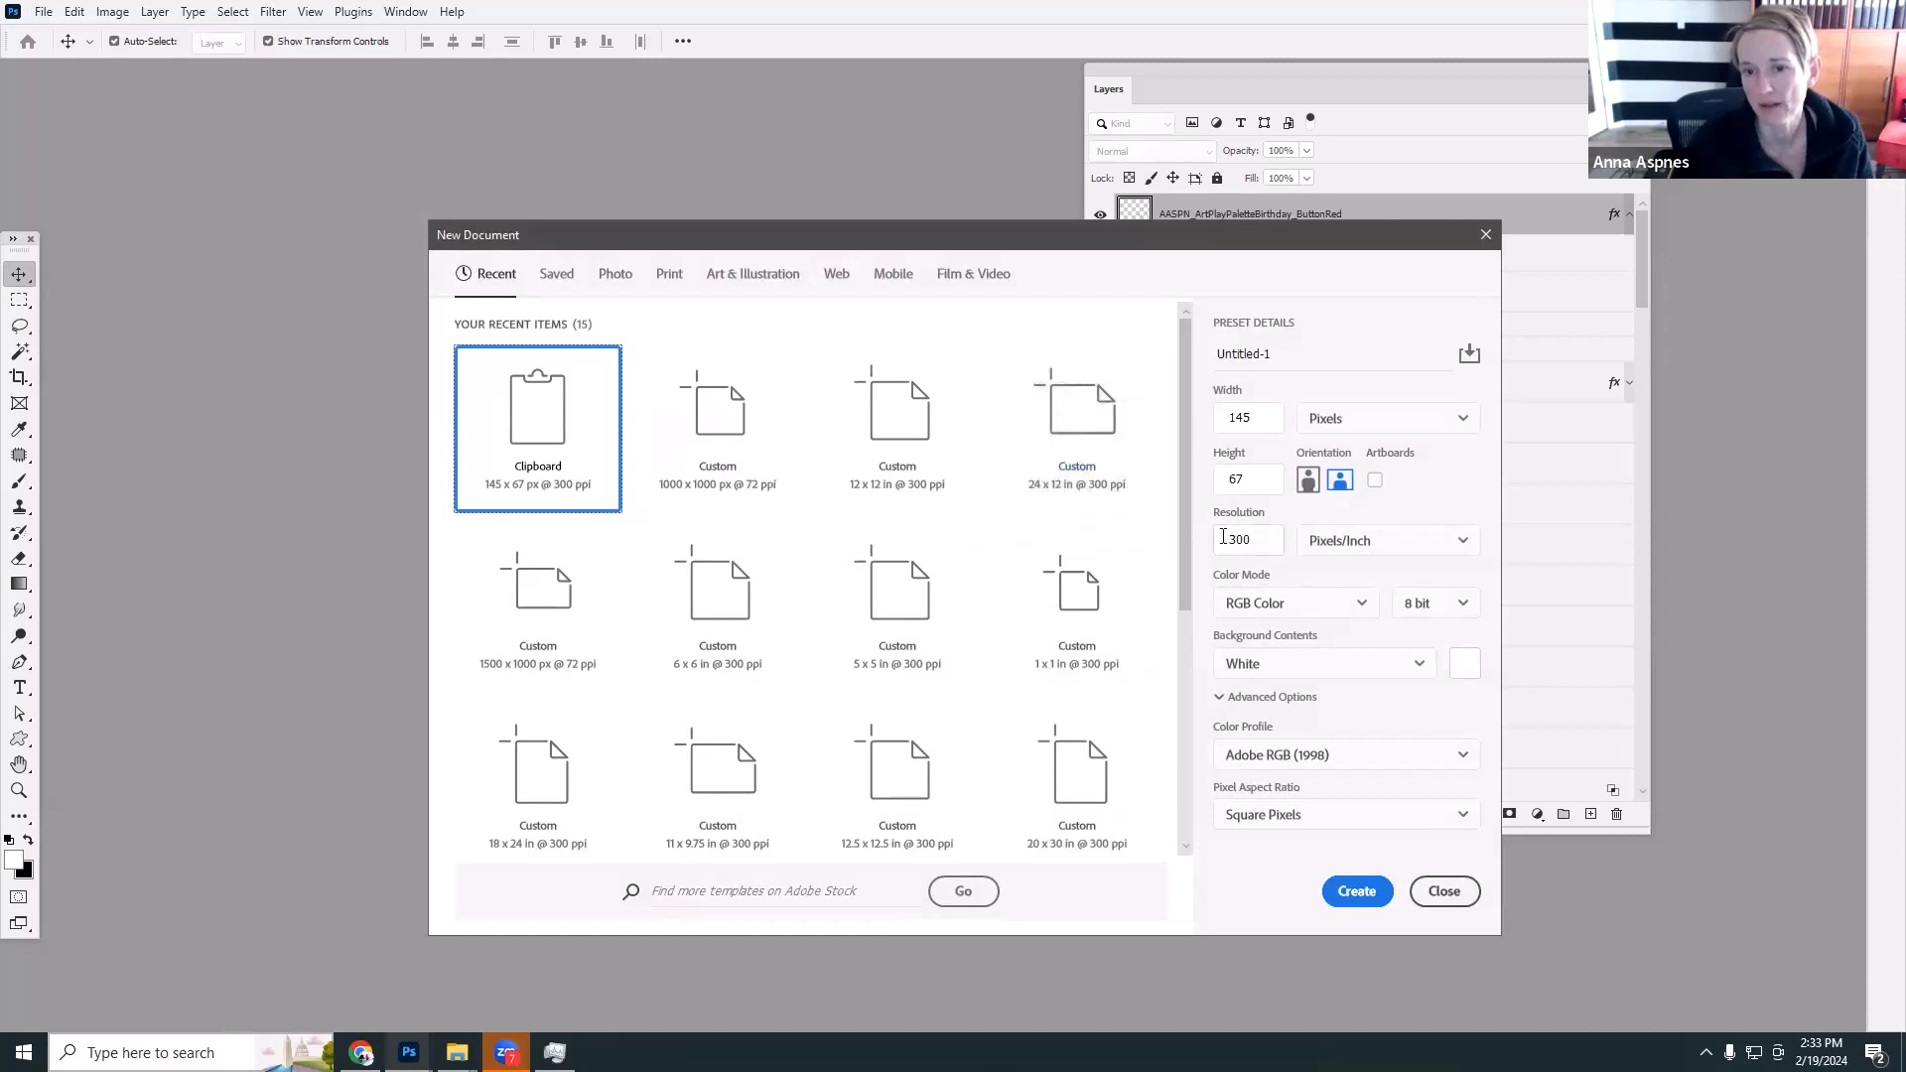
left_click(1462, 421)
left_click(1331, 481)
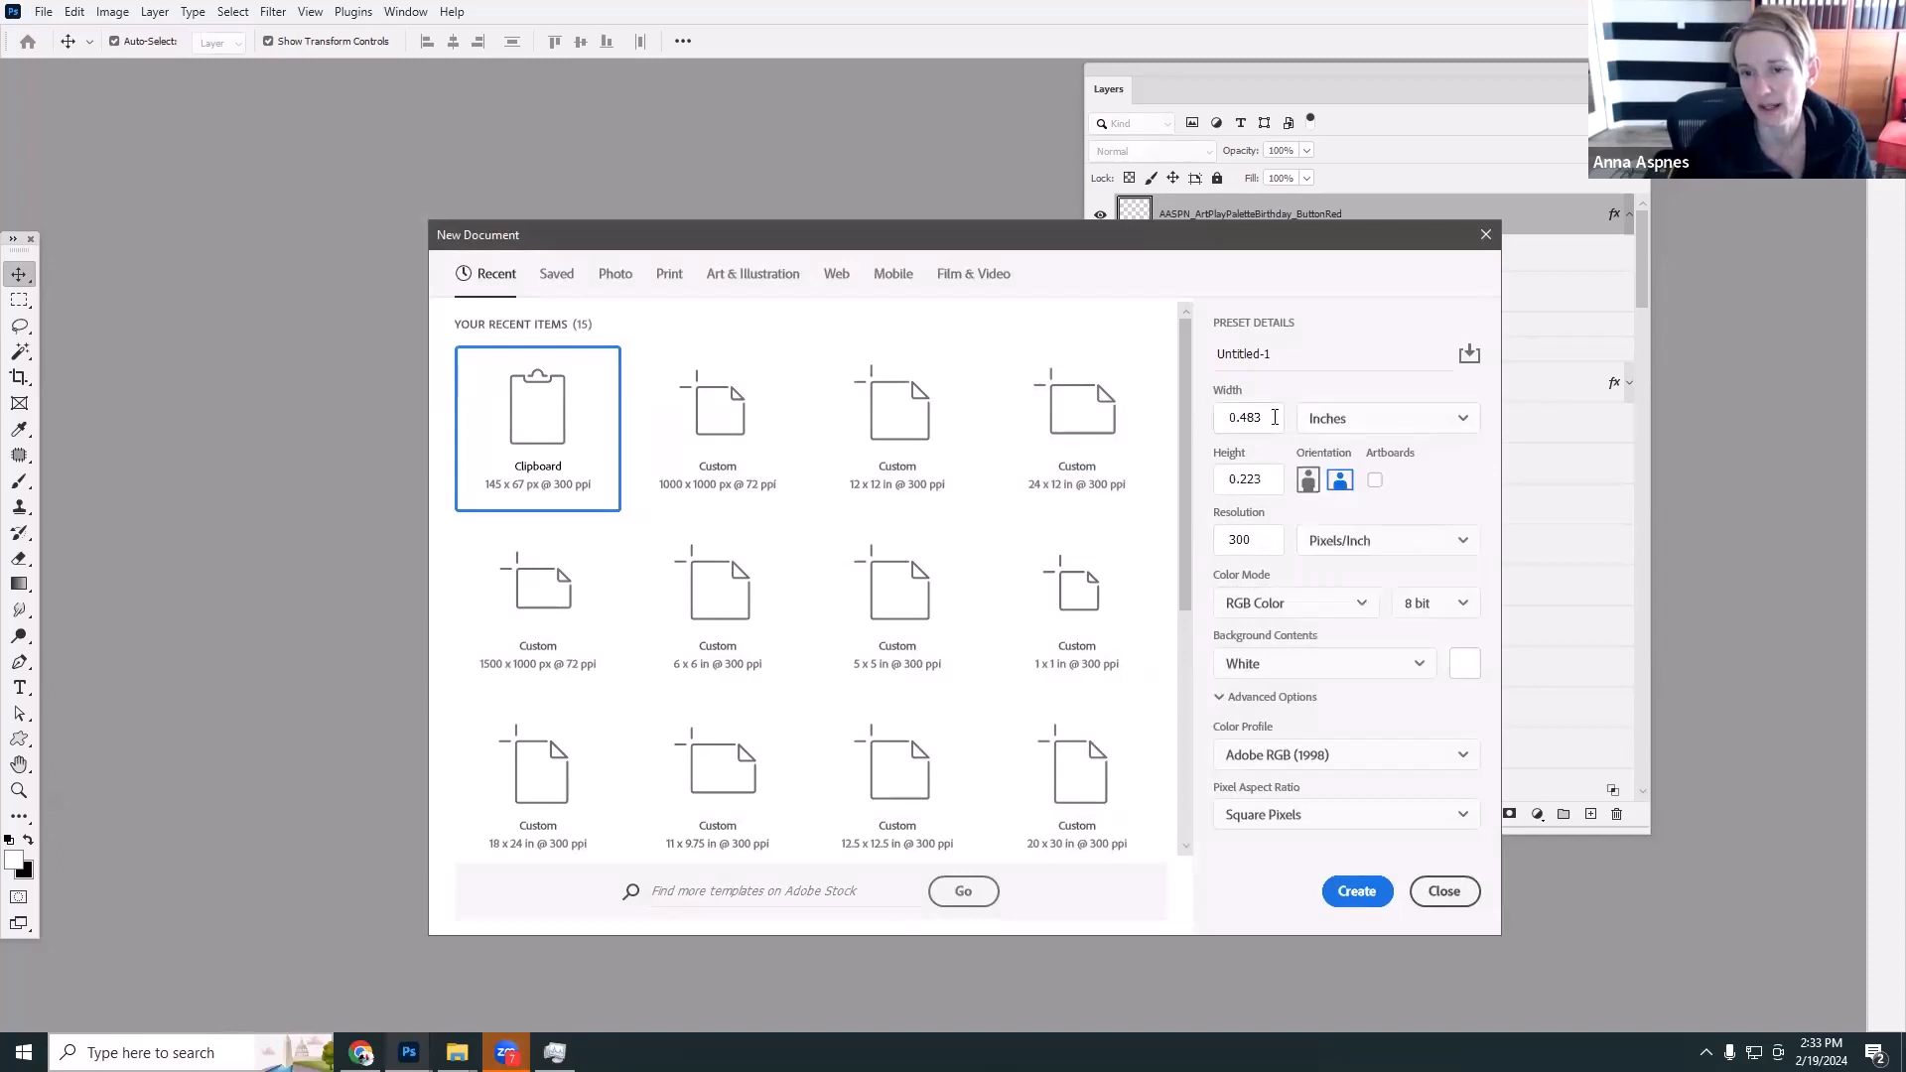
double_click(1231, 417)
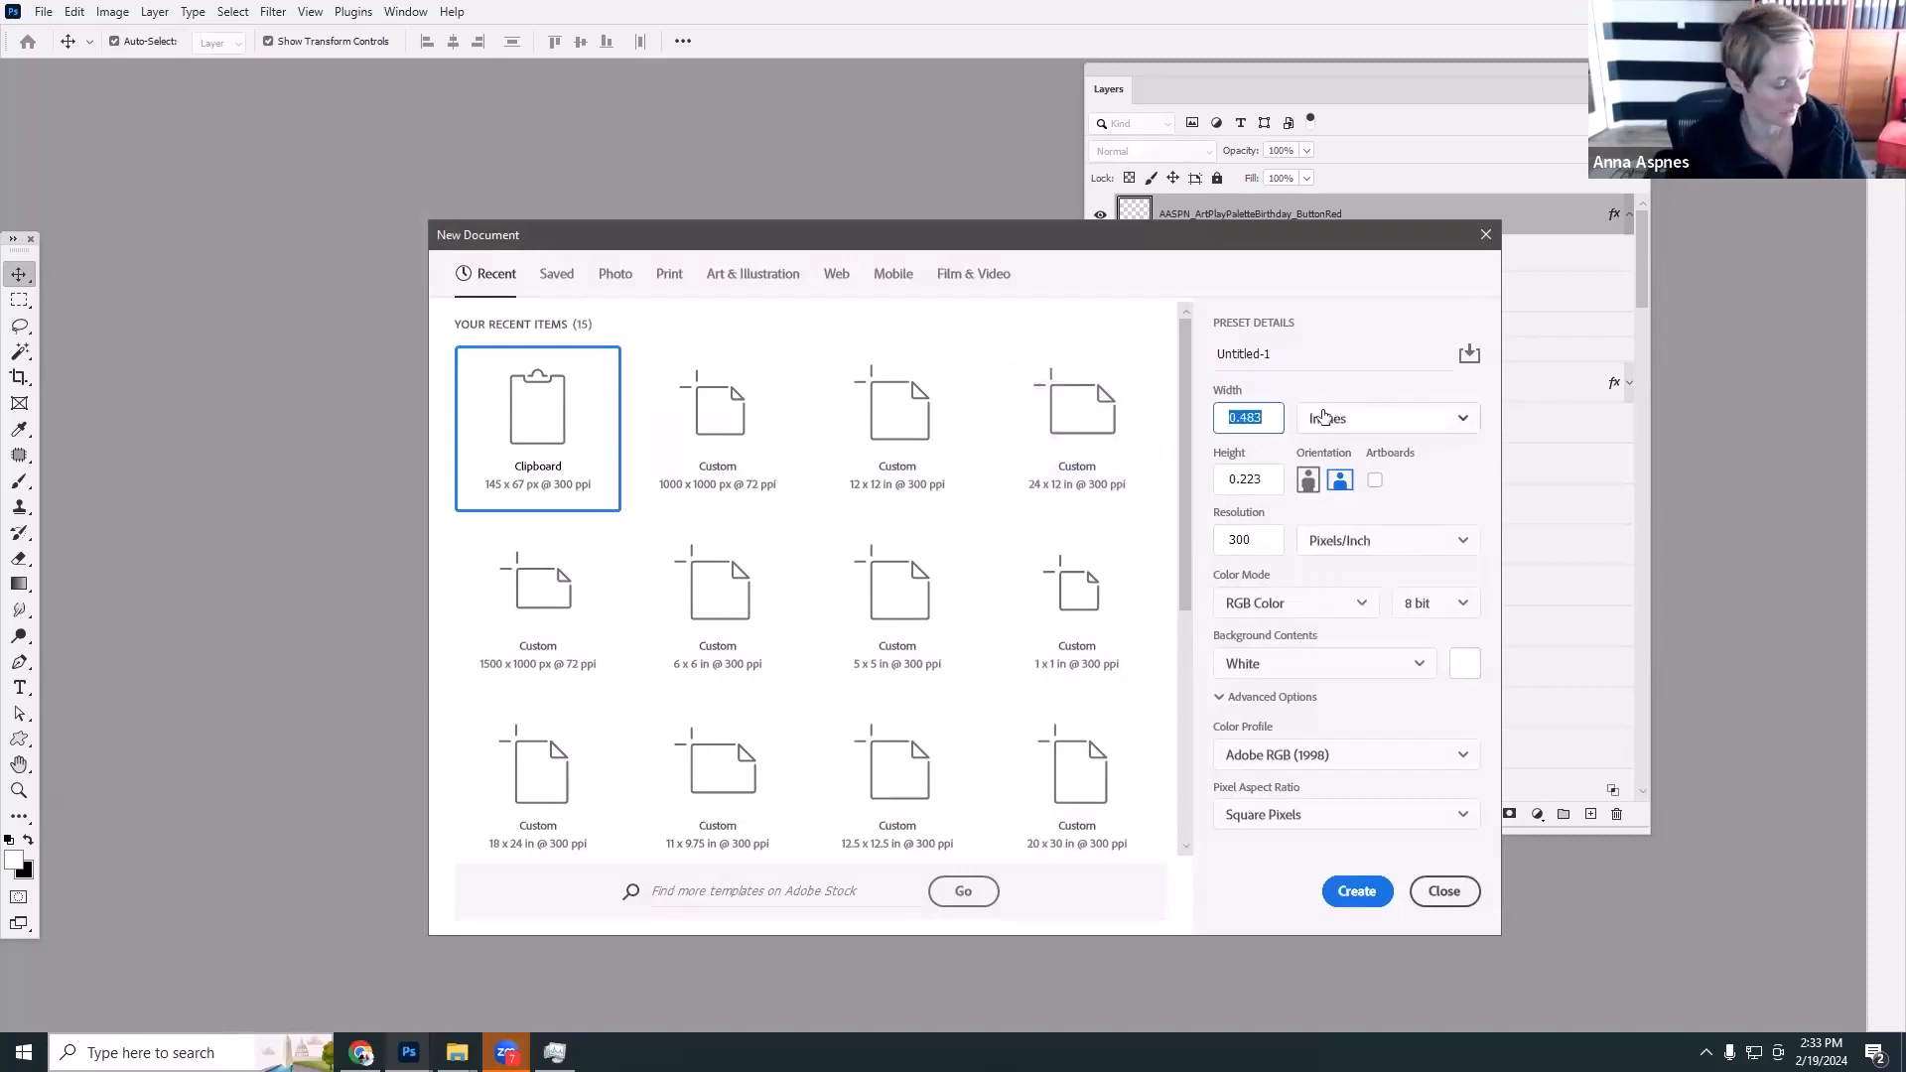
type("24")
left_click(1331, 480)
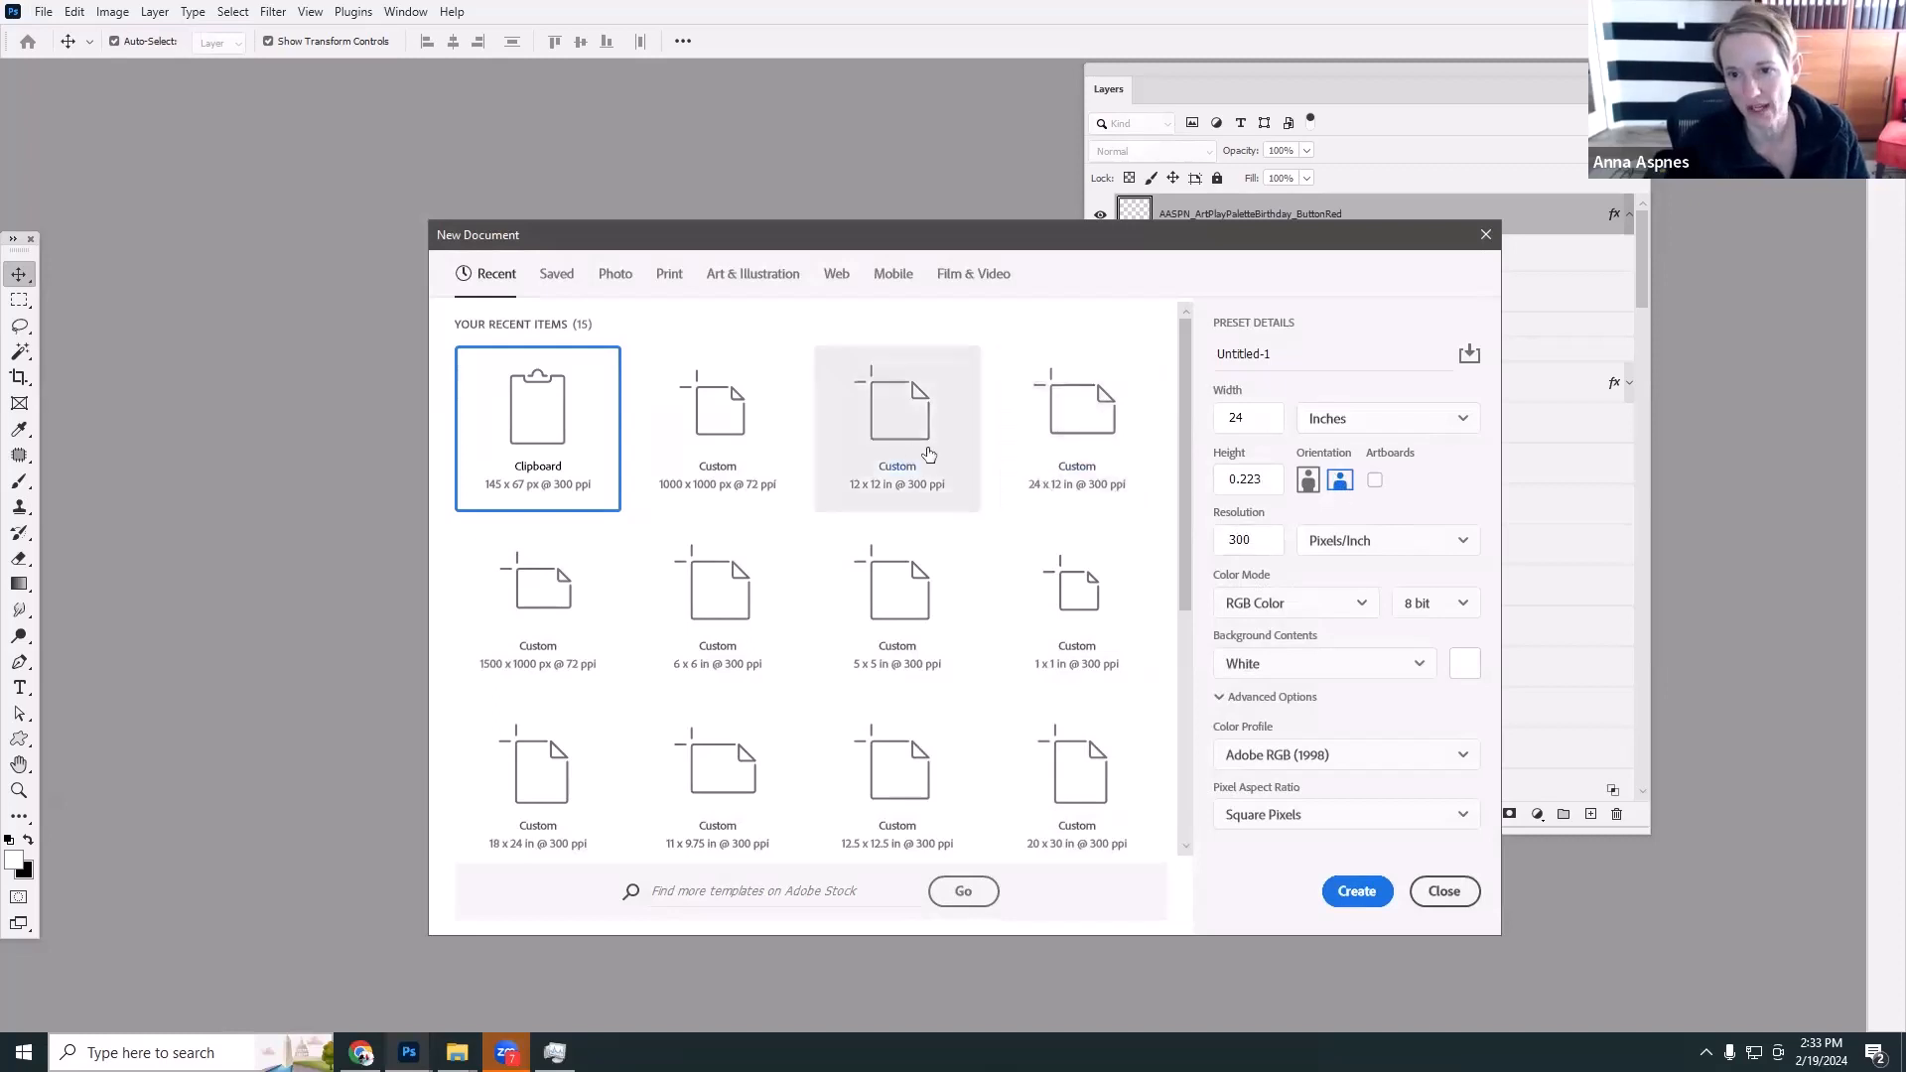
left_click(1236, 480)
type("12")
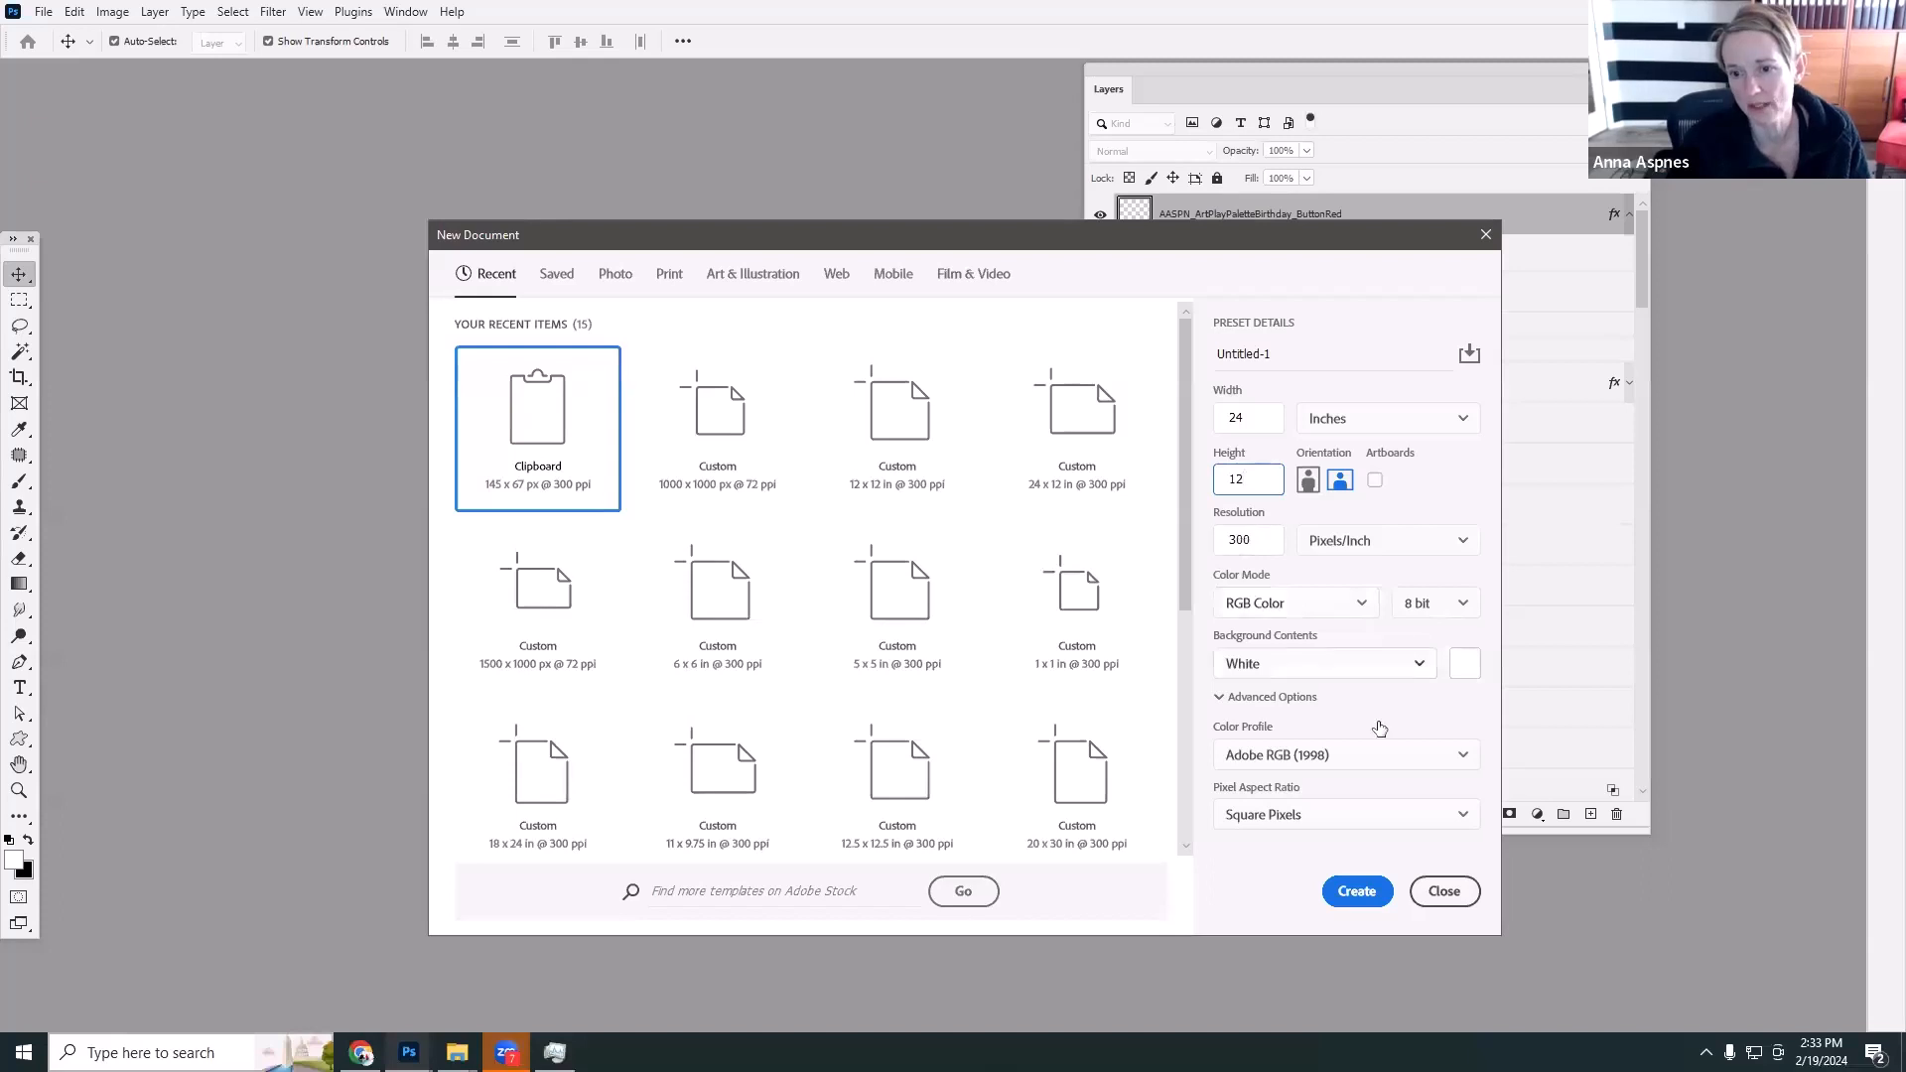
left_click(1354, 892)
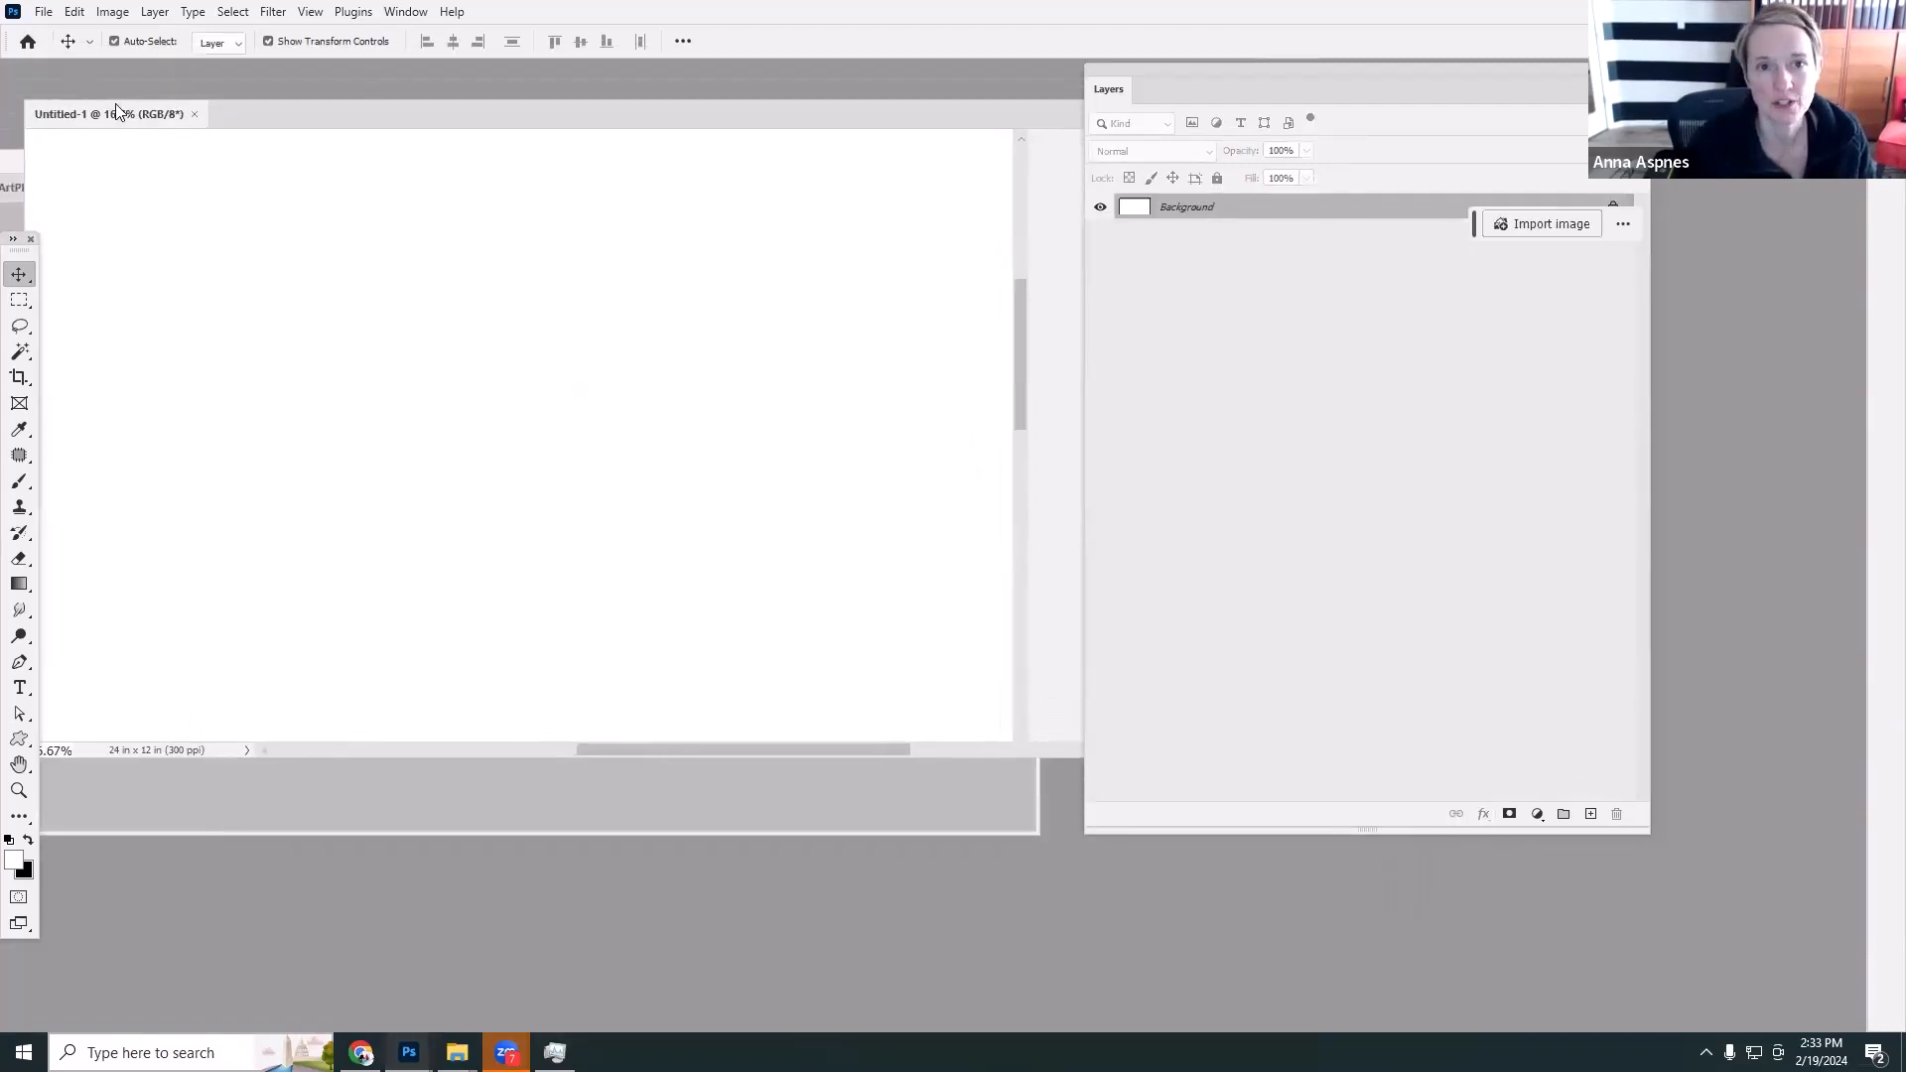
Float the new blank document in its own window and move the Layers panel clear of it.
left_click_drag(1578, 71, 1630, 336)
left_click_drag(761, 96, 907, 144)
left_click(58, 238)
left_click_drag(415, 80, 814, 248)
left_click(951, 245)
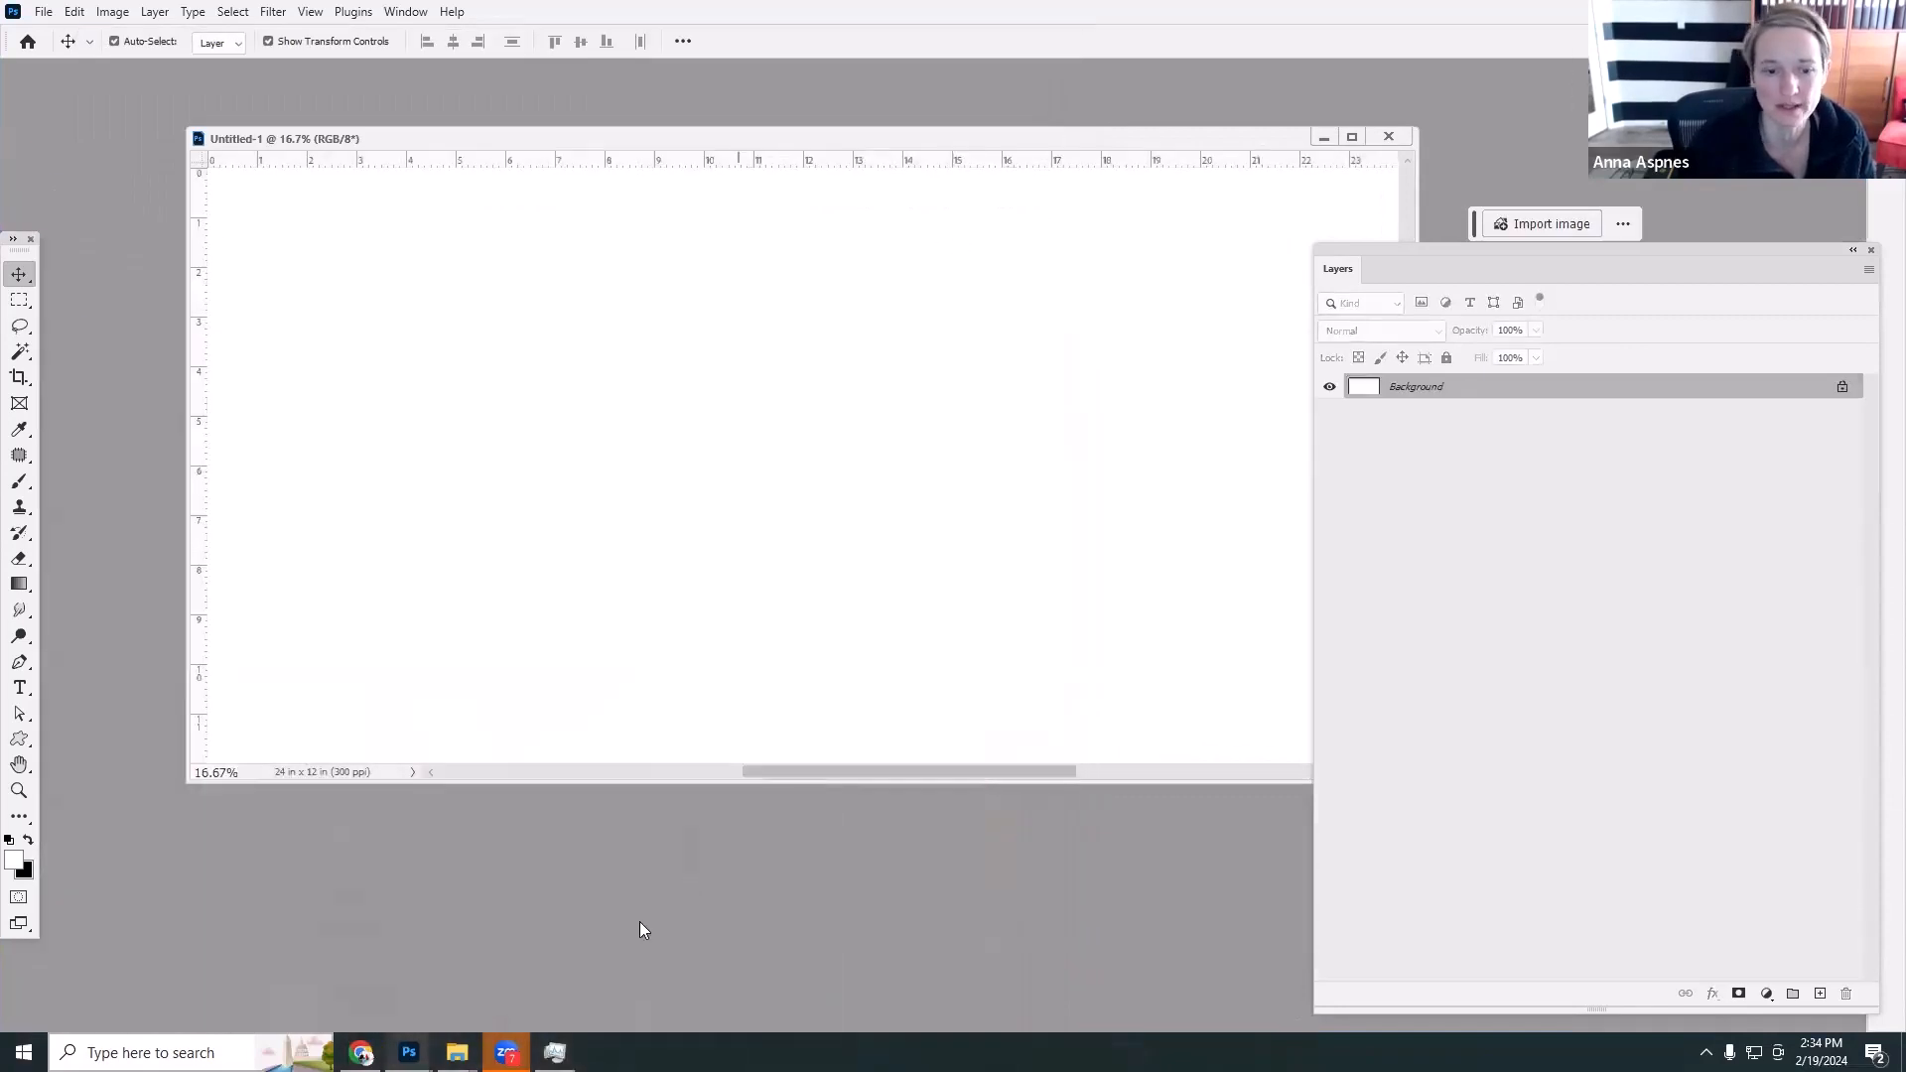
Switch to File Explorer, open AASPN_FotoInspiredTemplatePack3E_1.psd from the Enigma FIDT 3E folder in Photoshop, and float it in its own window.
mouse_move(457, 1052)
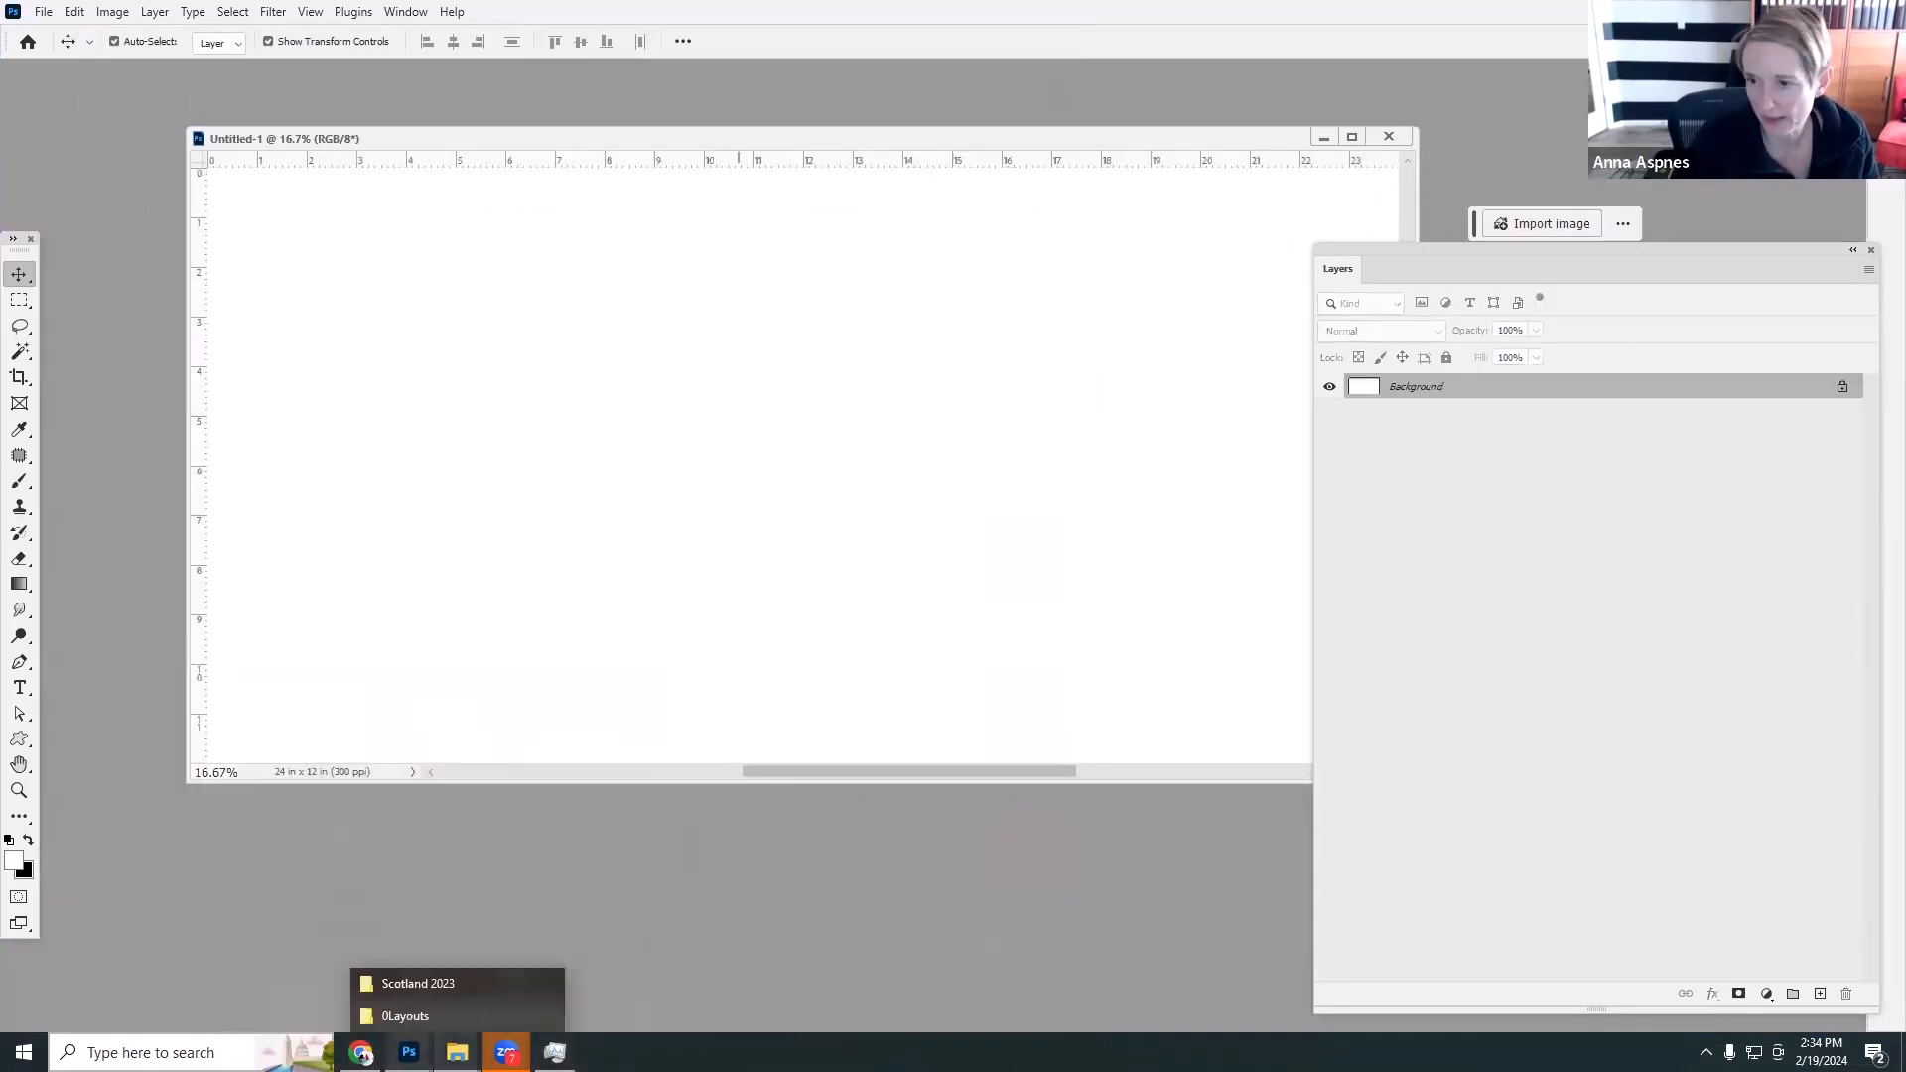
left_click(423, 1009)
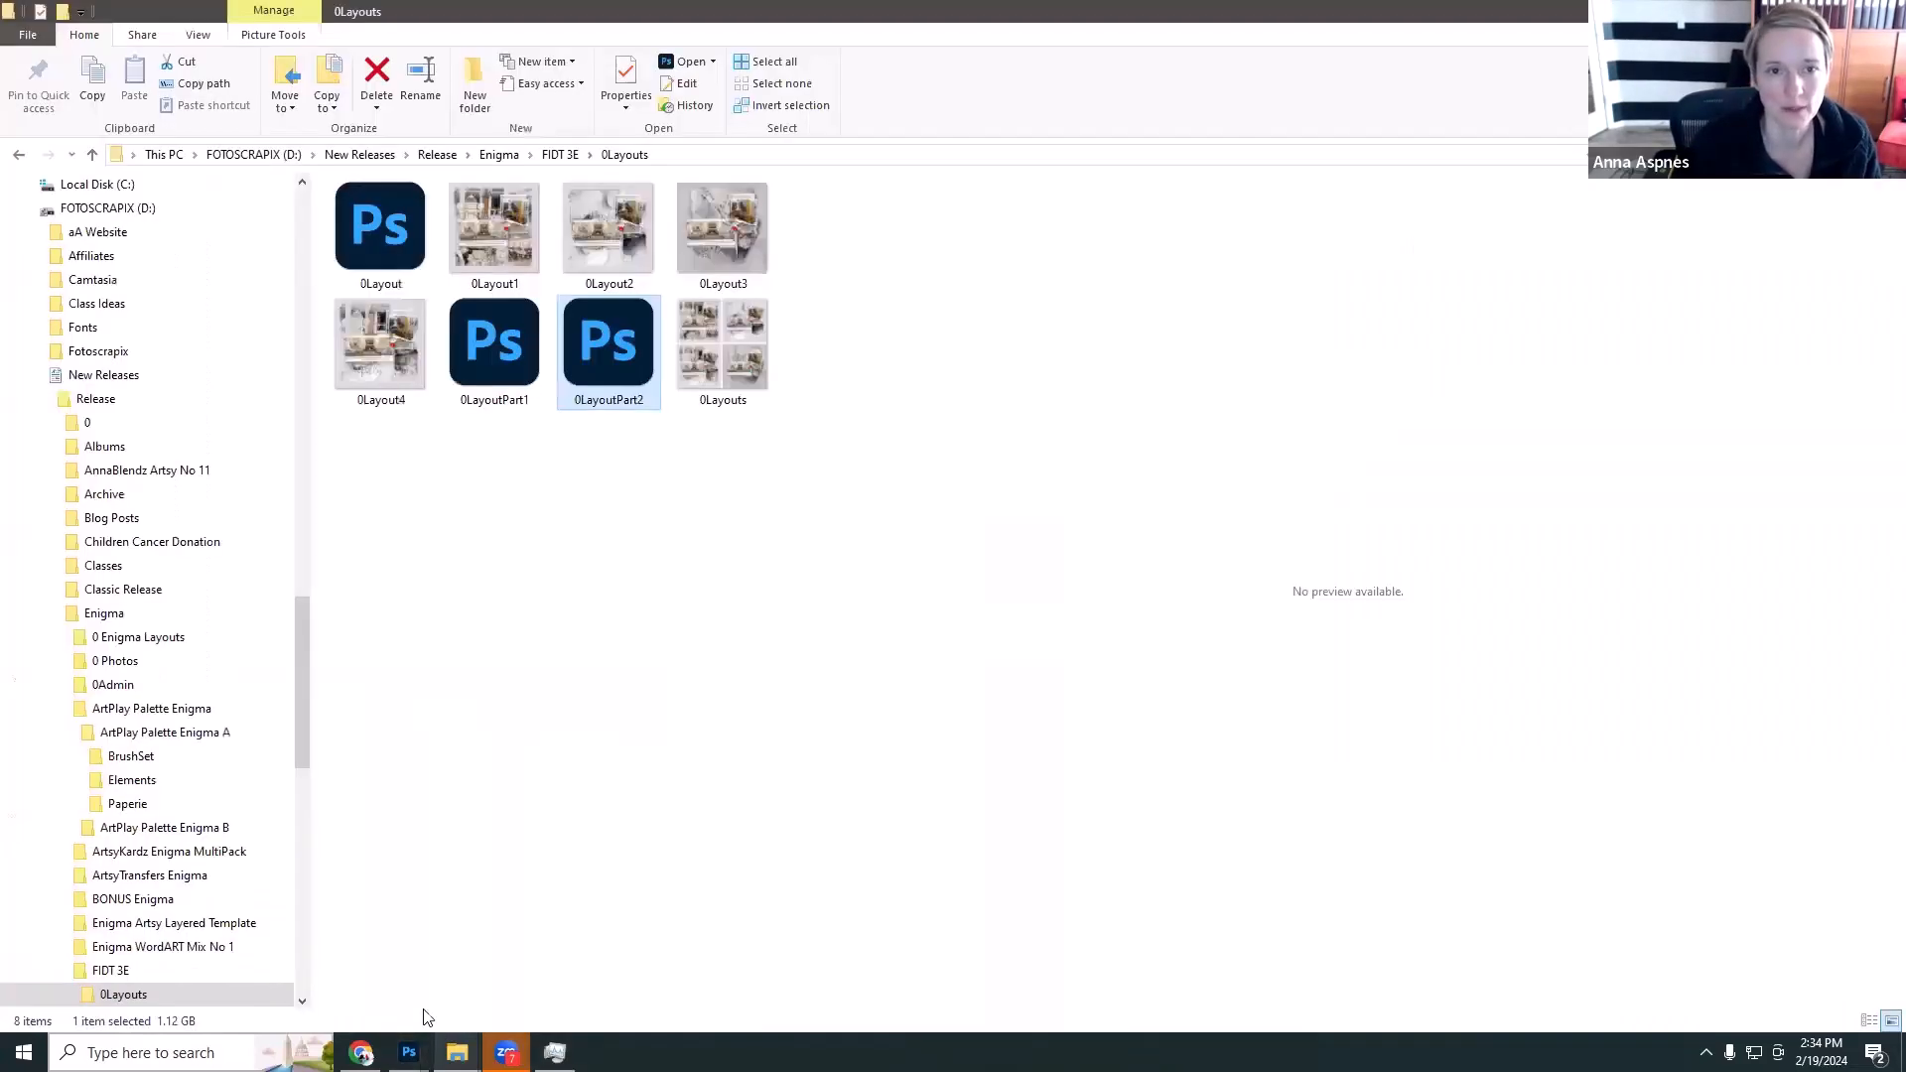
left_click(498, 154)
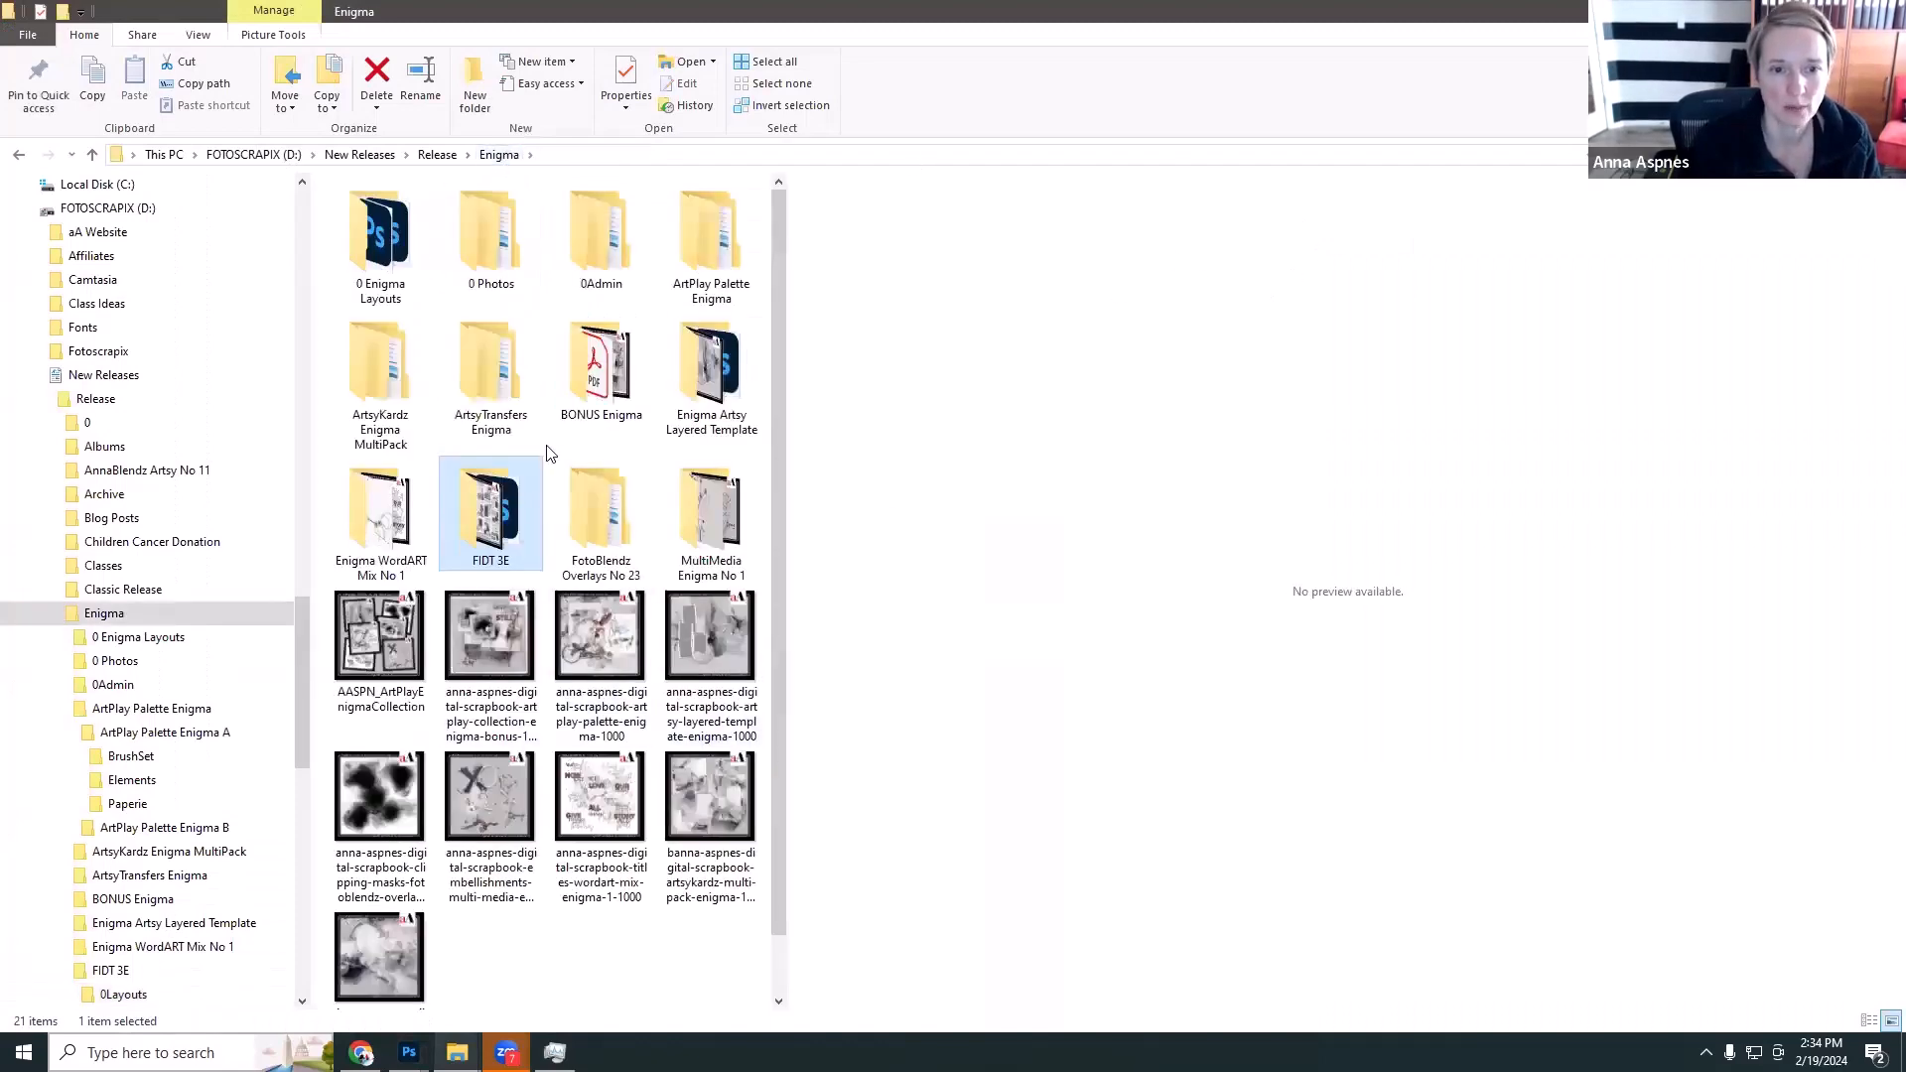
double_click(494, 509)
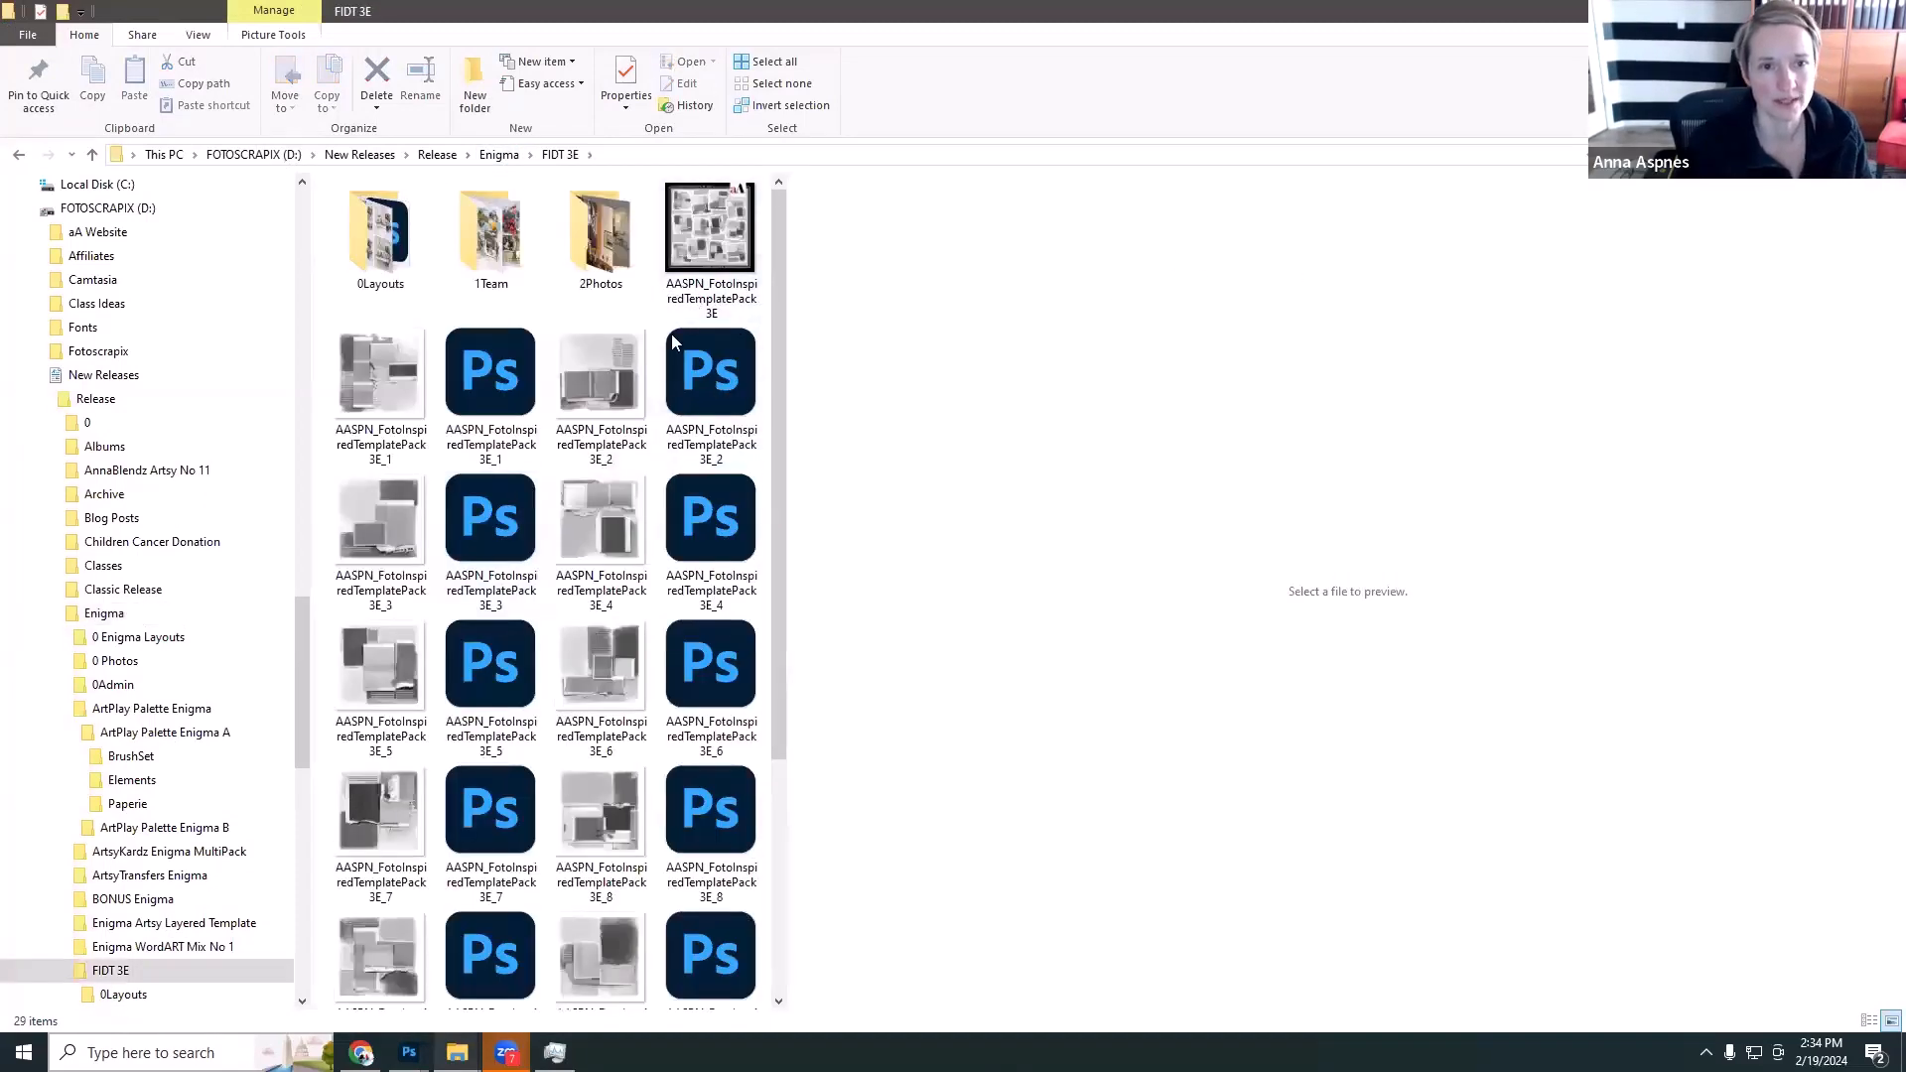
double_click(512, 391)
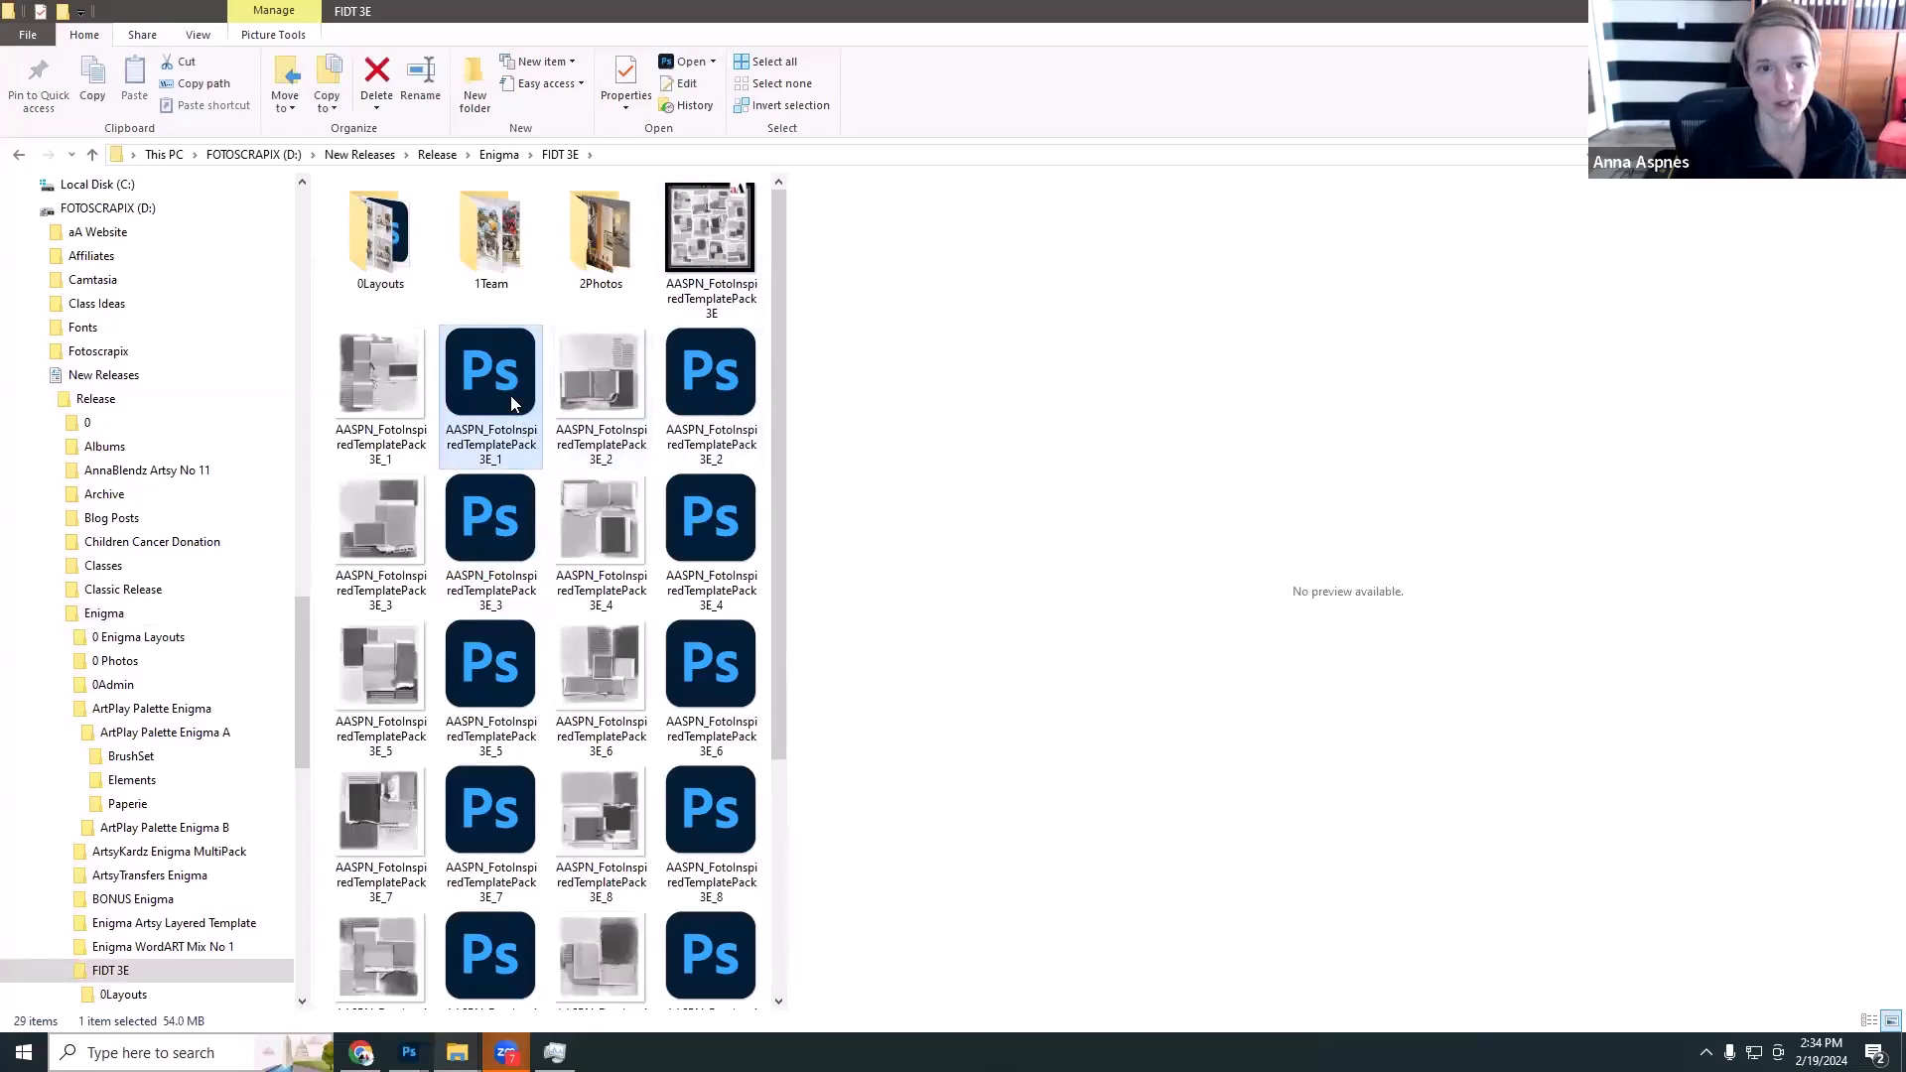
left_click_drag(498, 417, 36, 169)
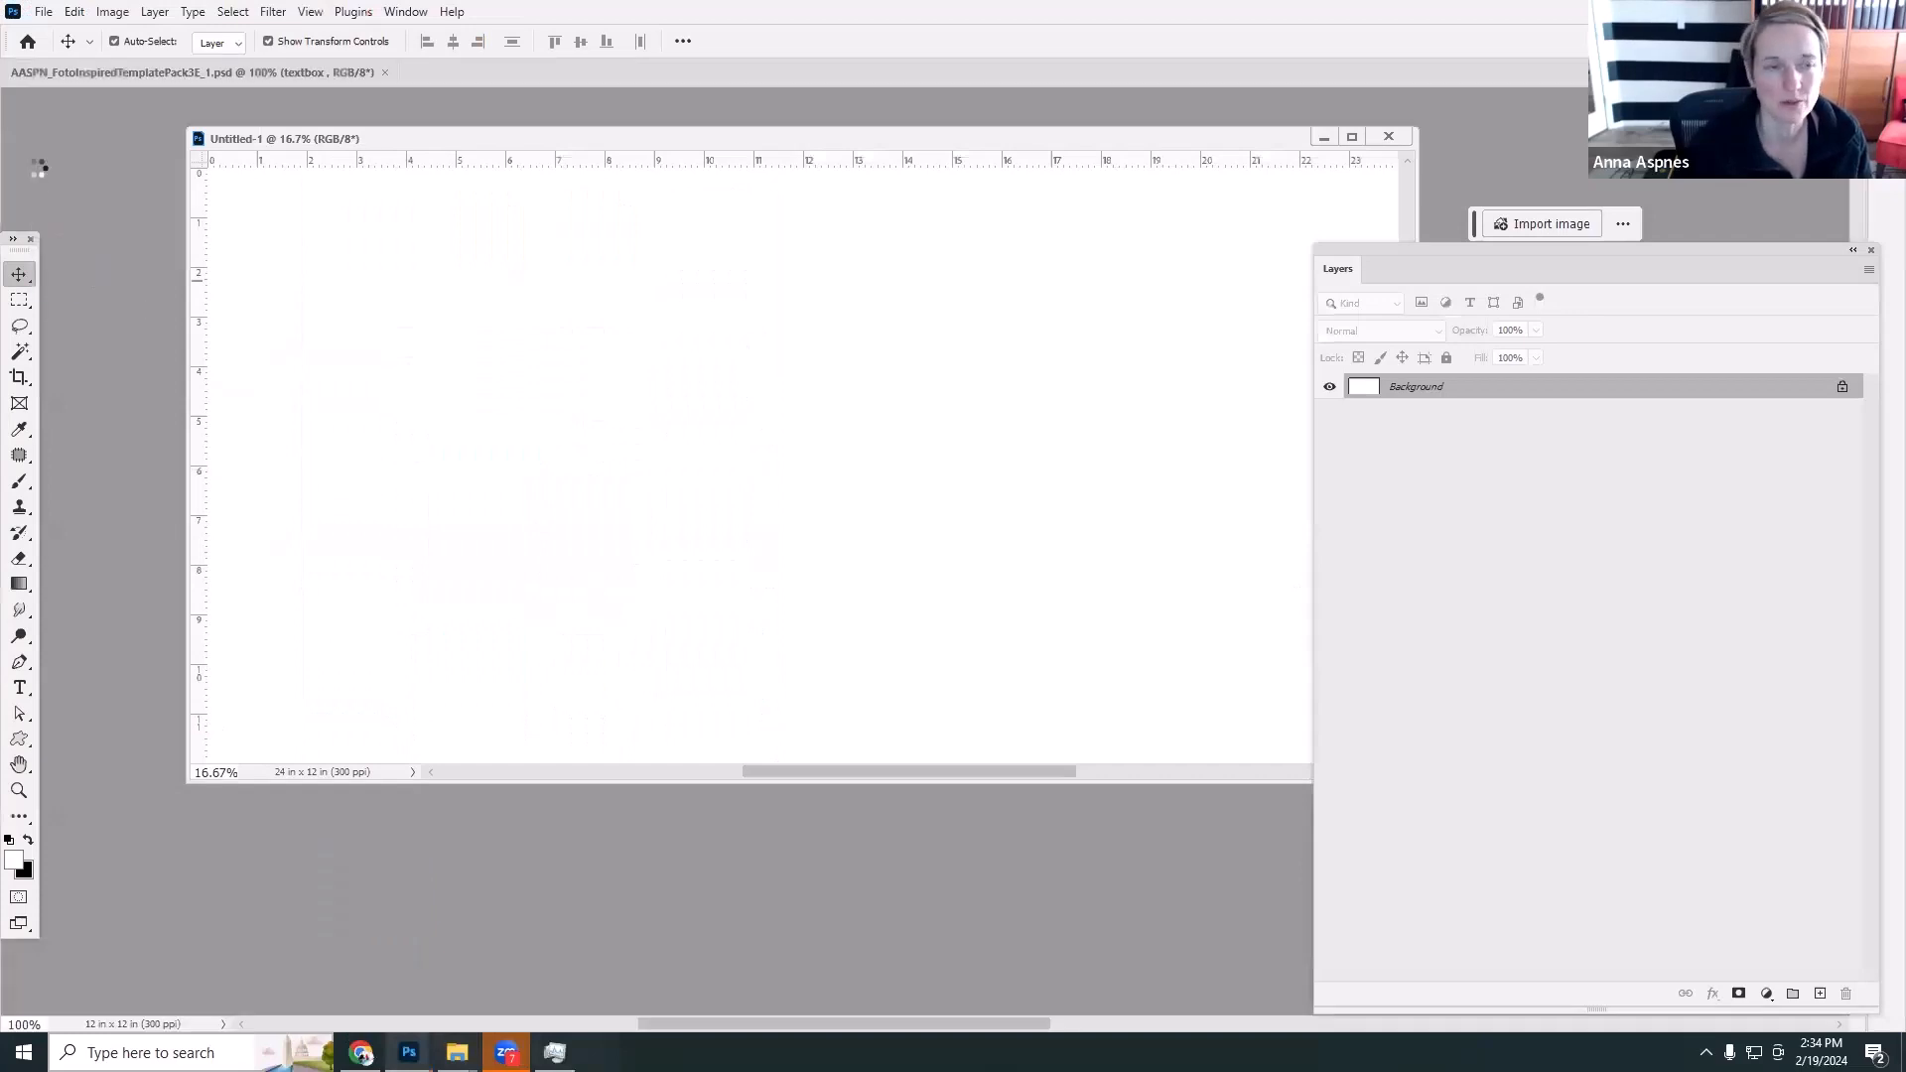
left_click_drag(80, 83, 88, 179)
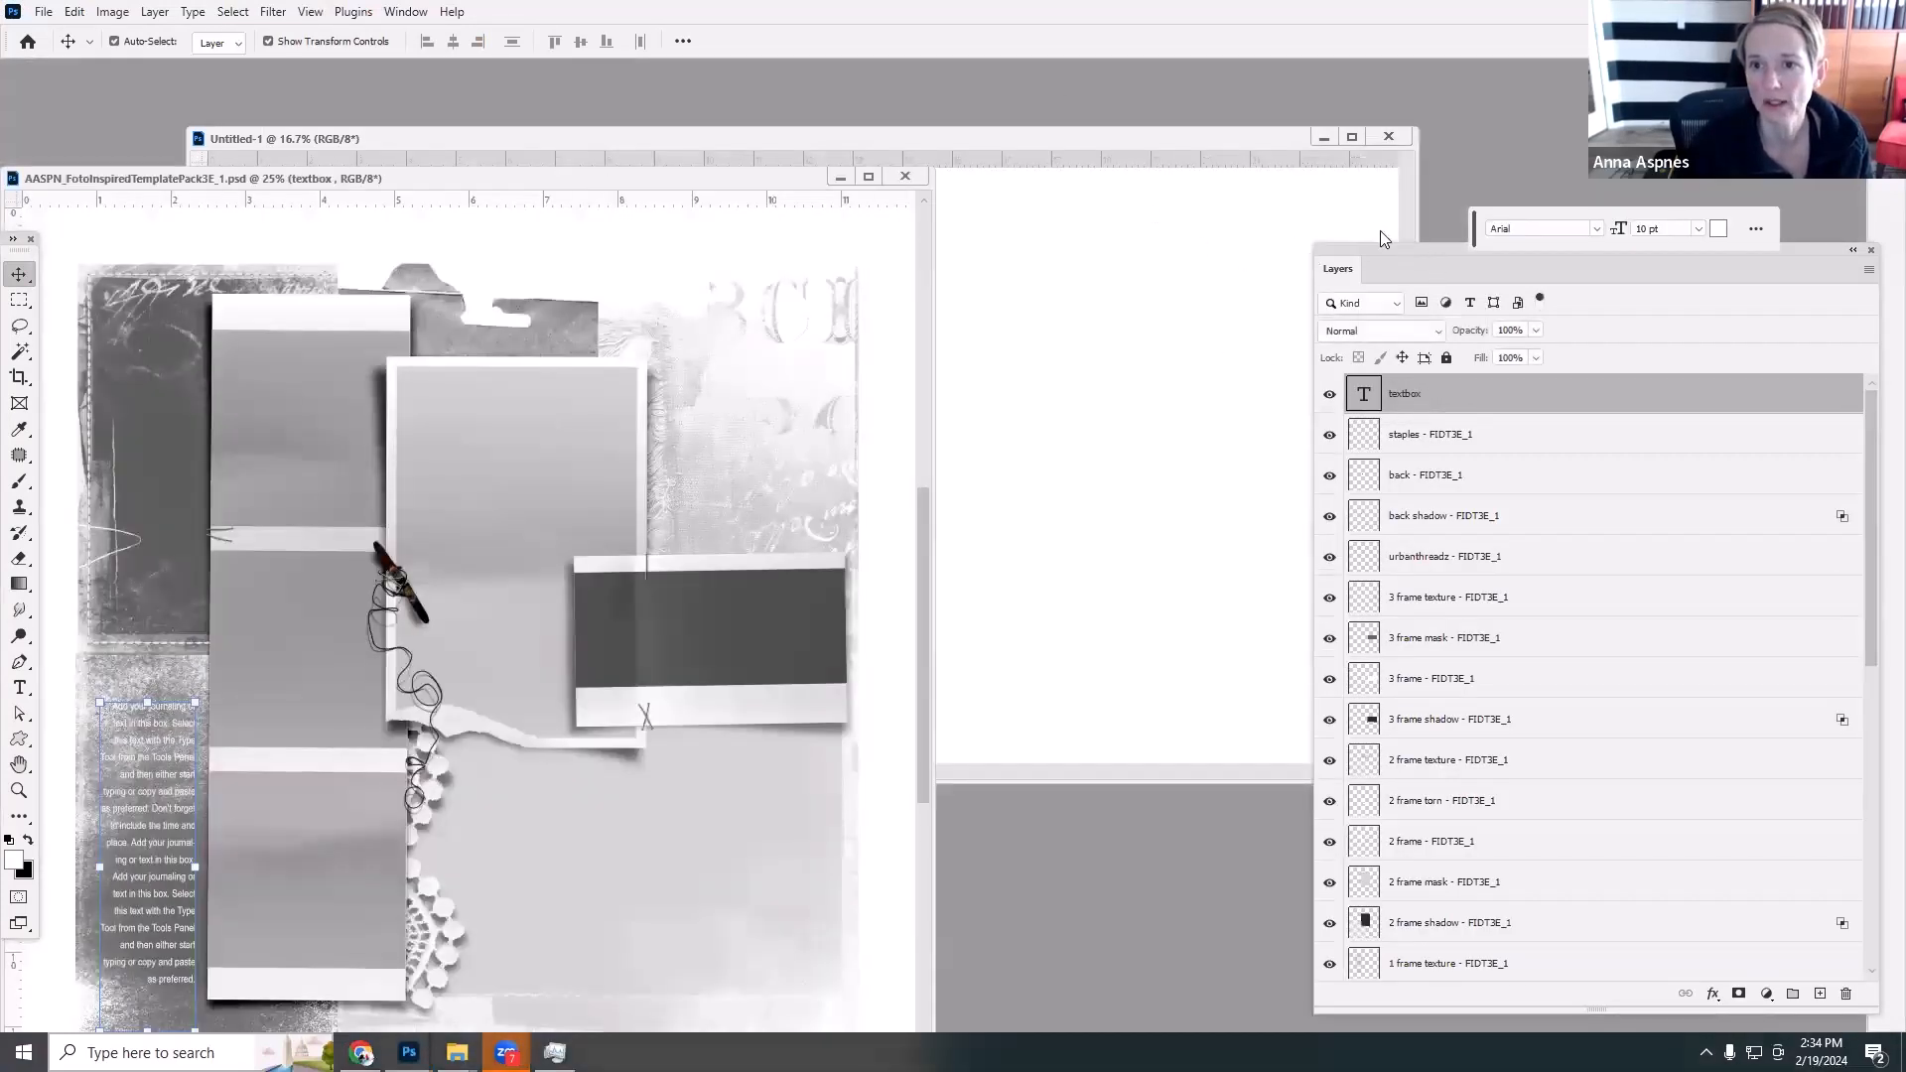
Select every template layer from textbox down to background and copy them all into the left half of the blank 24 x 12 in document.
left_click_drag(1342, 256, 1002, 83)
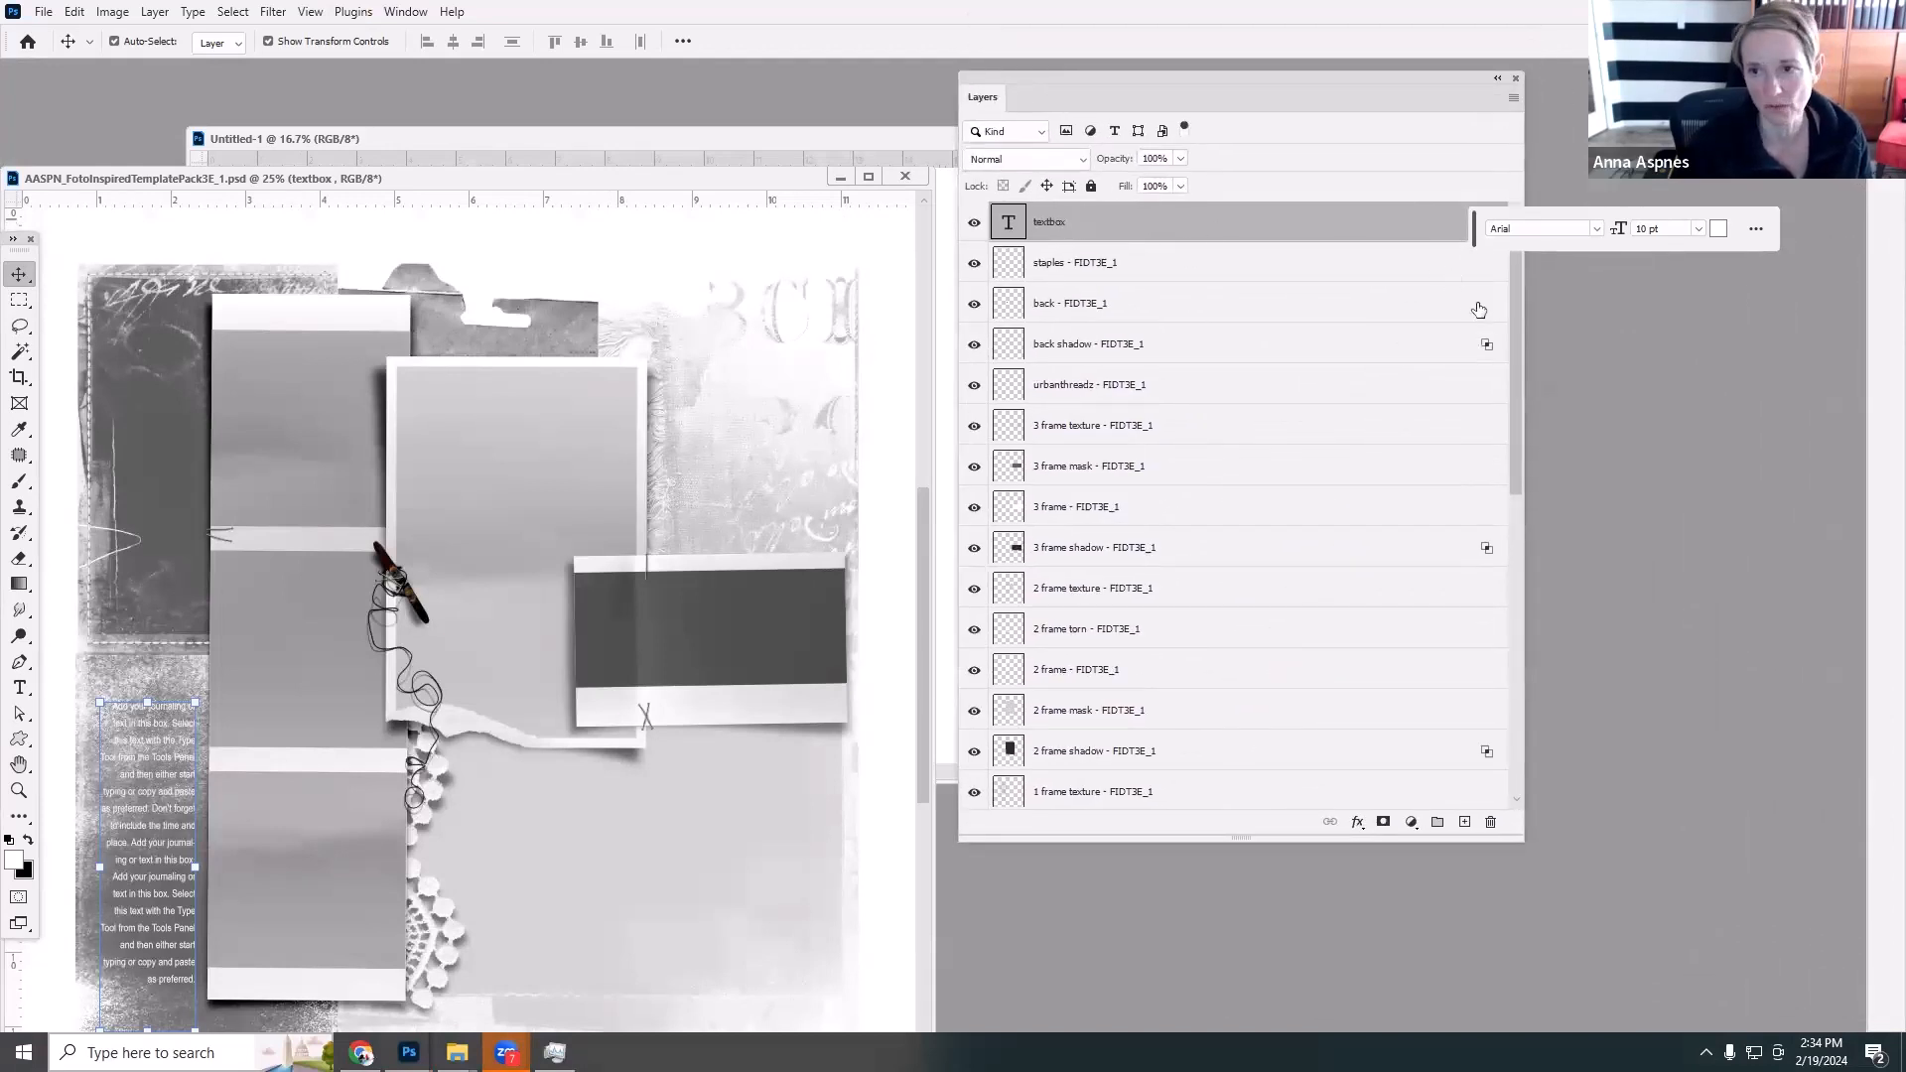
left_click_drag(1515, 298, 1504, 701)
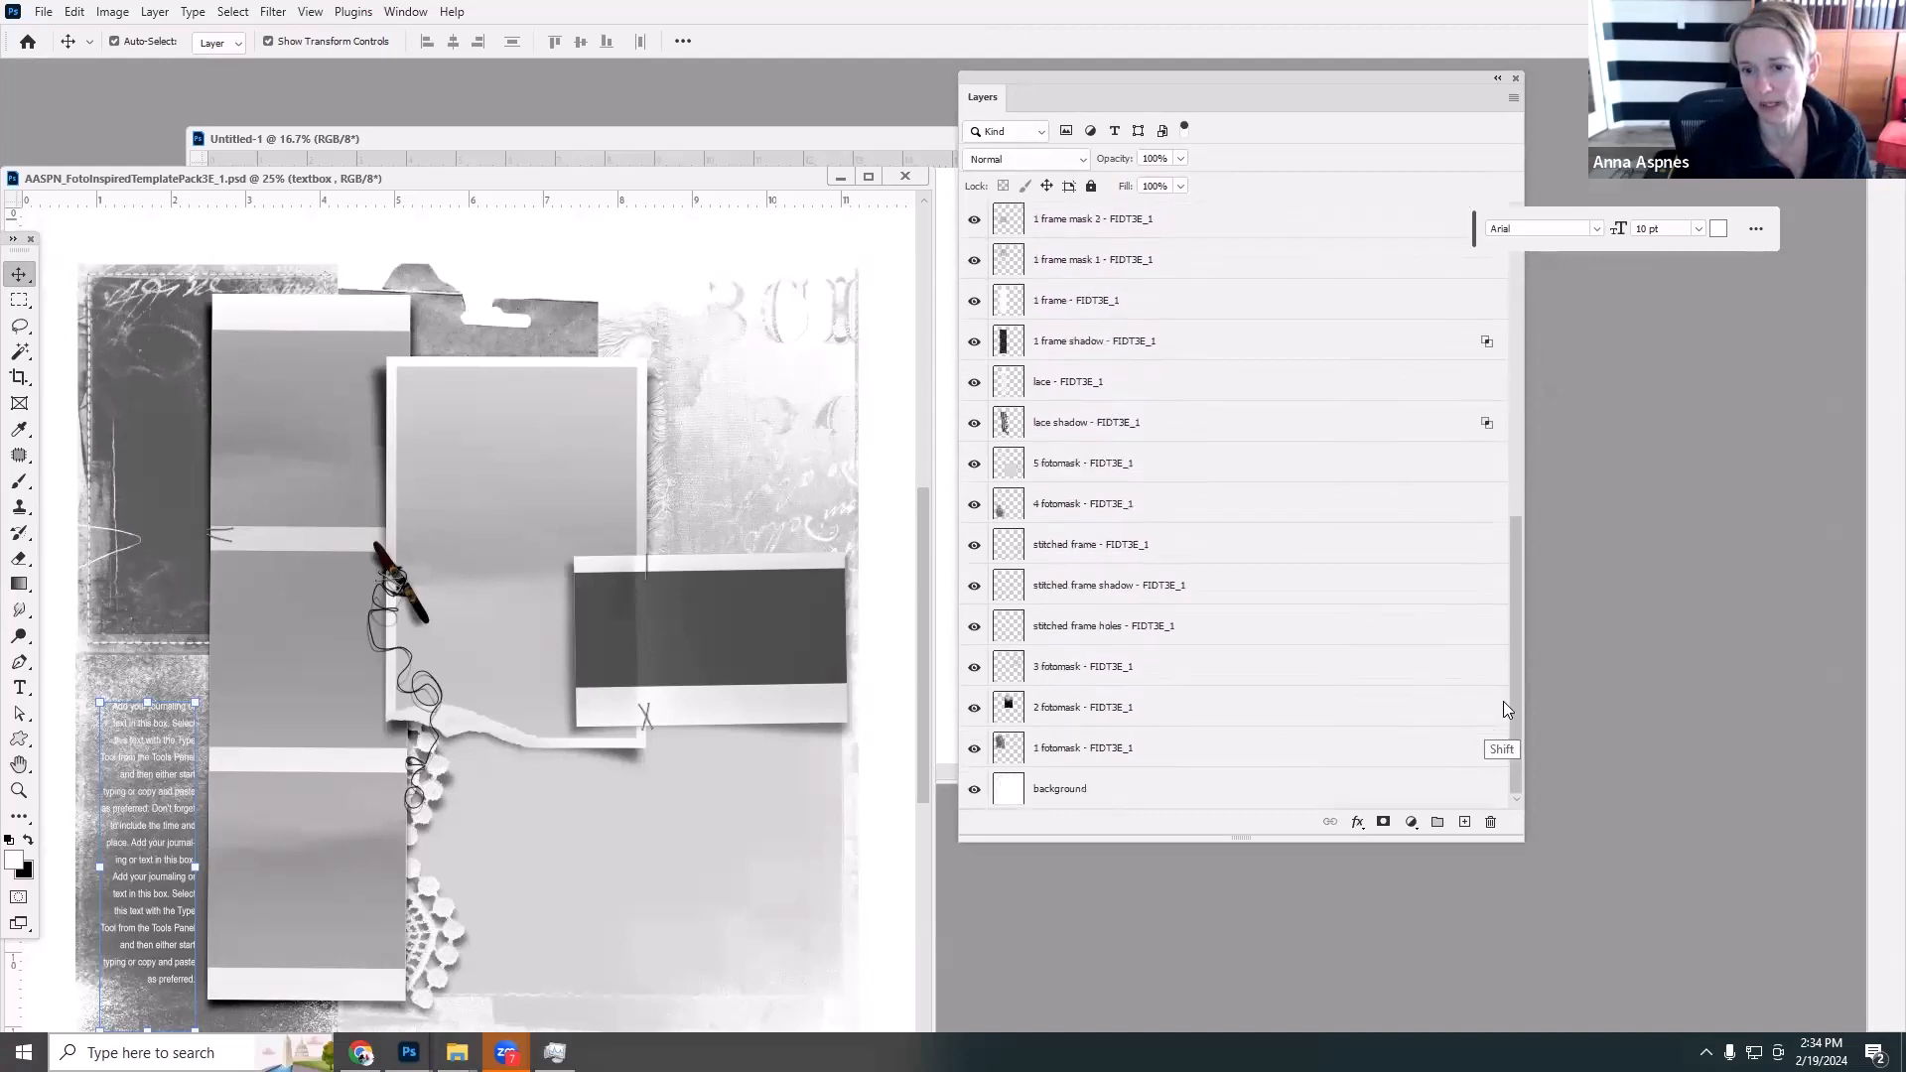
left_click(1068, 792, "shift")
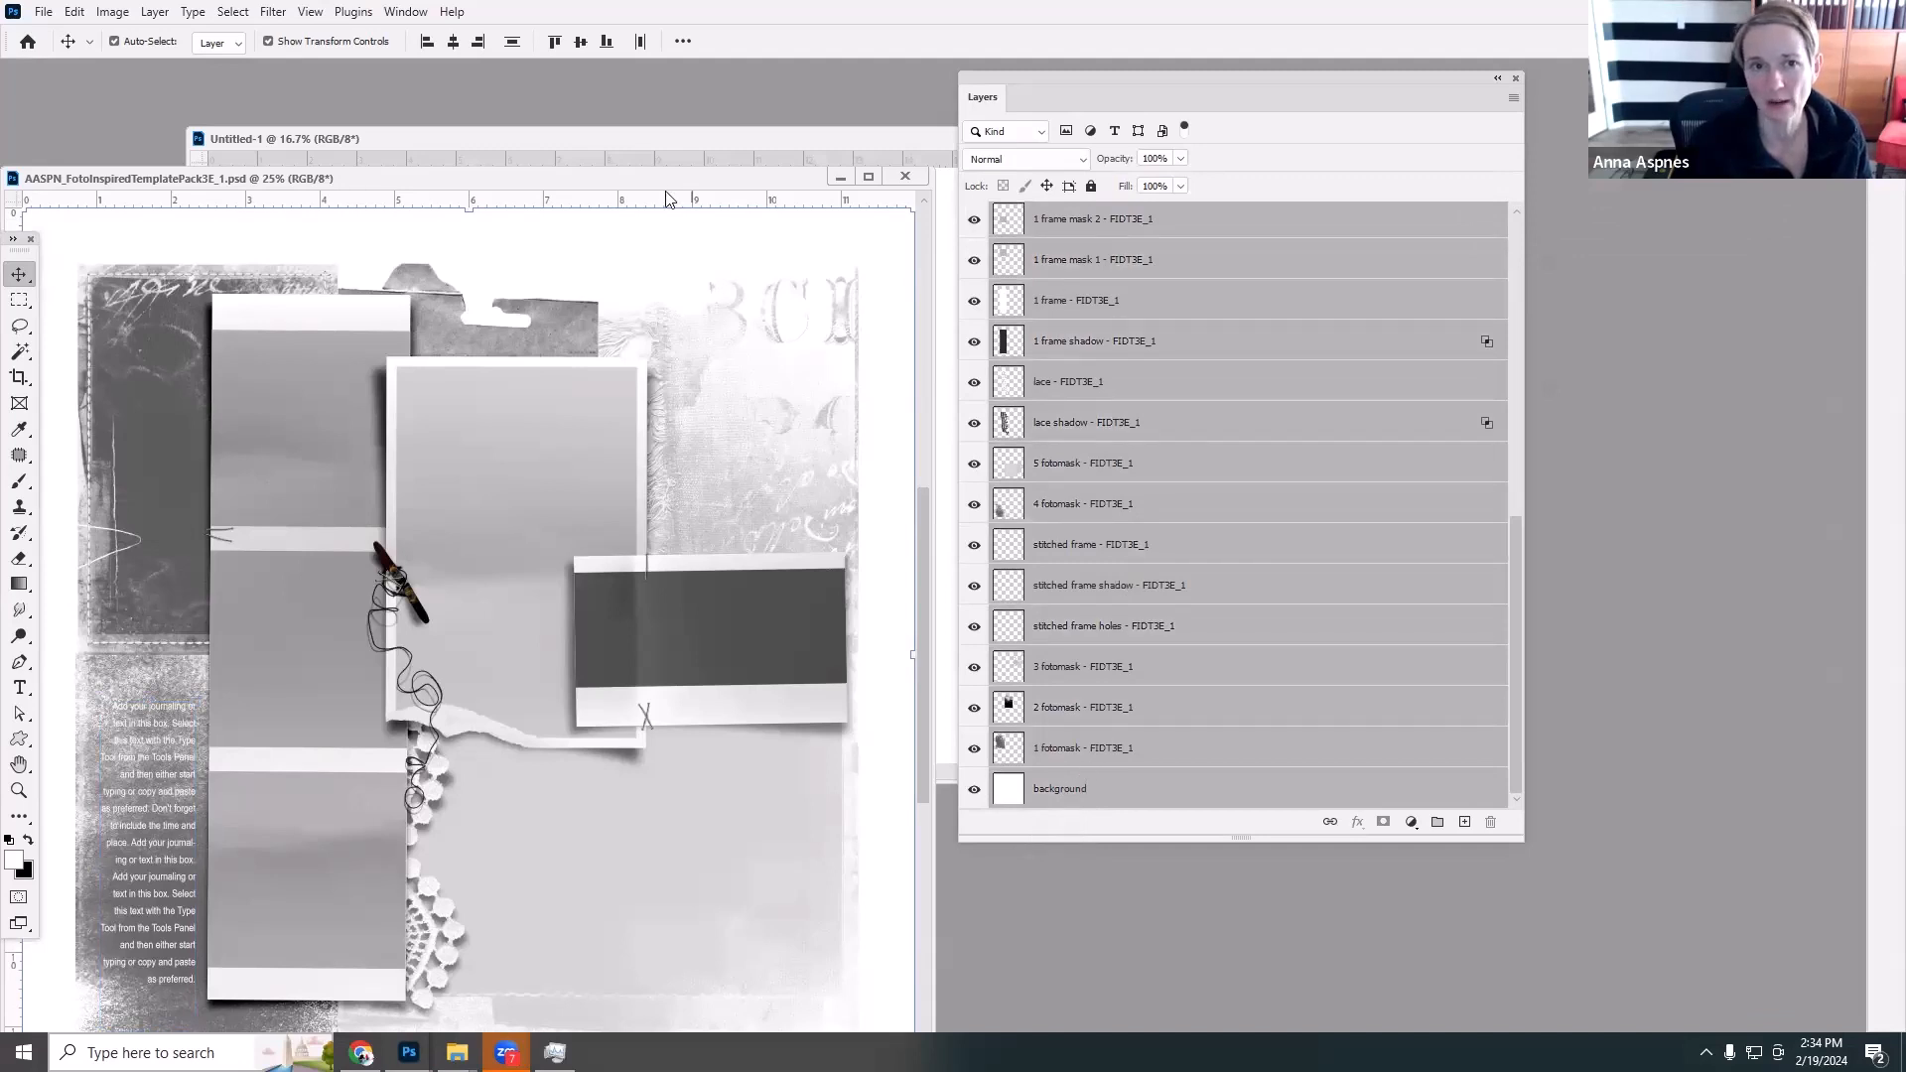
left_click_drag(647, 183, 1128, 200)
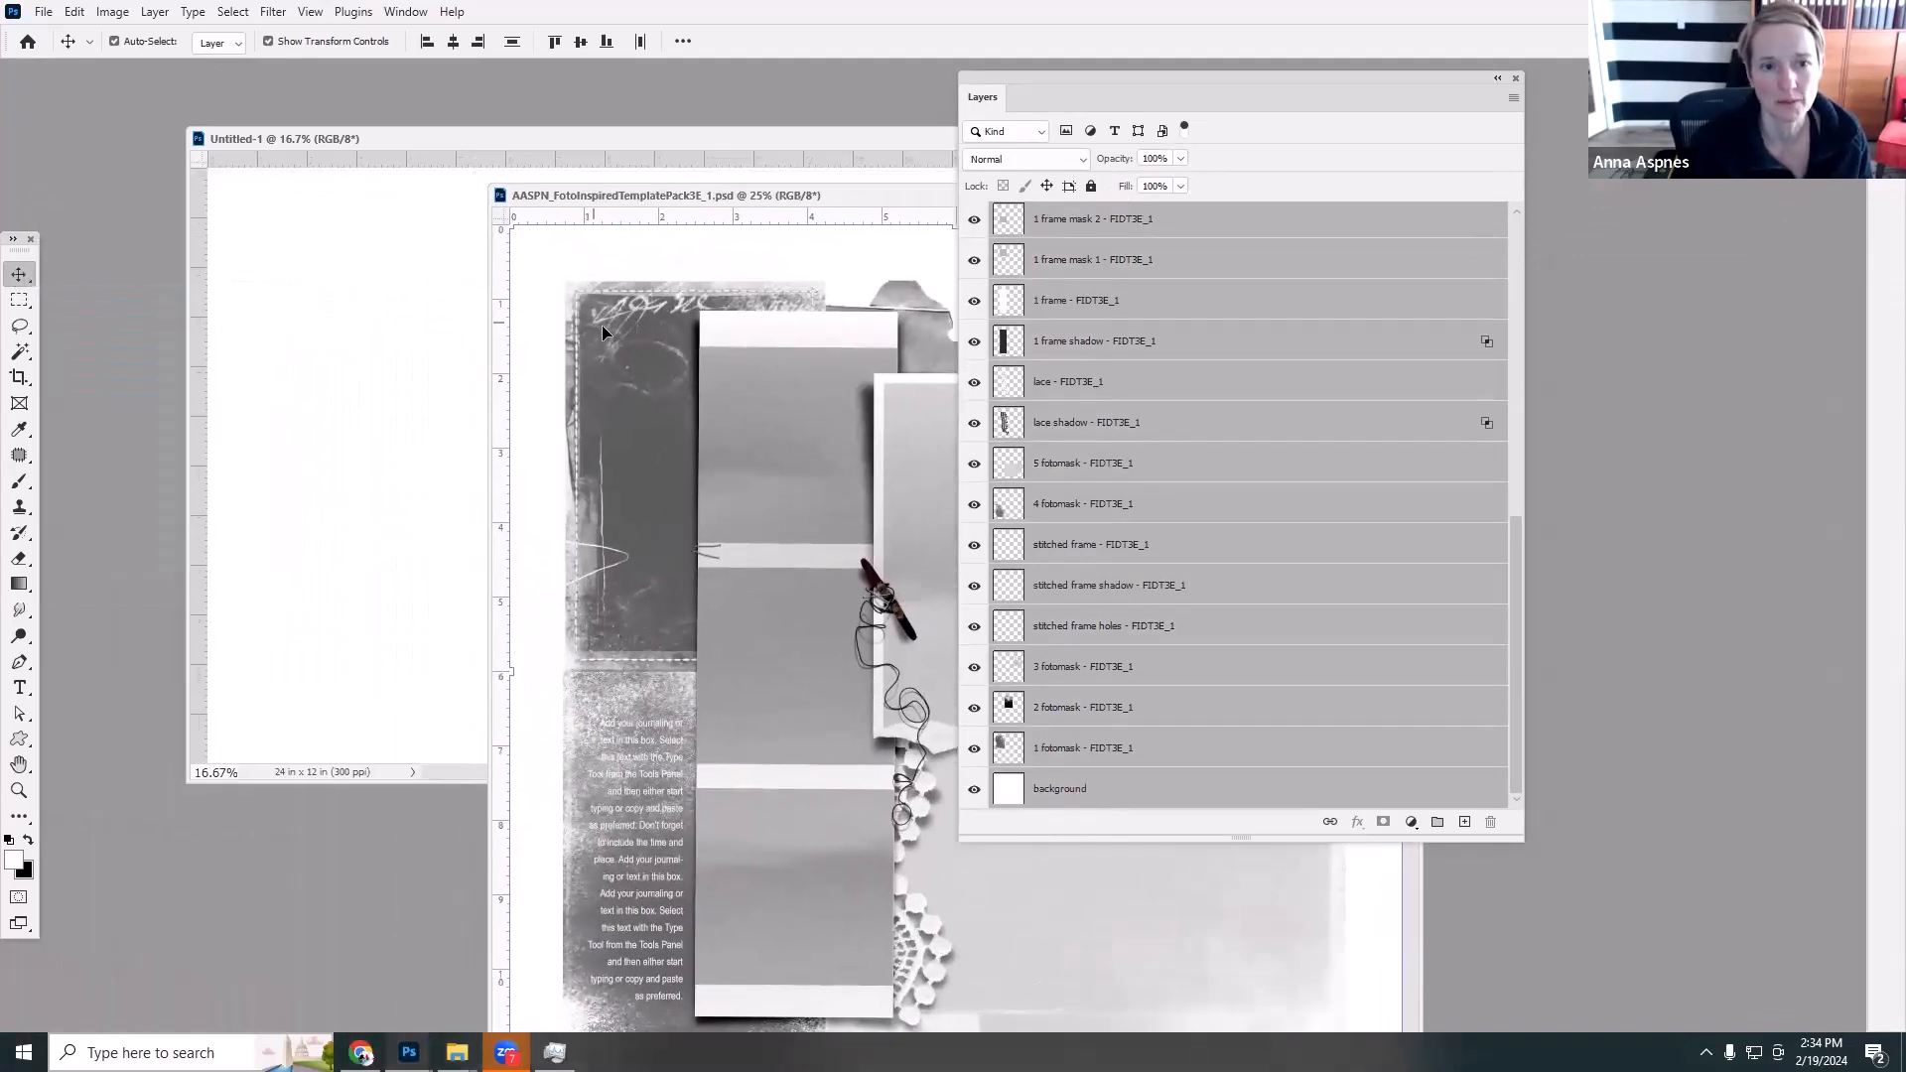
left_click_drag(643, 337, 422, 284)
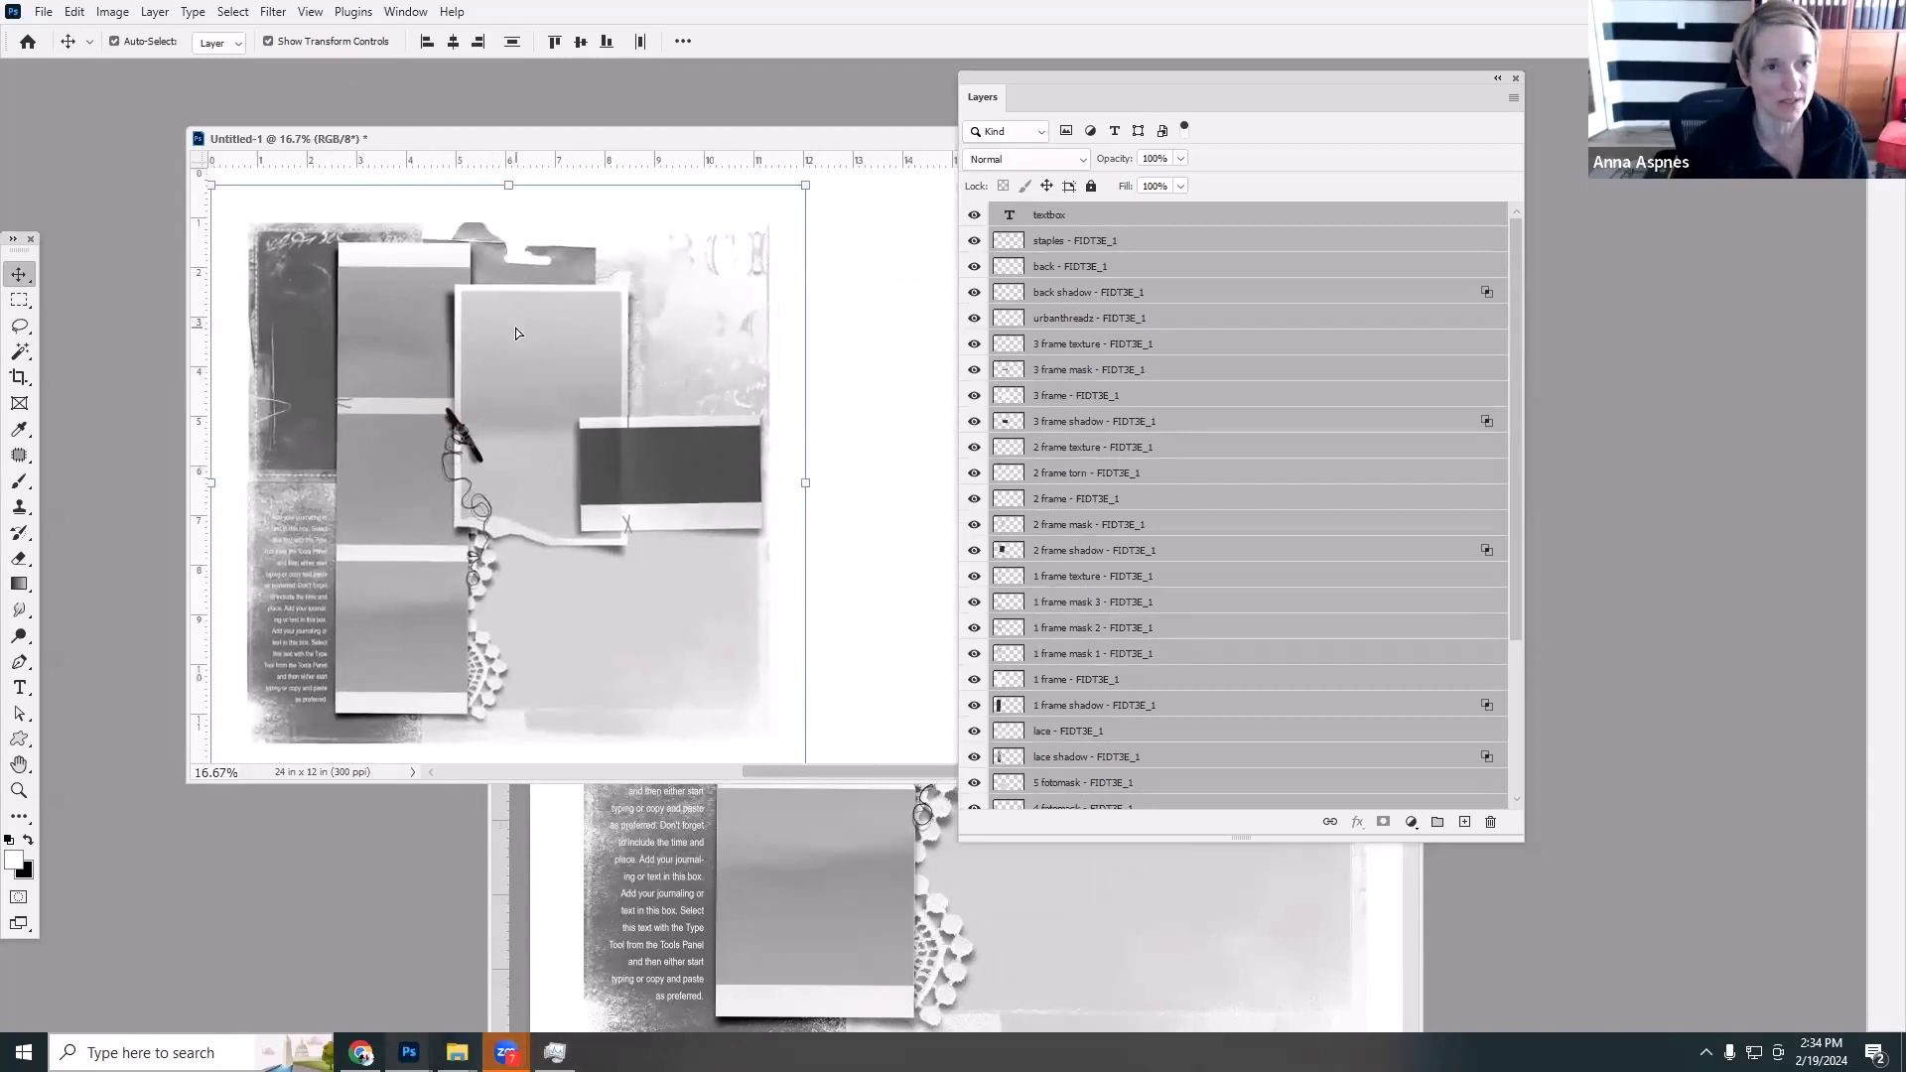
Align the copied template layers flush with the top and left edges of the double-page canvas.
left_click_drag(515, 333, 503, 326)
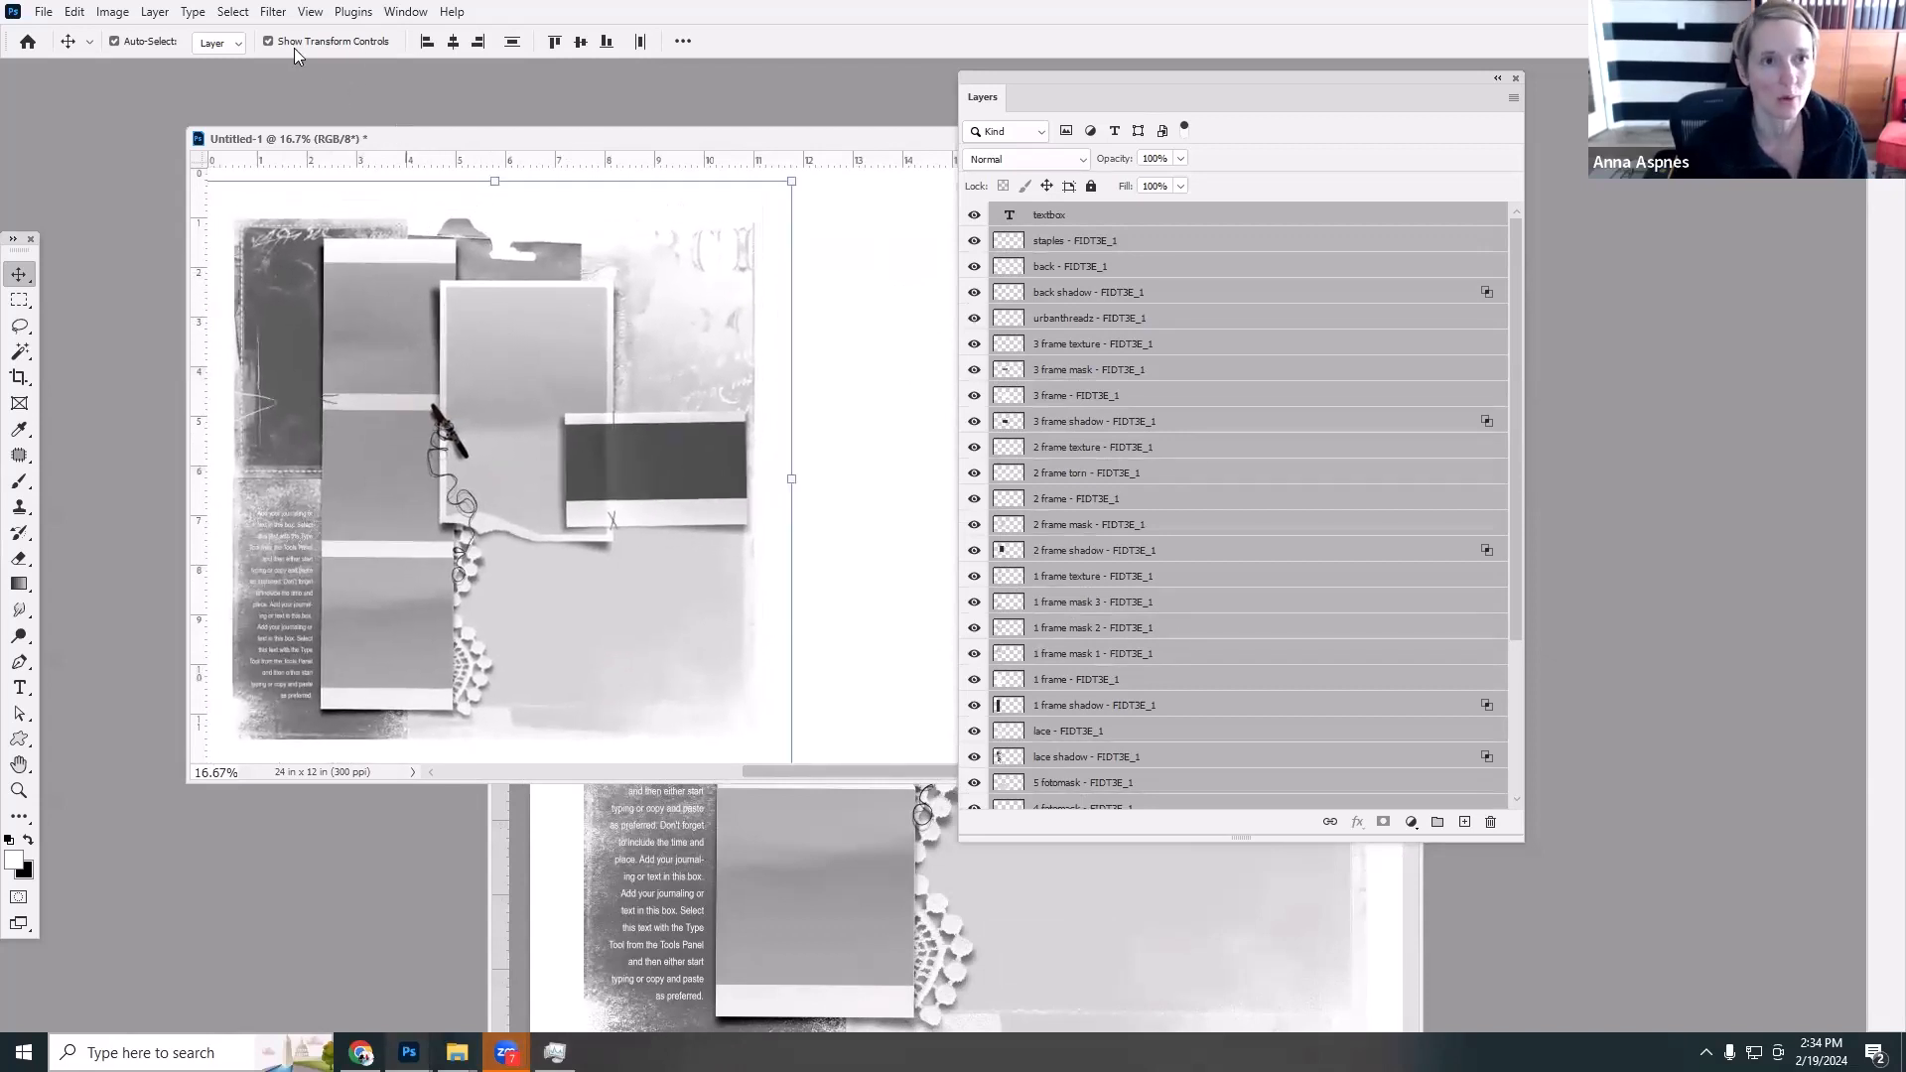
left_click(310, 11)
left_click(355, 177)
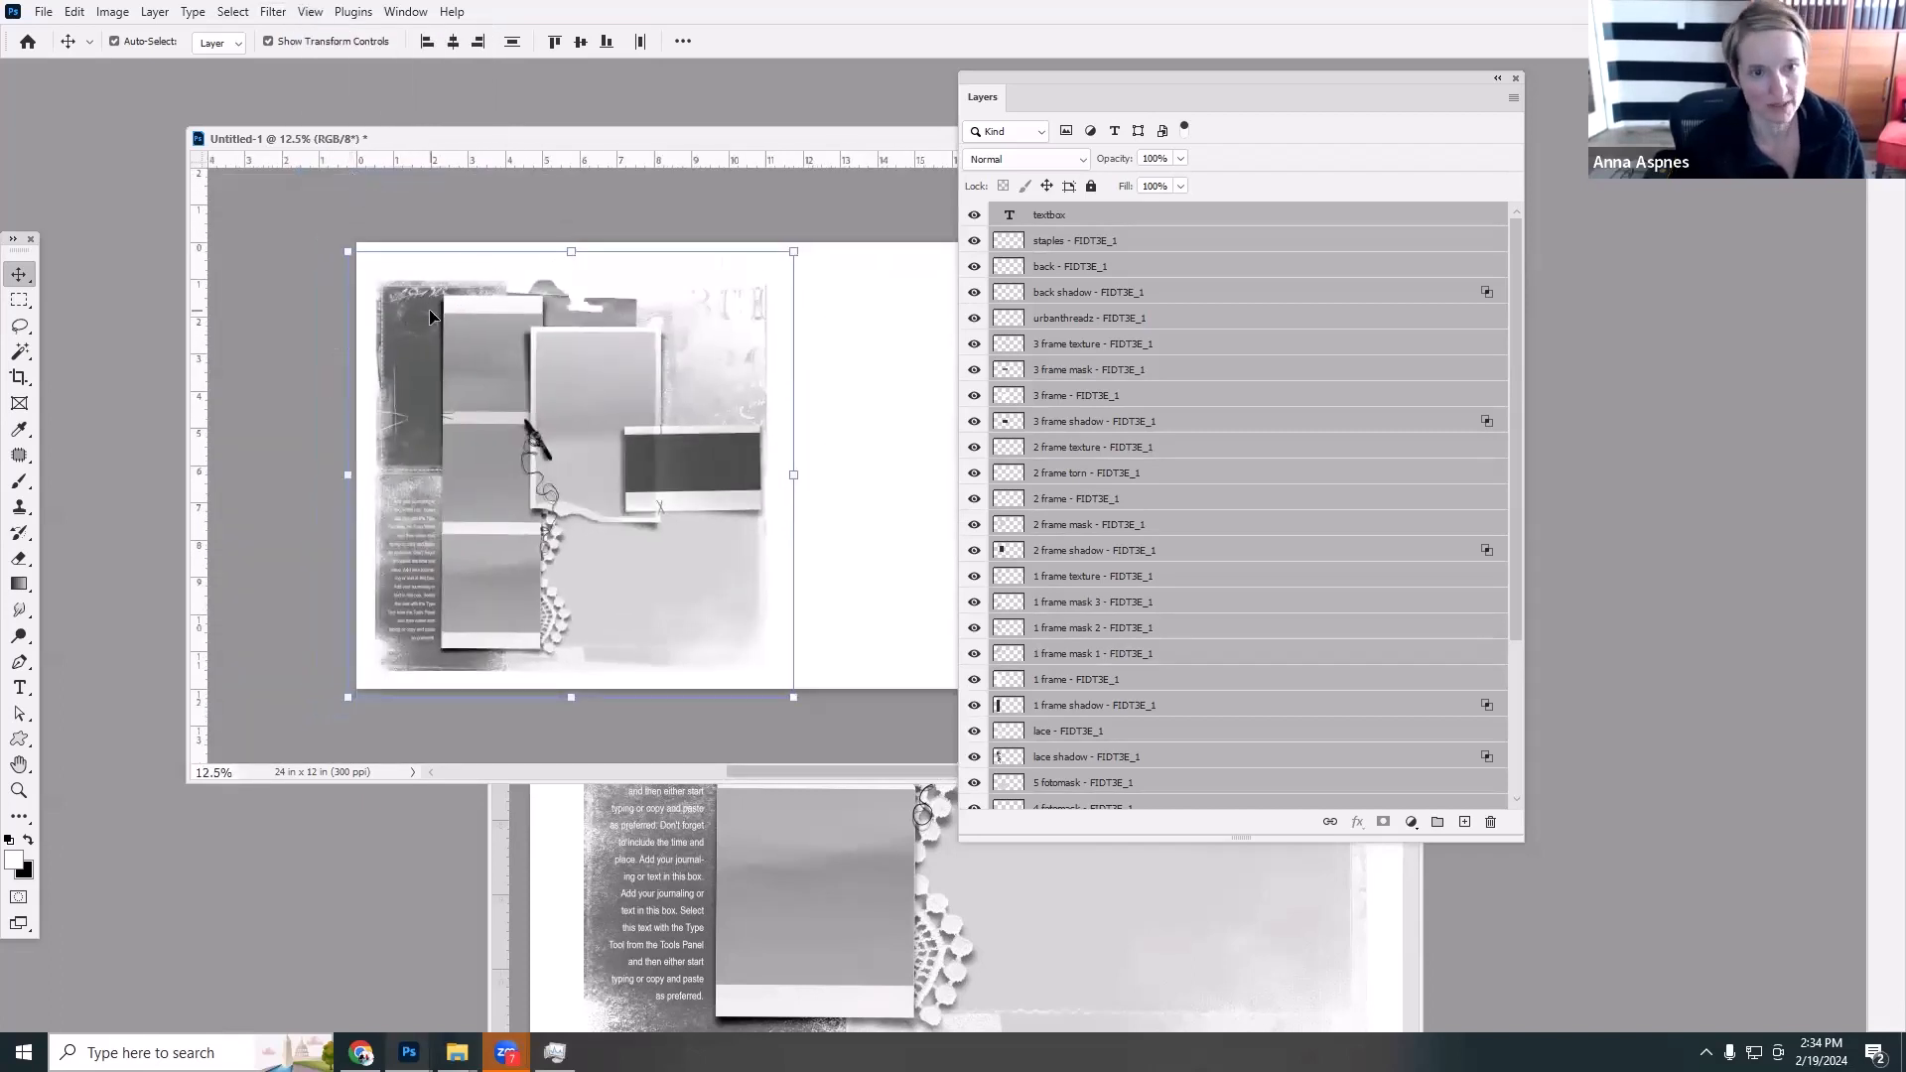
key("shift+Up")
key("shift+Up")
key("shift+Up")
key("shift+Up")
key("shift+Up")
key("shift+Up")
key("shift+Up")
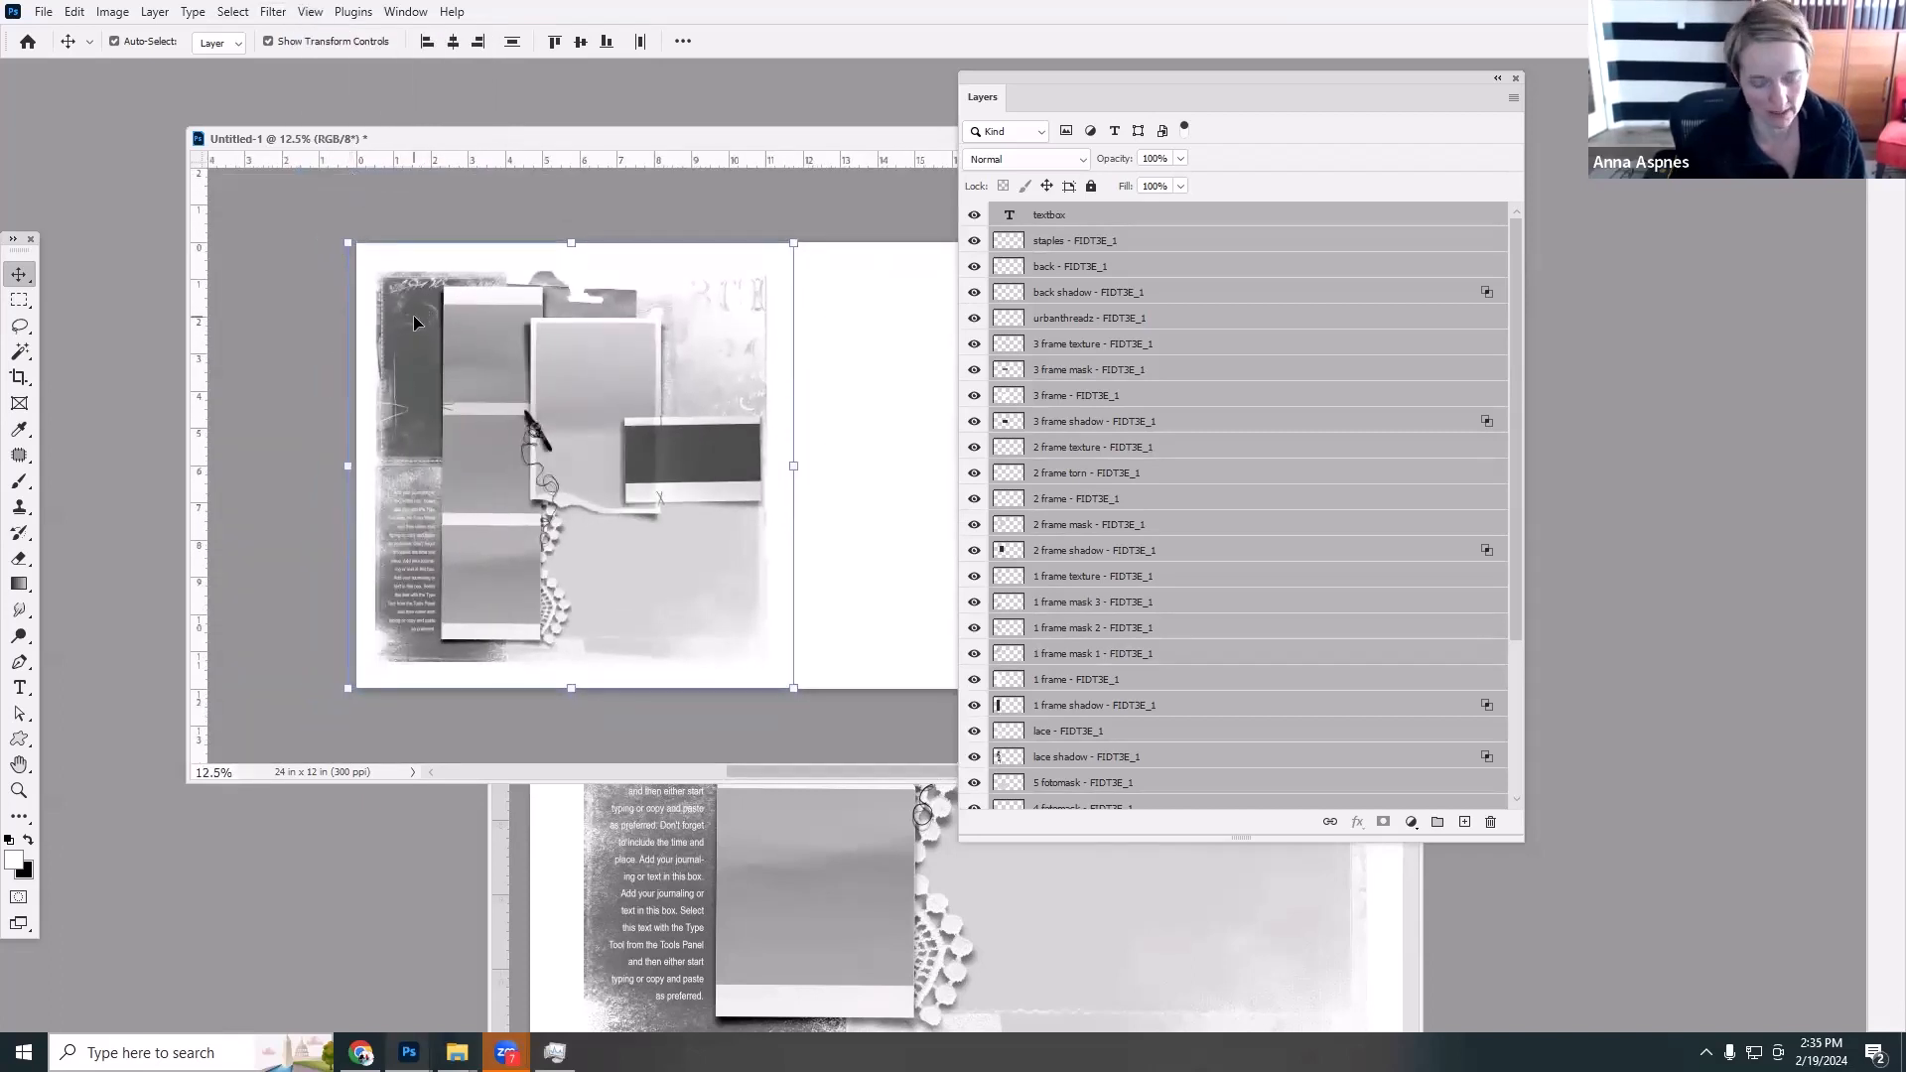
key("shift+Right")
key("shift+Right")
key("shift+Right")
key("shift+Right")
key("shift+Right")
key("shift+Right")
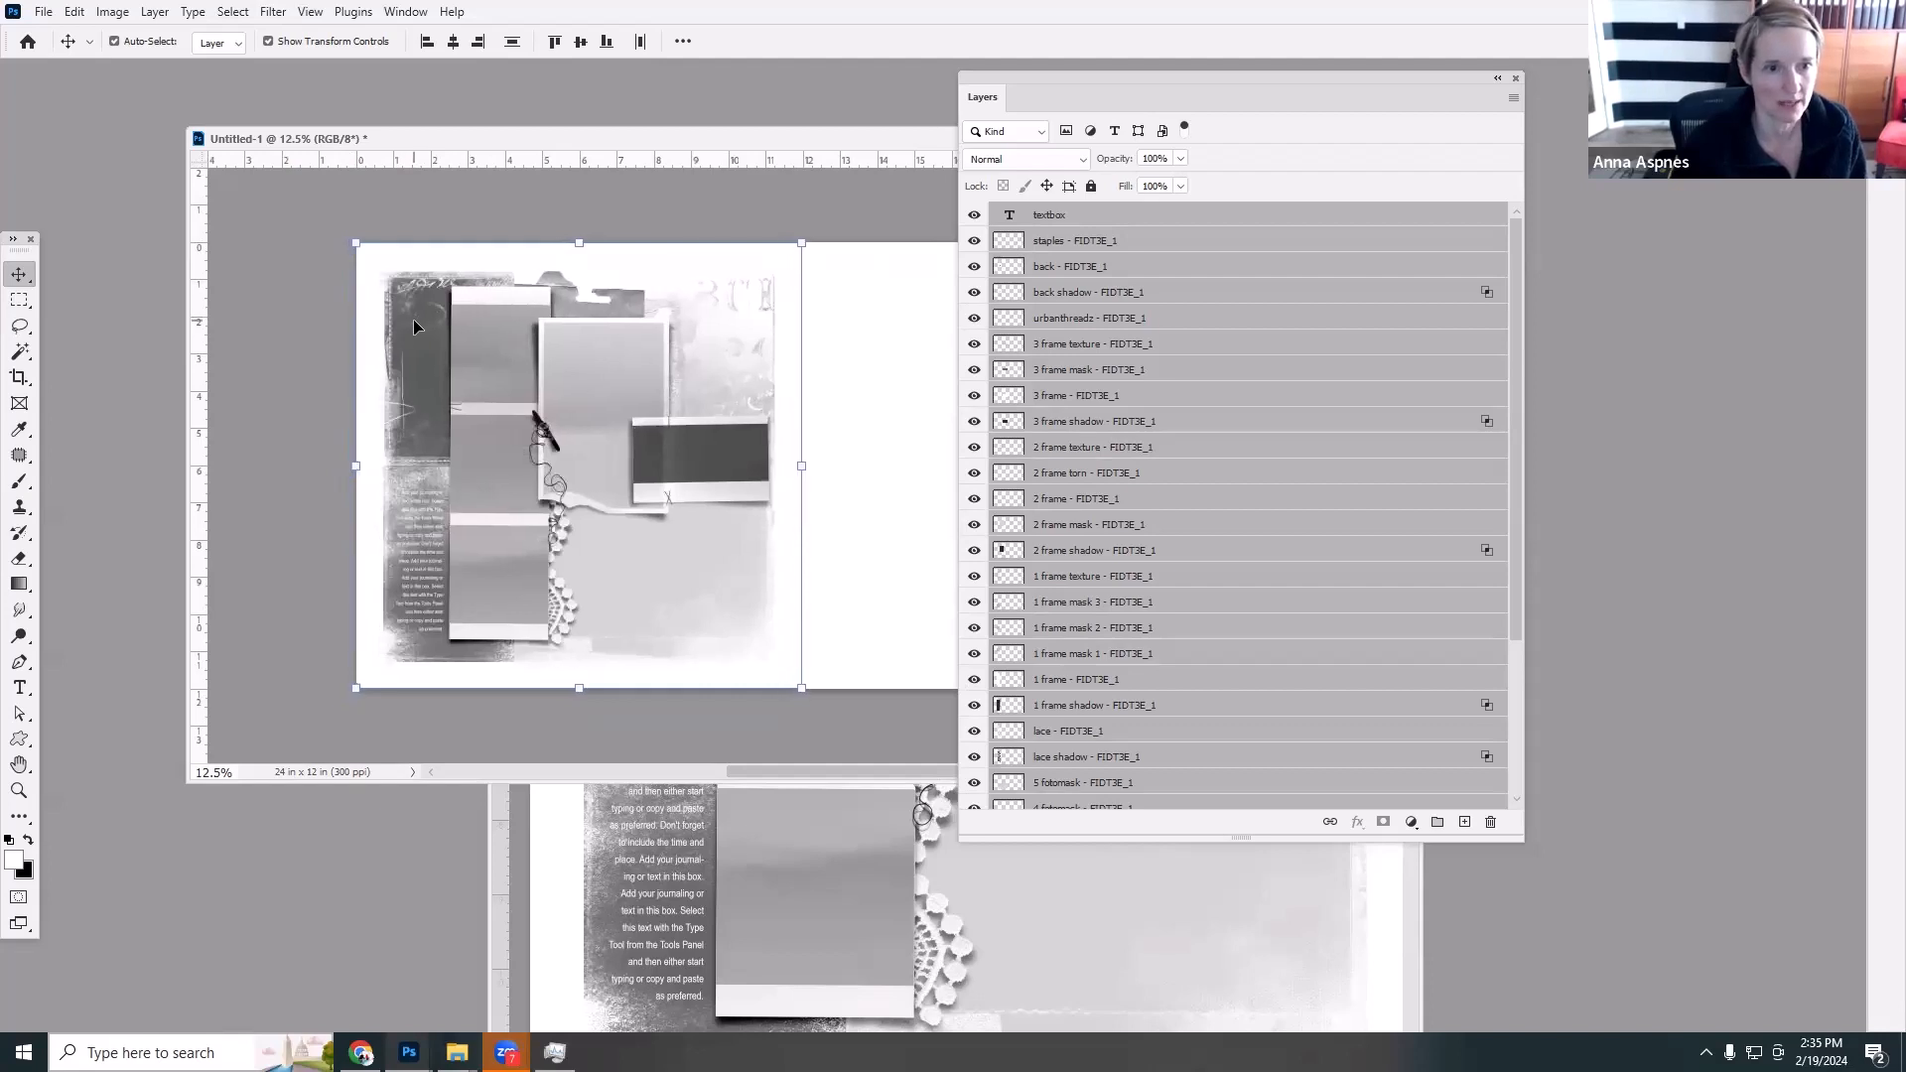
Close the original template document and arrange the spread's window and the Layers panel for working.
left_click_drag(660, 142, 557, 138)
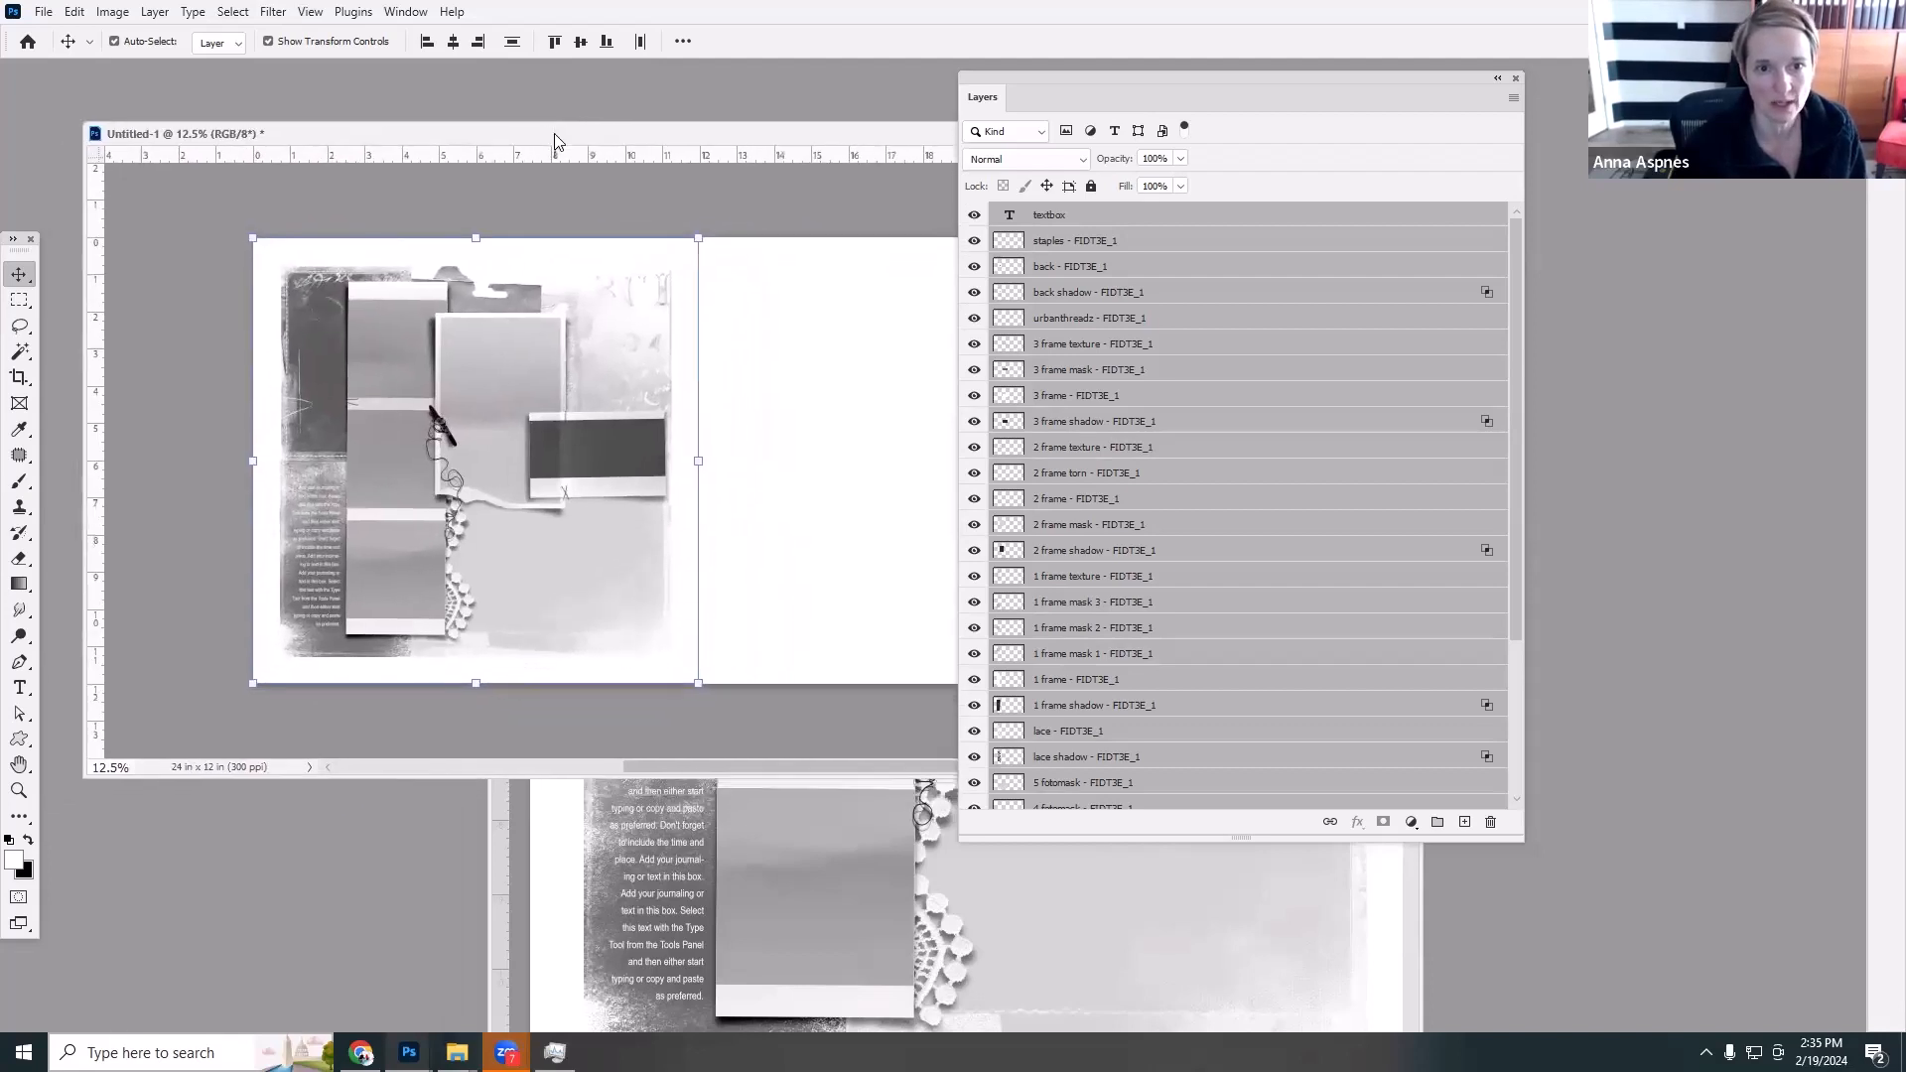
left_click(754, 850)
left_click_drag(804, 212, 408, 378)
key("ctrl+w")
left_click_drag(1026, 88, 1239, 169)
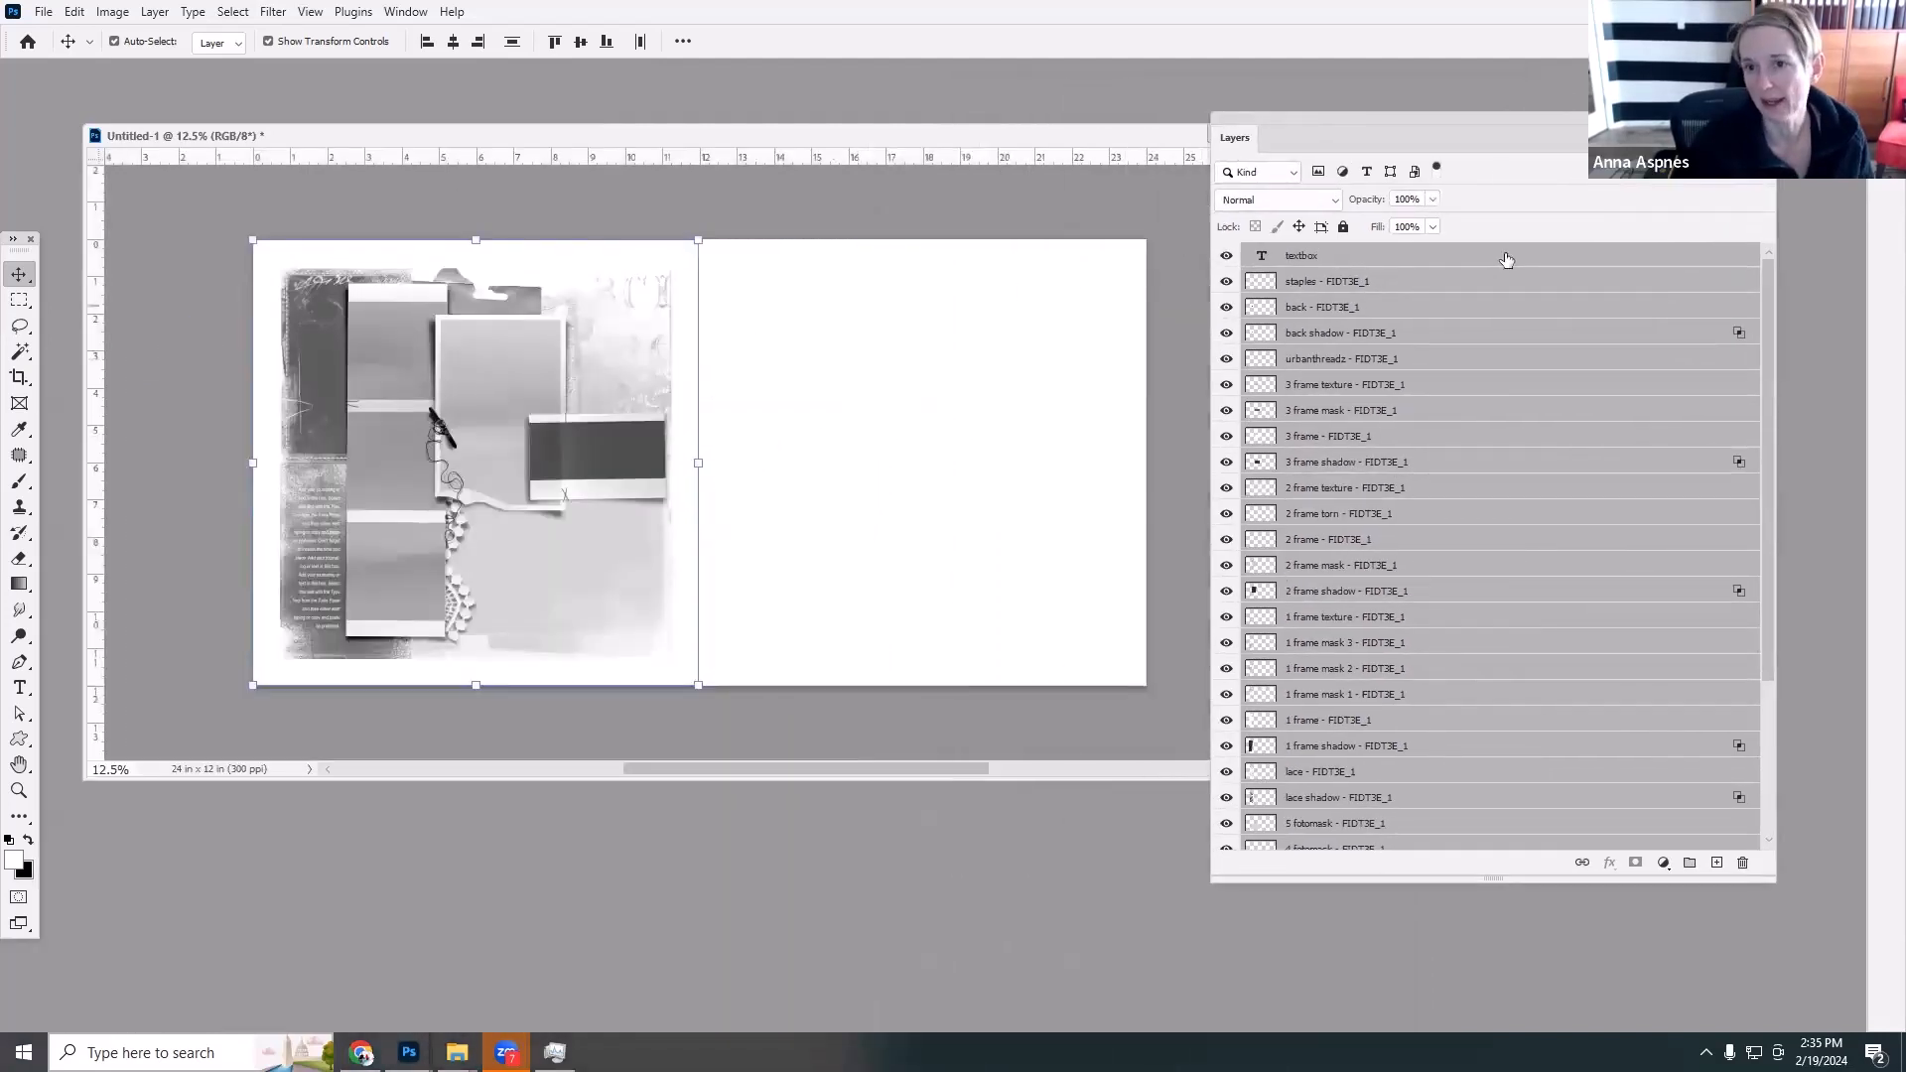
left_click_drag(1446, 141, 1171, 114)
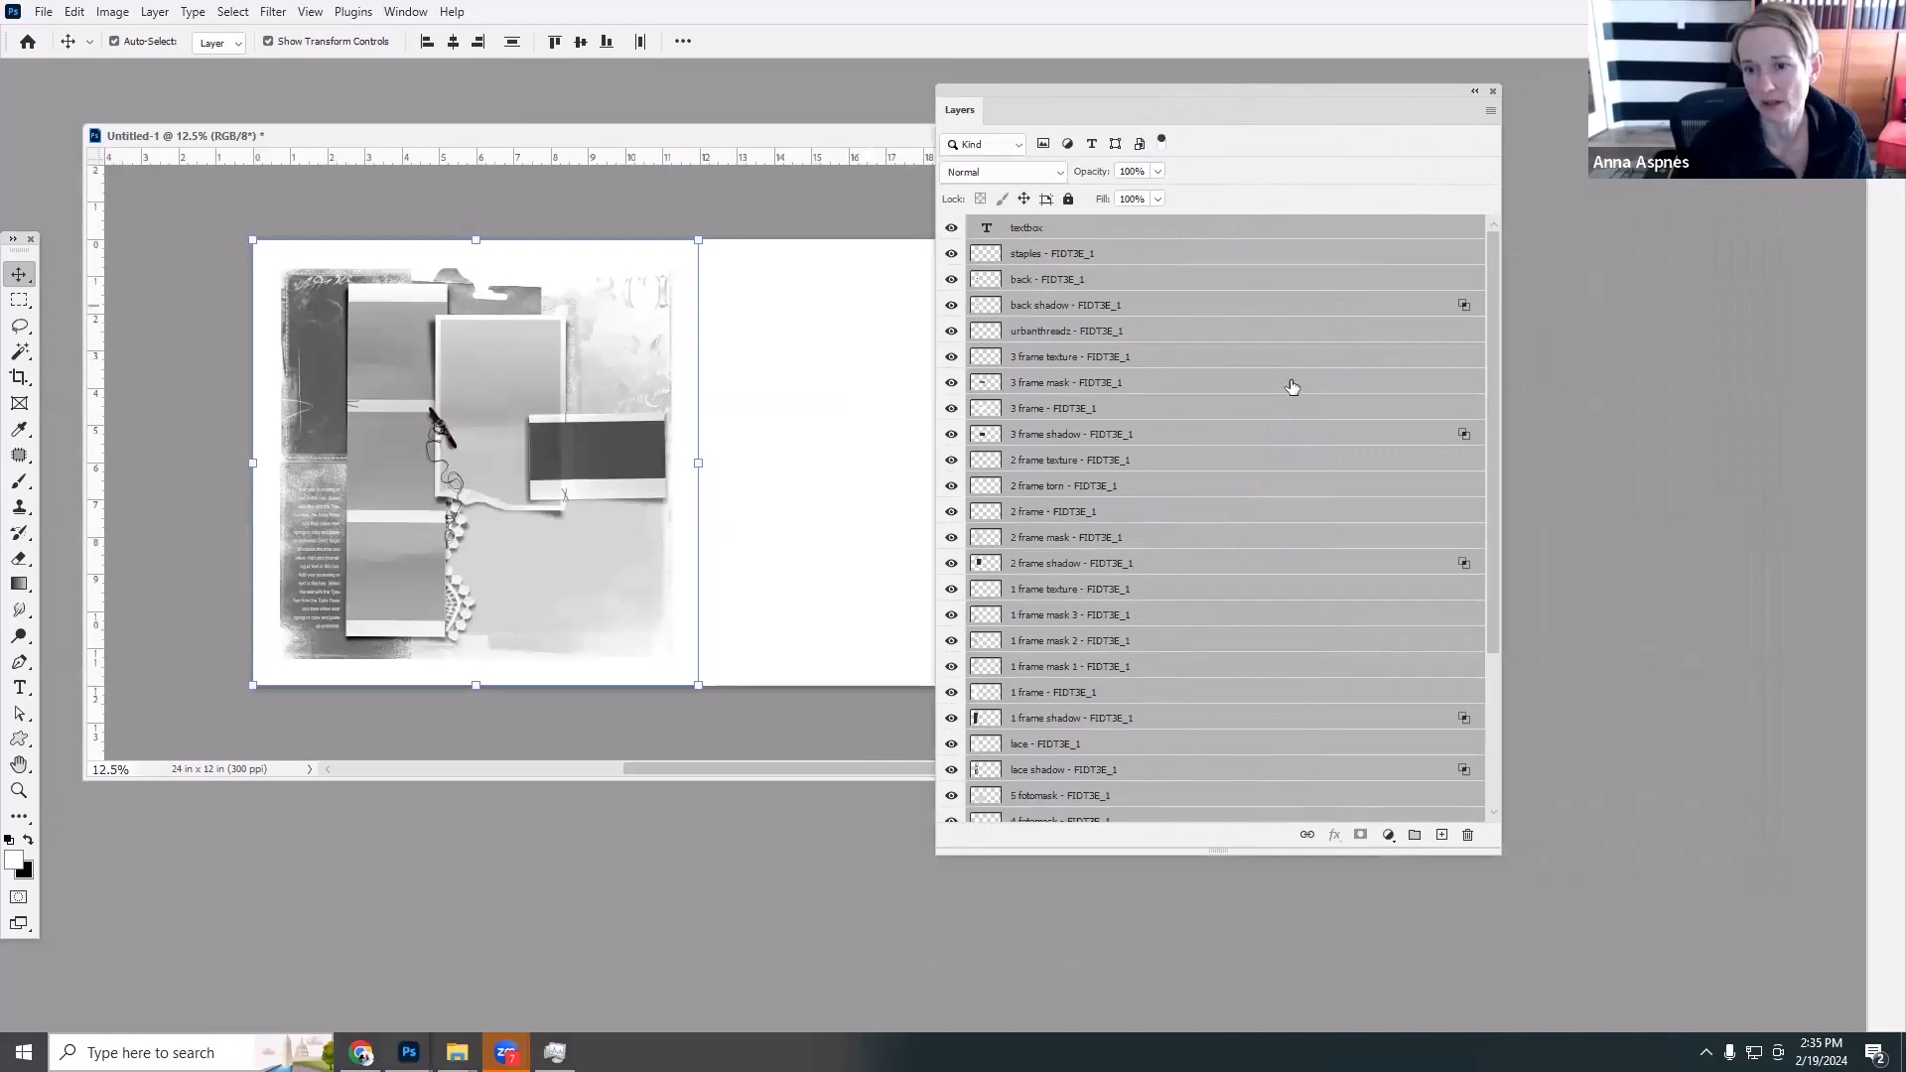
Group the copied template layers of the left page and name the group "1 left".
left_click(1413, 835)
double_click(1015, 225)
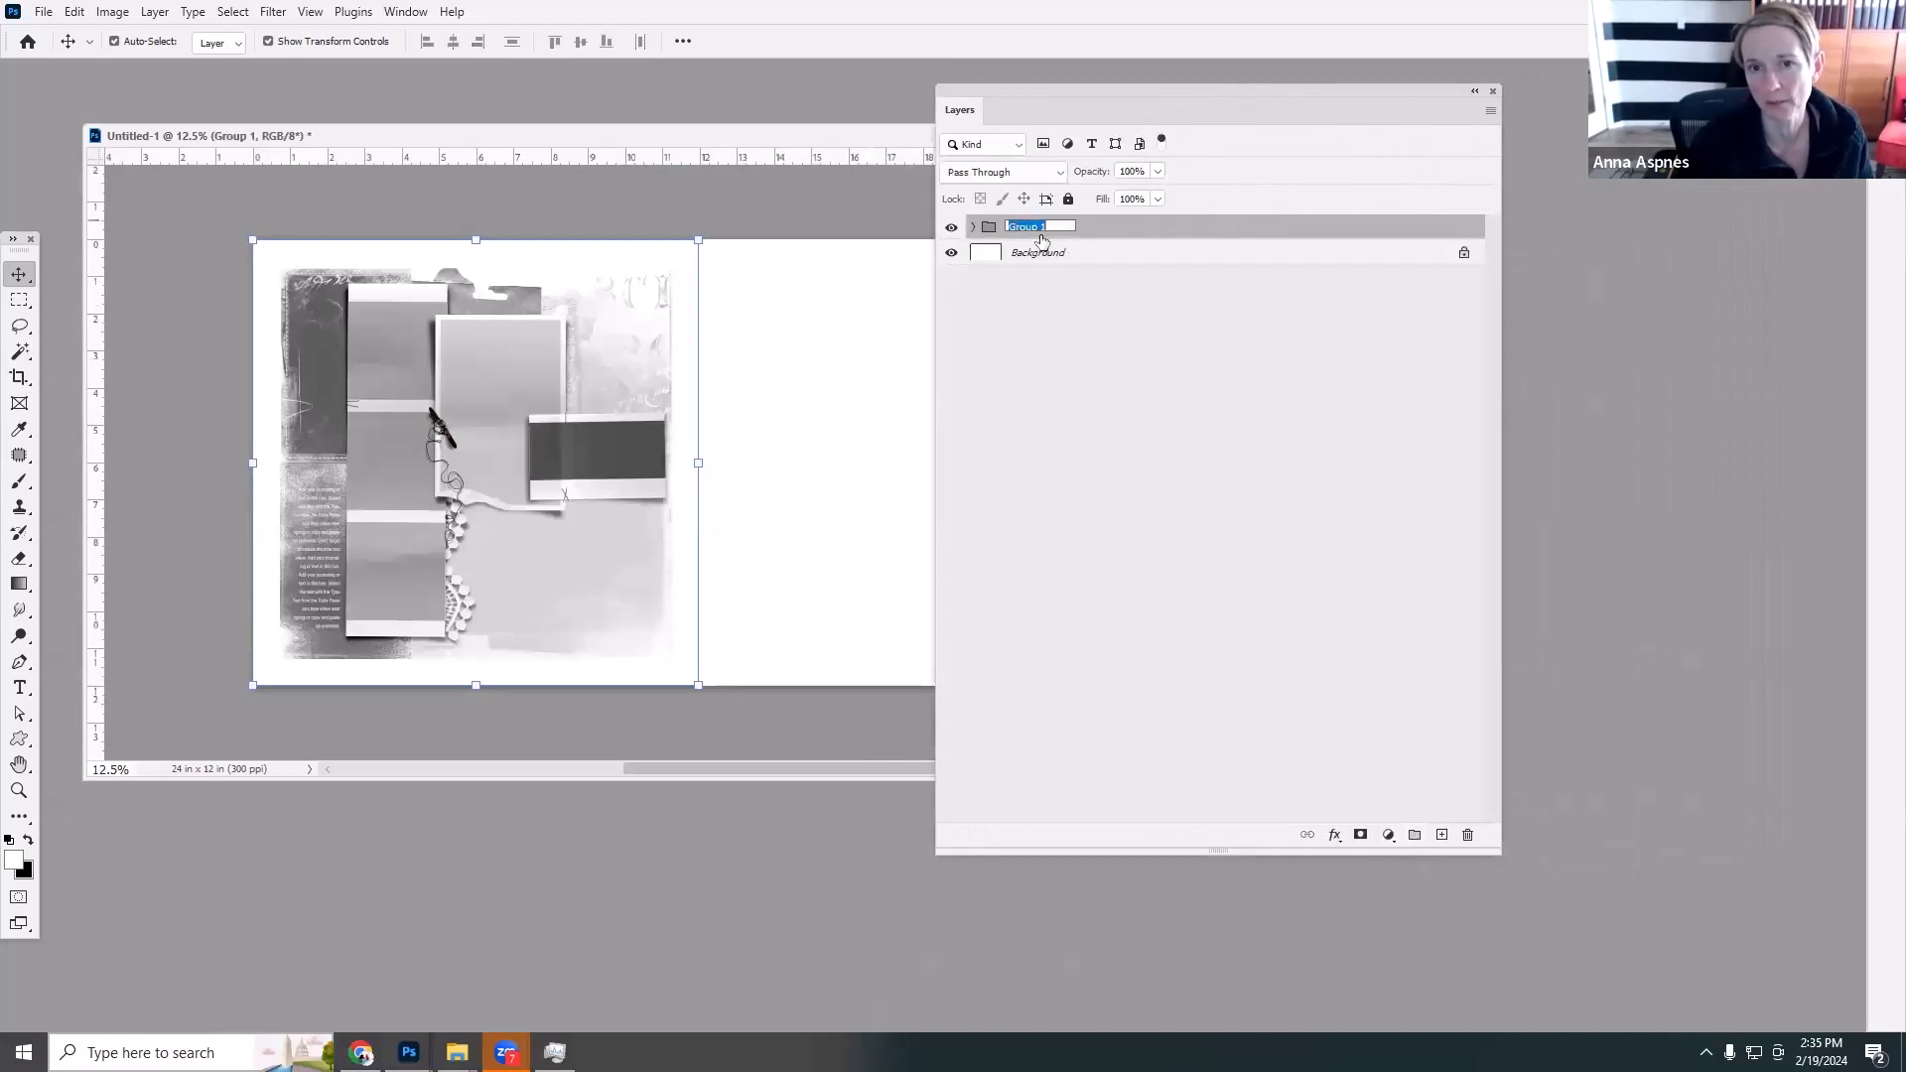
key("BackSpace")
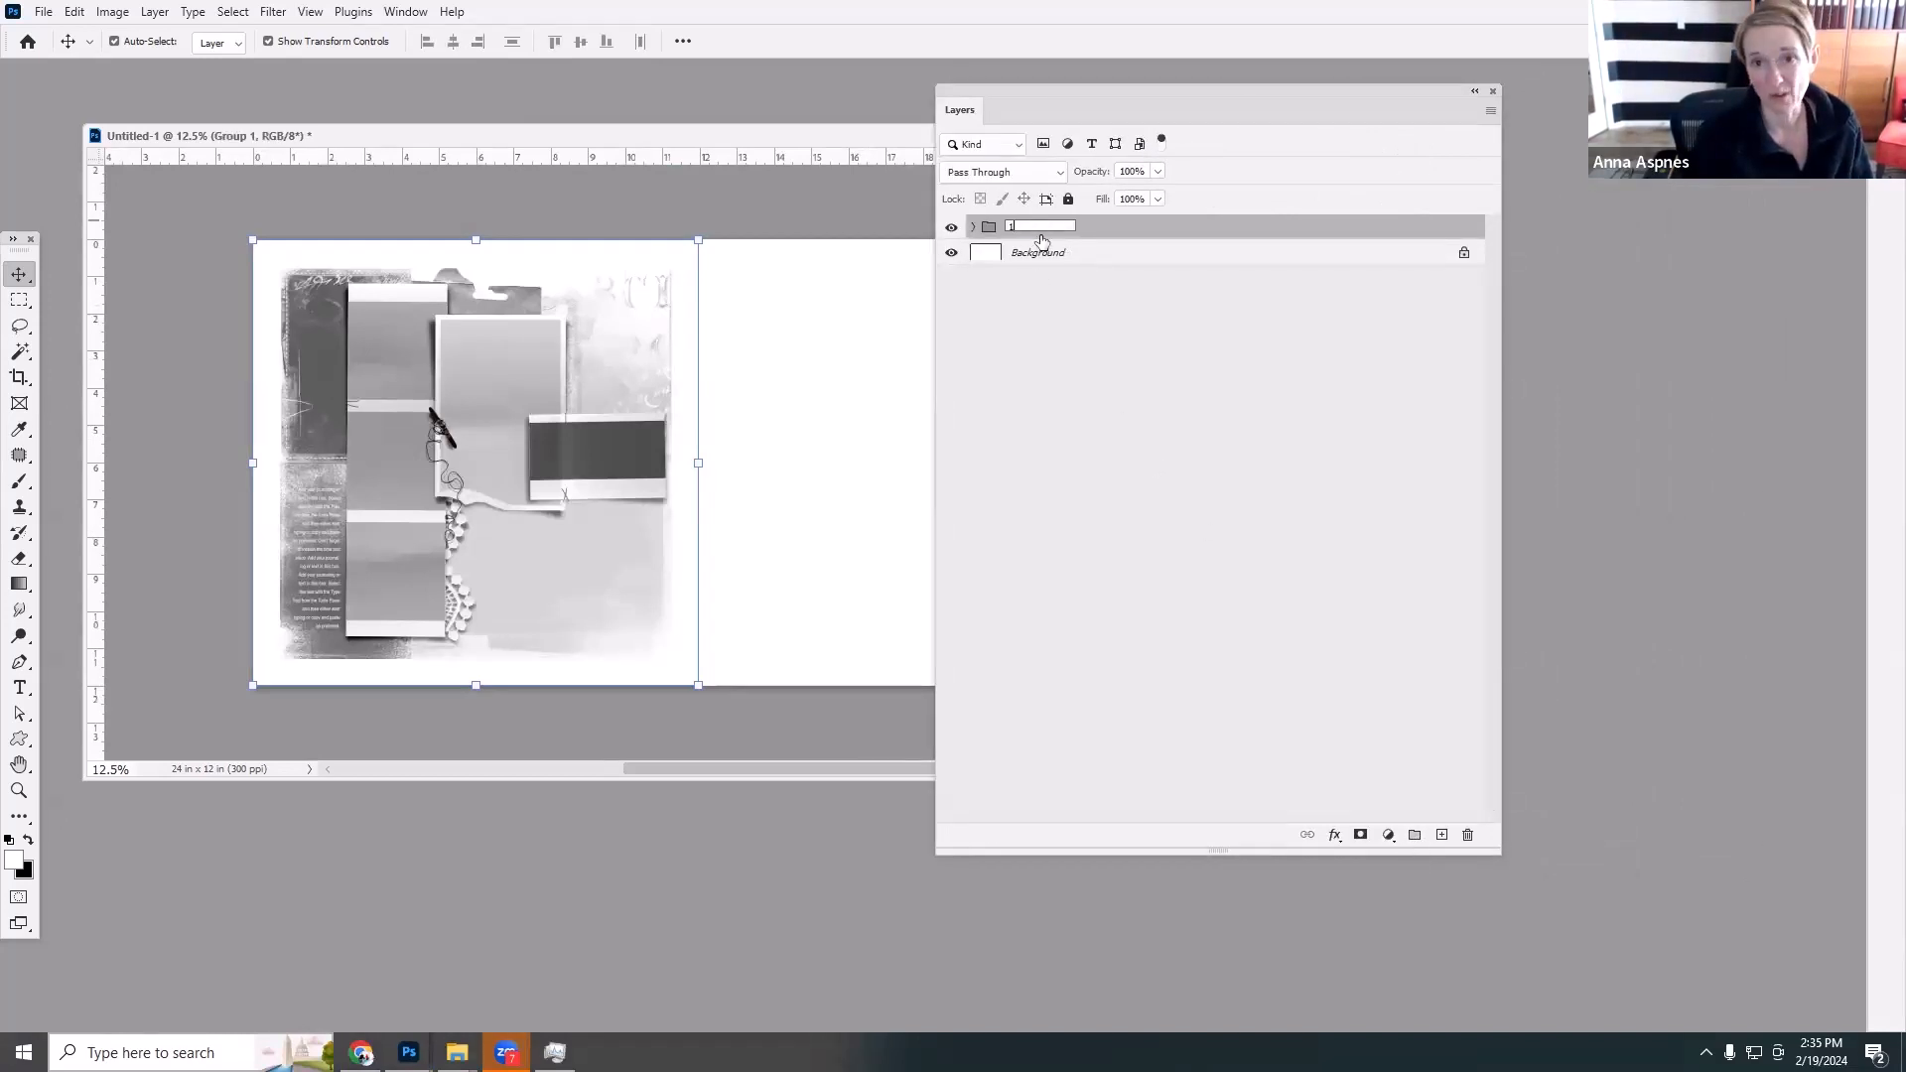
type("1 left")
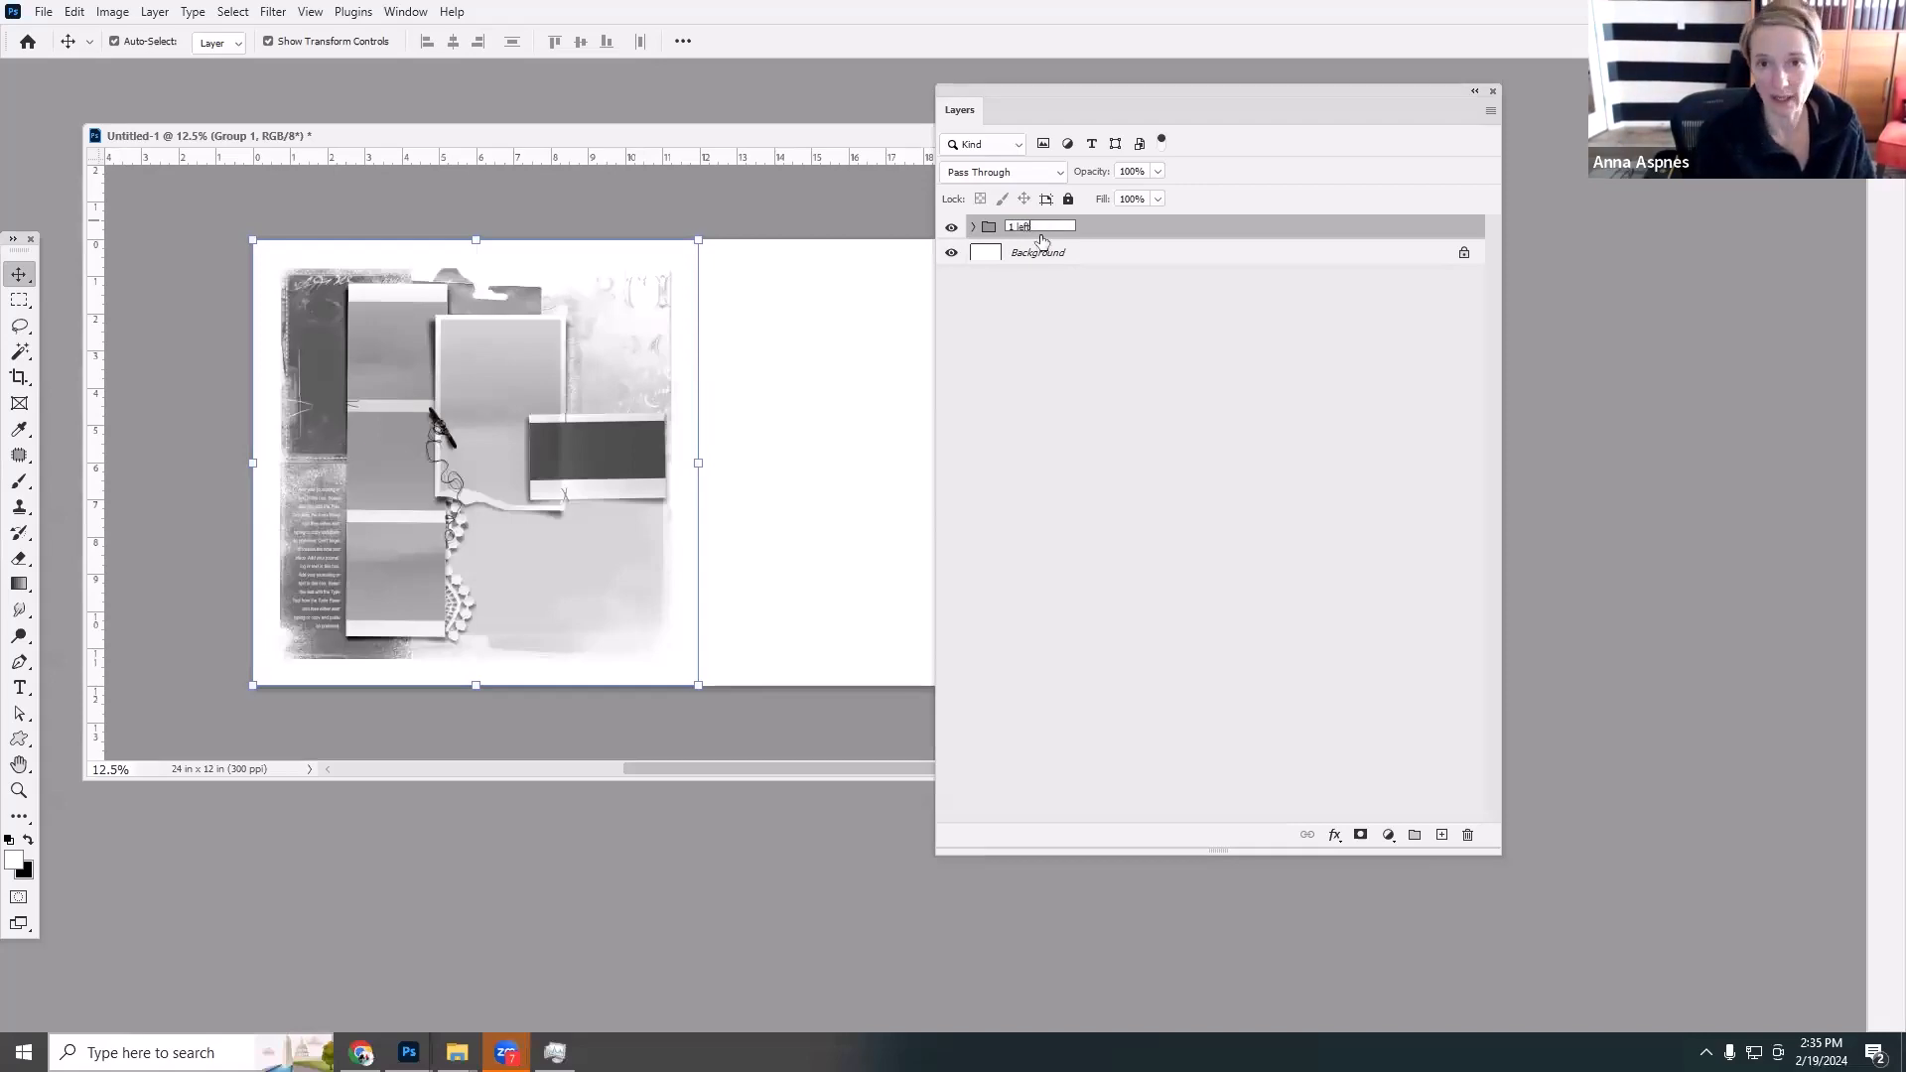
key("Return")
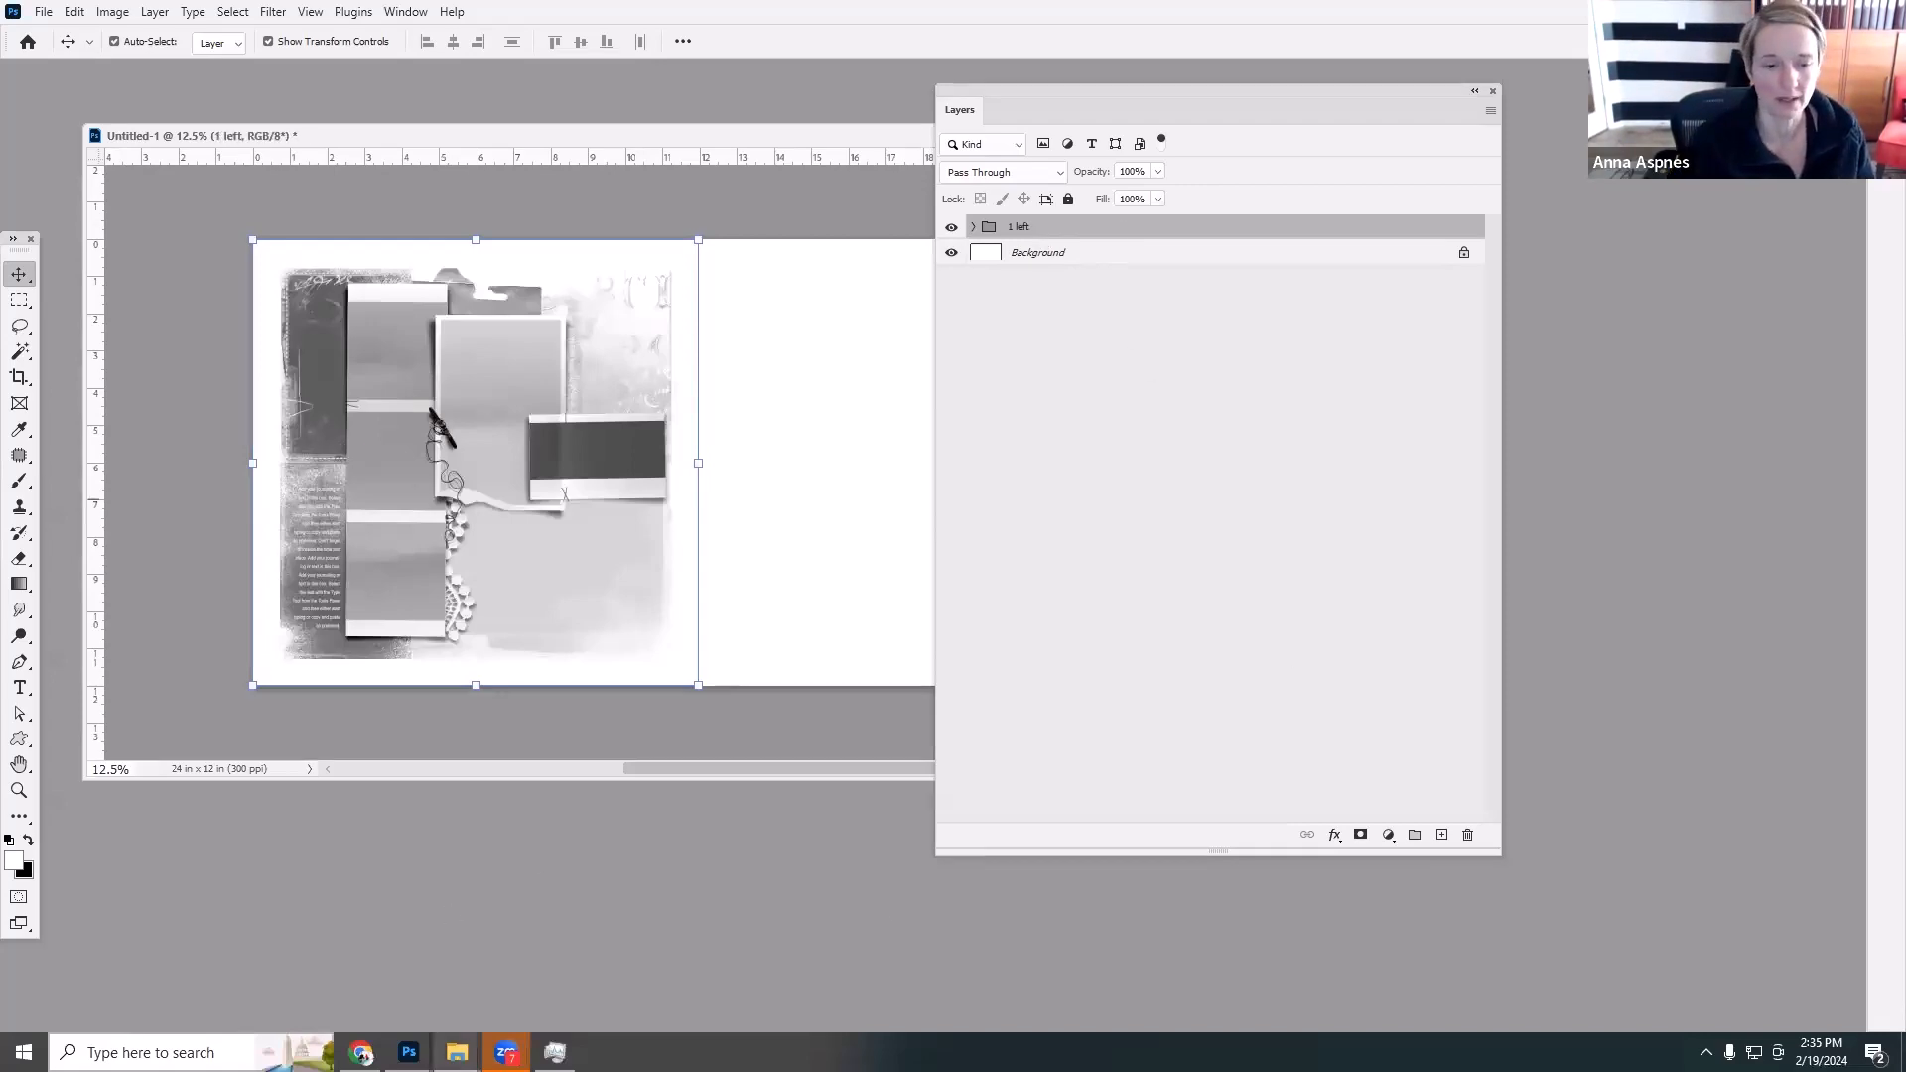
Switch to File Explorer and open AASPN_FotoInspiredTemplatePack3E_2.psd from the FIDT 3E folder in Photoshop.
mouse_move(455, 1055)
left_click(434, 1016)
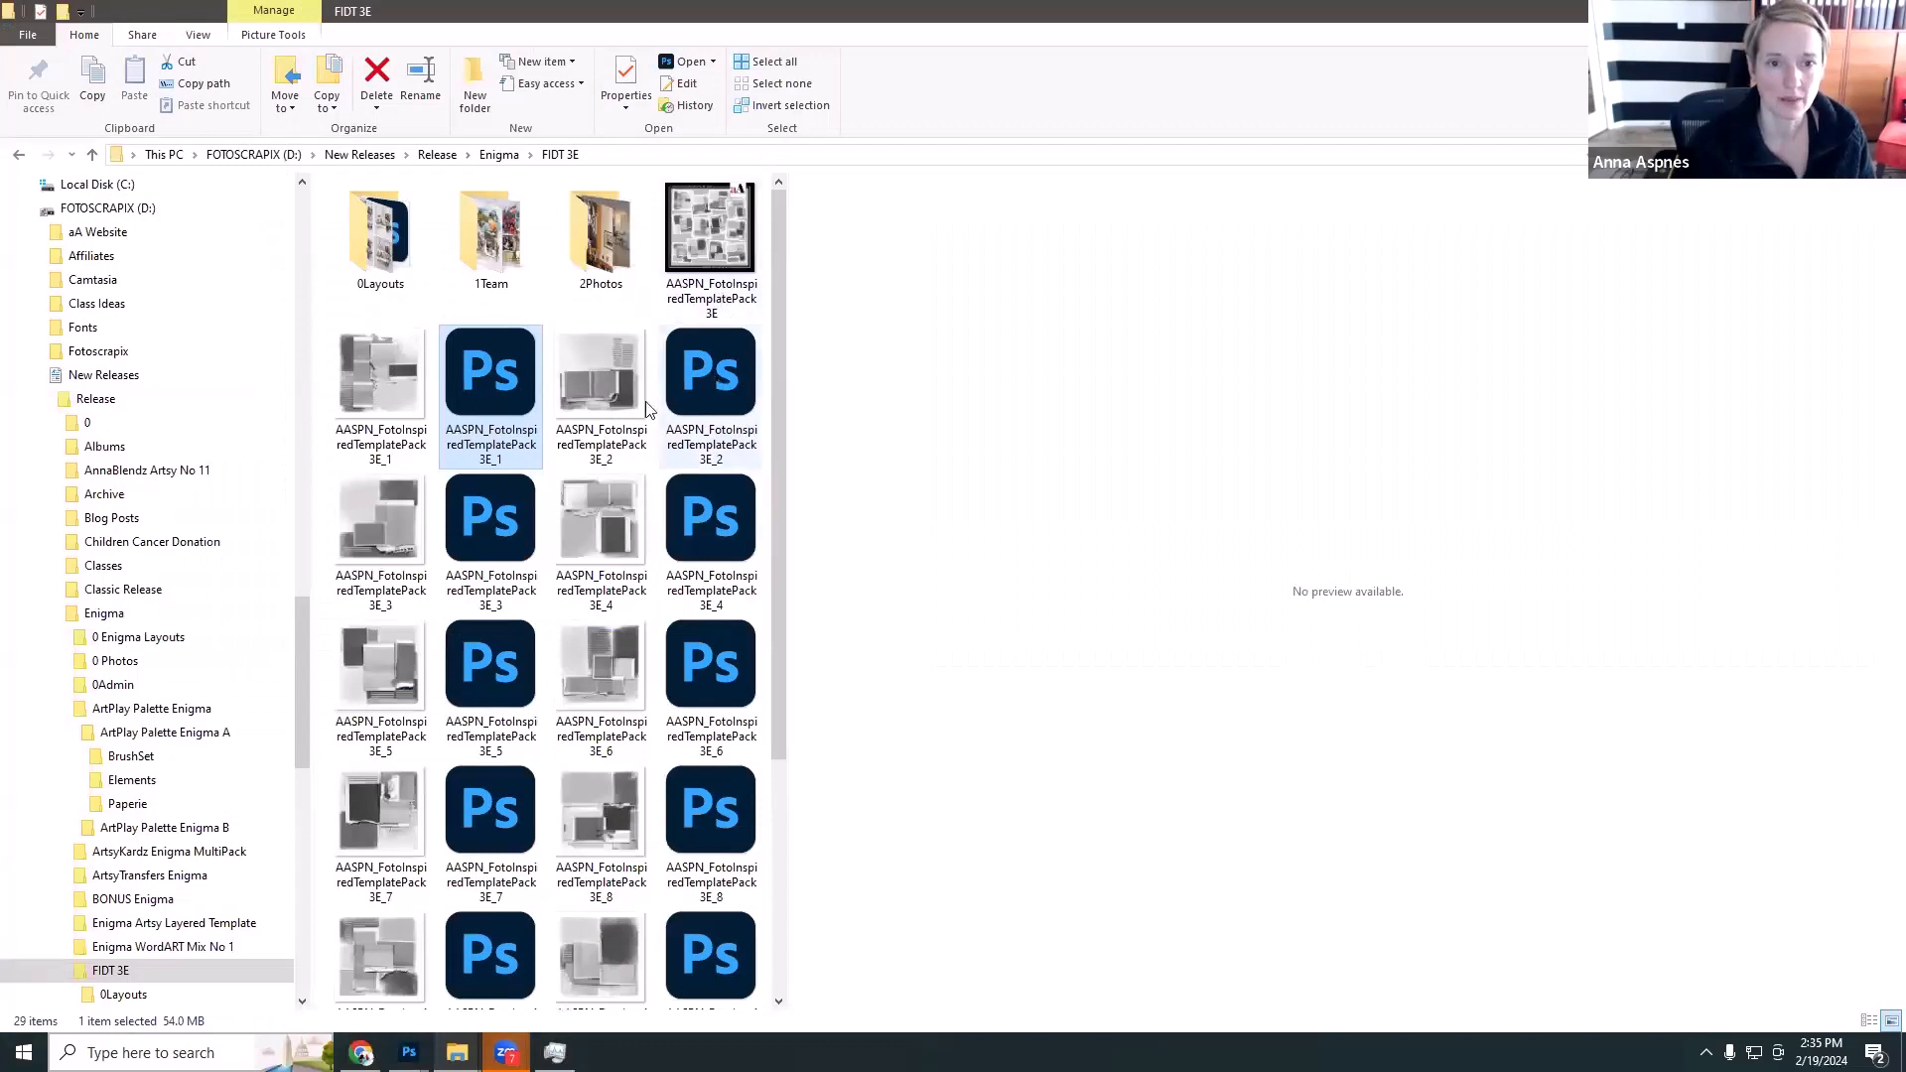
left_click_drag(711, 377, 526, 161)
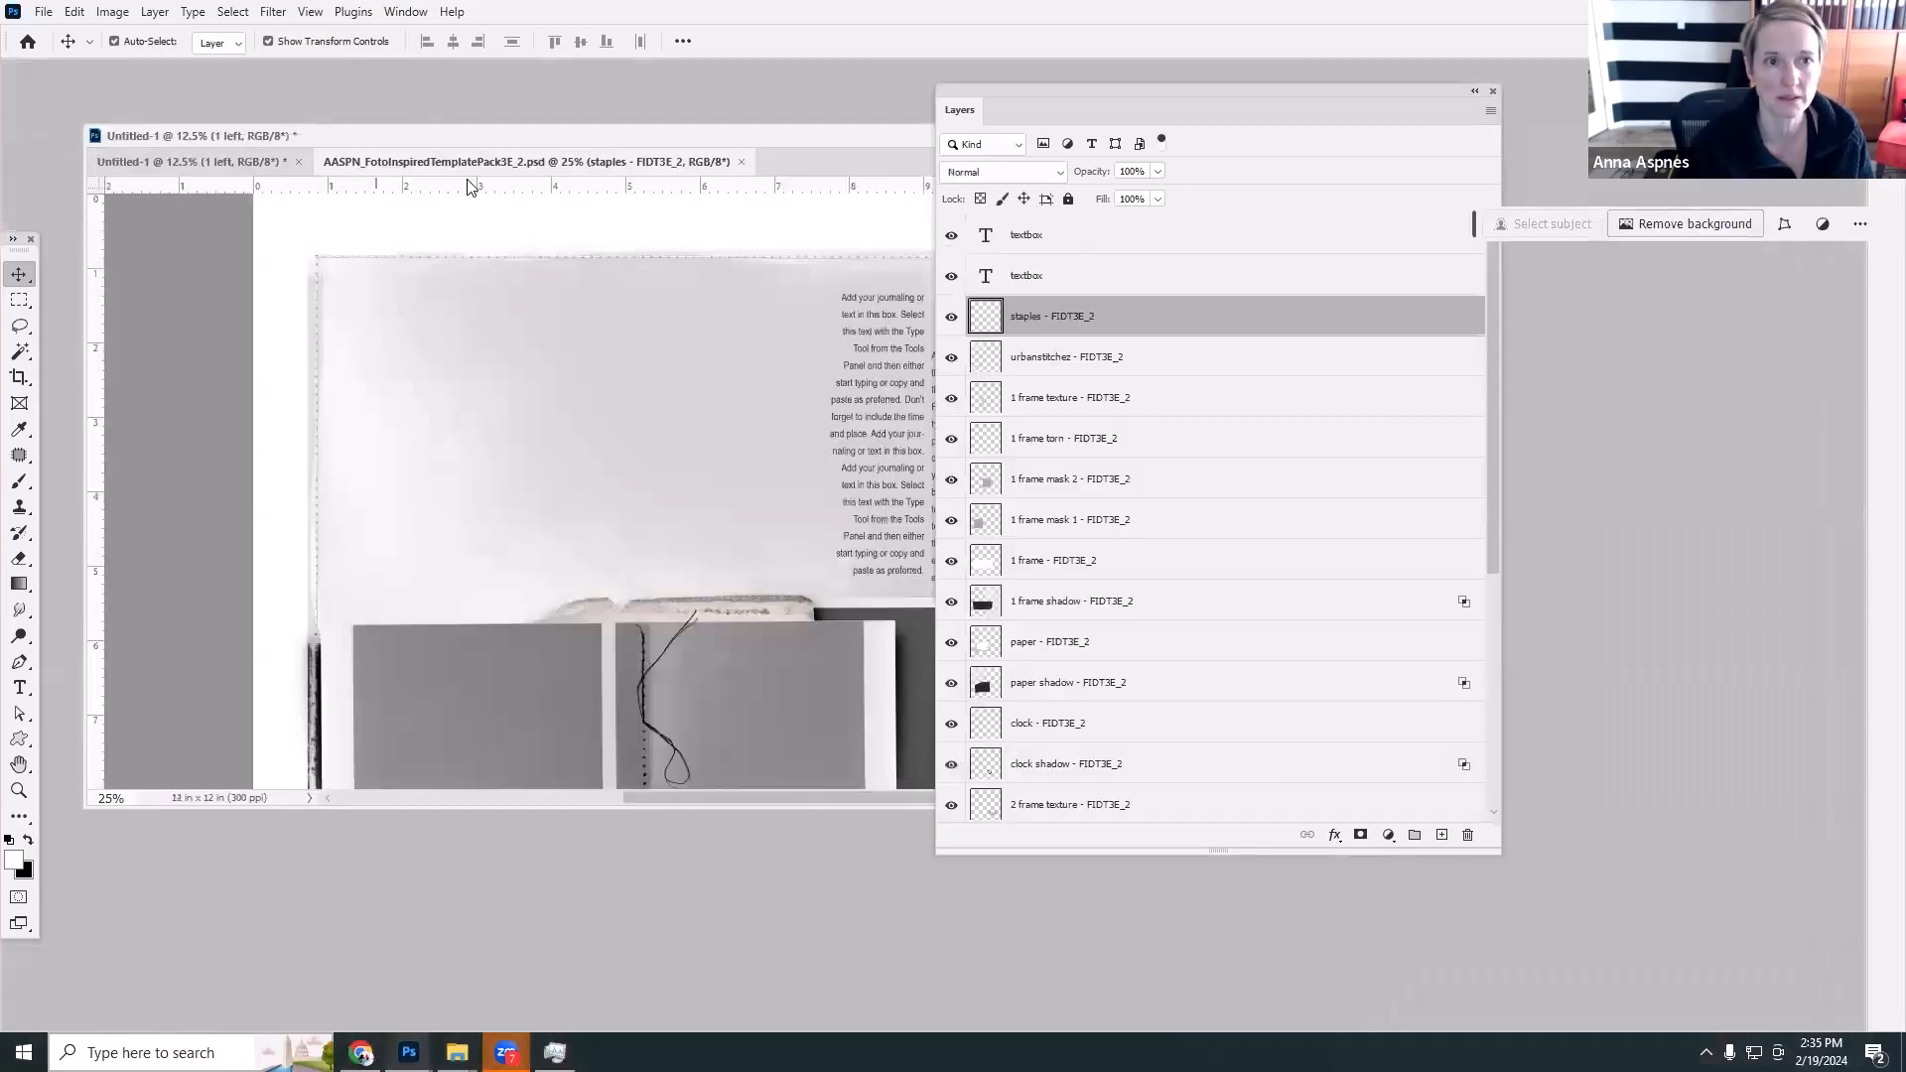
Select every layer of the second template from textbox to background, float its window, and copy the layers into the spread's right half.
left_click(1345, 239)
scroll(1370, 688, "down", 5)
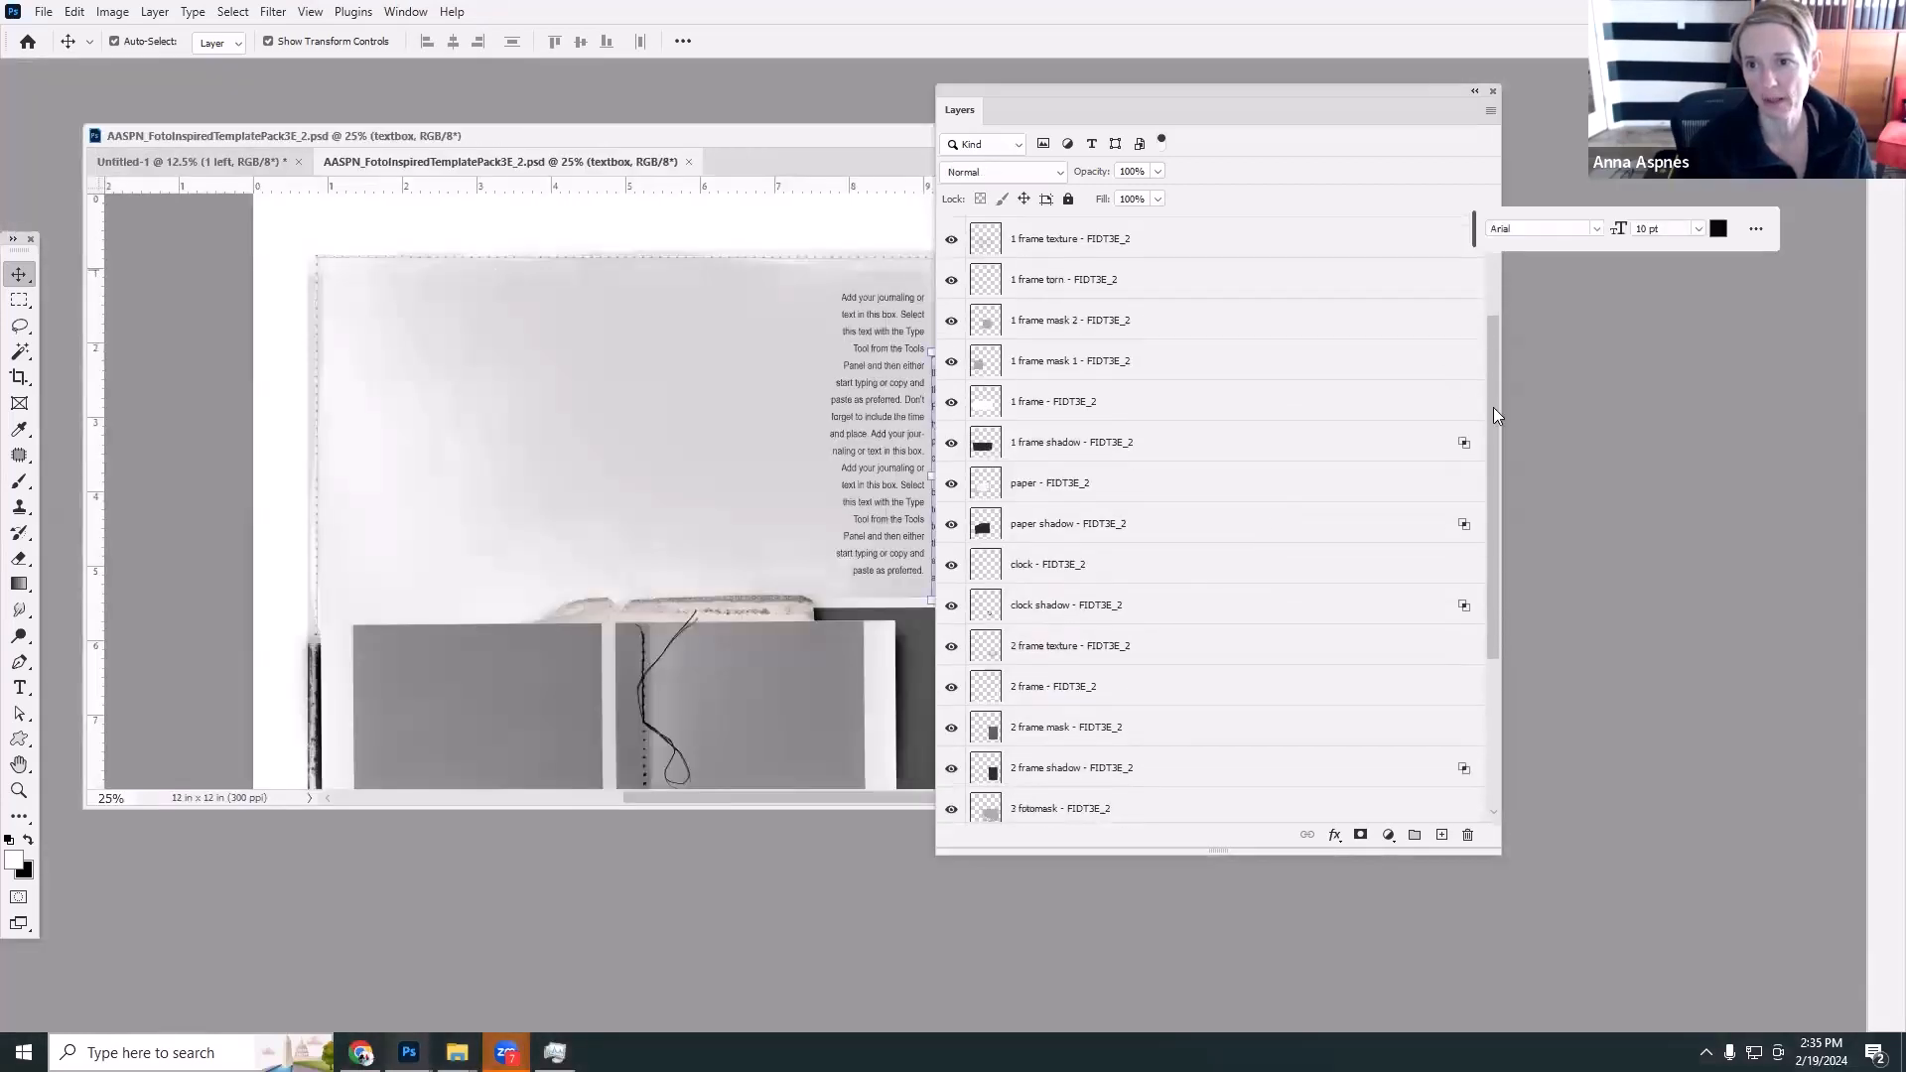
left_click(1114, 804, "shift")
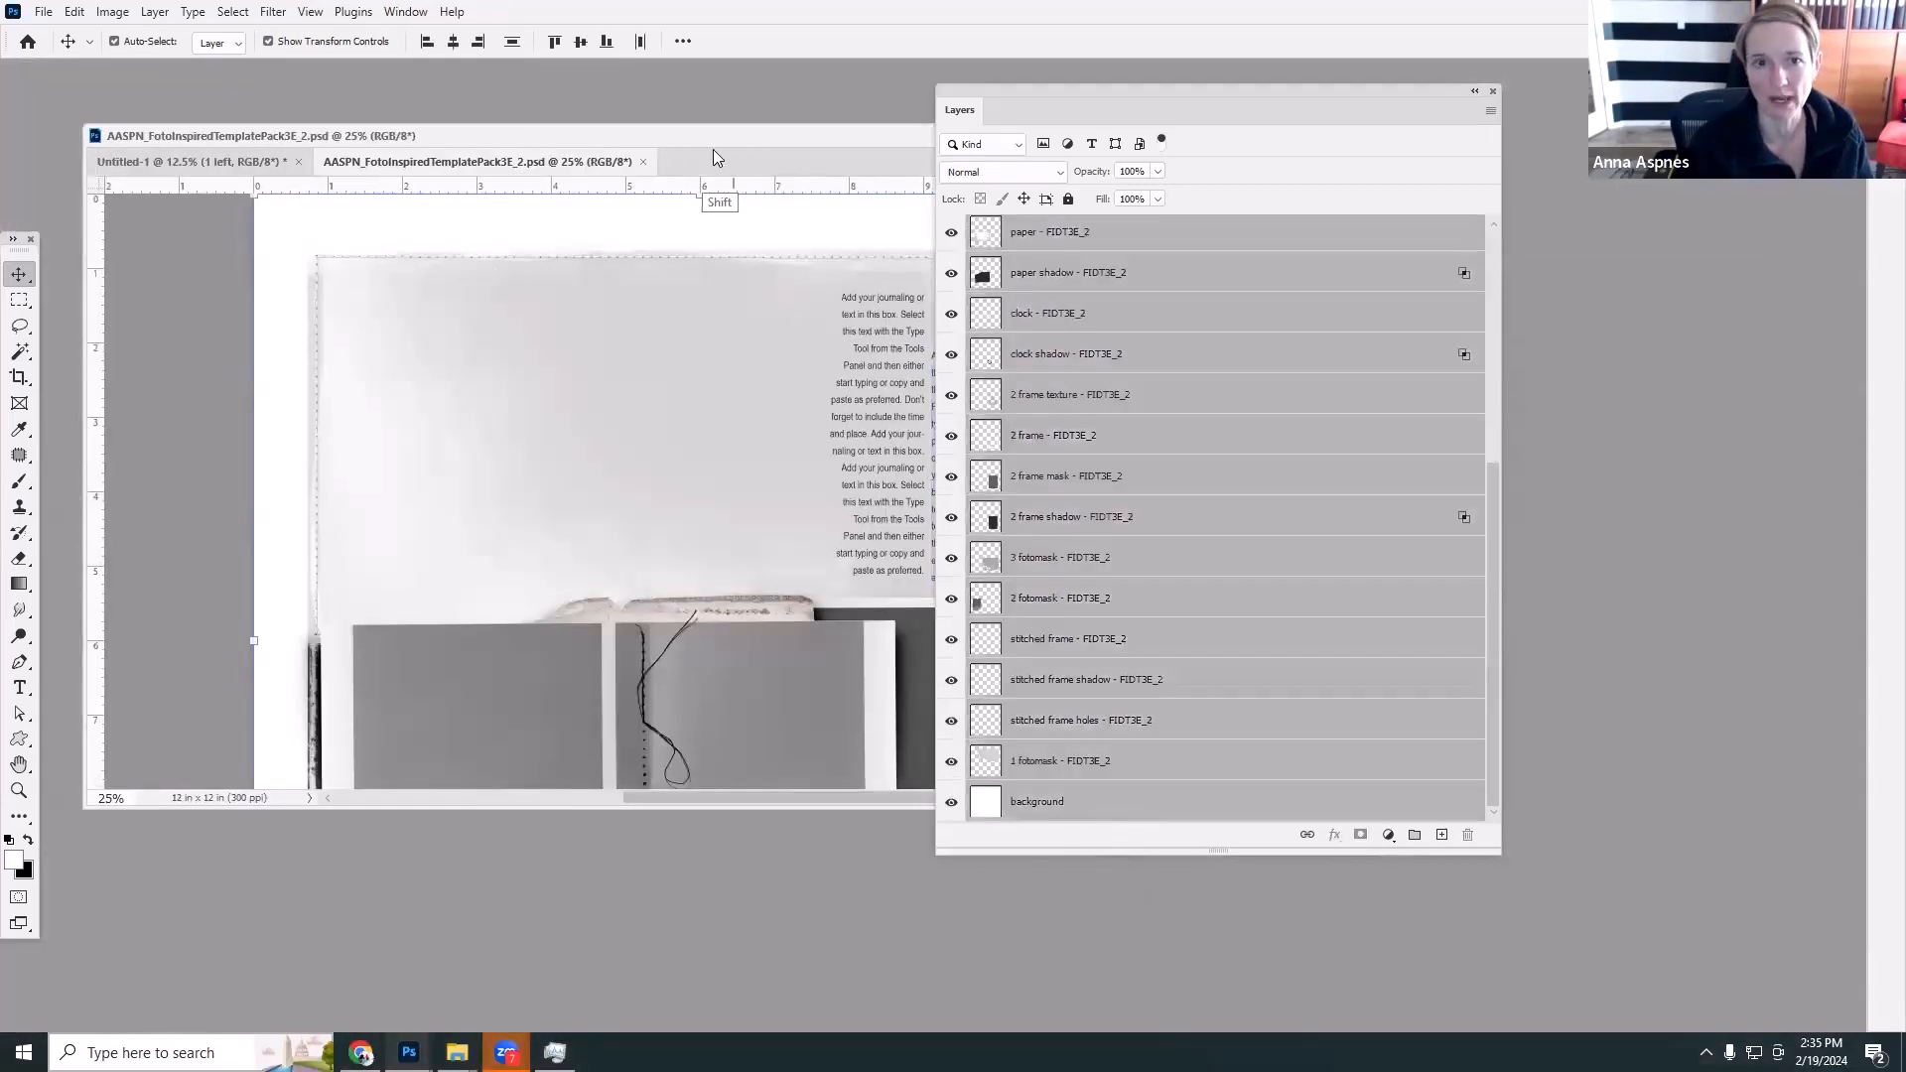
left_click_drag(612, 167, 524, 459)
left_click_drag(638, 596, 796, 312)
Align the copied layers flush with the spread's top and right edges, and rearrange the spread's window and the Layers panel to show both pages.
left_click_drag(792, 145, 548, 152)
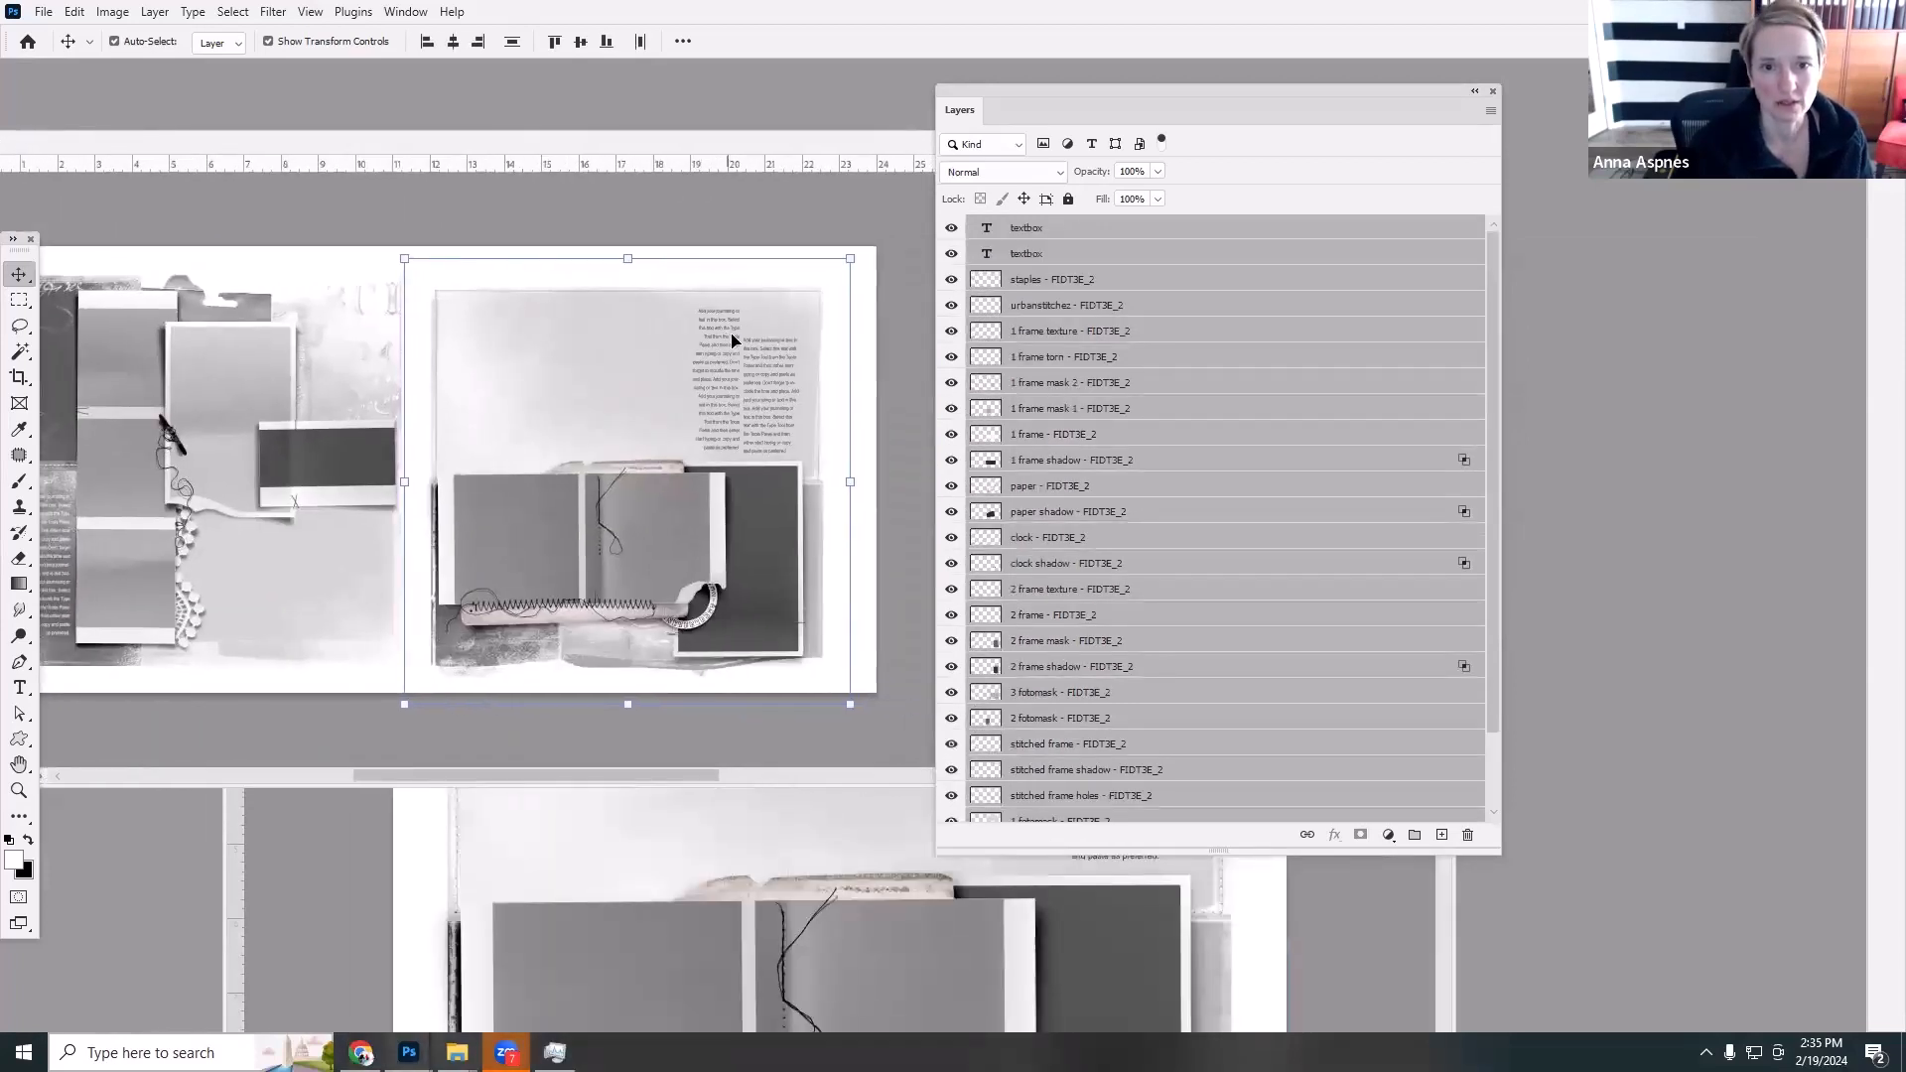
left_click_drag(732, 319, 750, 336)
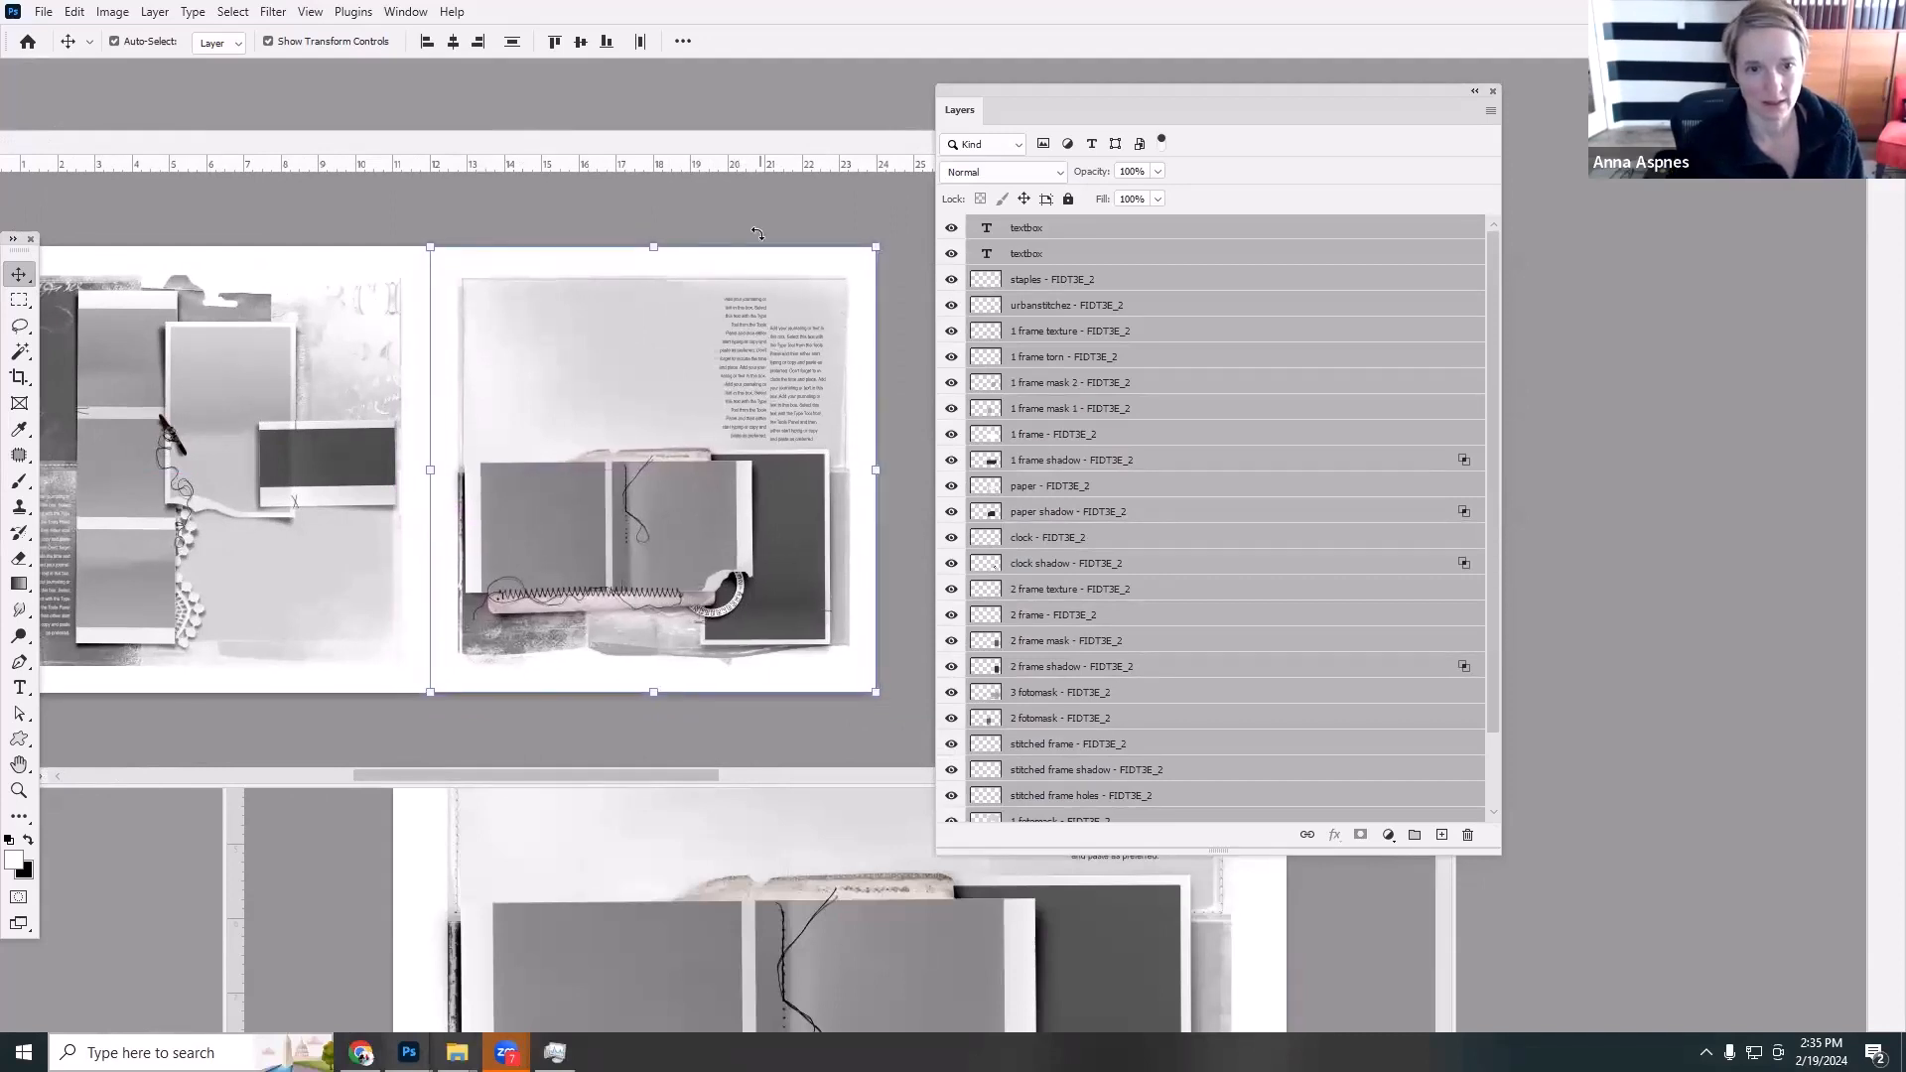
left_click_drag(631, 142, 799, 117)
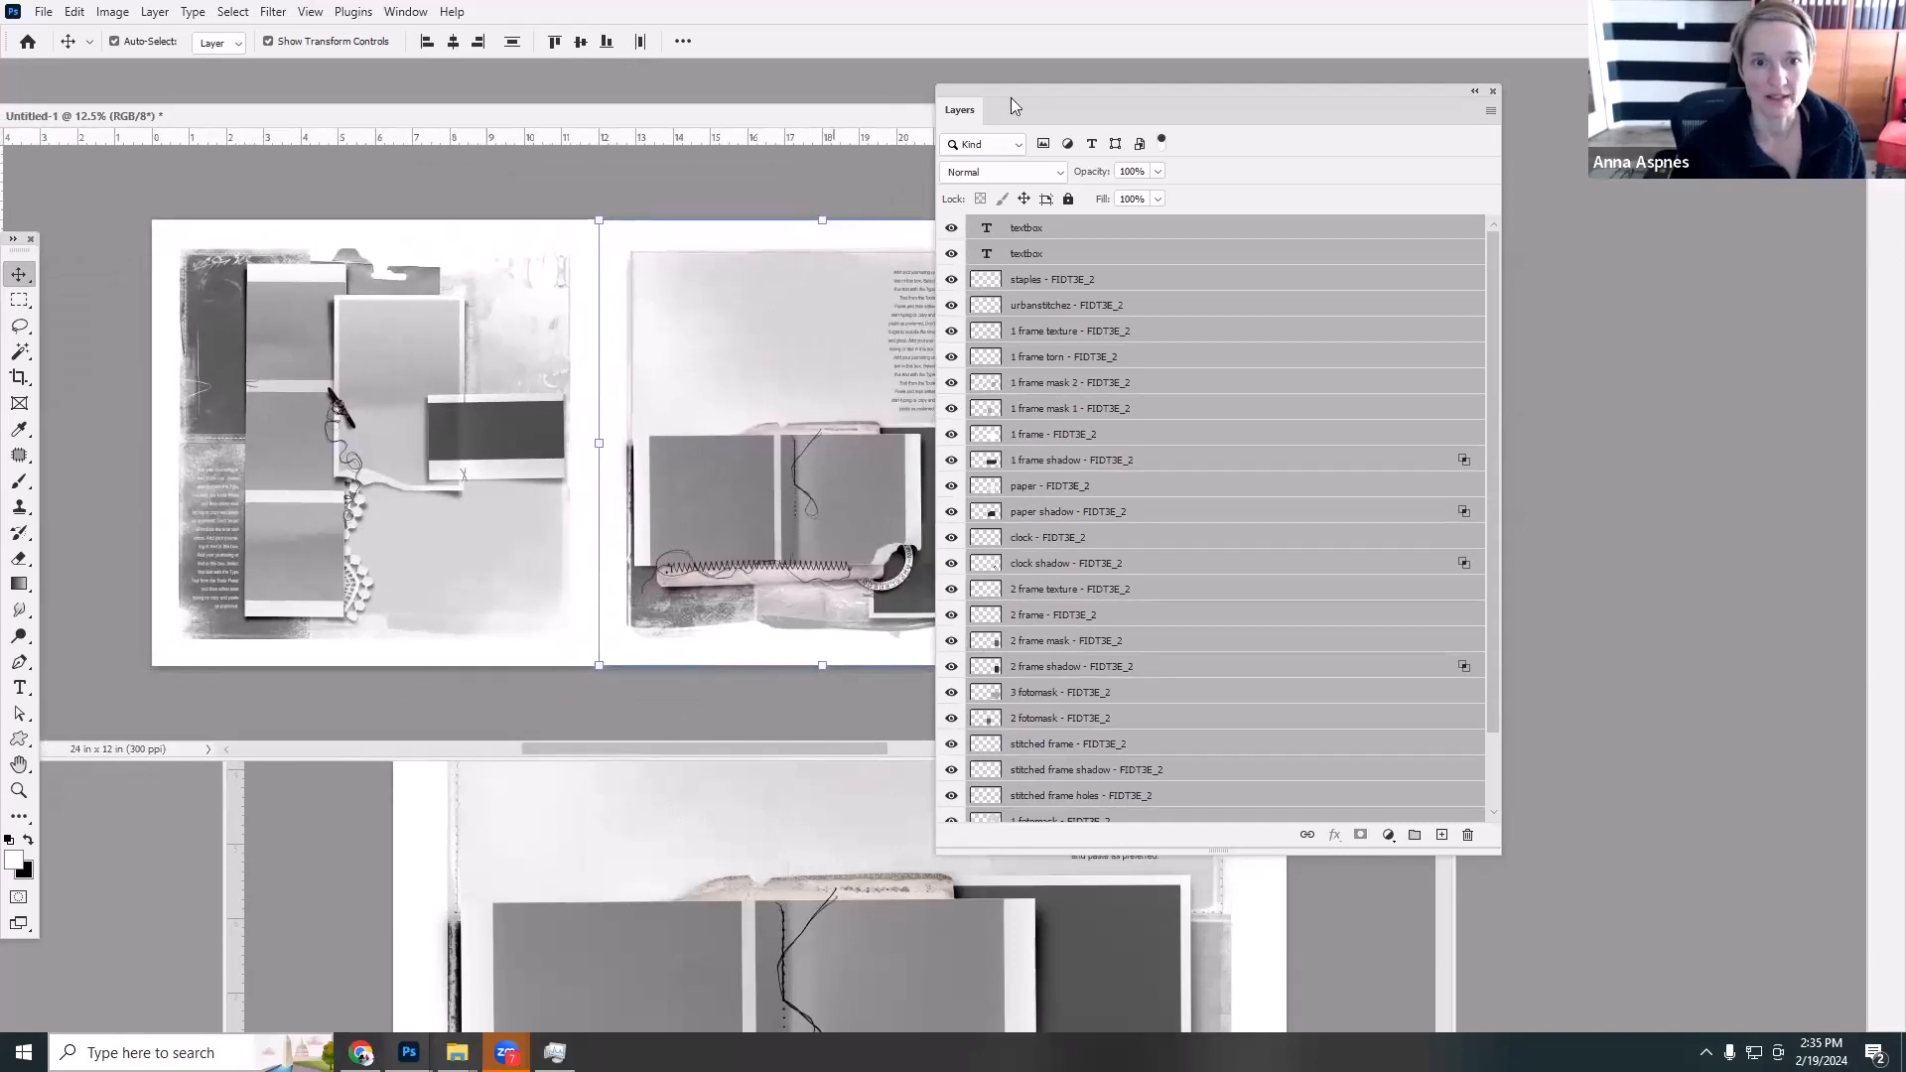
left_click_drag(1046, 92, 1360, 193)
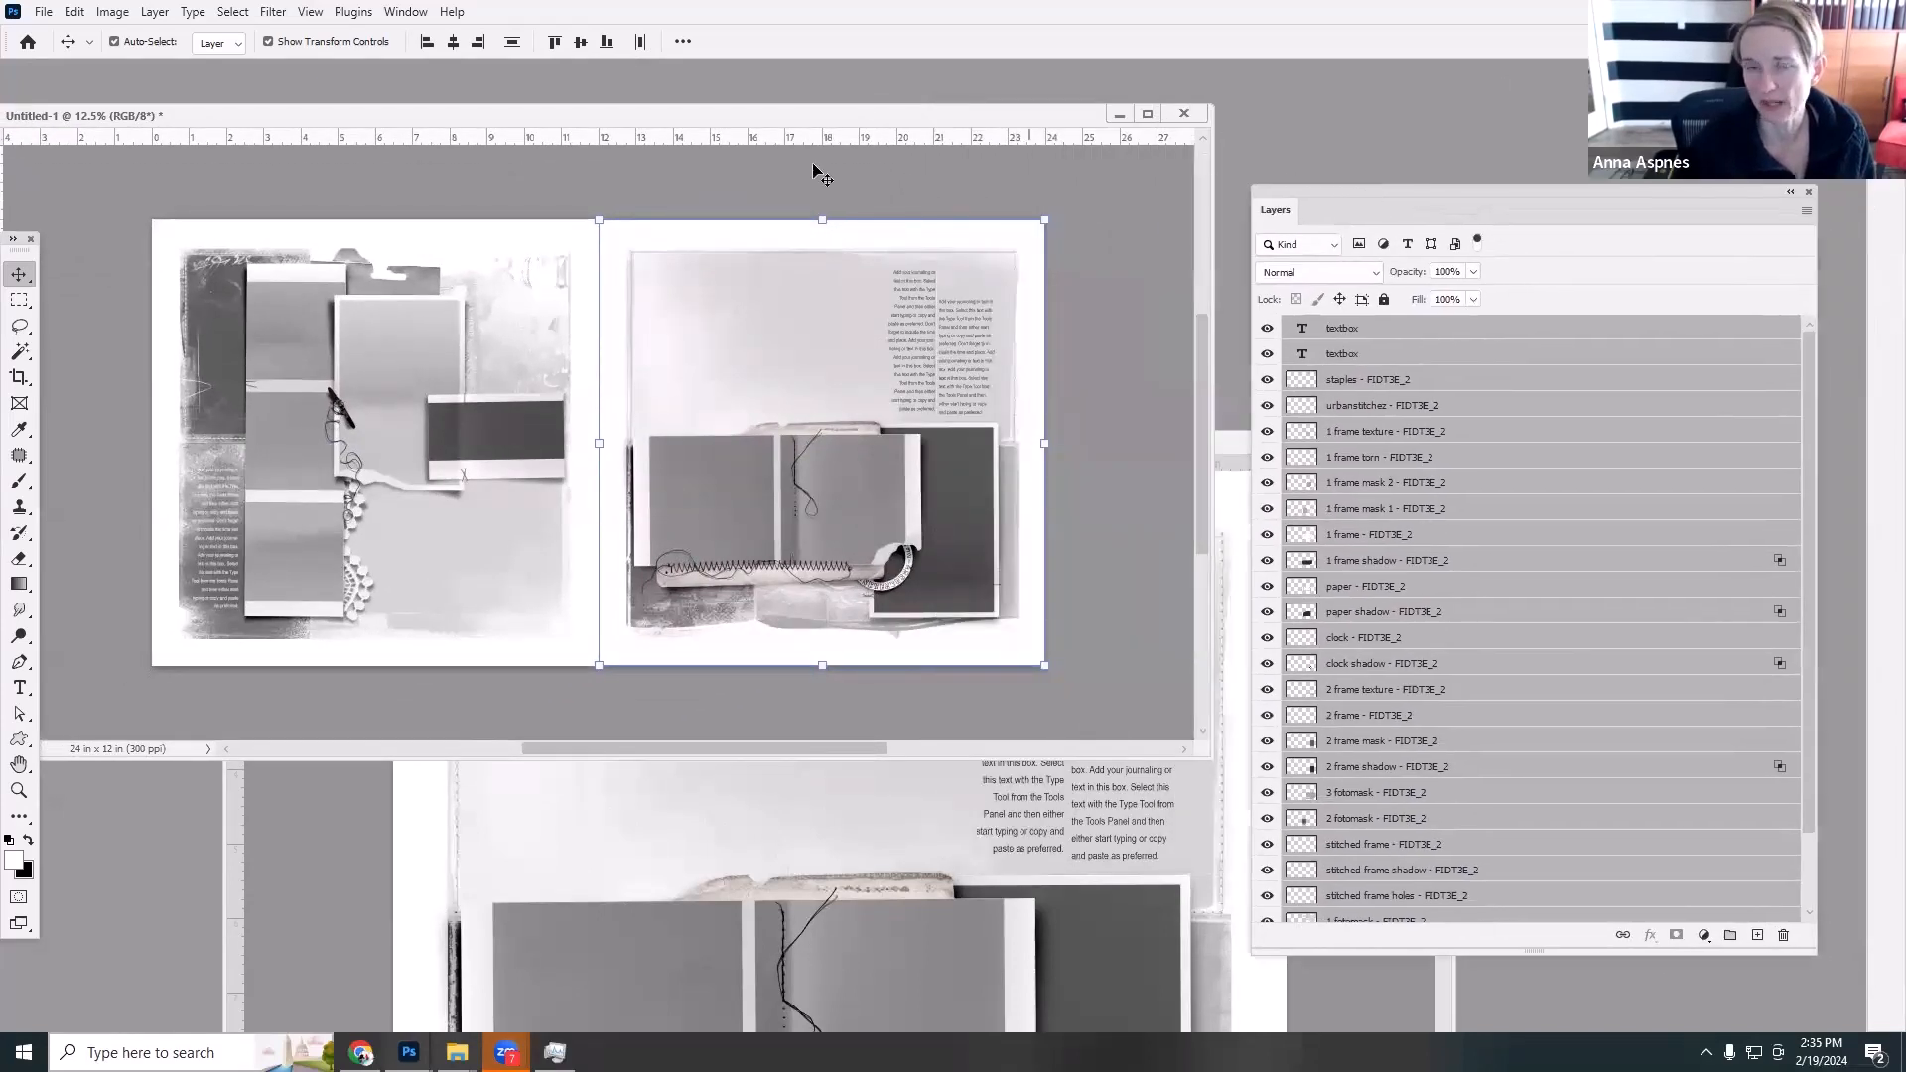
left_click_drag(658, 115, 731, 109)
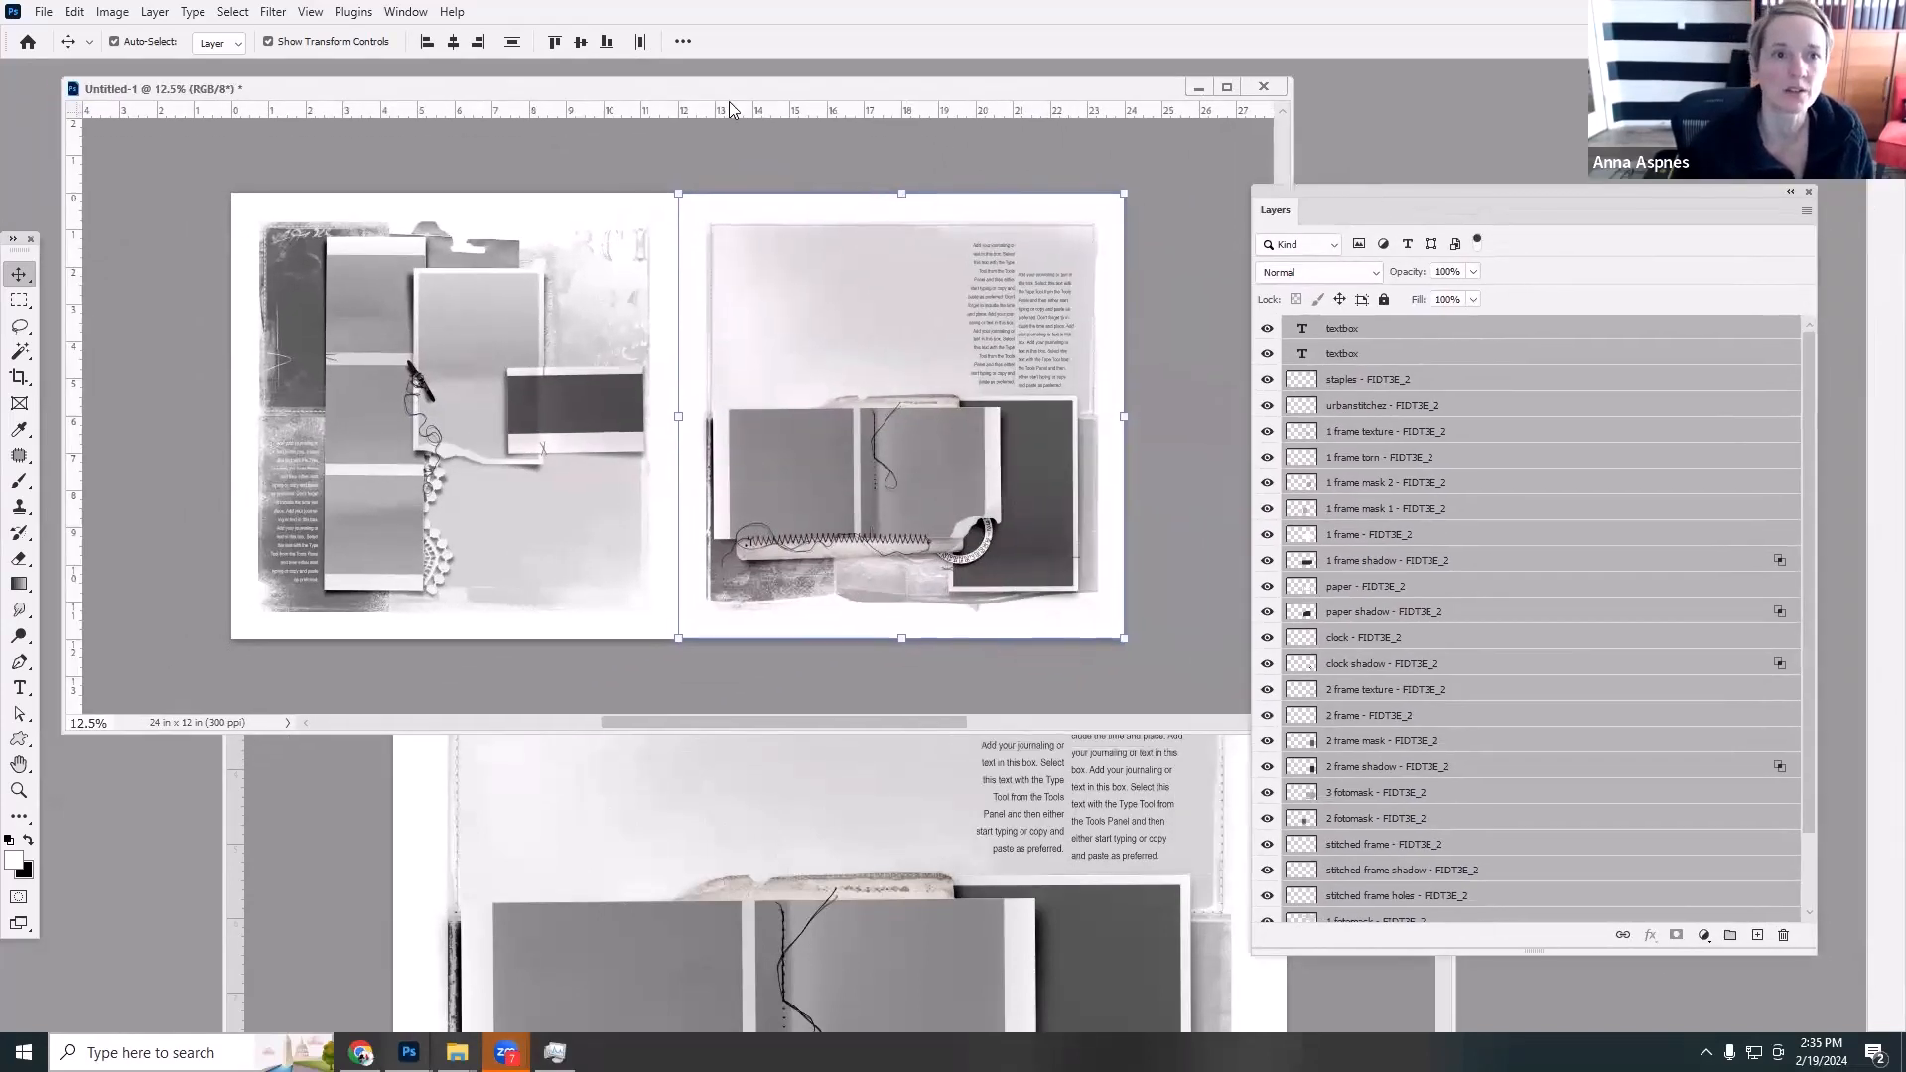
Save the double-page spread as Test in PSD format in the Britannia folder, keeping Maximize Compatibility on.
left_click(44, 12)
left_click(99, 246)
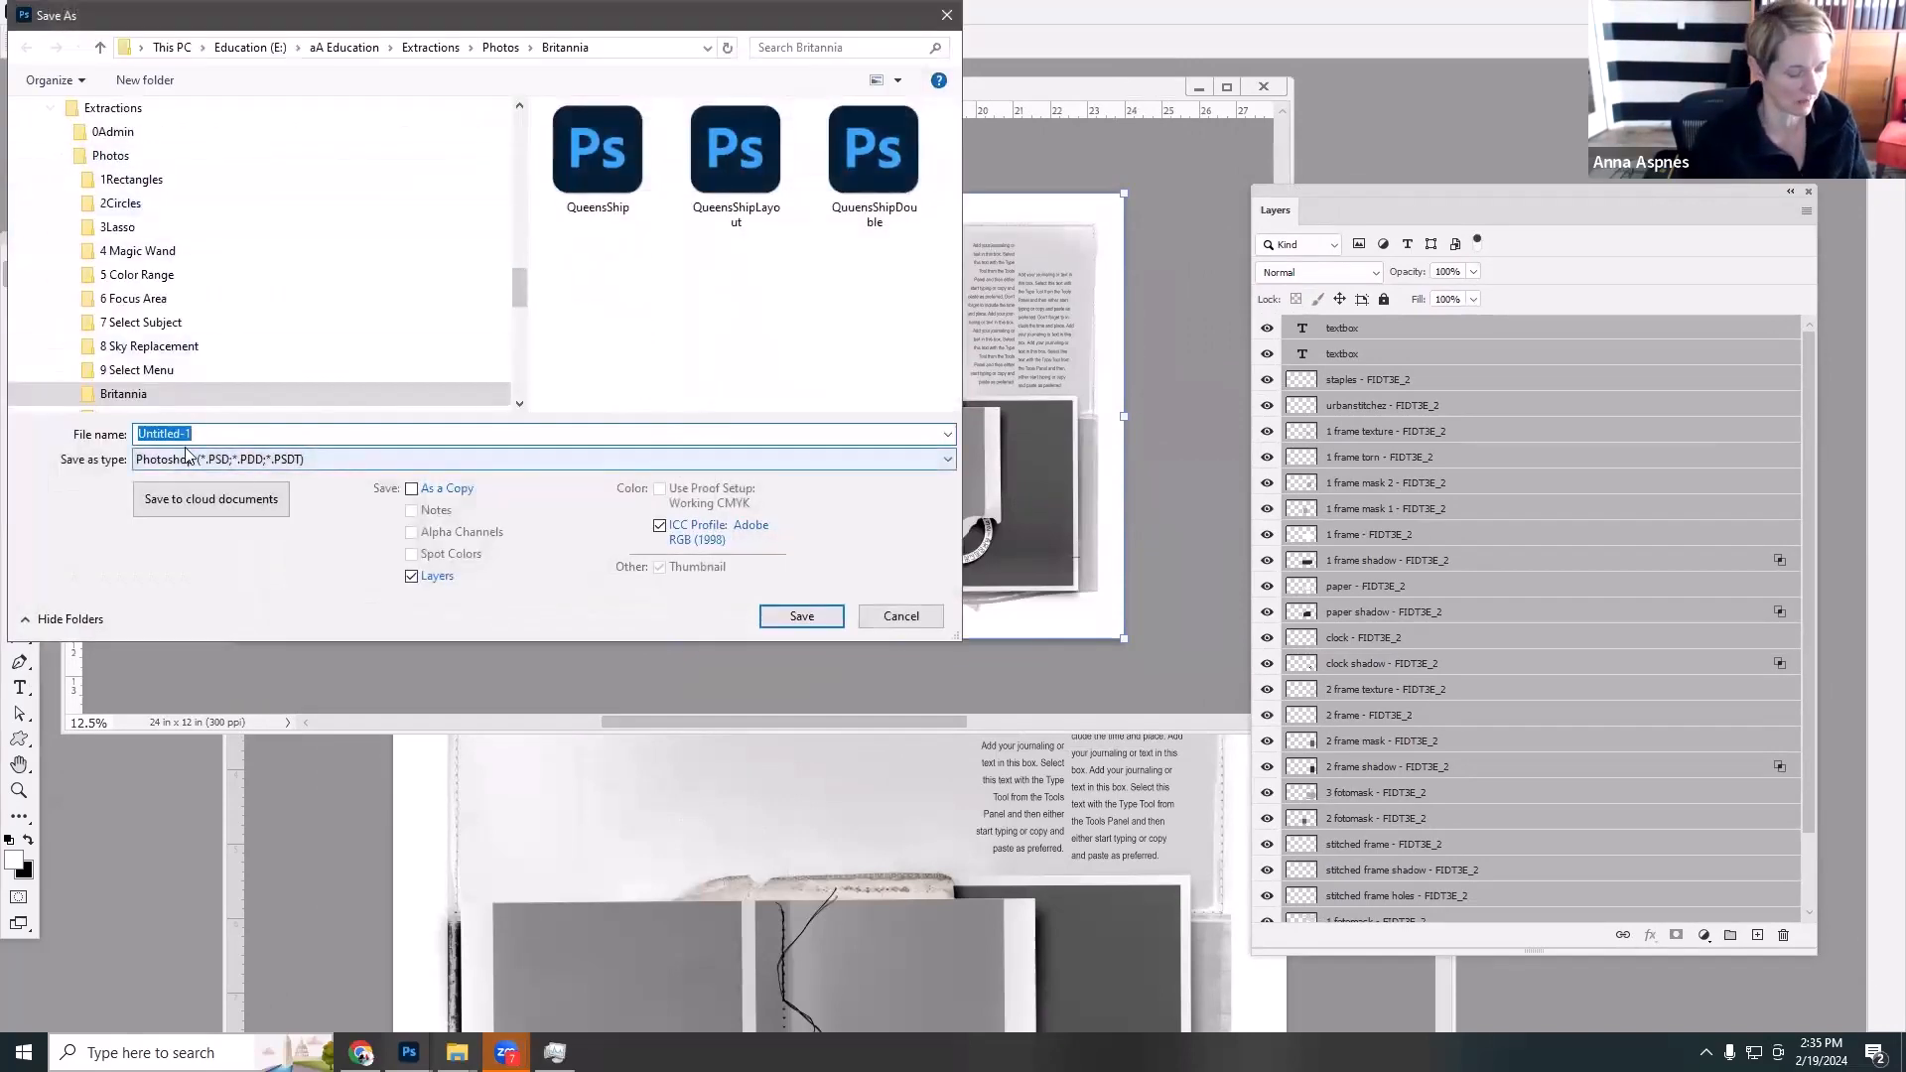
type("Test")
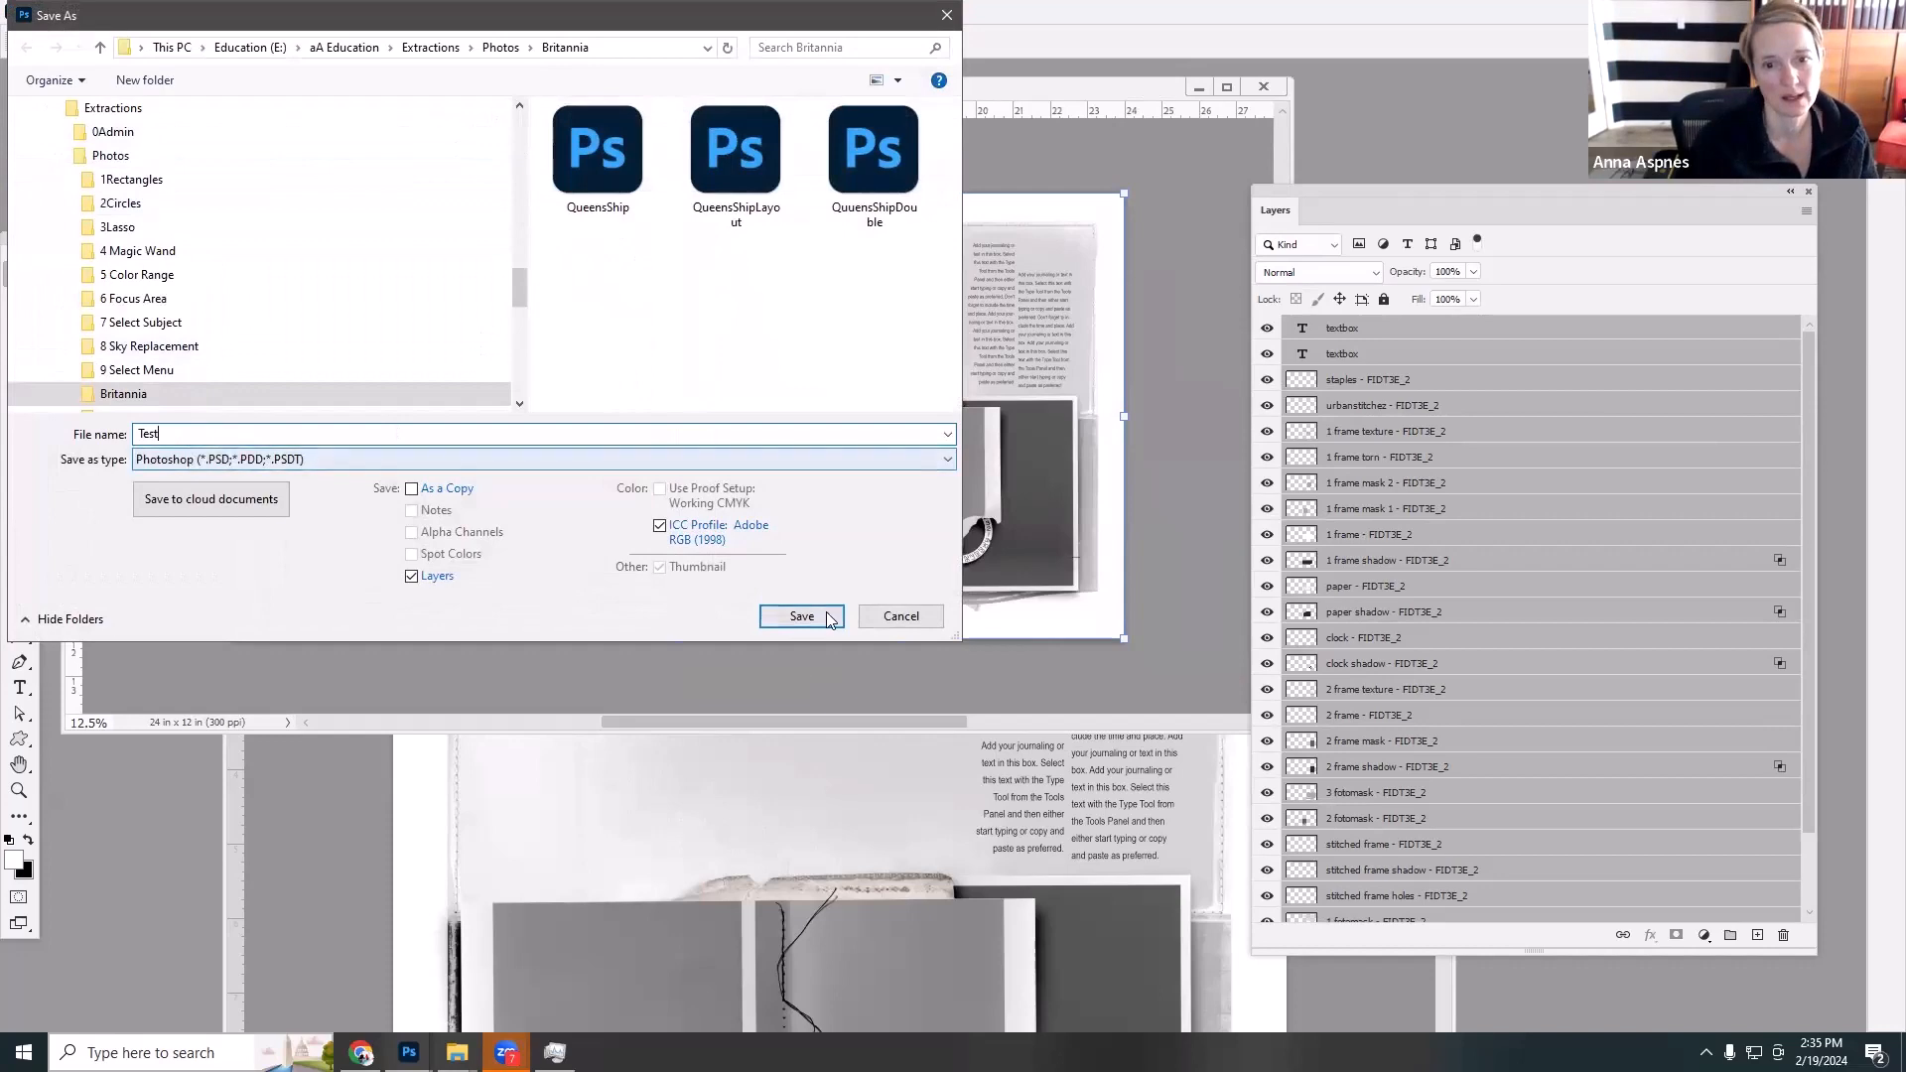
left_click(830, 618)
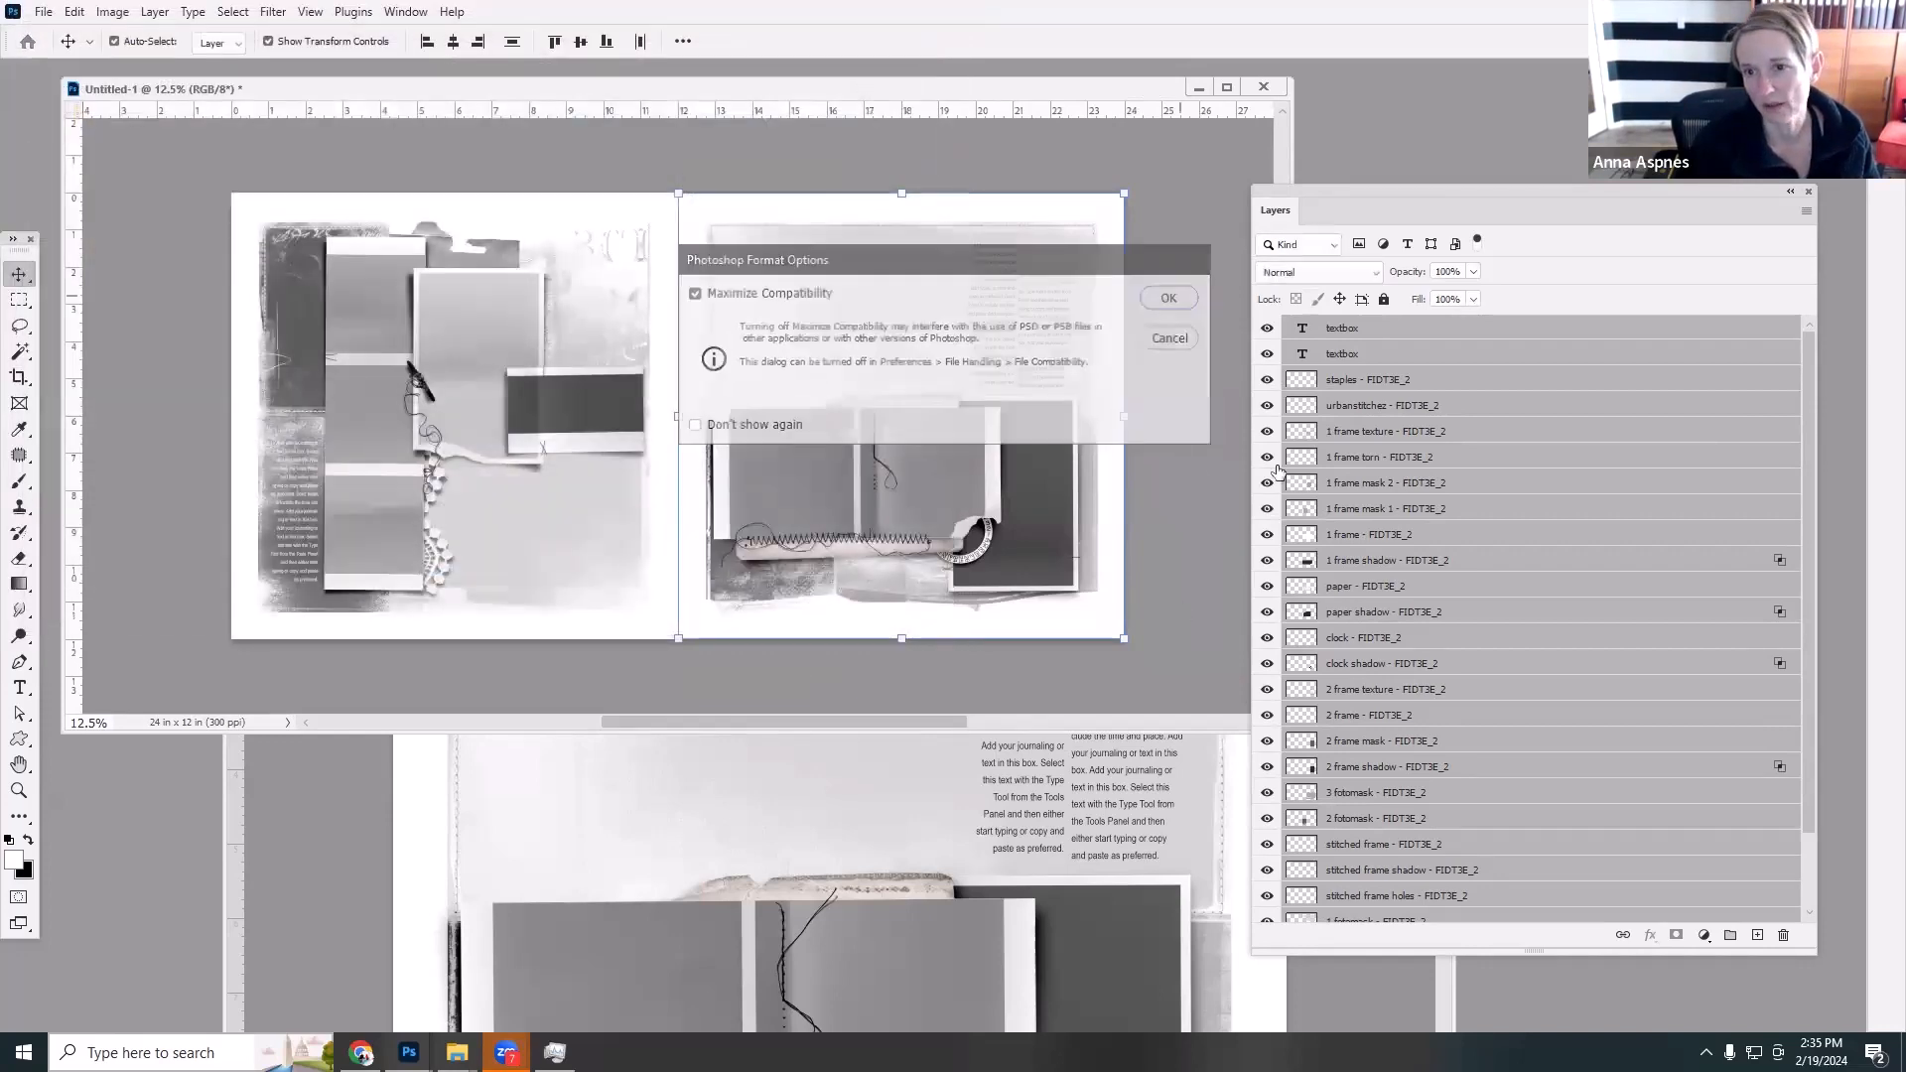
key("Return")
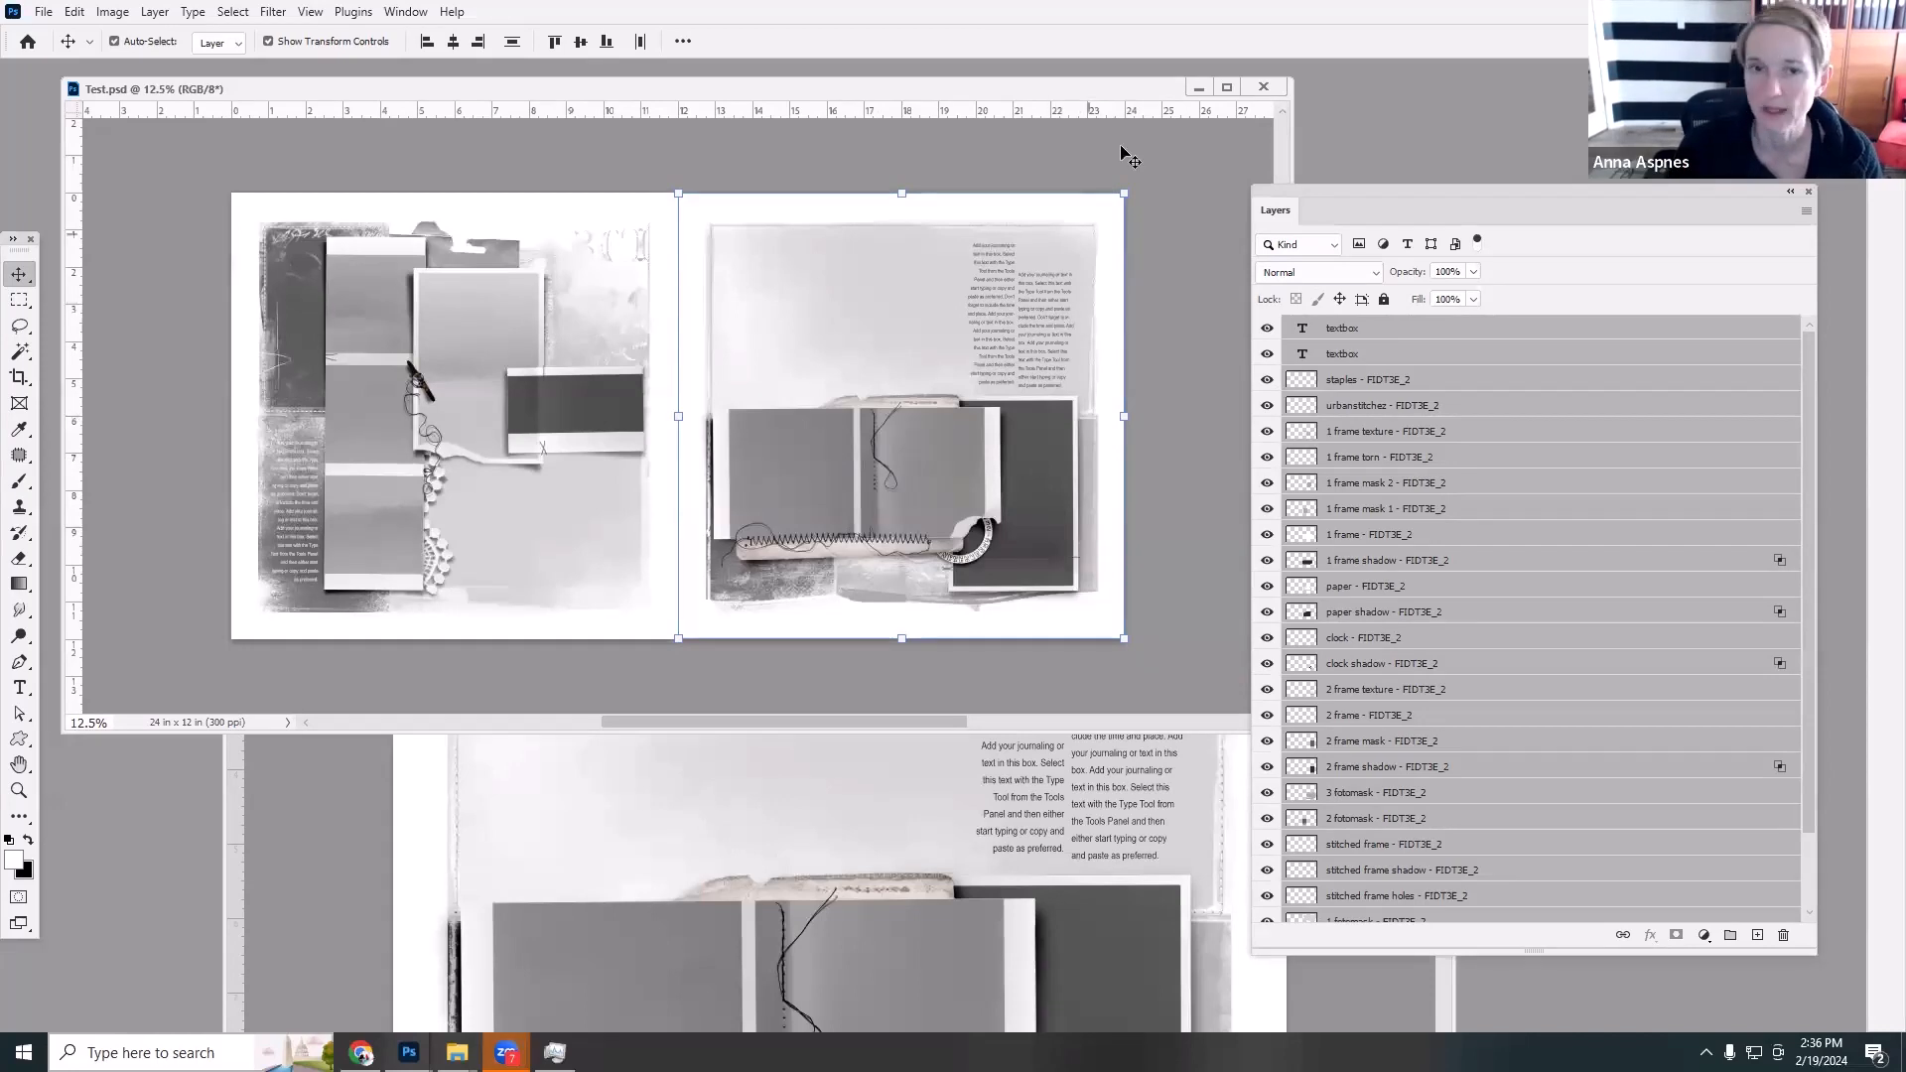
Close the saved Test.psd spread and the second template document.
left_click_drag(1086, 89, 892, 175)
left_click(977, 200)
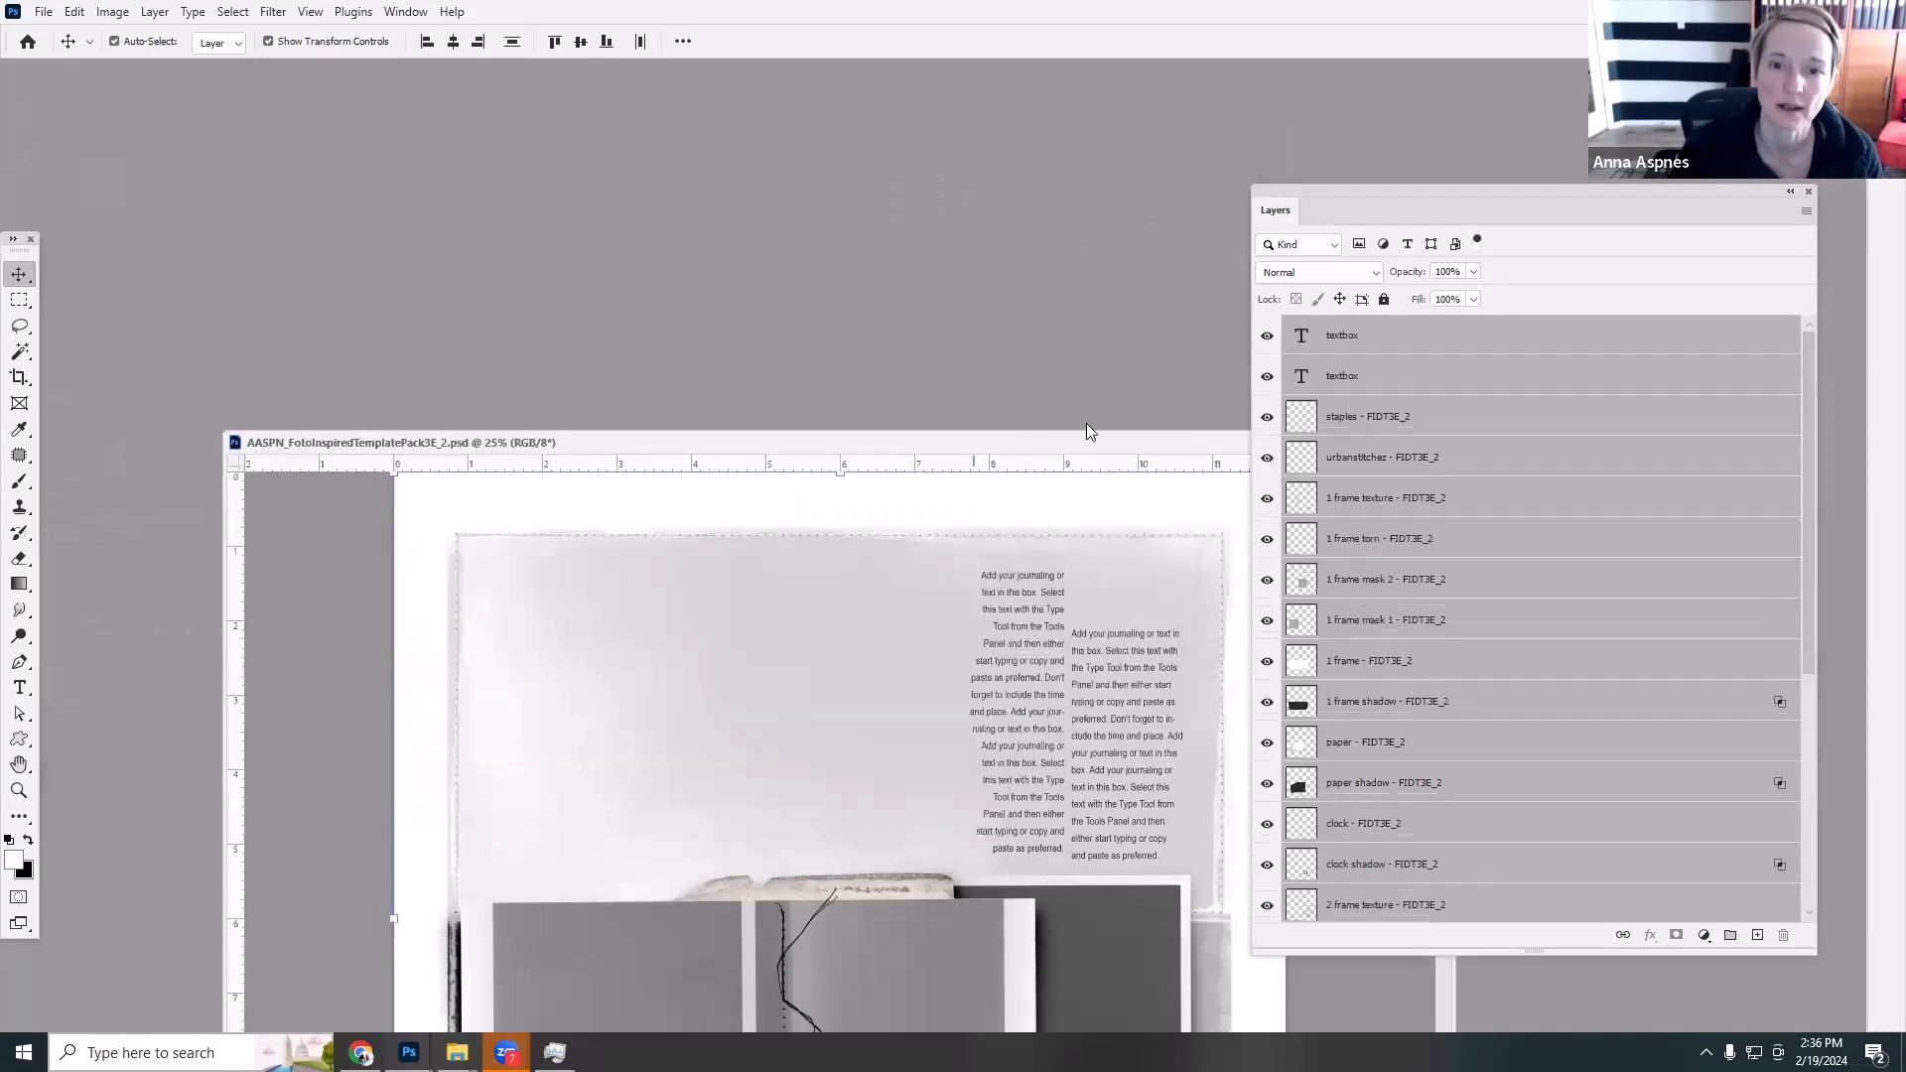
left_click_drag(1000, 439, 932, 176)
left_click(961, 176)
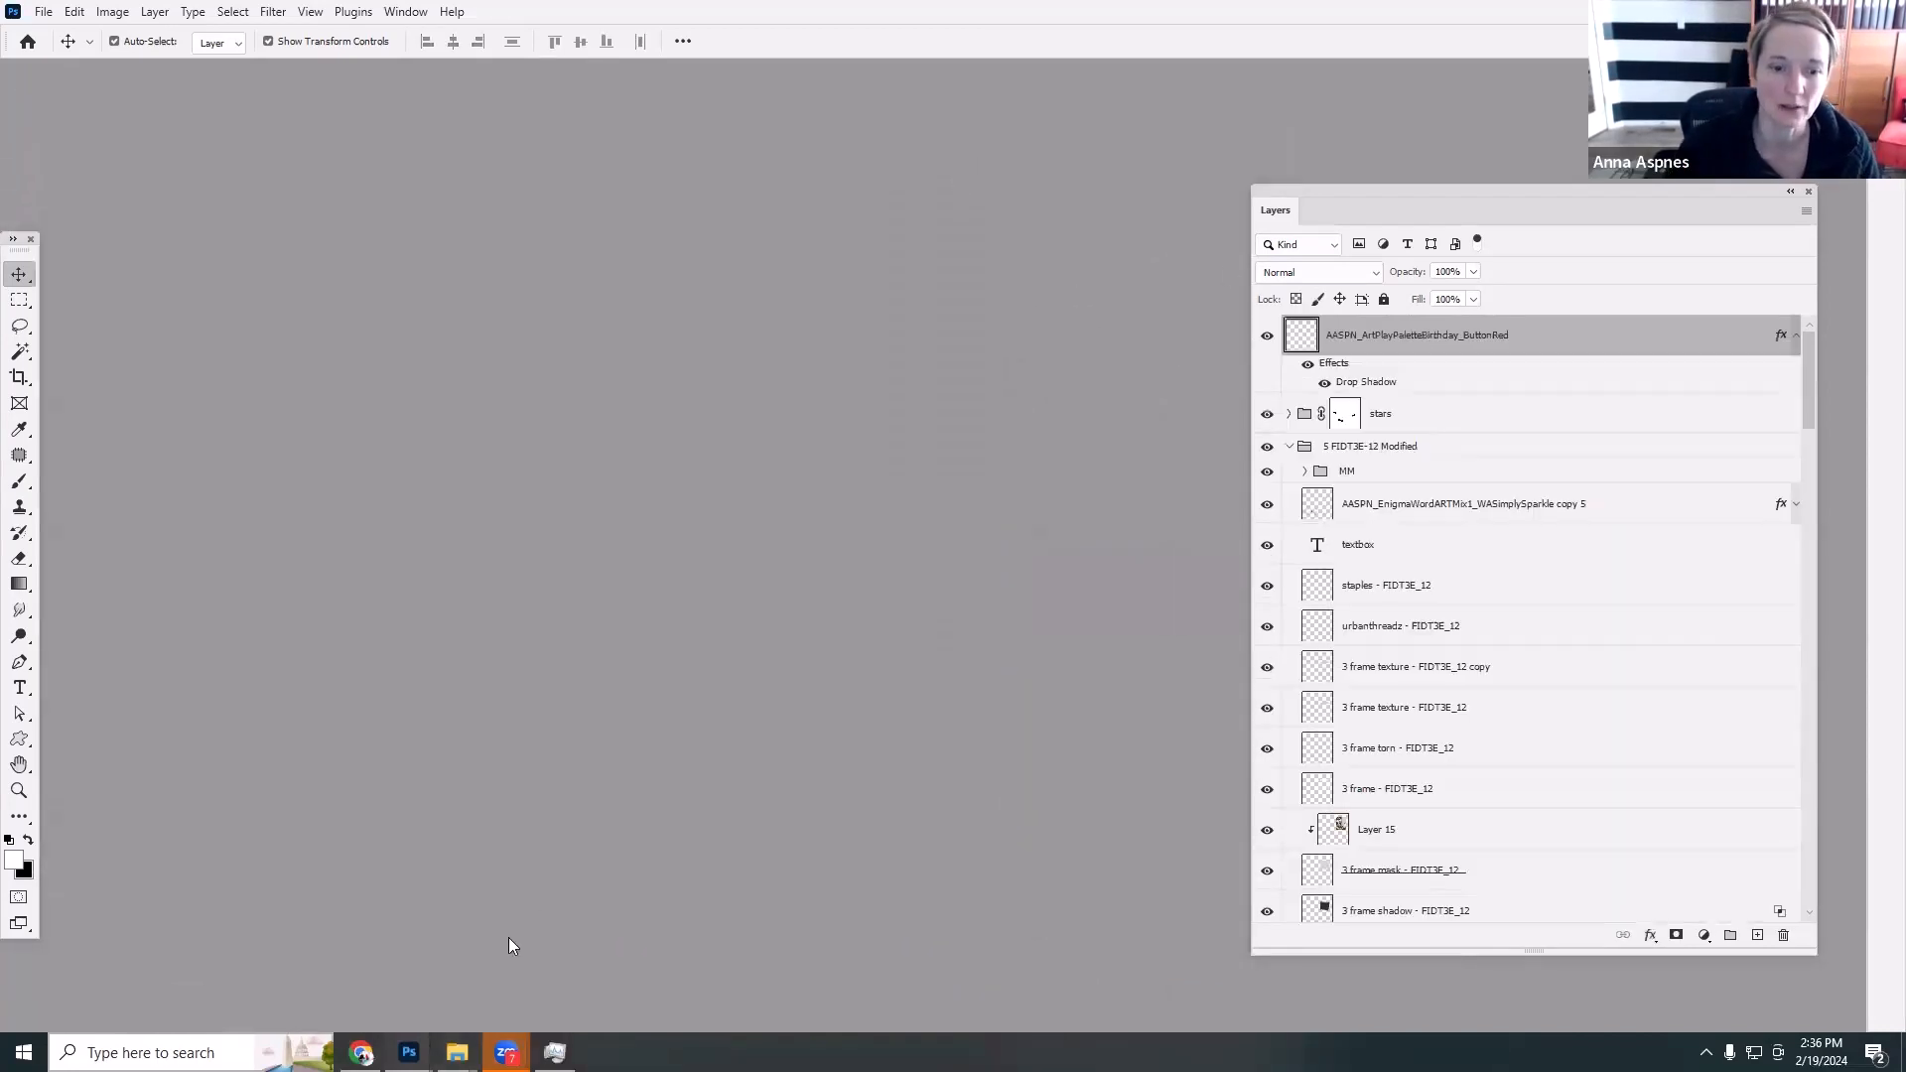
Switch to File Explorer, open the 1Team folder in FIDT 3E, and preview the first three sample layouts.
mouse_move(457, 1051)
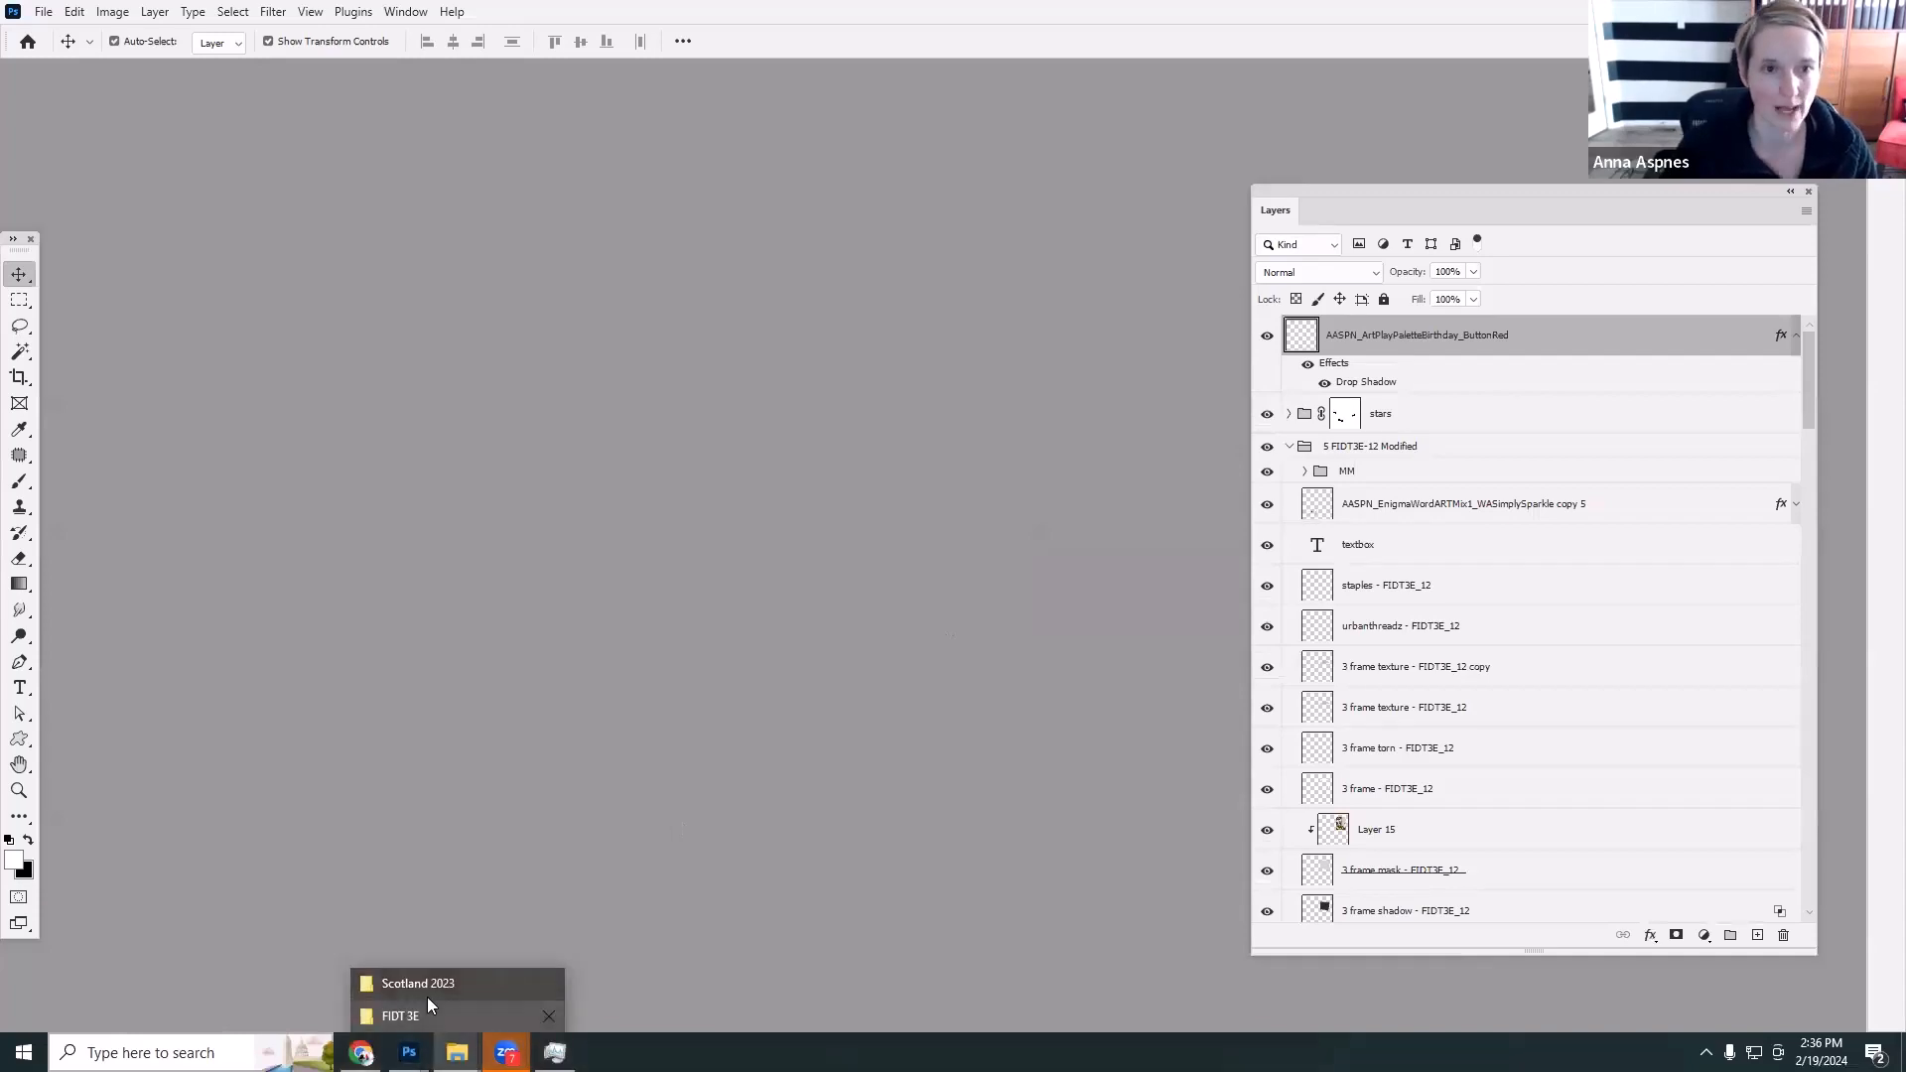
left_click(427, 1006)
double_click(515, 242)
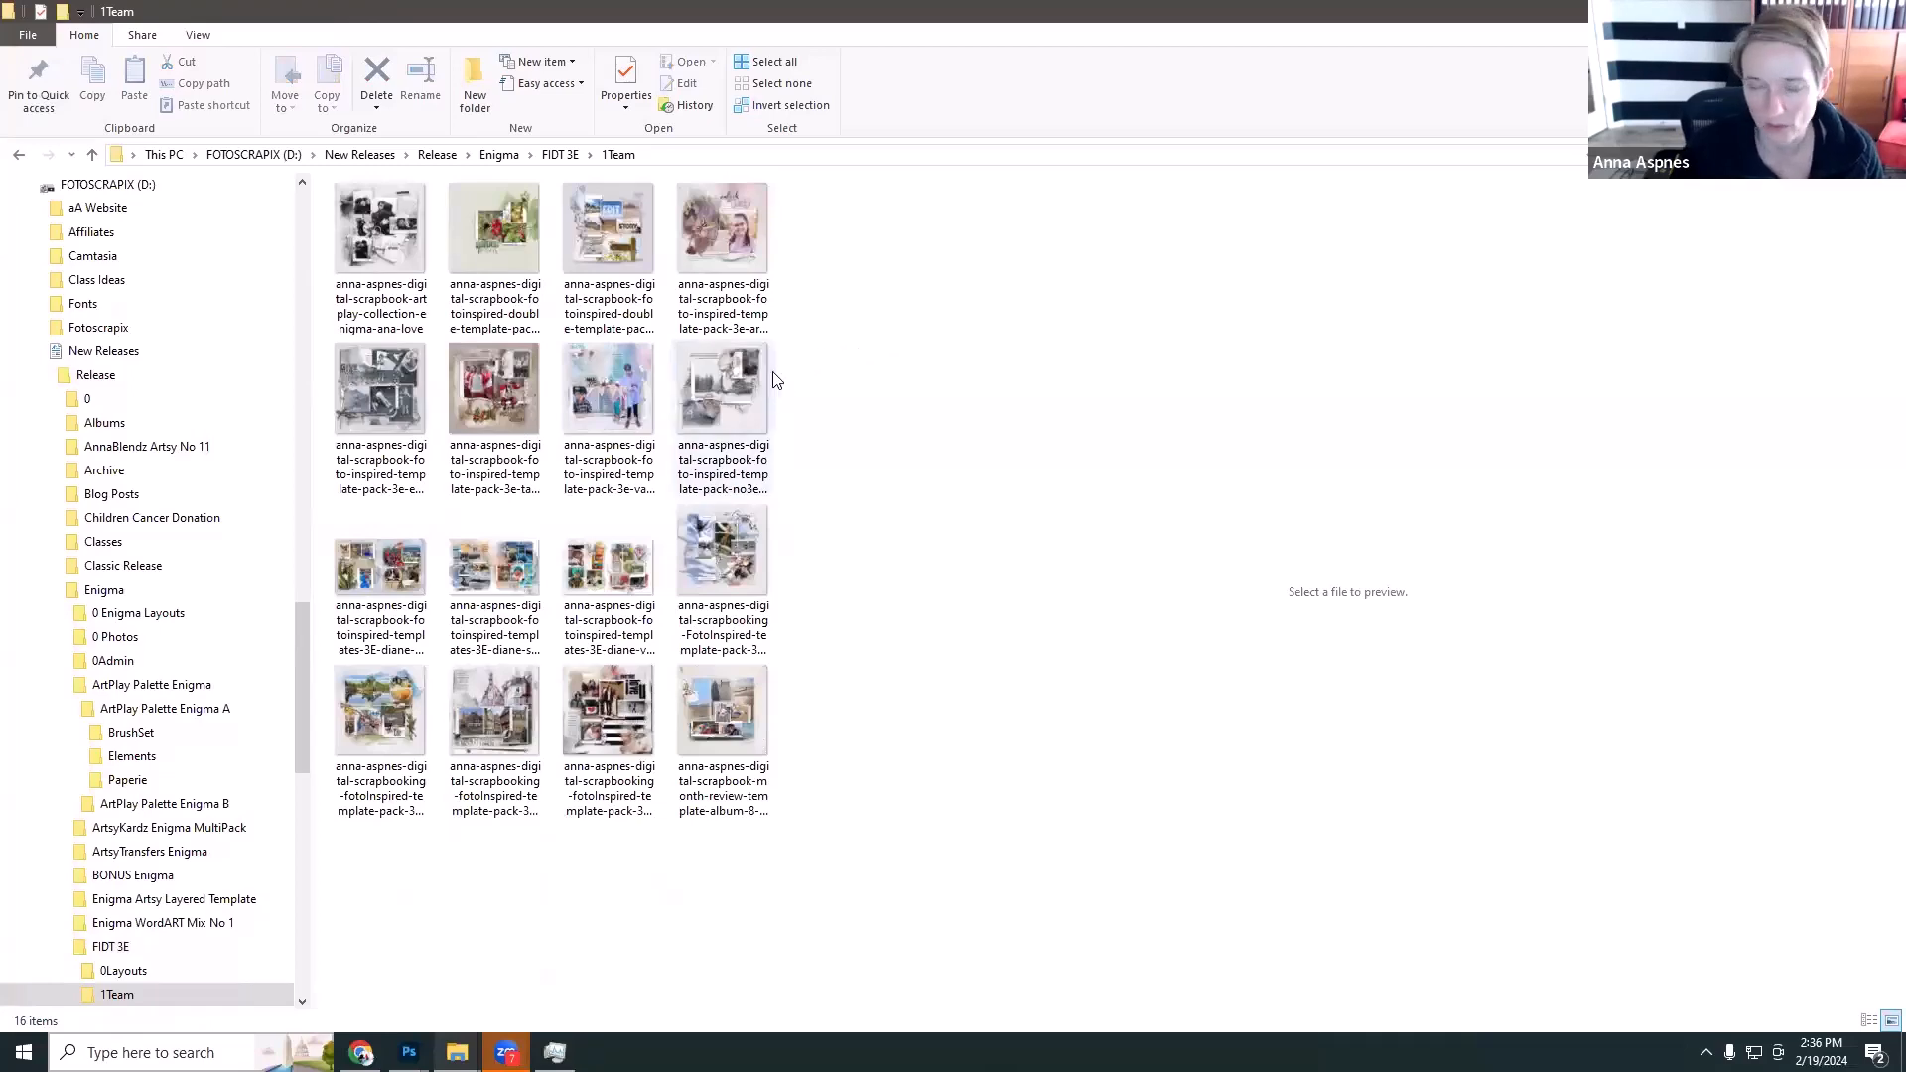
left_click(388, 247)
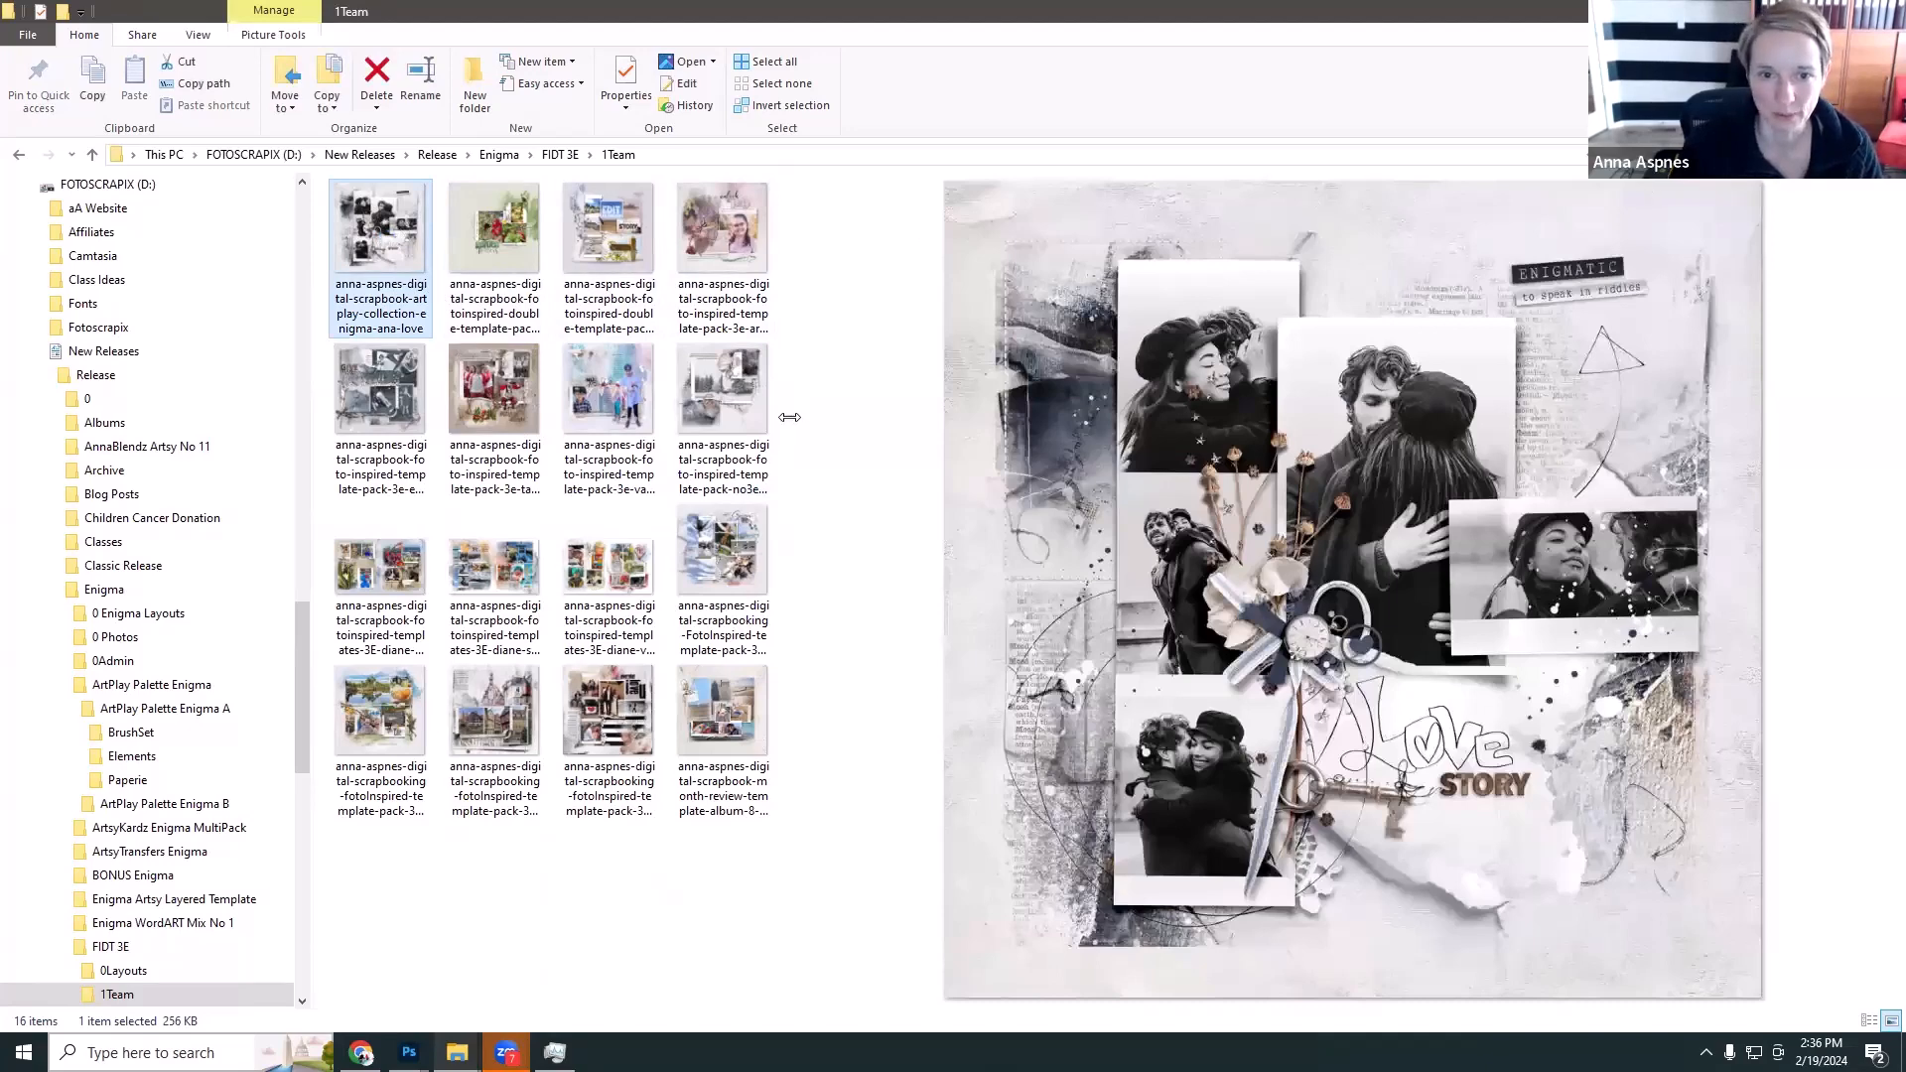
left_click_drag(787, 417, 694, 391)
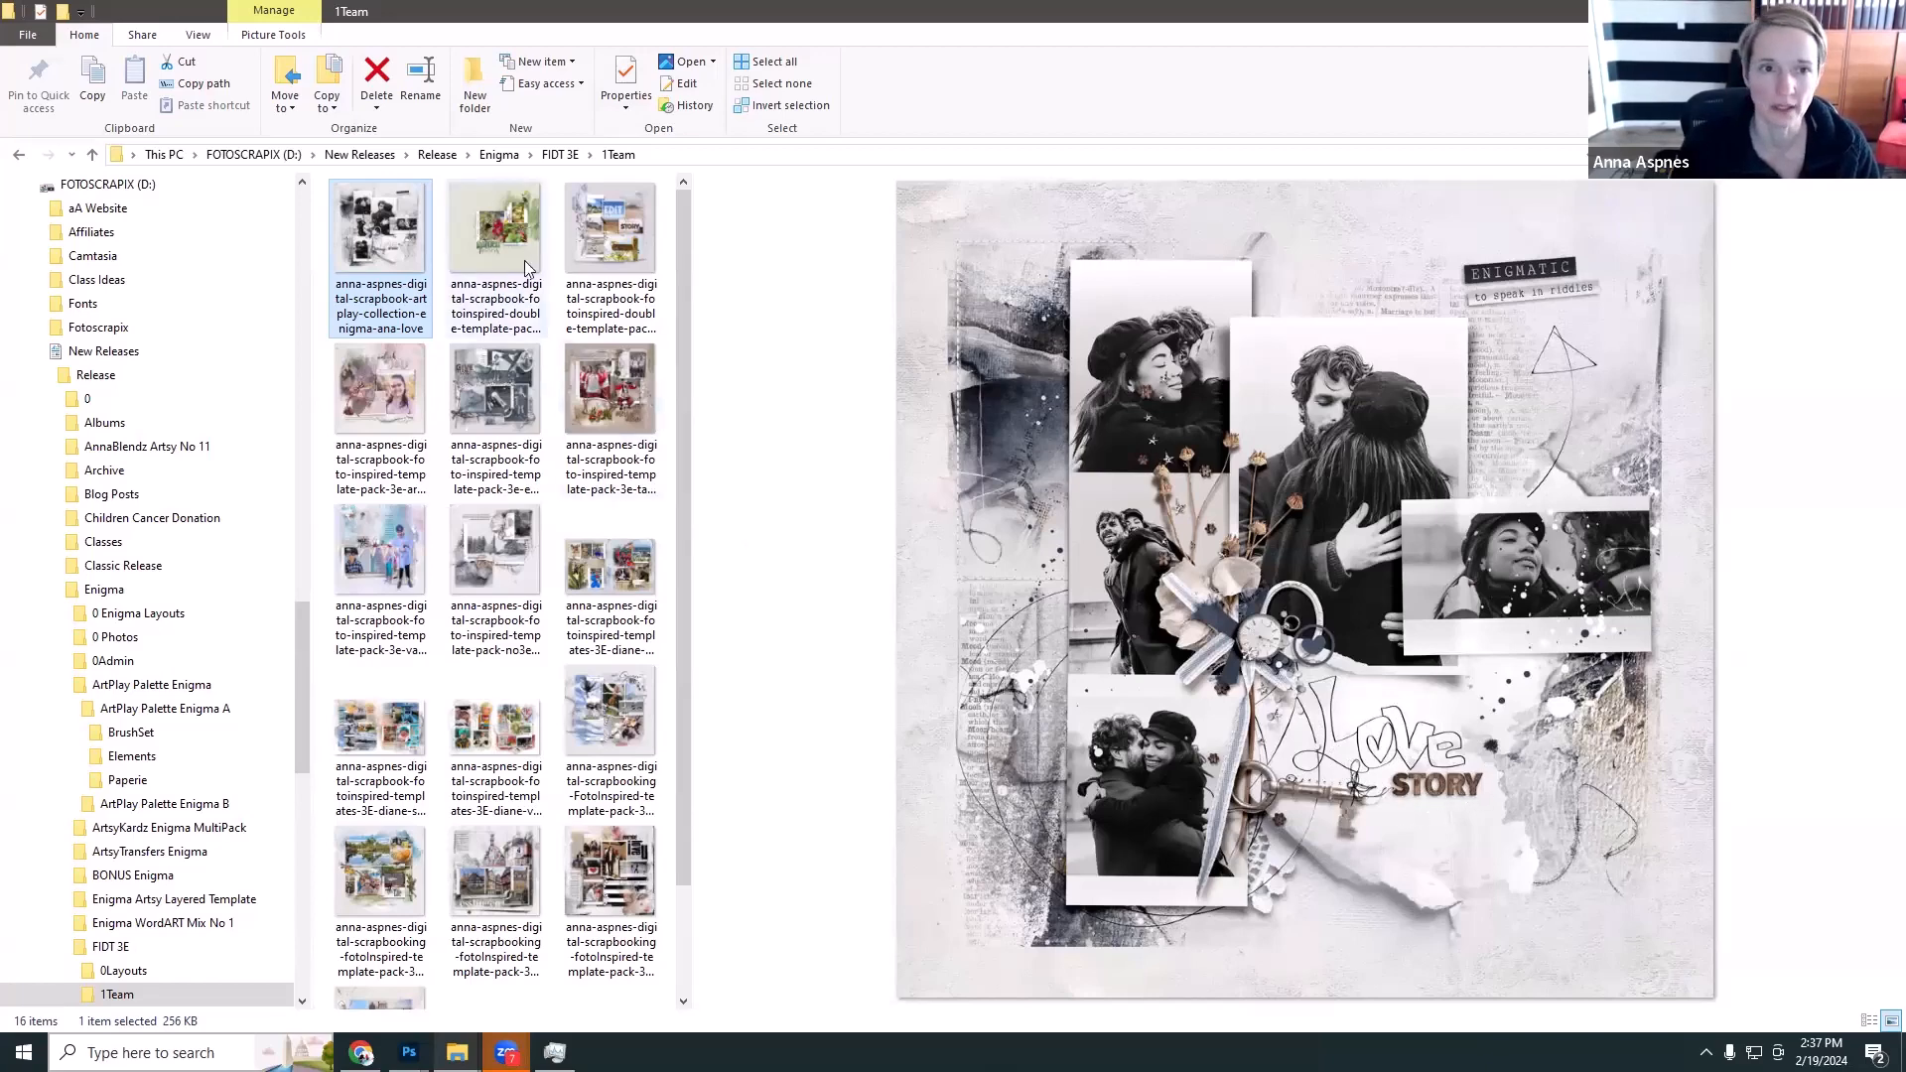
left_click(505, 242)
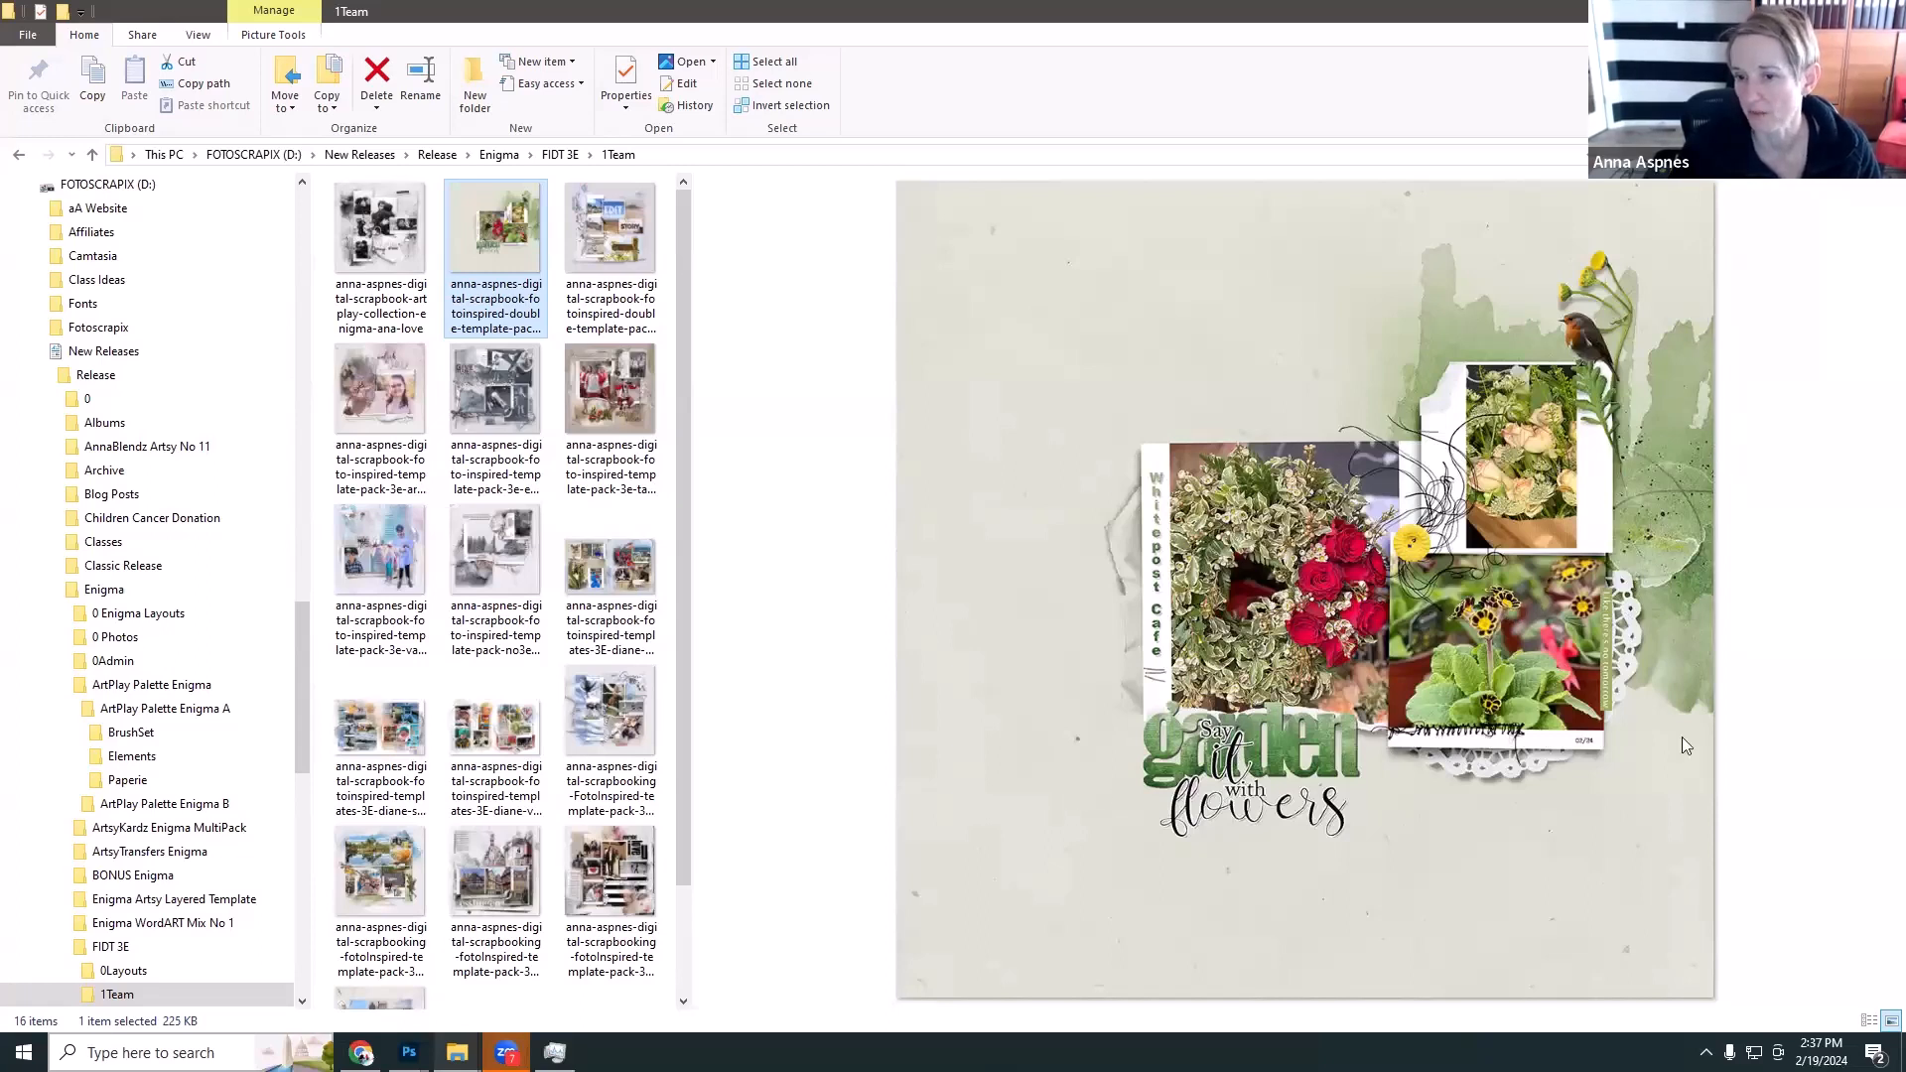
left_click(620, 239)
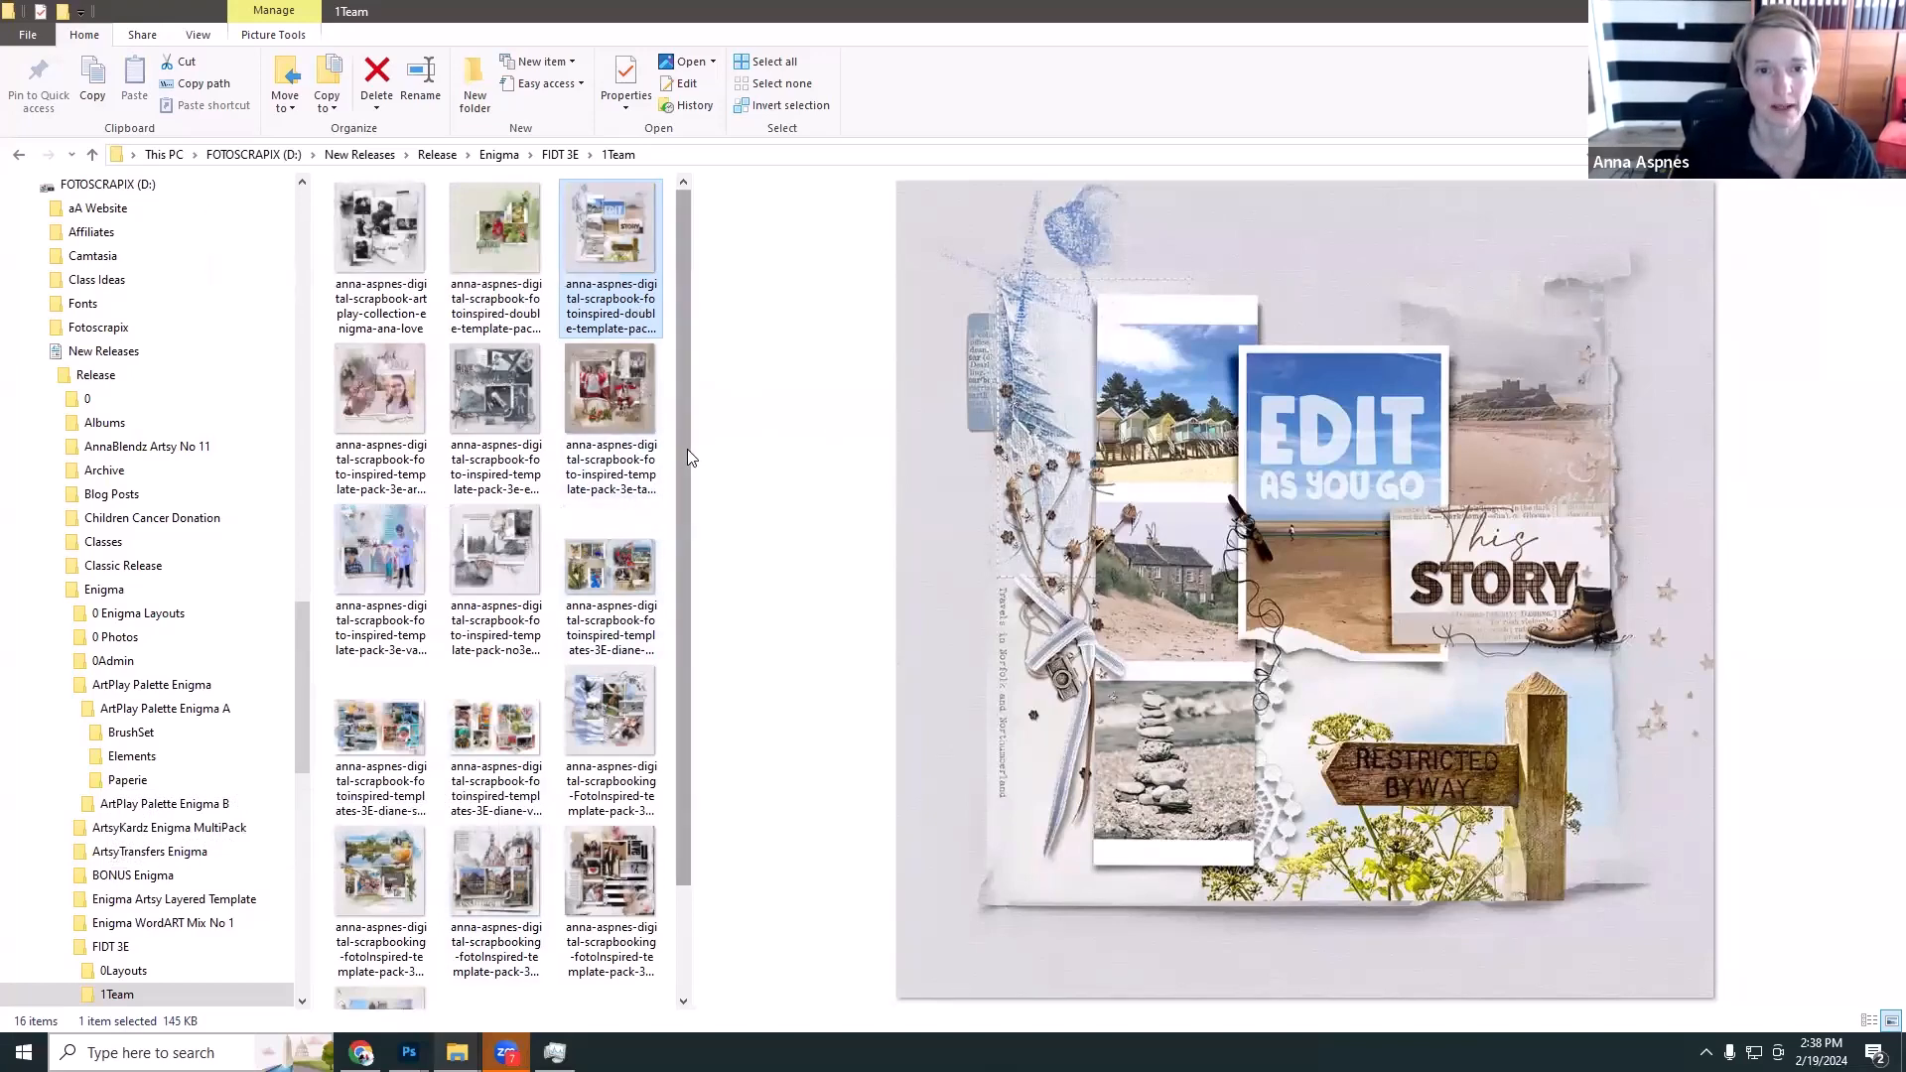
Resize the file list beside the "Edit As You Go" layout preview so the thumbnails sit in two columns.
left_click_drag(693, 451, 922, 453)
left_click(652, 316)
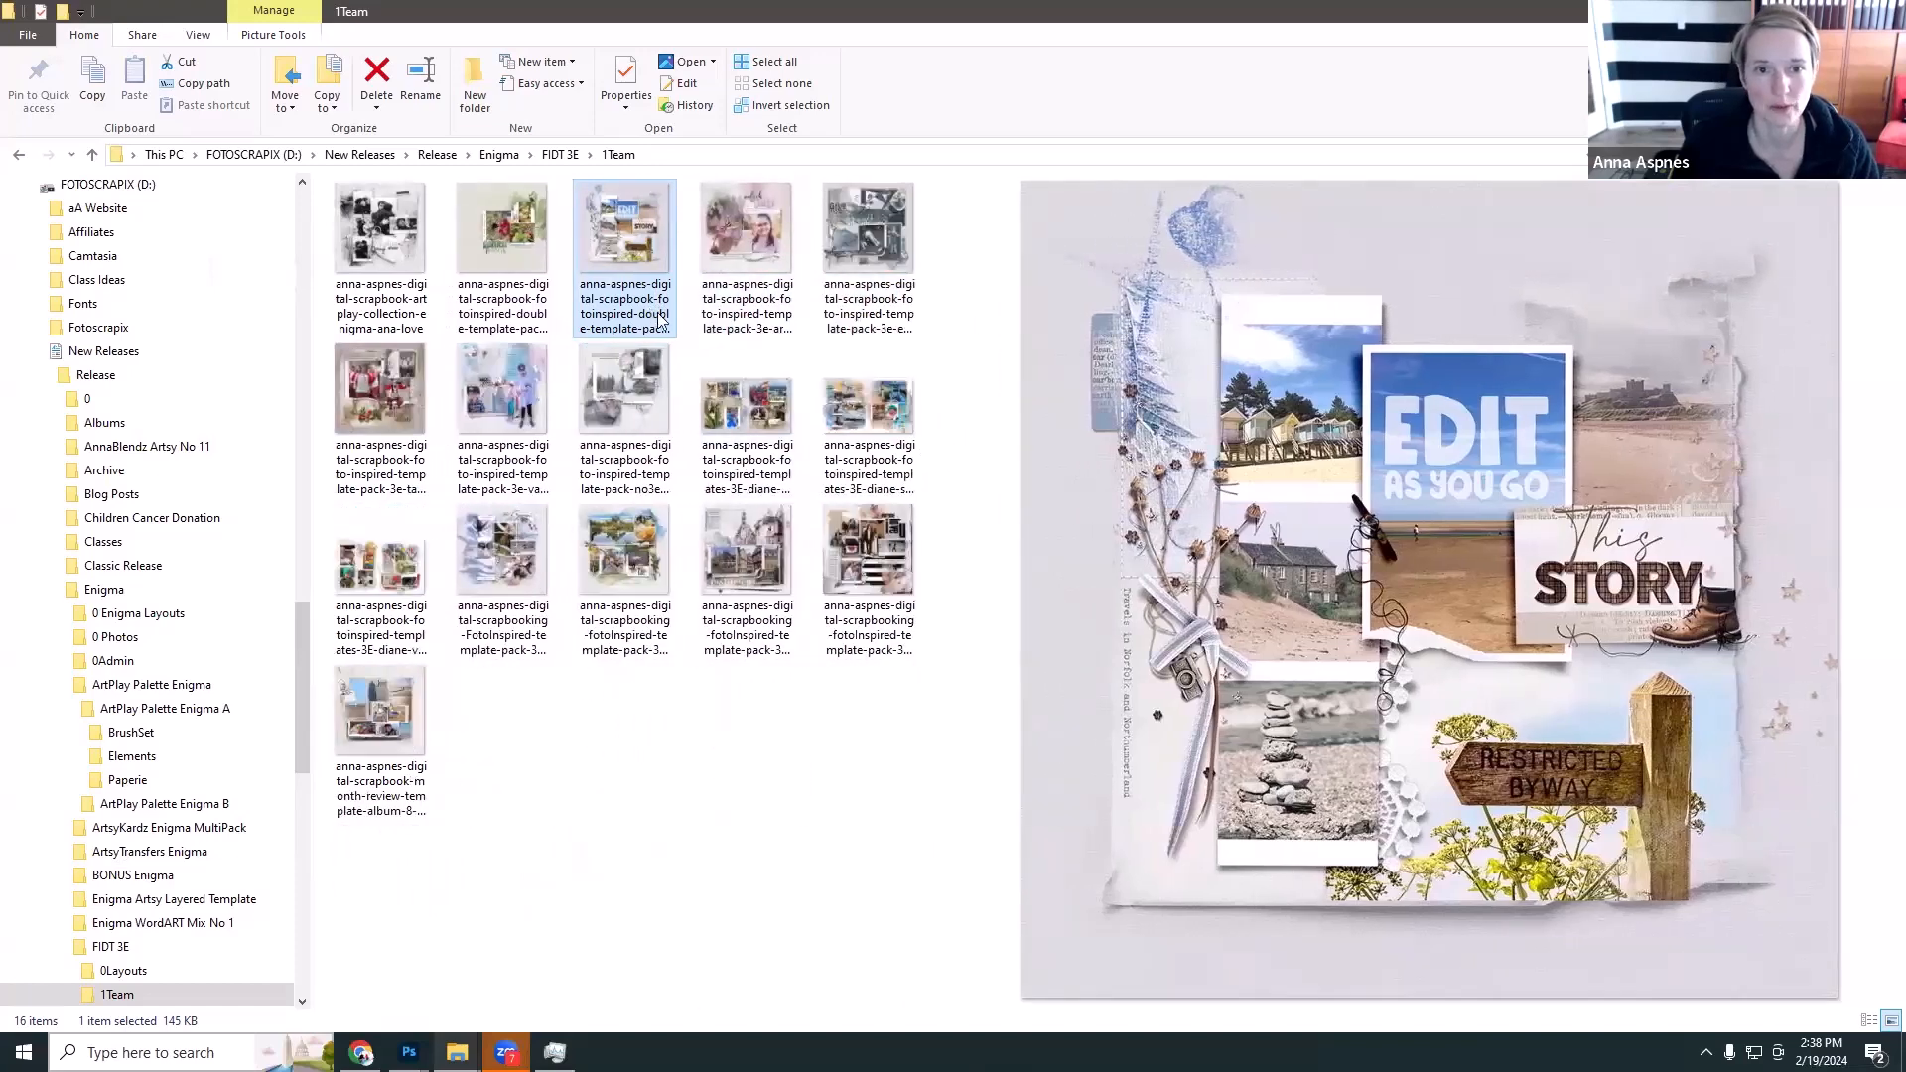
key("Escape")
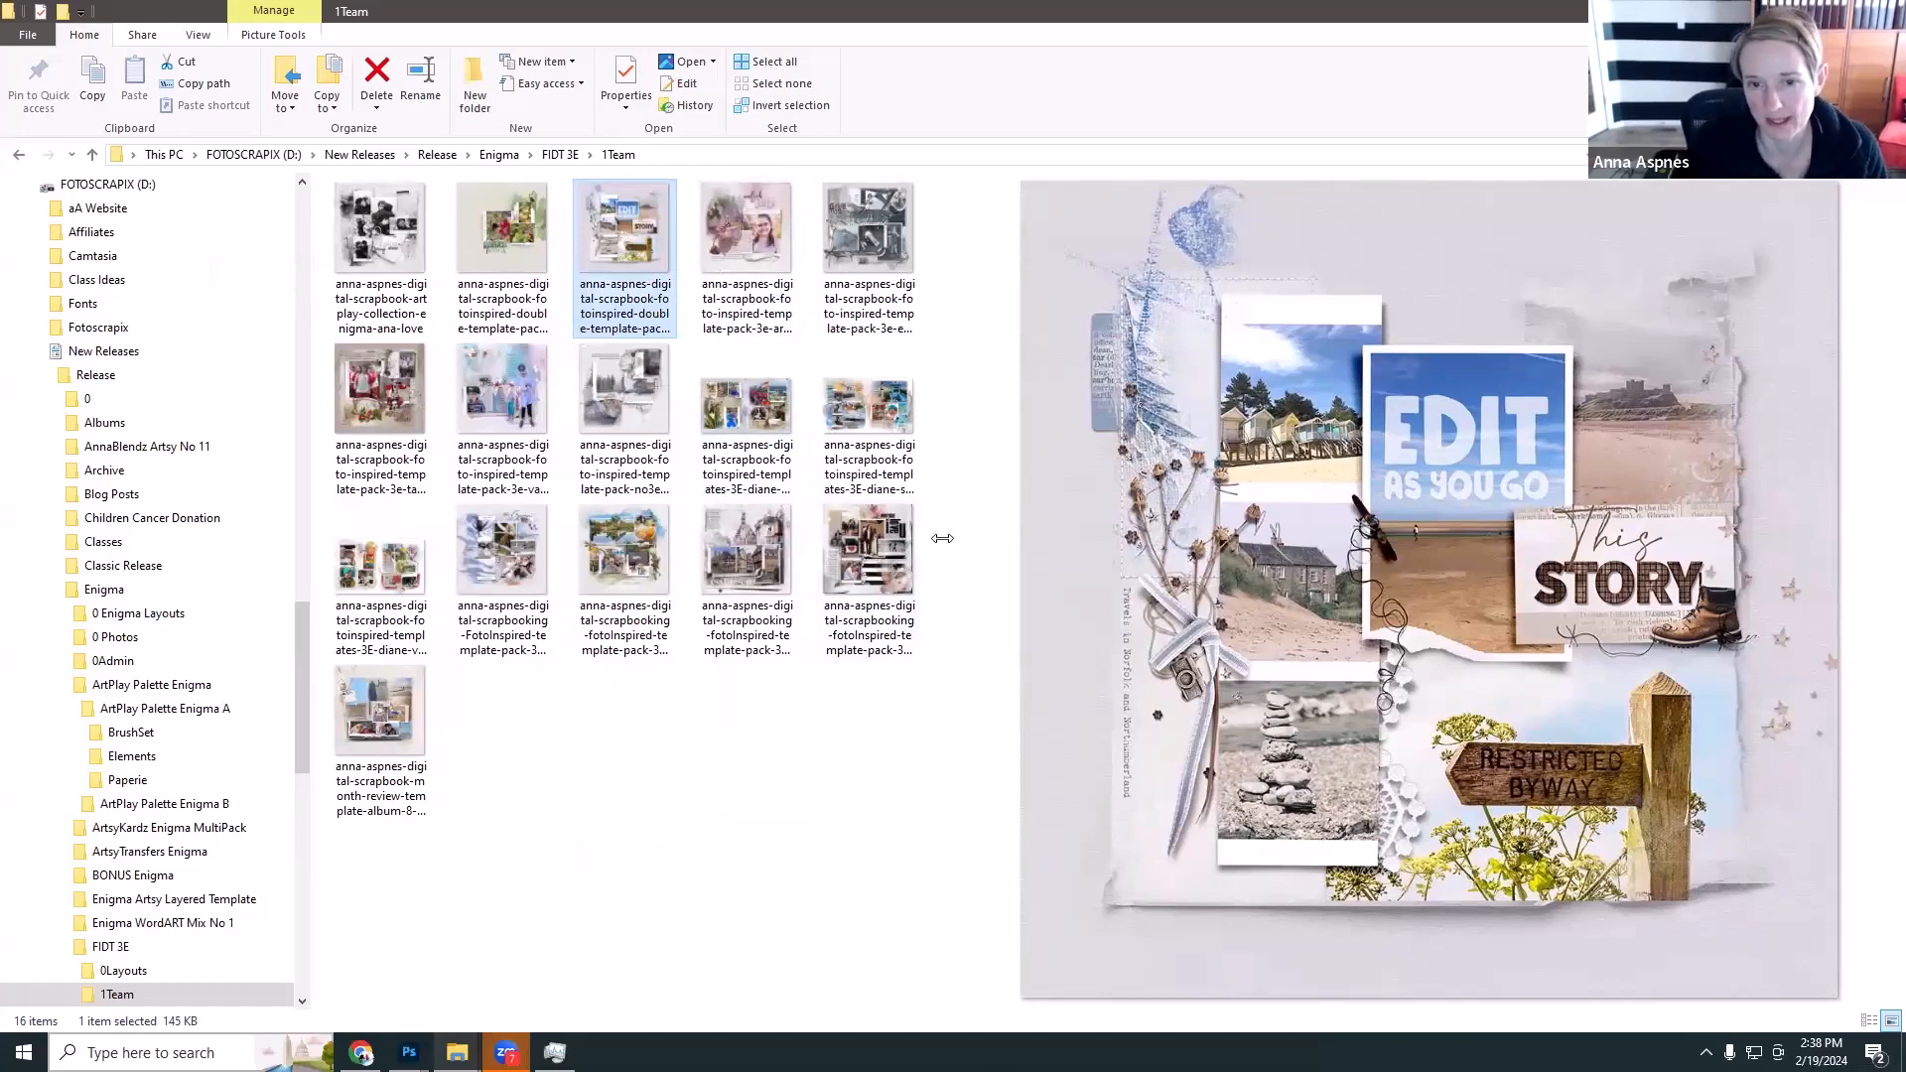
left_click_drag(941, 536, 780, 539)
left_click_drag(598, 542, 595, 541)
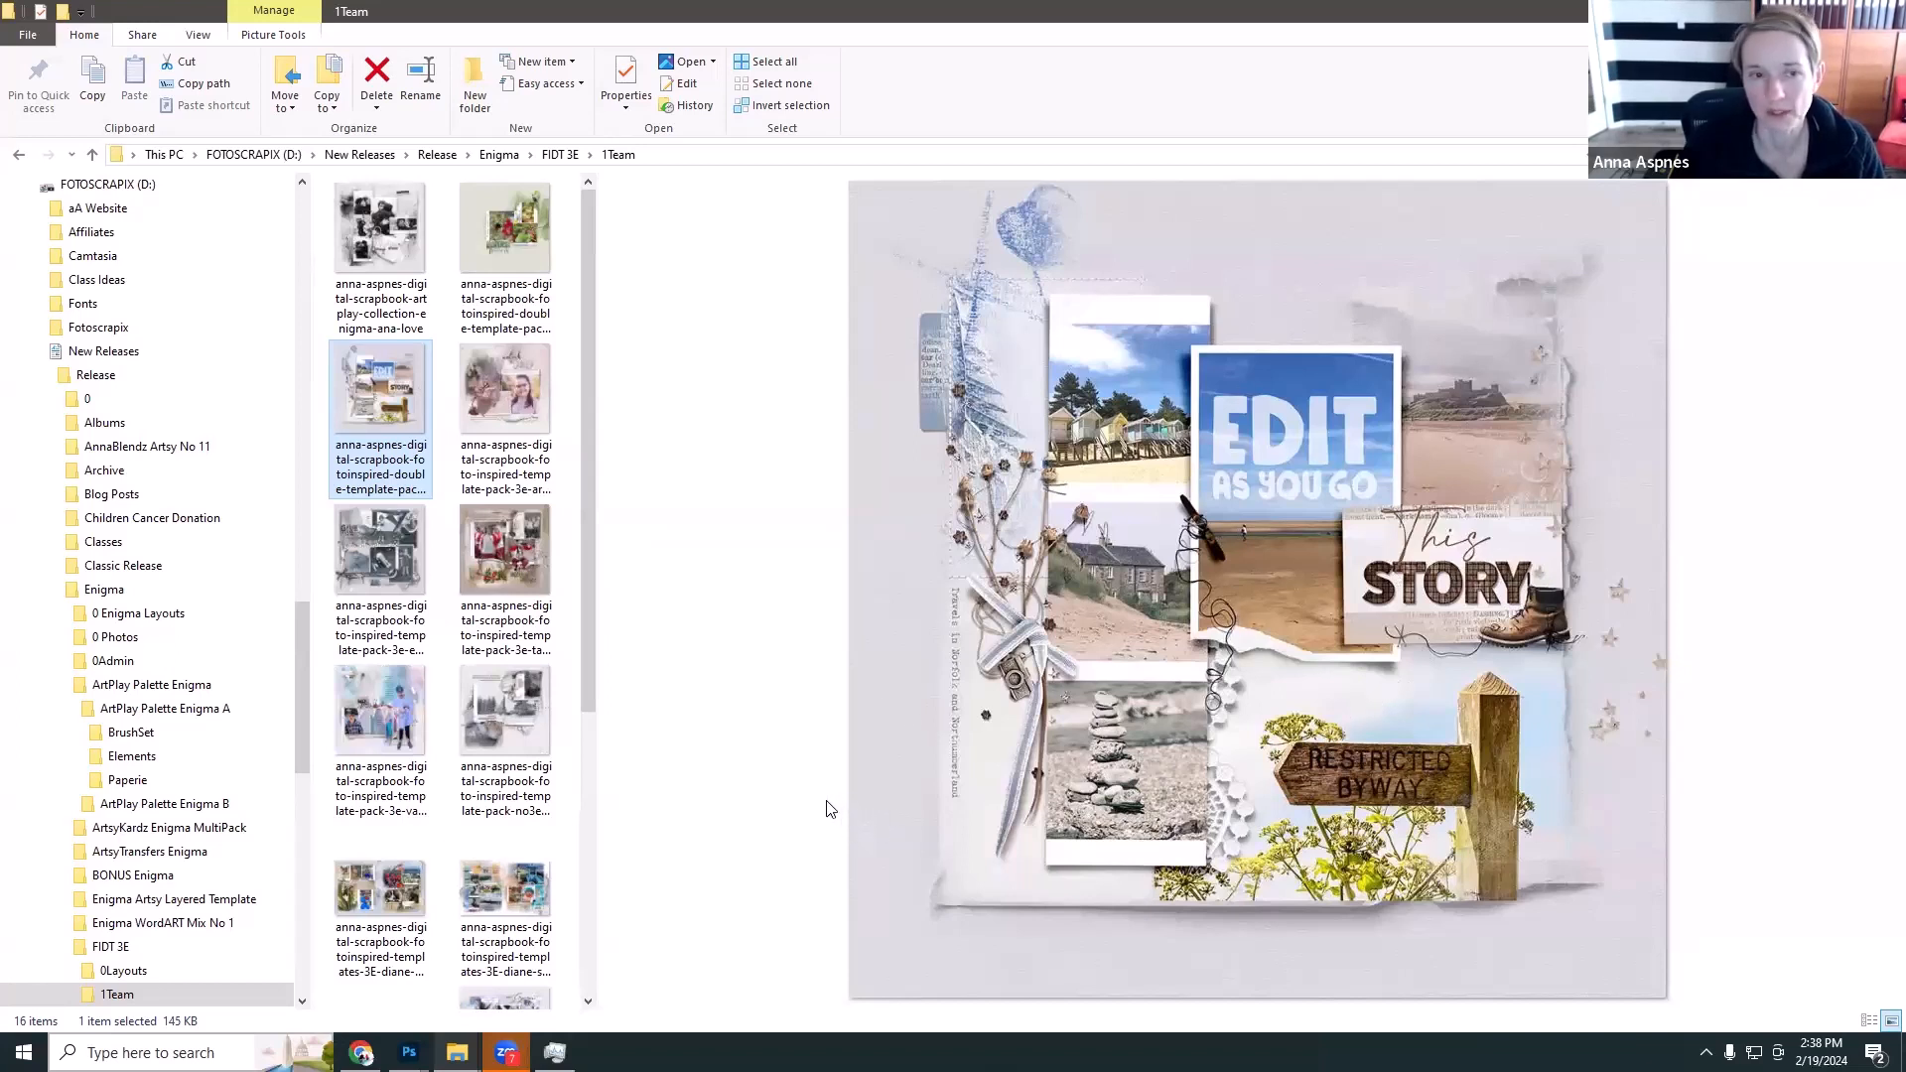
Preview the next four team layouts, from "Unlock the Joy" to "Make Your Mark", and open the last one in the photo viewer.
left_click(518, 401)
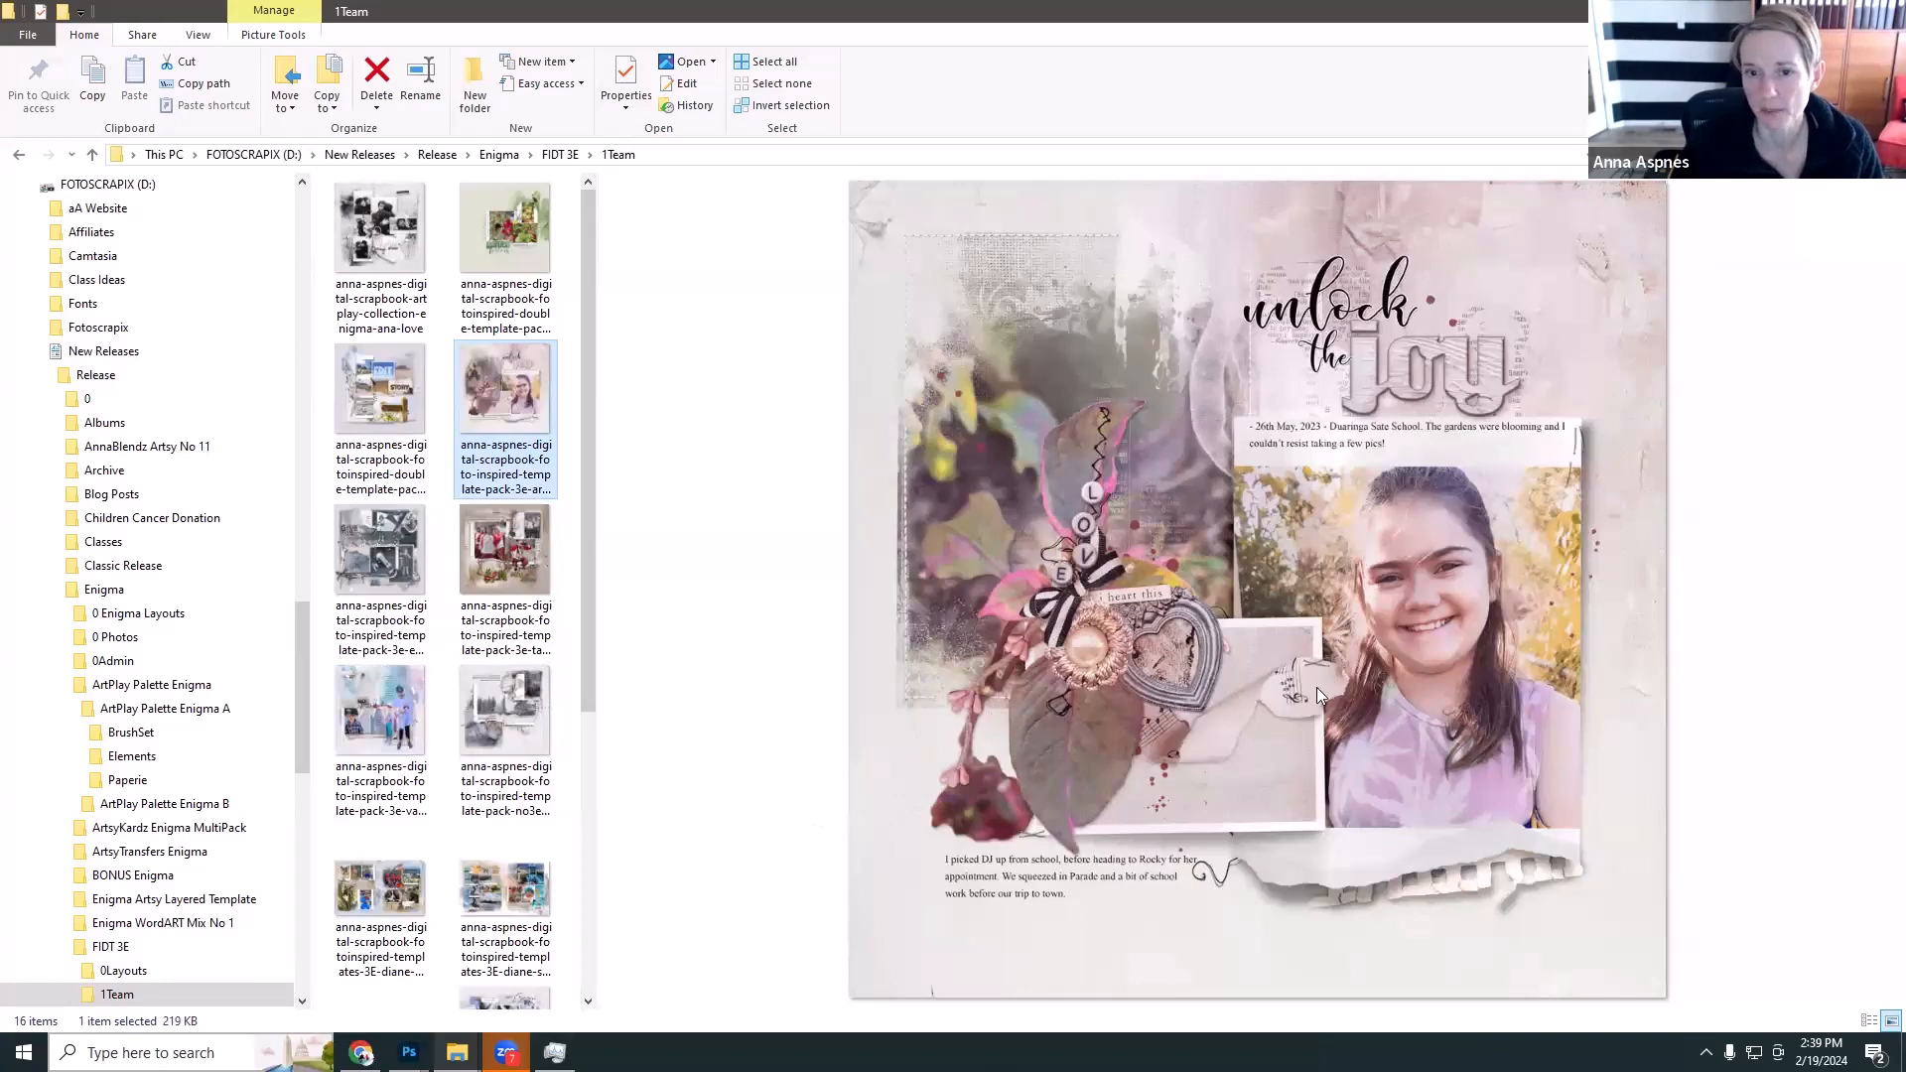
left_click(521, 481)
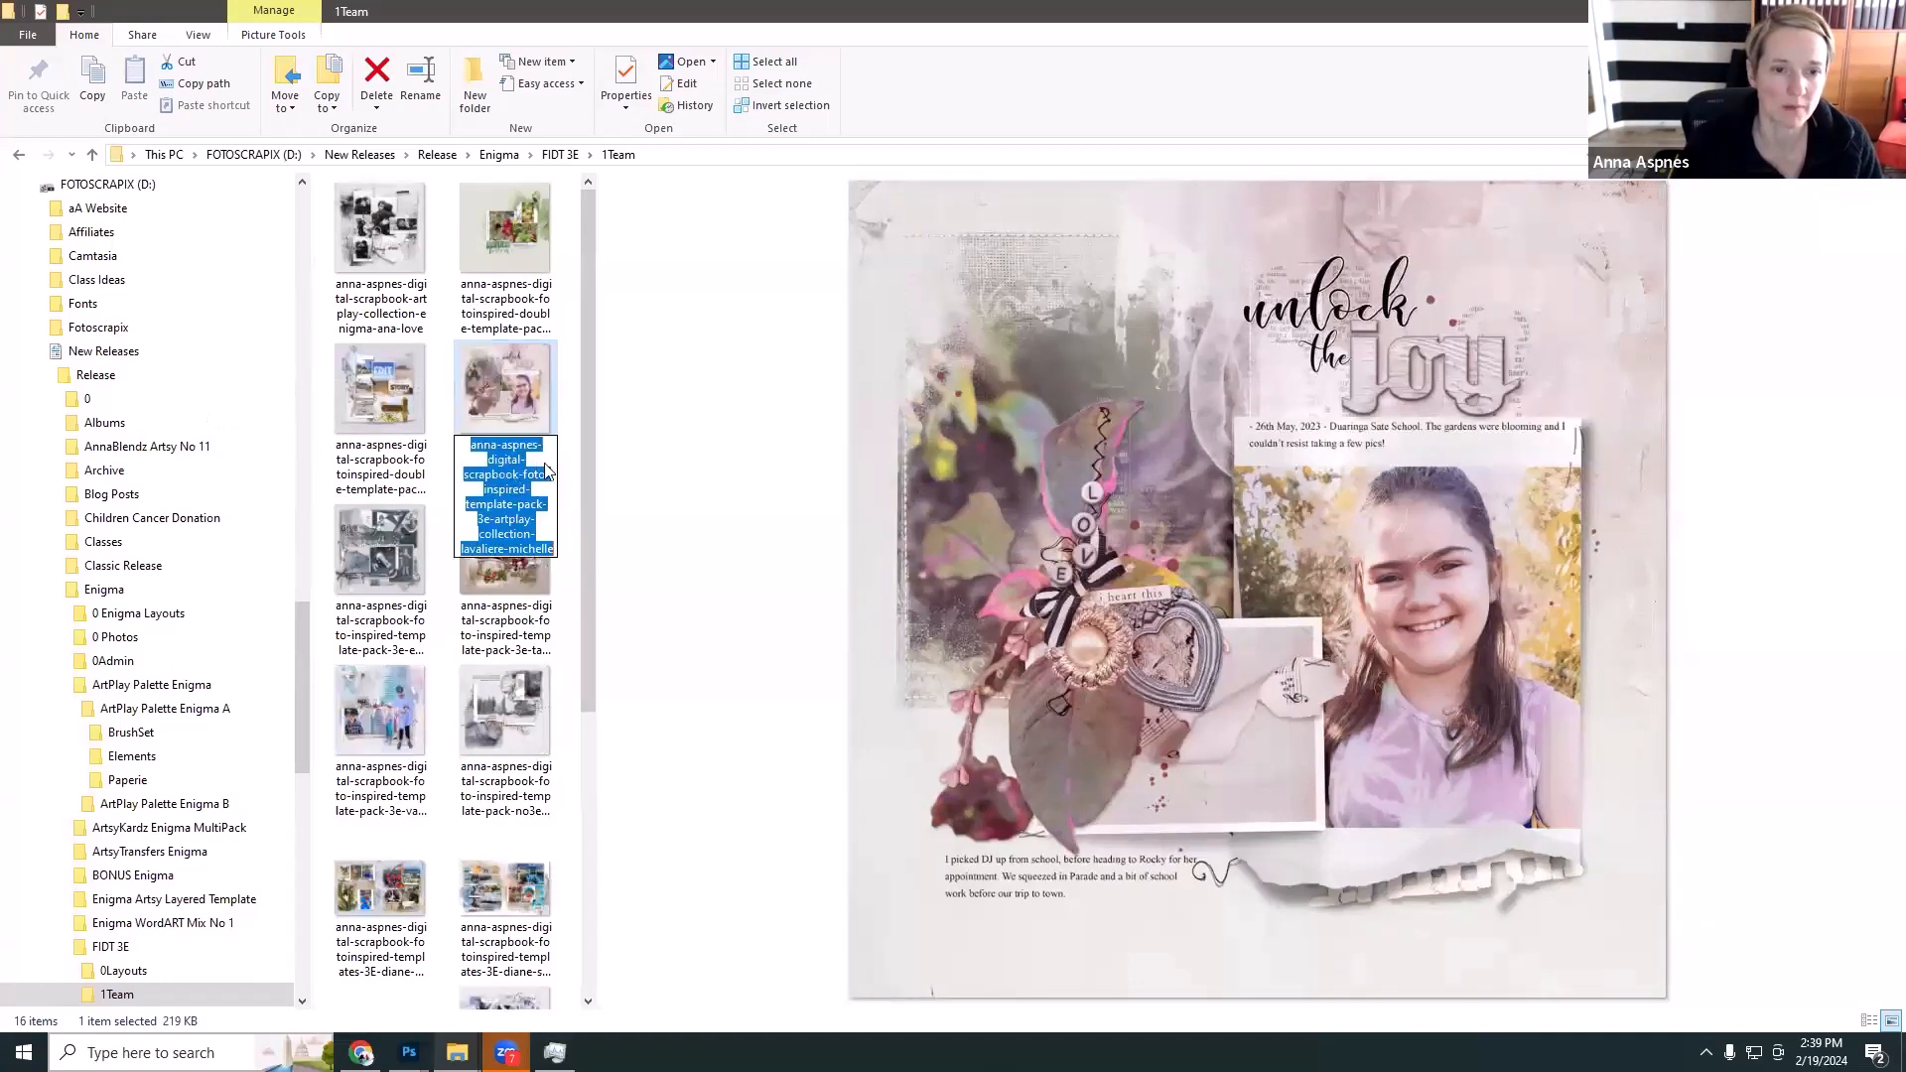
left_click(634, 490)
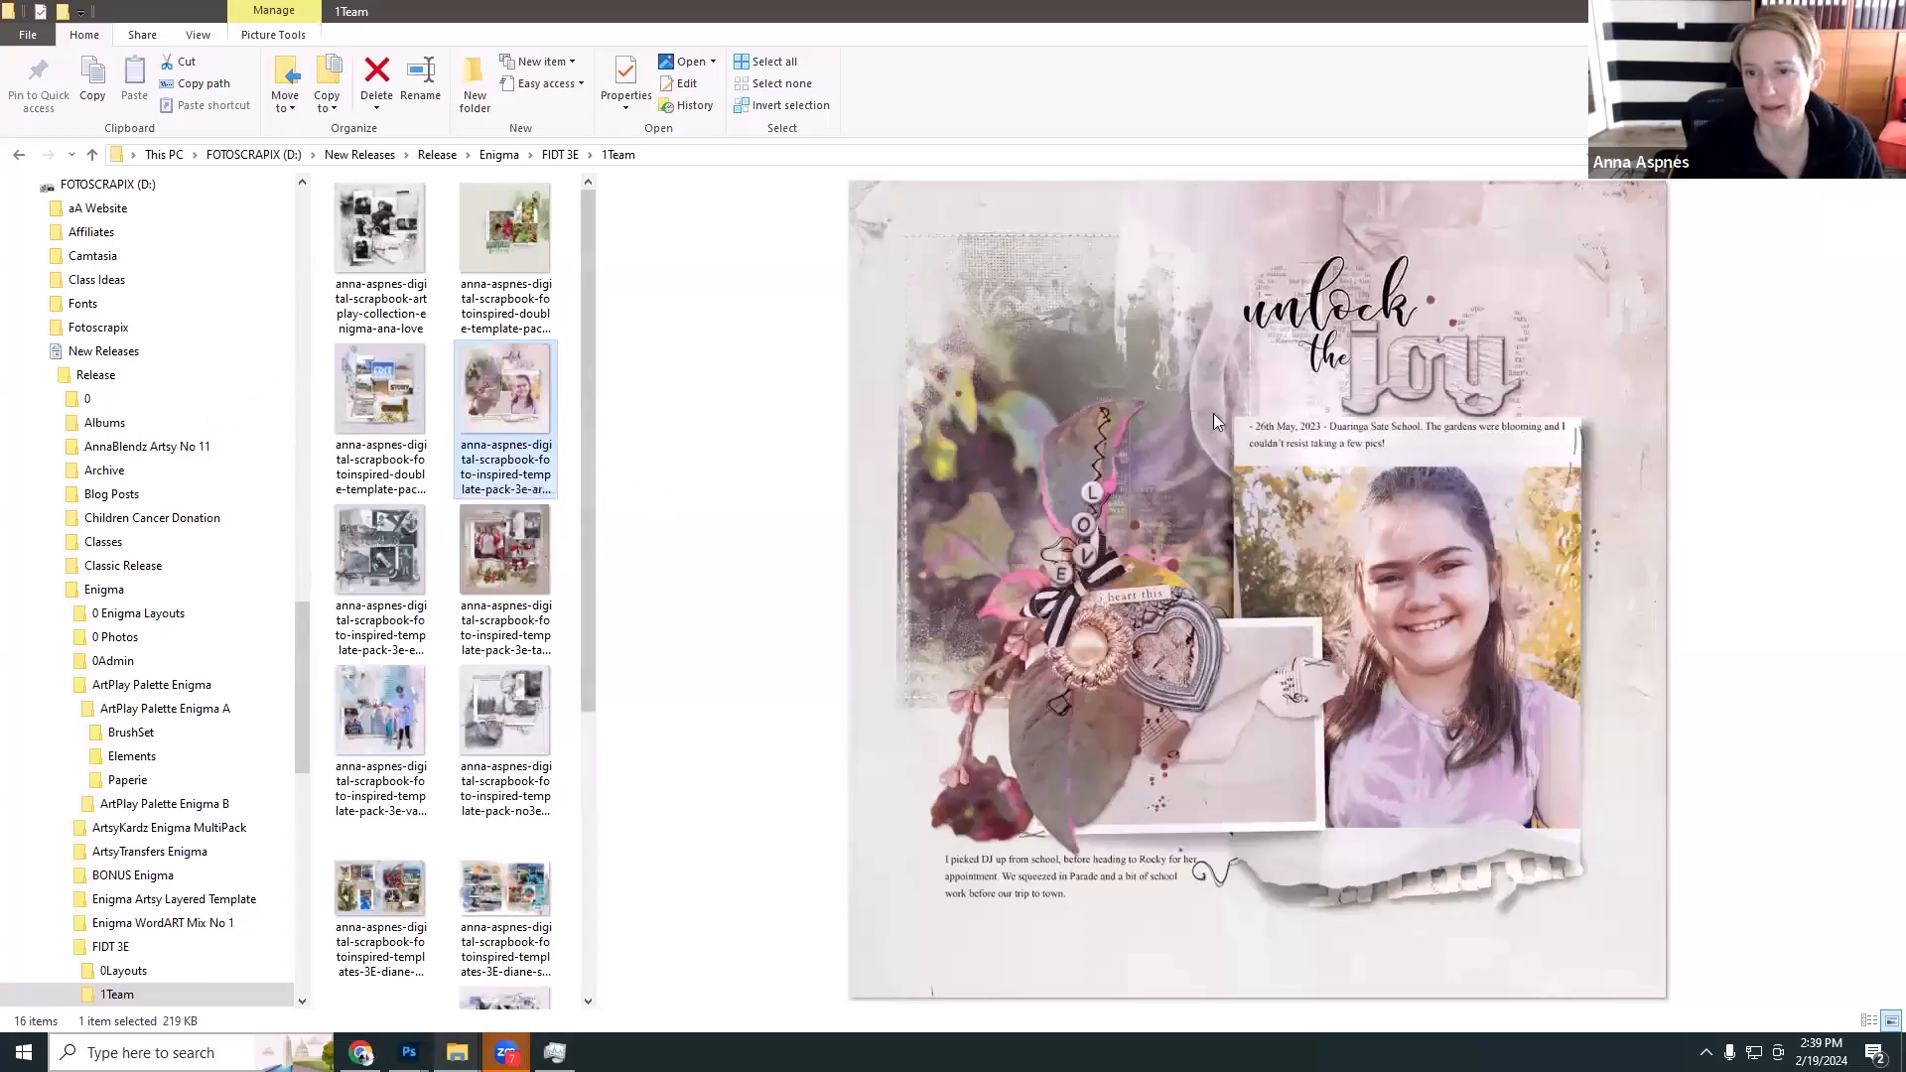
left_click(389, 556)
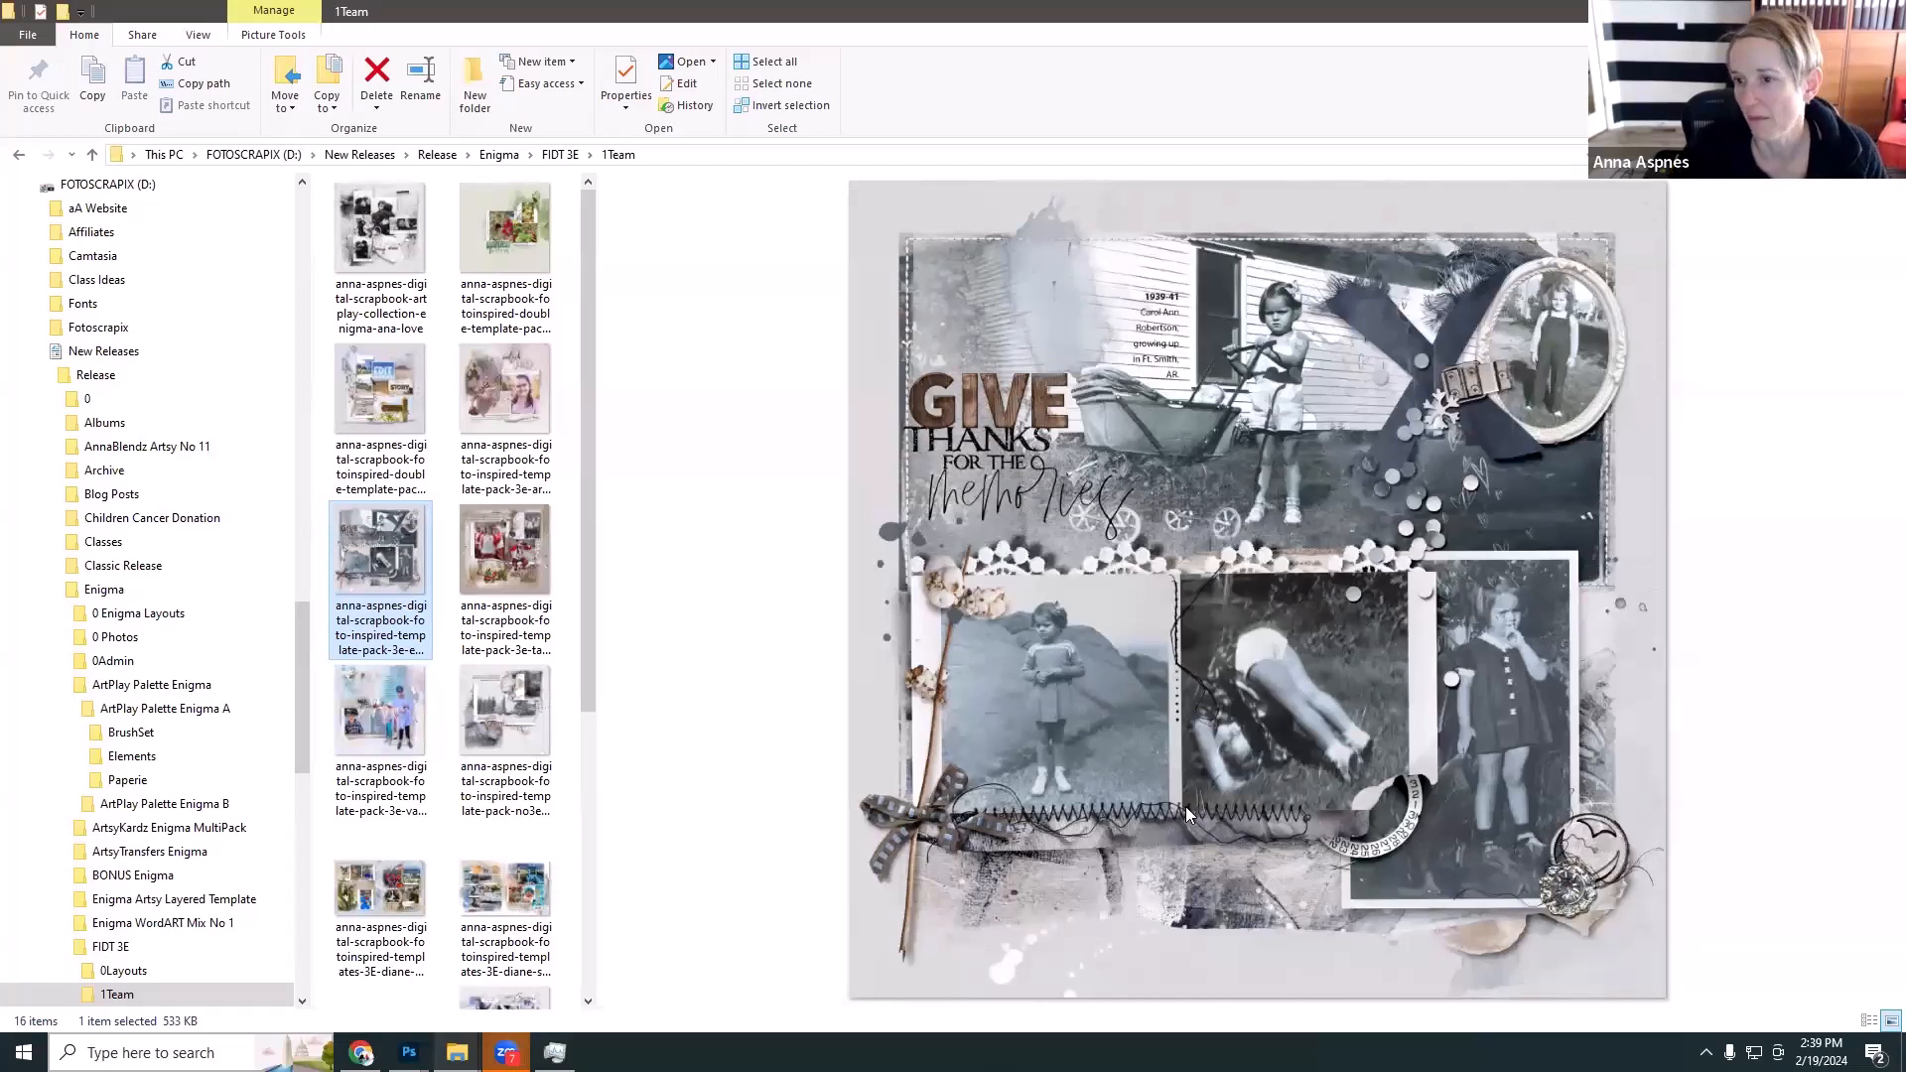
left_click(506, 586)
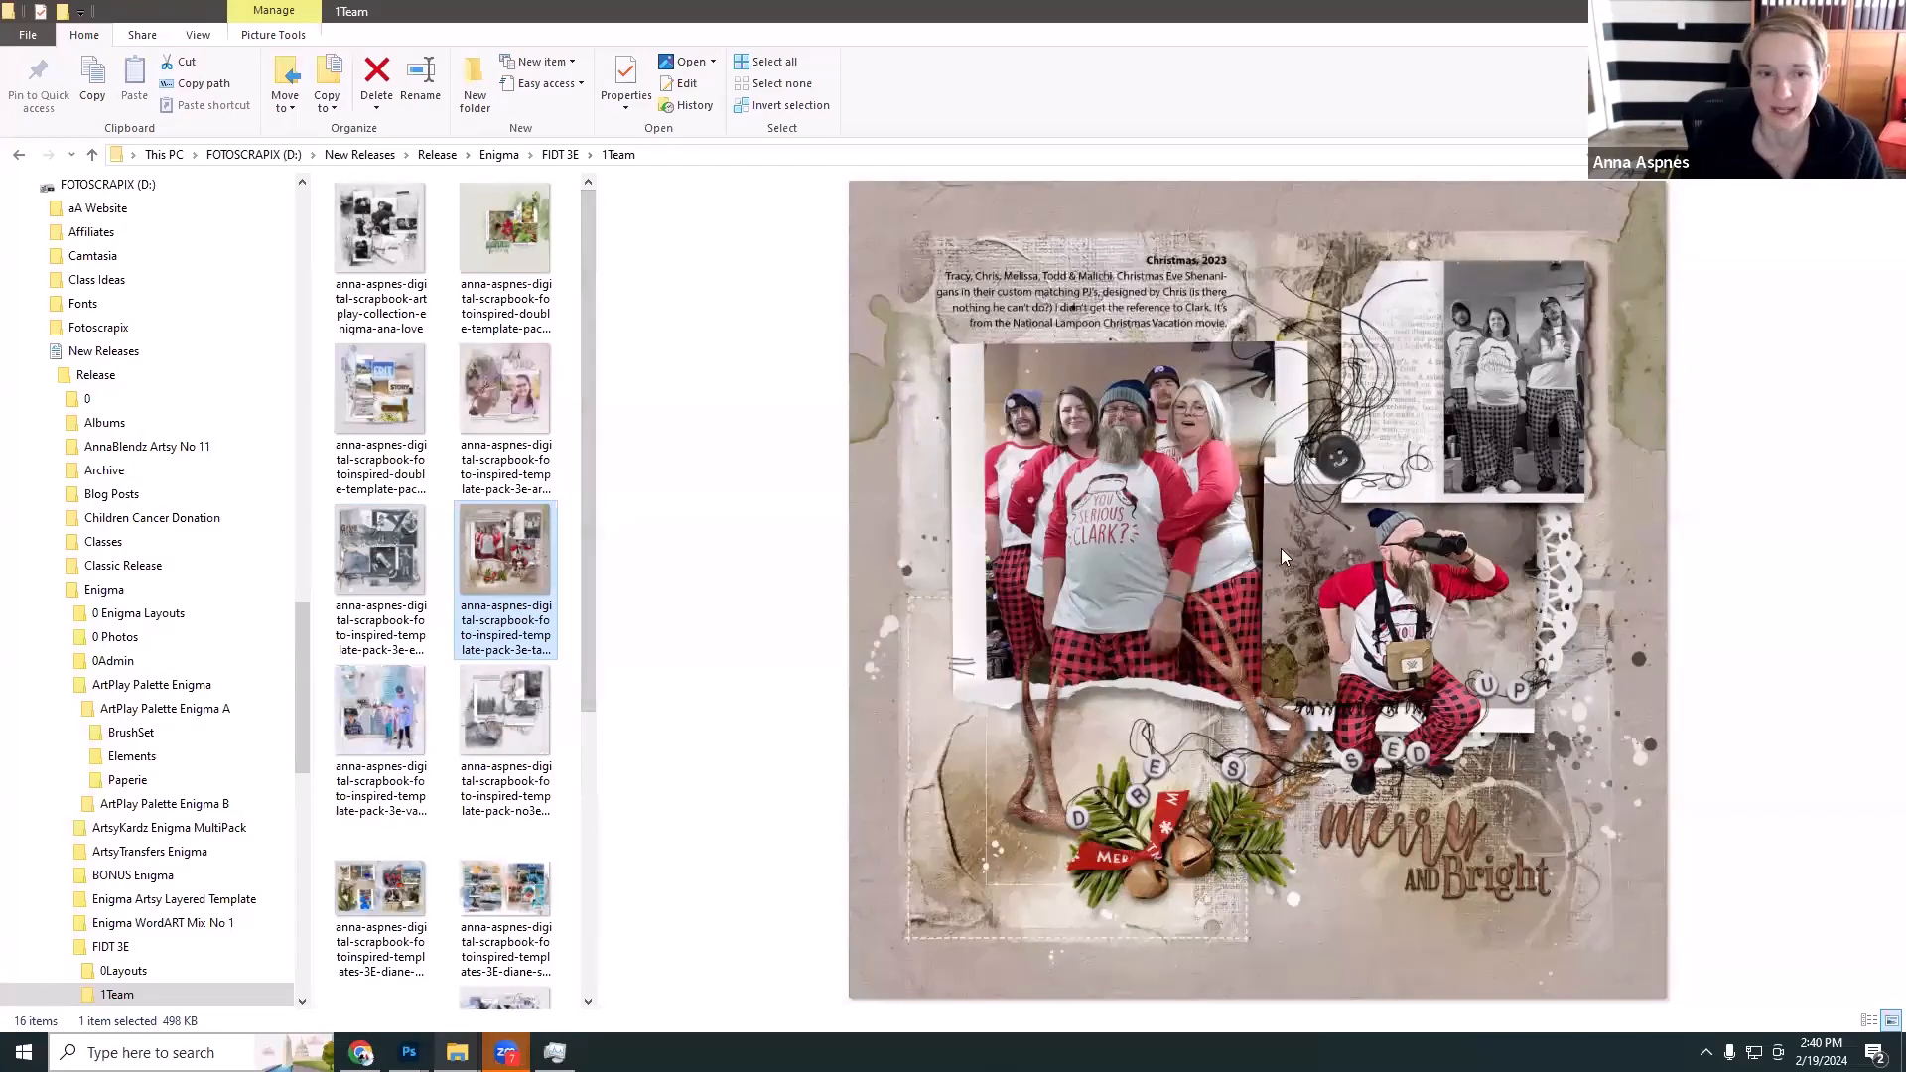
left_click(367, 737)
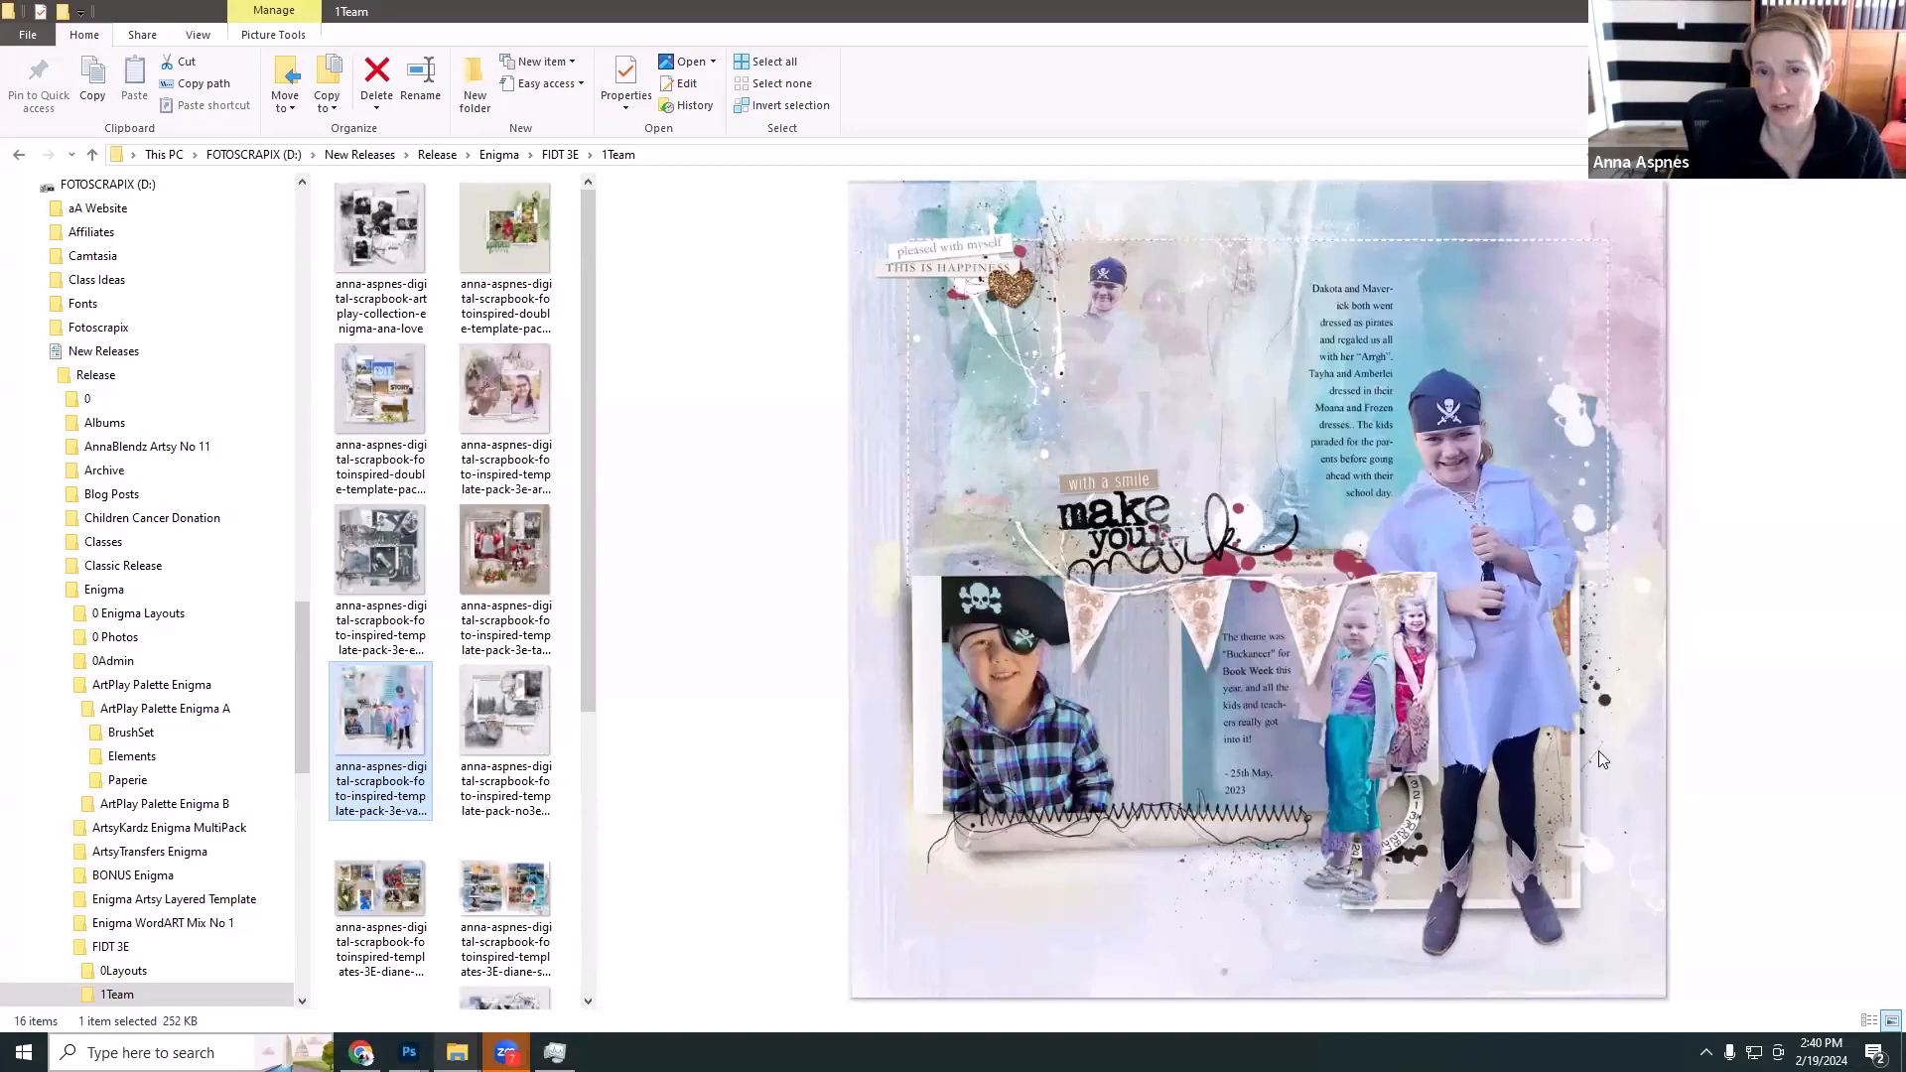
double_click(365, 795)
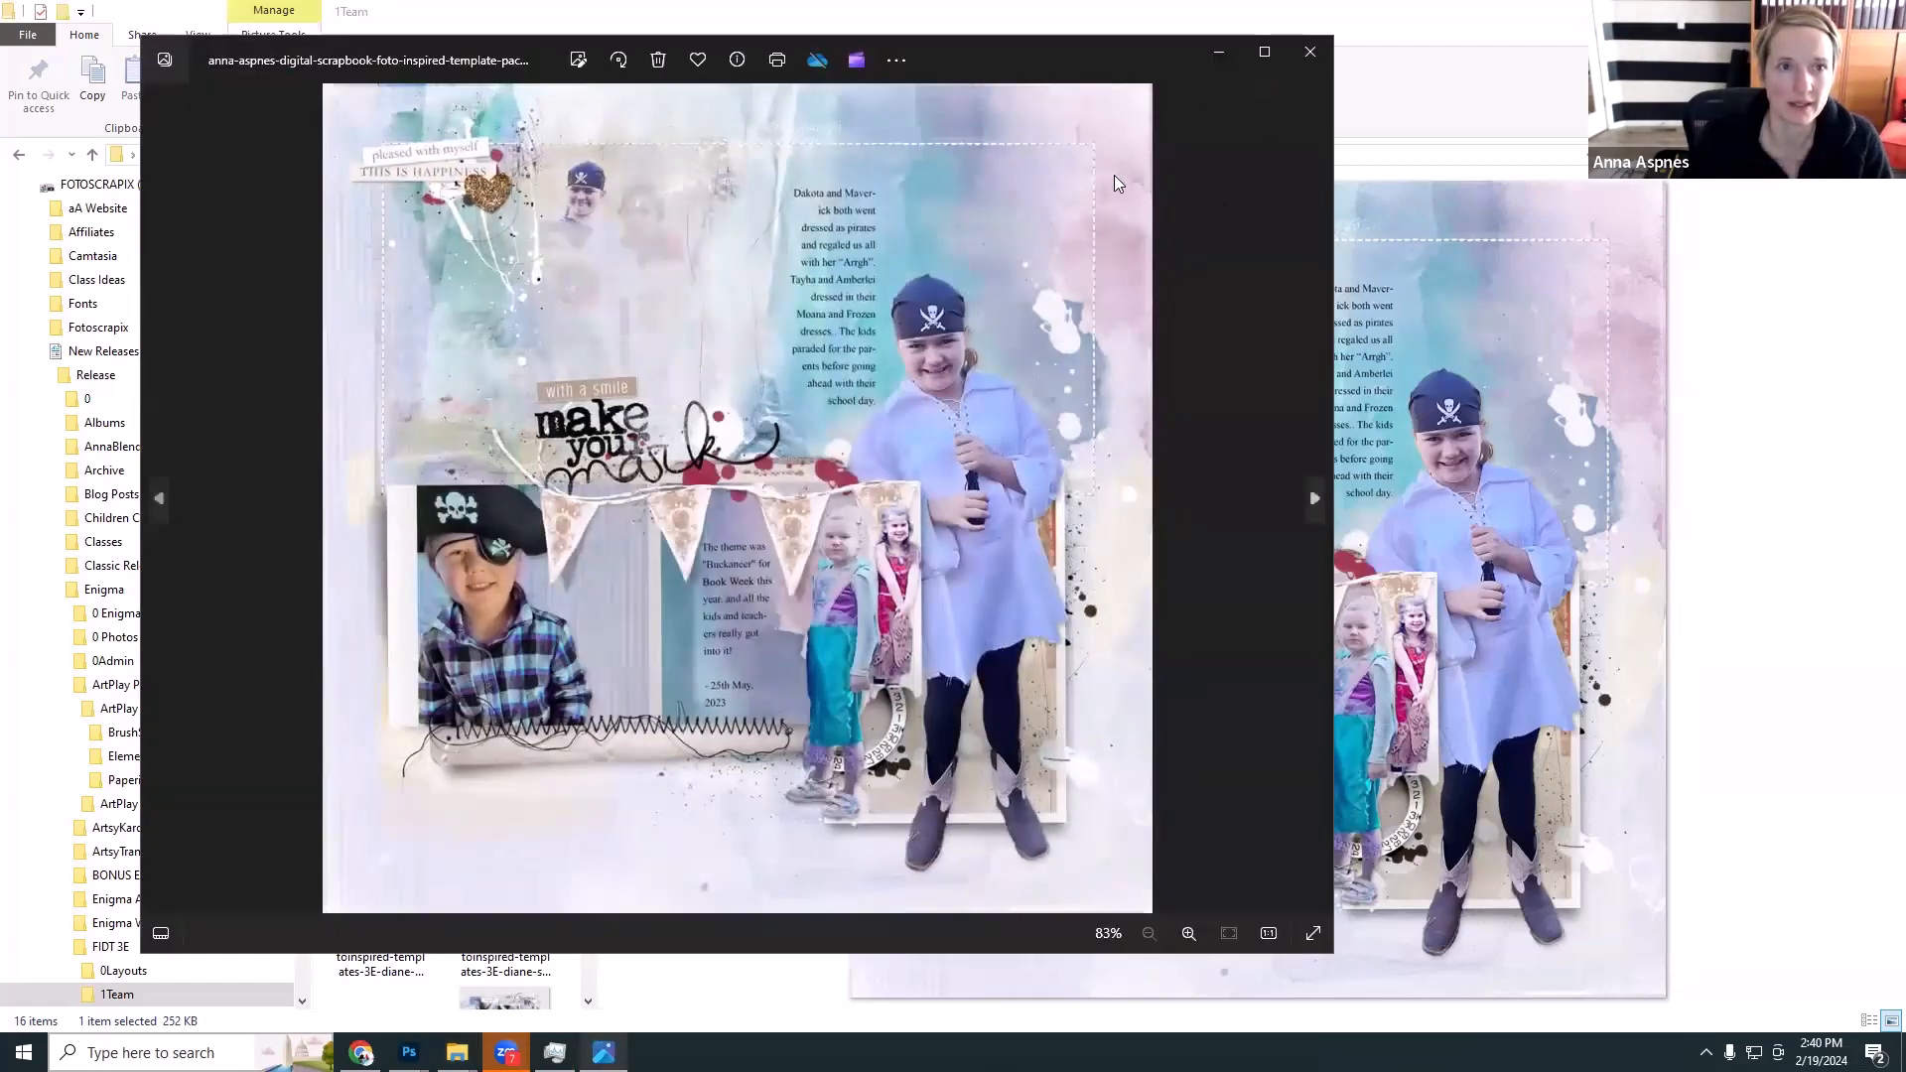
Close the photo viewer, widen the thumbnail list, and check the full file name of the "Make Your Mark" layout.
left_click(1310, 51)
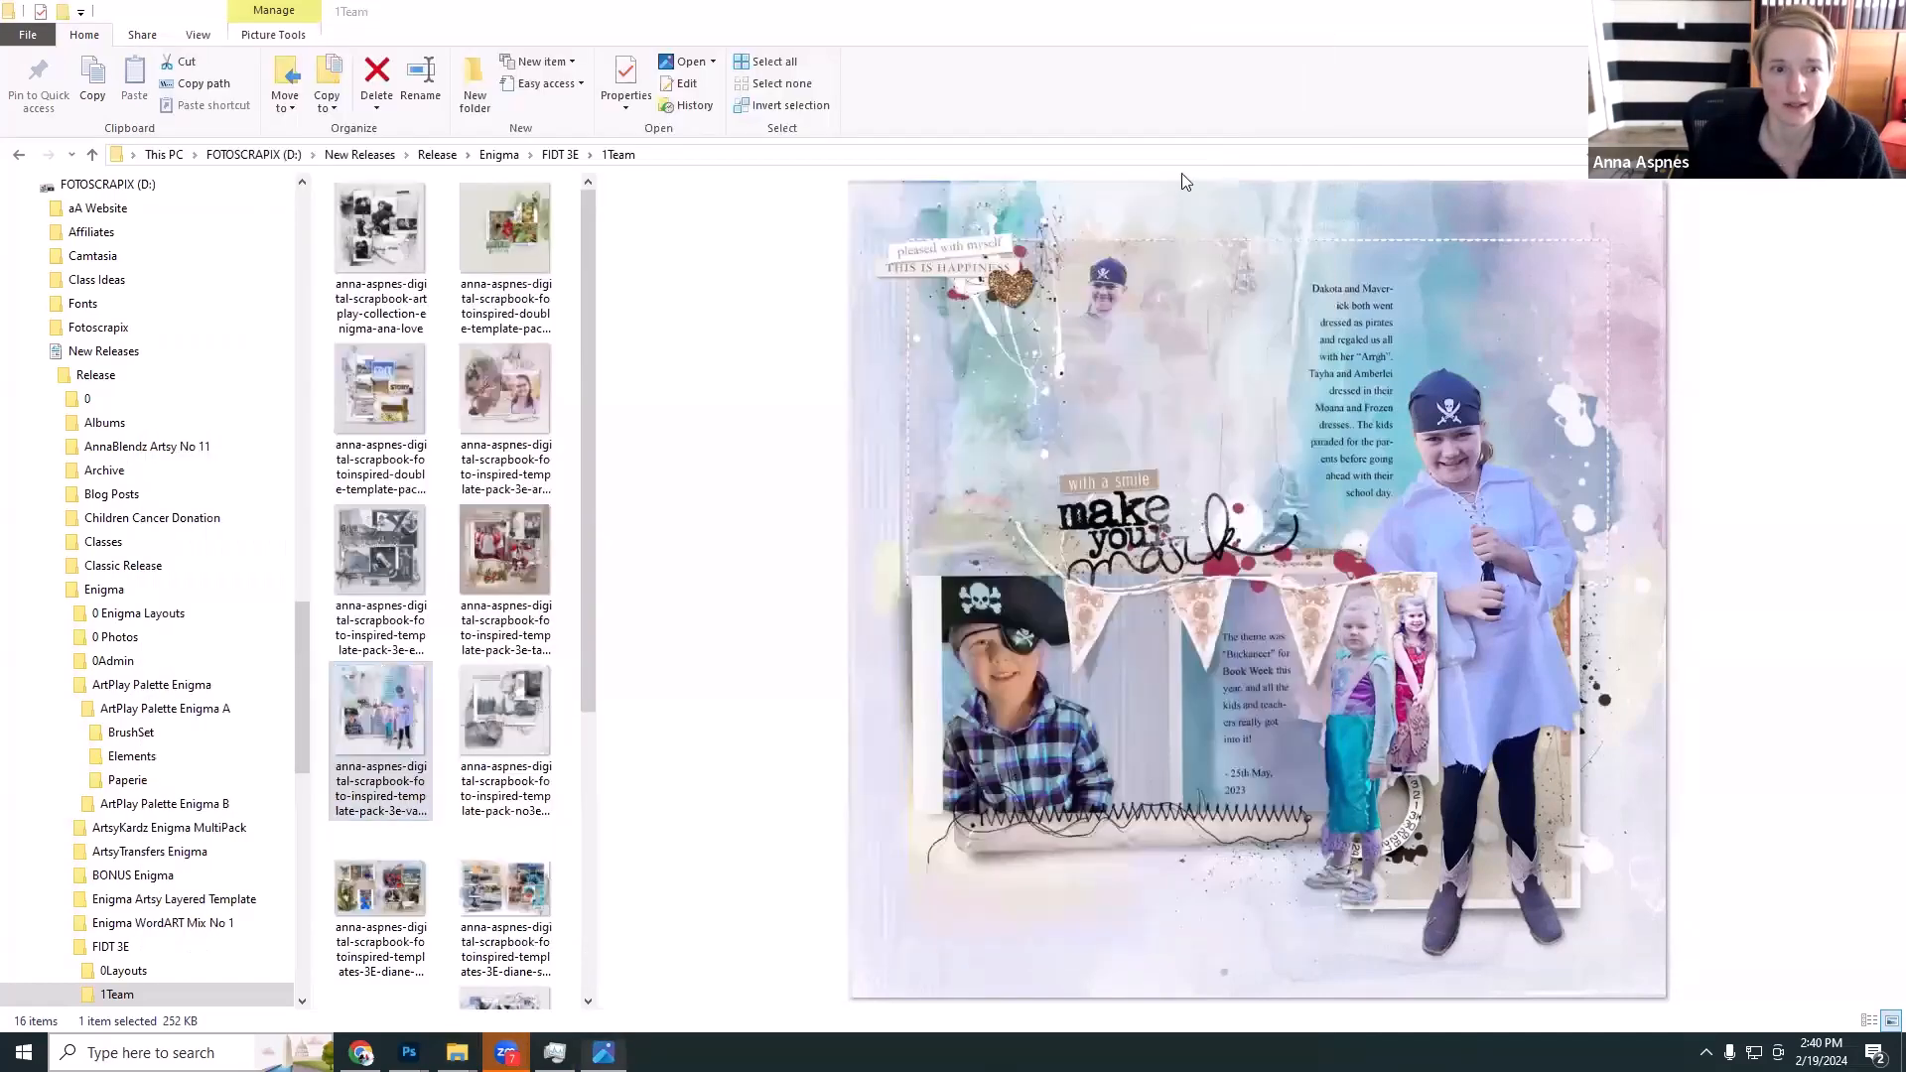
left_click_drag(599, 620, 908, 620)
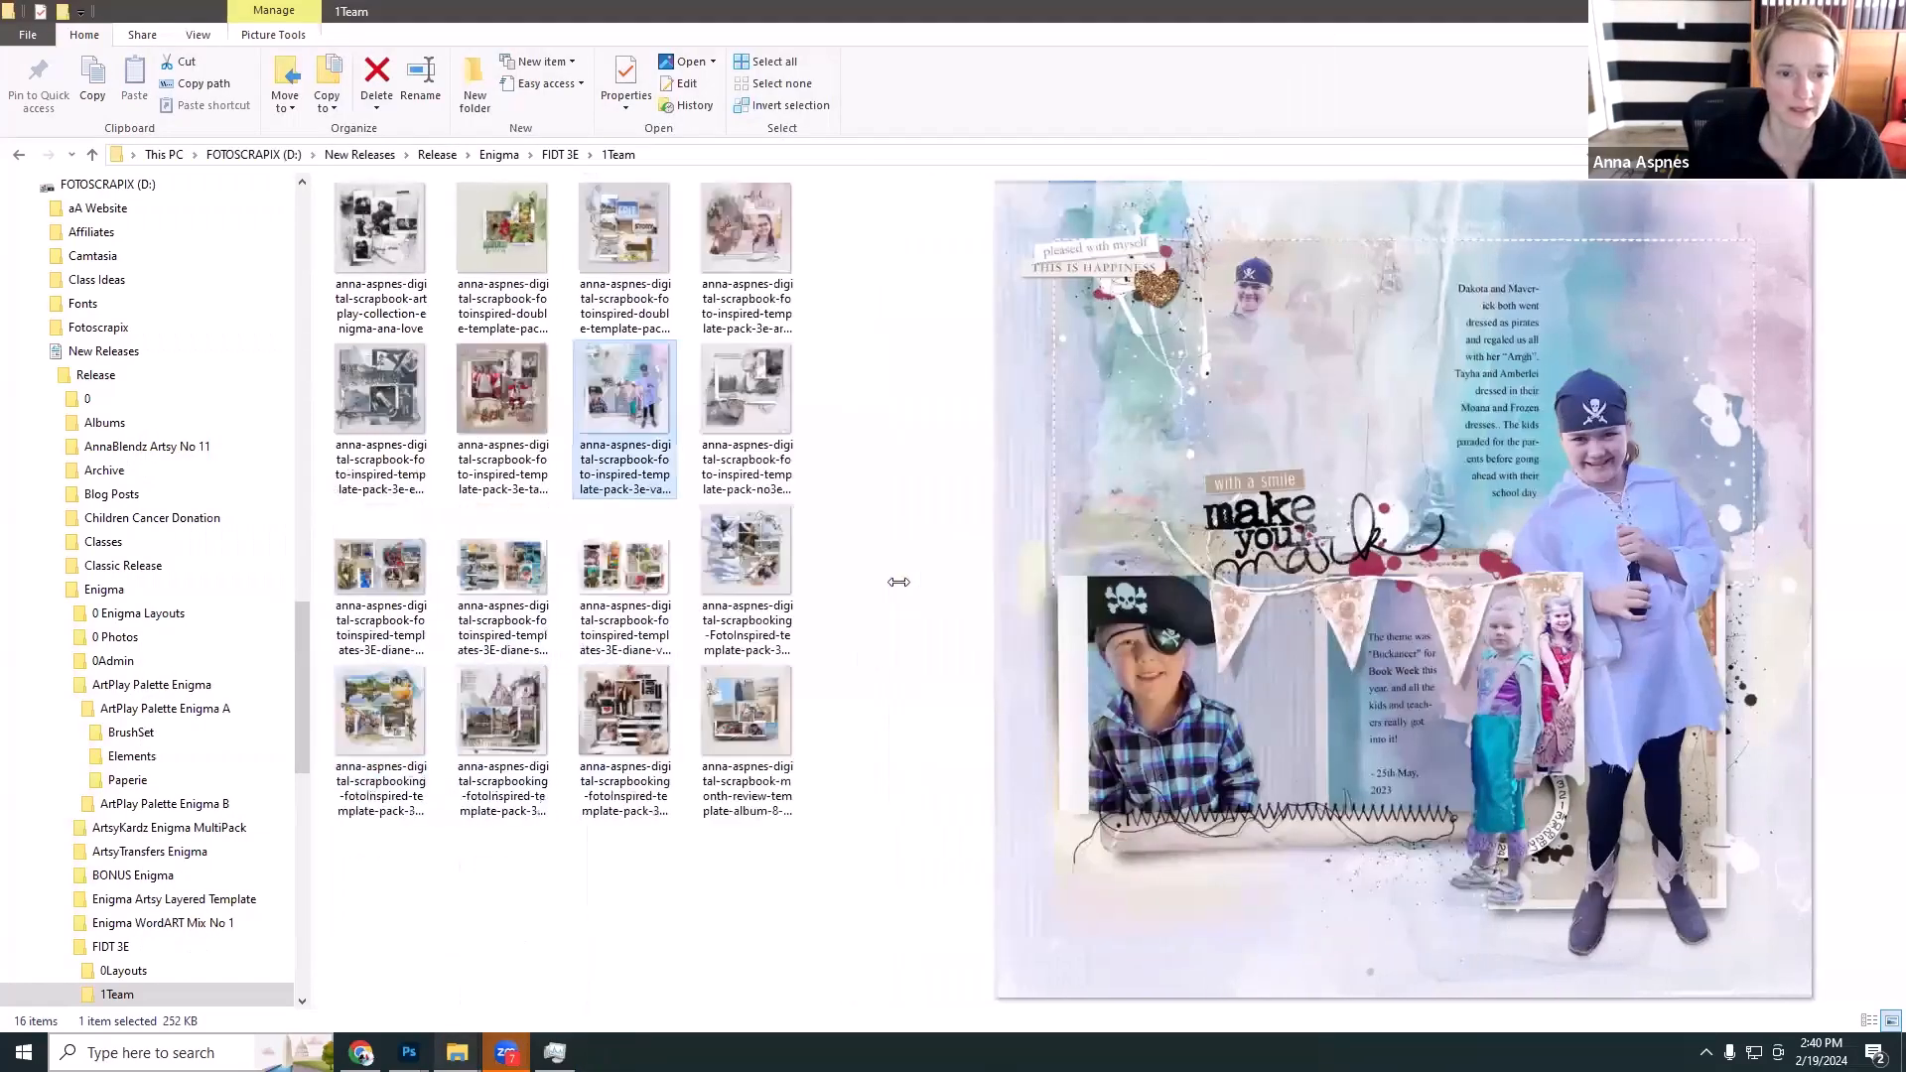
double_click(509, 490)
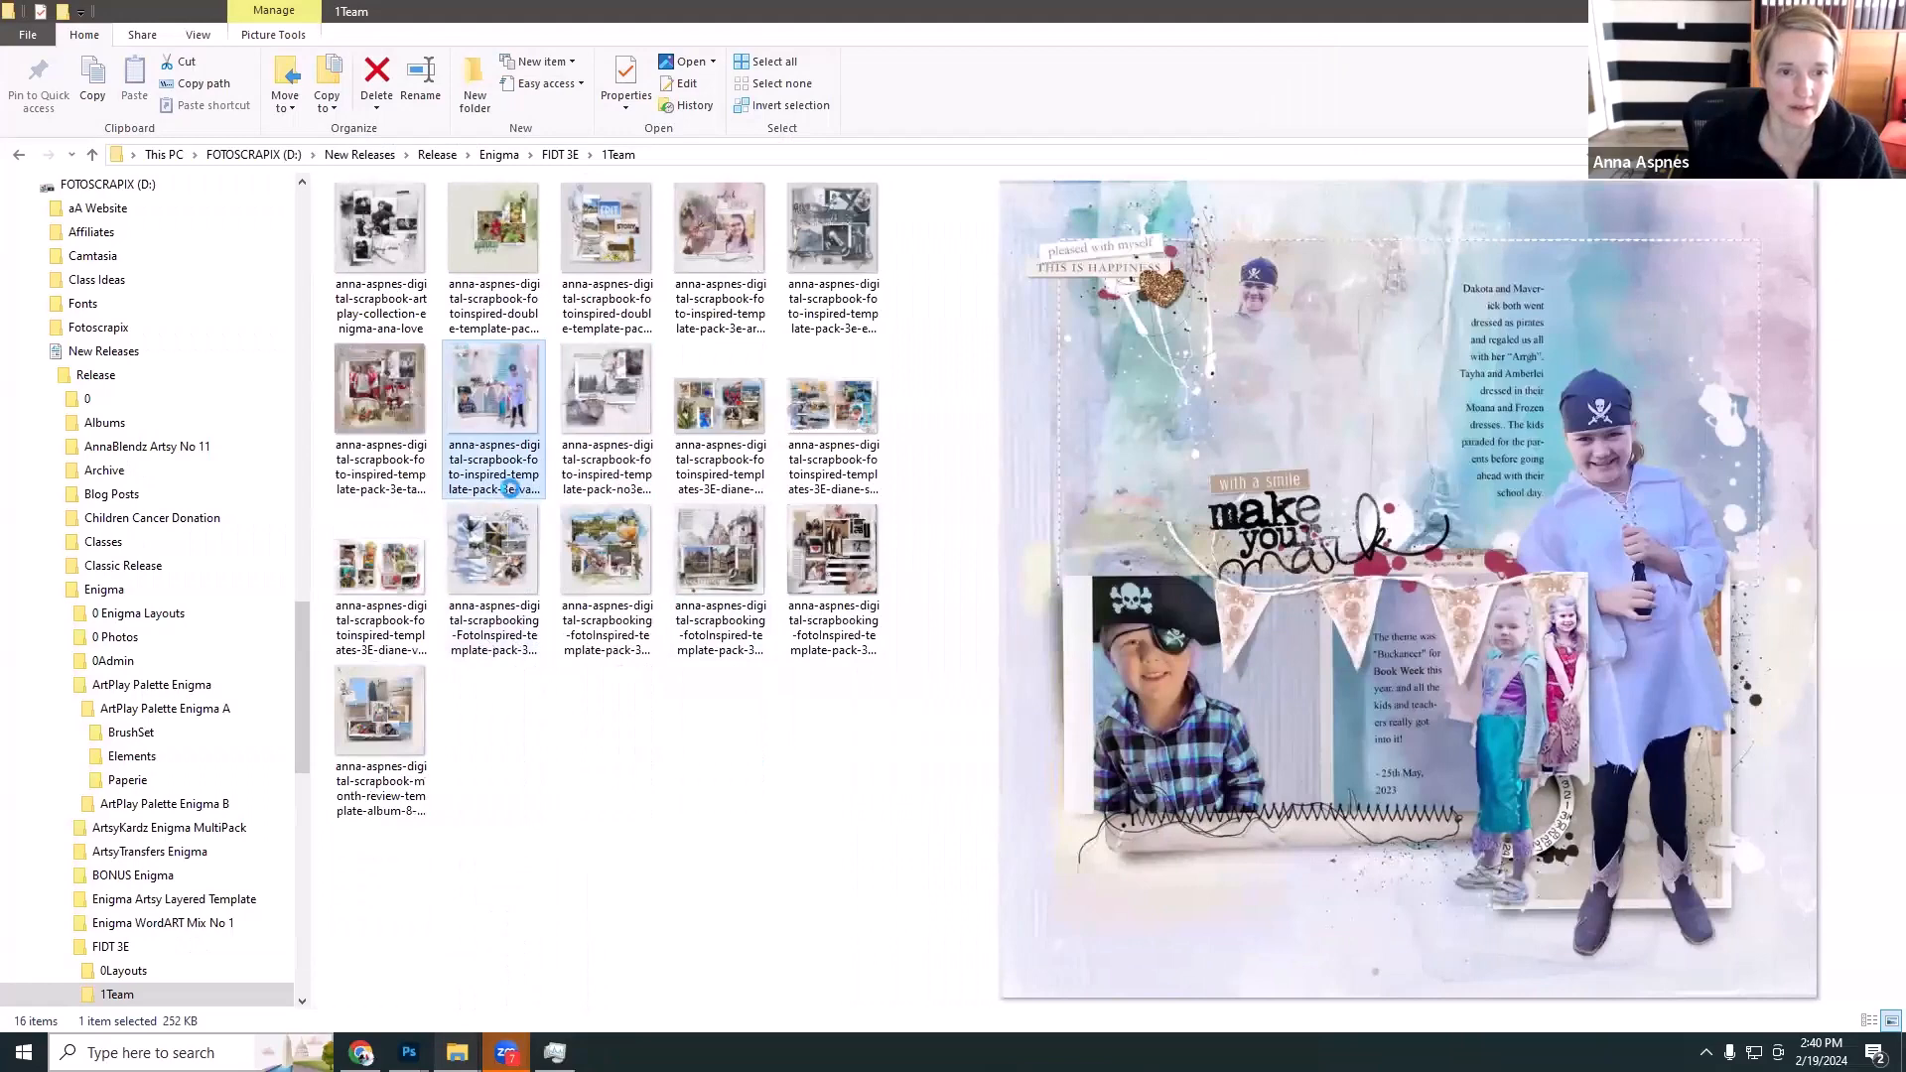
right_click(509, 490)
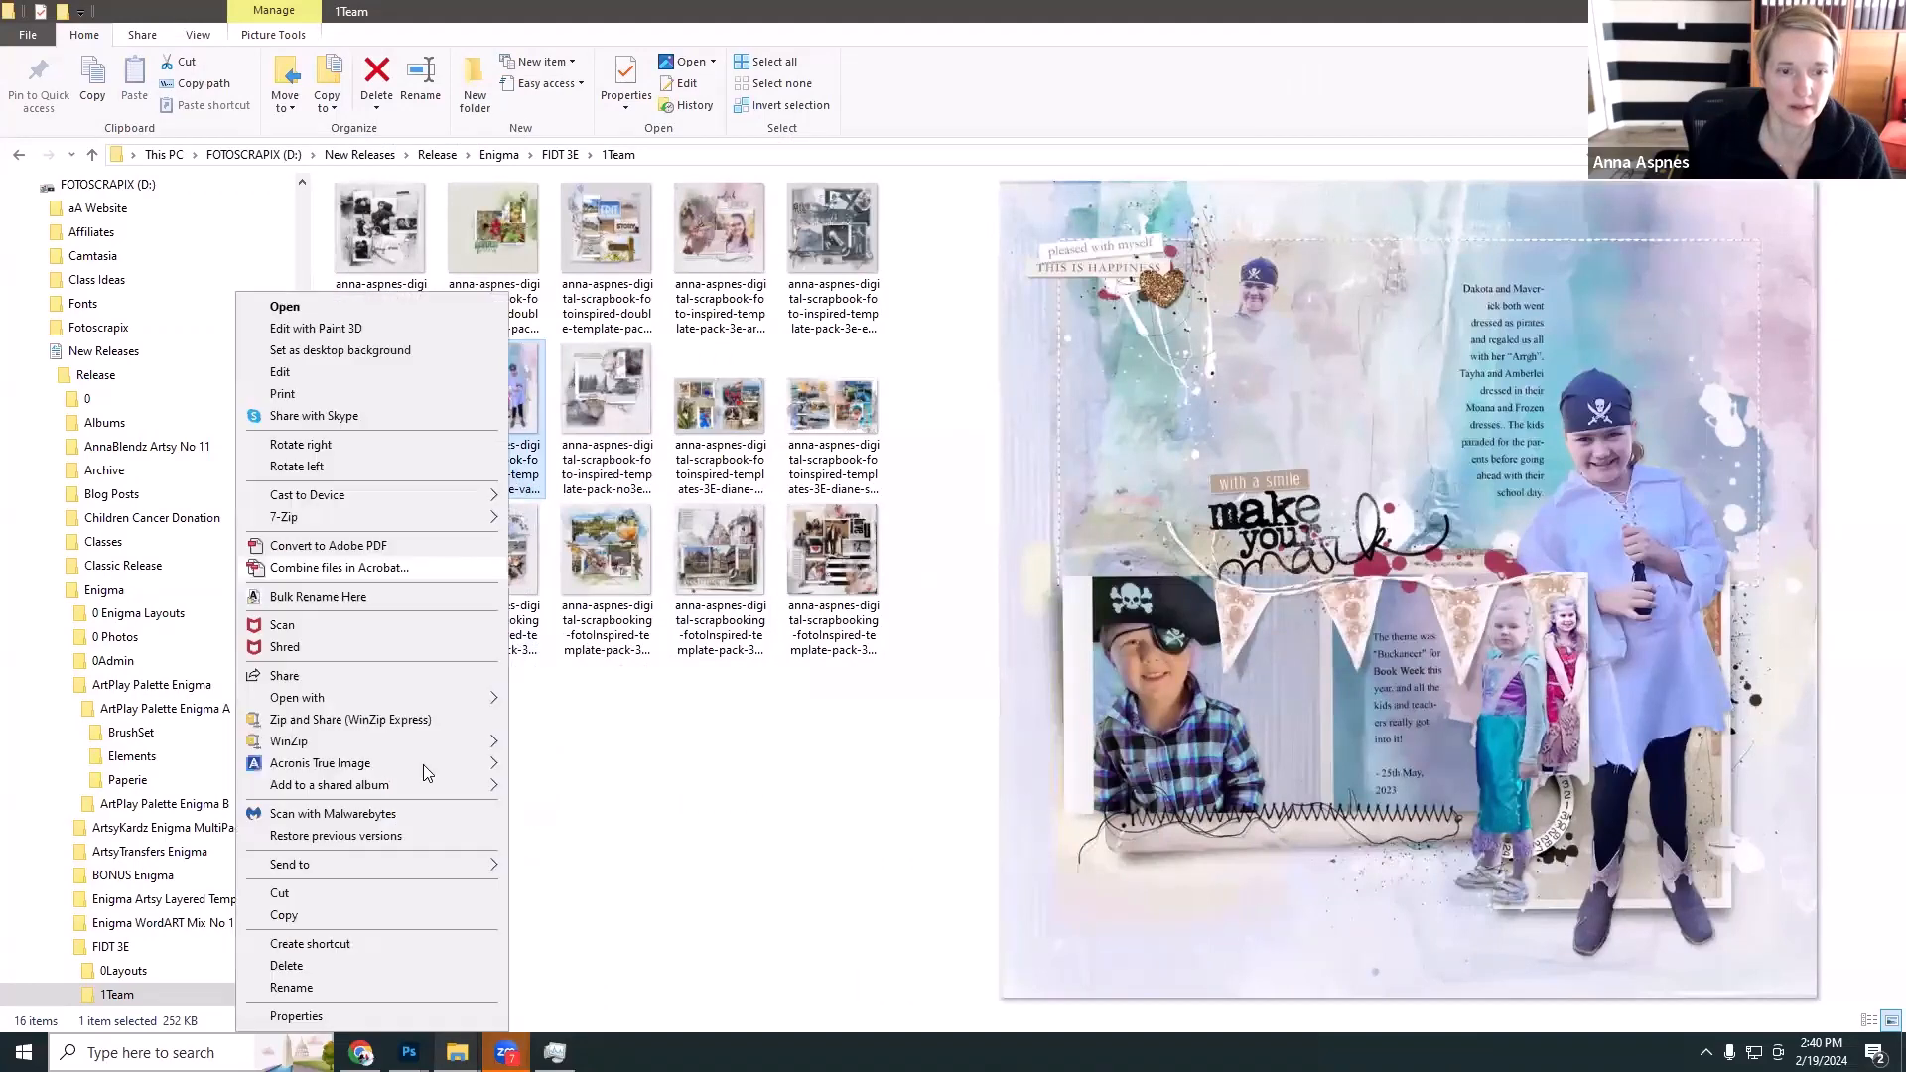
left_click(330, 990)
left_click(489, 405)
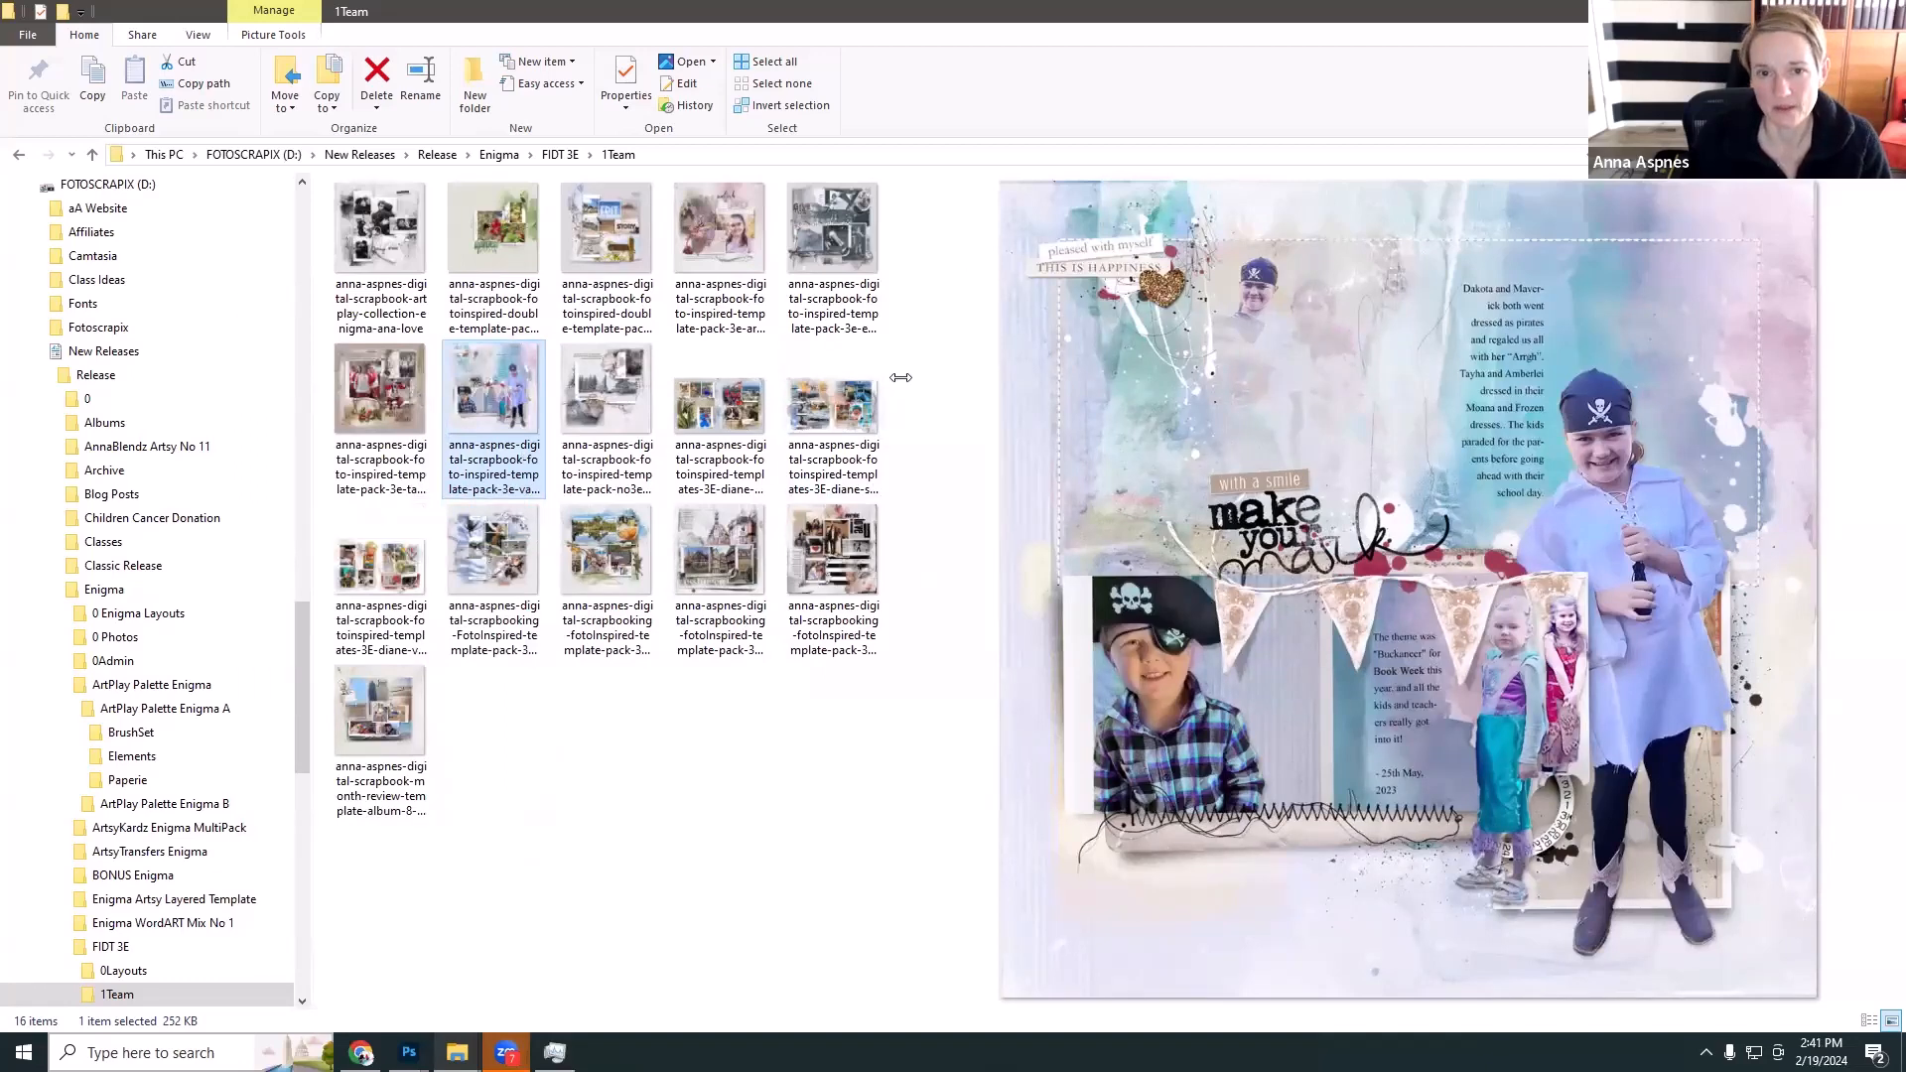
Narrow the thumbnail list to two columns and preview the "Neighbourhood Girls" layout and the three double-page spreads.
left_click_drag(900, 377, 601, 367)
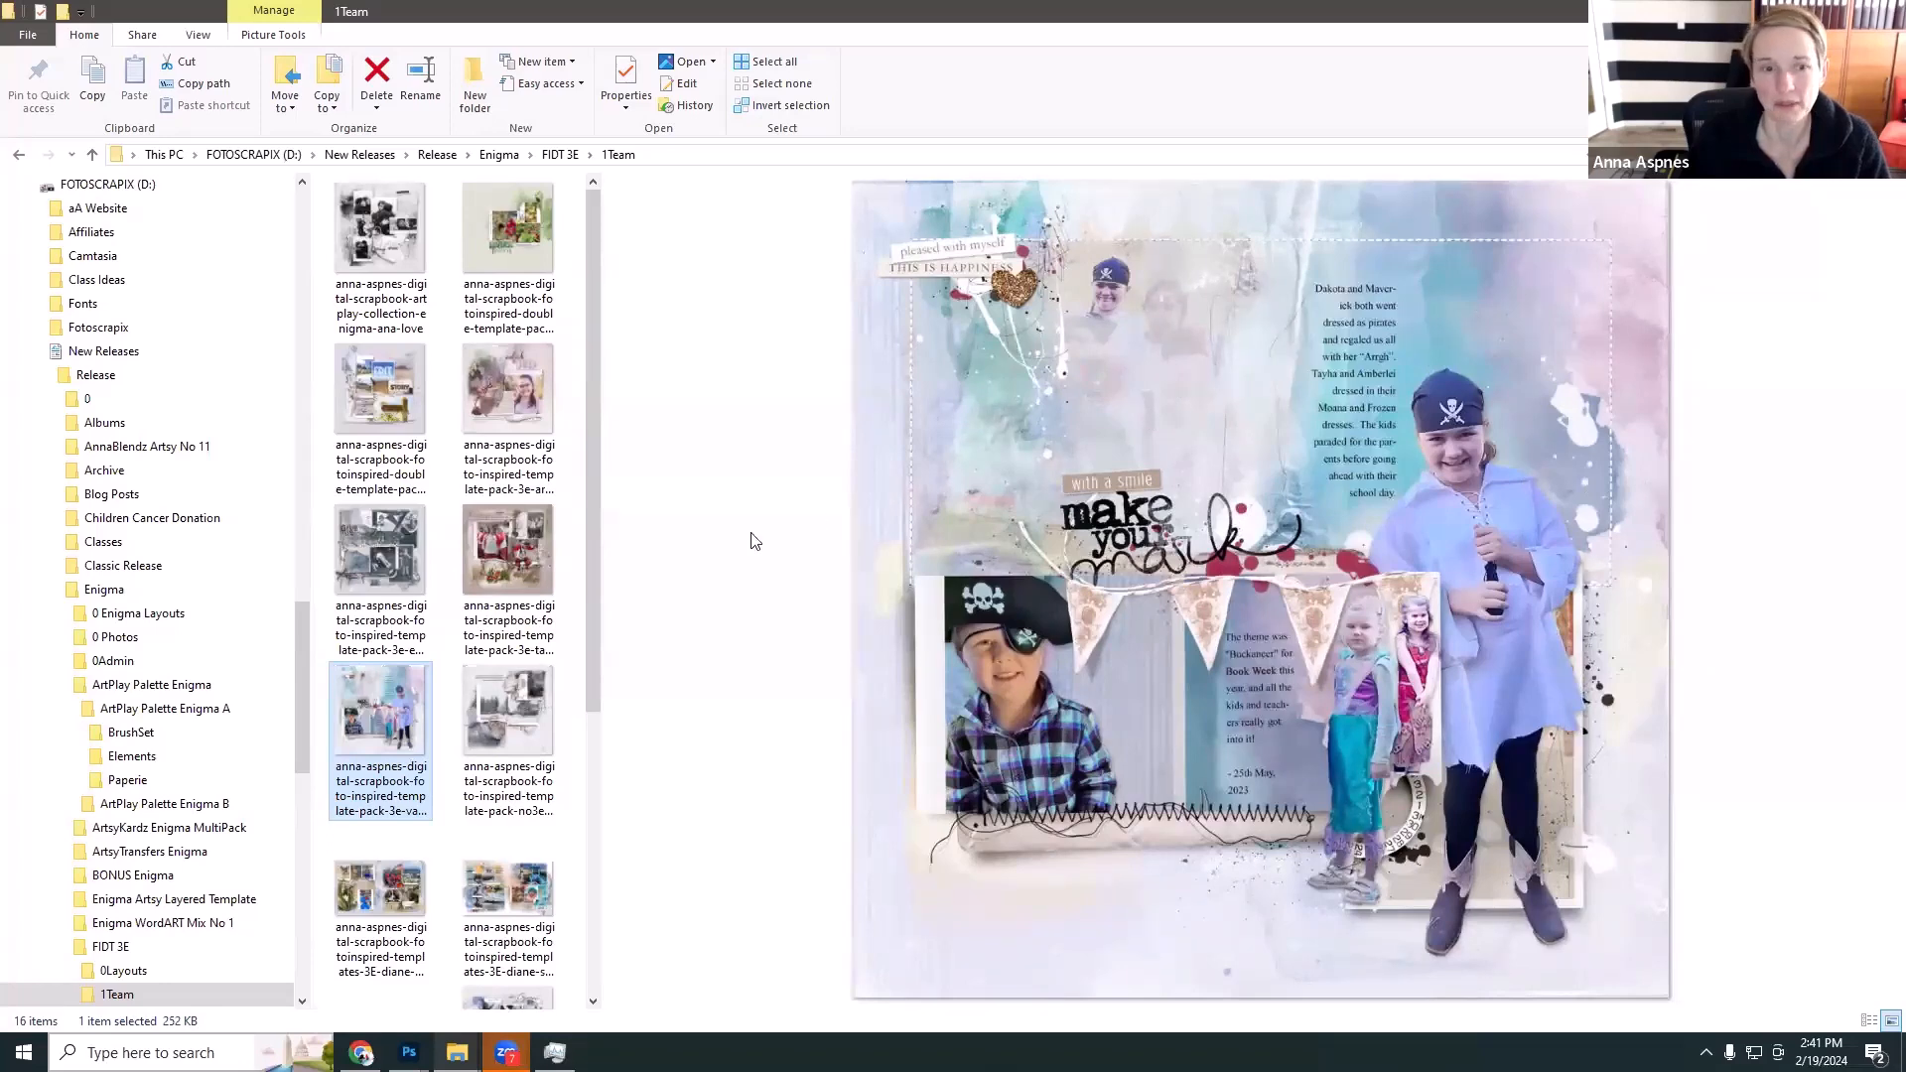
left_click(539, 712)
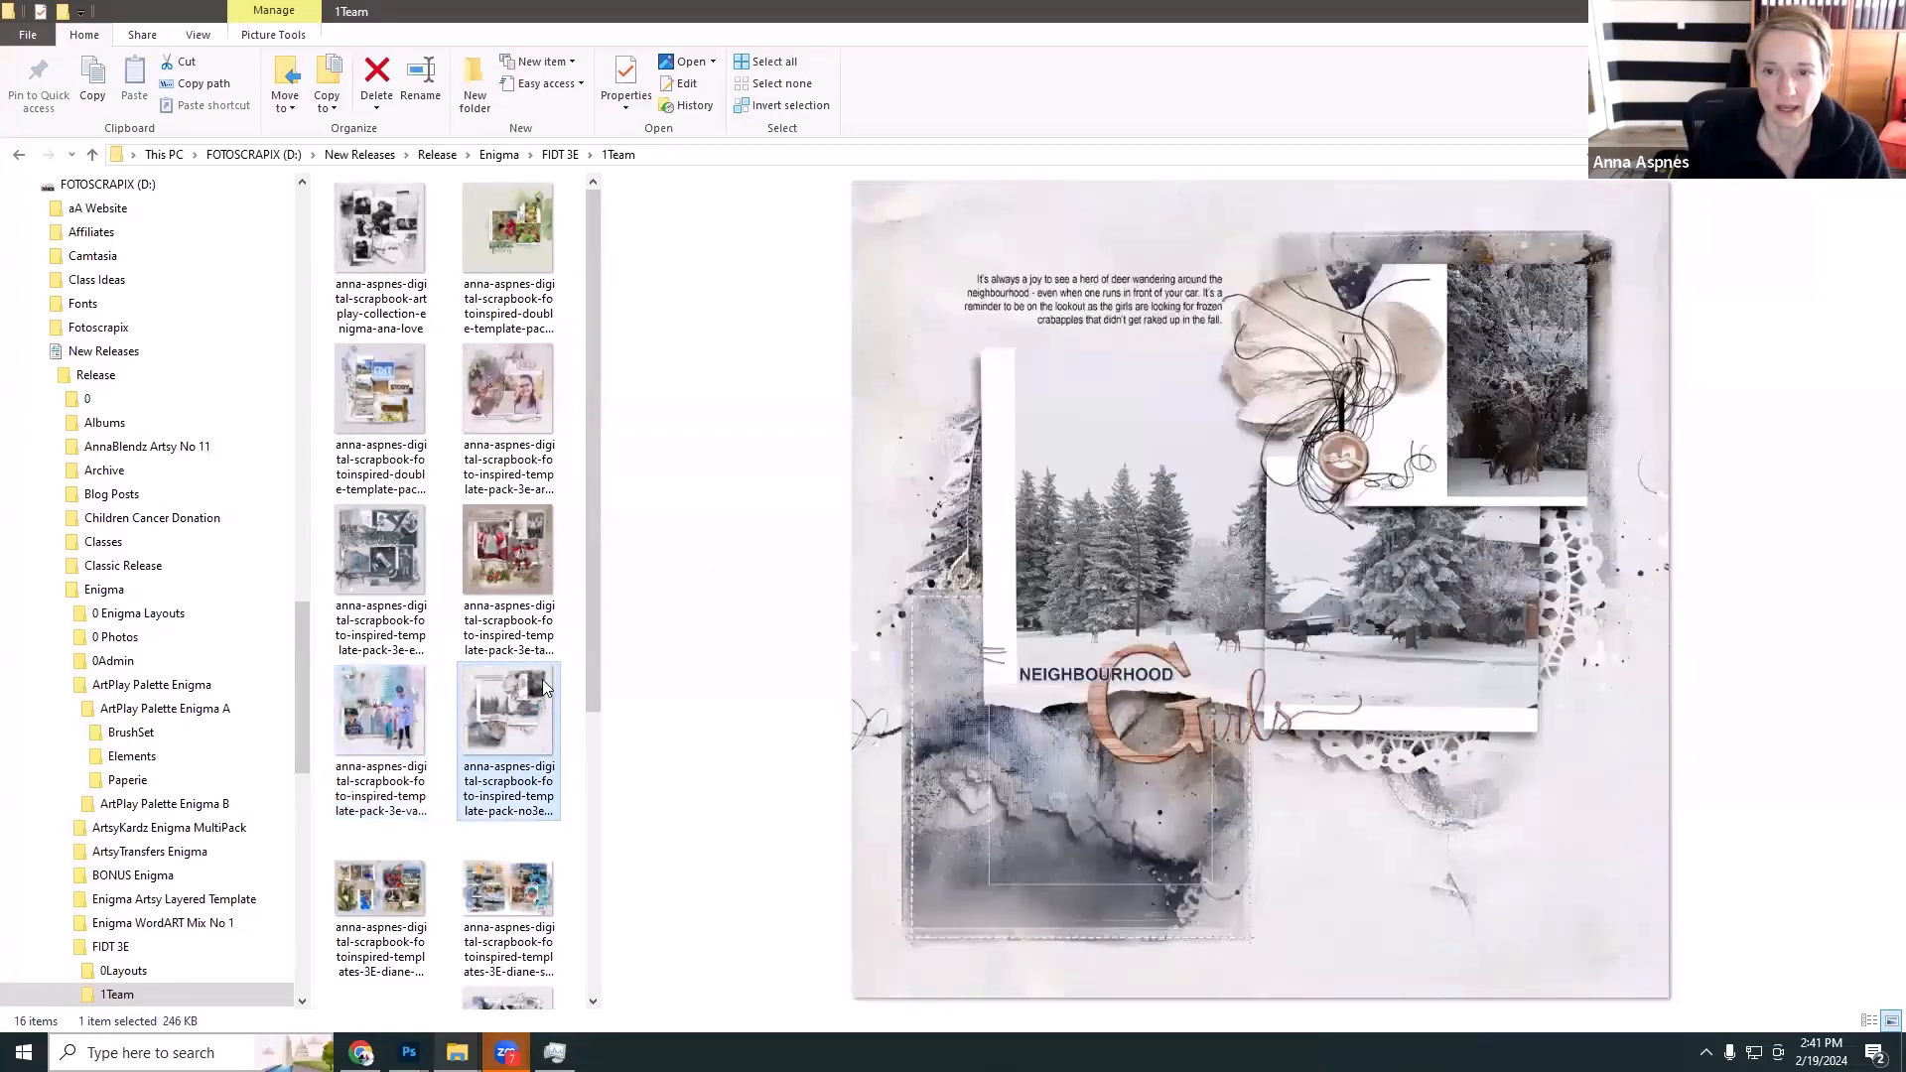
scroll(582, 665, "down", 2)
scroll(581, 665, "down", 2)
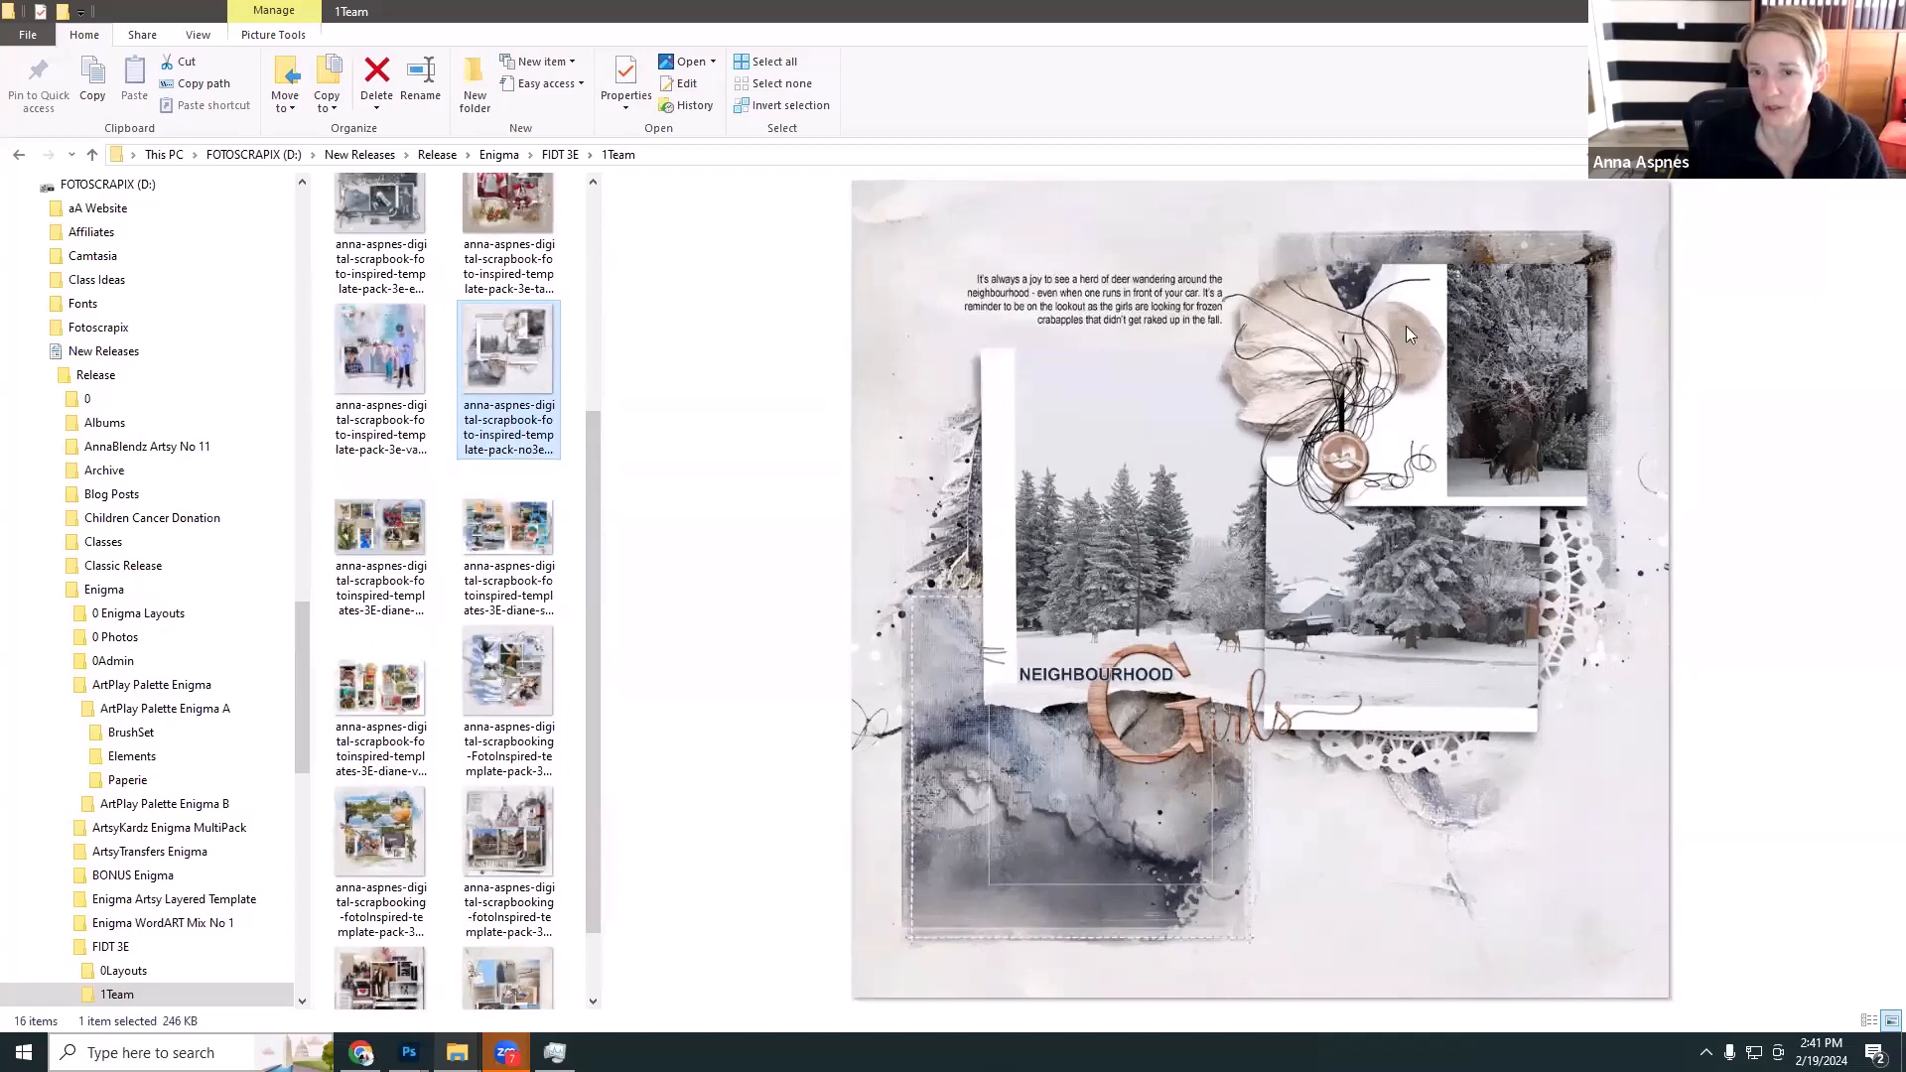
left_click(395, 543)
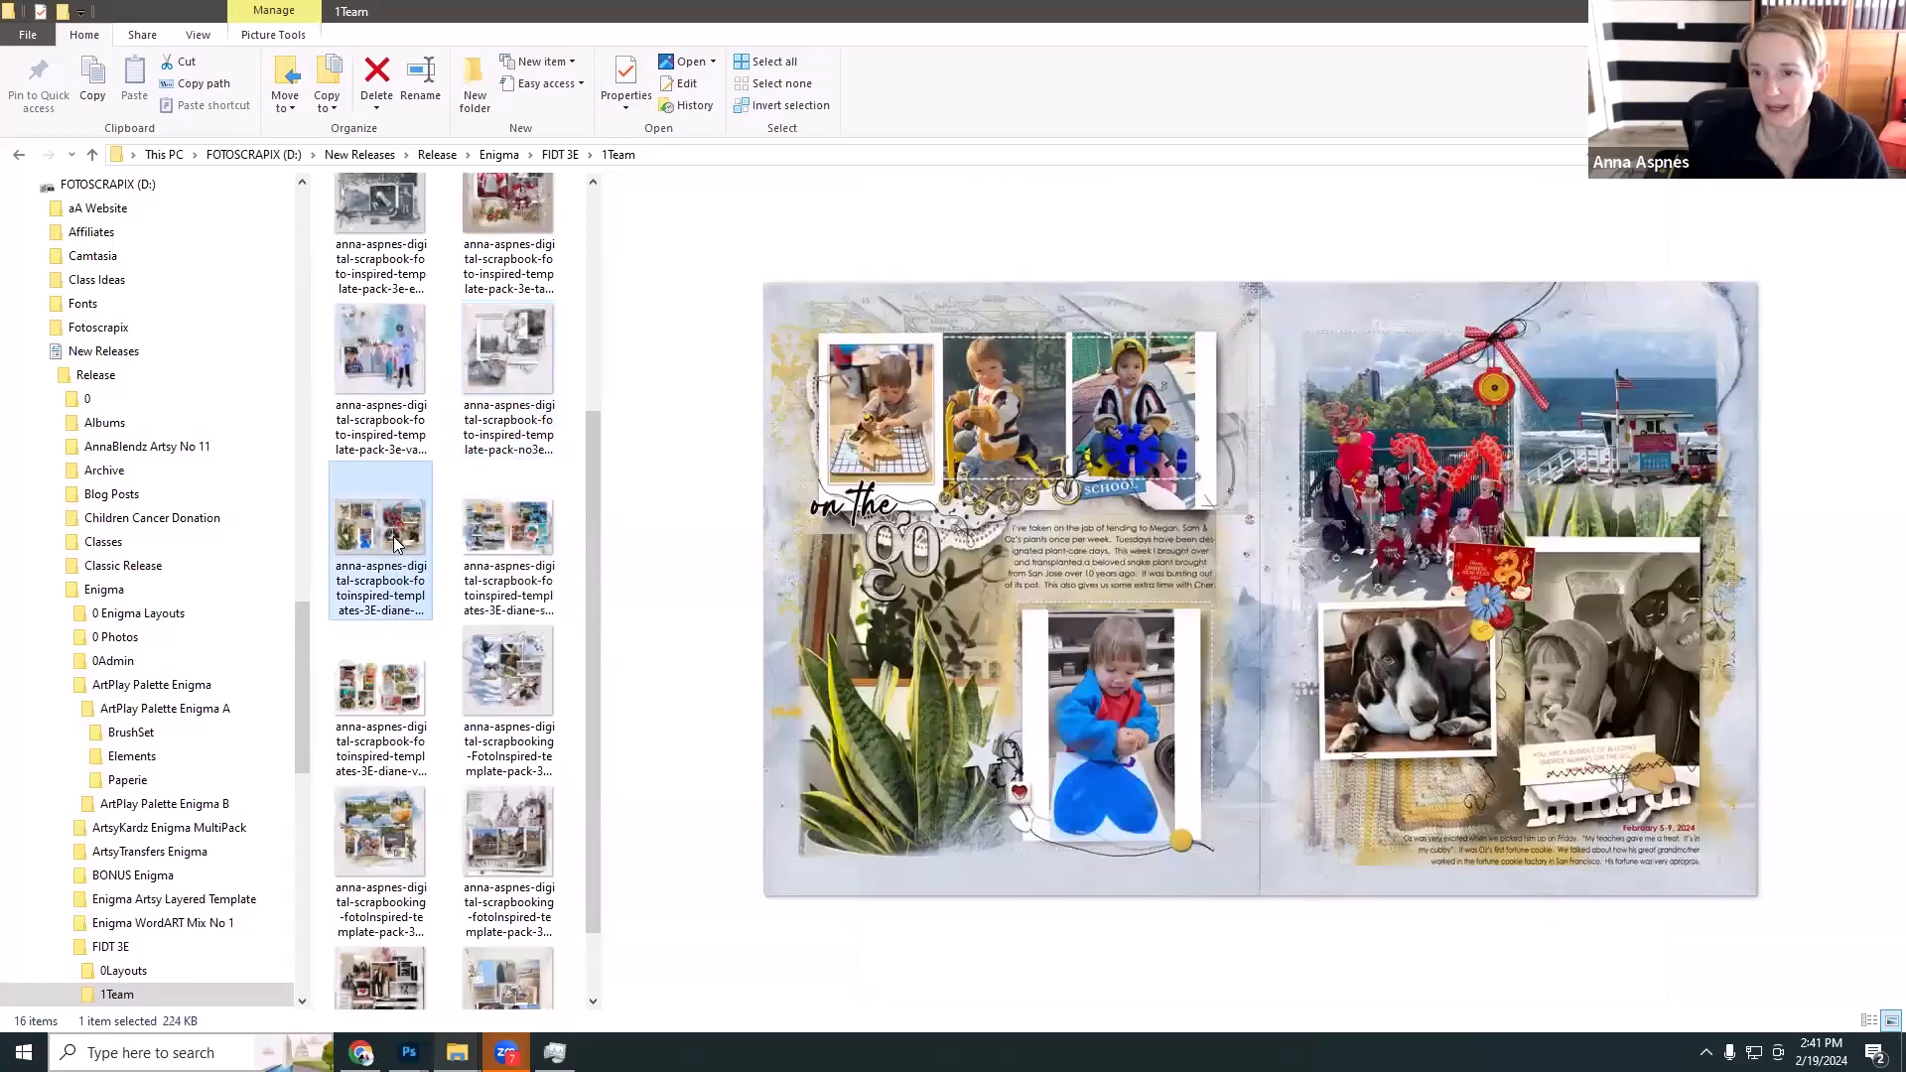
left_click(517, 542)
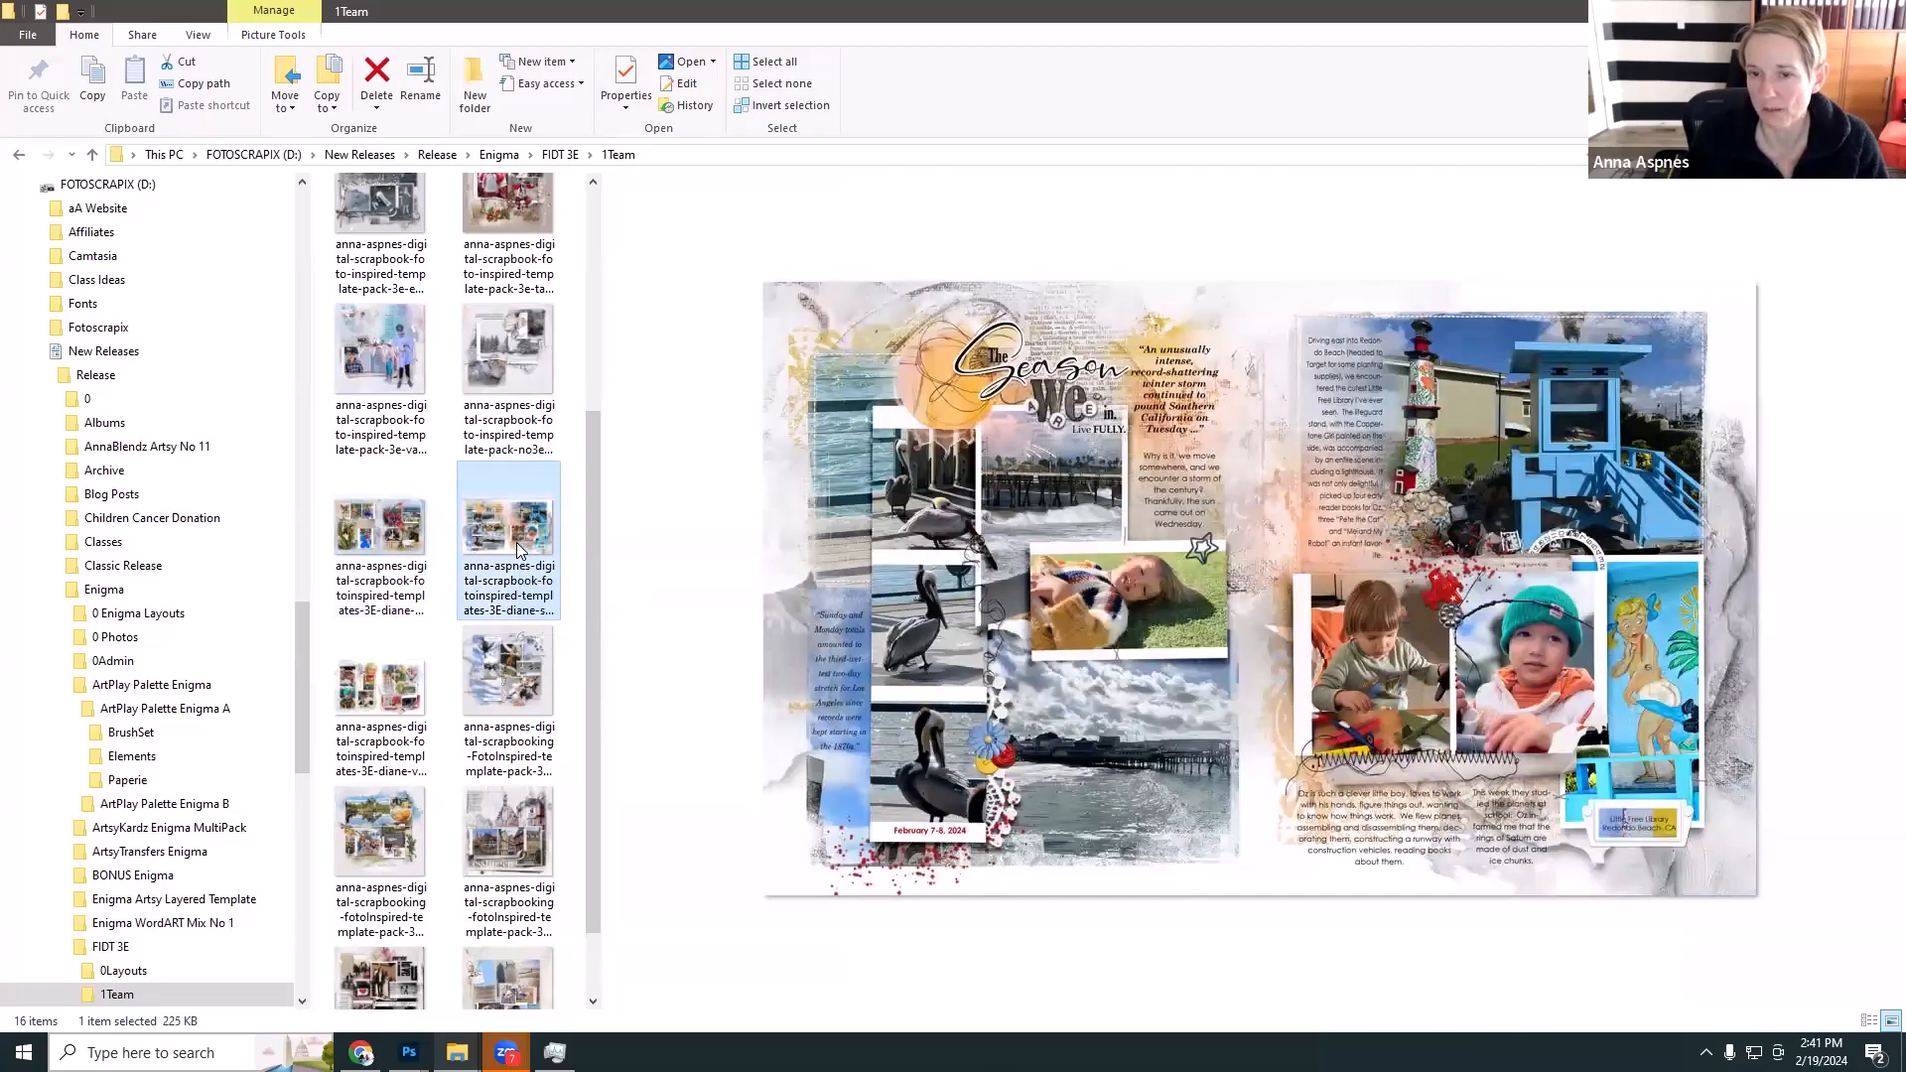
left_click(382, 695)
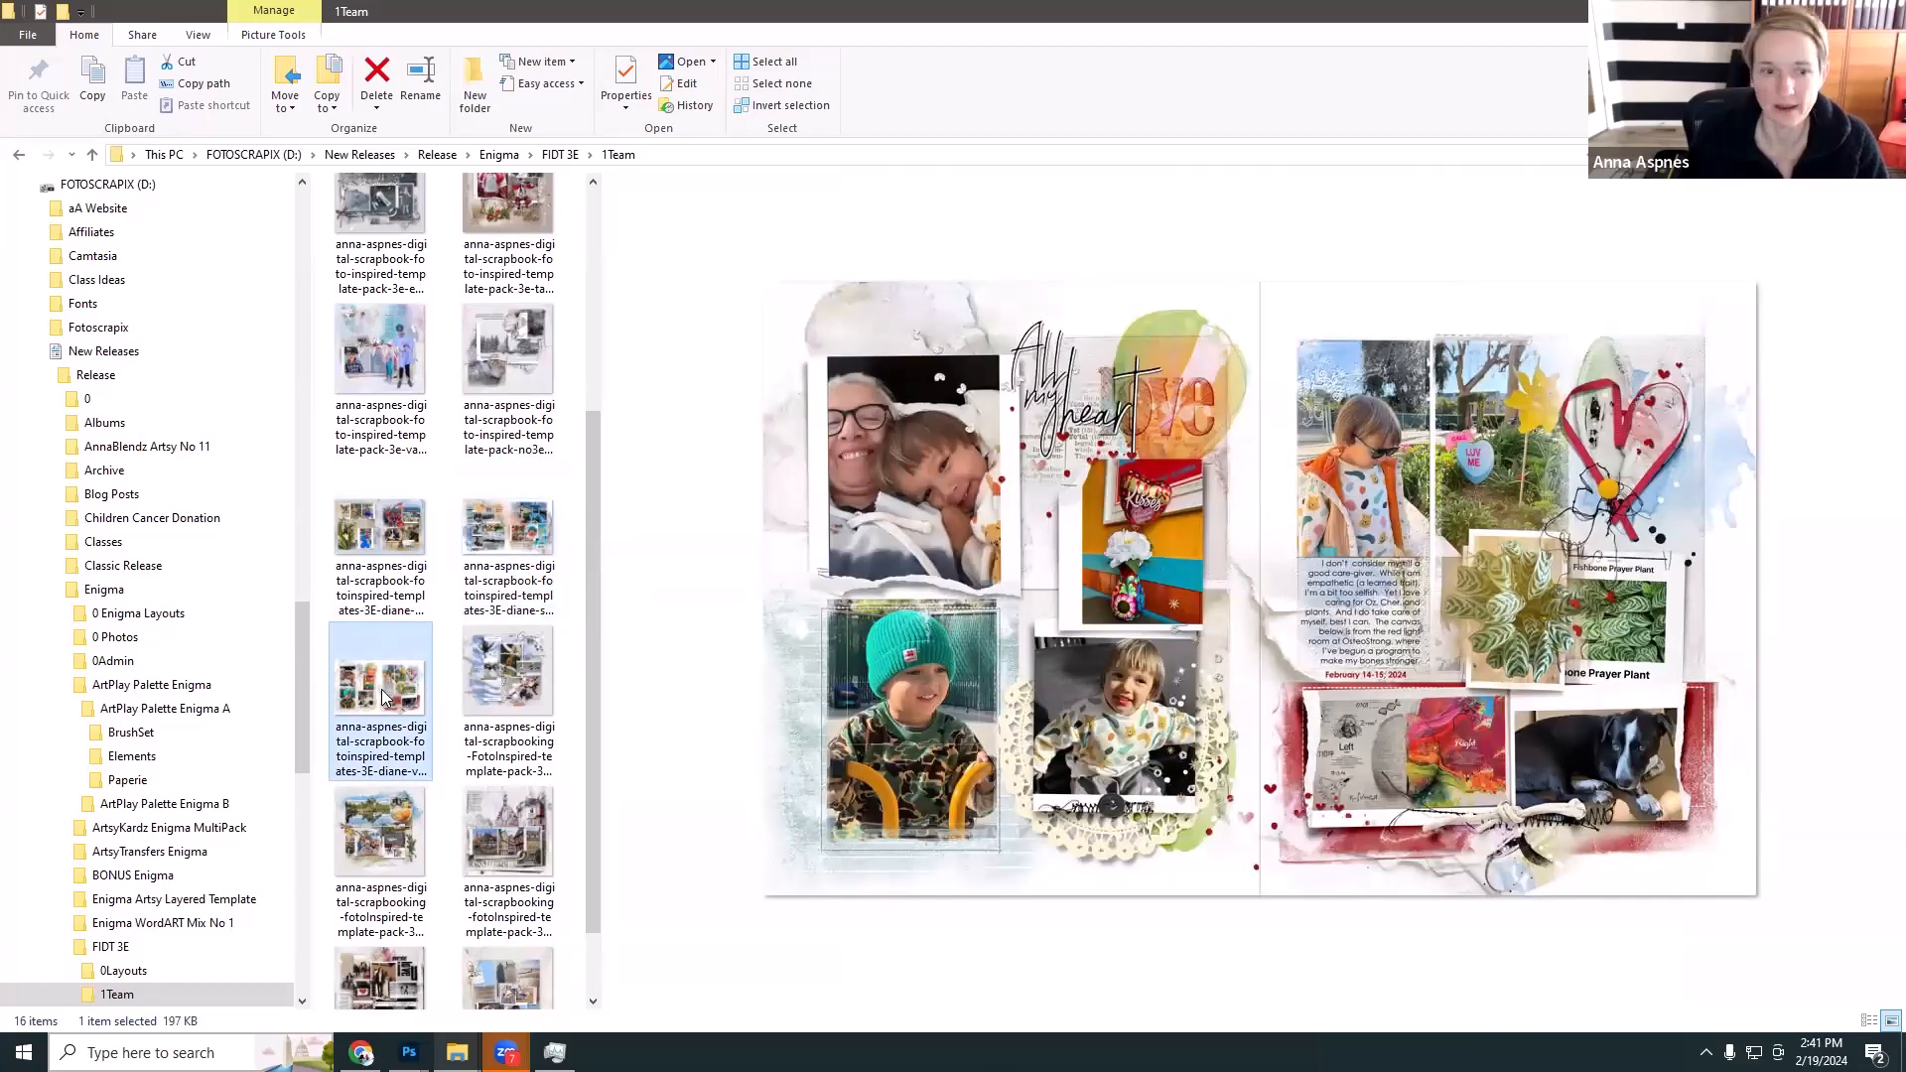
left_click(533, 549)
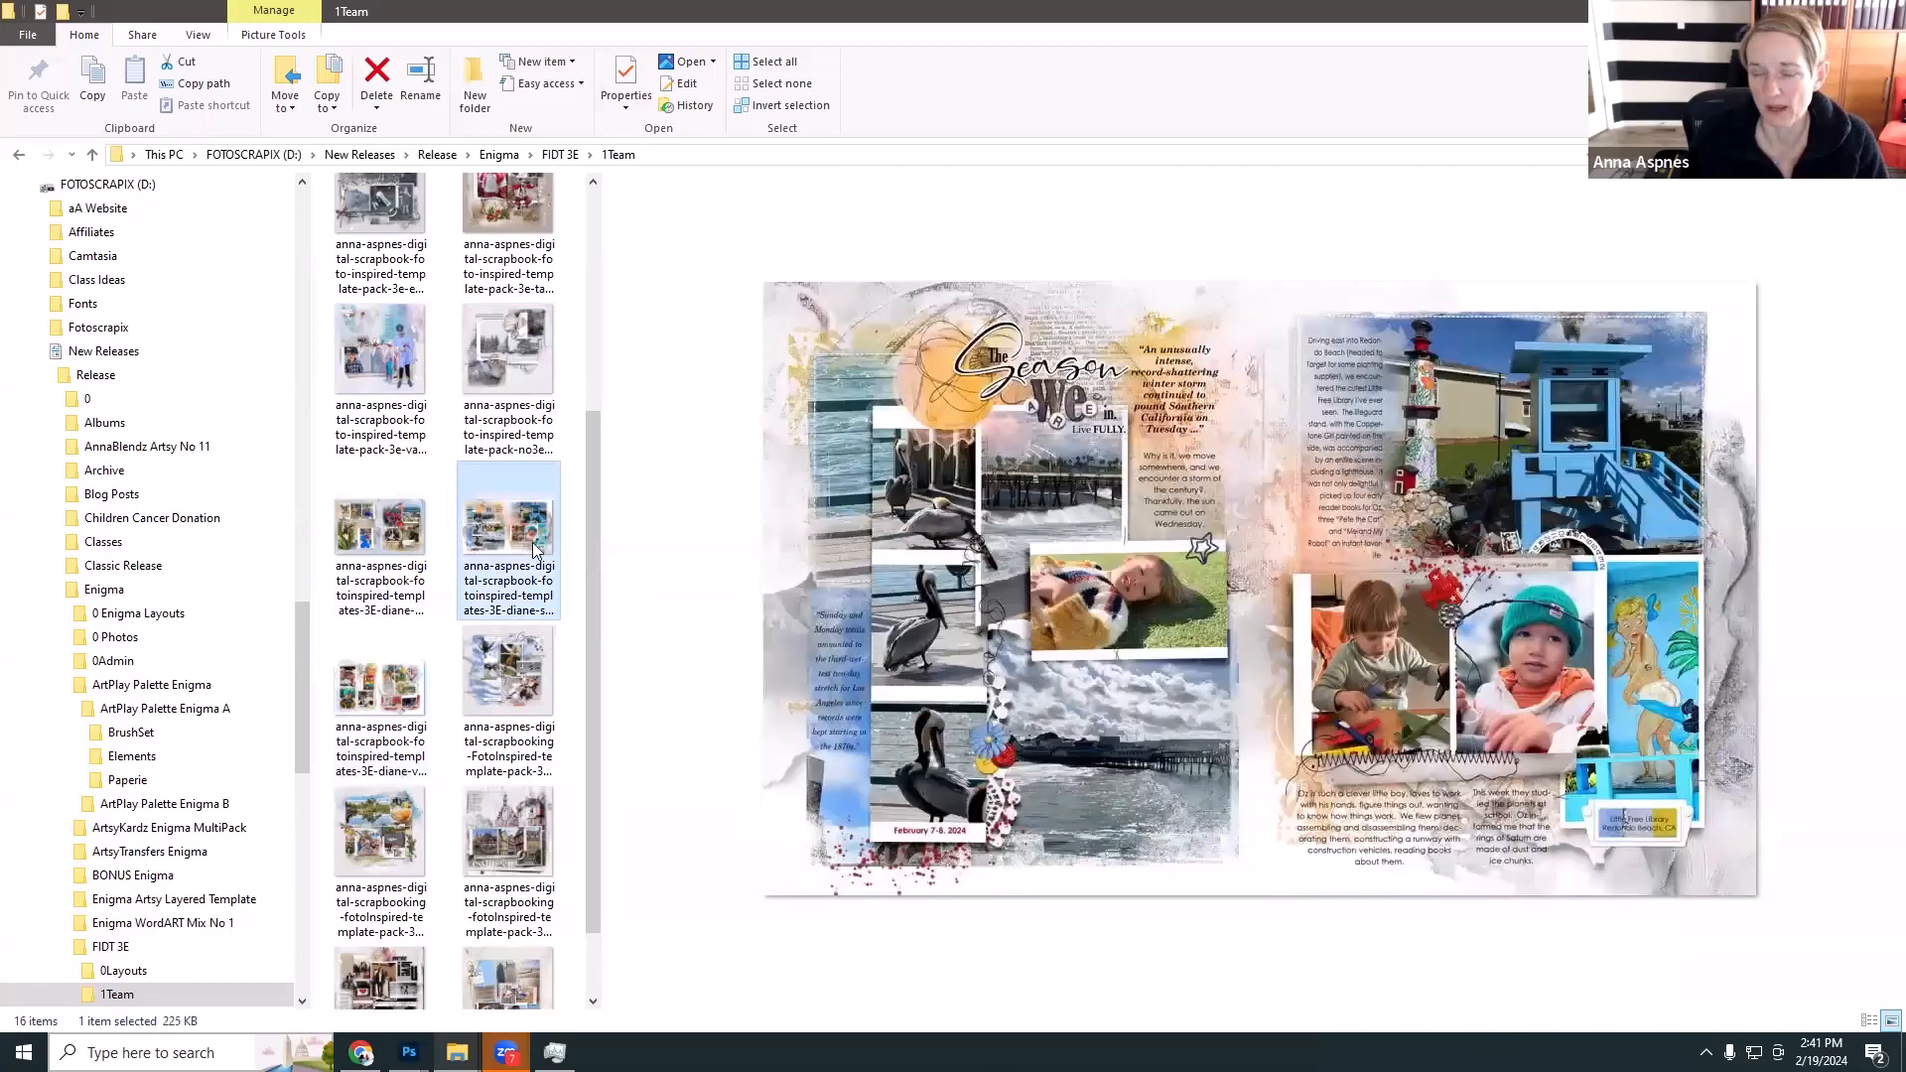
Preview the last five team layouts, from the single-page "The Season We Are In" through "Esslingen" to "Just Us".
left_click(494, 685)
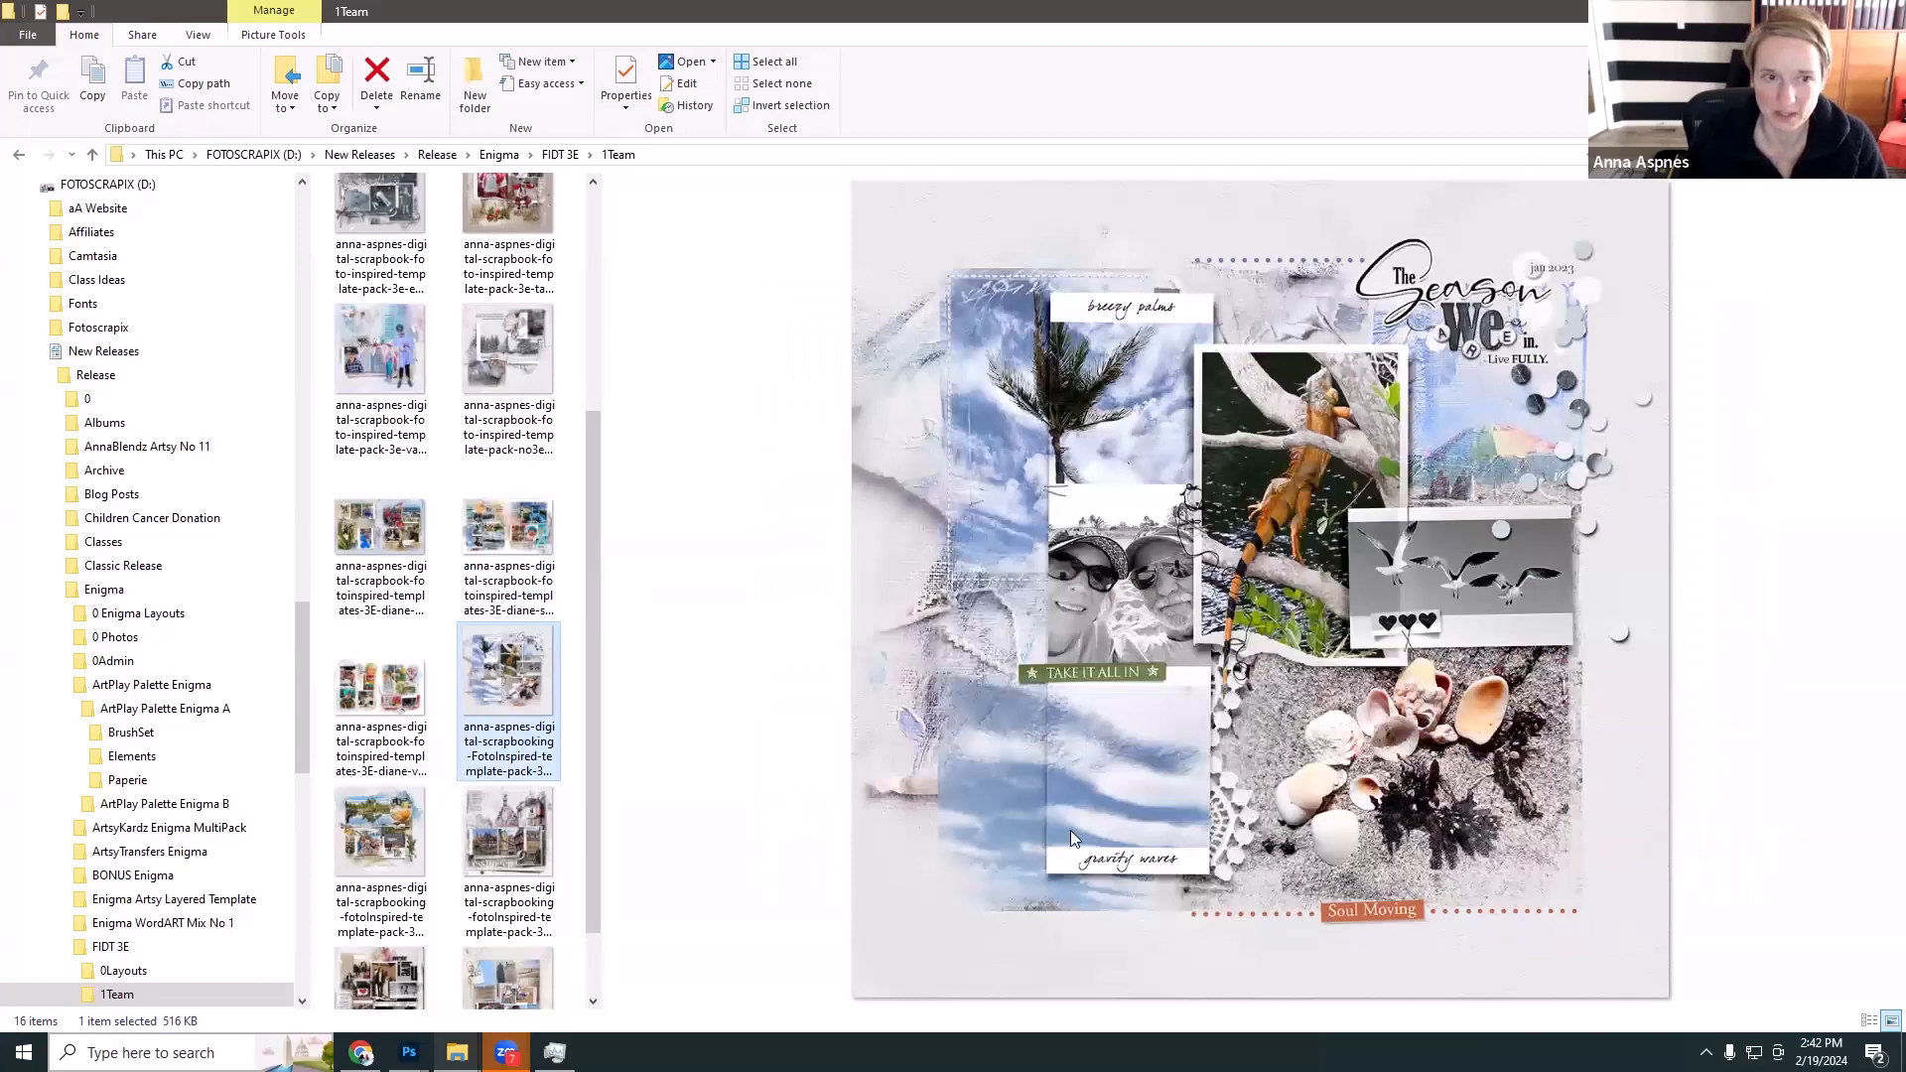
left_click_drag(595, 527, 600, 600)
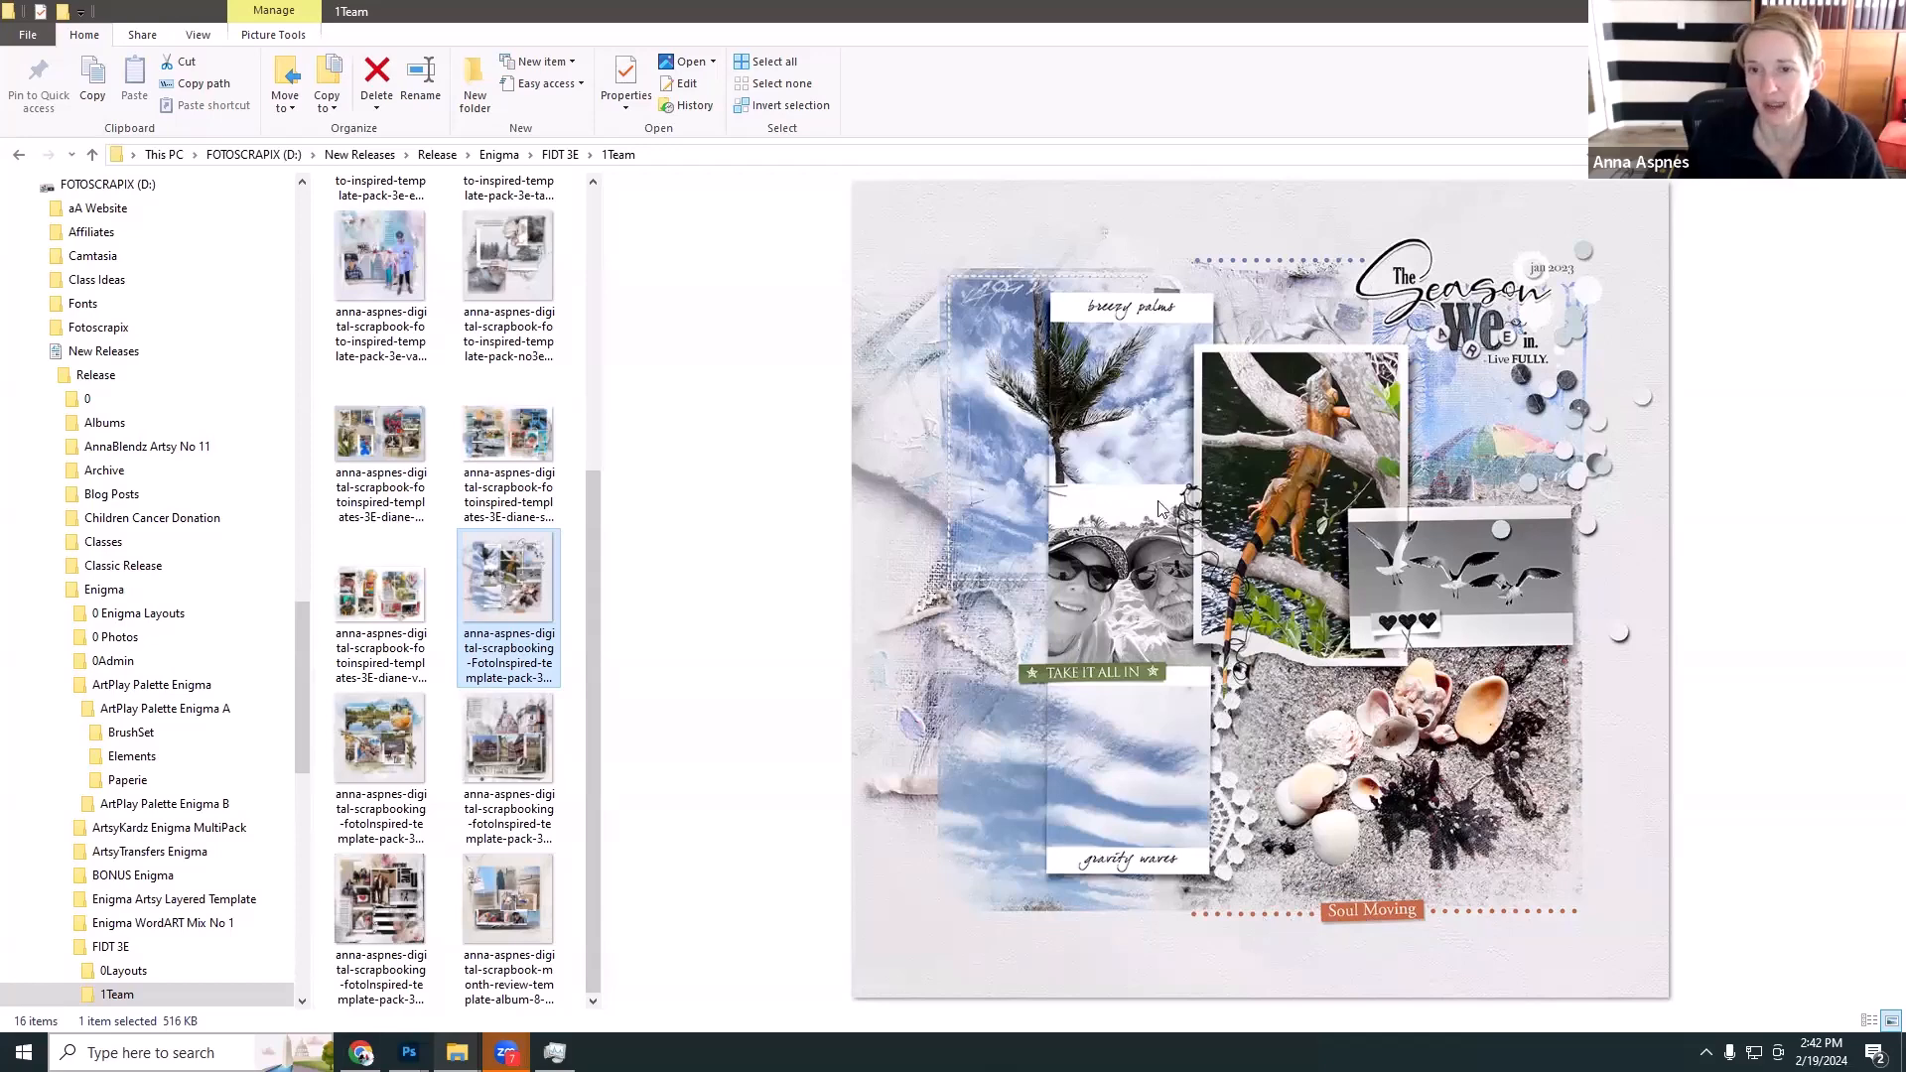
left_click(419, 757)
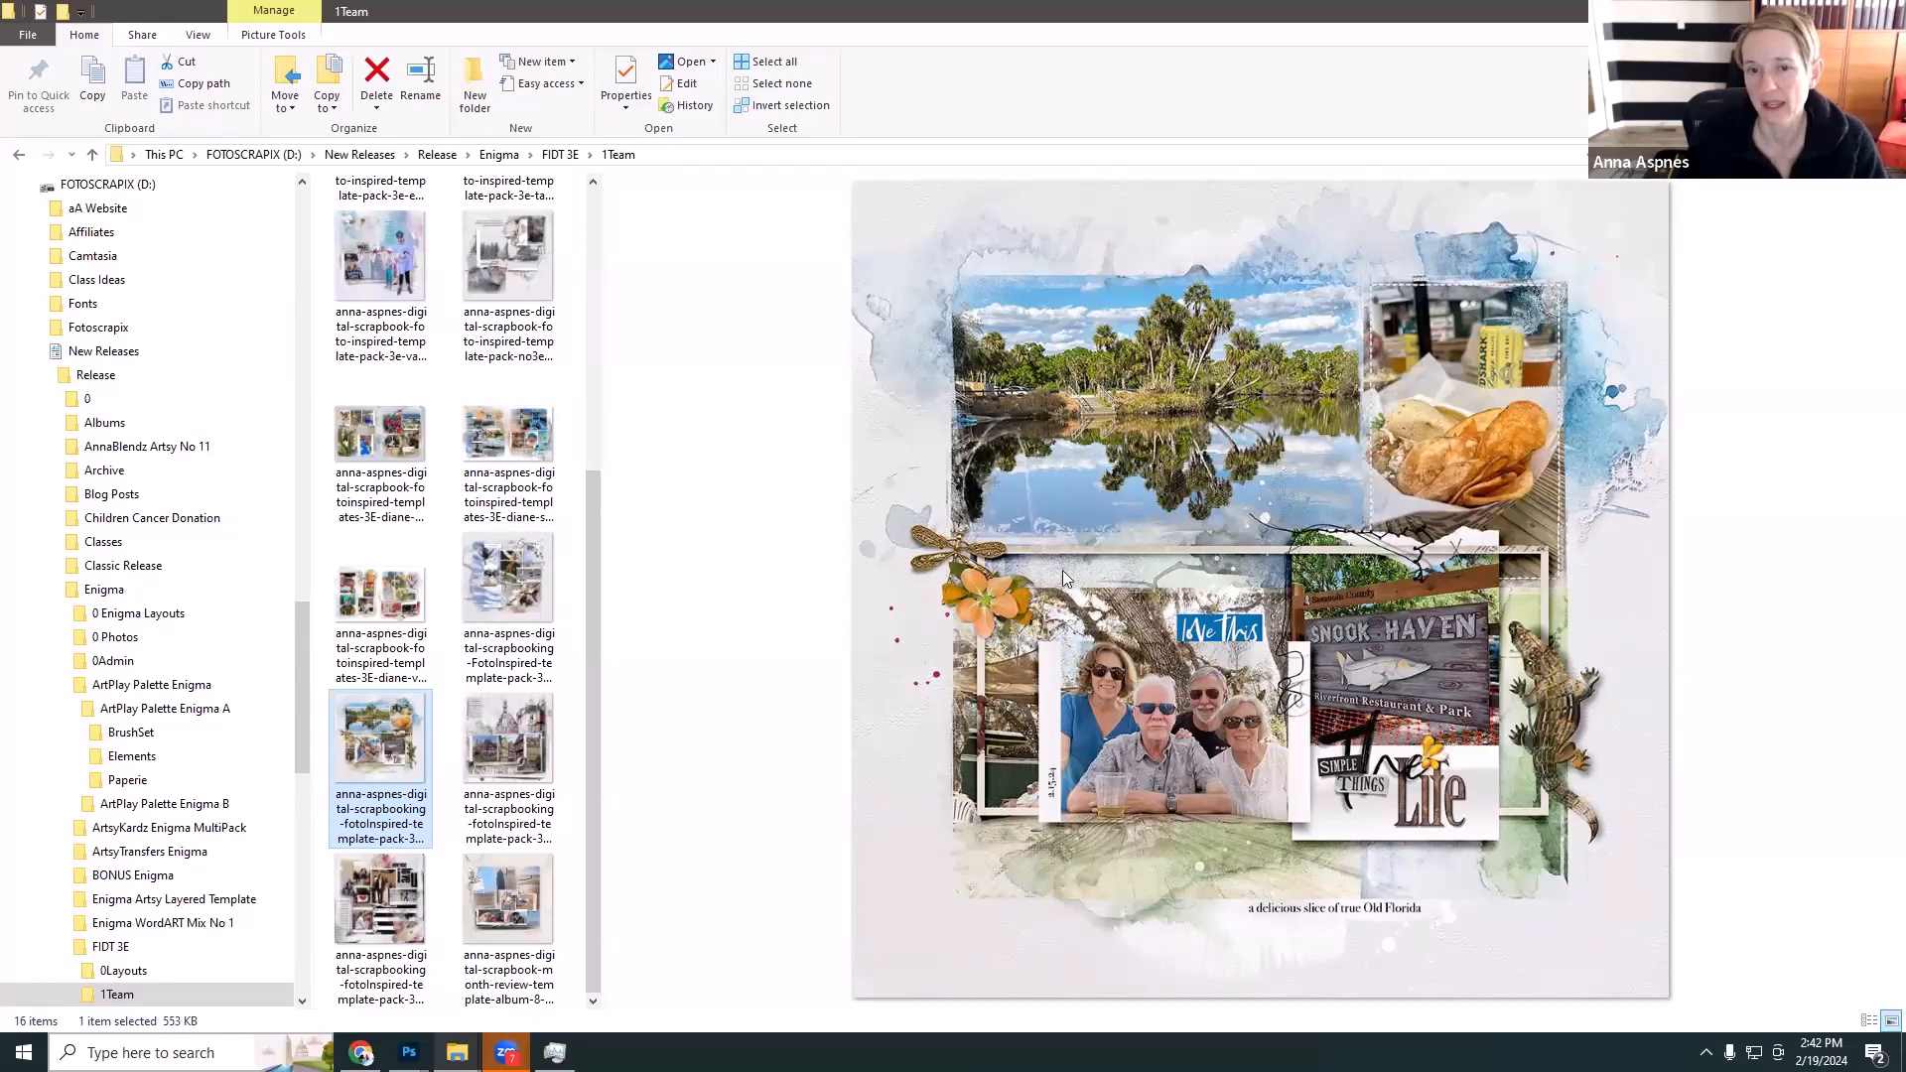
left_click(510, 753)
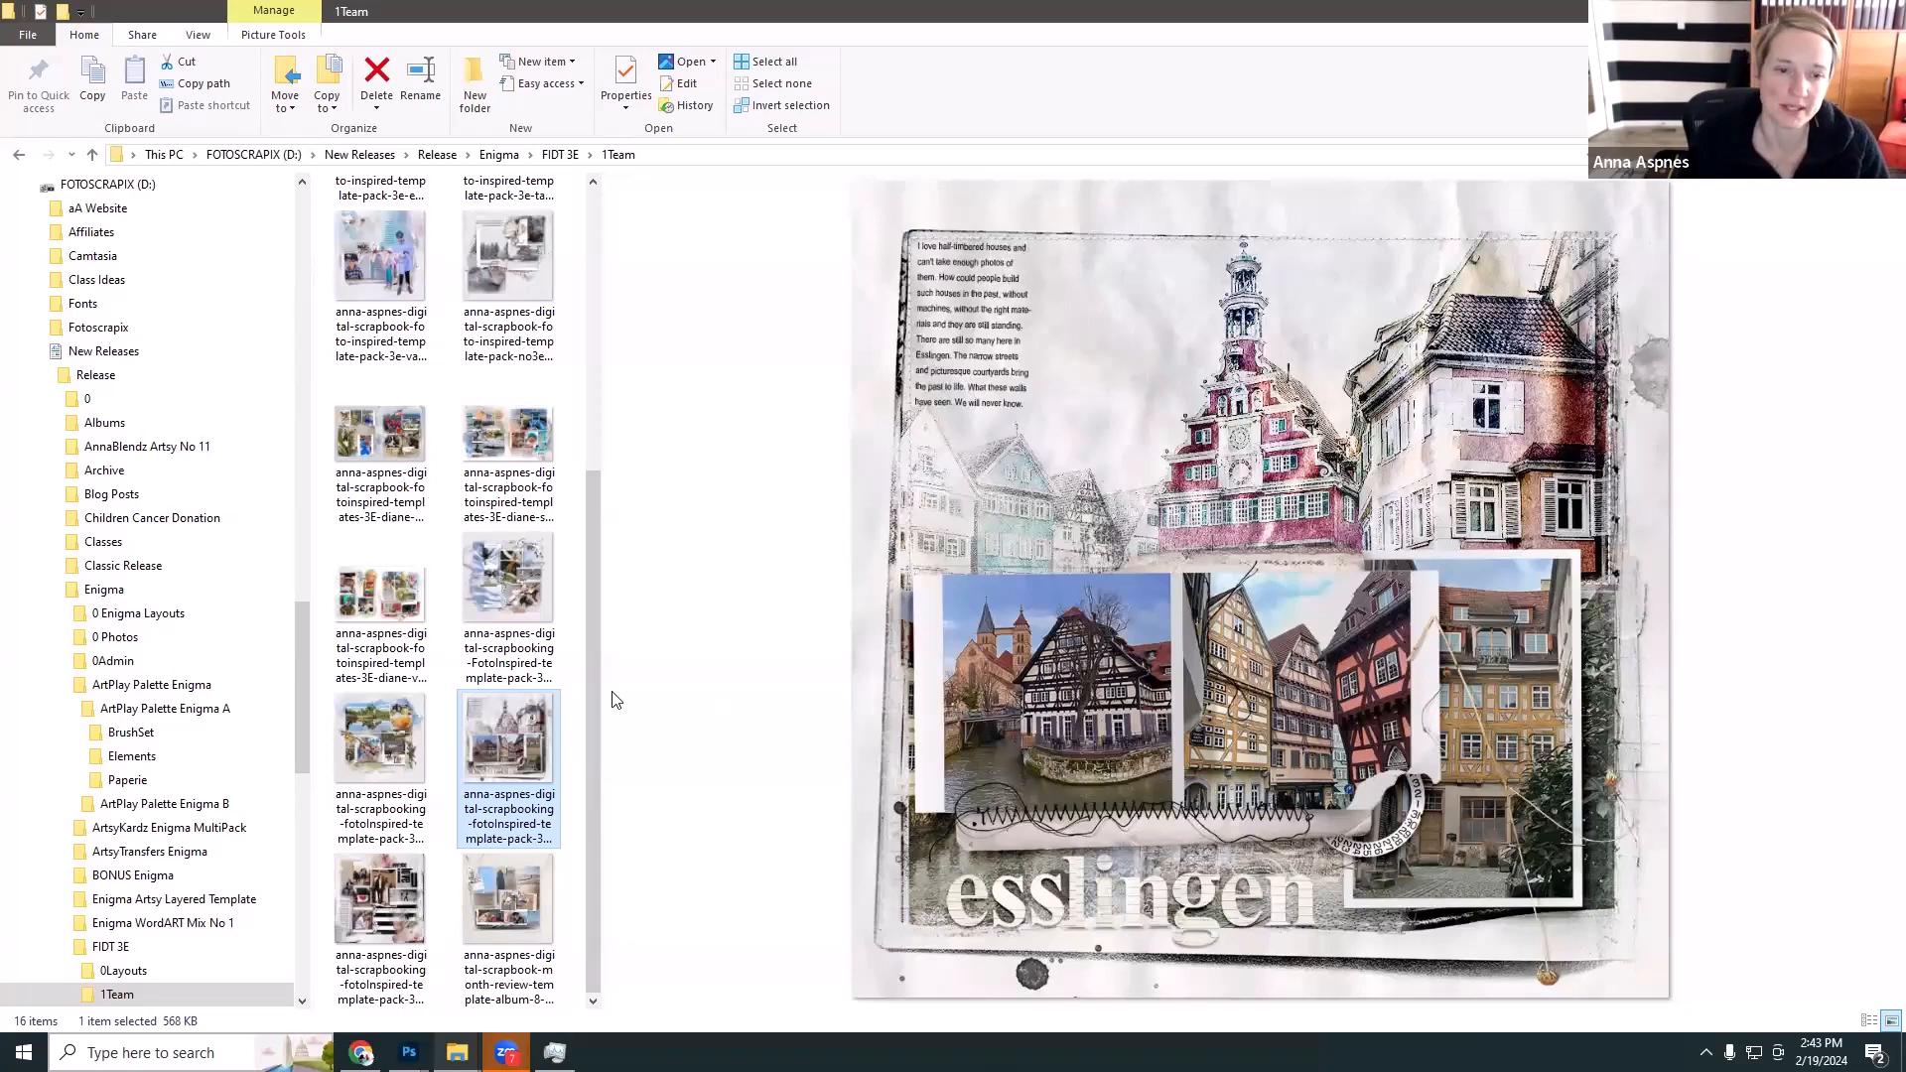
left_click(383, 880)
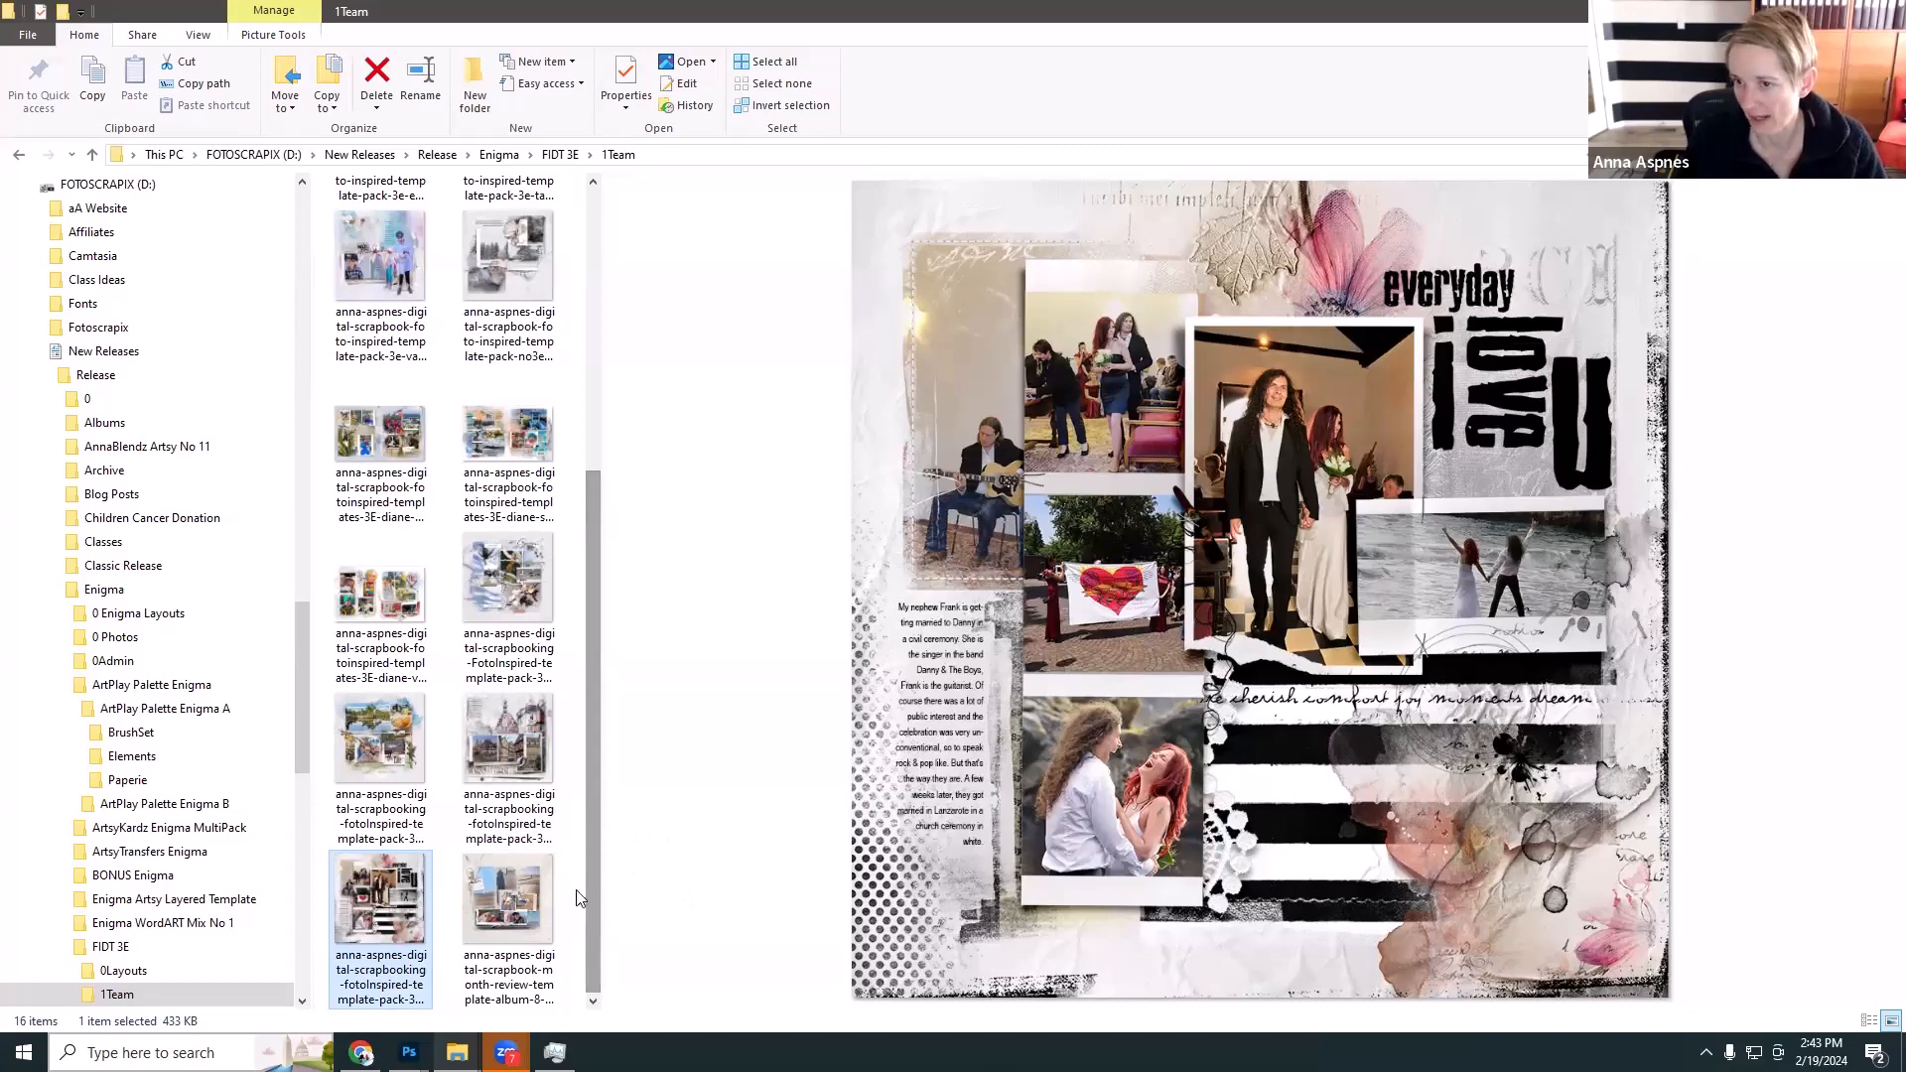
left_click(517, 896)
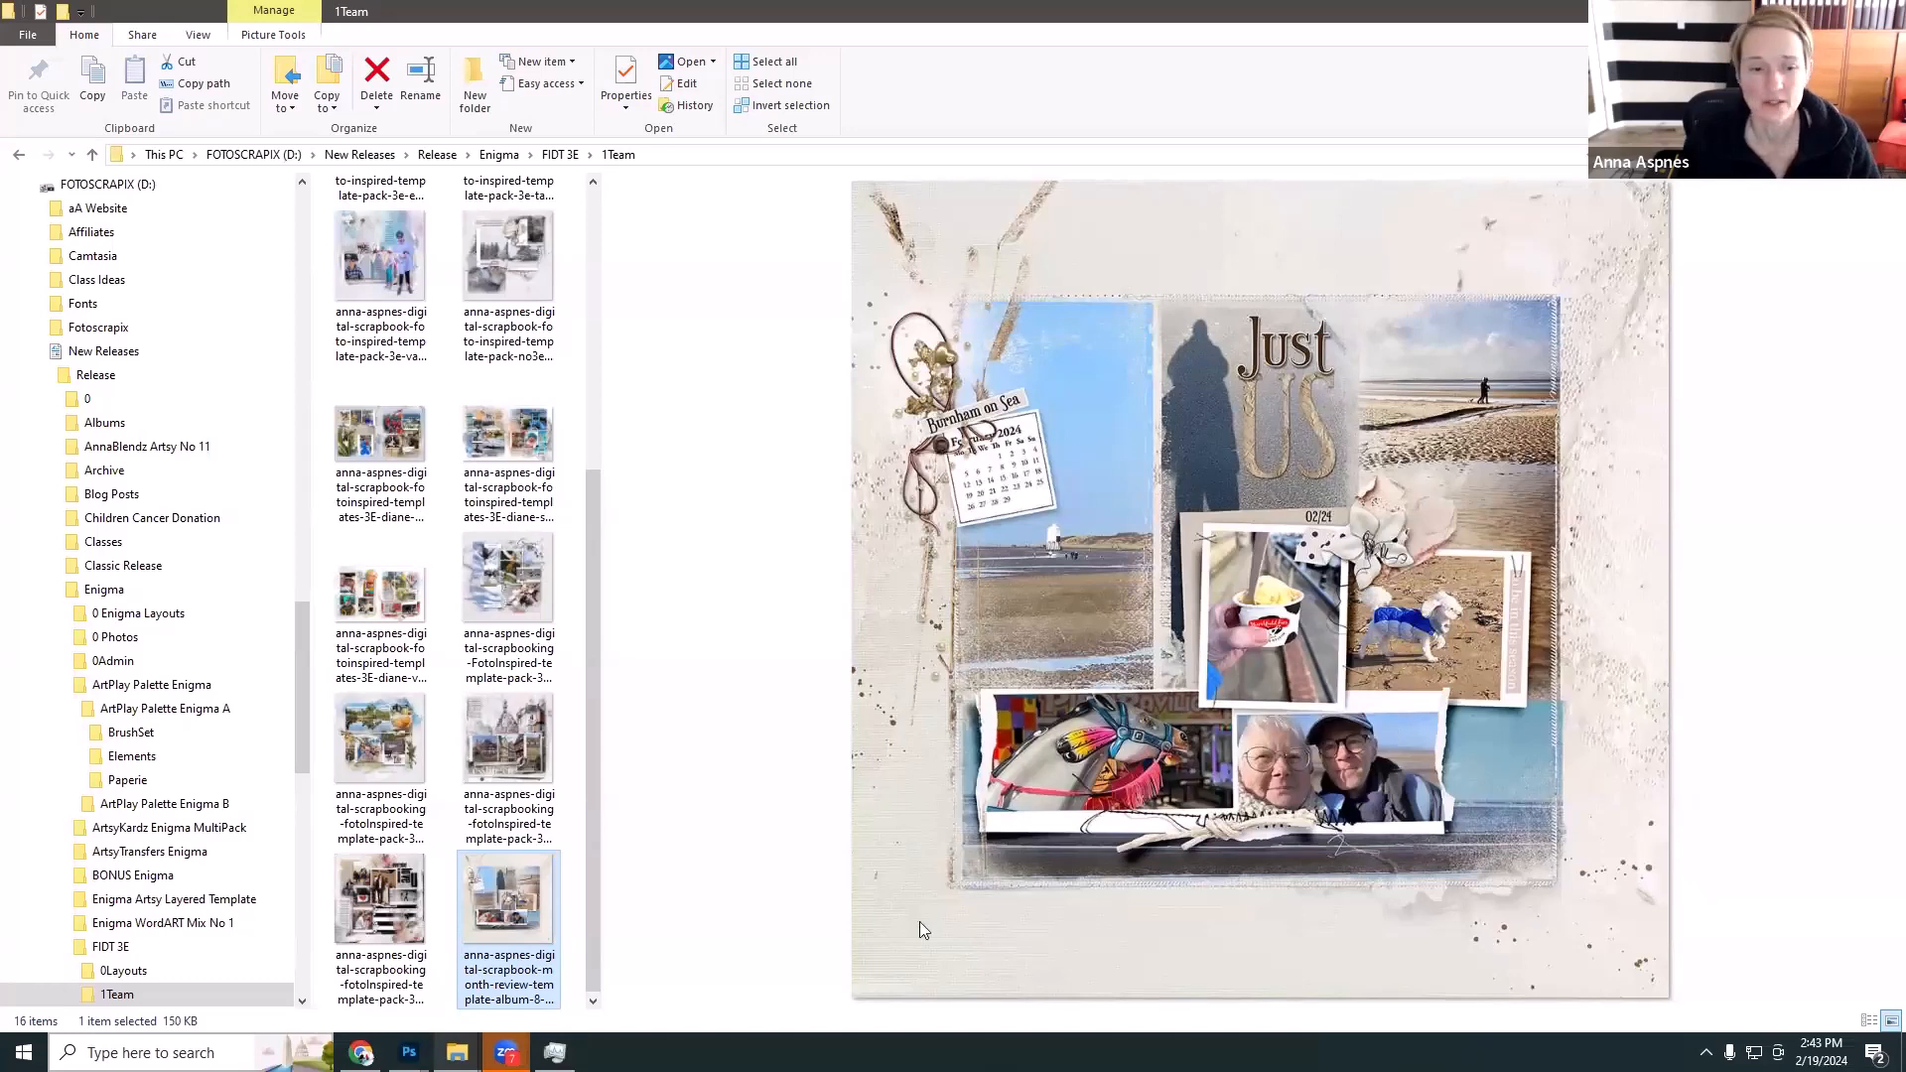
Go up to the FIDT 3E folder and open the AASPN_FotoInspiredTemplatePack3E_1 PSD template in Photoshop.
left_click(369, 985)
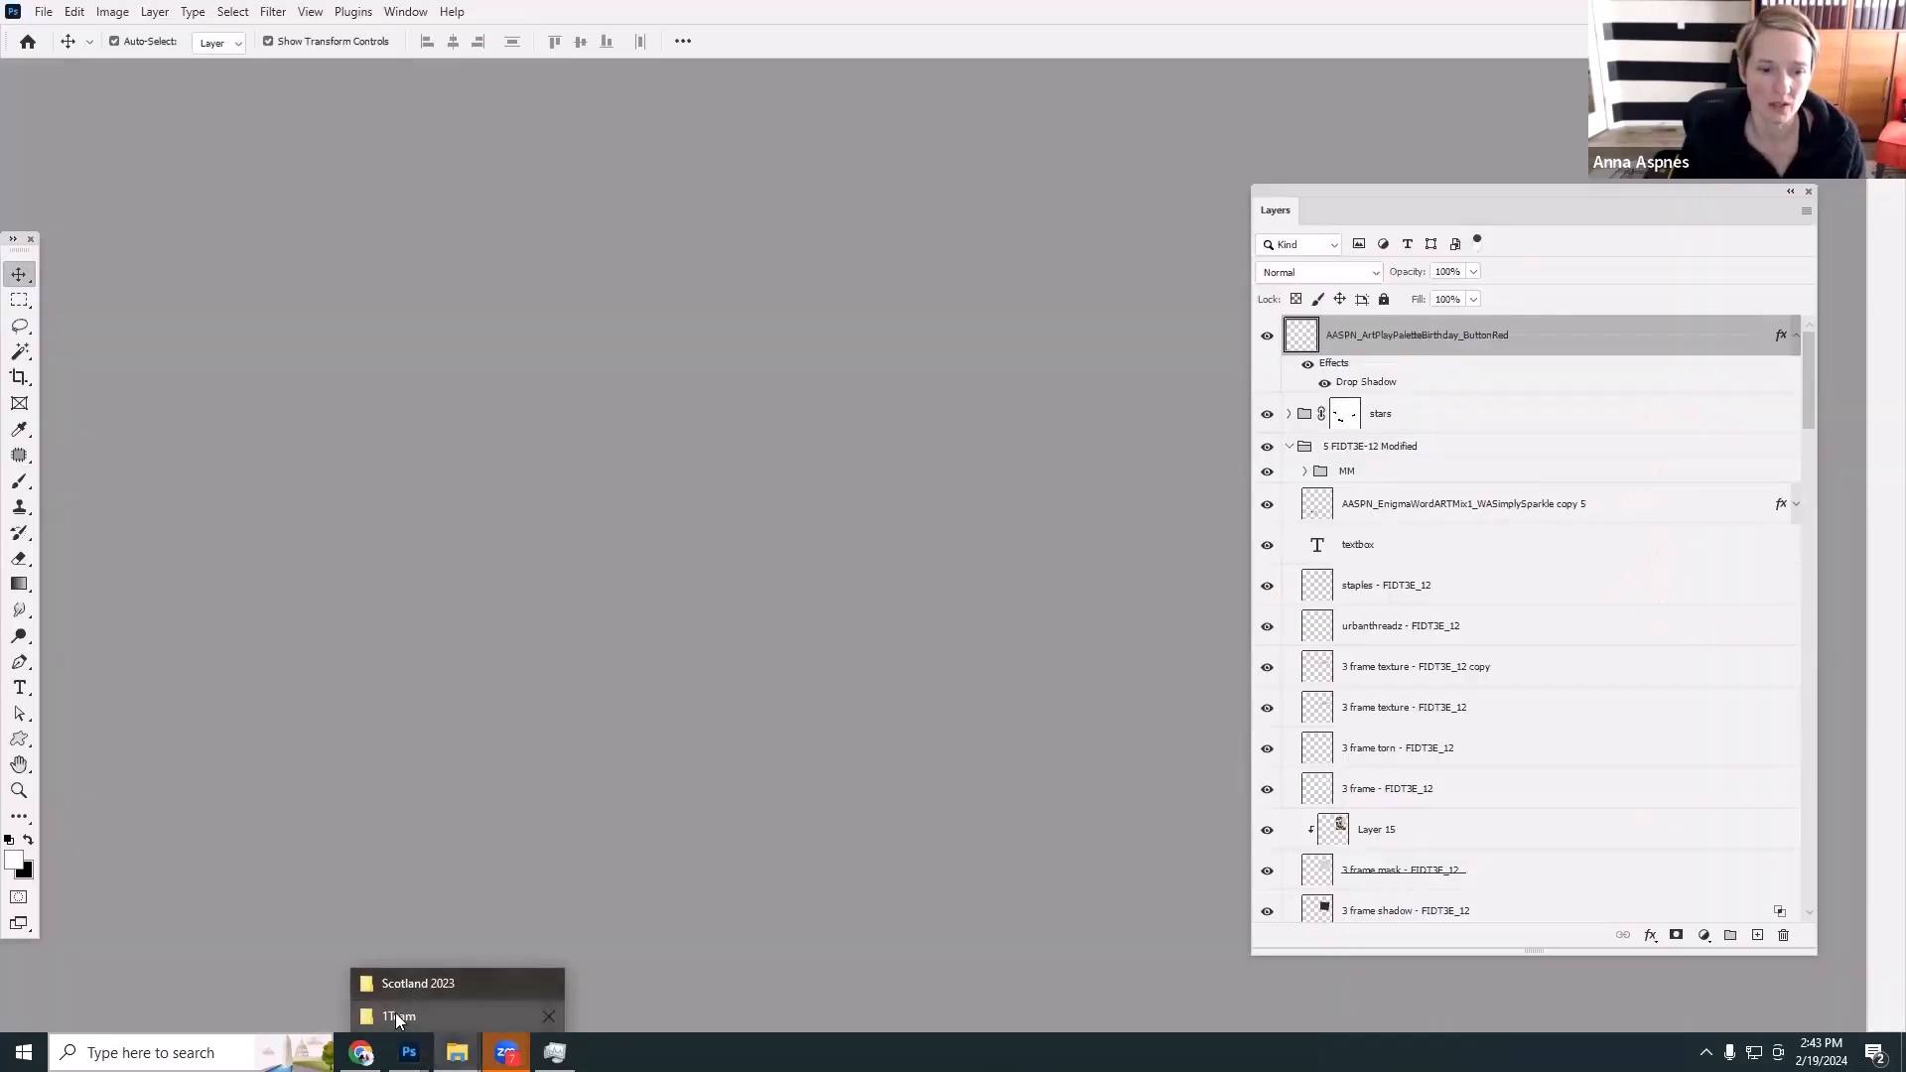
key("alt+Tab")
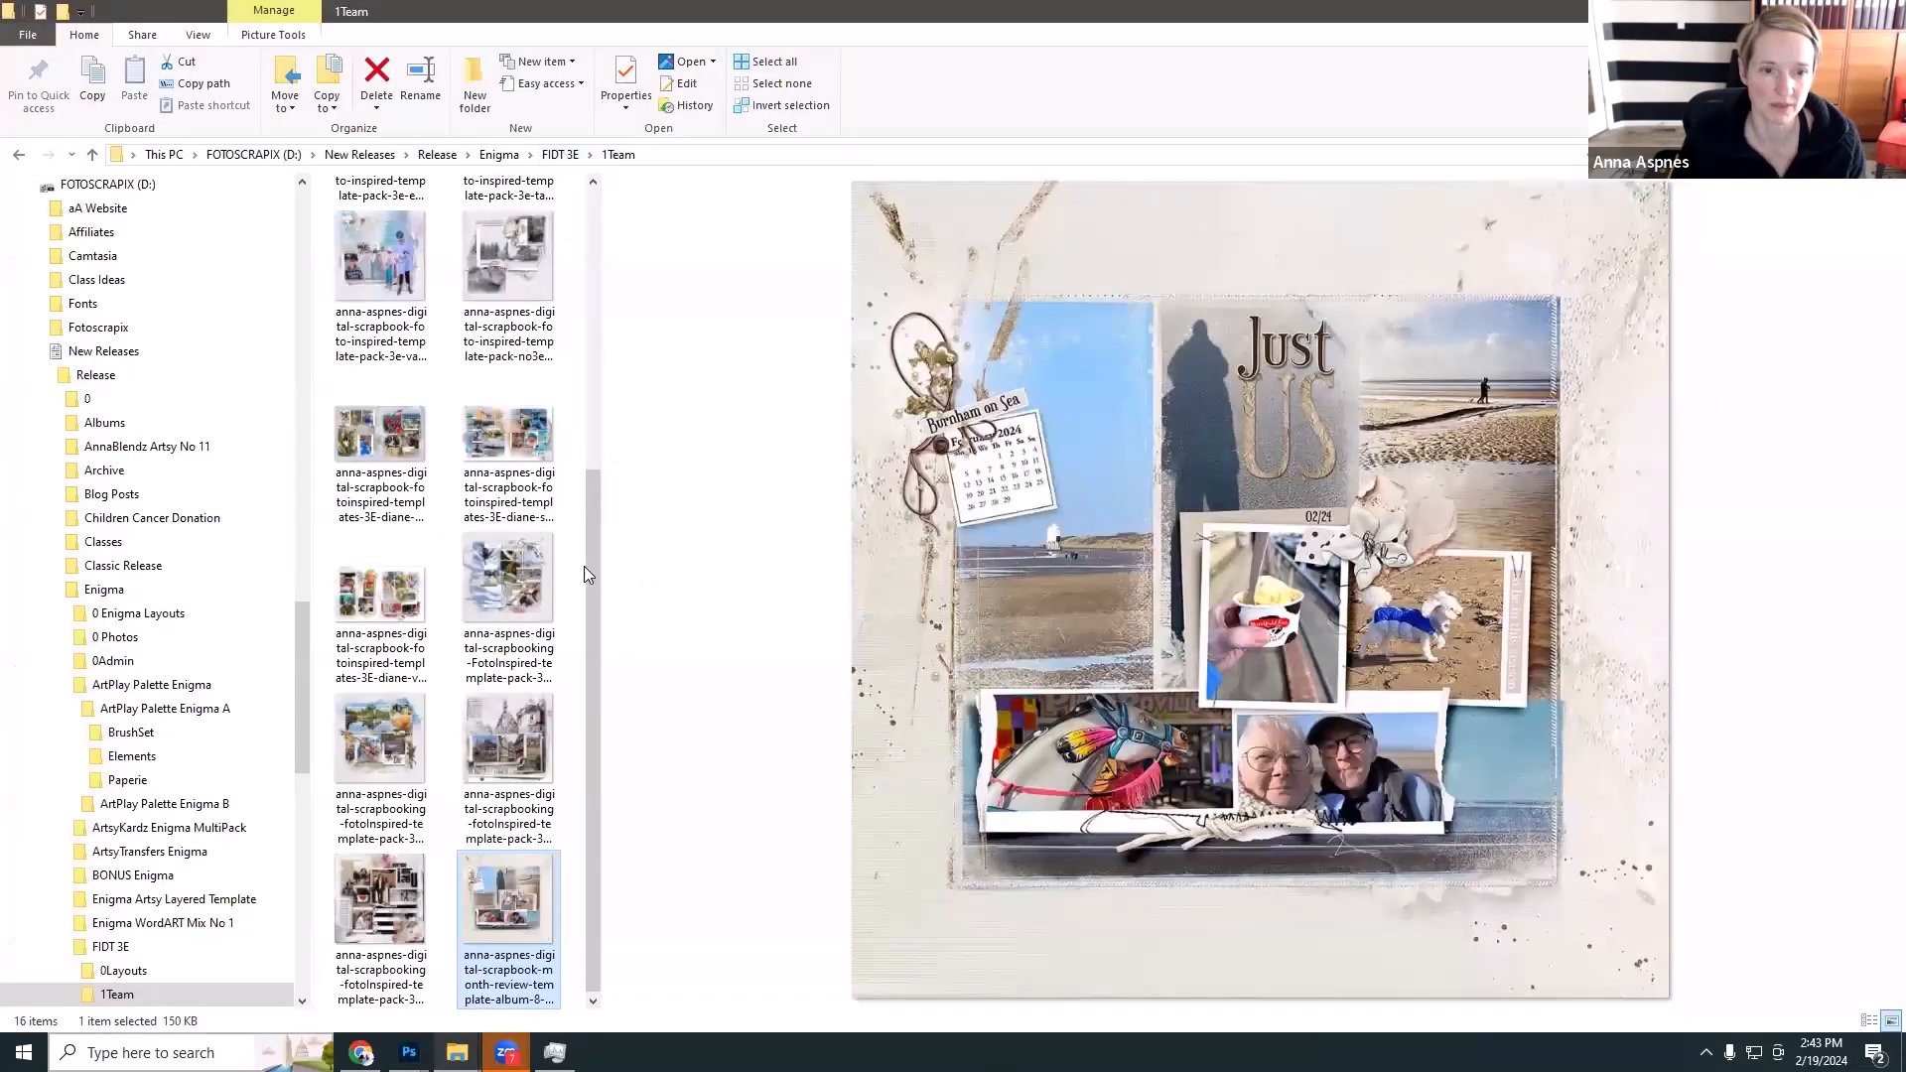
left_click(559, 155)
left_click(508, 501)
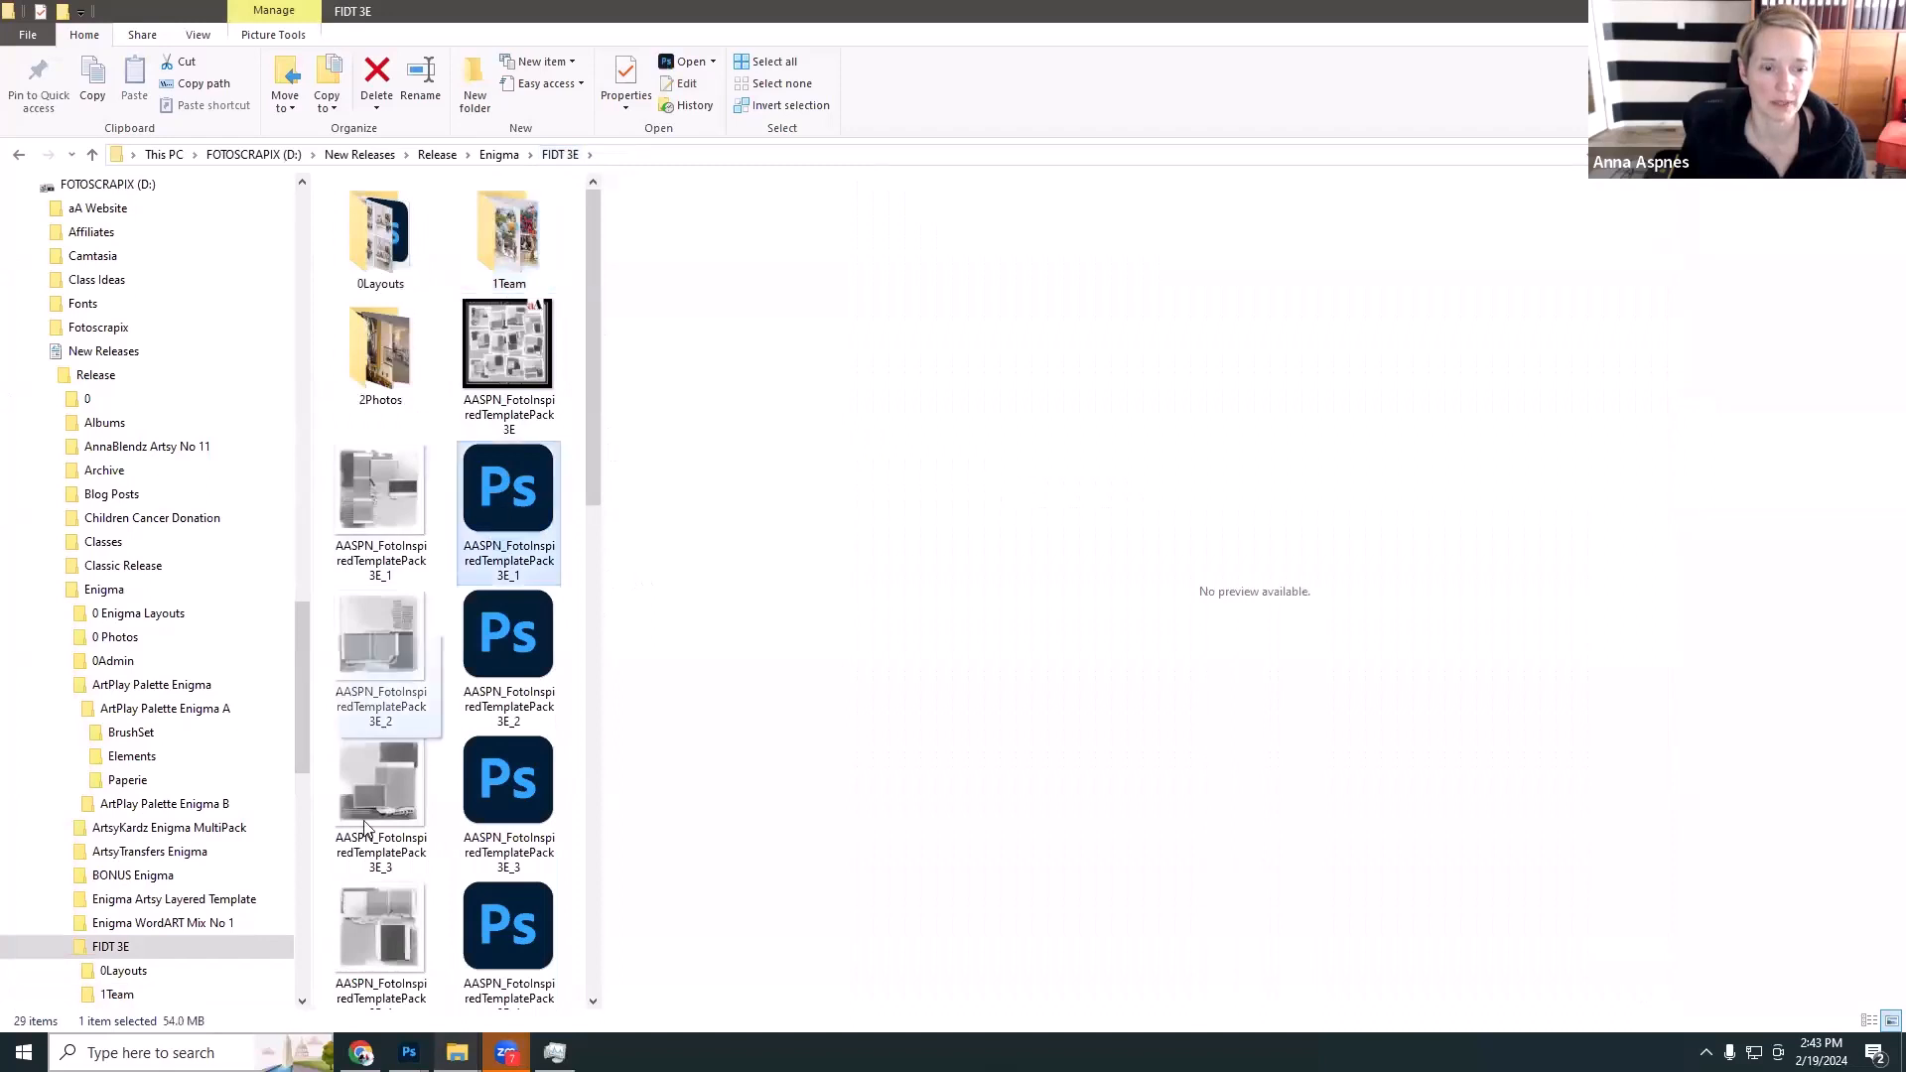
mouse_move(409, 1050)
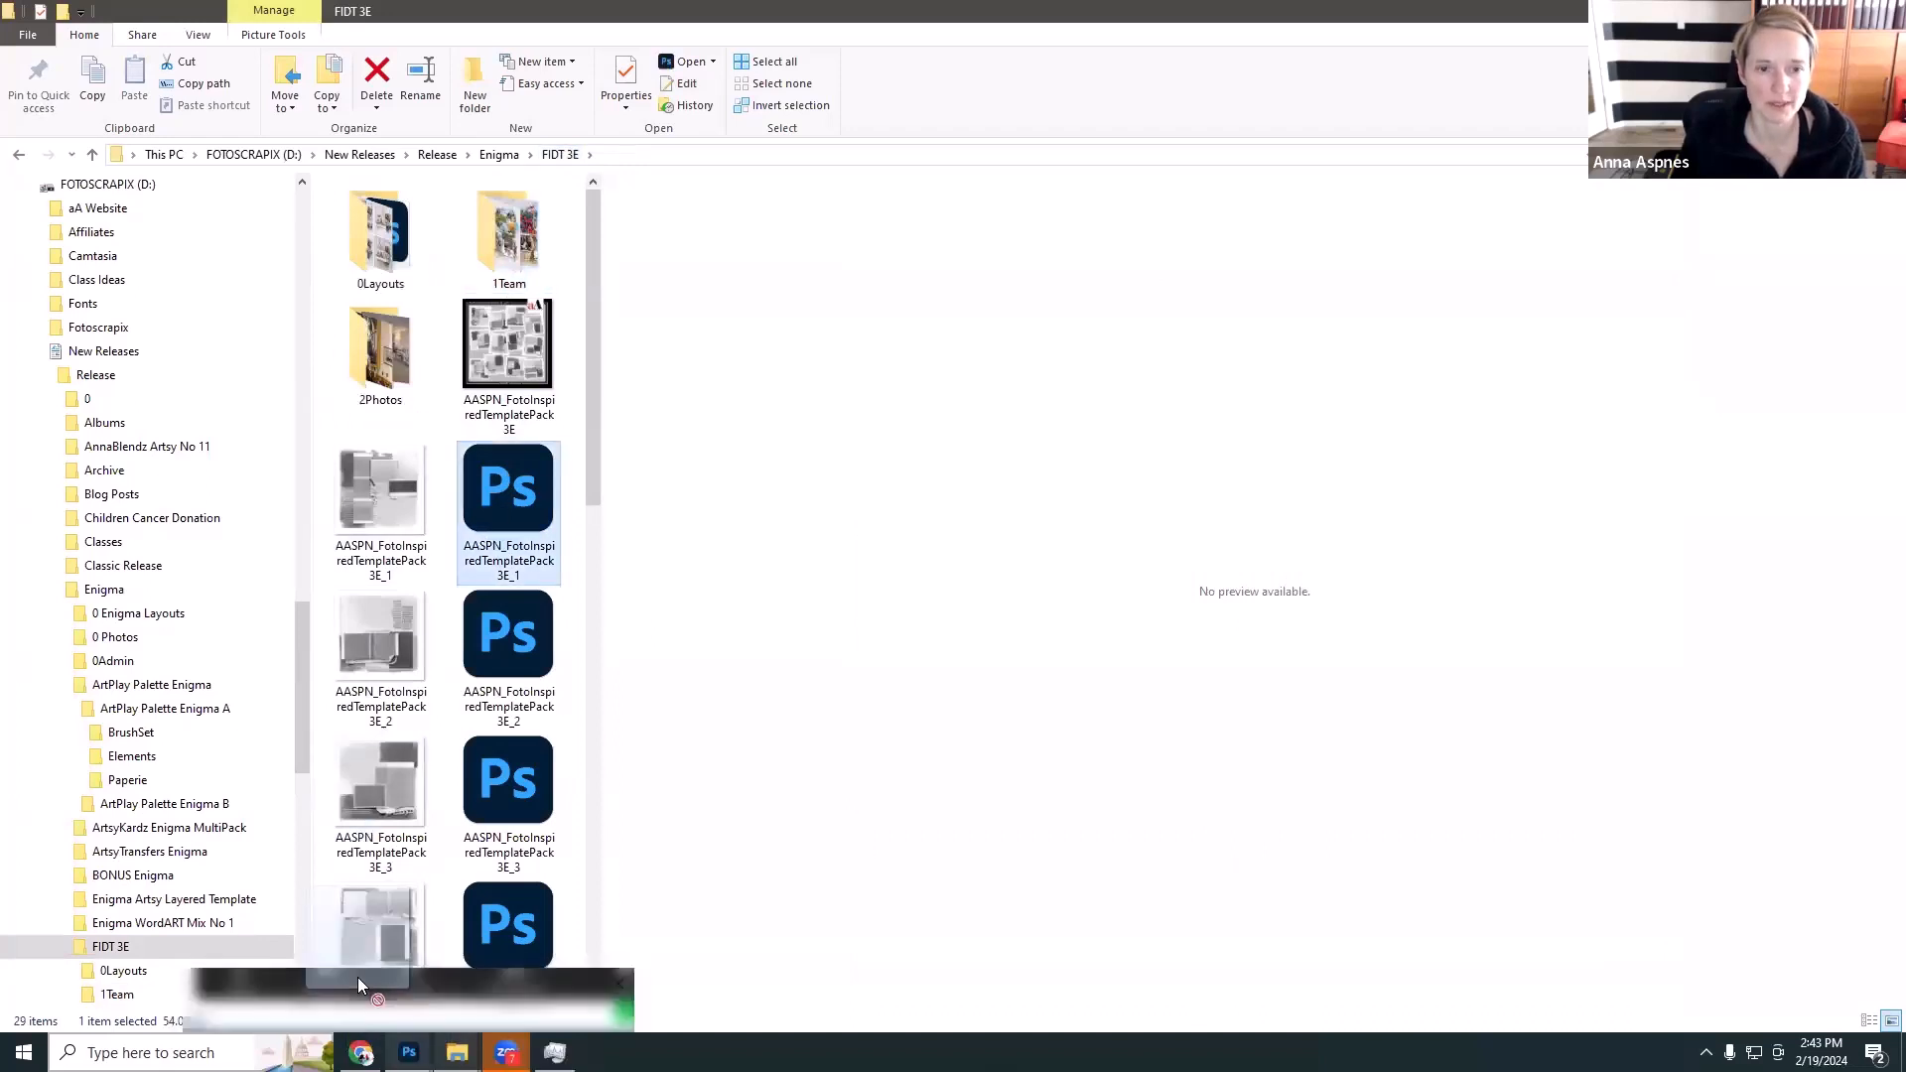
left_click(357, 1014)
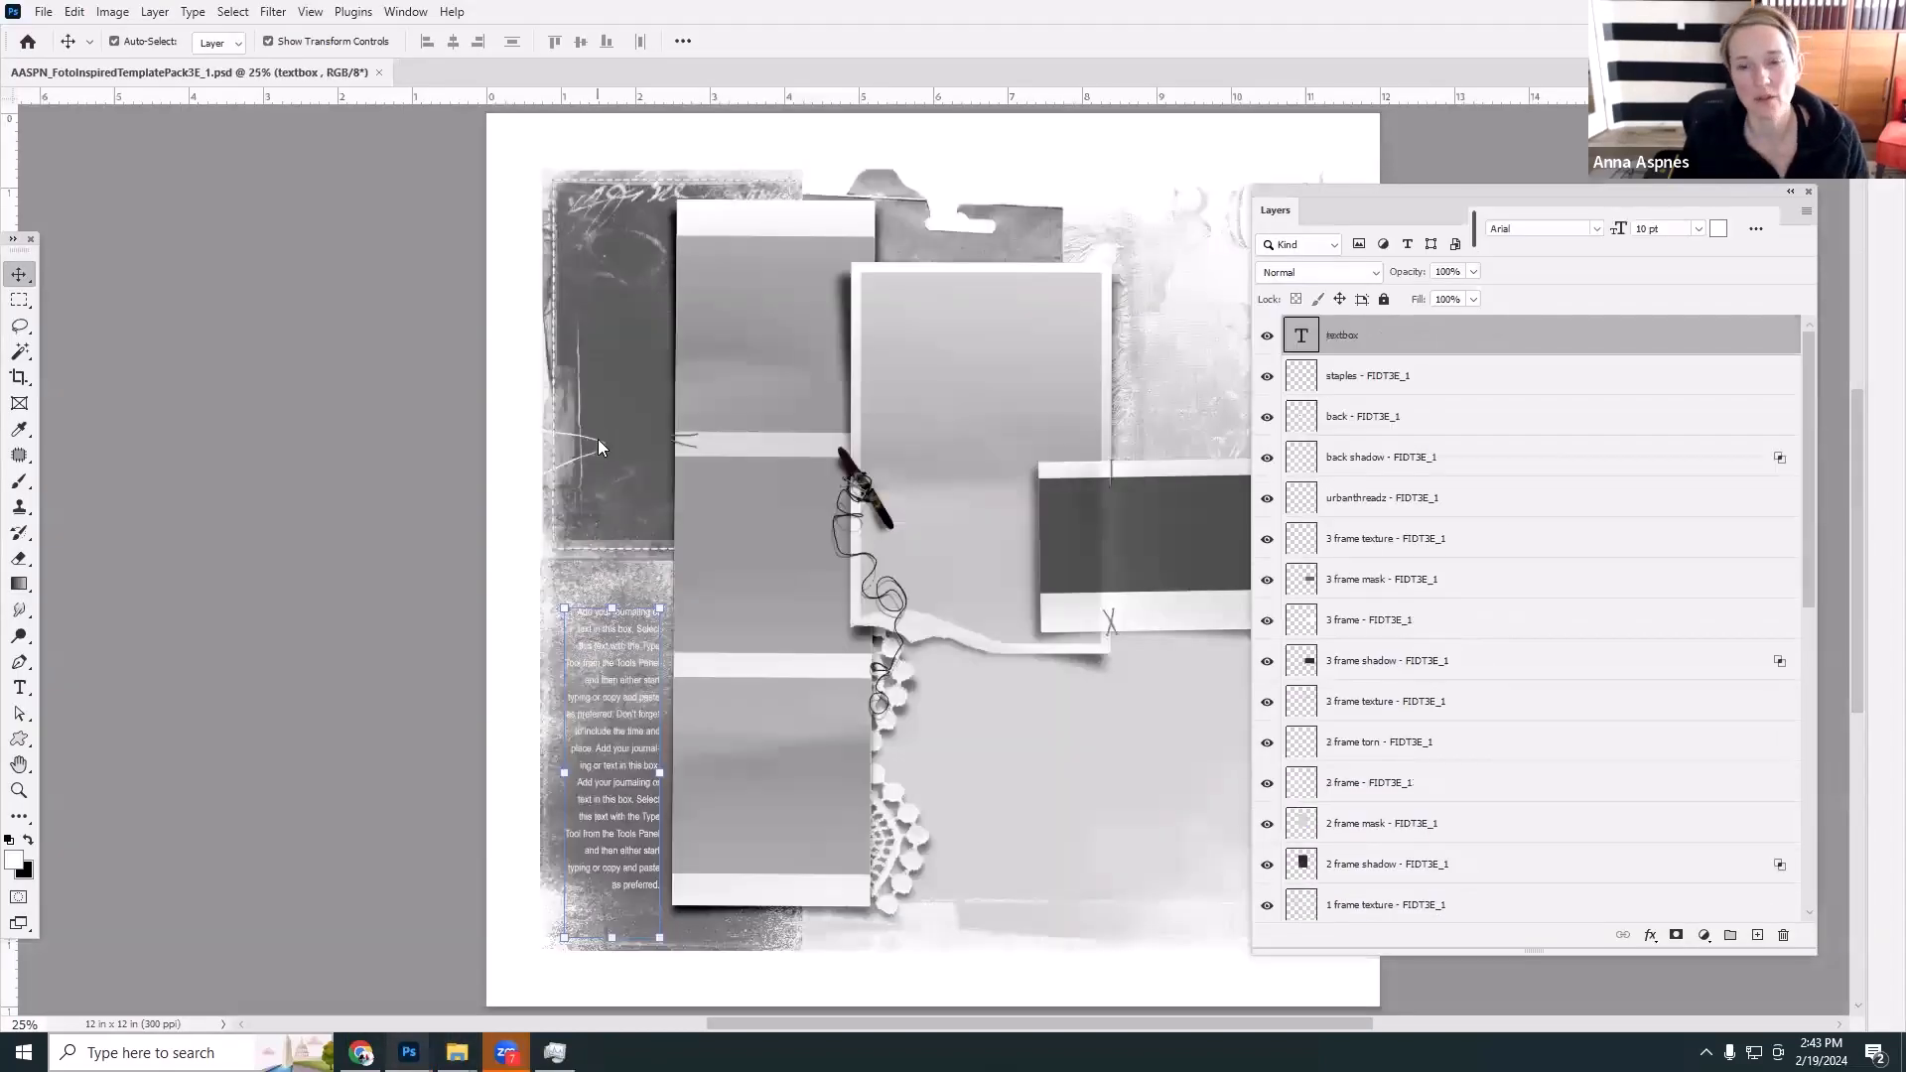
Float the template in its own window beside the Layers panel and select every layer from textbox to background.
left_click_drag(315, 71, 502, 87)
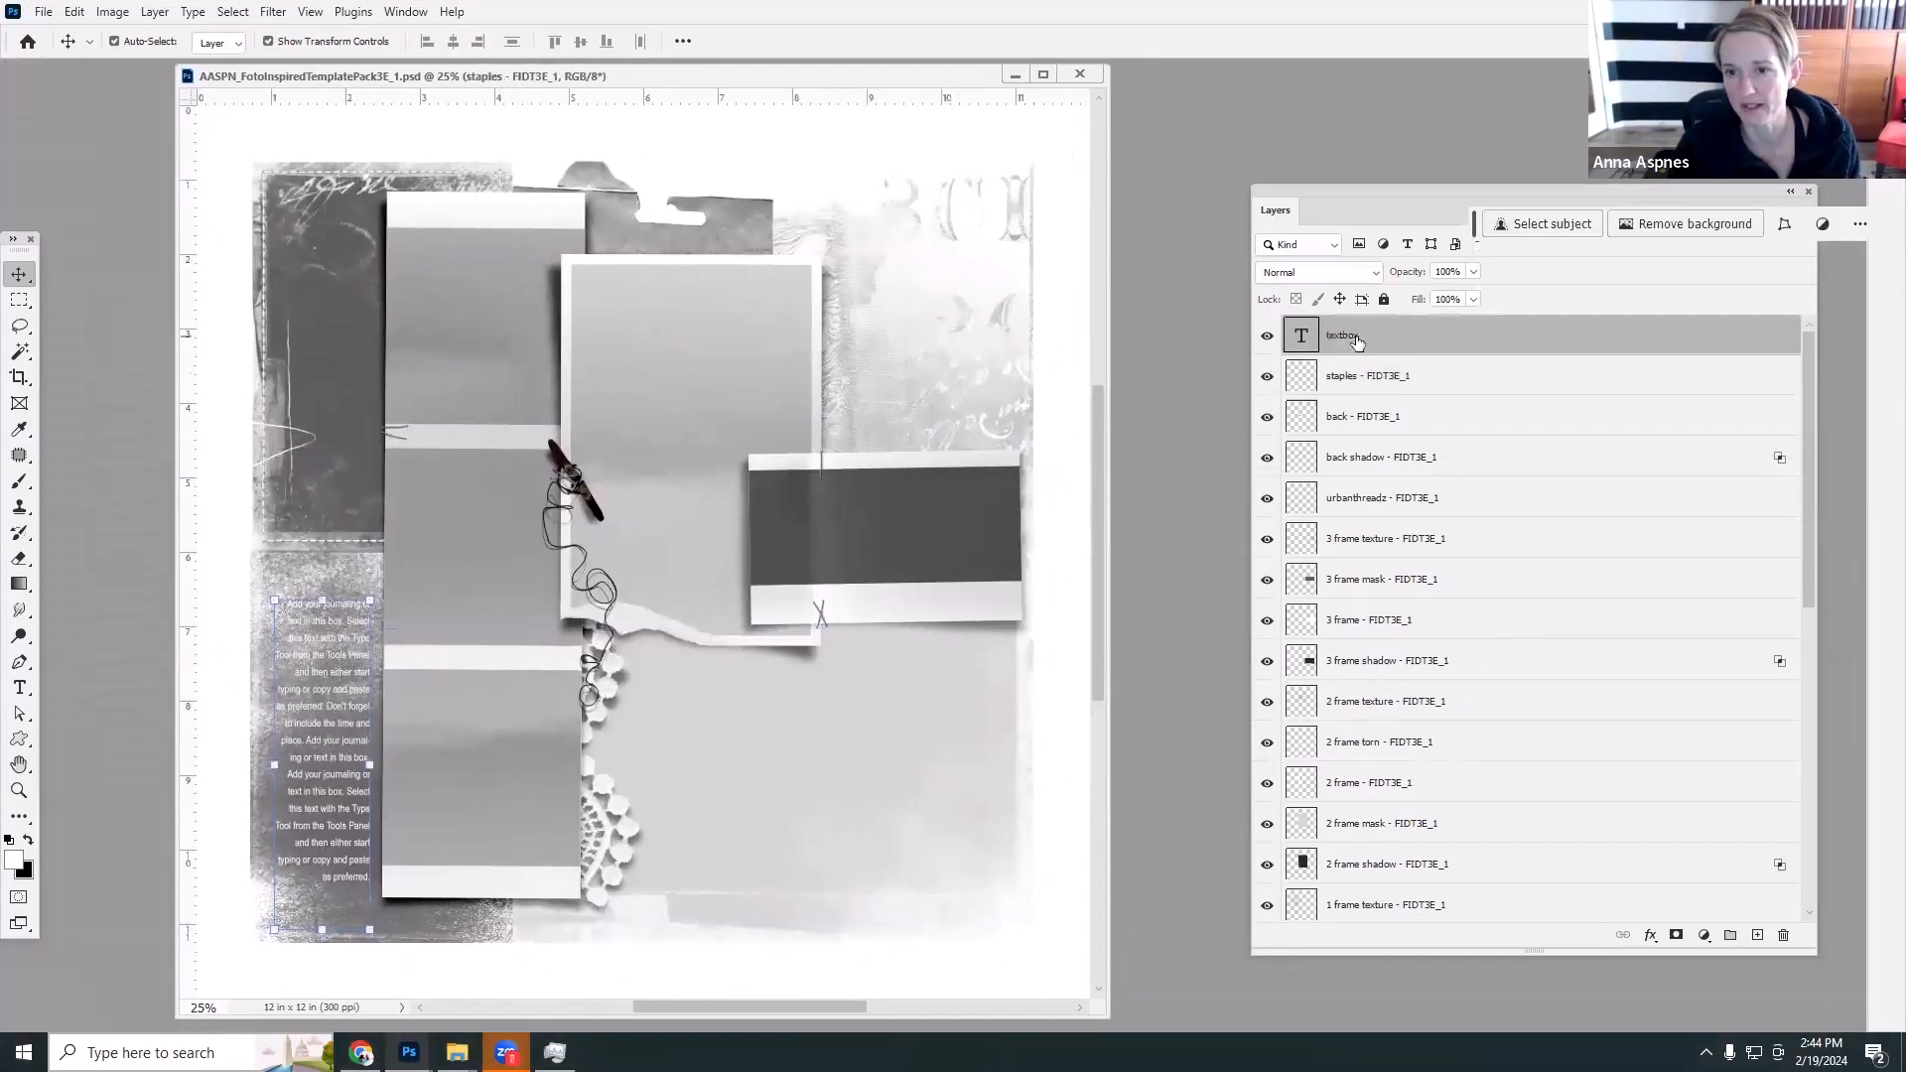
left_click_drag(1487, 191, 1255, 73)
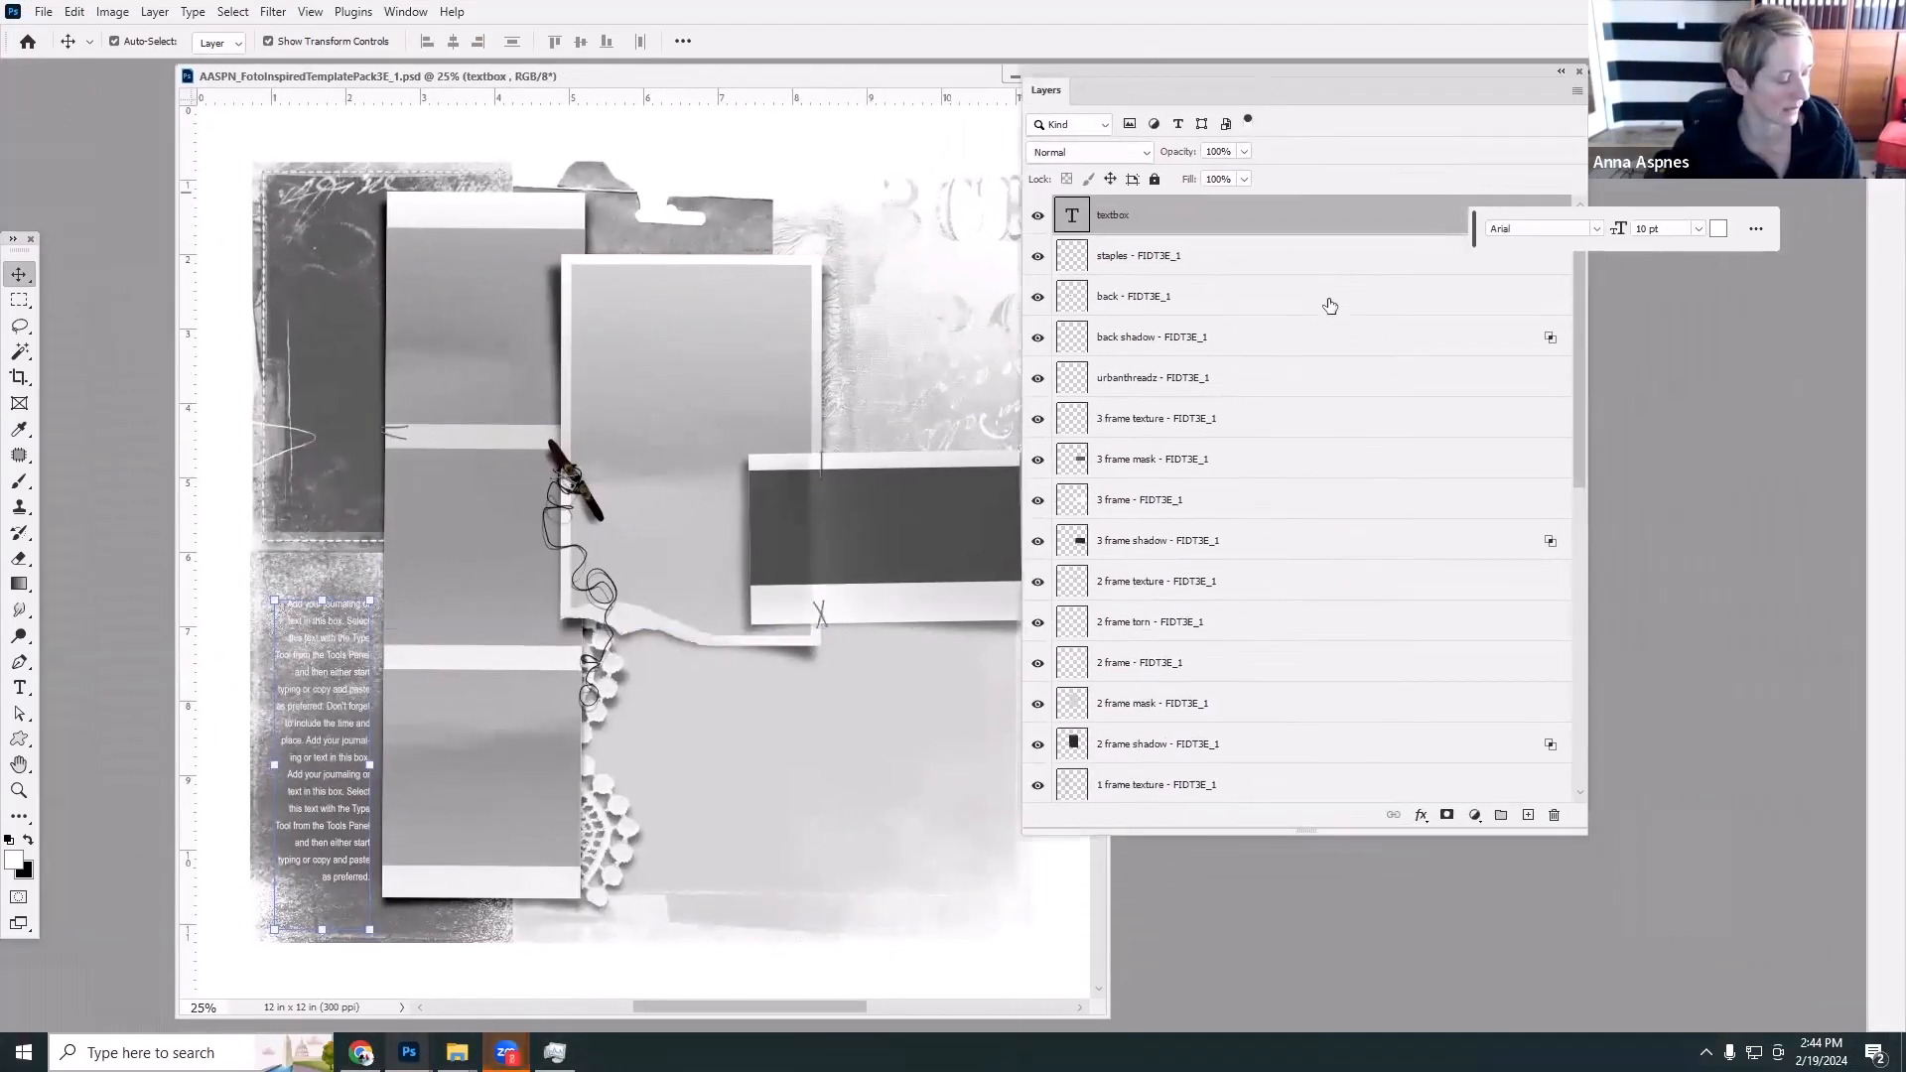
left_click_drag(1585, 311, 1590, 550)
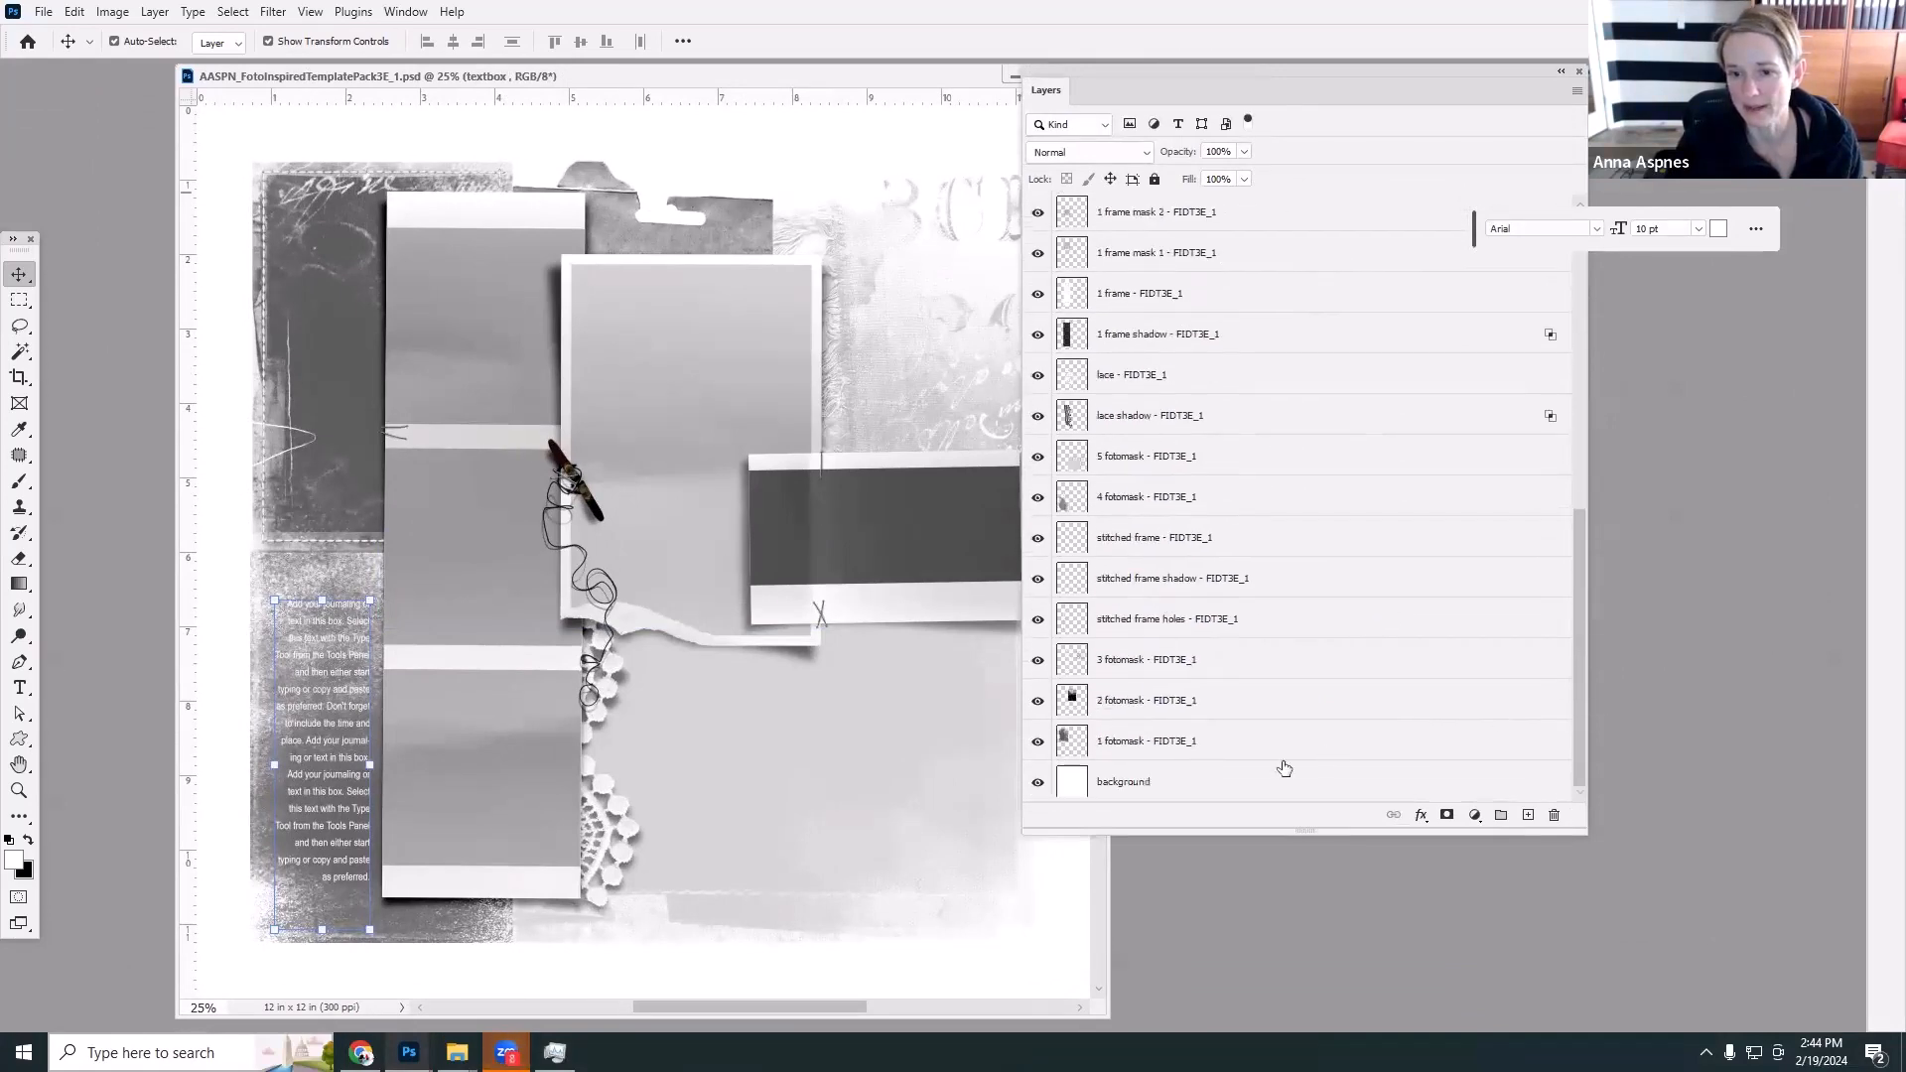
left_click(1191, 784, "shift")
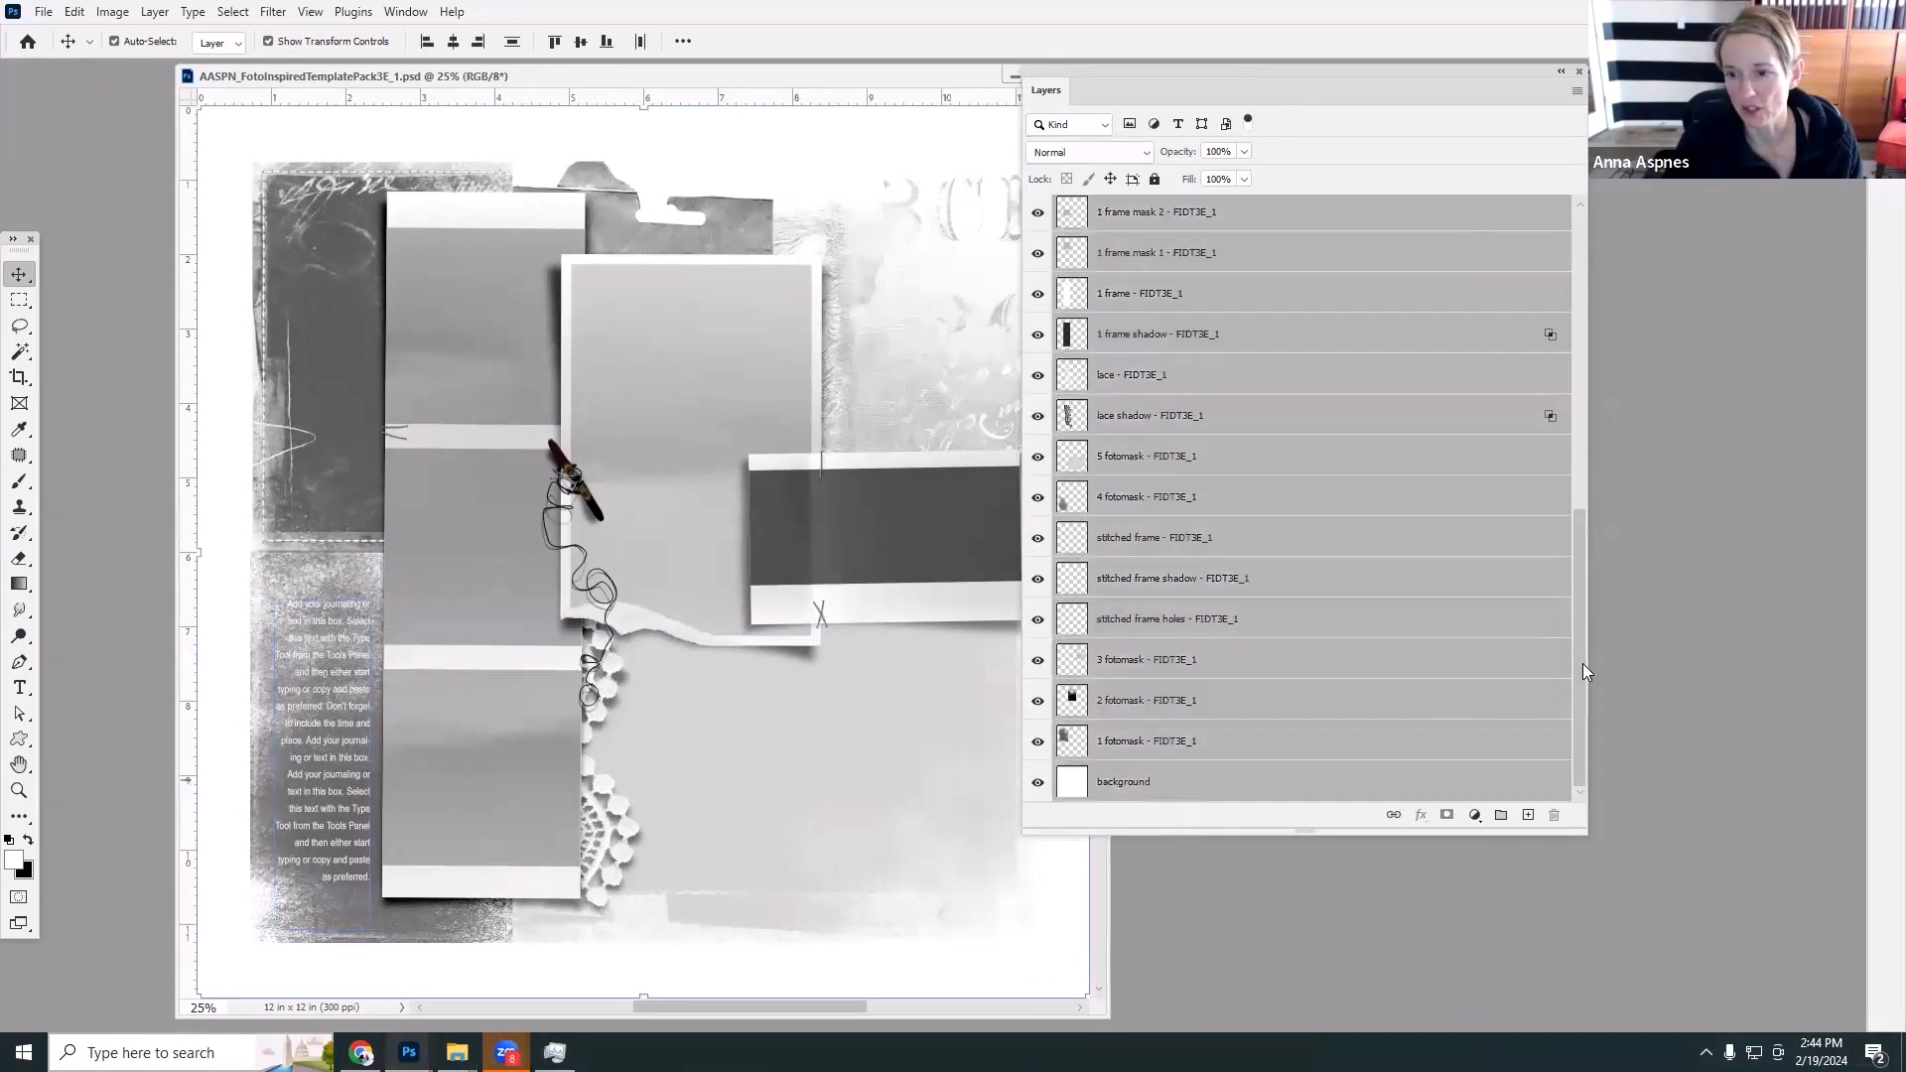
Remove the urbanthreadz, back shadow, back and staples layers from the selection.
left_click_drag(1582, 663, 1577, 624)
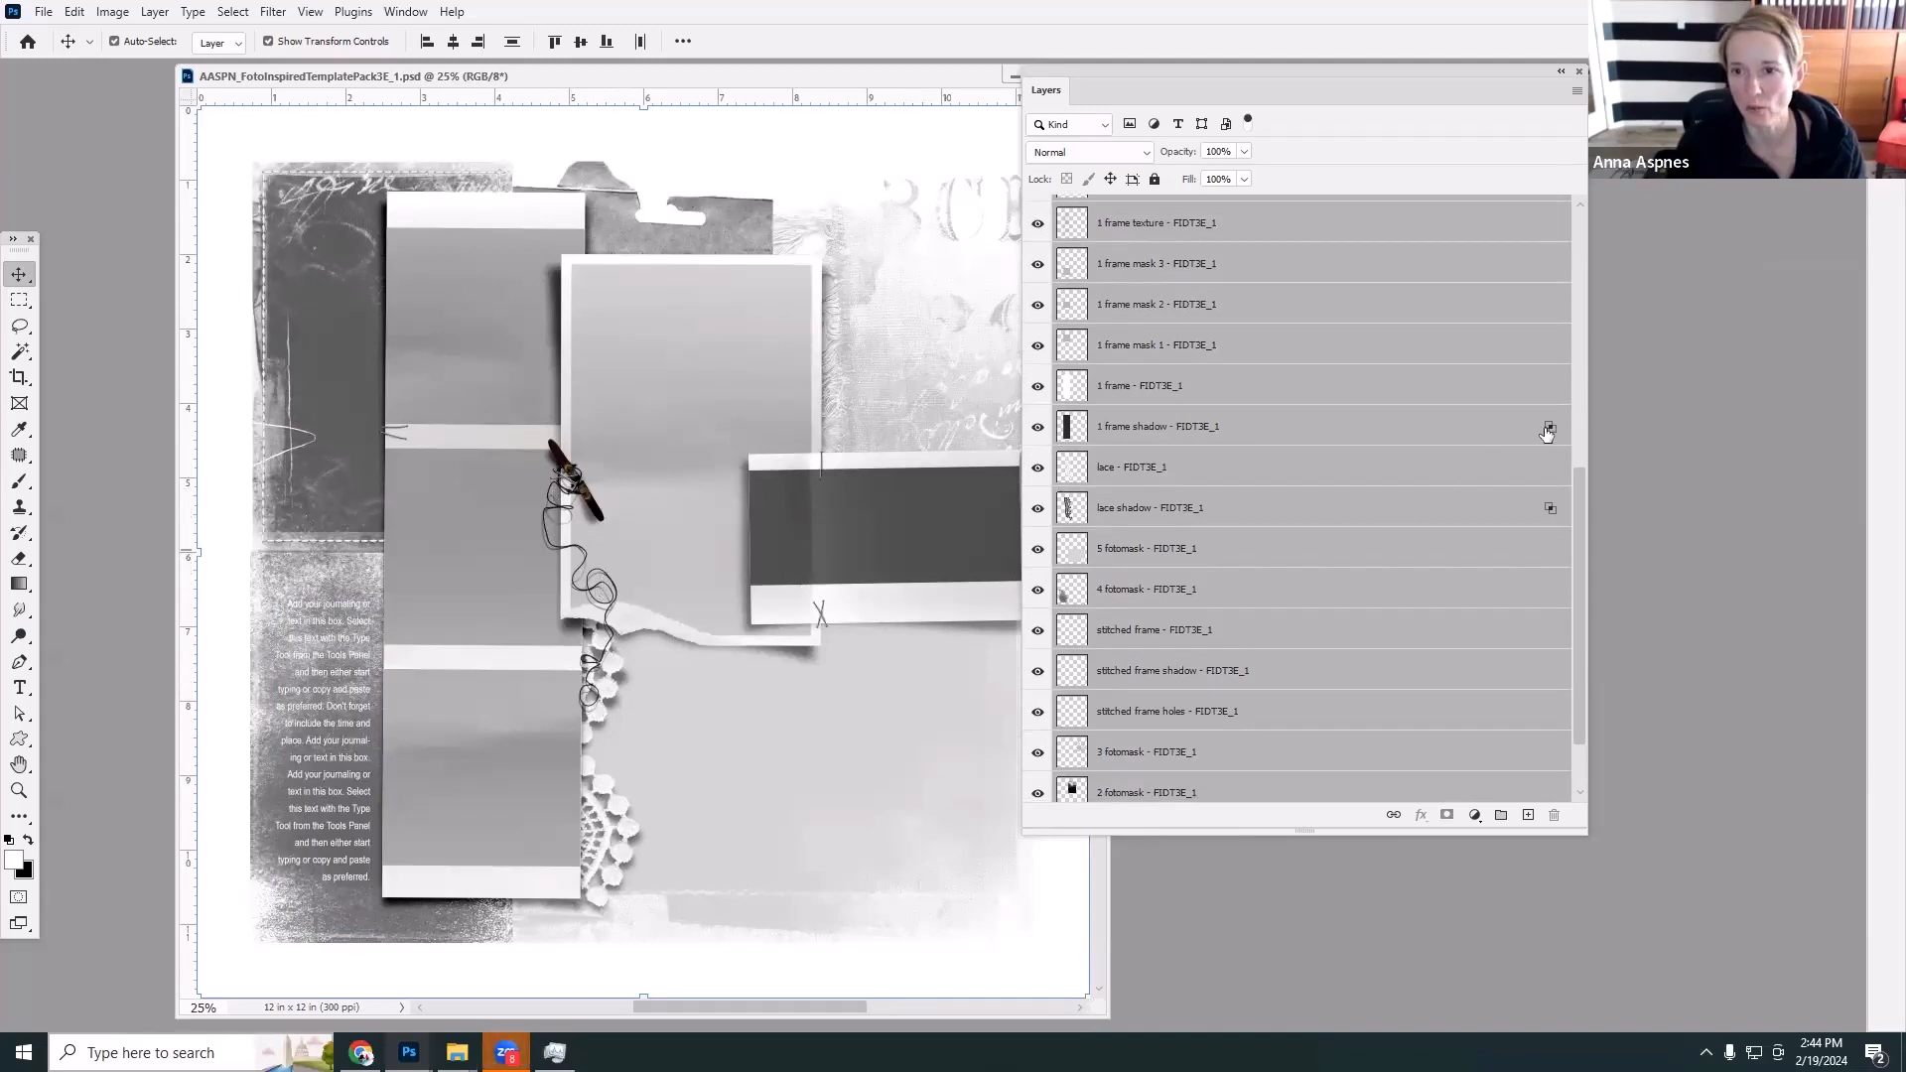
left_click_drag(1582, 484, 1590, 189)
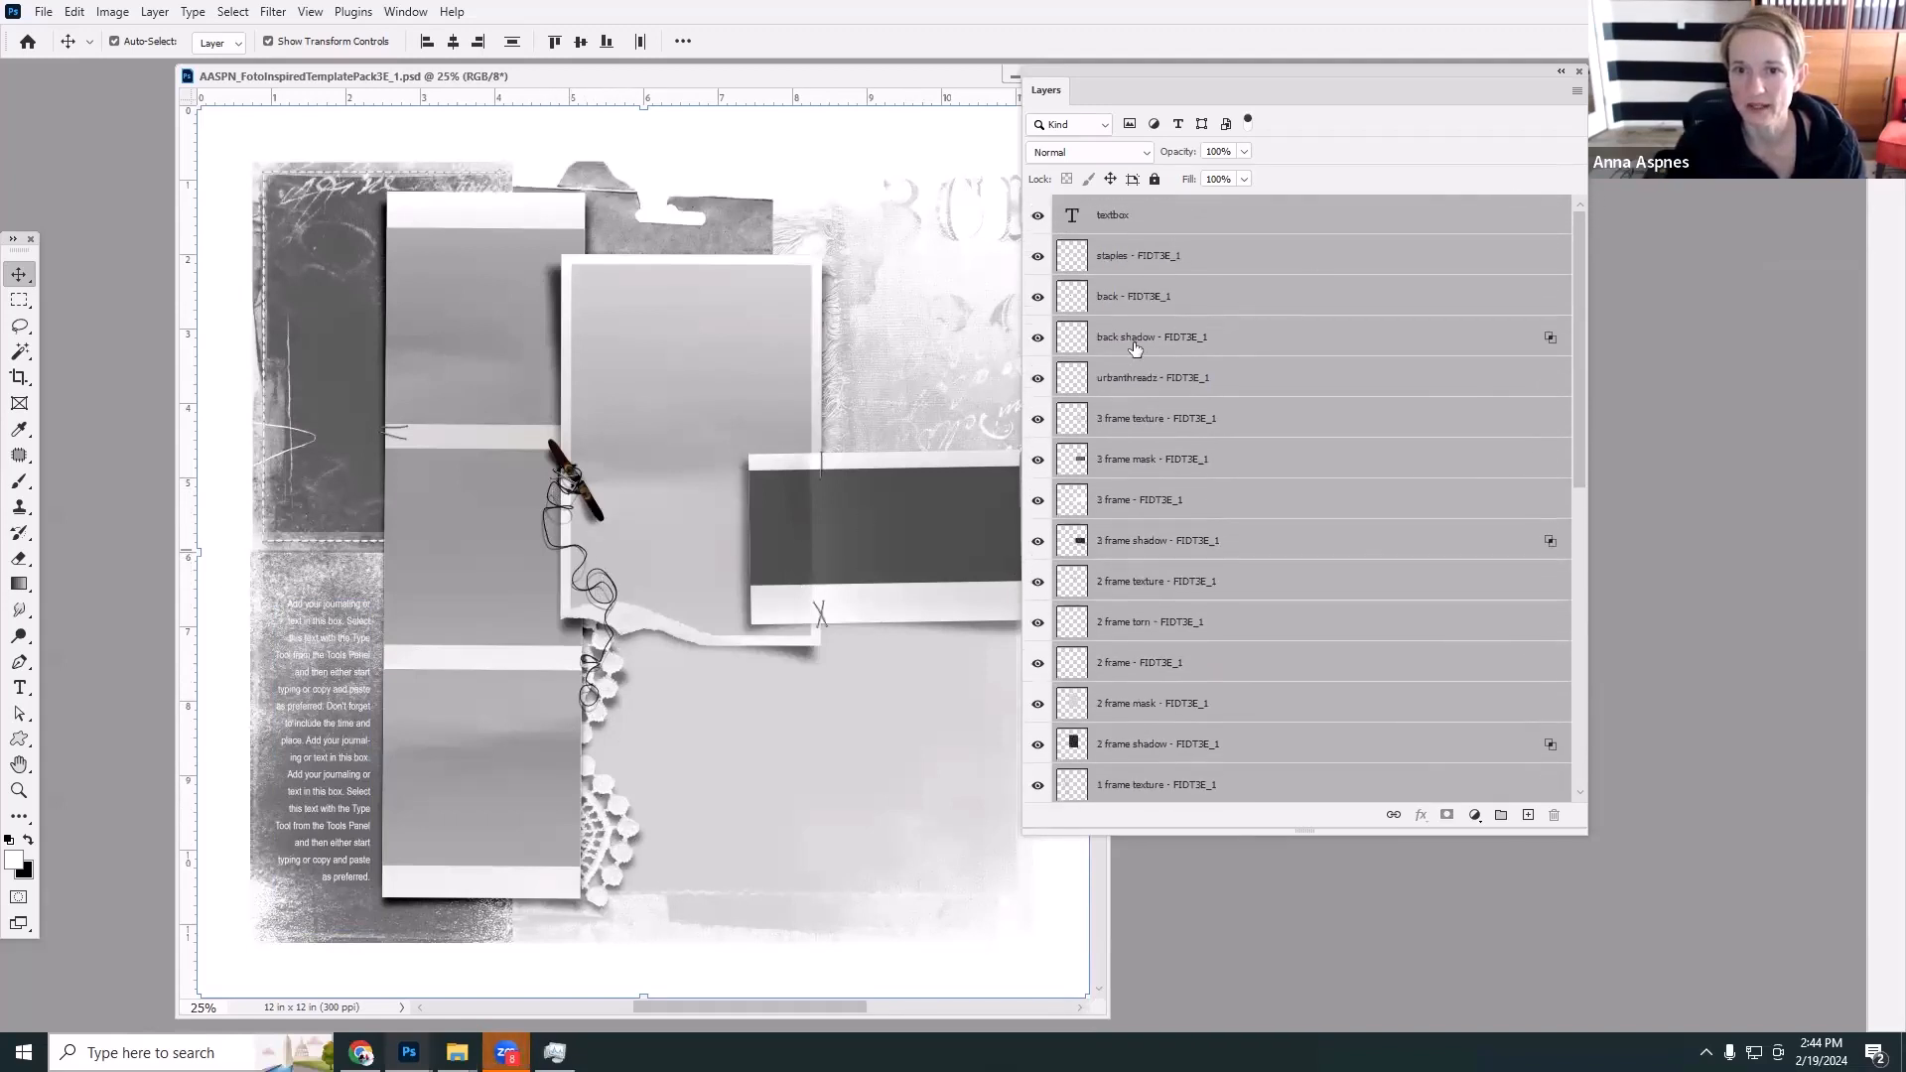
left_click(1110, 387)
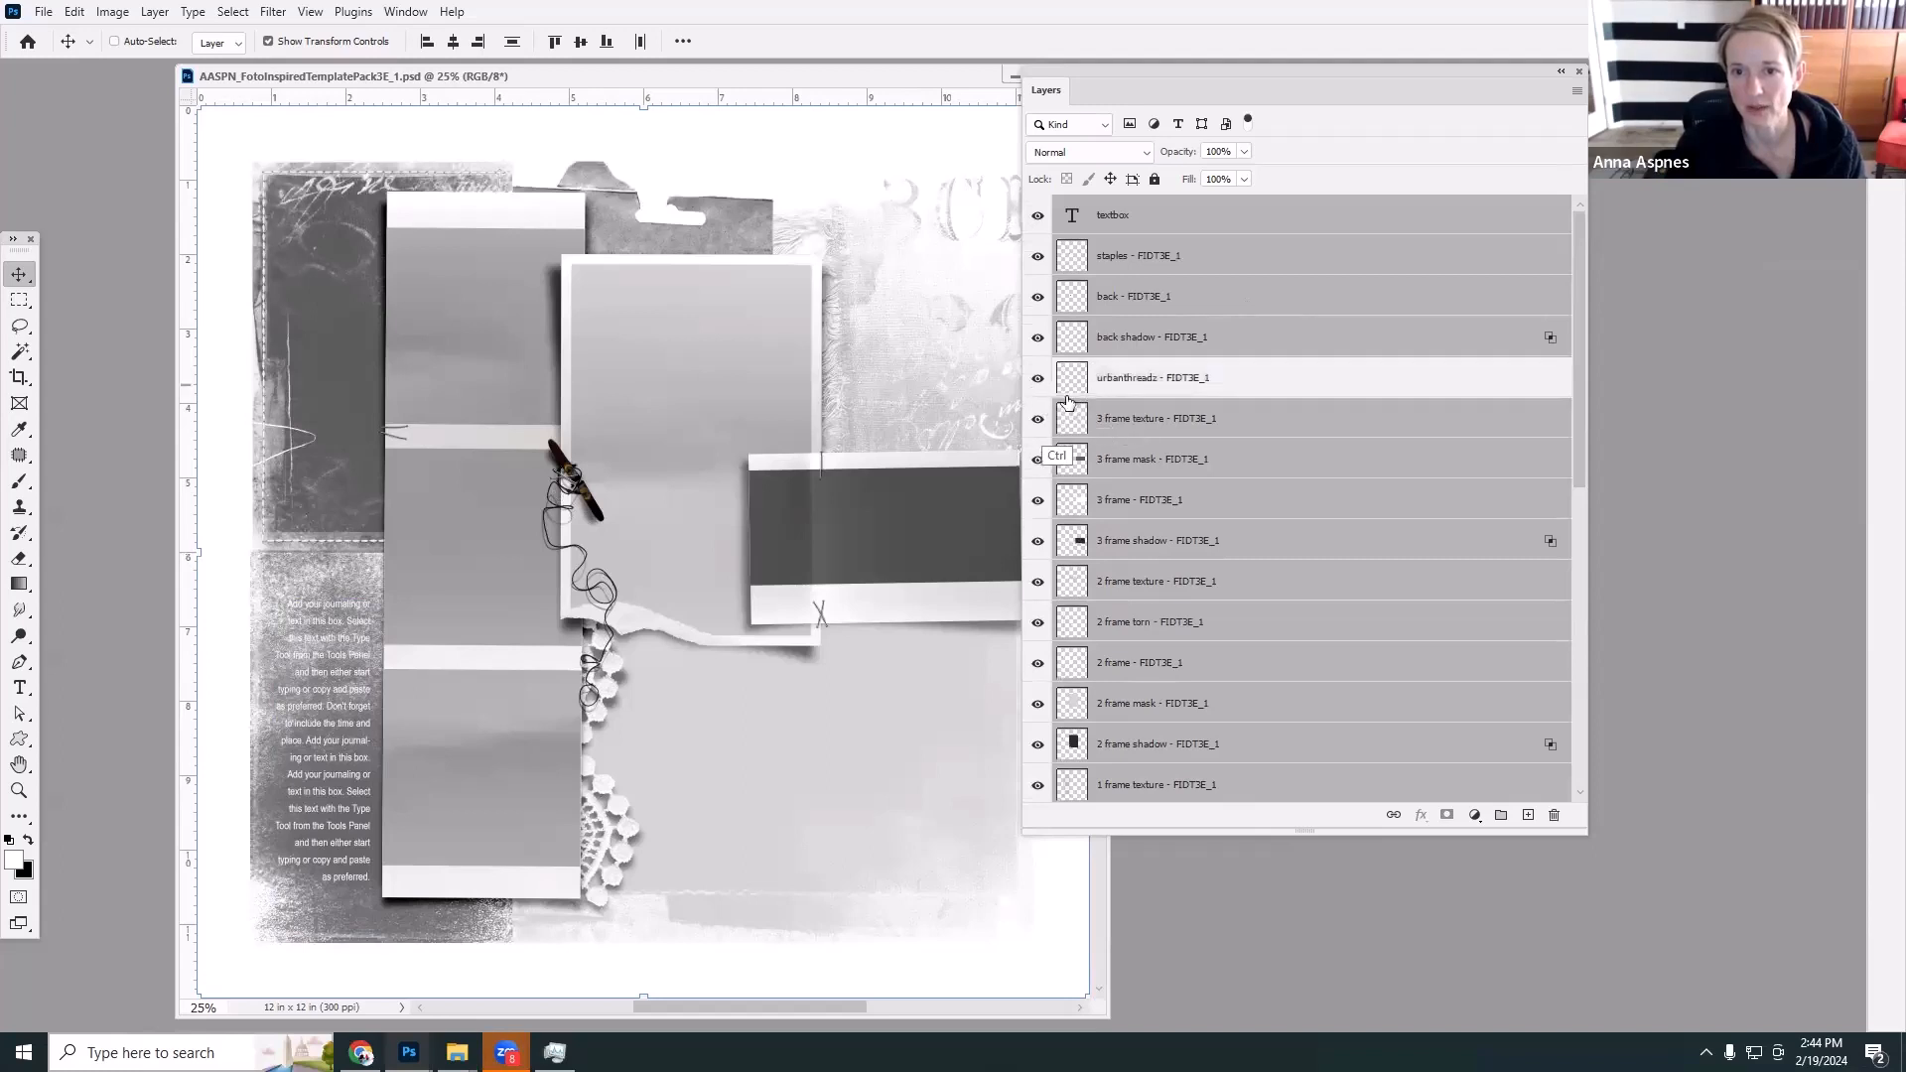
left_click(1118, 340, "ctrl")
left_click(1128, 296, "ctrl")
left_click(1130, 256, "ctrl")
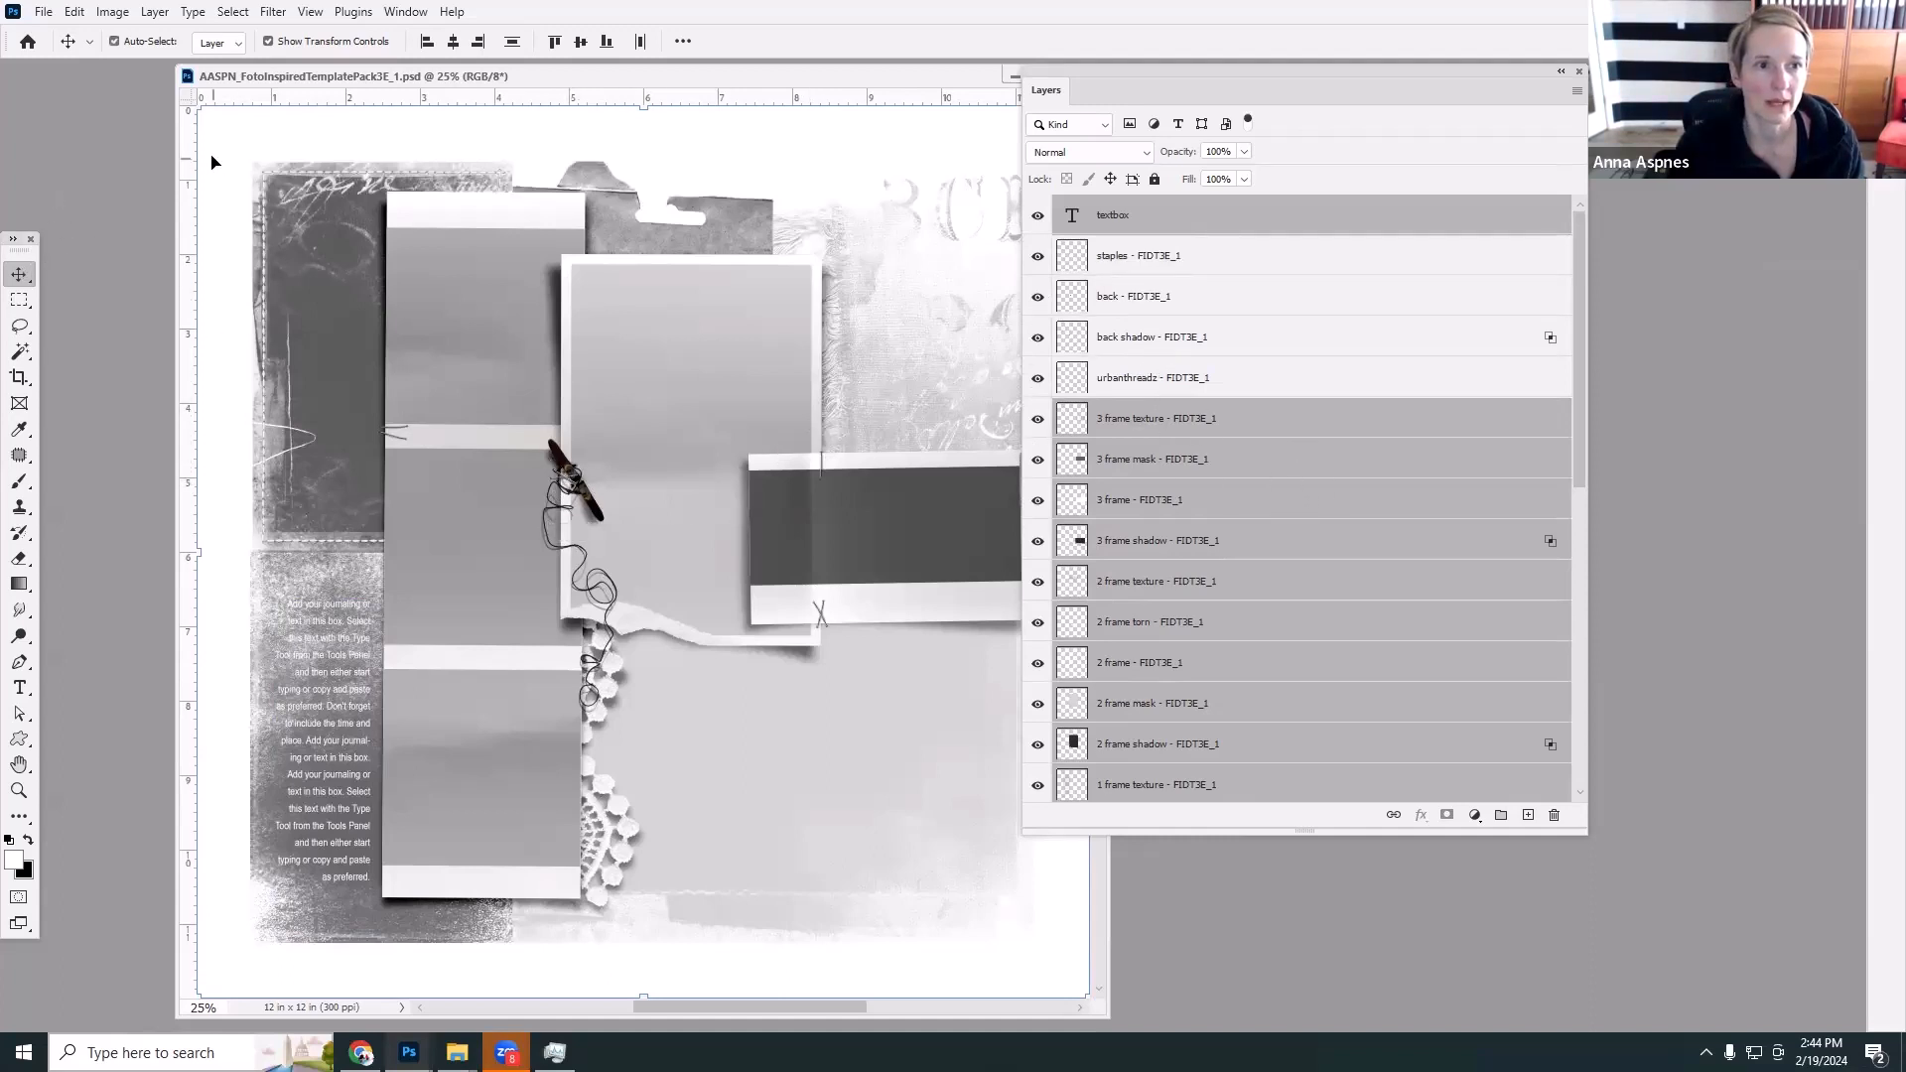
left_click_drag(199, 106, 230, 139)
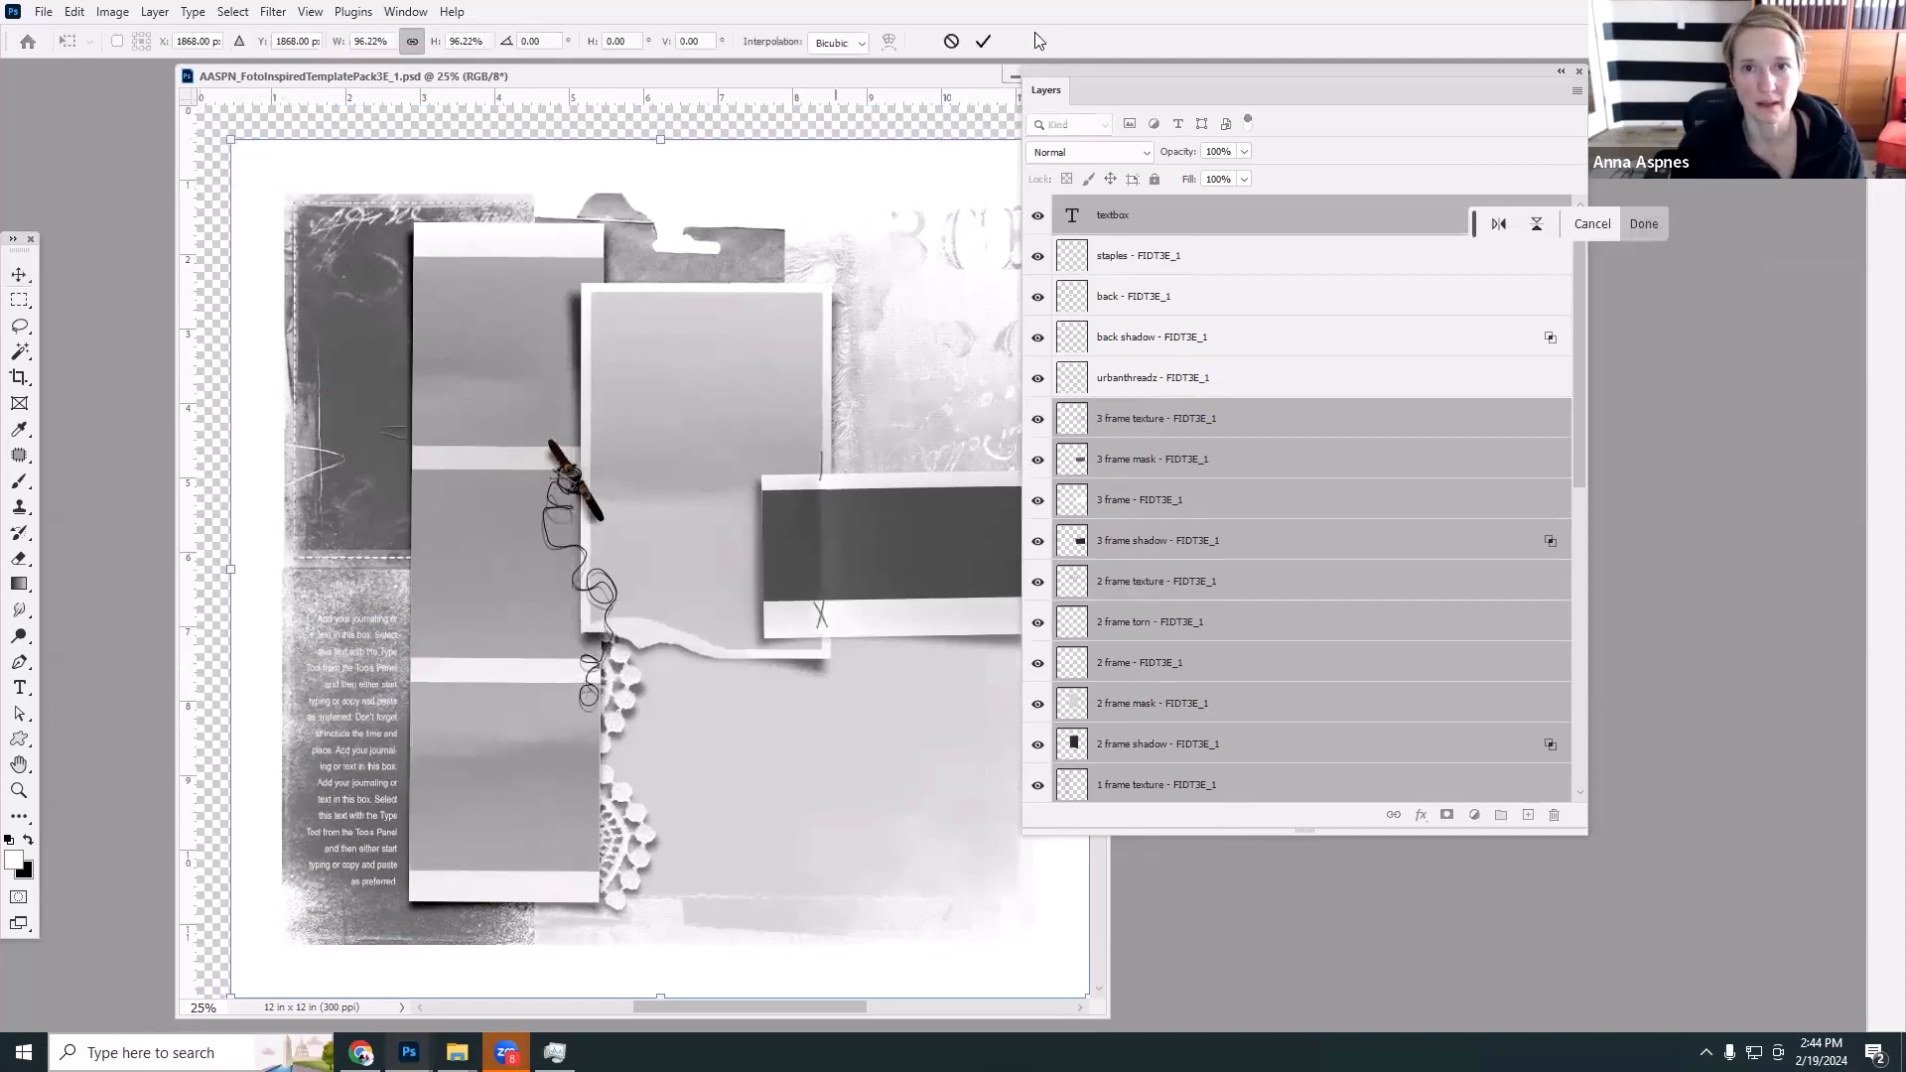
left_click_drag(1055, 68, 1179, 63)
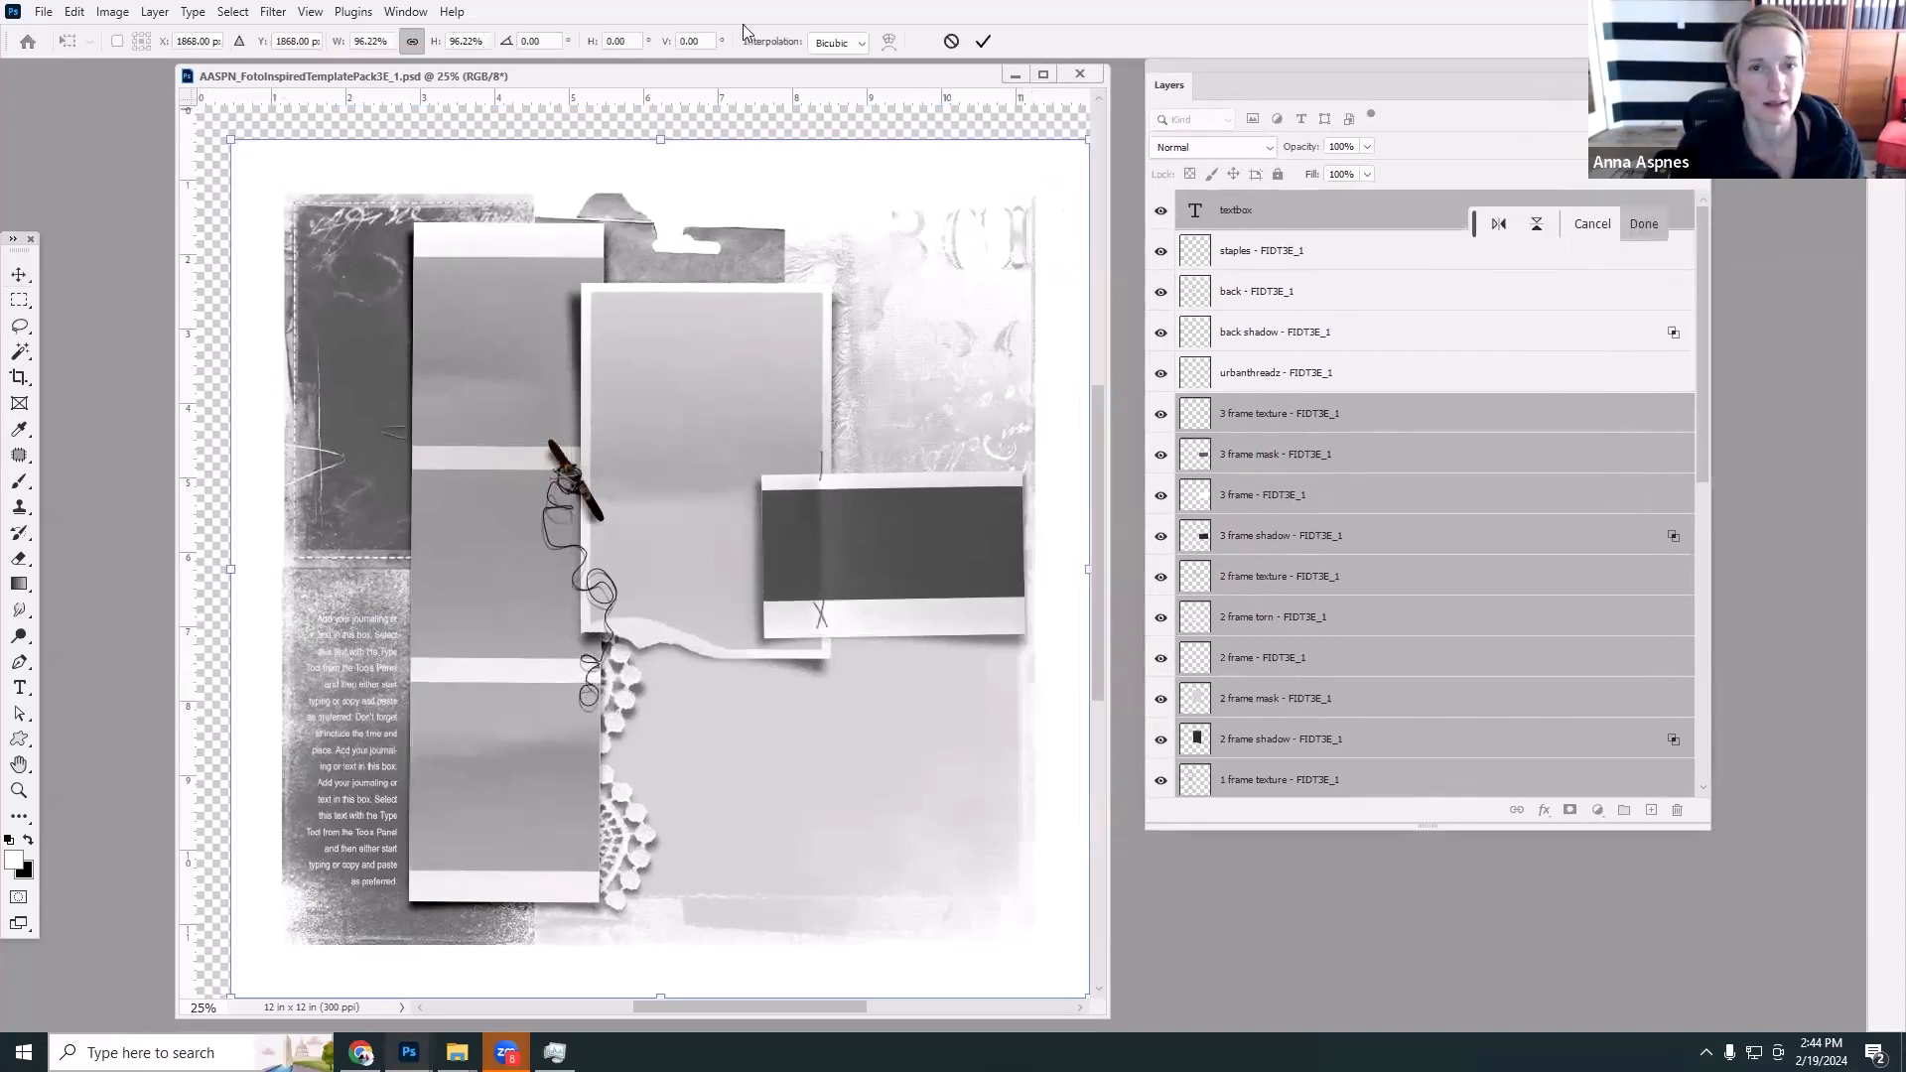
left_click(951, 41)
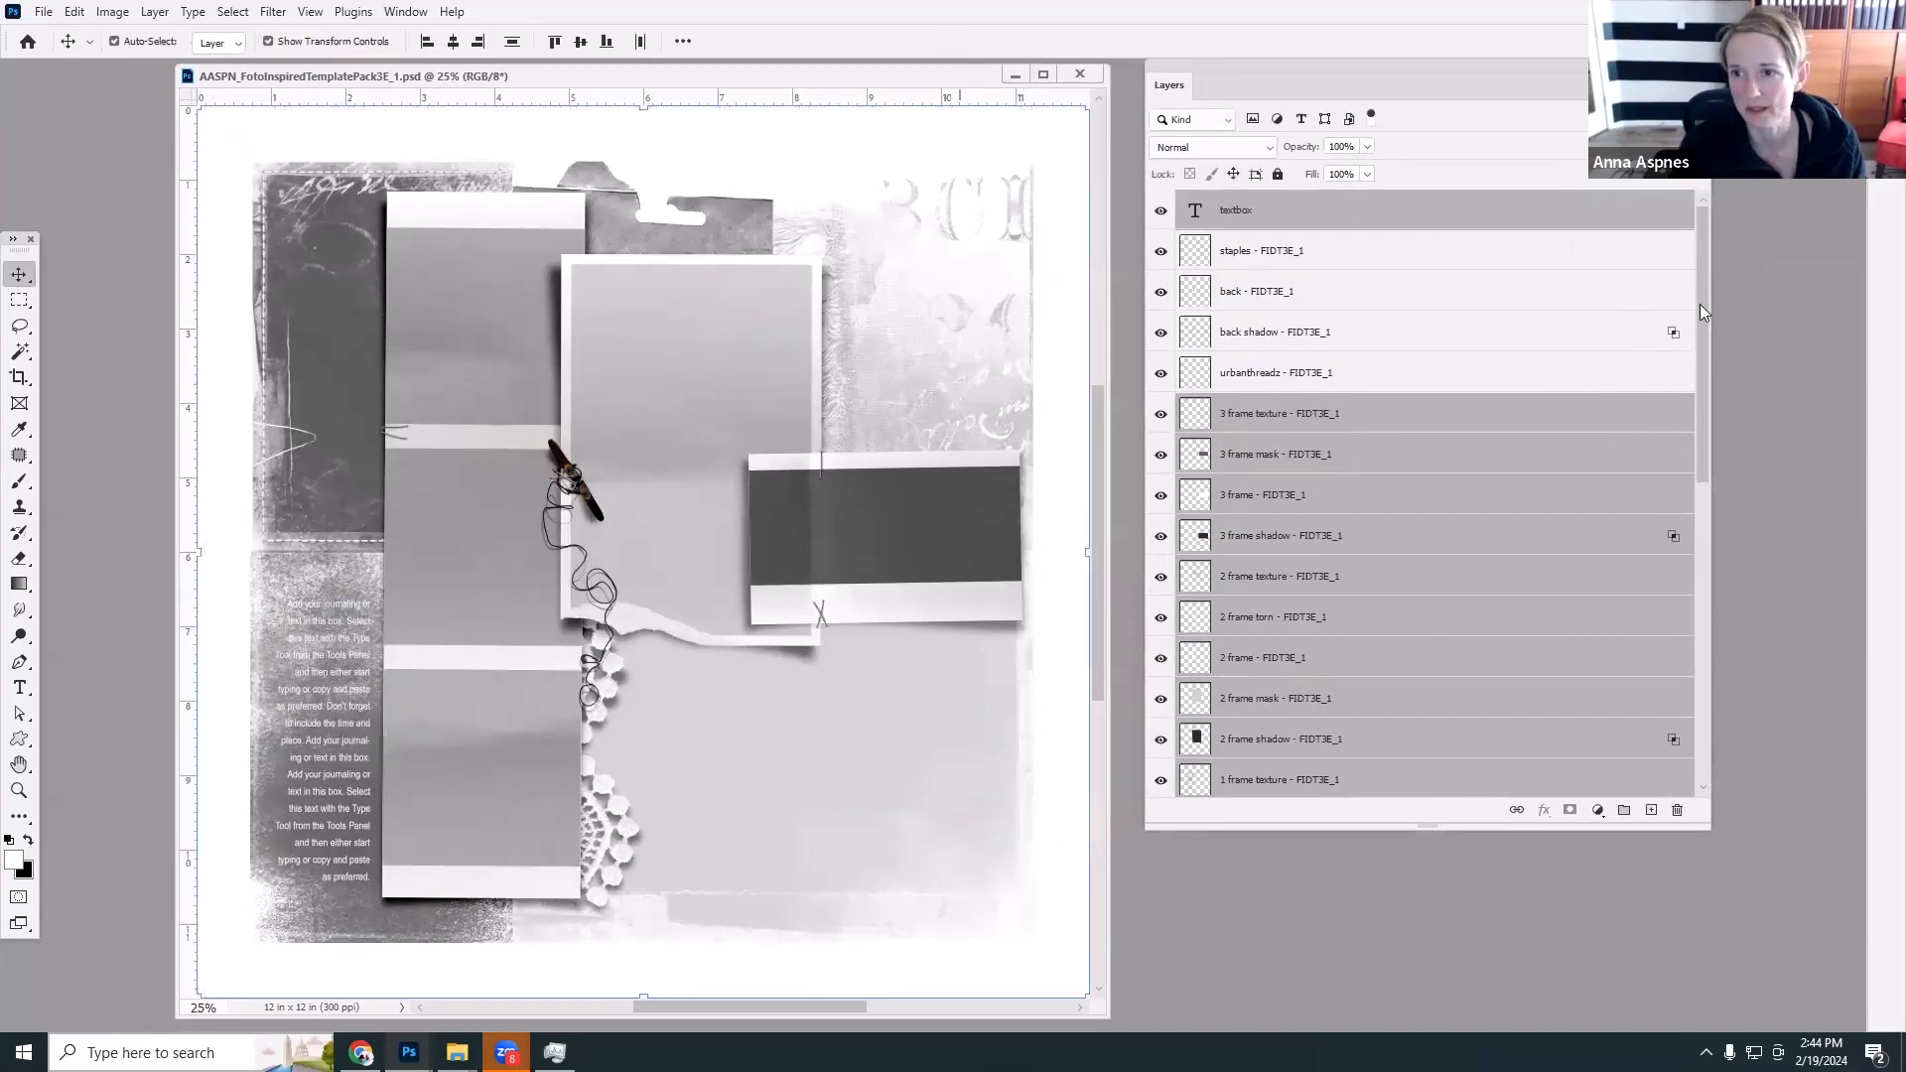
Scale the selected layers, leaving out the background layer, down to about 87% and minimise the template window.
scroll(1686, 659, "down", 10)
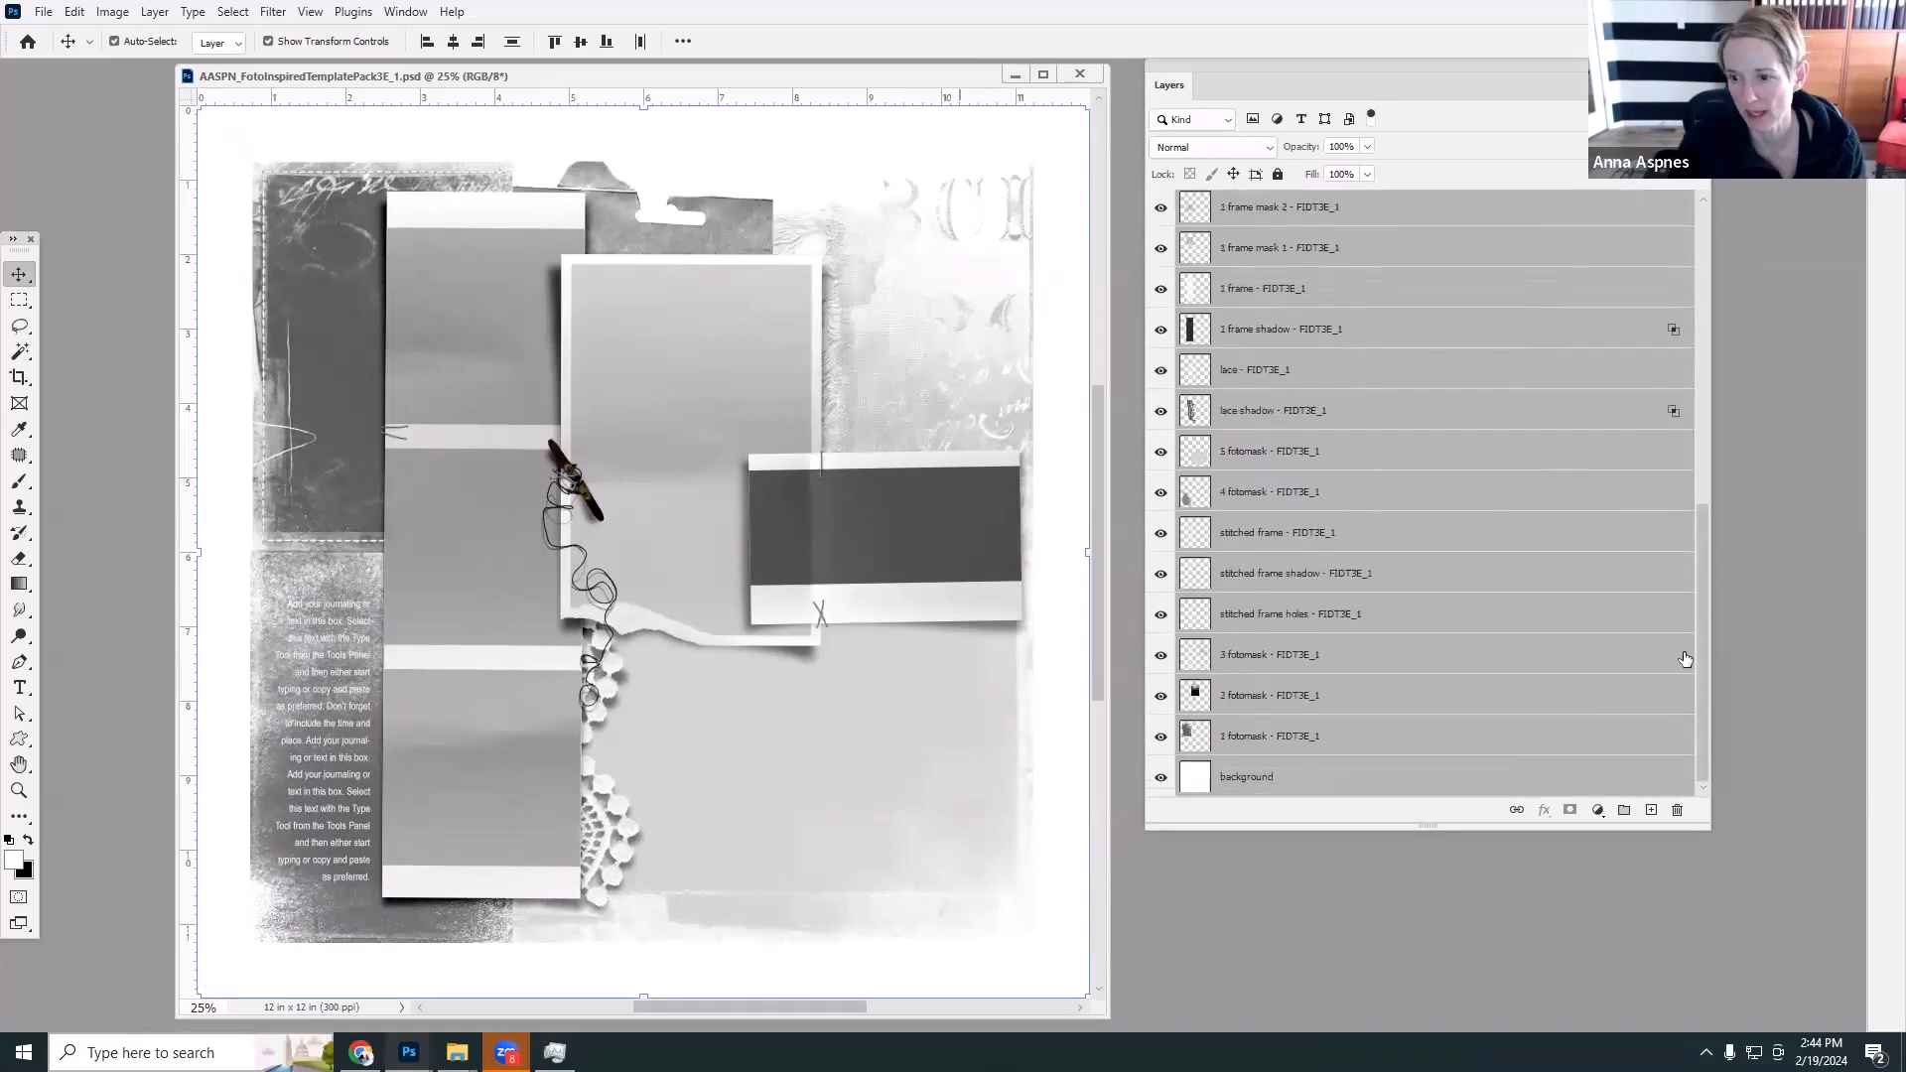
key("ctrl")
left_click(1245, 779, "ctrl")
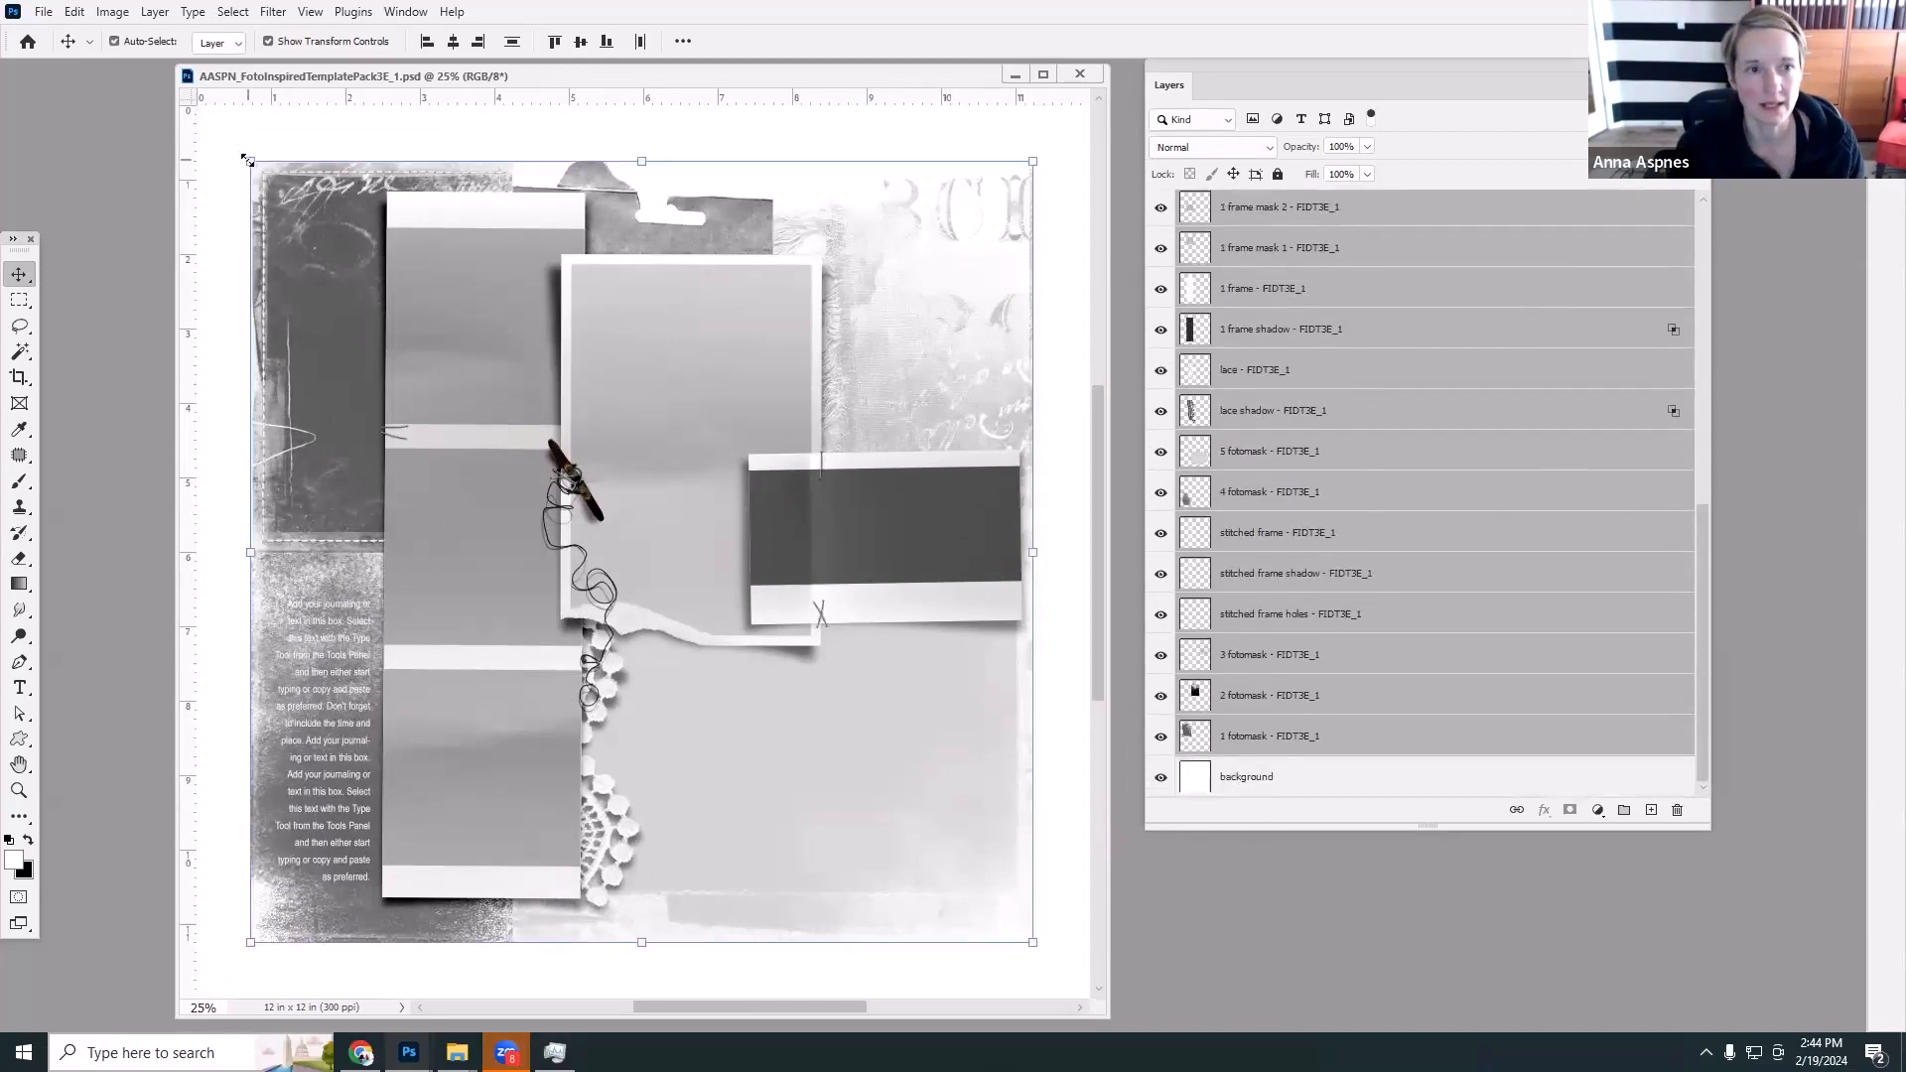
left_click_drag(284, 186, 324, 226)
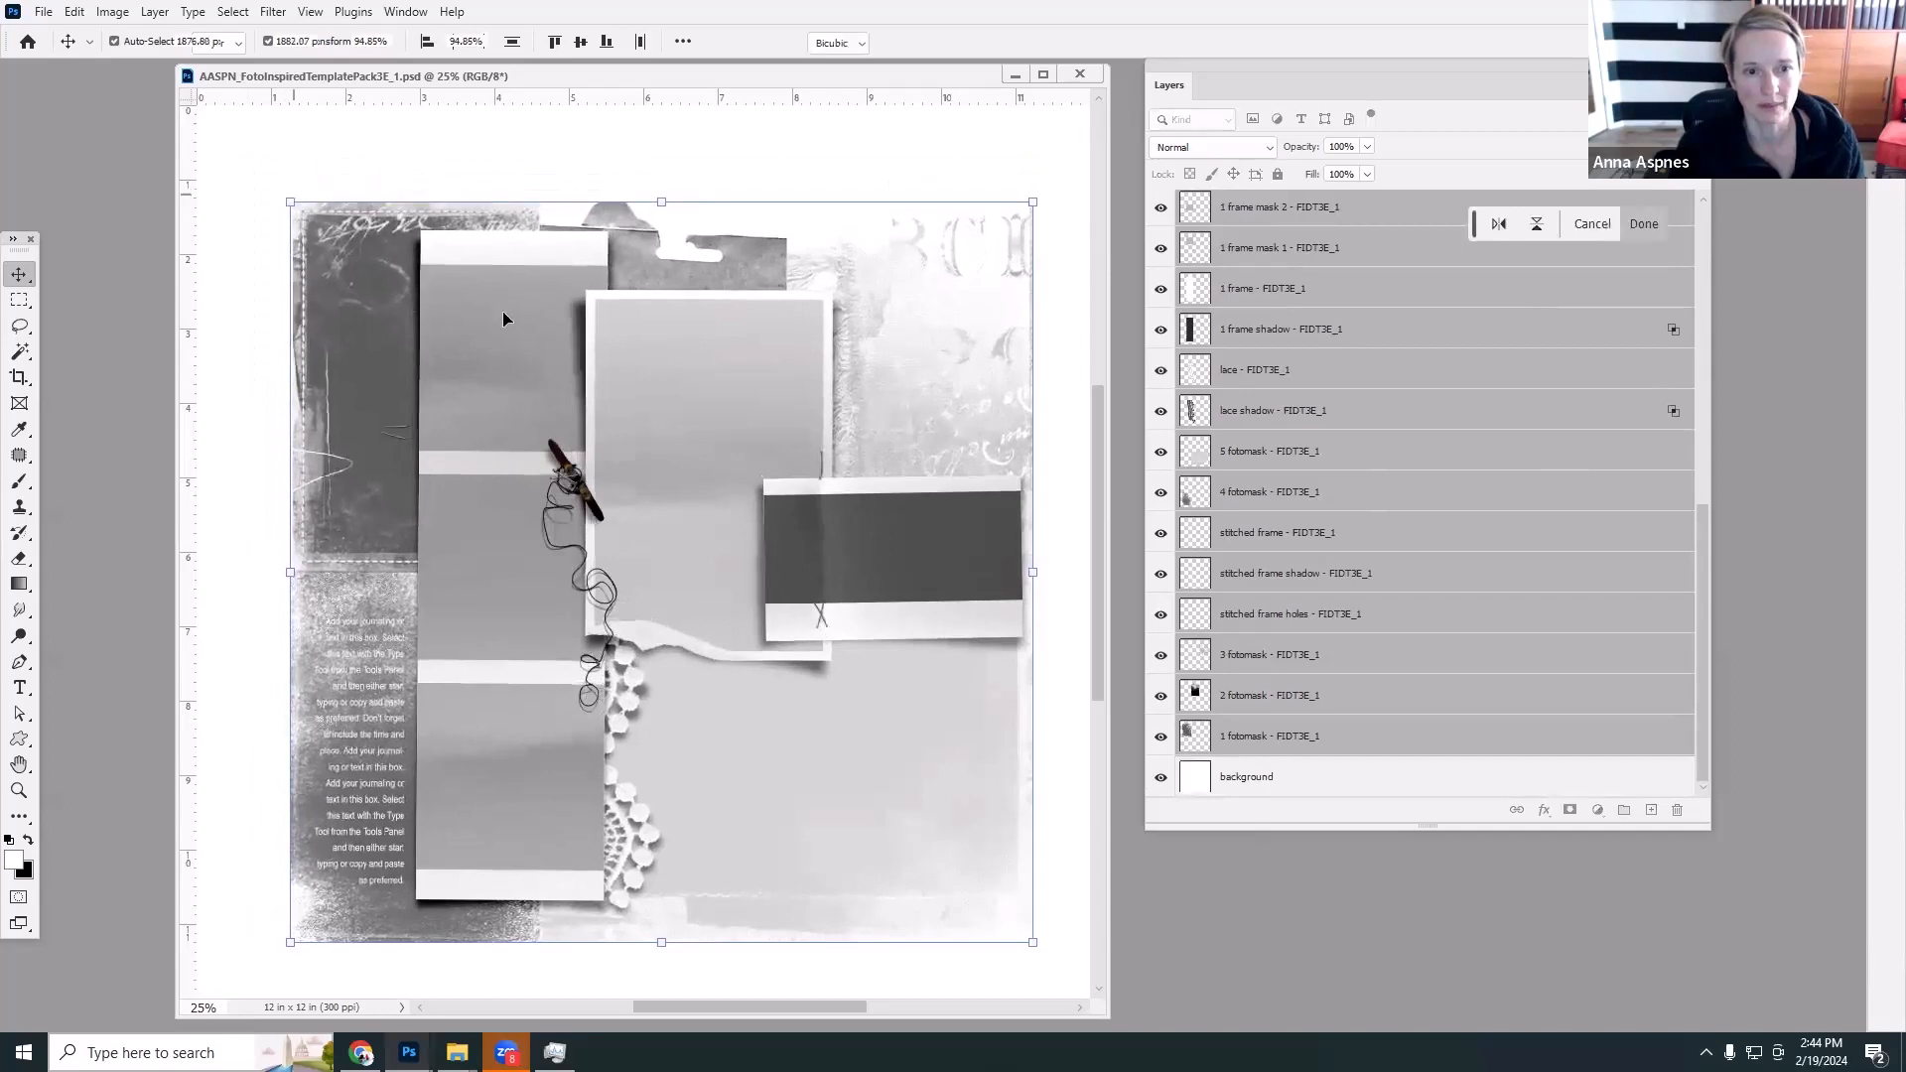
left_click_drag(1032, 942, 978, 883)
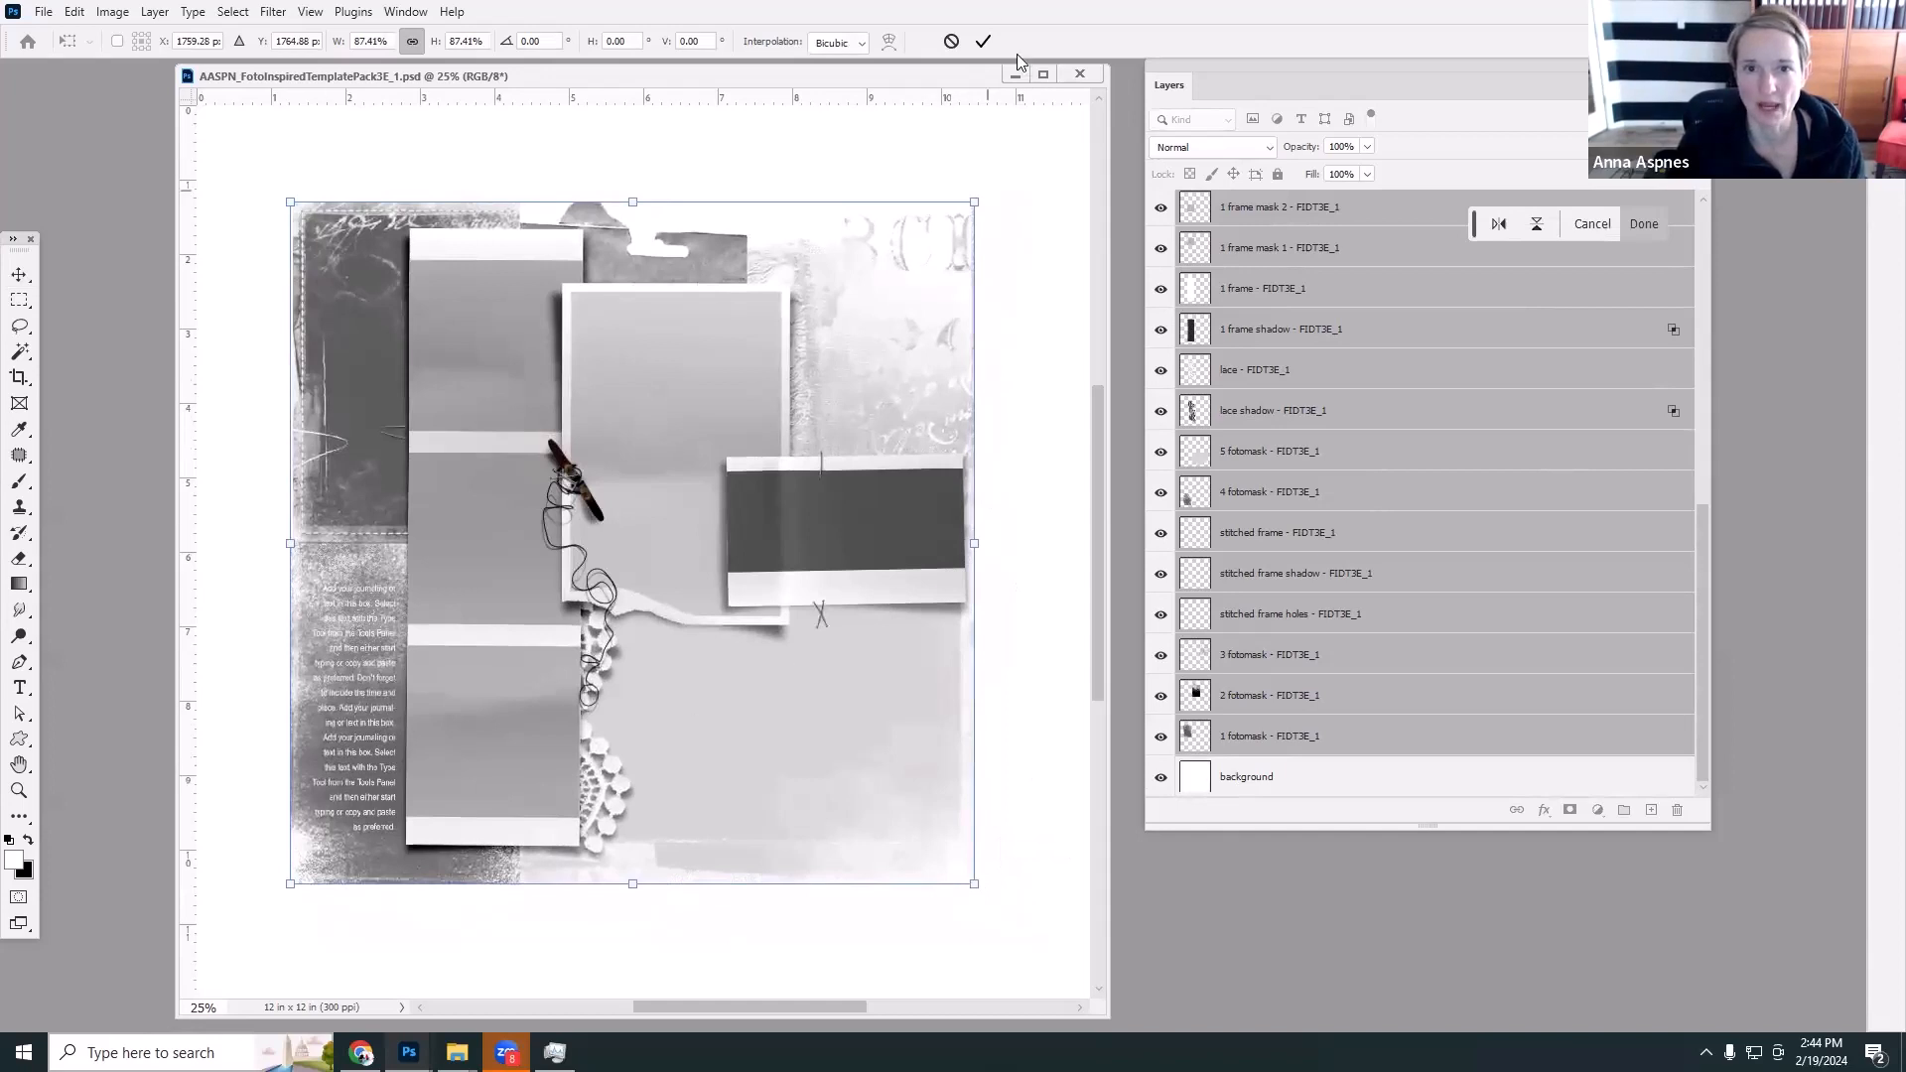
key("Return")
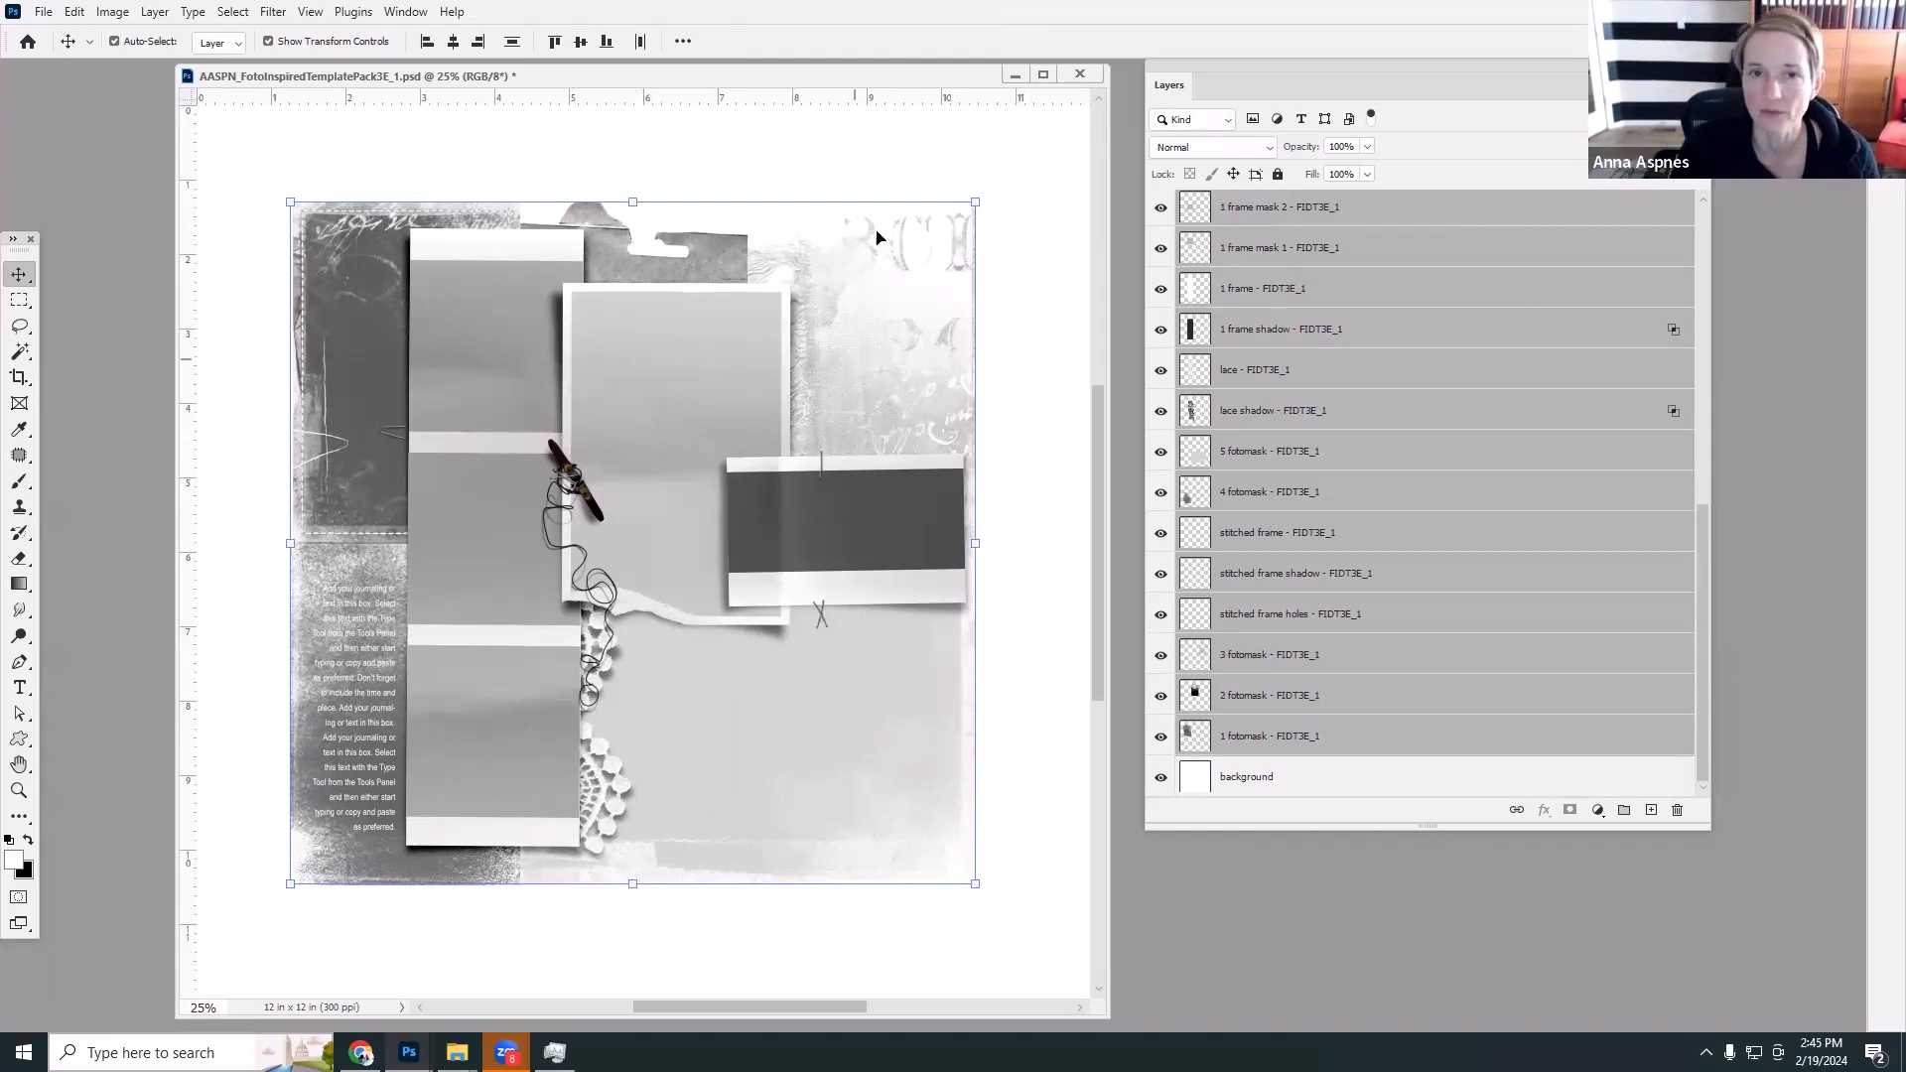
left_click(1014, 76)
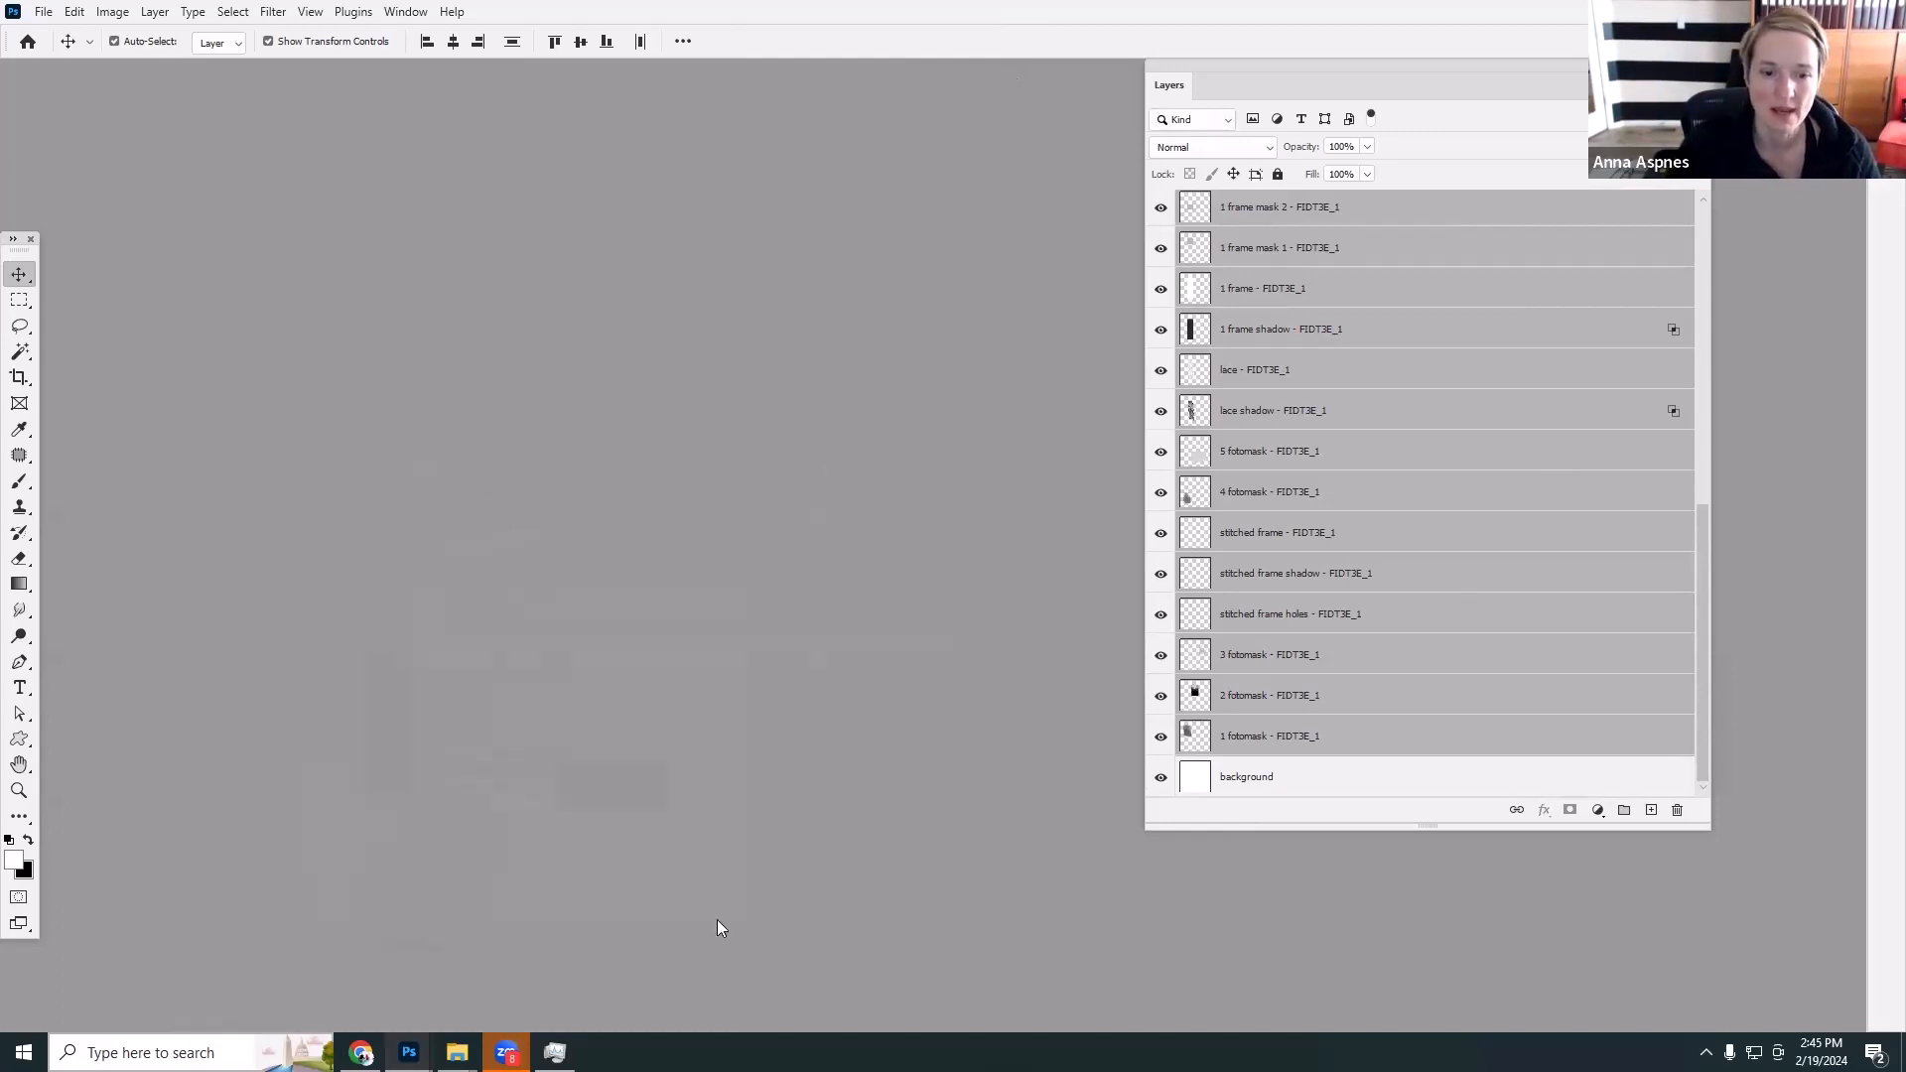